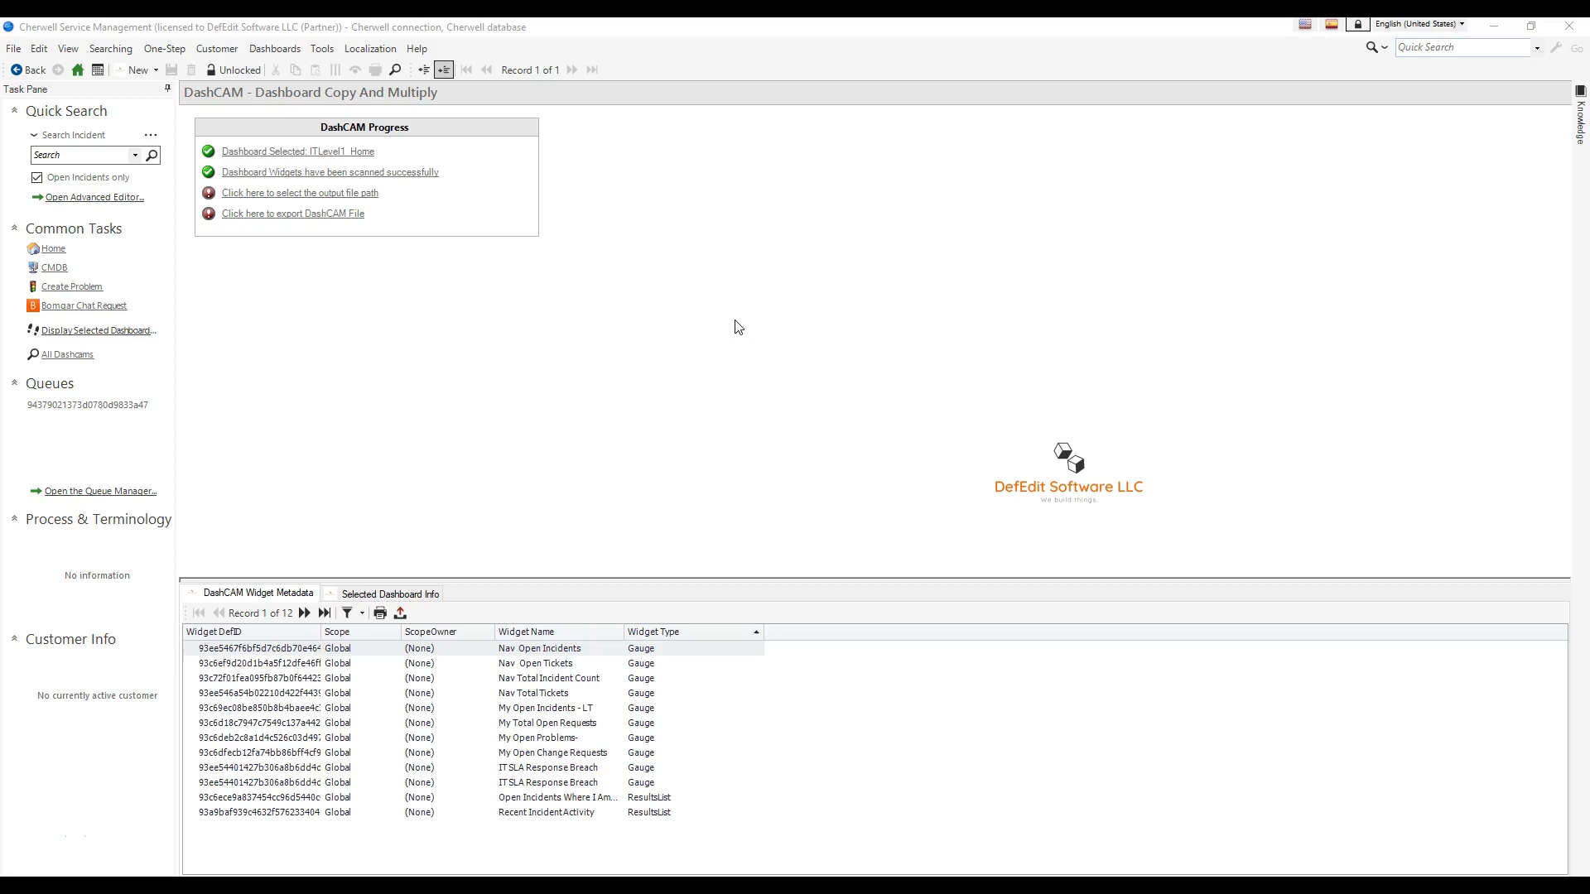
- View the Global IT home dashboard and the available dashboard management commands, and return to the DashCAM record
left_click(77, 71)
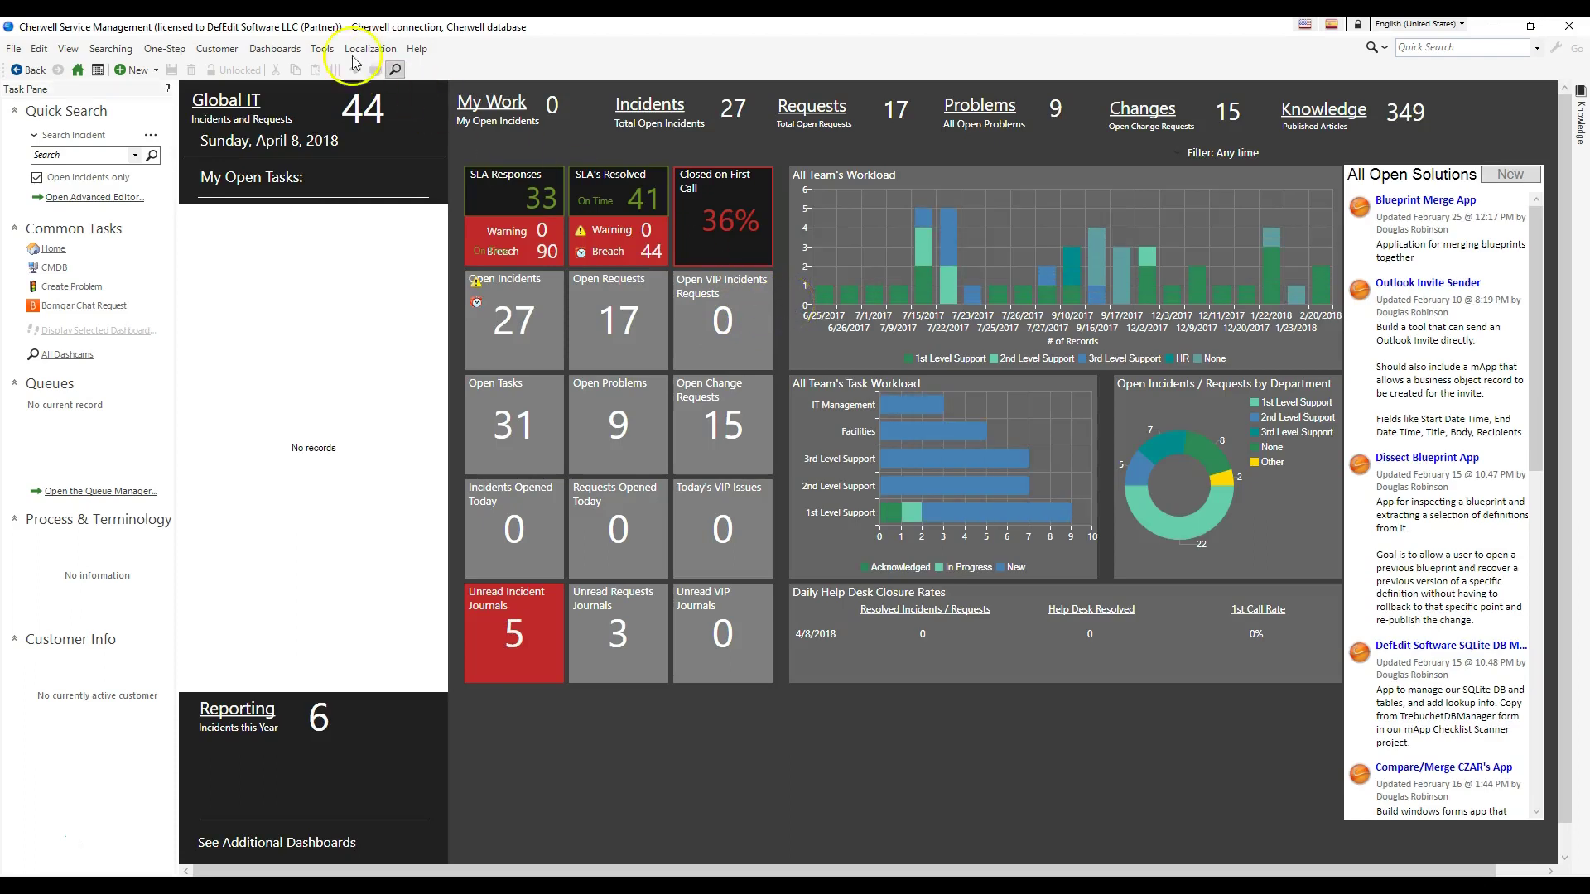
left_click(276, 49)
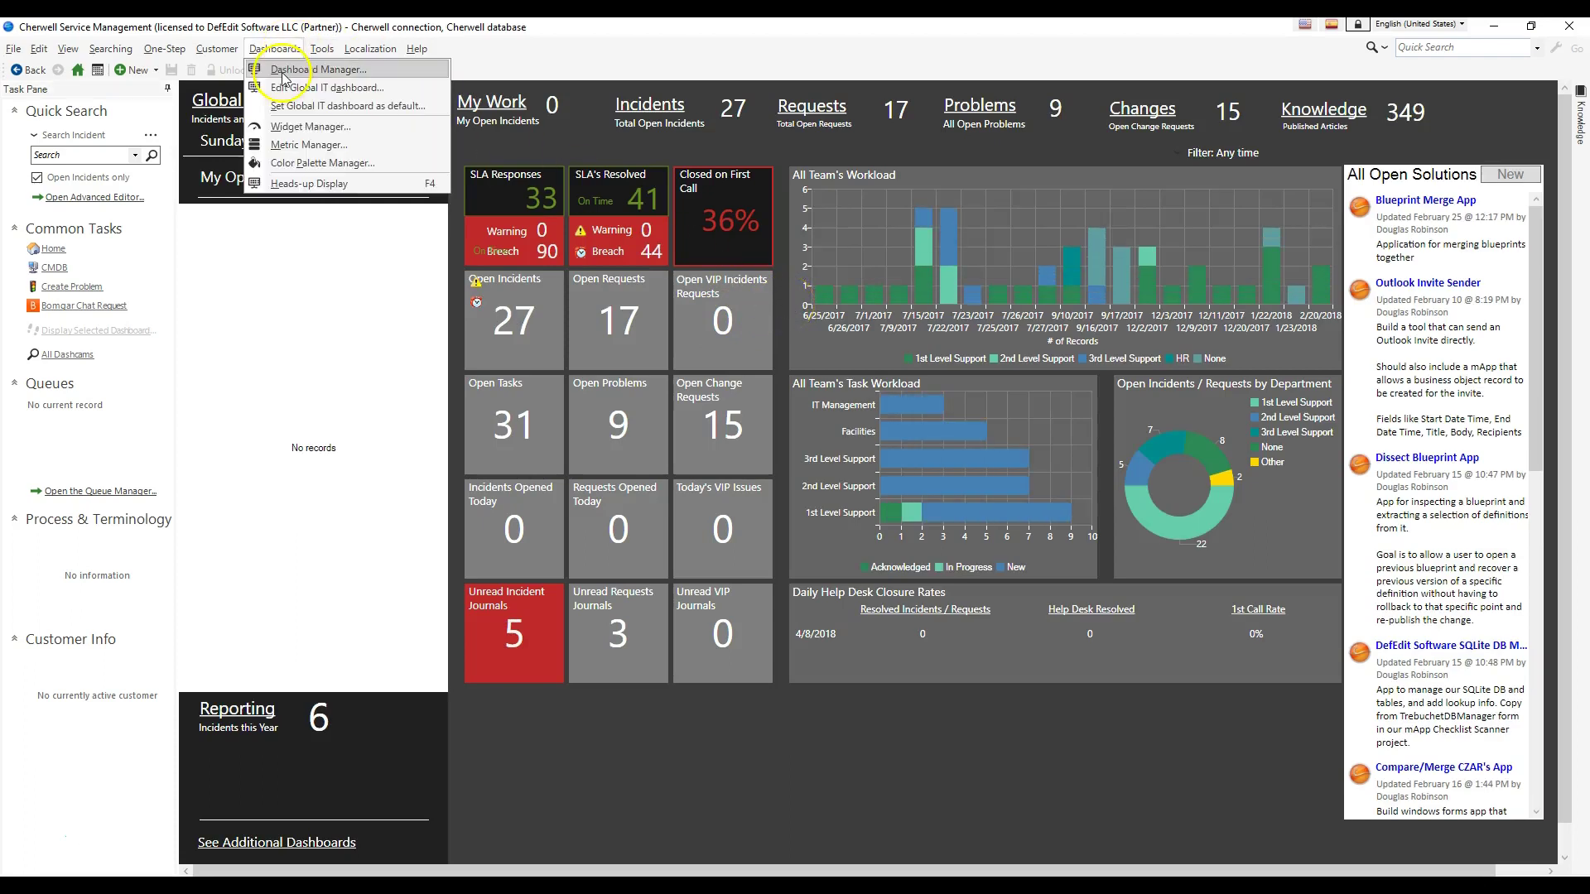
left_click(781, 260)
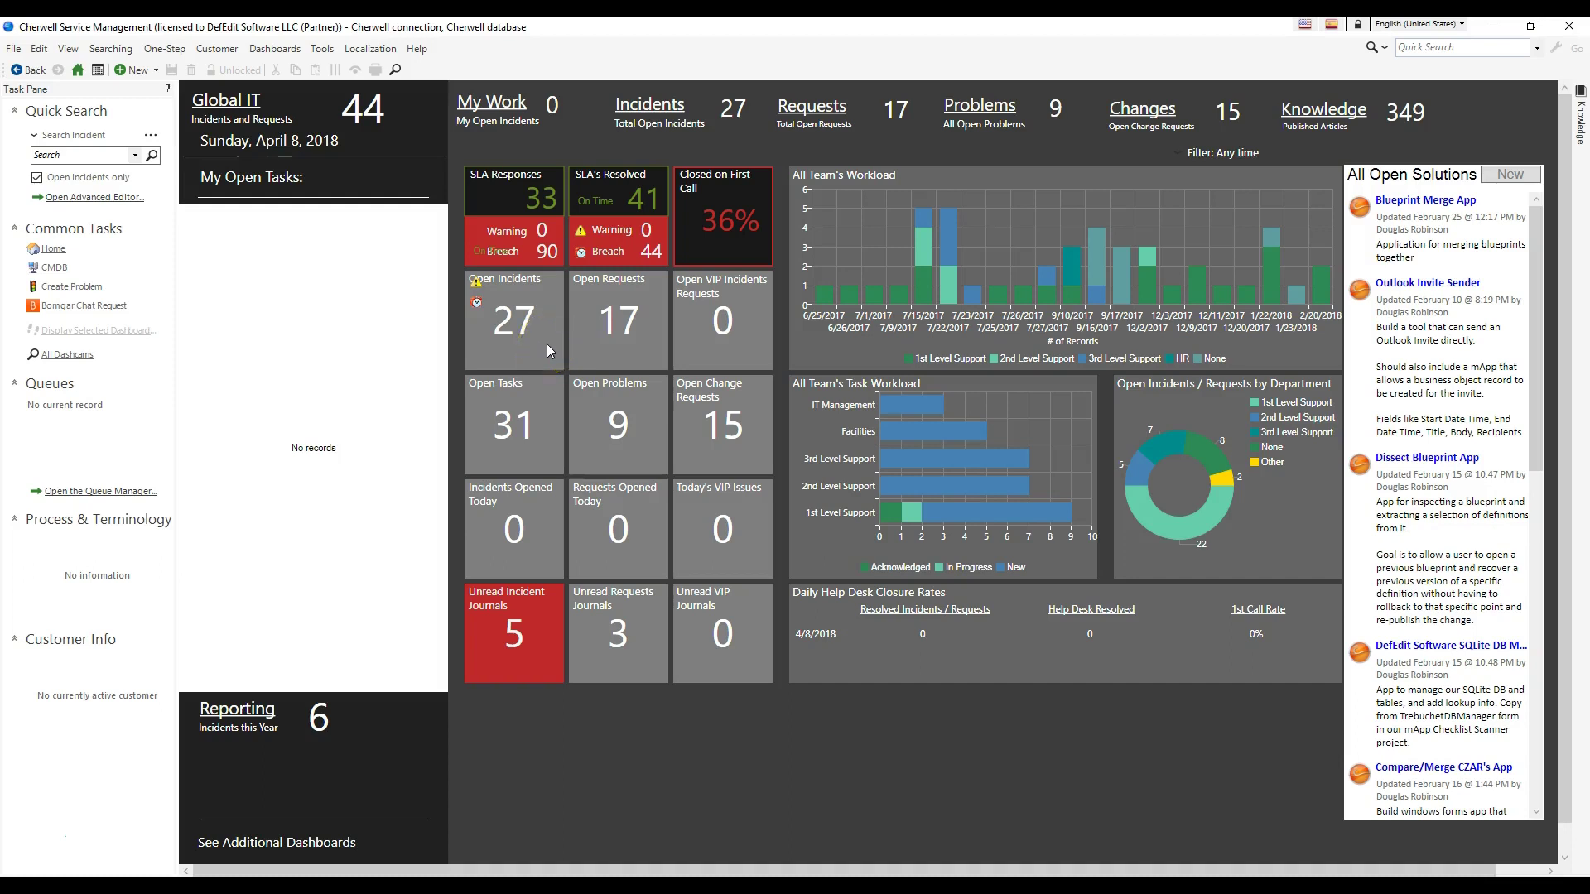
left_click(32, 70)
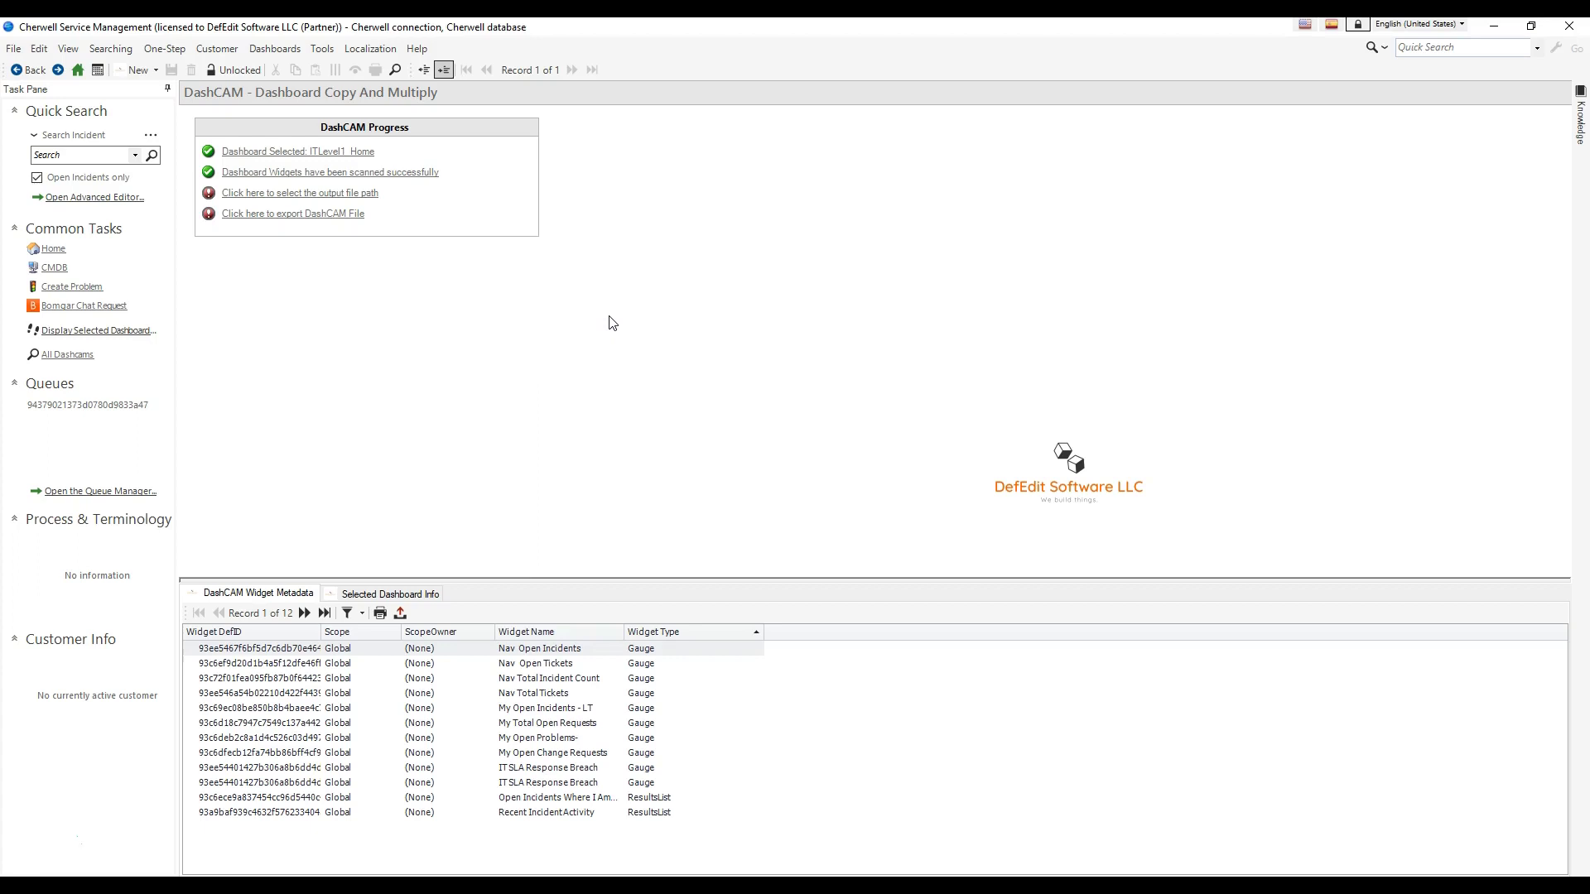
left_click(584, 320)
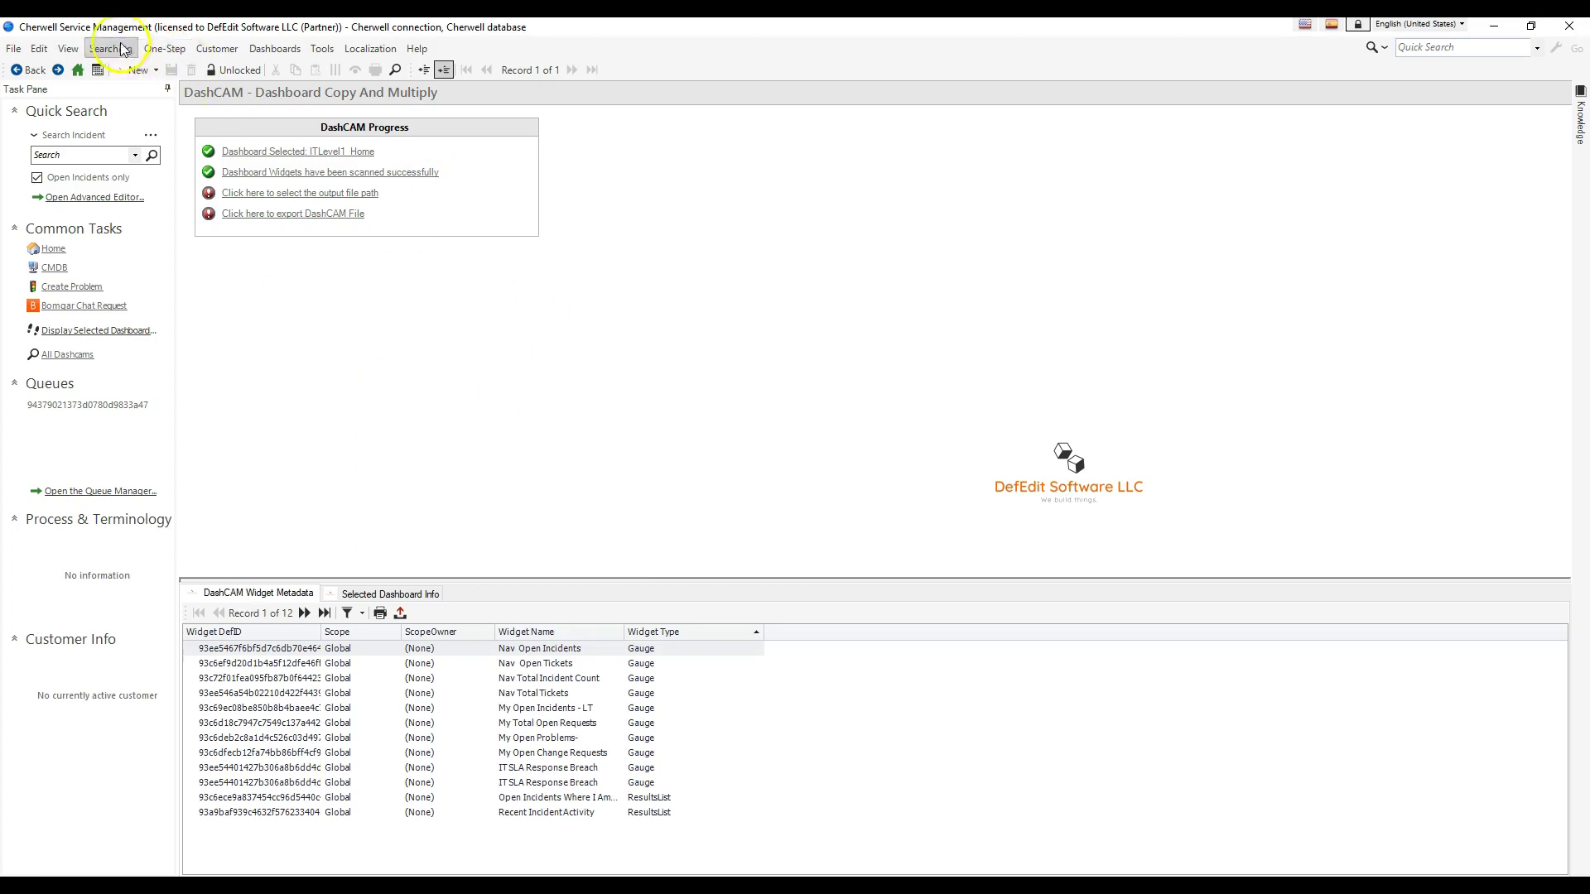
- Check the creatable record types and the Quick Incident search types for the DashCAM objects, and cancel the search
left_click(156, 71)
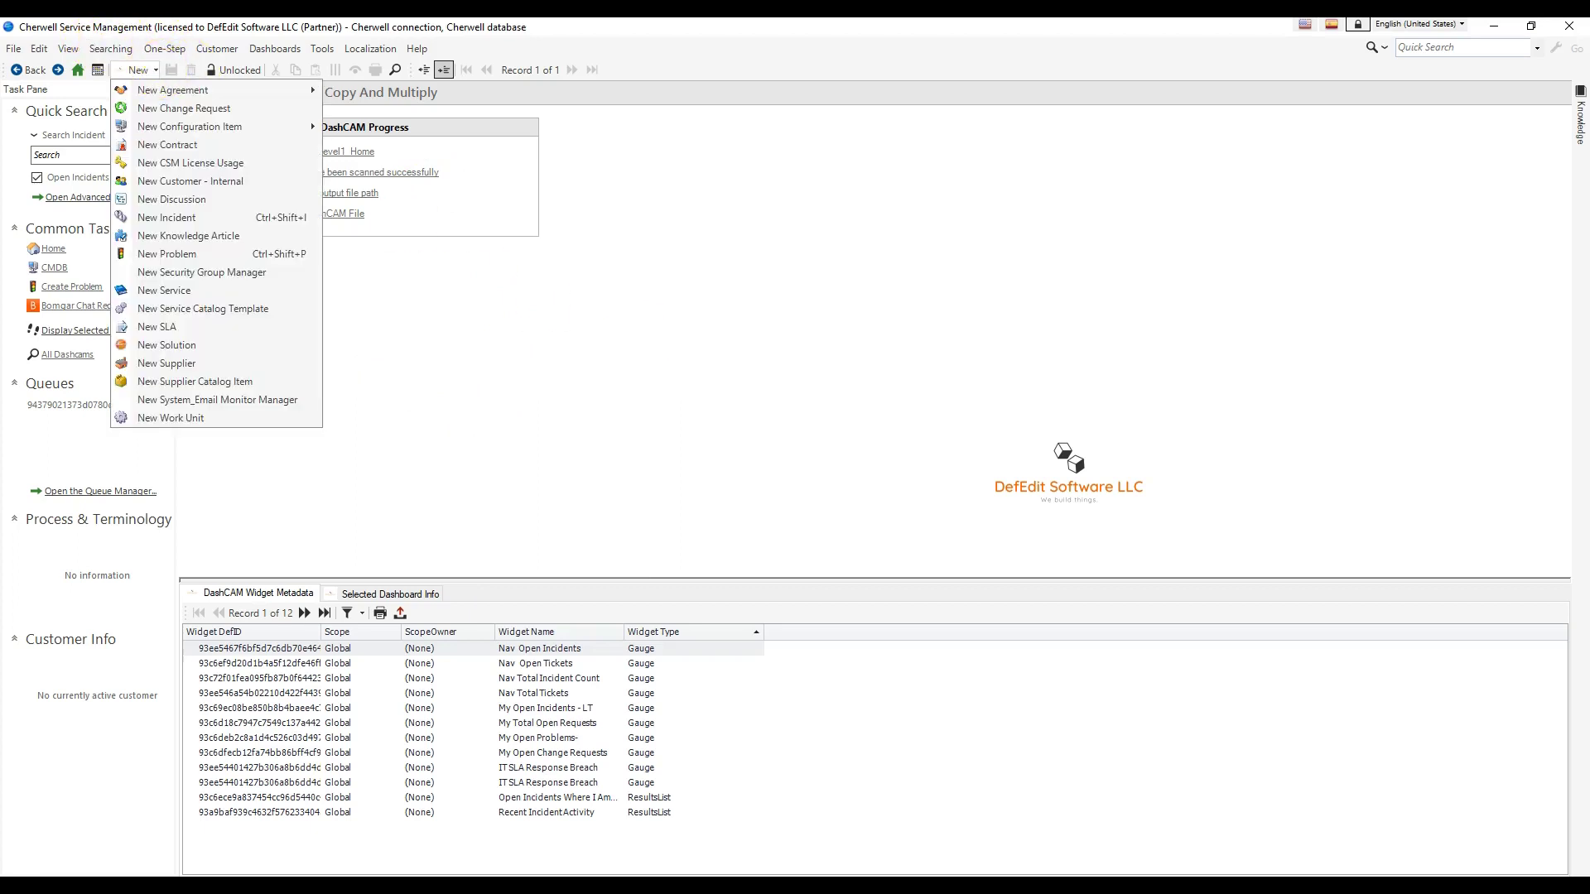
left_click(111, 49)
left_click(110, 49)
left_click(120, 91)
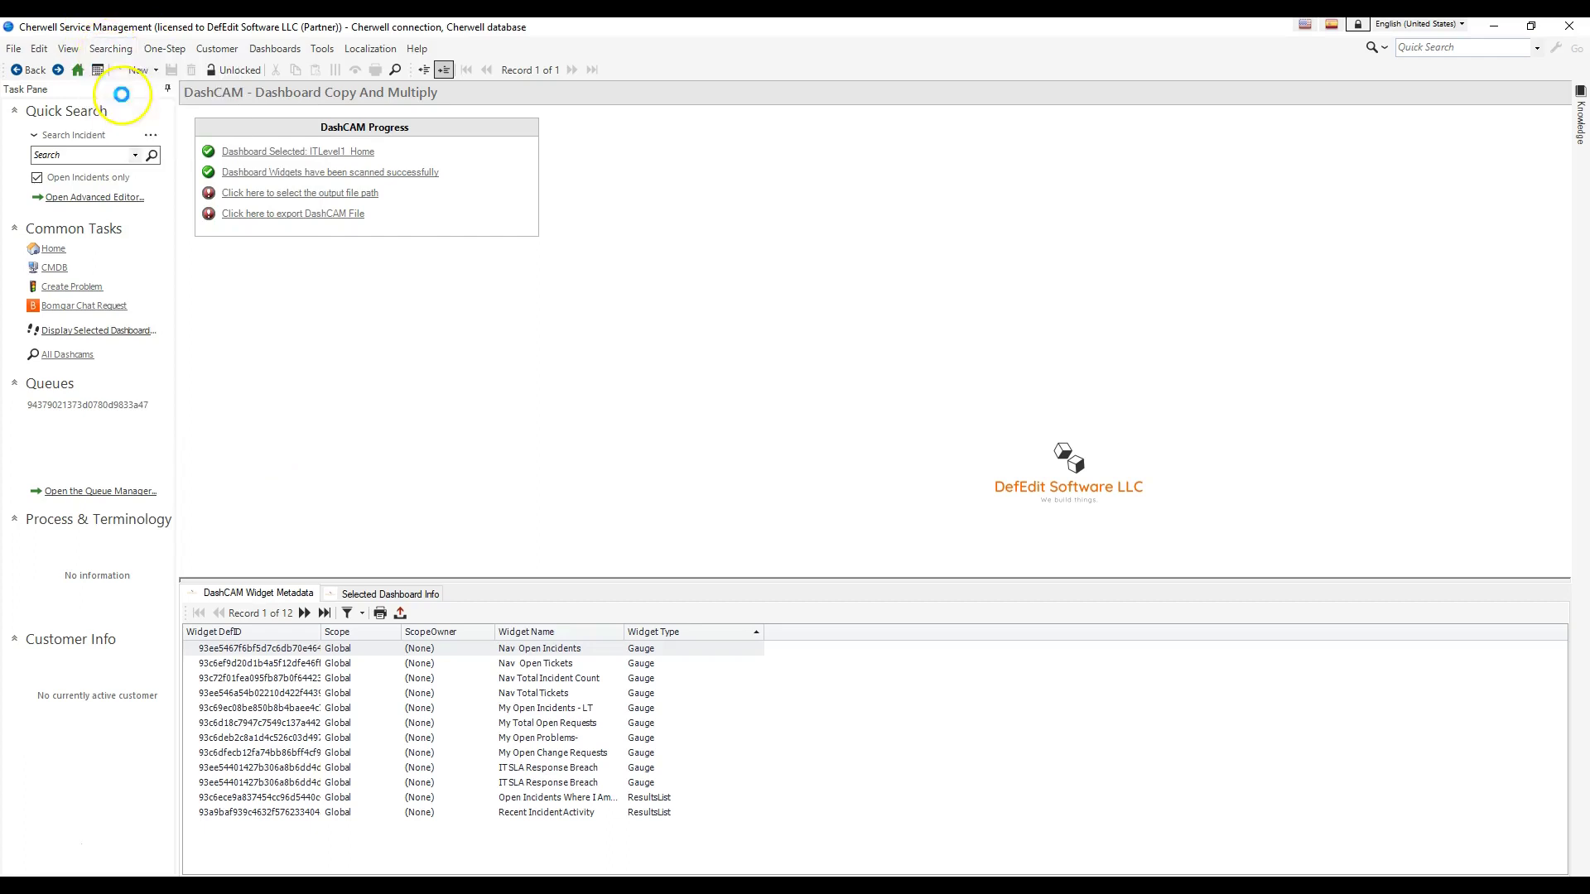
left_click(708, 294)
scroll(683, 355, "up", 1)
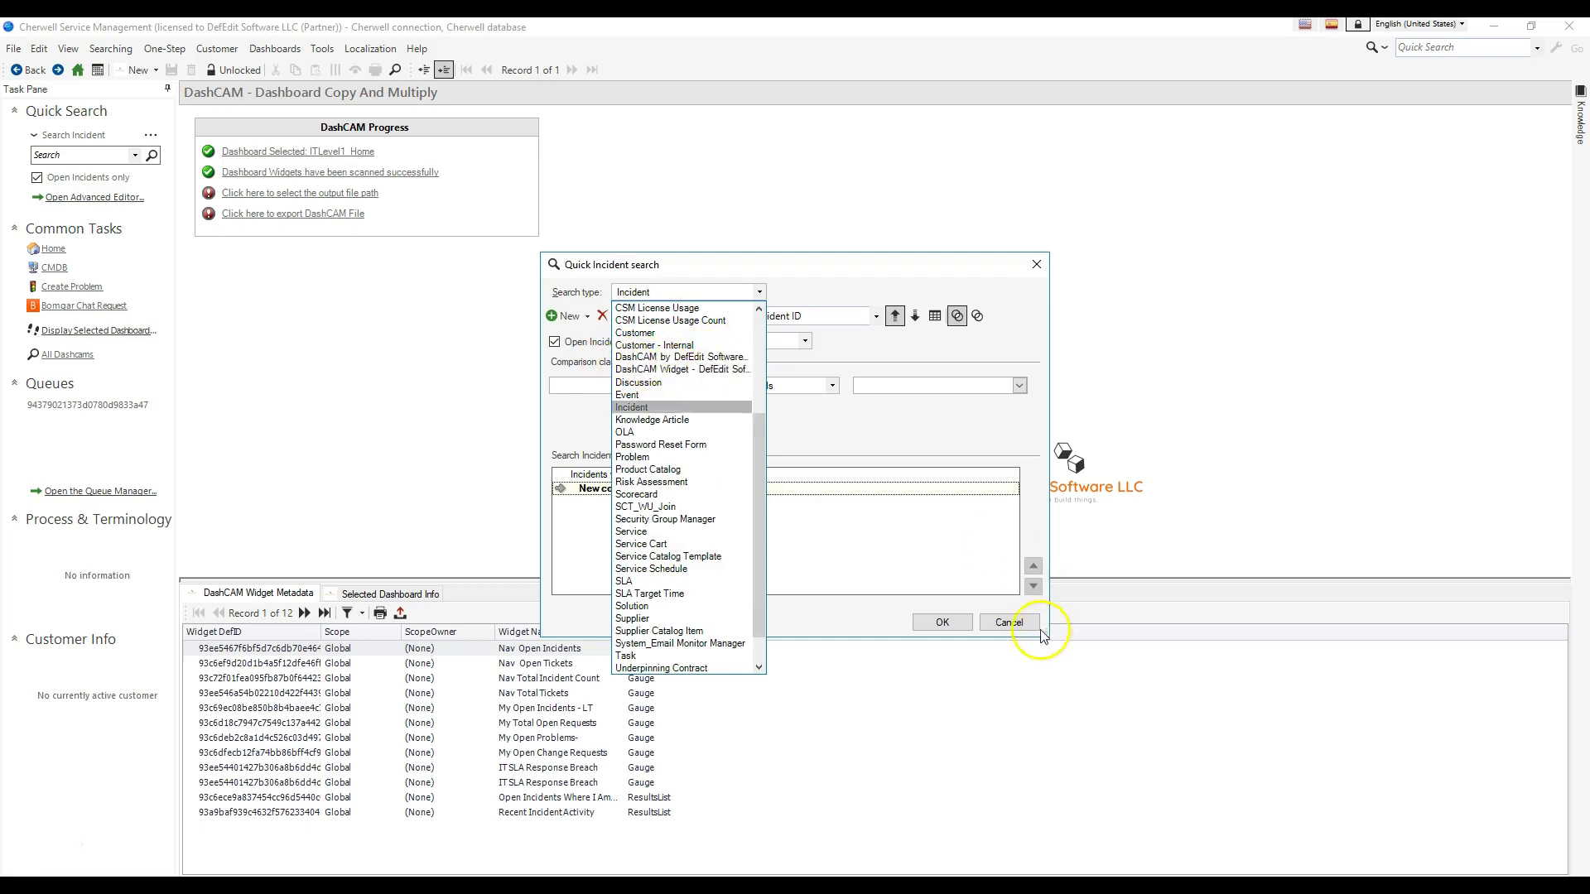
left_click(1014, 624)
left_click(1014, 624)
- Enlarge the DashCAM Widget Metadata list and fit the Widget DefID column to its contents
left_click(209, 592)
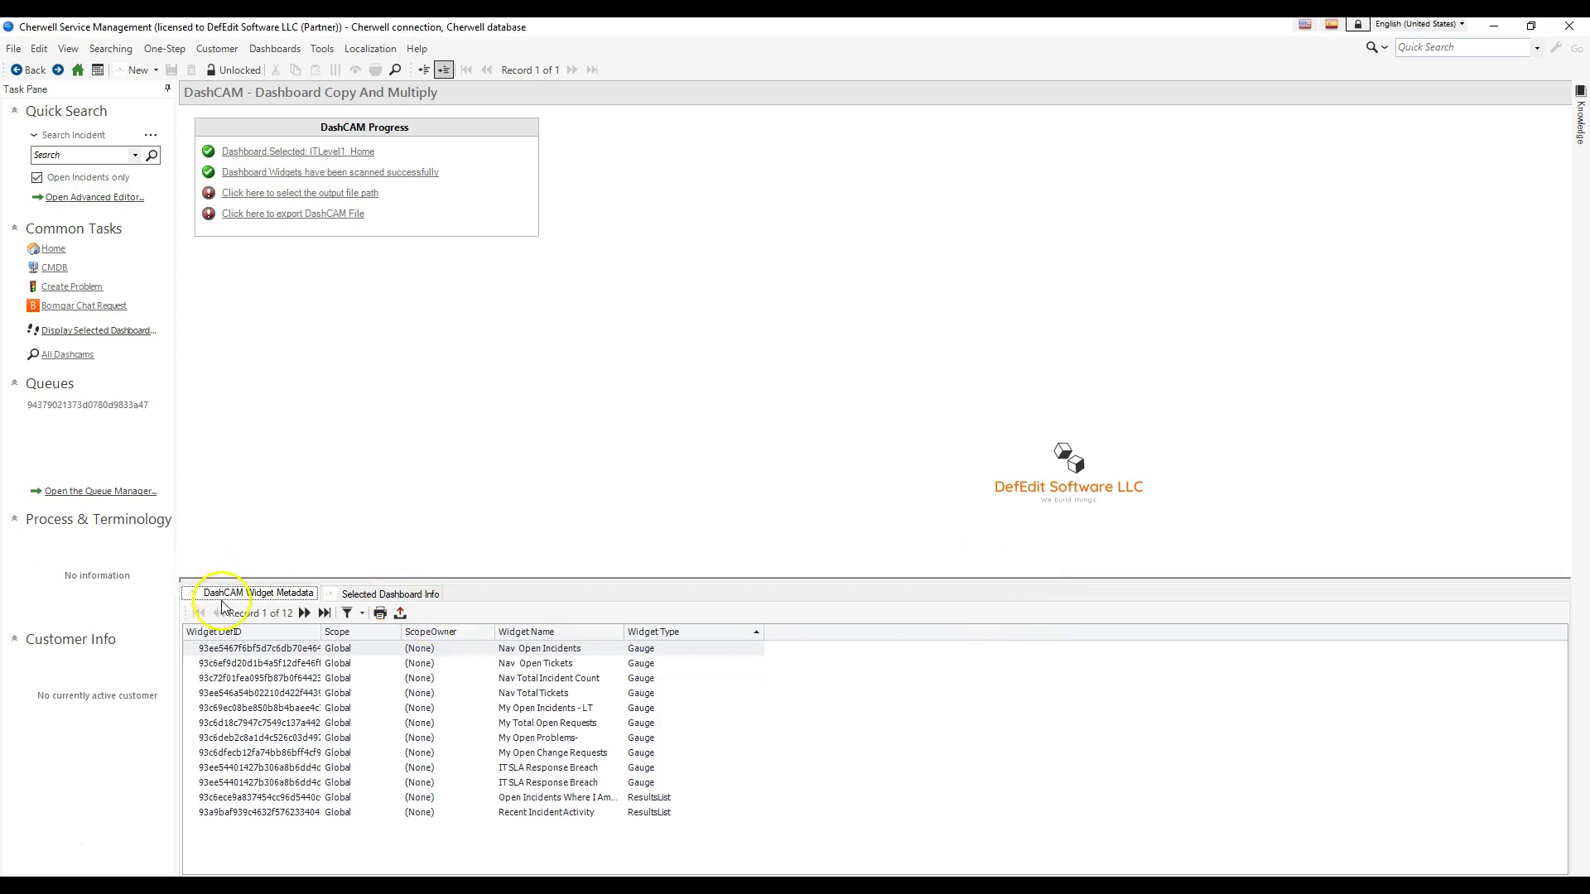
left_click_drag(234, 580, 240, 387)
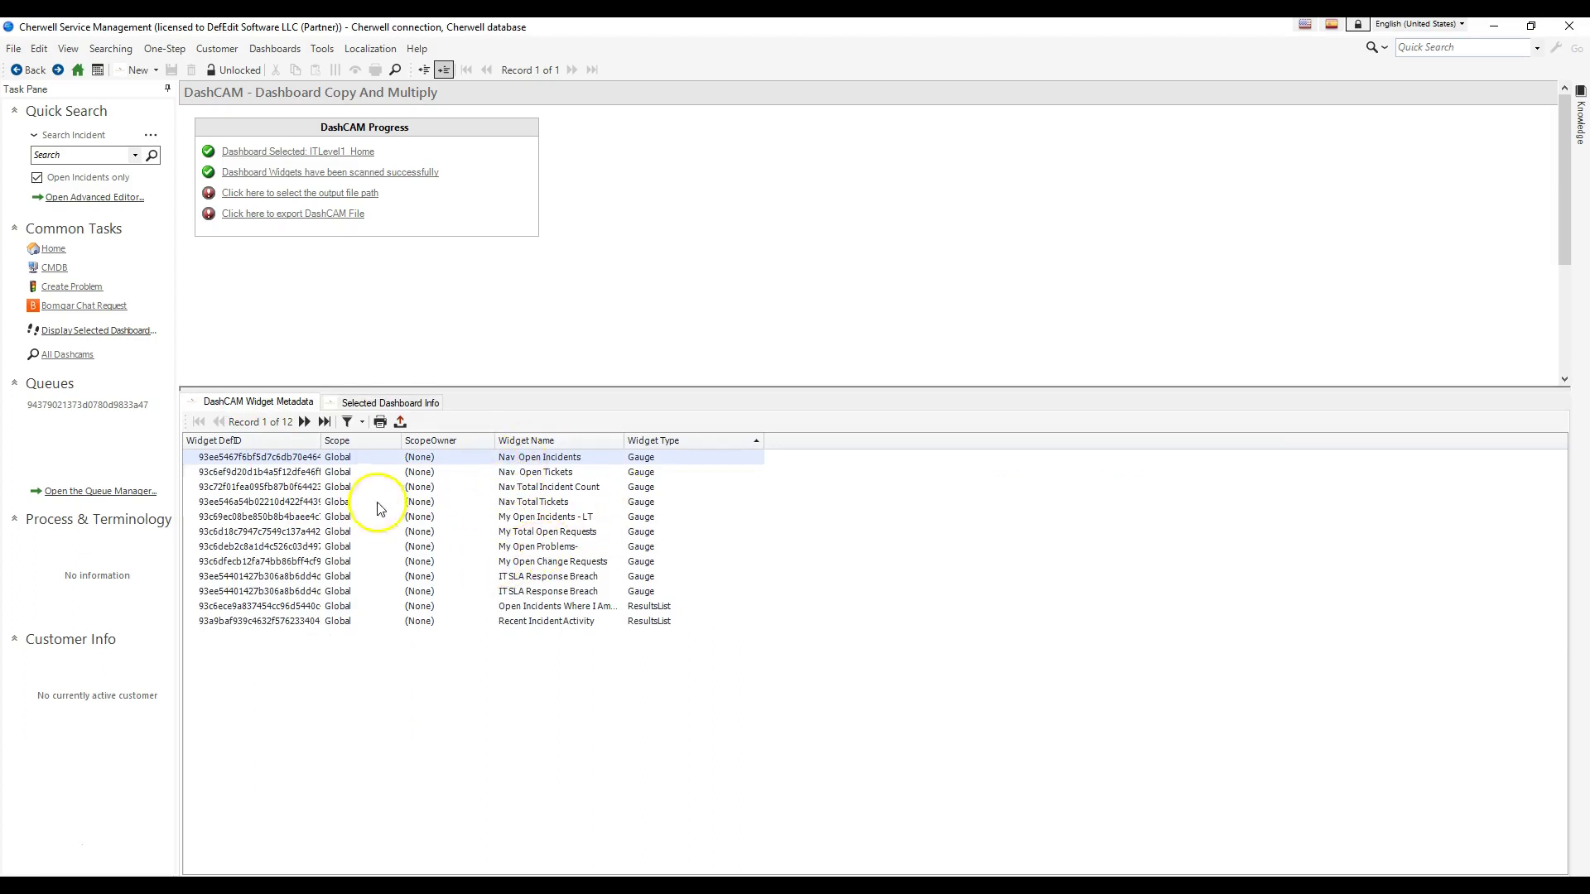
double_click(322, 440)
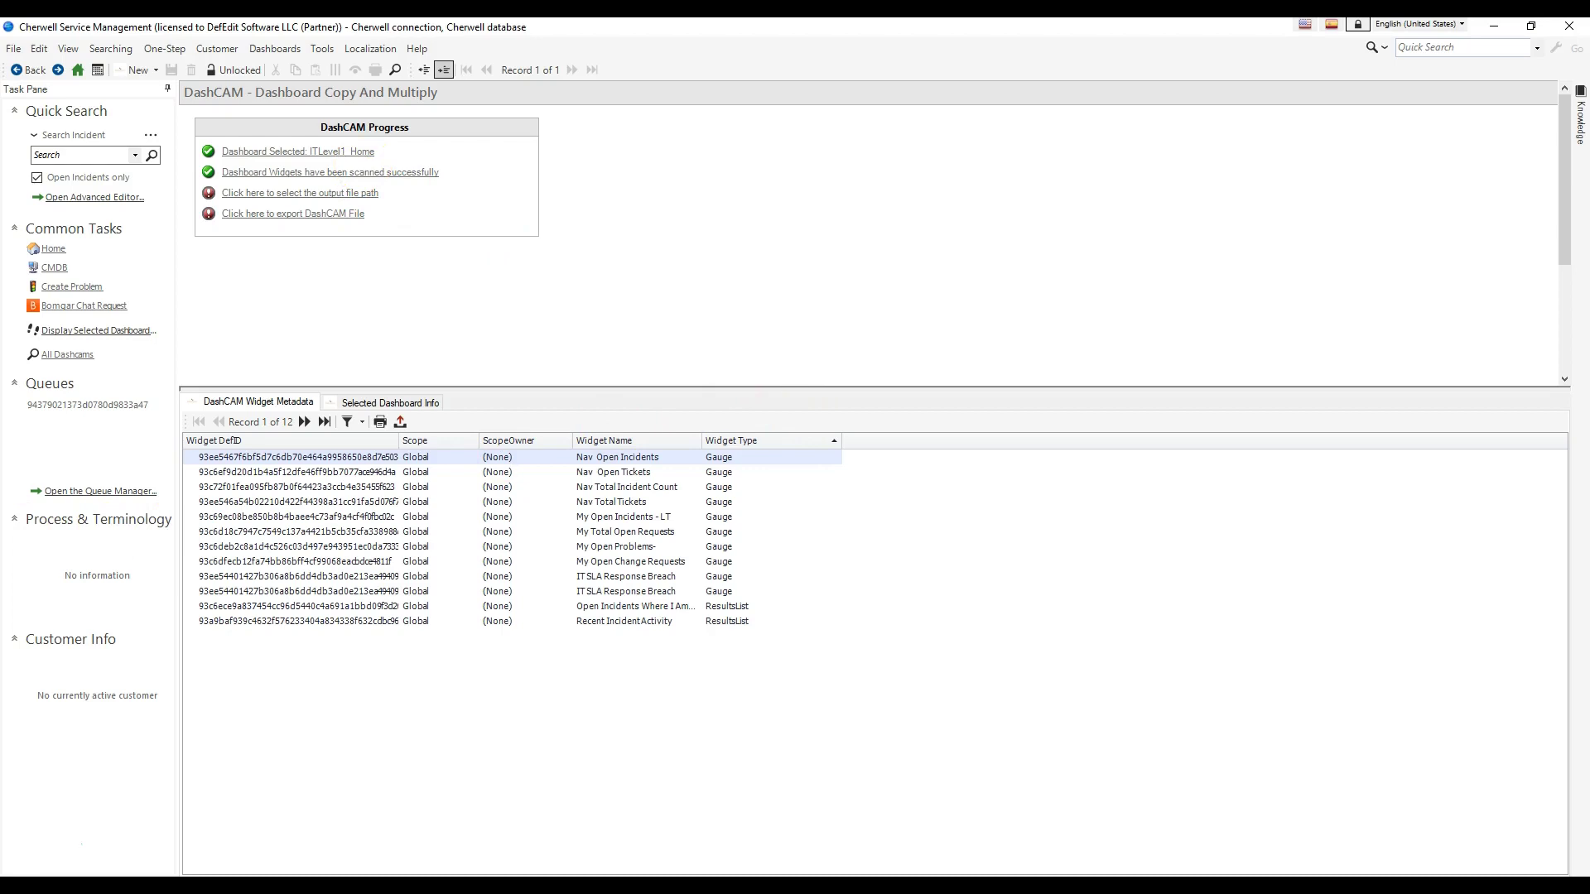
- Switch to the browser holding the dashboard definition XML, maximize it, and bring up the Notepad outline over it
left_click_drag(0, 424, 472, 51)
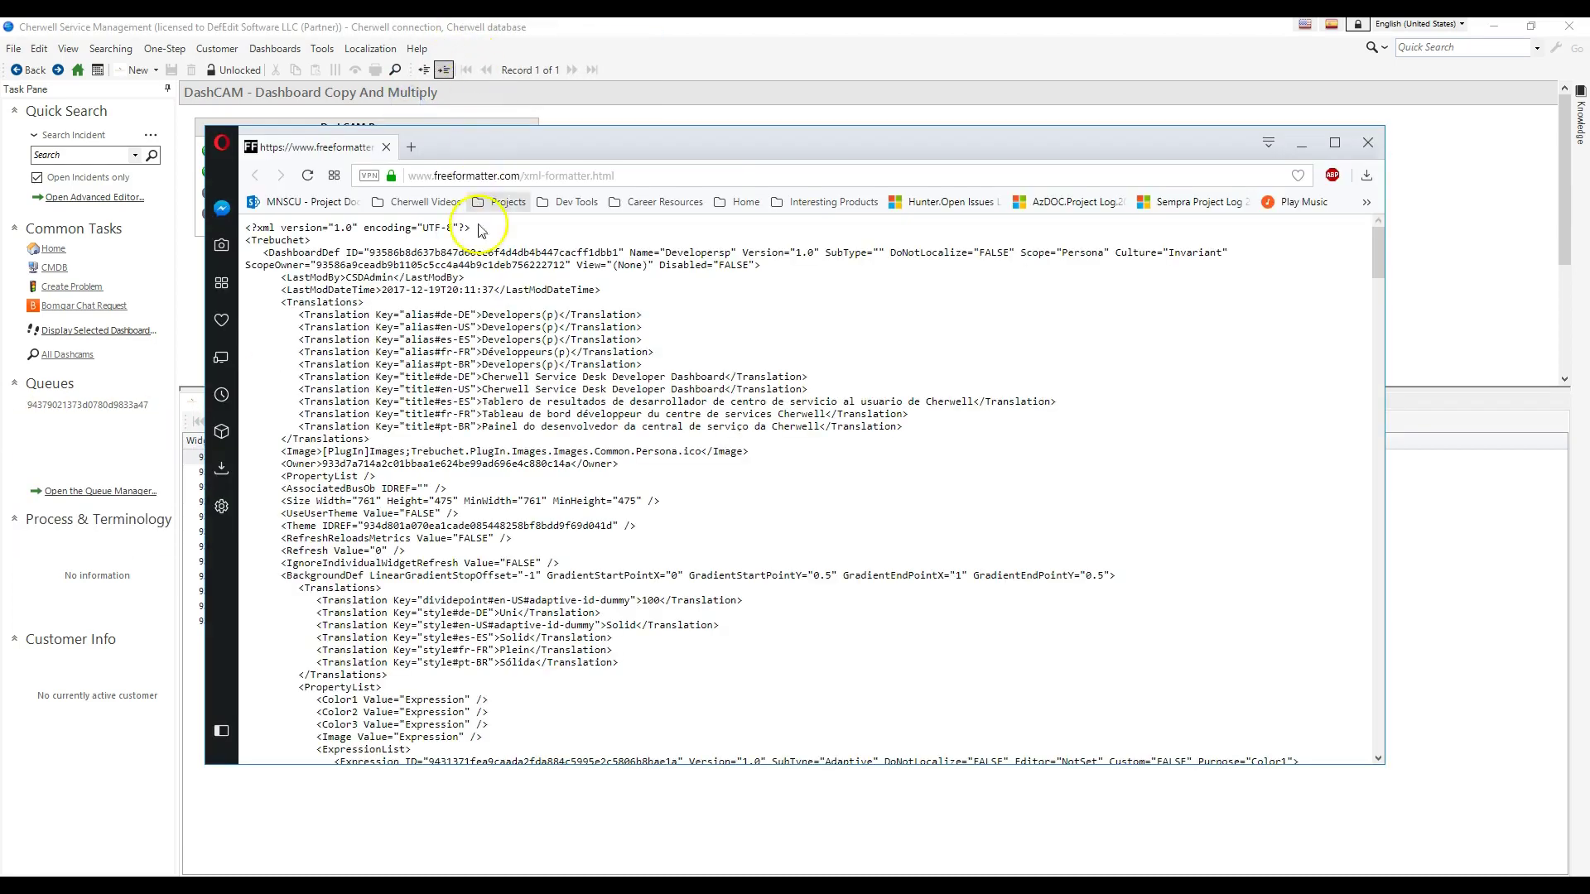
double_click(509, 137)
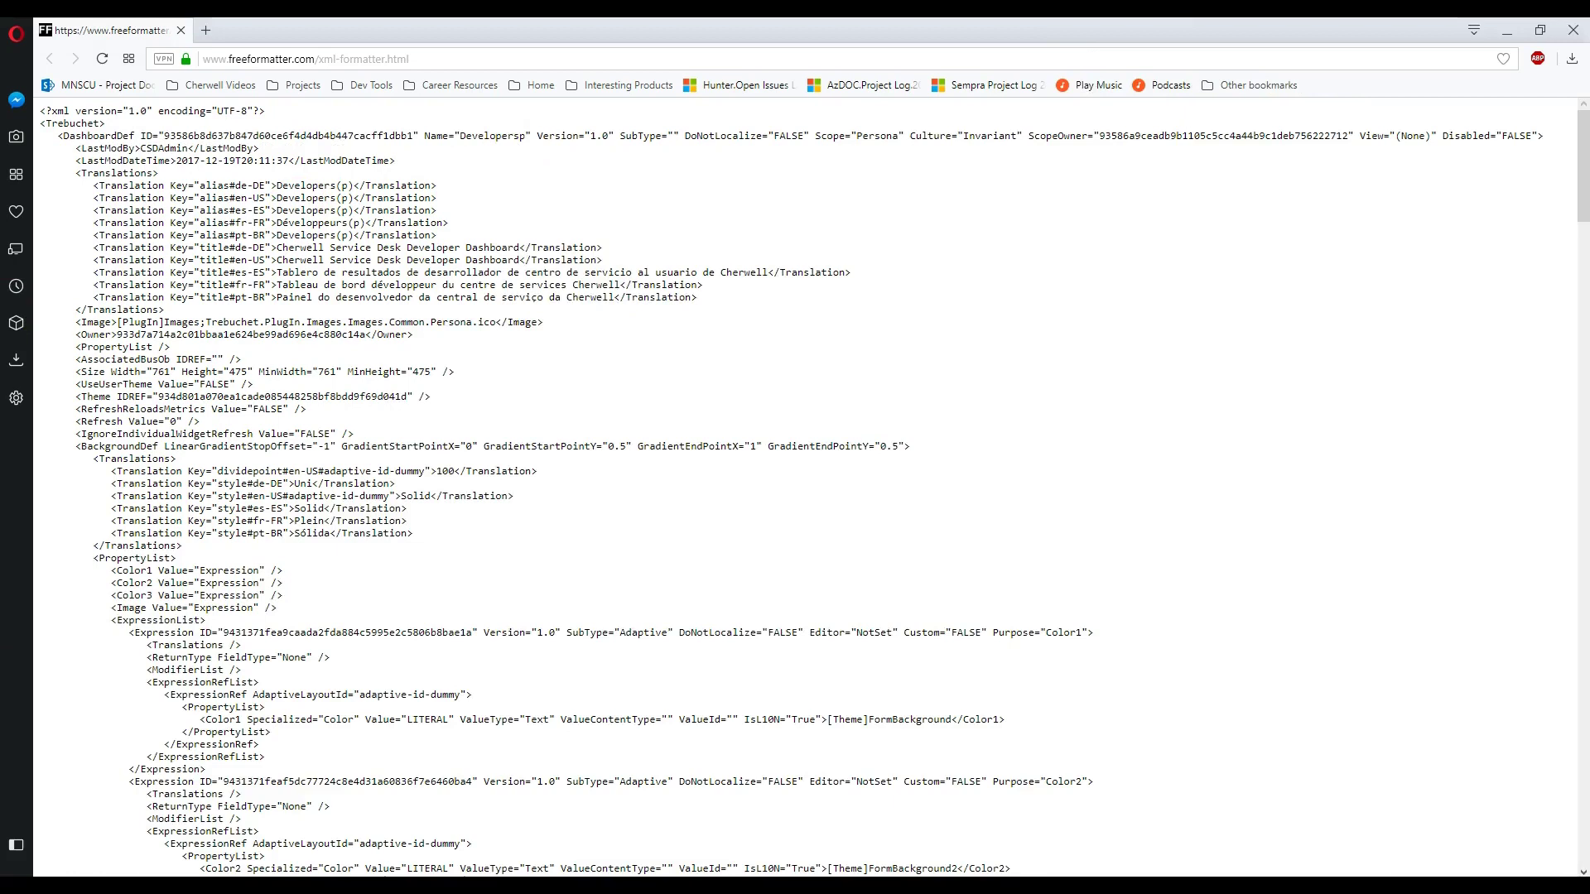
left_click_drag(0, 414, 1228, 454)
left_click_drag(761, 144, 865, 133)
- Highlight the Trebuchet, DashboardDef and RootWidgetHolderDef tags one after another in the Notepad outline
left_click_drag(1220, 349, 500, 151)
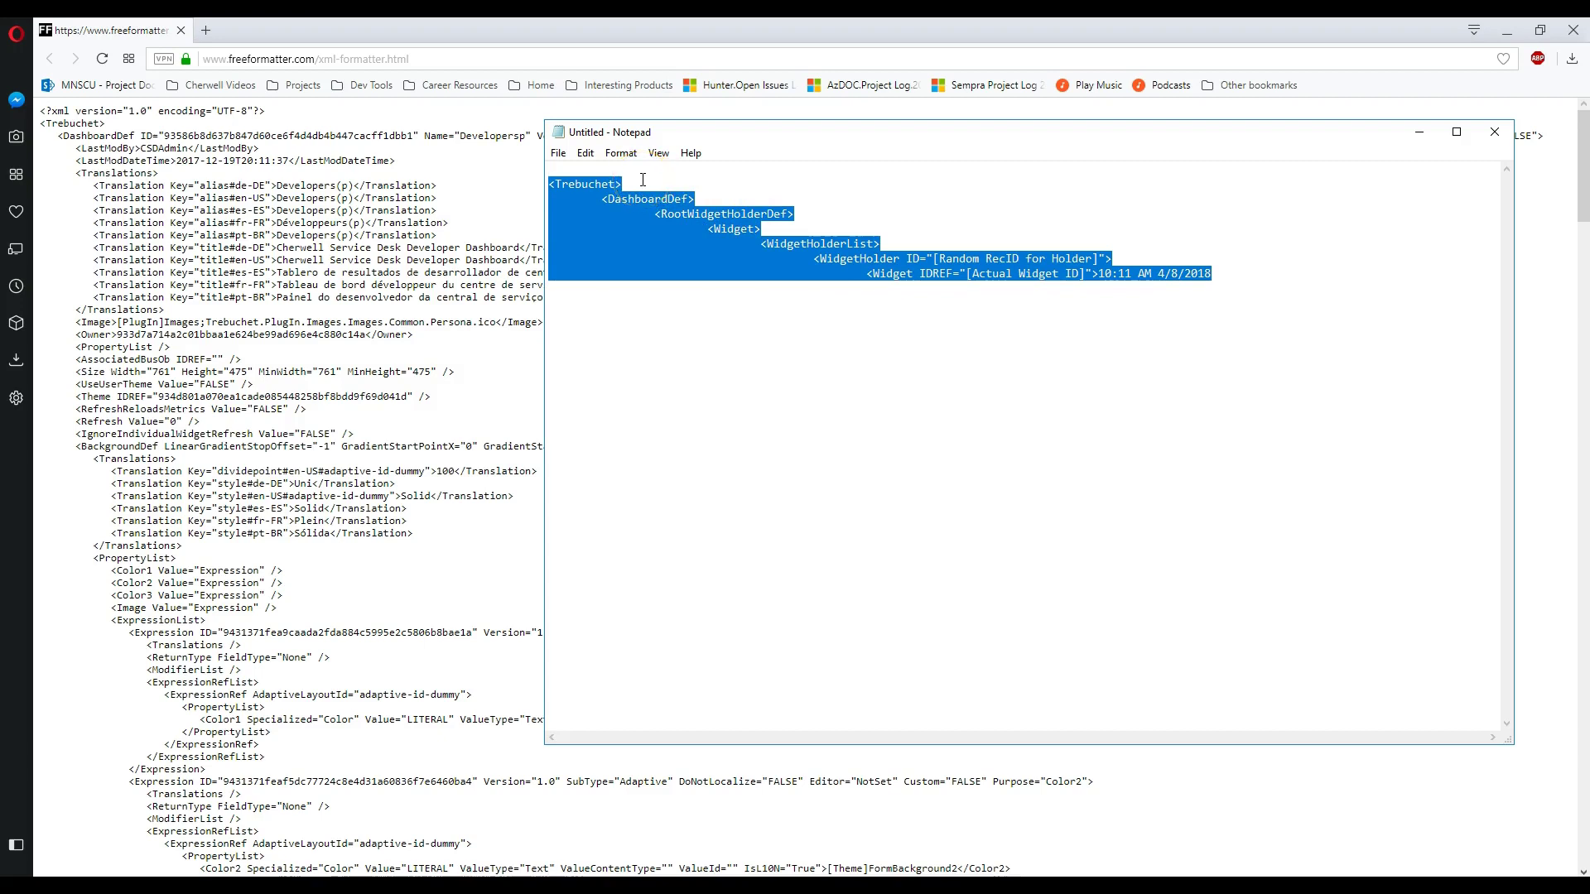
left_click_drag(639, 184, 509, 175)
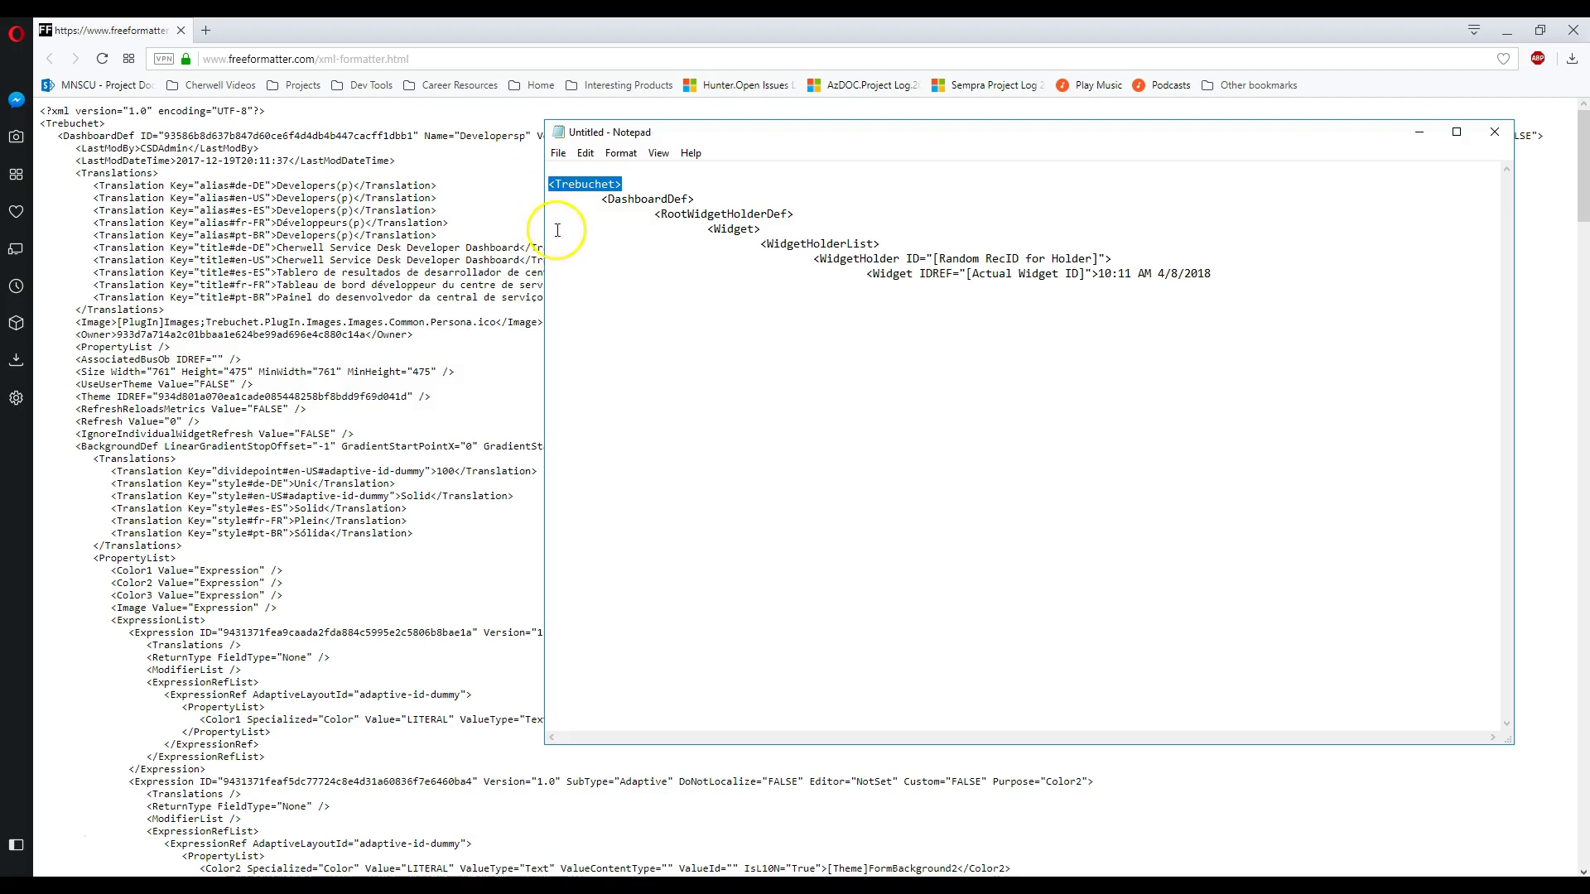
left_click_drag(602, 199, 695, 199)
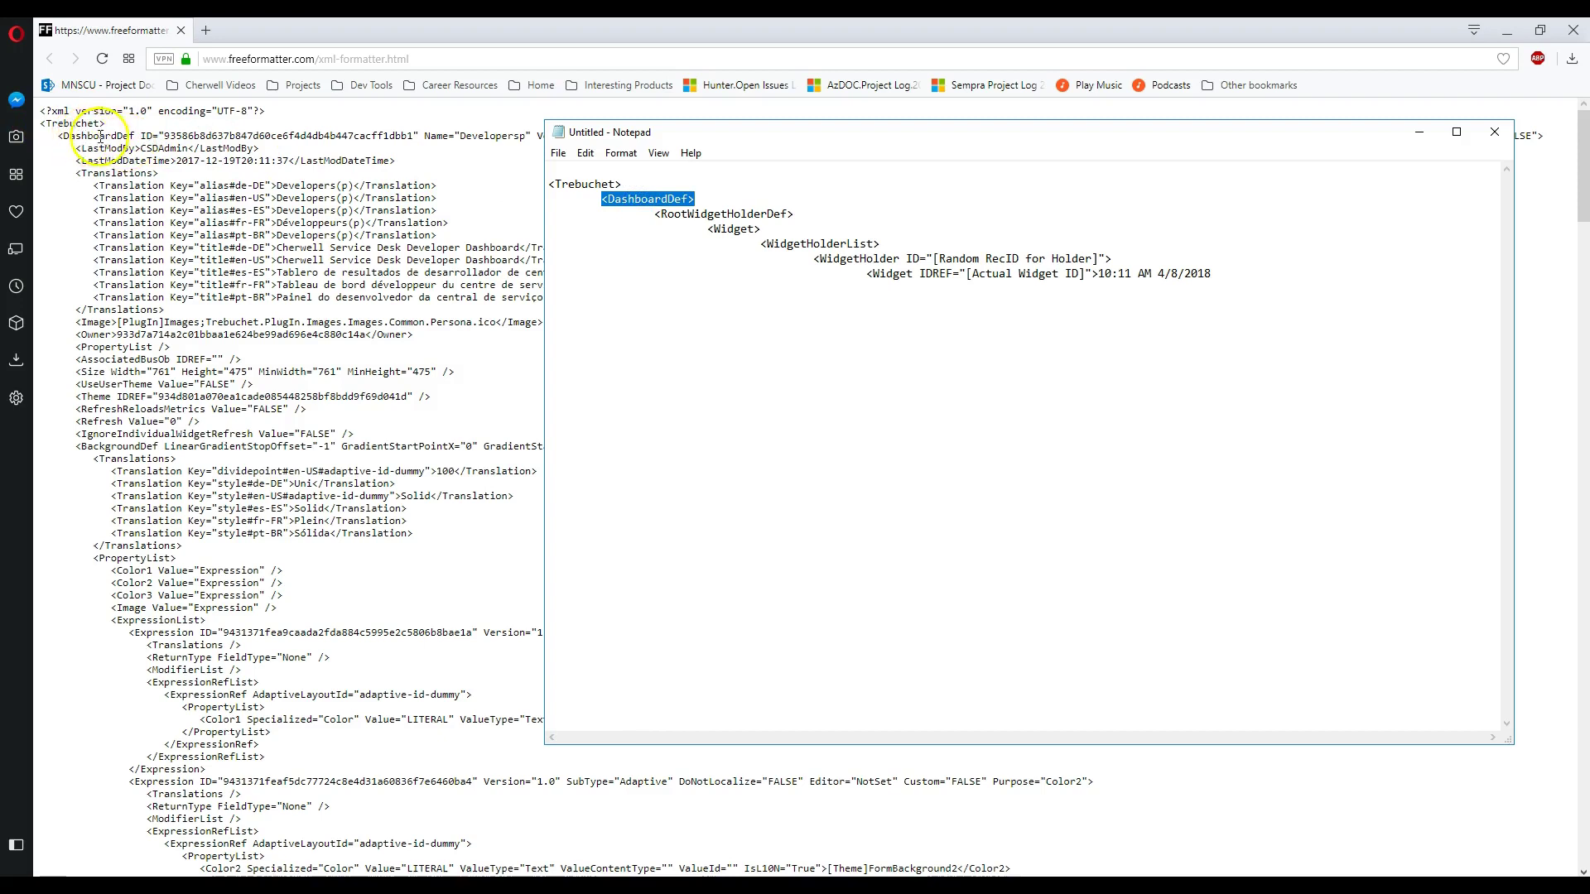
double_click(728, 214)
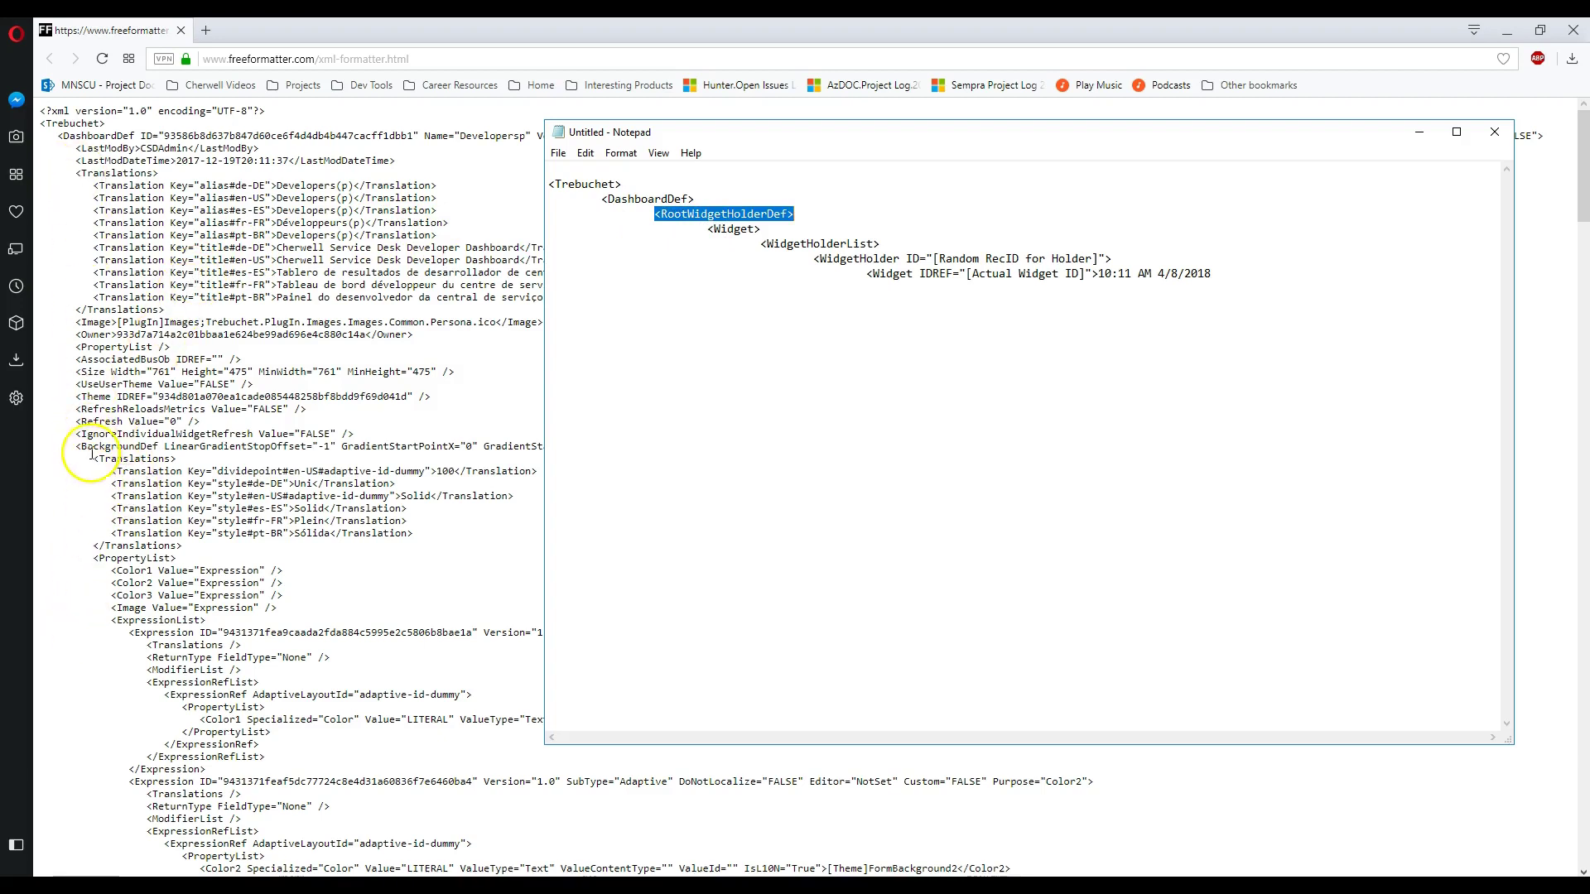
- Locate the RootWidgetHolderDef element in the dashboard XML and highlight its tag name
left_click(90, 352)
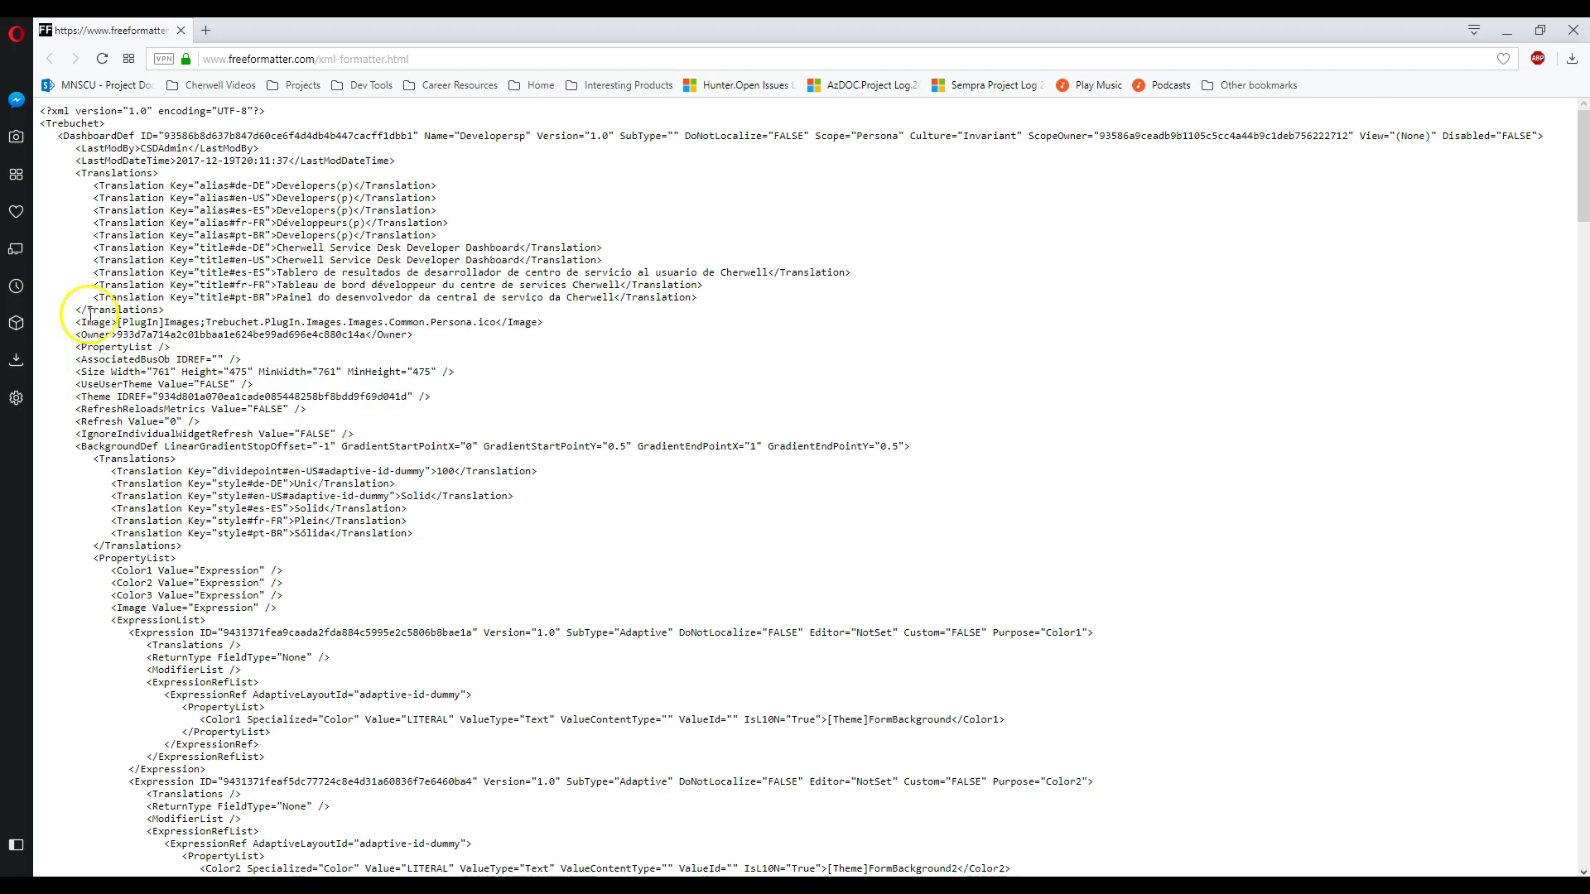
scroll(91, 364, "down", 10)
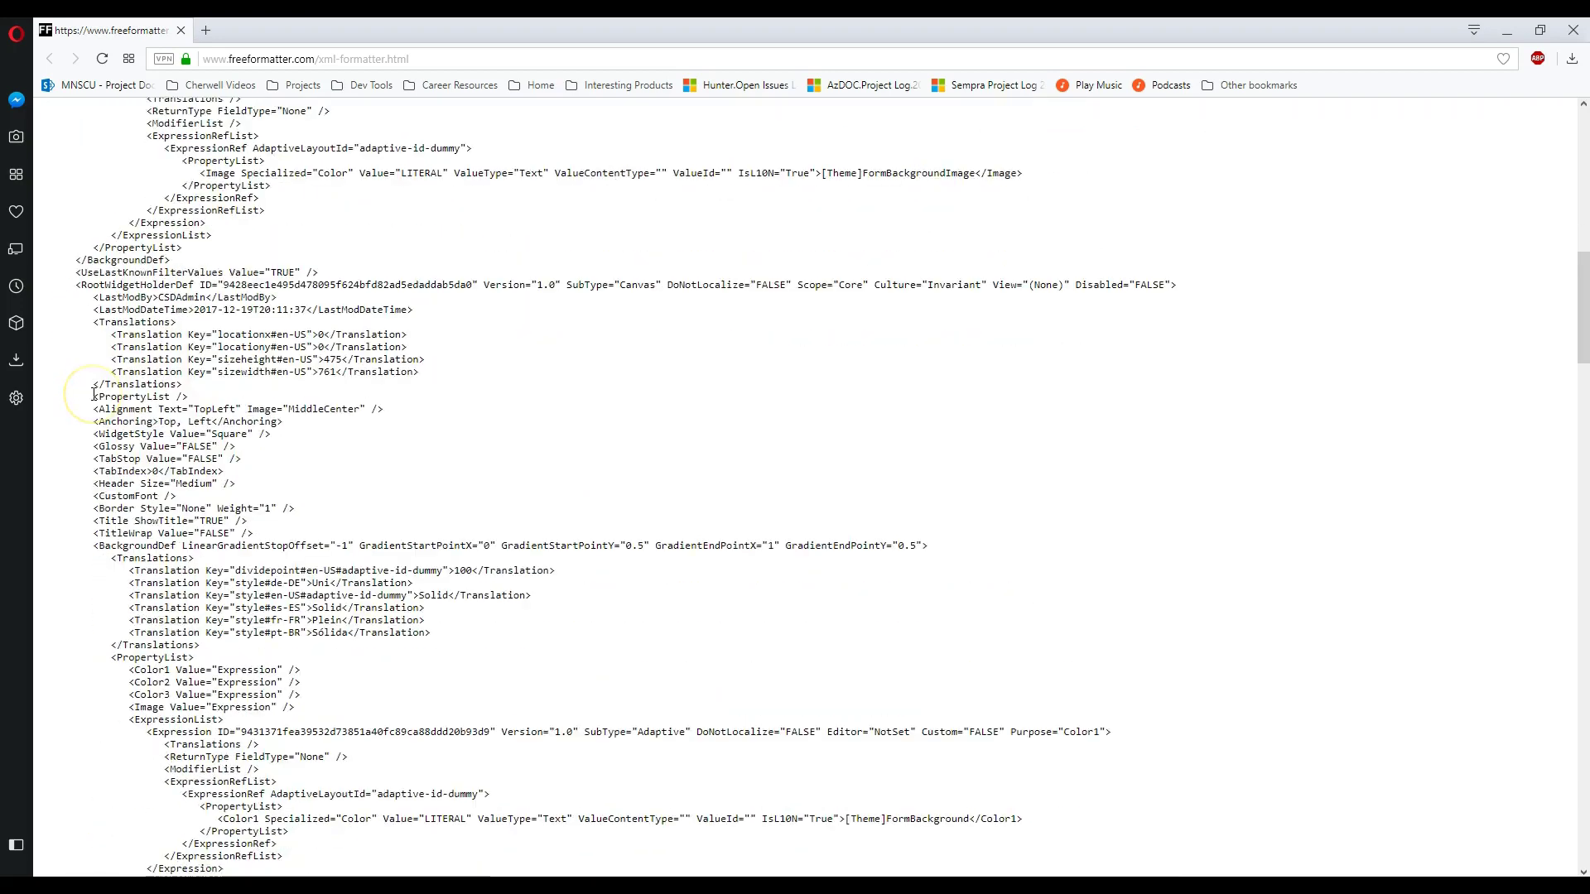
double_click(97, 284)
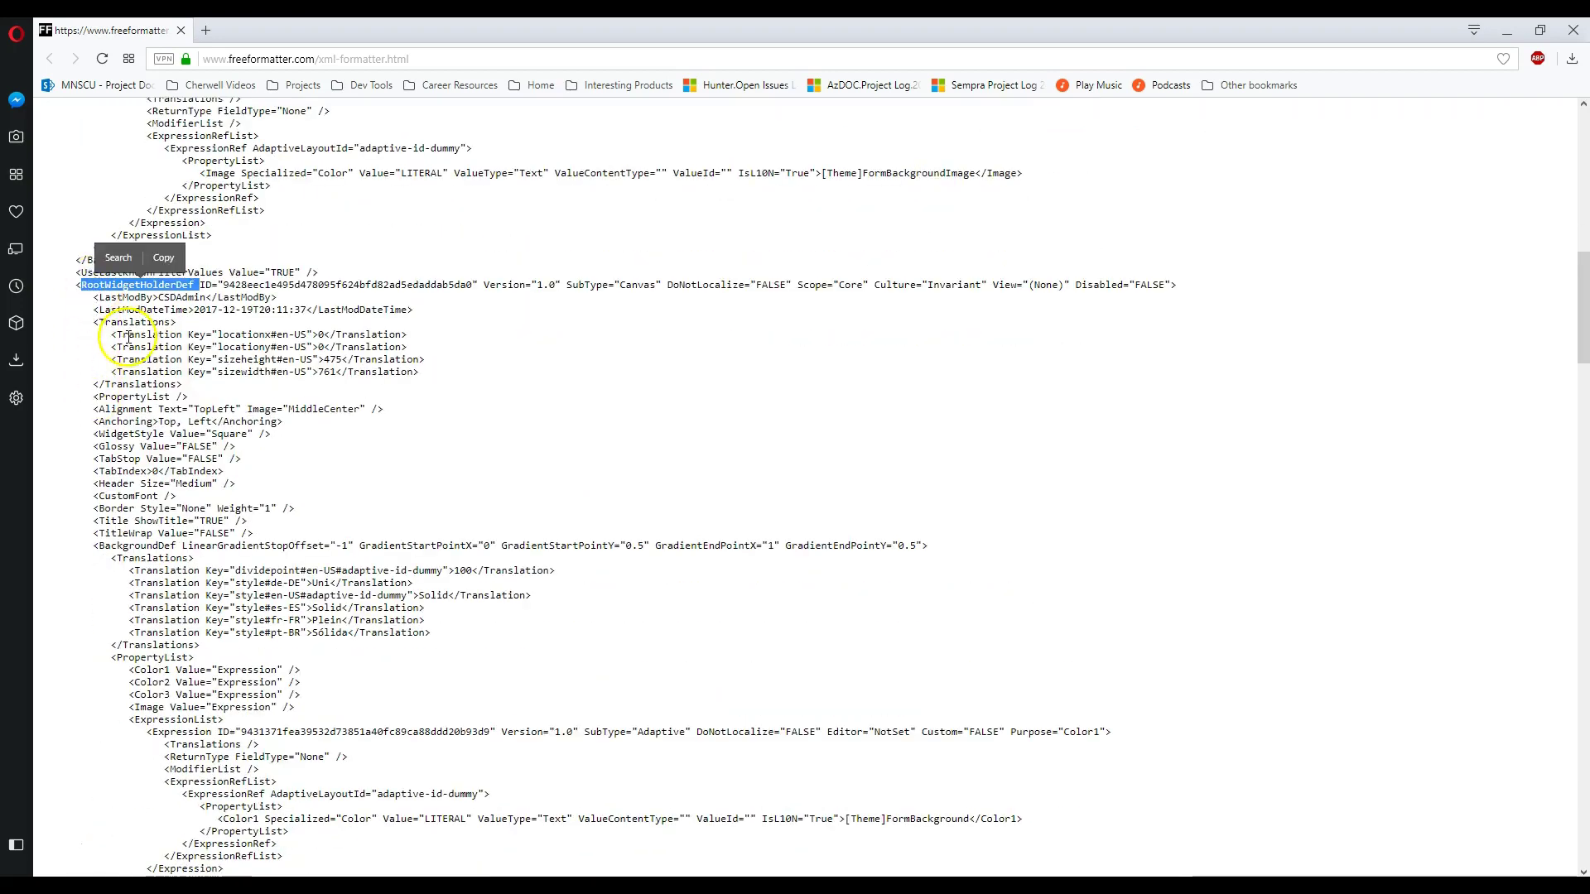
scroll(386, 476, "down", 2)
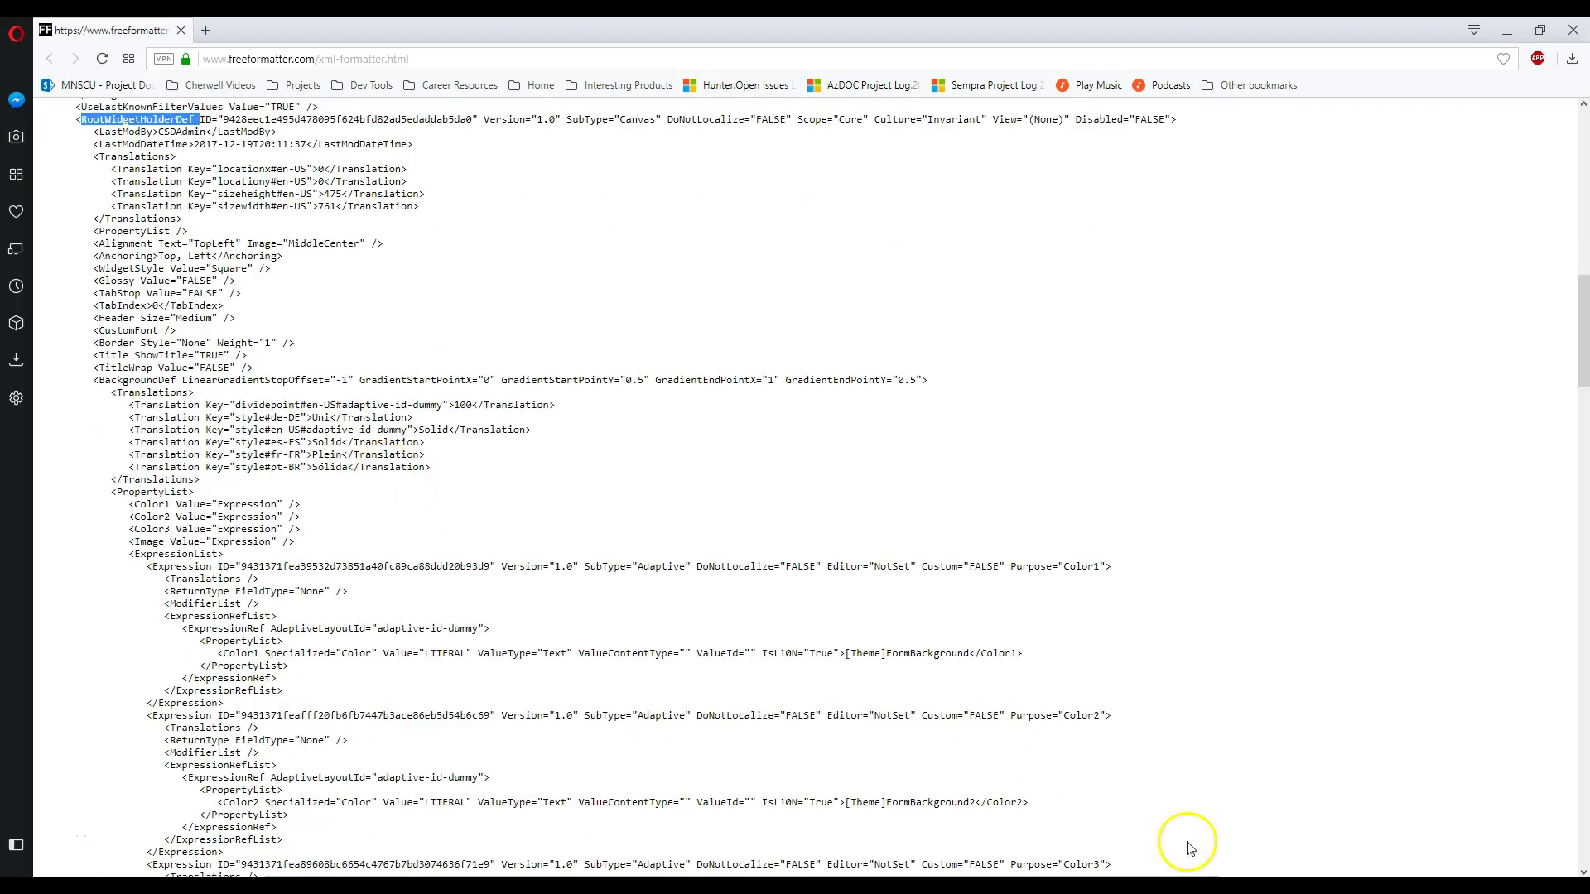
- Highlight the Widget tag in the Notepad outline and locate the matching canvas Widget element in the XML
left_click(1292, 884)
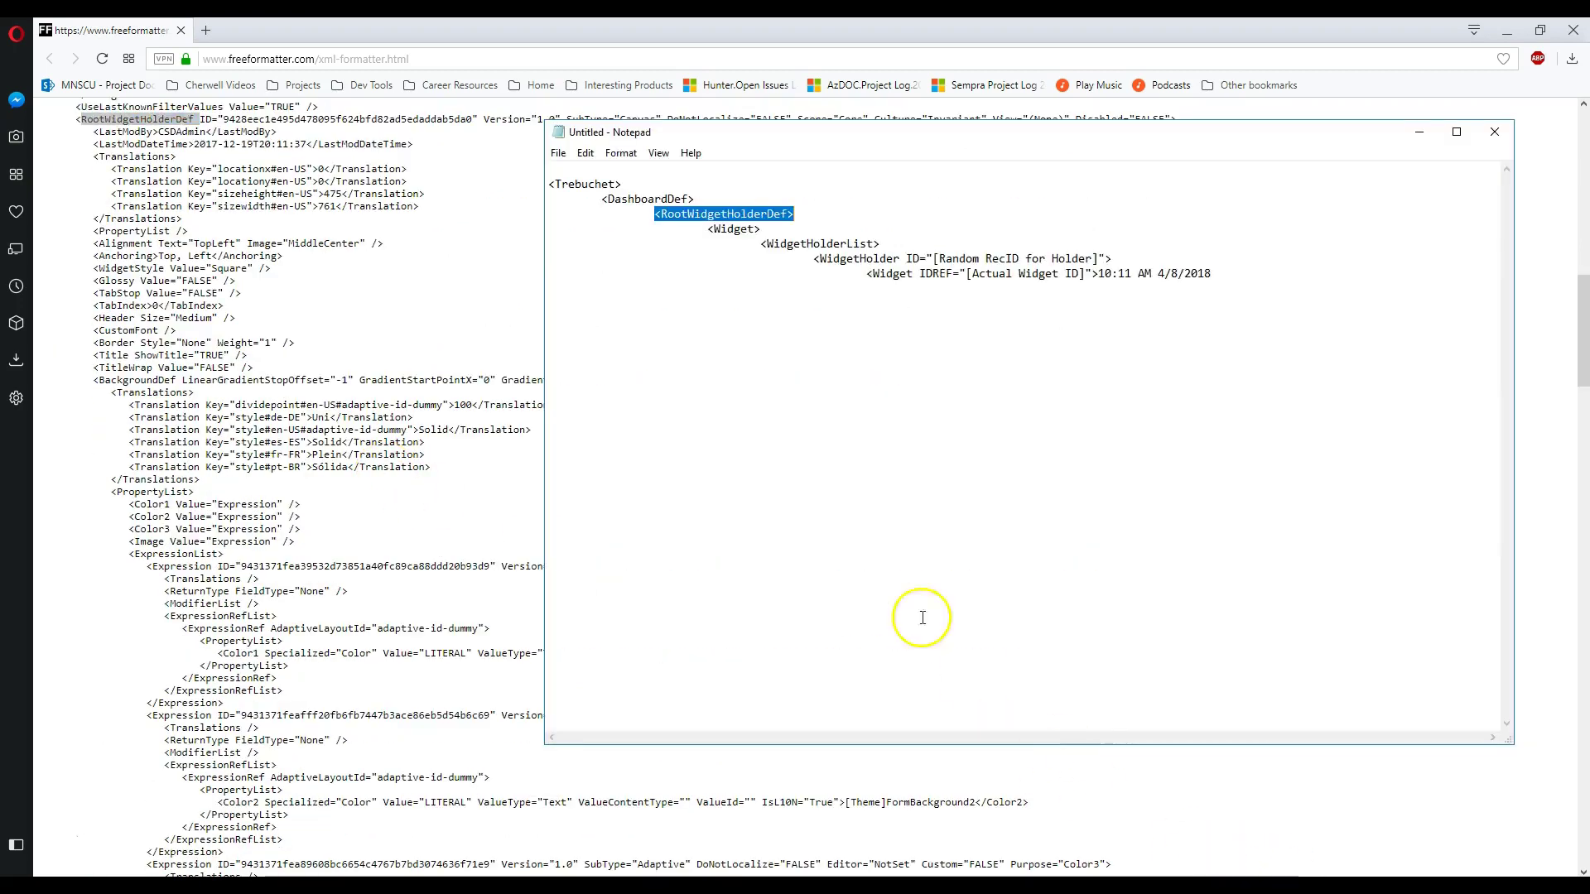
double_click(733, 229)
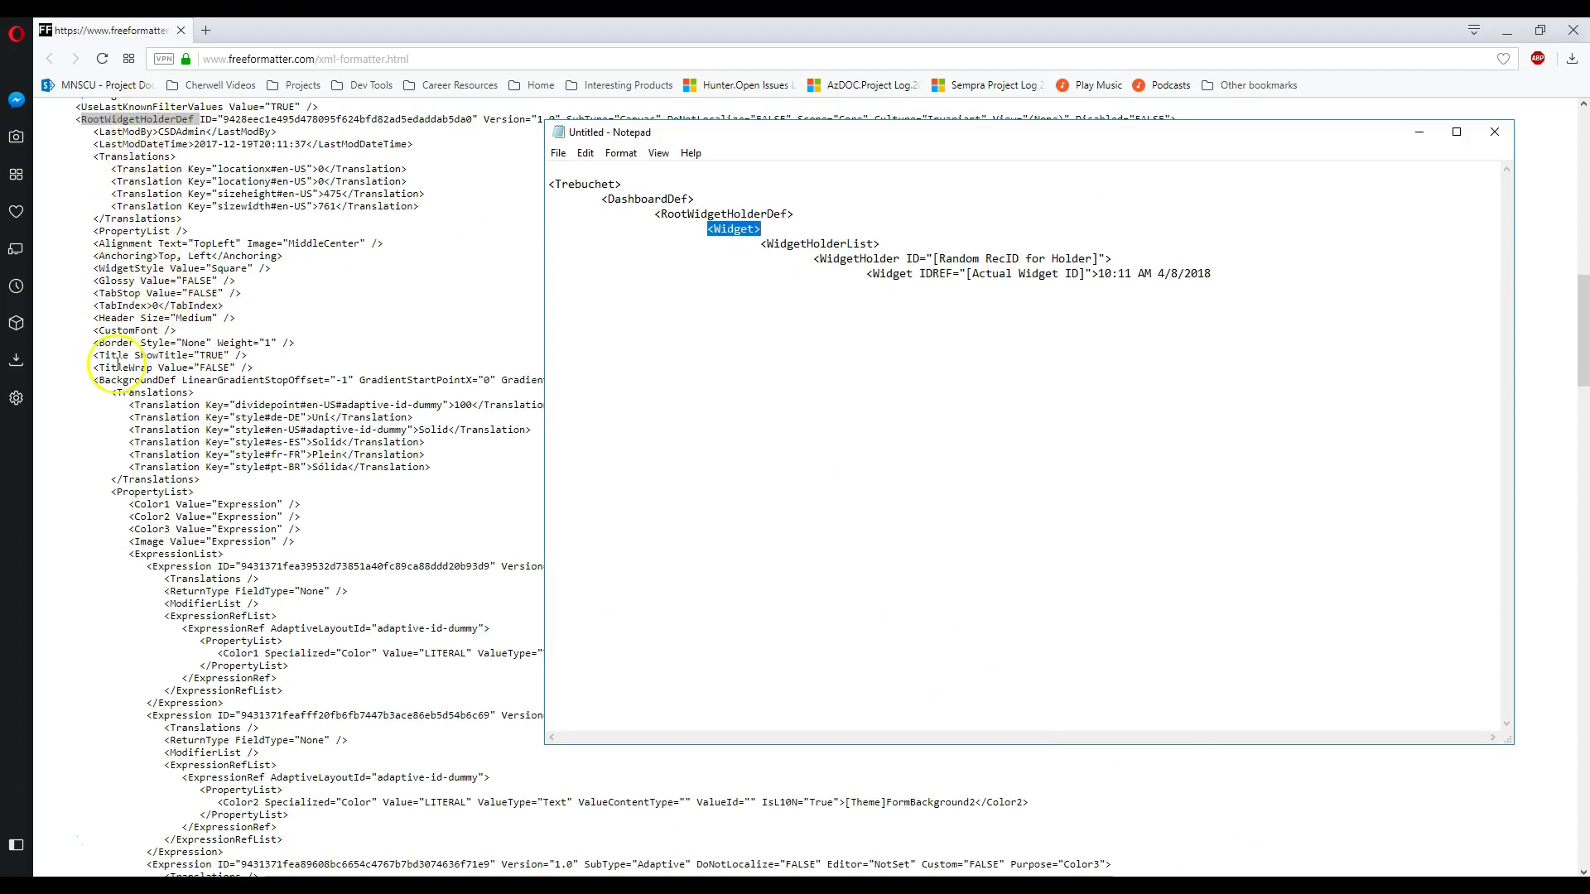
scroll(118, 364, "down", 7)
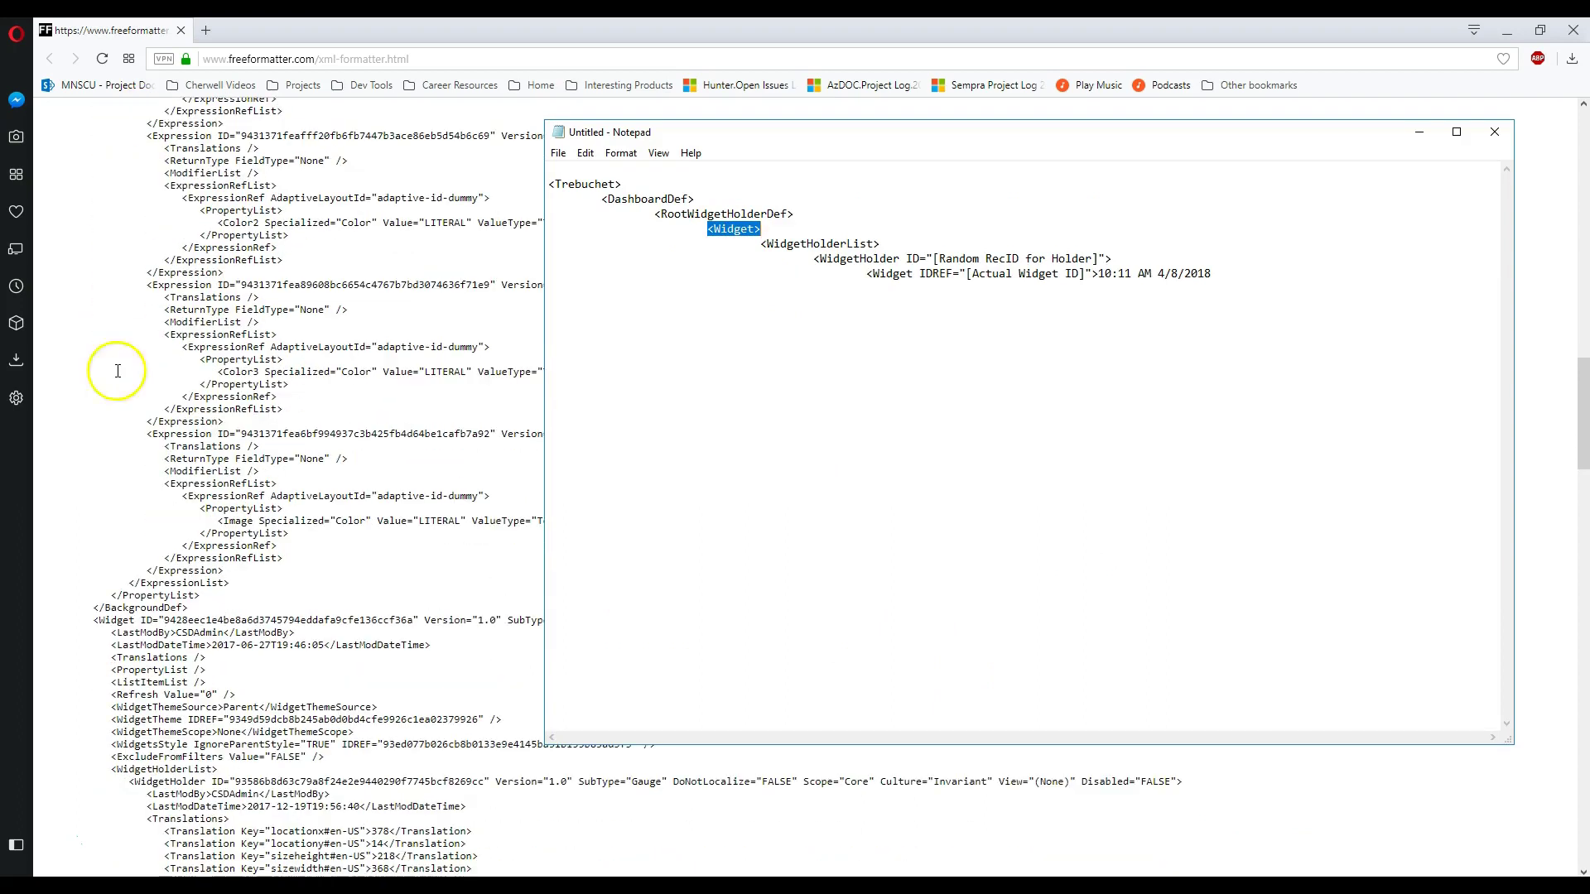
double_click(116, 621)
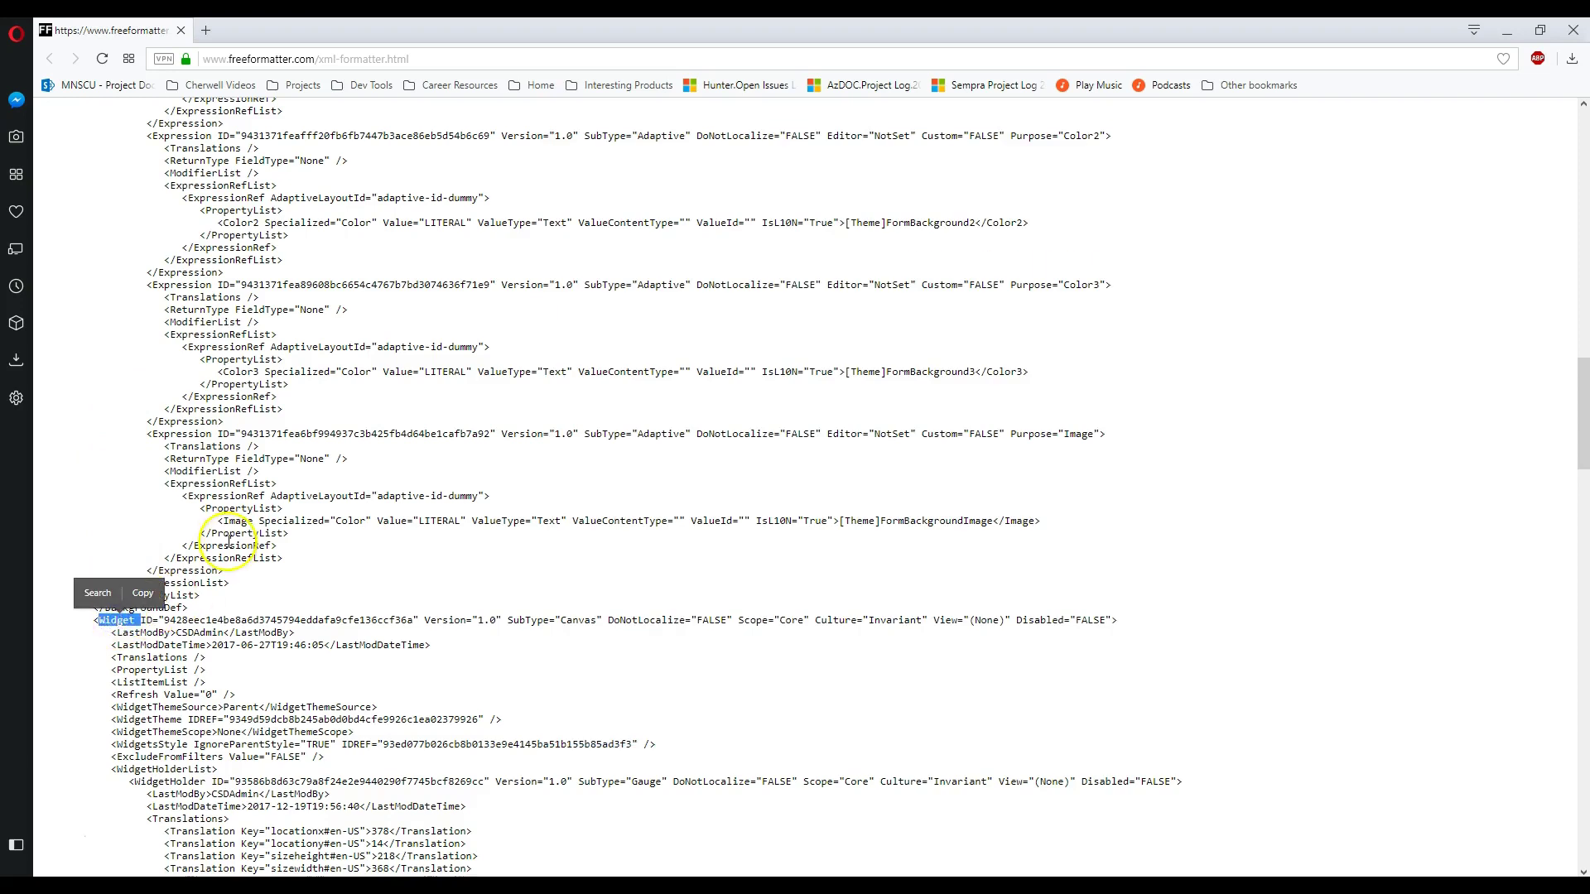
scroll(228, 542, "down", 6)
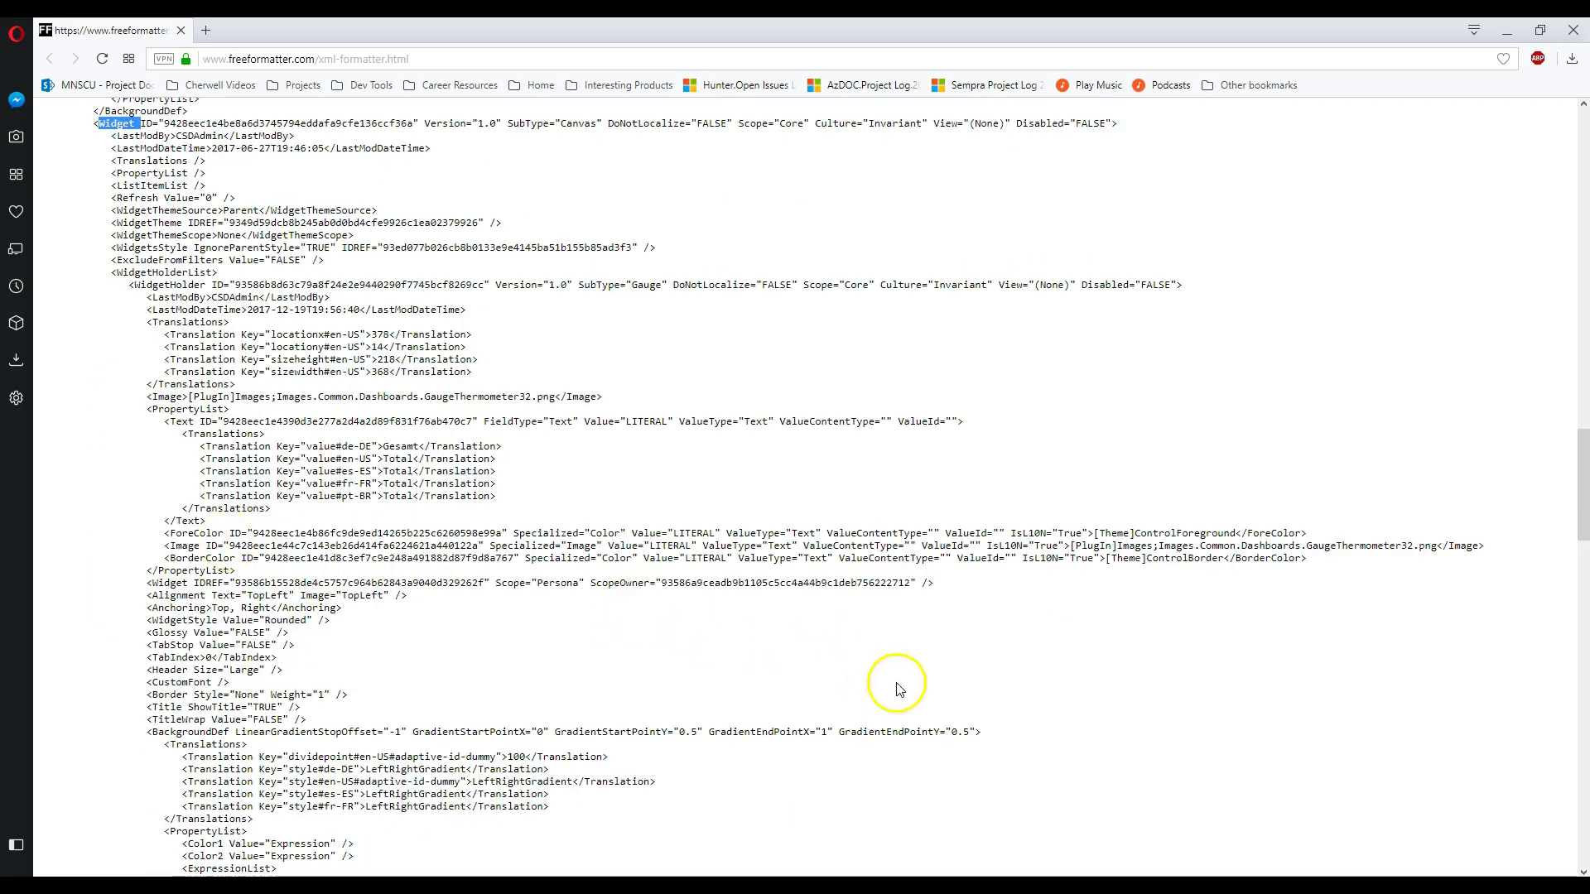
- Highlight the WidgetHolderList element and its first WidgetHolder in the dashboard XML
double_click(145, 273)
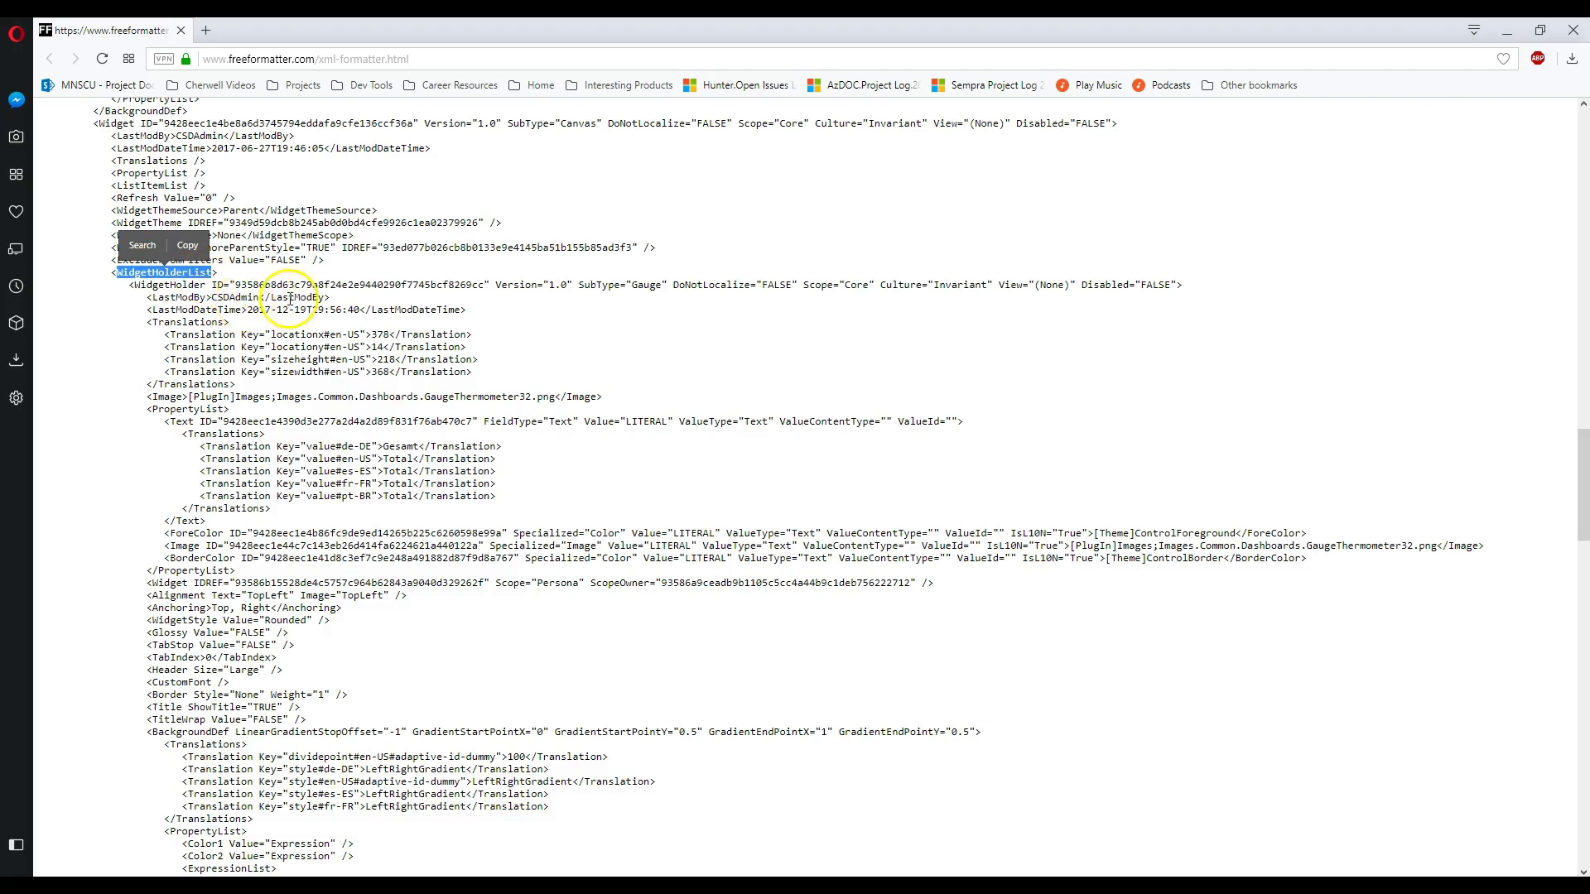
scroll(290, 300, "down", 1)
scroll(290, 303, "down", 1)
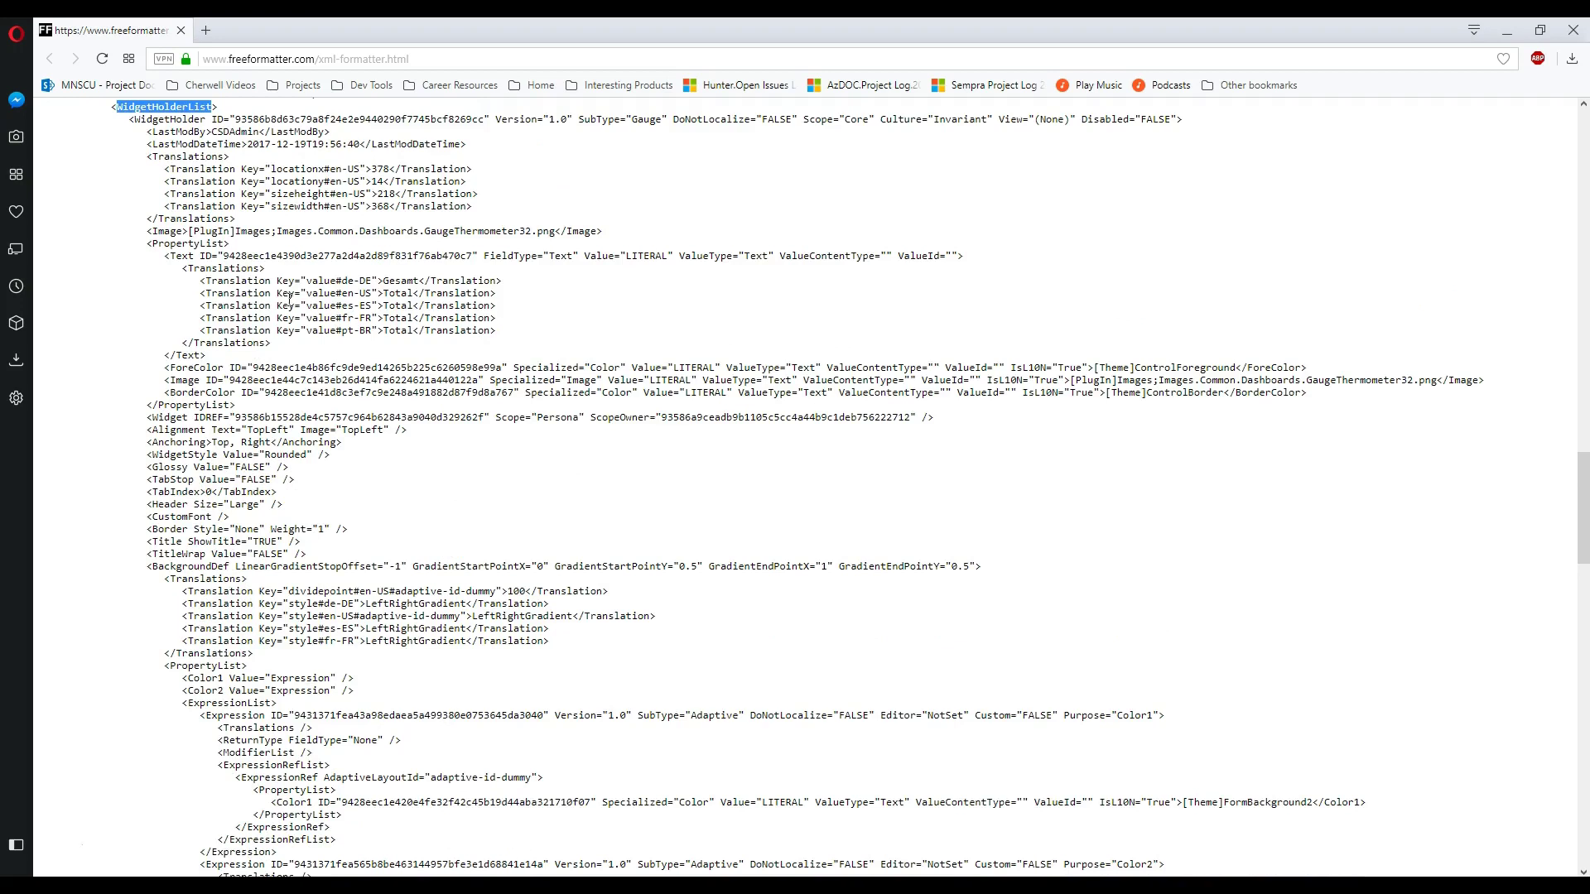
double_click(168, 119)
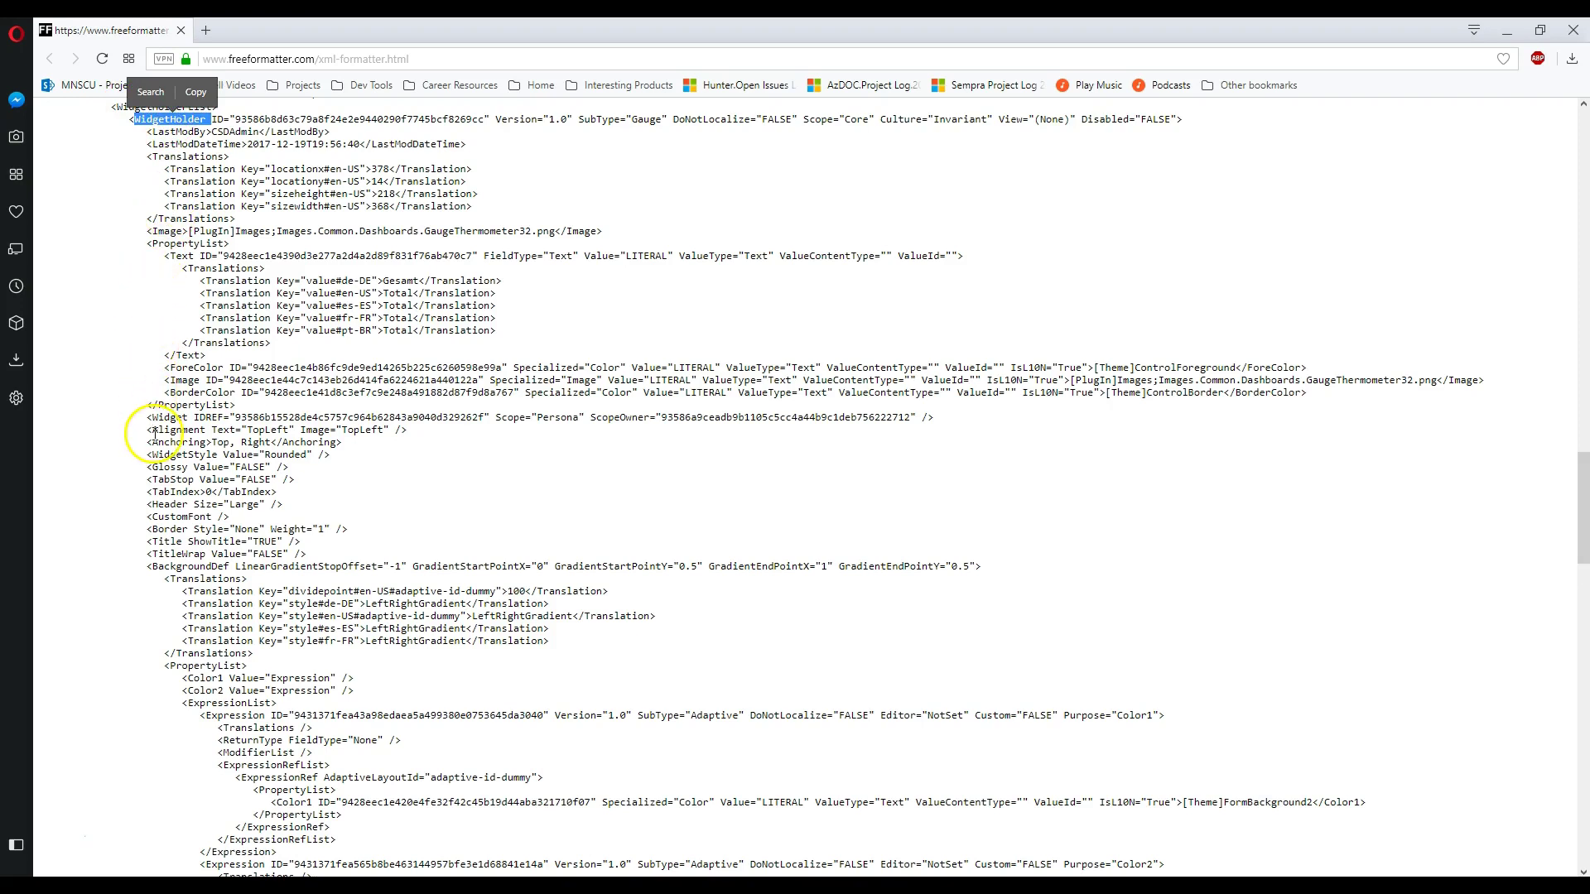
- Examine the chart WidgetHolder's Widget reference in the XML, highlighting its IDREF, Scope and ScopeOwner values
scroll(155, 434, "down", 10)
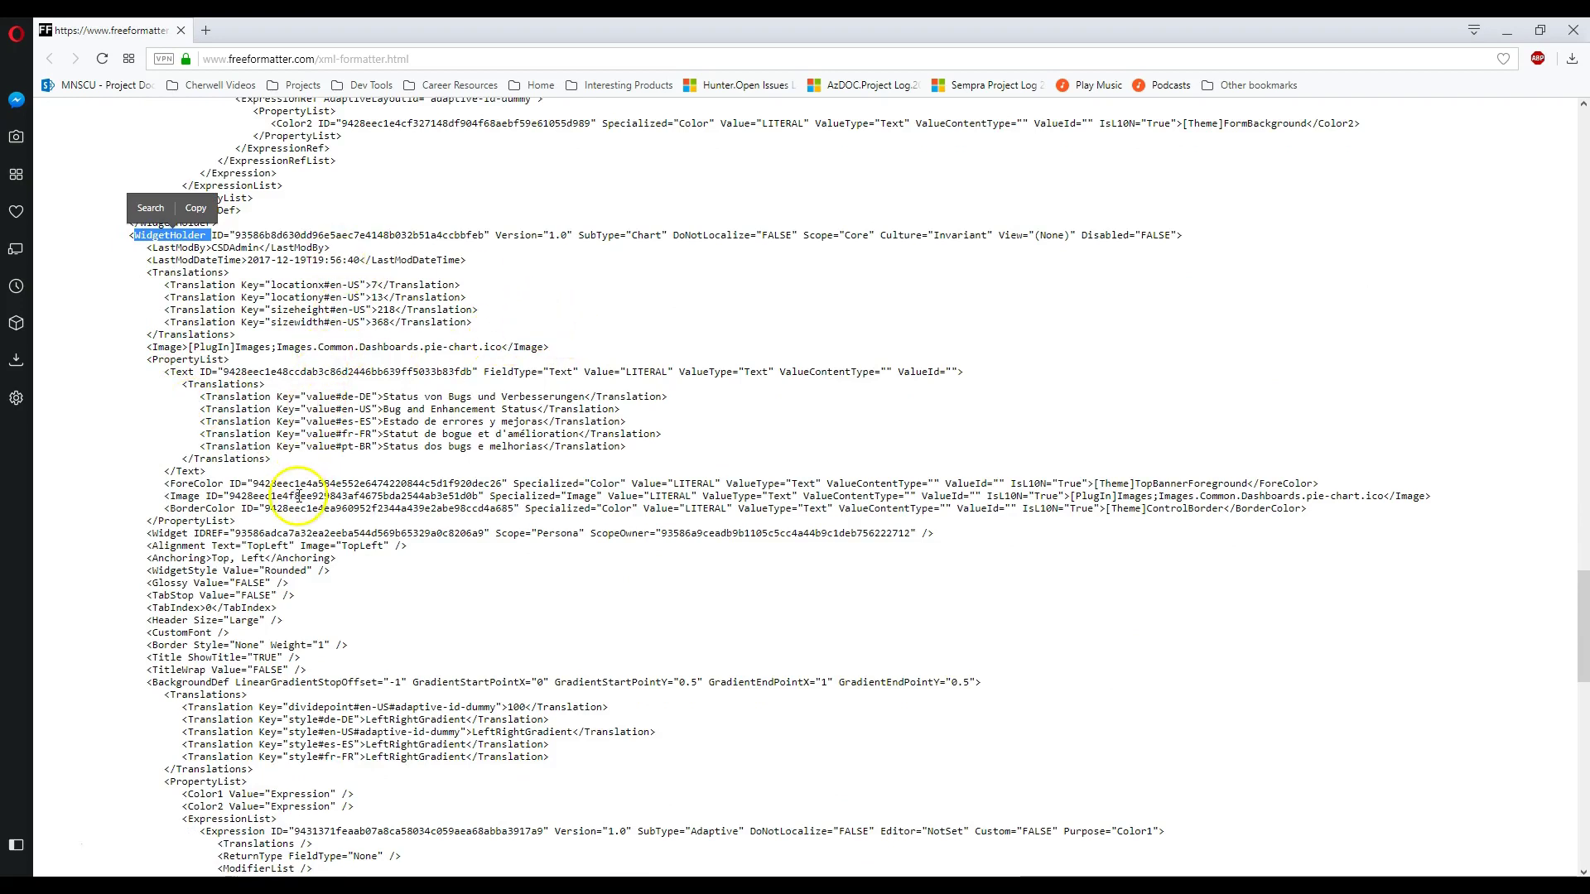
double_click(165, 533)
left_click_drag(148, 534, 419, 540)
left_click_drag(563, 540, 967, 534)
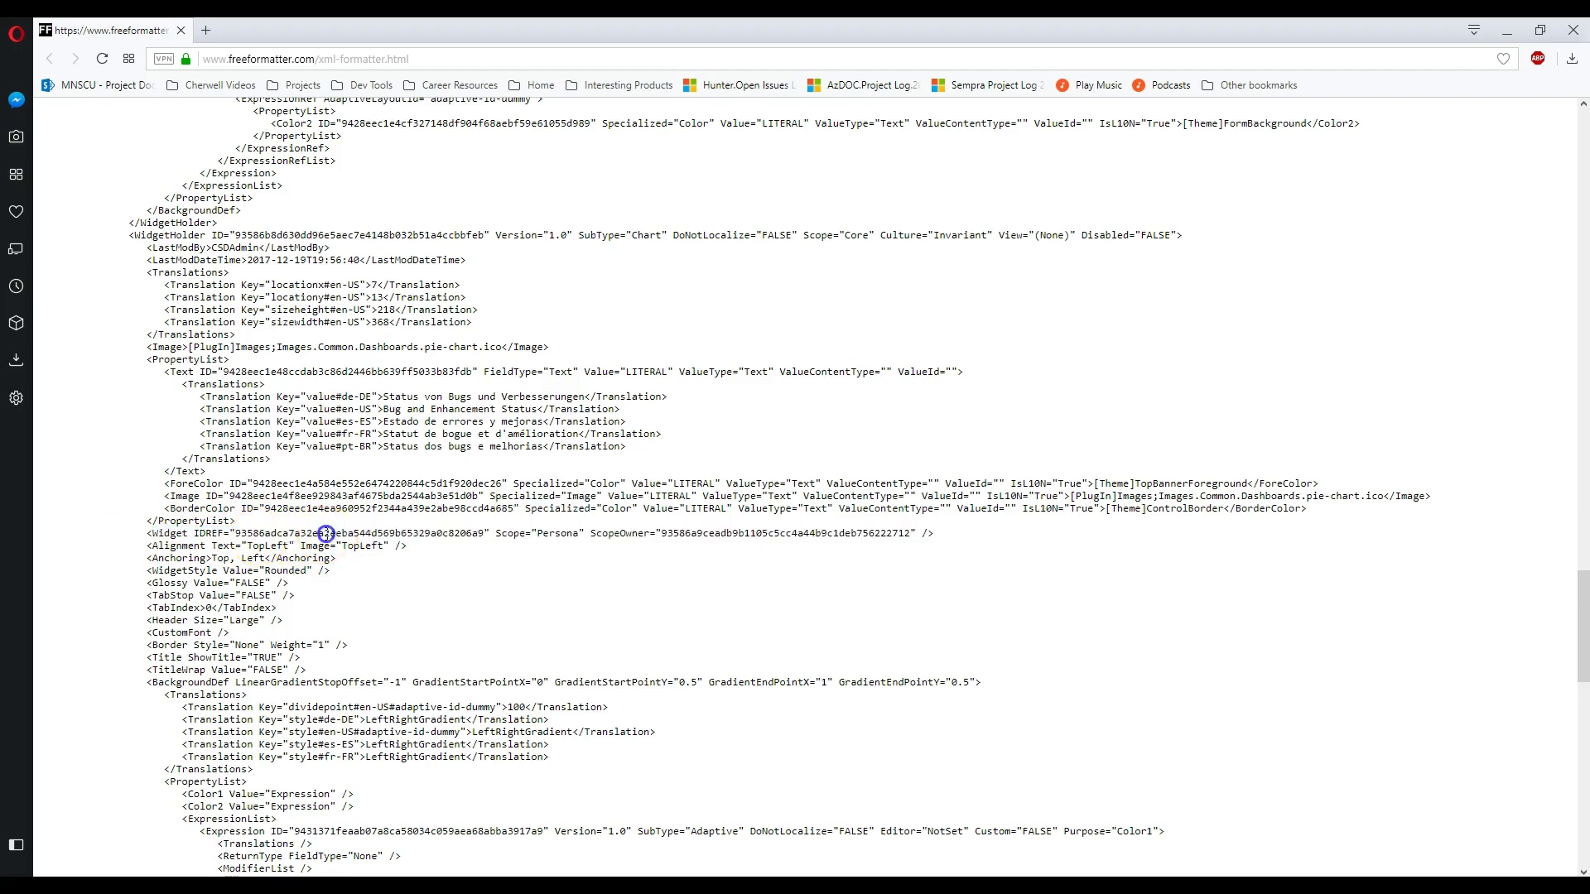
double_click(320, 538)
double_click(554, 534)
double_click(695, 534)
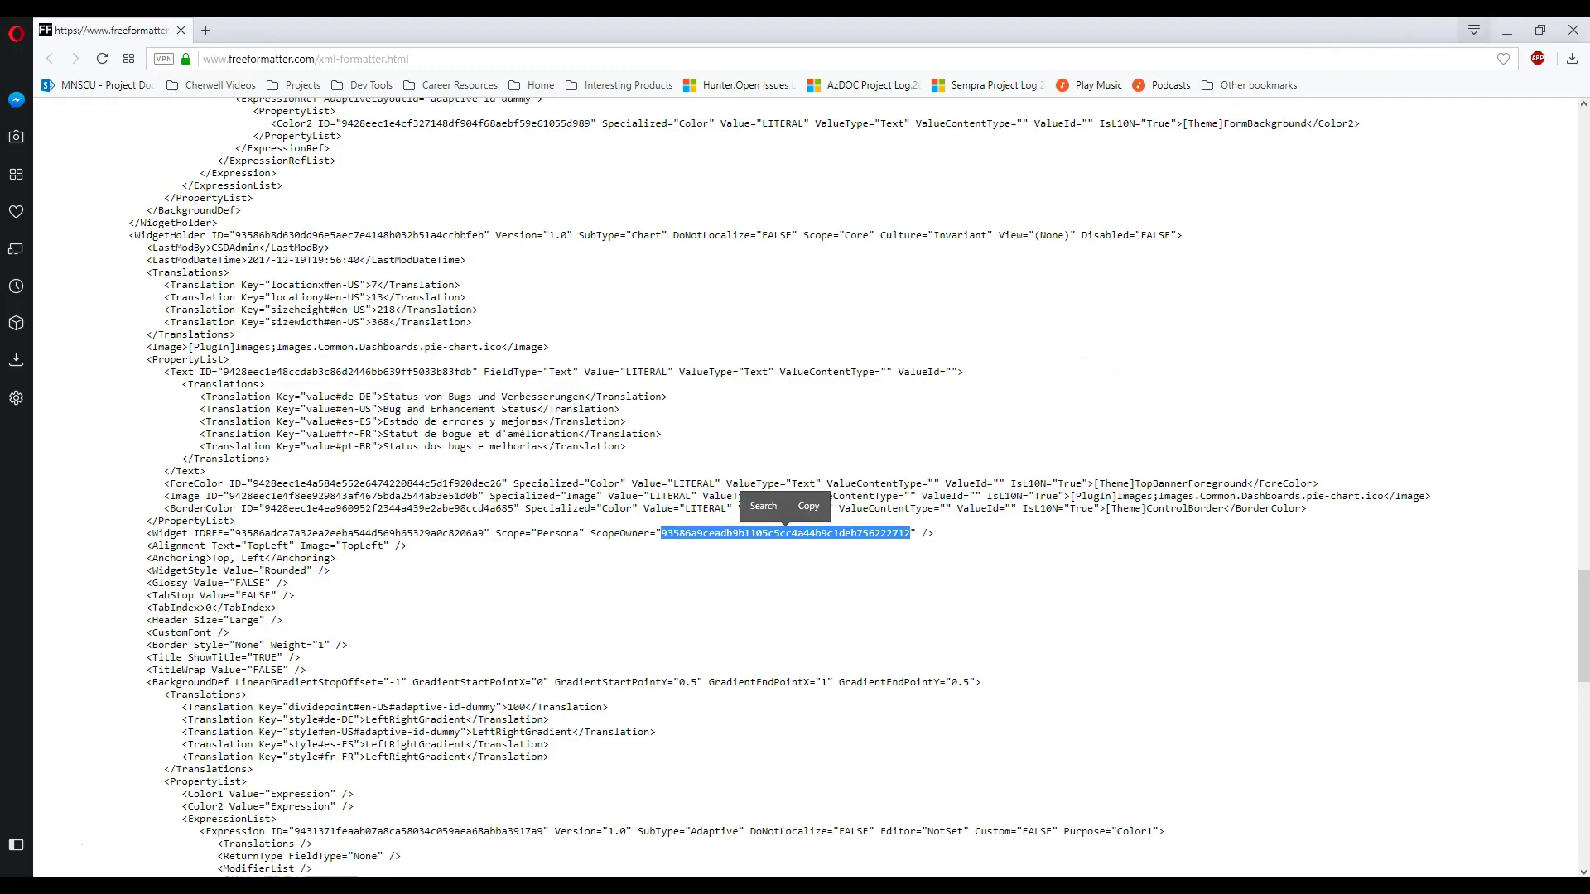
- Minimize the XML browser, review the tag hierarchy in the Notepad outline, and minimize Notepad
left_click(1507, 31)
left_click_drag(733, 215, 1251, 355)
left_click(1320, 279)
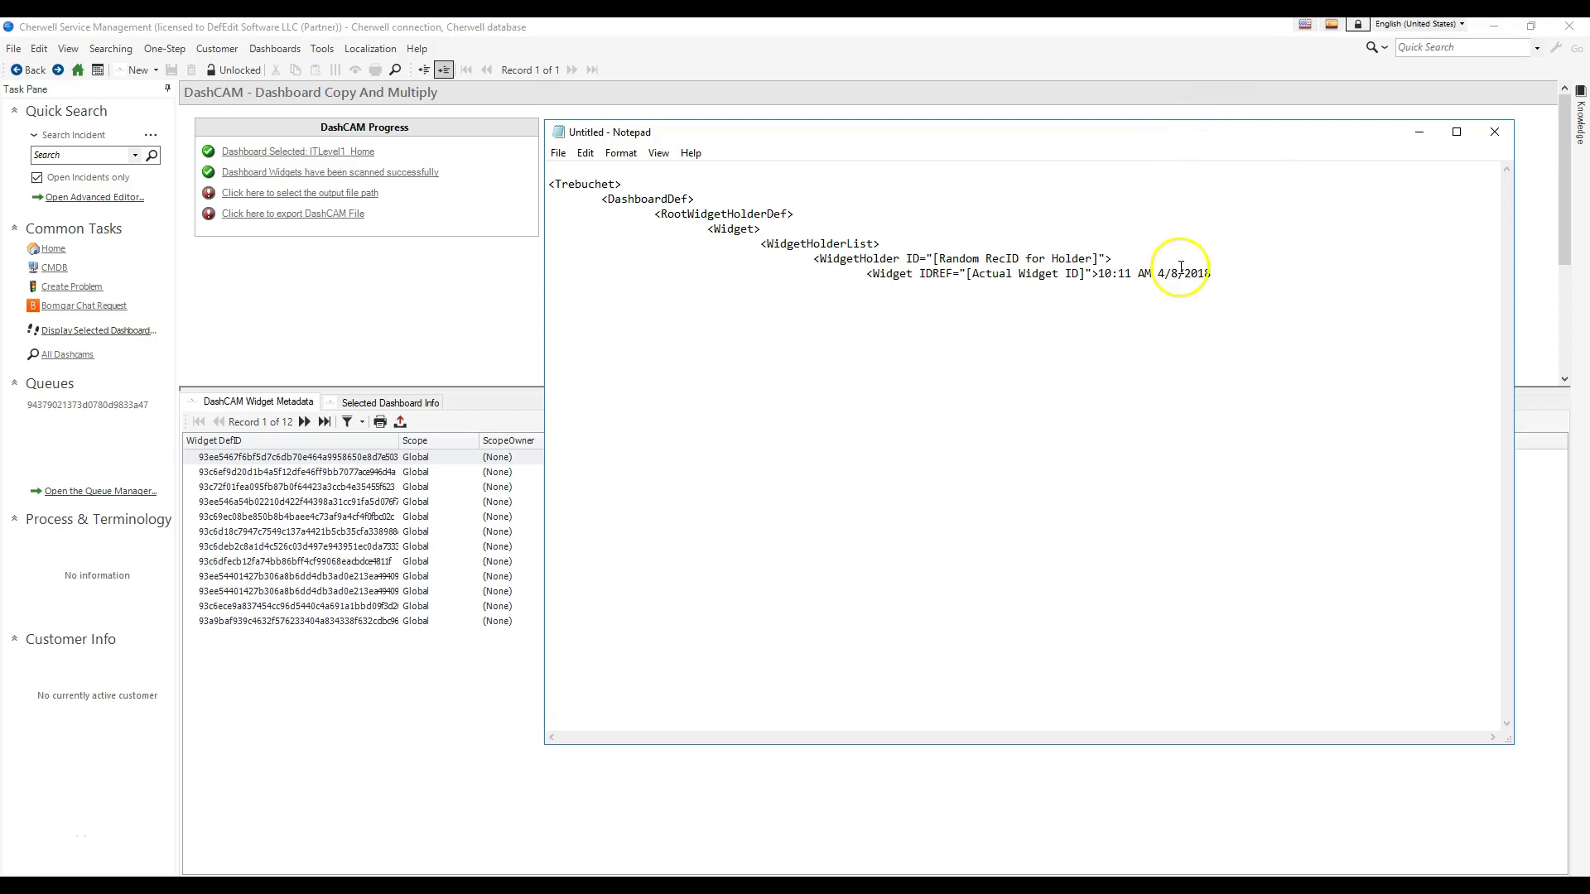
left_click(1412, 133)
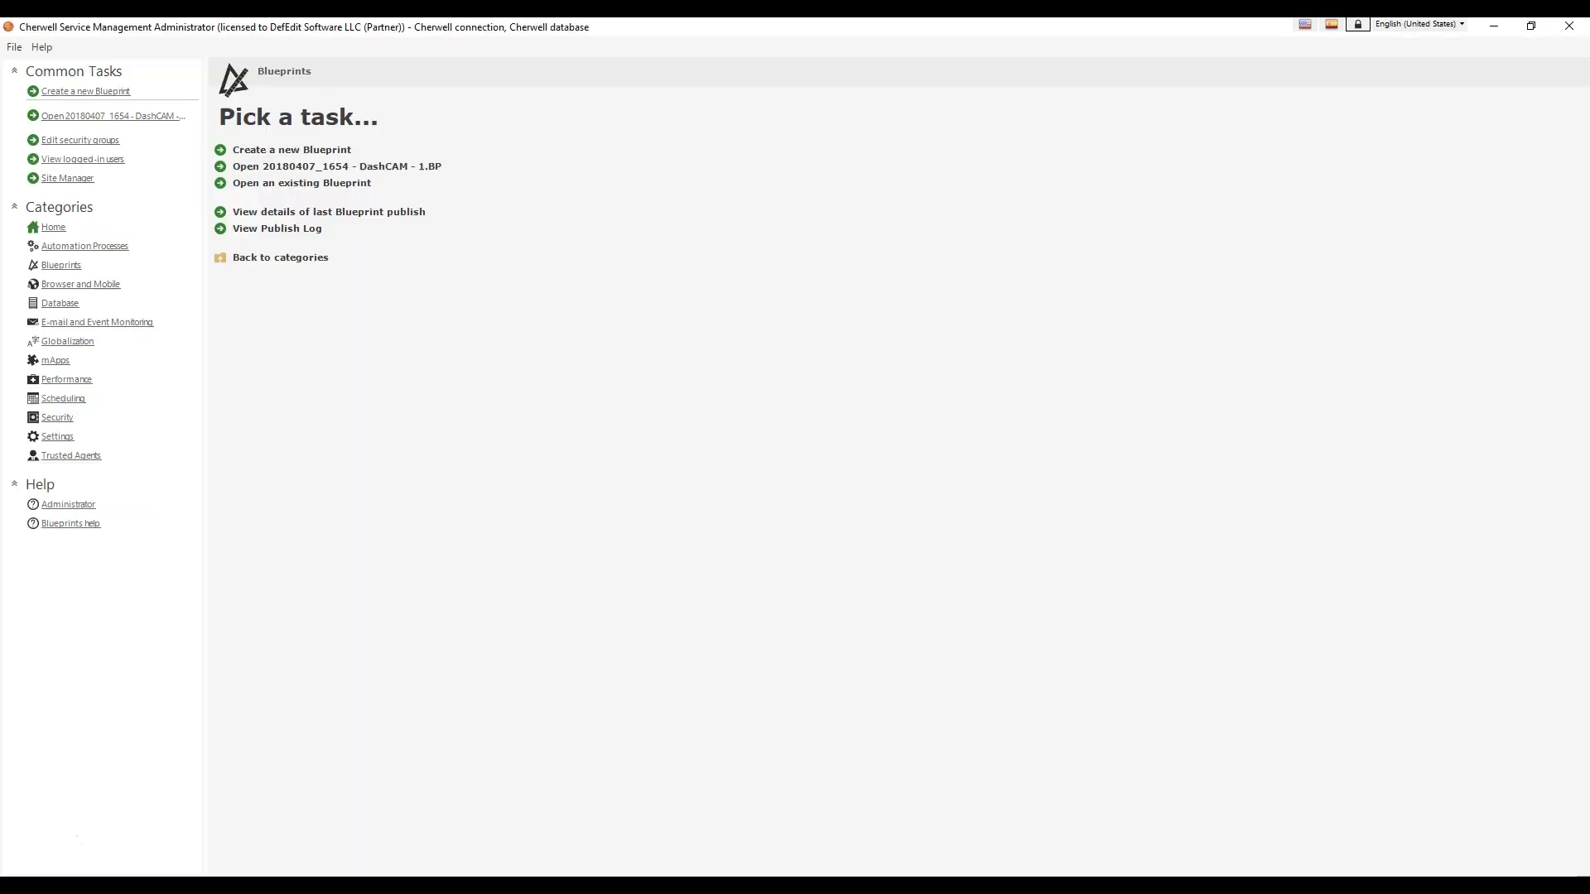
- Open the 20180407_1654 - DashCAM - 1.BP blueprint in Cherwell Service Management Administrator
left_click(409, 165)
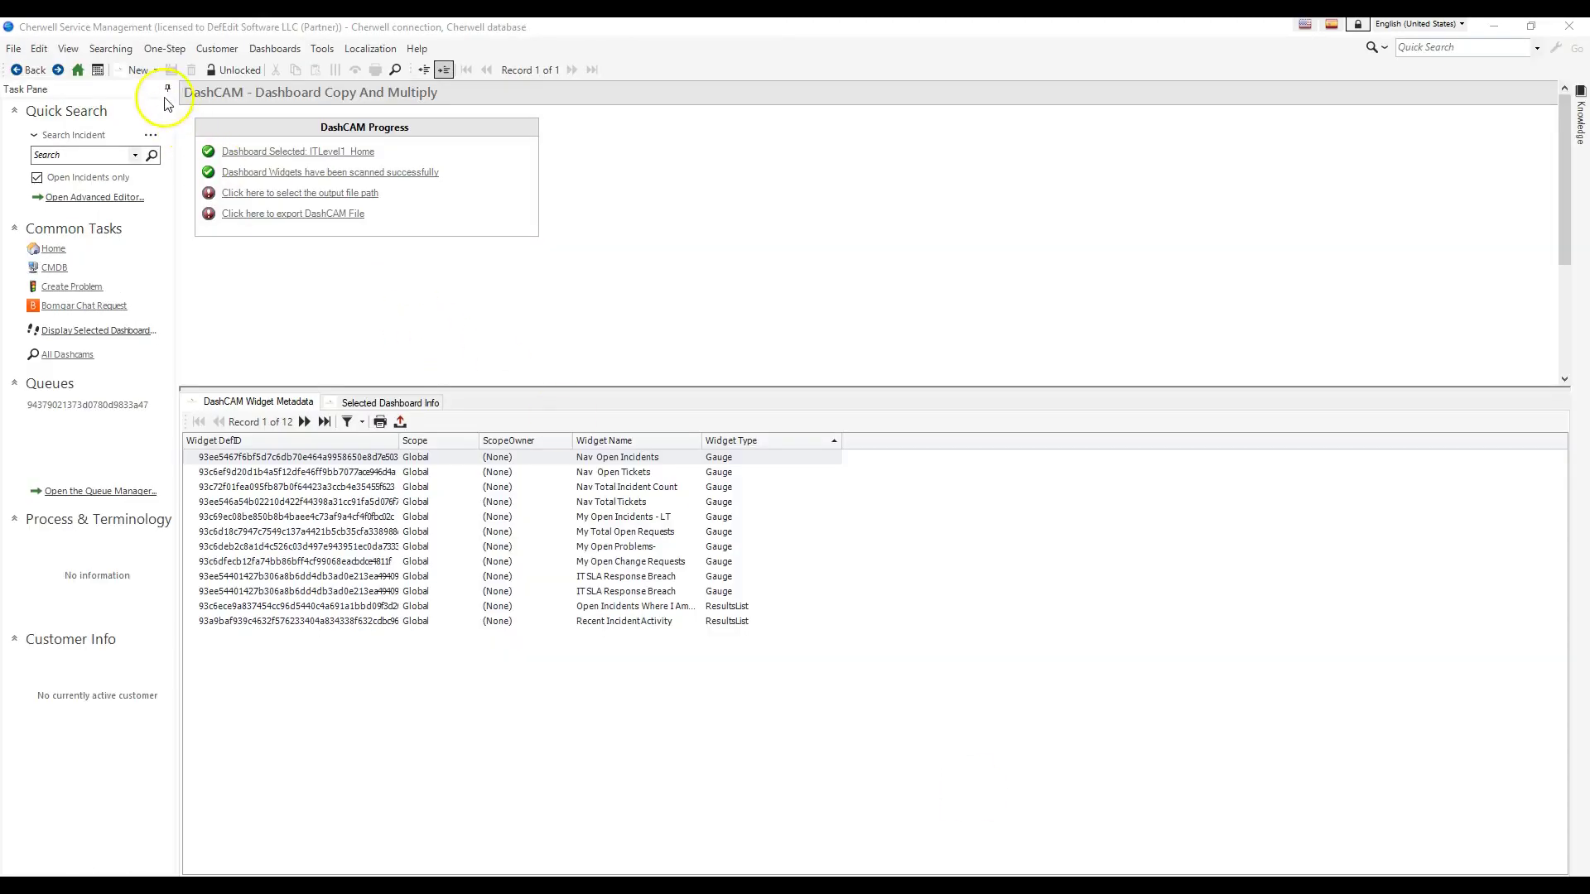
- Create a new DashCAM record, start its dashboard selection, and move the Choose Action window clear of the progress dialog
left_click(127, 71)
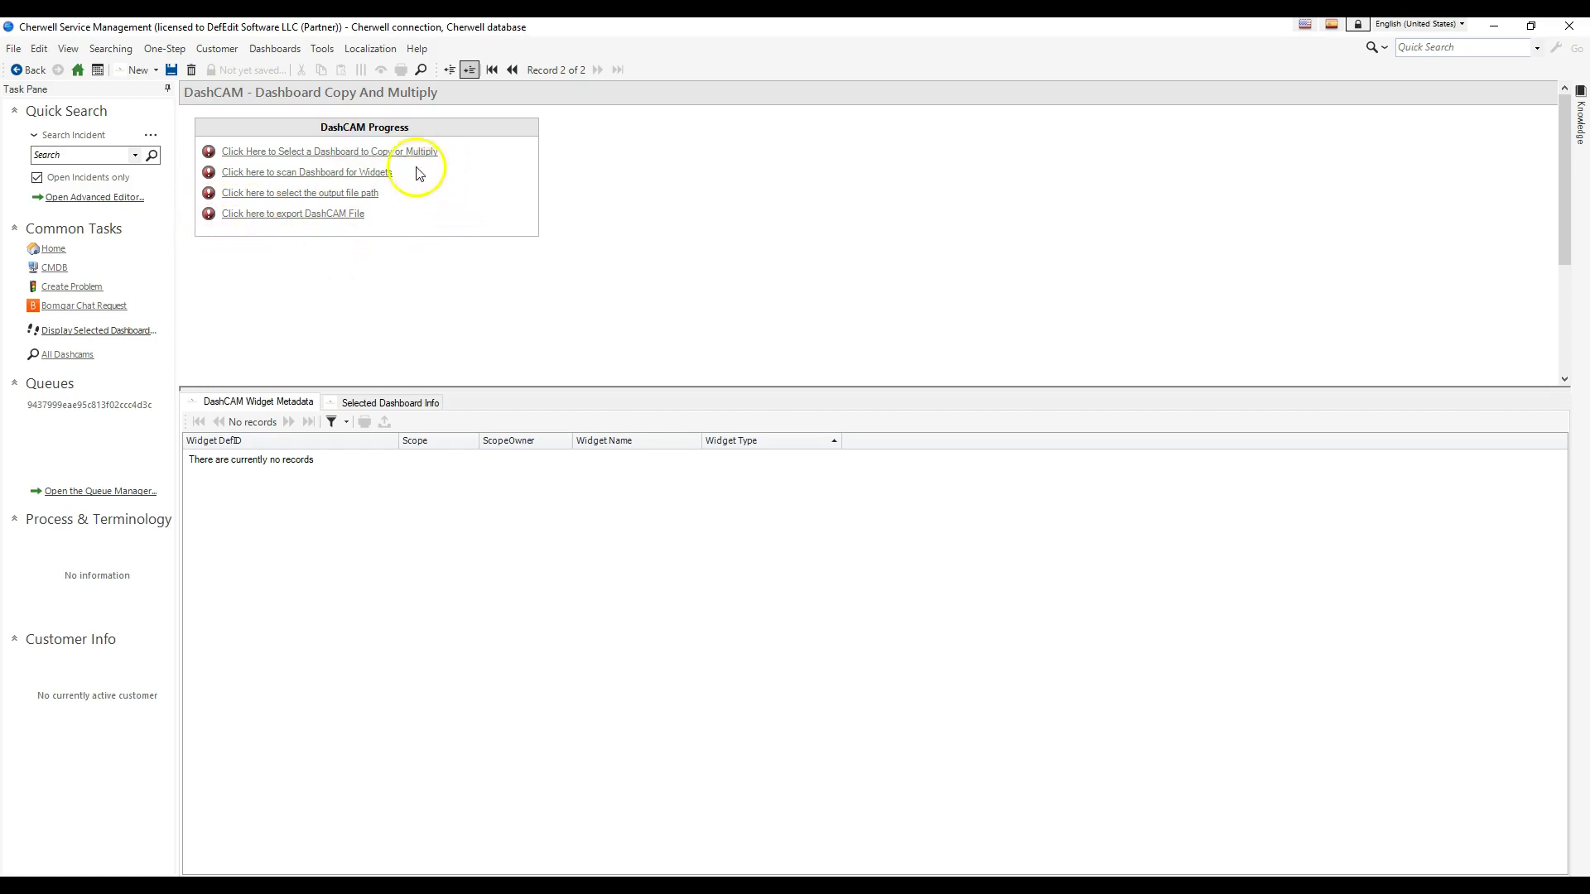
left_click(398, 154)
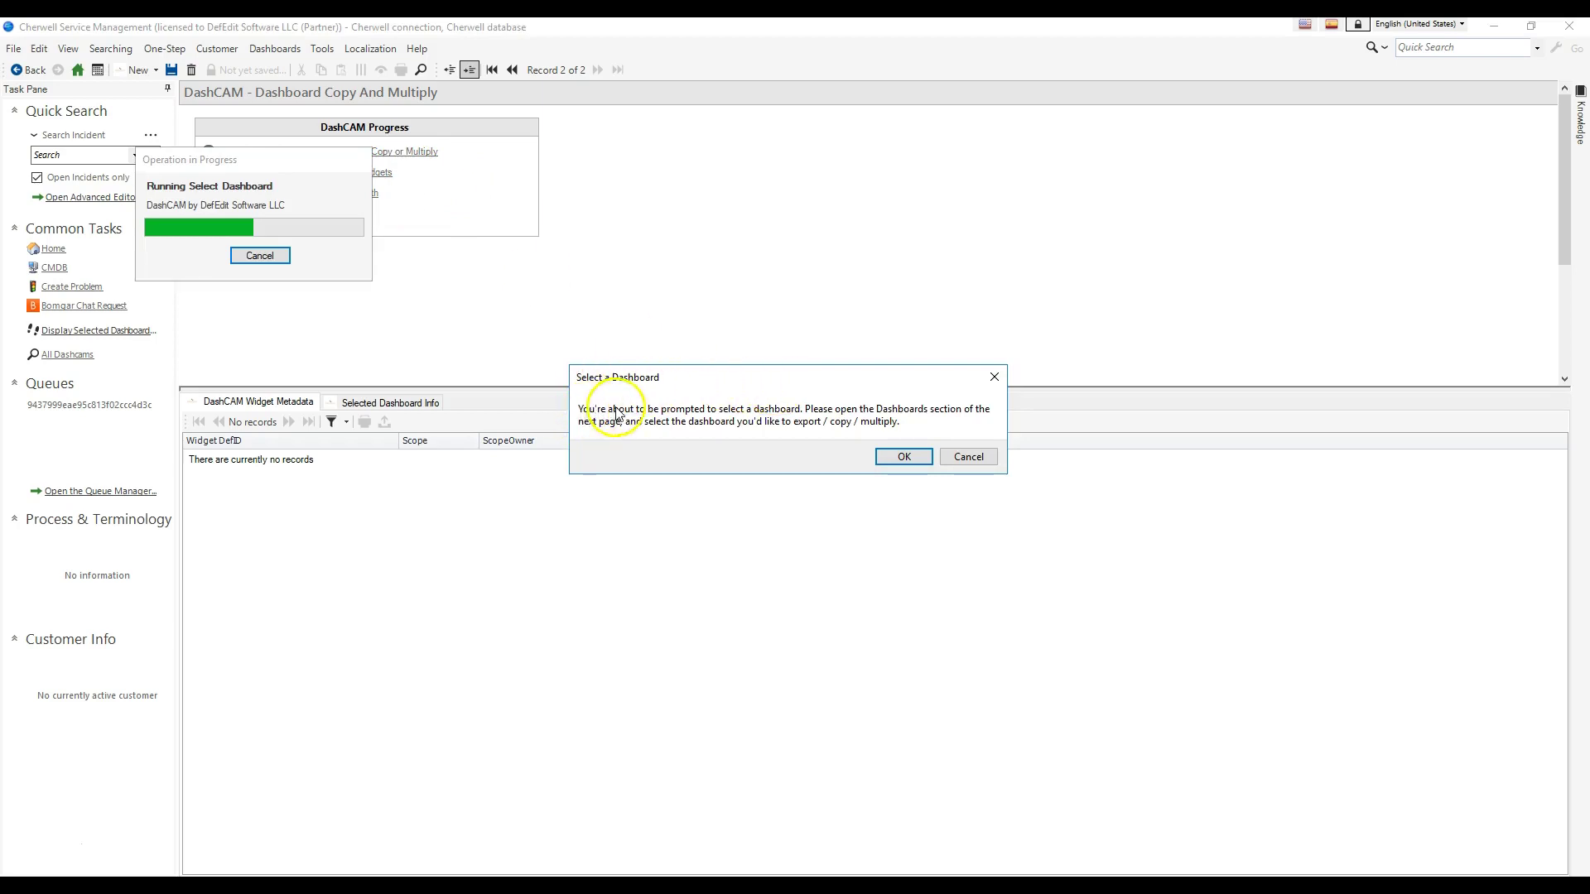
left_click(899, 457)
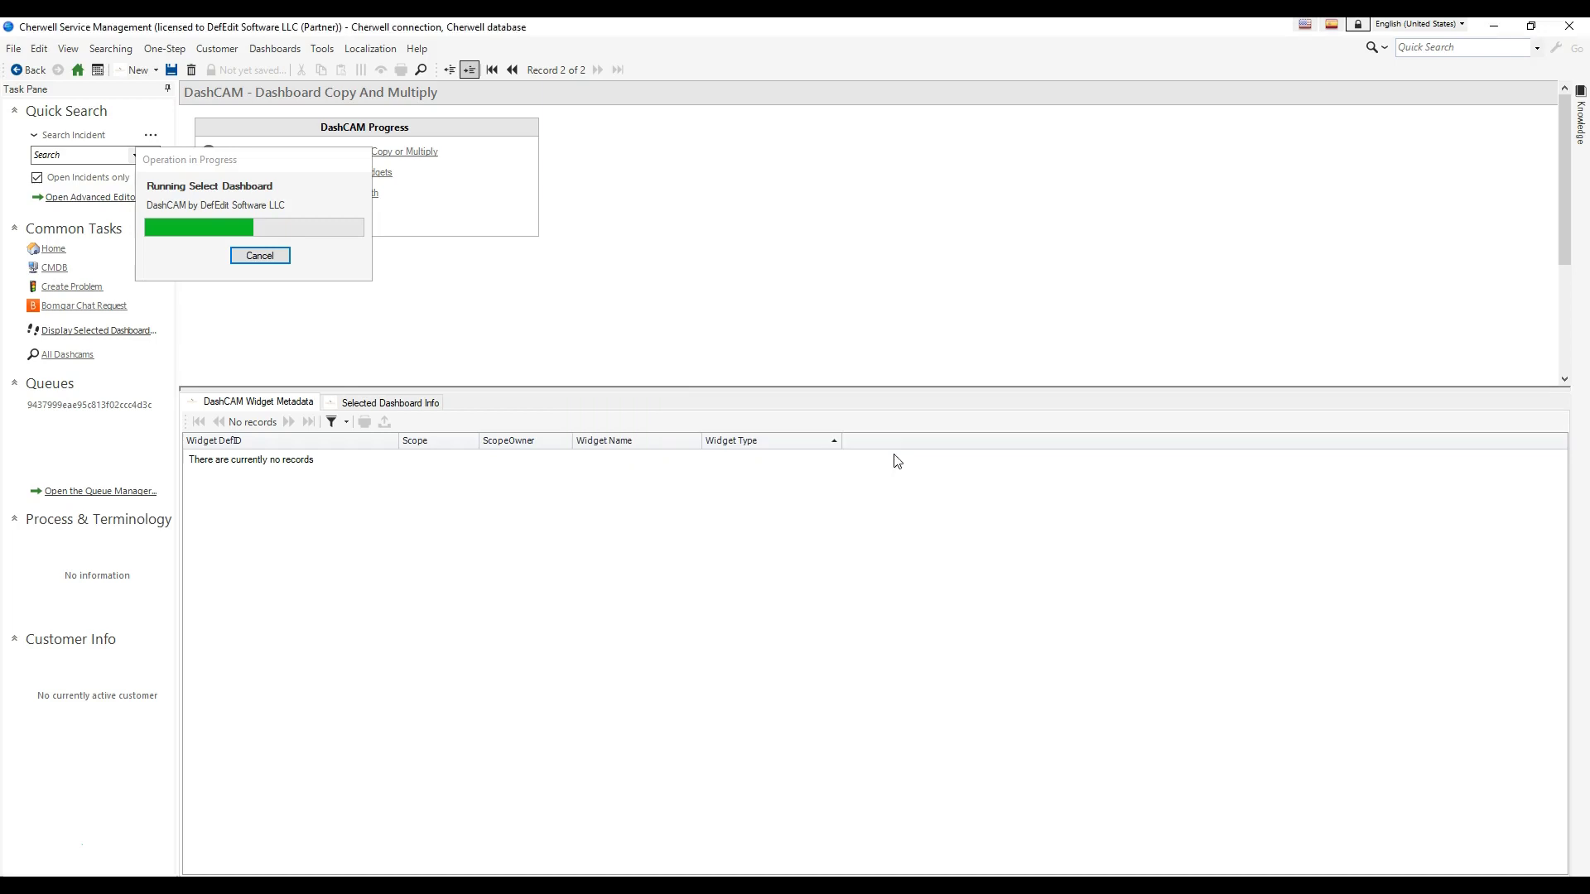
left_click_drag(852, 50, 771, 155)
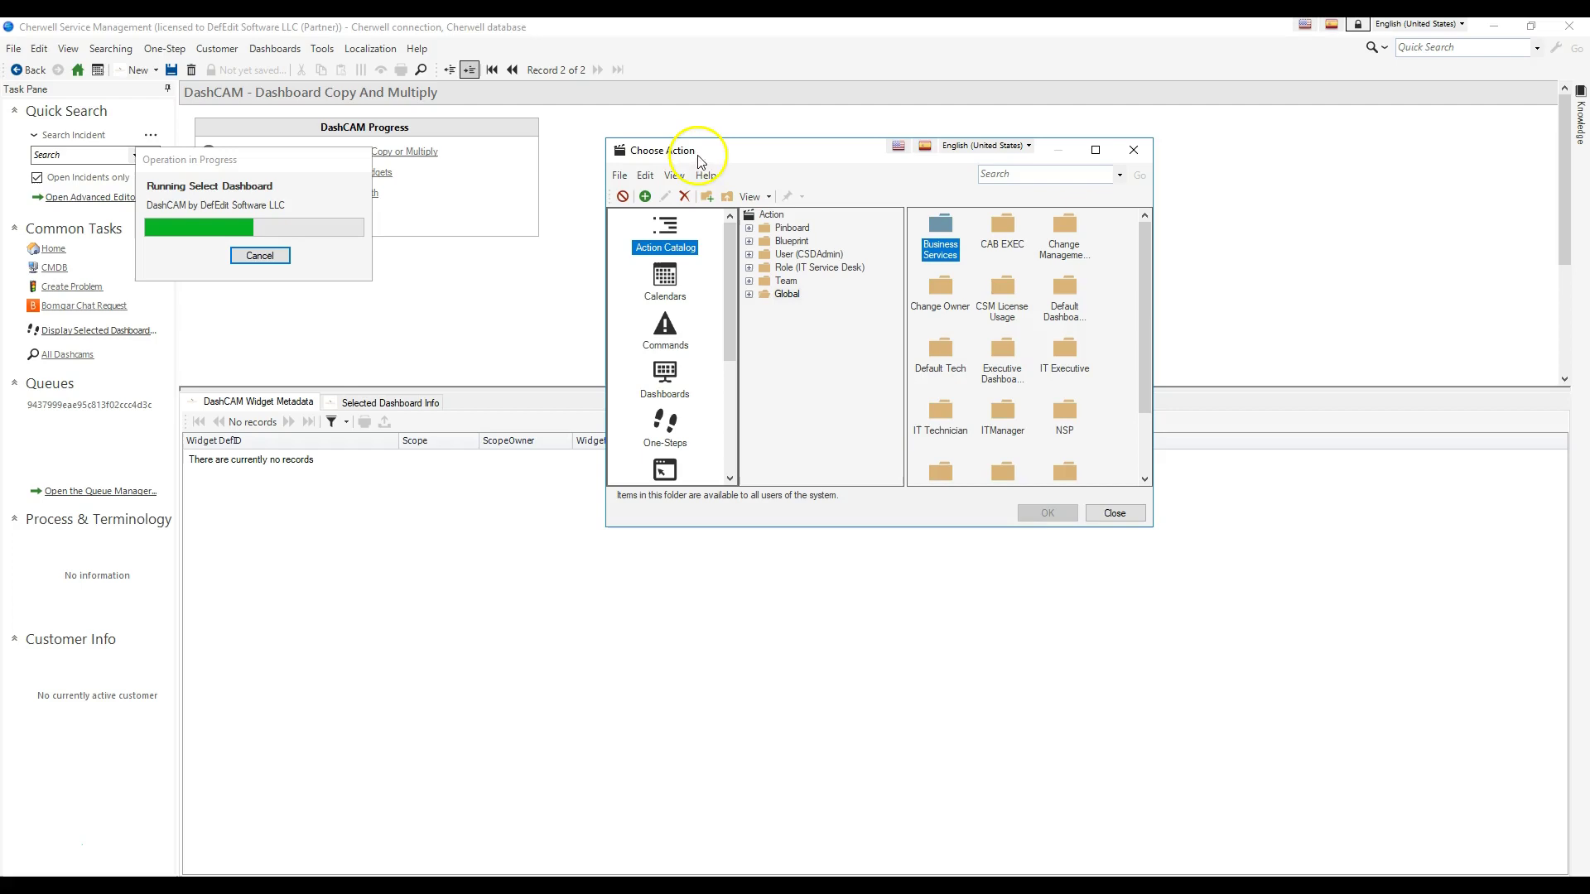
left_click_drag(713, 154, 671, 137)
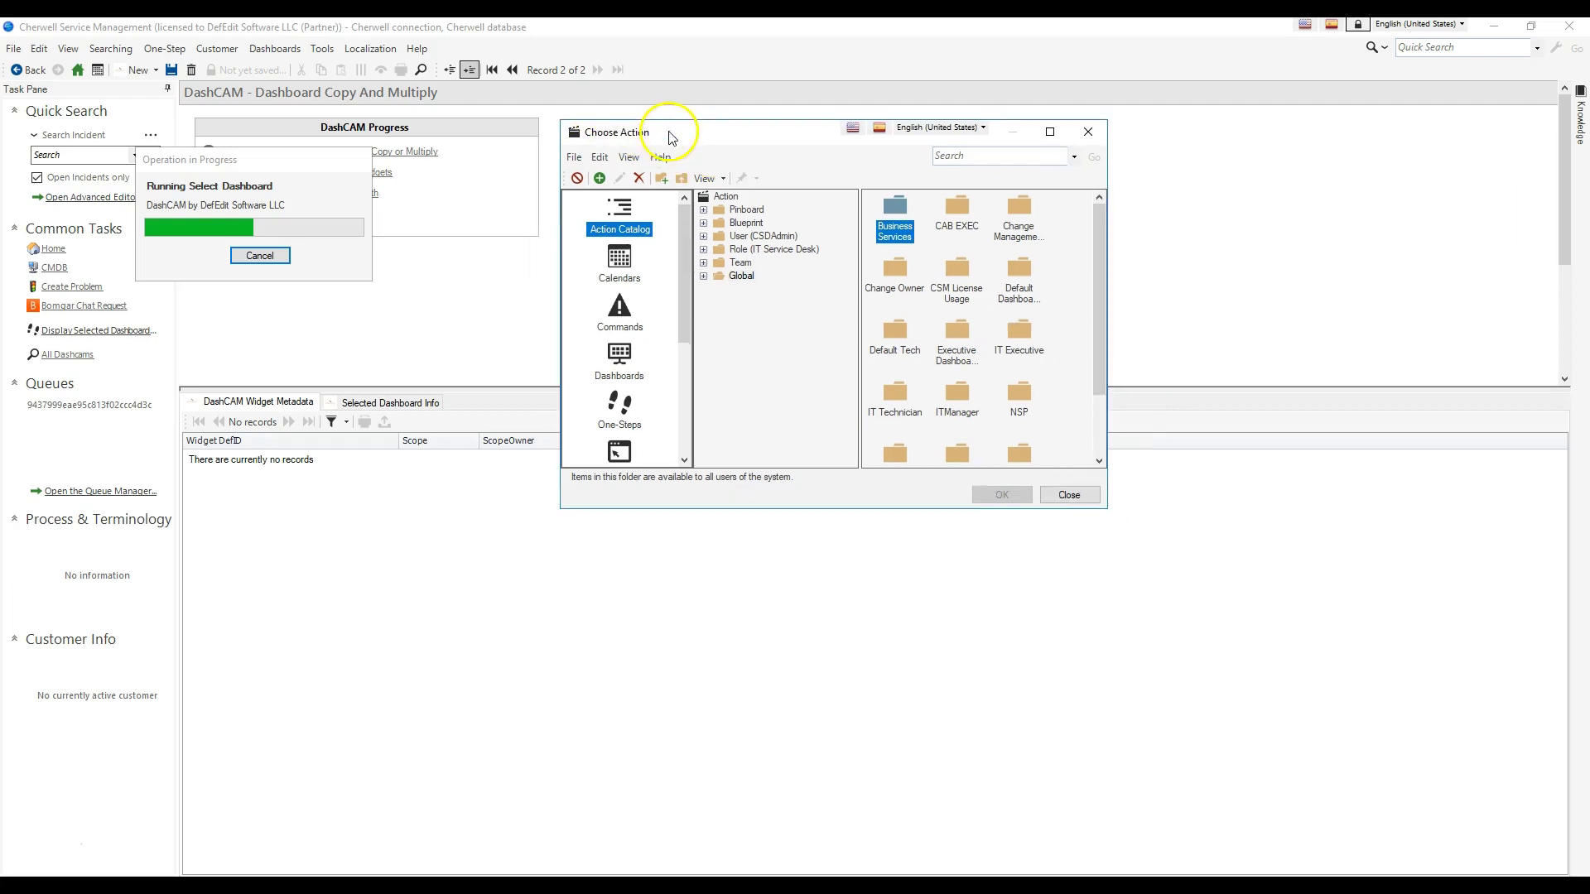
- Try to choose the Cherwell Documents Online One-Step in place of a dashboard for the DashCAM record
left_click(619, 357)
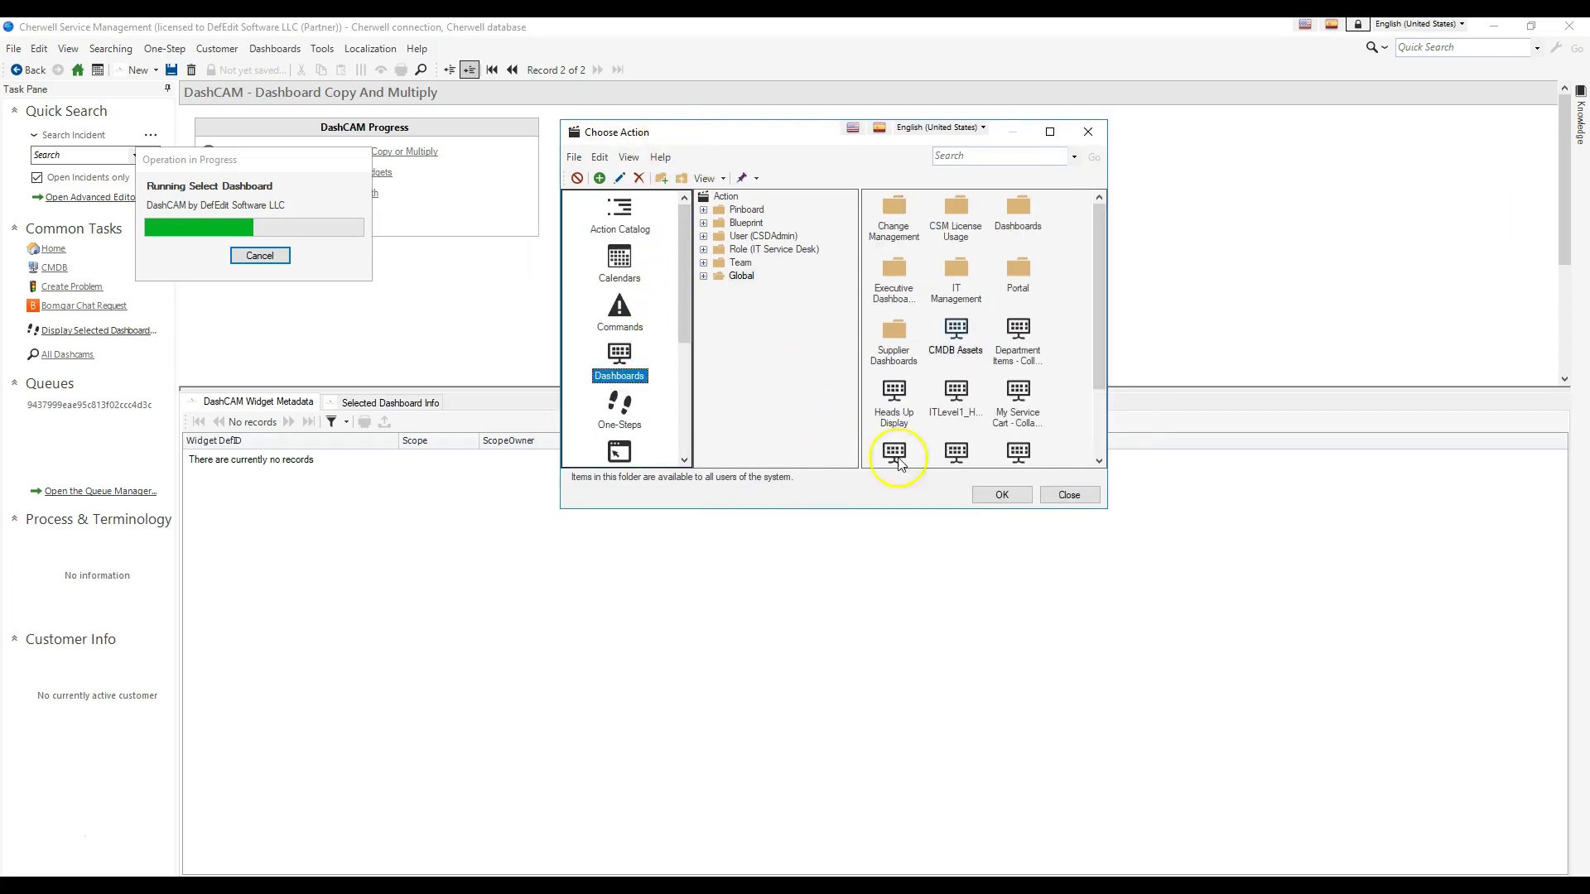
left_click(957, 396)
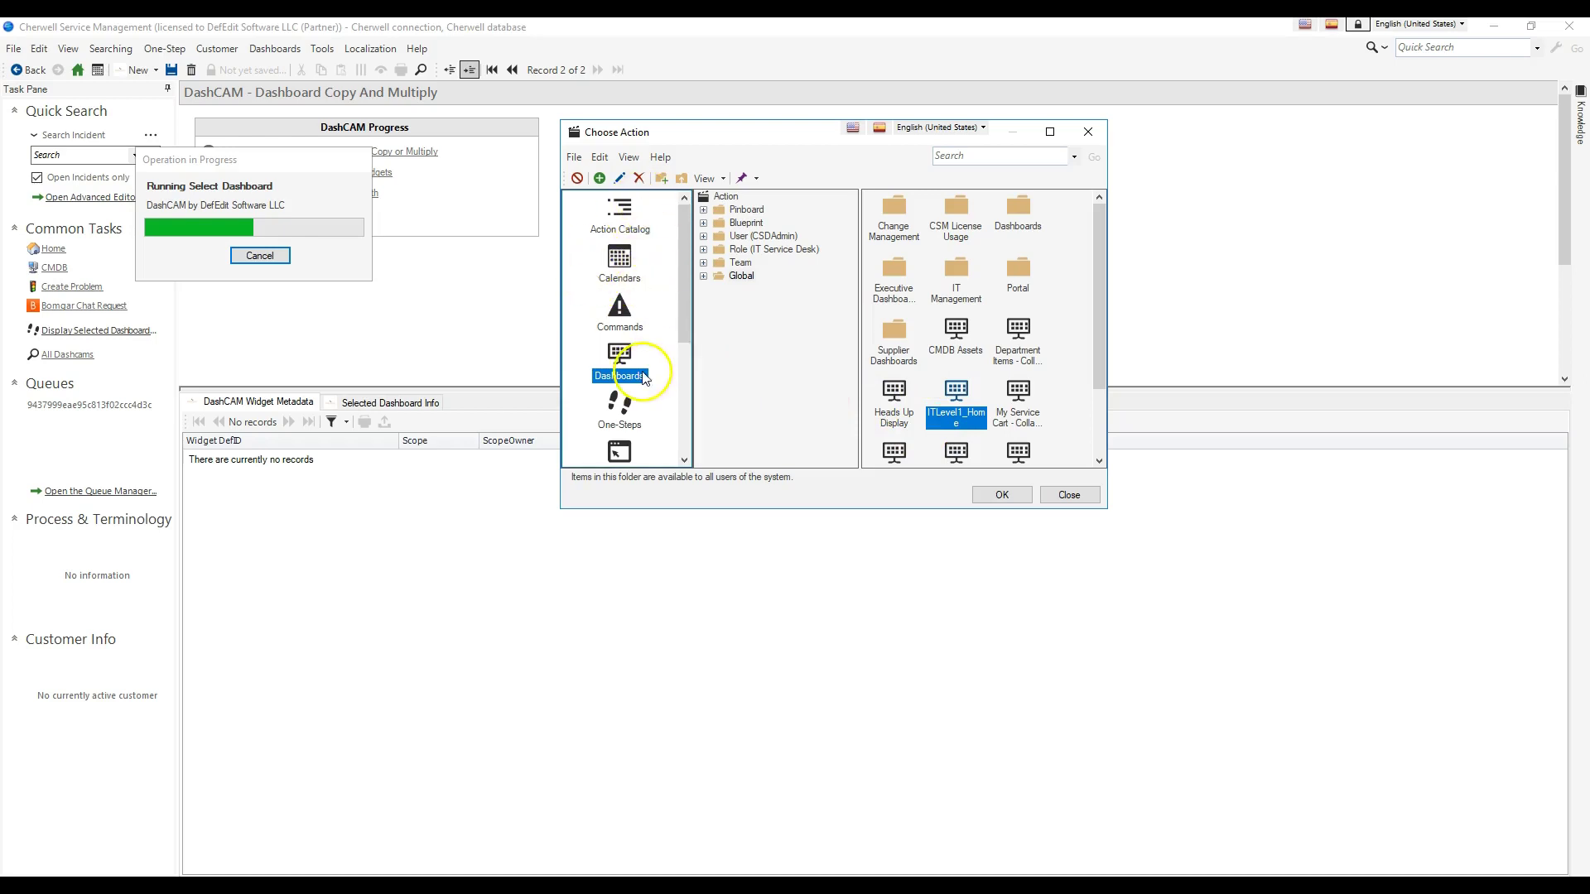
left_click_drag(684, 286, 694, 248)
left_click(641, 412)
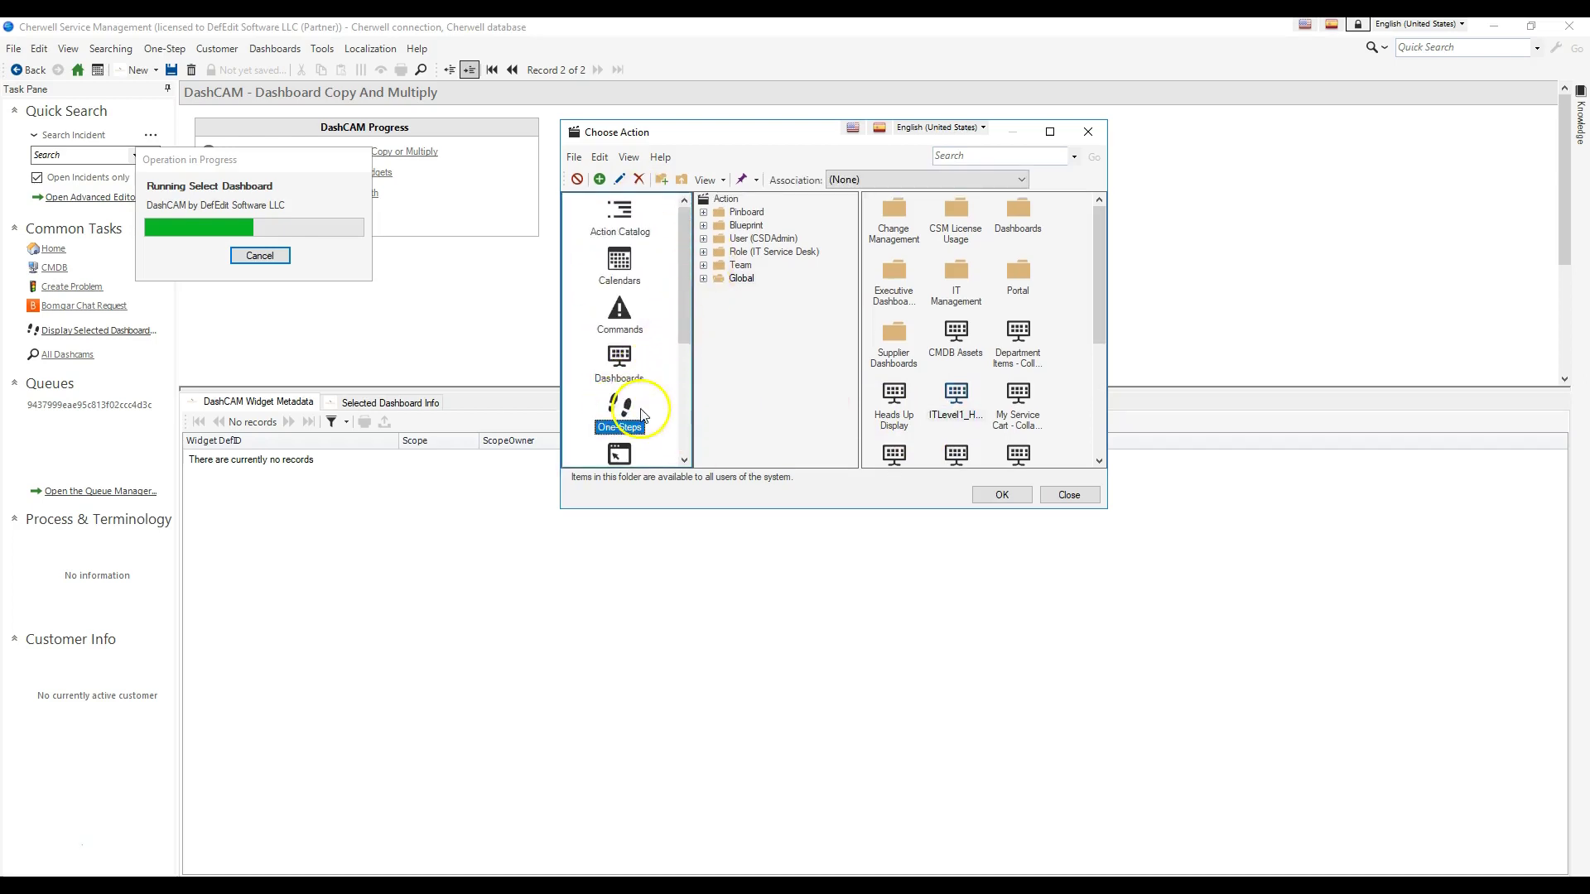
double_click(895, 286)
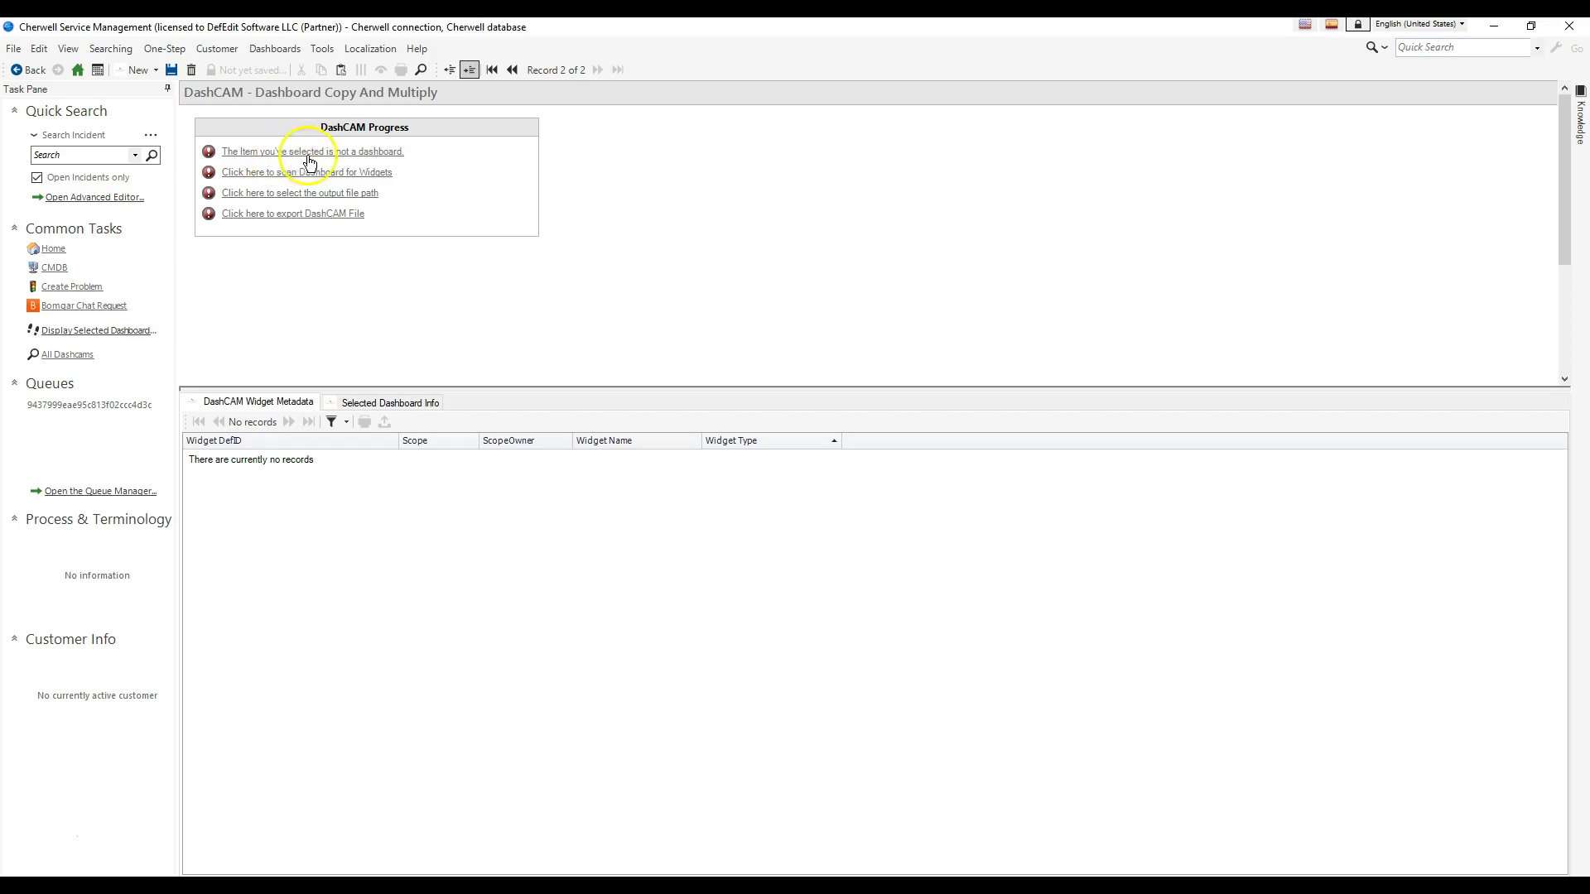
- Rerun the dashboard selection, choose the ITLevel1_Home dashboard, and save the DashCAM record
left_click(365, 153)
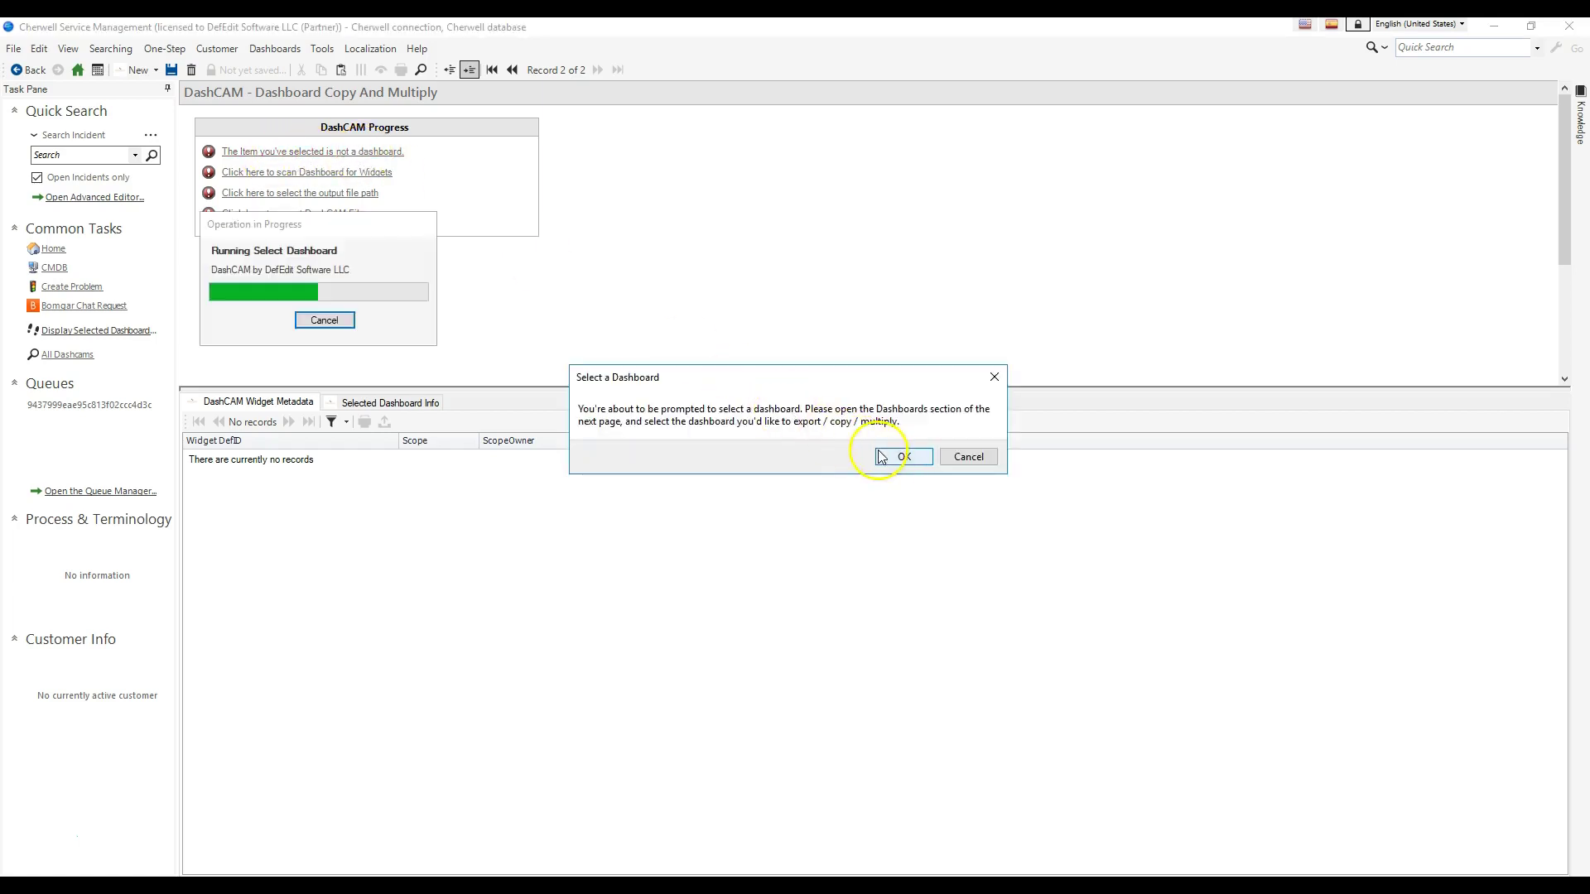
left_click(880, 456)
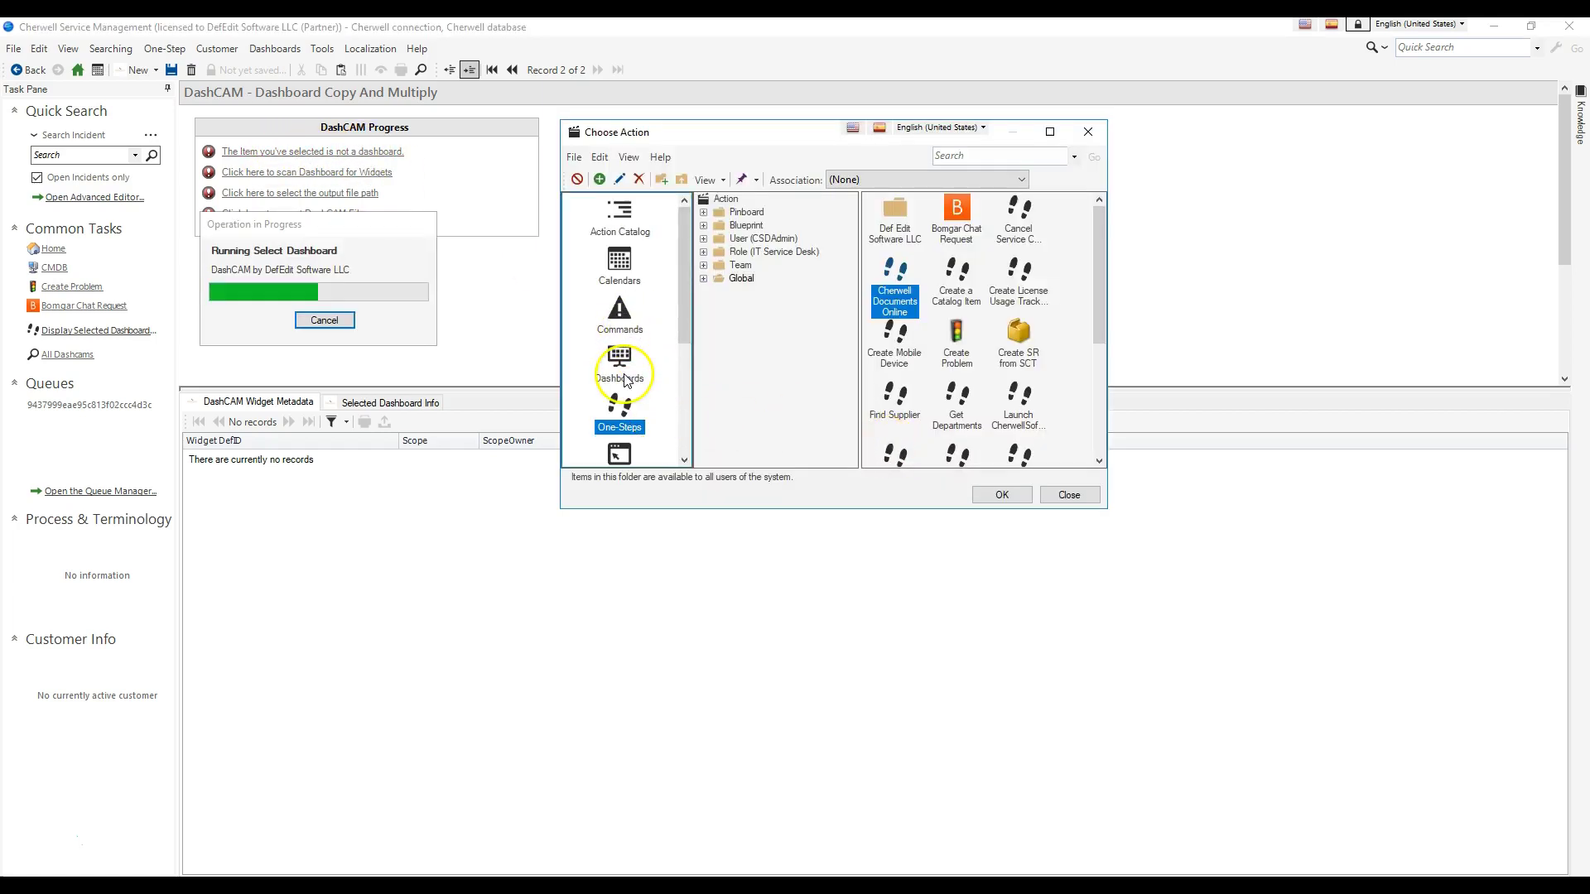
left_click(624, 381)
double_click(952, 404)
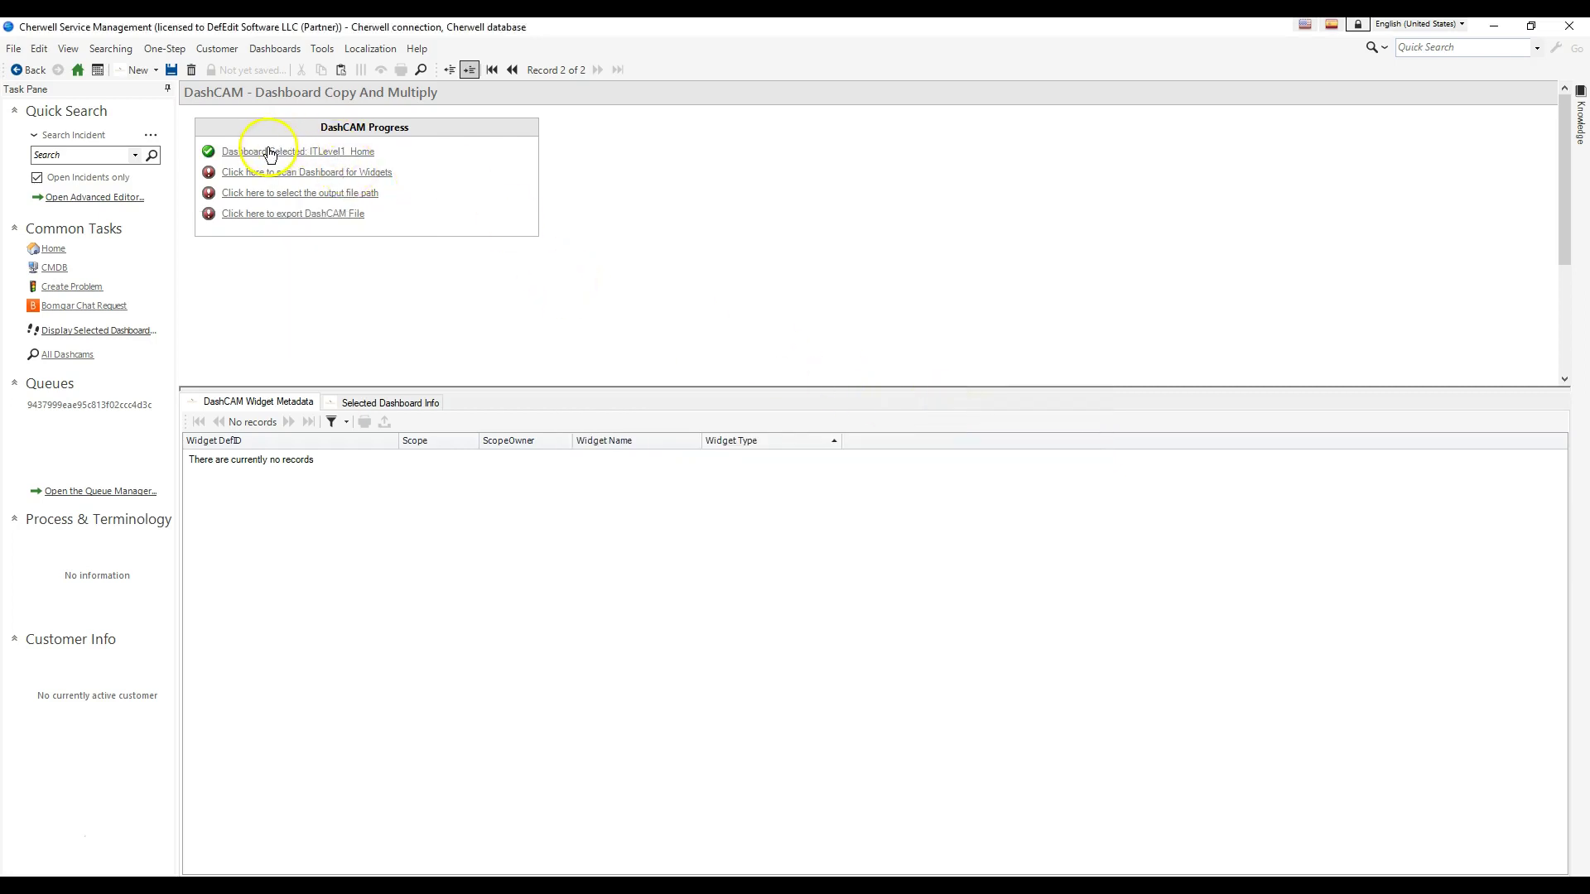
left_click(164, 49)
left_click(477, 176)
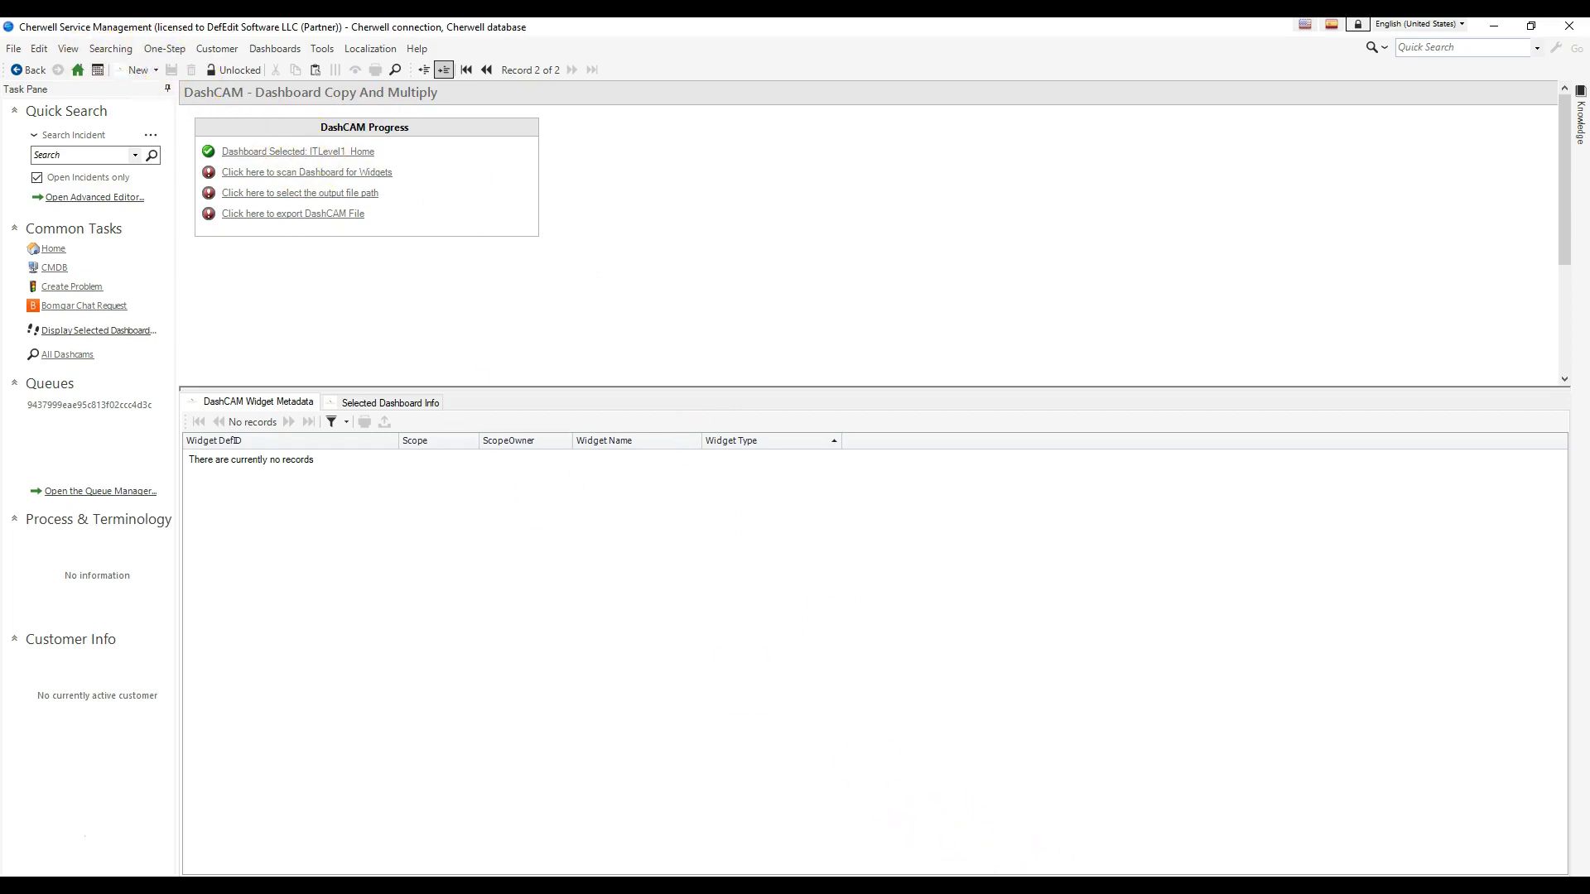
- Switch to Cherwell Service Management Administrator and open the DashCAM by DefEdit Software LLC business object's form
left_click(1133, 886)
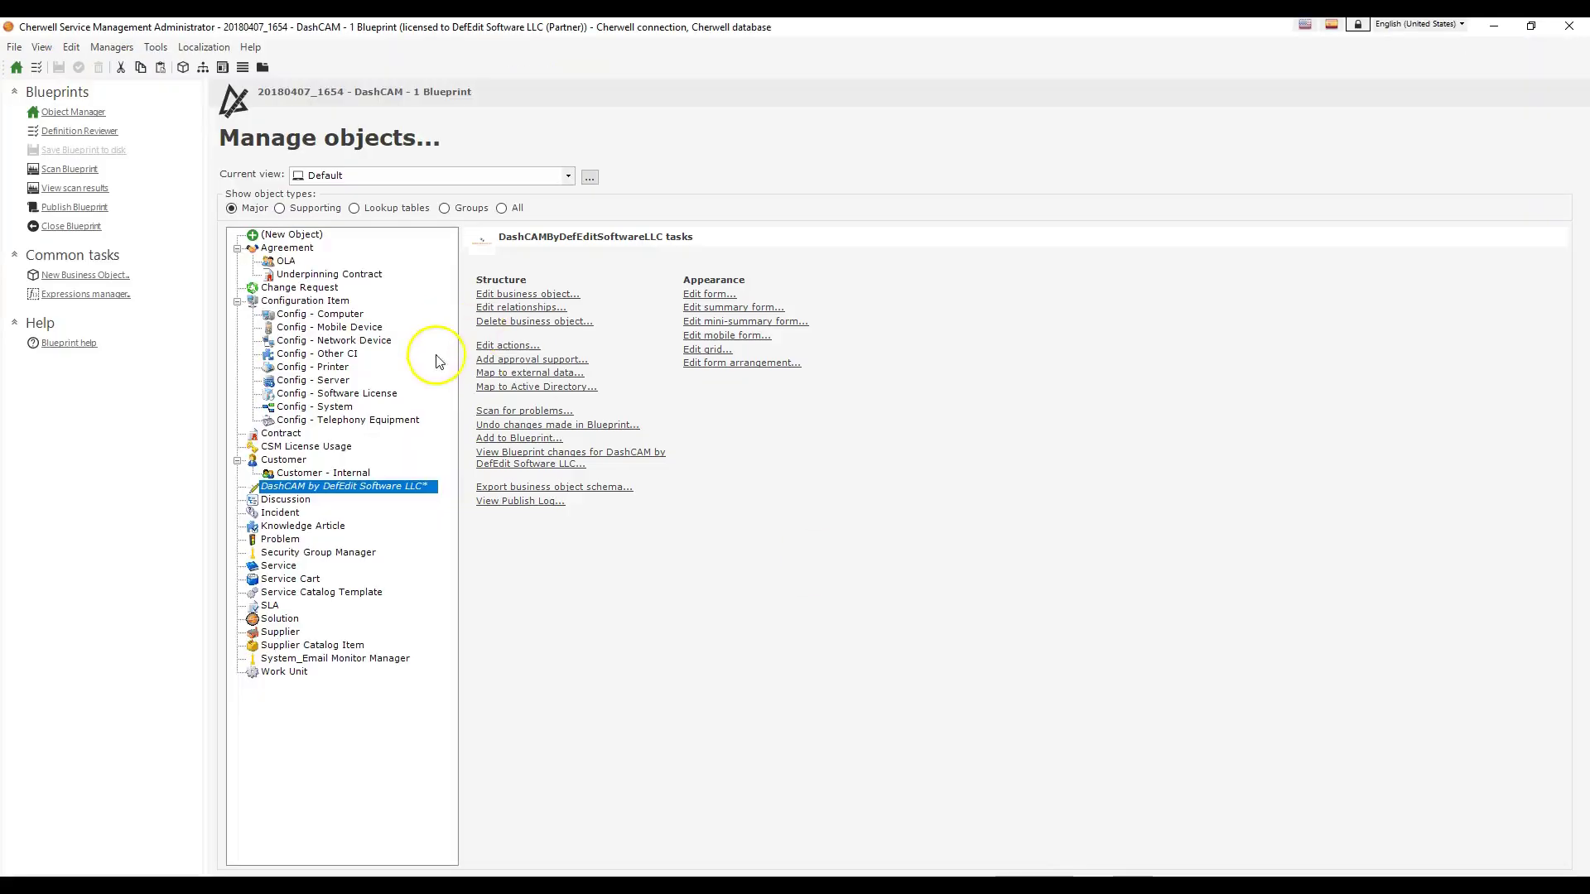
left_click(505, 294)
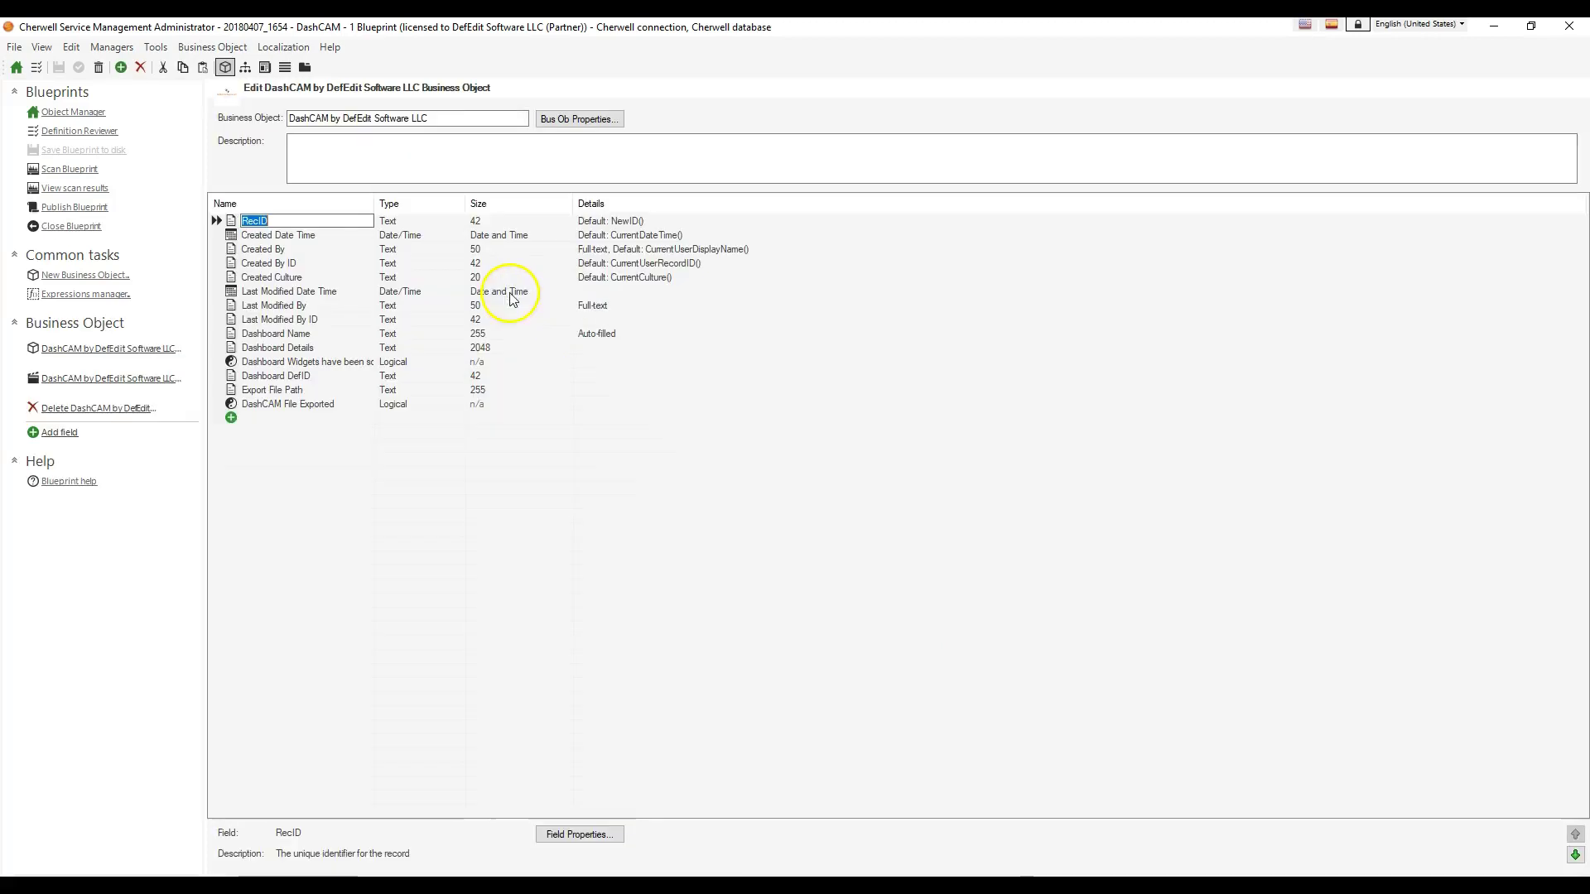
left_click(263, 67)
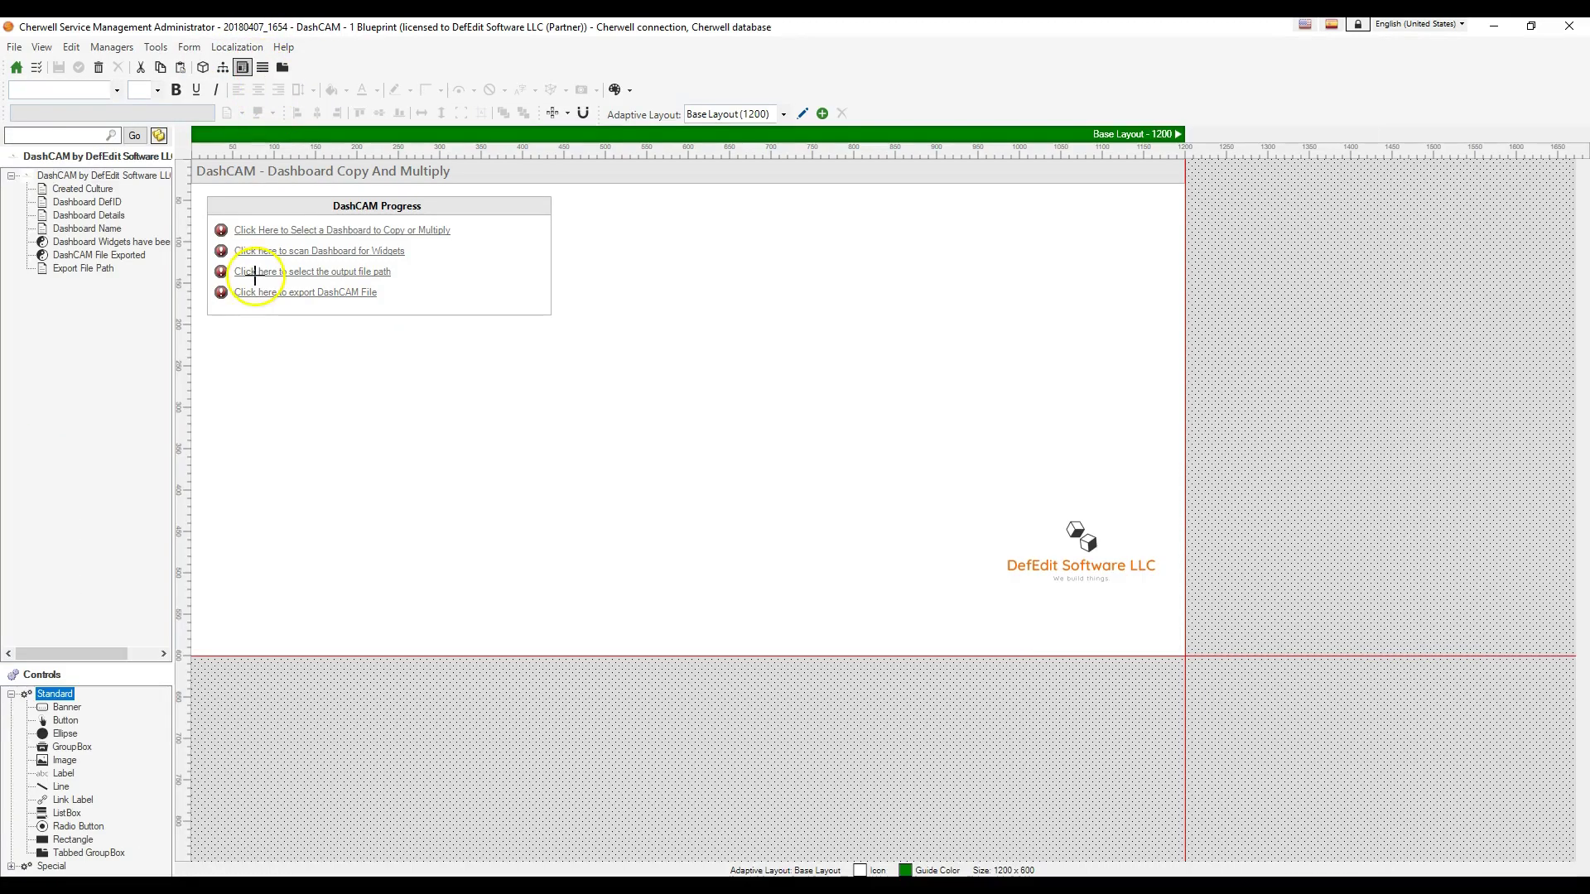
- Open the Select Dashboard One-Step assigned to the form's "Click Here to Select a Dashboard to Copy or Multiply" link
left_click(273, 234)
right_click(278, 225)
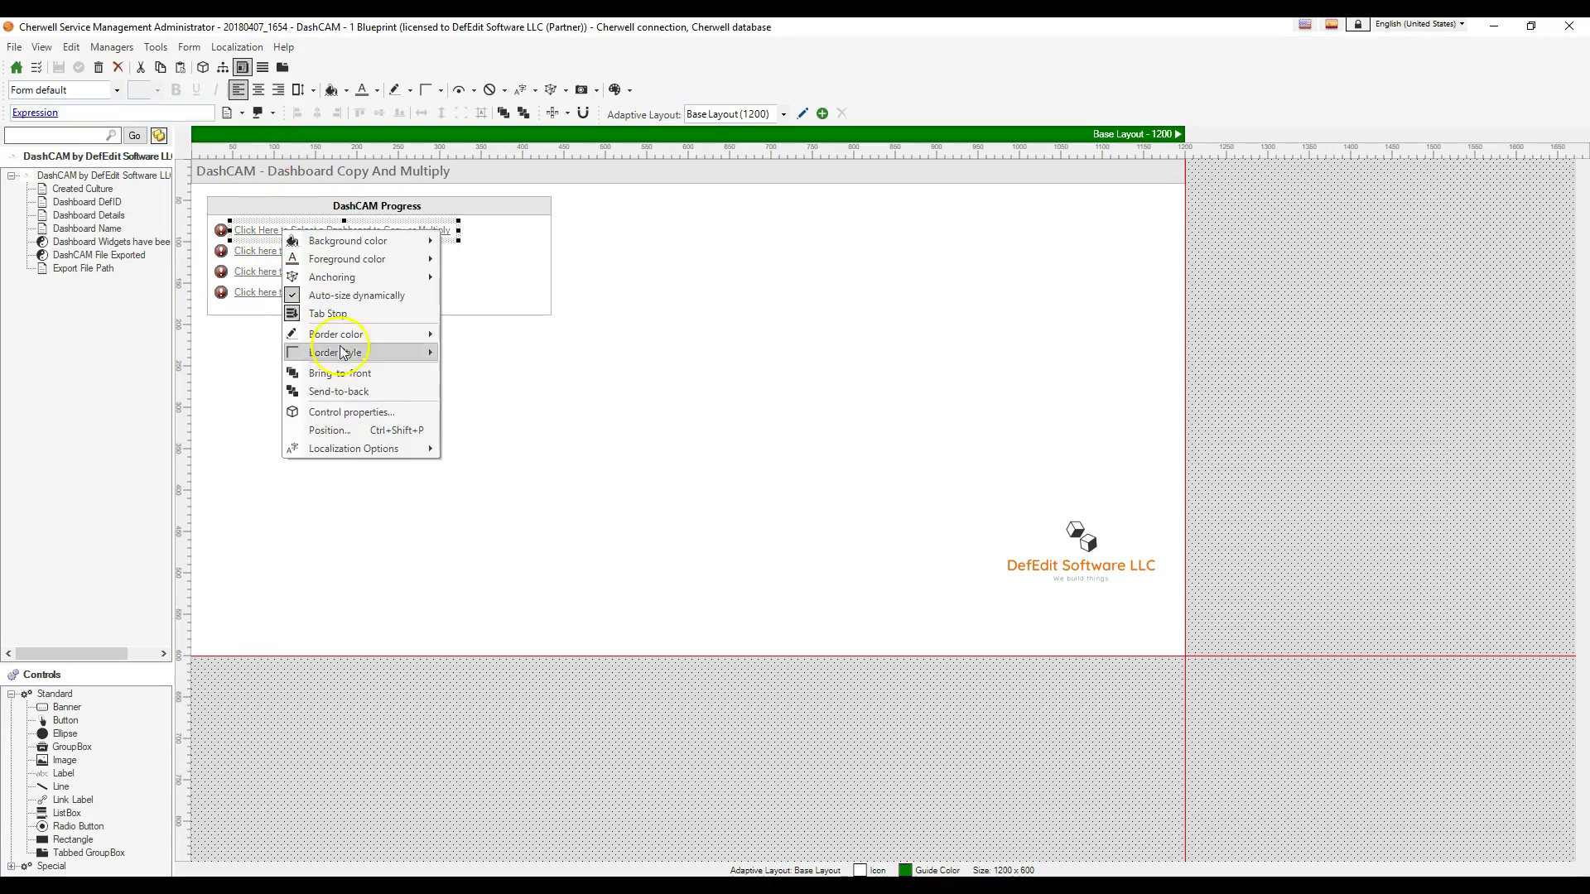
left_click(361, 414)
left_click(985, 254)
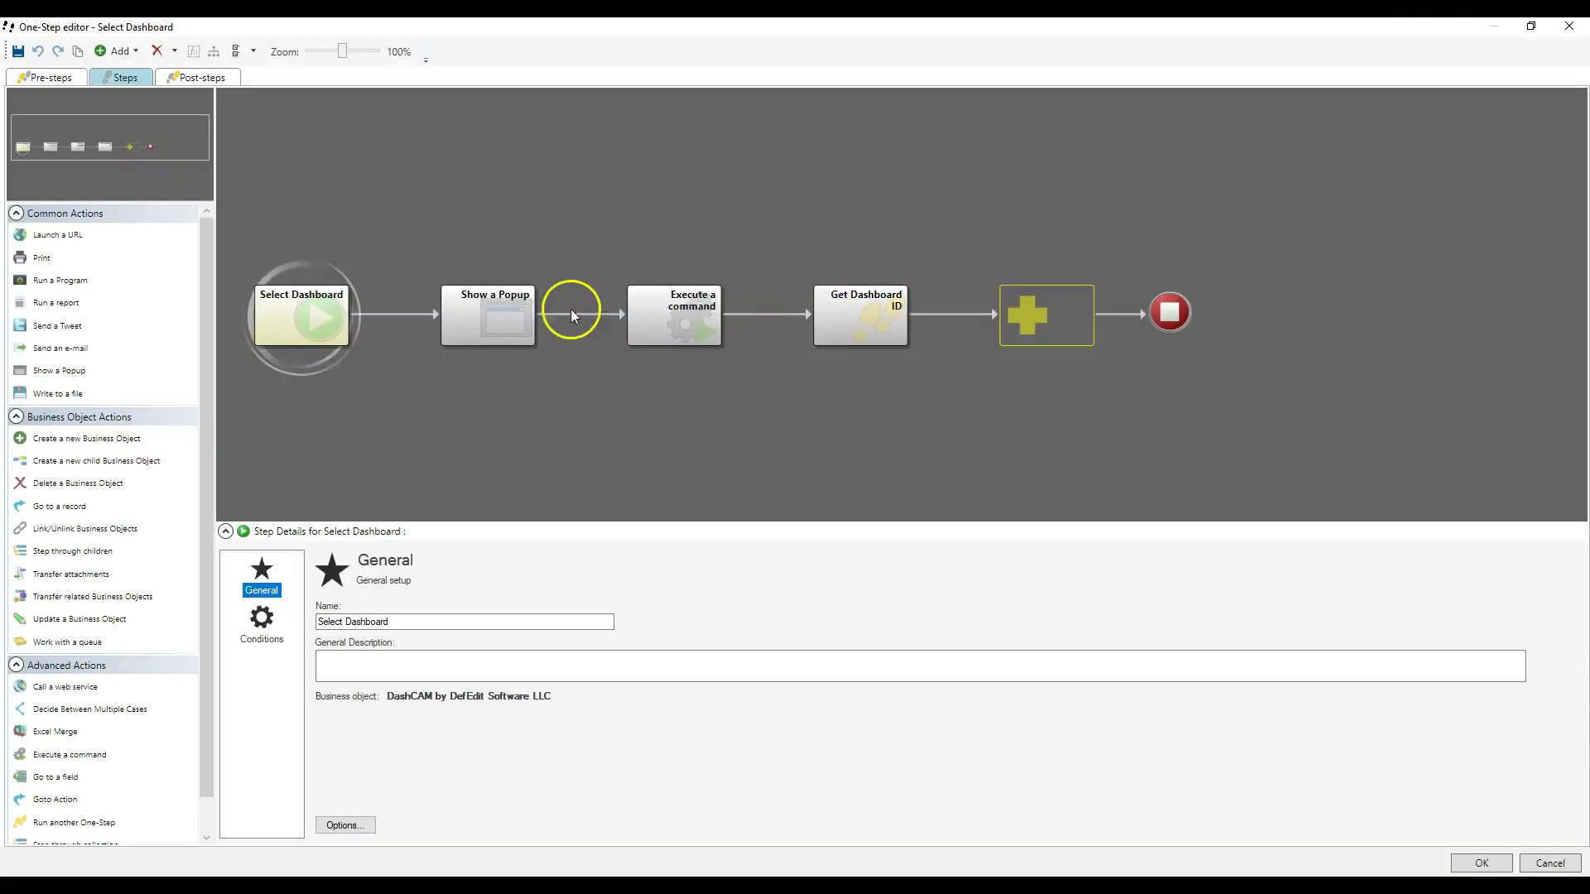
- Examine the popup, command with its associated field, and Get Dashboard ID actions, and close the One-Step without changes
left_click(490, 321)
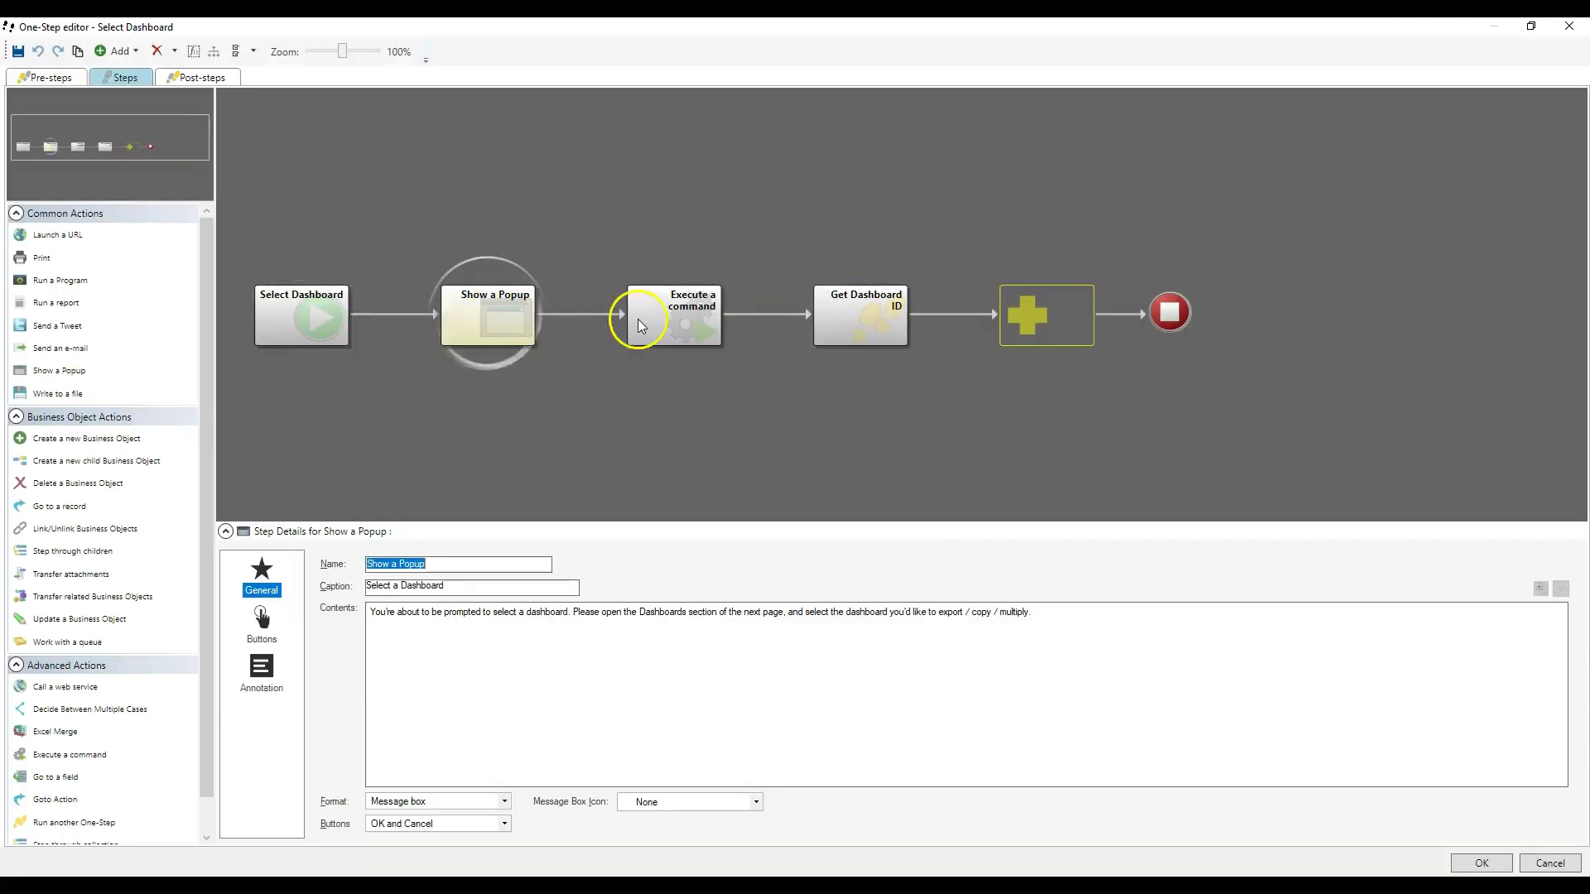
left_click(674, 332)
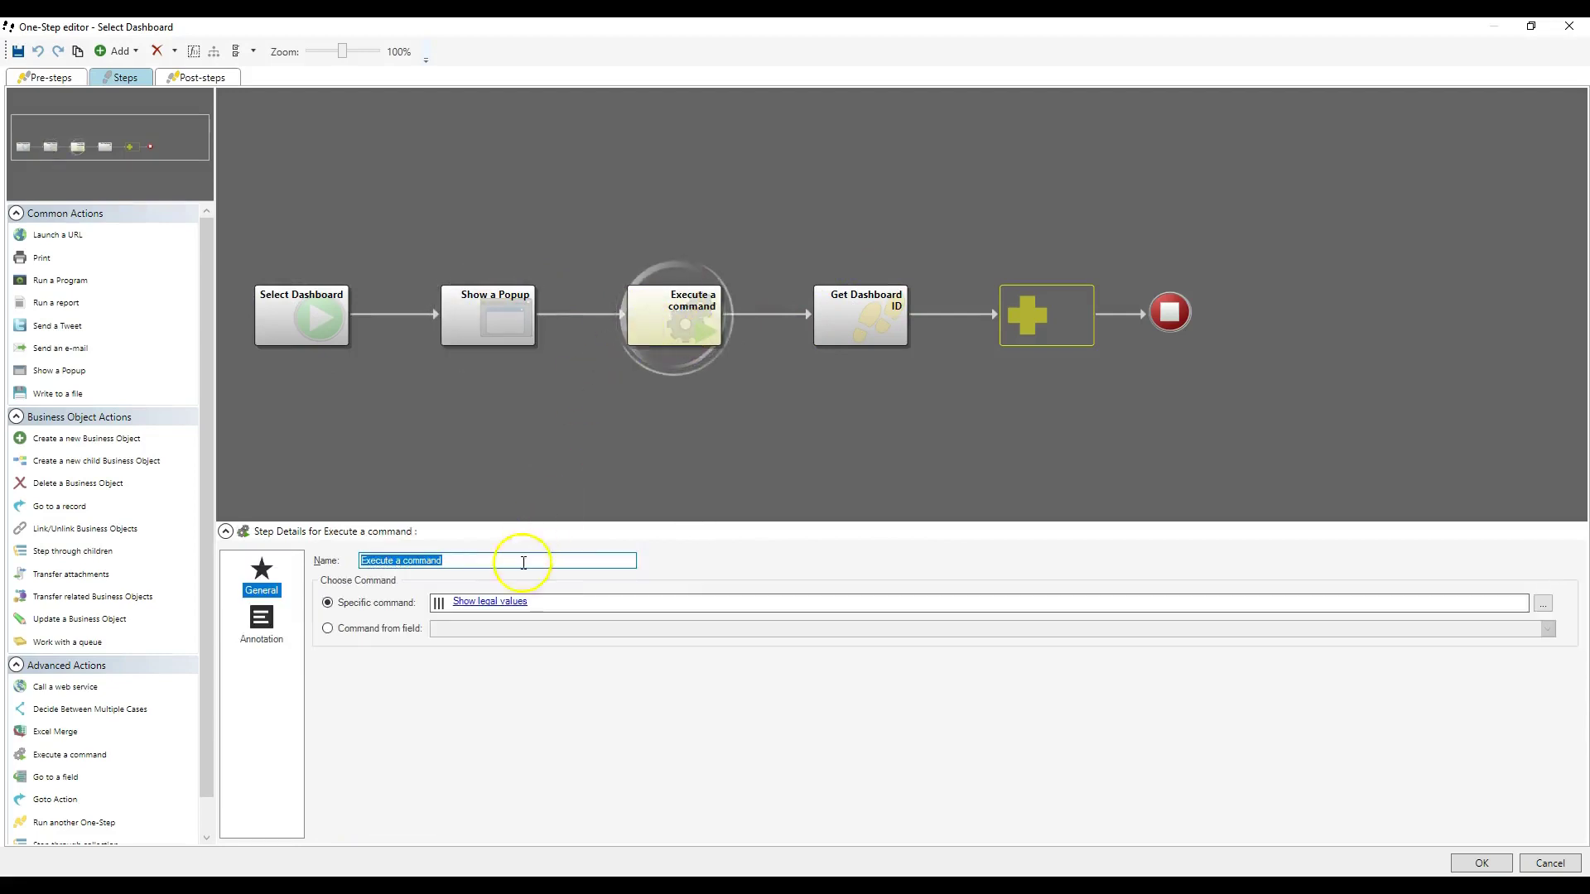
left_click(504, 603)
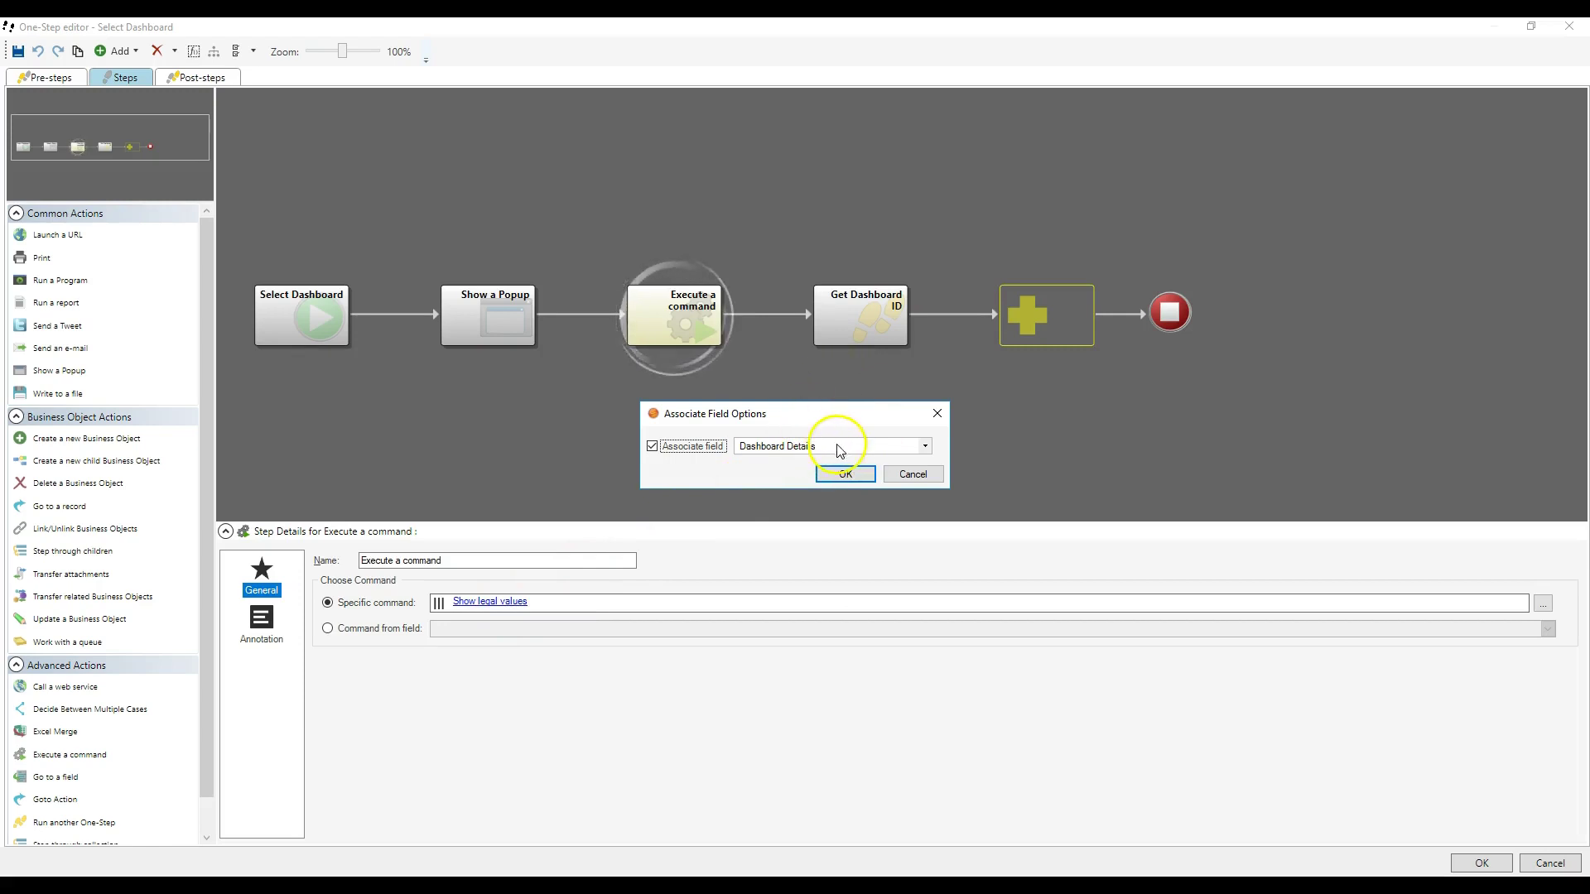
left_click(918, 474)
left_click(869, 335)
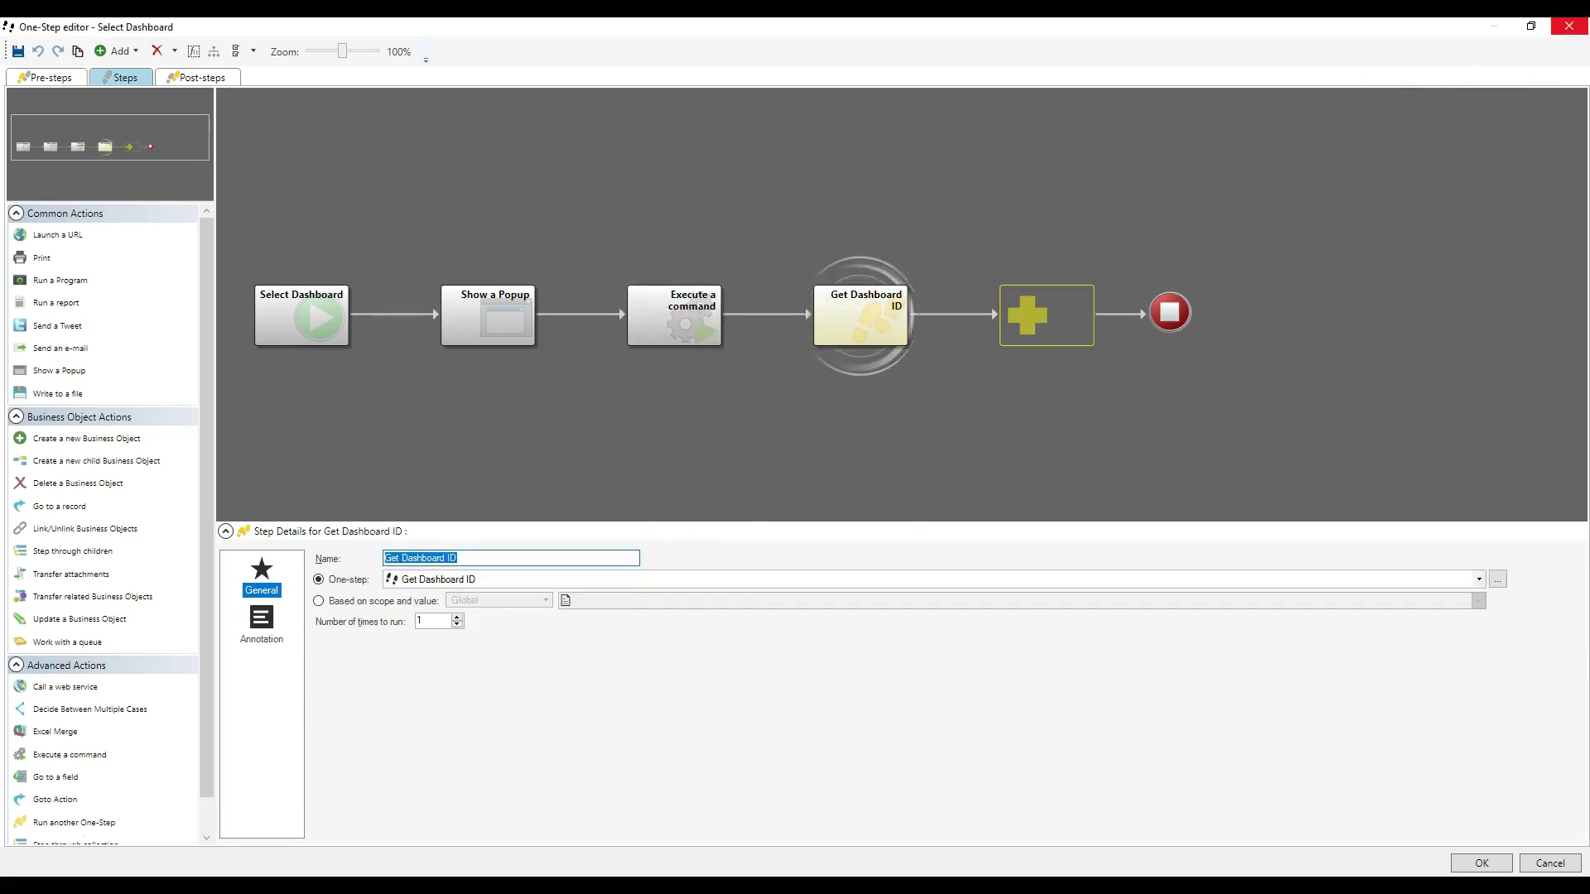
left_click(1569, 26)
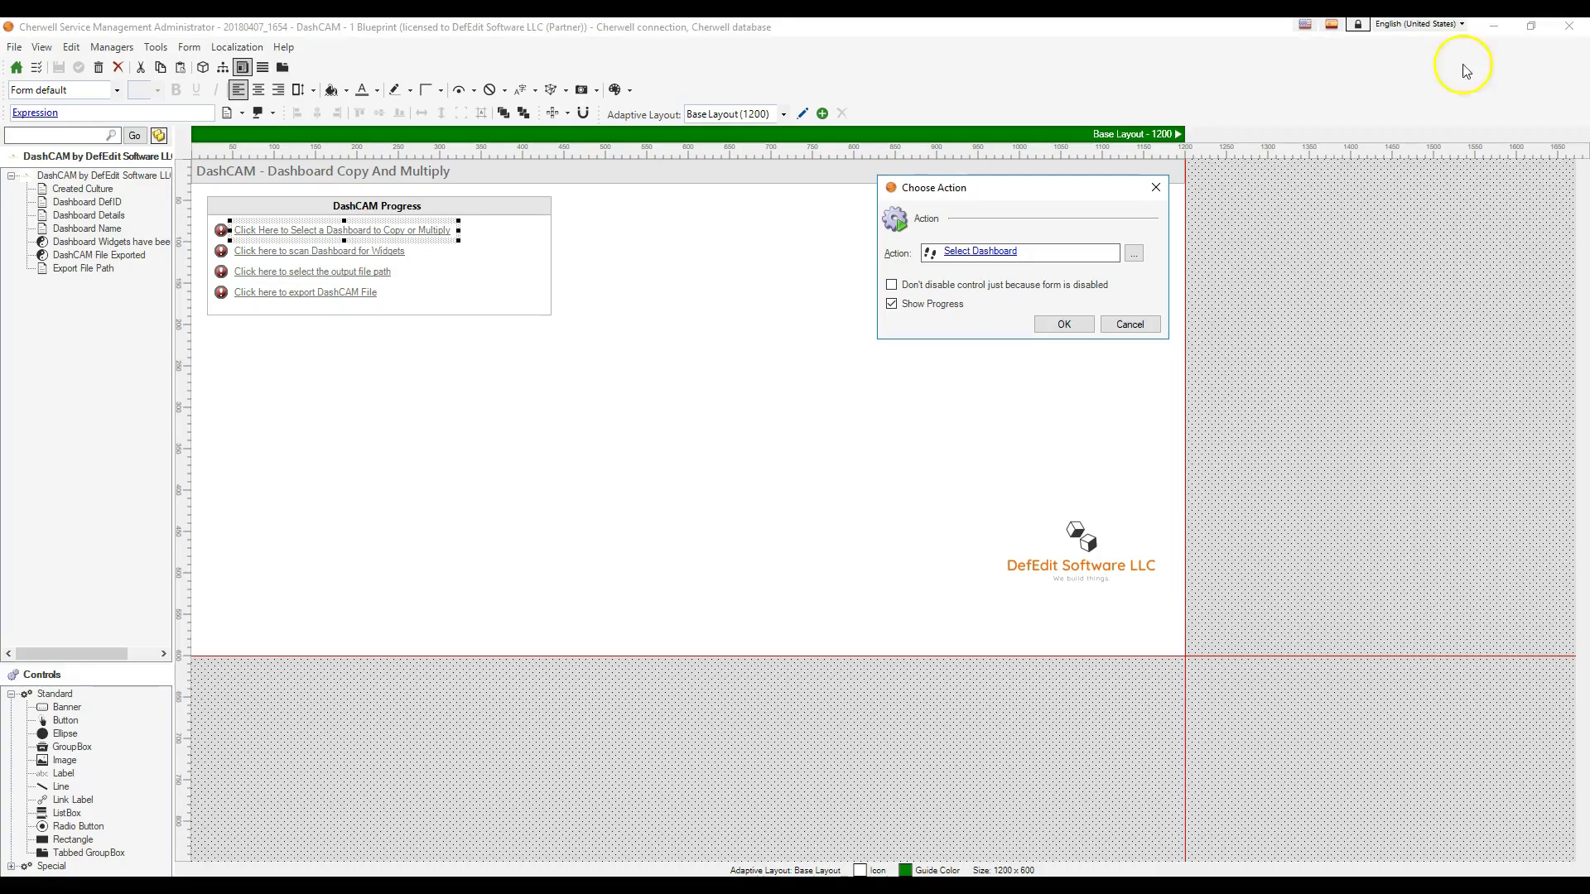
left_click(1134, 327)
- Examine the Dashboard Details field's validation and general properties, including what it holds, and close them without changes
right_click(79, 217)
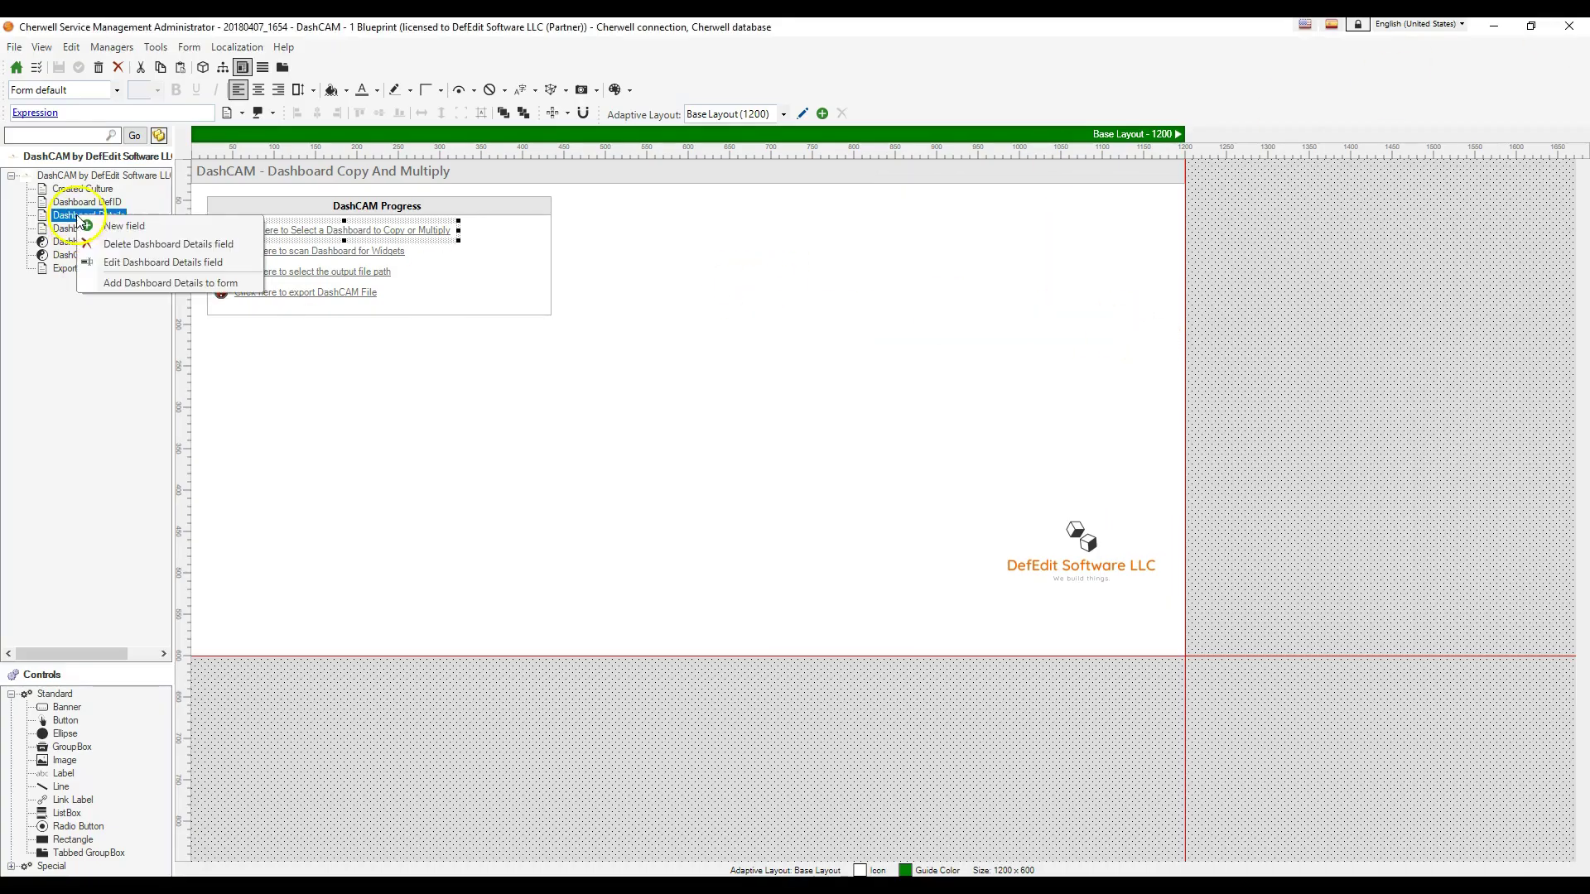
left_click(99, 260)
left_click(536, 395)
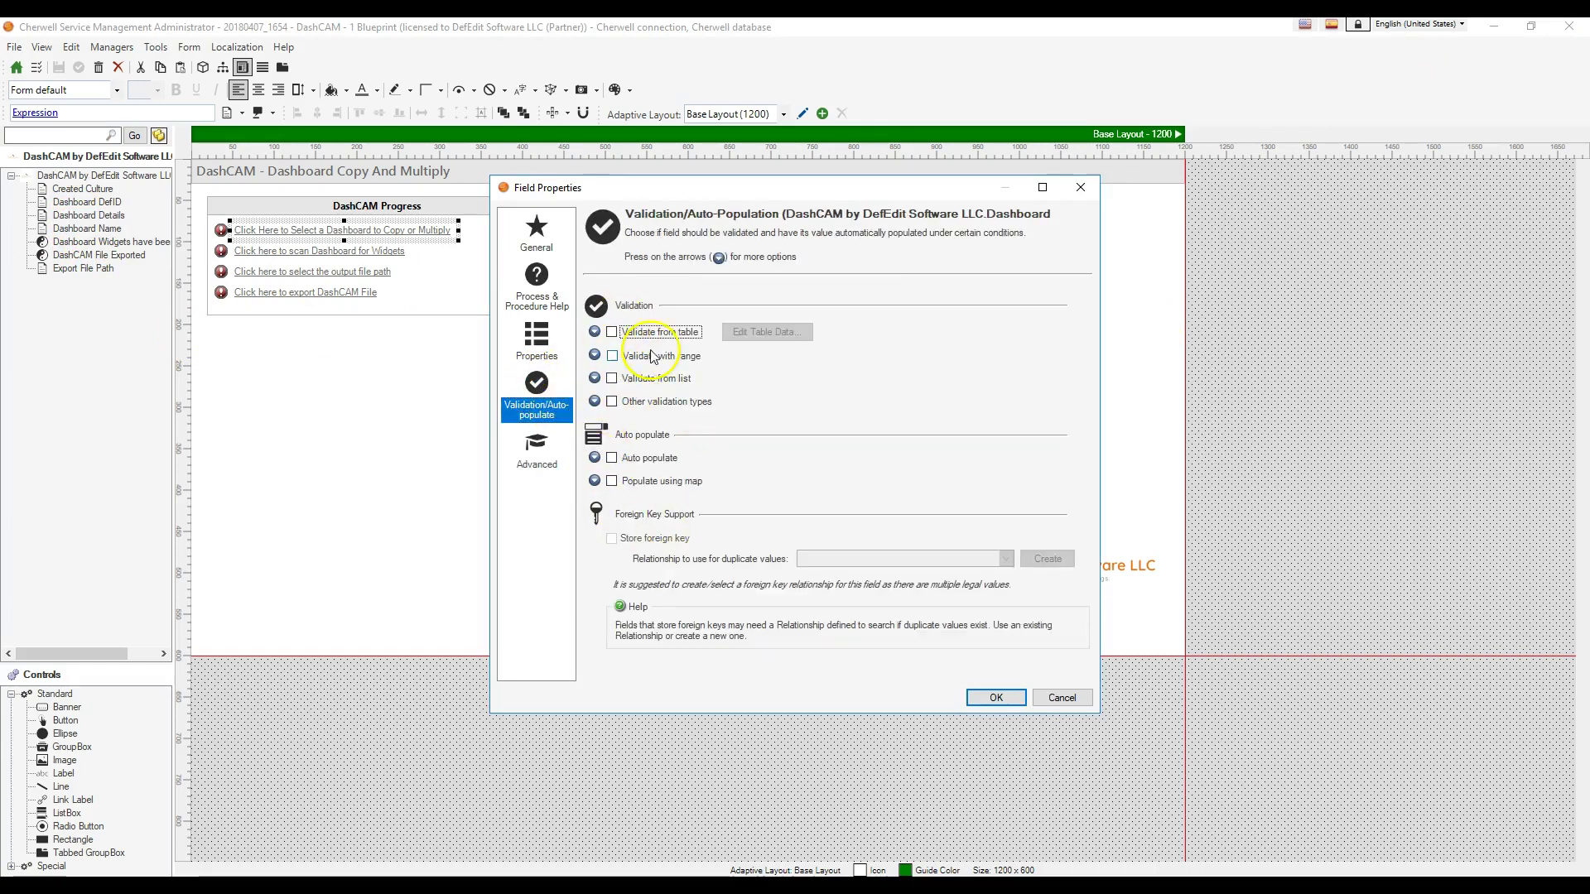
left_click(536, 233)
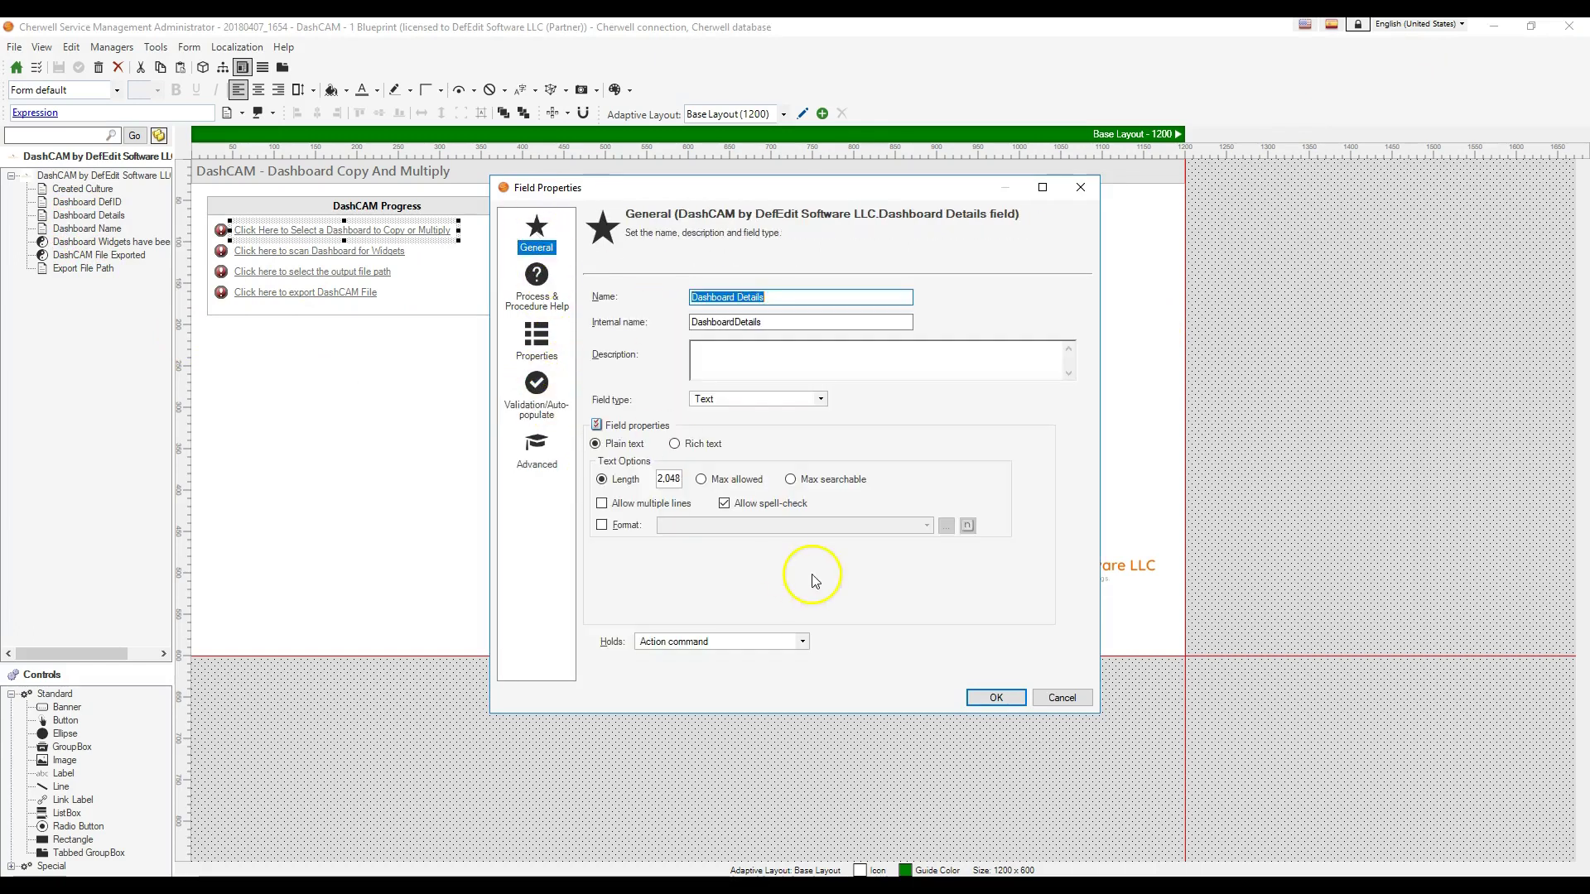
left_click(692, 641)
left_click(693, 649)
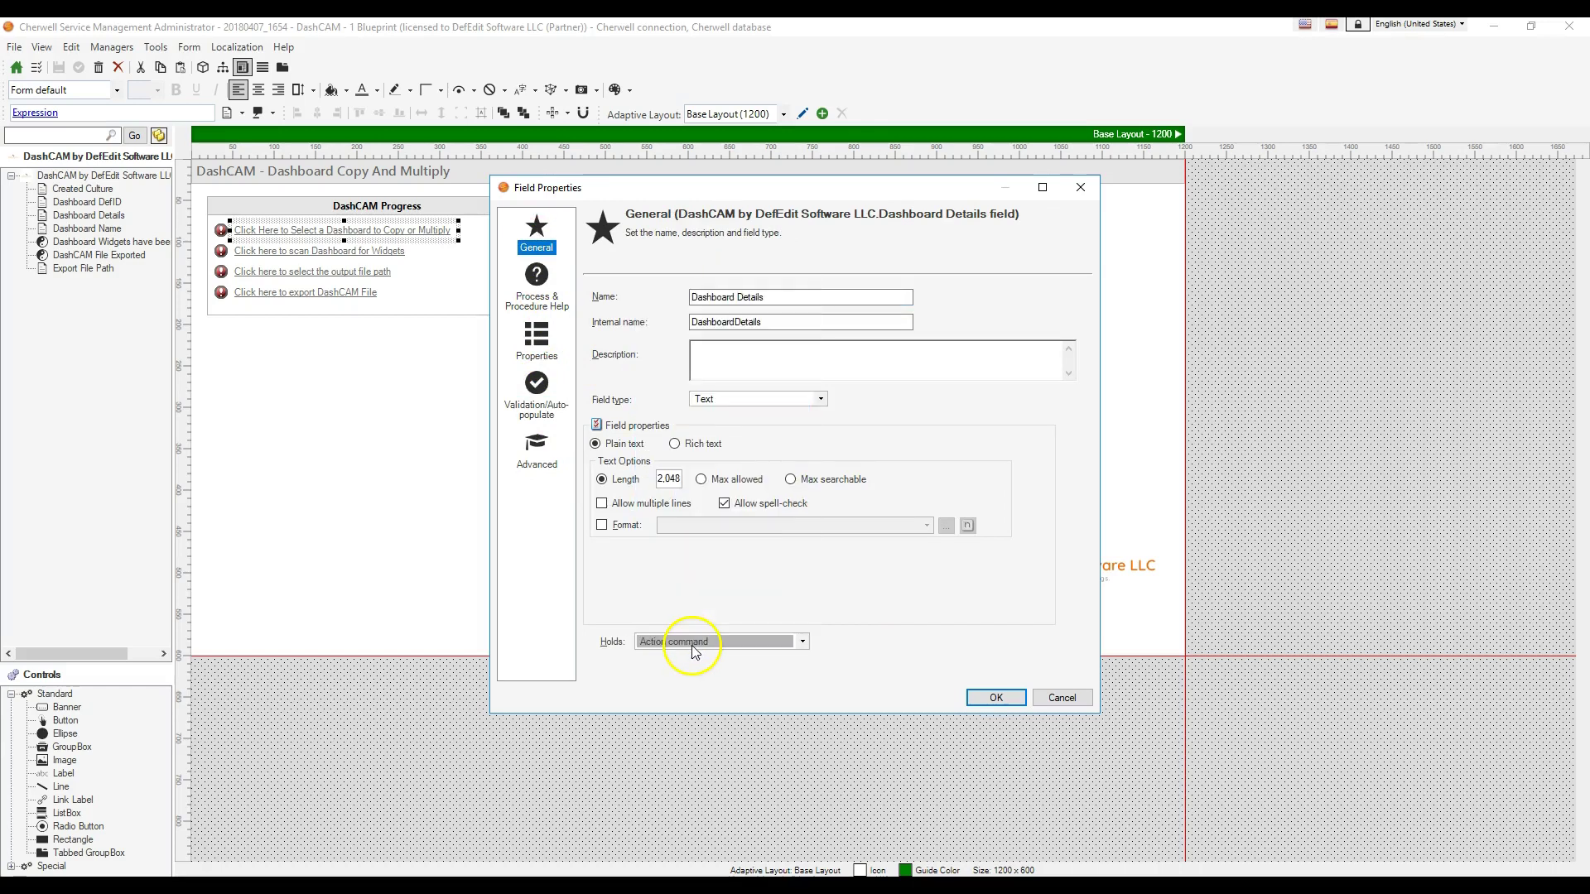
left_click(1063, 698)
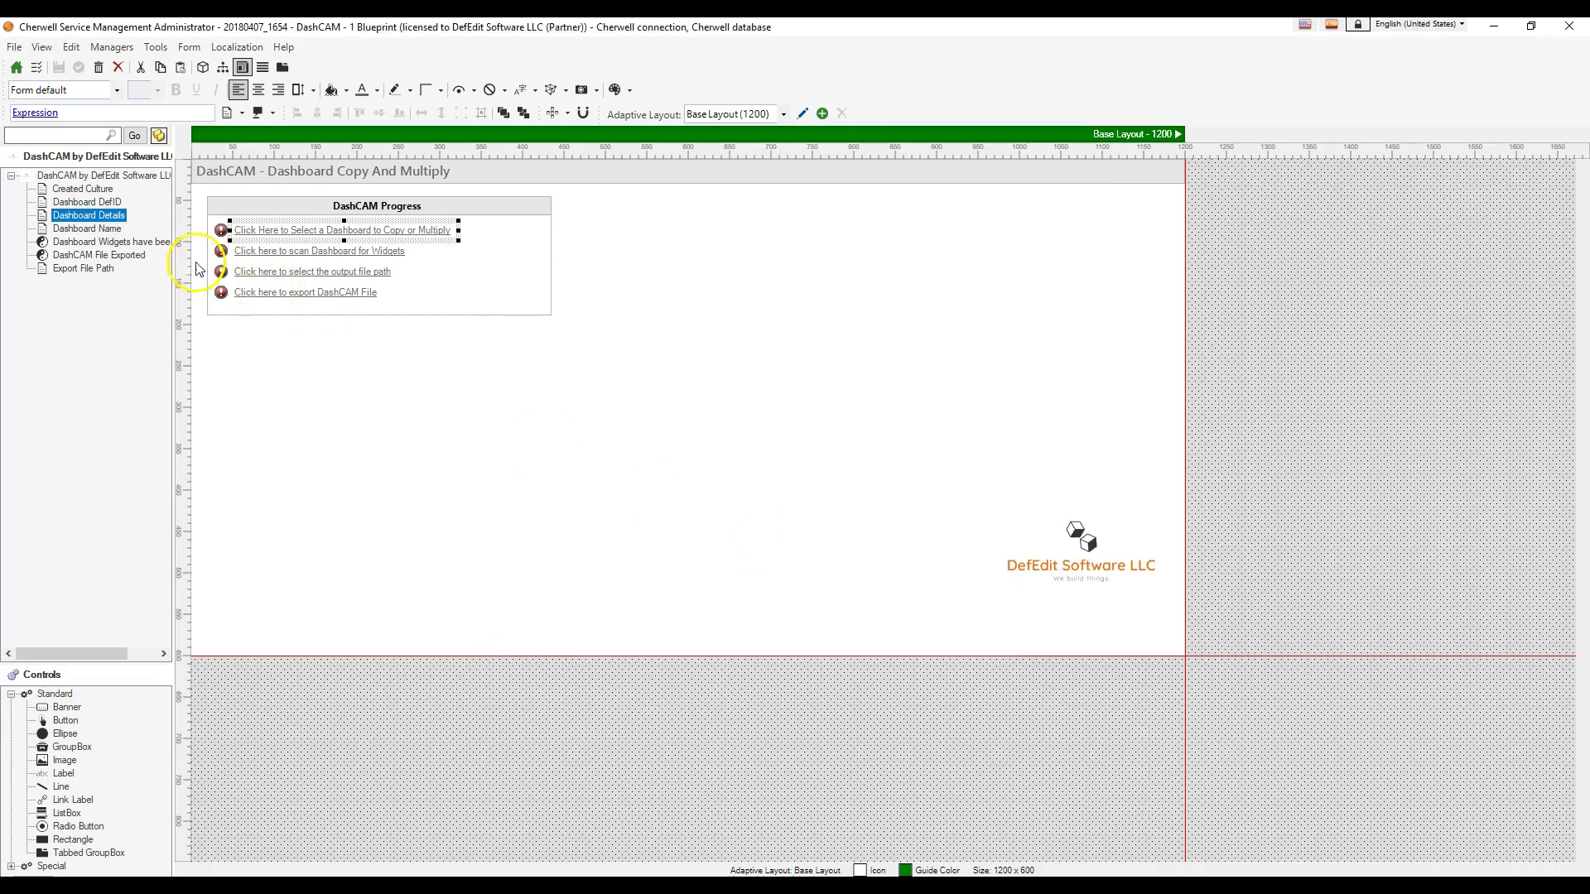
- Check what the Dashboard Name field holds in its general properties, and return to the Dashboard Details field's options
right_click(96, 229)
left_click(124, 276)
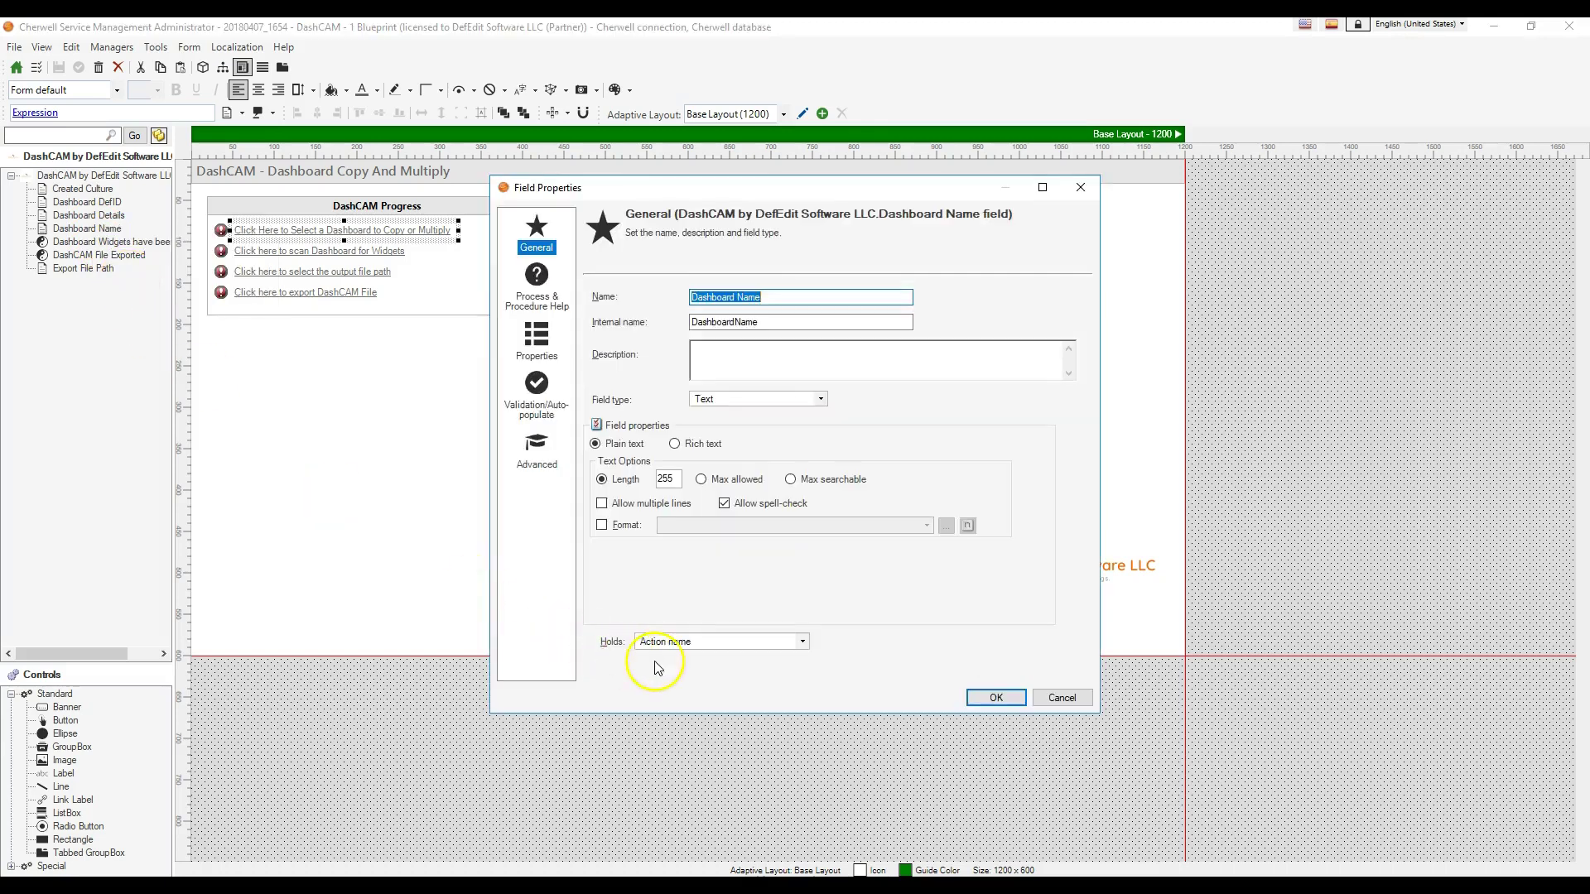
left_click(1049, 698)
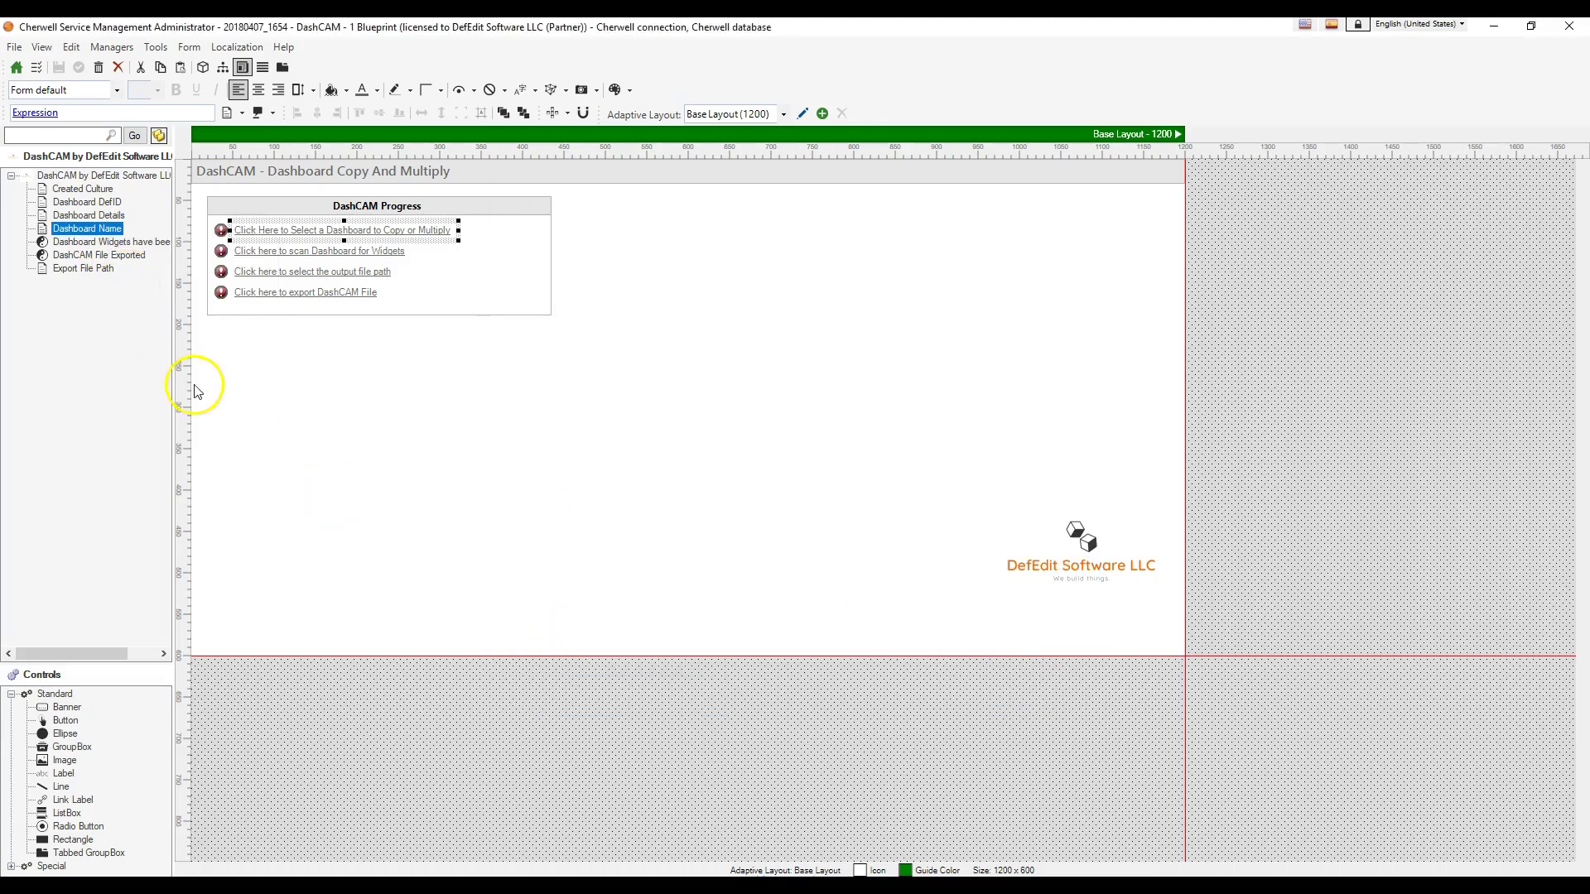
right_click(64, 217)
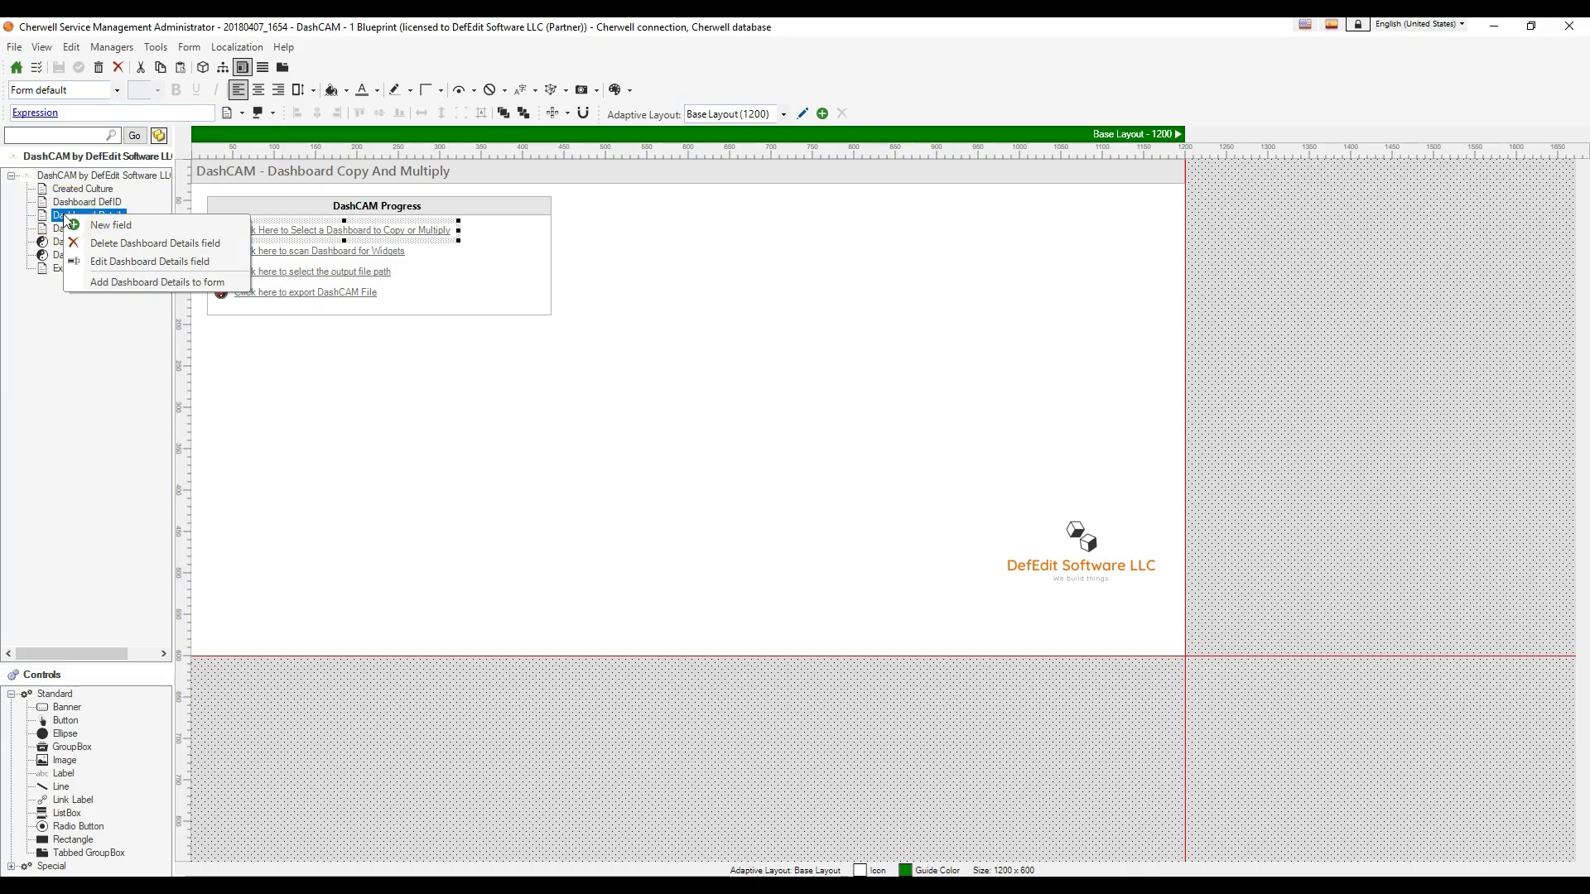
left_click(99, 281)
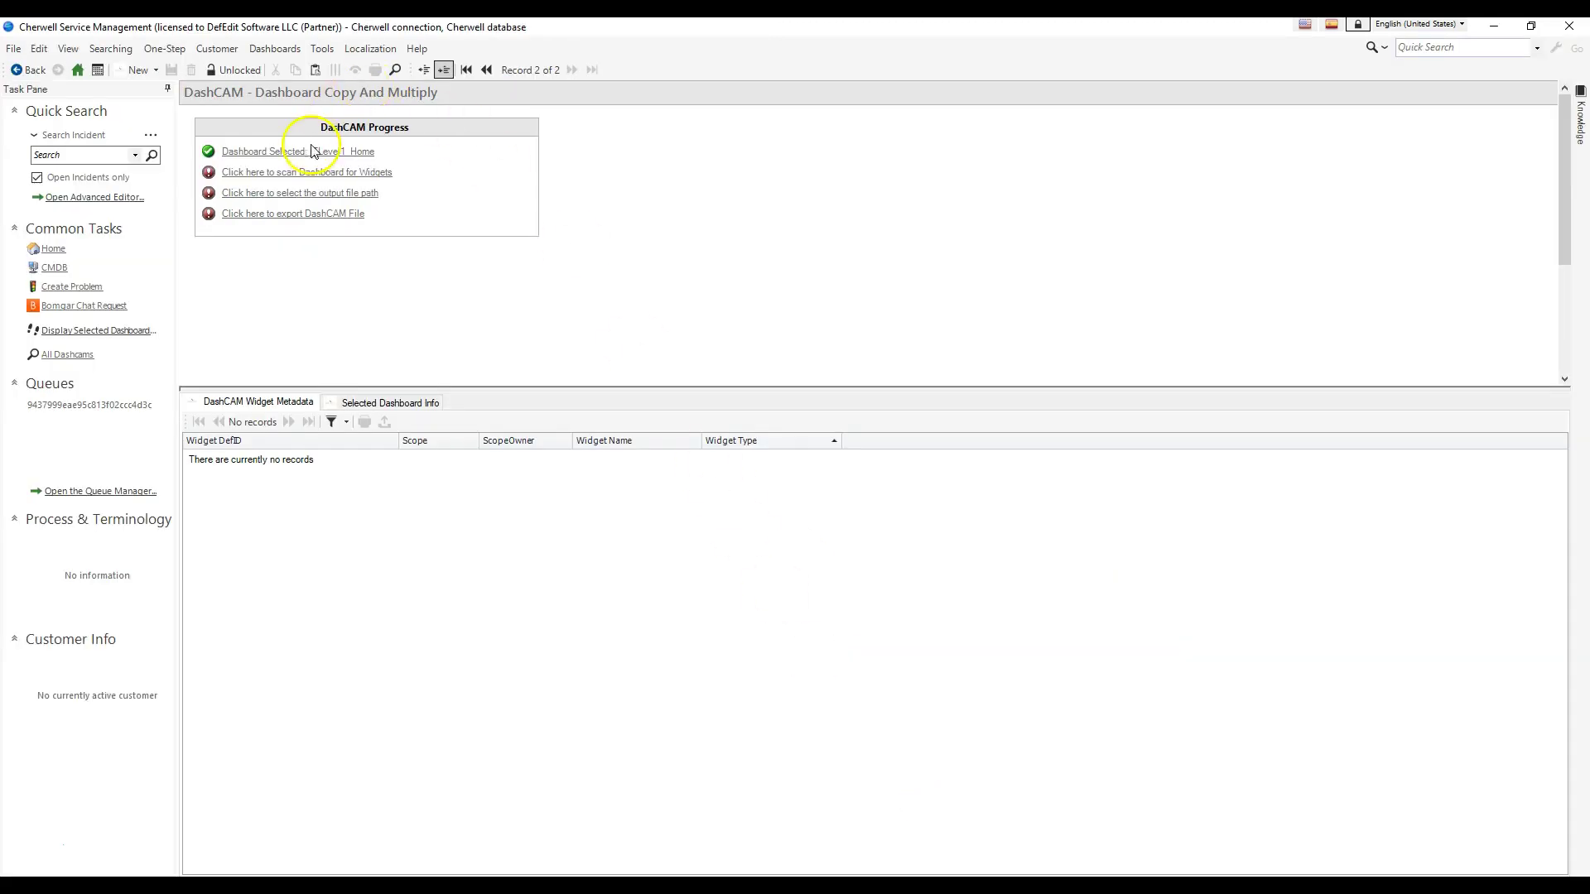
- In Cherwell Service Management, rerun the DashCAM dashboard selection to view the action chooser, and close it without choosing anything
left_click(313, 154)
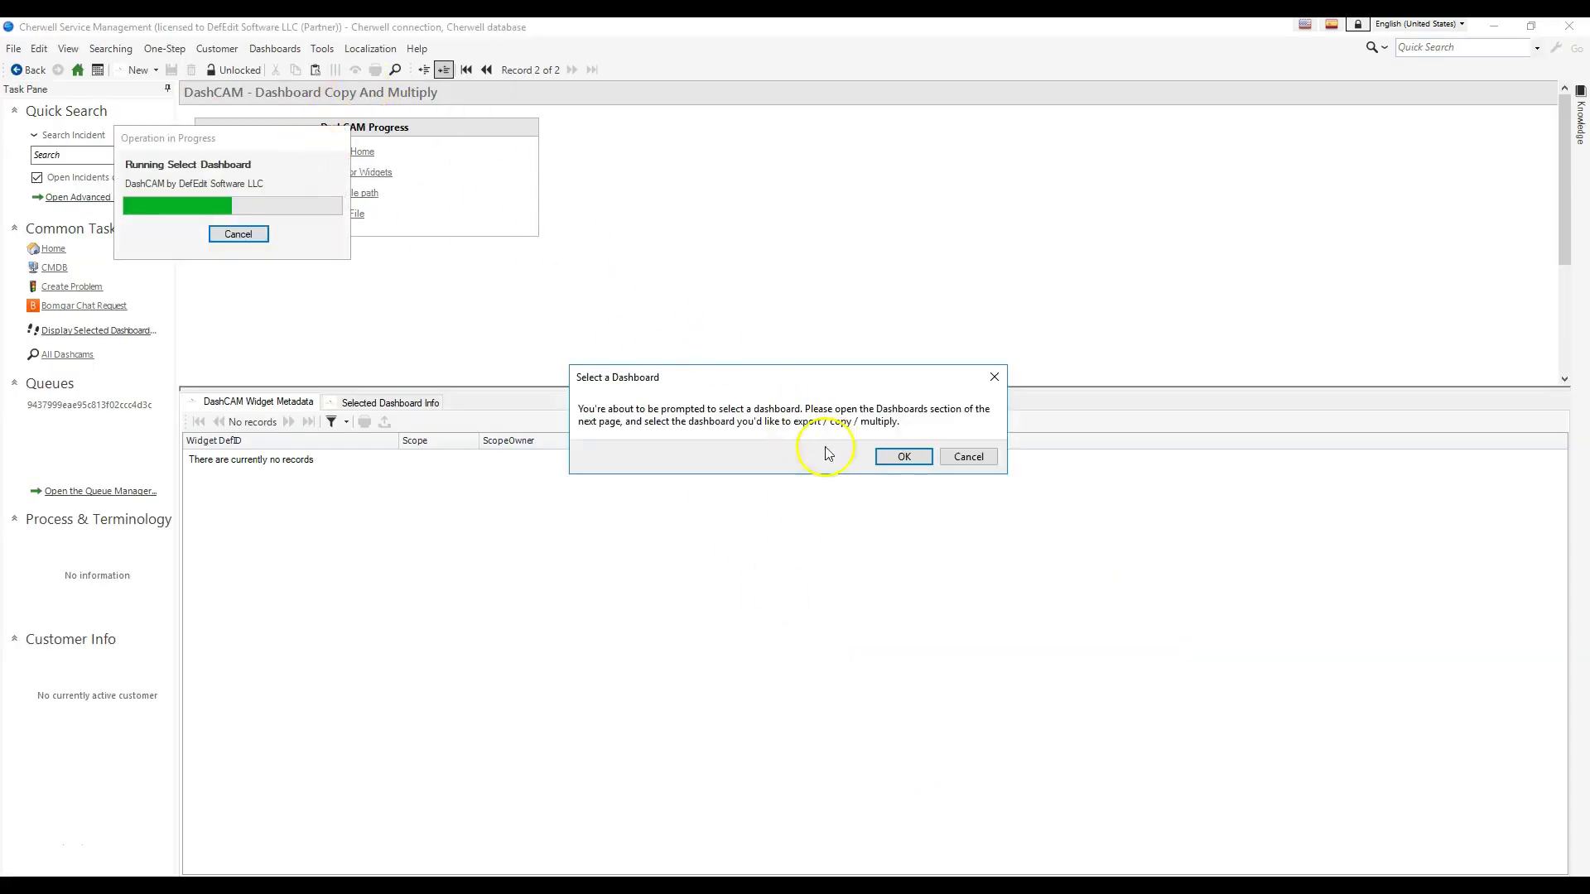
left_click(902, 457)
scroll(623, 348, "down", 2)
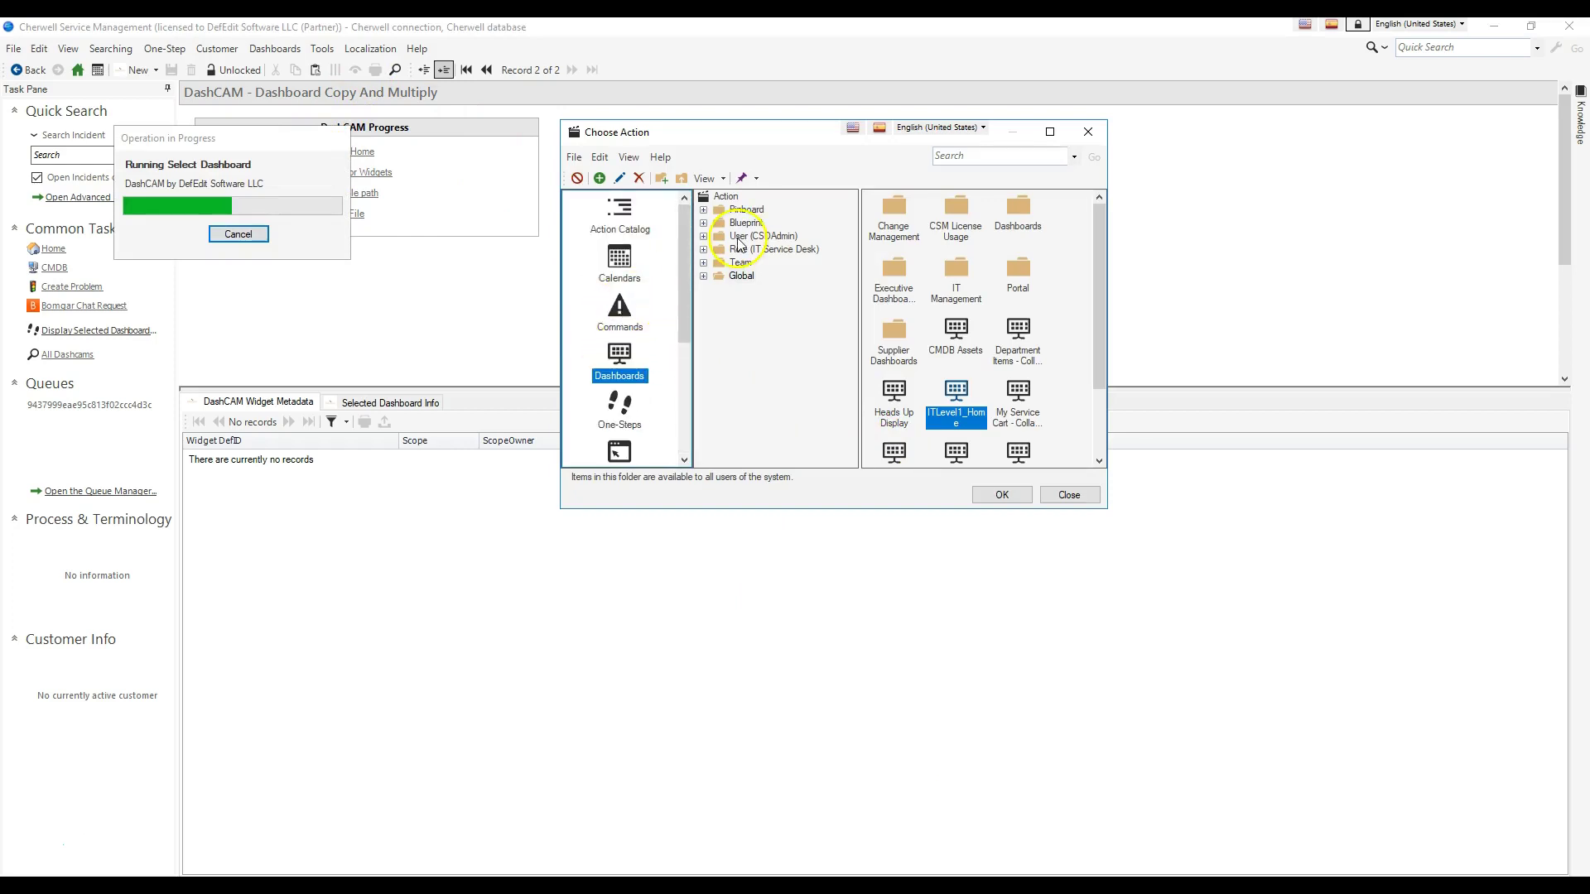
left_click(1087, 132)
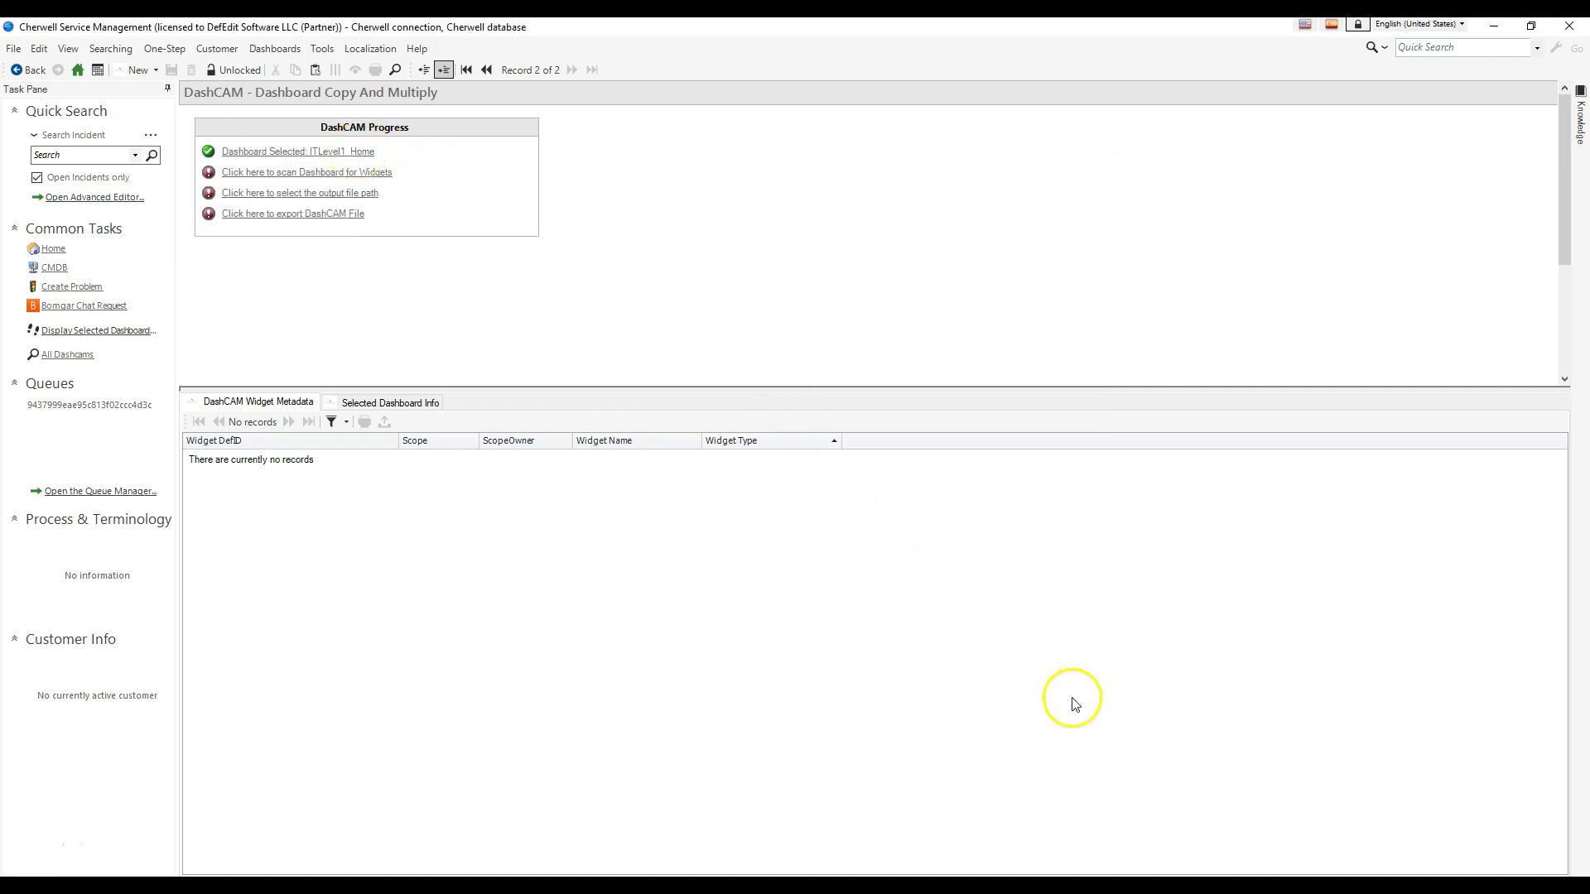
- Switch to Notepad++ and examine the Trebuchet and ActionInfoDef elements of the dashboard's raw XML
left_click(1062, 886)
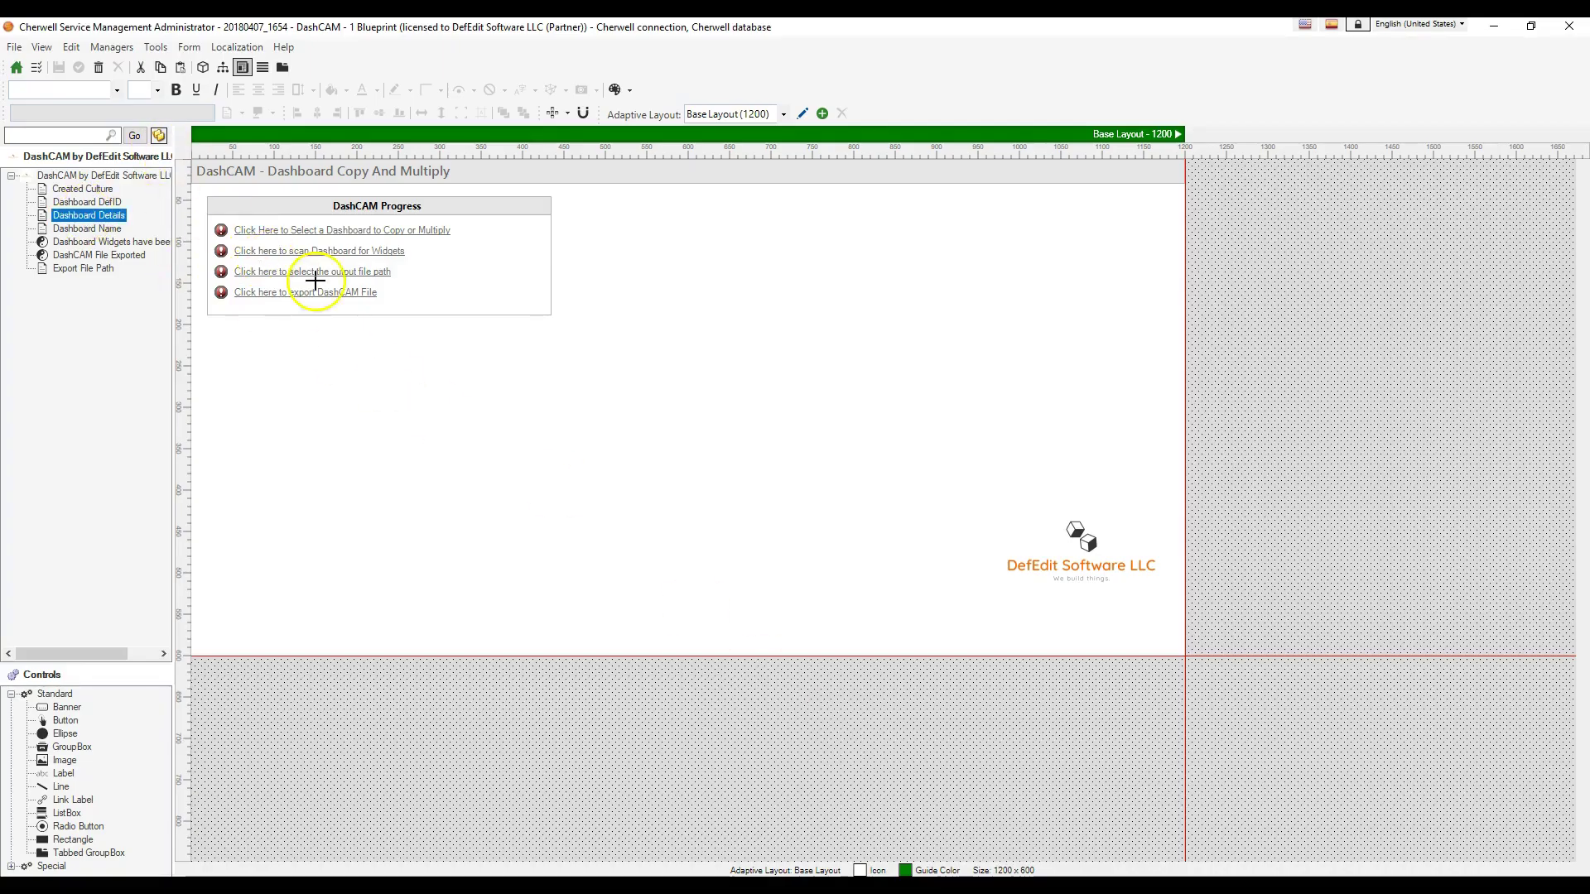
key("alt+Tab")
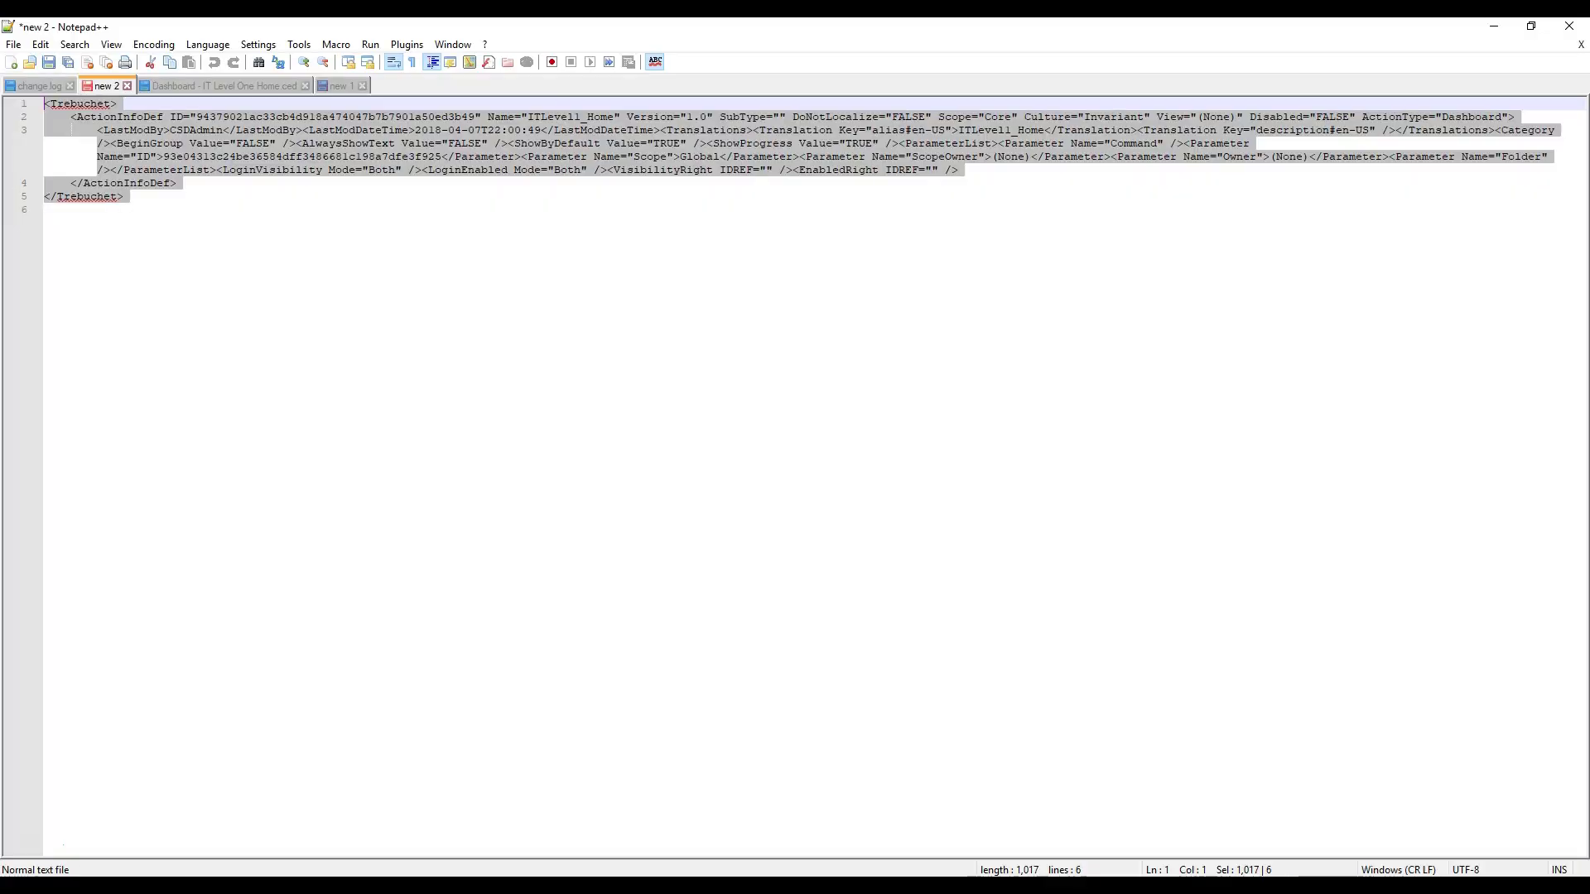
left_click(302, 225)
left_click_drag(149, 196, 24, 108)
left_click(224, 196)
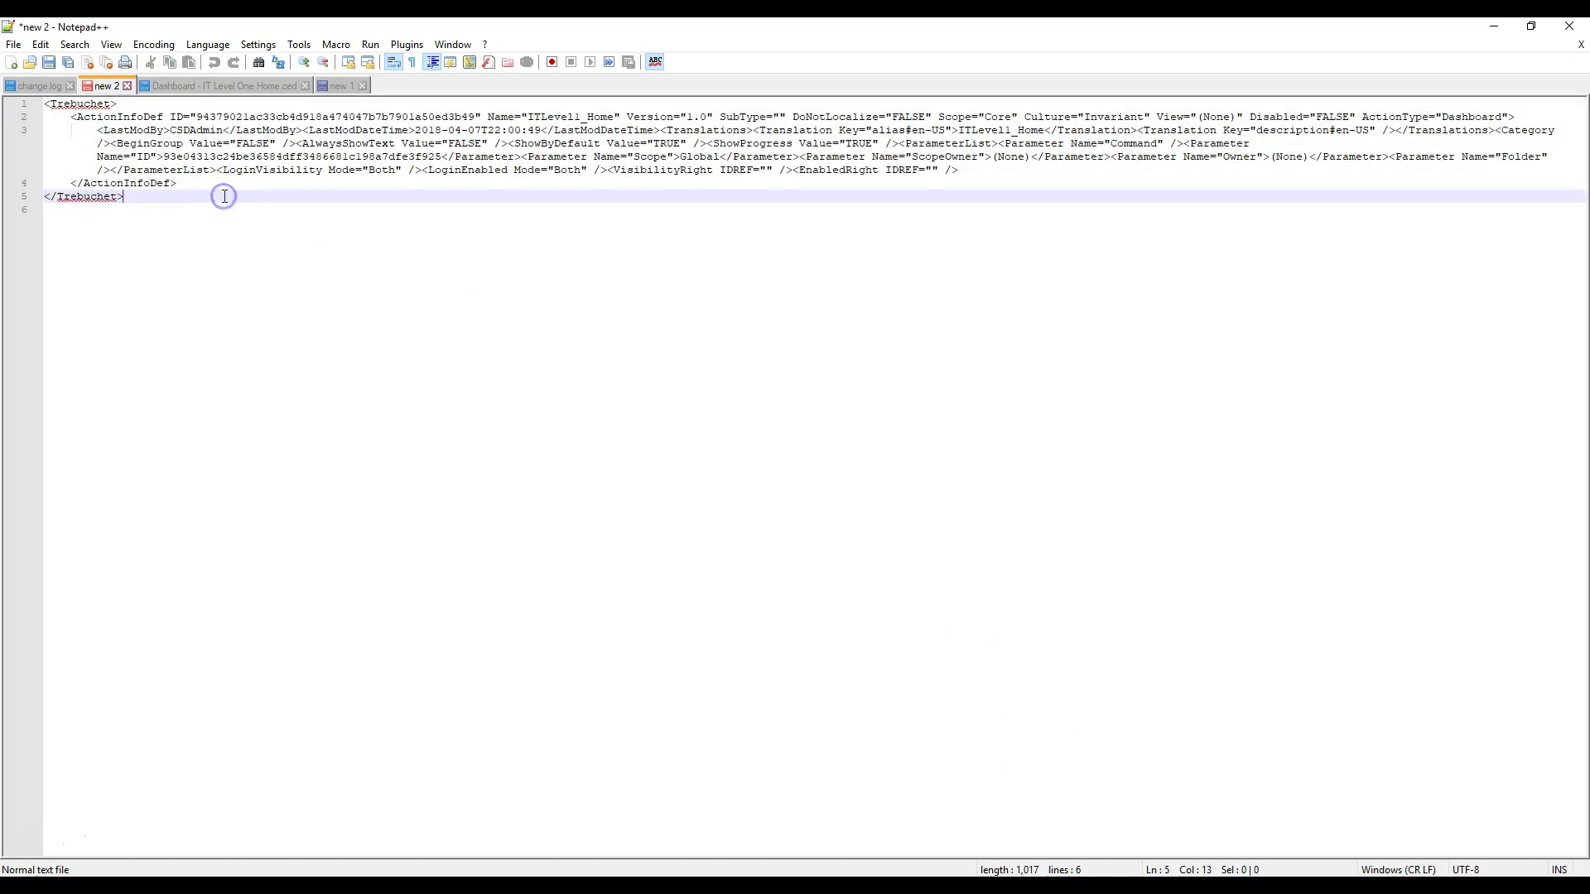
double_click(83, 104)
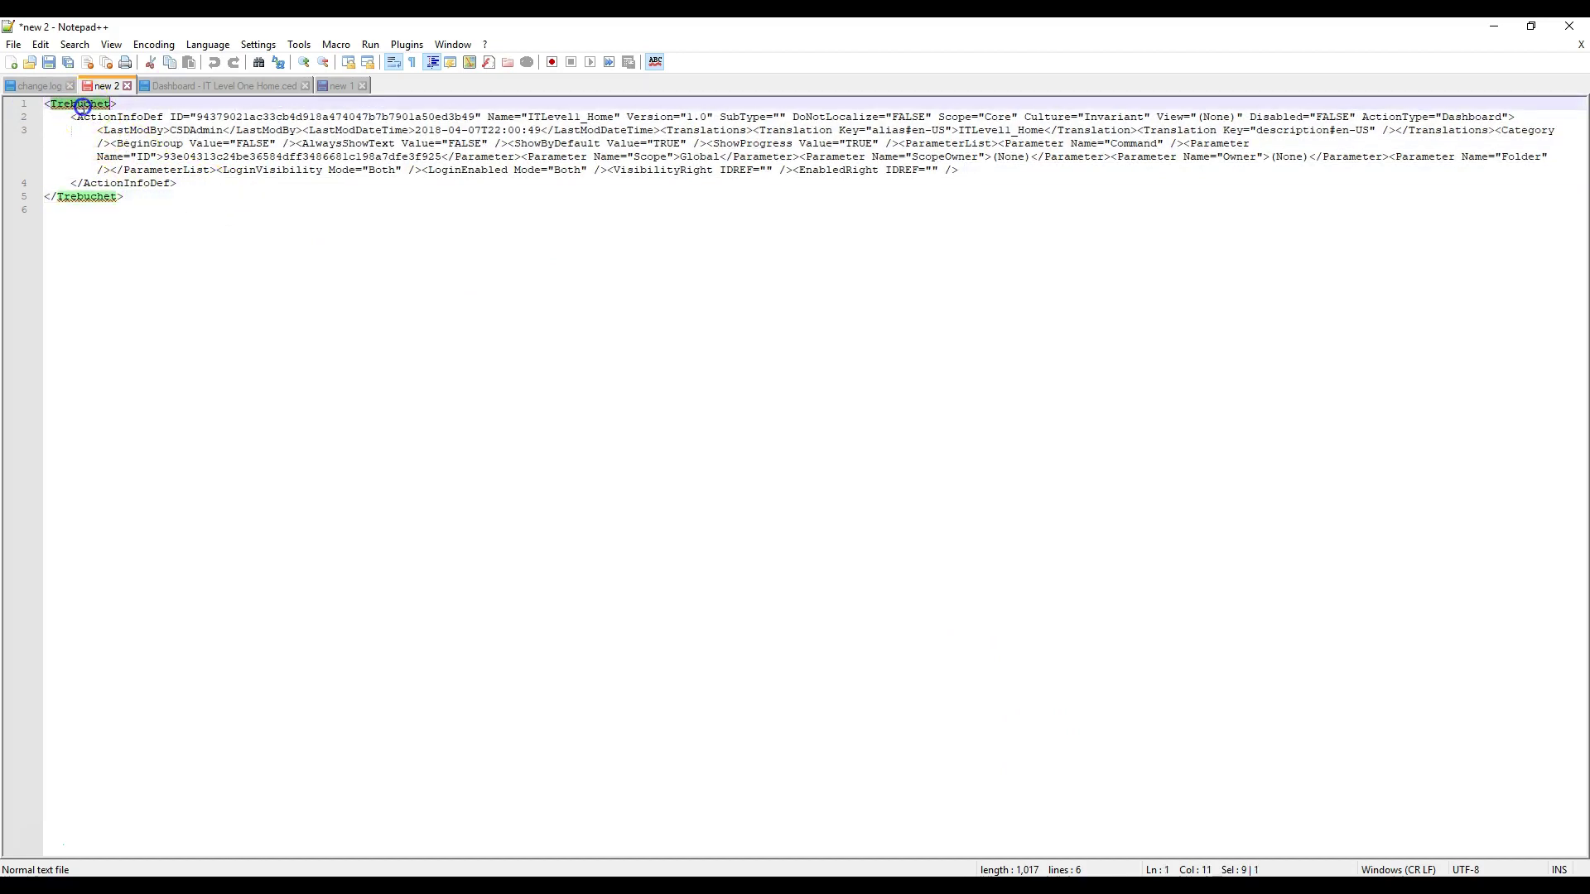
double_click(125, 118)
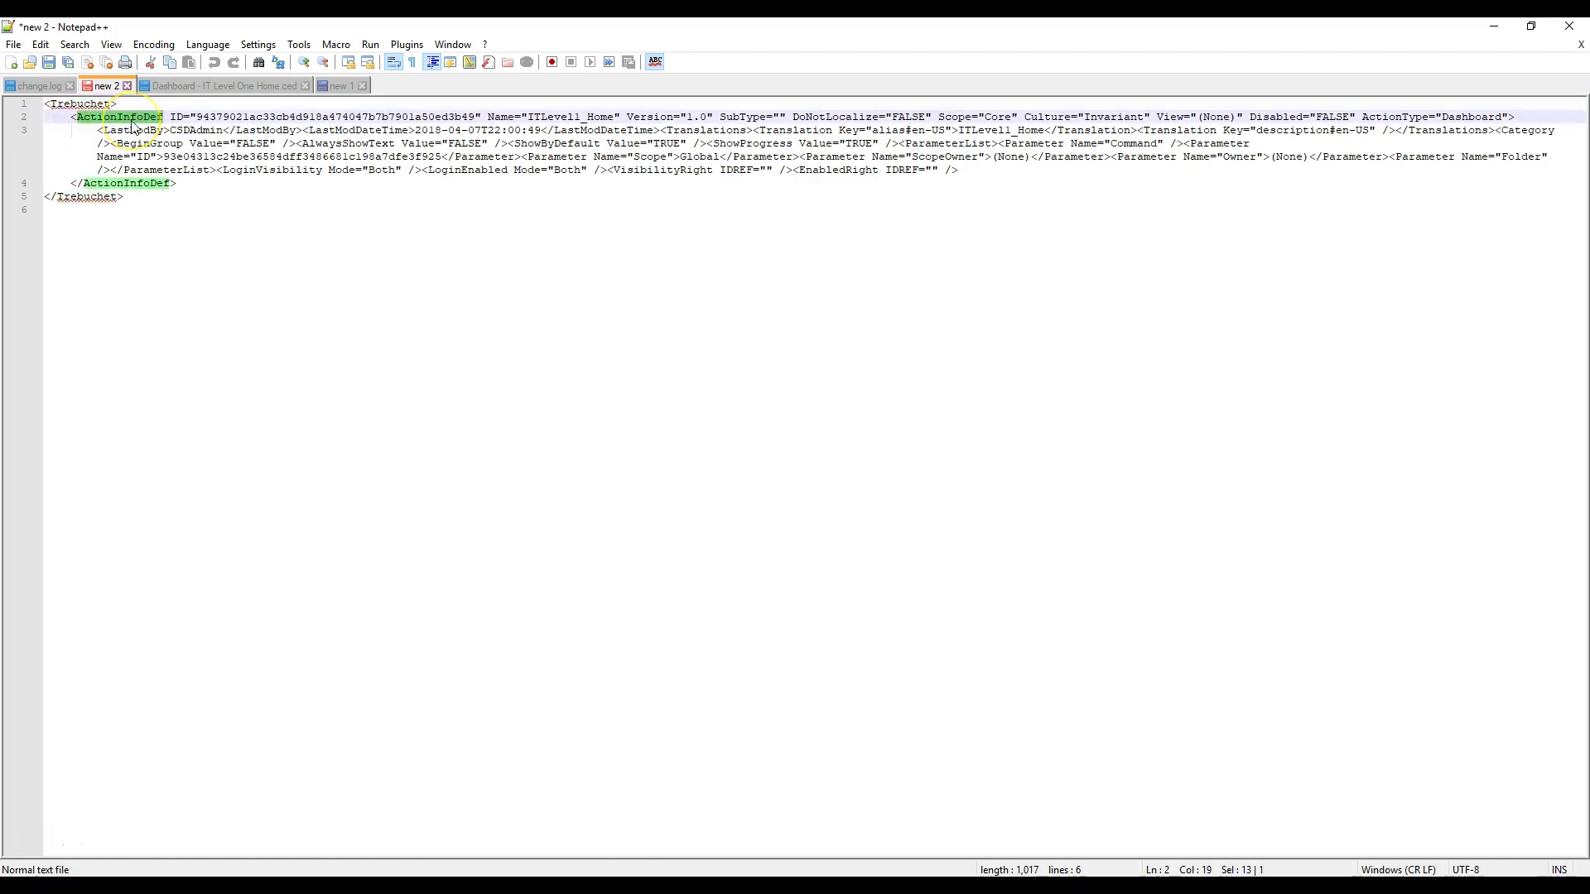
- Compare the ID attribute of the ActionInfoDef element with the ID parameter value in the raw XML
left_click_drag(170, 120, 484, 114)
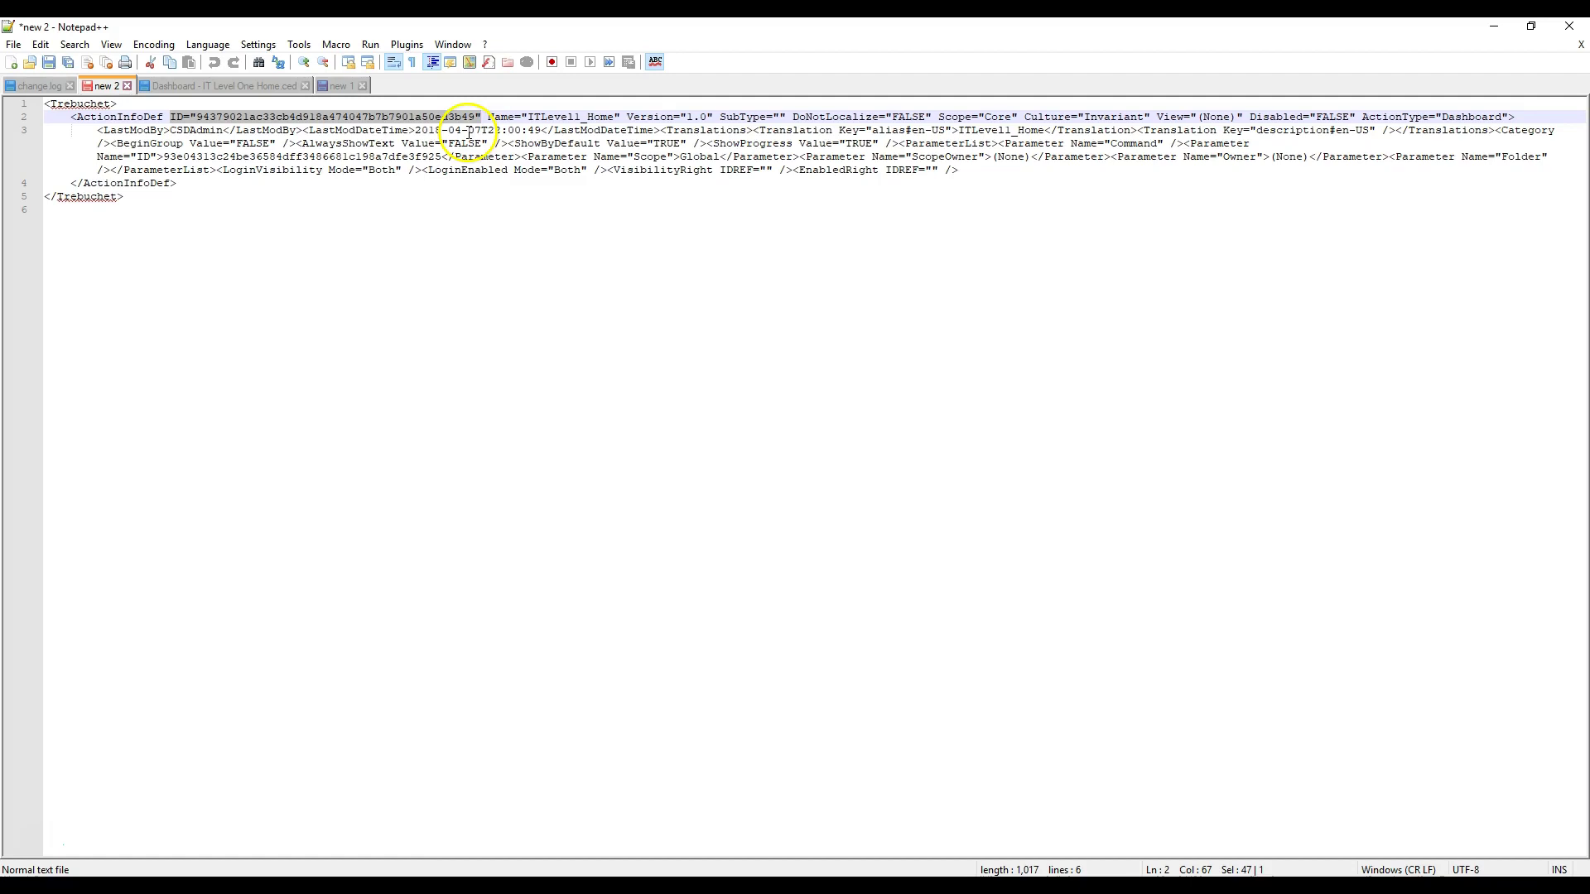
double_click(401, 116)
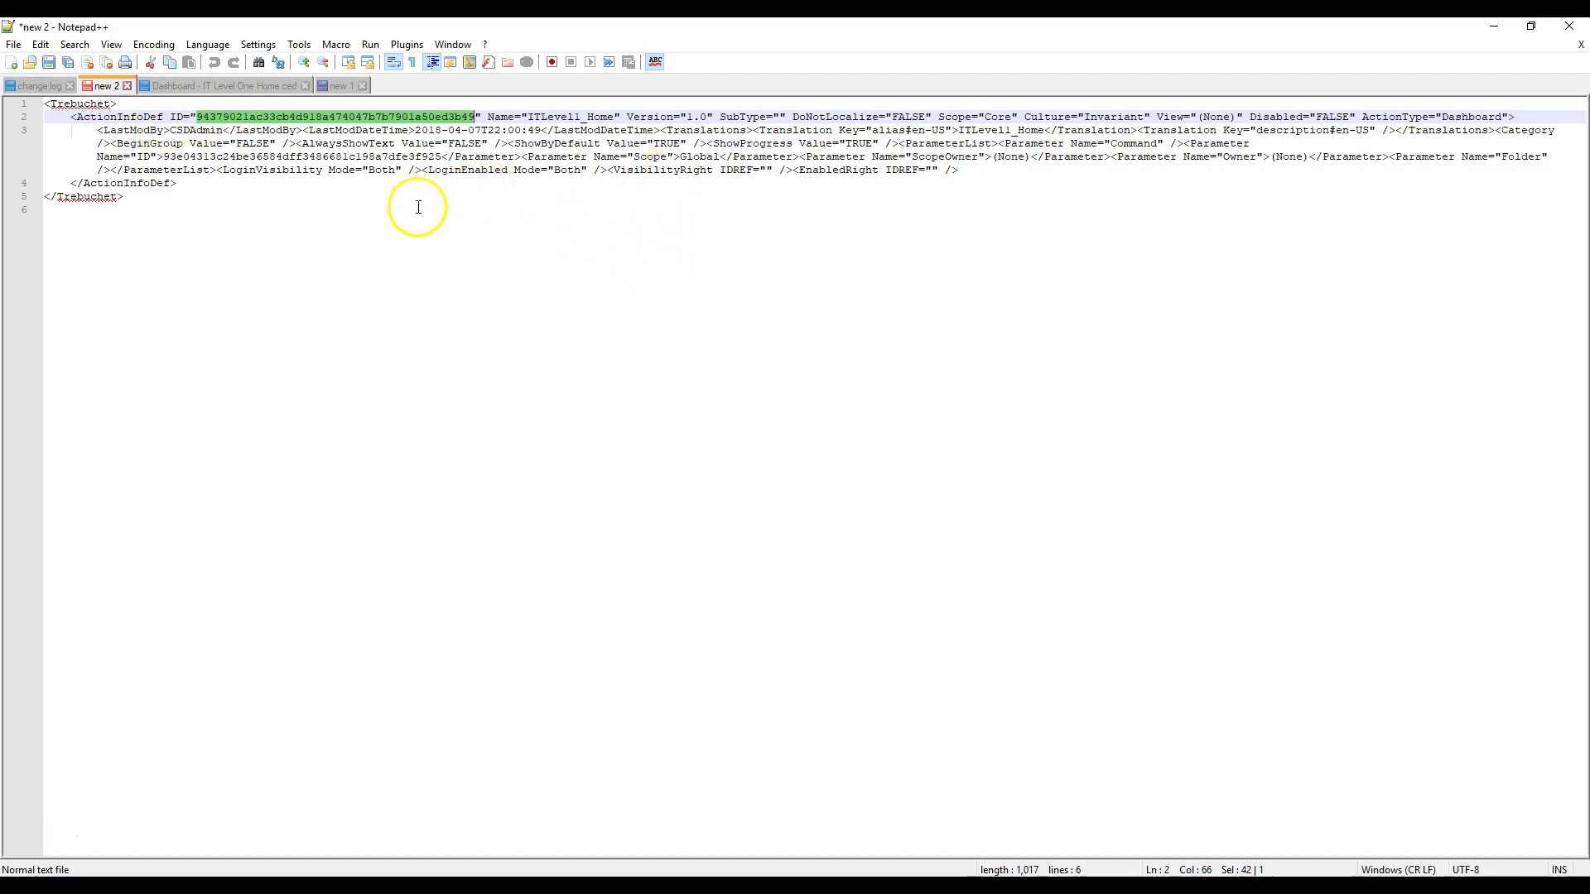
double_click(177, 156)
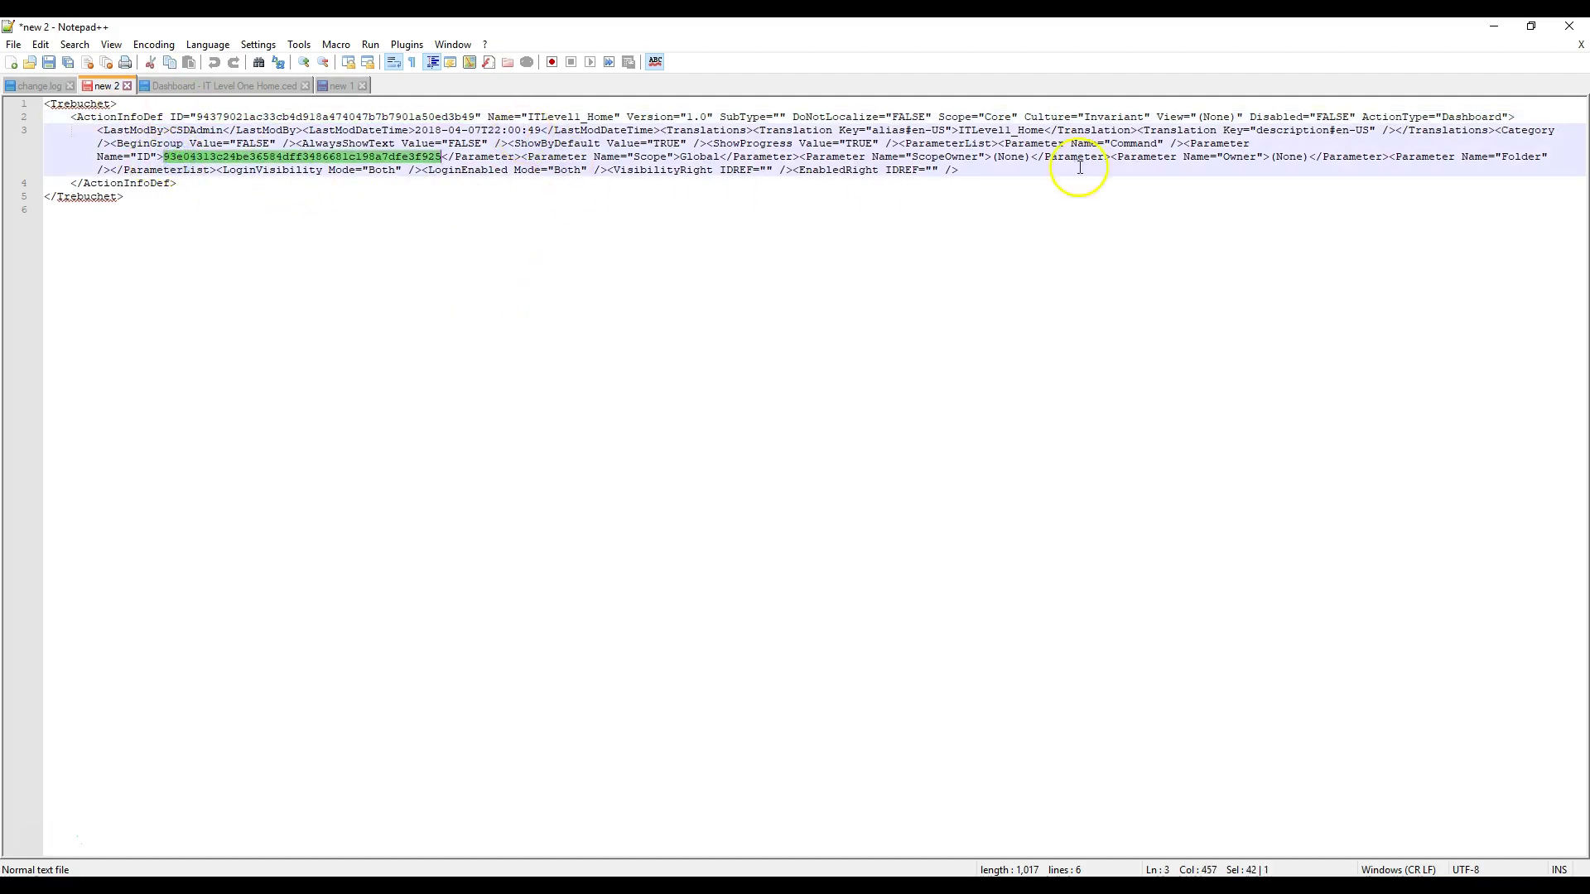
- Switch to the browser and review the FreeFormatter XML formatter's address and the full formatted dashboard XML
key("alt+Tab")
left_click_drag(1, 431, 550, 35)
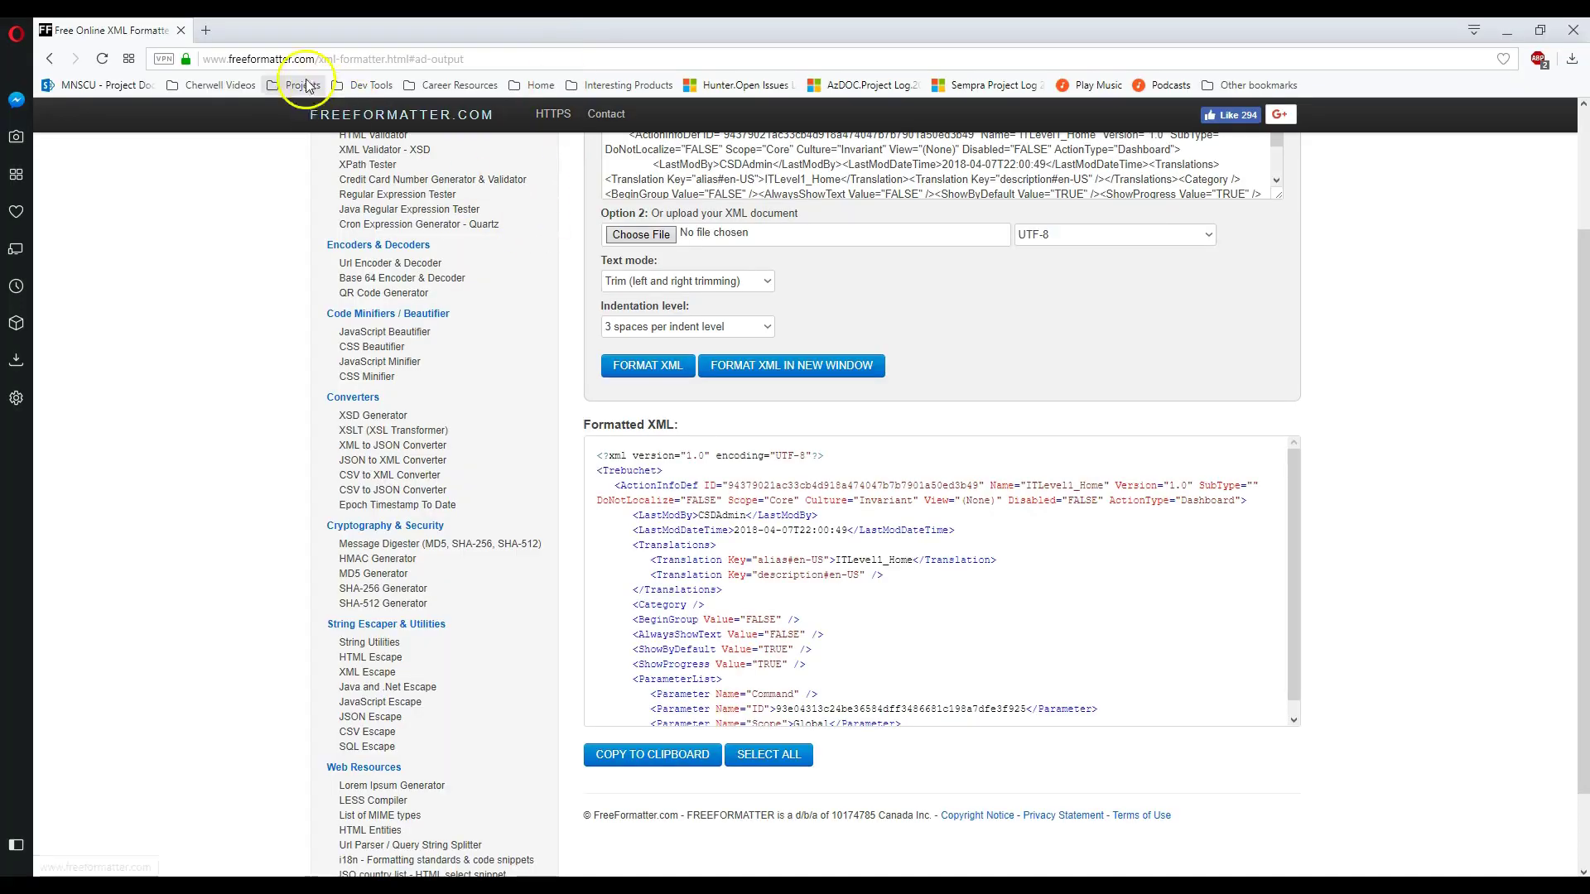
left_click(249, 59)
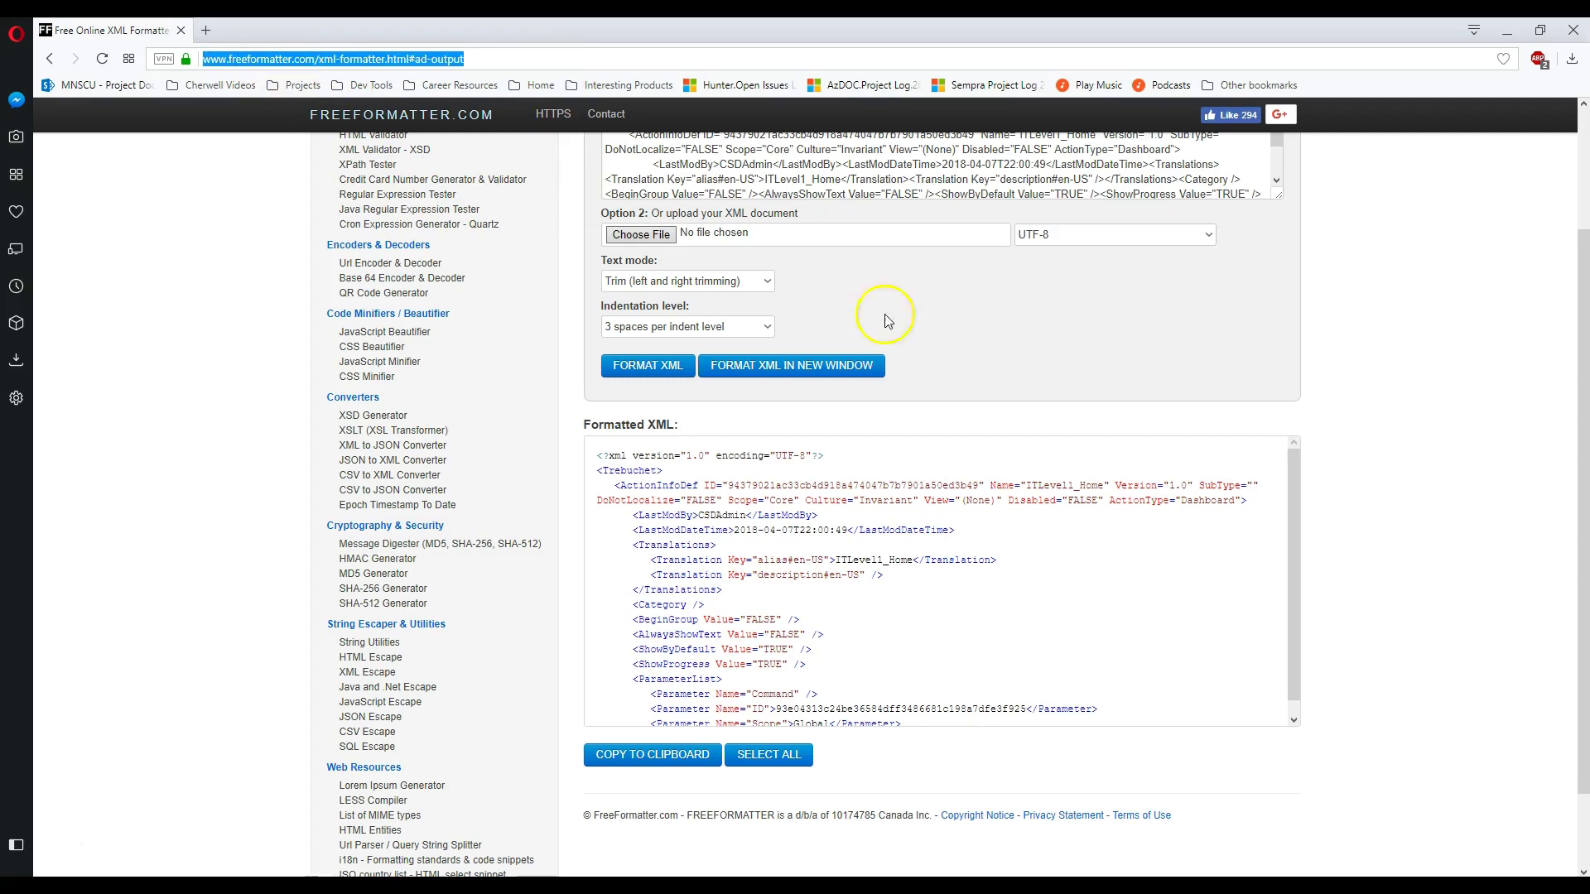
left_click(1316, 423)
scroll(1316, 423, "down", 1)
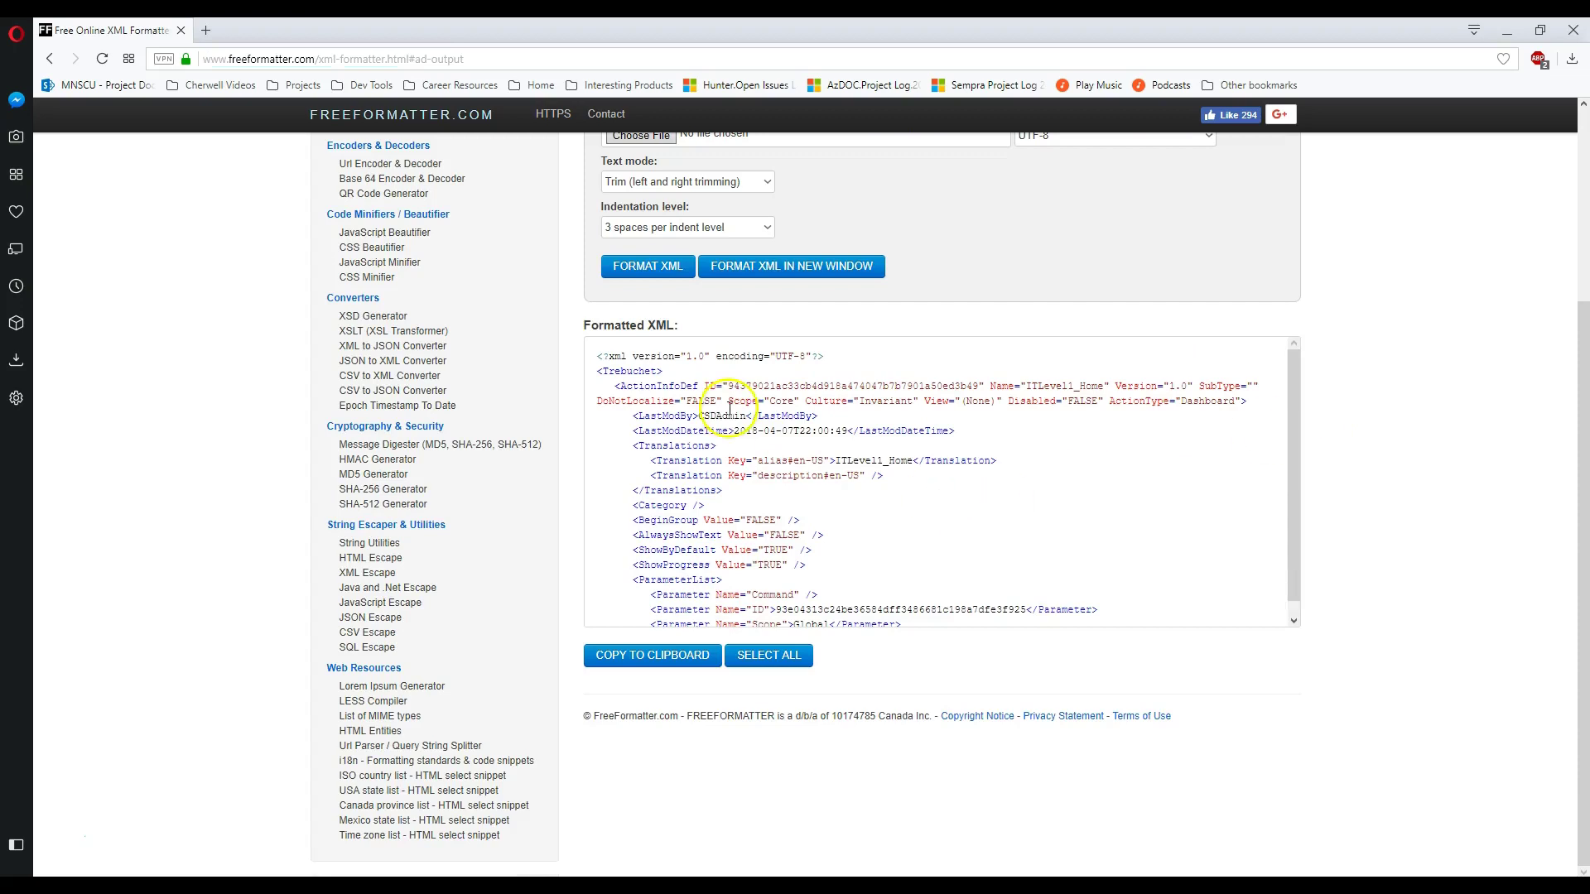
left_click_drag(635, 370, 924, 596)
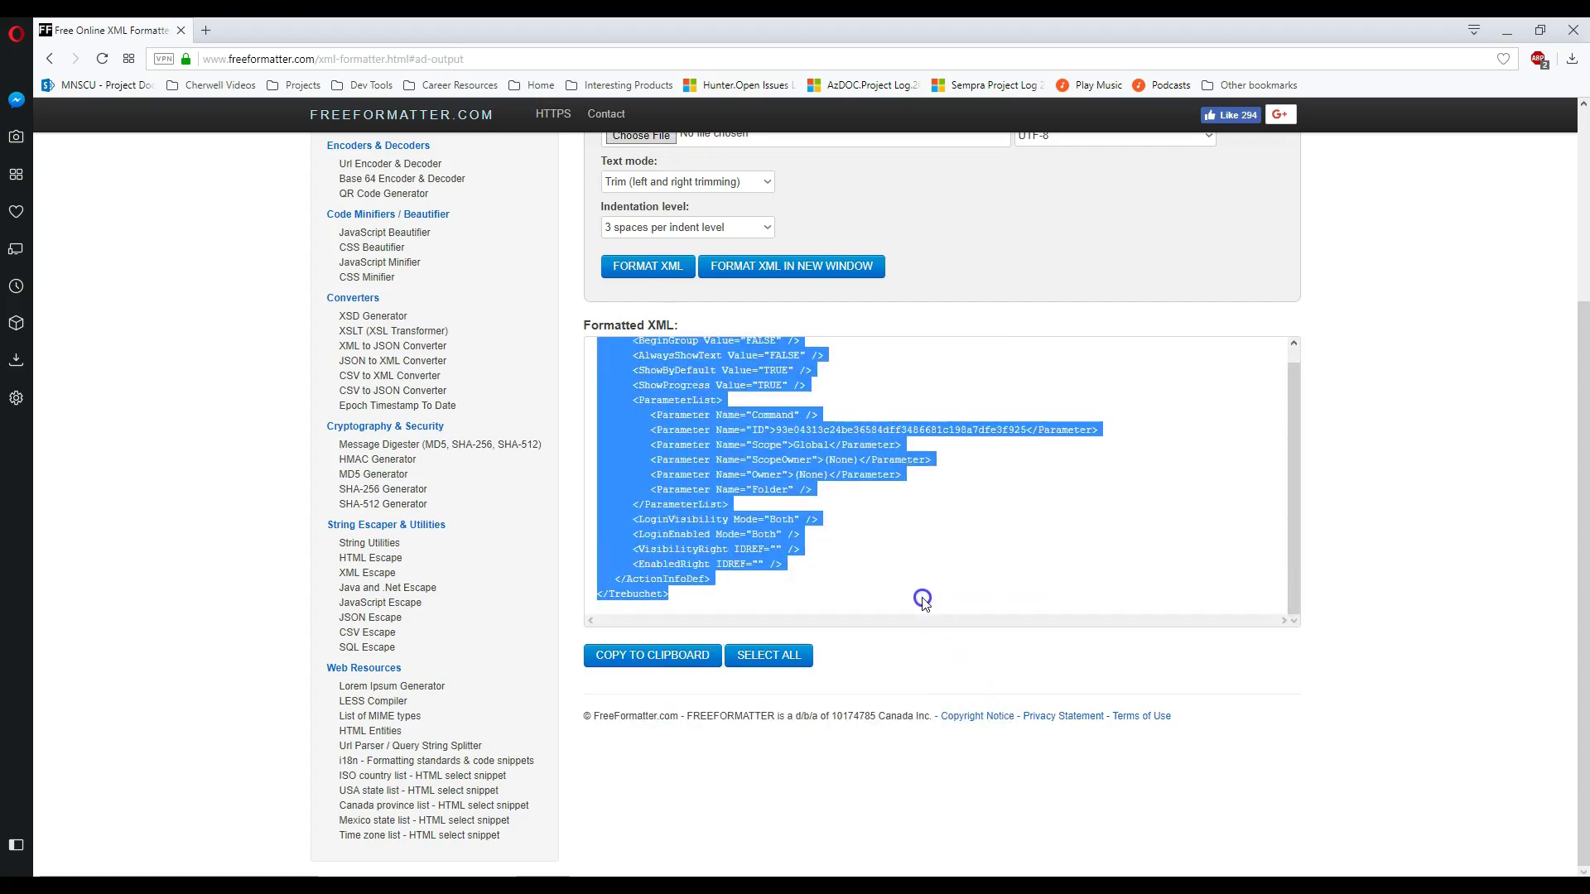
- Return to Notepad++ and check its available plugins for an XML formatting tool
left_click(1128, 887)
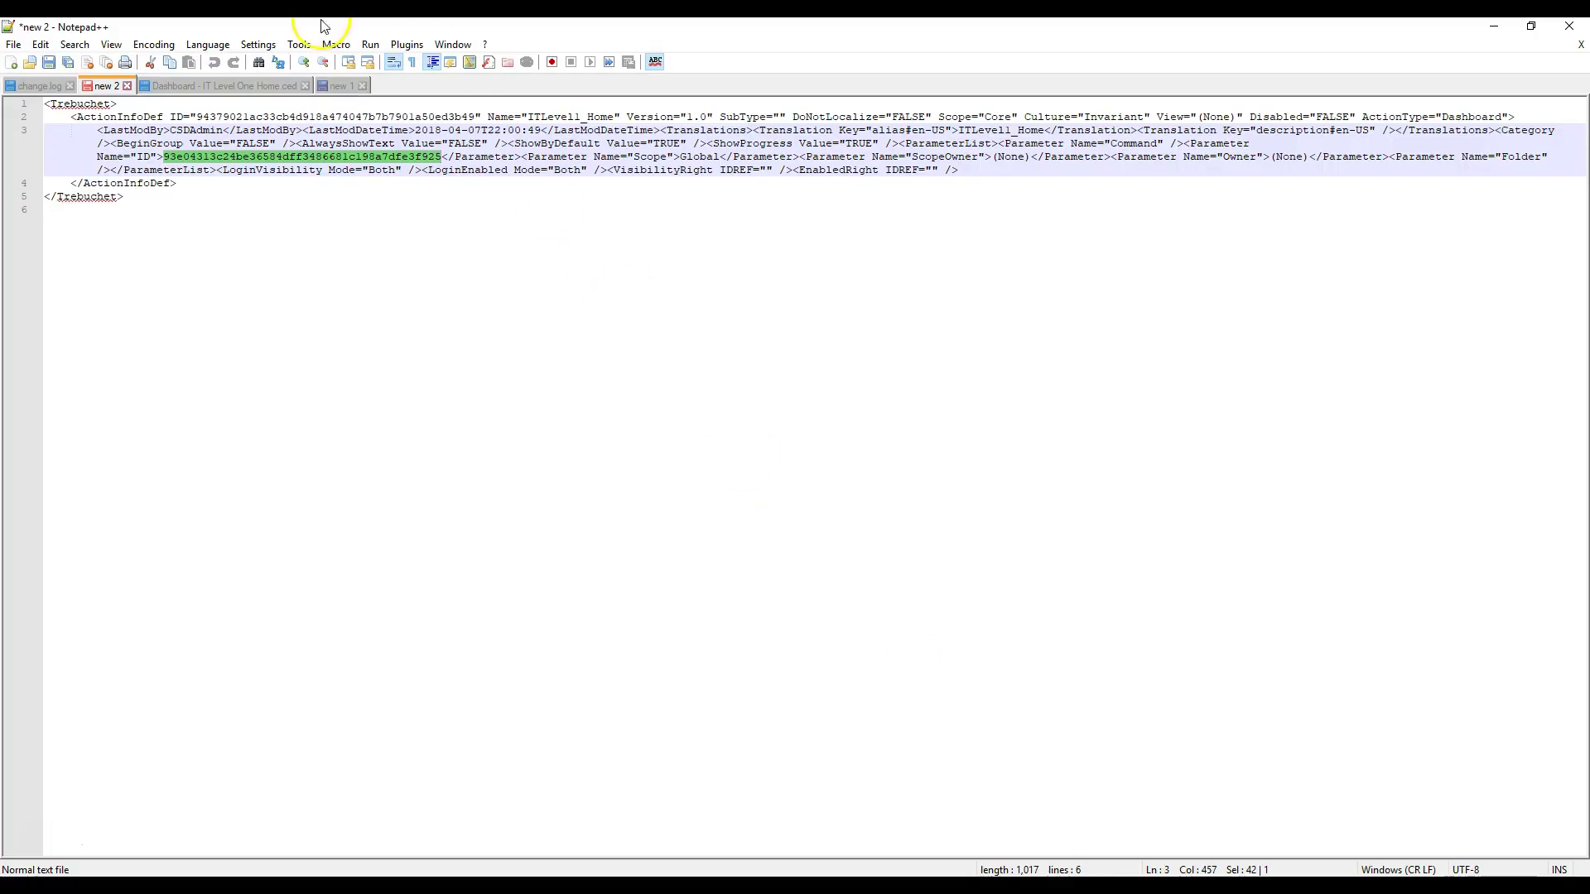
left_click(407, 45)
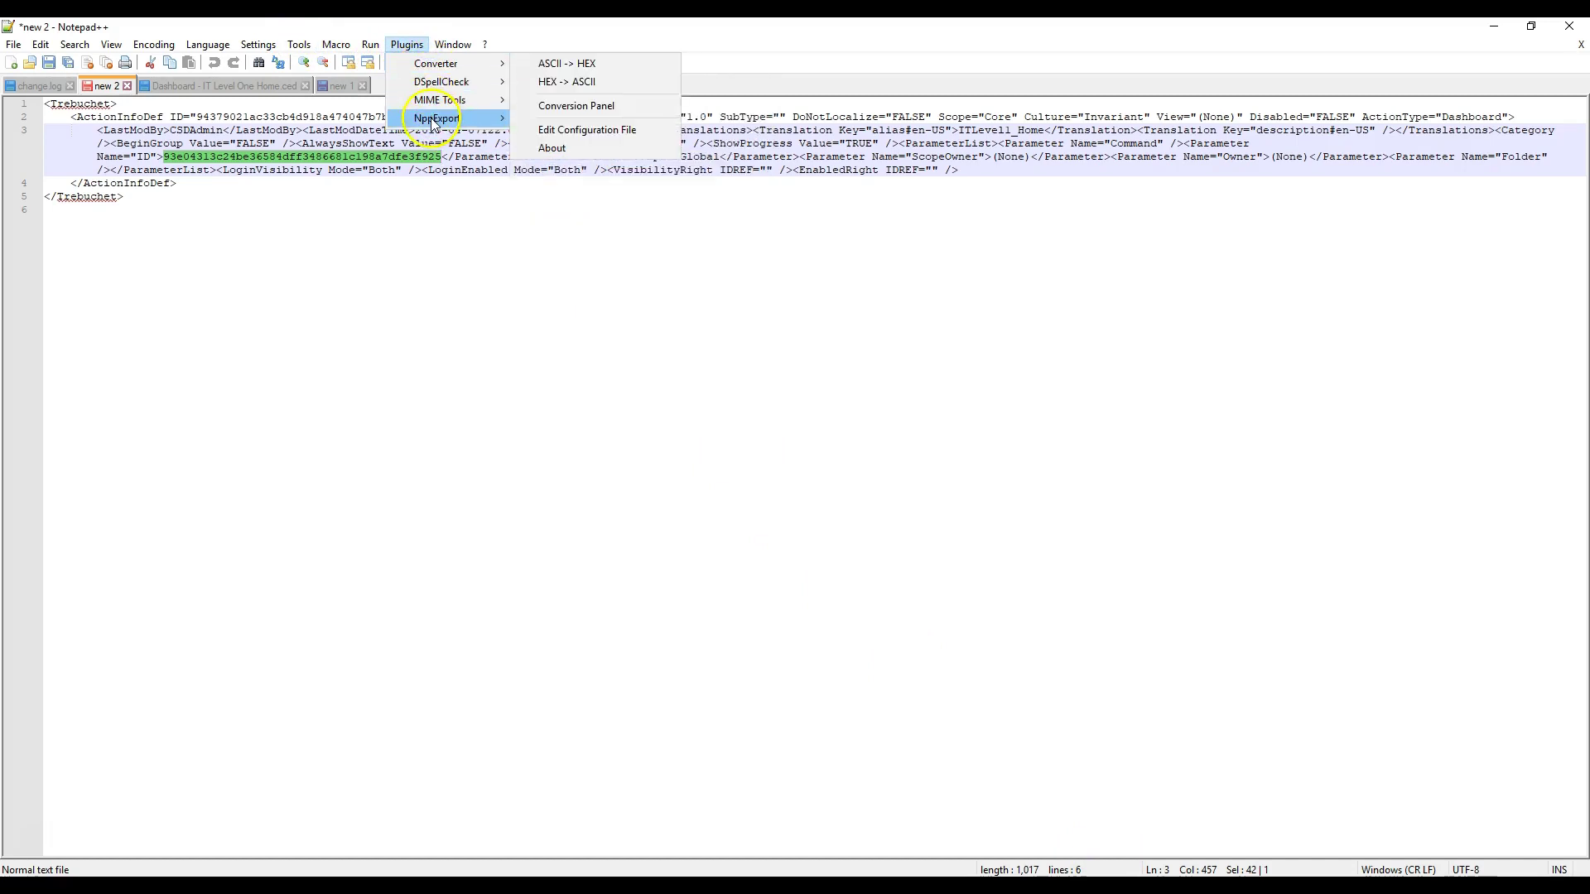
mouse_move(430, 118)
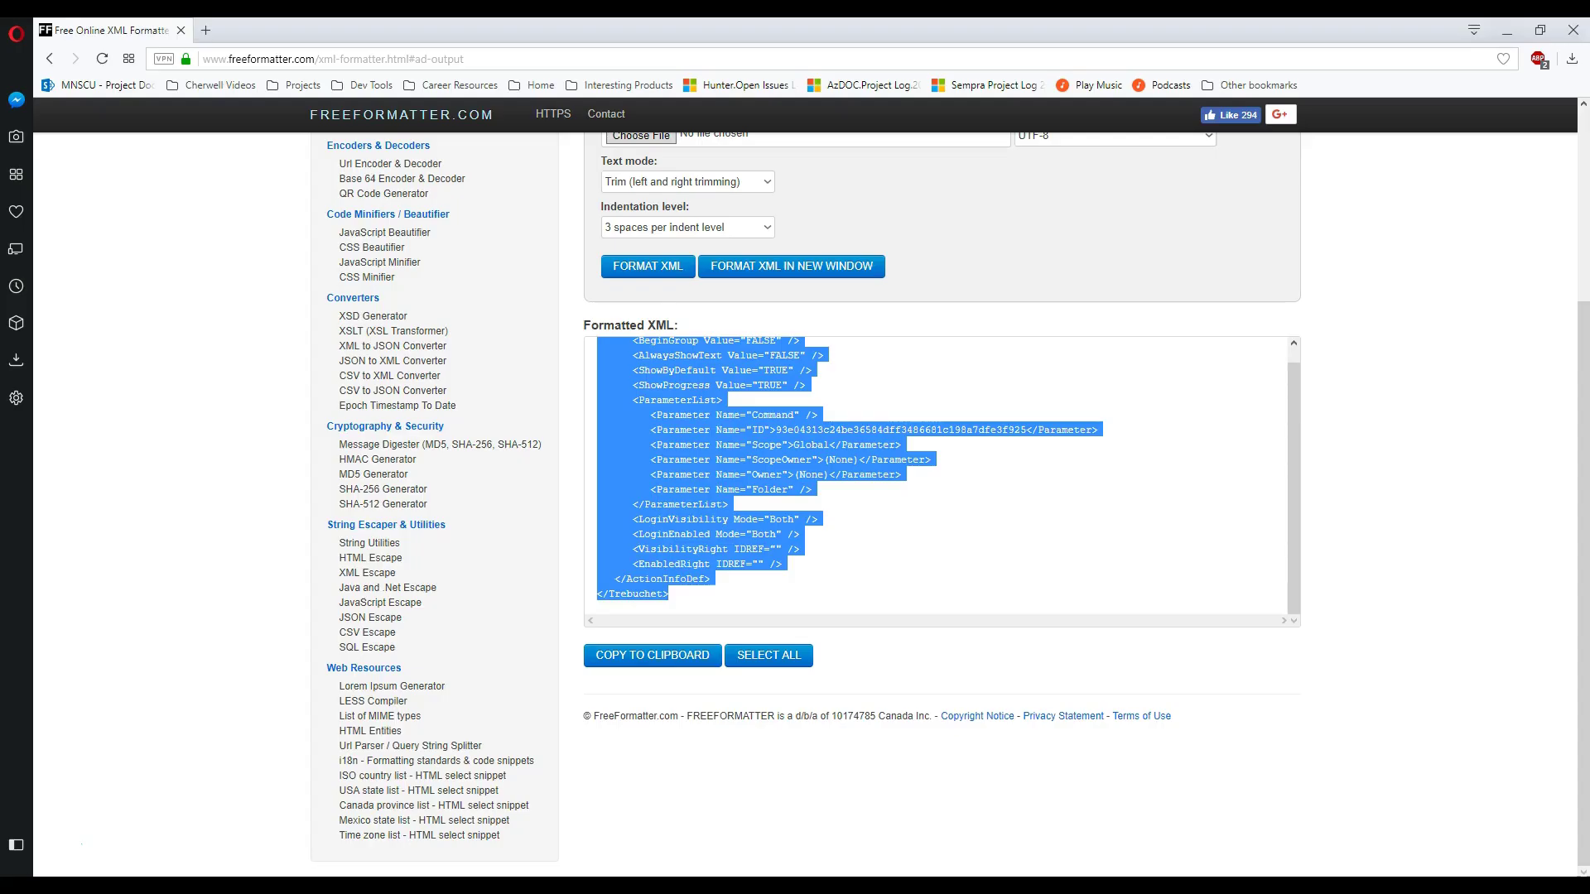
- Back in the browser, examine the ActionInfoDef element, its attributes and its nested contents in the formatted XML
left_click(940, 507)
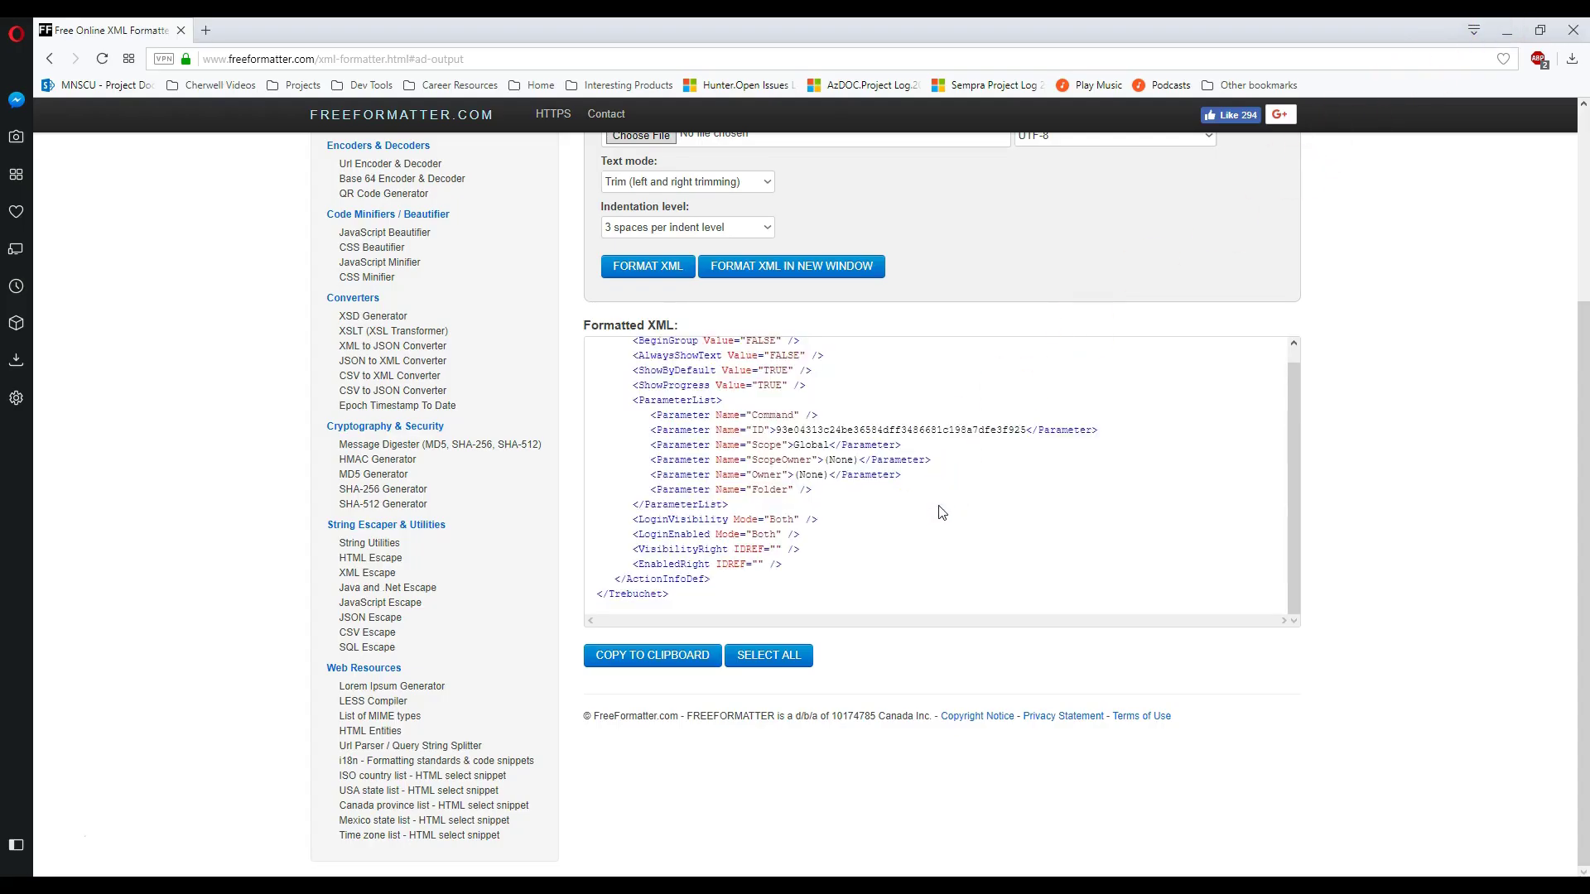
scroll(938, 521, "up", 3)
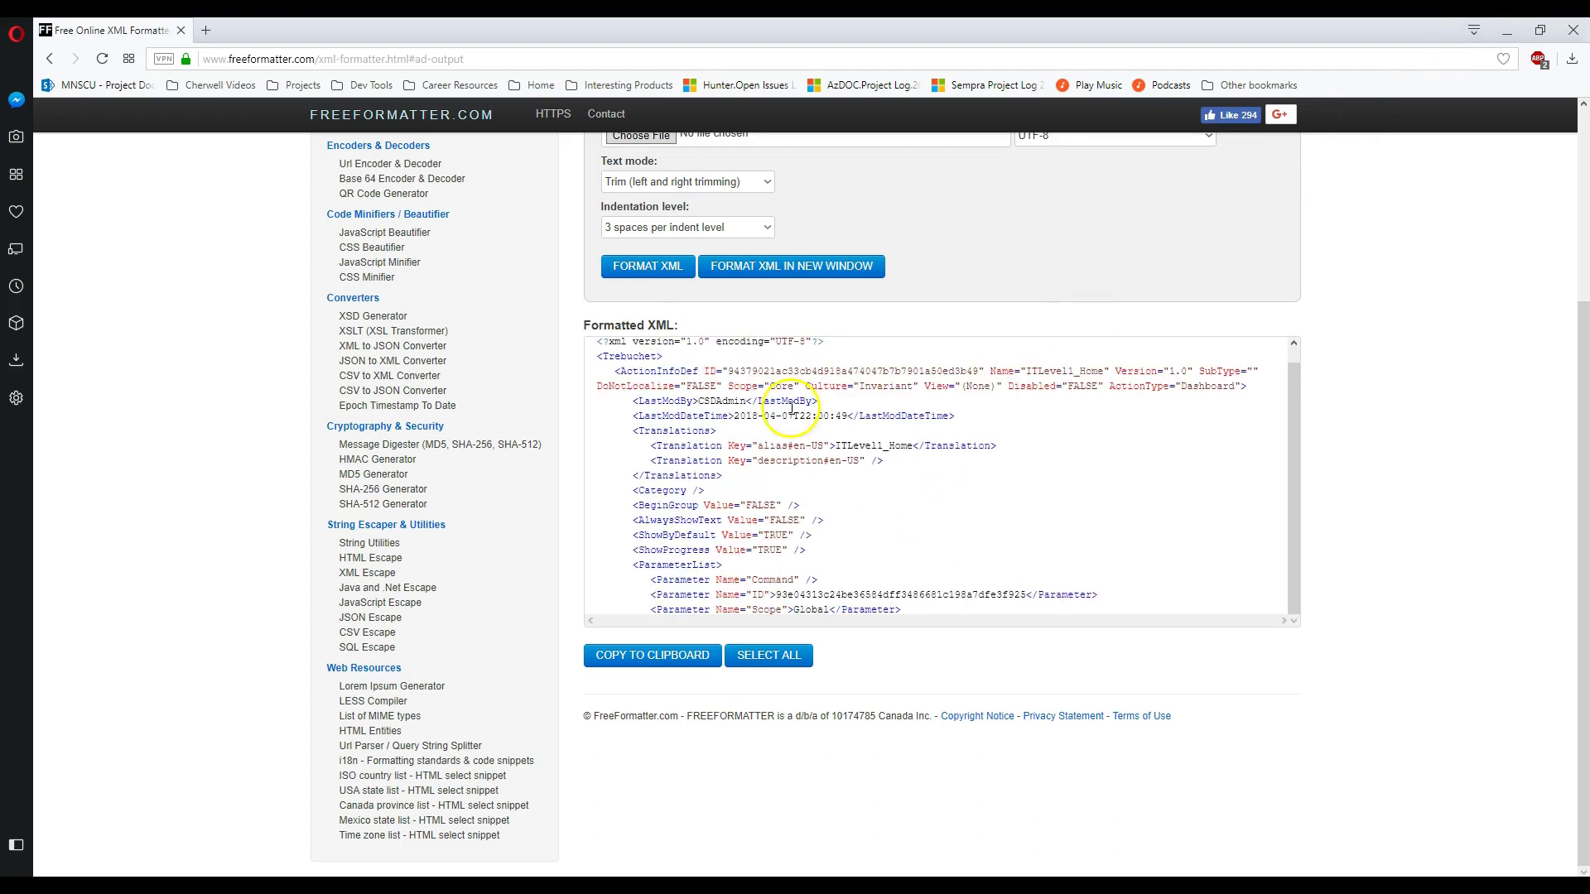
double_click(650, 375)
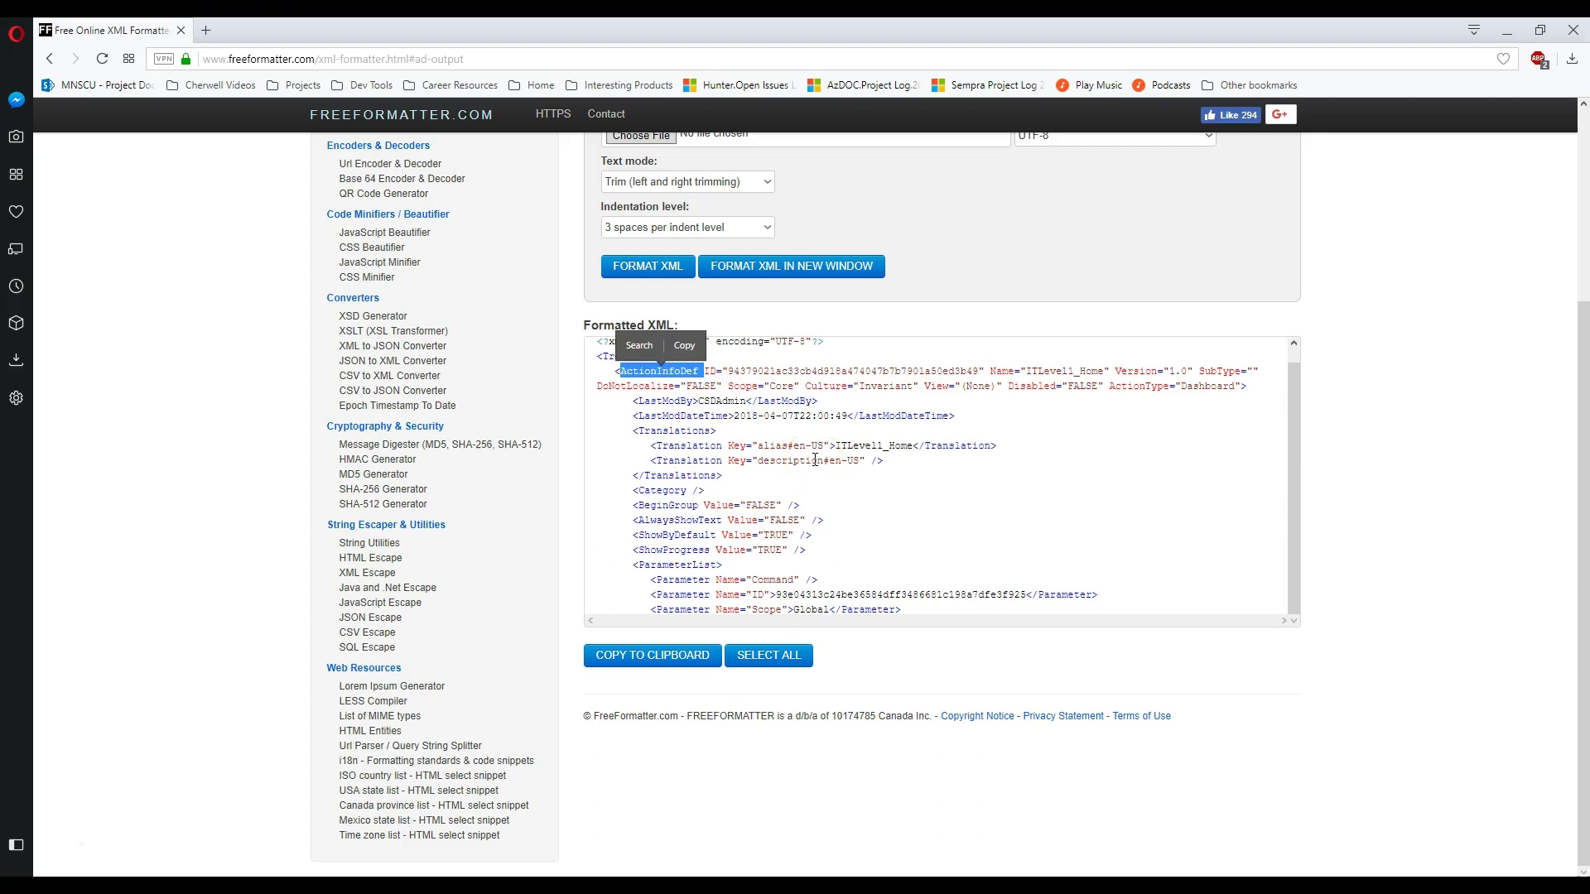
scroll(815, 461, "down", 2)
scroll(815, 460, "up", 2)
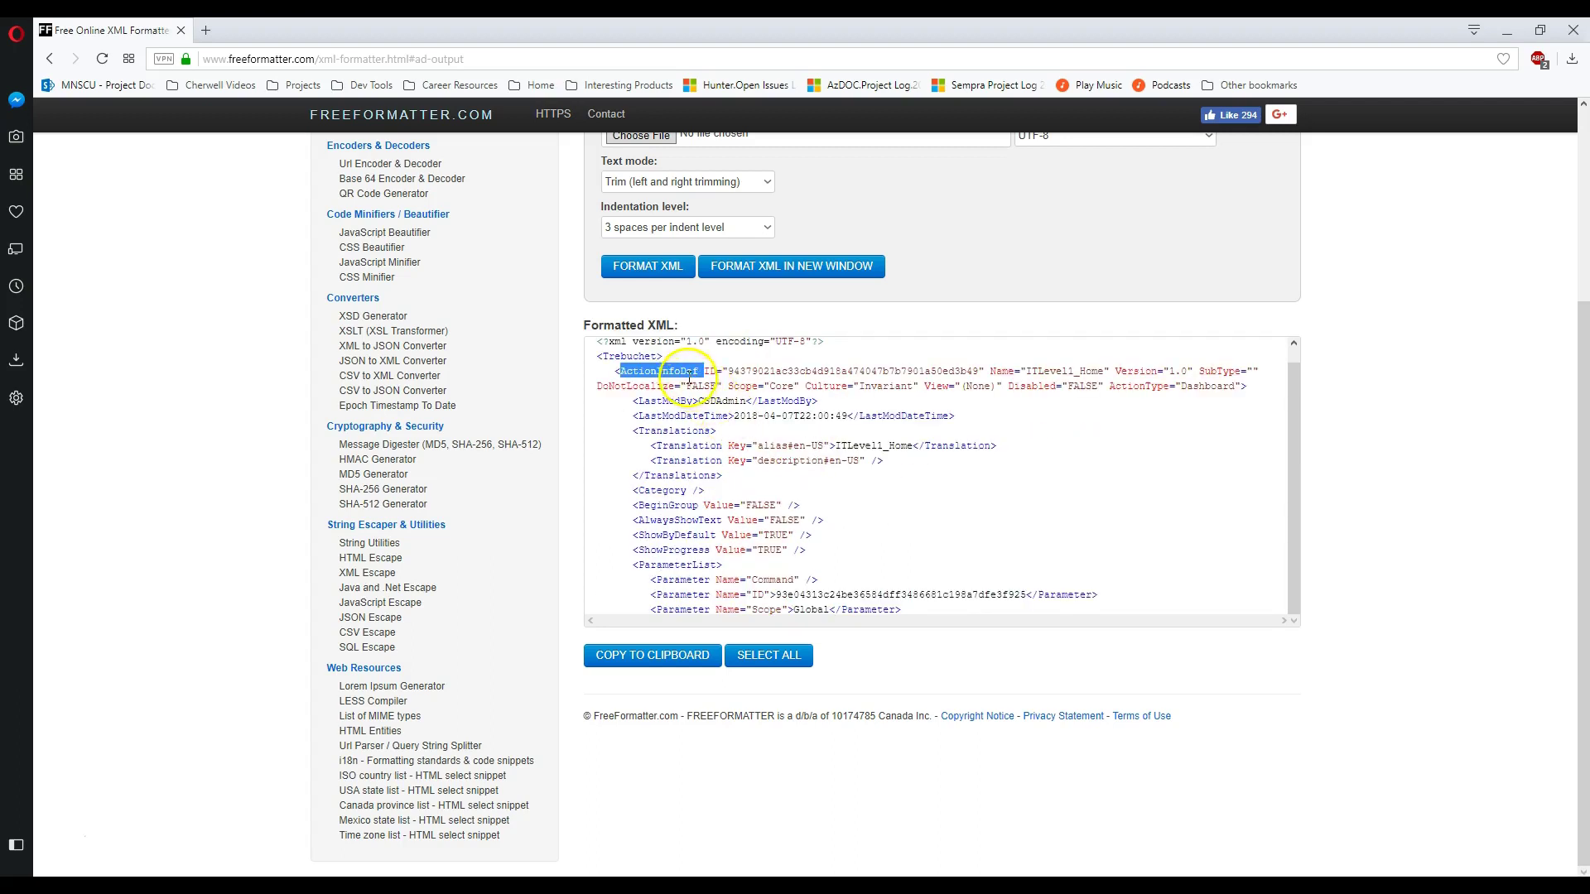
left_click(712, 366)
left_click_drag(701, 373, 1029, 596)
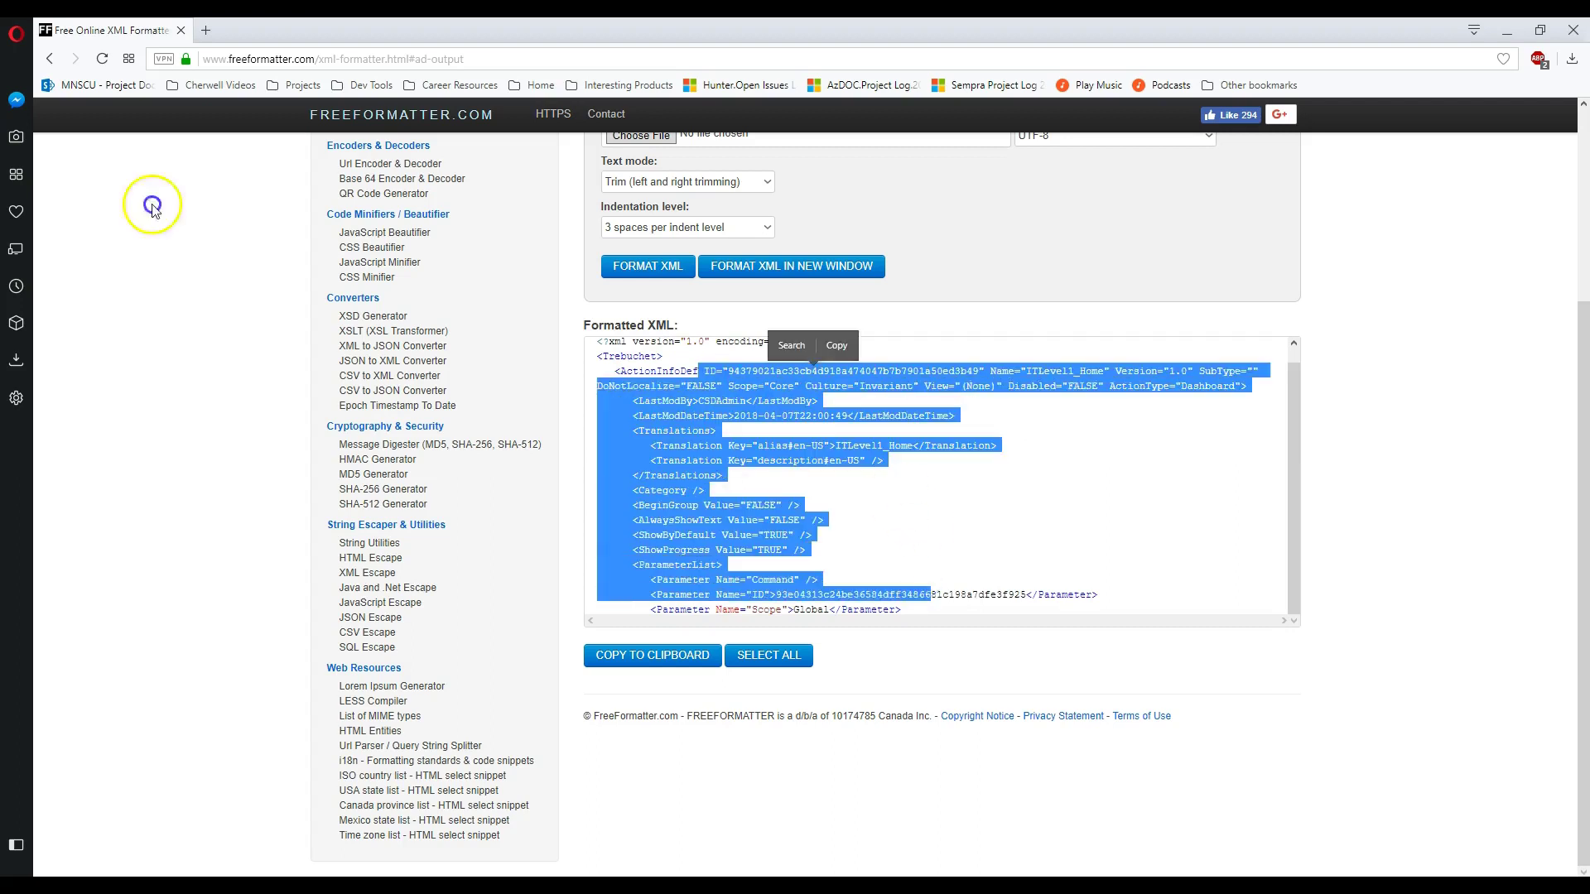
left_click(917, 516)
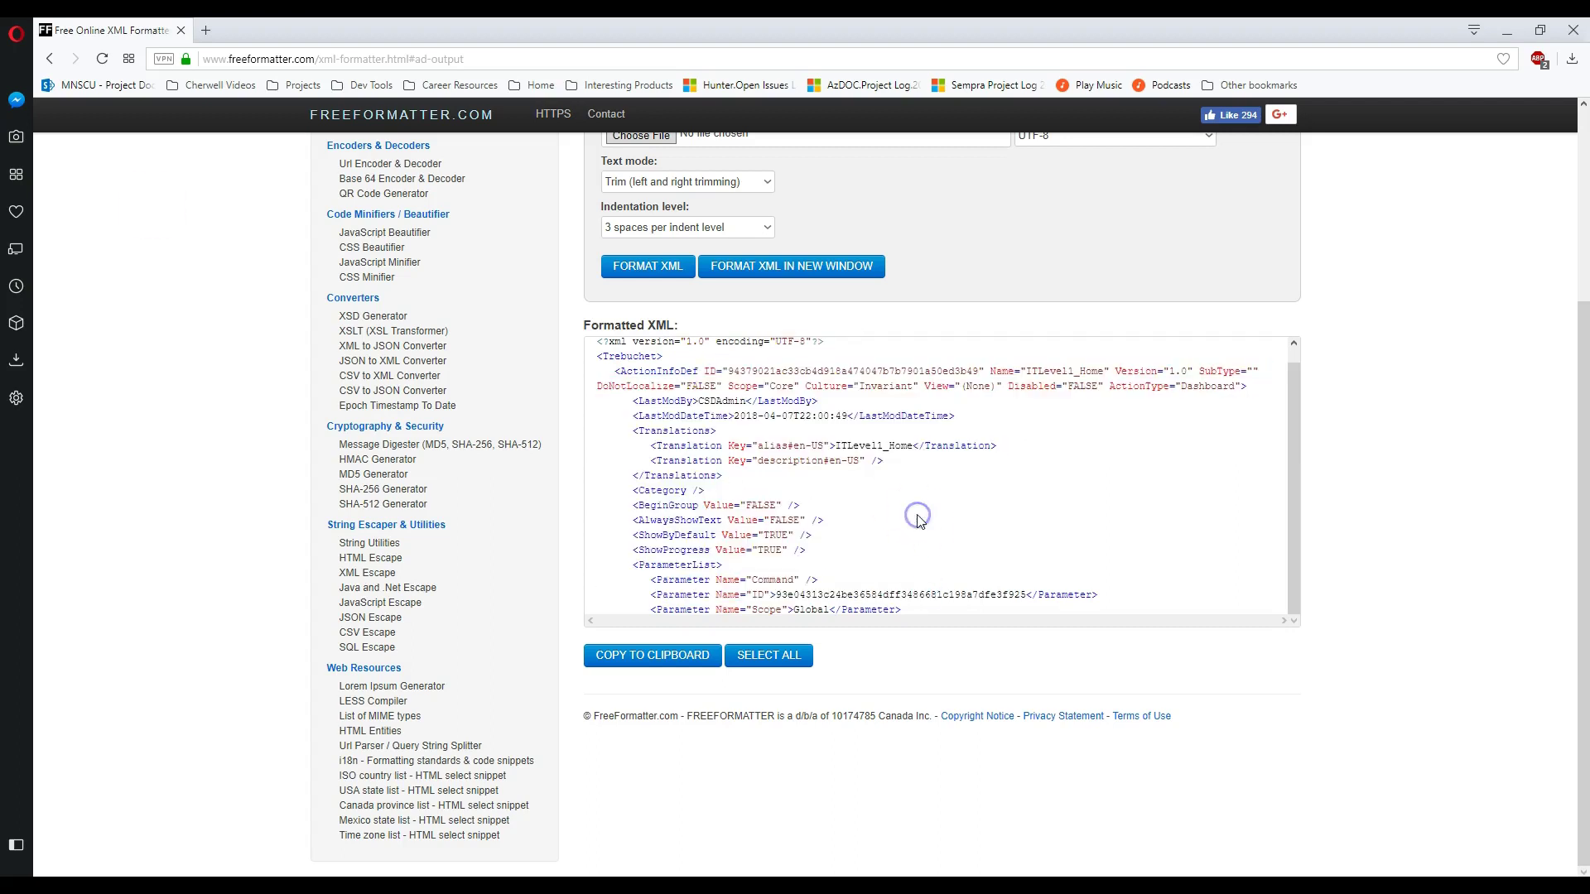
triple_click(776, 371)
double_click(677, 373)
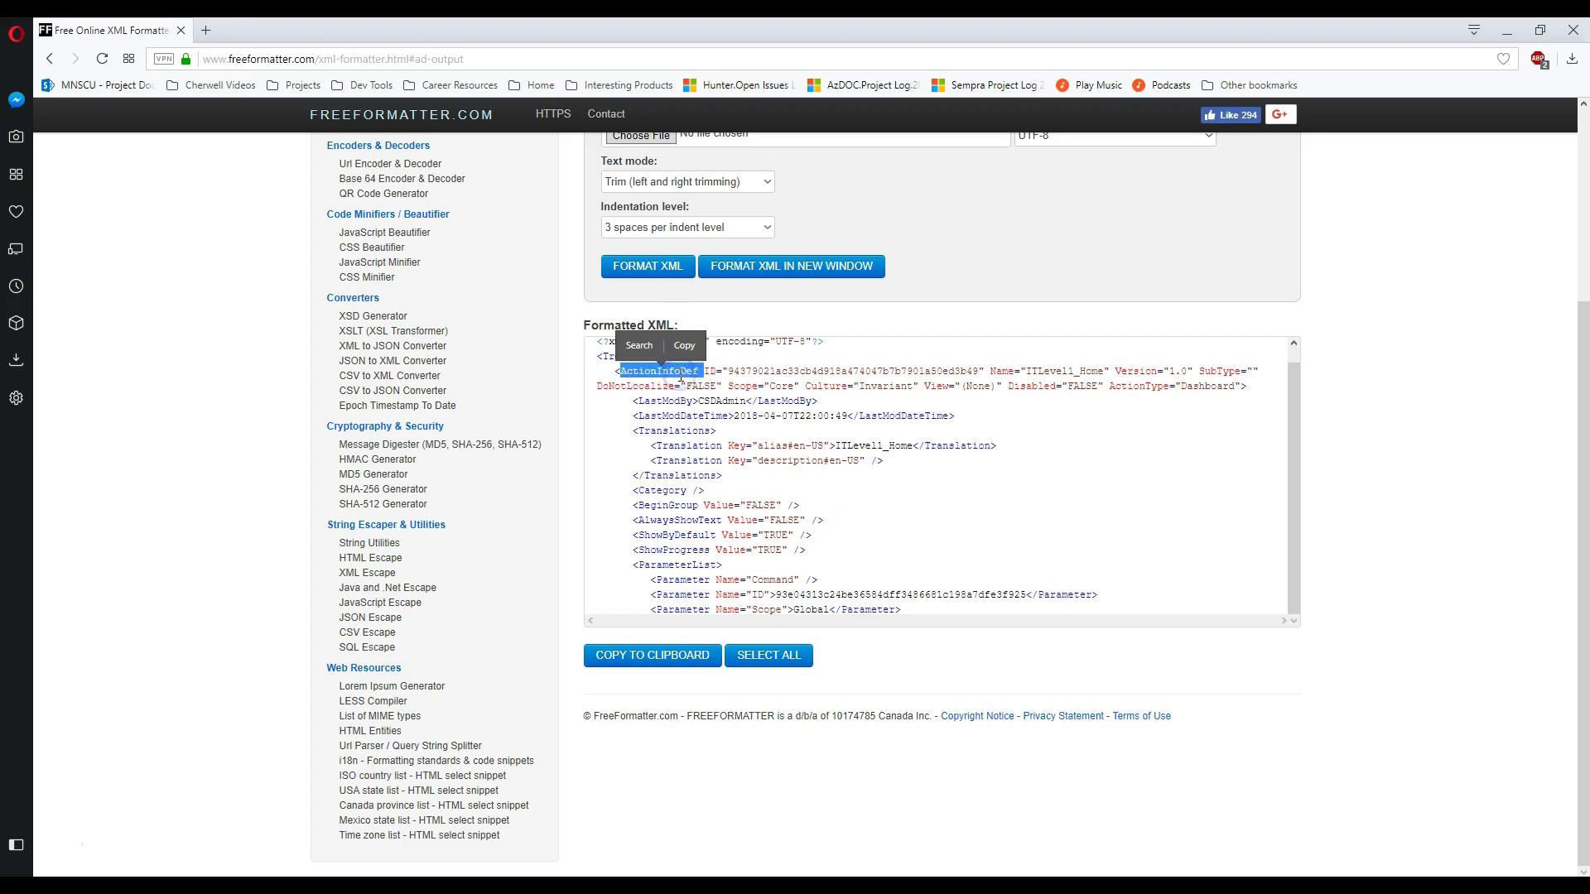
- Examine the ParameterList element and its Command, ID, Scope, ScopeOwner, Owner and Folder parameters in the formatted XML
scroll(681, 377, "down", 2)
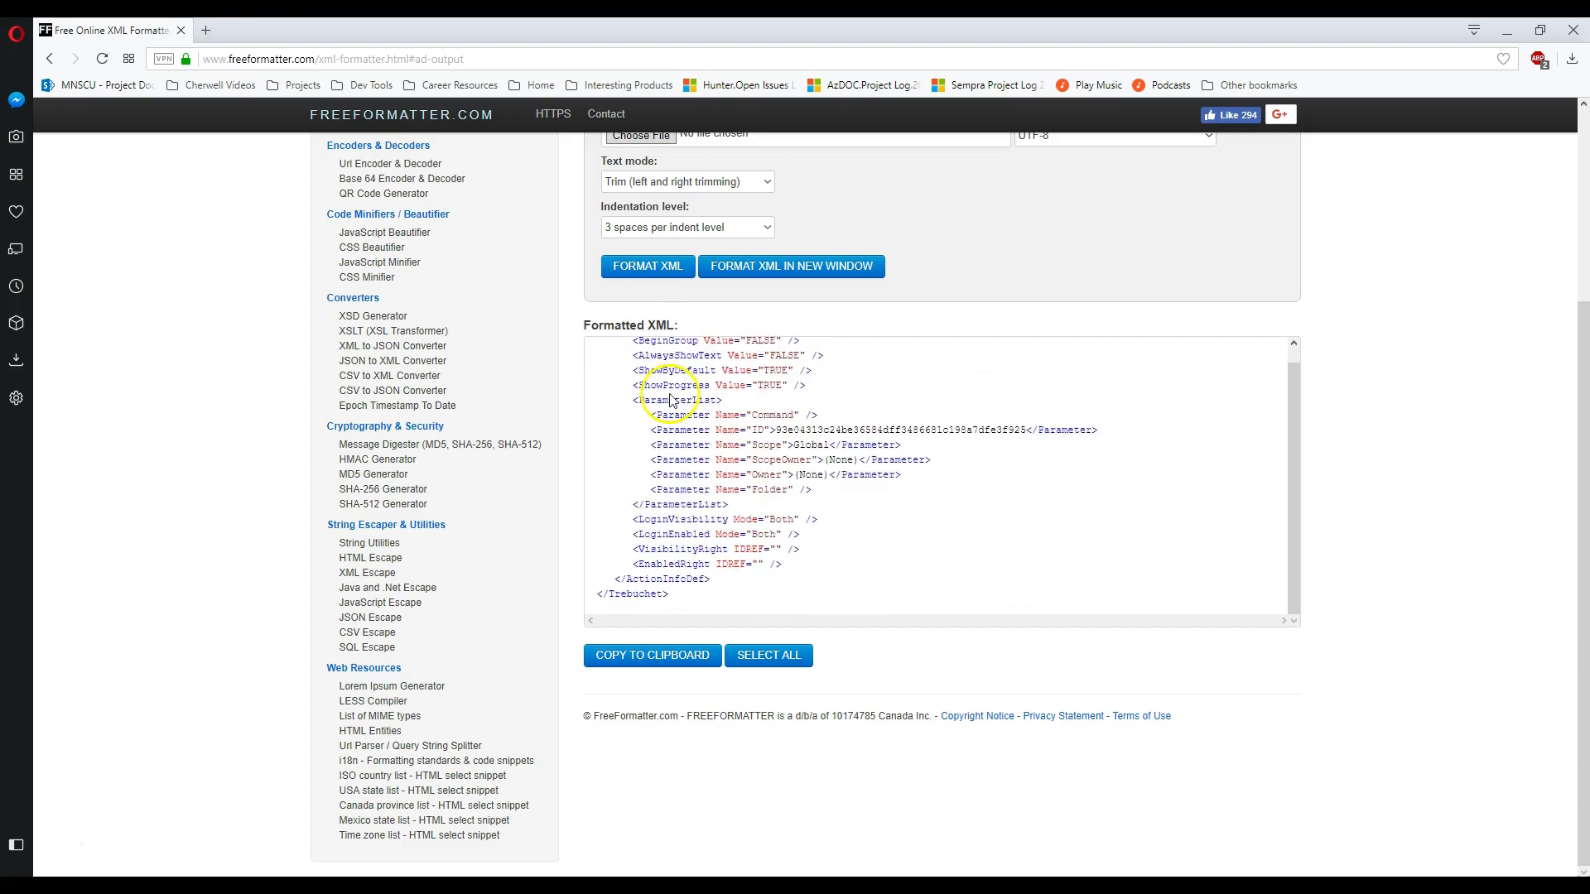
double_click(667, 400)
double_click(683, 414)
left_click_drag(817, 414, 1133, 443)
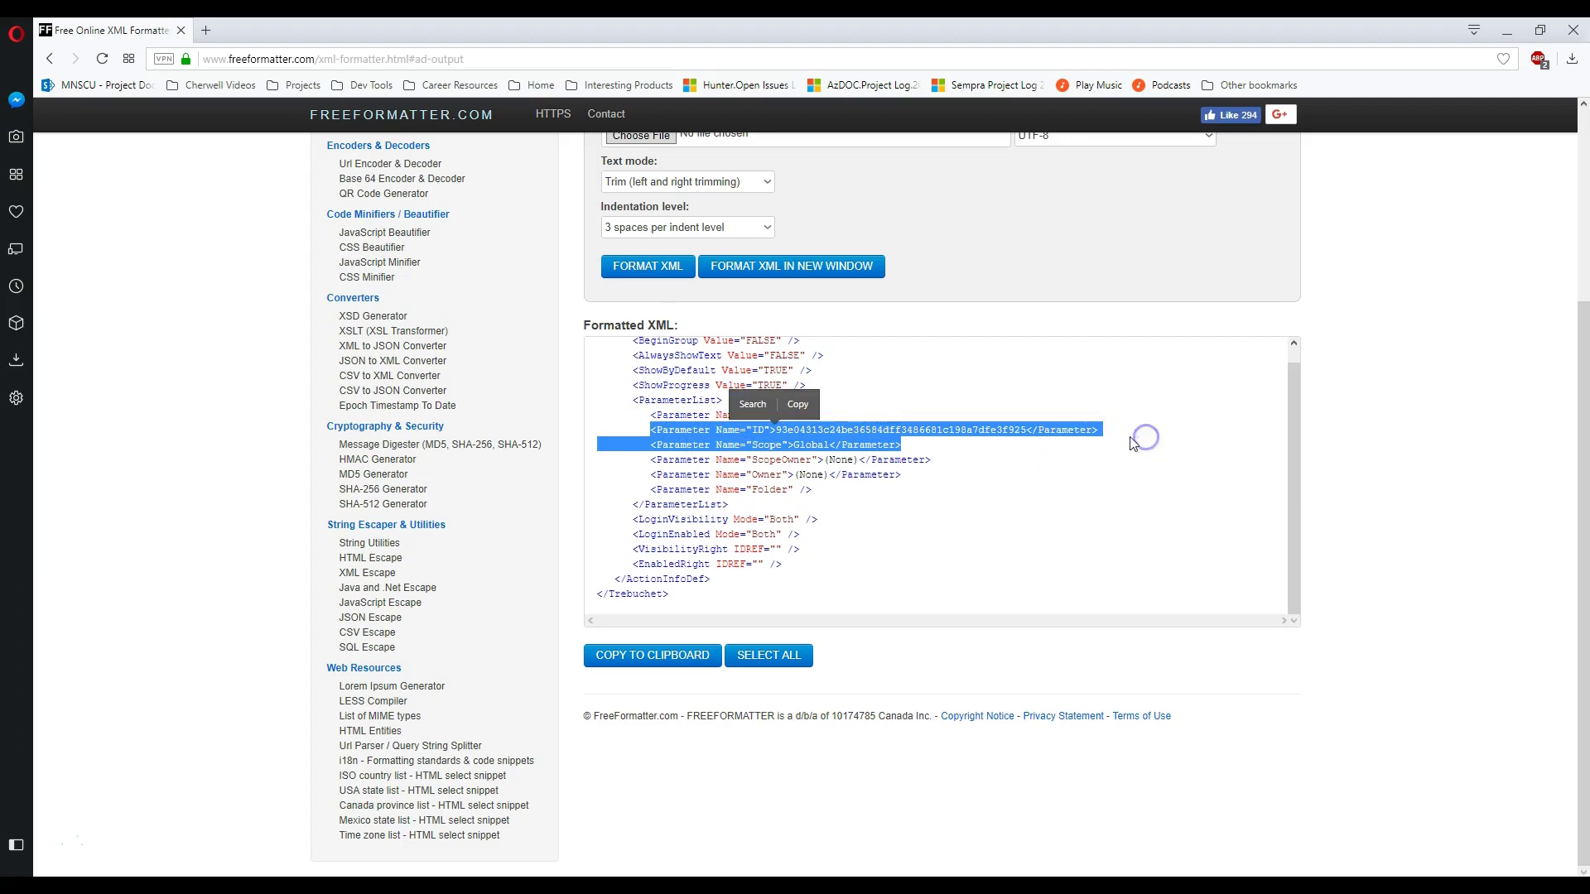
left_click(1125, 440)
left_click_drag(721, 459, 909, 457)
left_click_drag(711, 472, 967, 486)
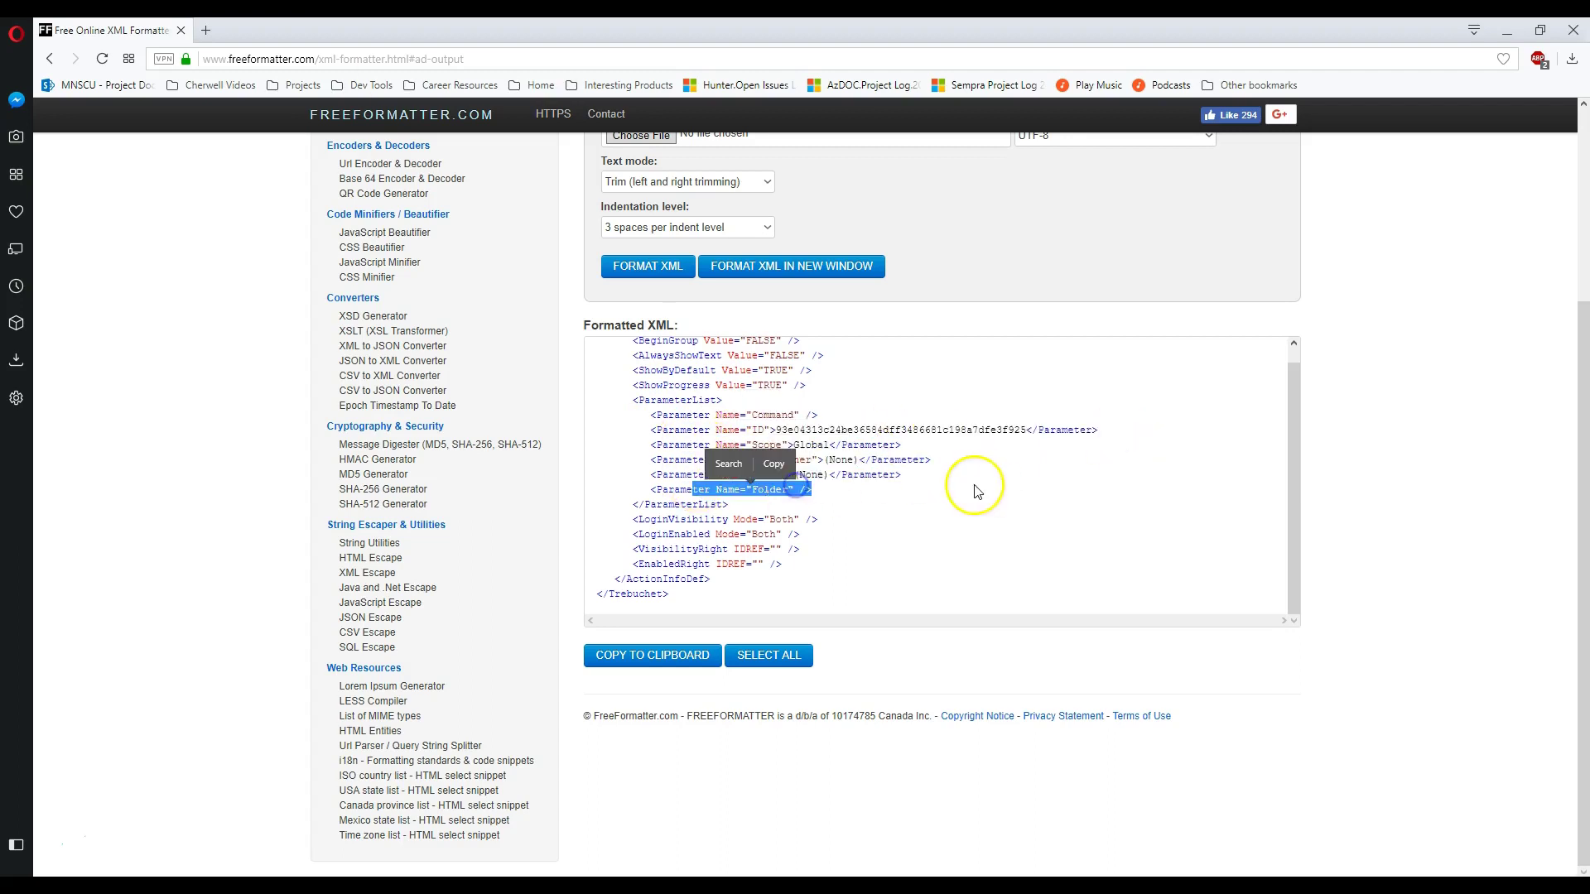
- Examine the values held by the ID, Scope, ScopeOwner and Owner parameters in the formatted XML
left_click(660, 443)
double_click(837, 428)
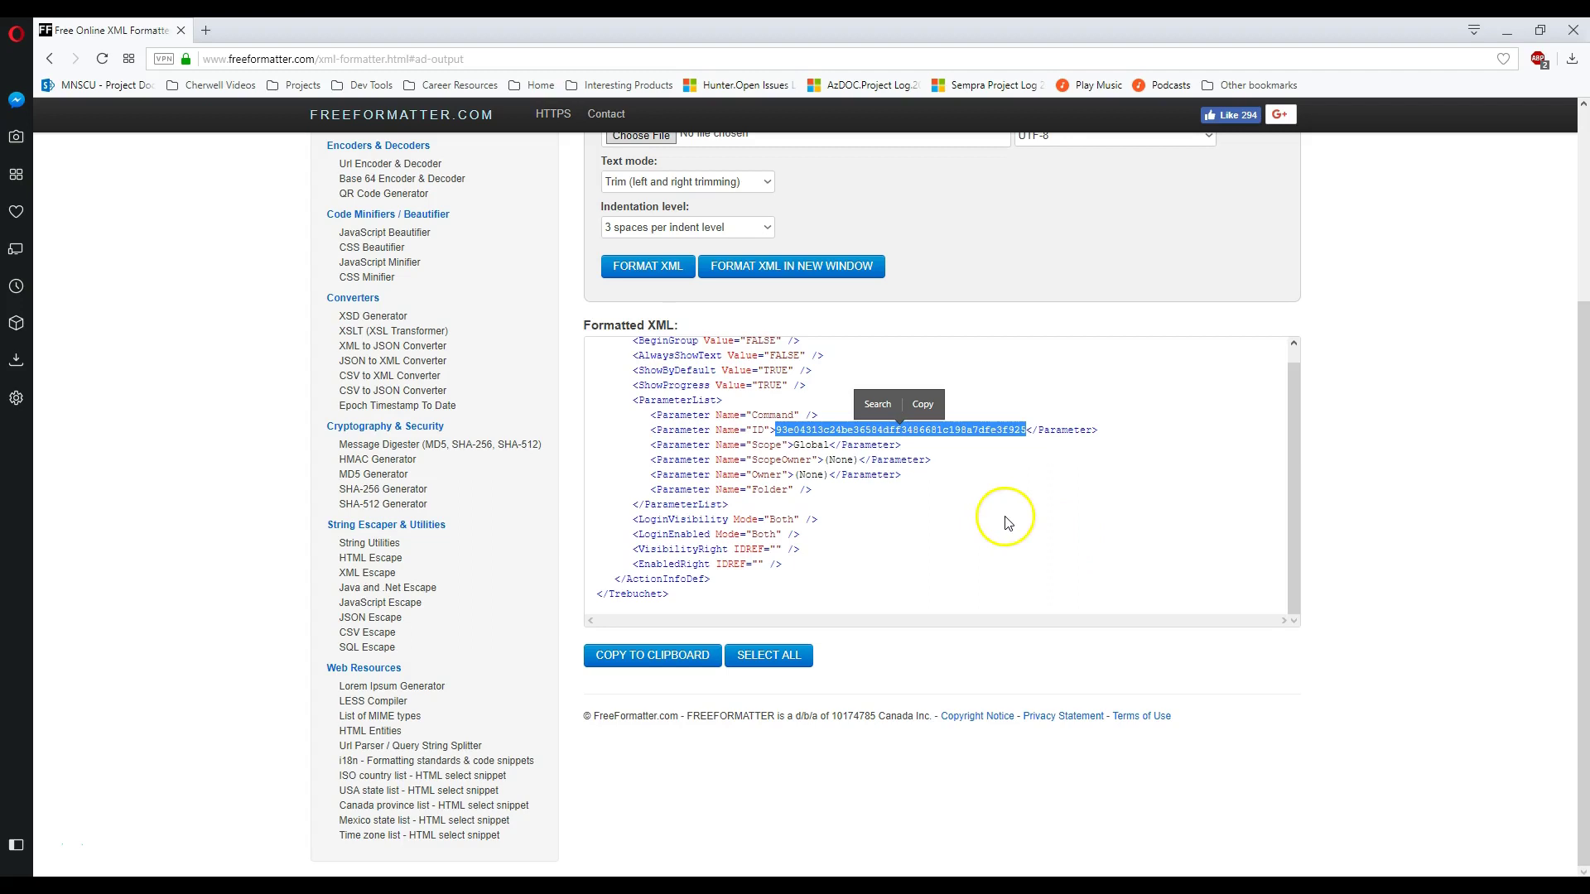
double_click(802, 446)
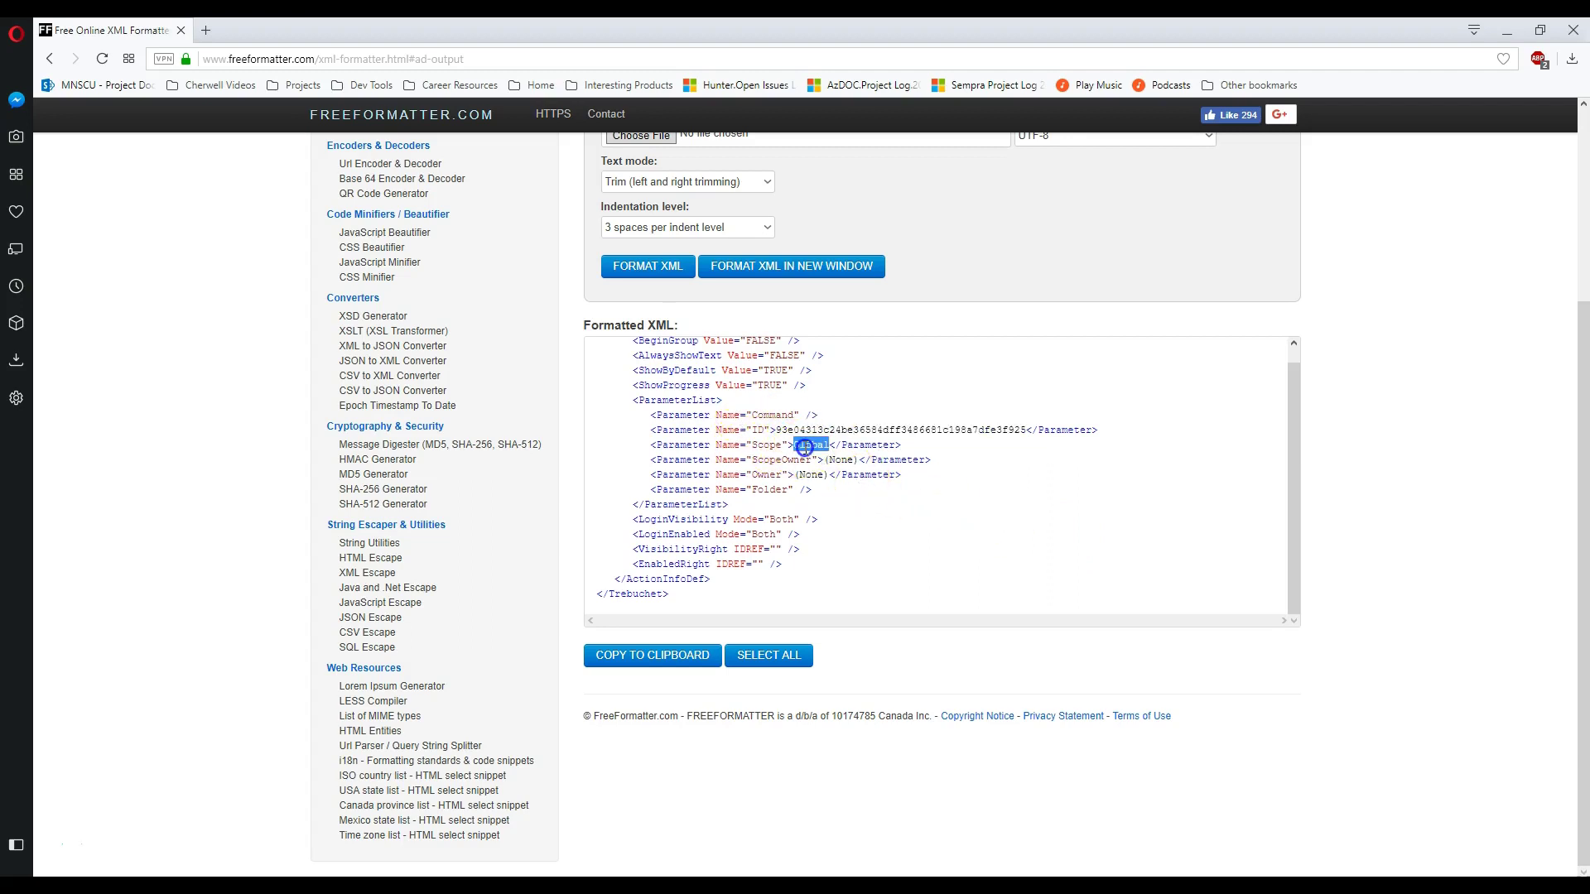
double_click(841, 459)
left_click(796, 475)
left_click(887, 521)
- In Cherwell Service Management Administrator, open the One-Step Action Manager and set its association to DashCAM by DefEdit Software LLC
left_click(1514, 30)
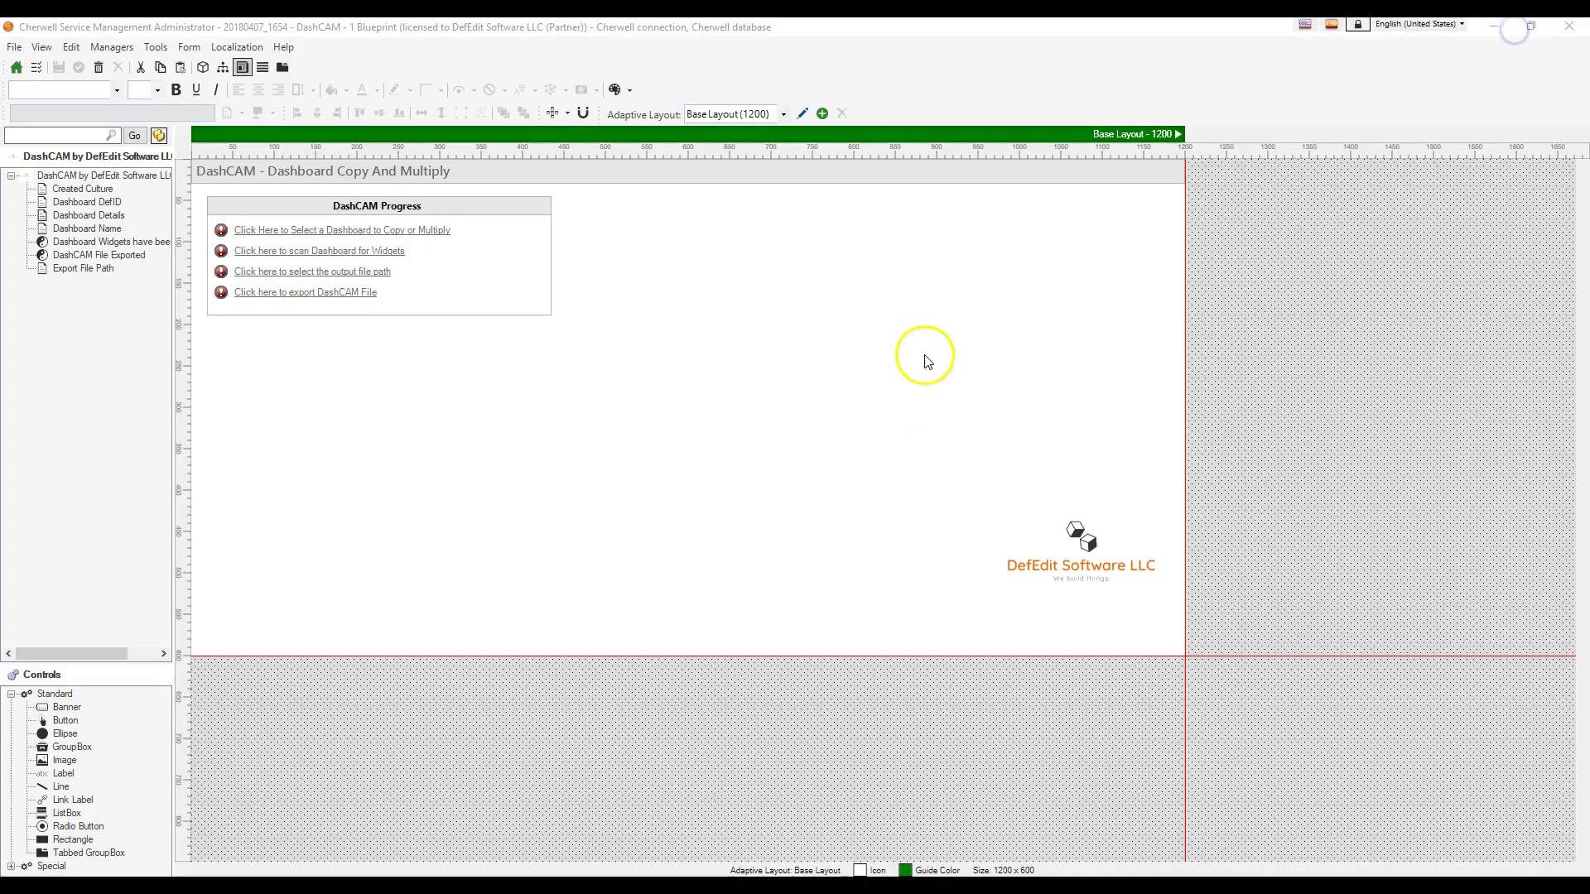
left_click(111, 47)
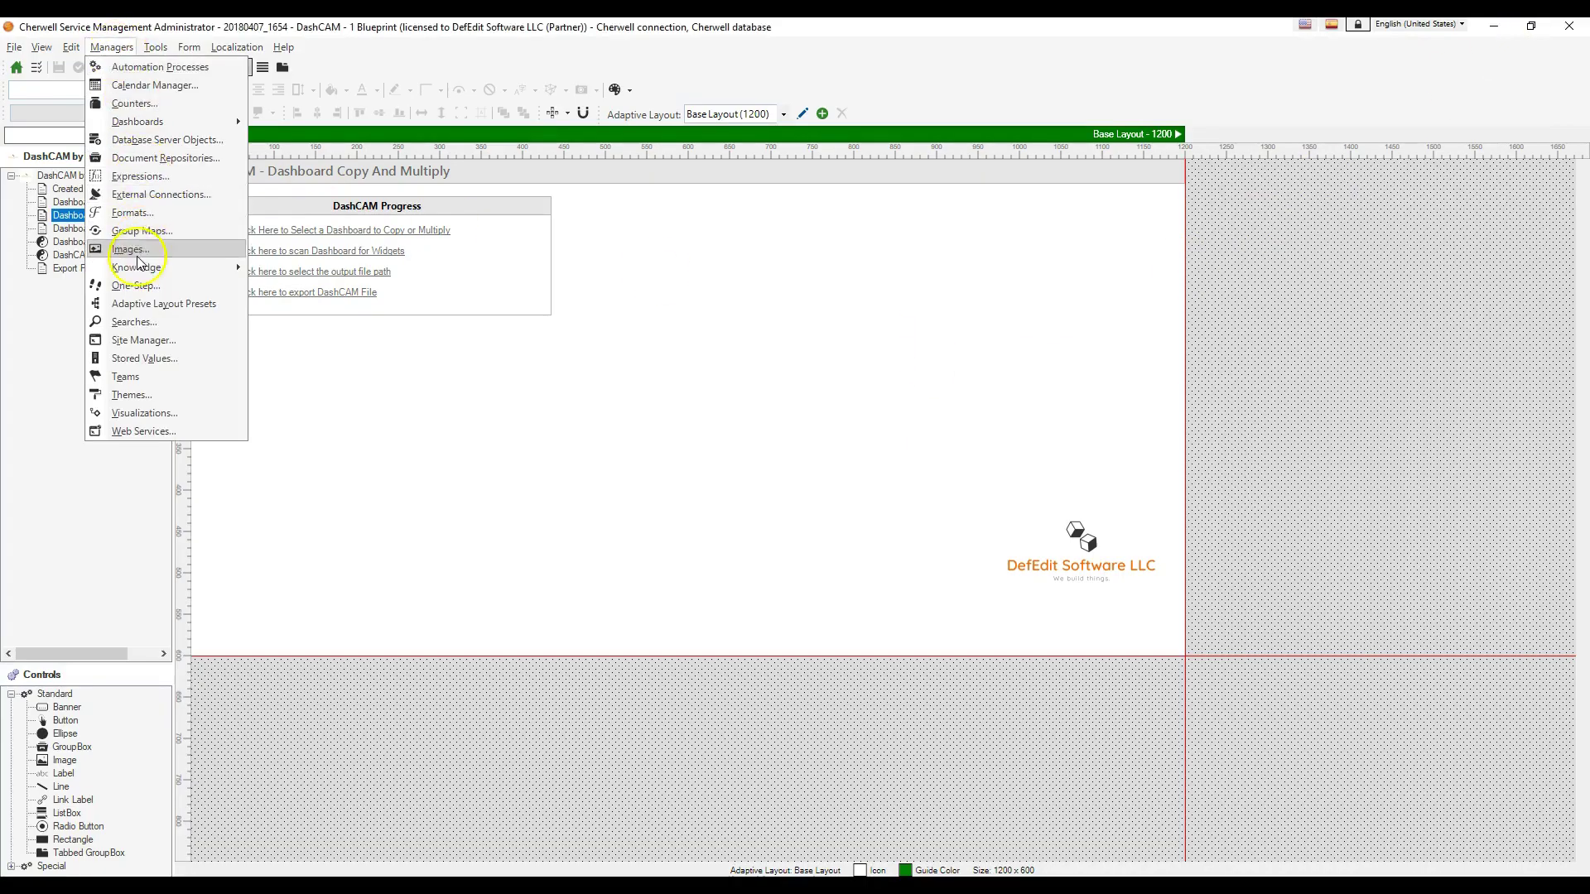
left_click(136, 286)
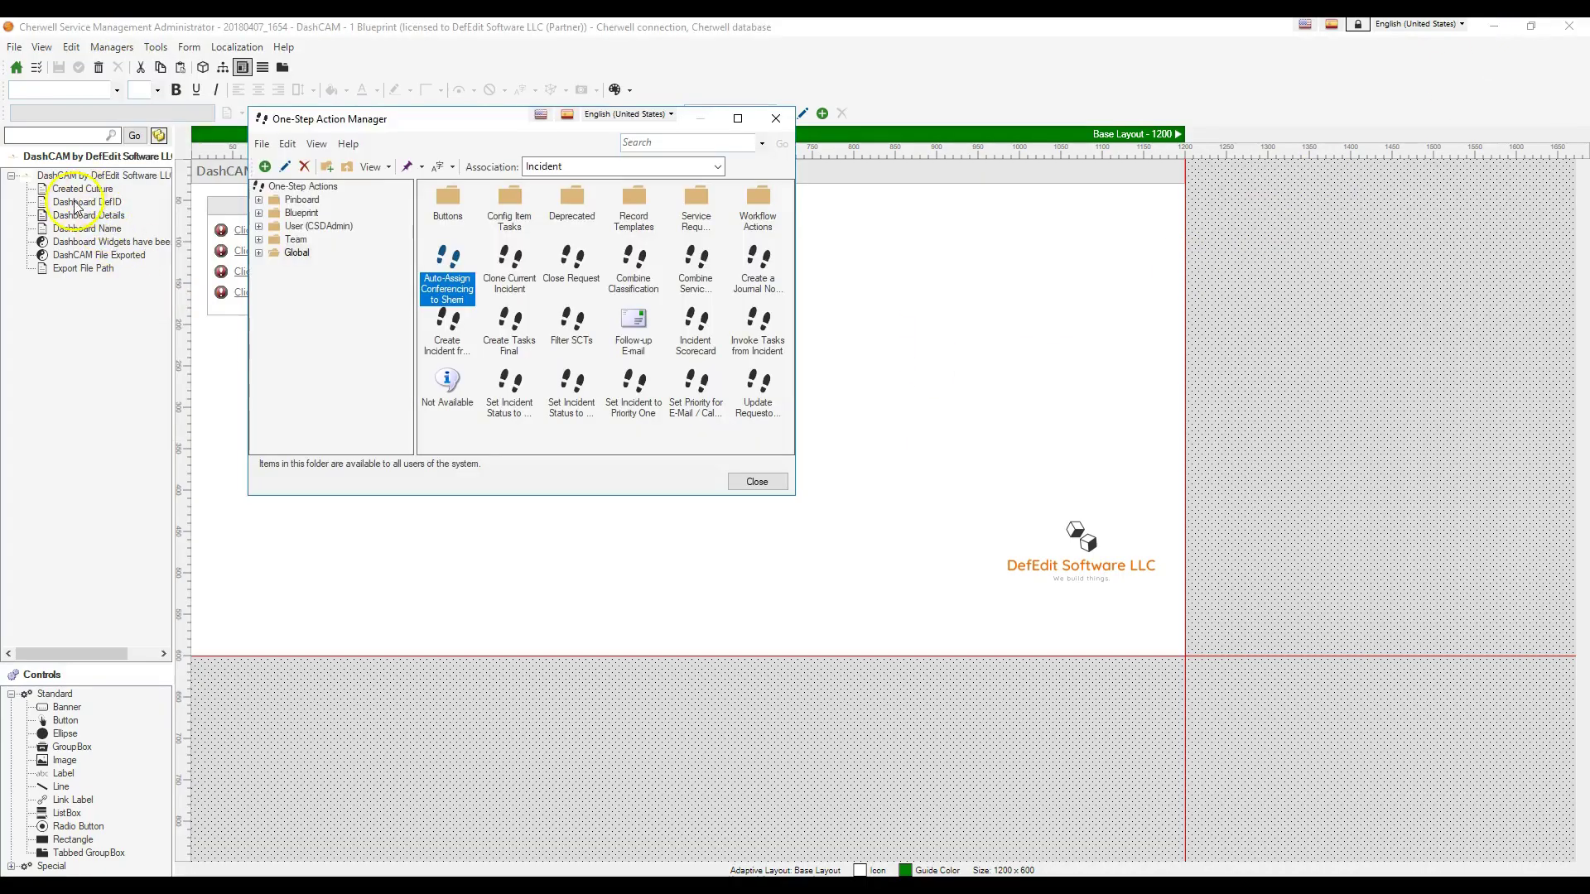
left_click(546, 167)
scroll(571, 289, "up", 4)
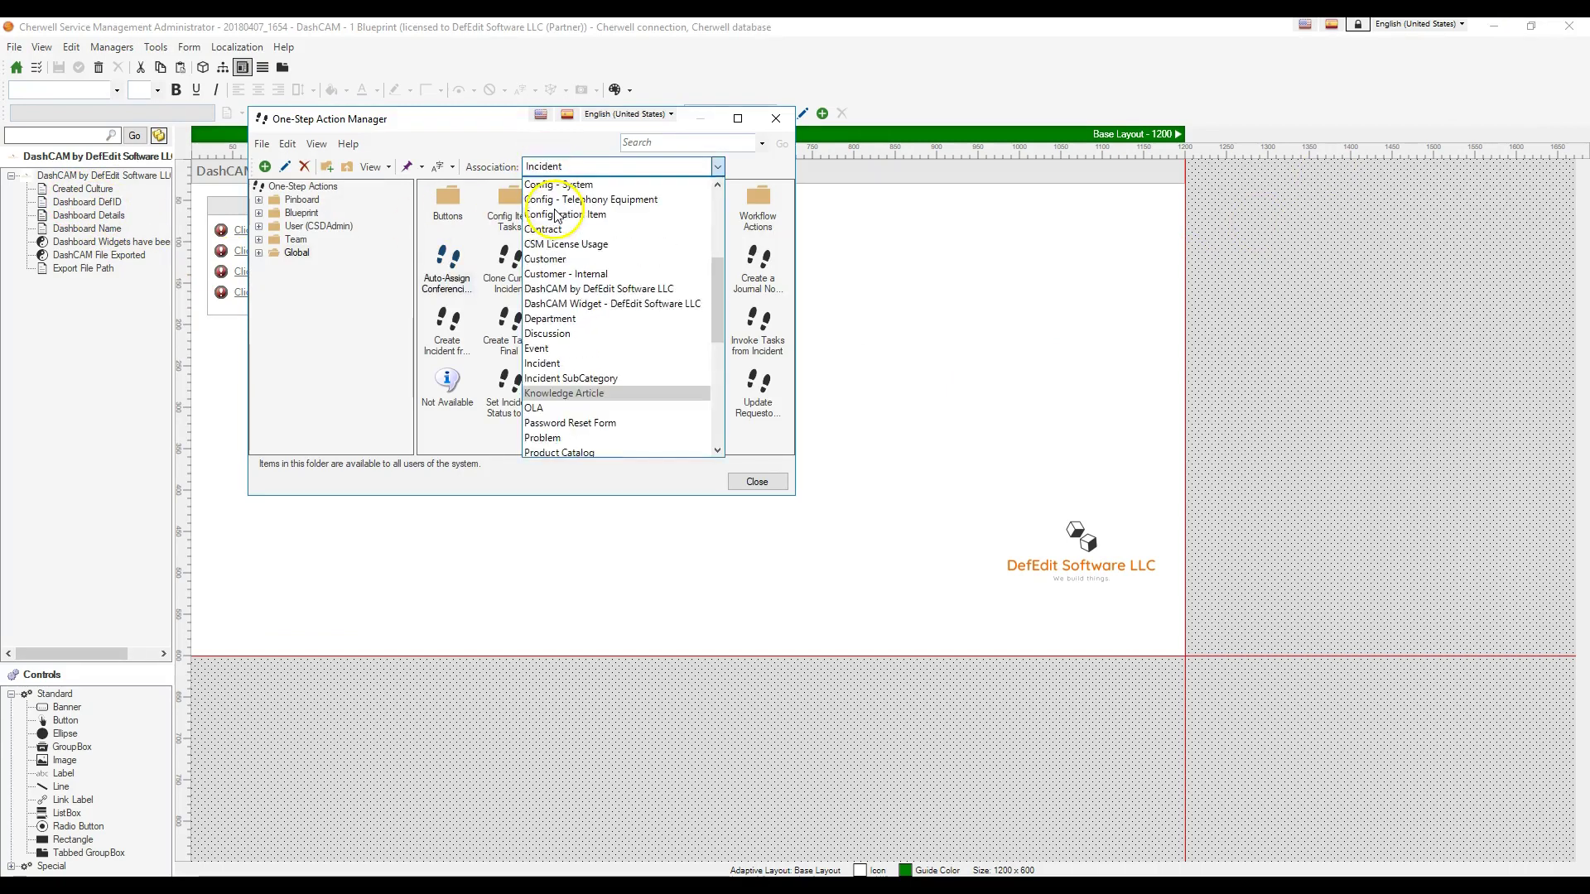
left_click(579, 289)
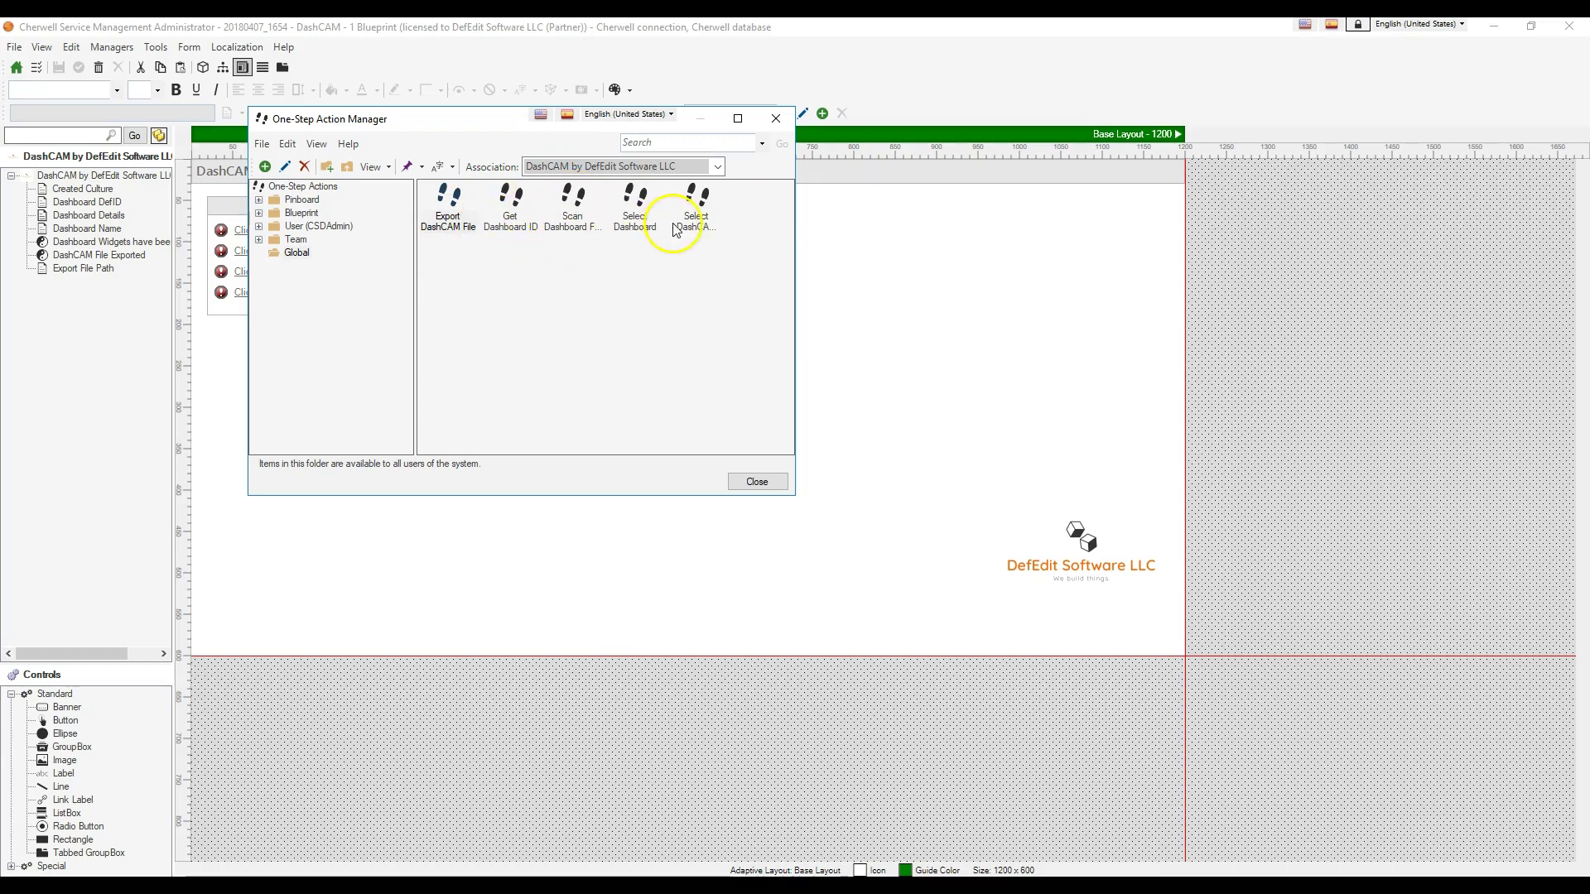
- Open the Get Dashboard ID One-Step for editing and examine the details of its Get ID action
right_click(509, 242)
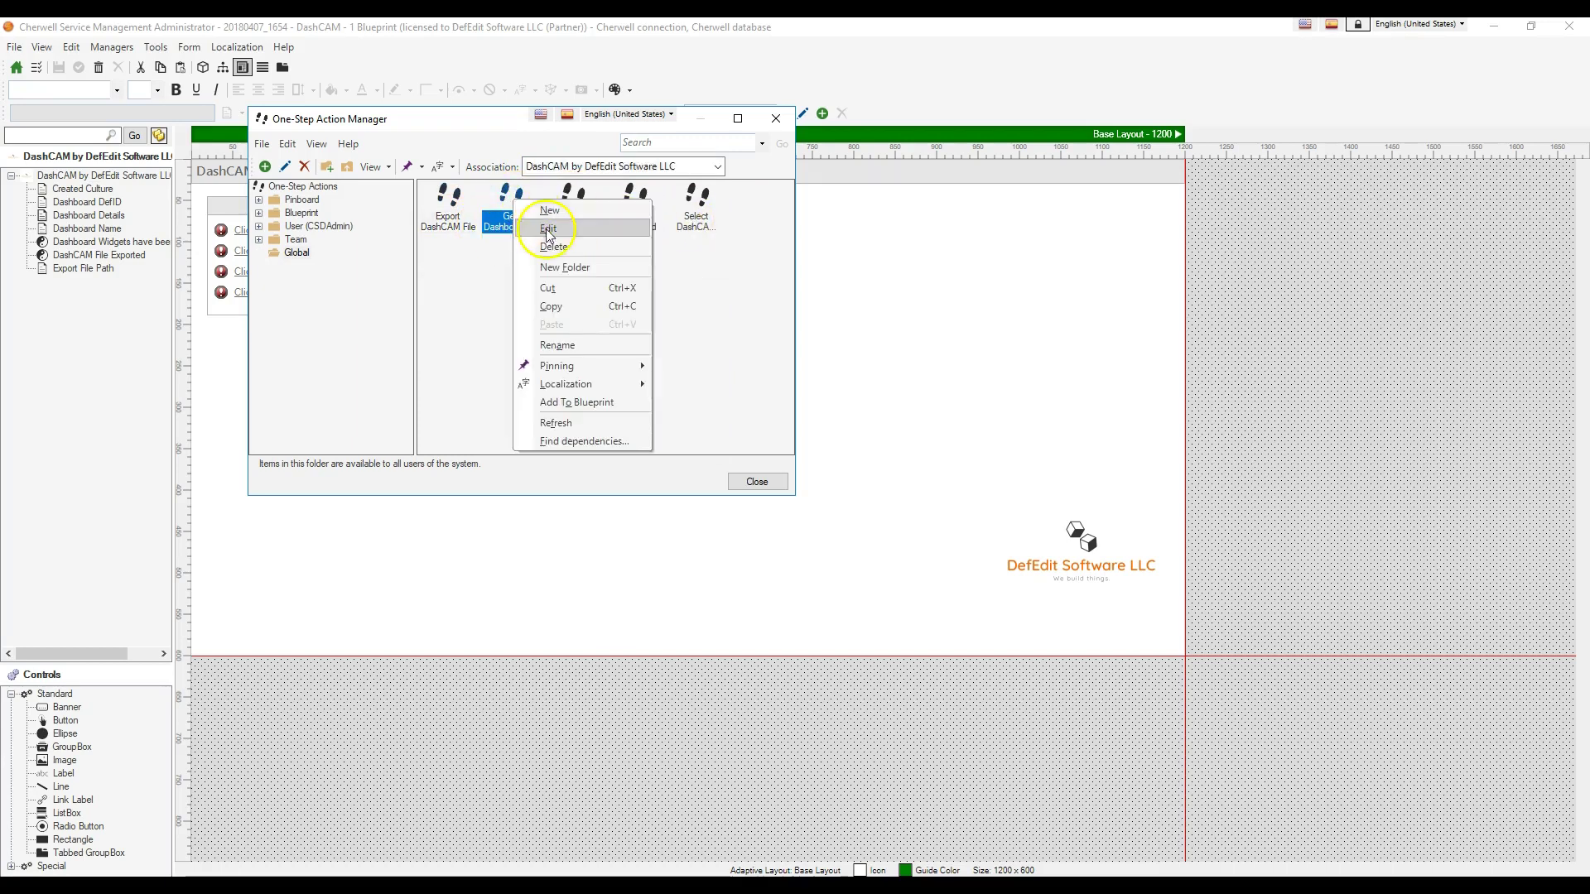
left_click(547, 217)
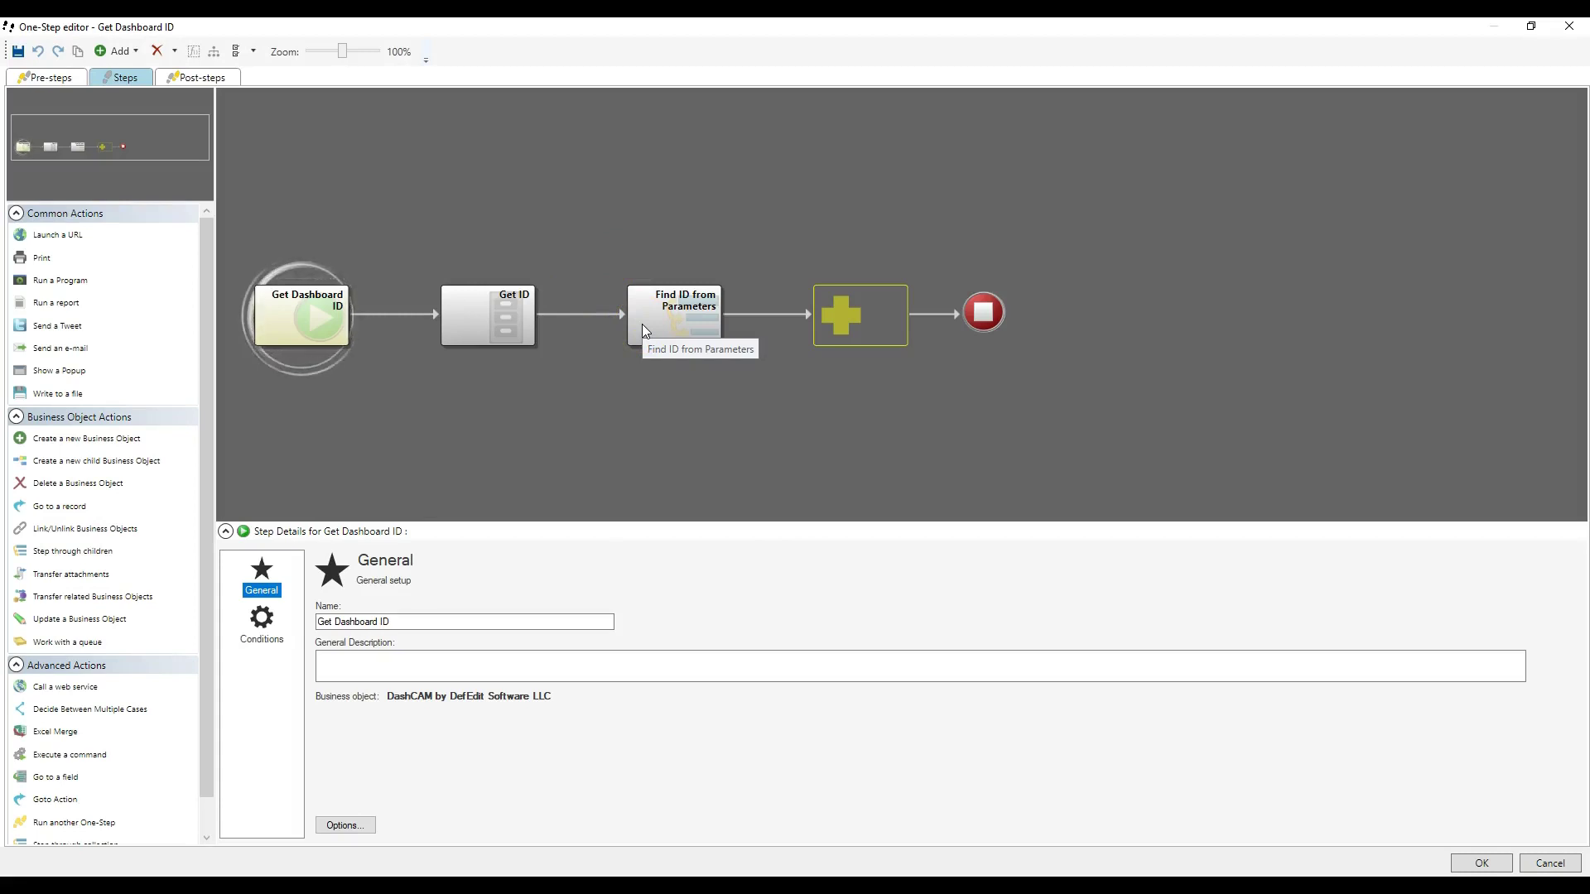
left_click(496, 318)
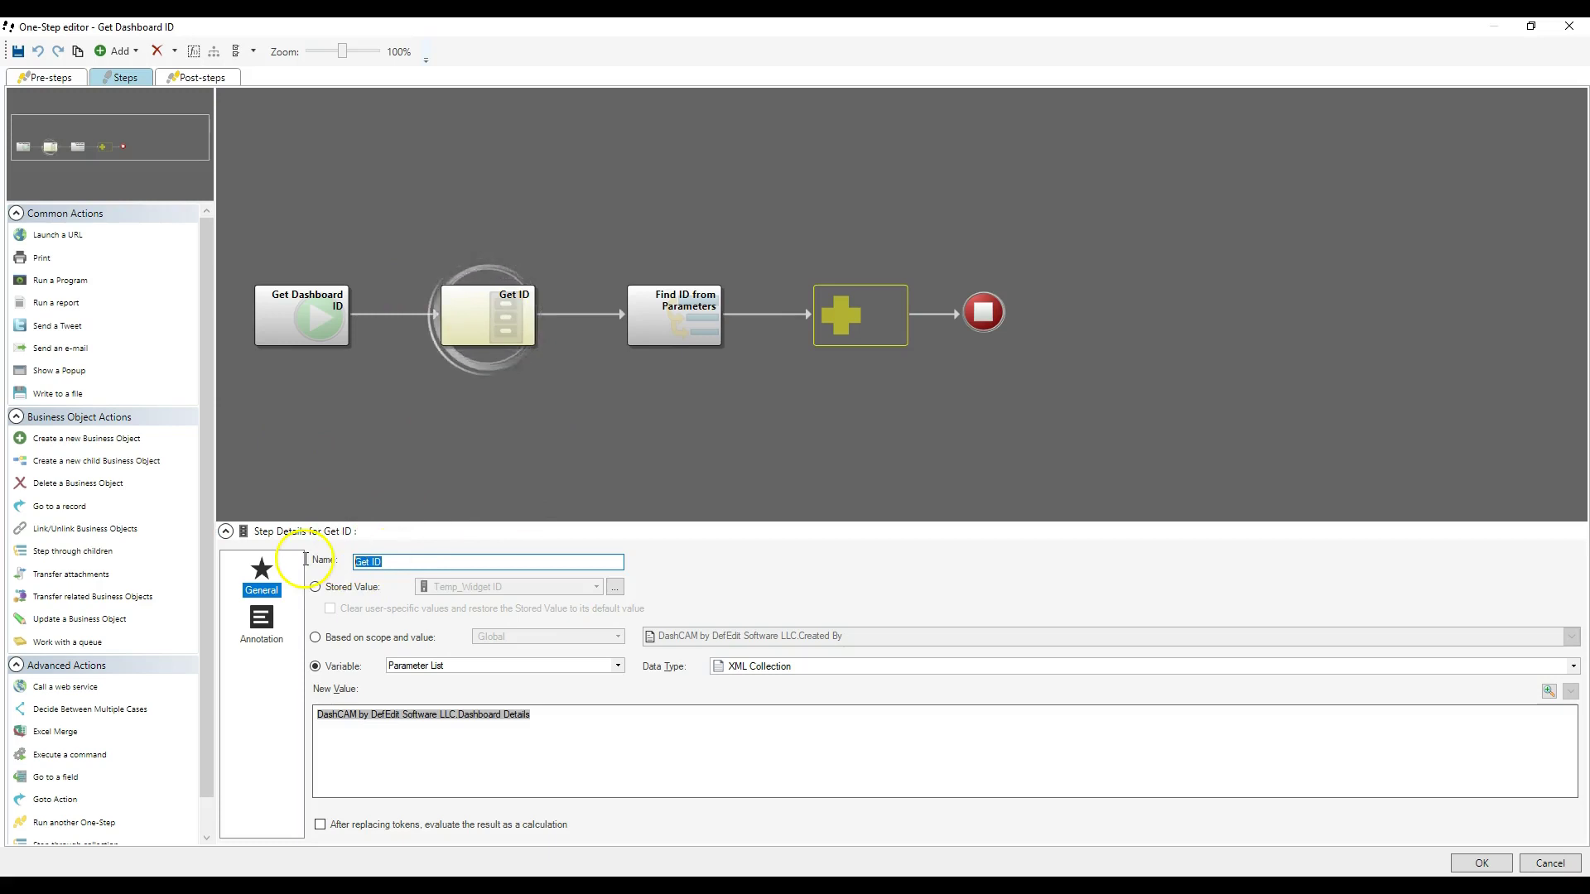
- Check the modifiers on the Get ID action's value, then rename the action Get Parameter List
double_click(455, 717)
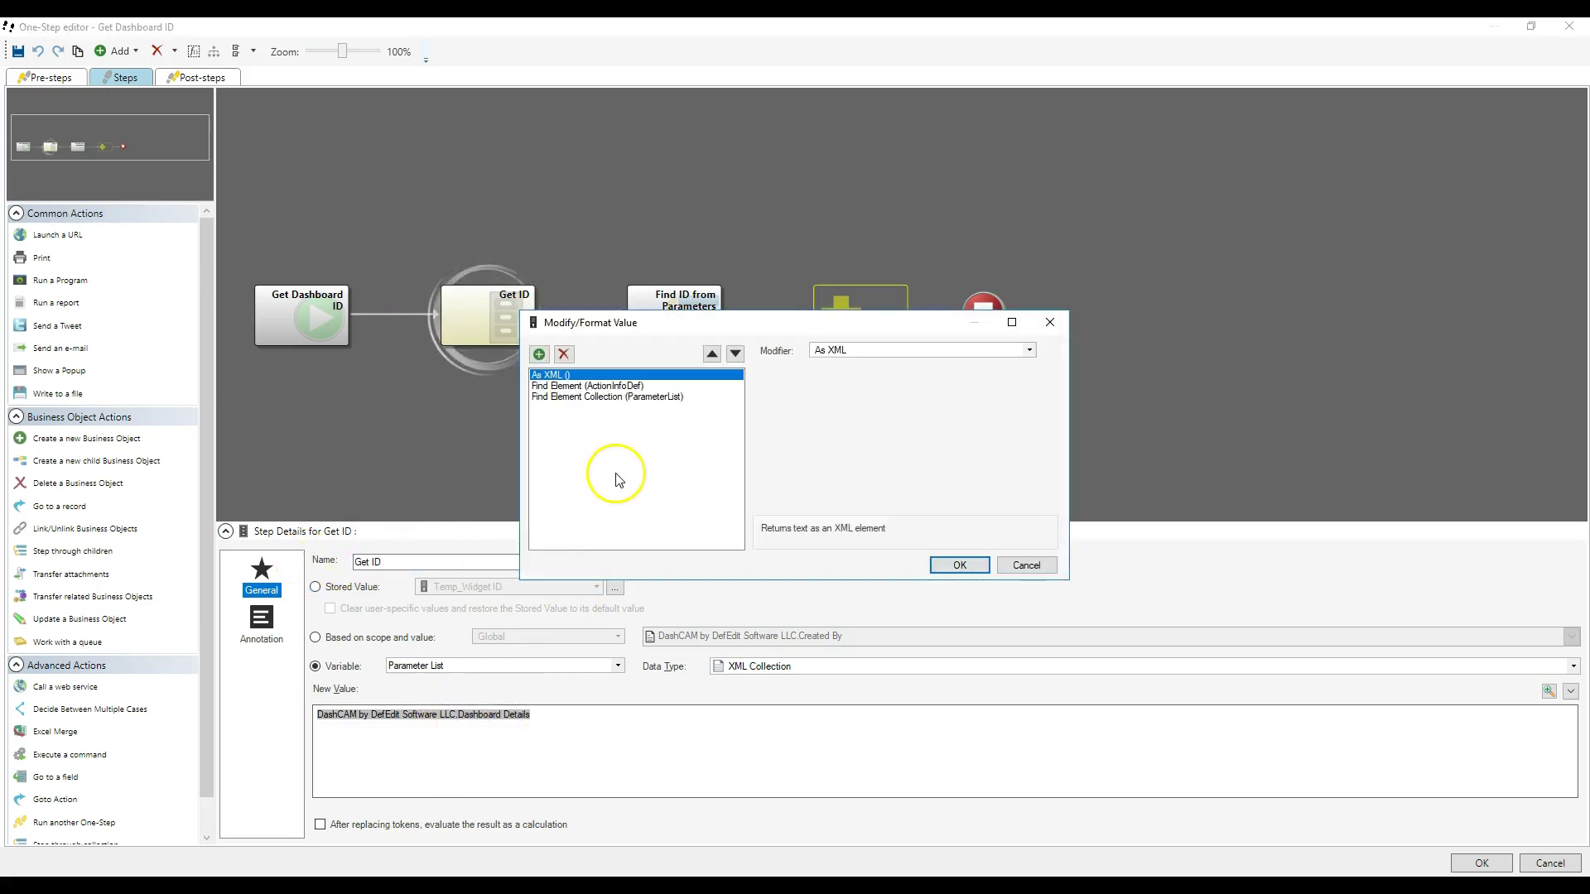
left_click(1007, 571)
double_click(375, 562)
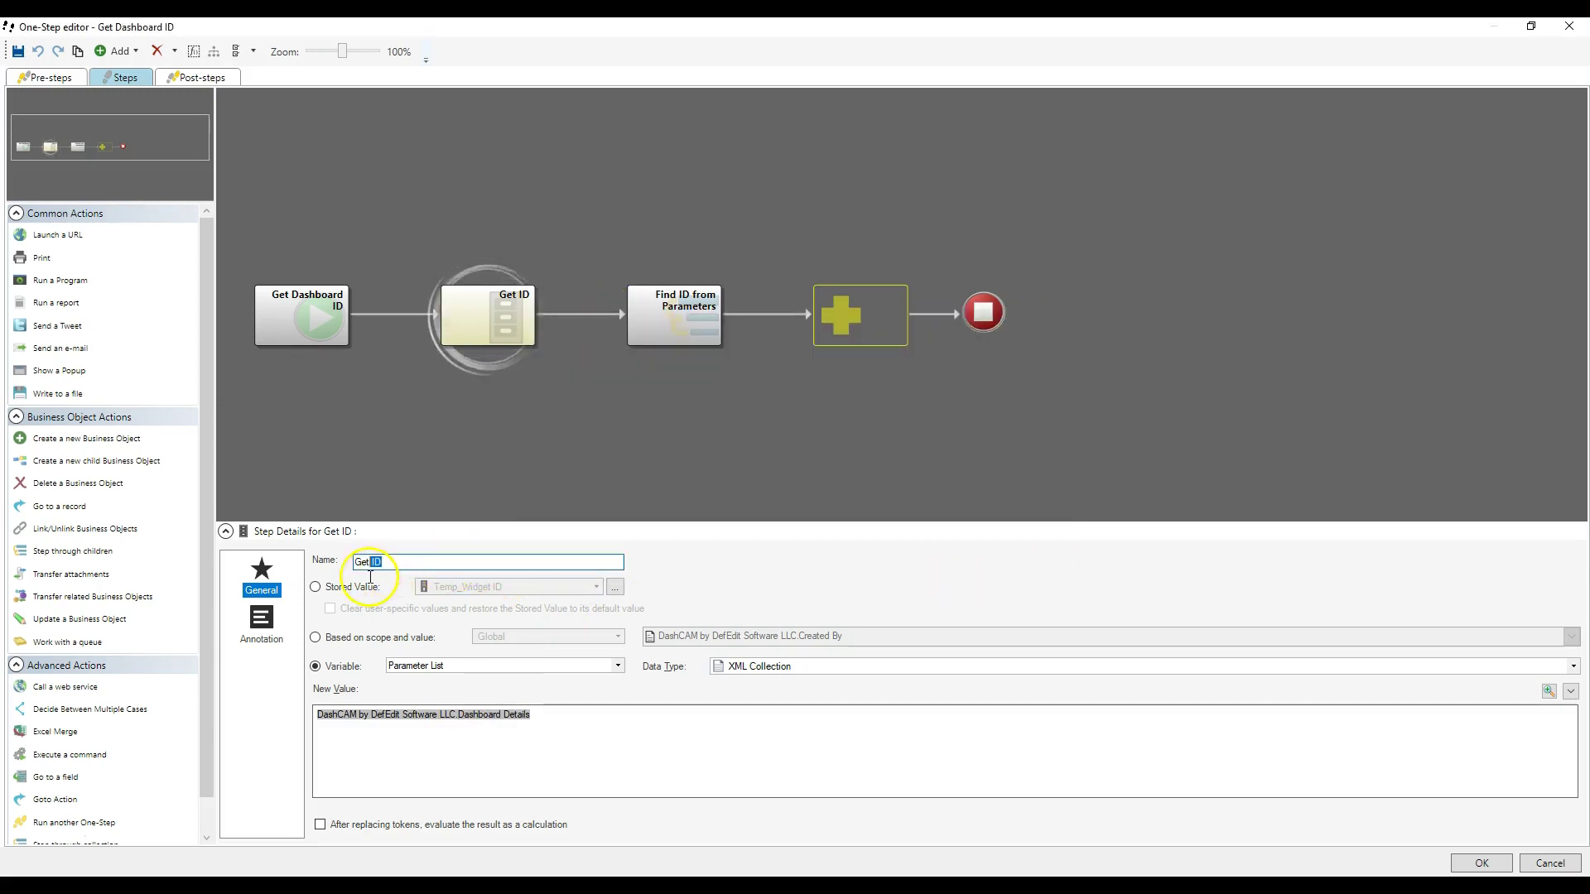
type("Parameter List")
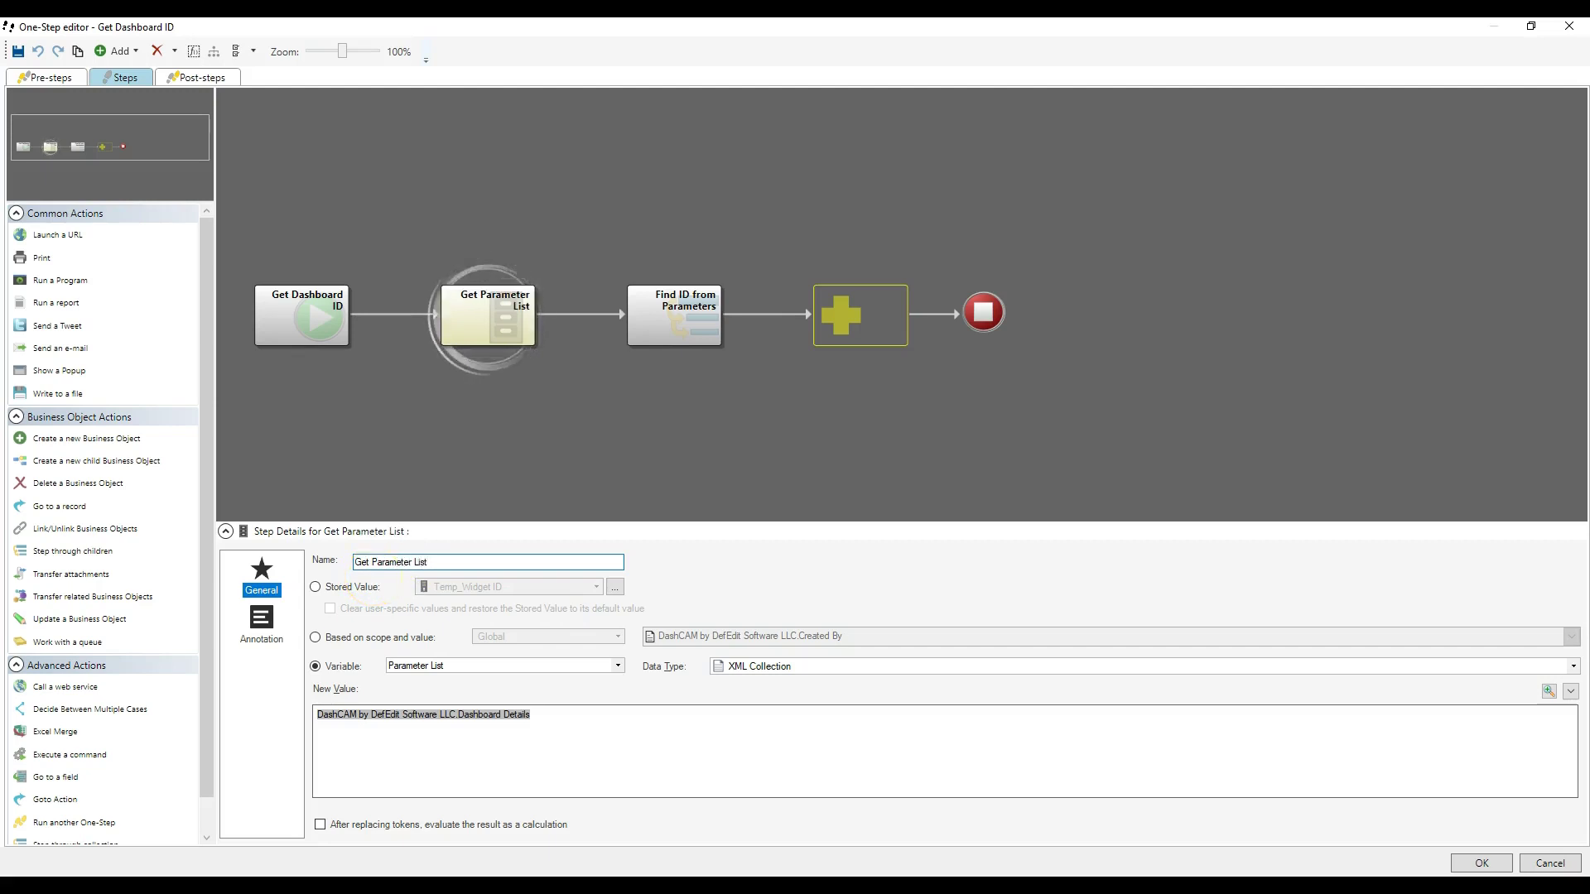
- Review the Find Element and Find Element Collection modifiers applied to the Dashboard Details value, leaving them unmodified
right_click(465, 718)
left_click(508, 768)
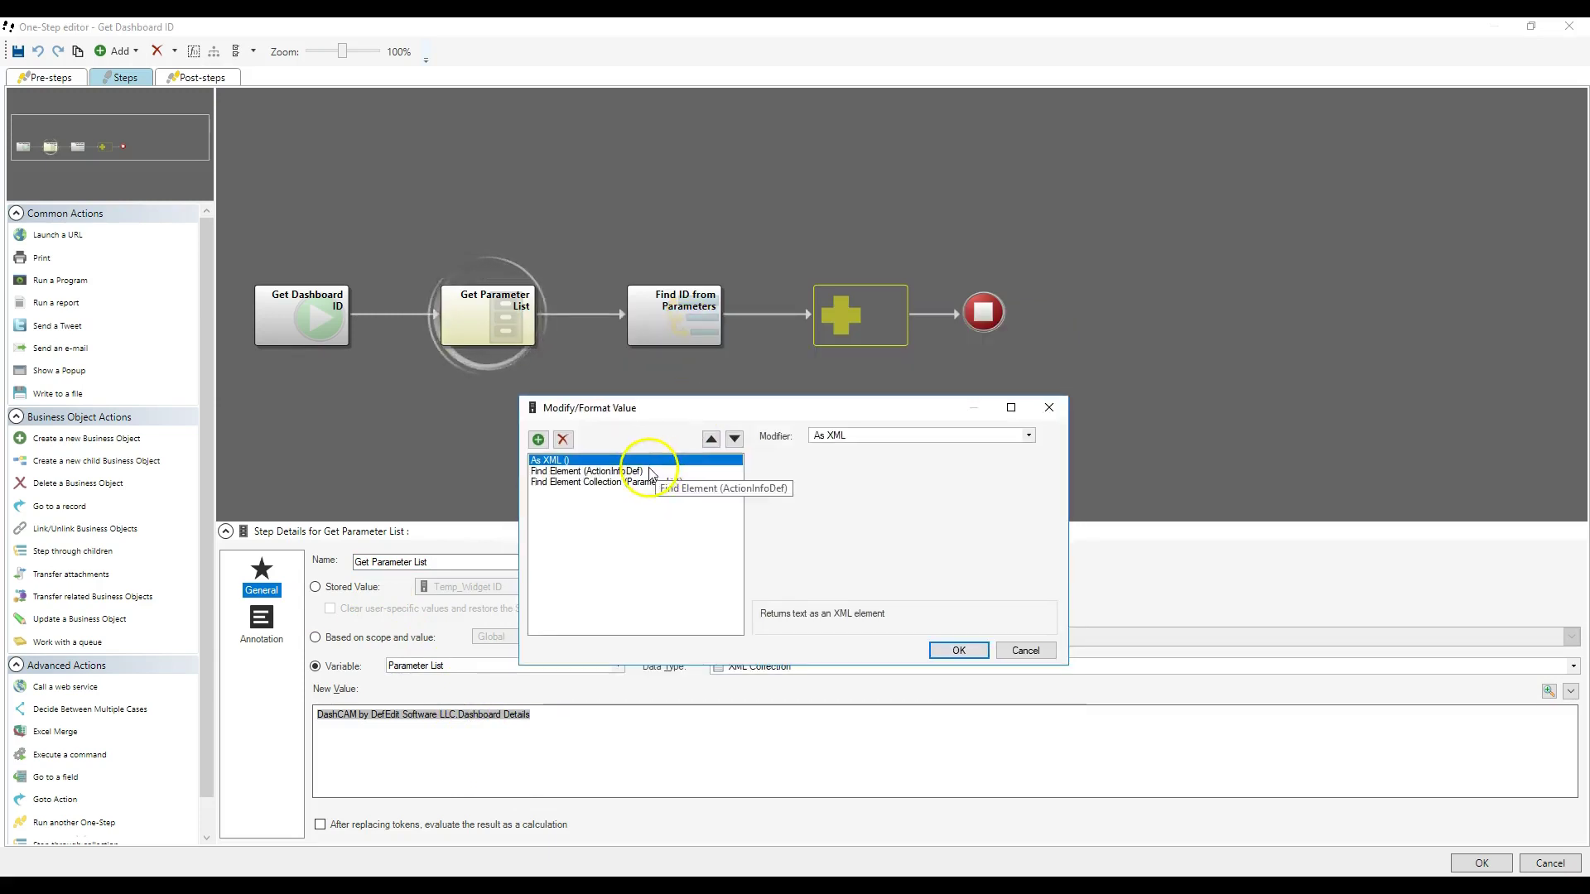
left_click(649, 471)
left_click(675, 487)
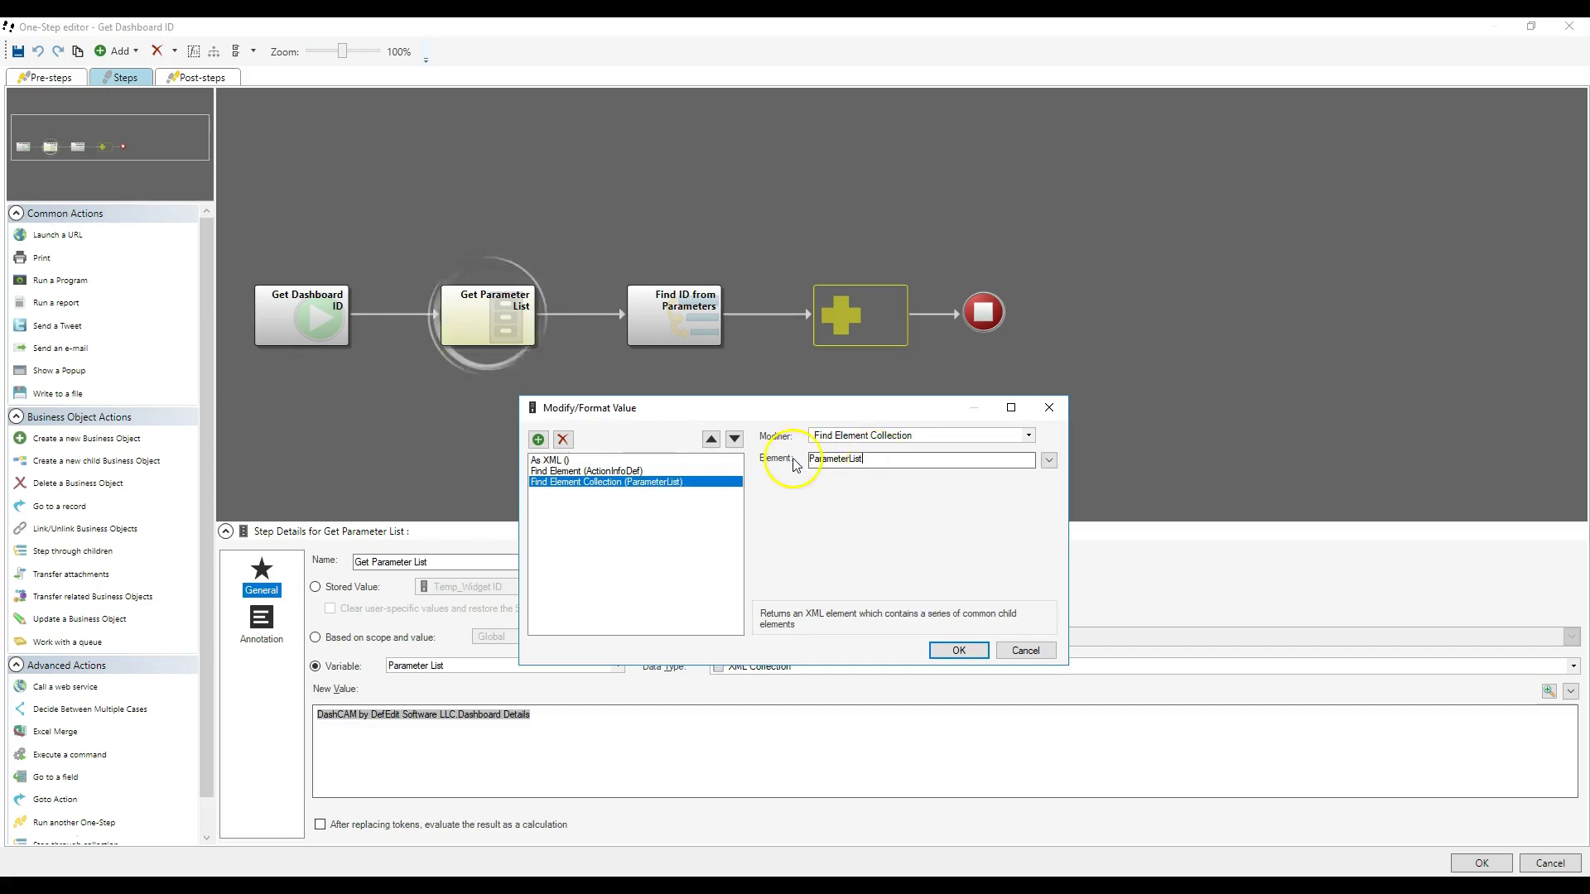
left_click(1050, 408)
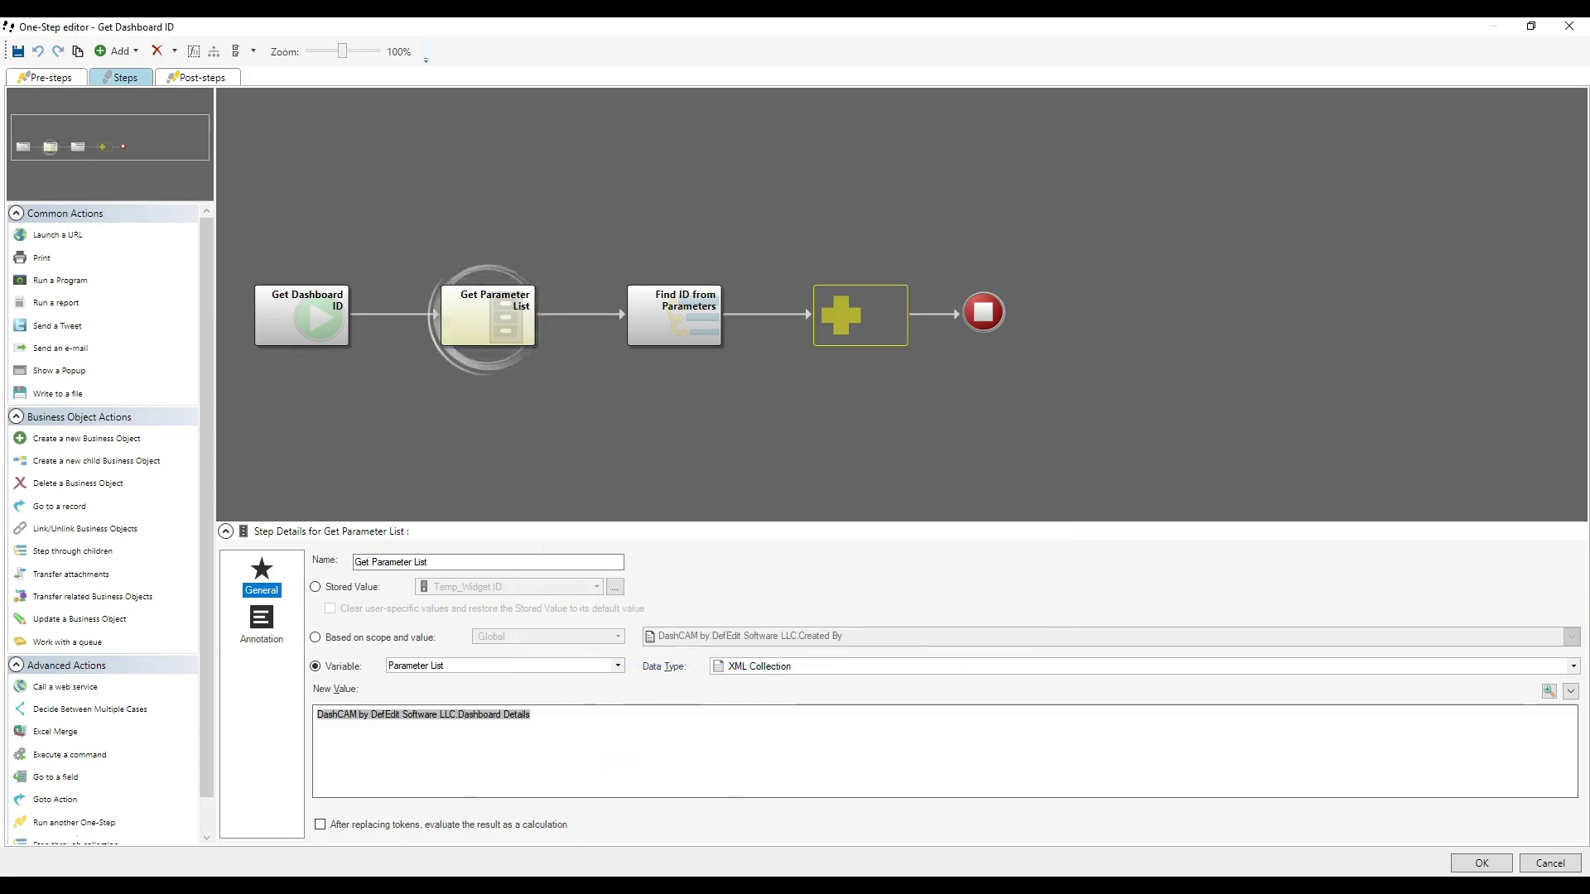
- Switch to the XML formatter in the browser and examine the ActionInfoDef and ParameterList elements and the Command and ID parameters
left_click(717, 820)
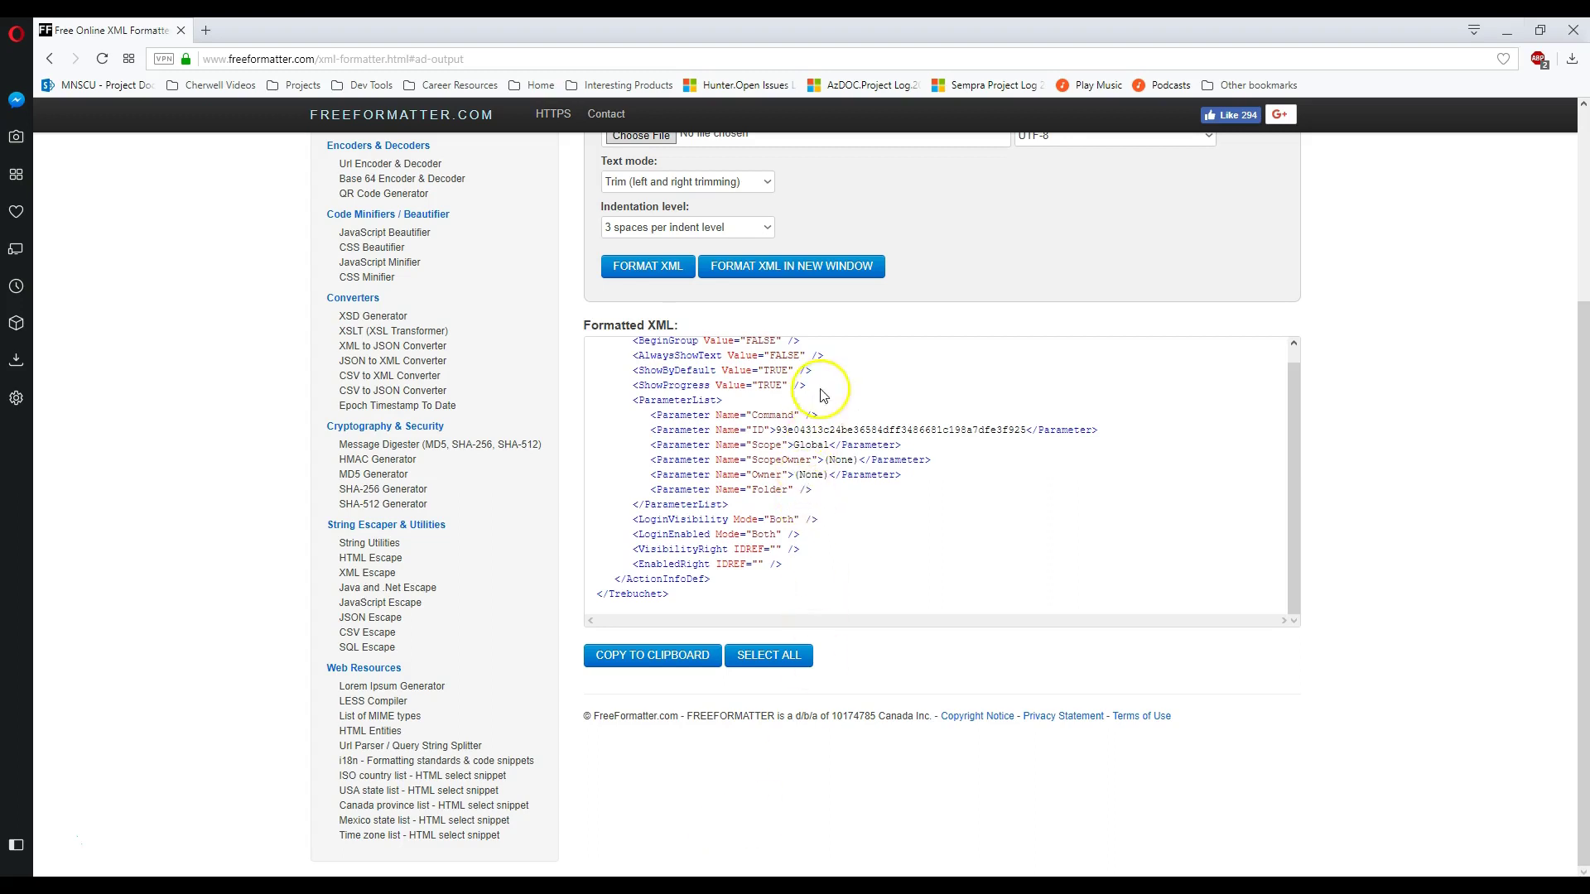
scroll(822, 395, "up", 3)
double_click(650, 372)
left_click(662, 379)
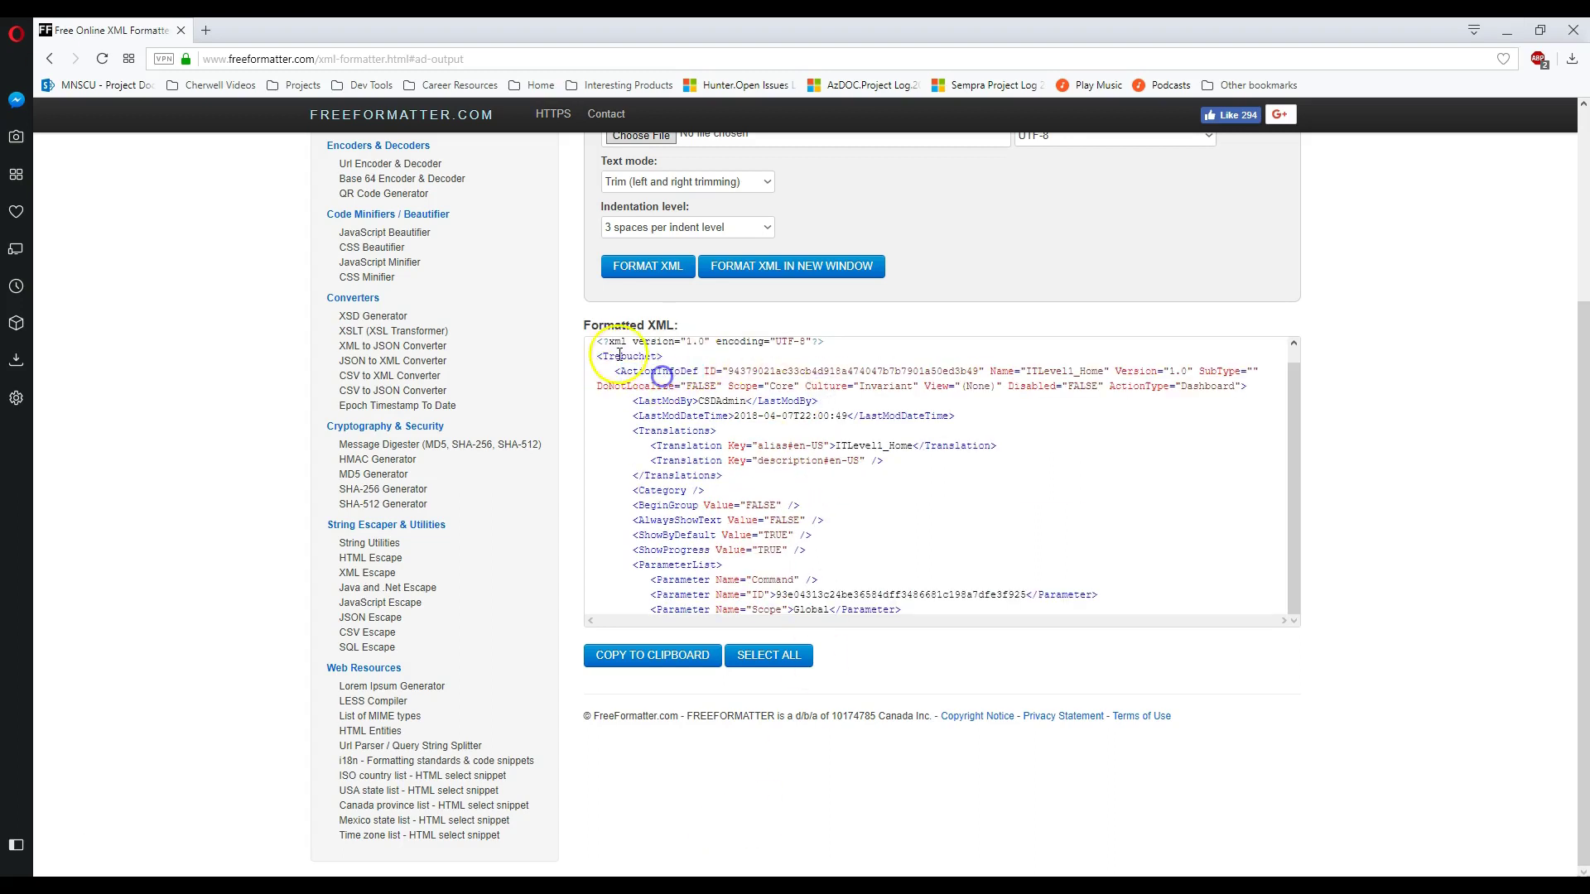
scroll(665, 399, "down", 3)
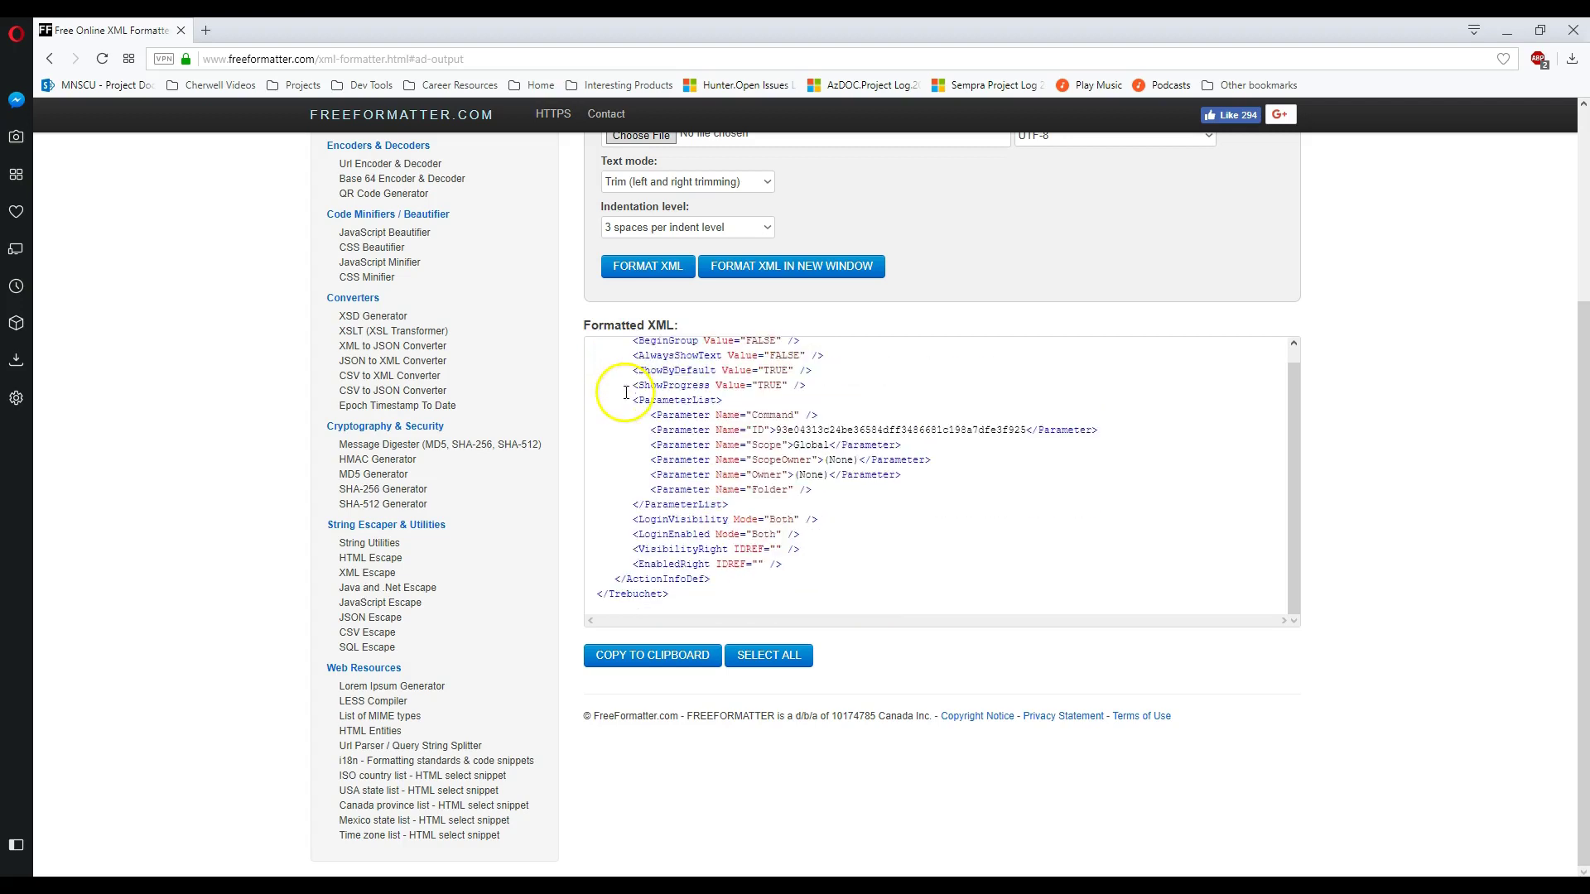
double_click(667, 399)
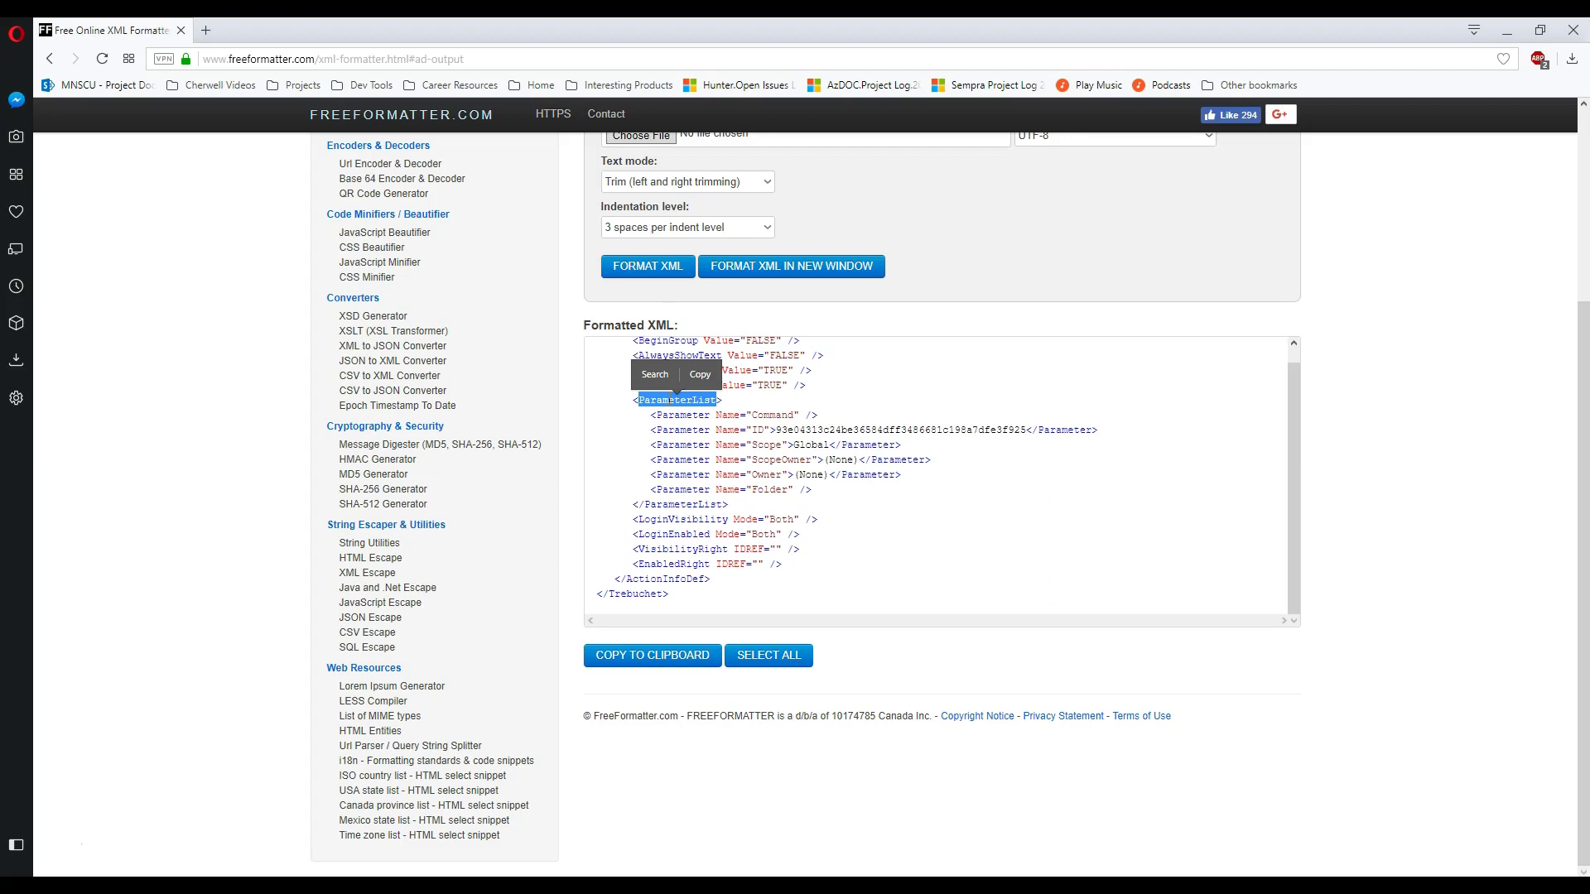
left_click(669, 399)
left_click_drag(718, 400, 841, 414)
left_click(678, 410)
left_click_drag(656, 430, 1196, 431)
left_click(1195, 430)
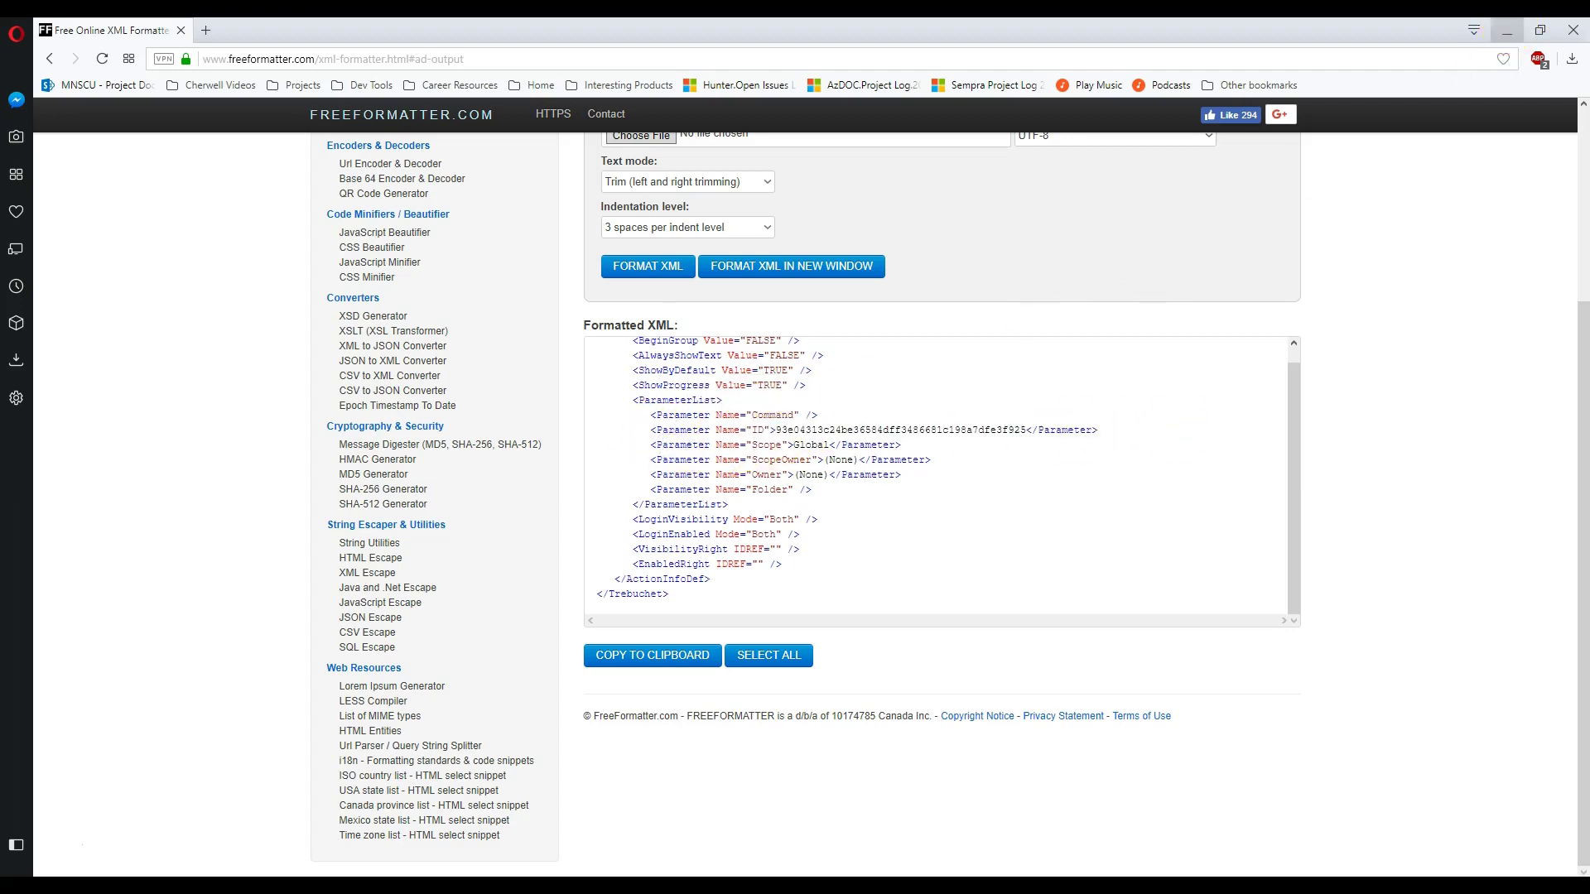
- Return to the One-Step editor, show the Find ID from Parameters details and locate the Step through collection action
left_click(1507, 31)
left_click(666, 329)
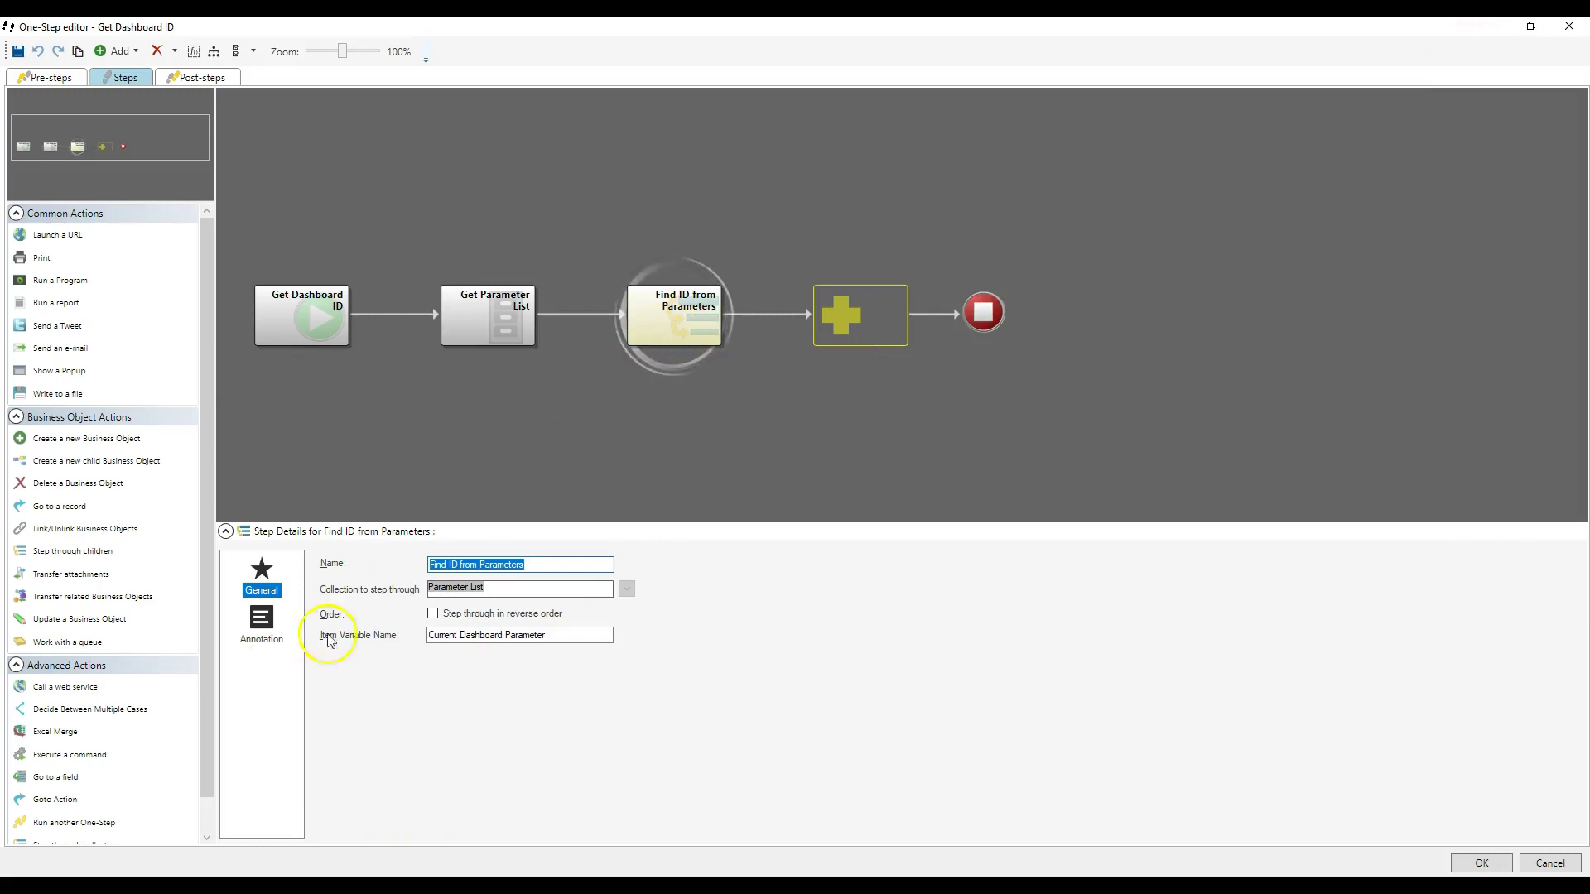
left_click_drag(212, 729, 163, 823)
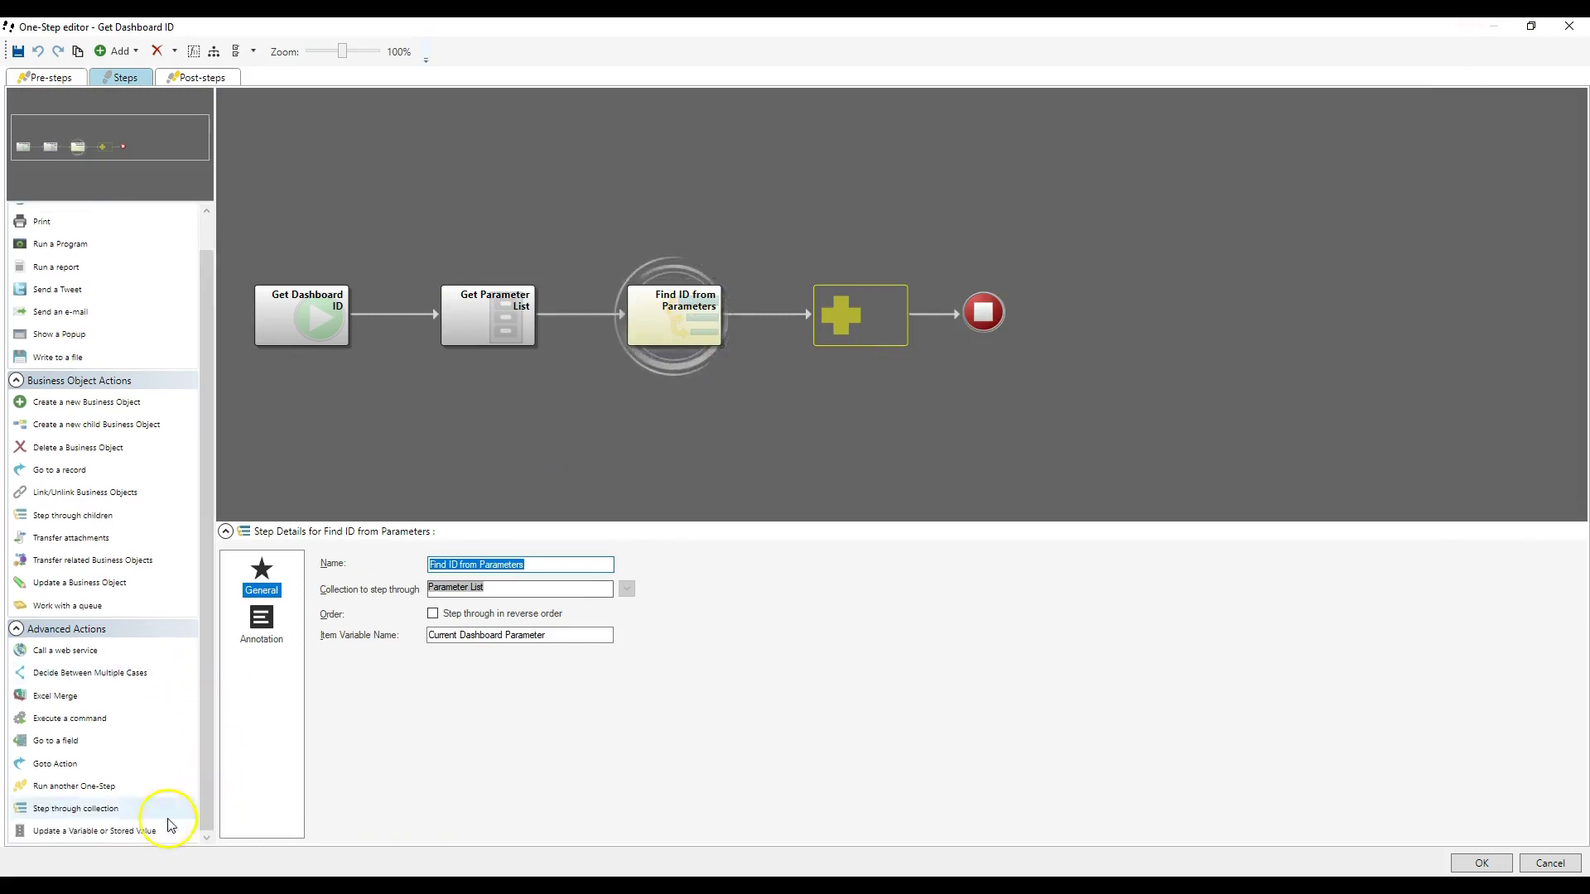
left_click(93, 808)
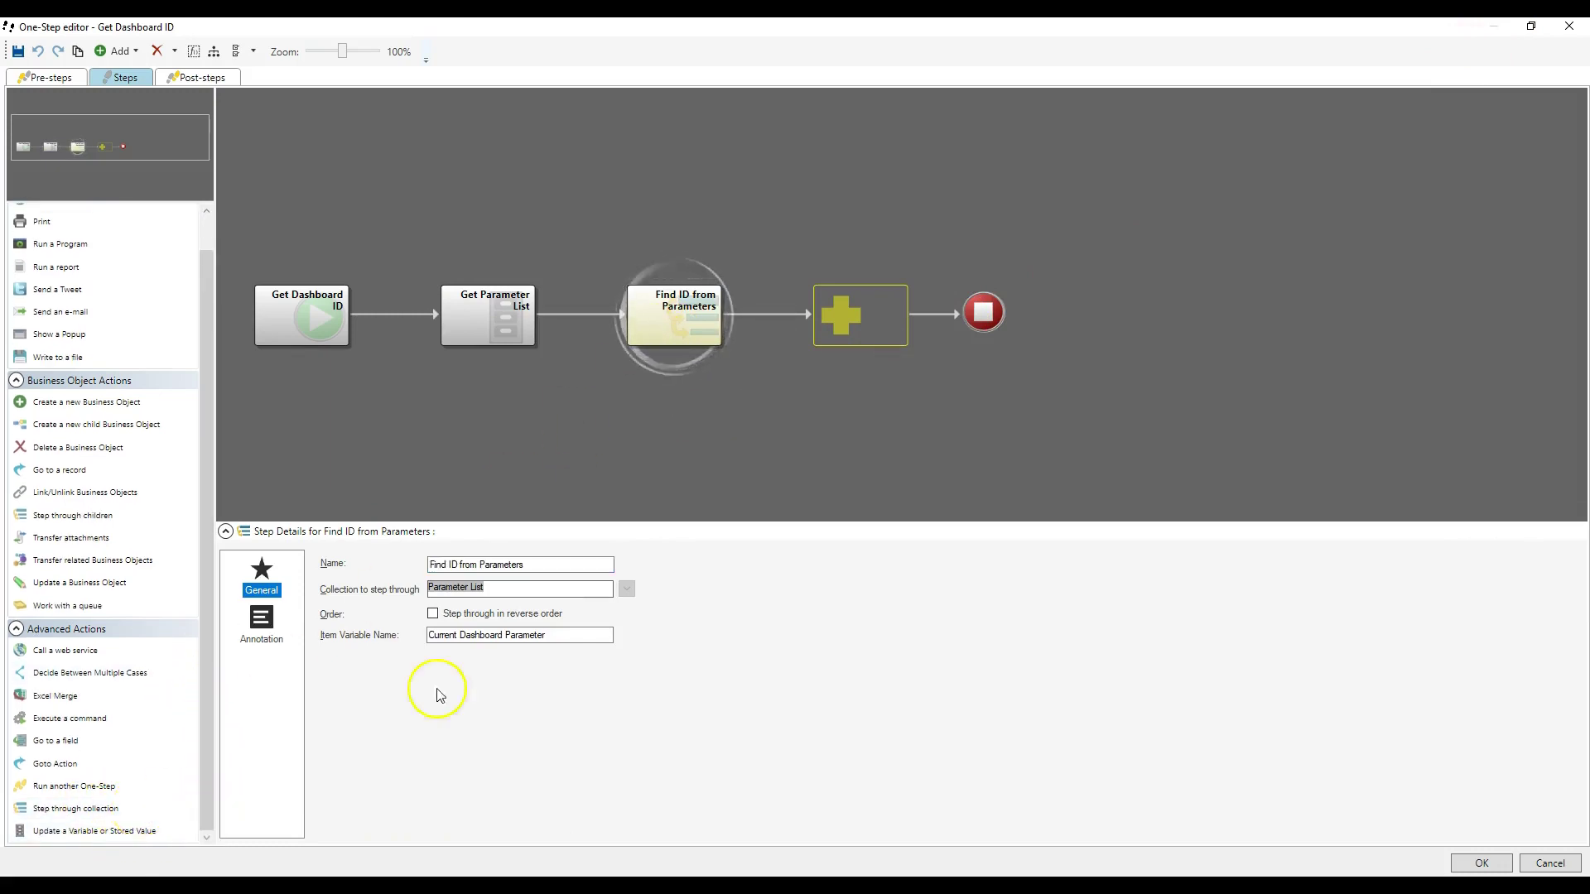
- Switch to the XML formatter and examine the ParameterList element and each of its child Parameter elements from Command to Folder
left_click(541, 888)
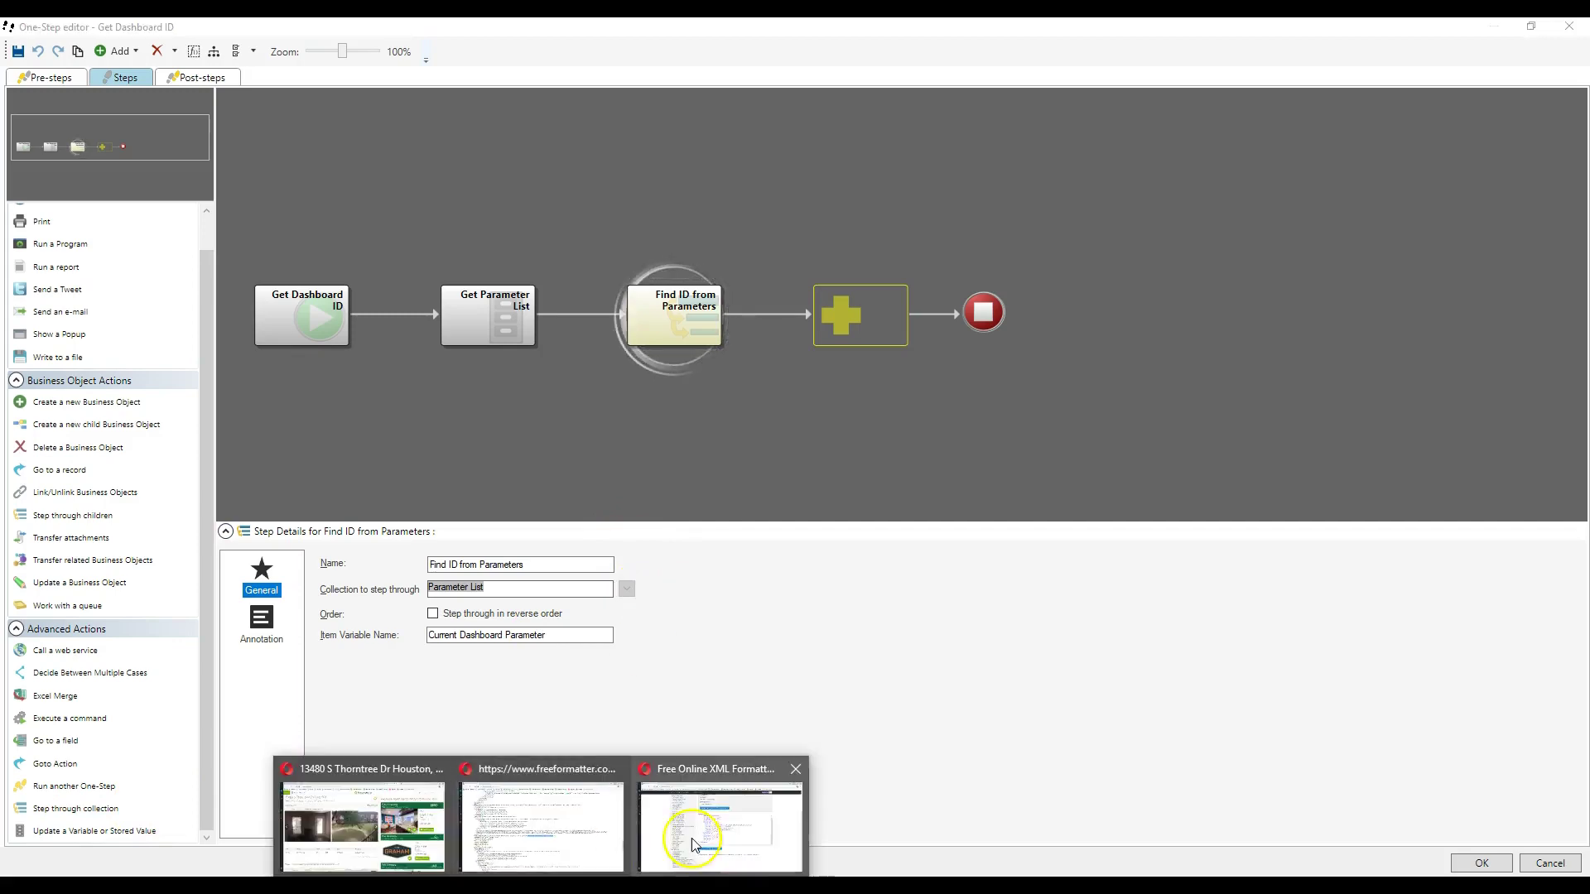
left_click(692, 845)
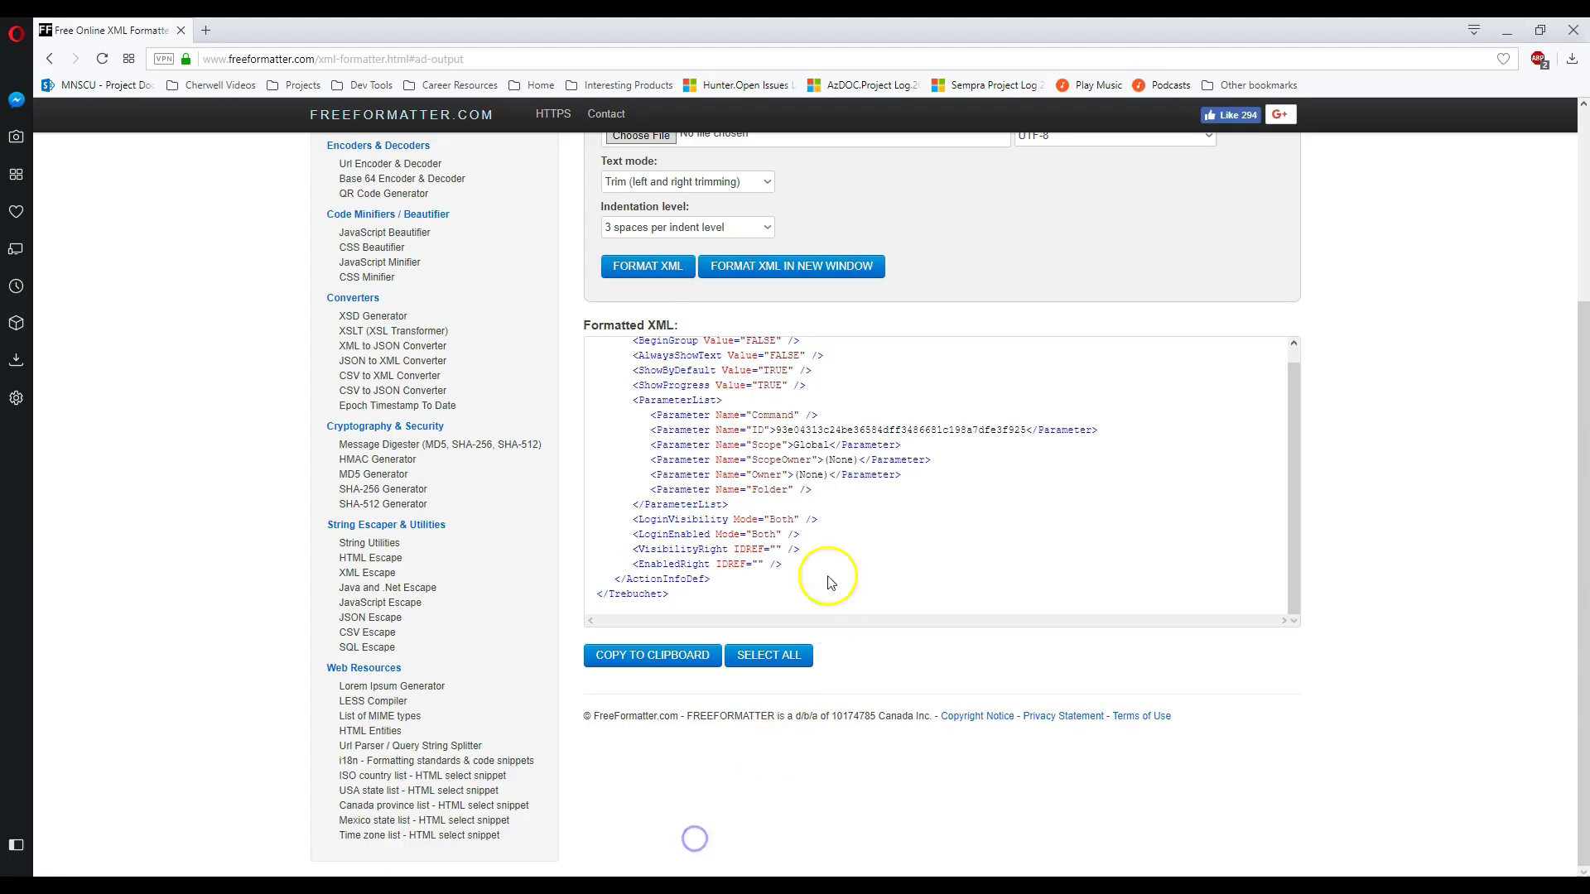
double_click(657, 399)
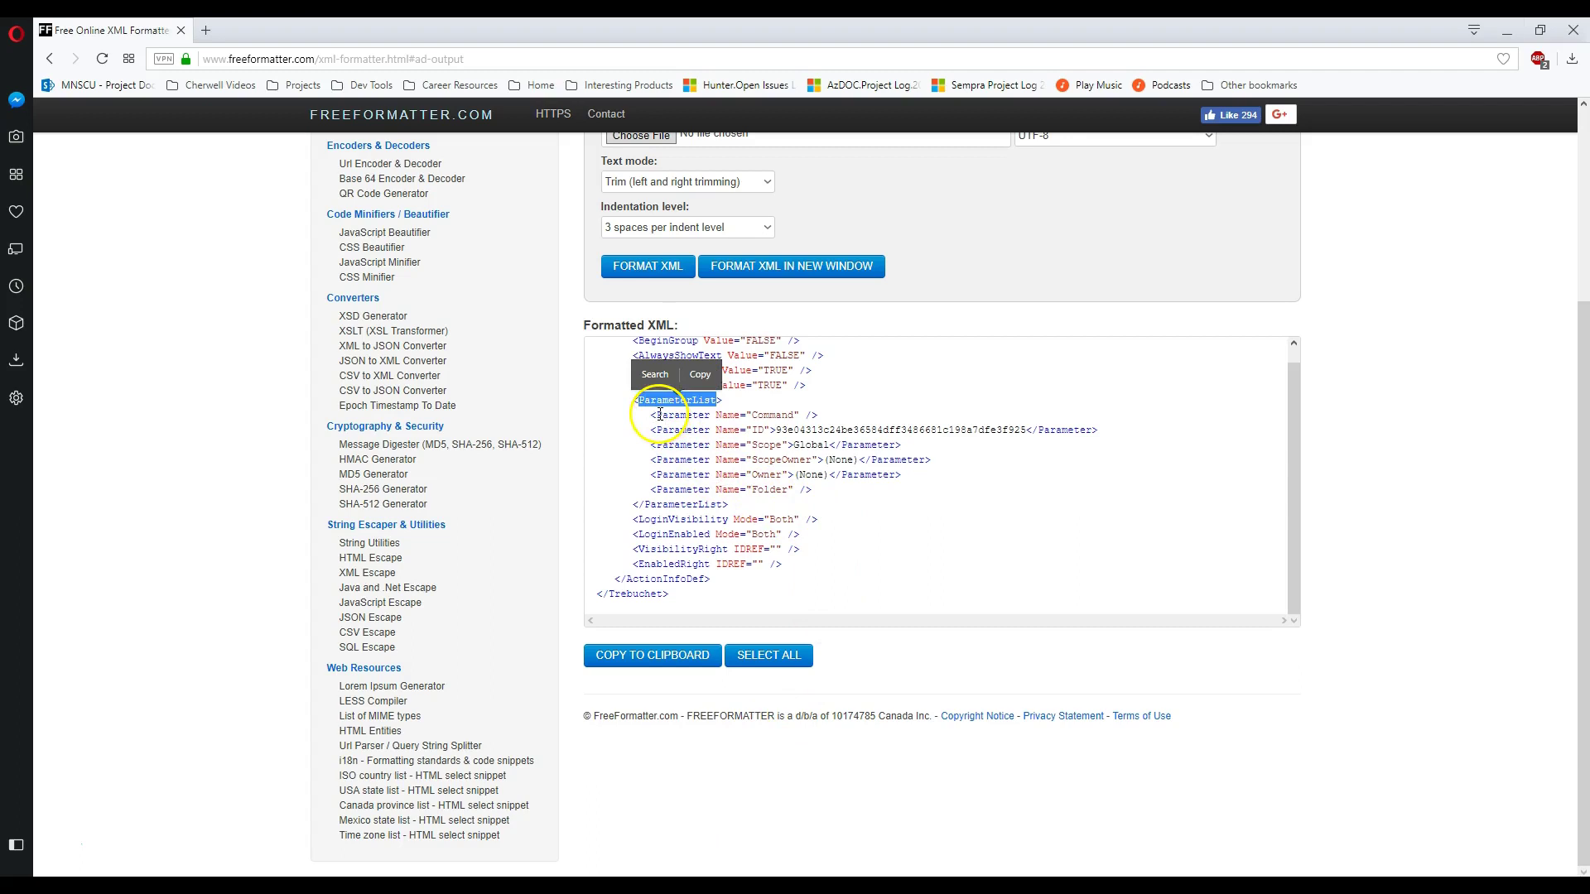
left_click_drag(739, 405, 628, 399)
double_click(659, 400)
double_click(669, 416)
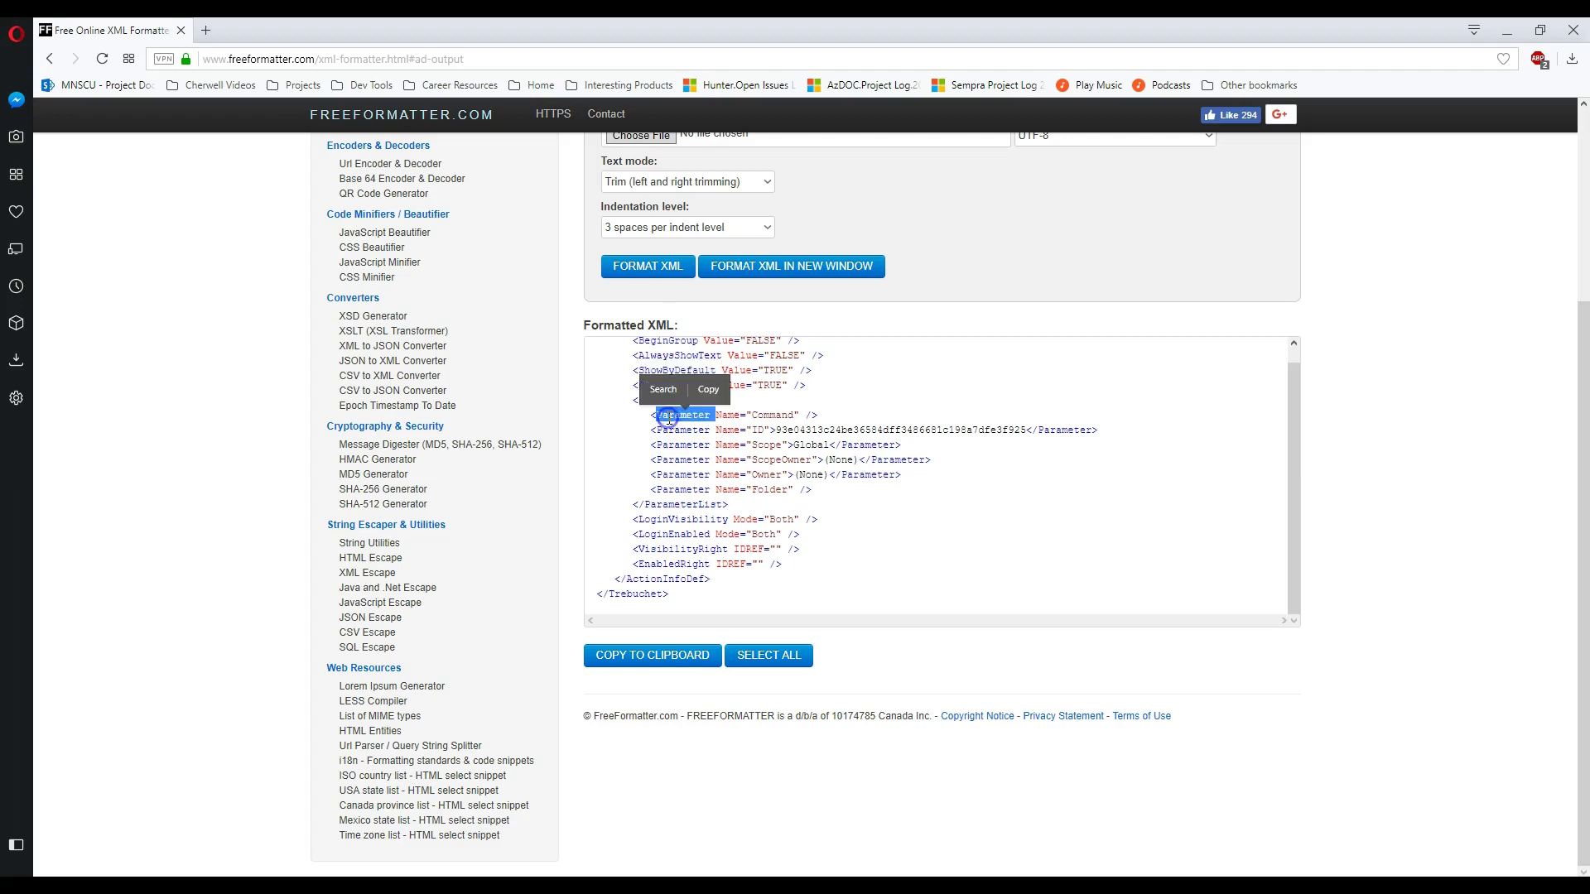
double_click(671, 431)
double_click(671, 445)
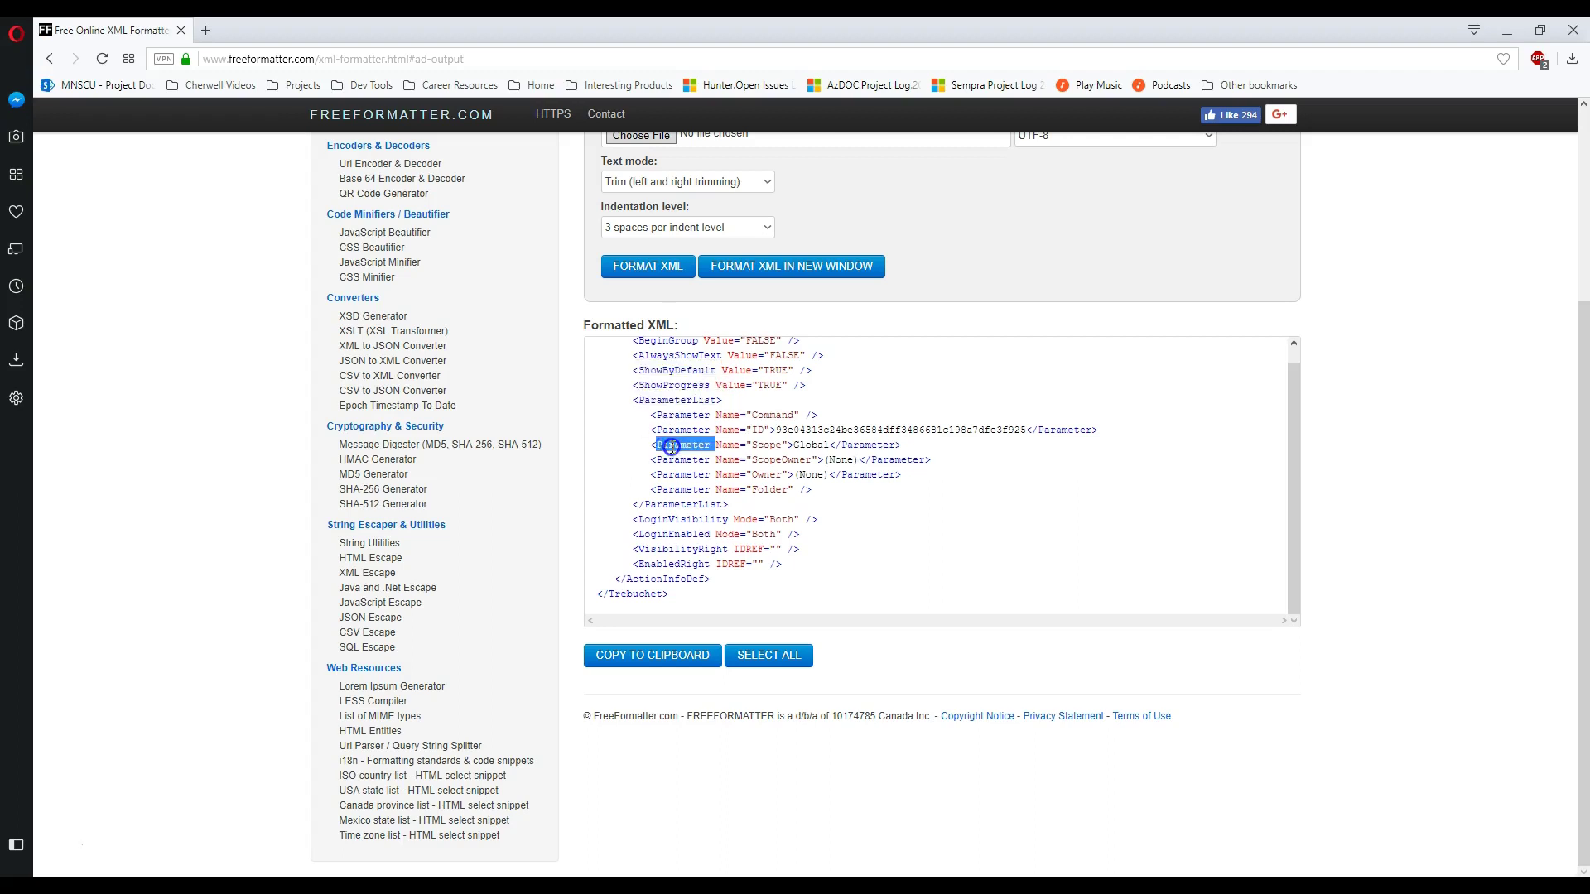
double_click(671, 460)
double_click(672, 475)
double_click(673, 490)
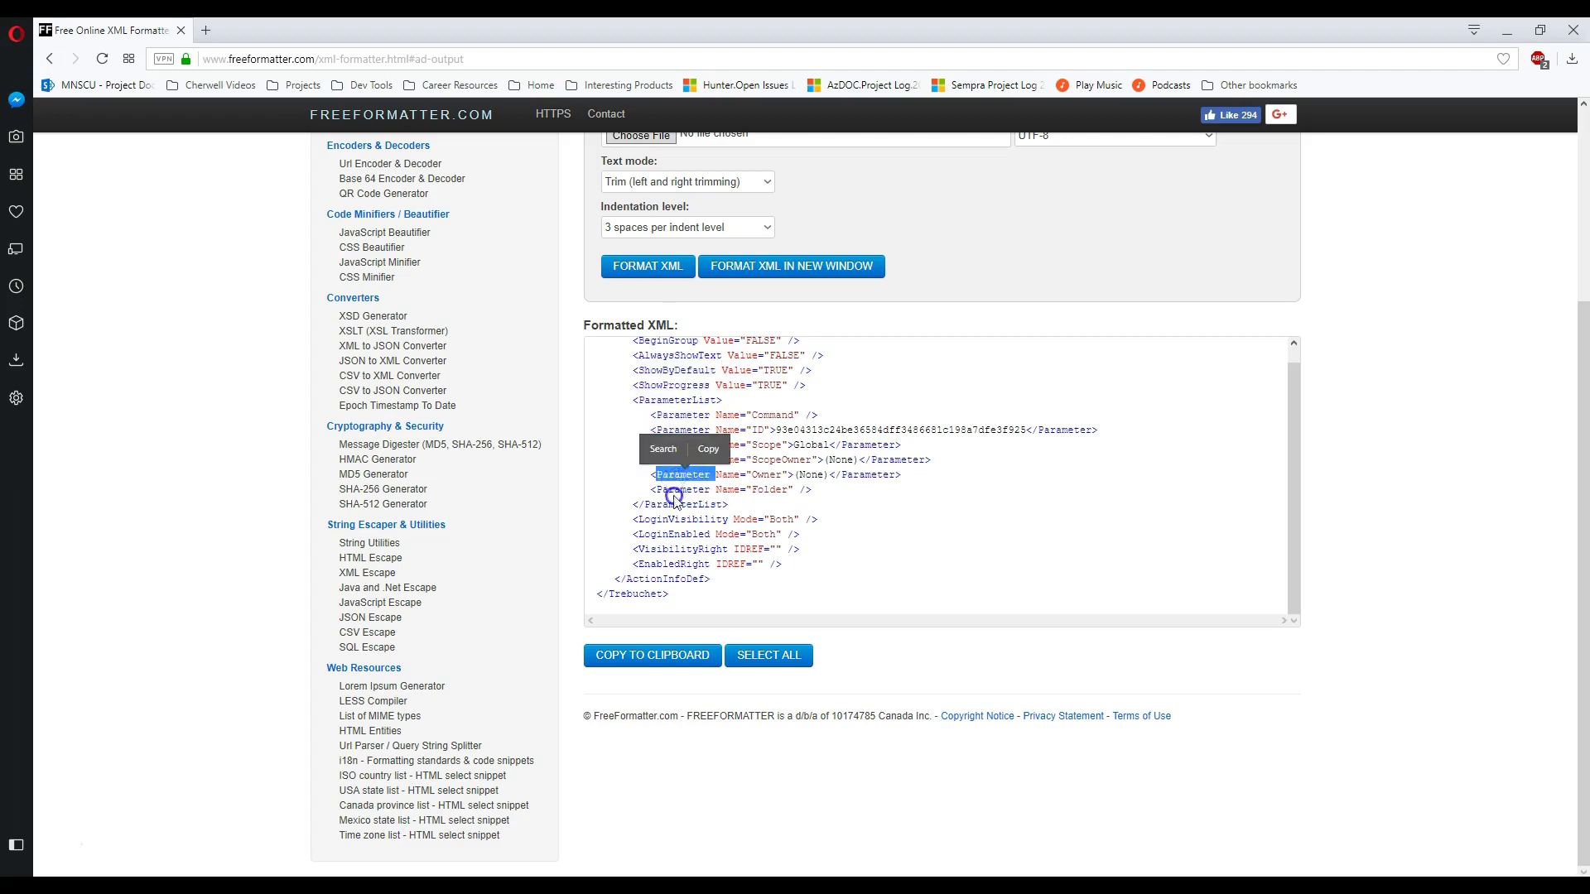
- Examine the complete Command and ID parameter lines as individual items of the parameter collection
double_click(670, 415)
left_click(647, 417)
left_click_drag(647, 417, 856, 416)
left_click_drag(648, 432, 1159, 433)
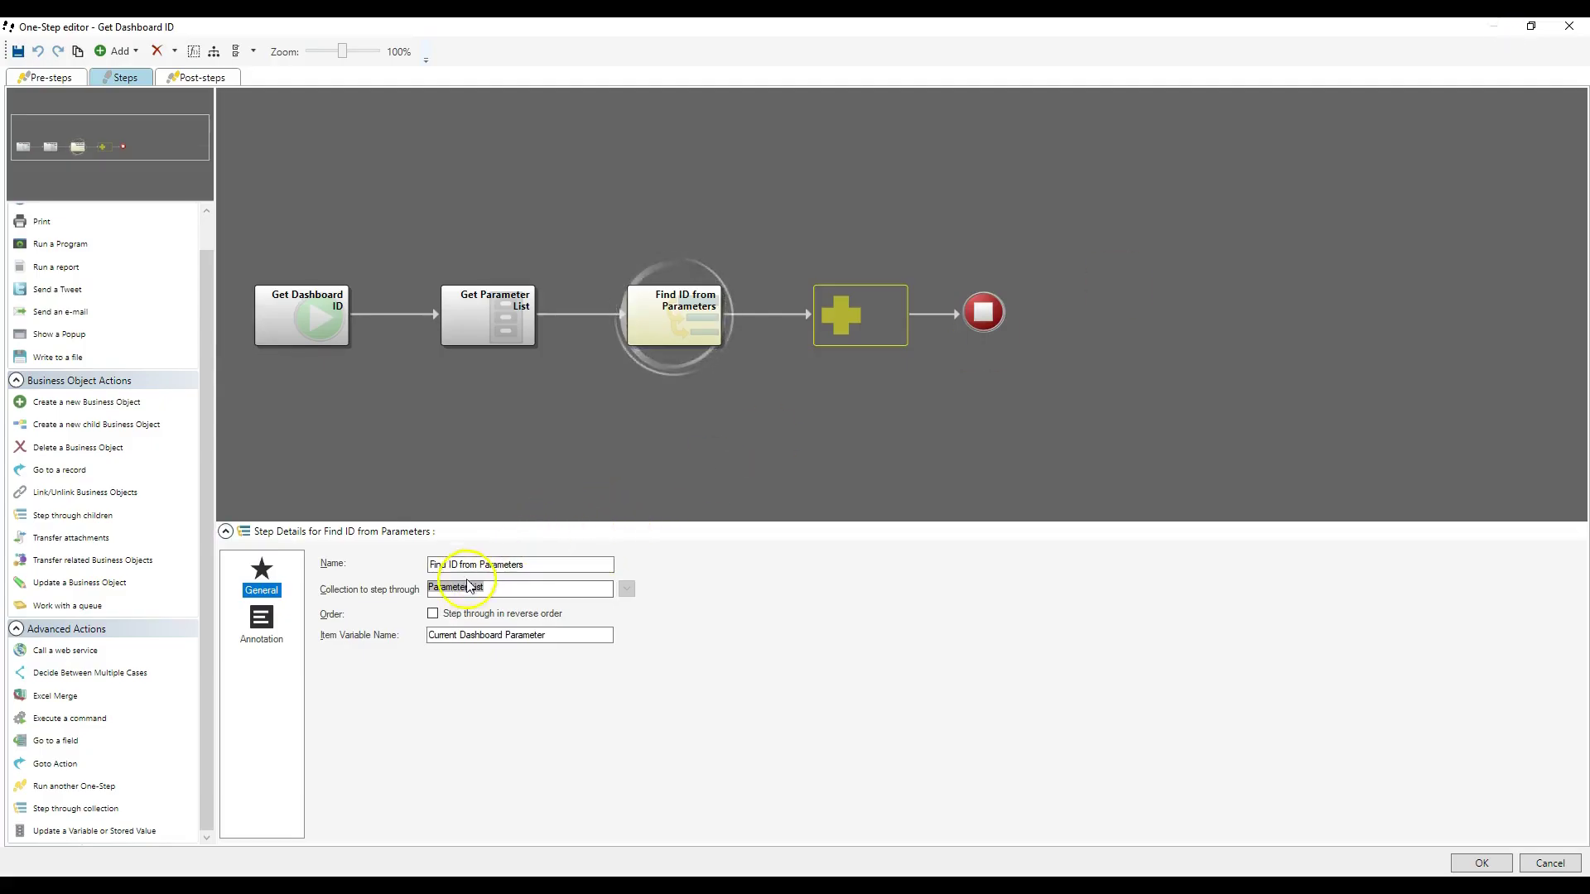
- In the One-Step editor, check Get Parameter List's data type, then the collection and item variable name of Find ID from Parameters
left_click(461, 319)
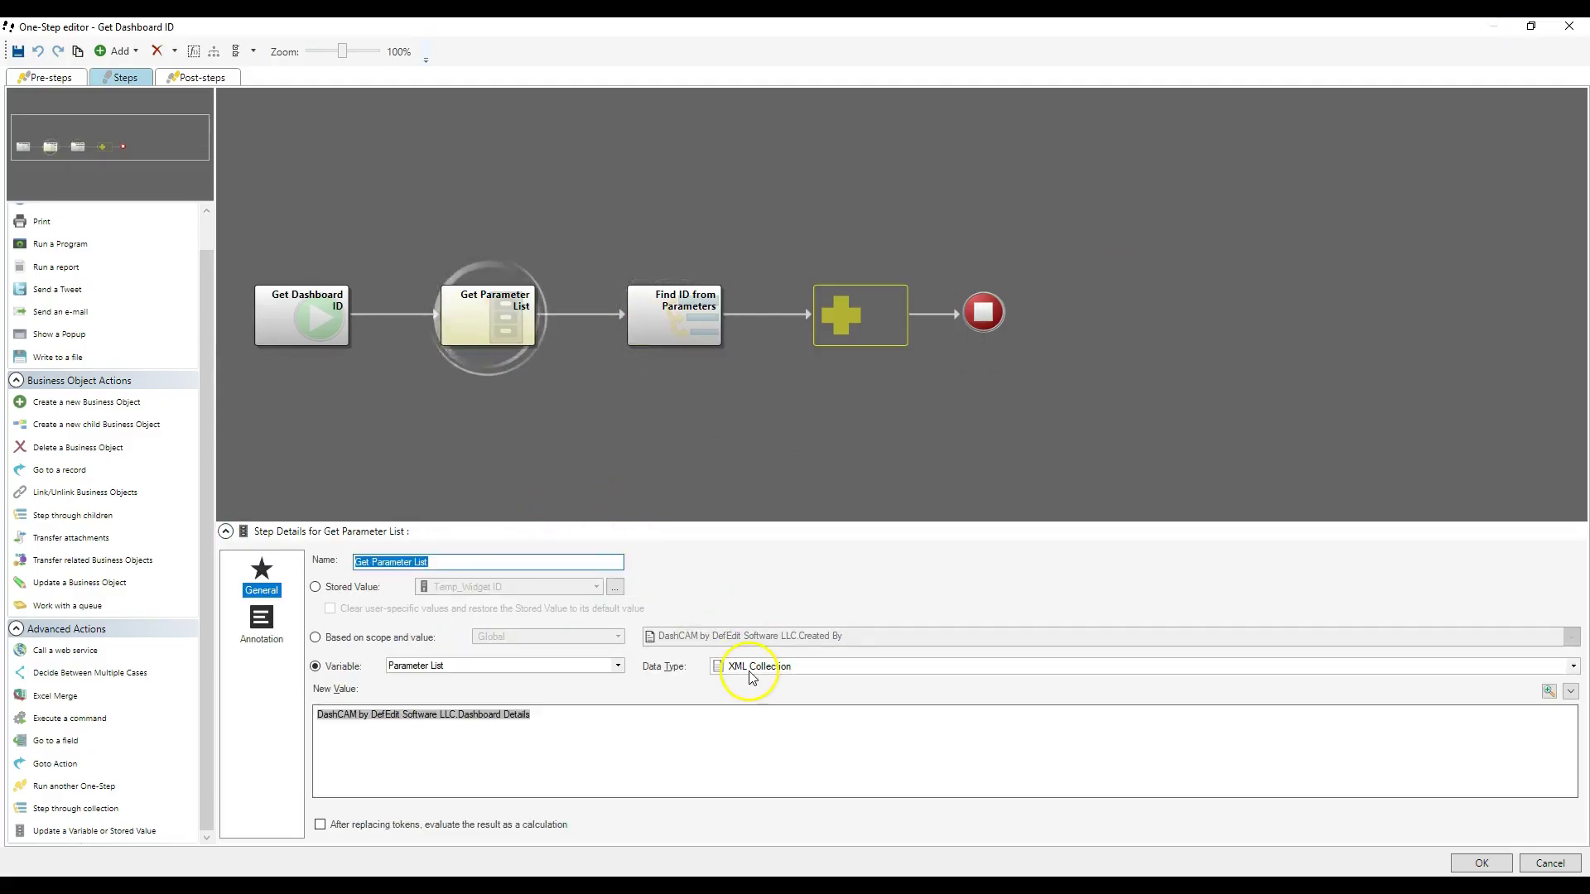
left_click(748, 671)
left_click(741, 671)
left_click(684, 324)
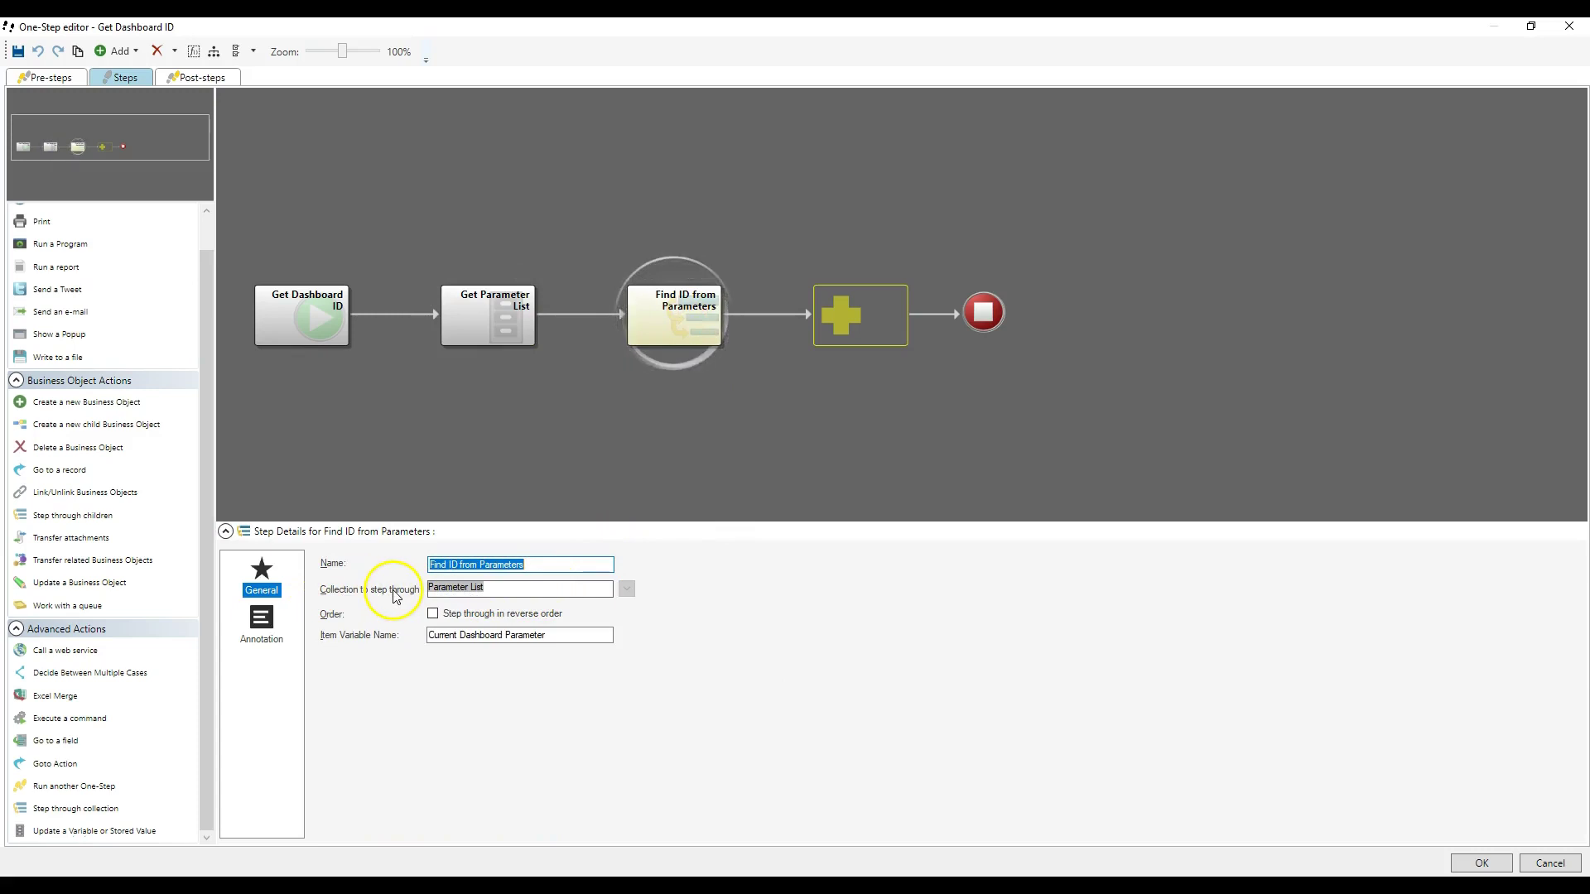
left_click_drag(559, 636, 400, 636)
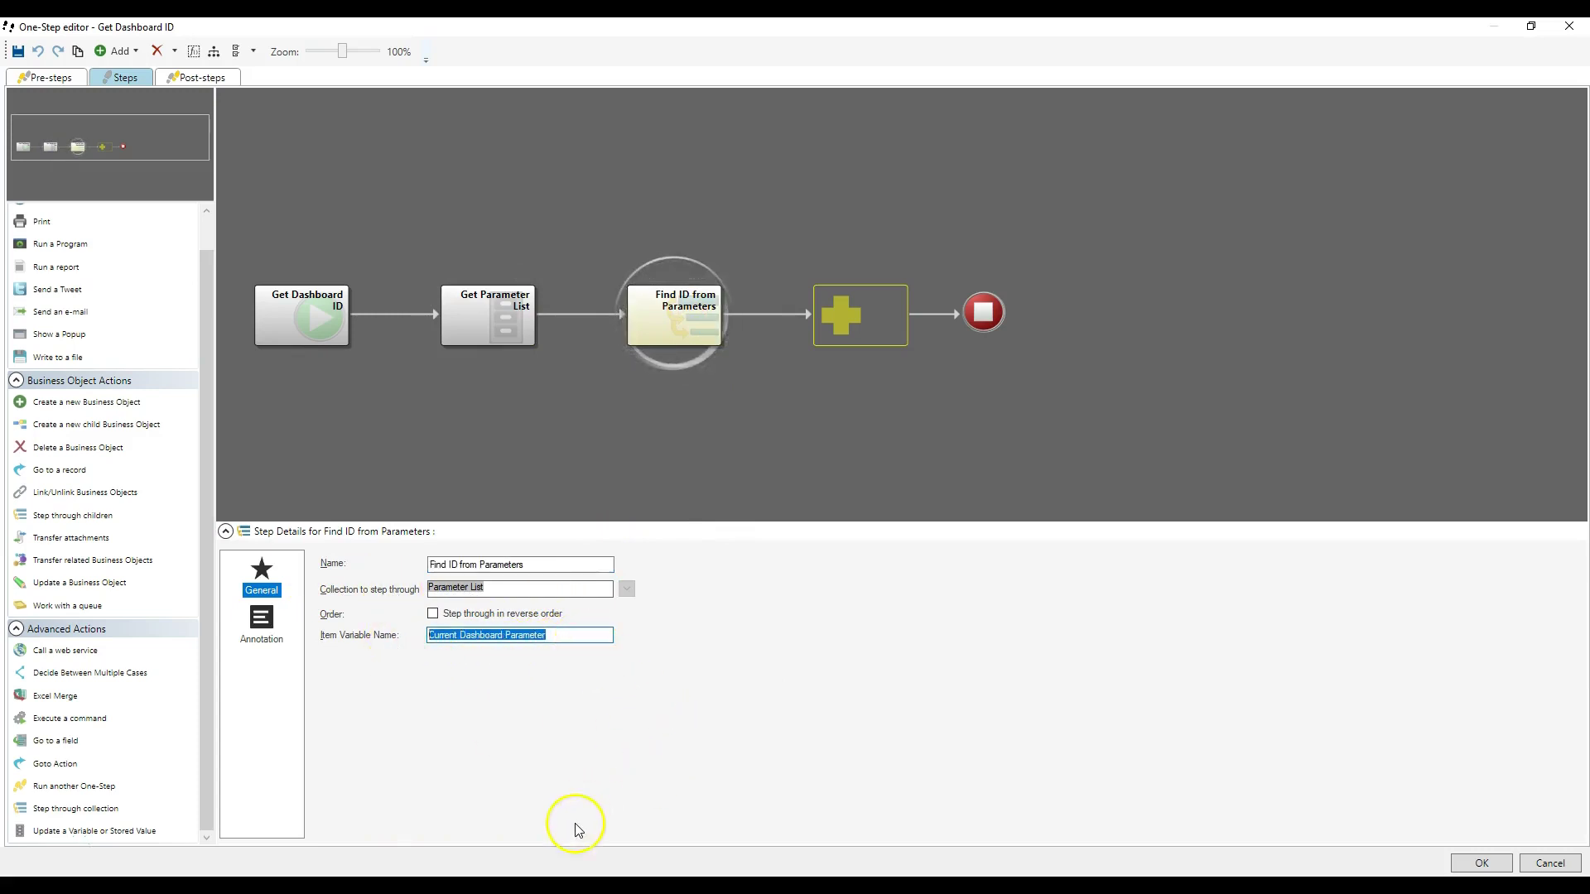
- Compare the Command parameter line in the browser's formatted XML with the item variable name in the One-Step editor
left_click(541, 886)
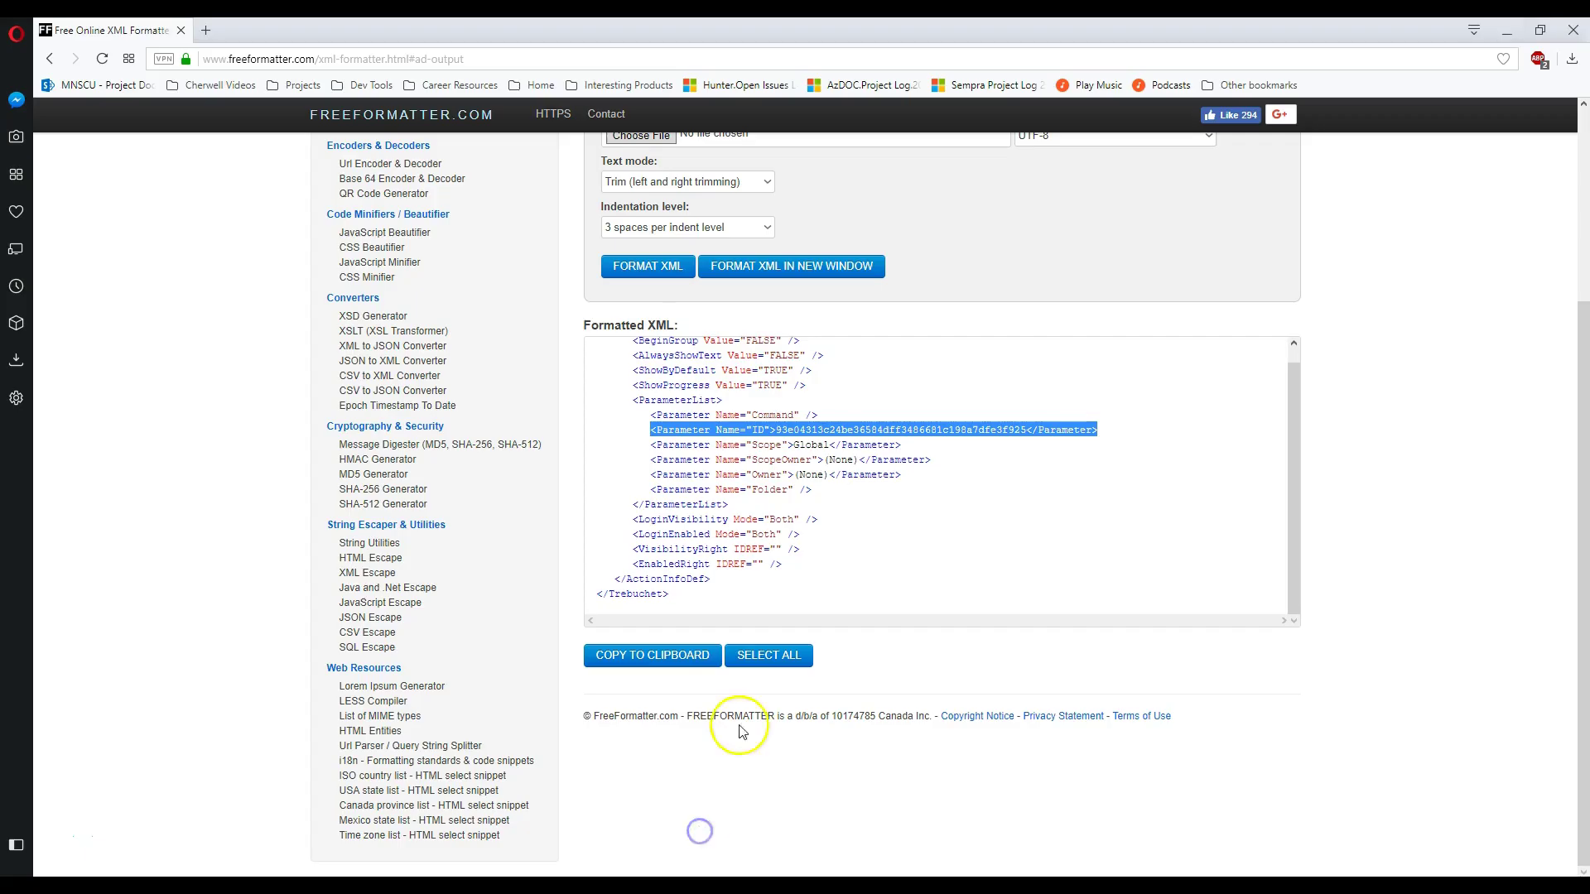
triple_click(675, 414)
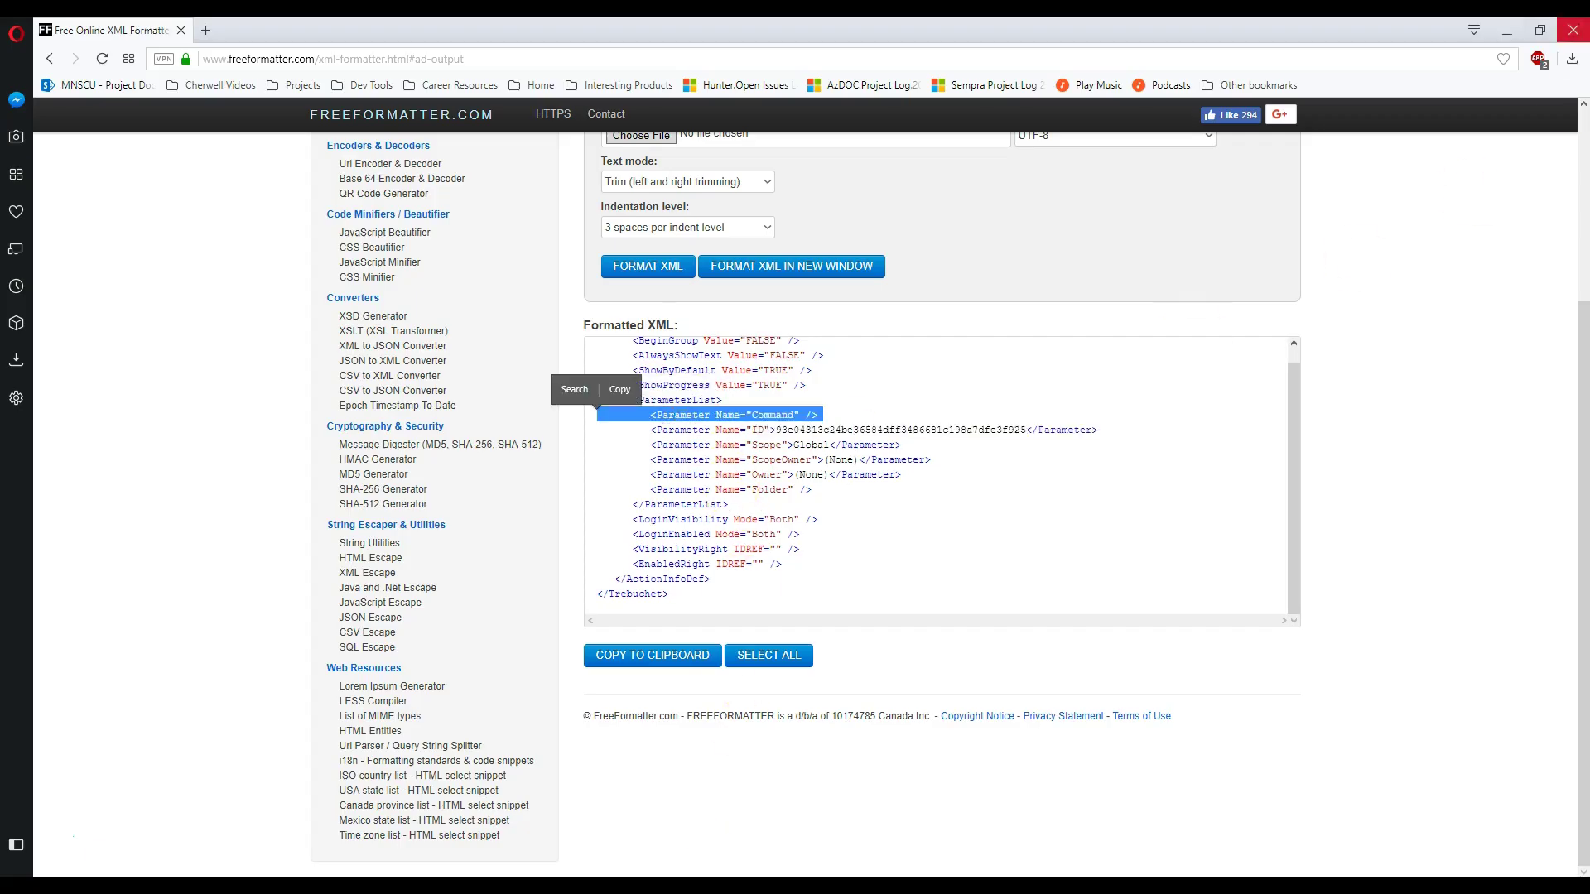
left_click(1507, 30)
left_click(567, 631)
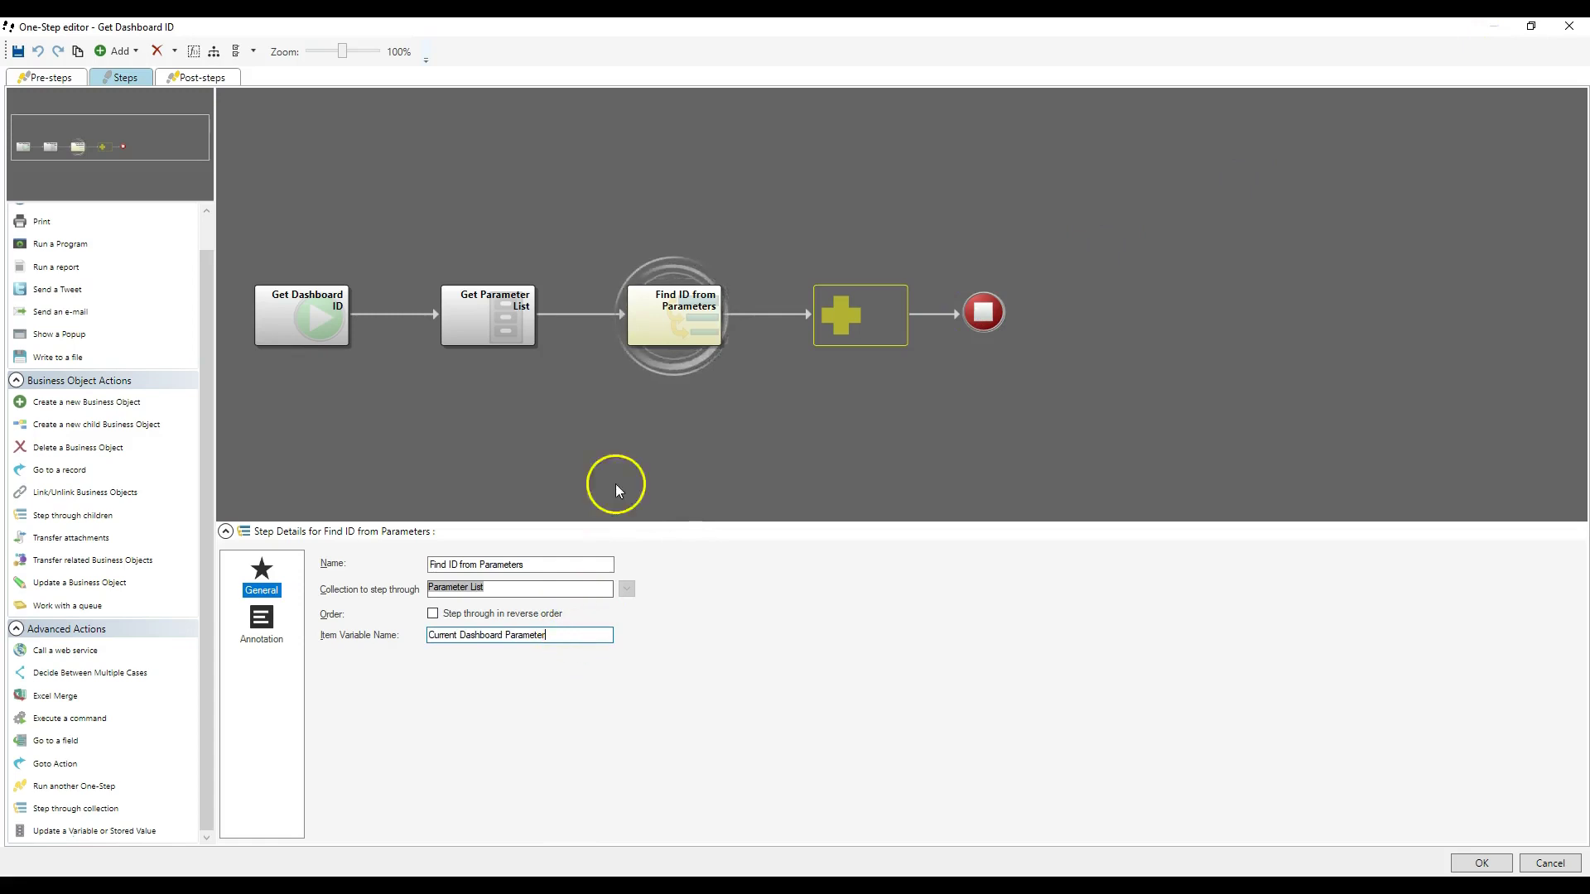
- Open the nested steps of Find ID from Parameters and view the value modifier of the Parameter Name action
double_click(682, 320)
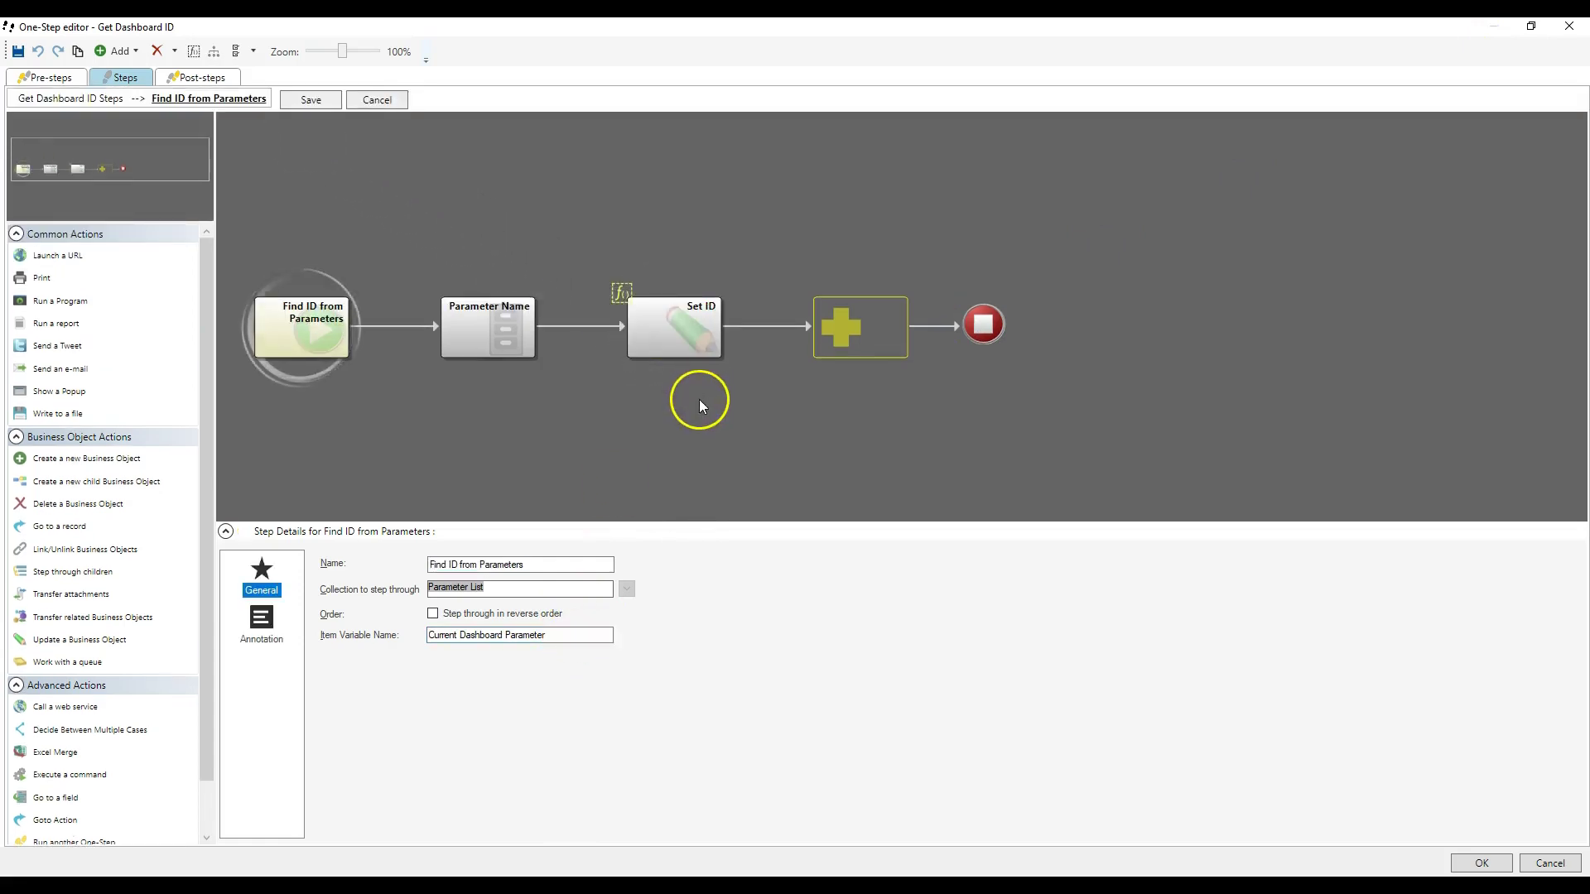
left_click(467, 355)
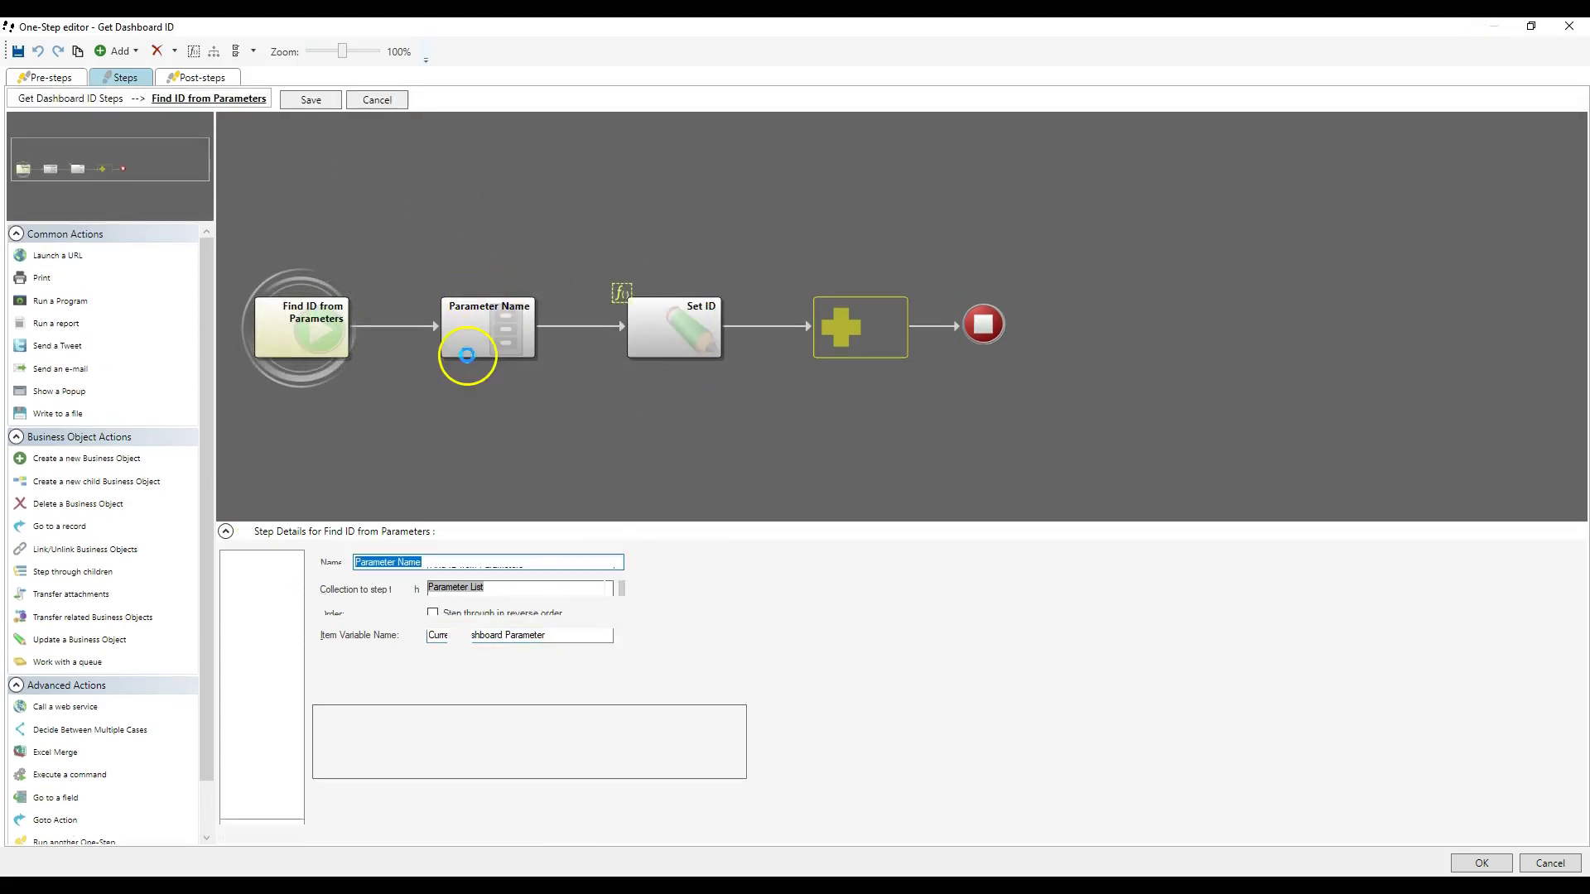
double_click(377, 717)
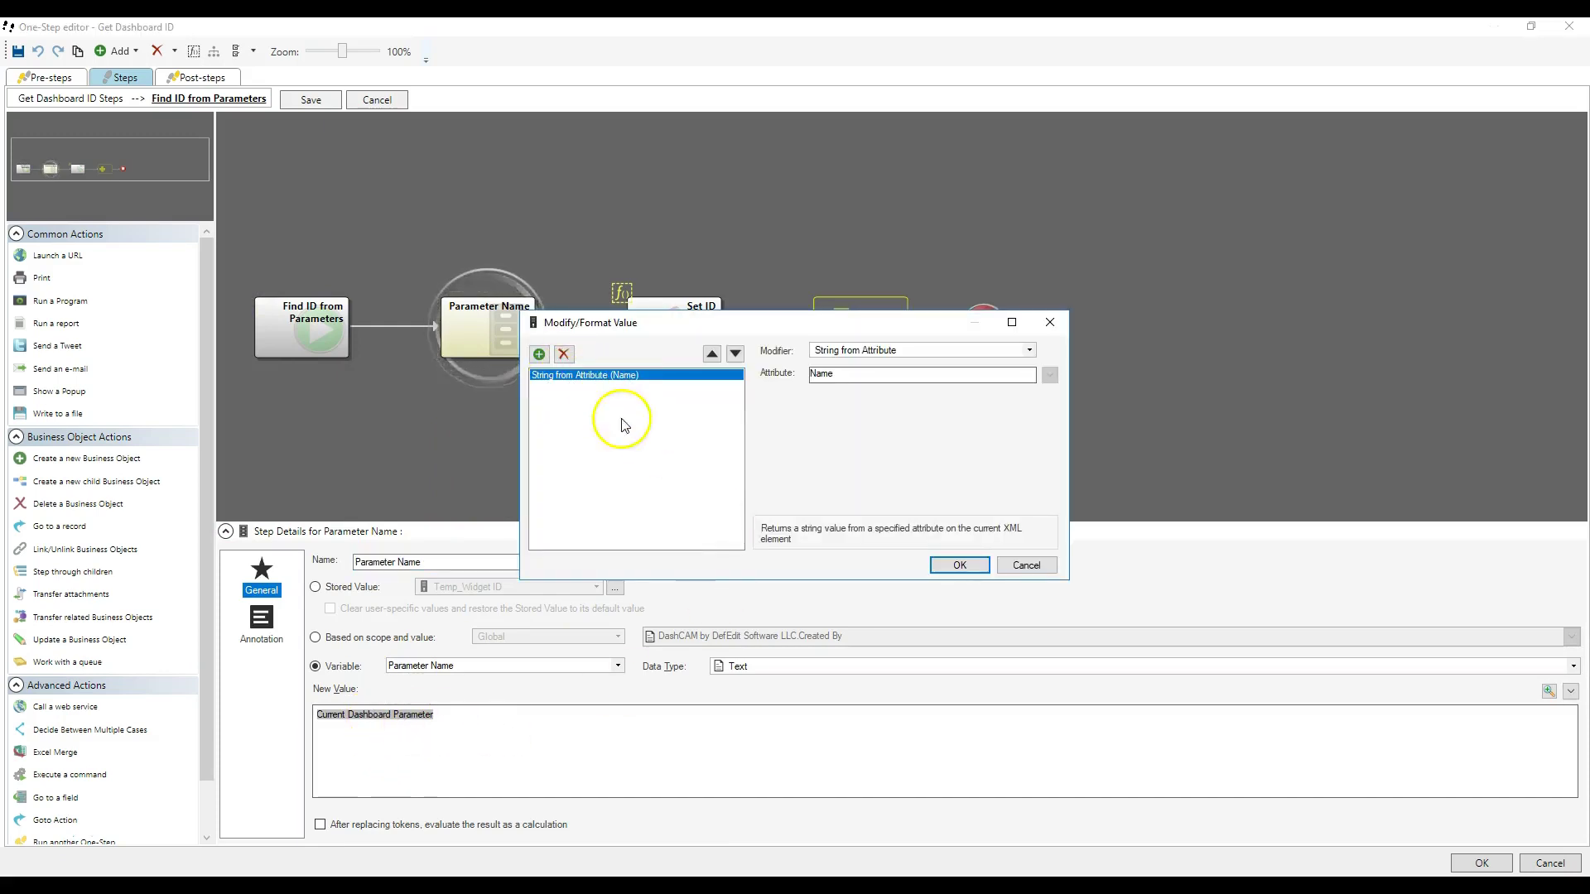
- Switch to the XML formatter and examine the Name attributes in the Command and ID parameter lines
left_click(706, 802)
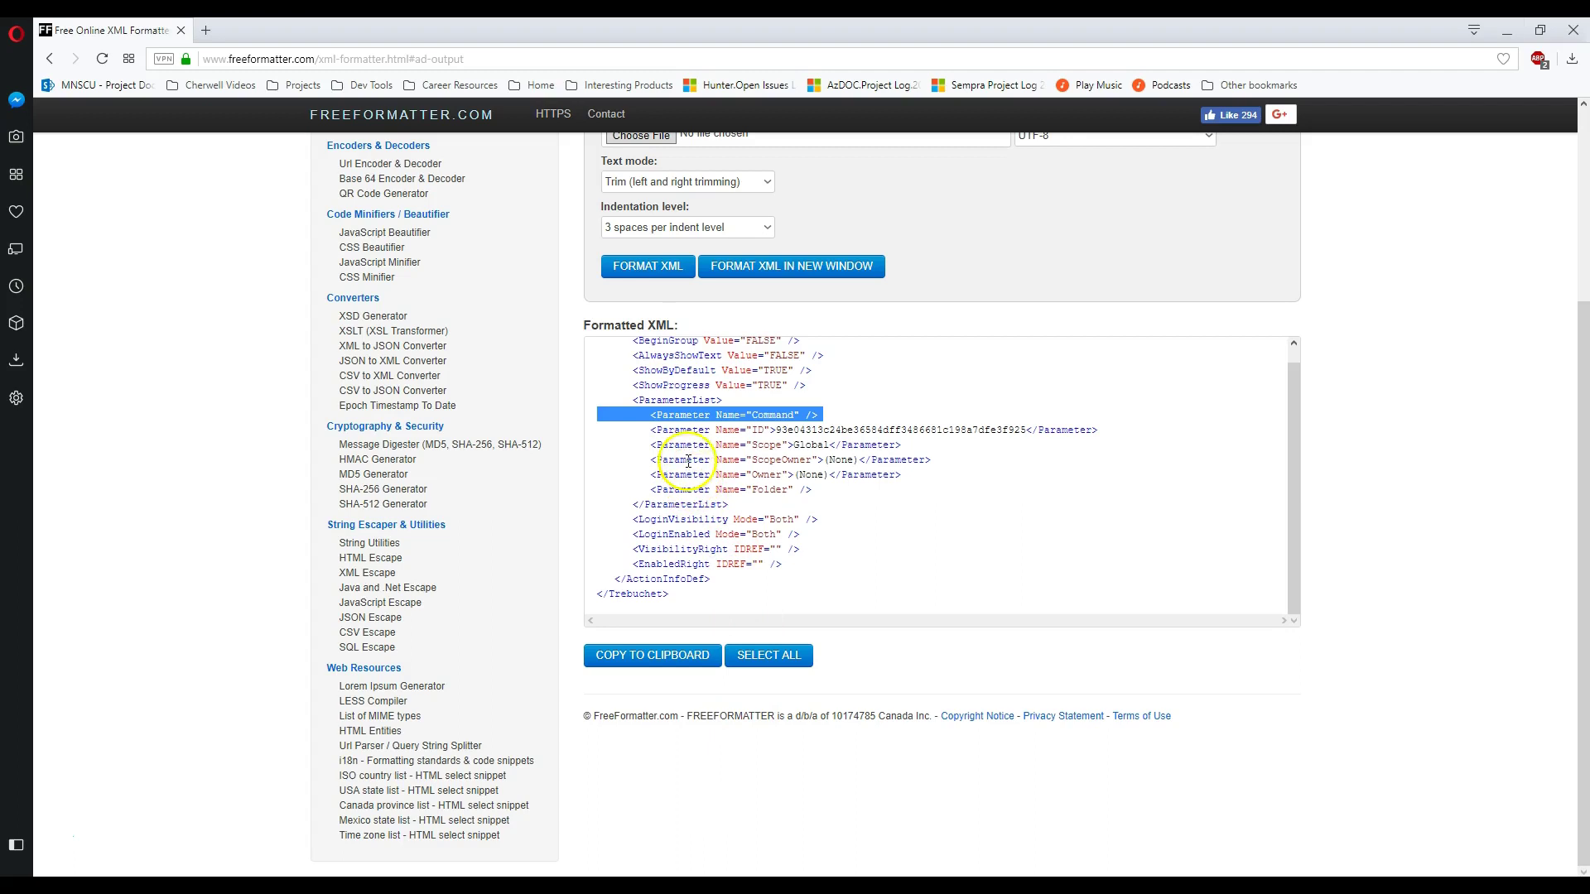
left_click_drag(652, 414, 916, 415)
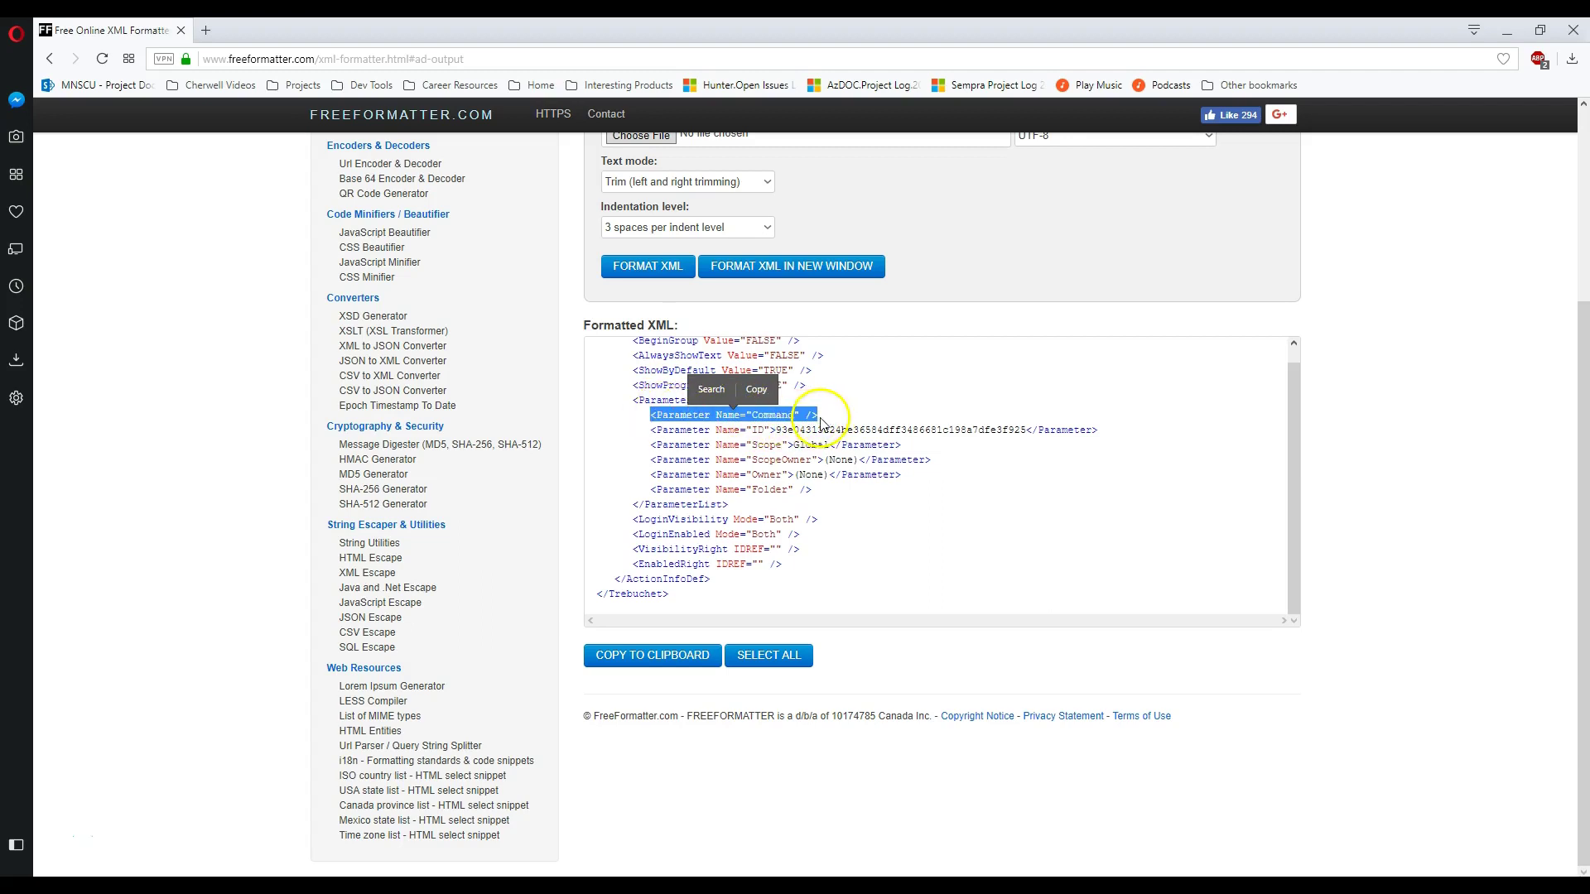
scroll(868, 423, "up", 4)
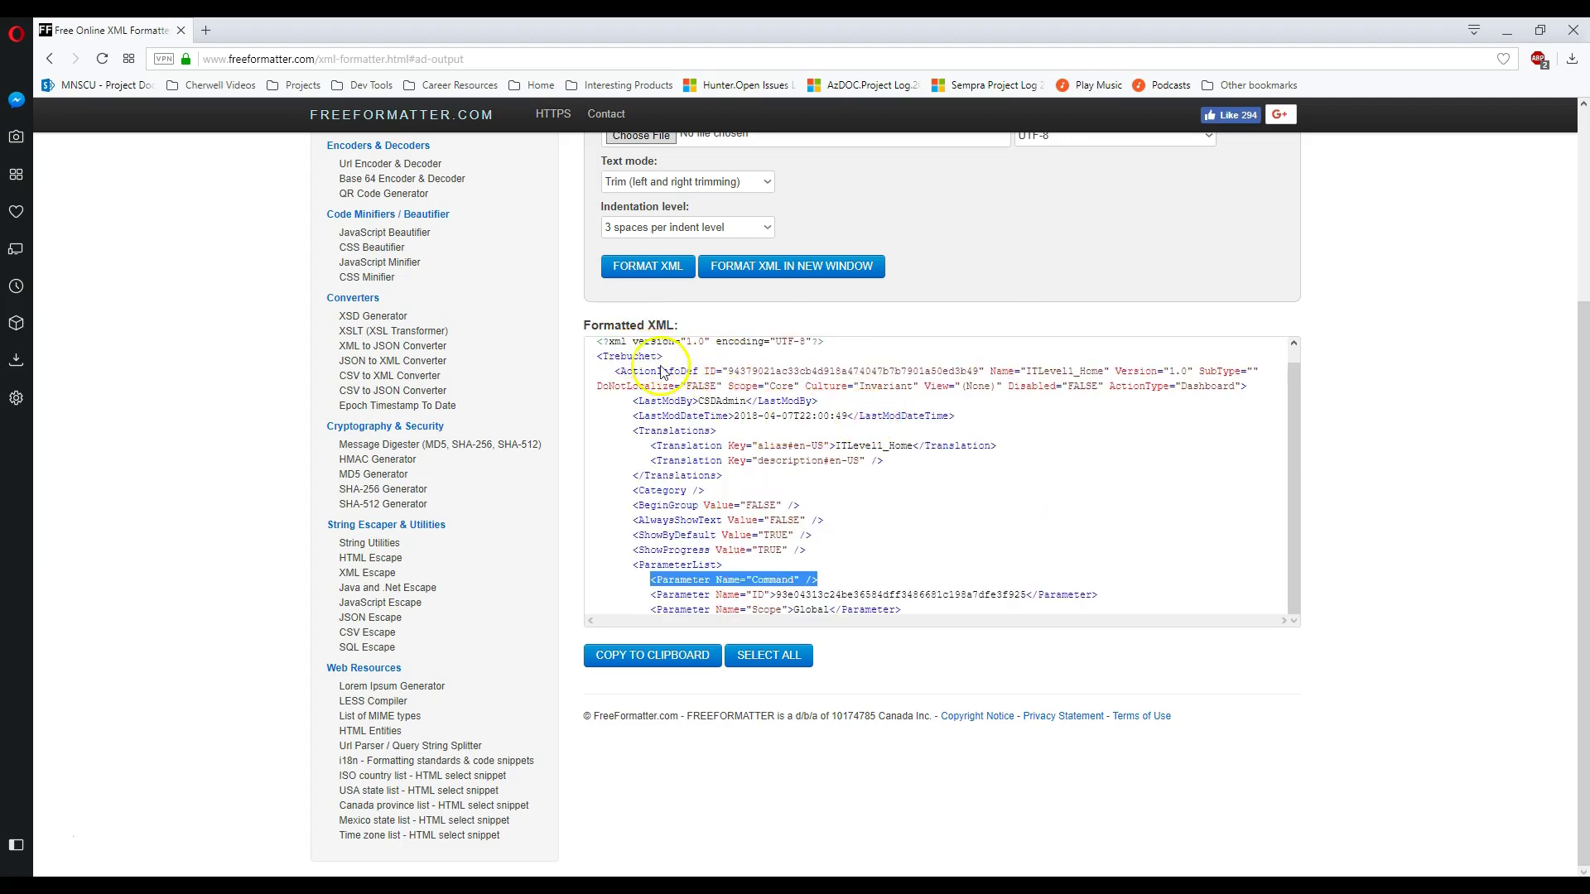
scroll(675, 371, "down", 2)
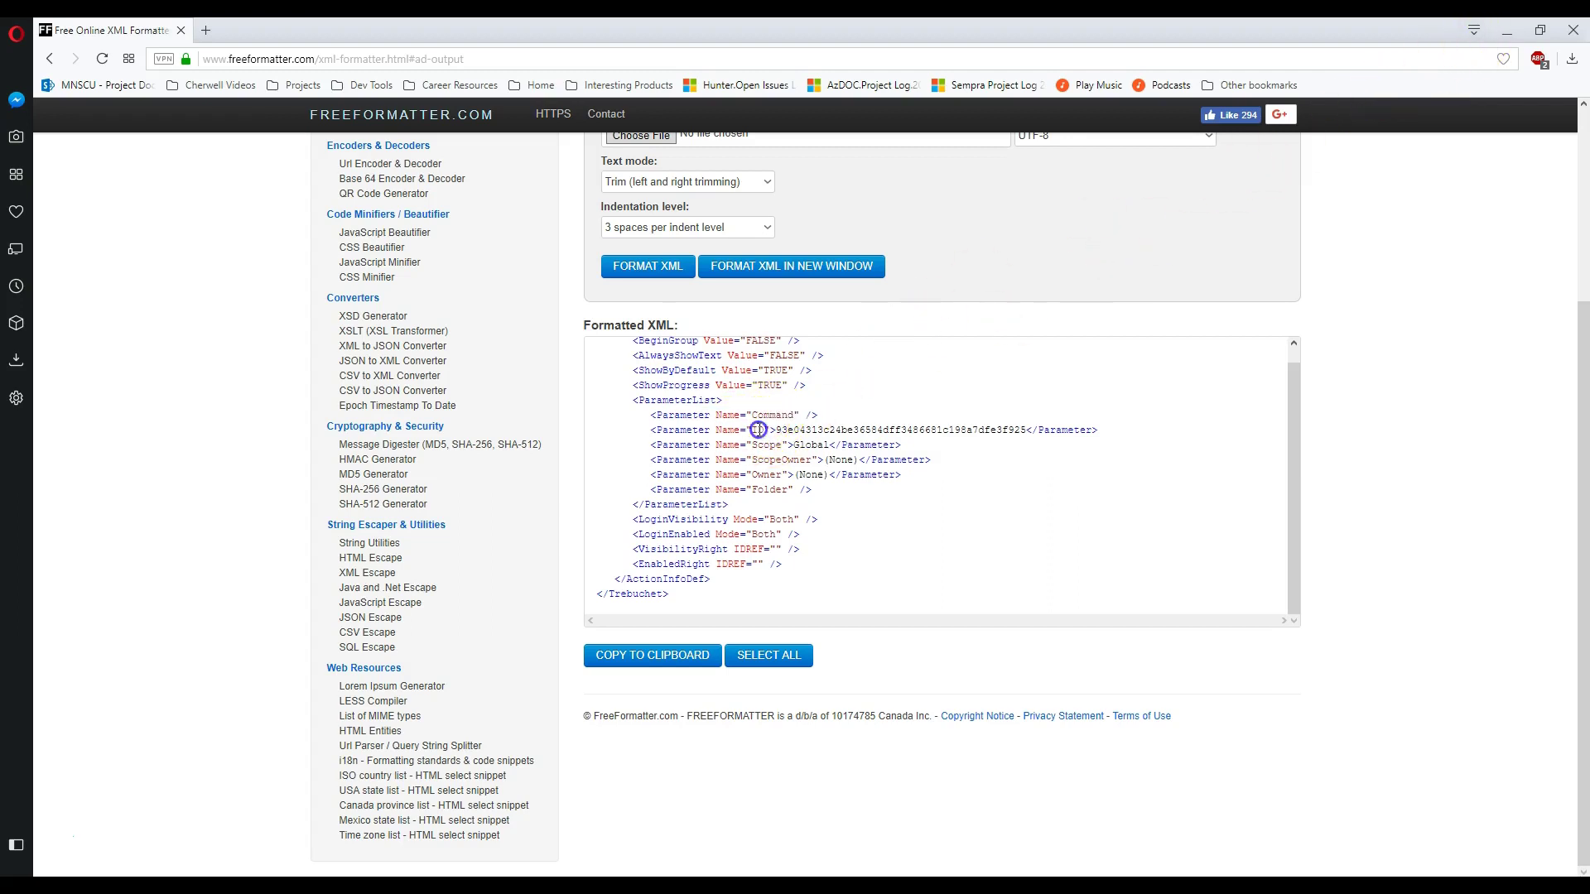
triple_click(760, 430)
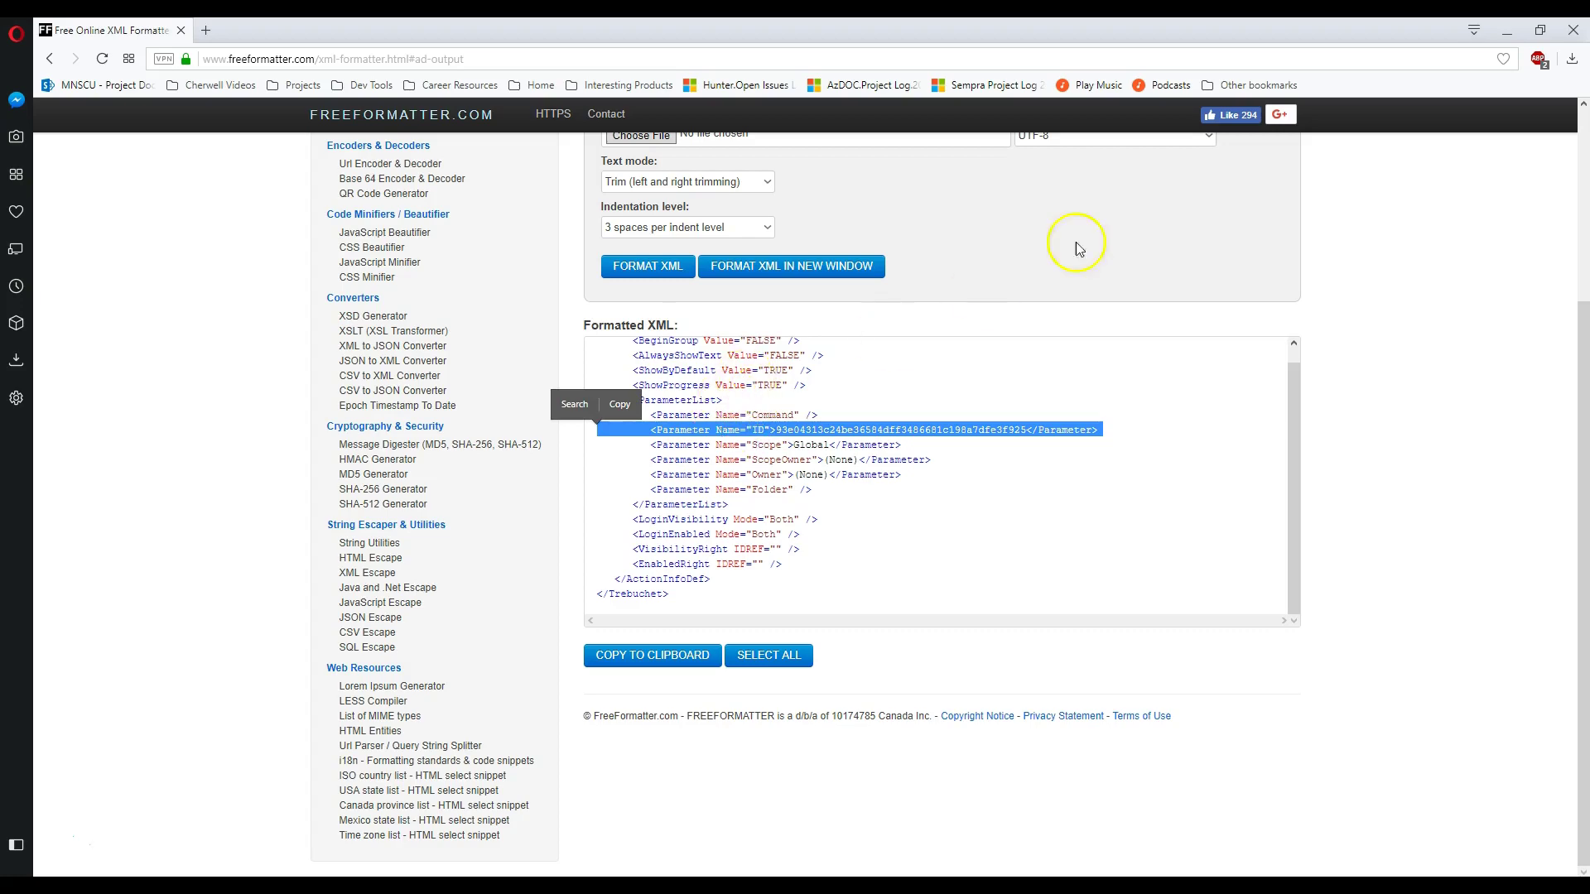
- Back in the One-Step editor, review the available modifiers for the Parameter Name value, keep String from Attribute, and discard the dialog
left_click(1506, 30)
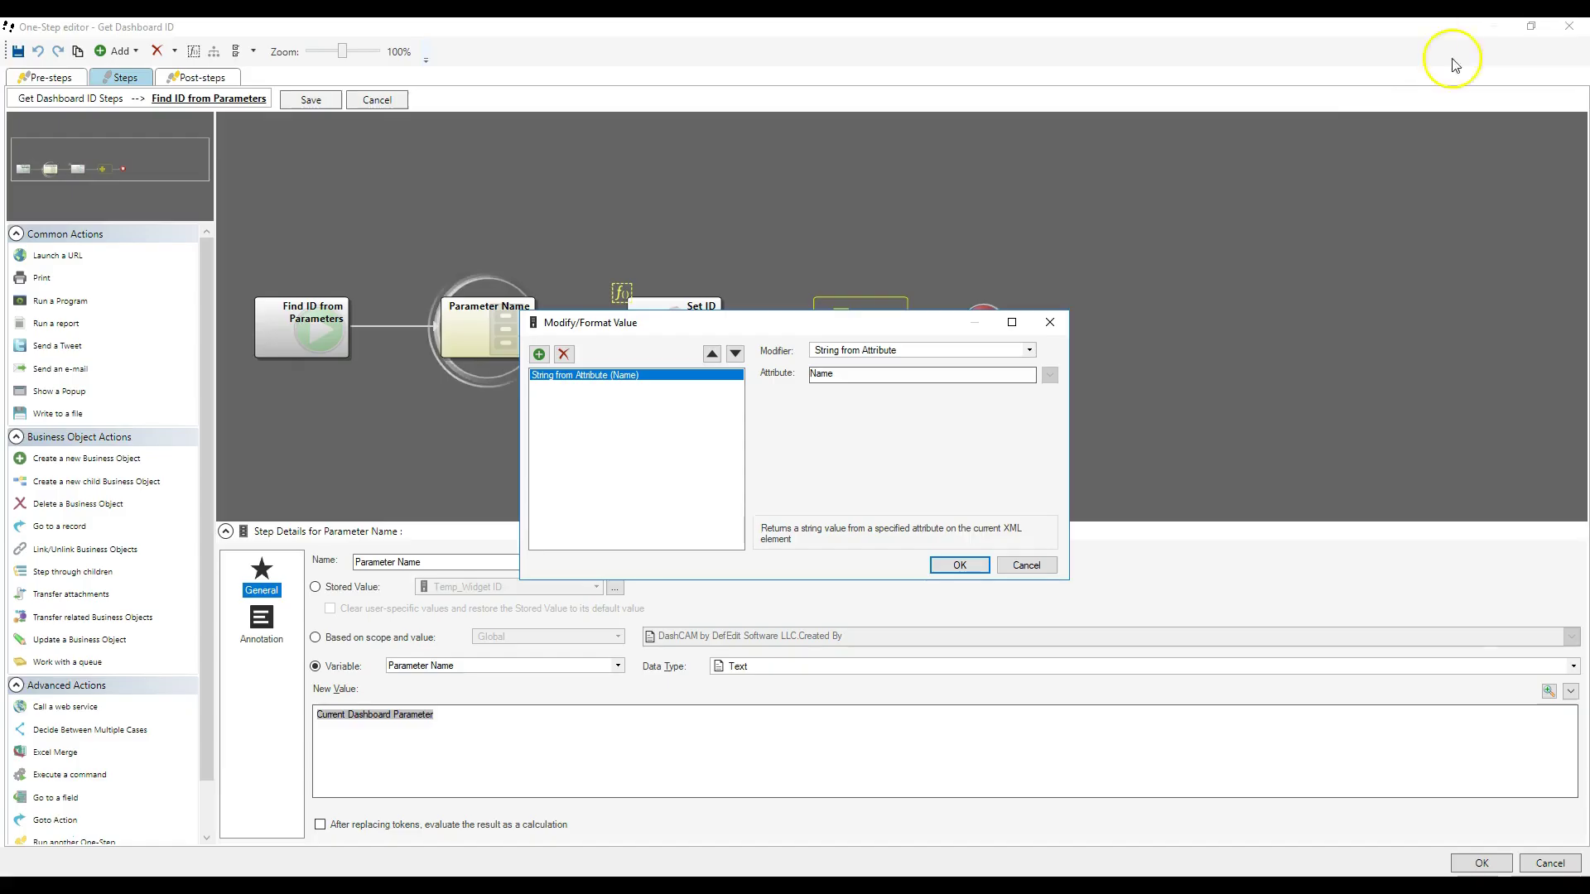
left_click(879, 351)
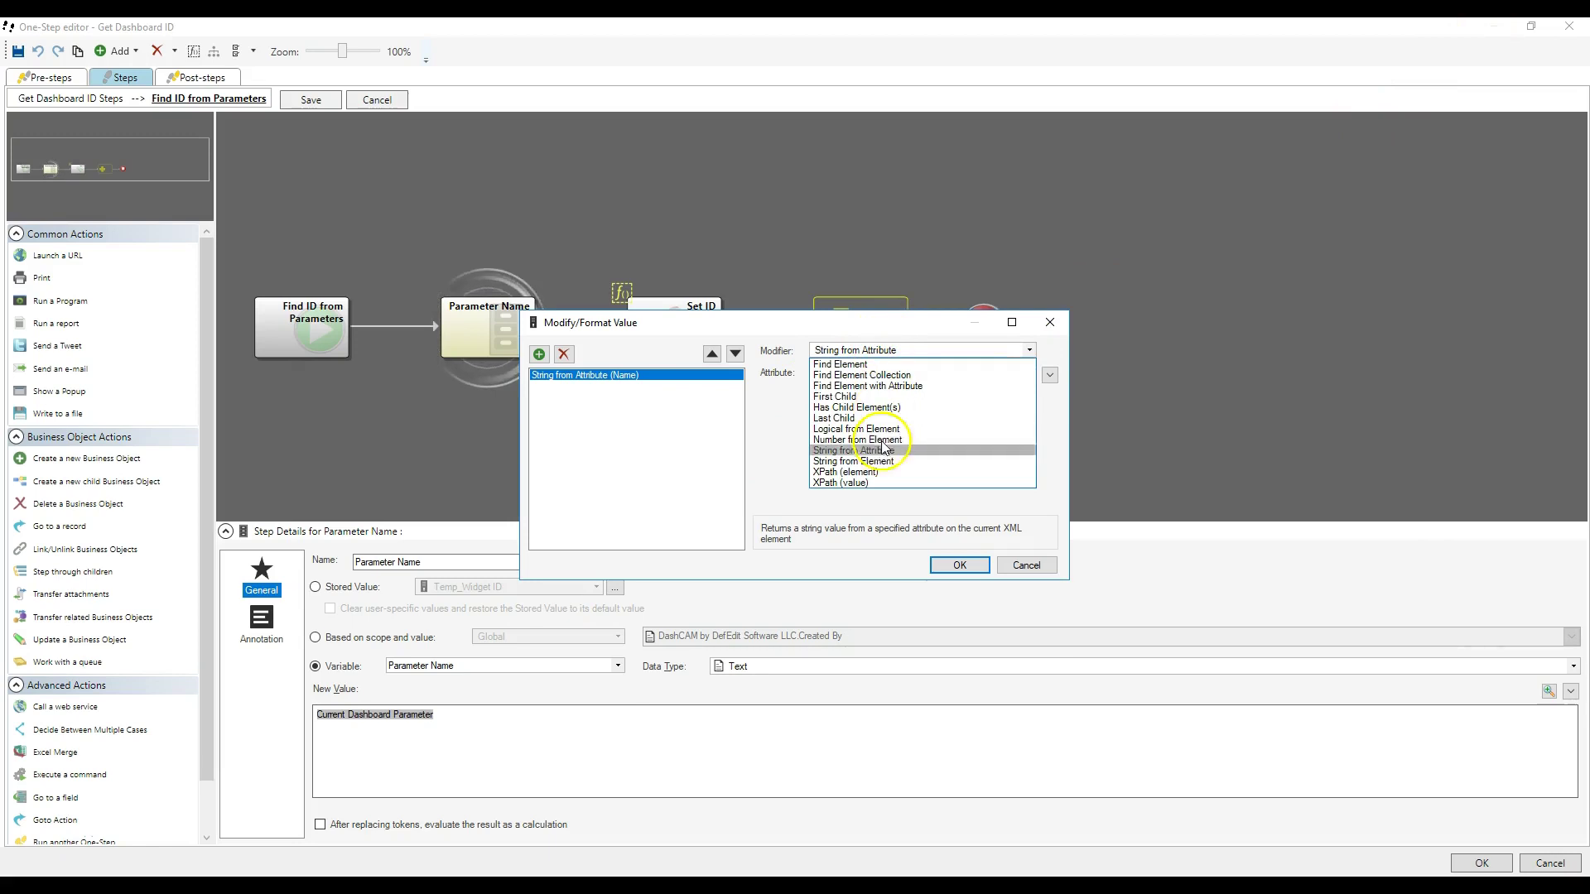
left_click(853, 450)
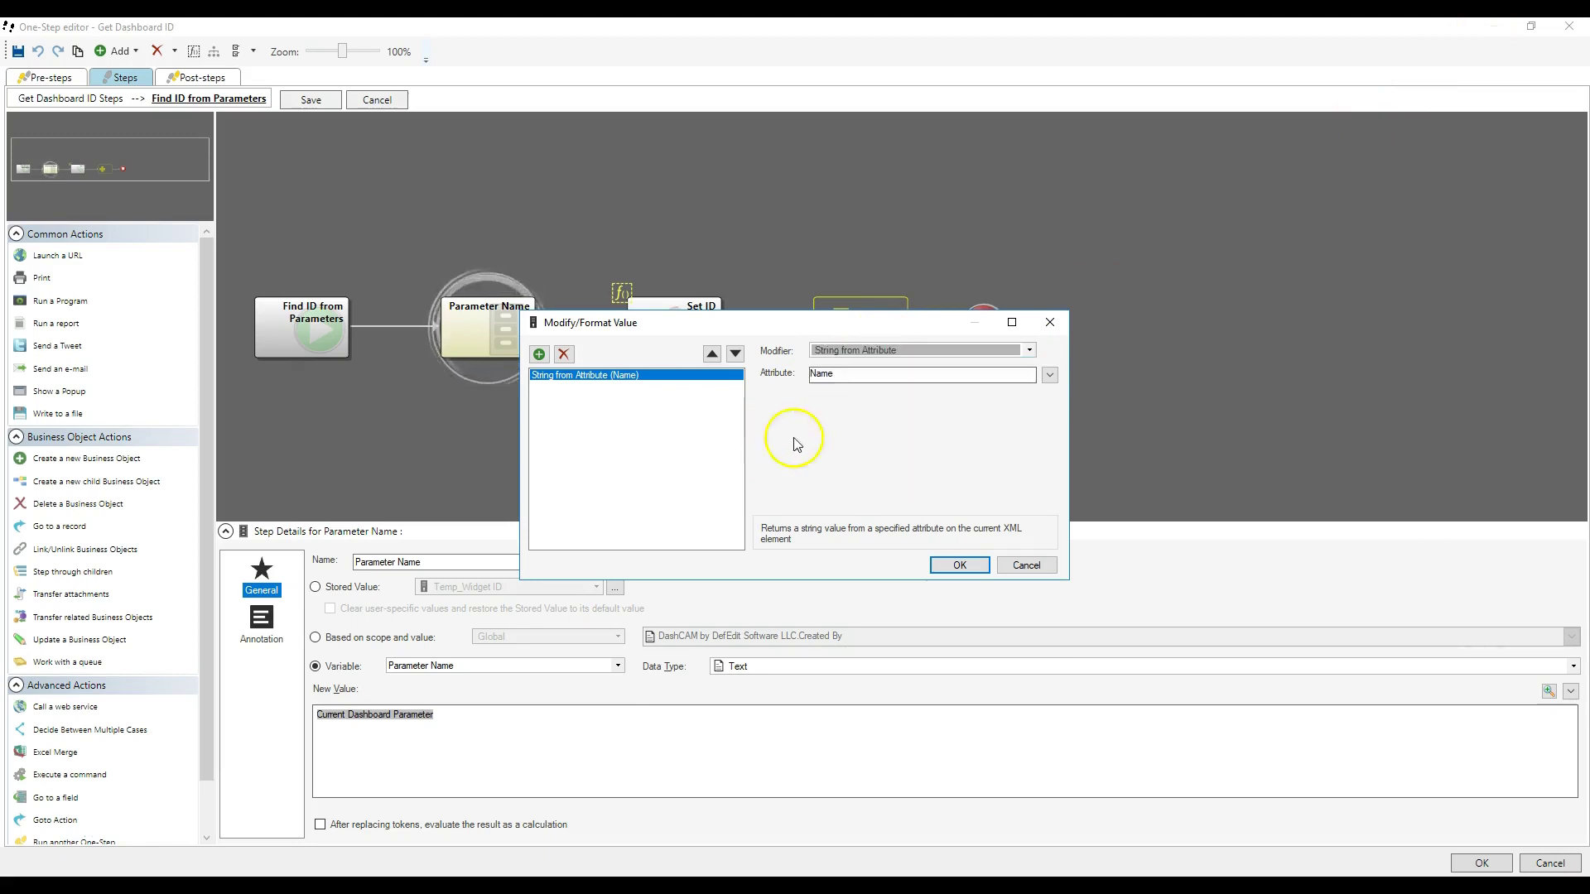
left_click(1025, 566)
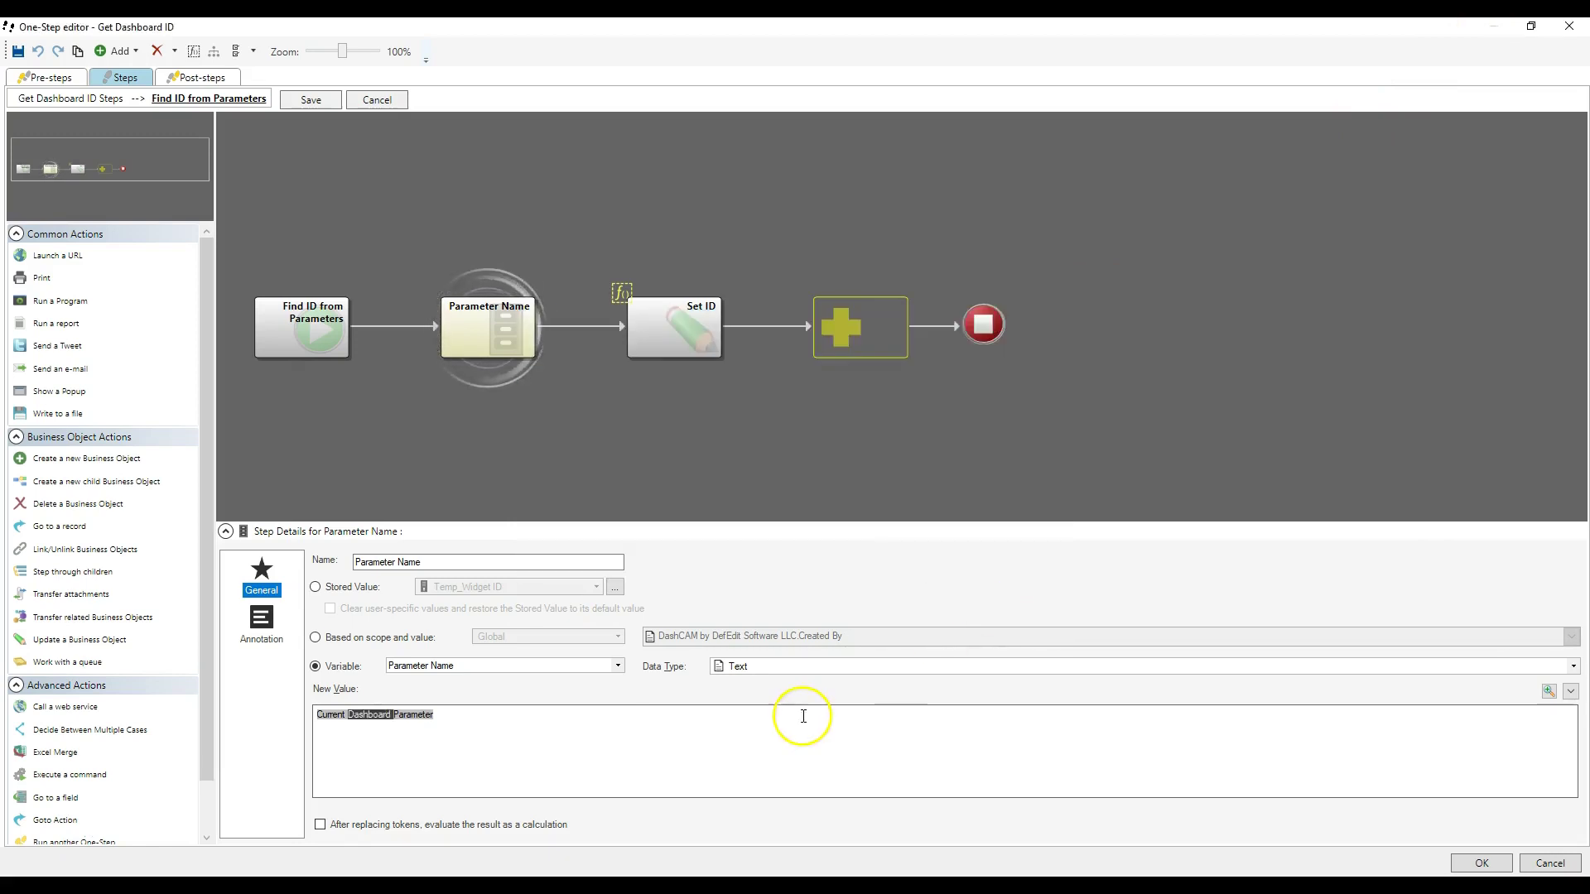
- View the run condition of the Set ID action and the expression behind it, leaving both unchanged
left_click(673, 340)
right_click(672, 340)
left_click(745, 400)
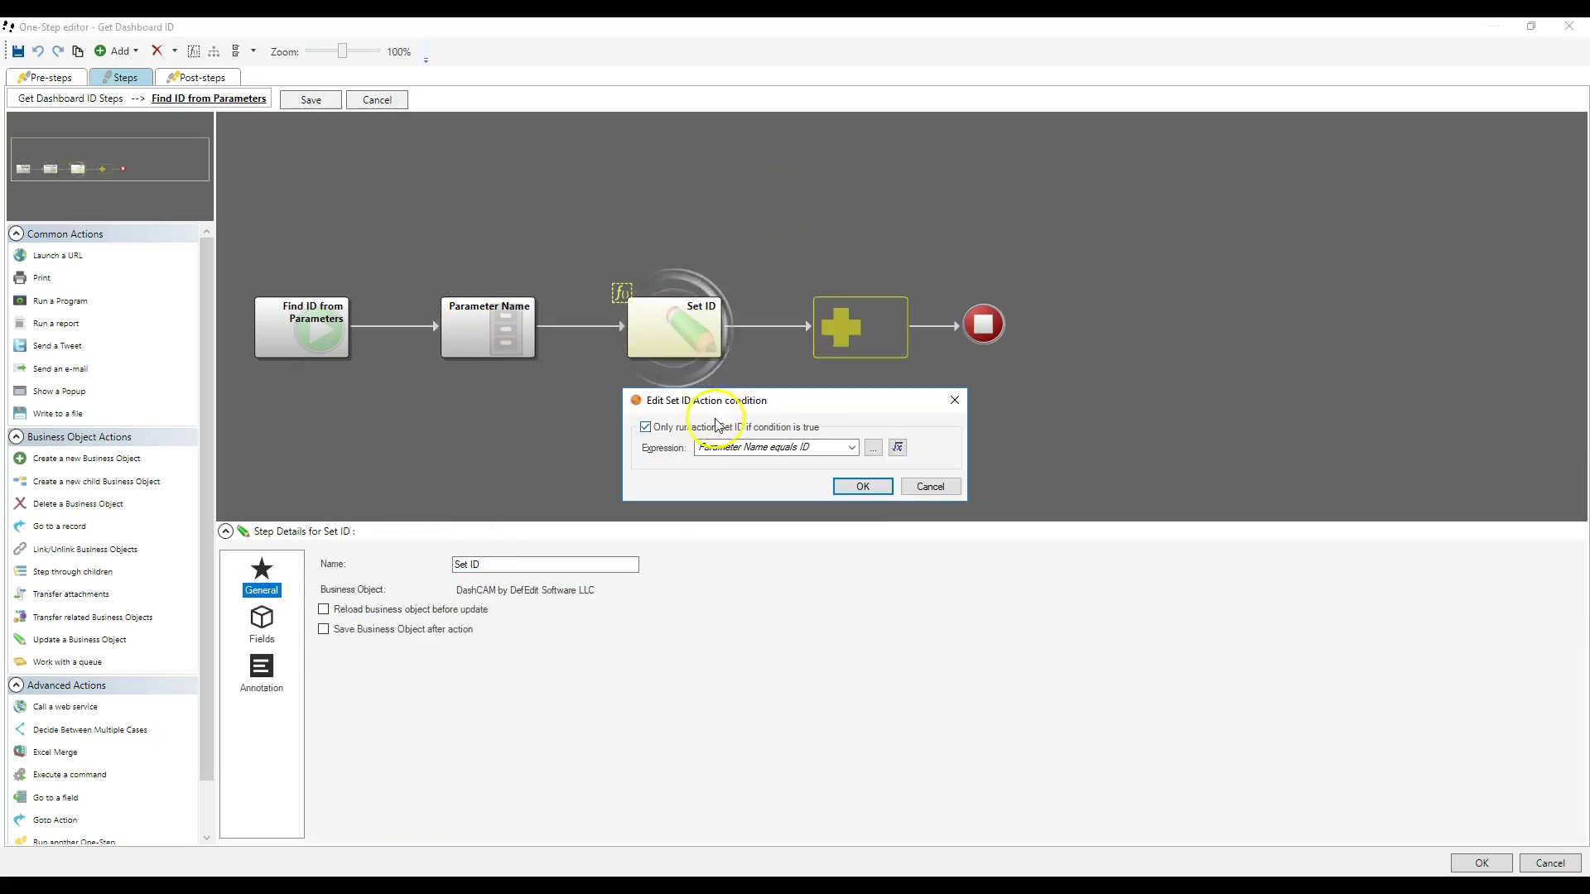
left_click(875, 451)
left_click(650, 334)
left_click(961, 418)
left_click(930, 486)
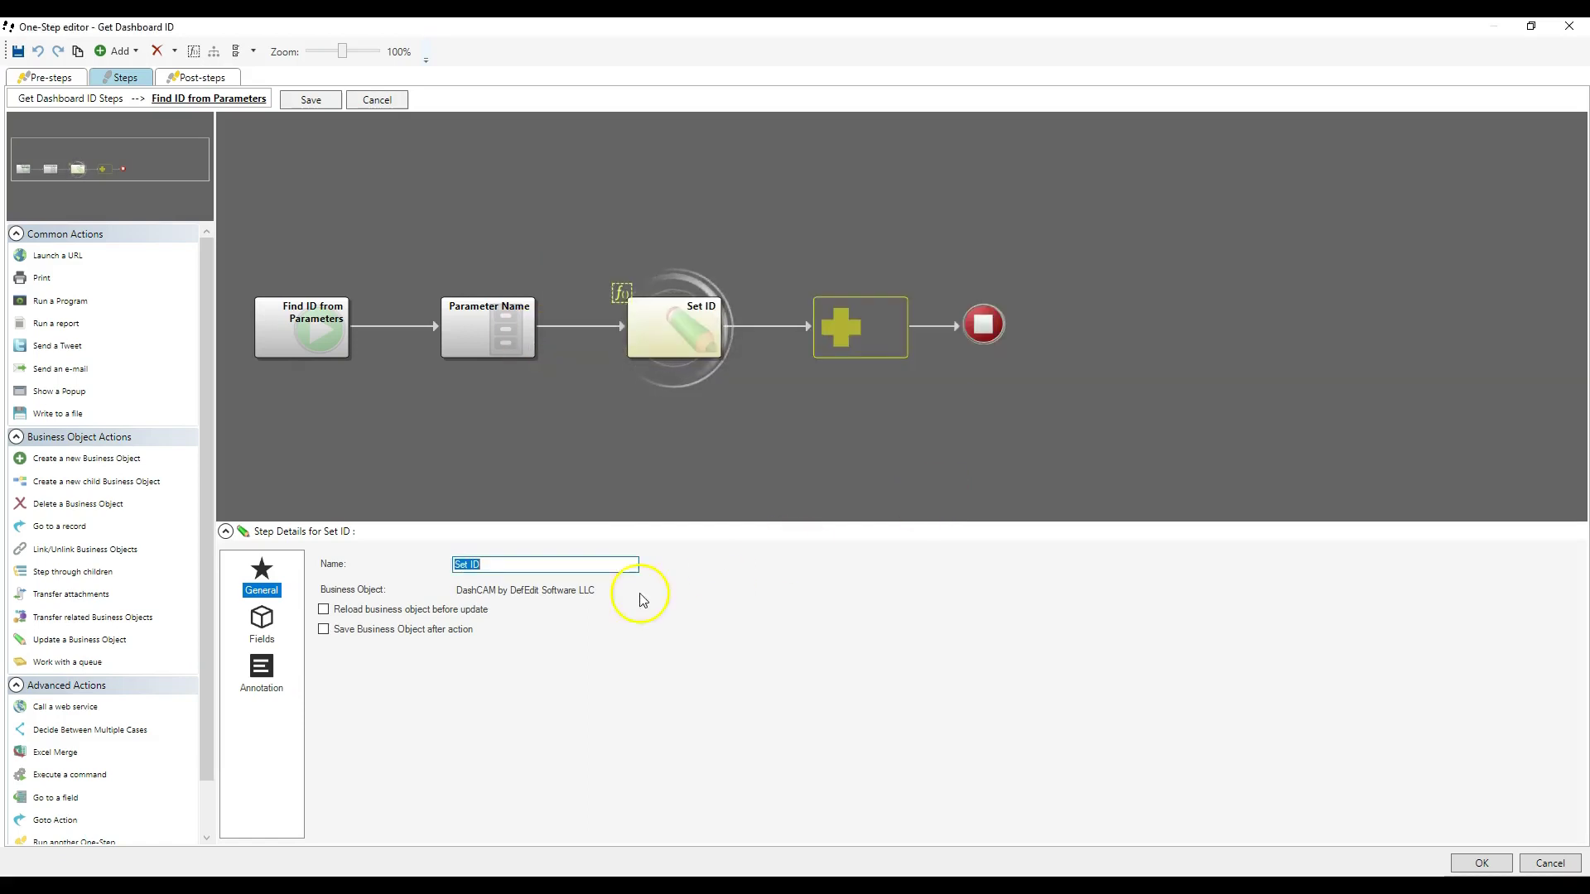
- Review the Set ID action's fields, check the ID parameter line in the browser's formatted XML, and list only the fields being set
left_click(262, 623)
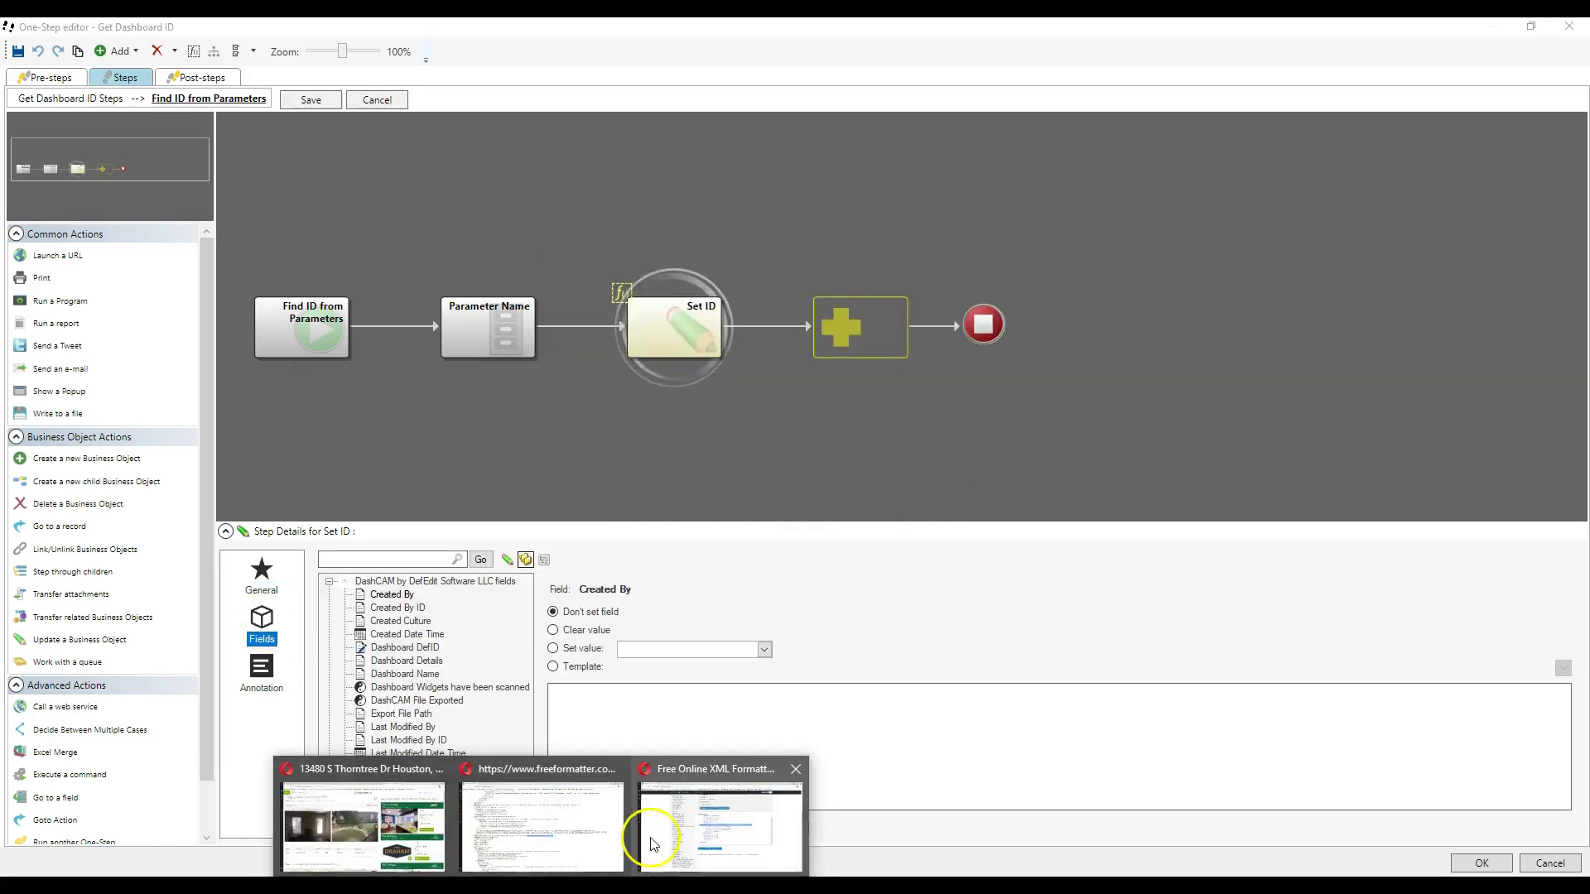
left_click(662, 836)
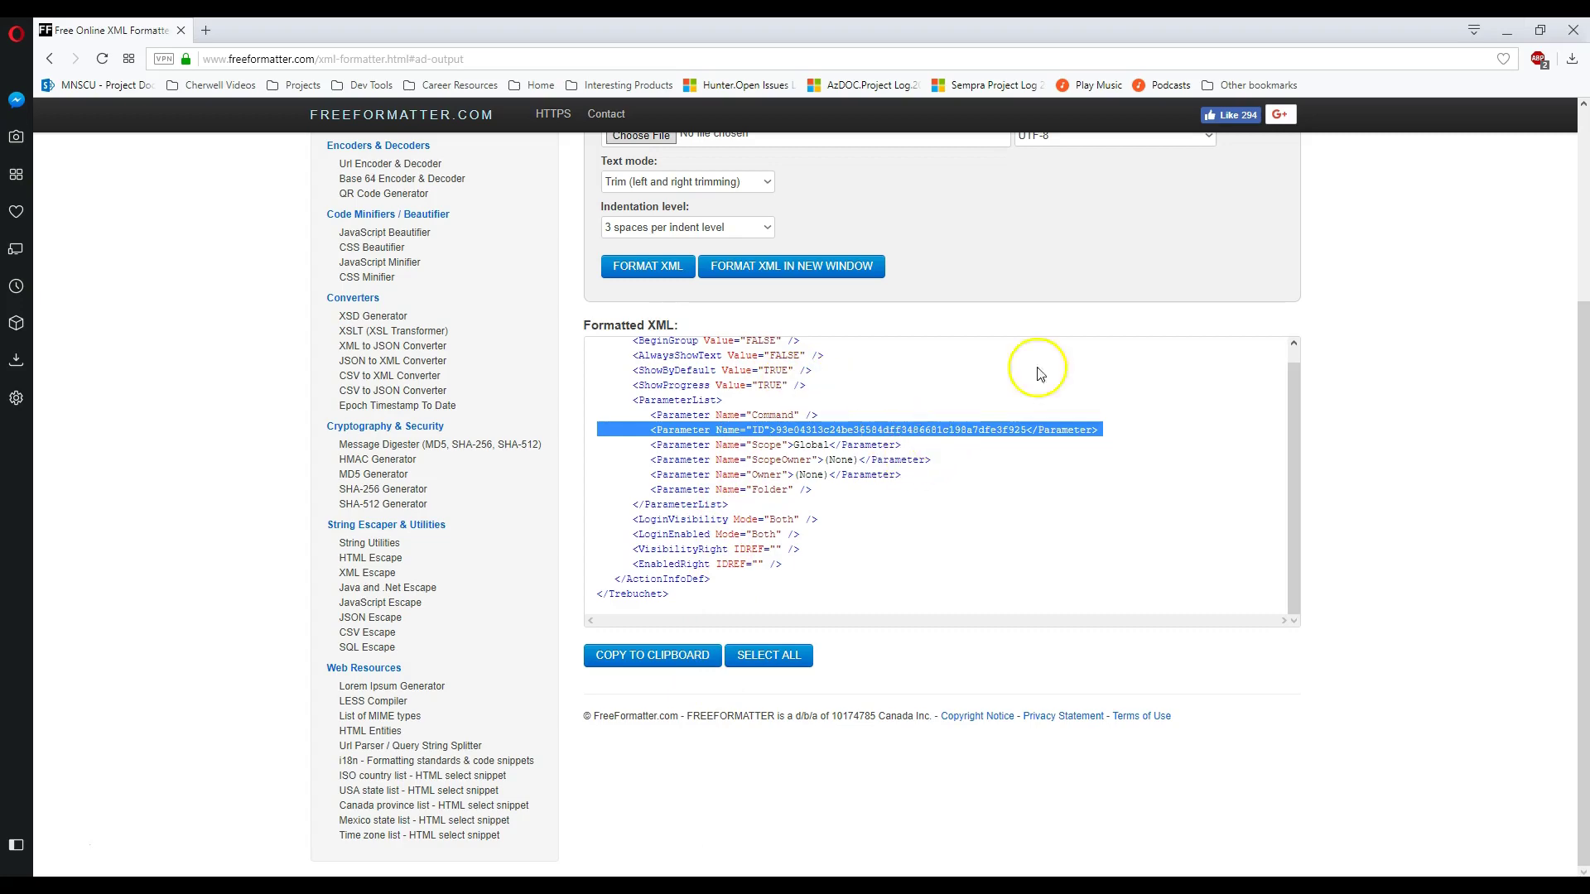
key("alt+Tab")
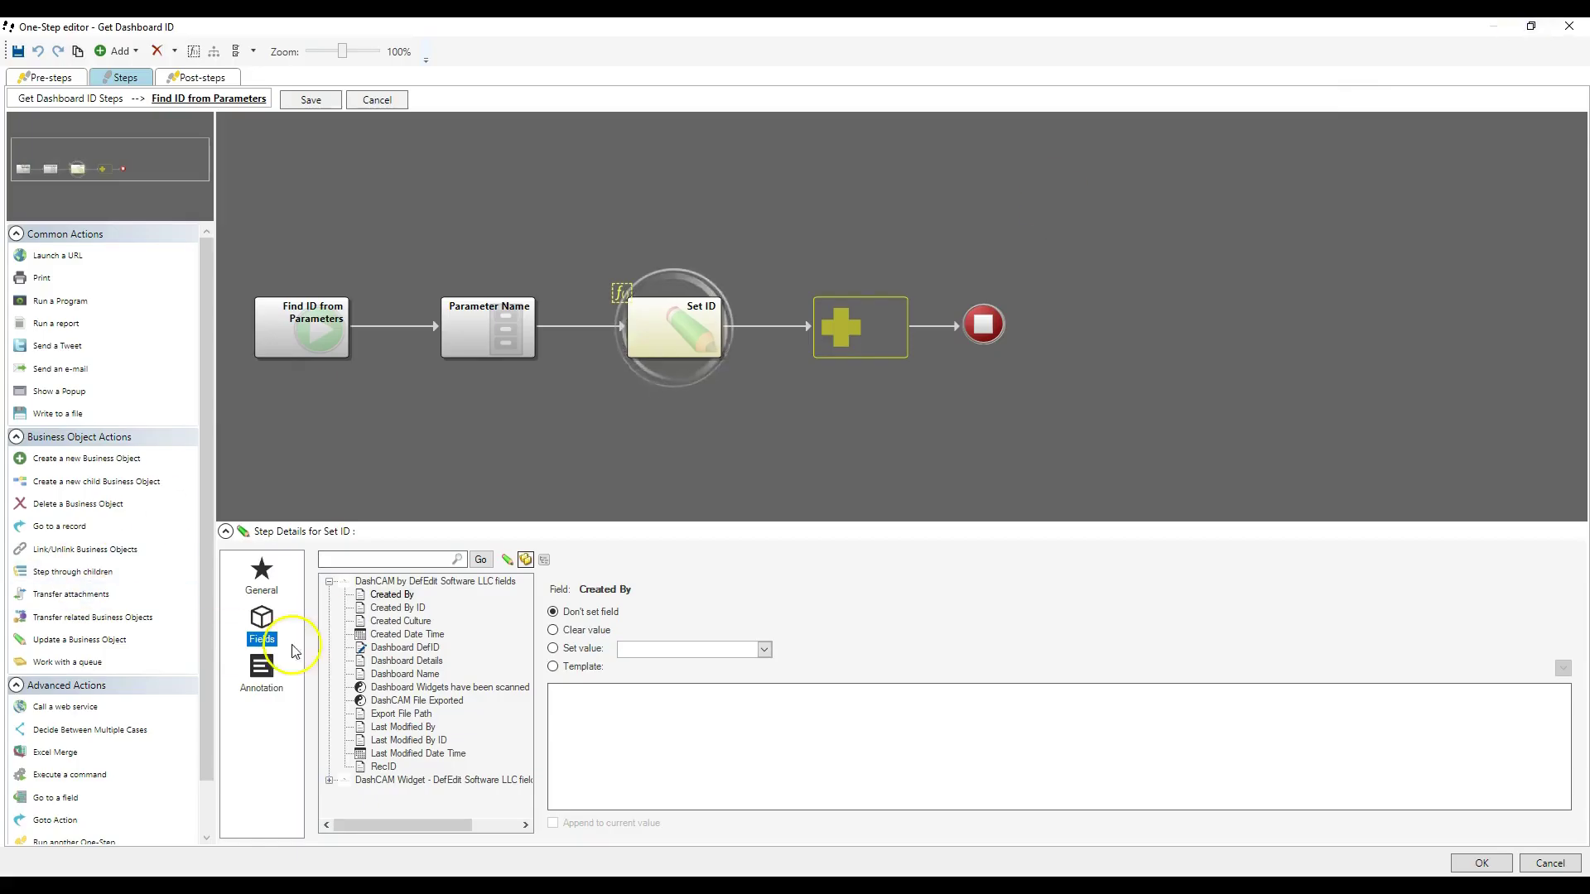
left_click(523, 561)
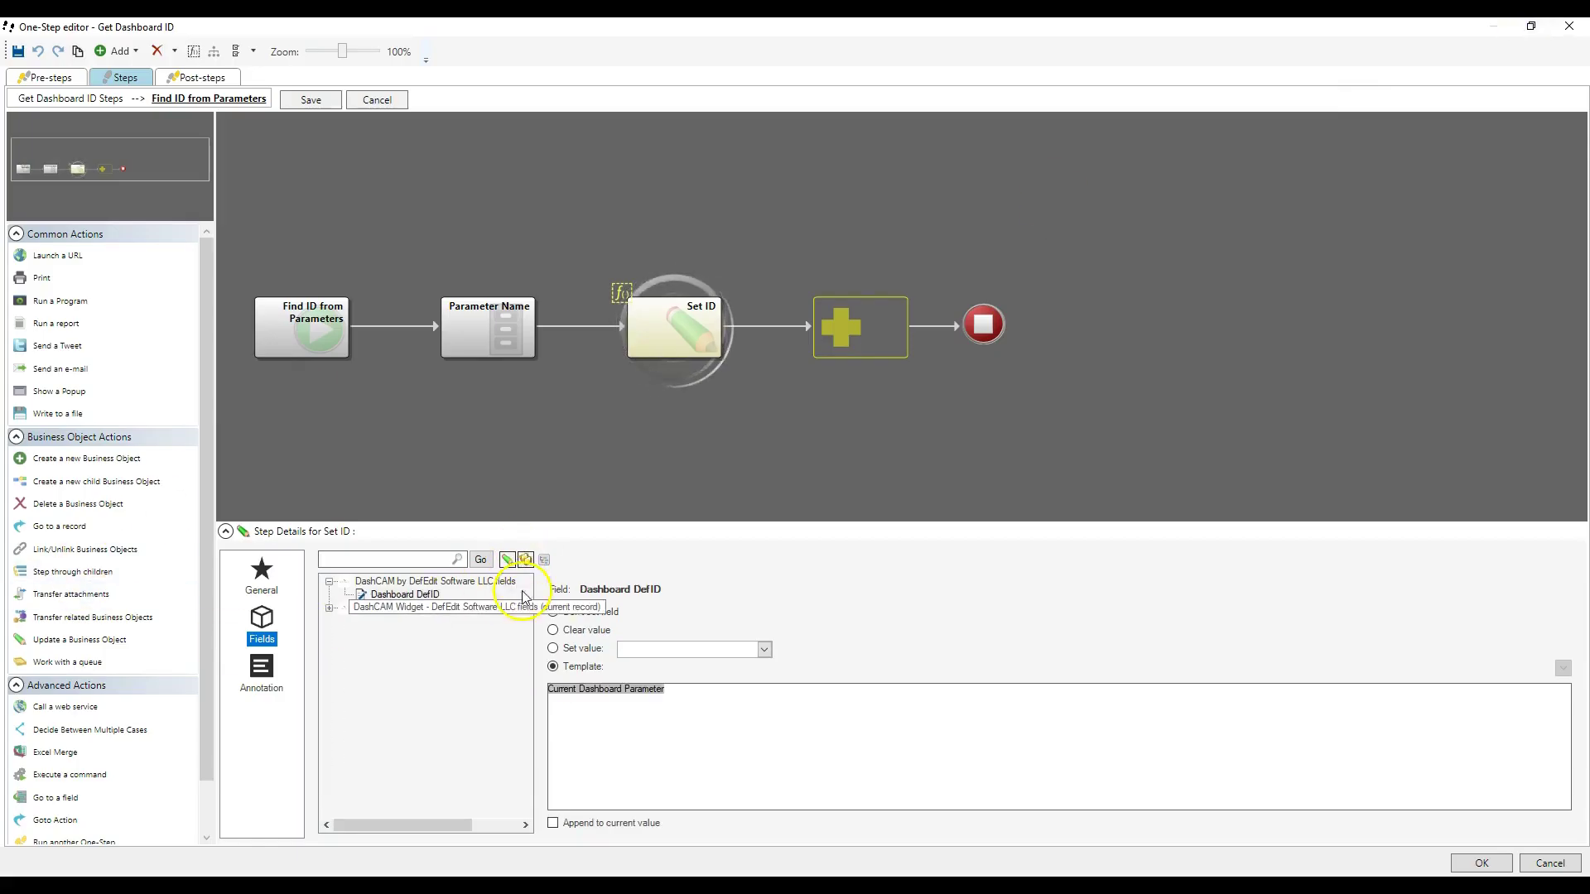
- Inspect the start and end text of the Dashboard DefID template's modifier, and leave the Get Dashboard ID One-Step without saving
right_click(580, 690)
left_click(634, 733)
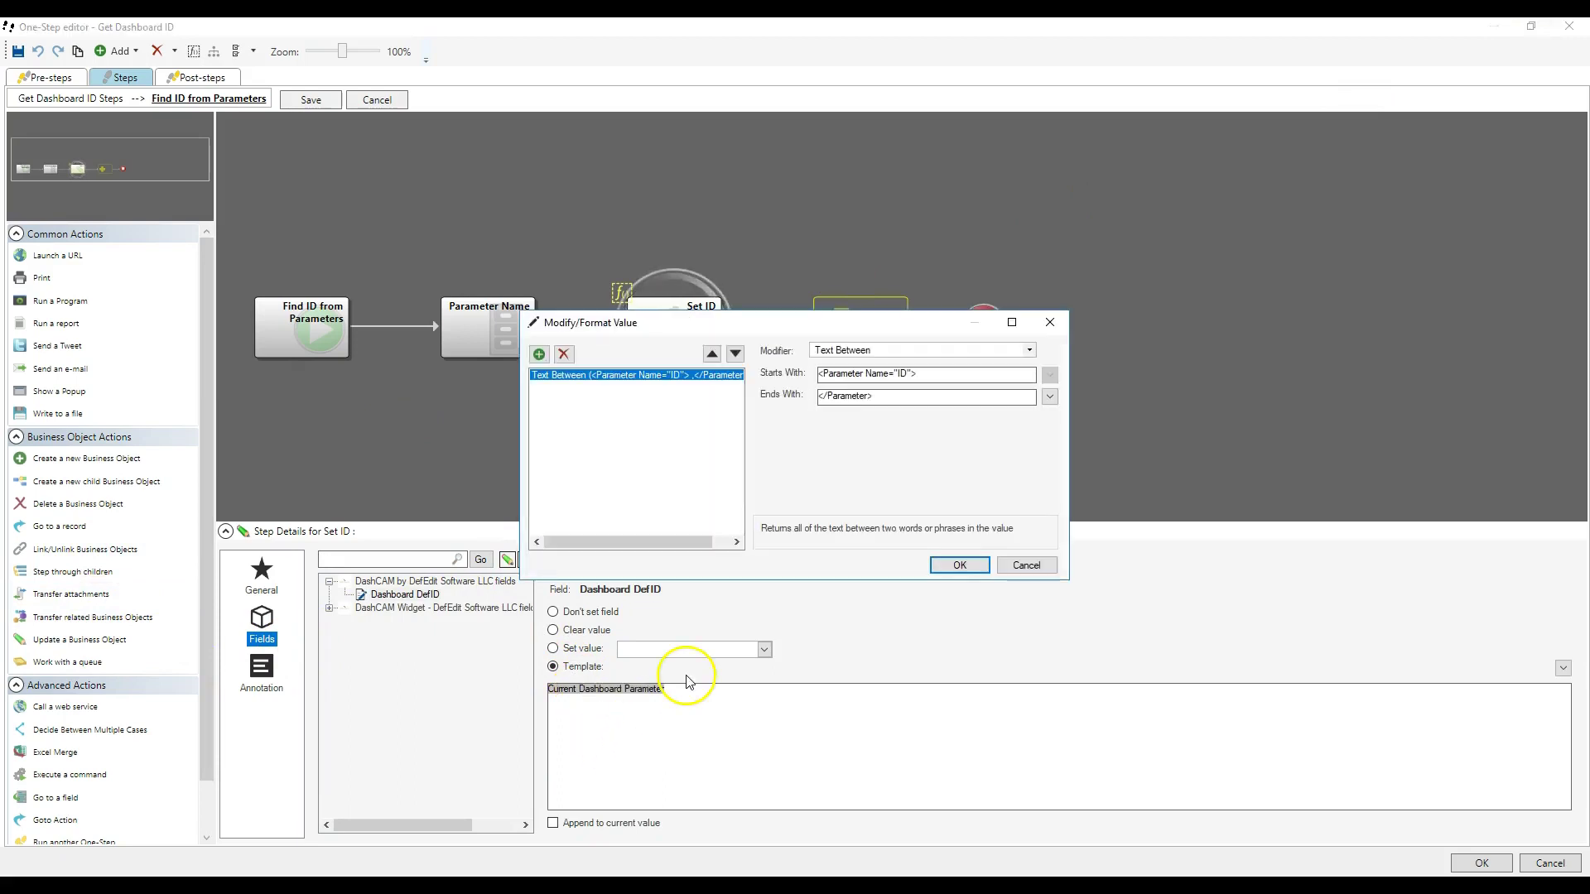
left_click(904, 395)
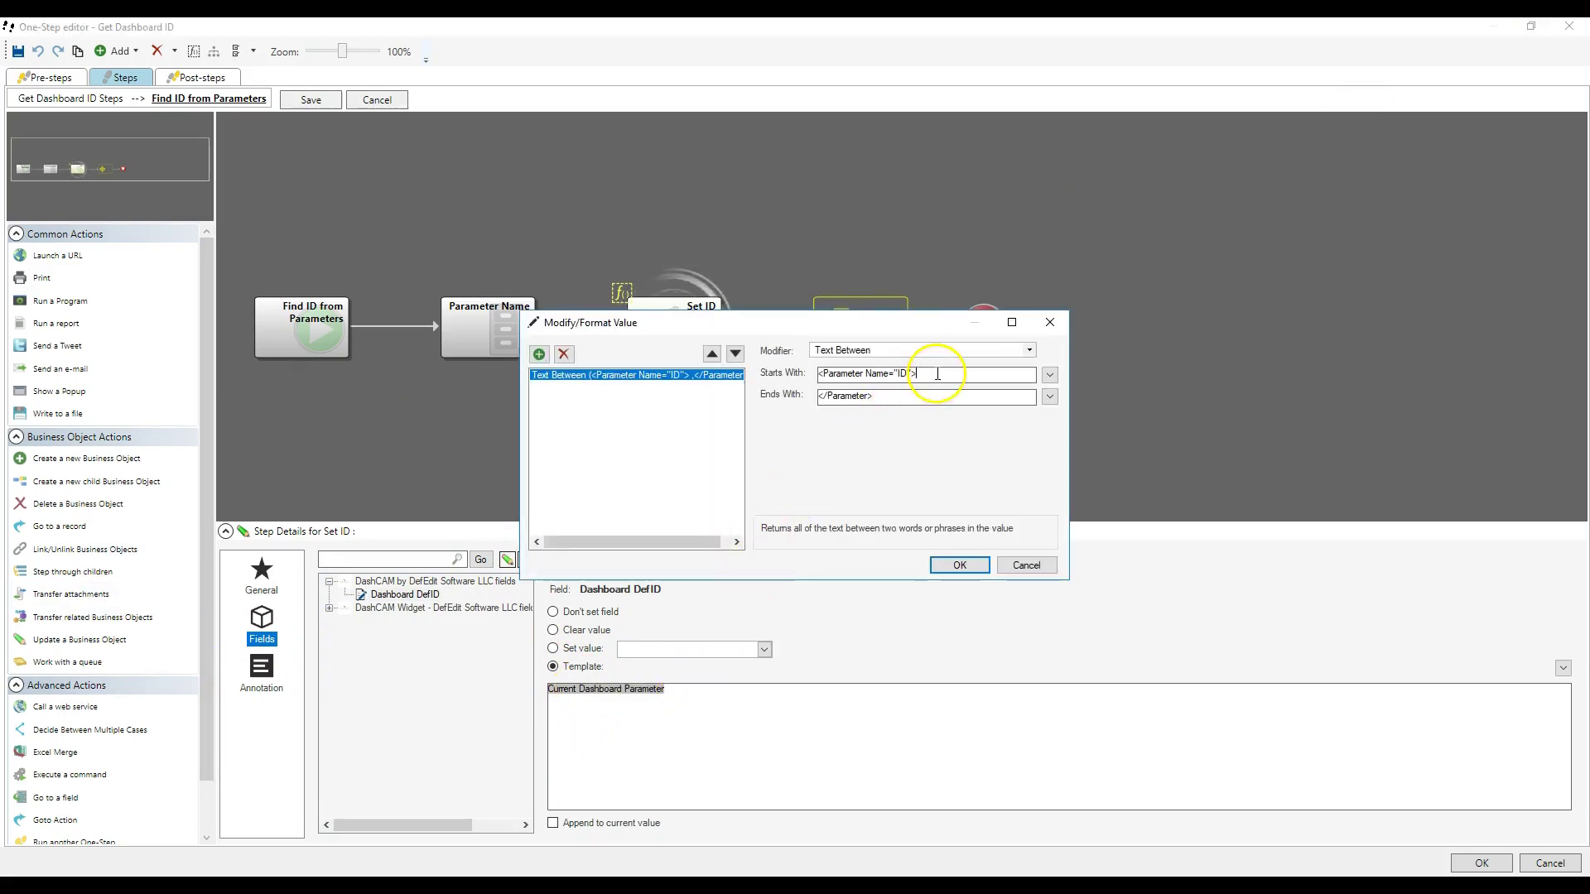
left_click_drag(944, 376, 798, 379)
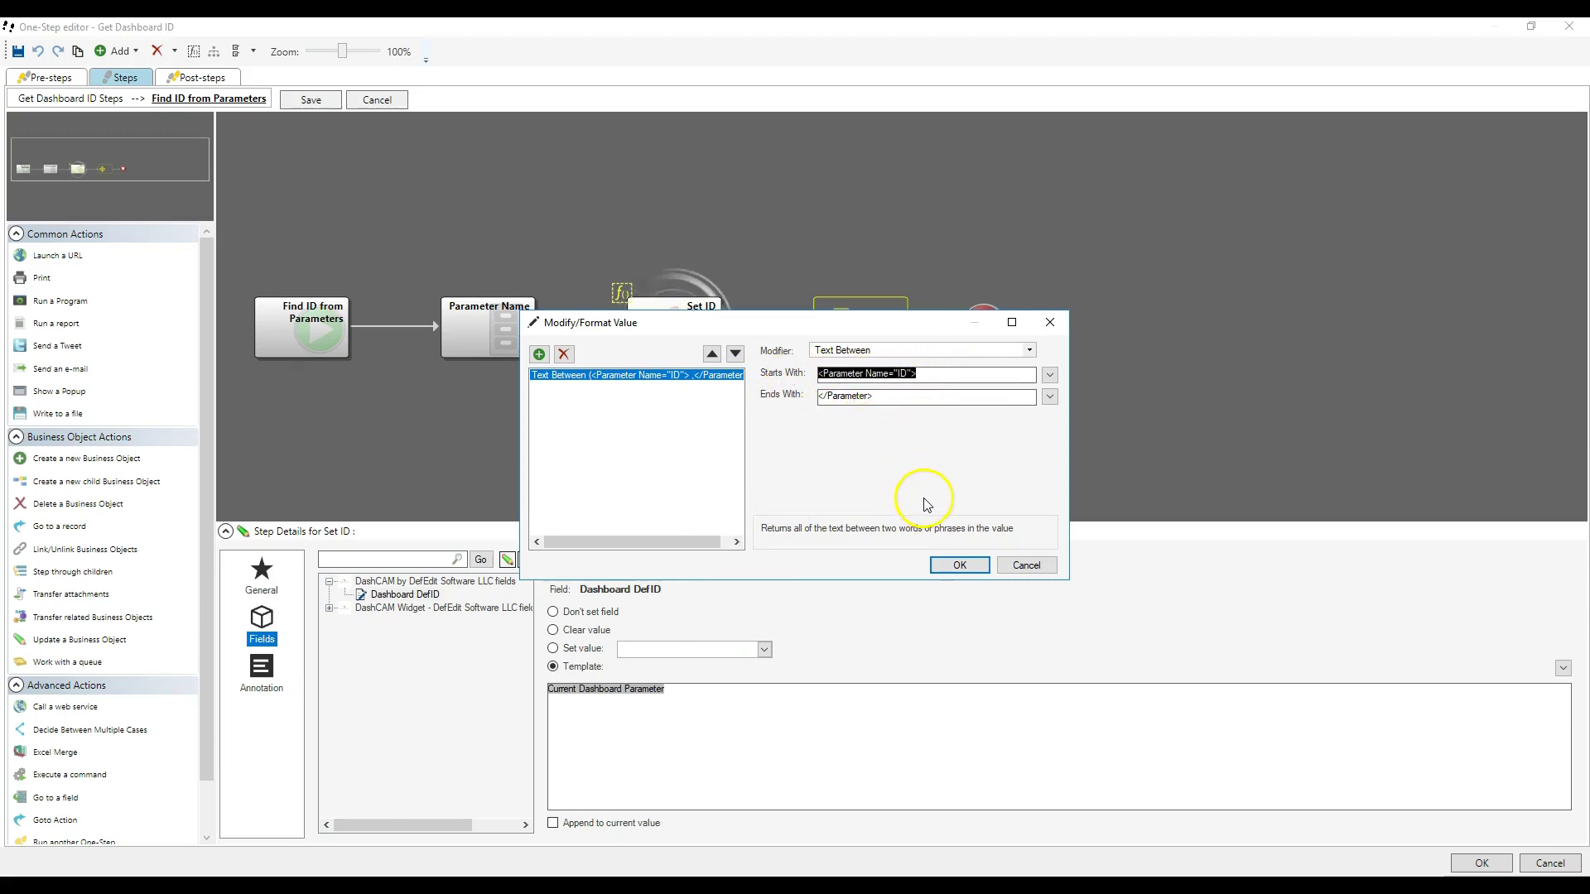
left_click(1007, 566)
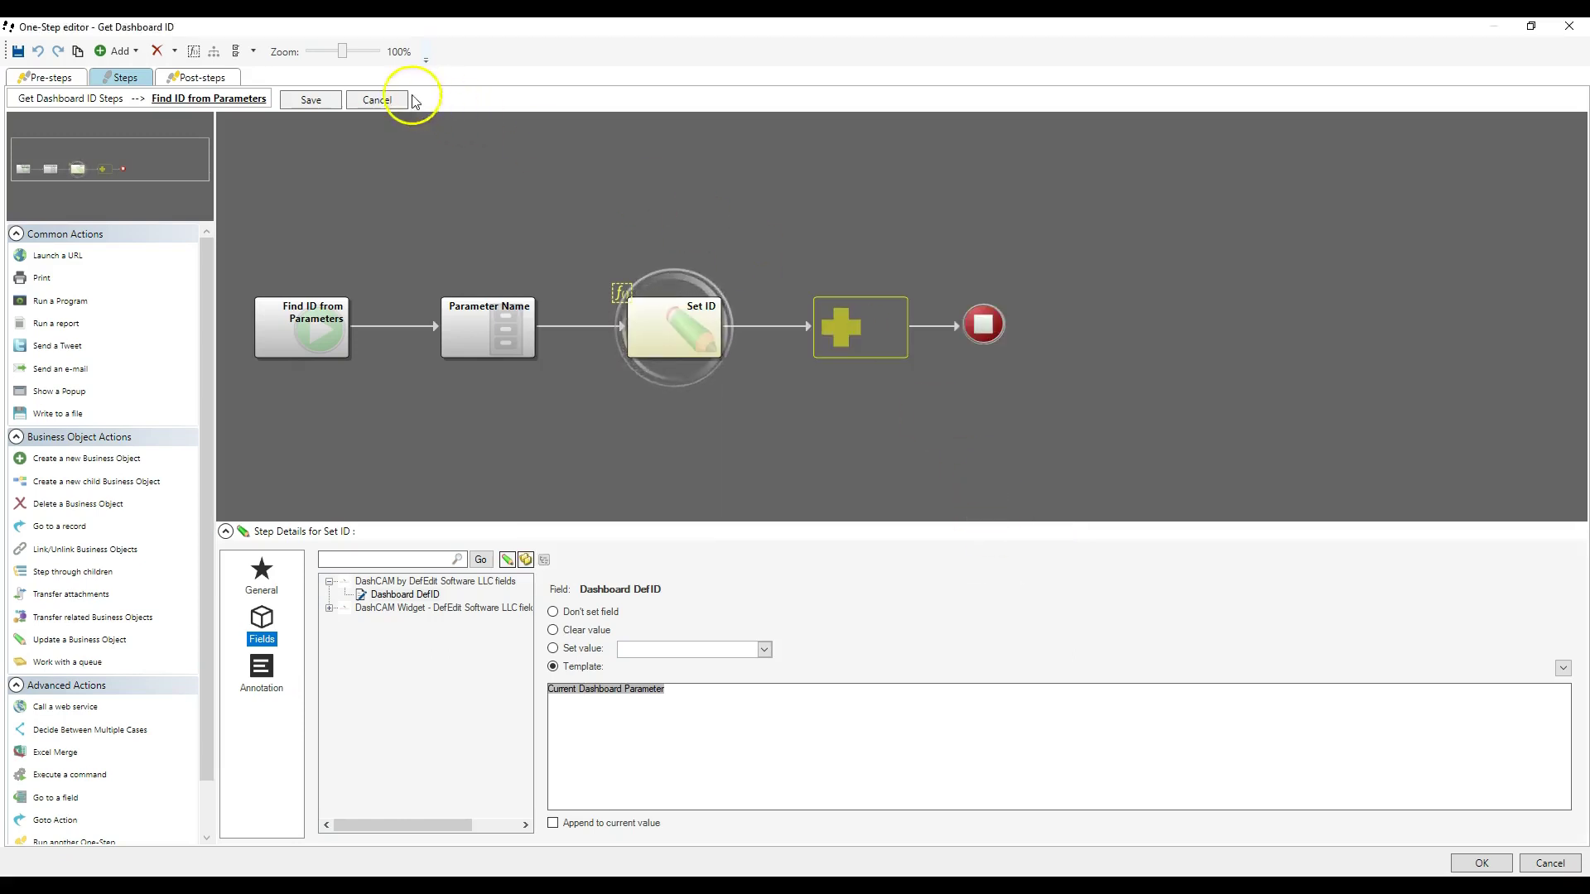
left_click(361, 106)
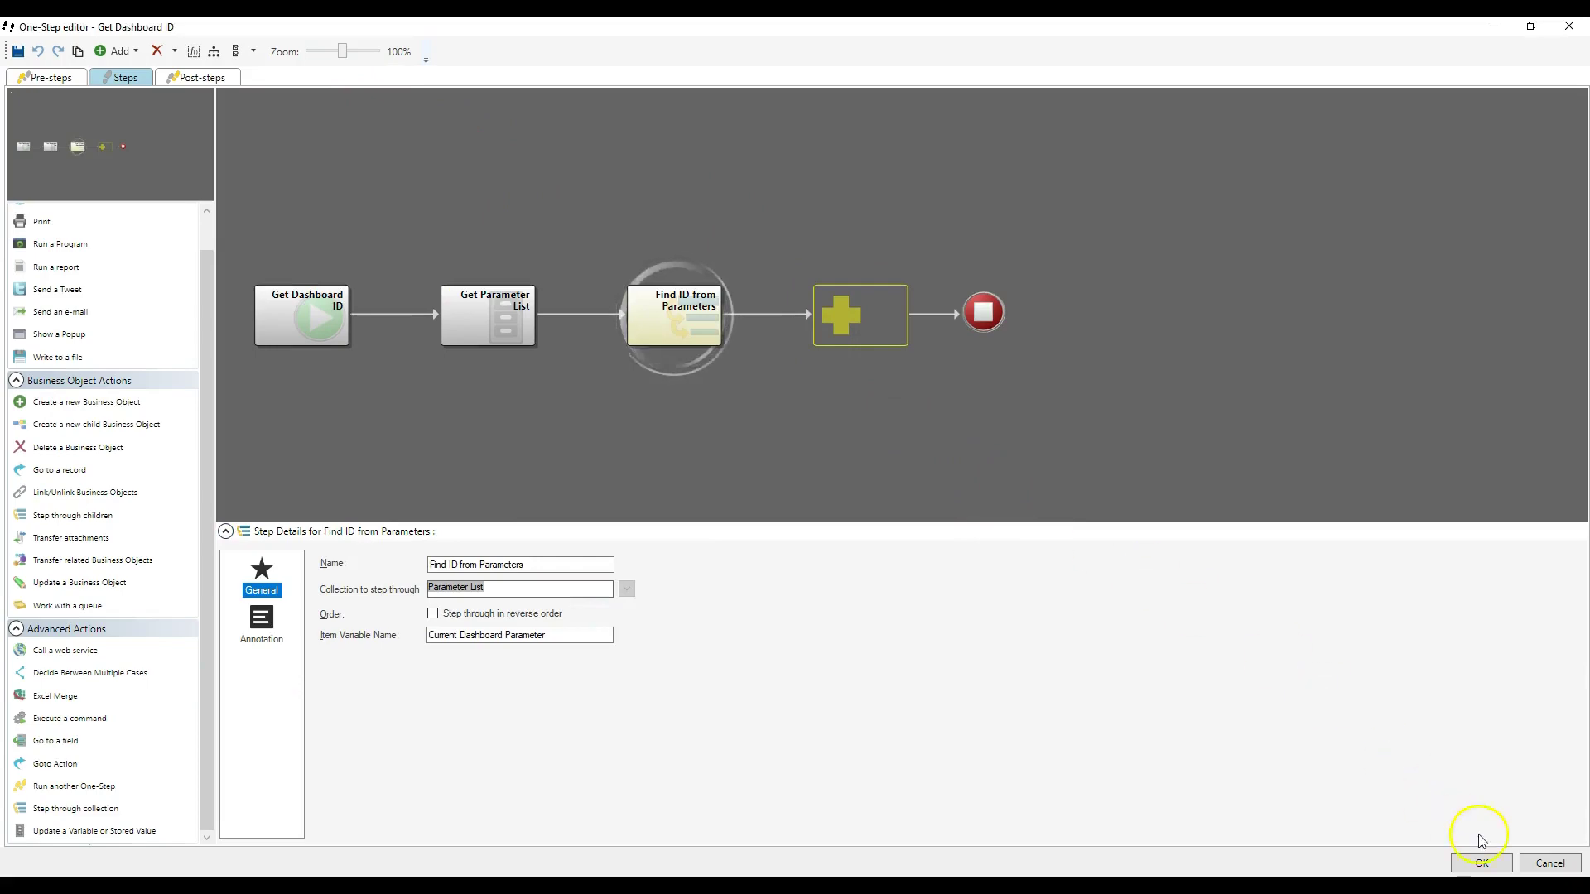
left_click(1556, 862)
left_click(770, 481)
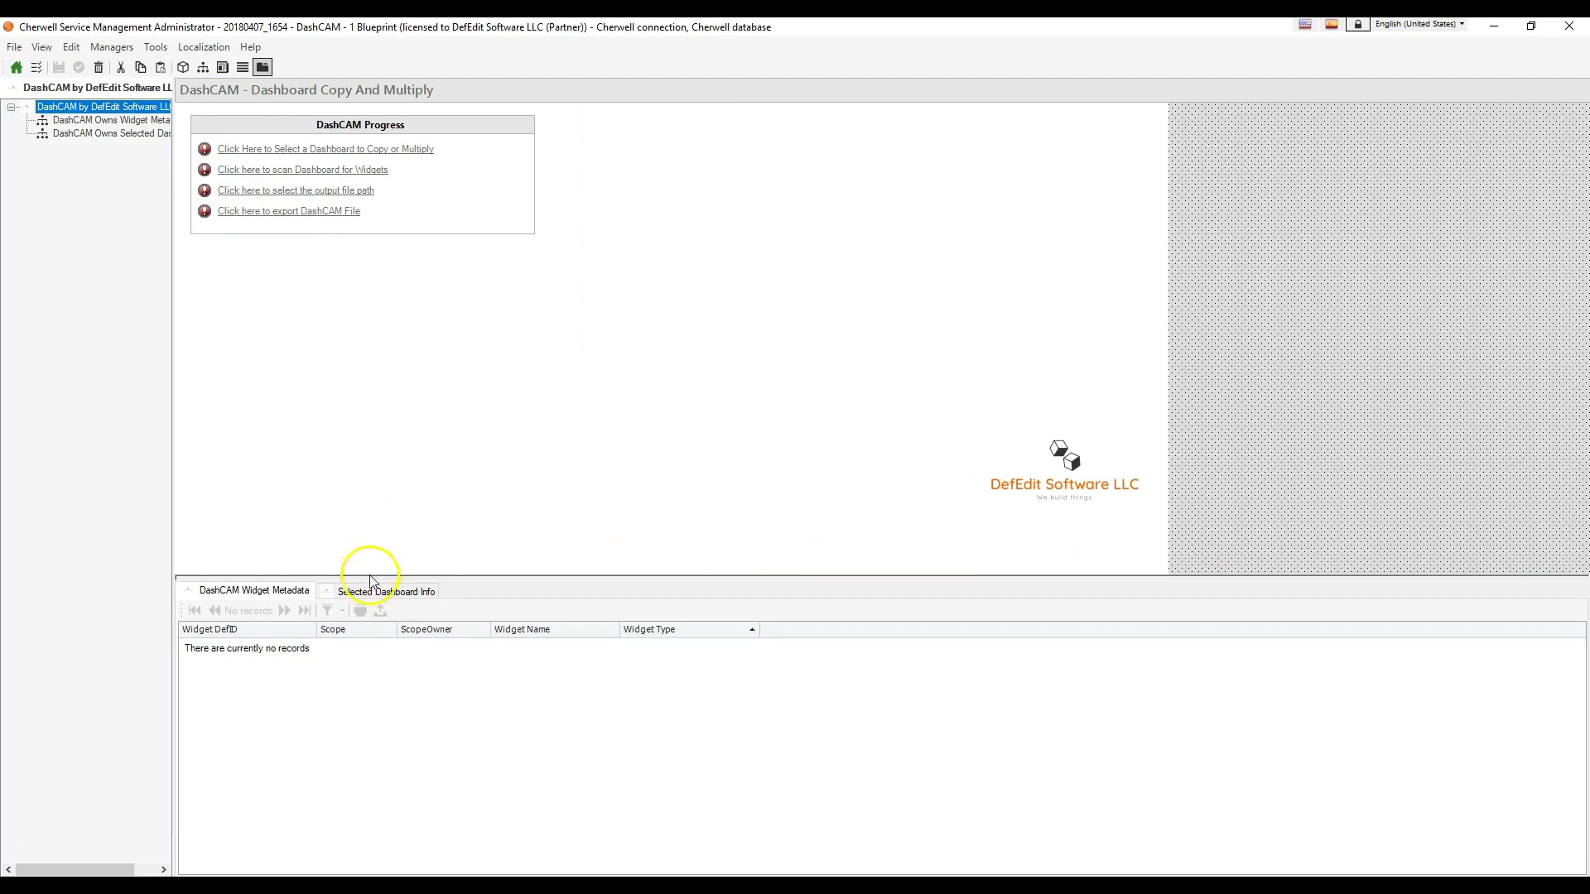
- View the Selected Dashboard Info form in the DashCAM form arrangement, enlarging its area and looking through its fields
left_click(368, 593)
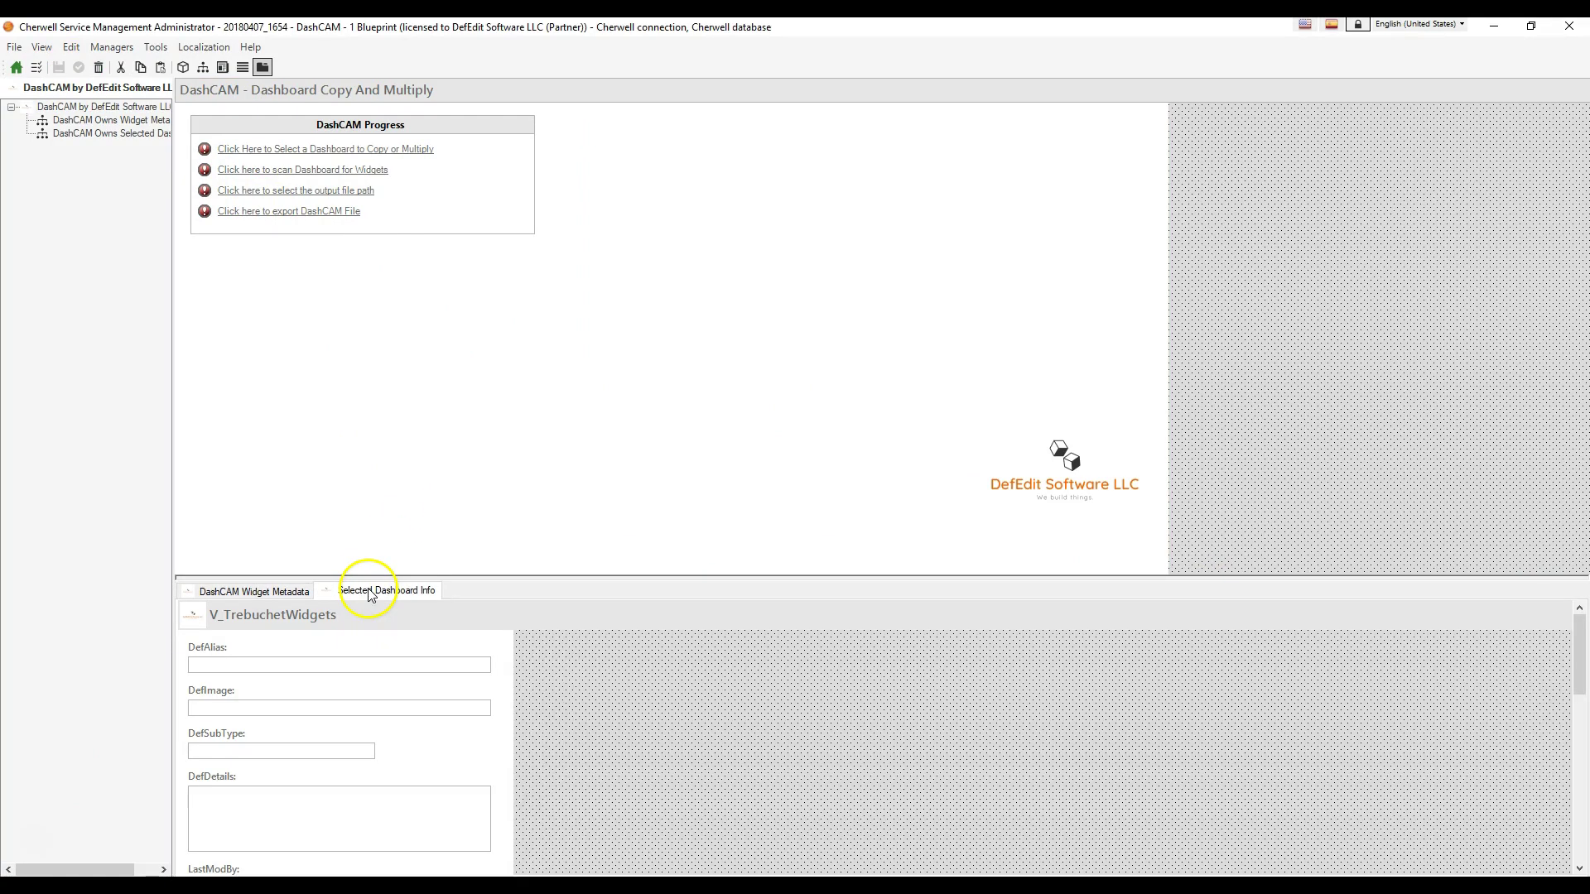
left_click_drag(385, 579, 381, 529)
scroll(371, 614, "down", 2)
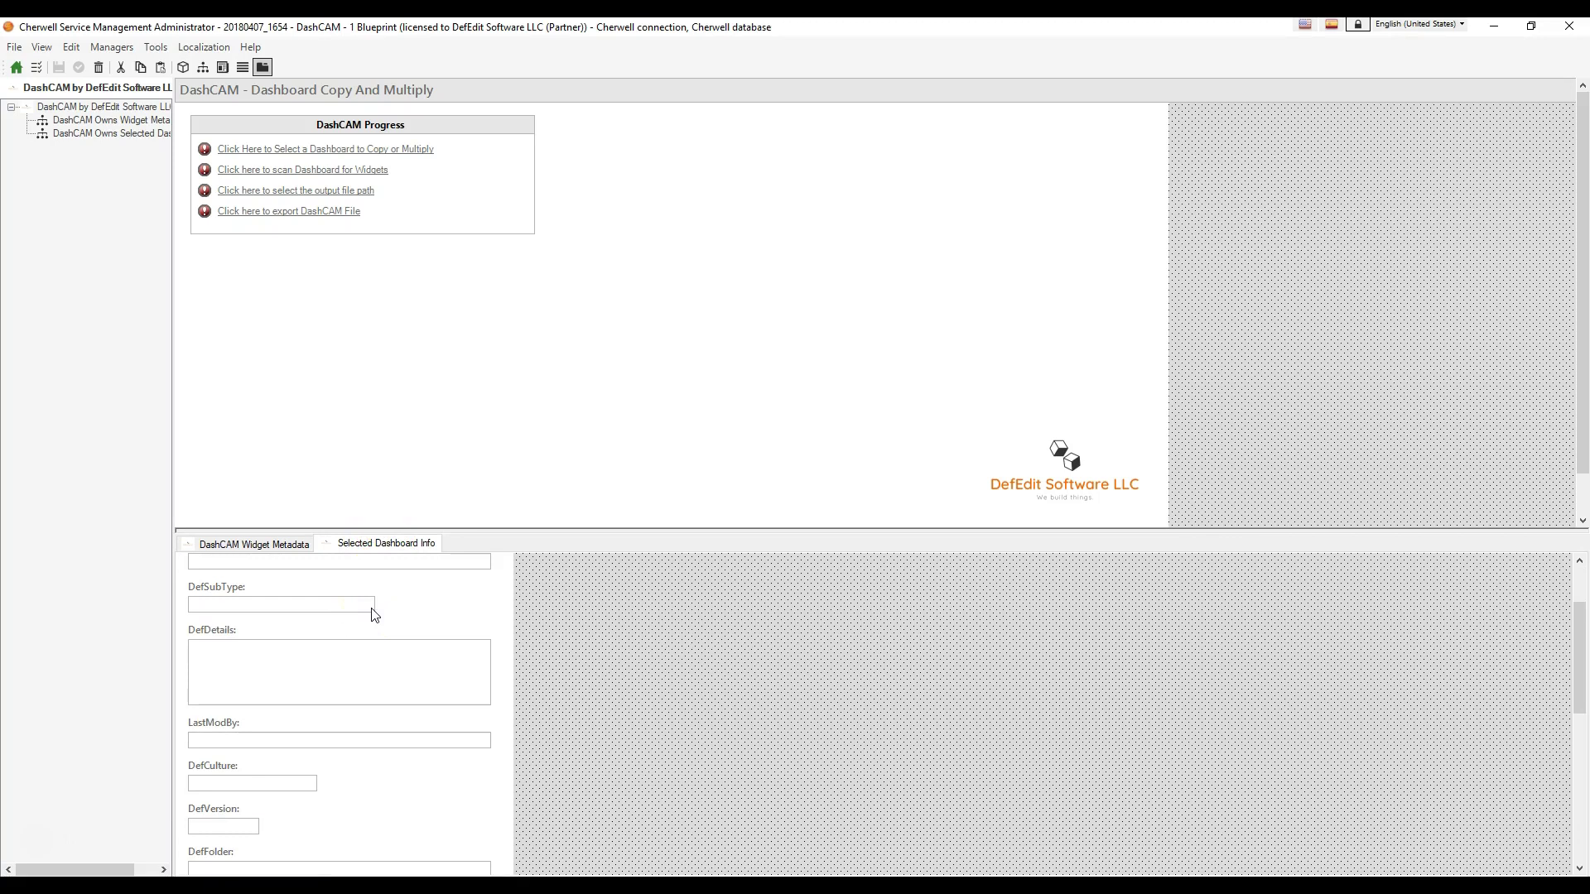
- Open the DashCAM Owns Selected Dashboard relationship and review its general properties and link constraints
right_click(106, 142)
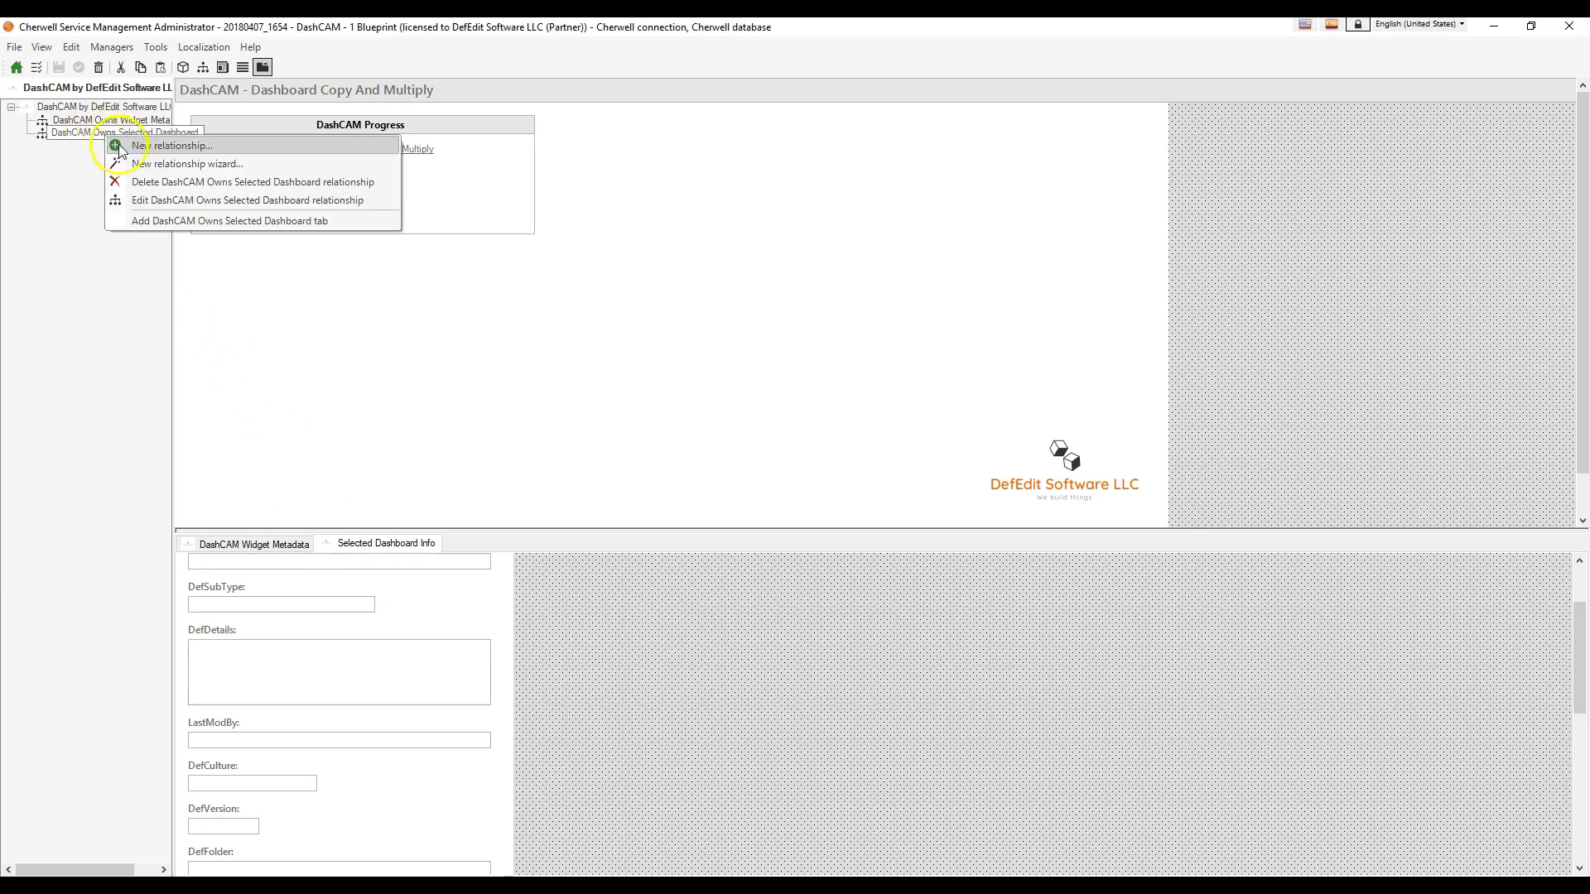
left_click(149, 200)
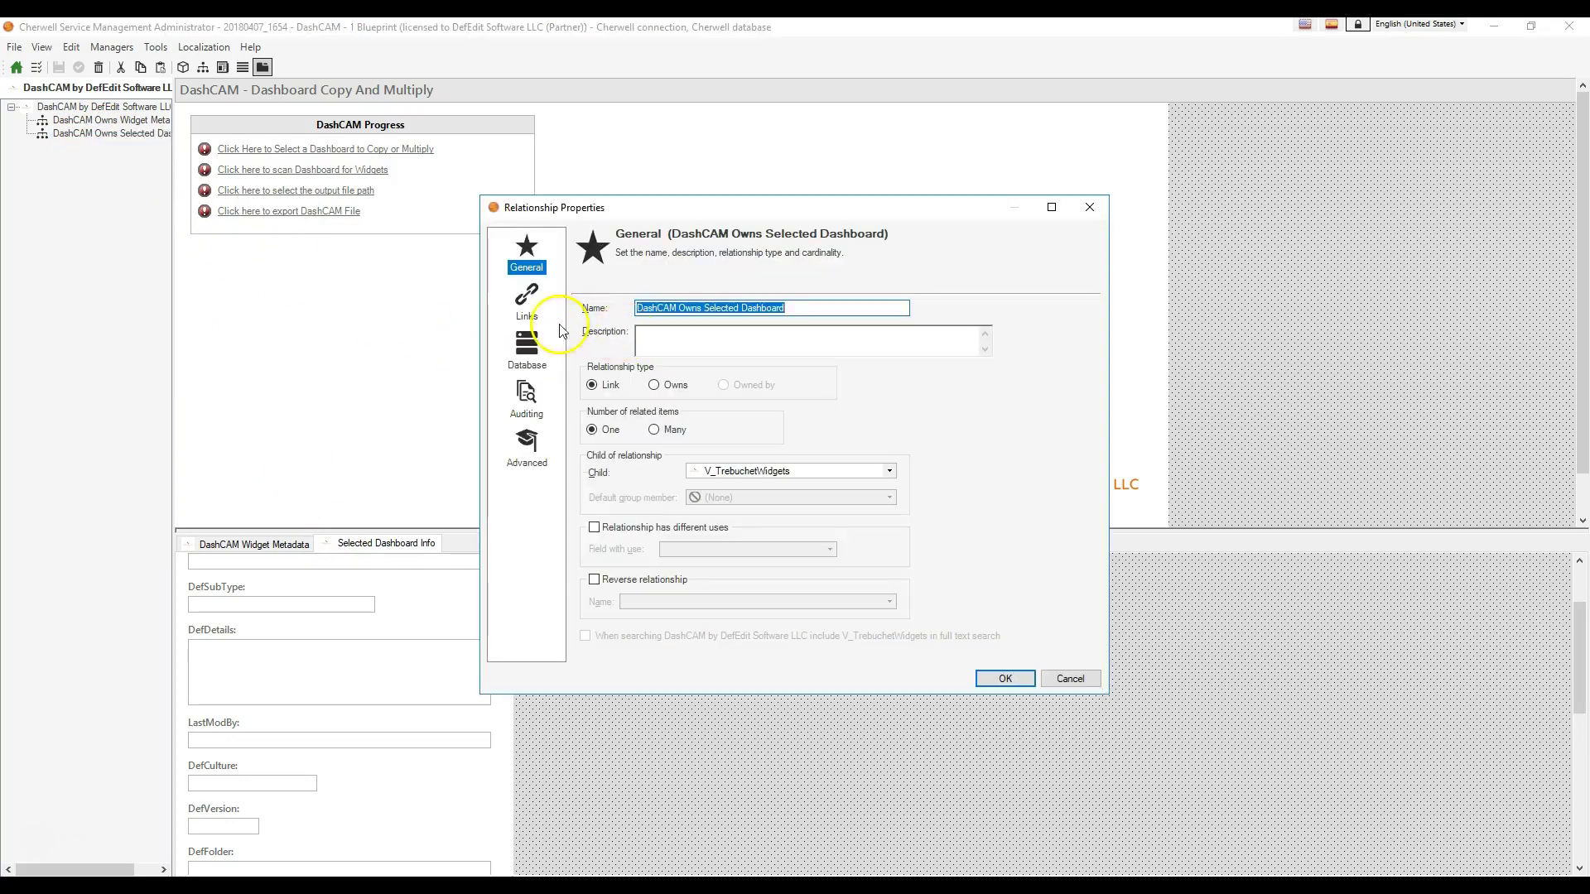
left_click(526, 300)
left_click(527, 253)
left_click(526, 305)
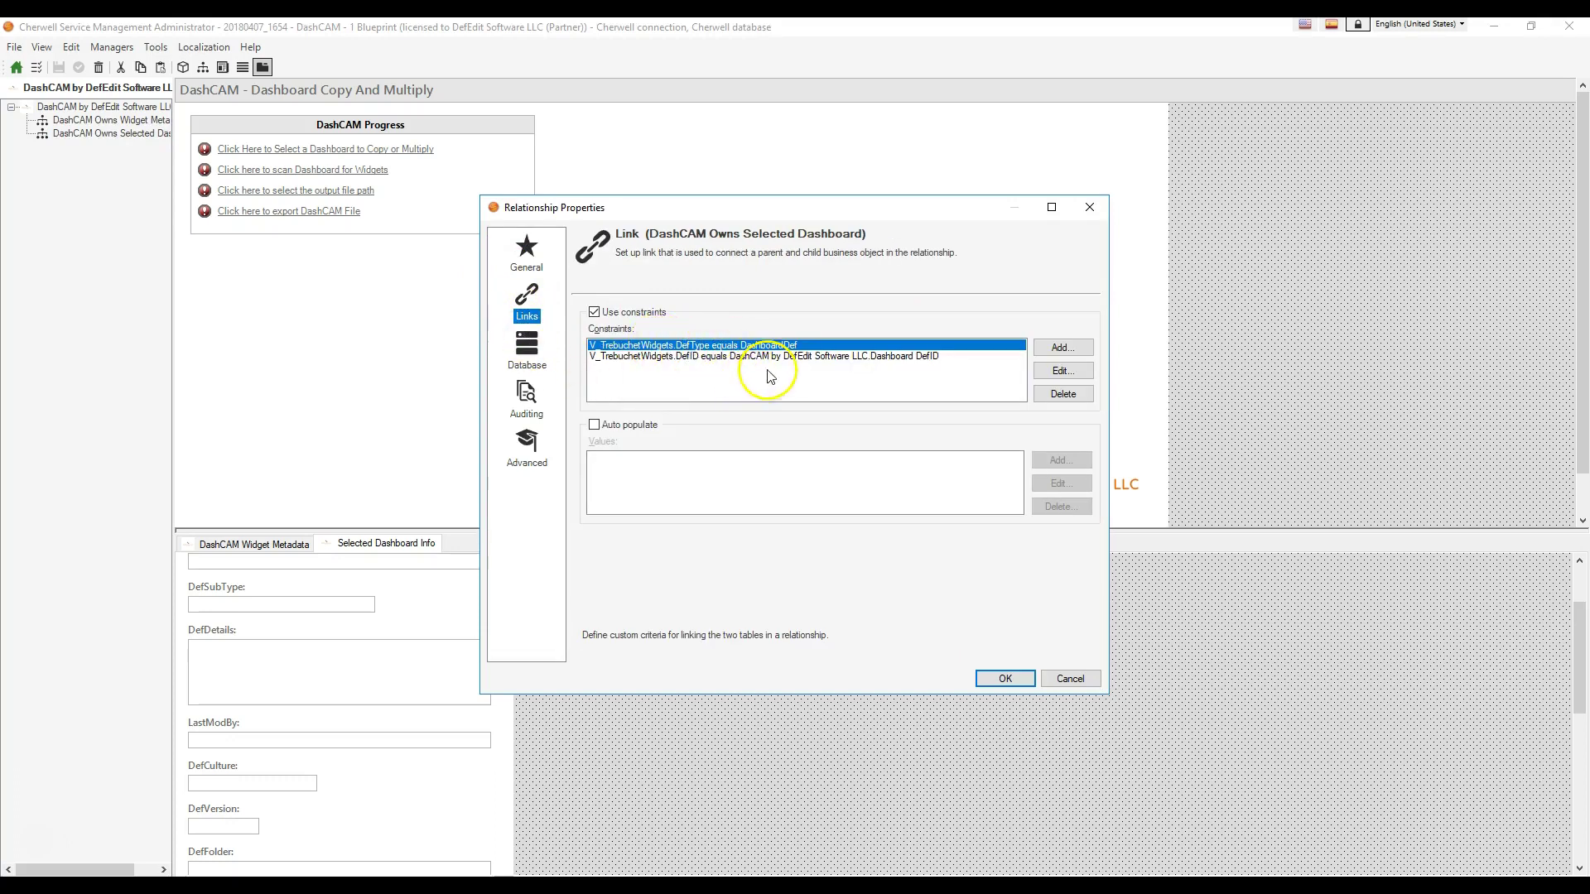
left_click(684, 358)
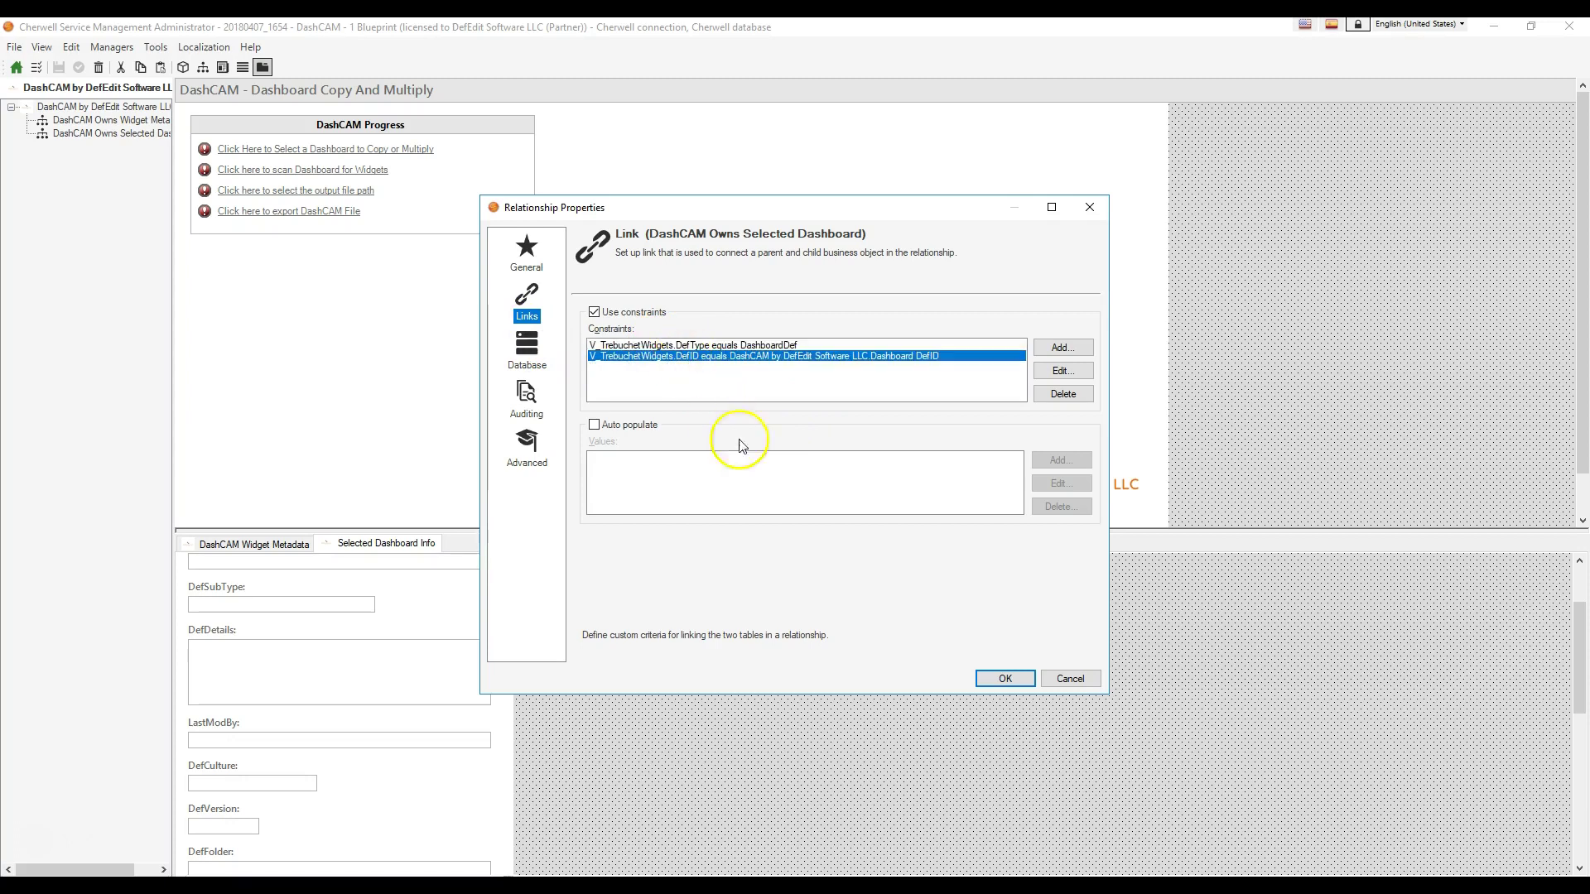
left_click(1106, 207)
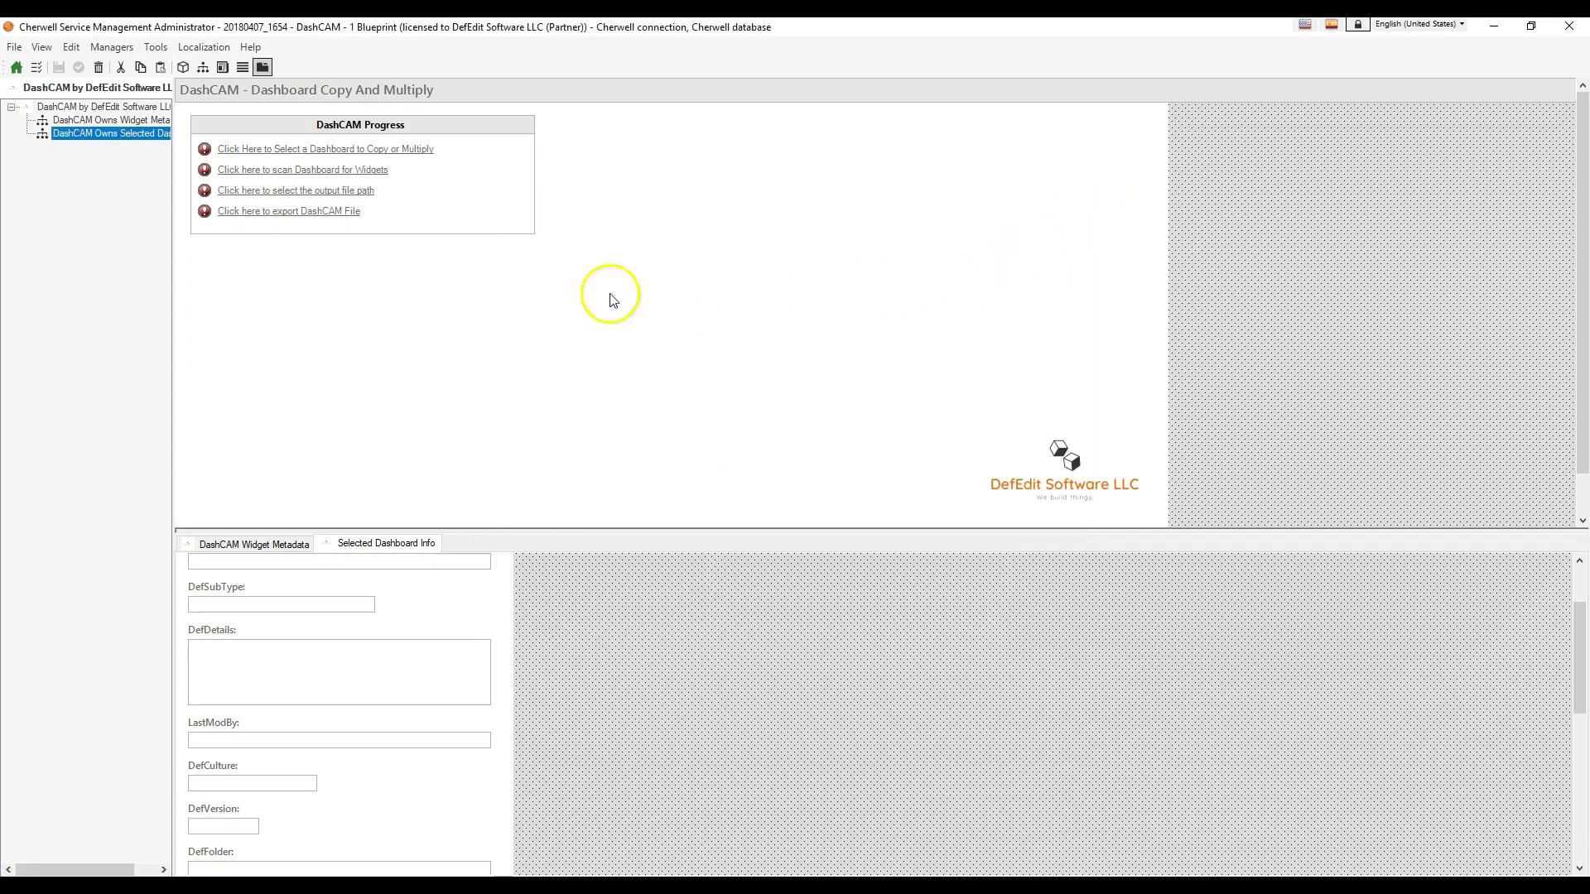
- Open the DashCAM form for editing and open the One-Step attached to the "Click here to scan Dashboard for Widgets" link
left_click(152, 130)
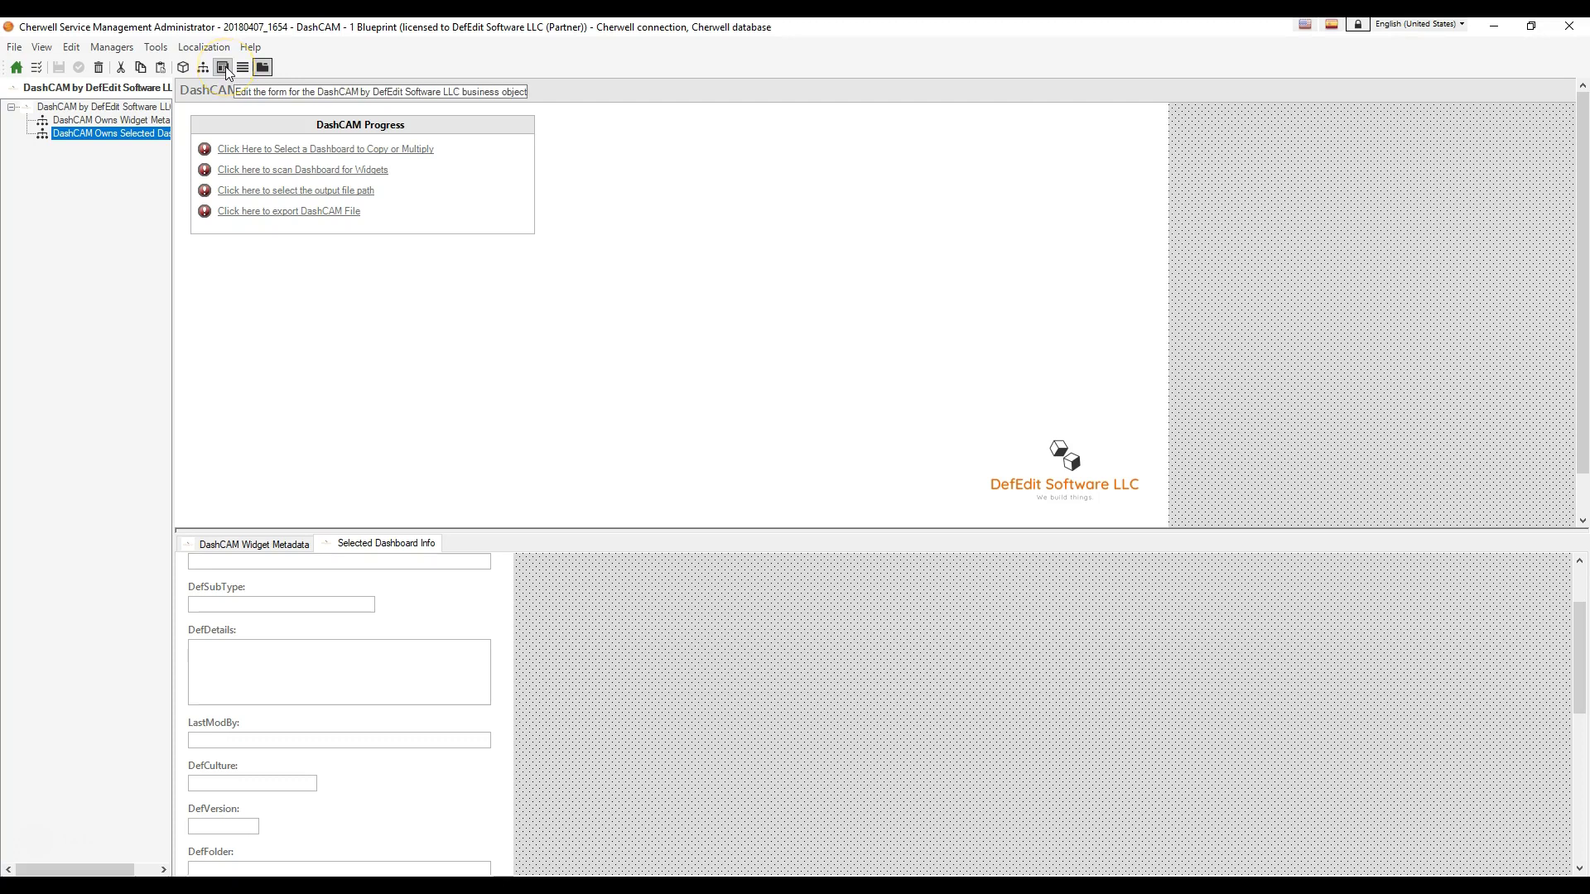
left_click(225, 70)
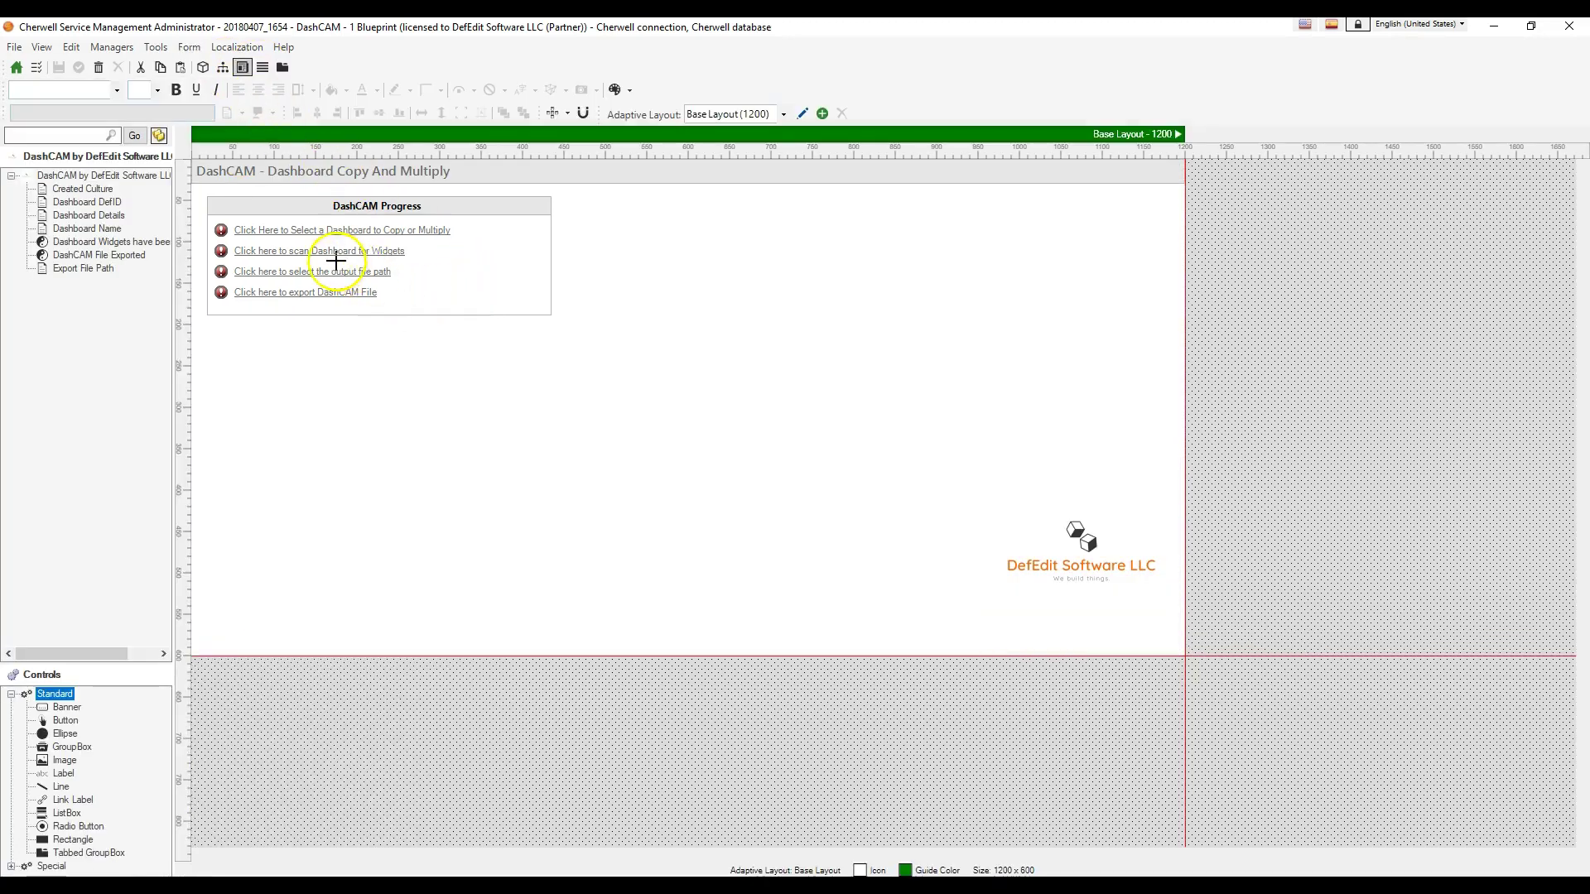
left_click(304, 250)
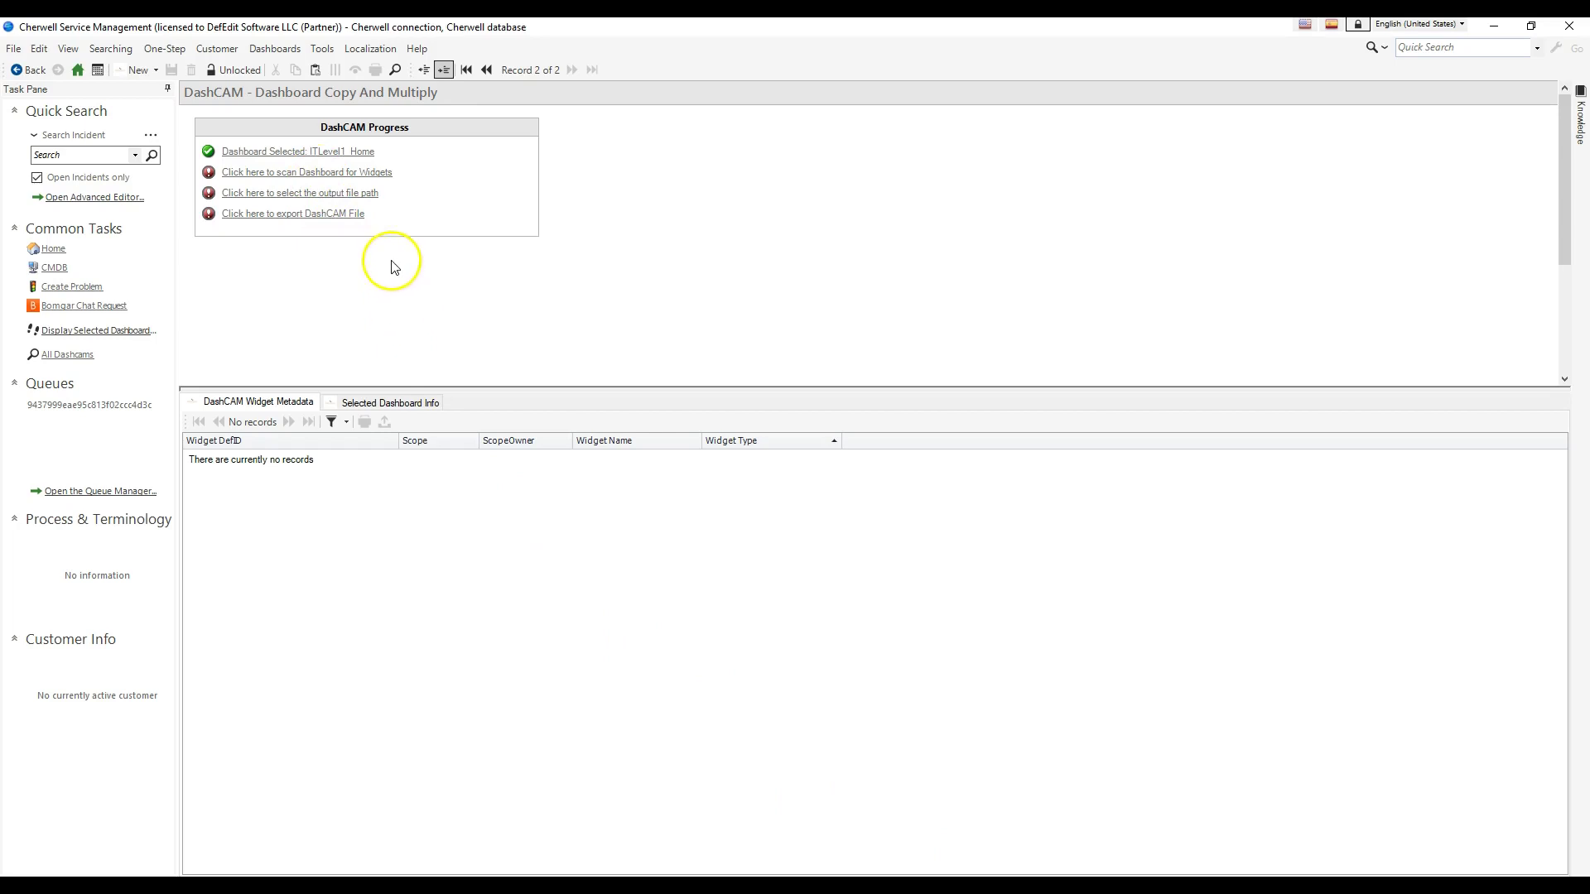
left_click(254, 174)
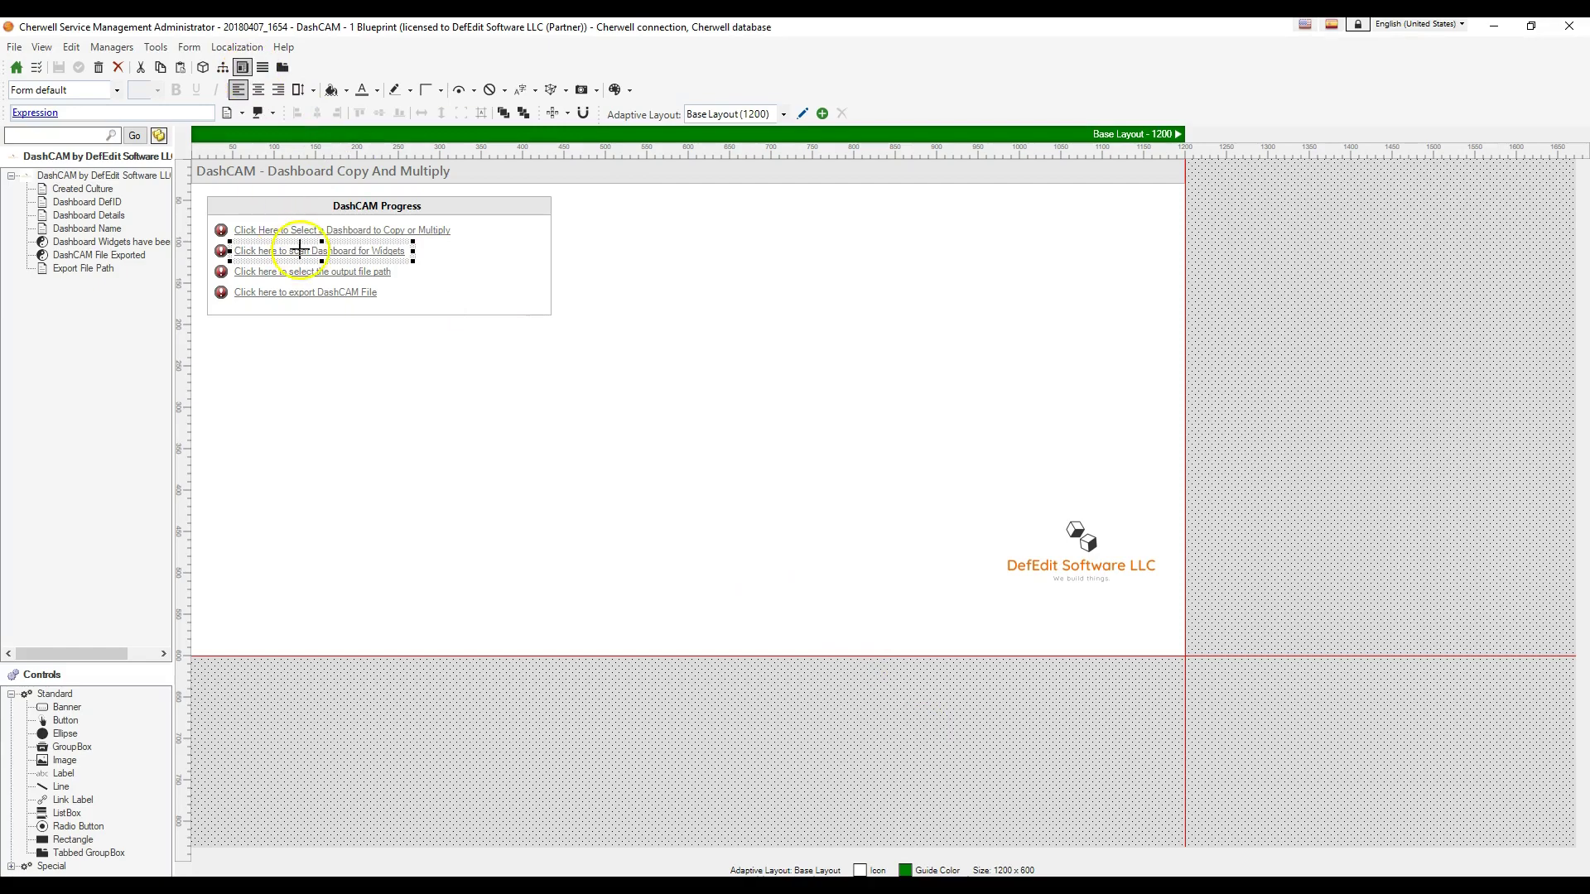
right_click(300, 250)
left_click(361, 443)
left_click(949, 255)
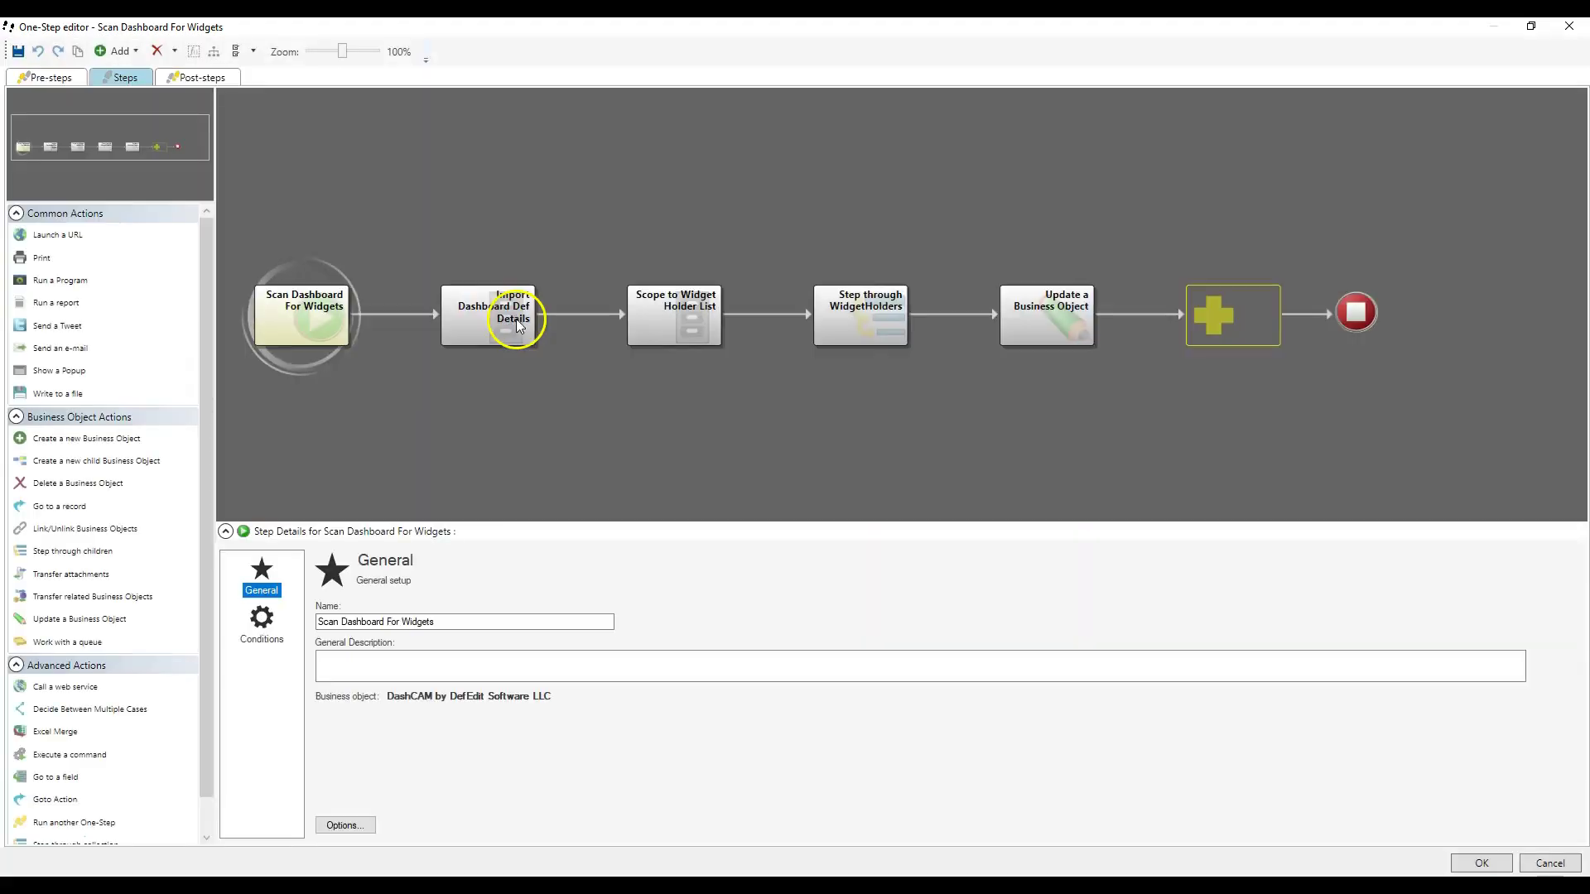
- View the value of the Import Dashboard Def Details action and check it for modifiers
left_click(496, 319)
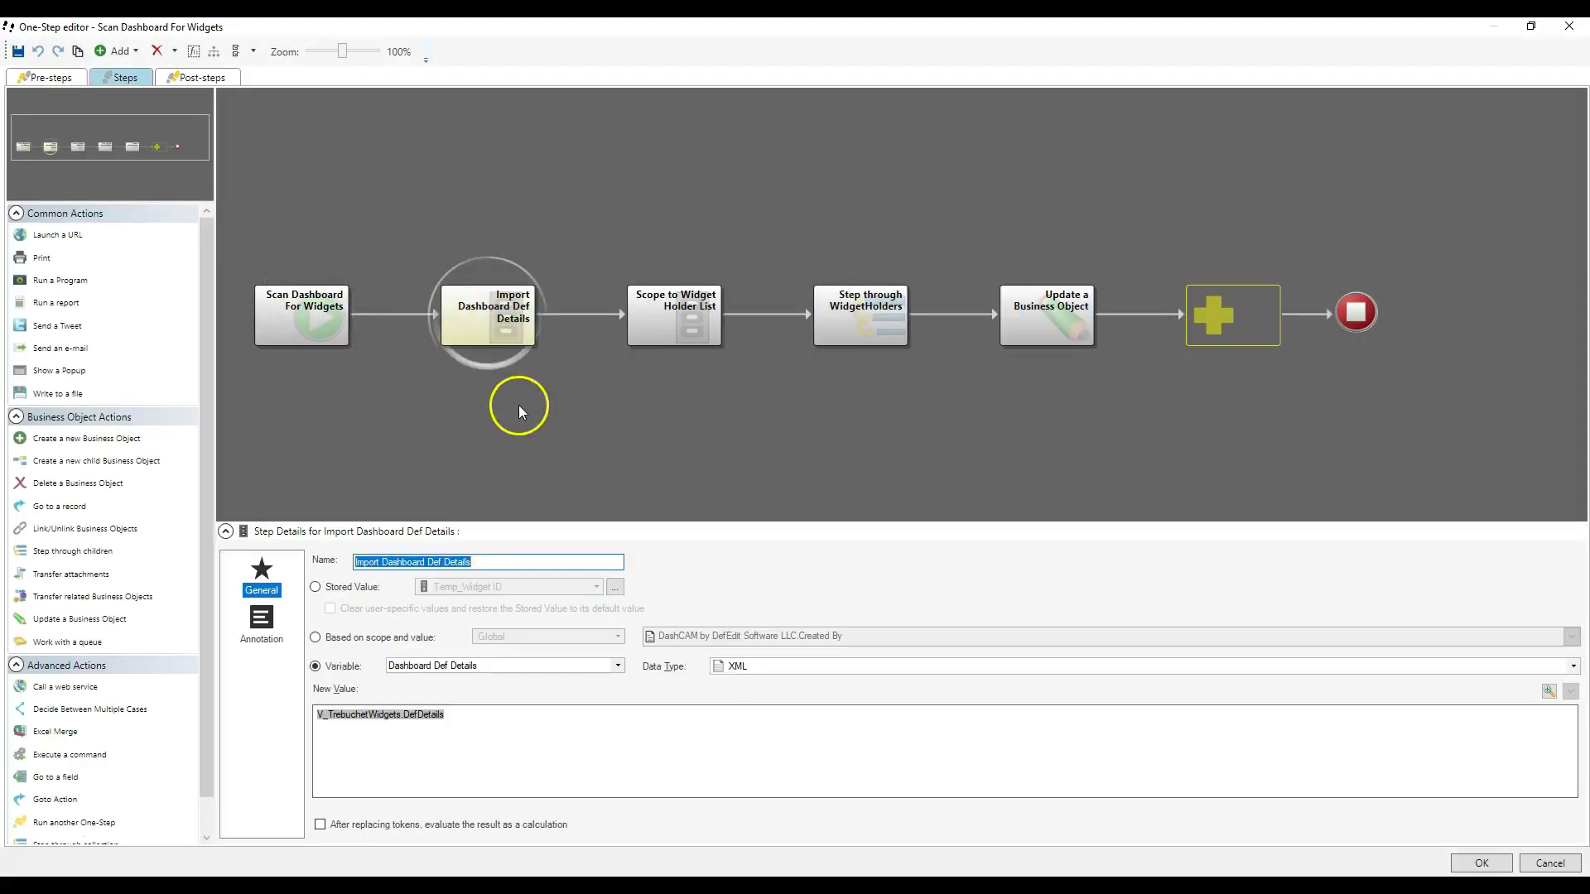
double_click(371, 715)
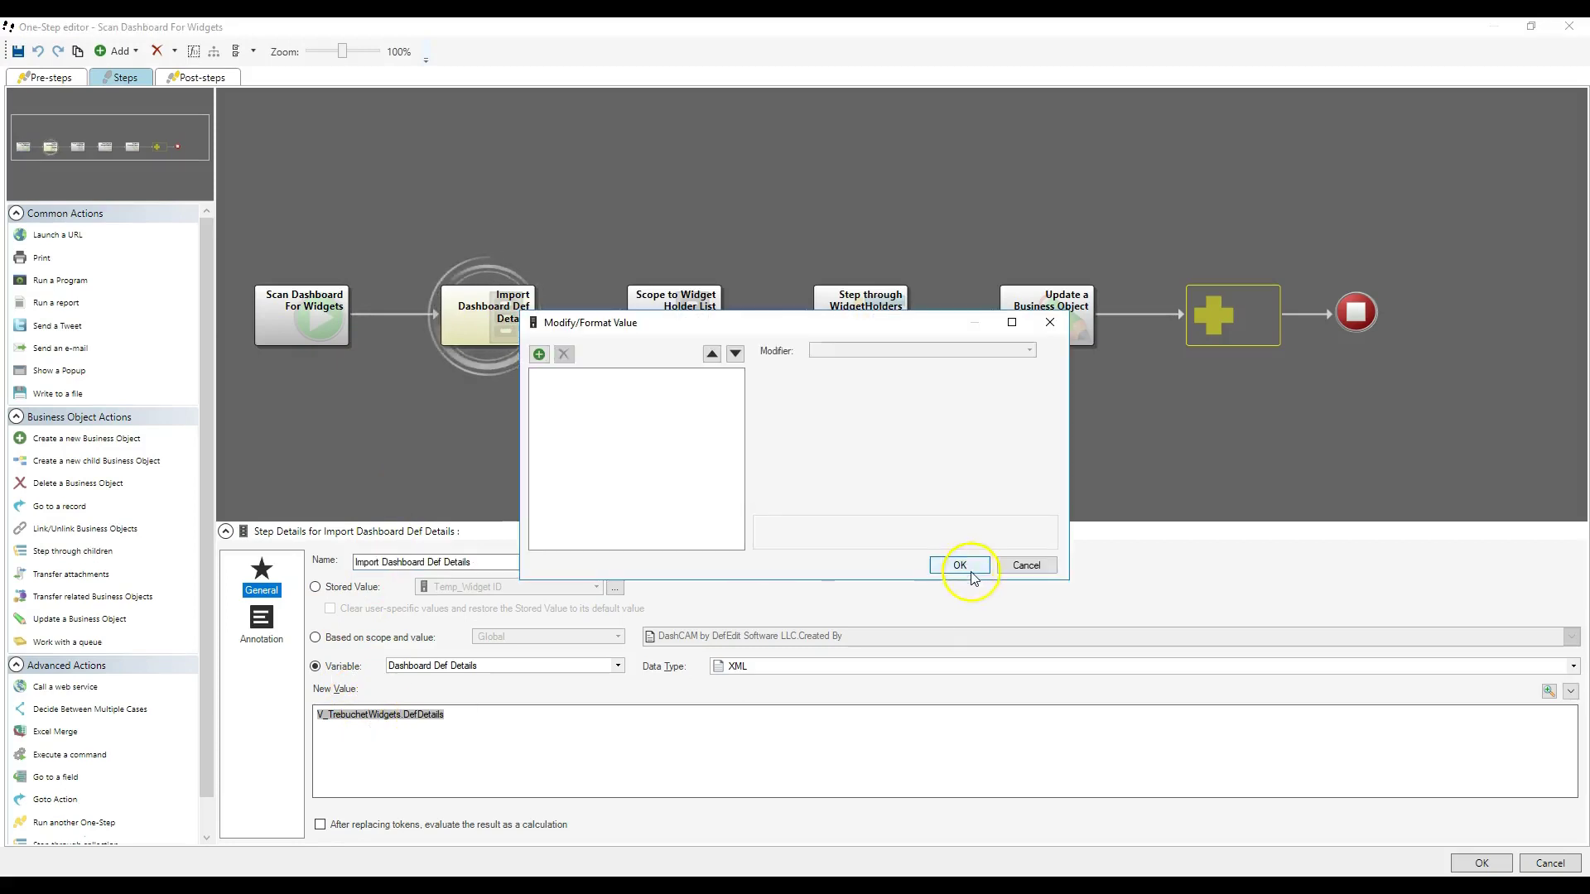
left_click(1031, 565)
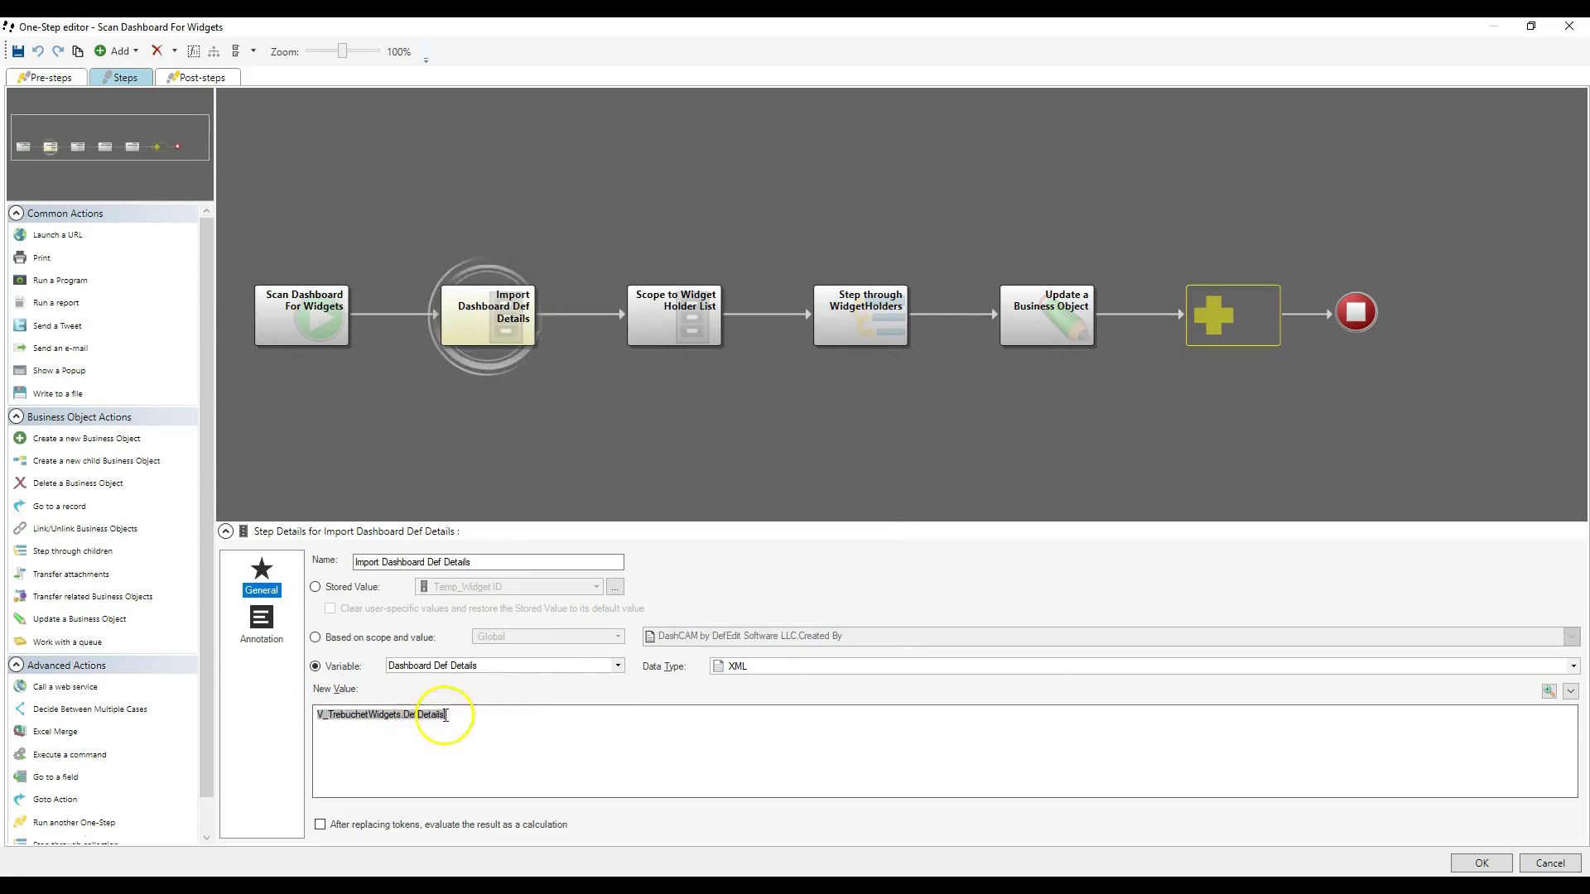
- Open the modifiers on the Scope to Widget Holder List value and examine the first modifier's element name
left_click(642, 323)
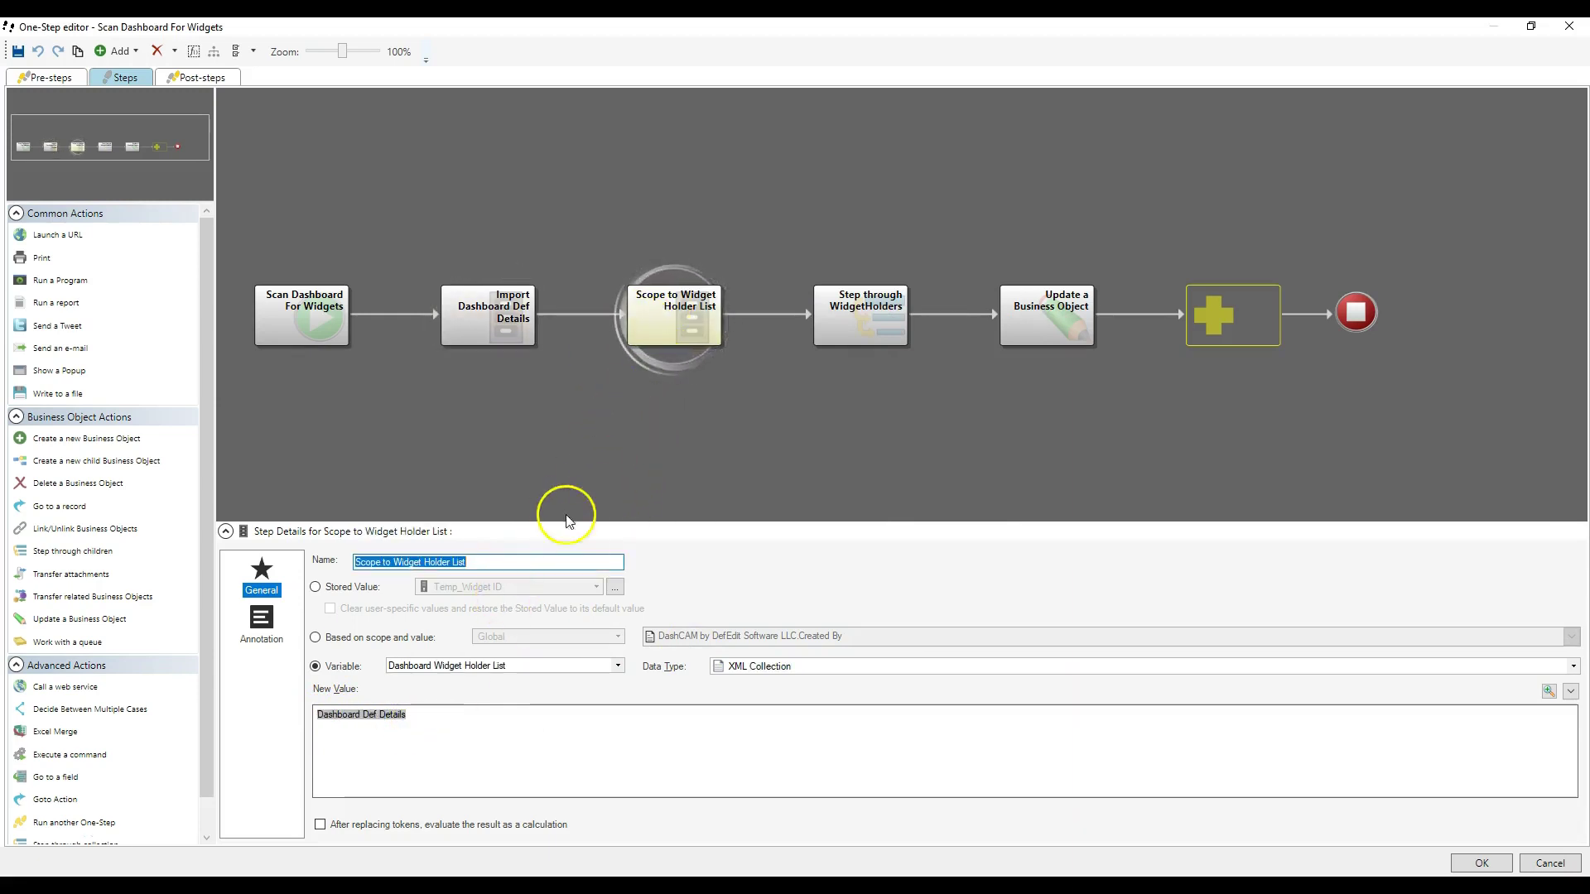
right_click(351, 716)
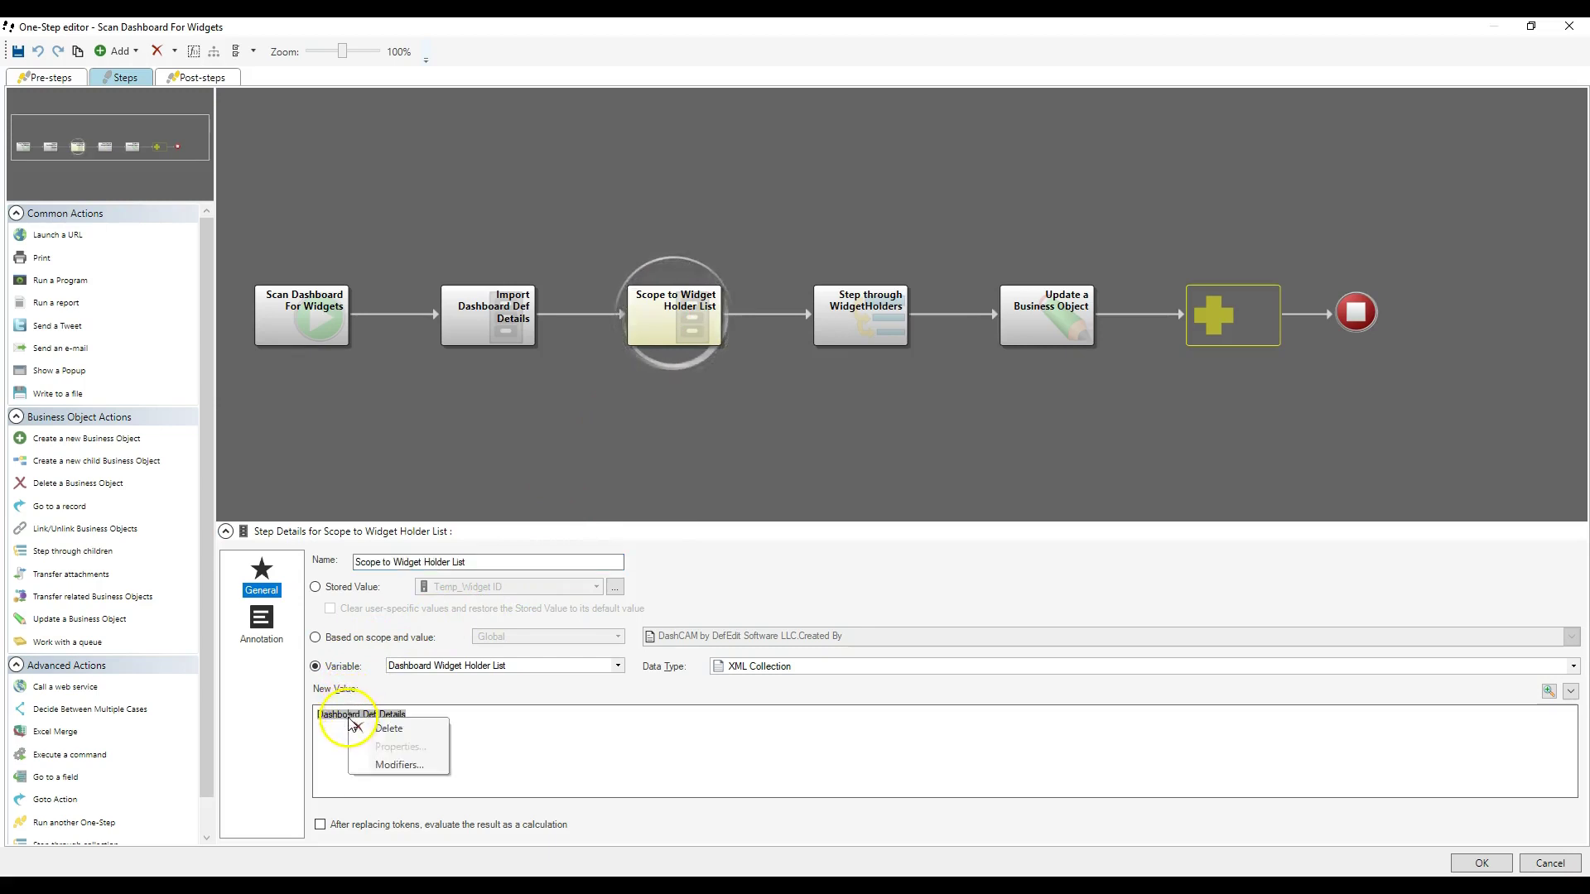
left_click(392, 765)
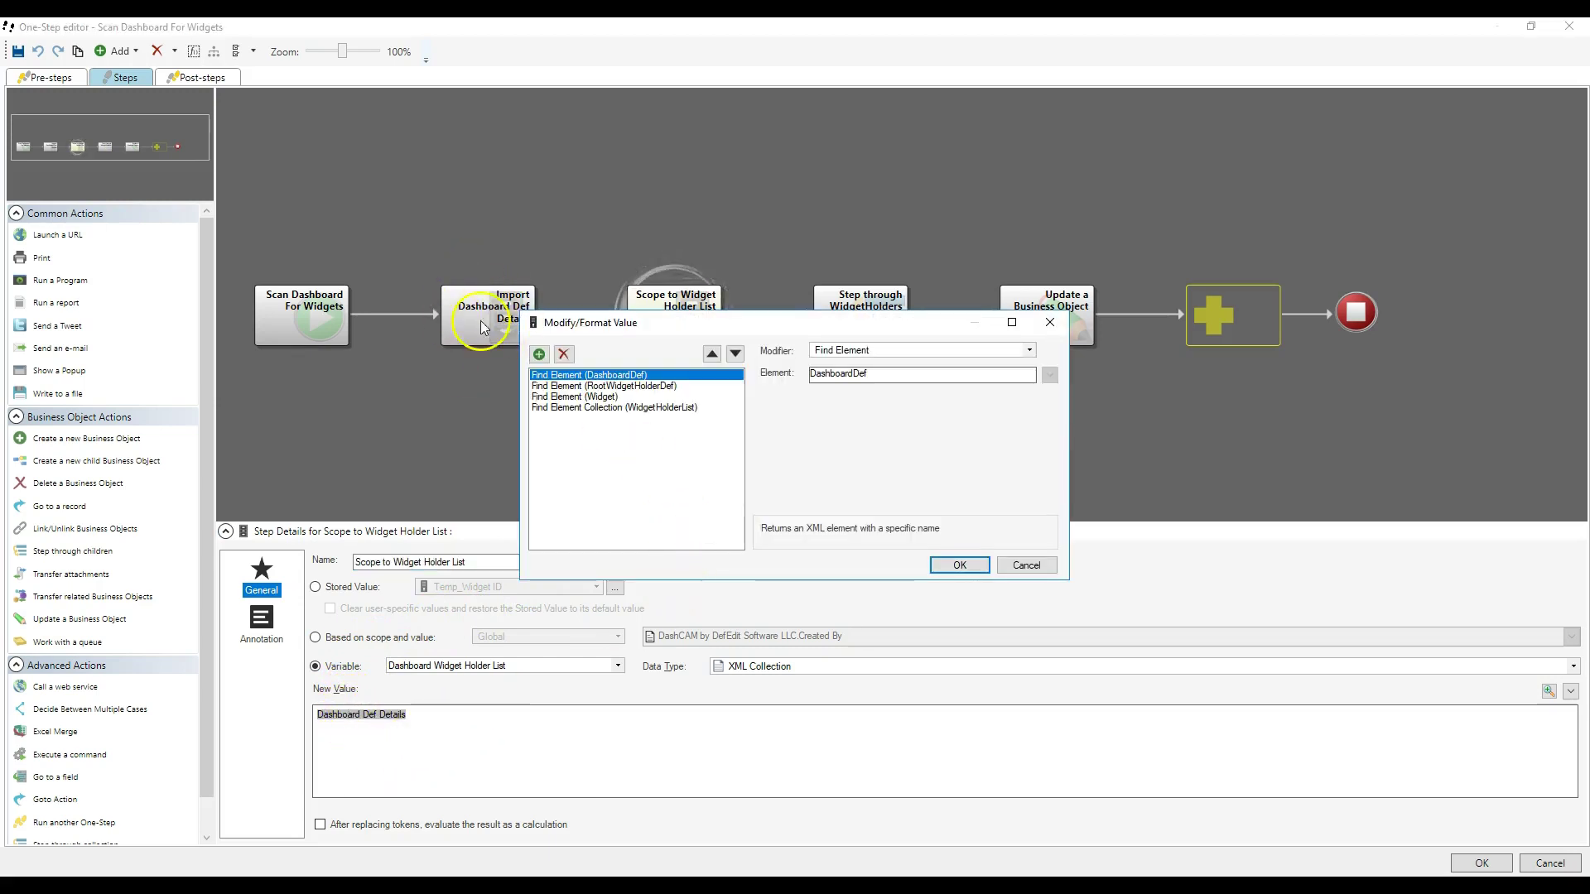
left_click(893, 376)
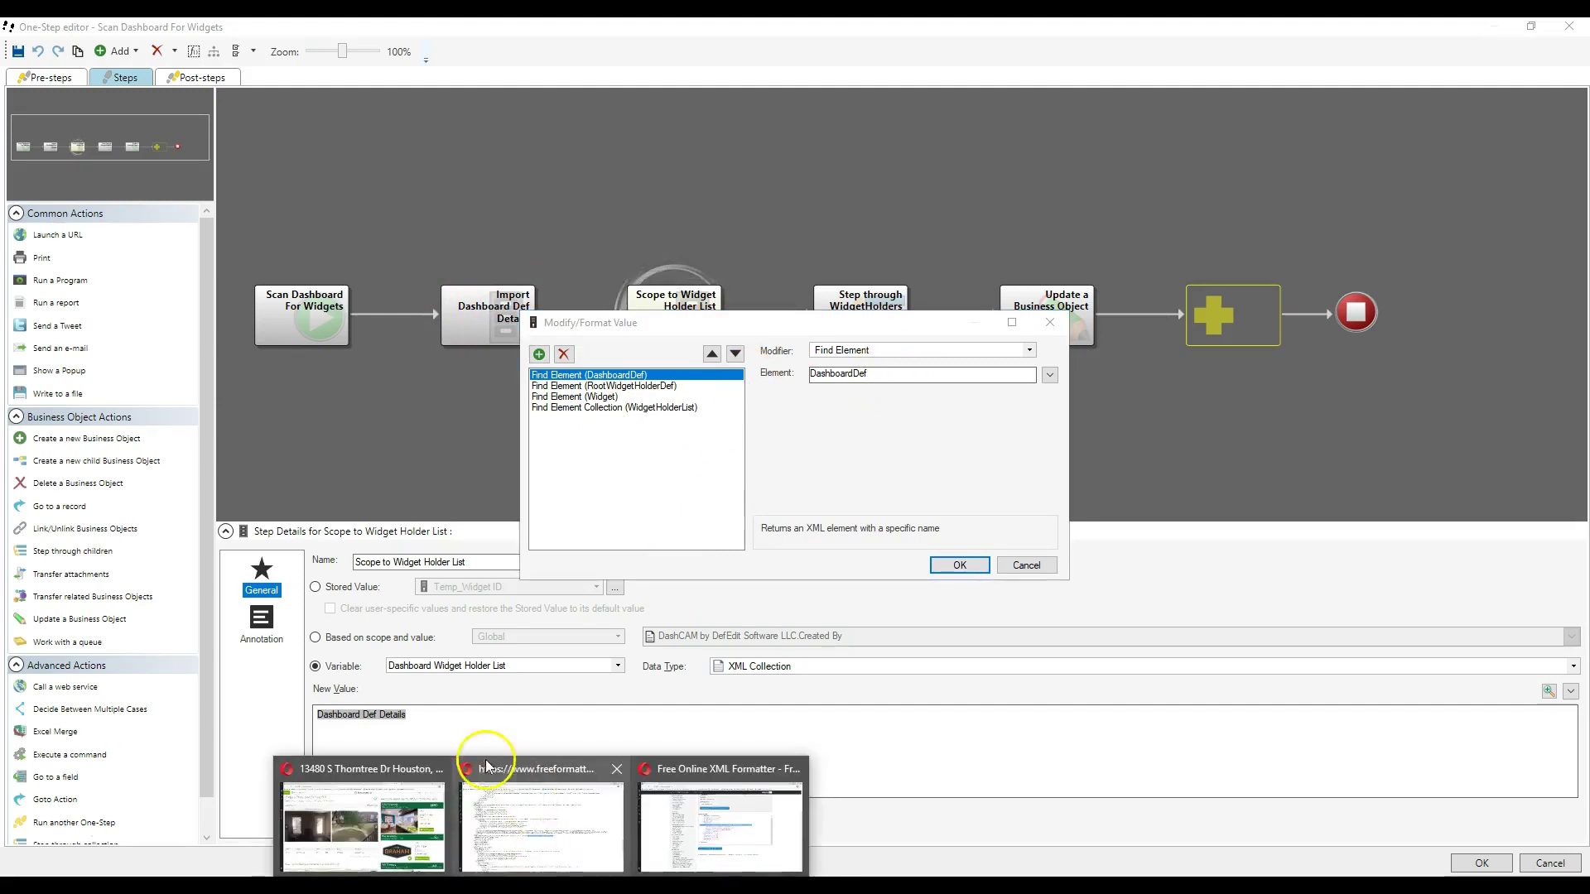
- Compare the formatted dashboard XML with the Notepad outline, highlighting the path from DashboardDef through RootWidgetHolderDef and Widget to WidgetHolderList
left_click(538, 819)
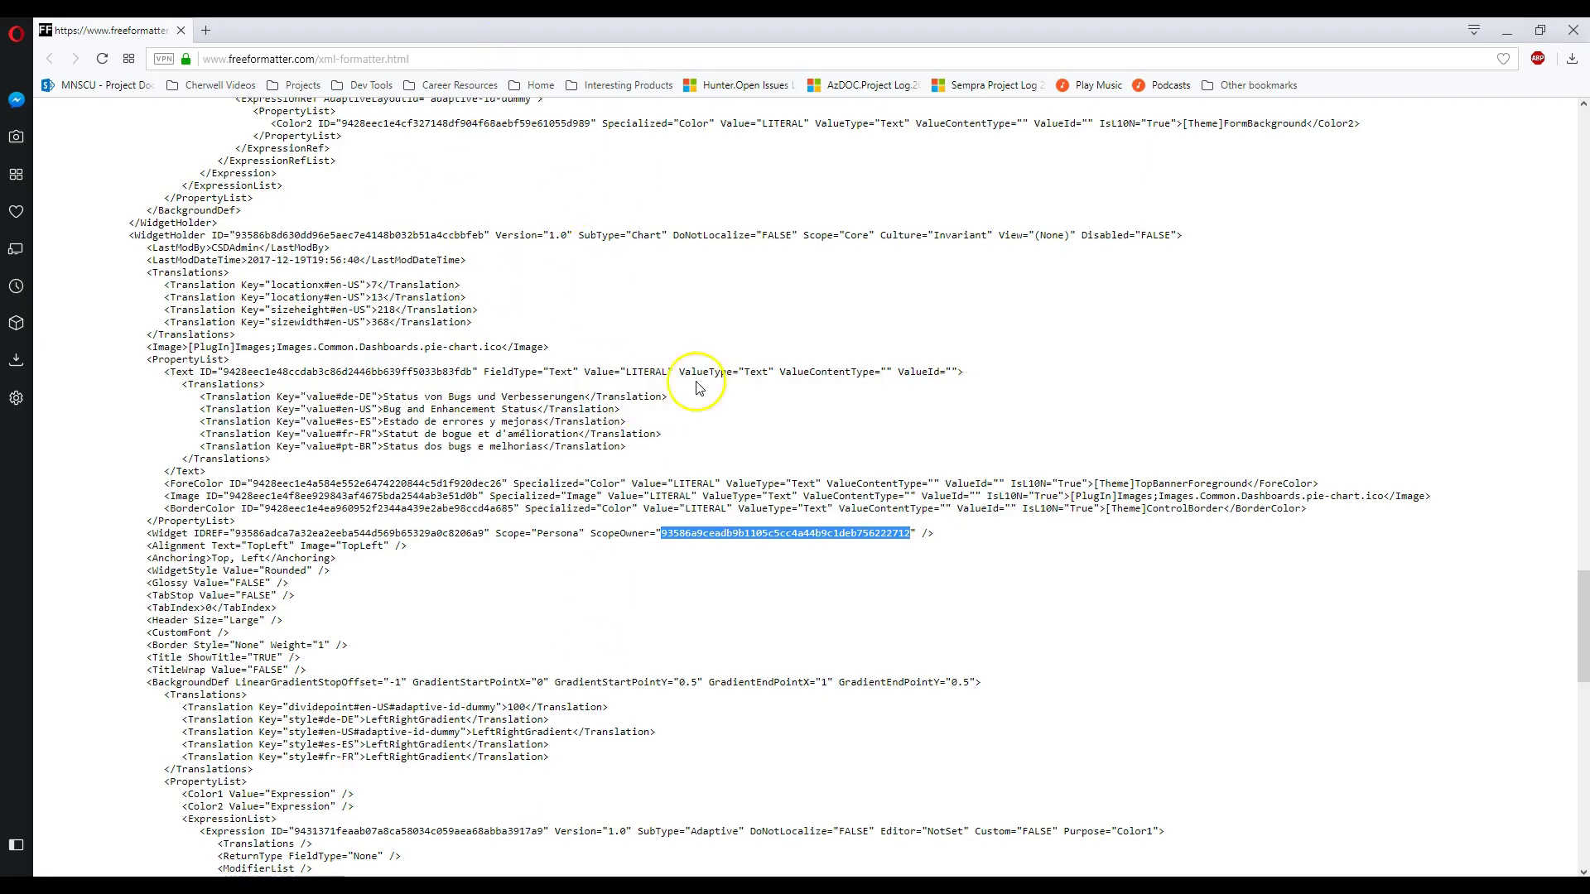
scroll(687, 377, "up", 10)
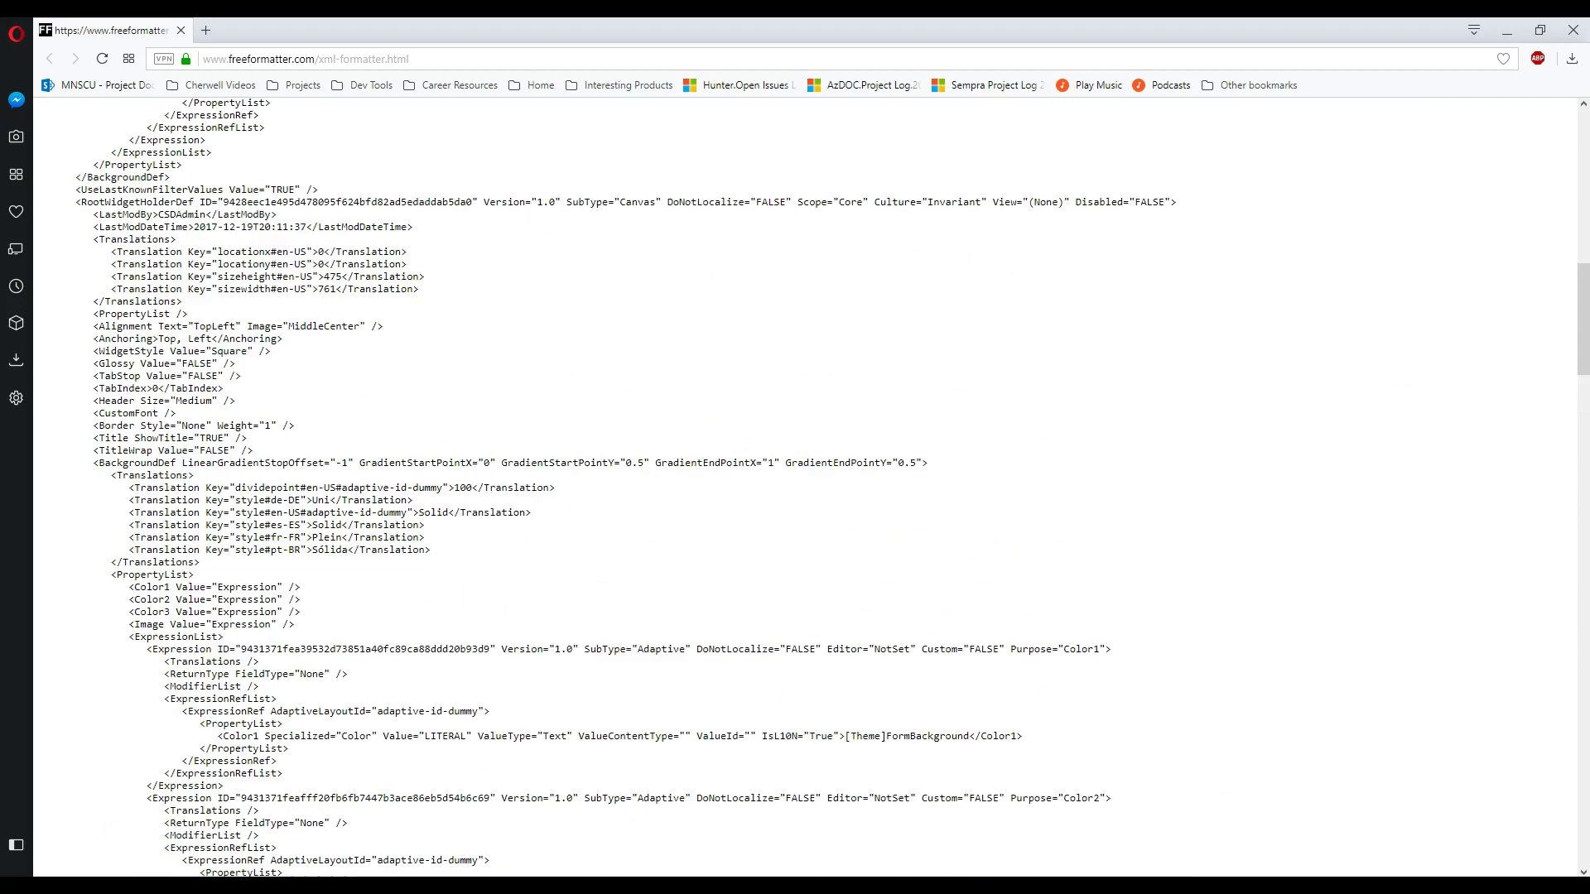
key("alt+Tab")
left_click_drag(1224, 312, 746, 187)
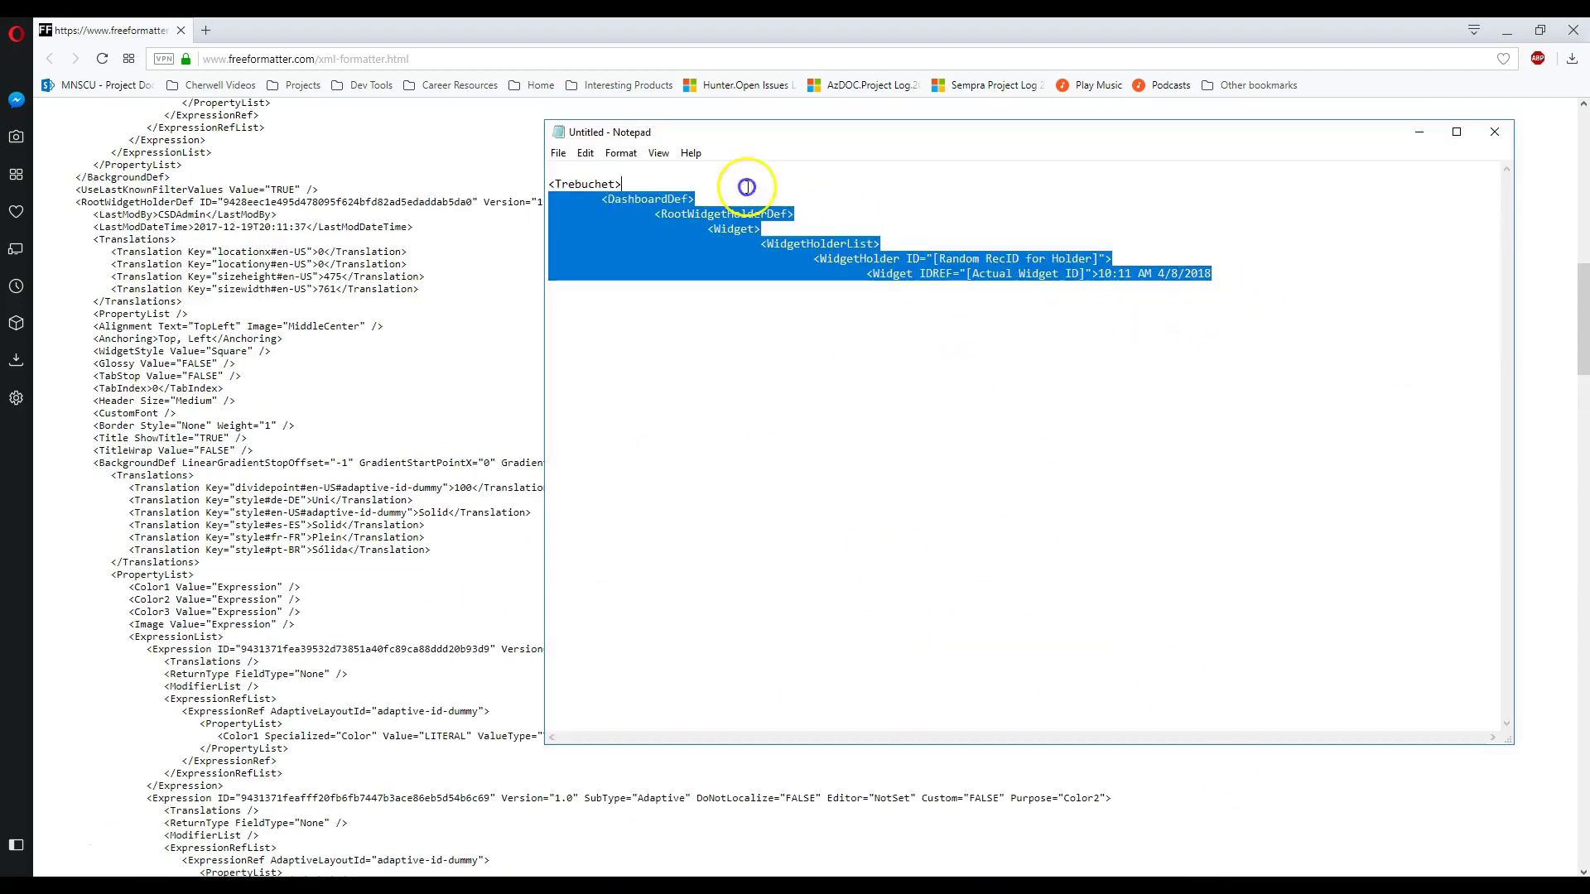
double_click(650, 200)
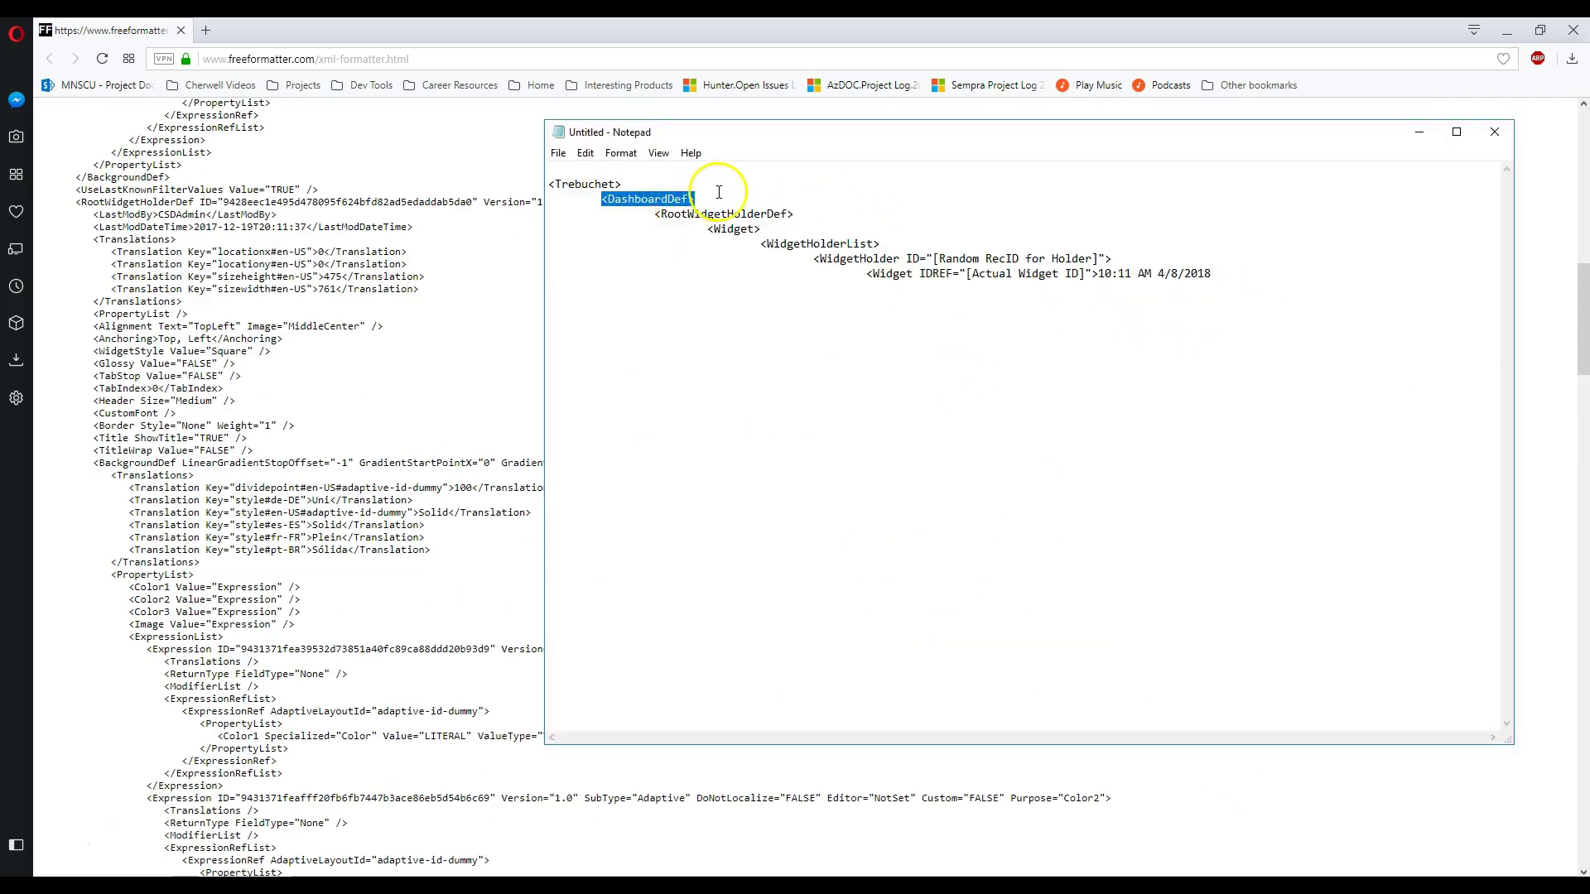
double_click(741, 212)
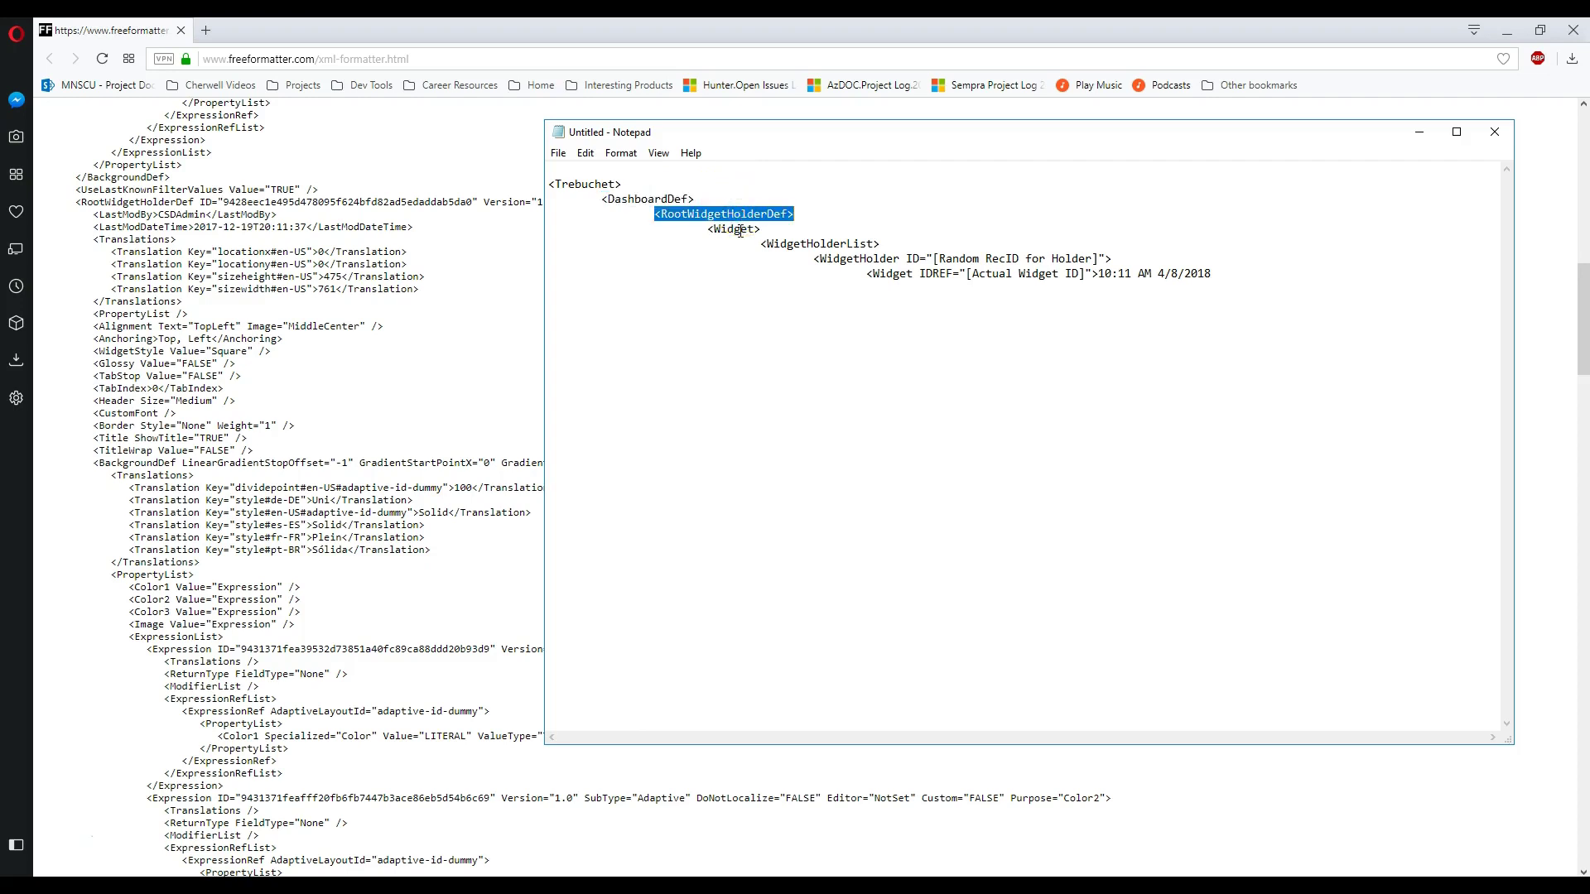
double_click(739, 230)
double_click(824, 247)
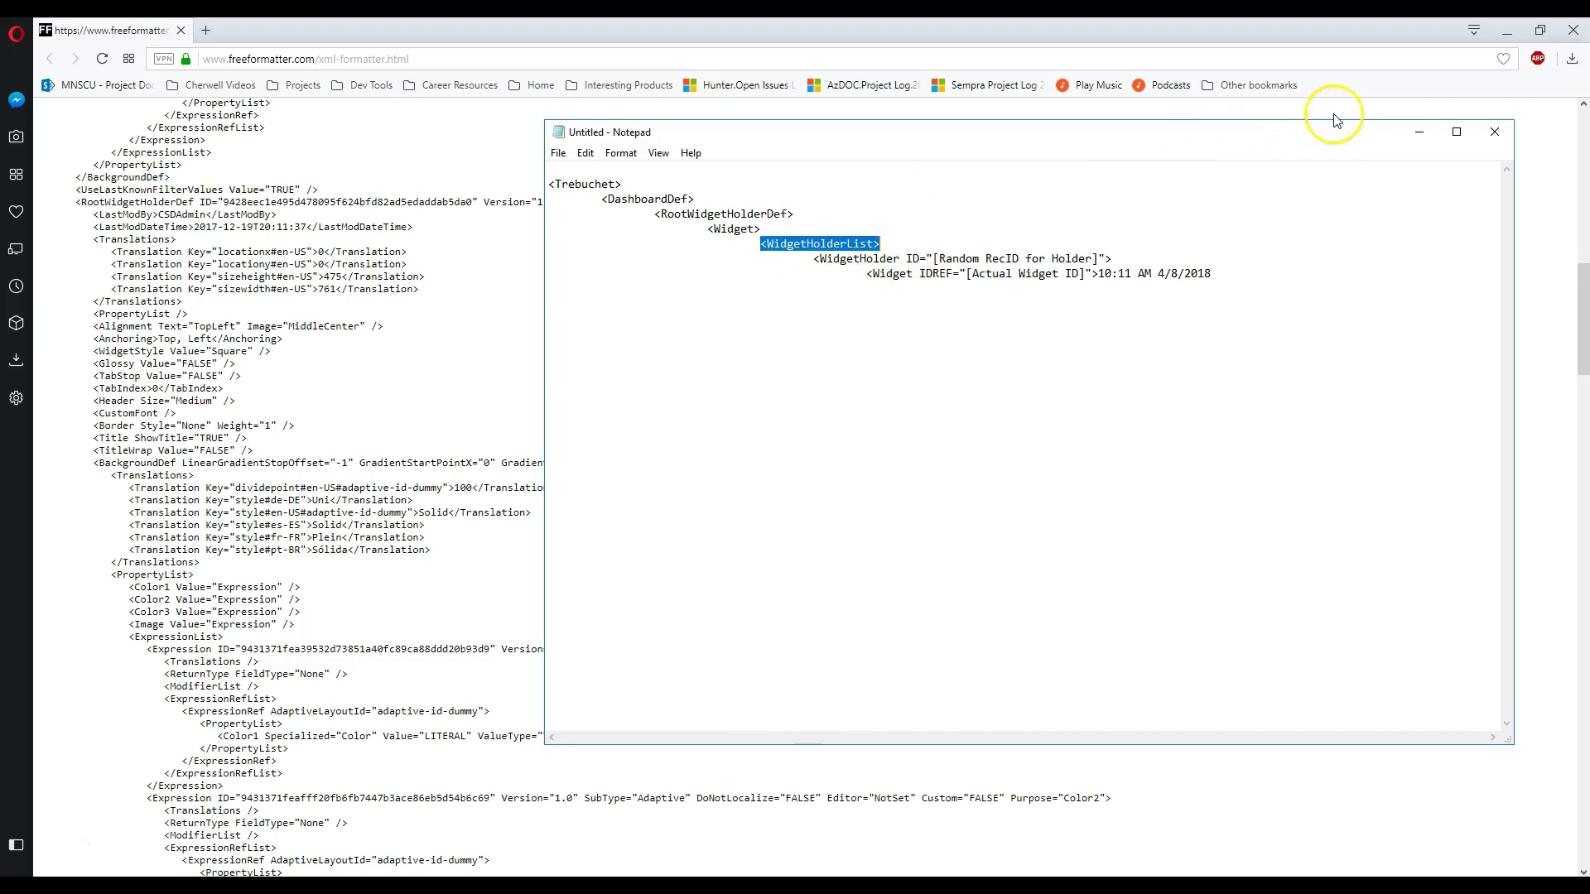
left_click(1419, 132)
left_click(1507, 30)
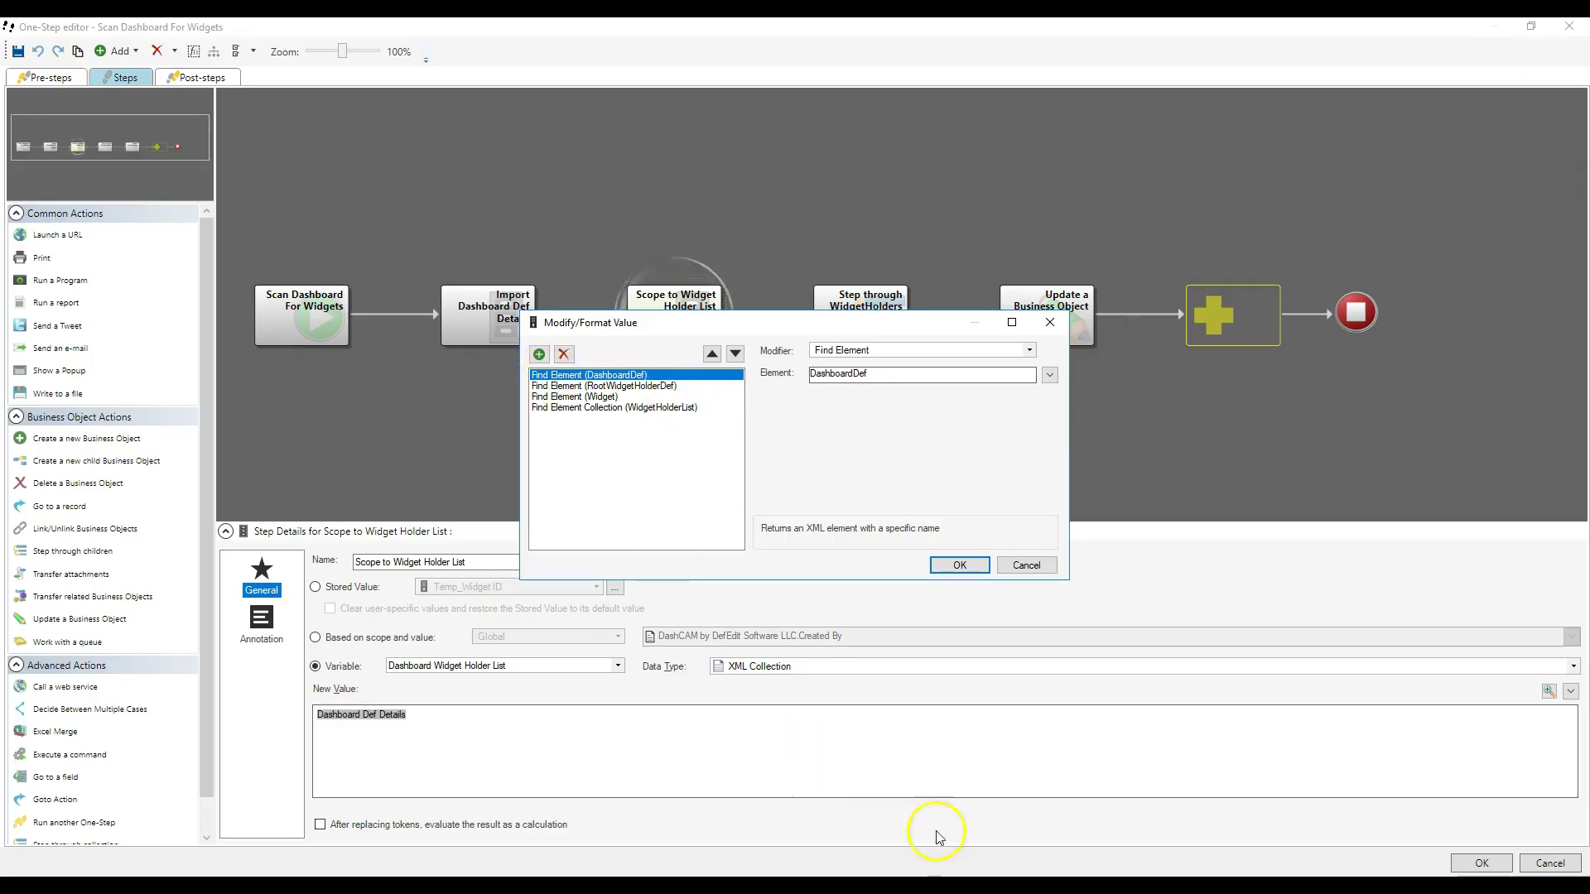
- Recheck the Notepad outline, examine the RootWidgetHolderDef, Widget and WidgetHolderList modifiers in order, and close the modifiers without changes
left_click(1199, 887)
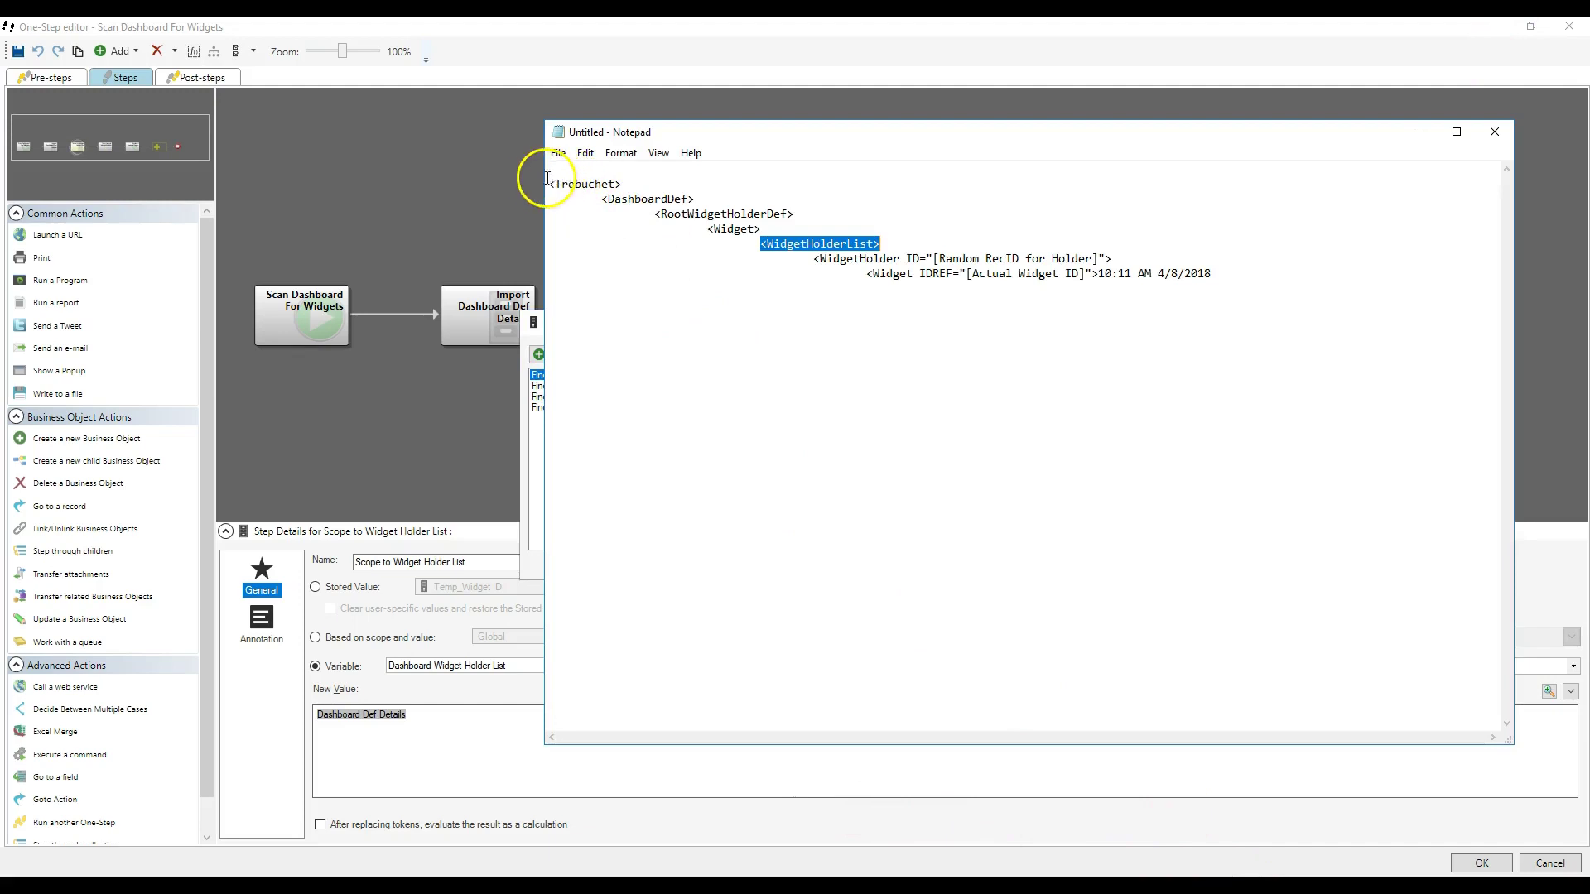
left_click(1419, 133)
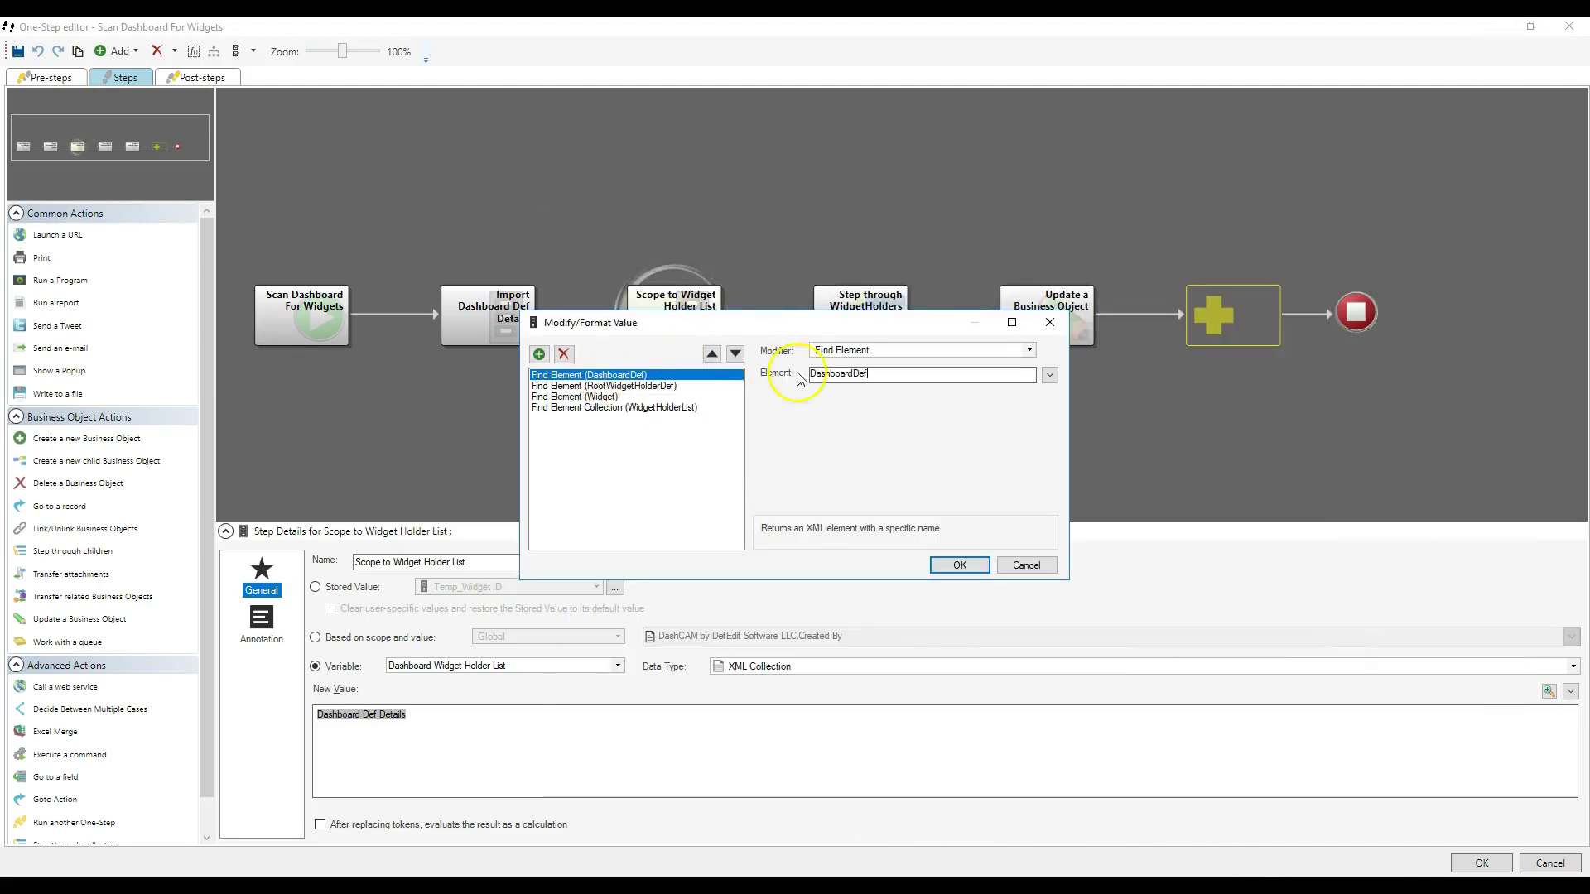
left_click(594, 386)
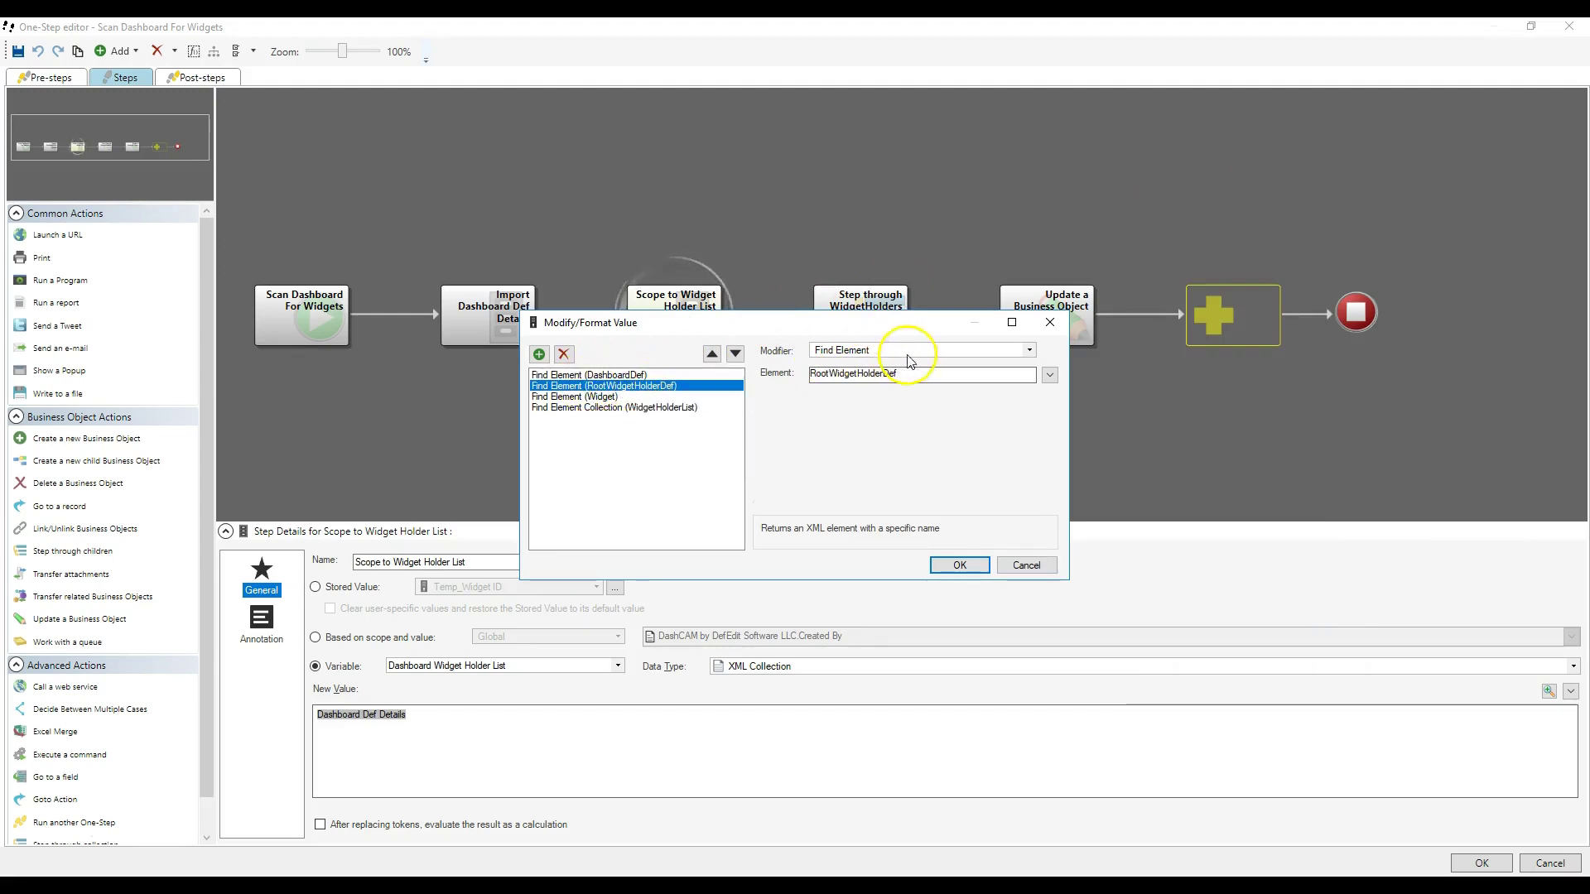
left_click_drag(909, 378, 785, 381)
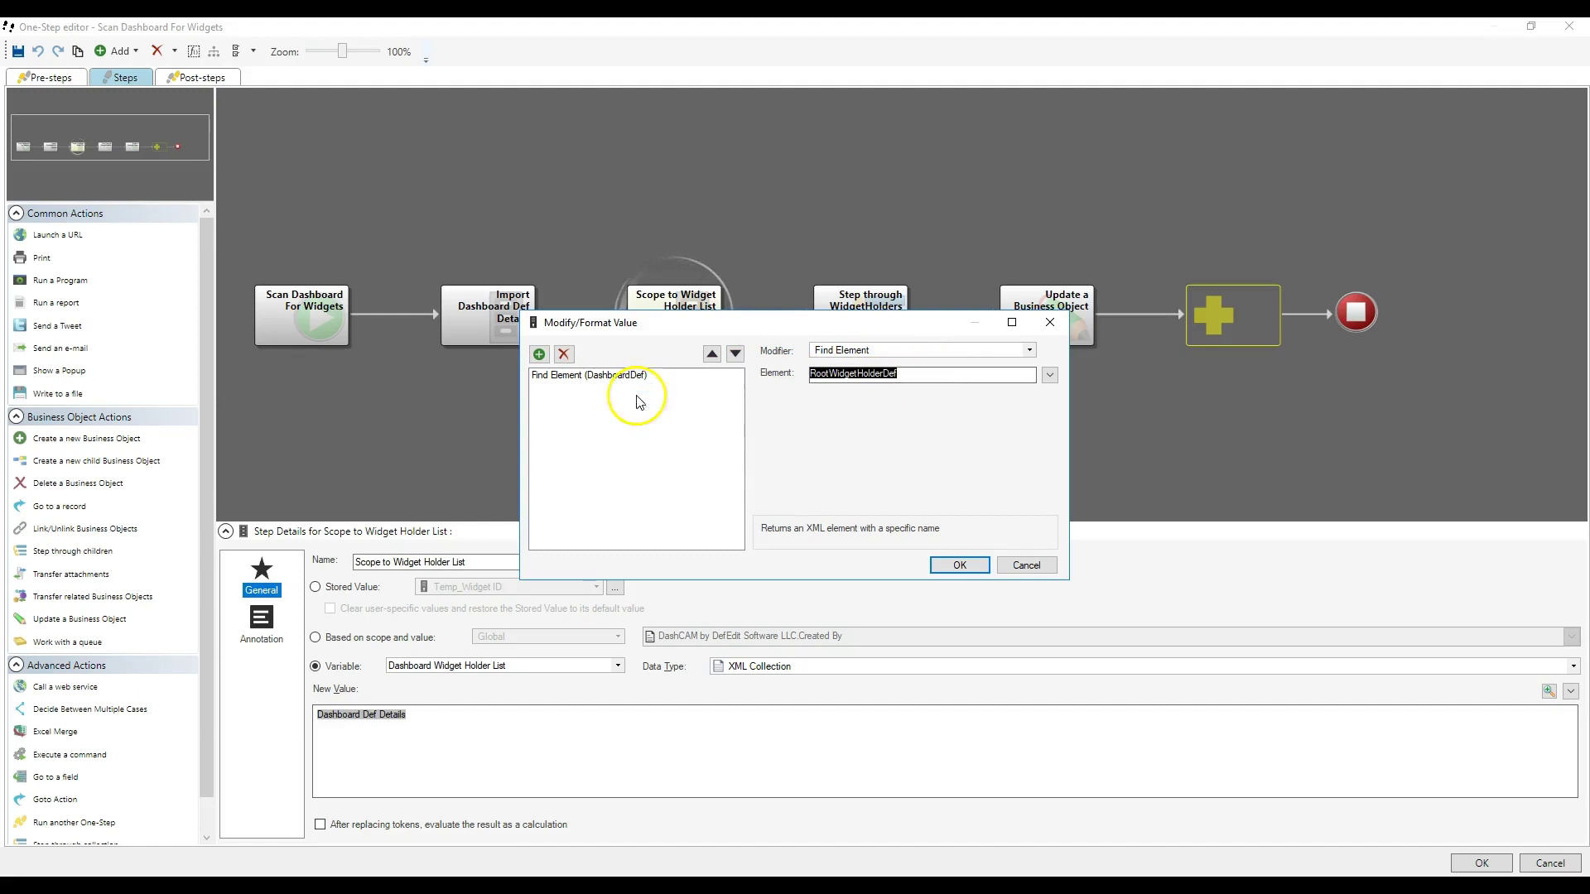
left_click(638, 396)
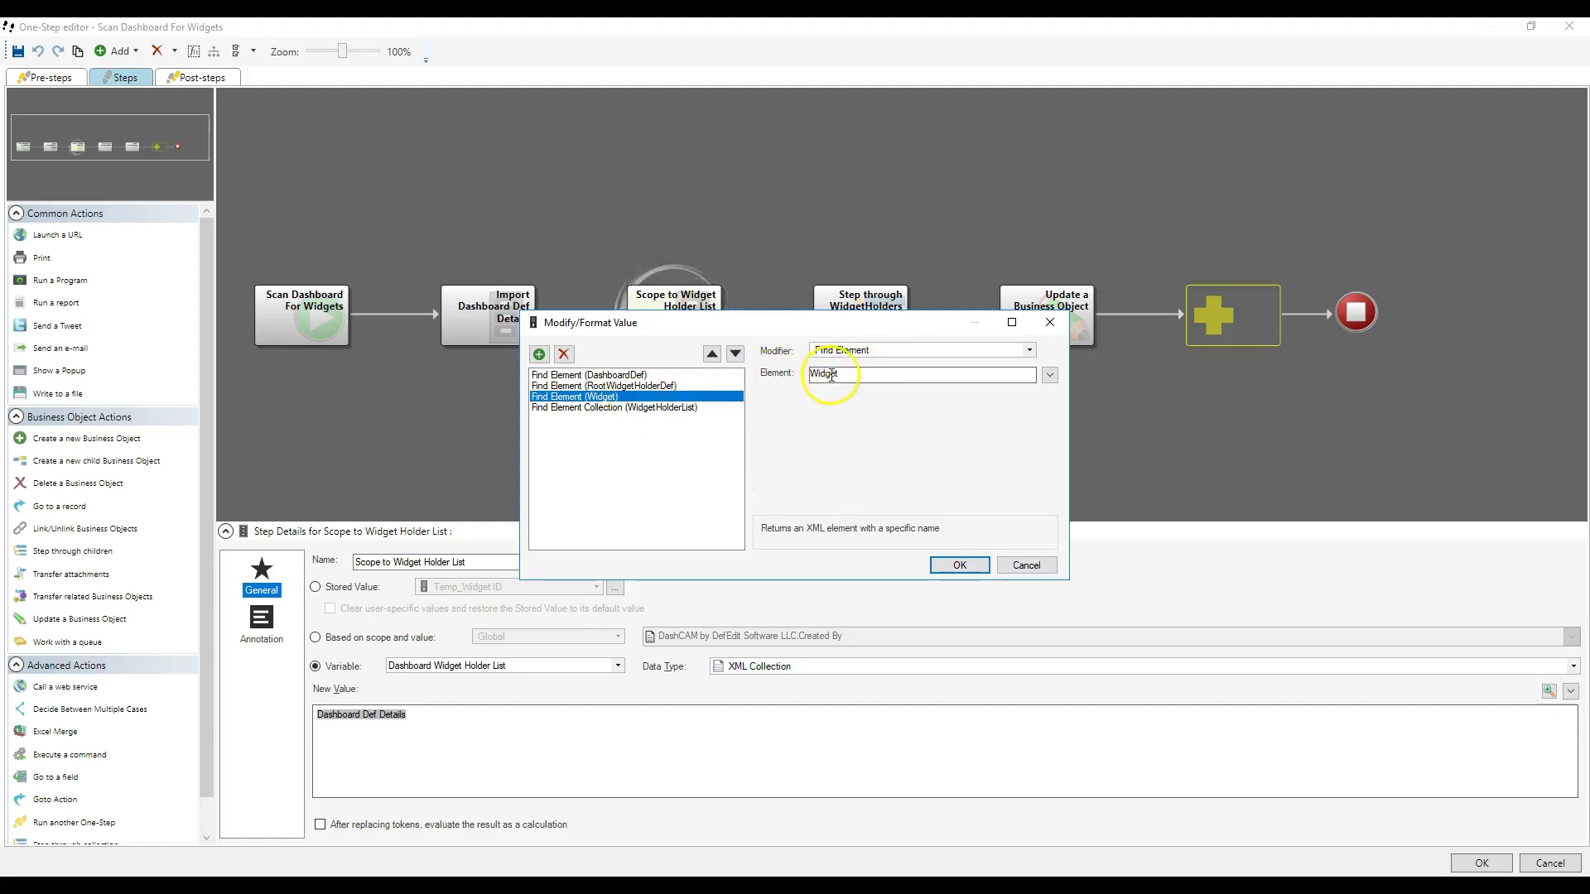
left_click(638, 408)
left_click(894, 371)
double_click(855, 372)
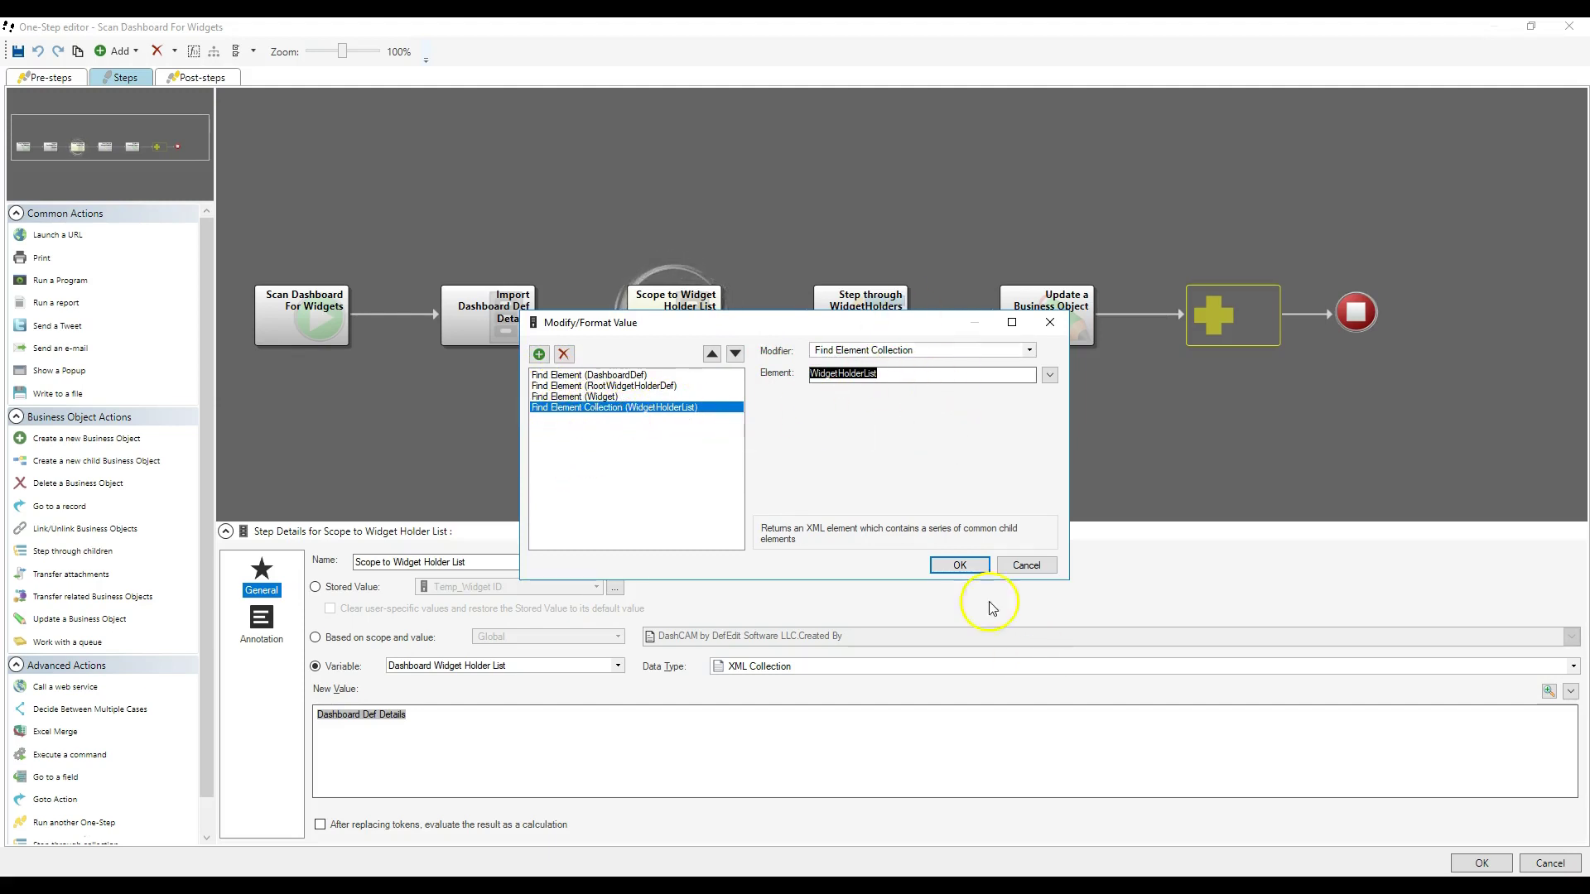
left_click(1025, 566)
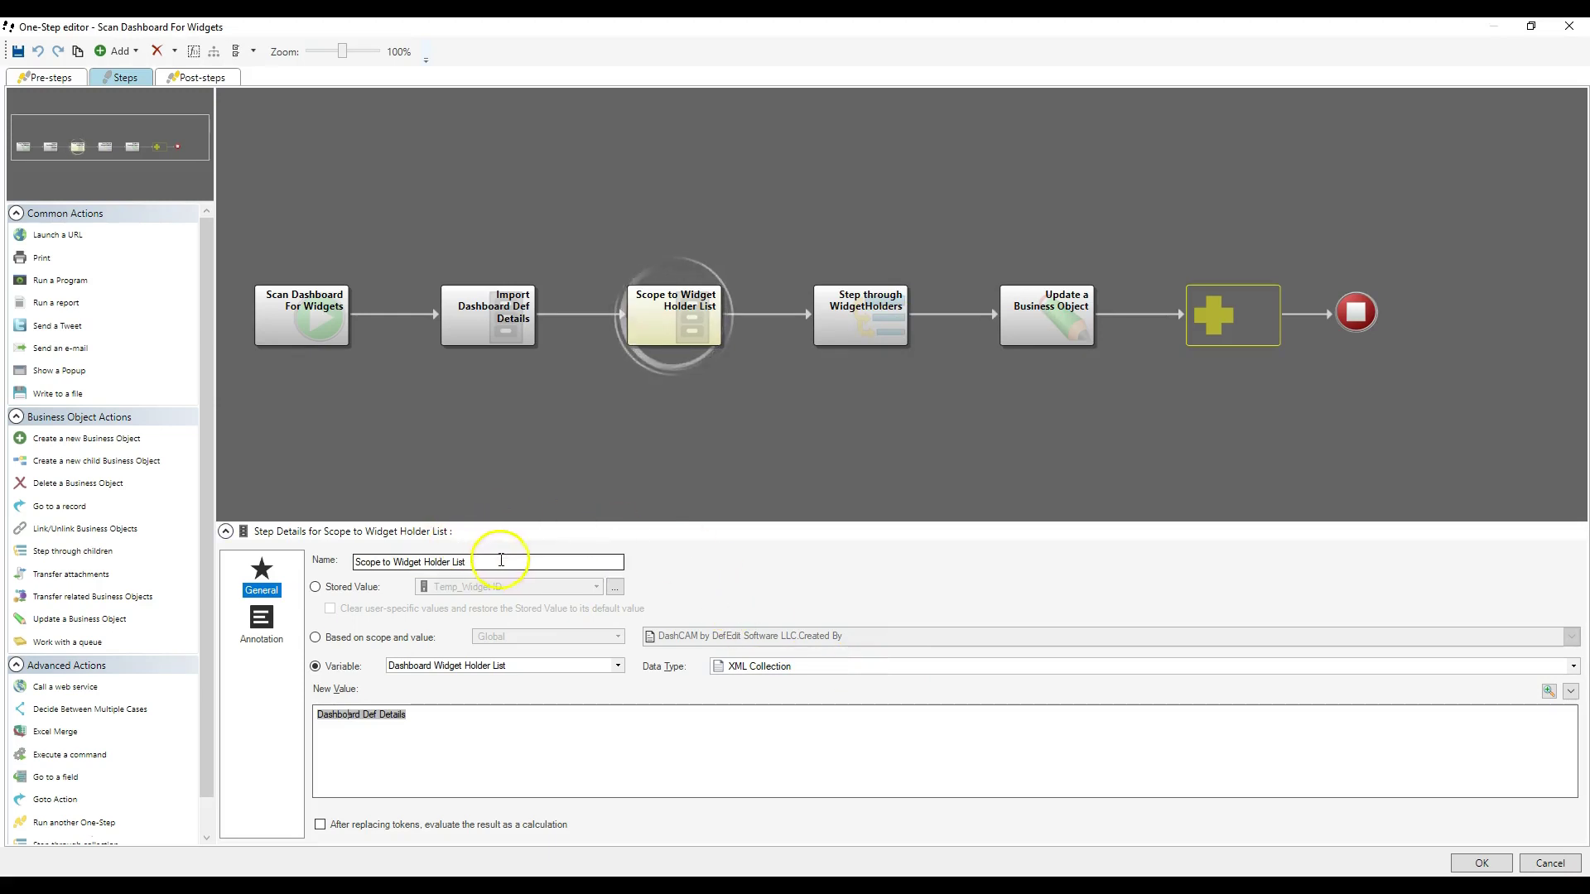
- Review the Scope to Widget Holder List variable and the Step through WidgetHolders item variable name, and open that action's nested steps
left_click(550, 665)
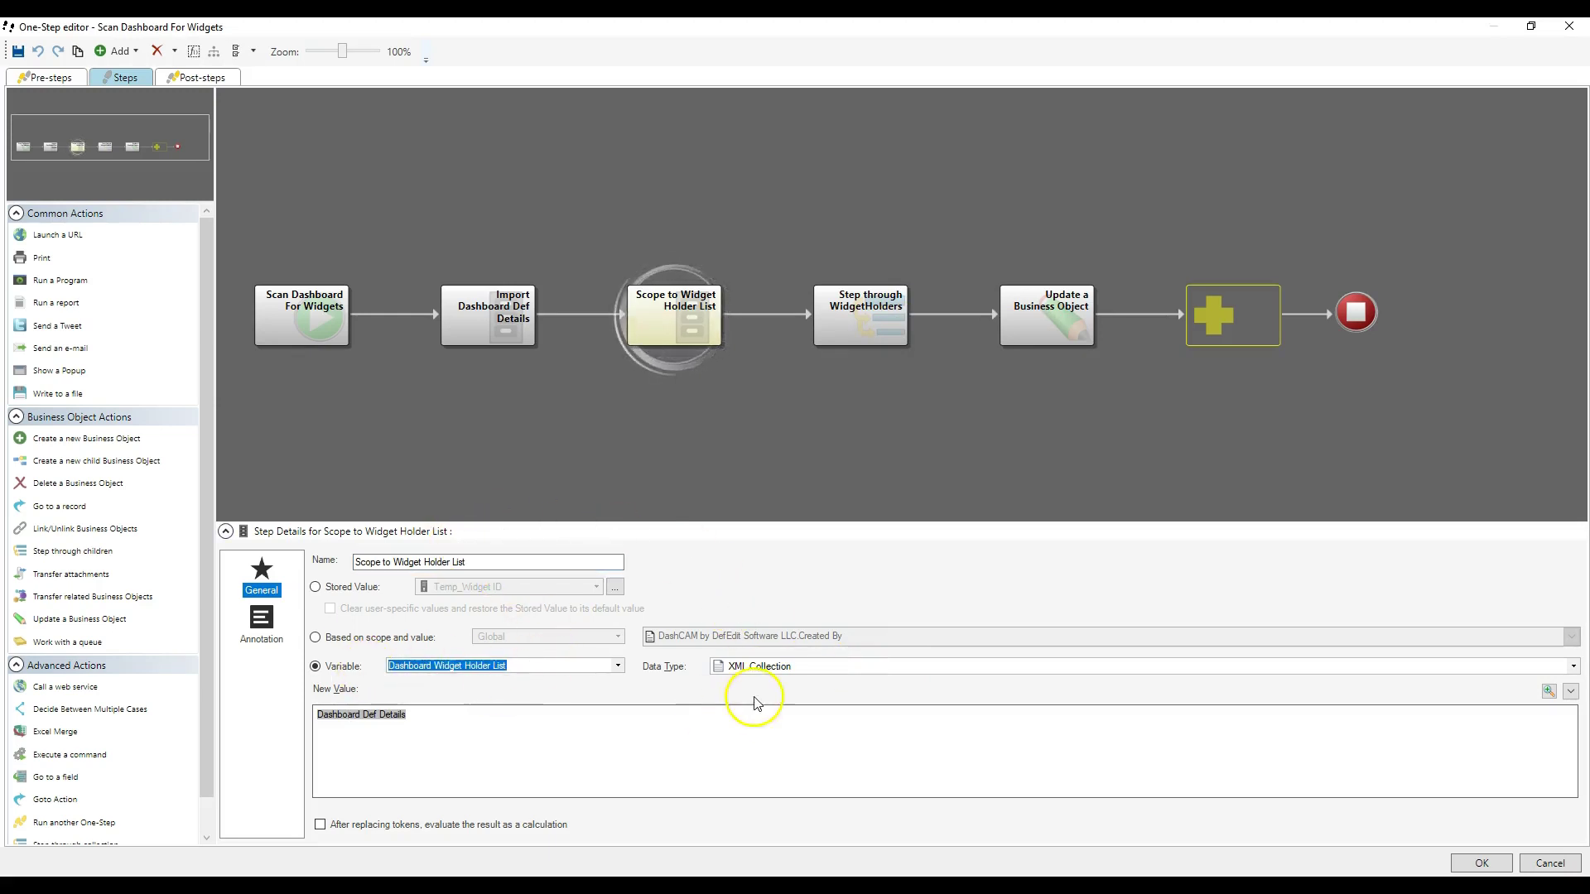
left_click(886, 312)
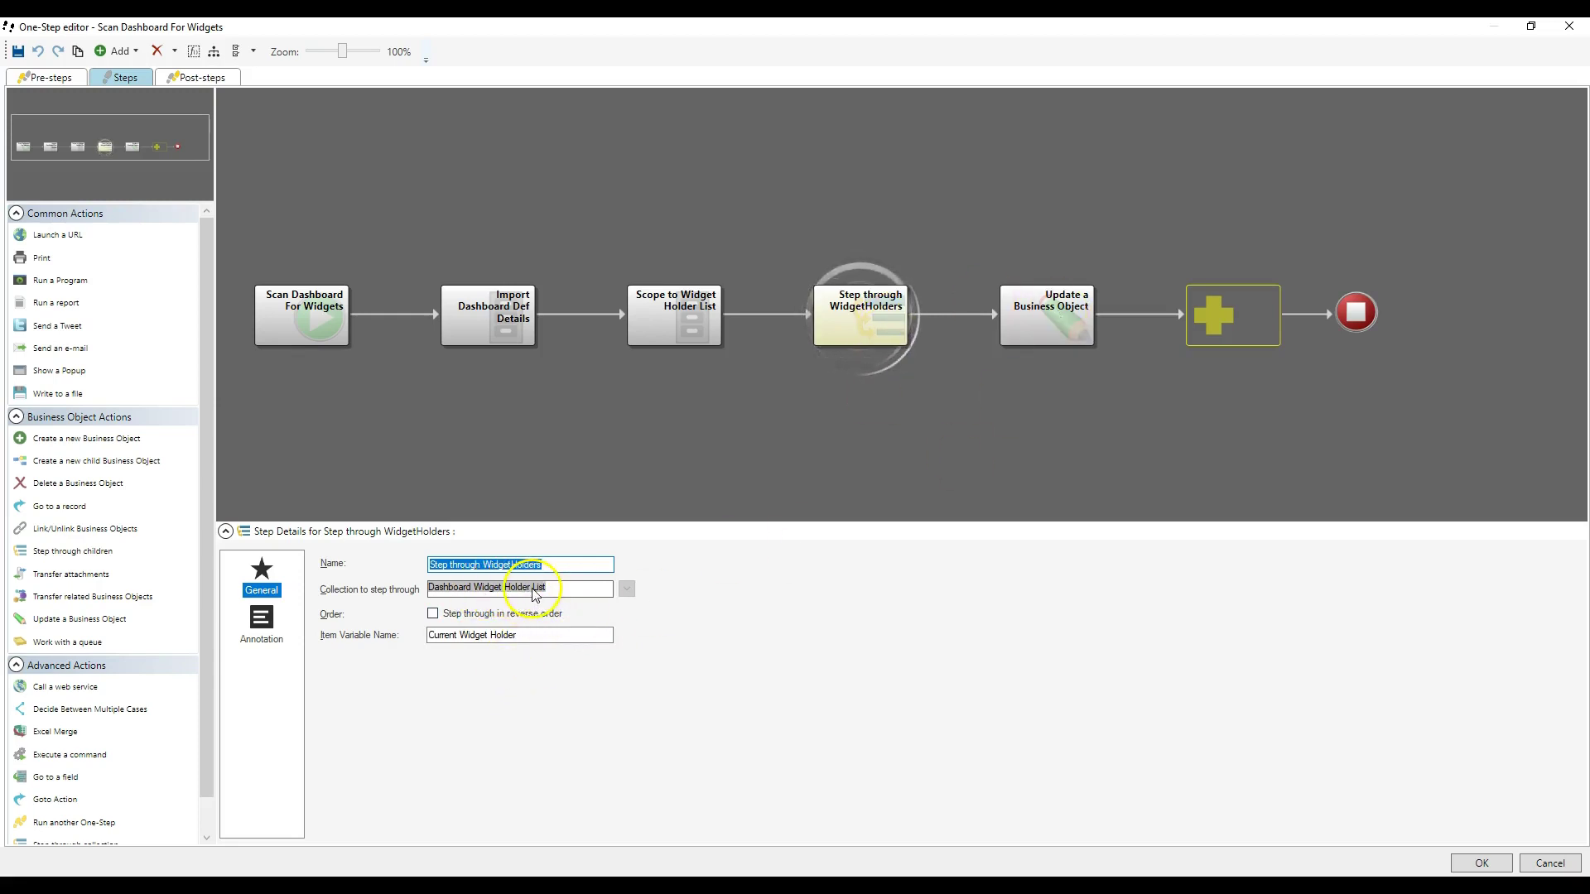
left_click_drag(535, 637, 424, 637)
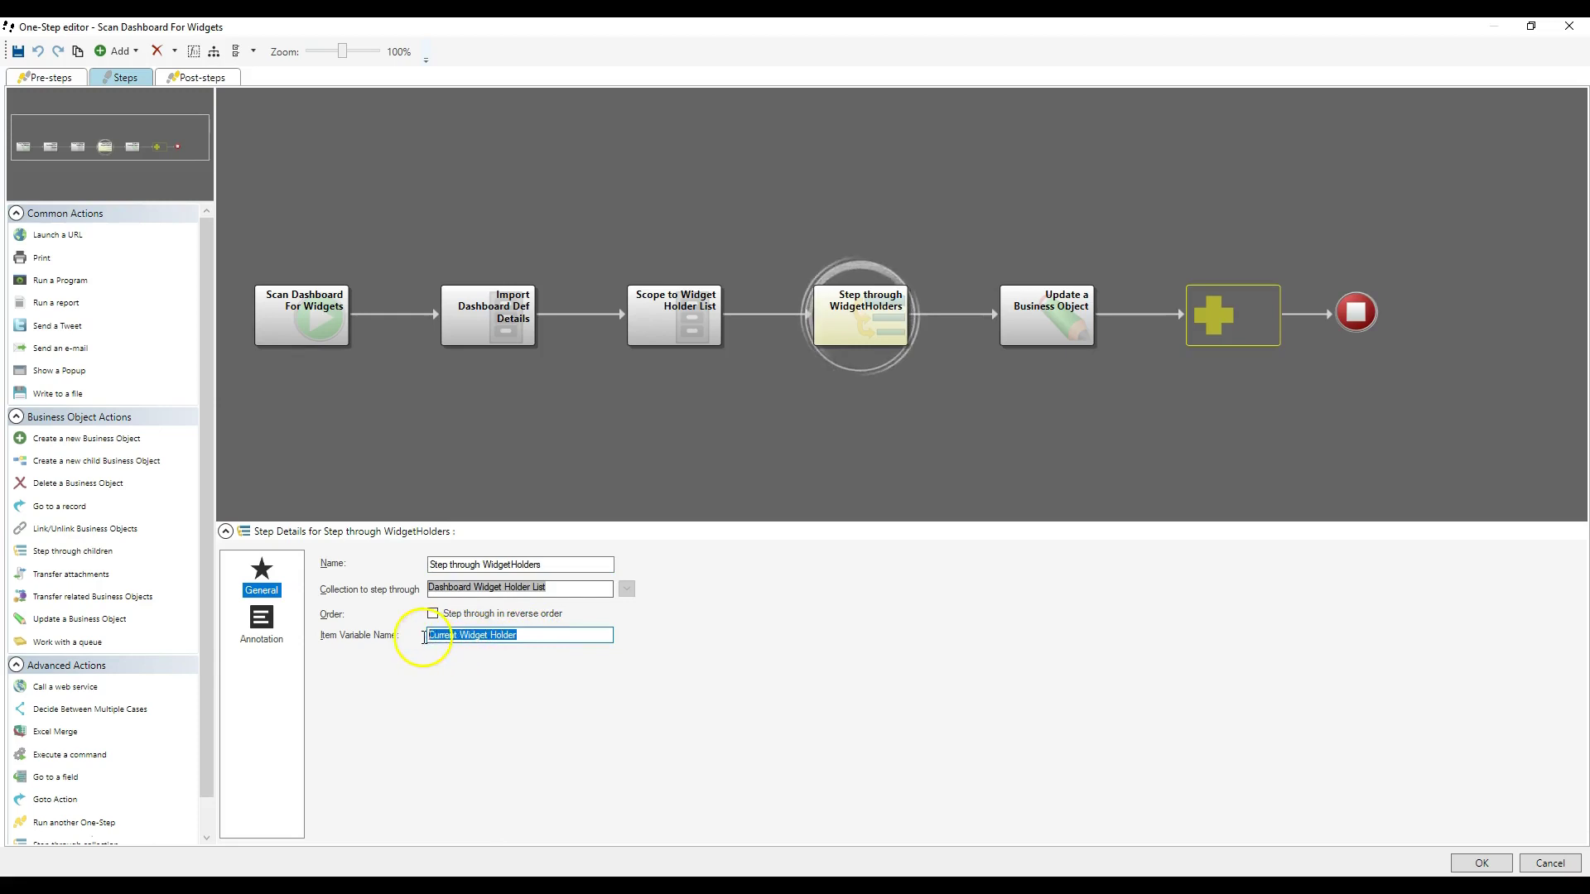
left_click(865, 318)
double_click(864, 318)
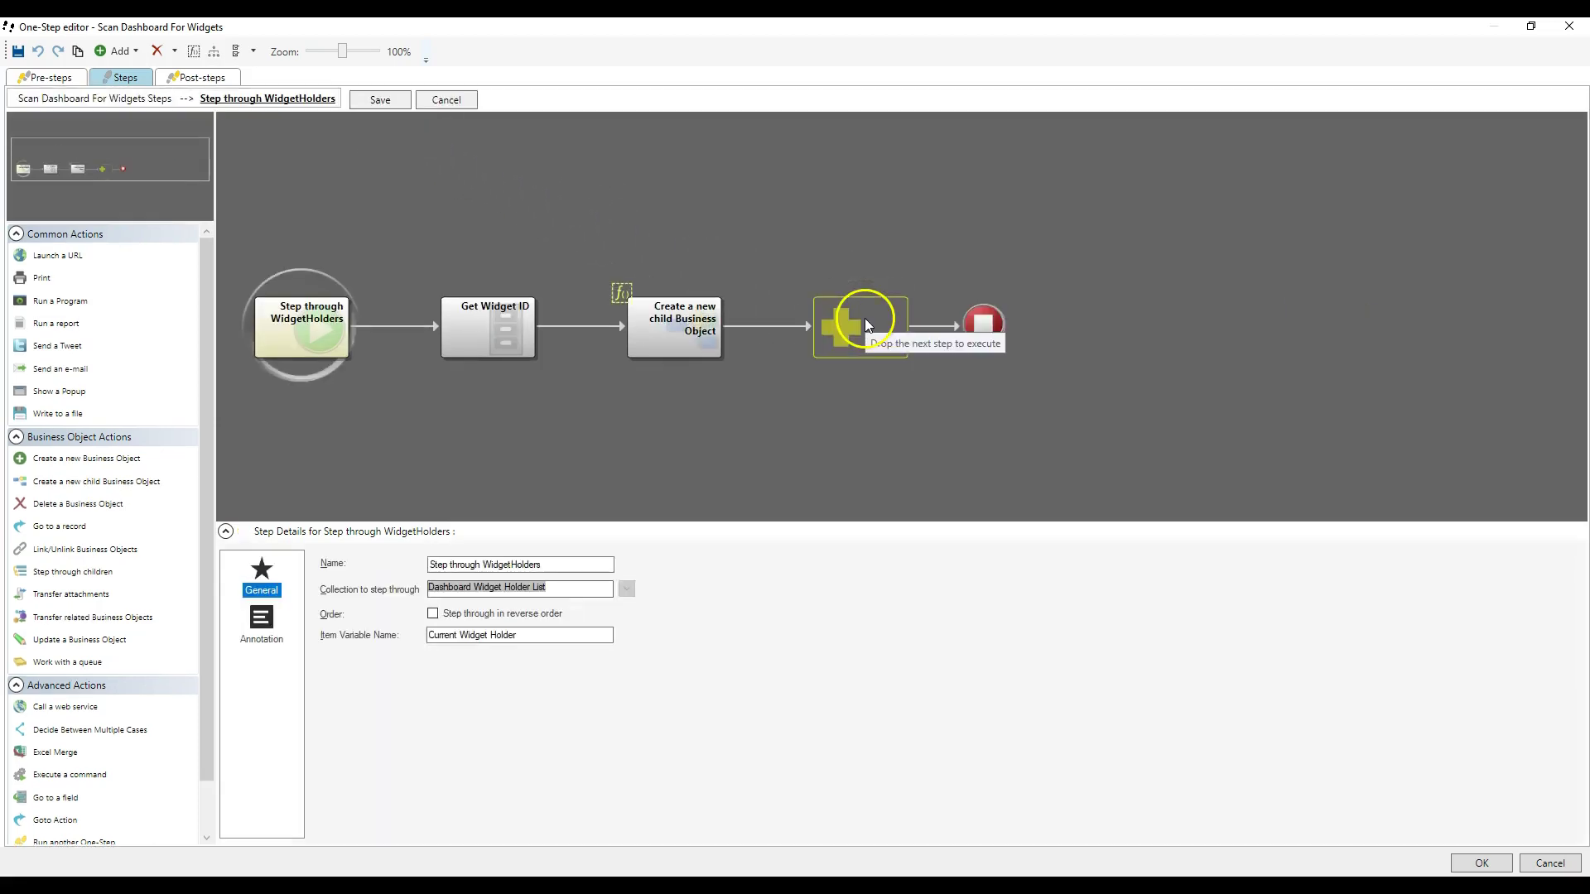
- Open the modifiers on the Current Widget Holder value of the Get Widget ID action
left_click(475, 337)
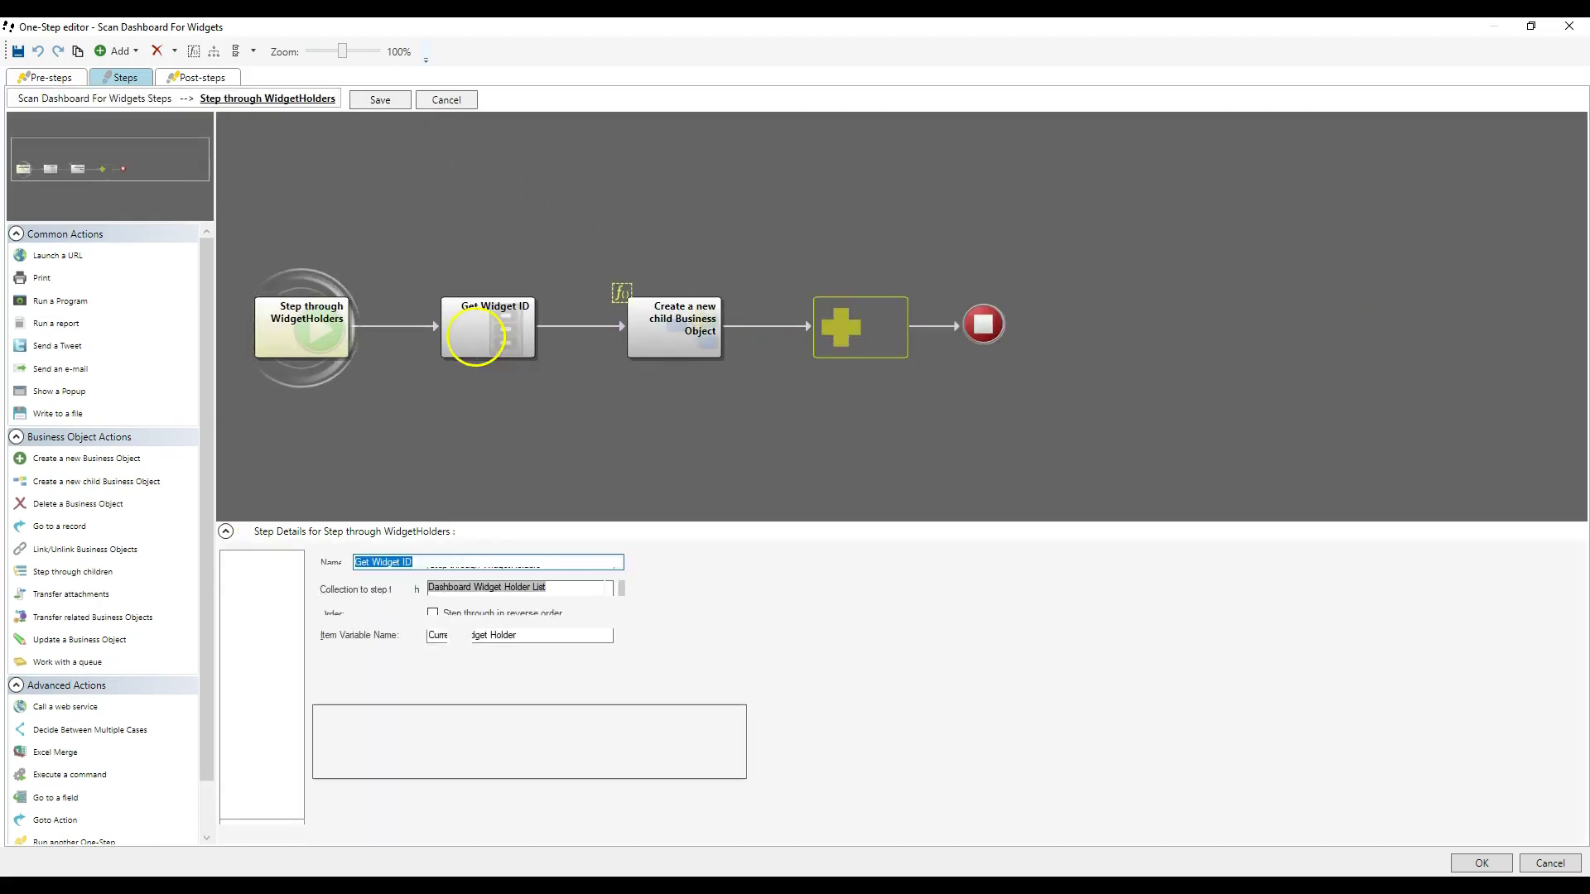
right_click(389, 729)
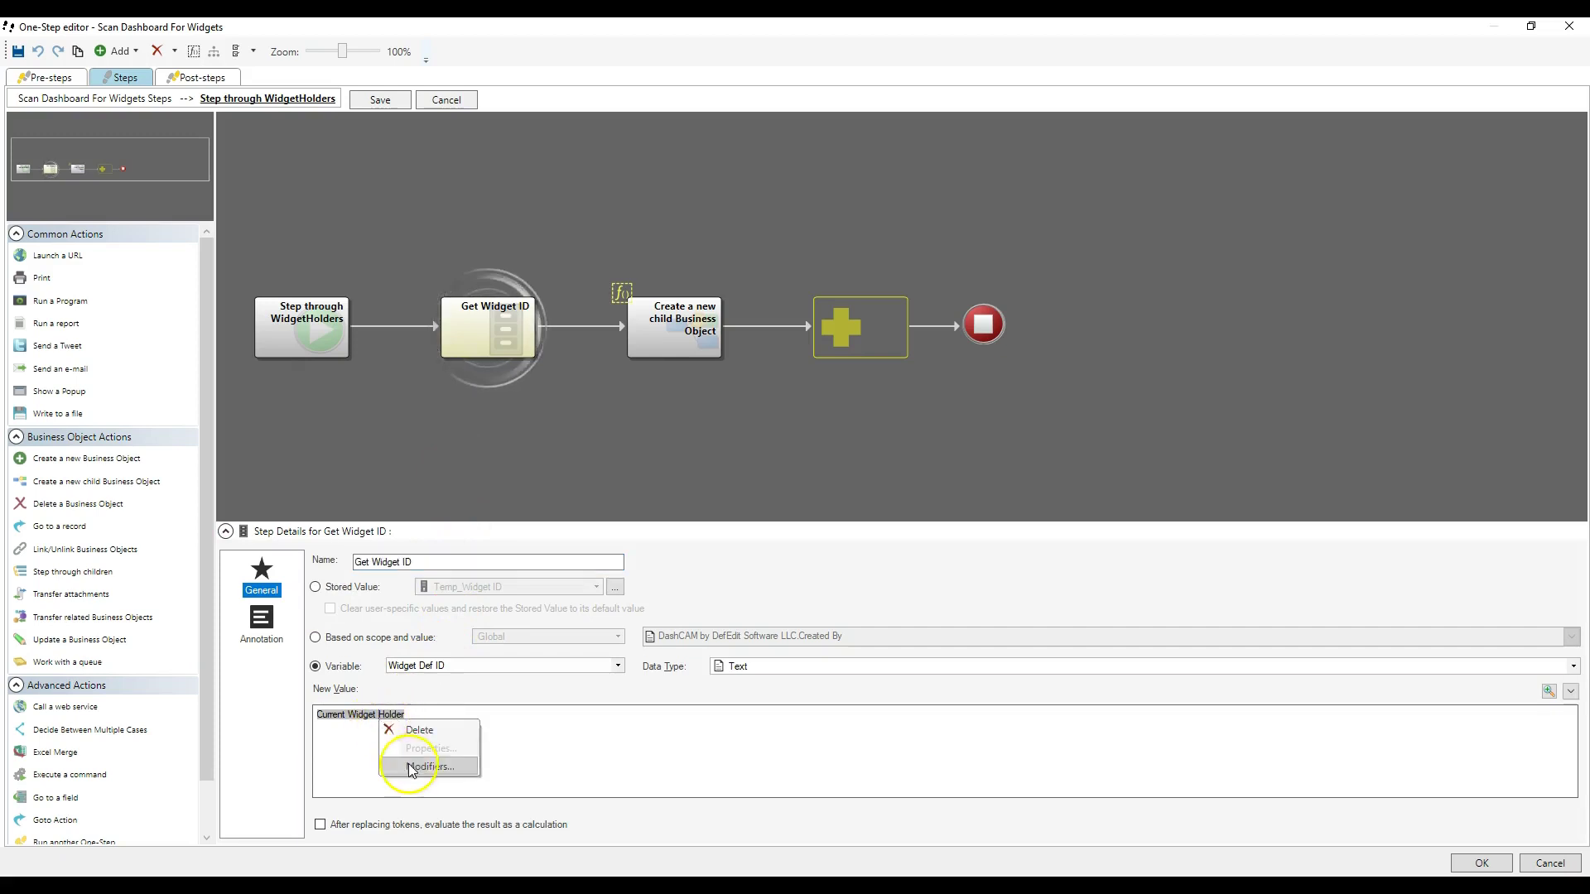
left_click(464, 758)
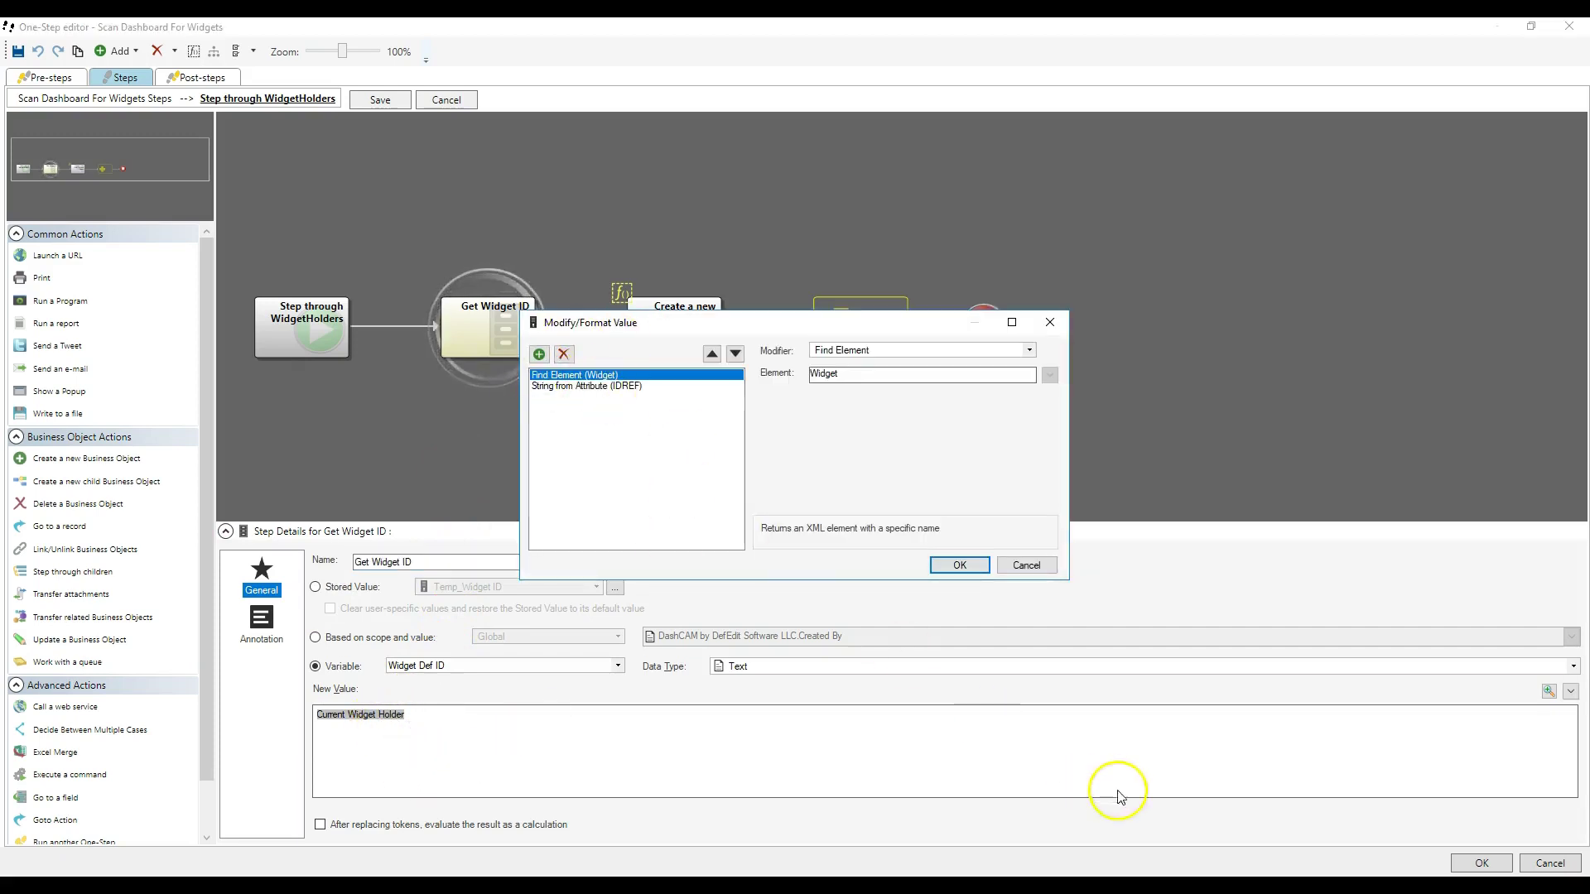
- Highlight the Widget IDREF line in the Notepad outline and delete the stray "10:11 AM 4/8/2018" timestamp after it
left_click(1184, 889)
left_click_drag(814, 259, 896, 261)
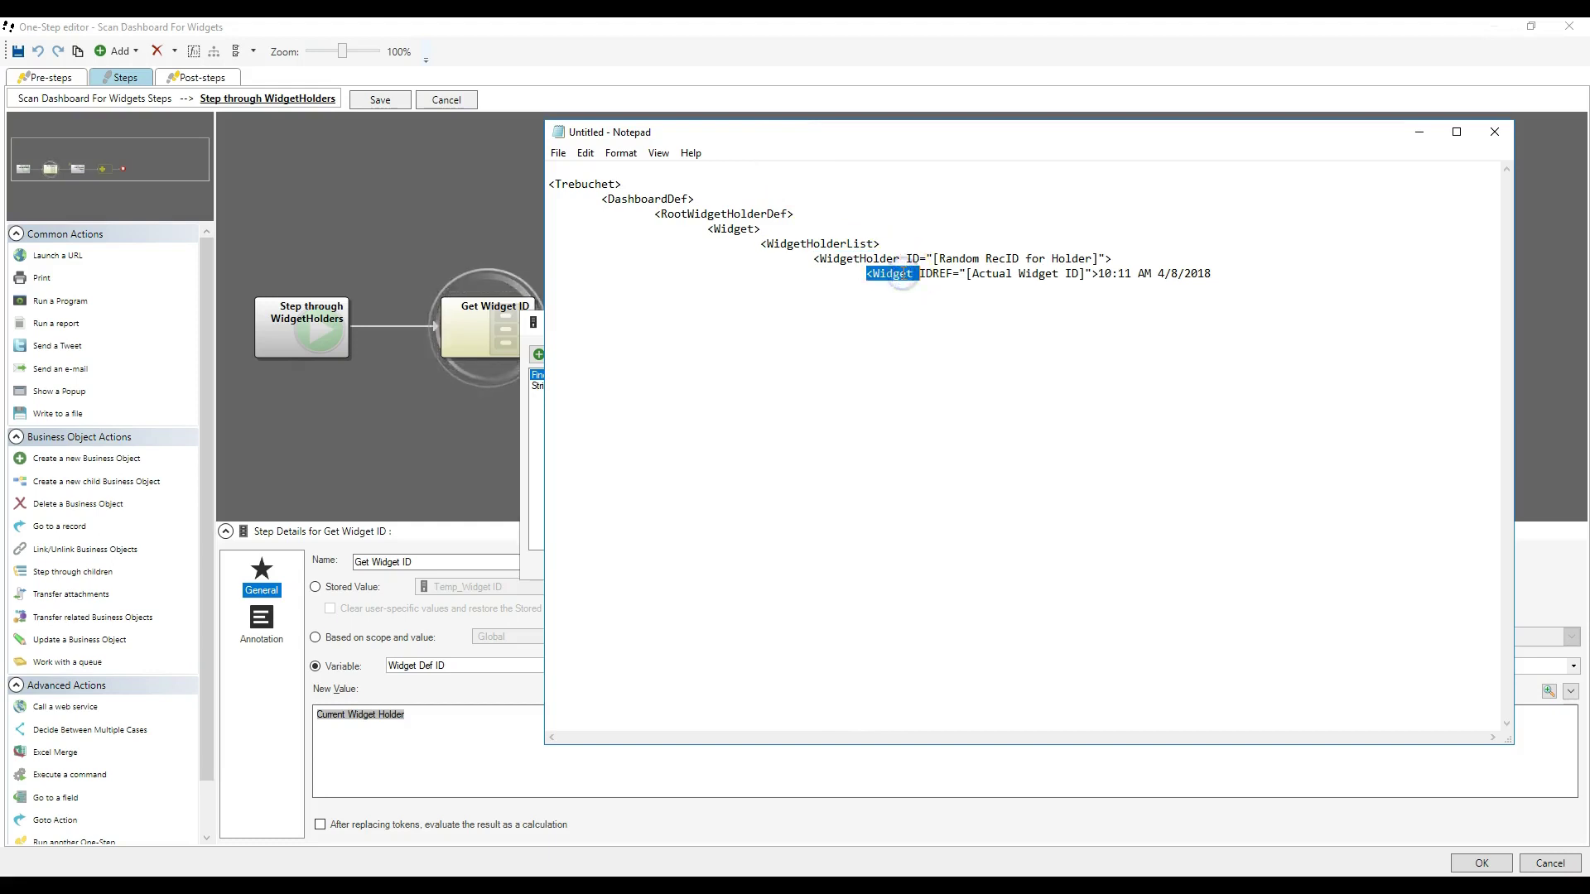
left_click(866, 275)
left_click_drag(866, 275, 1266, 274)
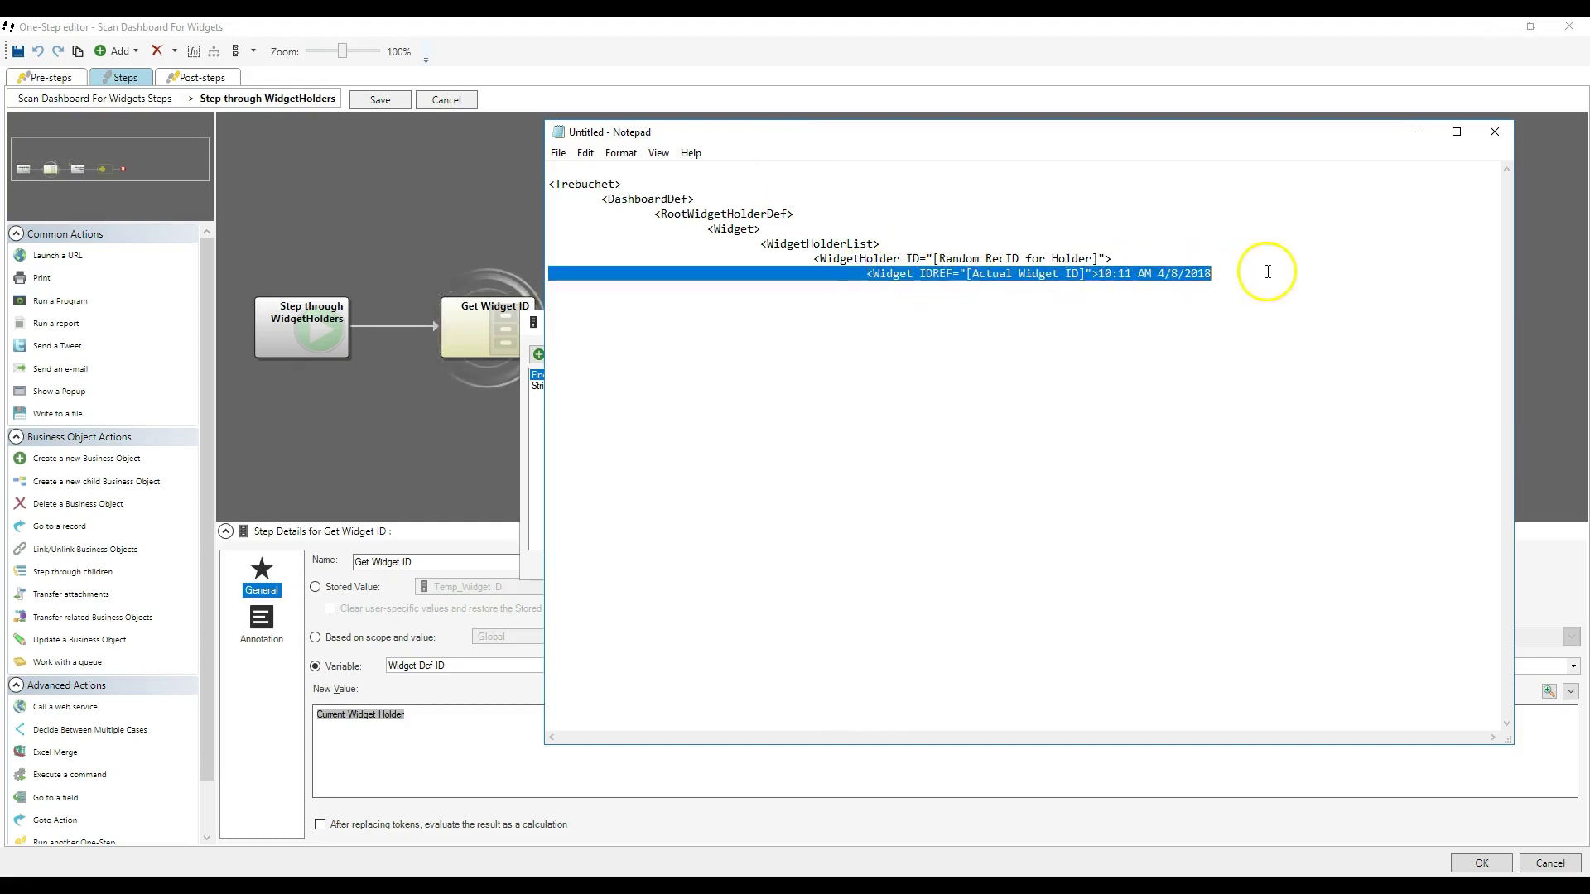
left_click(936, 274)
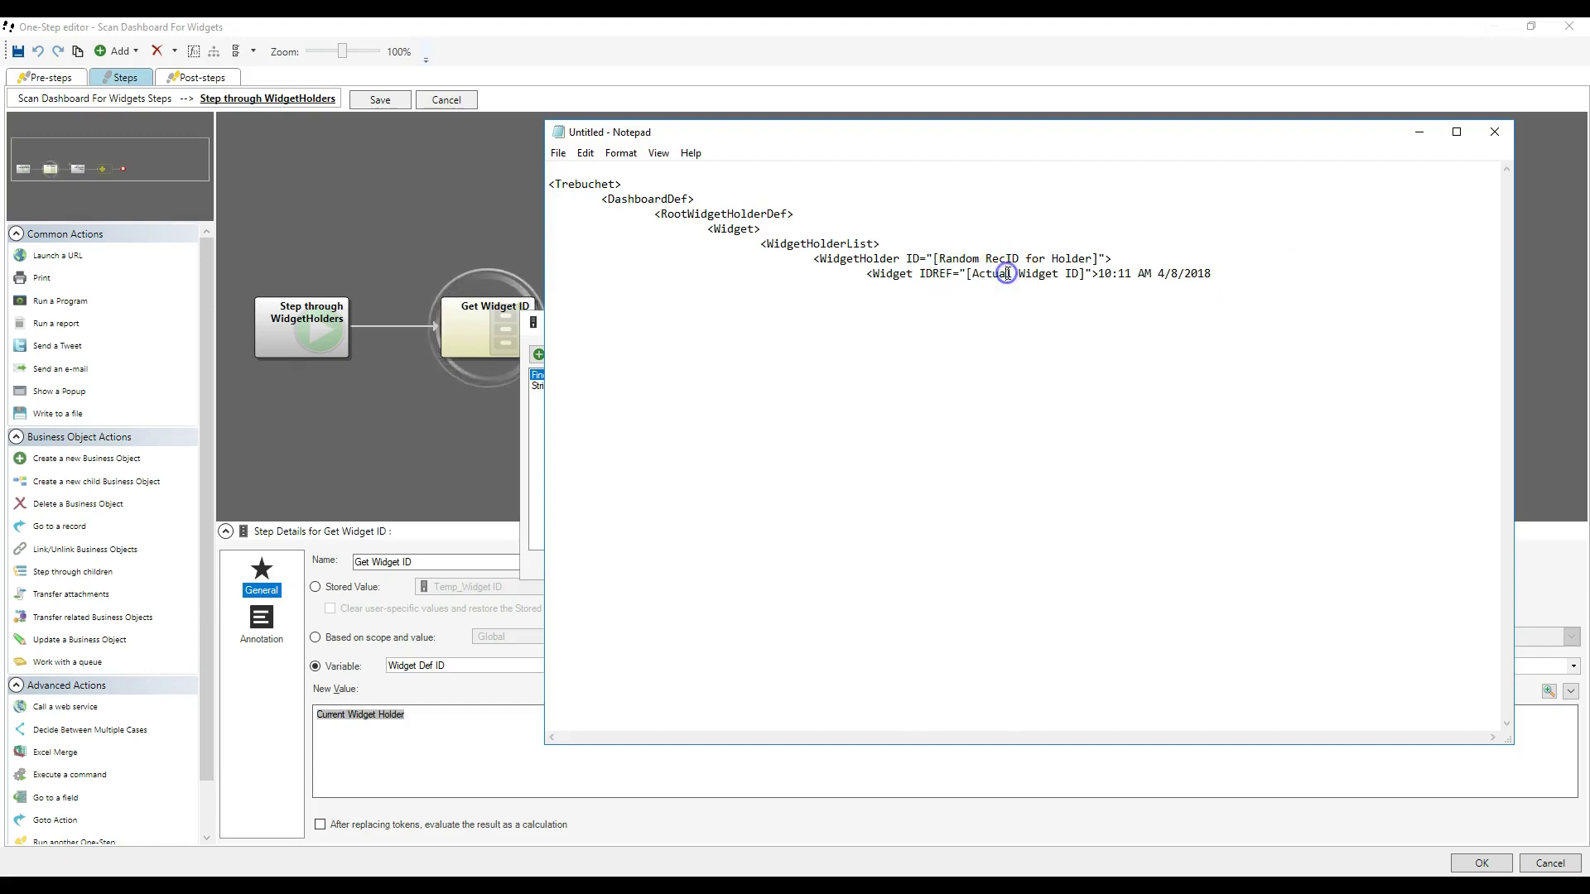
left_click_drag(1228, 274, 1092, 274)
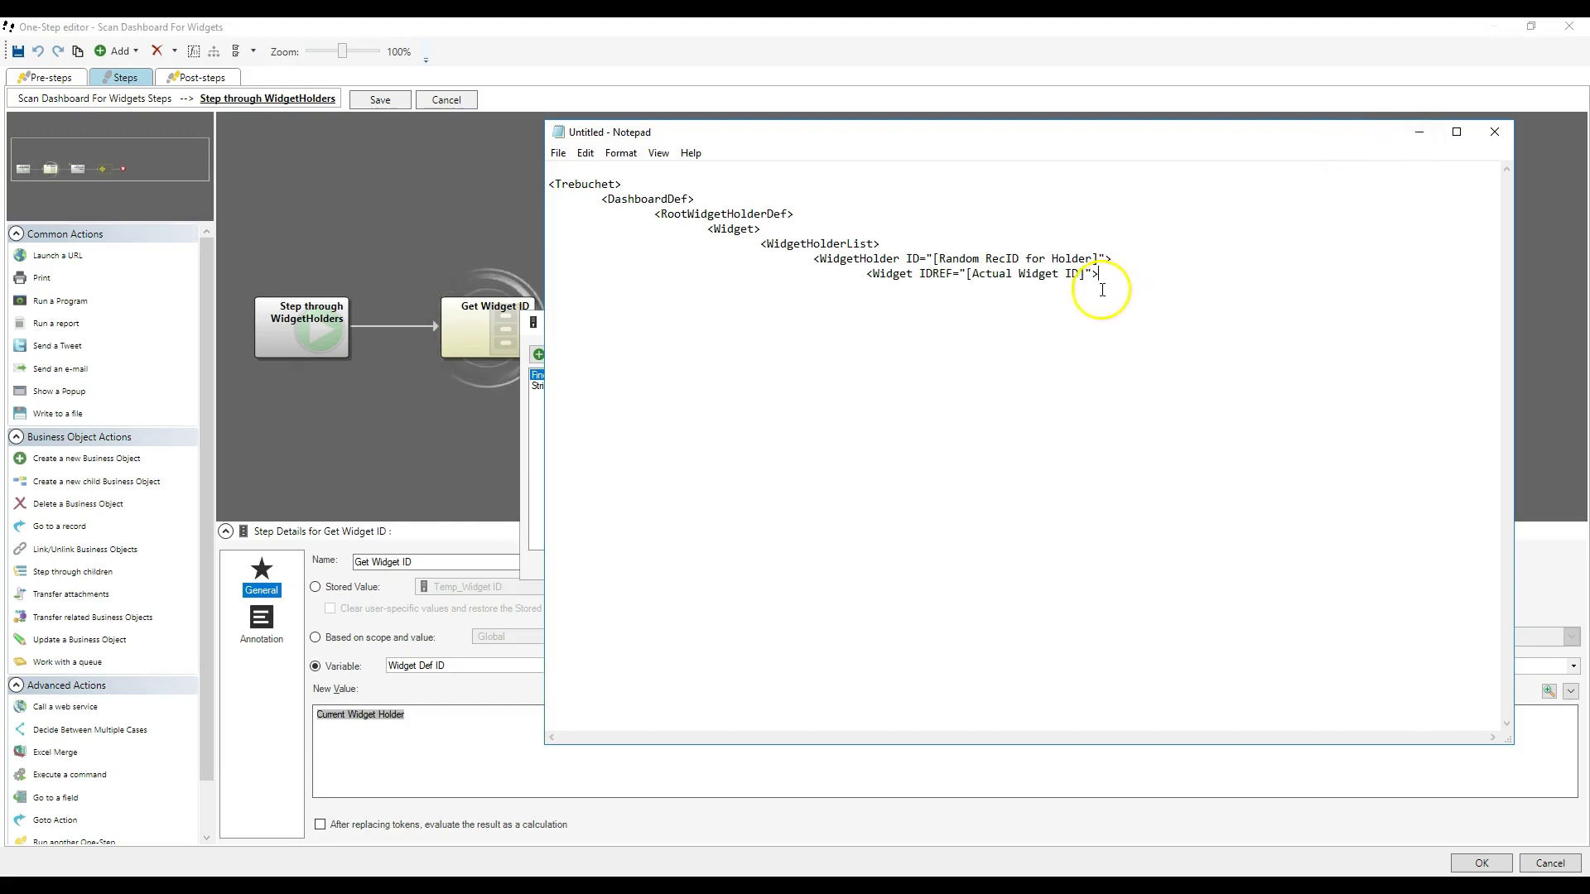
left_click(1416, 133)
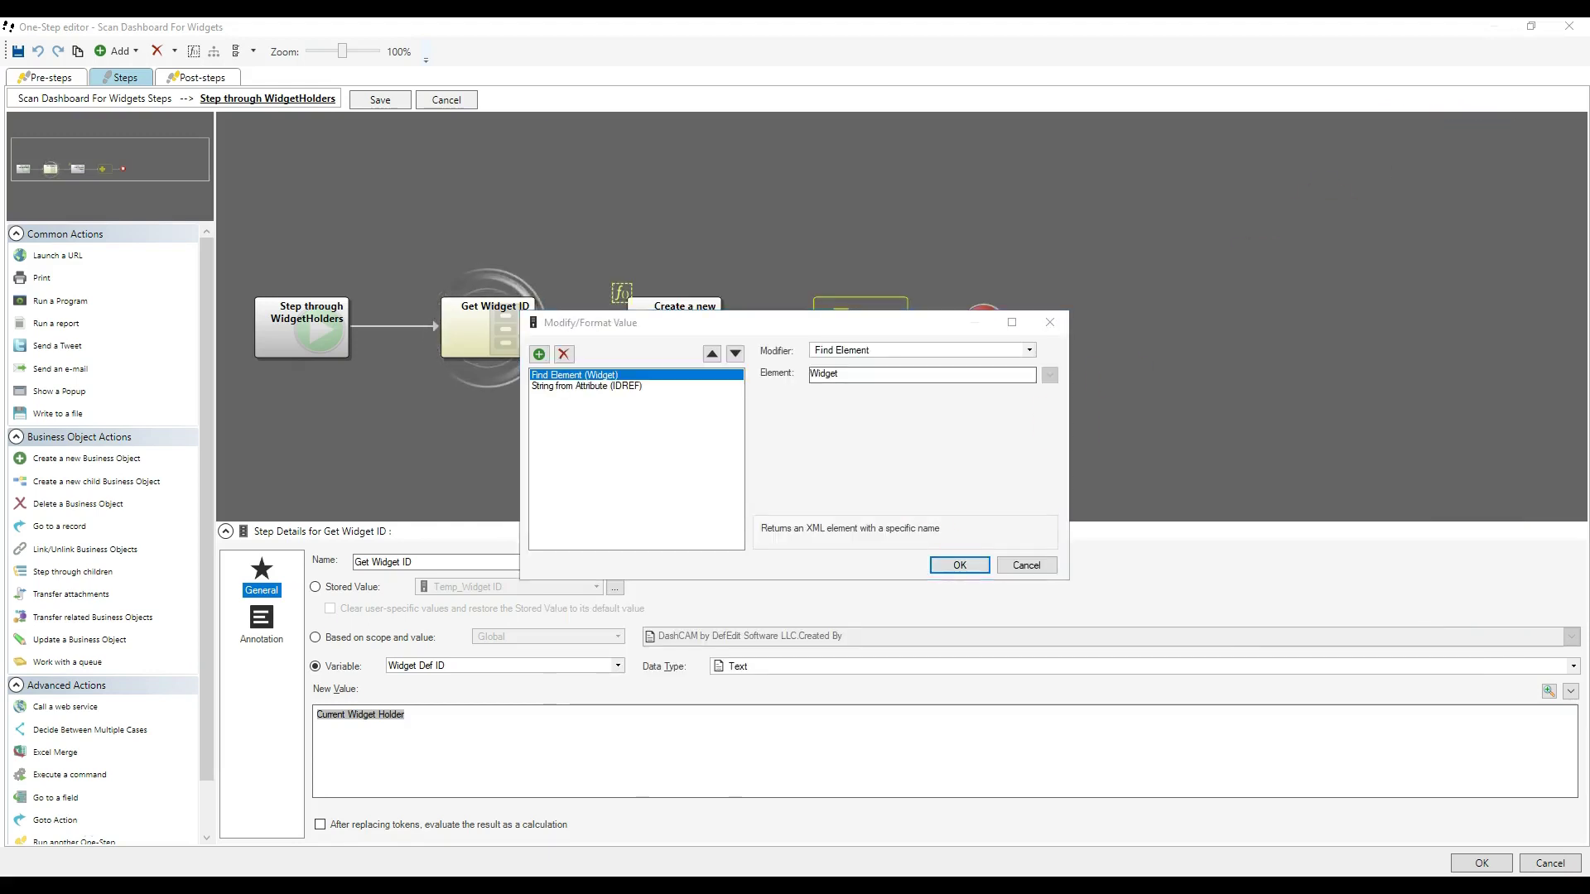
- Switch to the formatted dashboard XML in the browser and highlight the Widget, WidgetHolderList and WidgetHolder elements under RootWidgetHolderDef
left_click(556, 820)
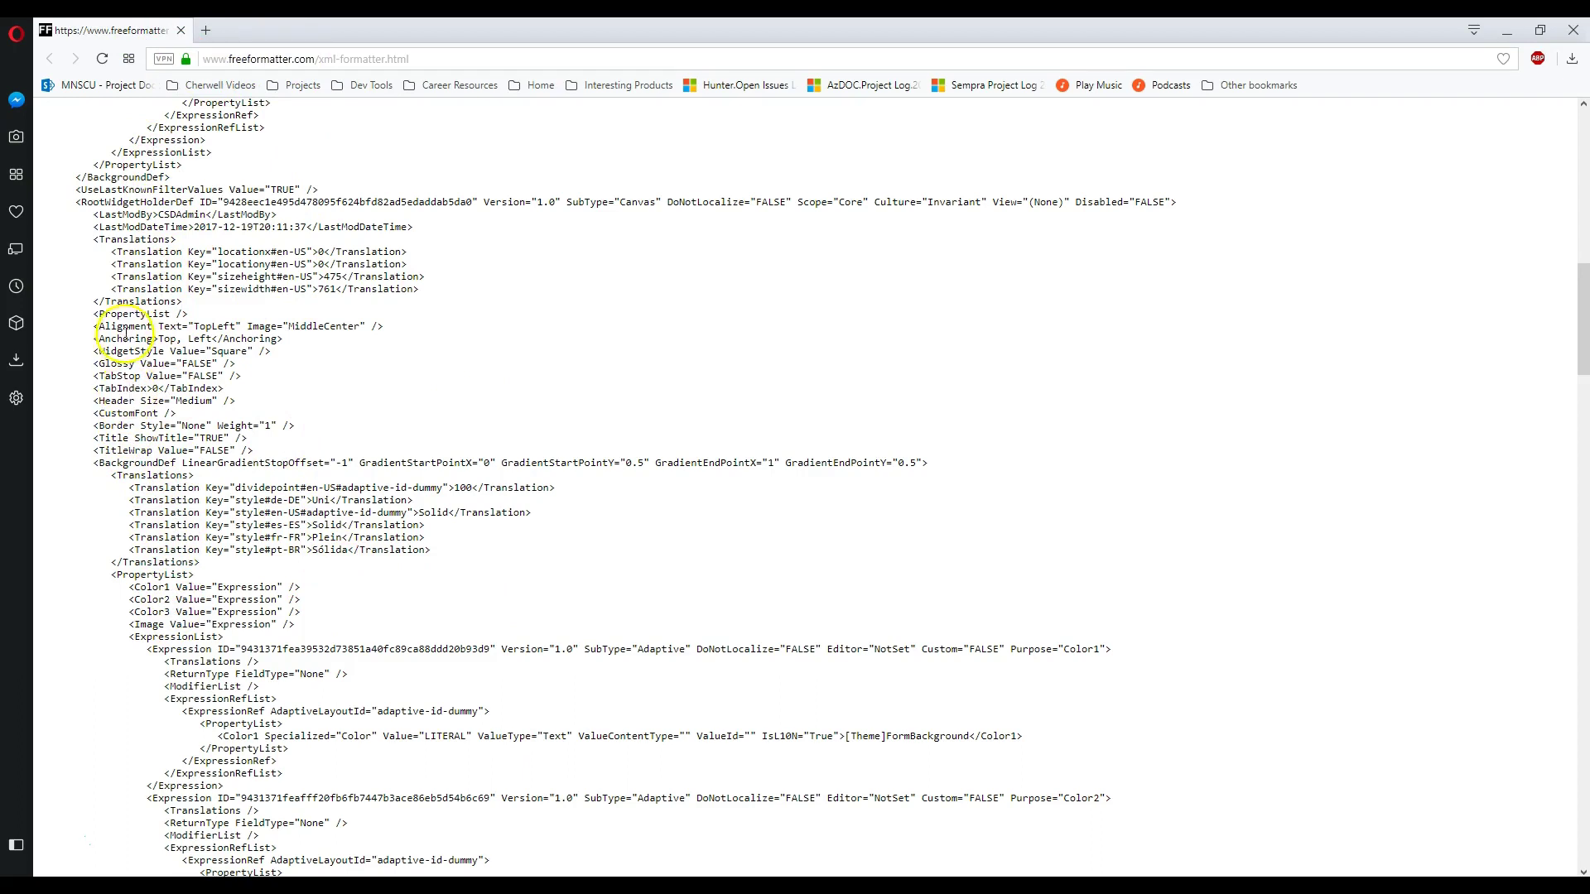
scroll(153, 313, "down", 4)
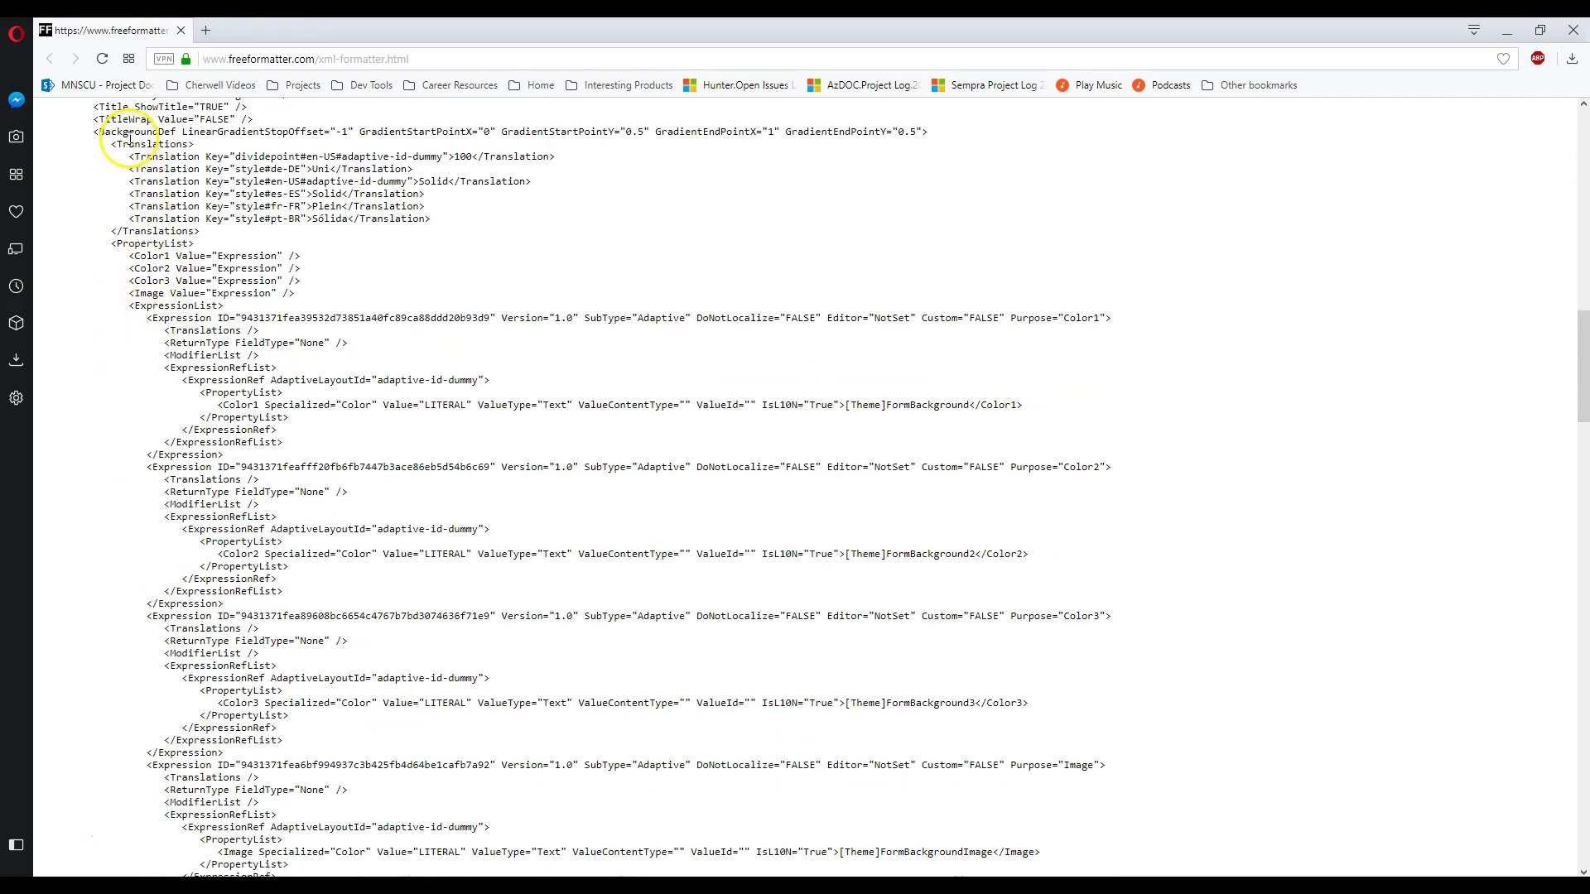
scroll(150, 211, "down", 8)
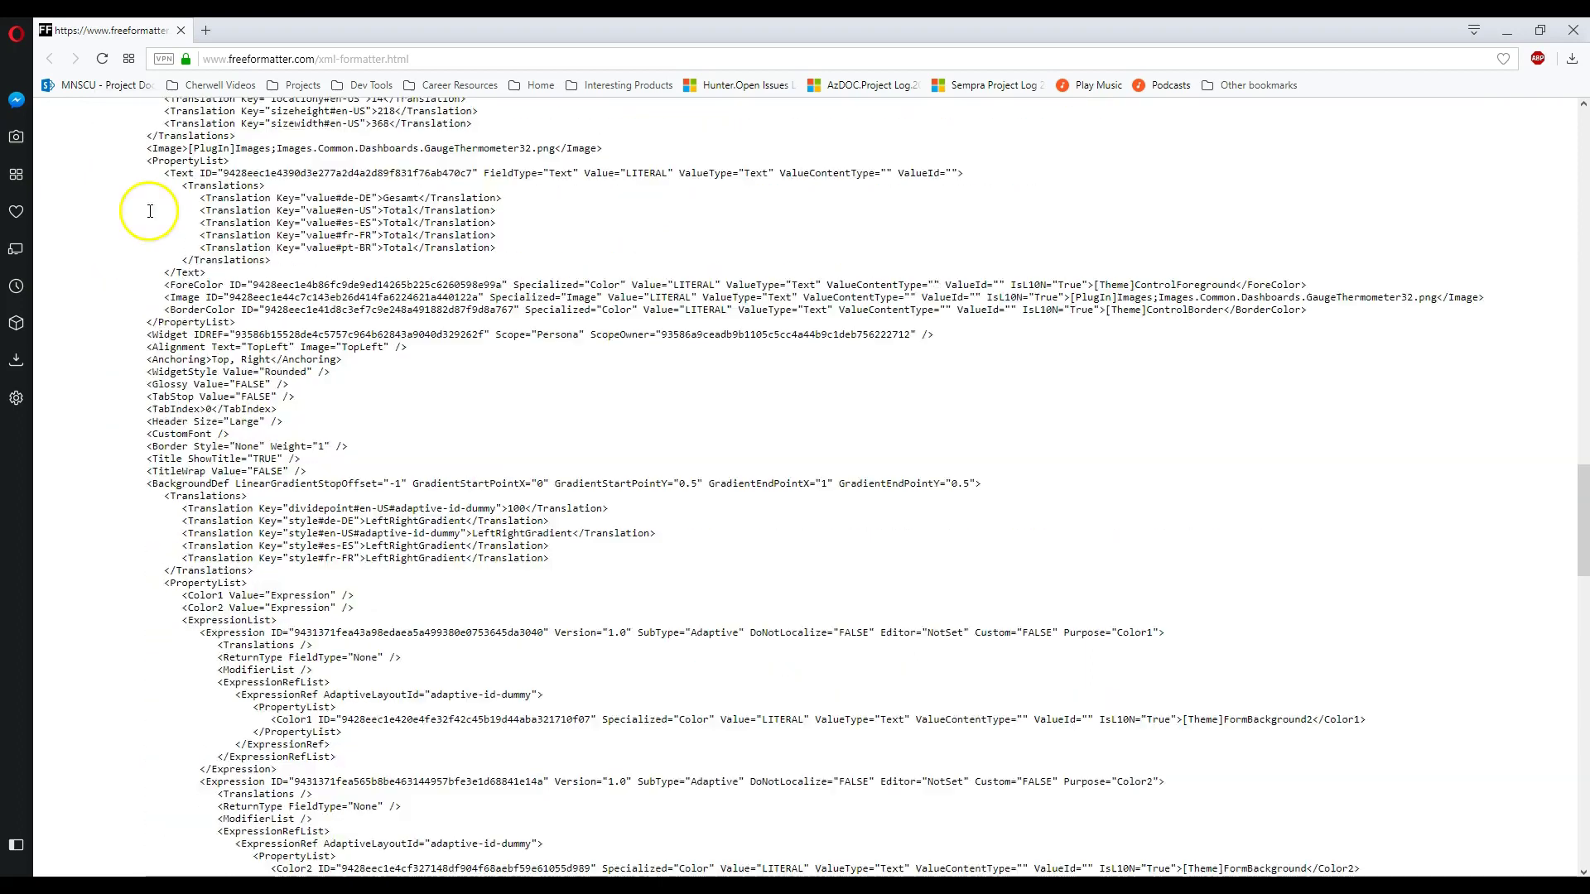
double_click(121, 290)
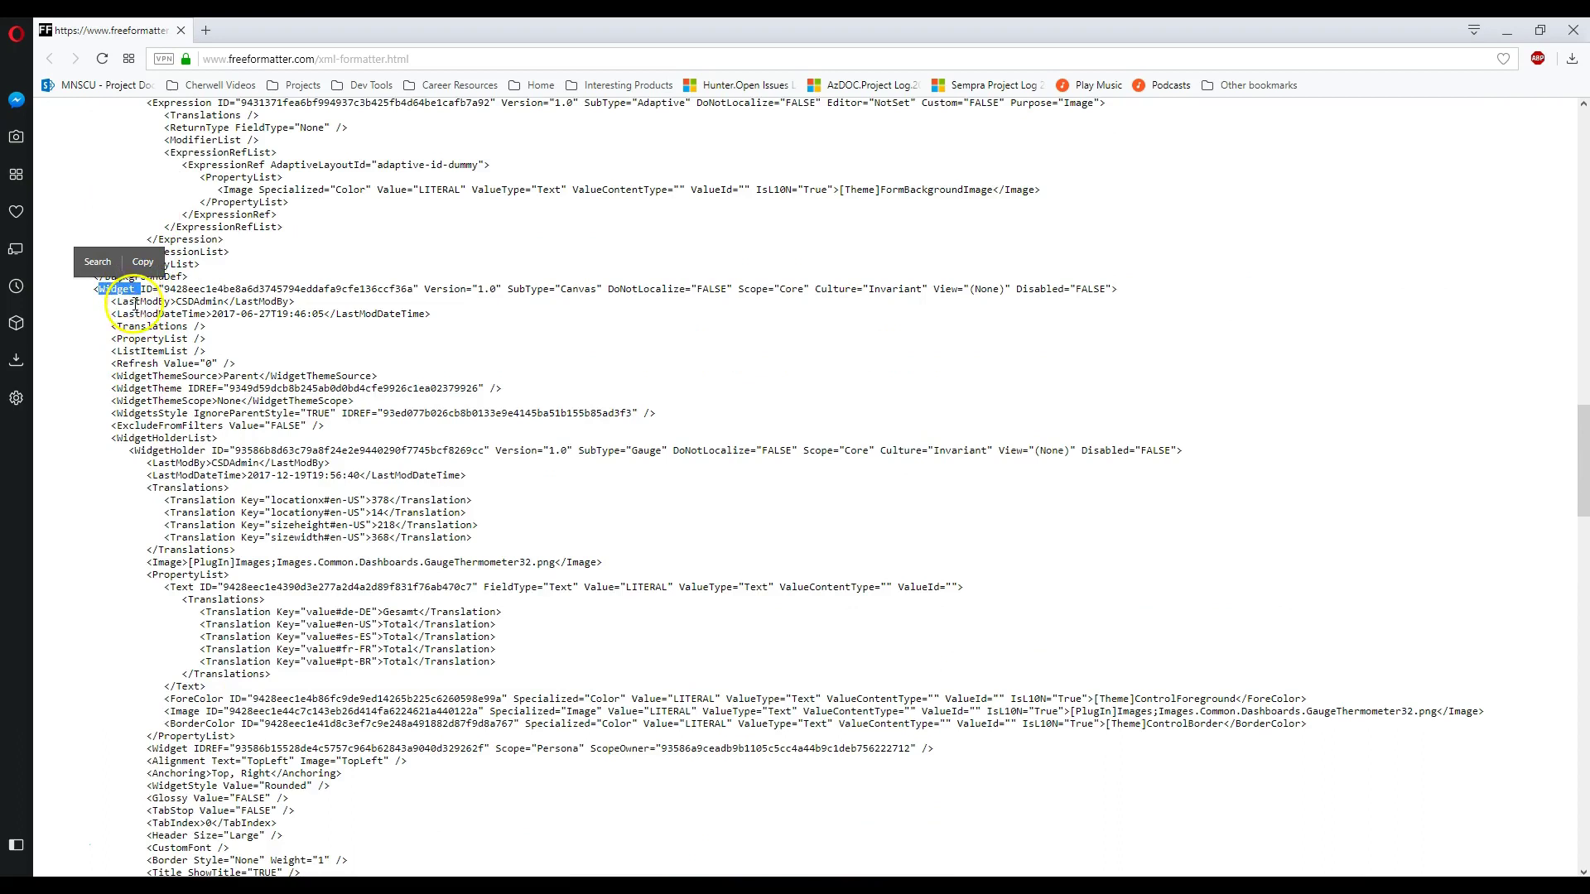
scroll(206, 304, "up", 4)
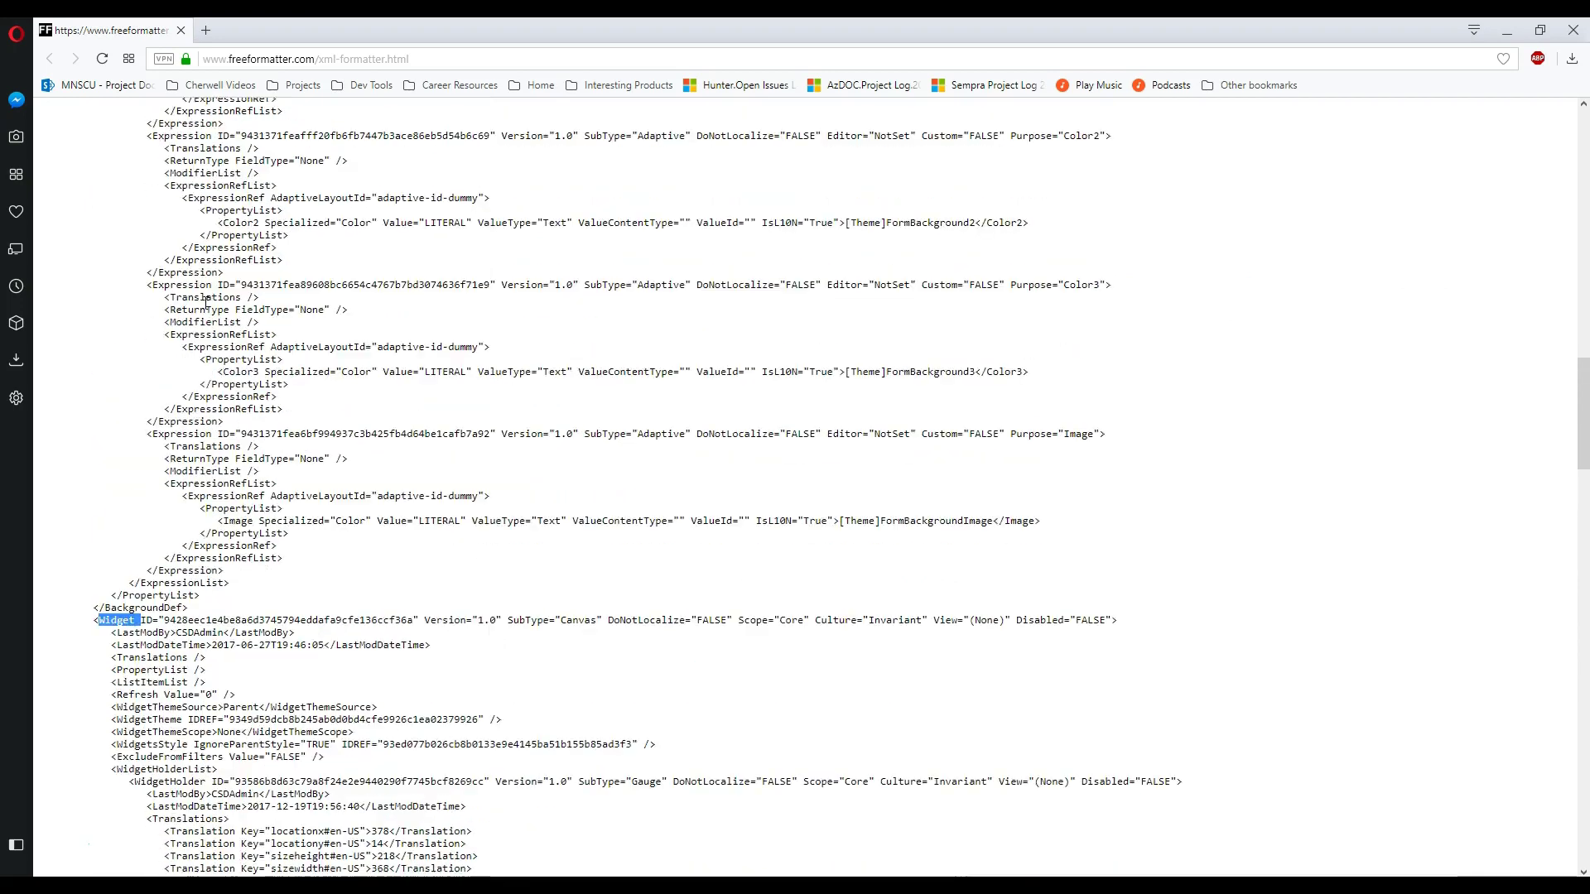
scroll(207, 303, "down", 6)
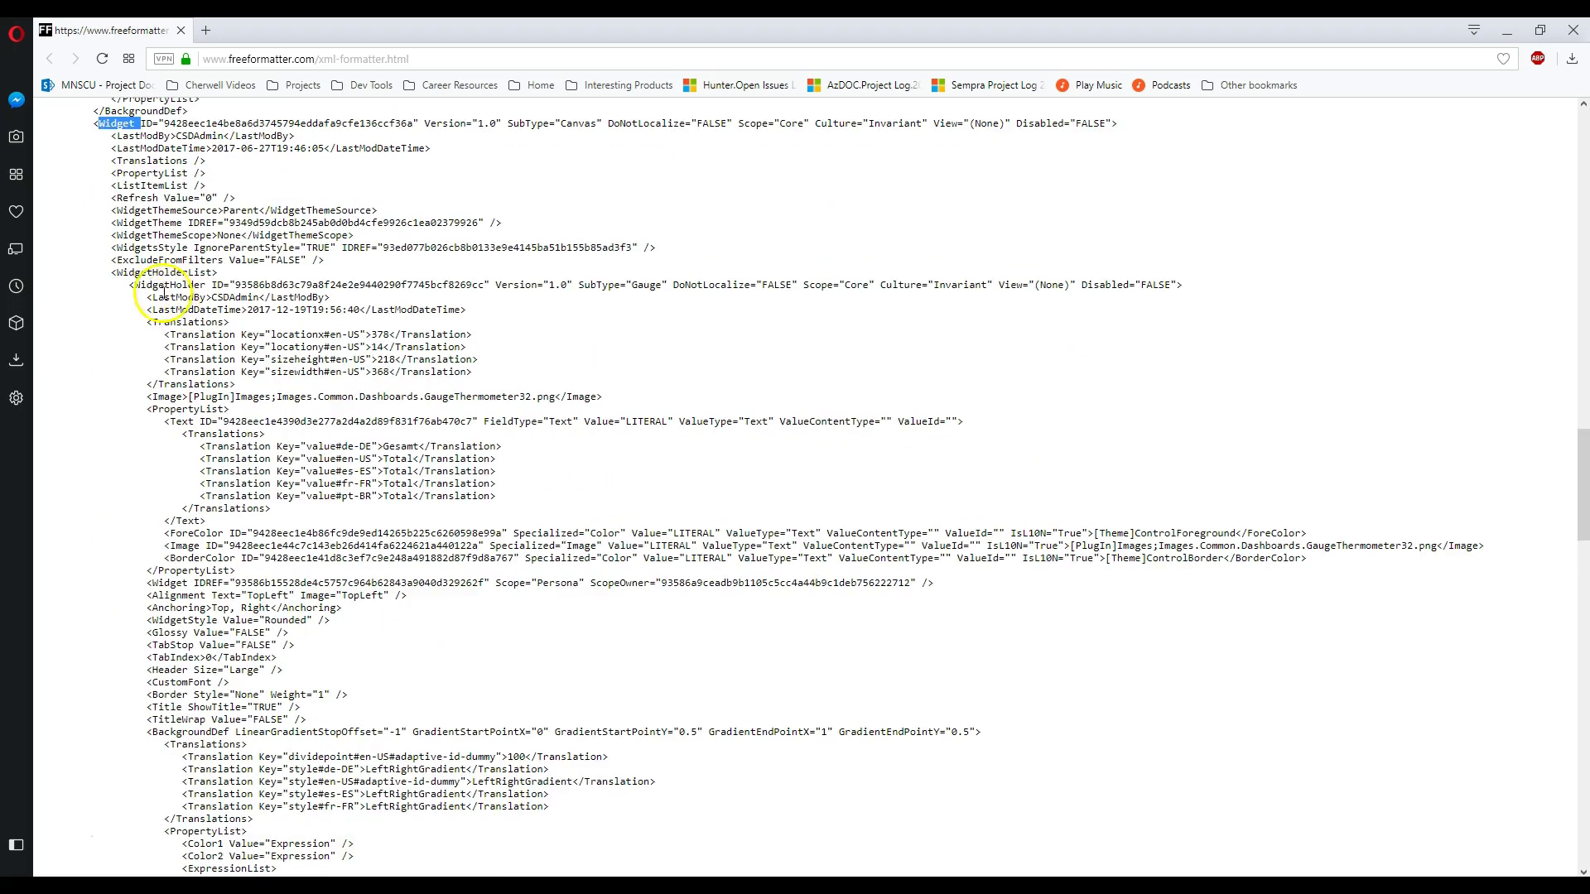
double_click(151, 273)
scroll(176, 317, "down", 1)
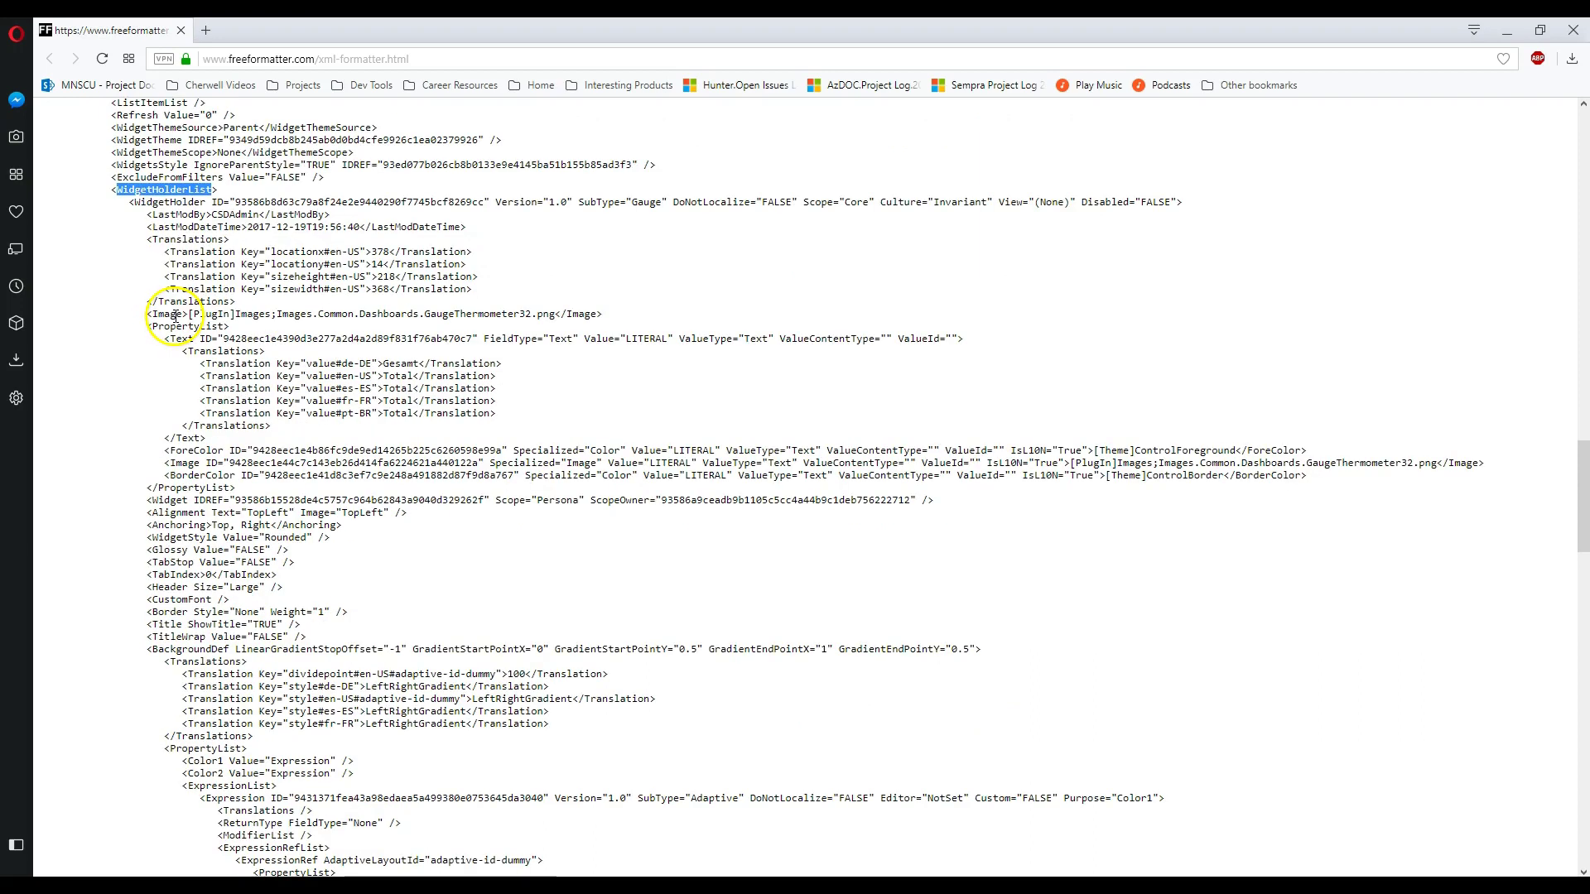
double_click(160, 202)
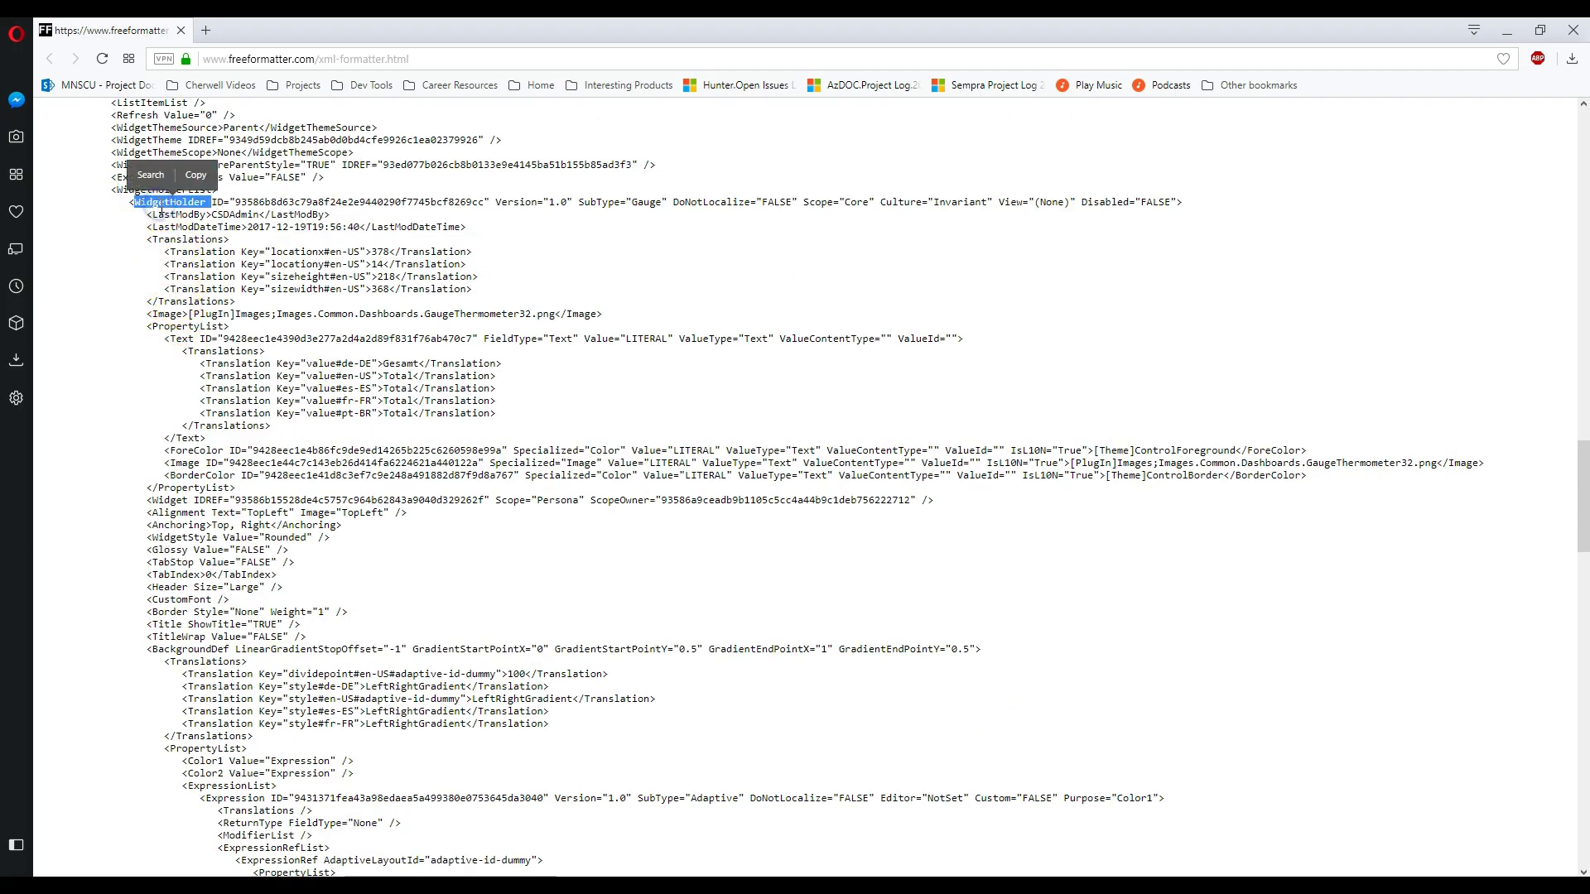
- Highlight the nested Widget element and its IDREF, Scope and ScopeOwner values, and return to the One-Step editor
double_click(168, 509)
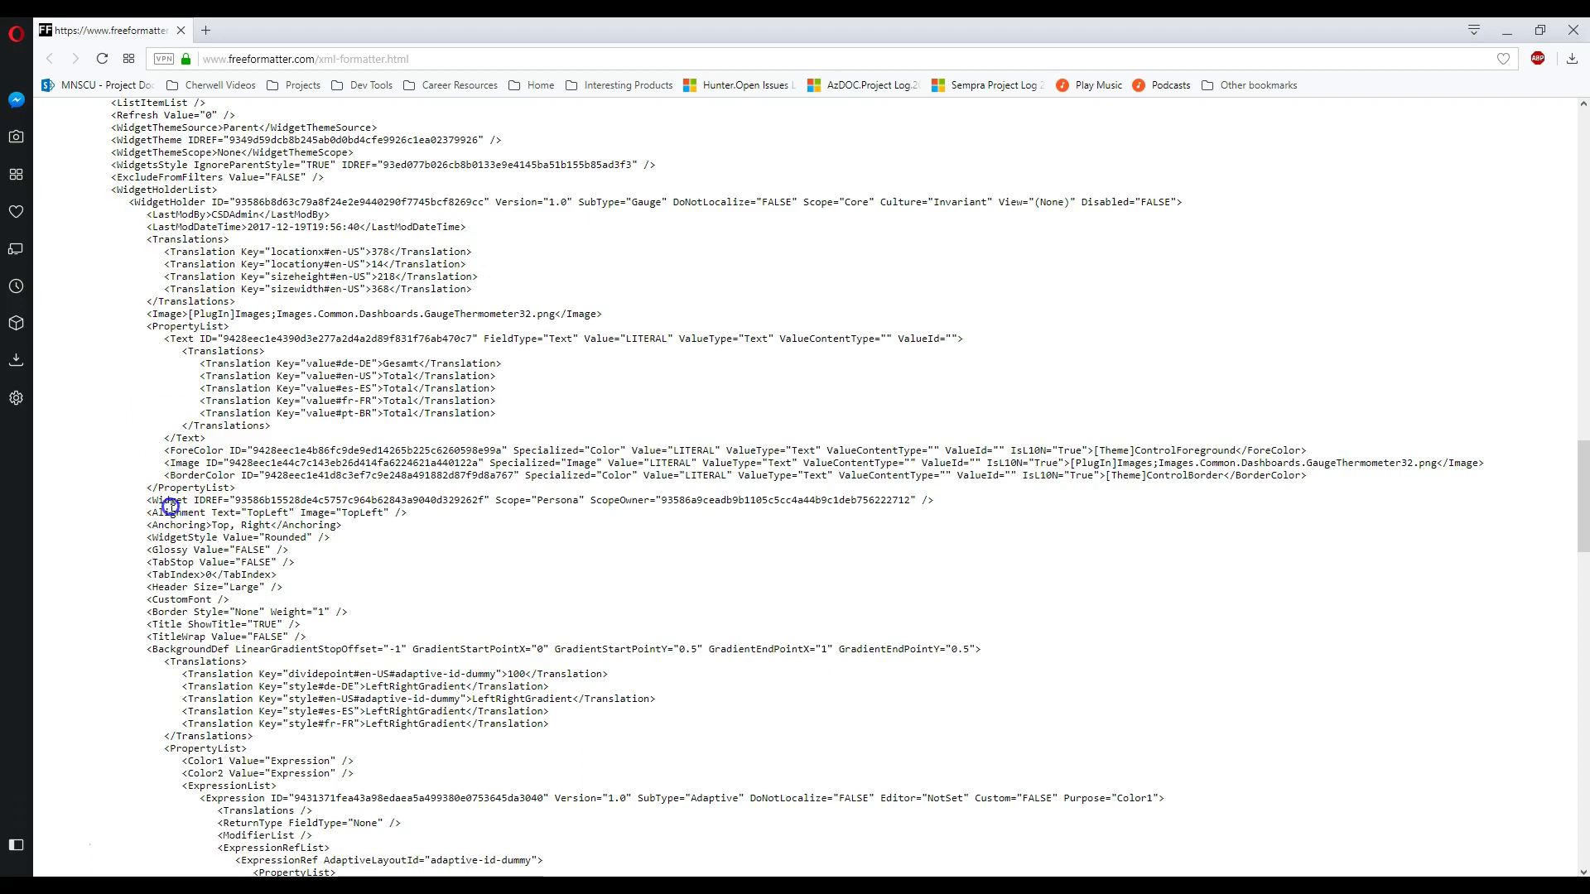
left_click(182, 539)
double_click(167, 500)
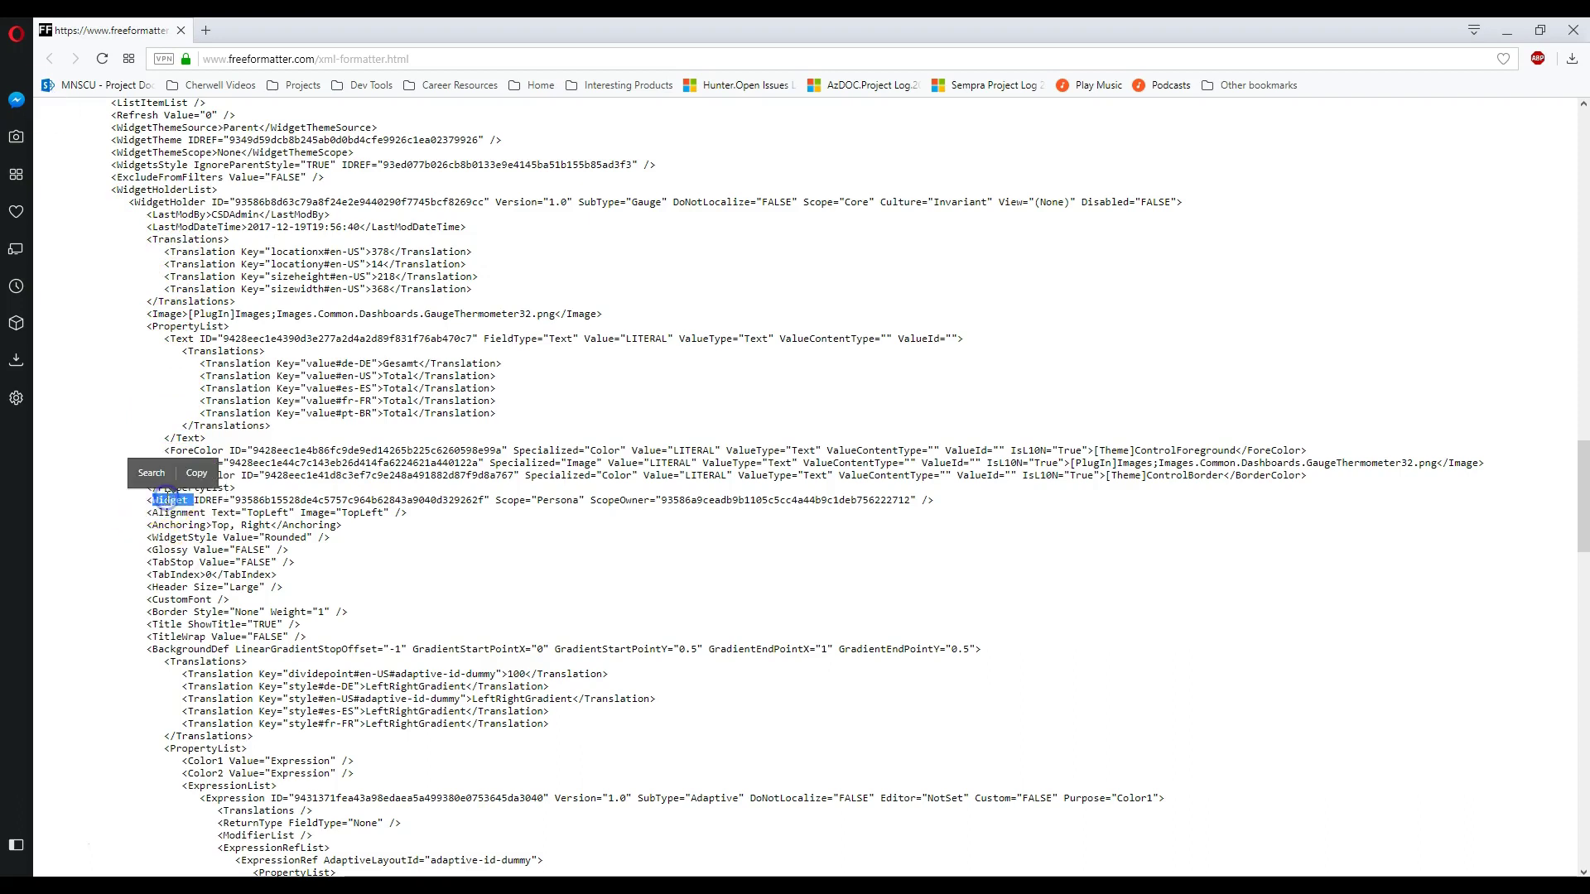
double_click(248, 500)
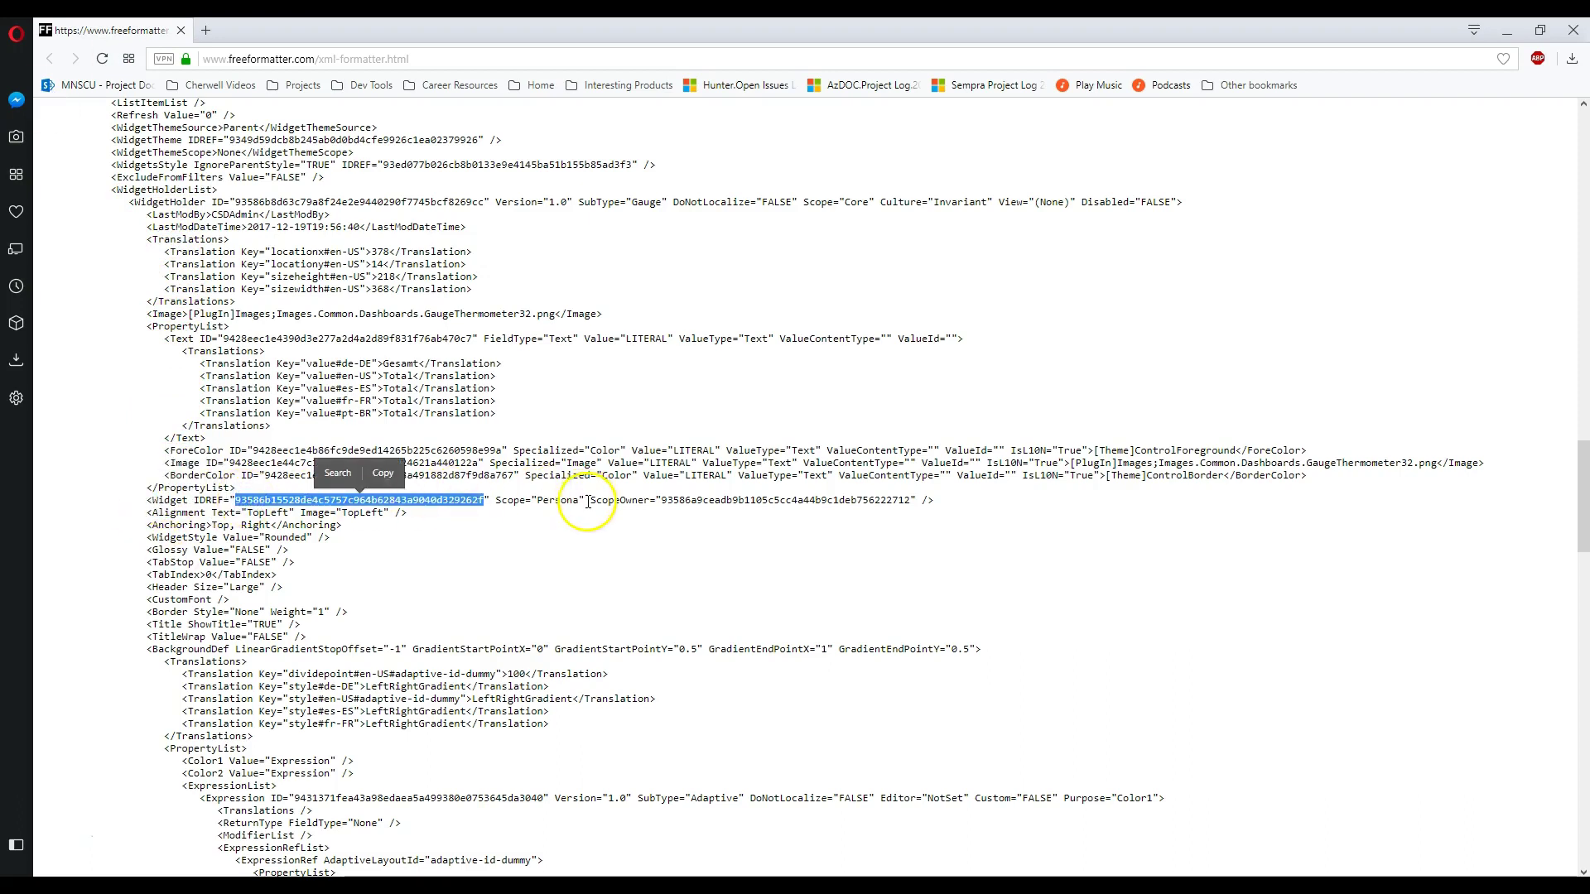
double_click(555, 500)
double_click(705, 500)
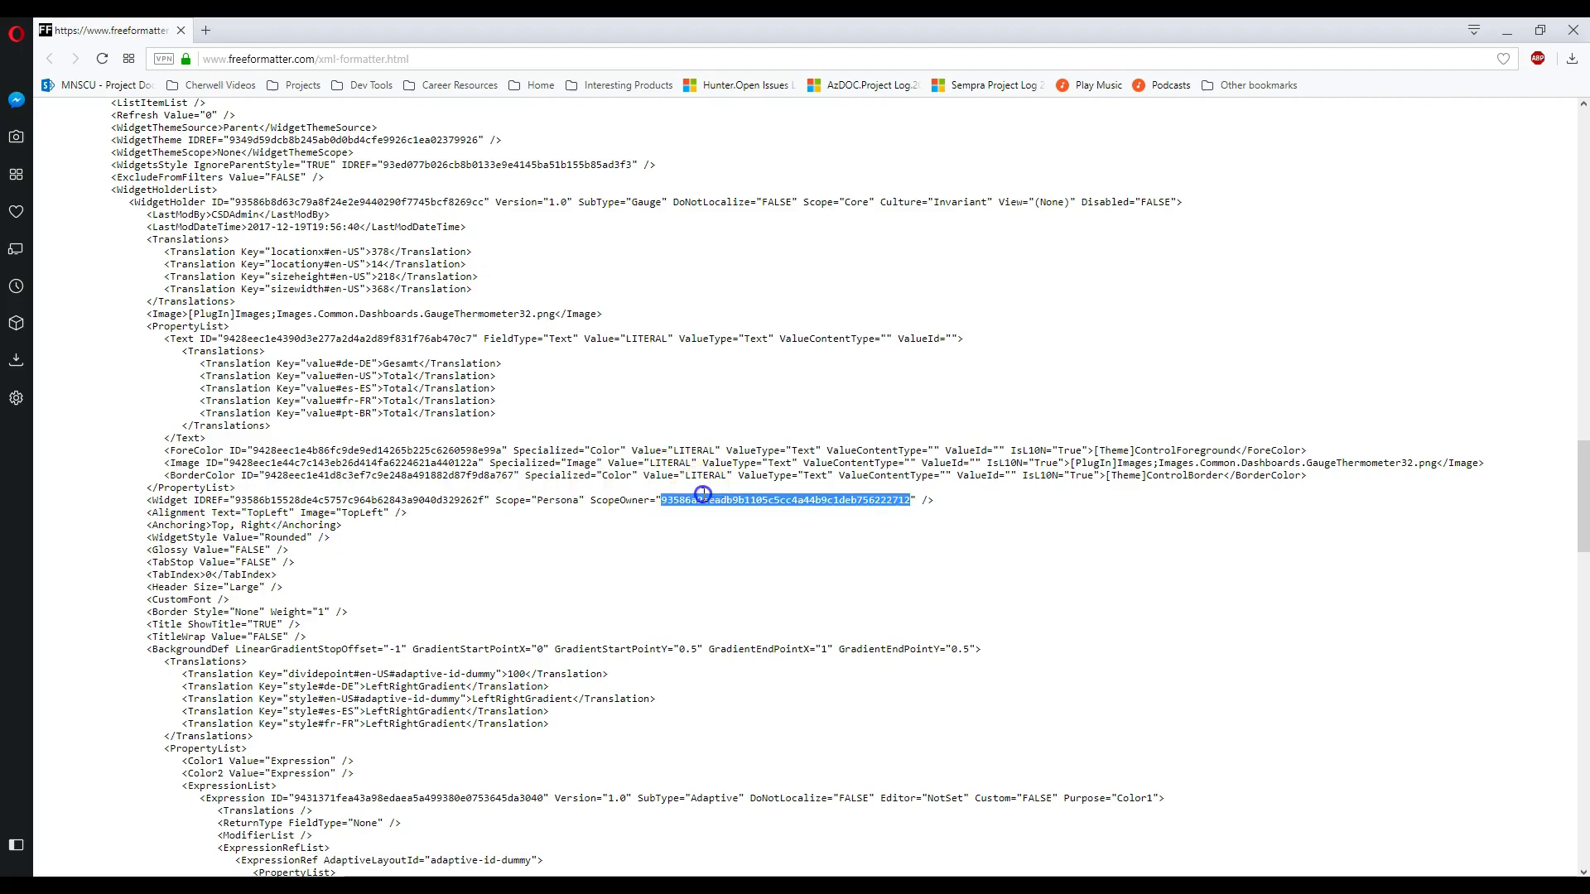
left_click(1508, 30)
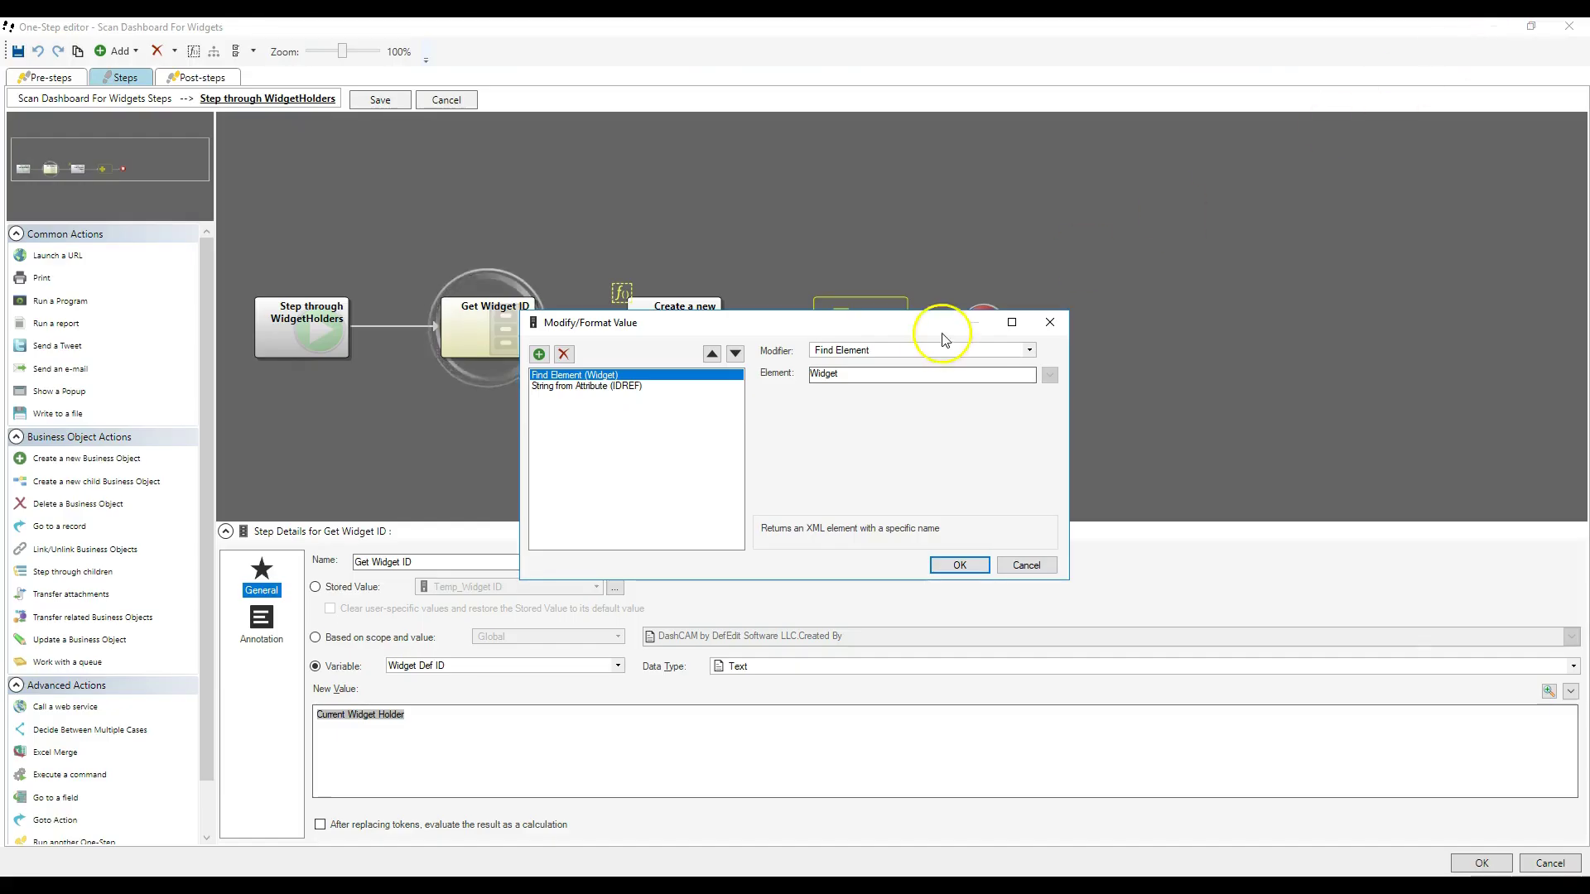
- Compare the String from Attribute modifier's IDREF attribute with the nested Widget line in the browser XML, and close the modifiers without changes
left_click(677, 387)
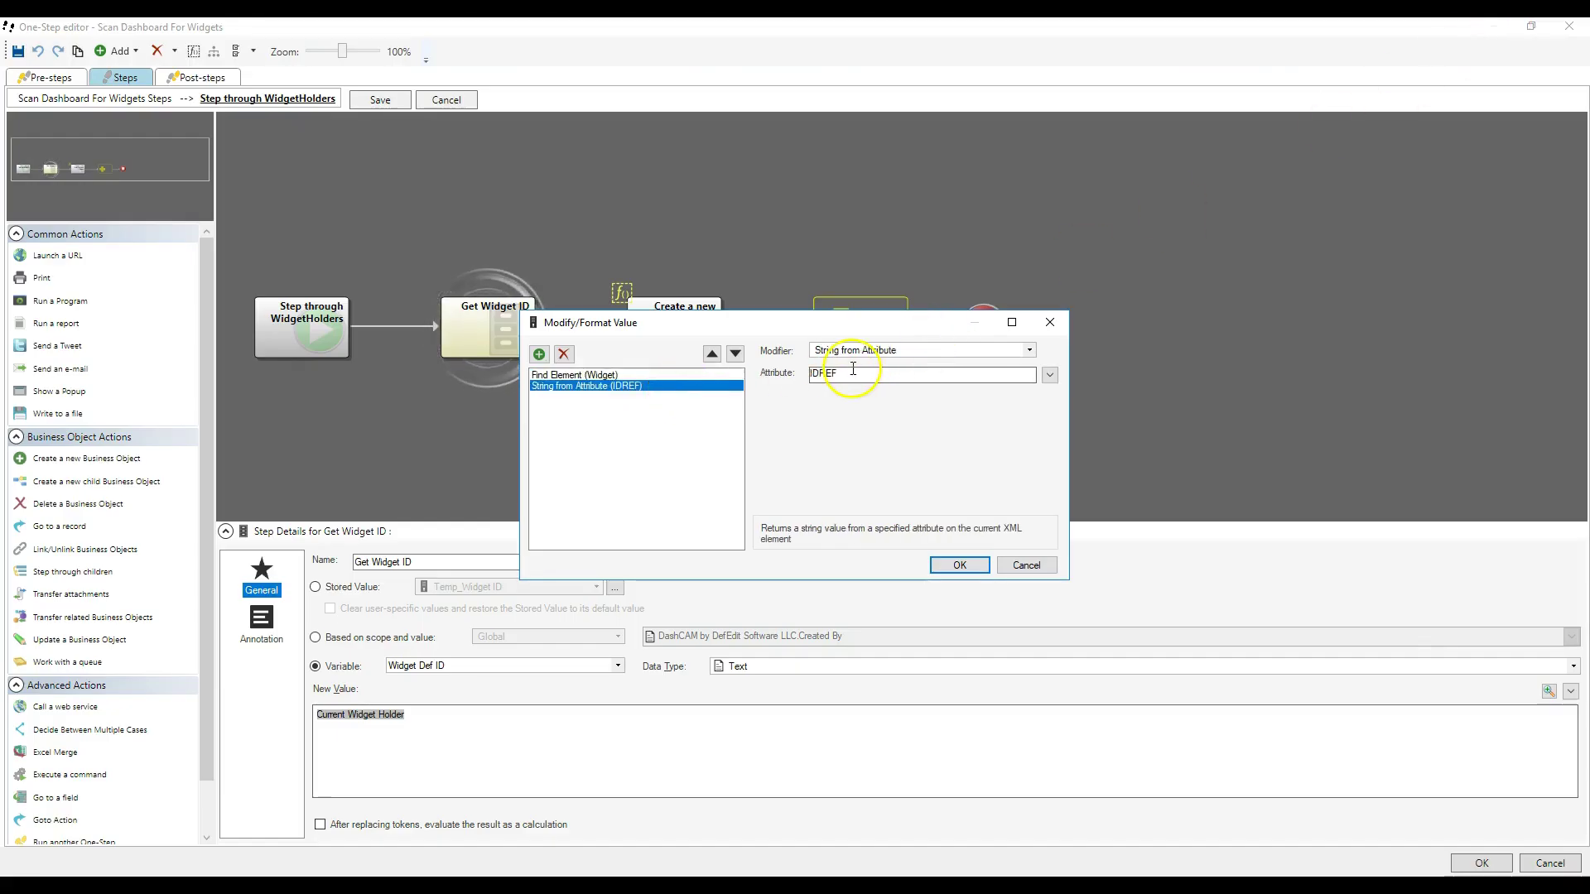
left_click_drag(858, 373, 793, 374)
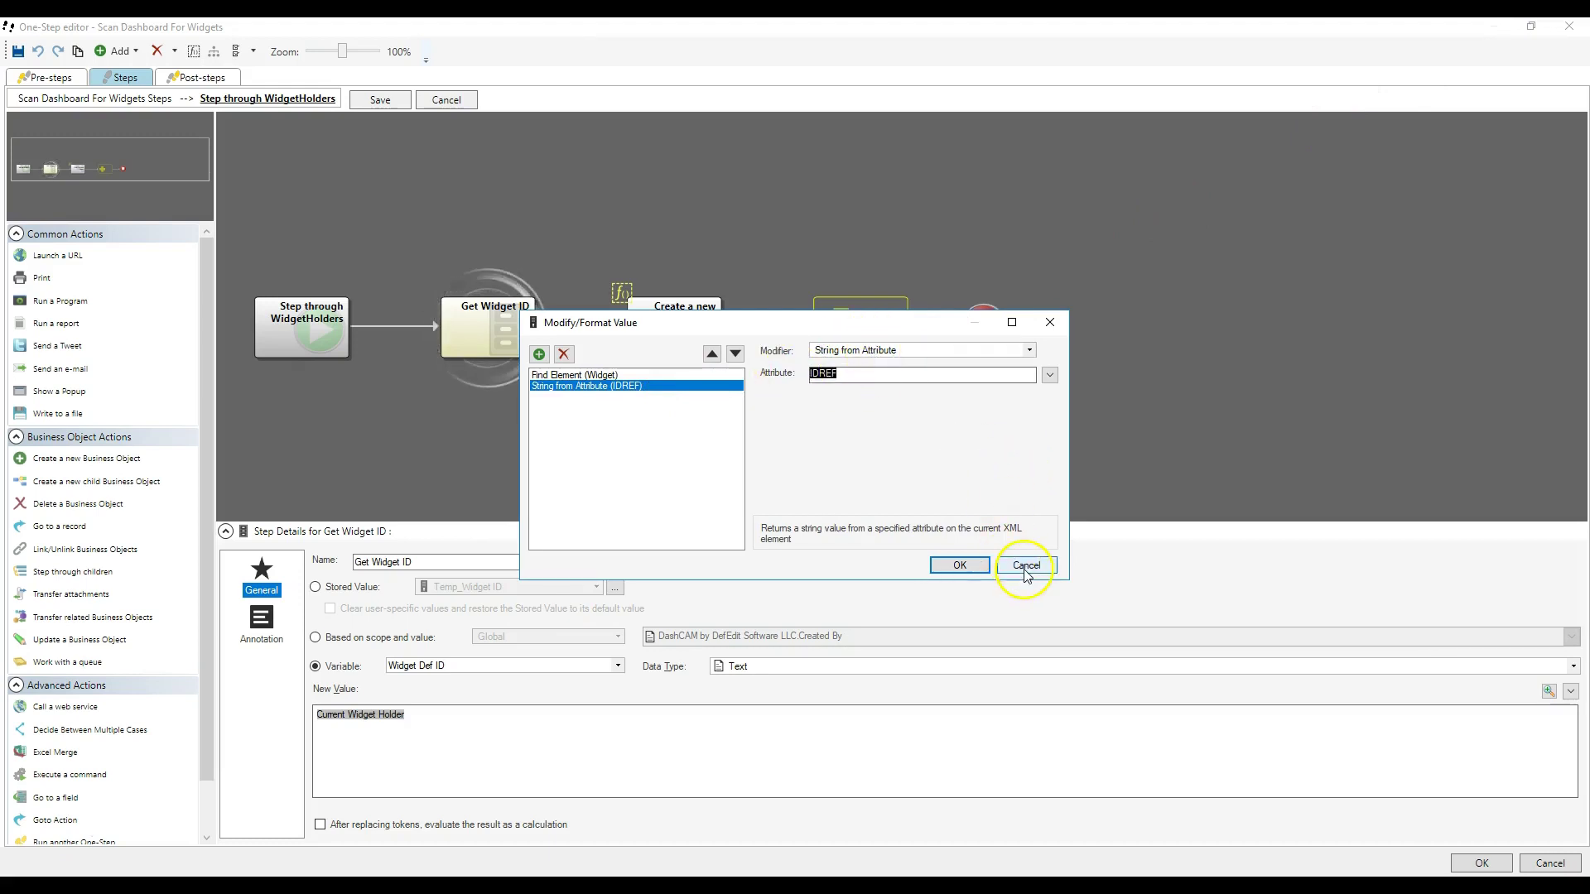
left_click(541, 888)
left_click(547, 824)
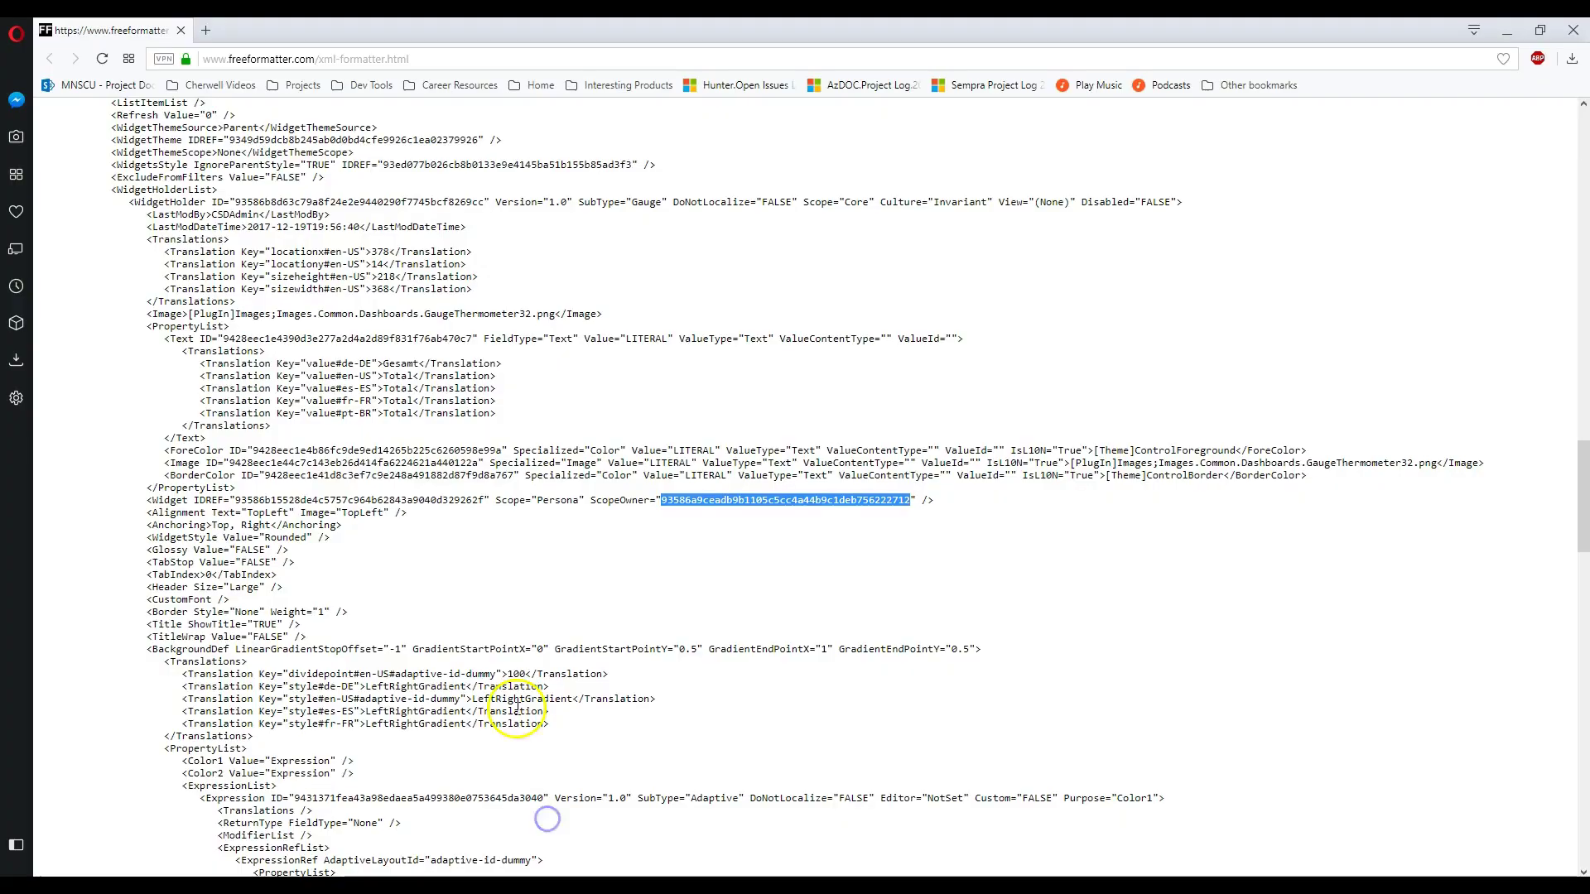
double_click(199, 501)
left_click_drag(152, 500, 948, 508)
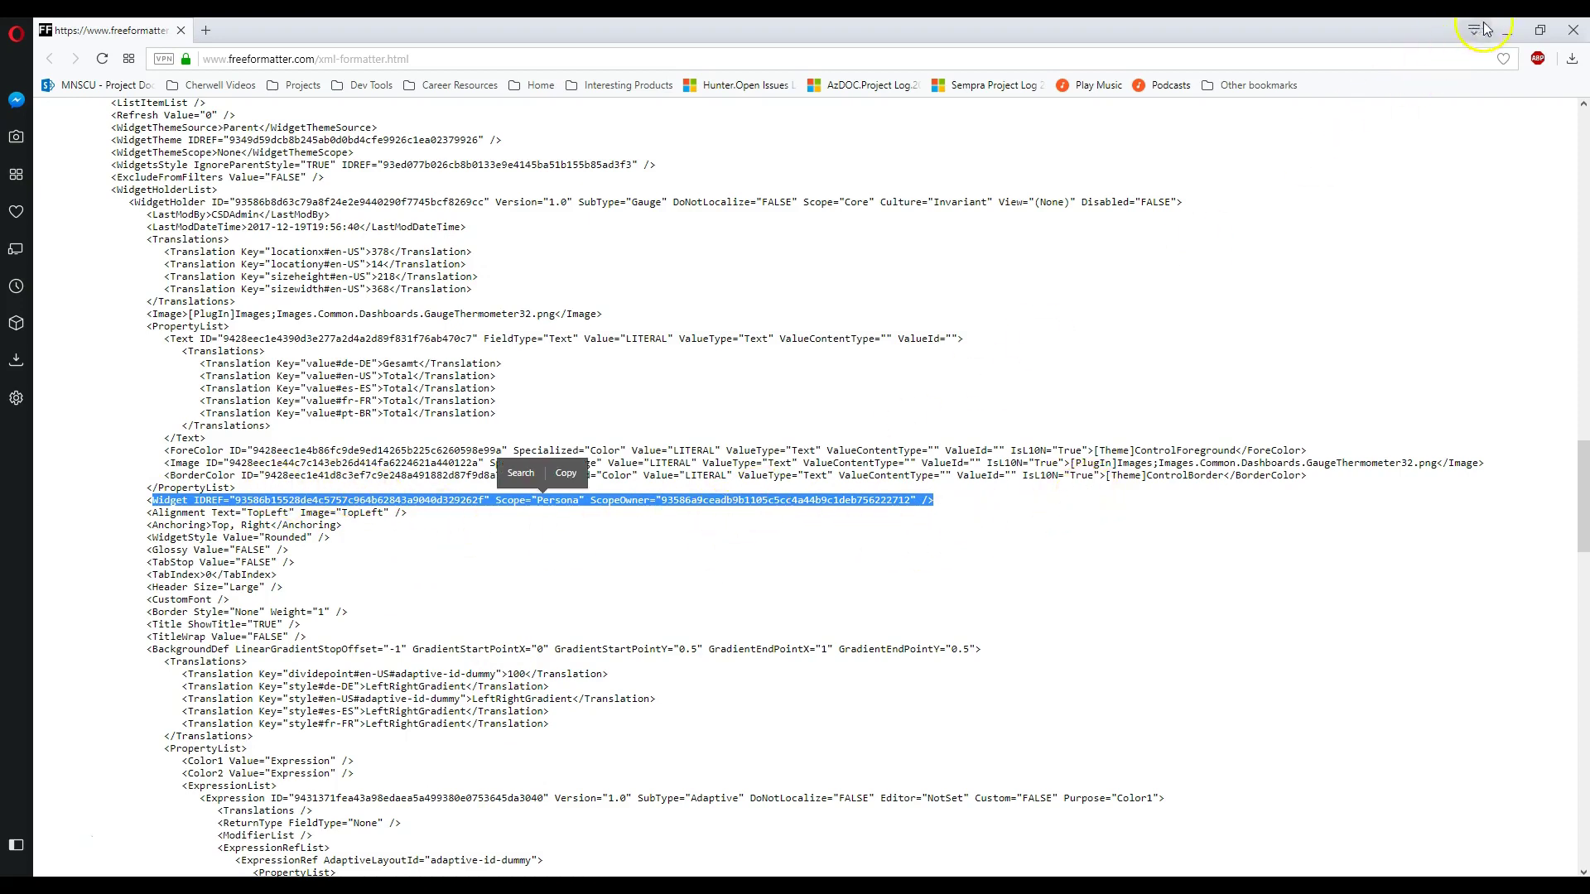
left_click(1507, 31)
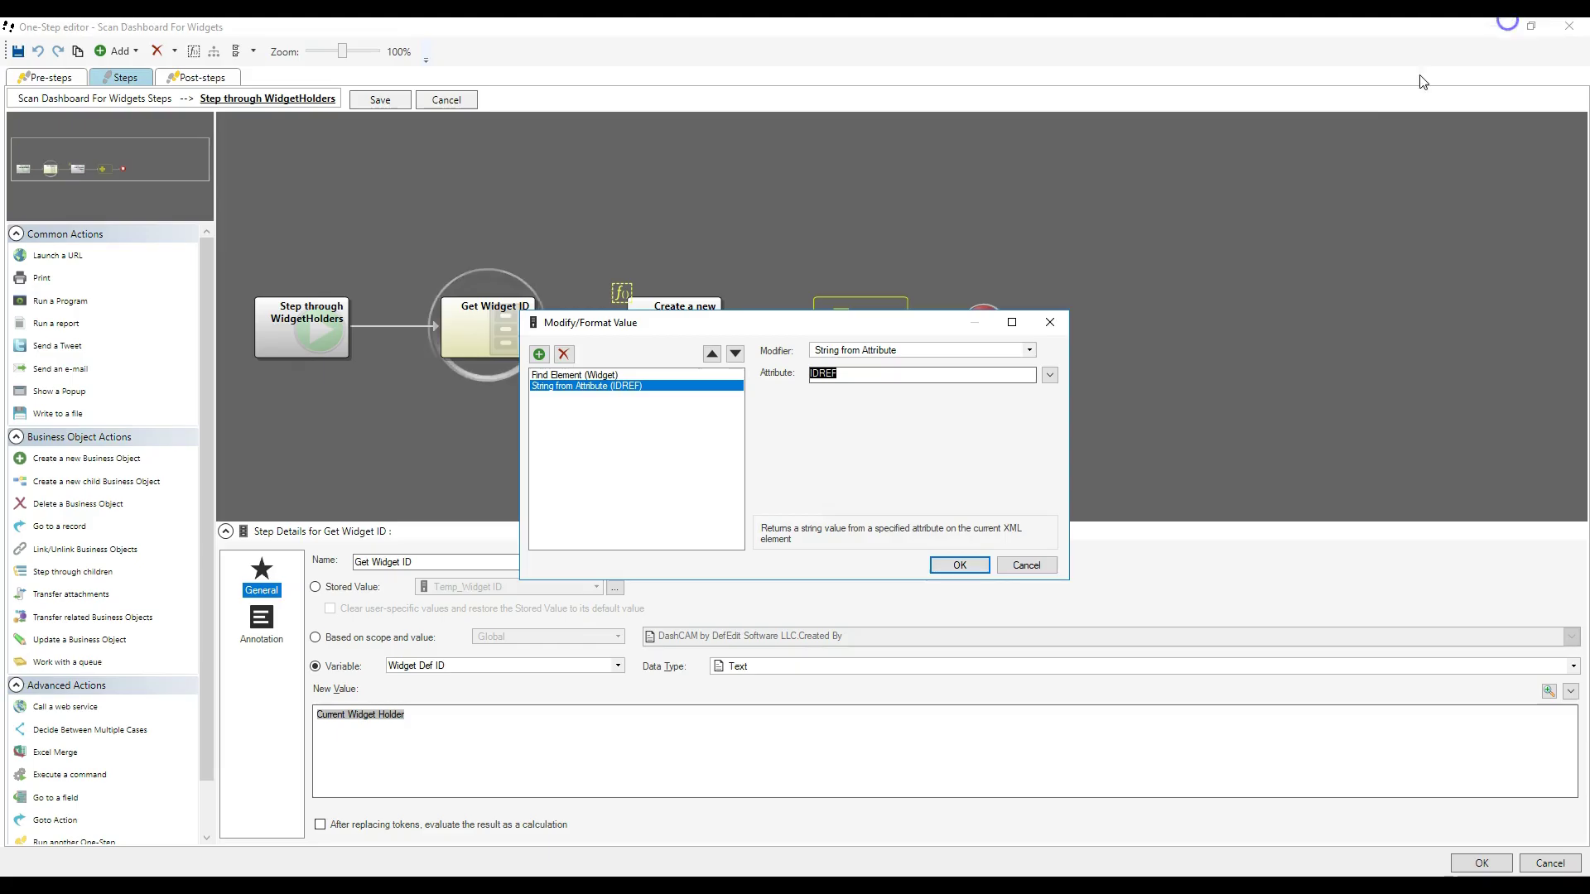
left_click(1025, 565)
- Check the Get Widget ID variable name, and review the run condition of the Create a new child Business Object action without changing it
left_click(485, 668)
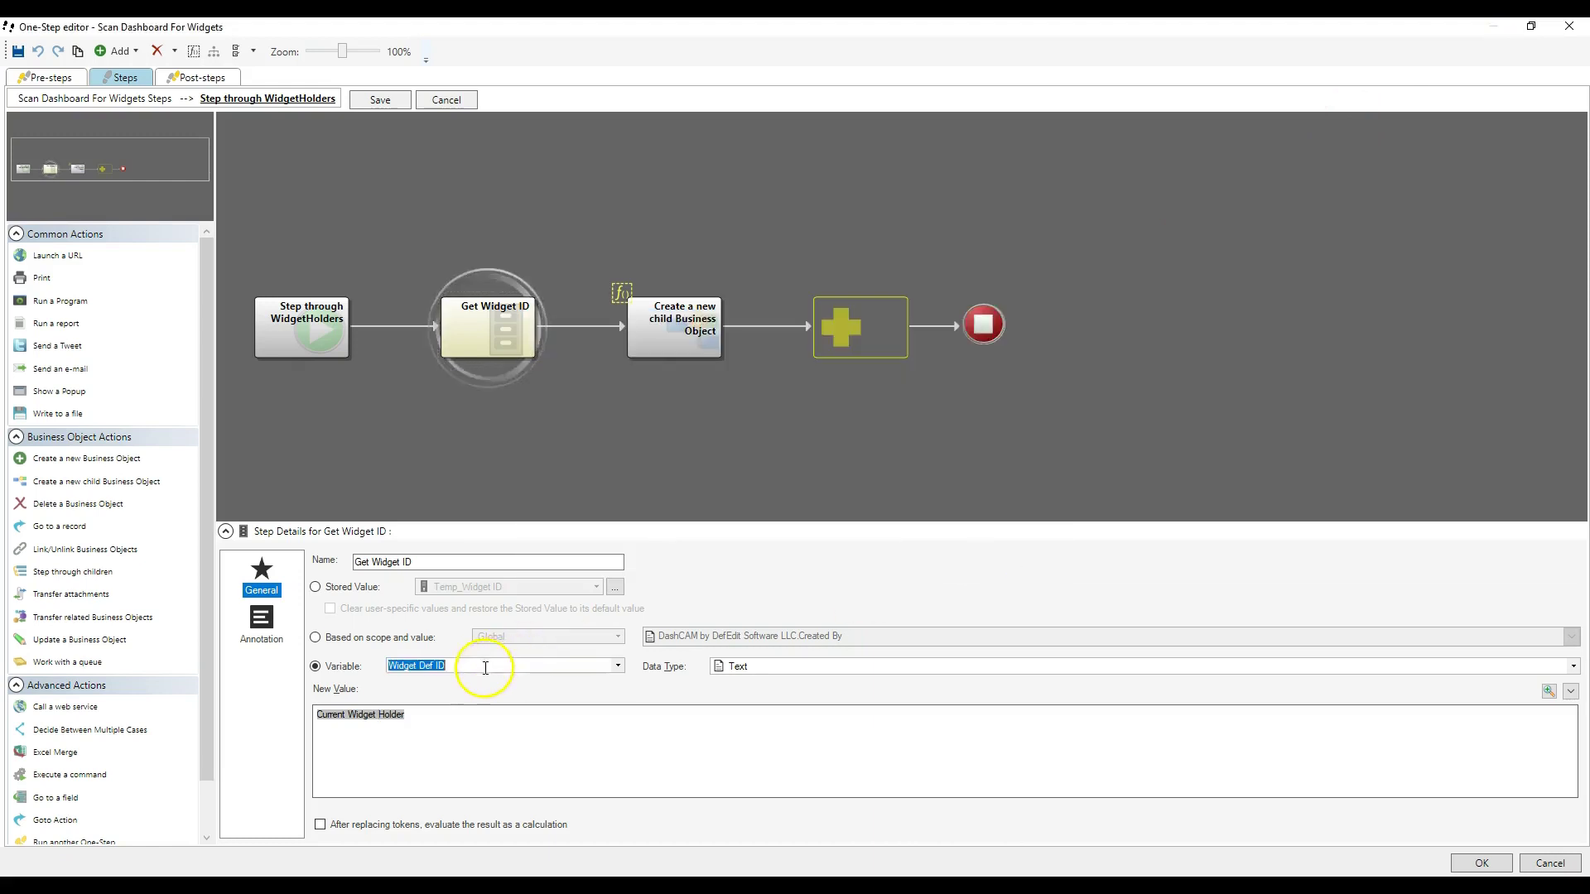
left_click(687, 355)
right_click(688, 354)
left_click(688, 411)
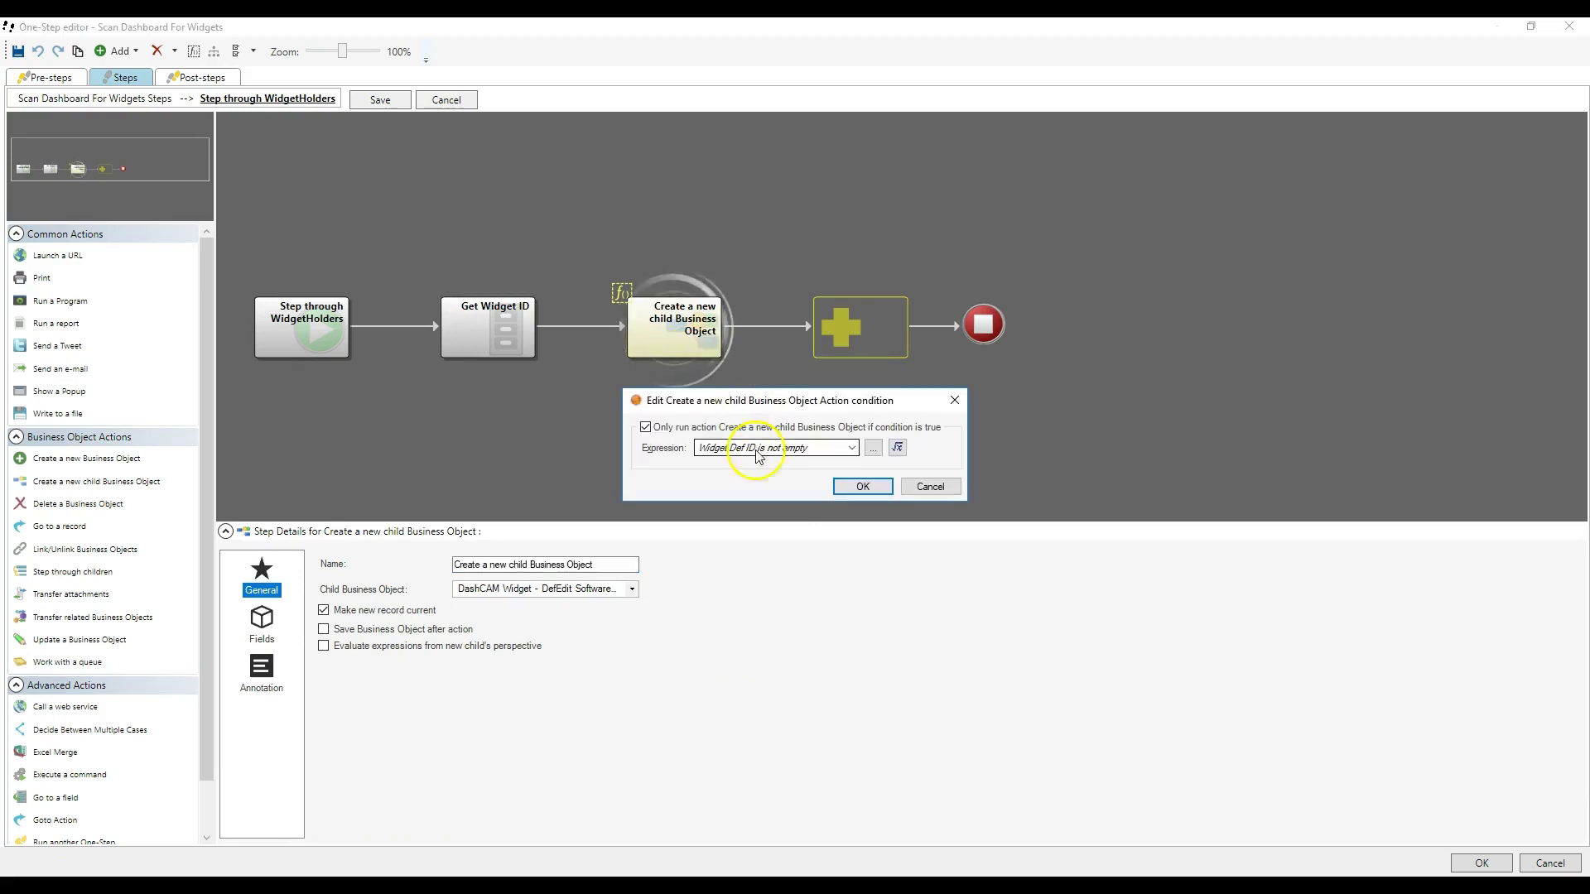
left_click(898, 448)
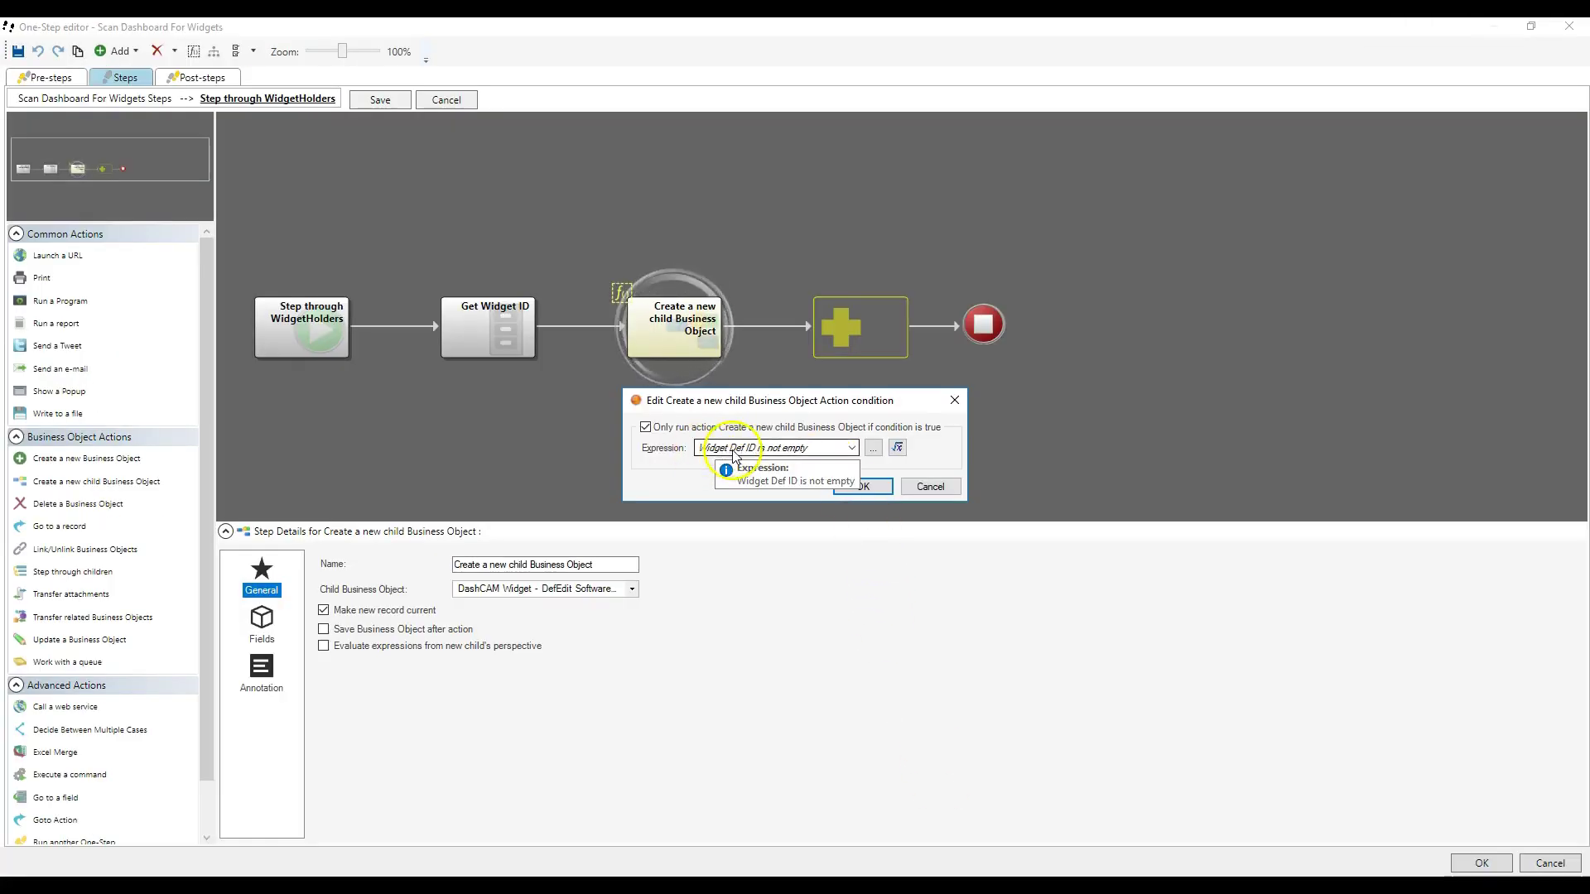
left_click(928, 486)
- Open the field settings of the Create a new child Business Object action and list only the fields that are set
left_click(262, 622)
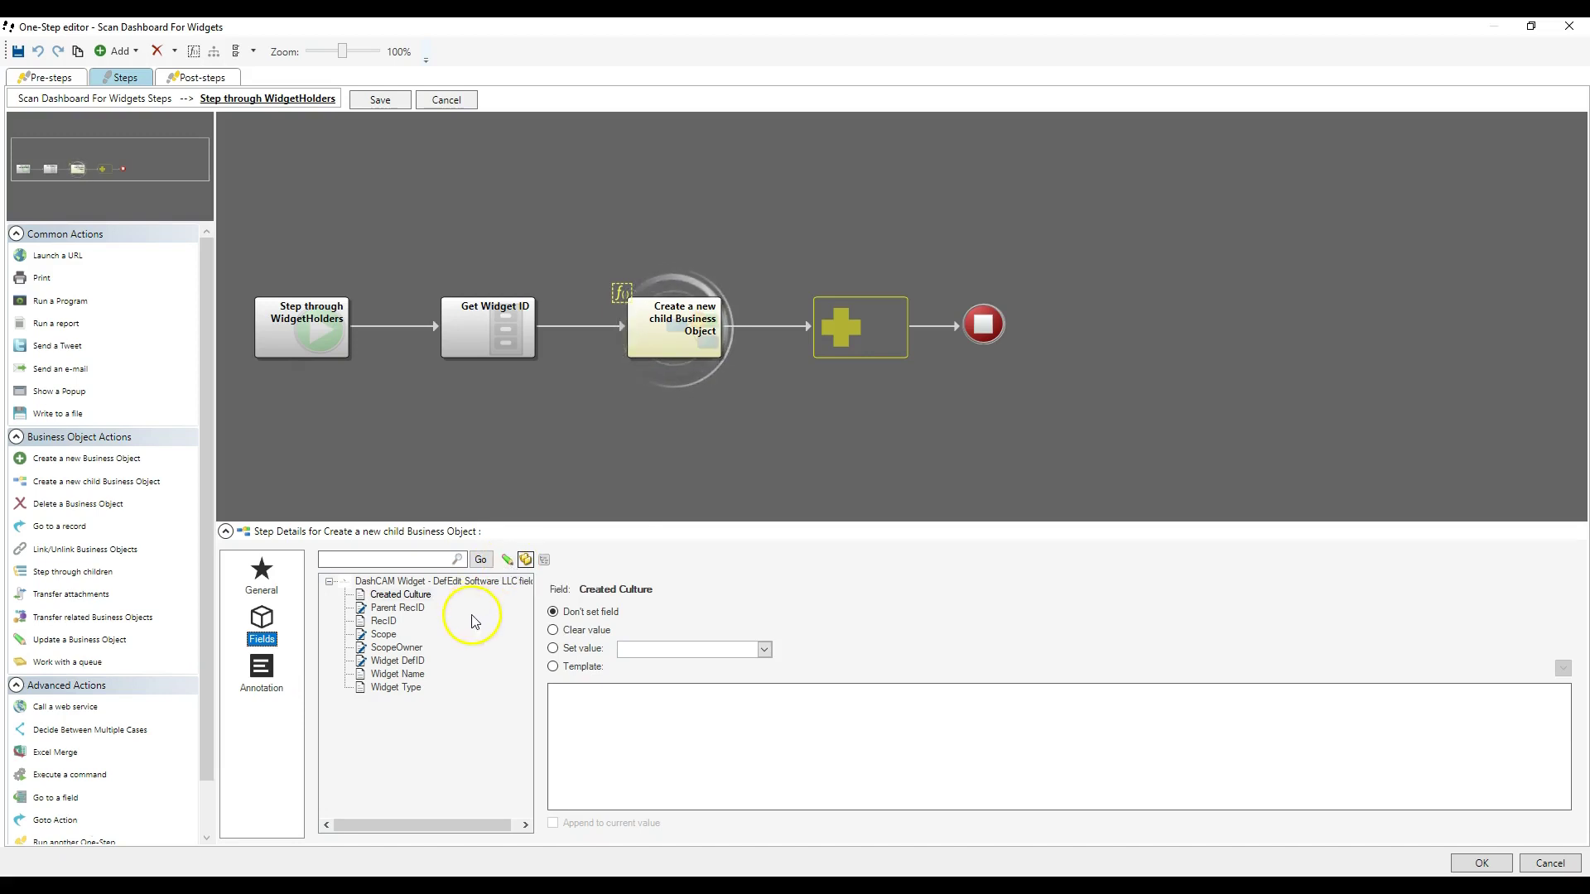
left_click(401, 596)
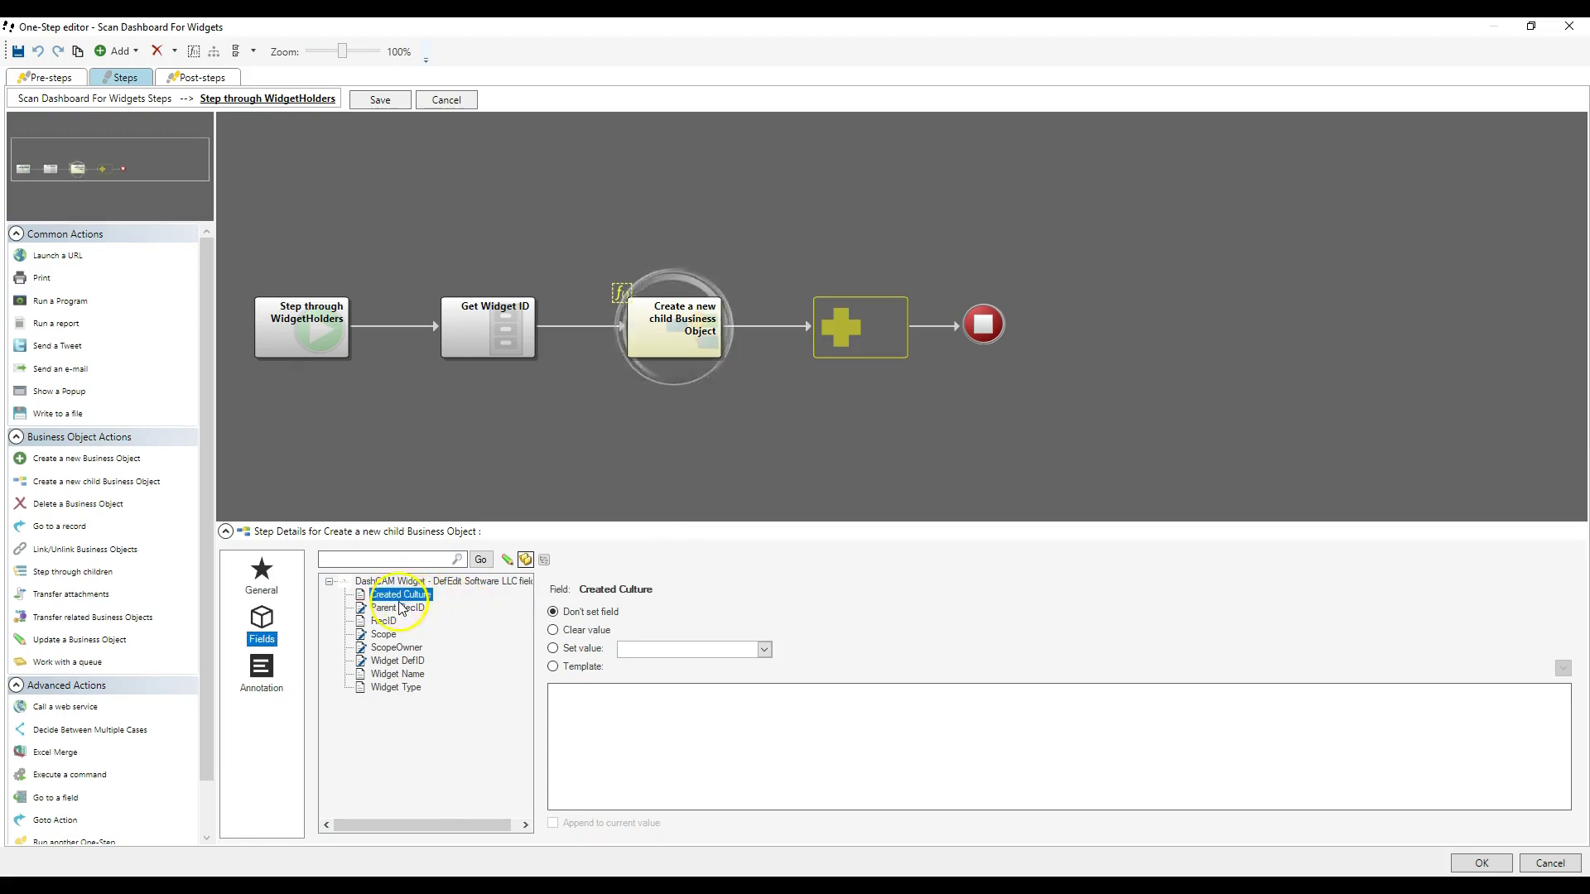
left_click(506, 562)
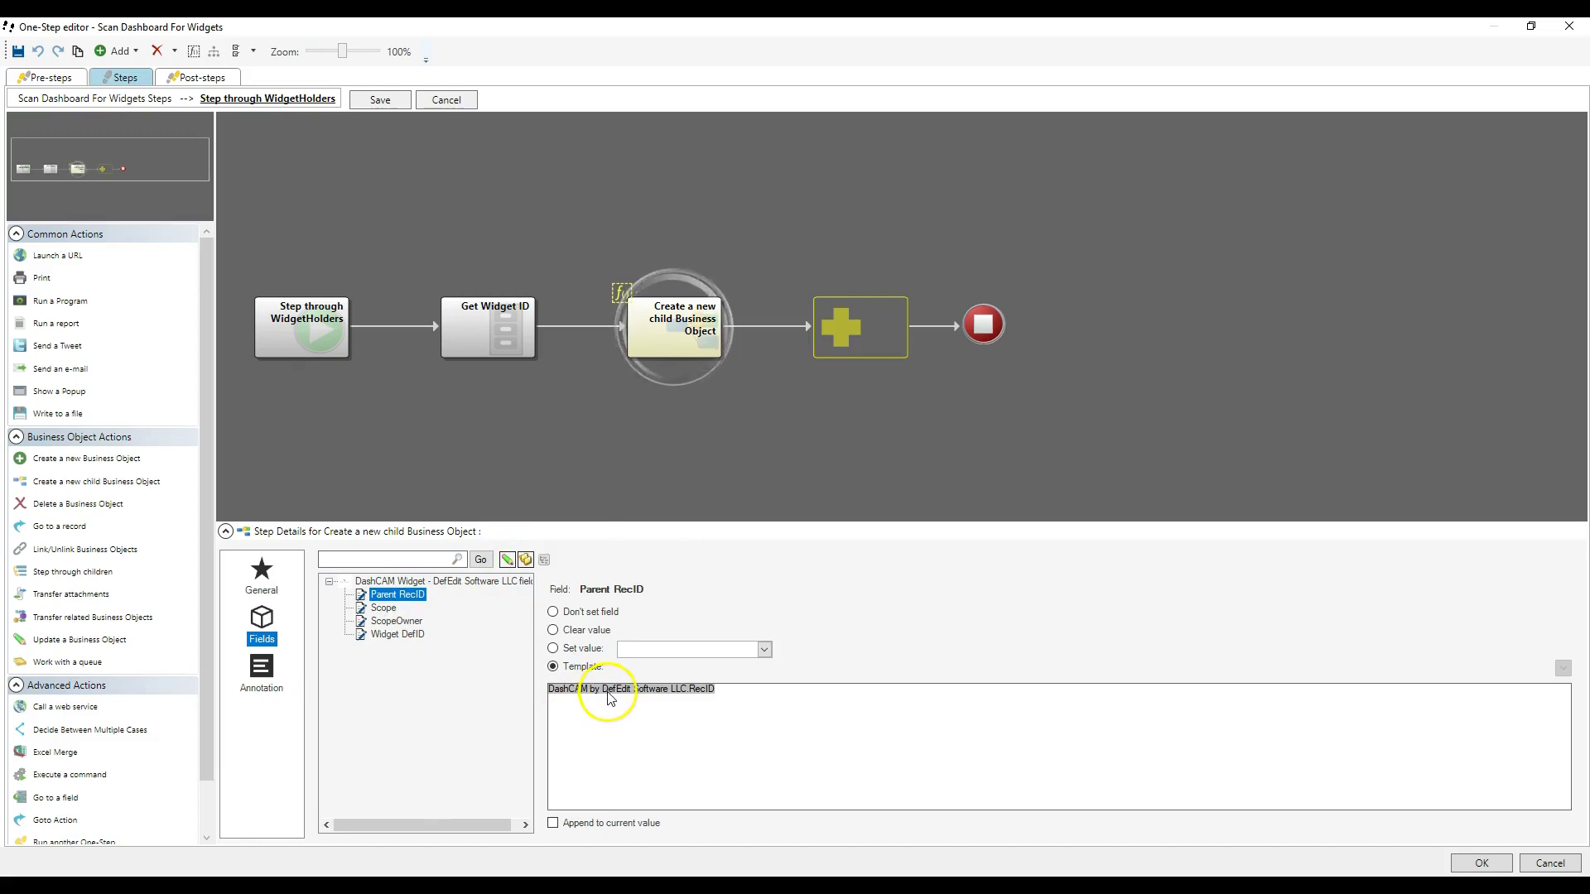
- Select the Scope field and open the modifiers on its Current Widget Holder template value
left_click(379, 608)
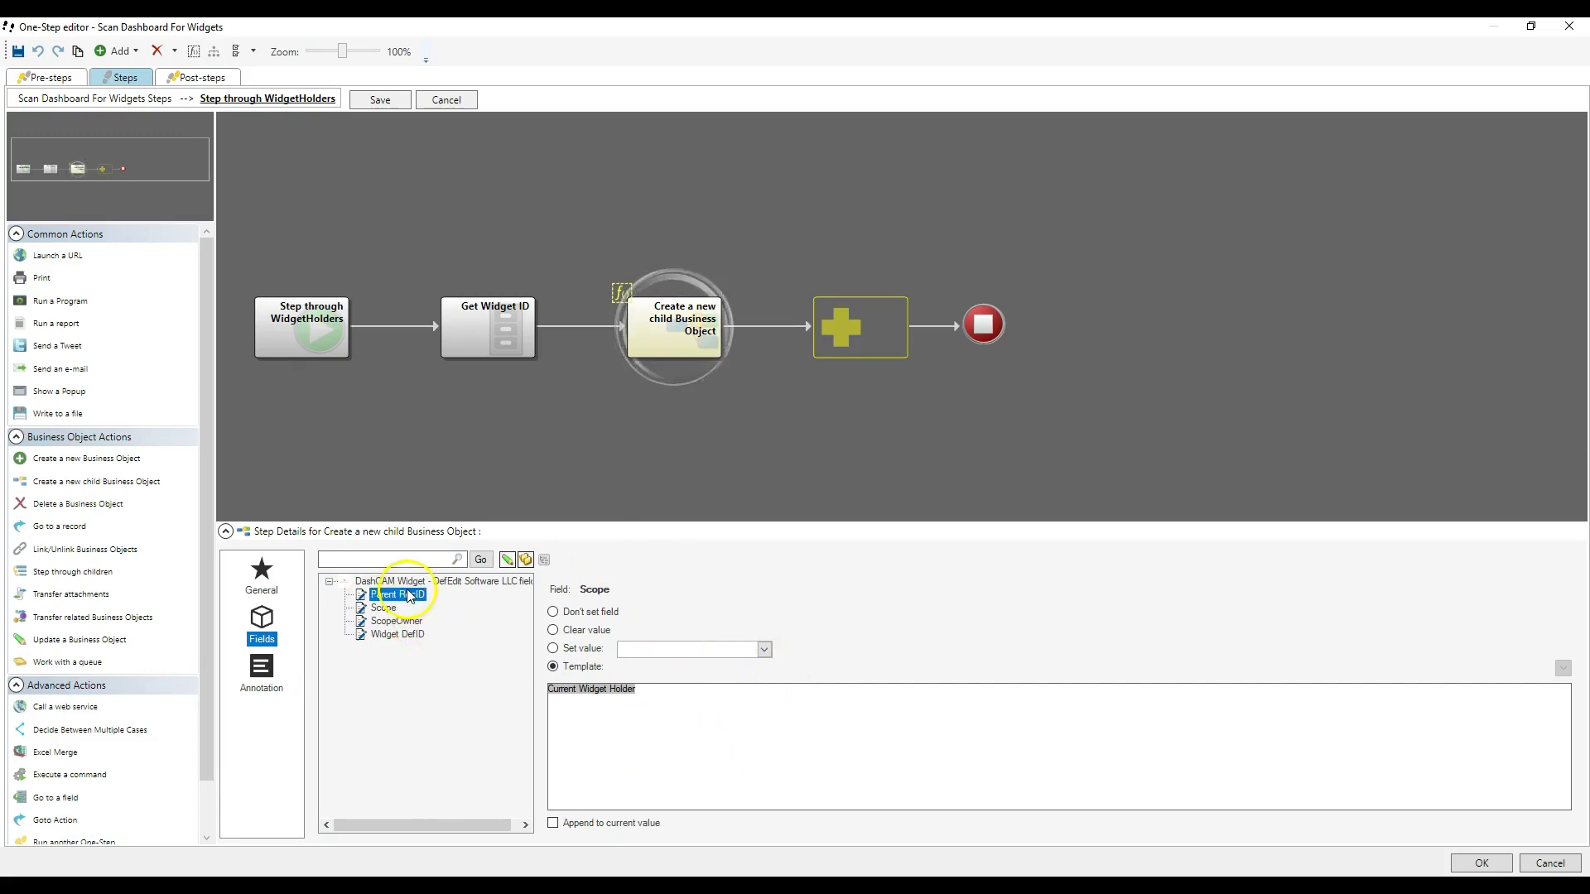
left_click(398, 610)
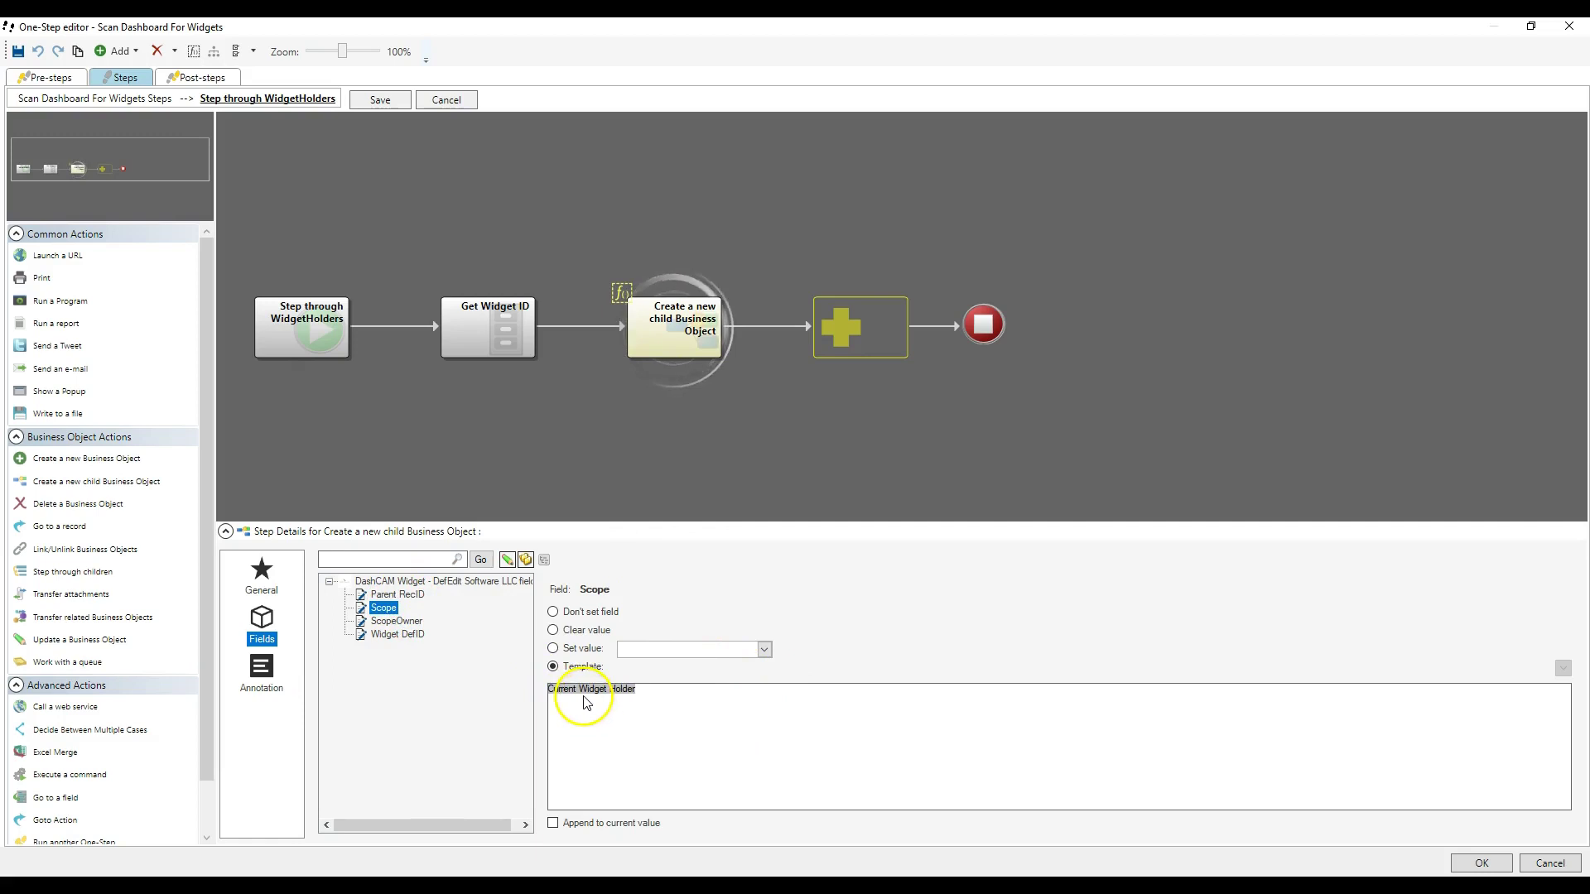
right_click(614, 687)
left_click(636, 745)
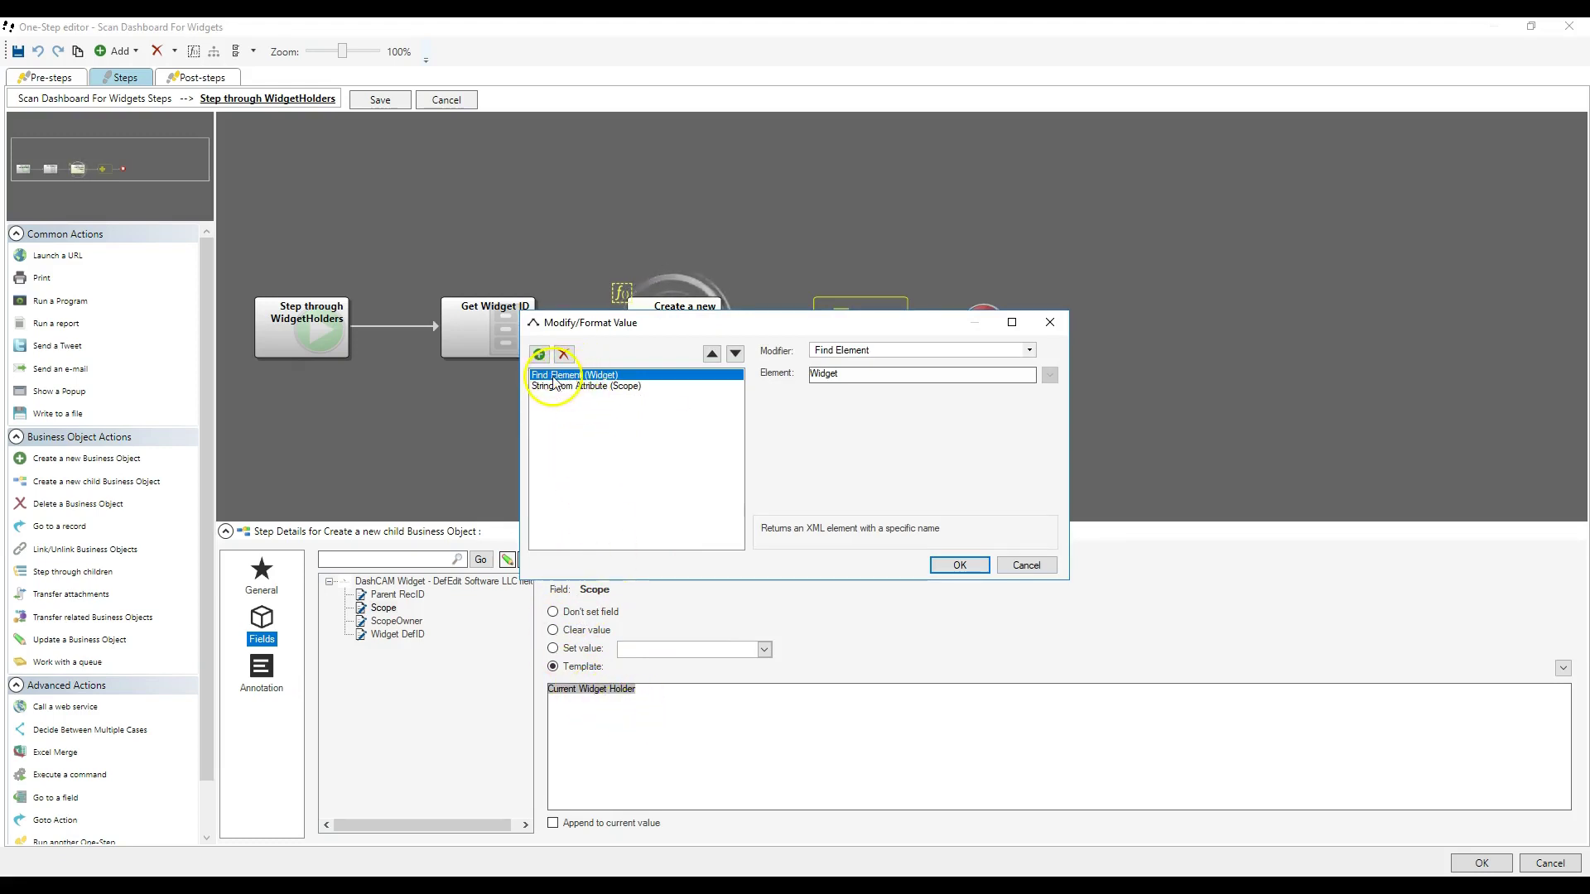
- Switch to the Notepad outline, highlight the WidgetHolderList, WidgetHolder ID and Widget IDREF lines in order, and return to the modifiers
key("alt+Tab")
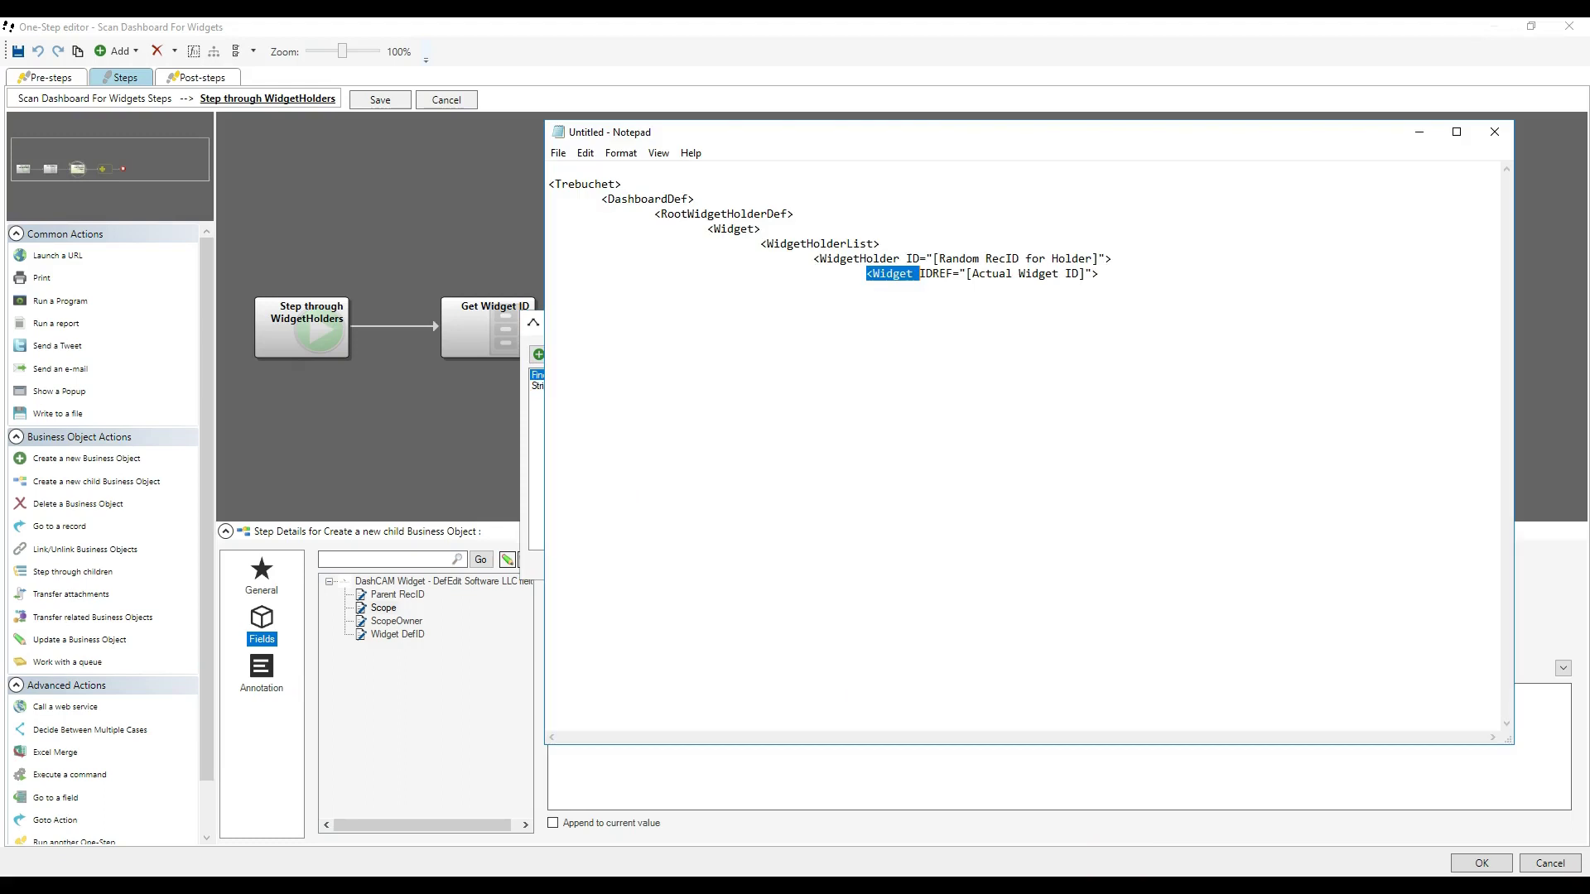
double_click(806, 242)
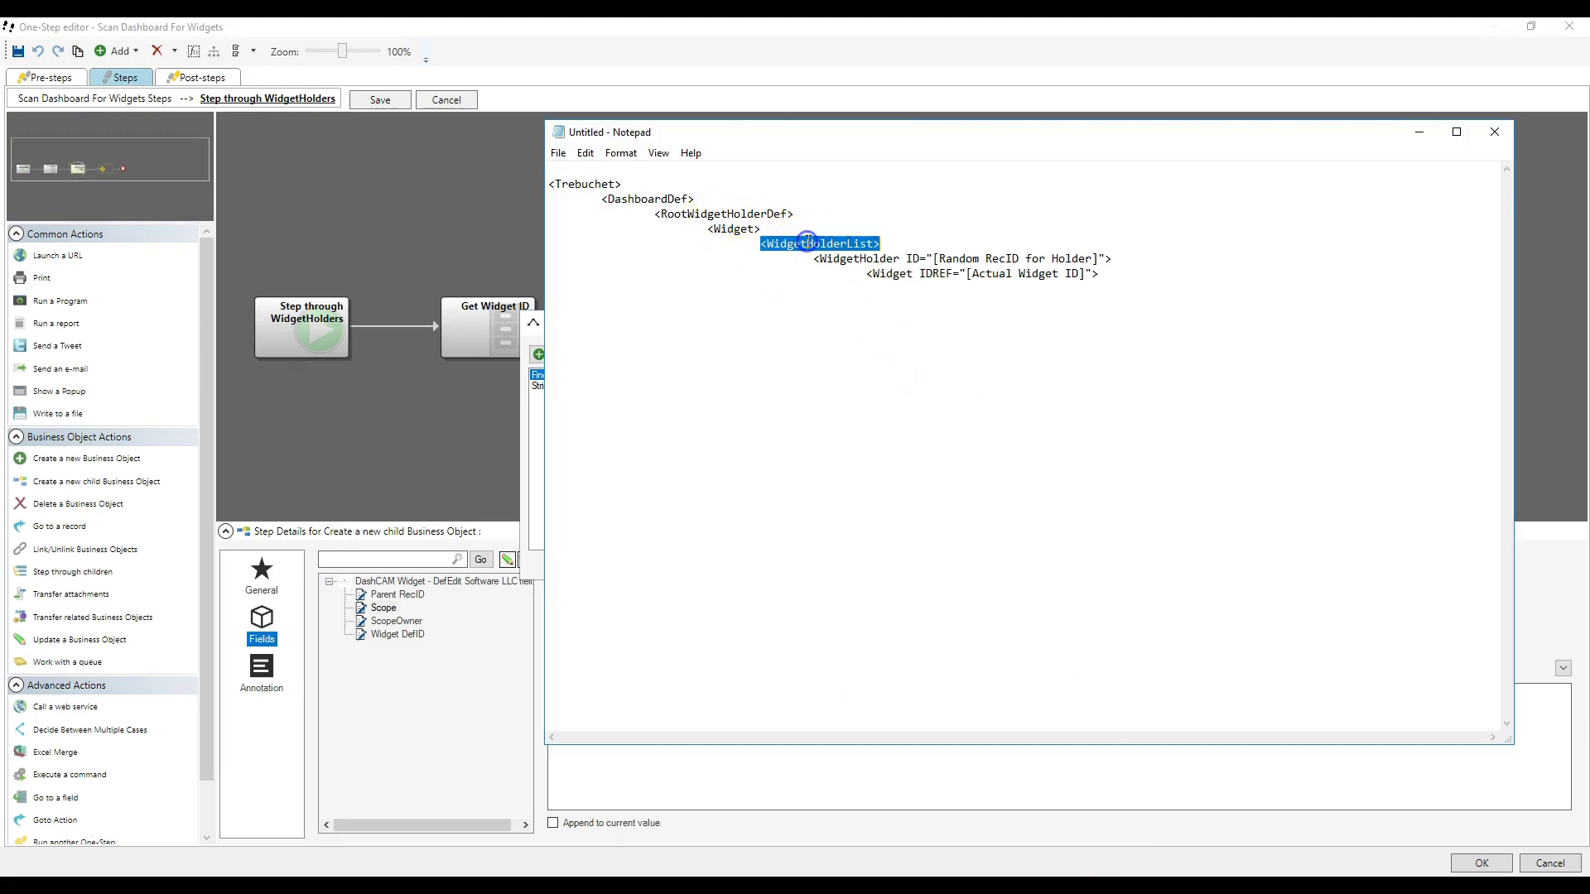
left_click_drag(814, 258, 1145, 263)
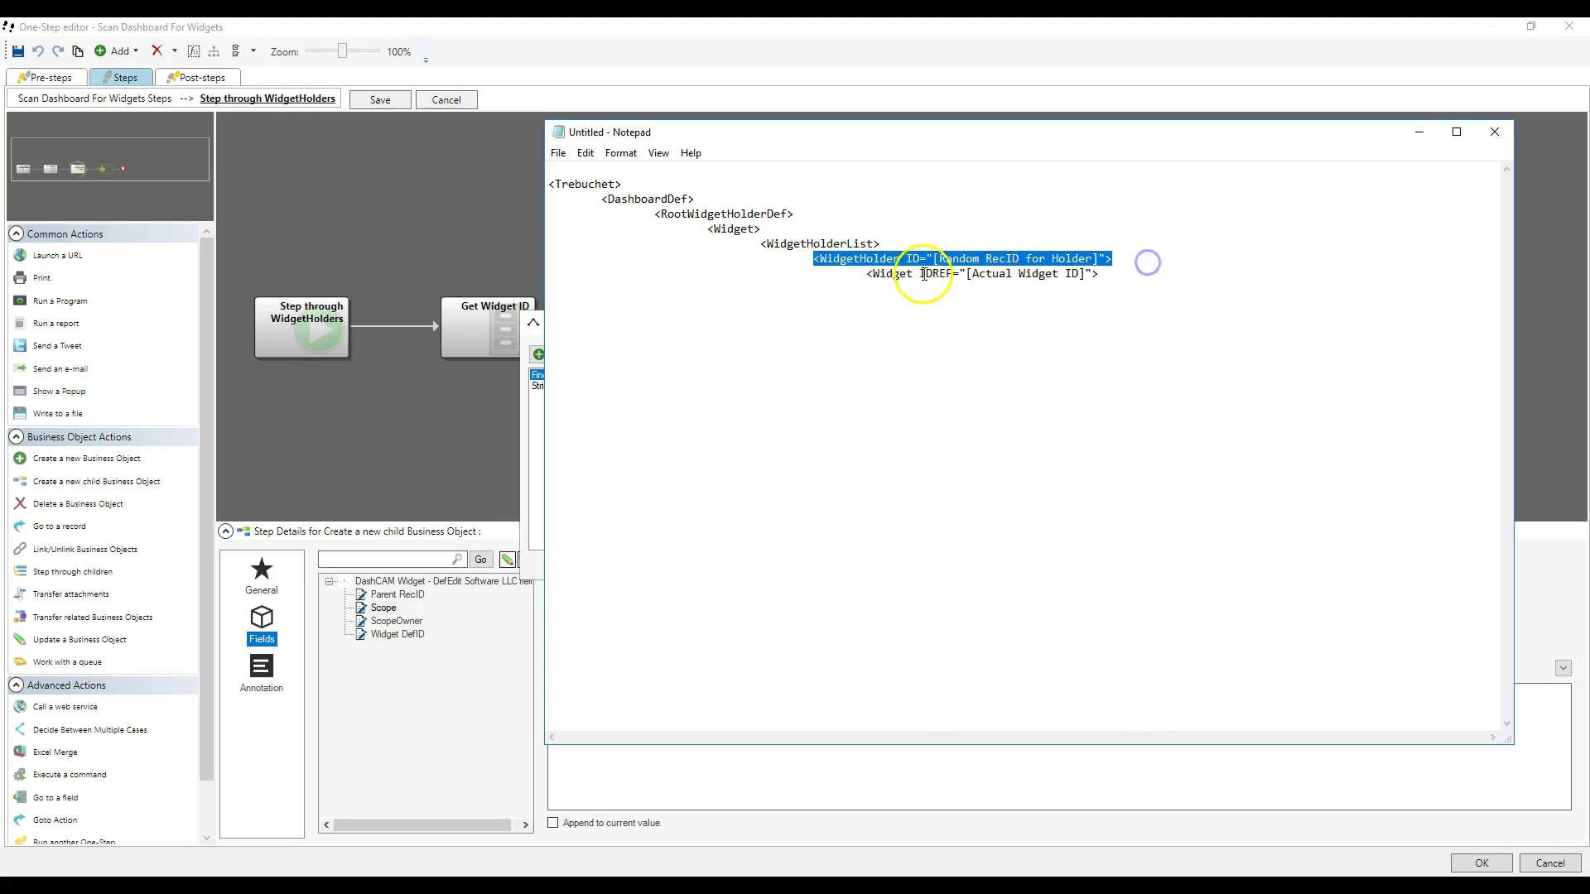
left_click_drag(865, 273, 1186, 273)
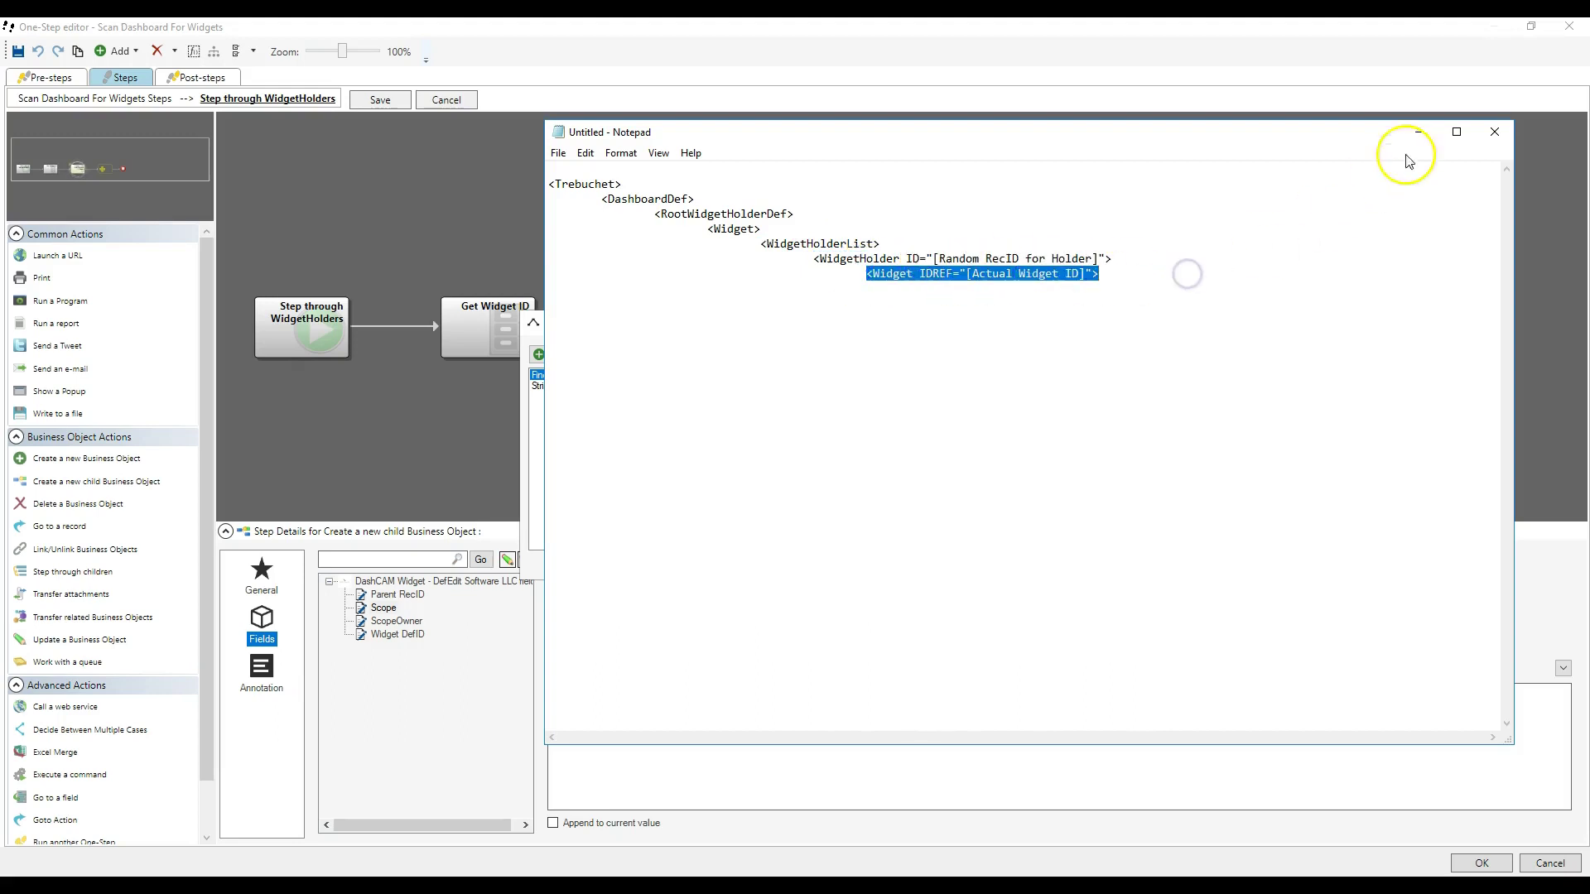
left_click(1418, 131)
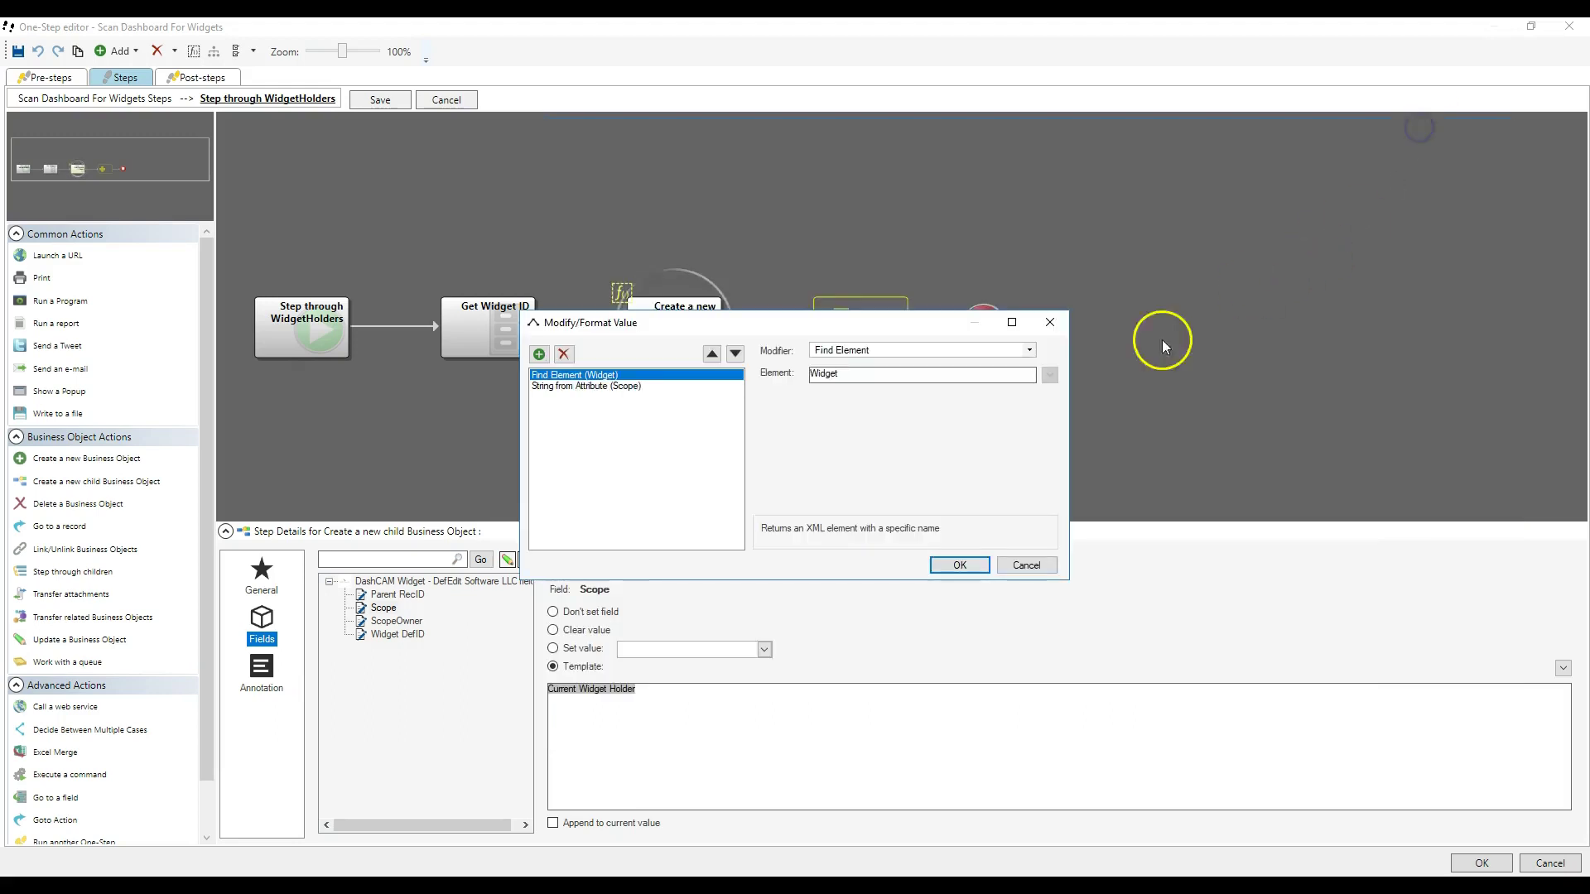
- Examine the Scope field's String from Attribute modifier and its attribute name, and close the modifiers without changes
left_click(622, 387)
left_click(851, 374)
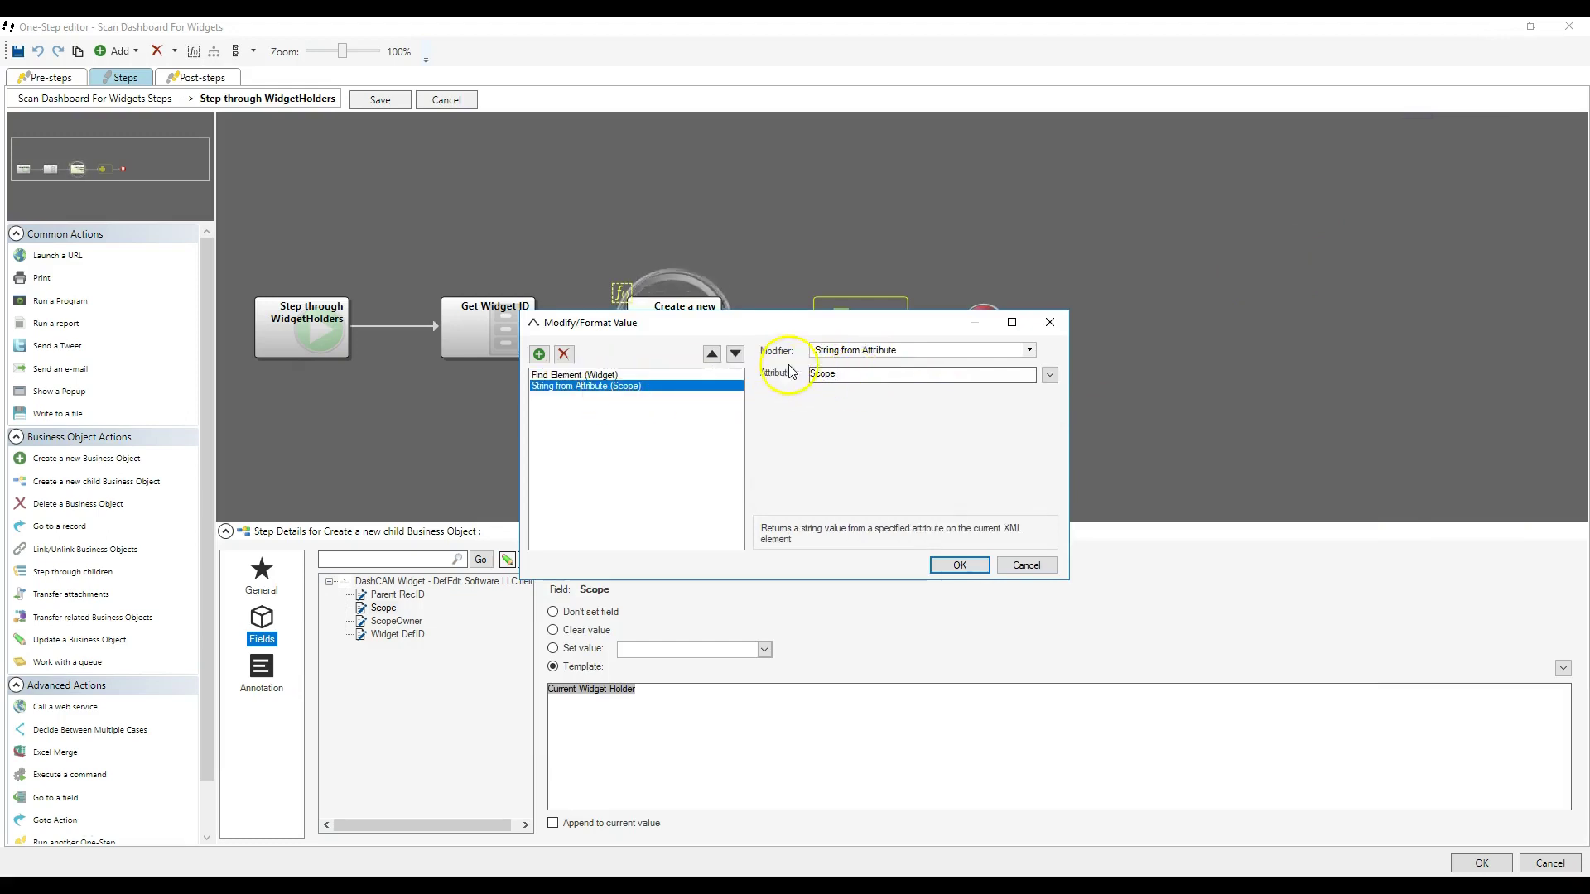
left_click(1025, 561)
- Open the modifiers on the ScopeOwner field's Current Widget Holder value and examine its String from Attribute modifier
left_click(391, 621)
right_click(563, 688)
left_click(613, 734)
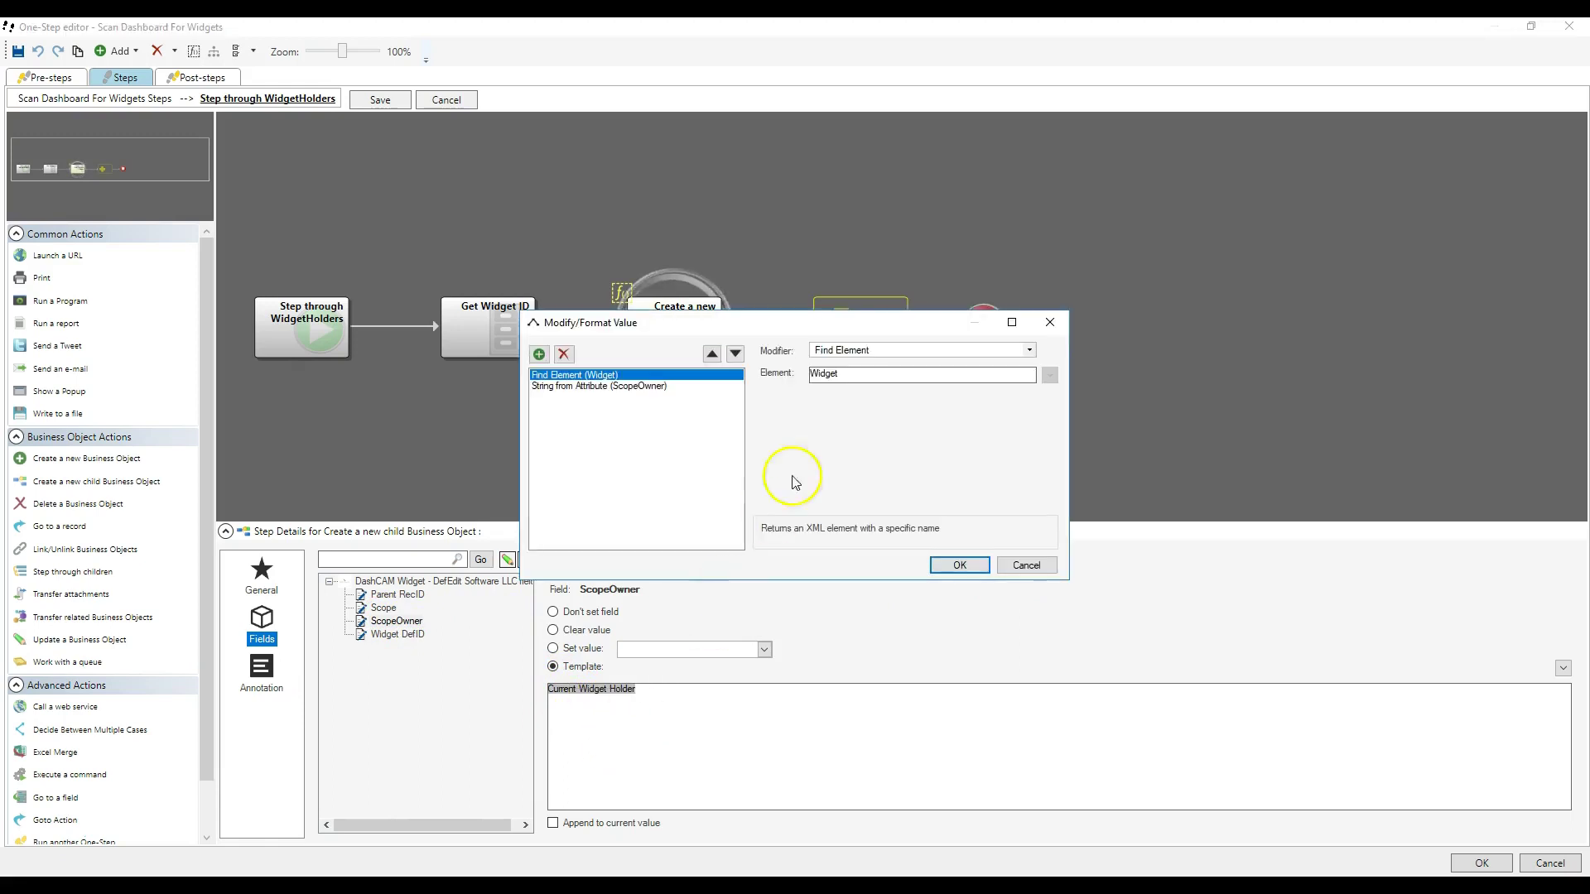
left_click(675, 385)
left_click(877, 377)
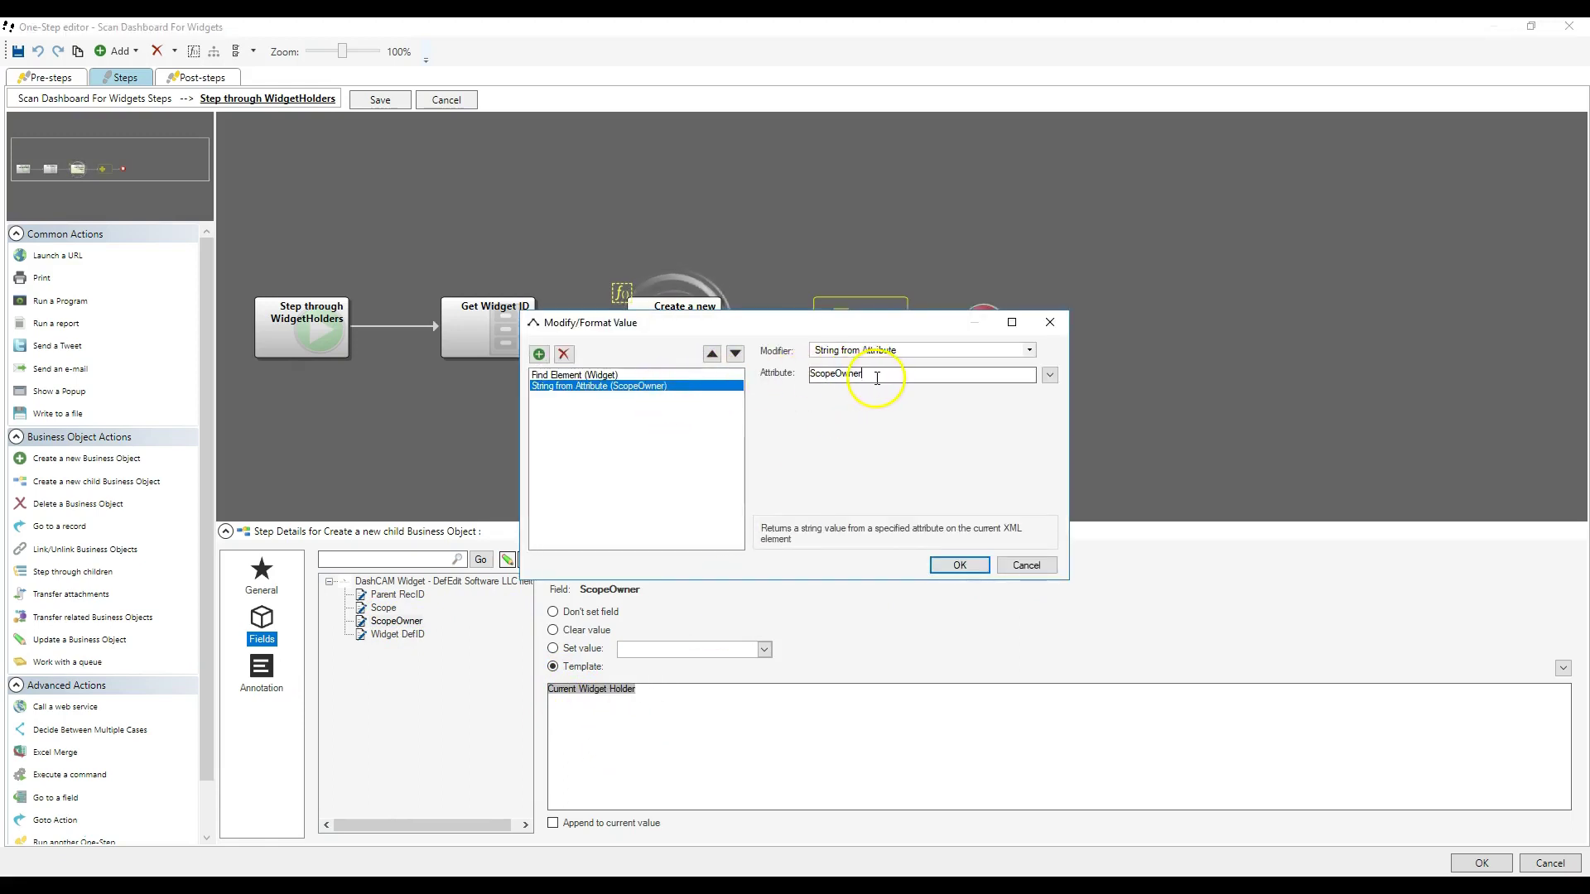
- Examine the ScopeOwner attribute name, cancel its modifiers, and check the Widget DefID field against the Get Widget ID step
left_click_drag(835, 374, 957, 372)
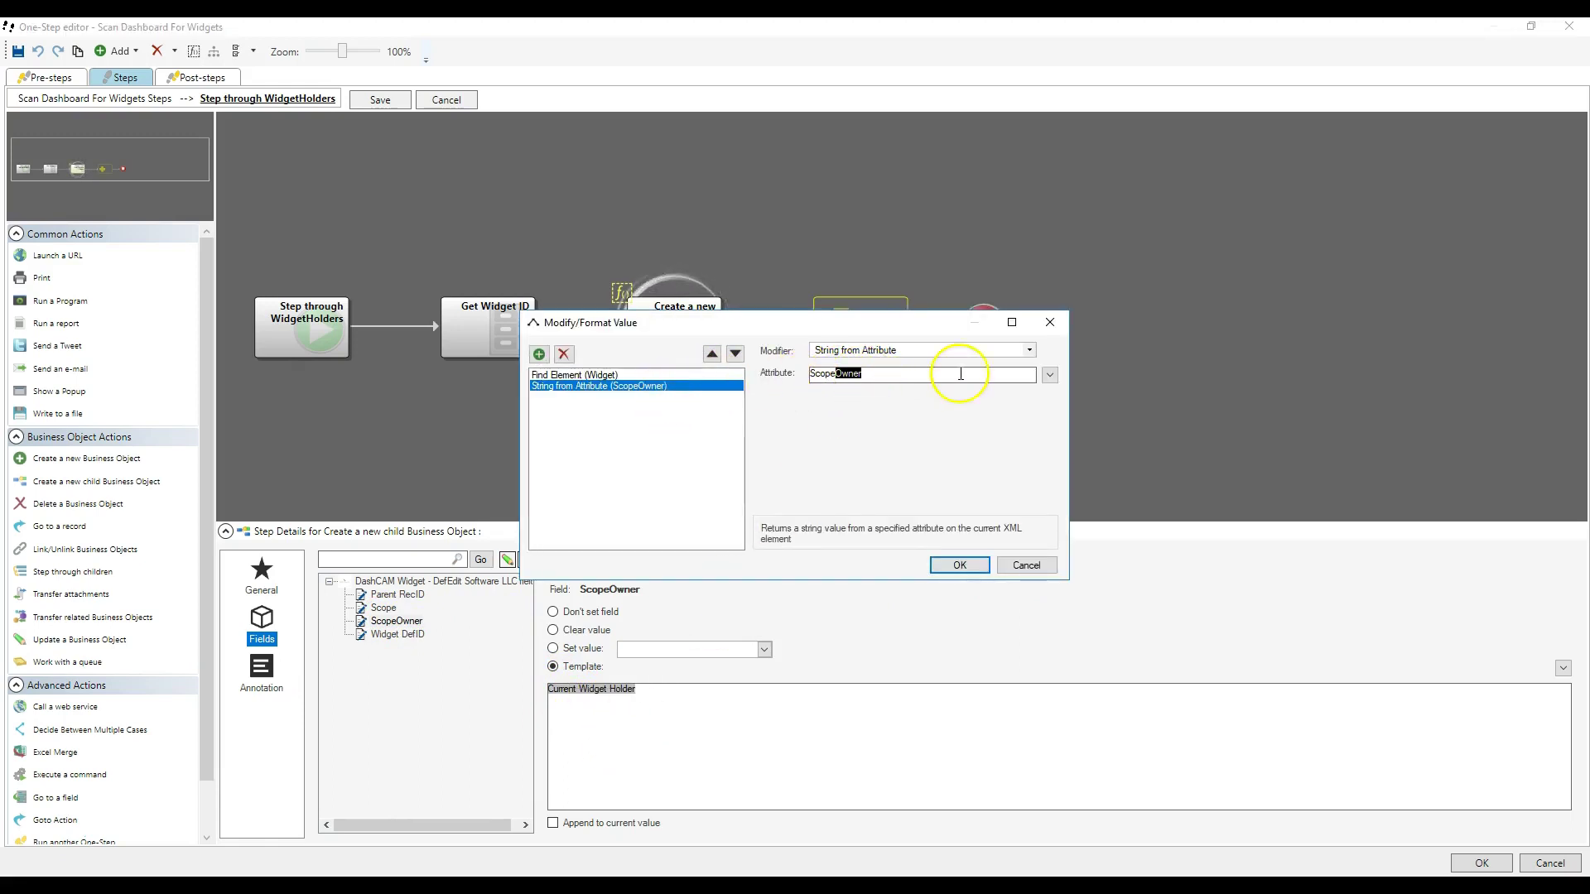
left_click(1027, 566)
left_click(397, 634)
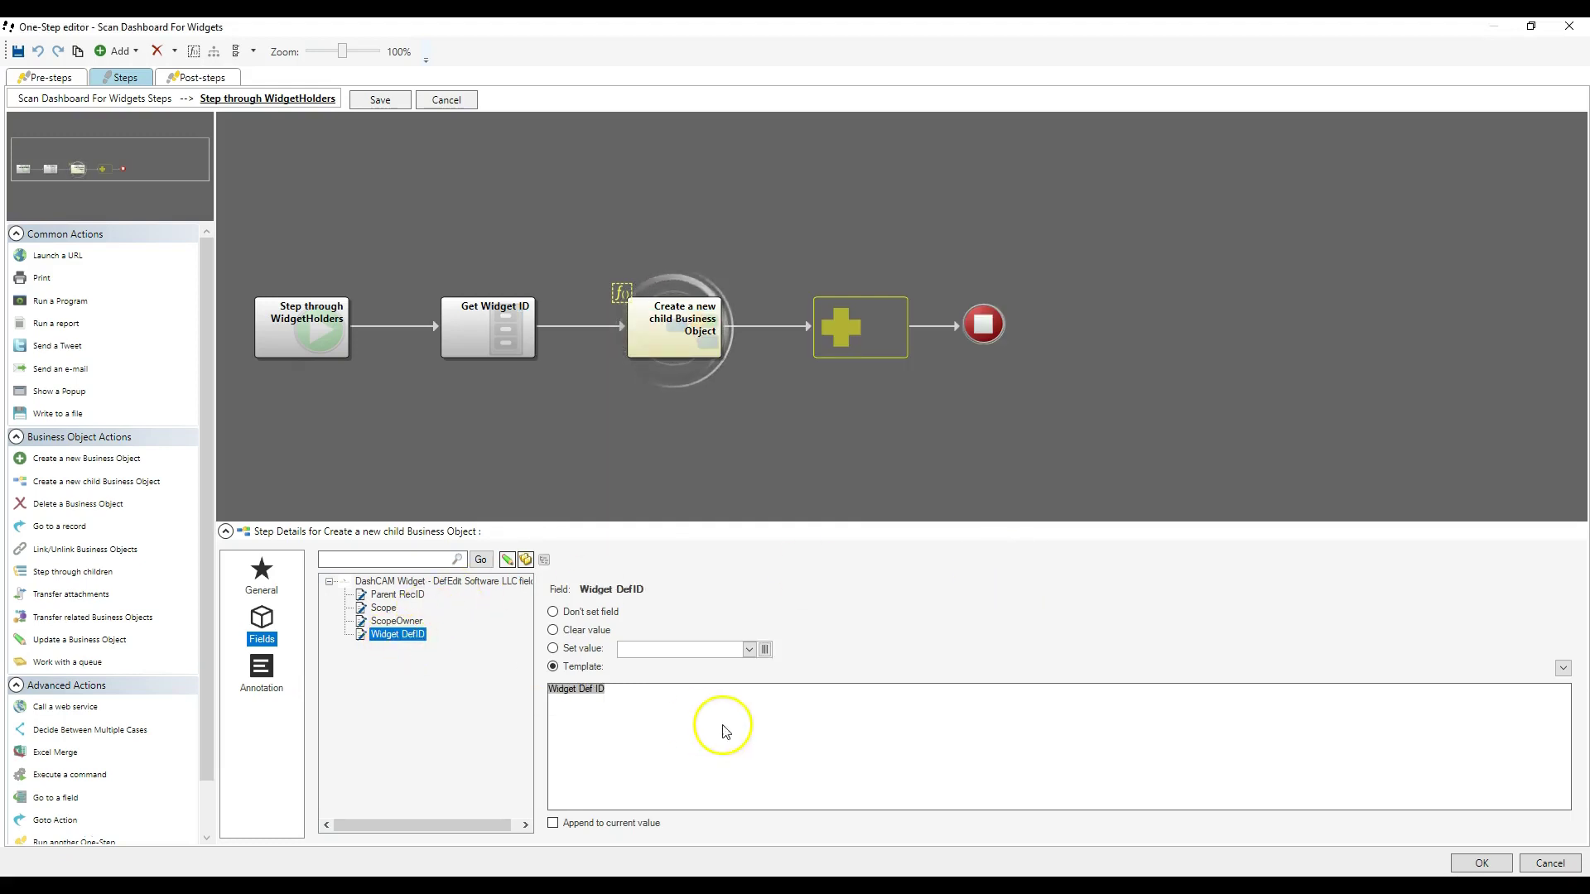
left_click(497, 353)
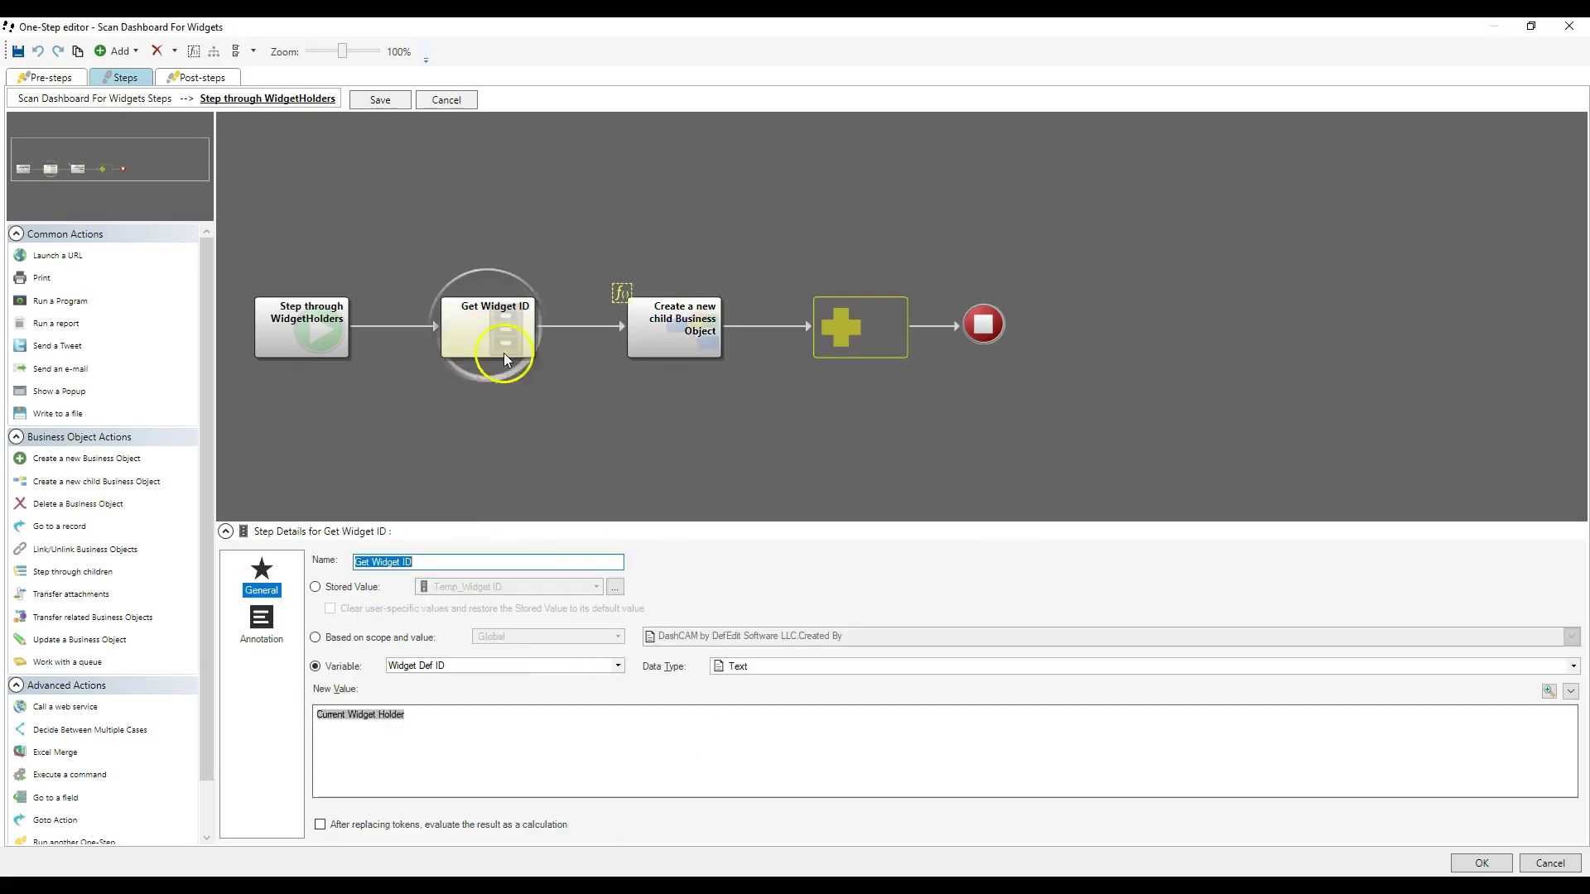
- Leave the WidgetHolders loop, show only the set fields of the Update a Business Object step, and close the One-Step editor and action dialog
left_click(447, 100)
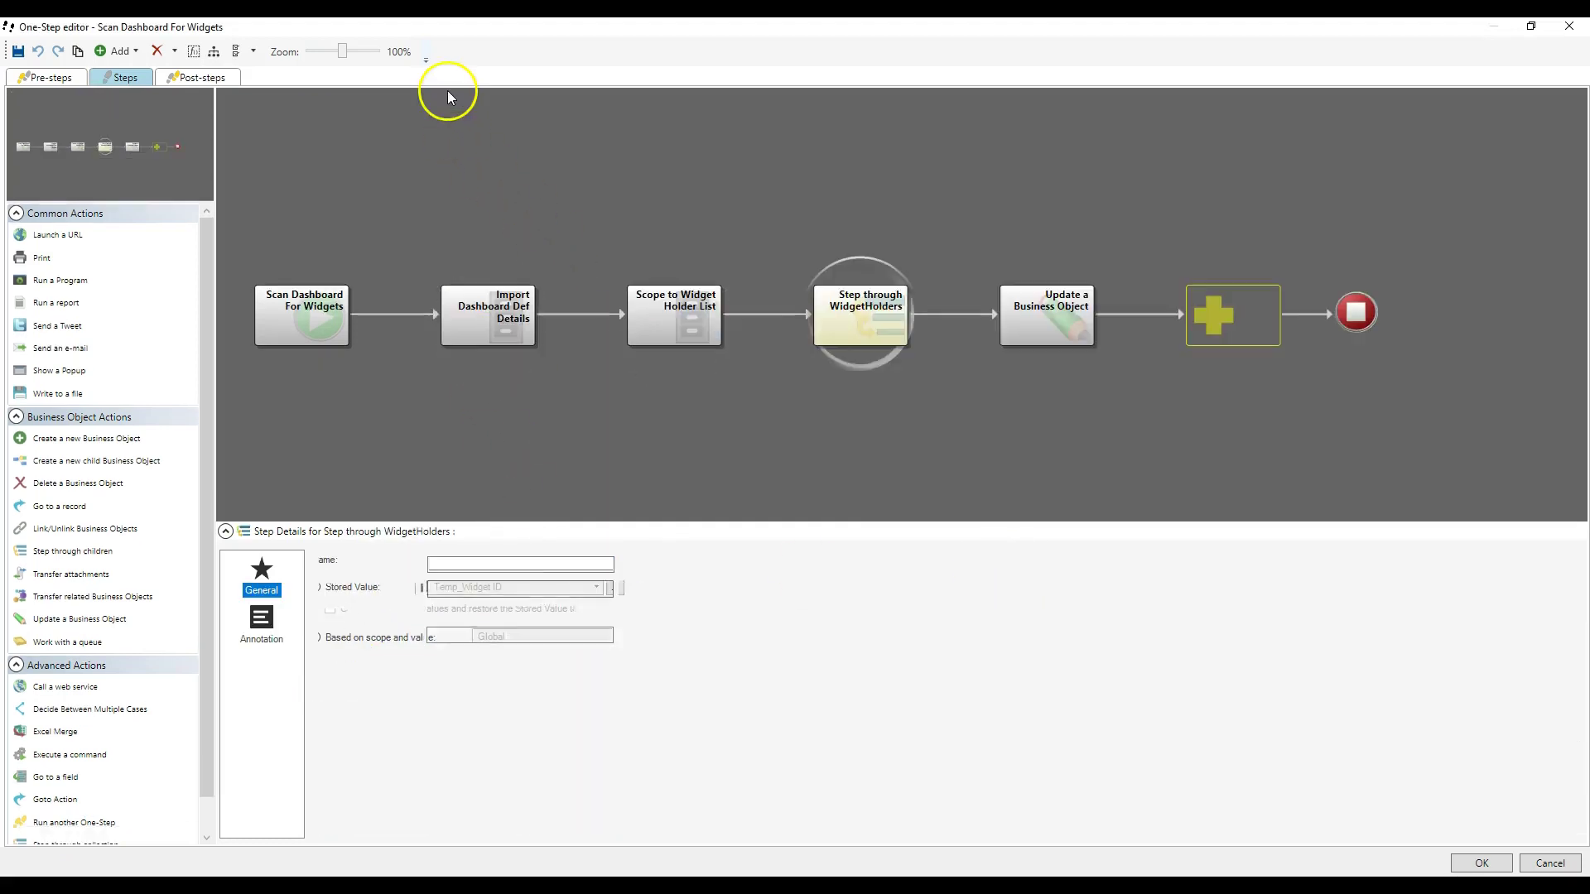
left_click(1033, 322)
left_click(262, 621)
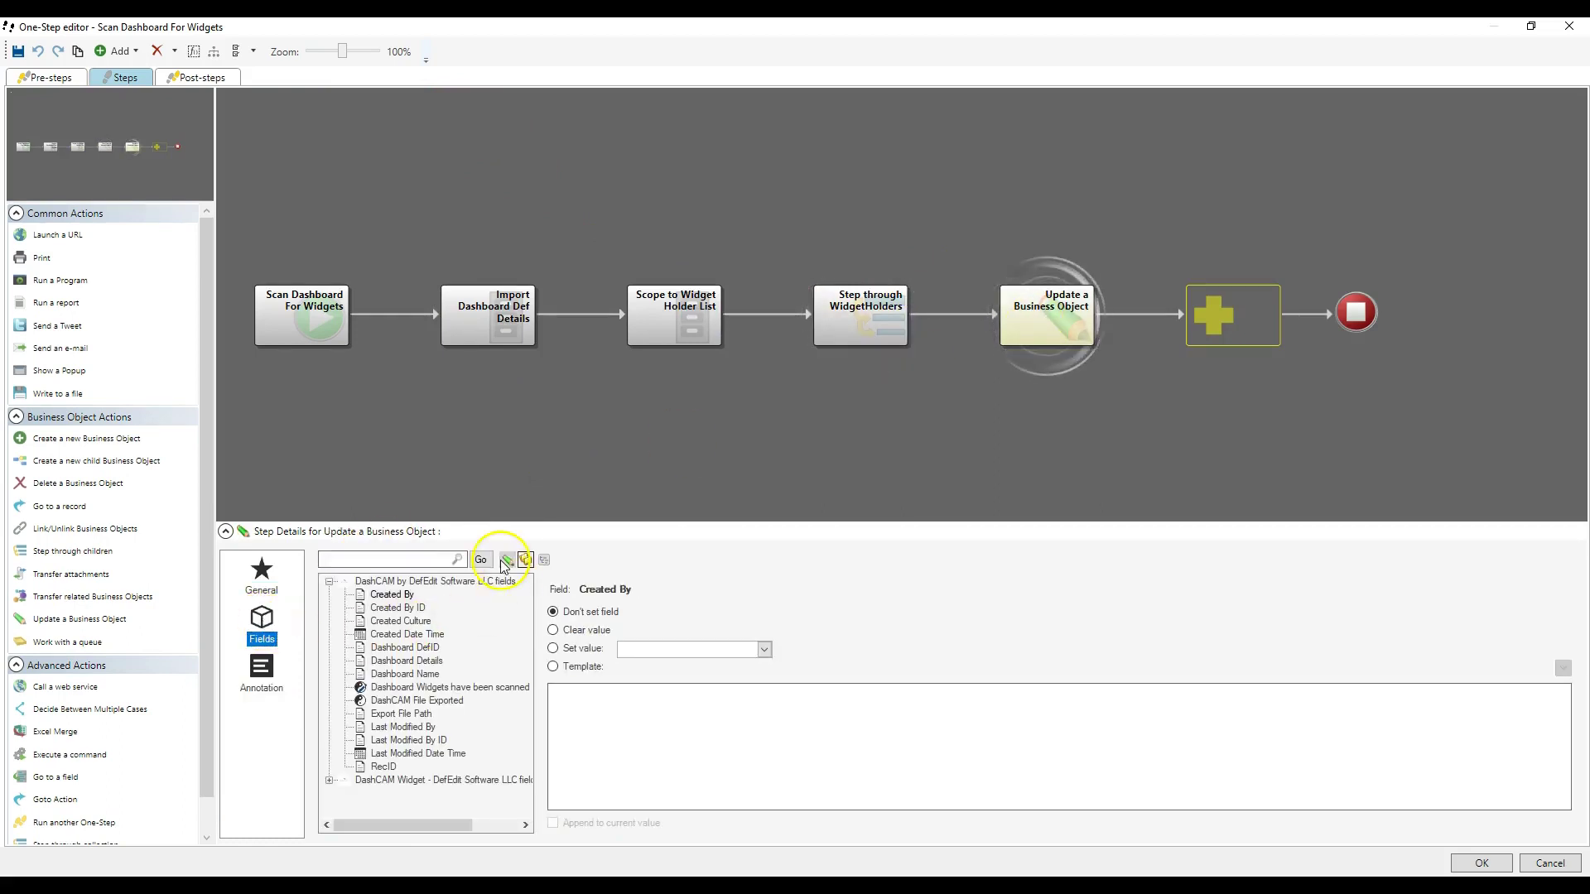
left_click(504, 563)
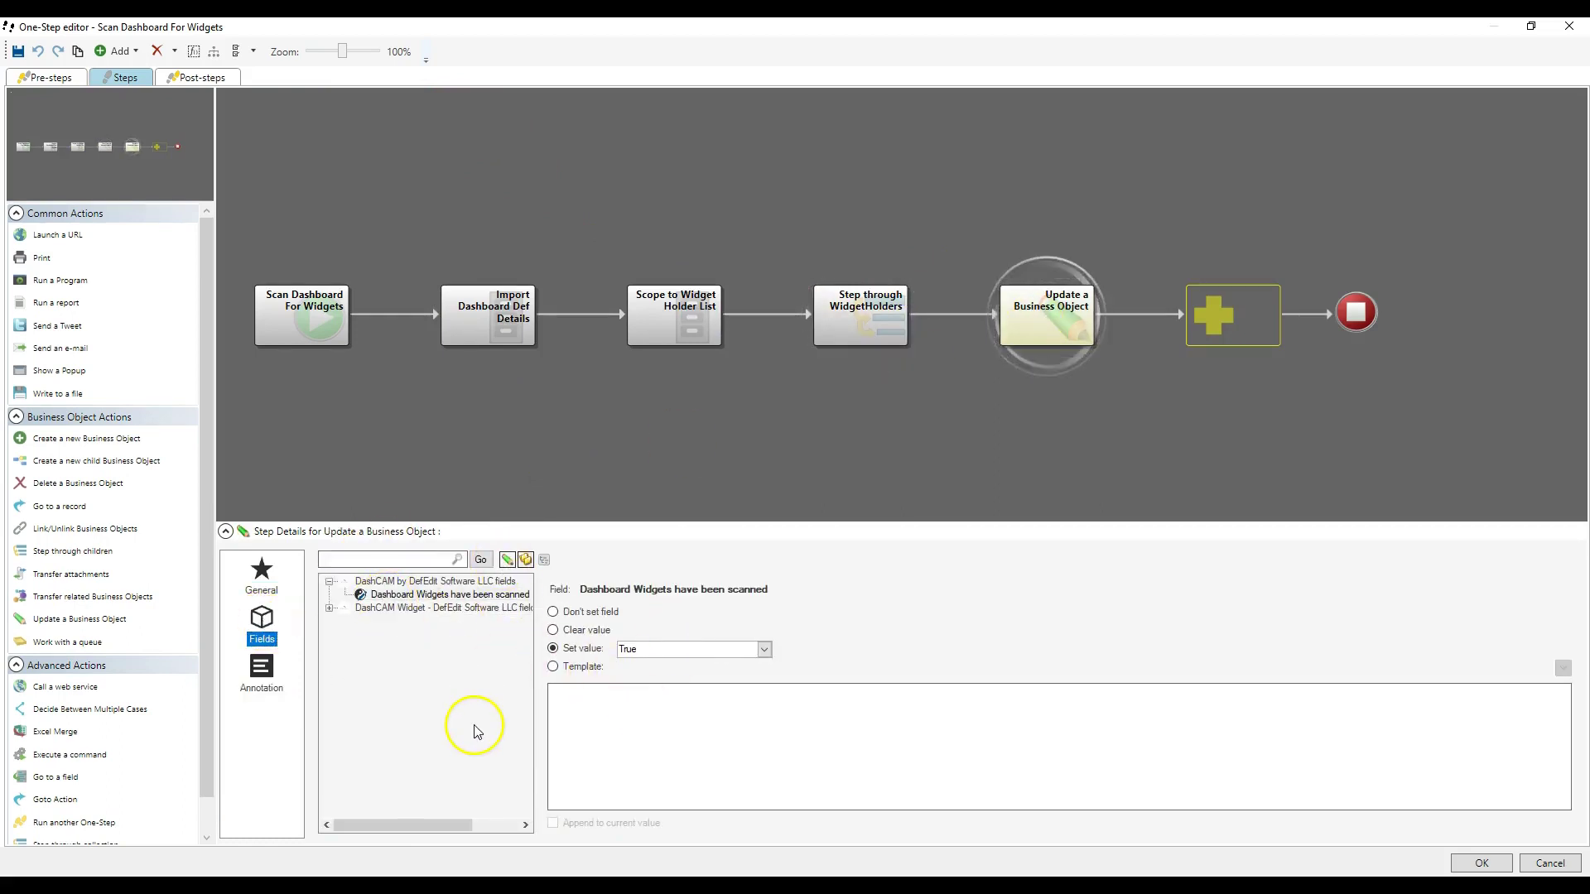
left_click(1559, 35)
left_click(1153, 184)
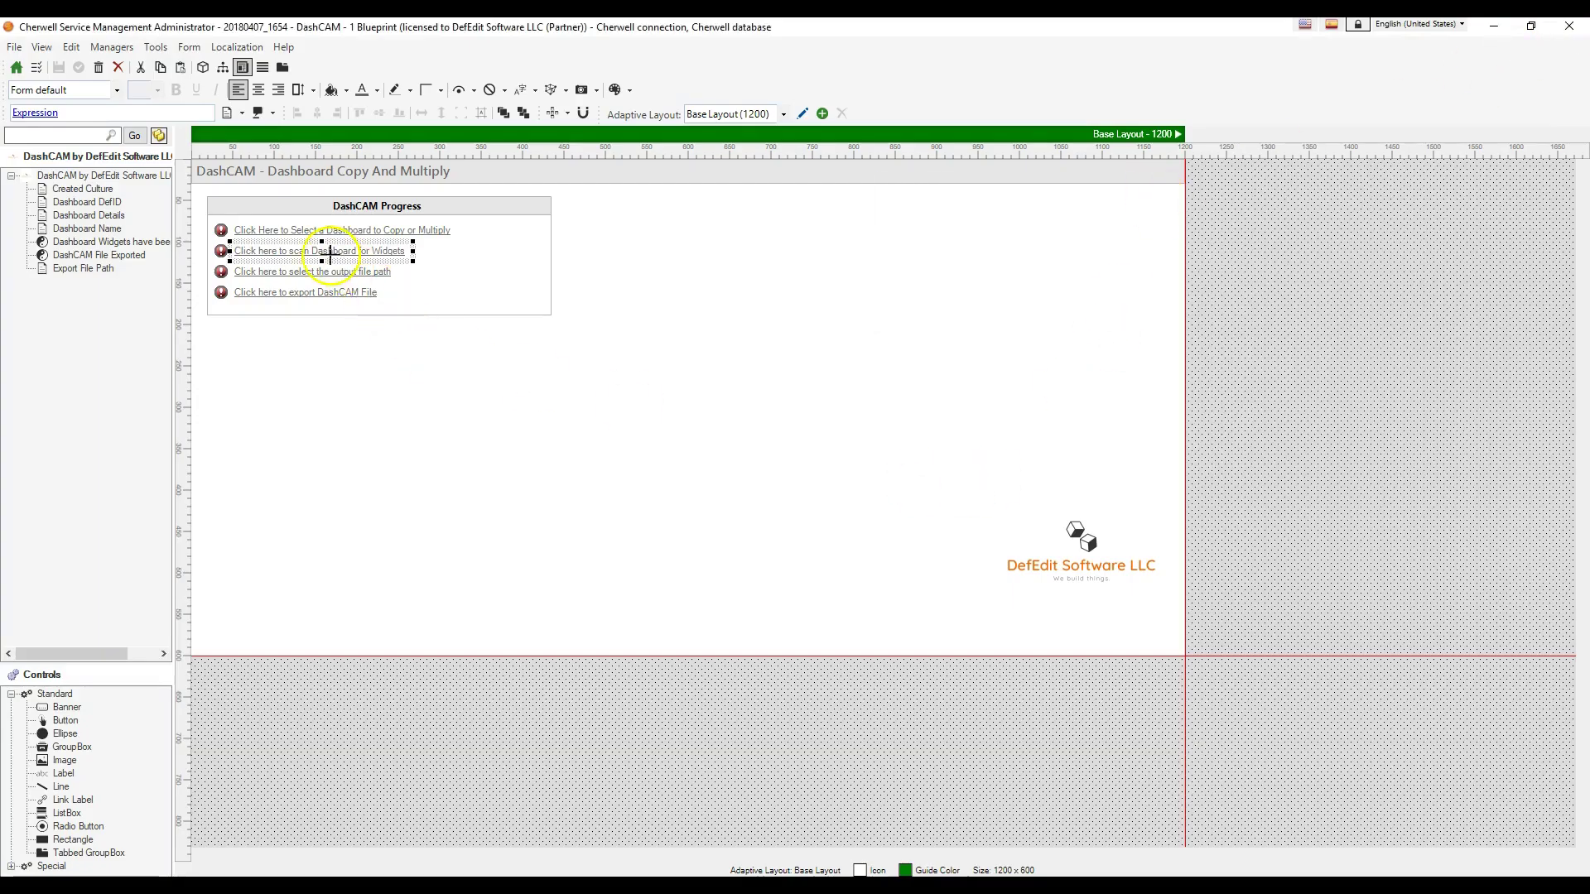
- Inspect the custom text expression on the form's scan Dashboard for Widgets link and close it without changes
left_click(221, 250)
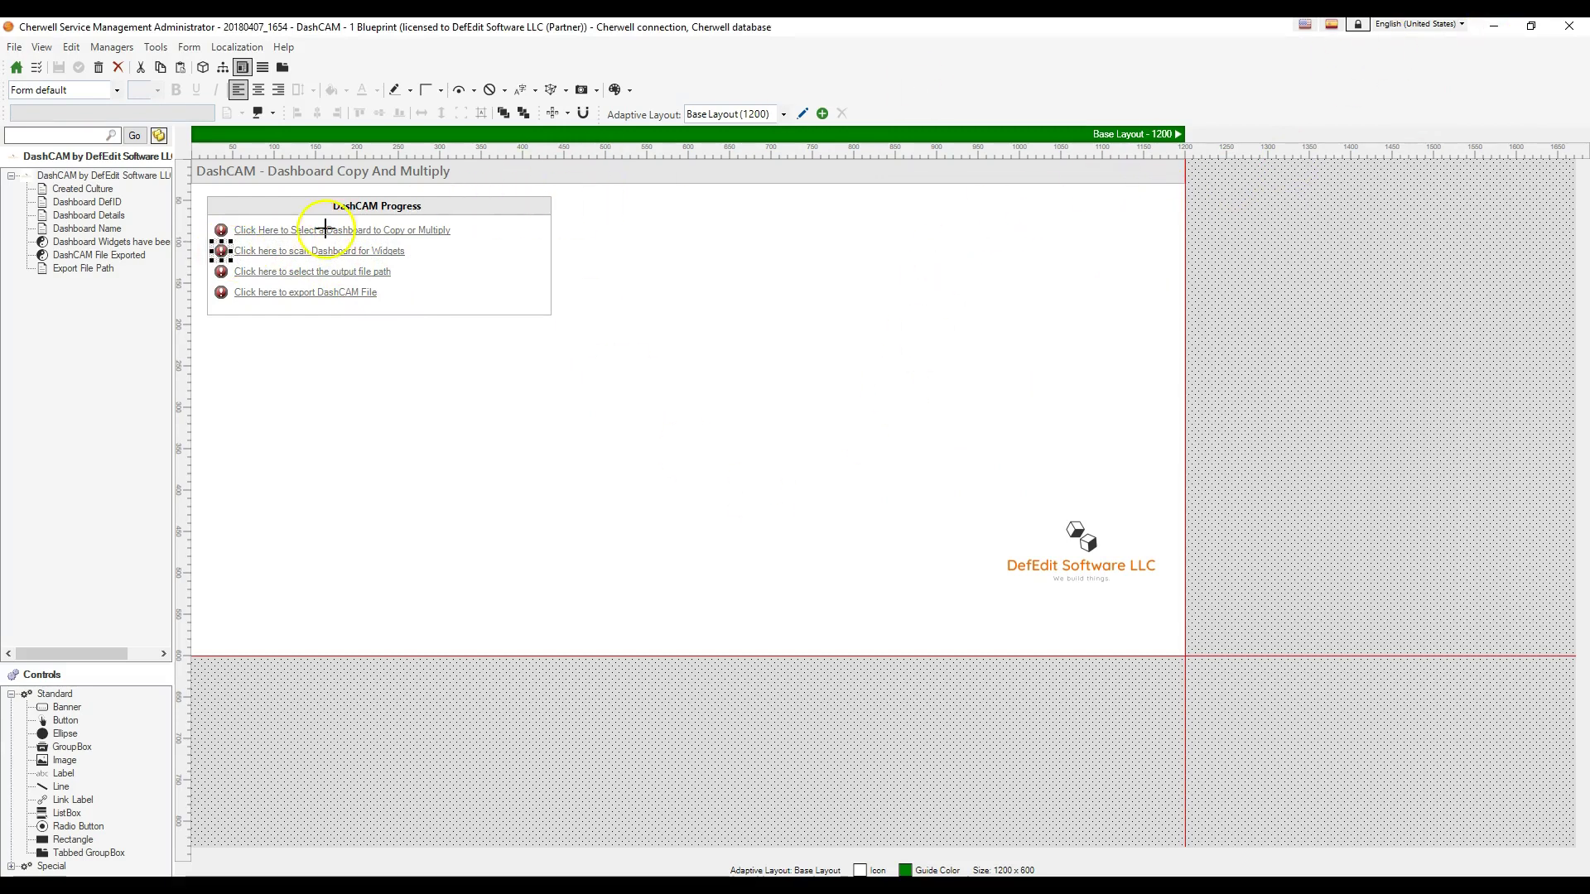
left_click(245, 249)
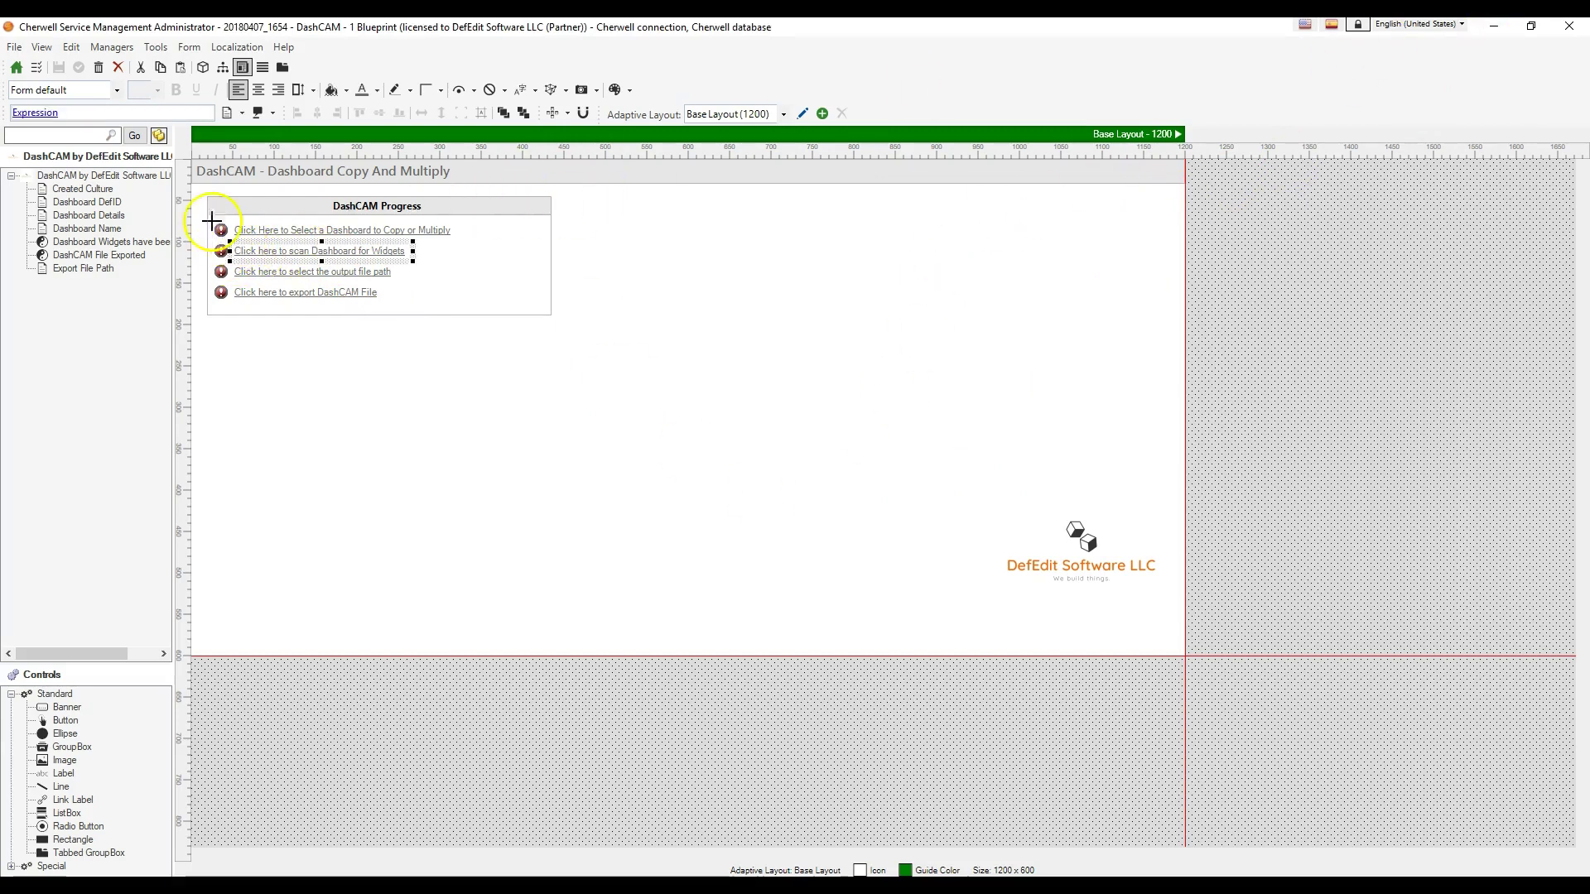
left_click(228, 112)
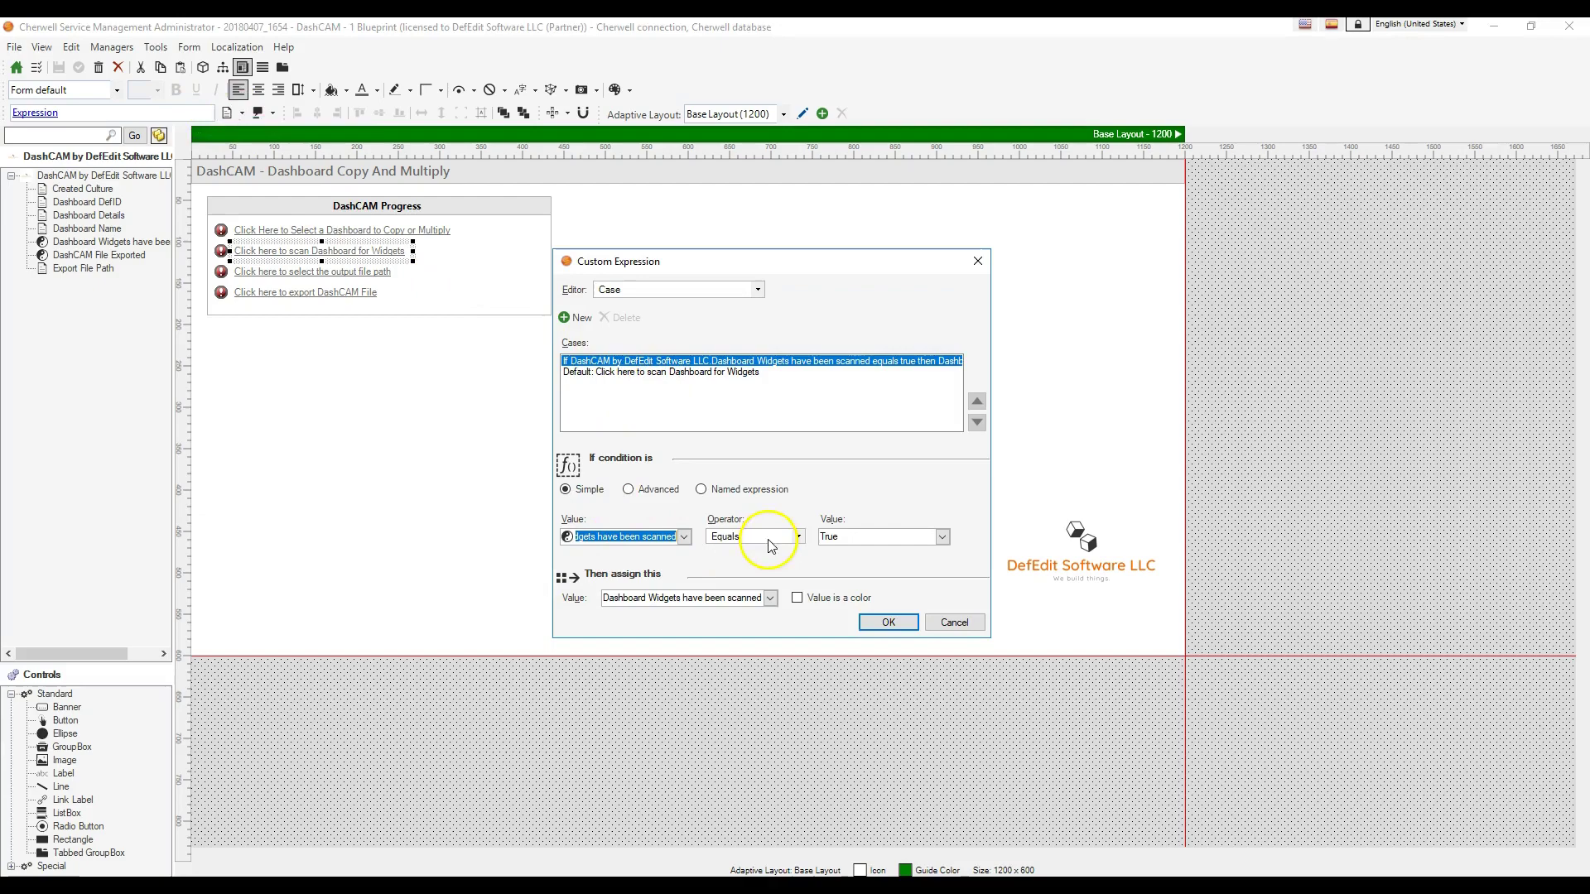
left_click(916, 633)
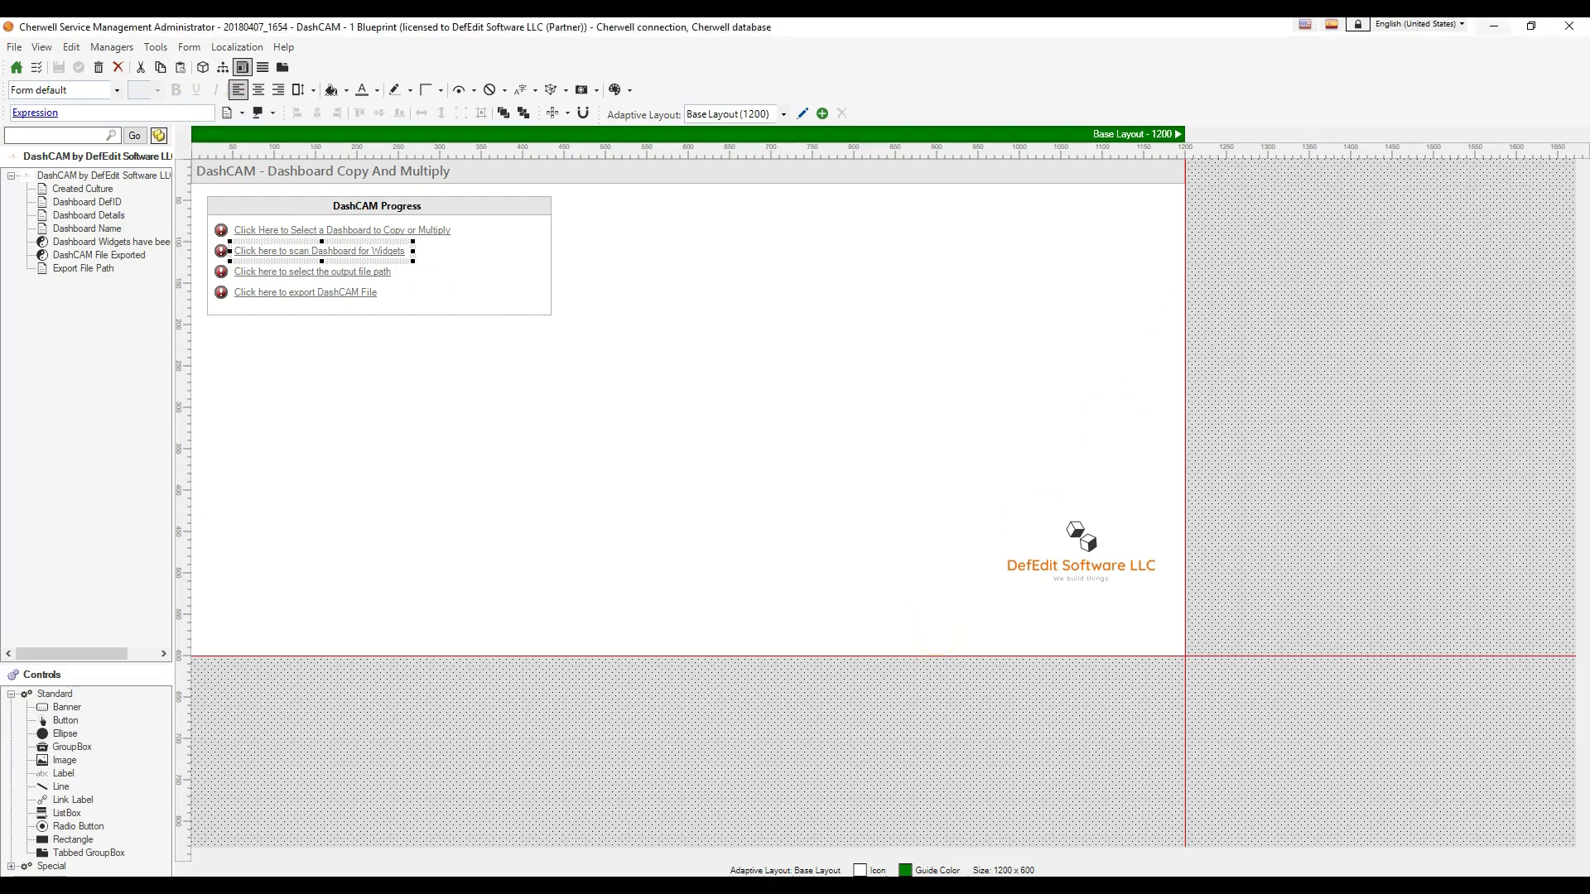
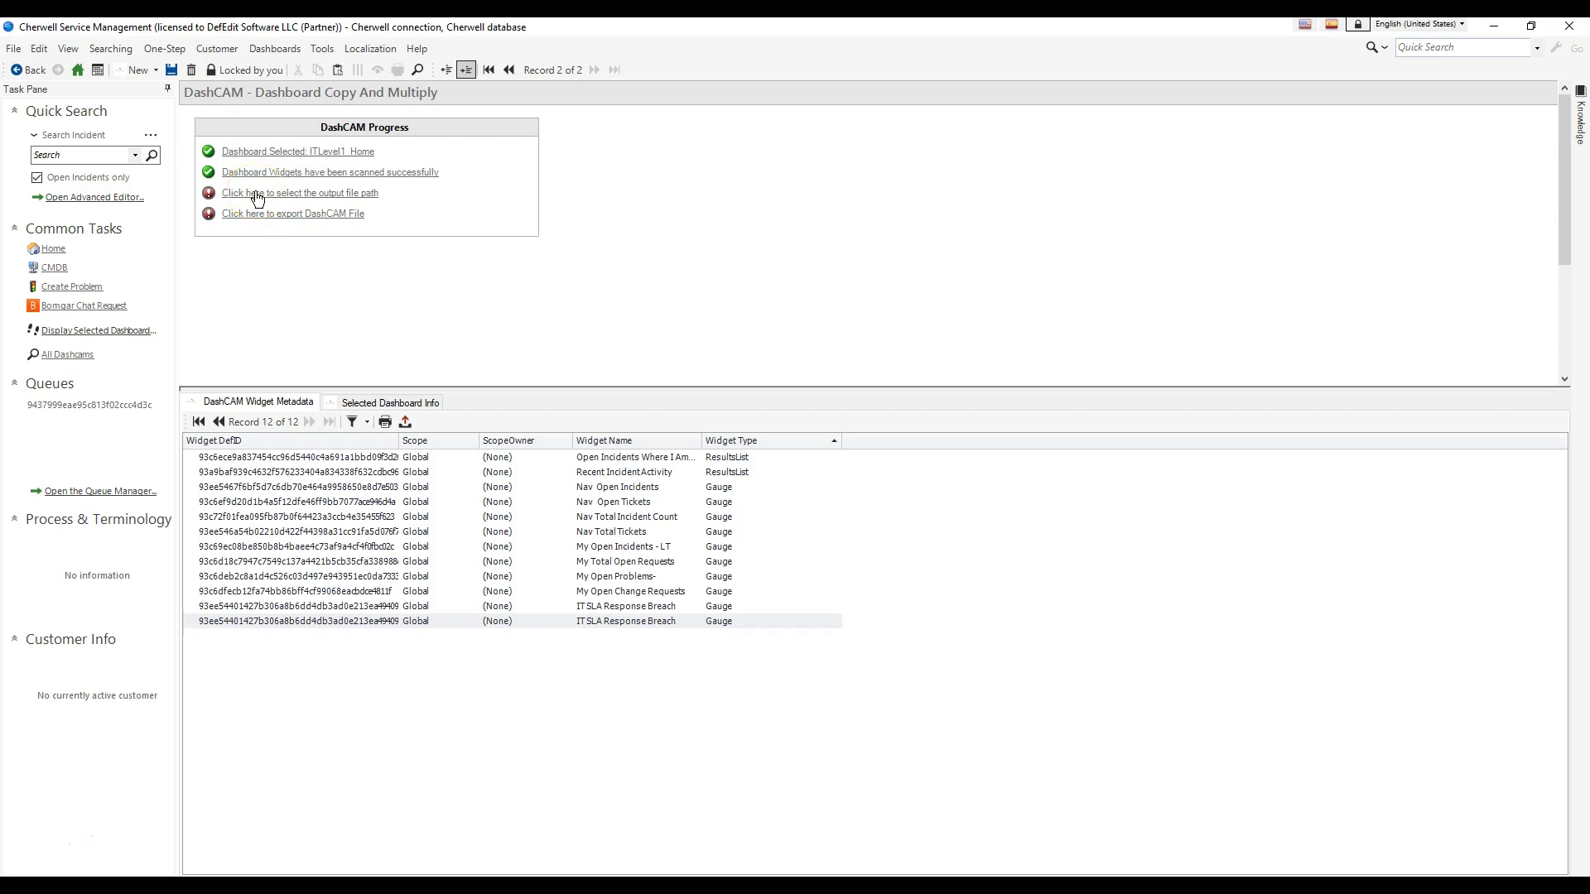
- In the Cherwell client, run the output file path selection and save it as "DashCAM Export File.xml" in Documents
left_click(249, 199)
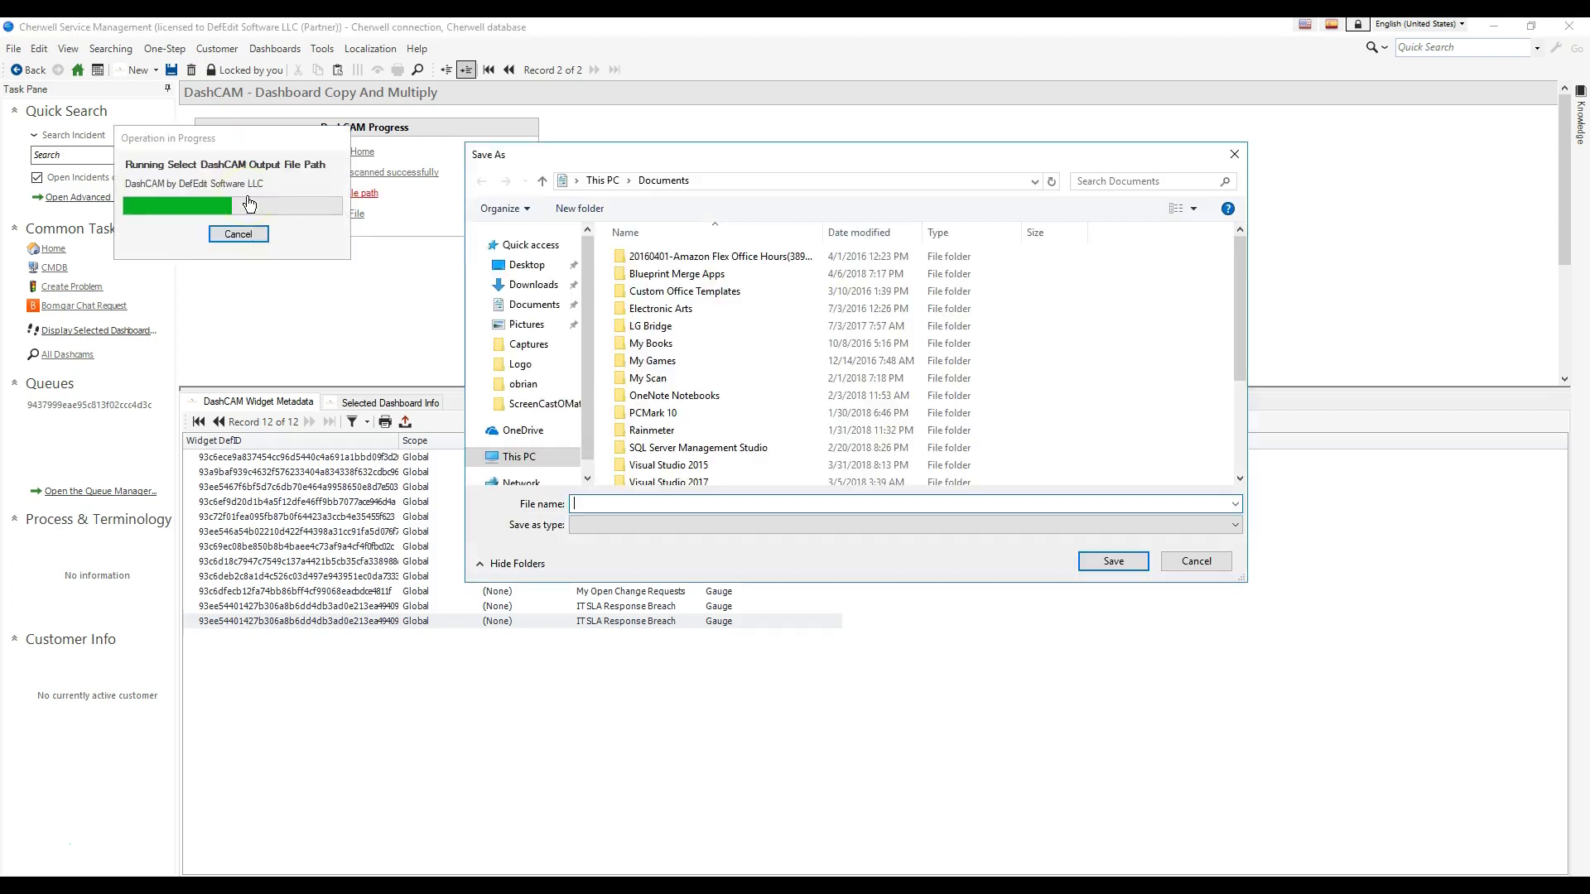
left_click_drag(790, 162, 826, 158)
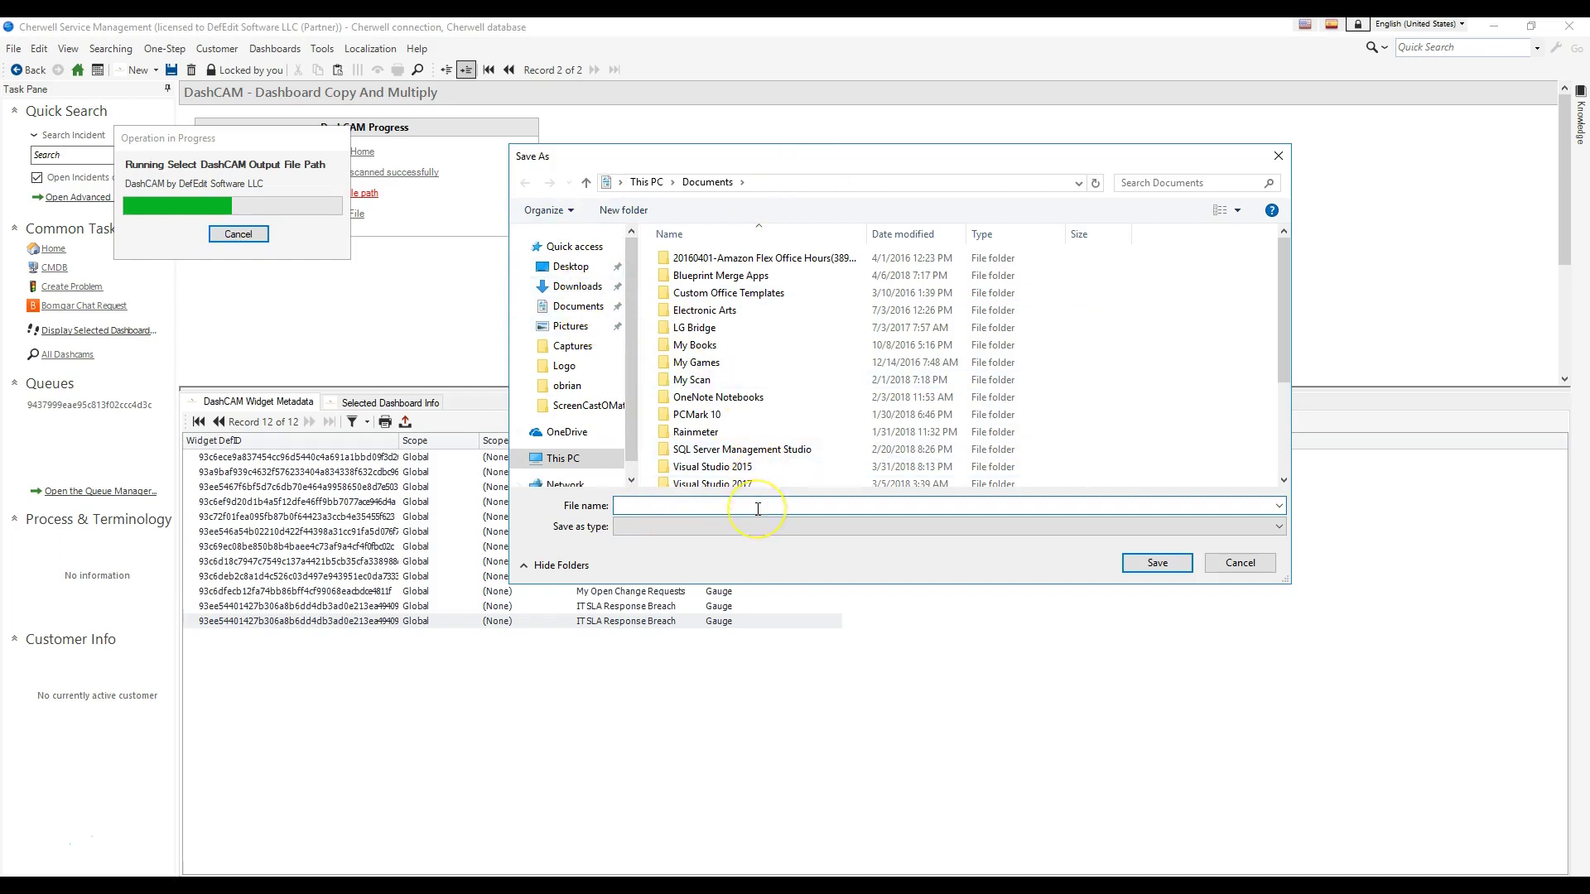
type("DashCAM Export File.xml")
key("Return")
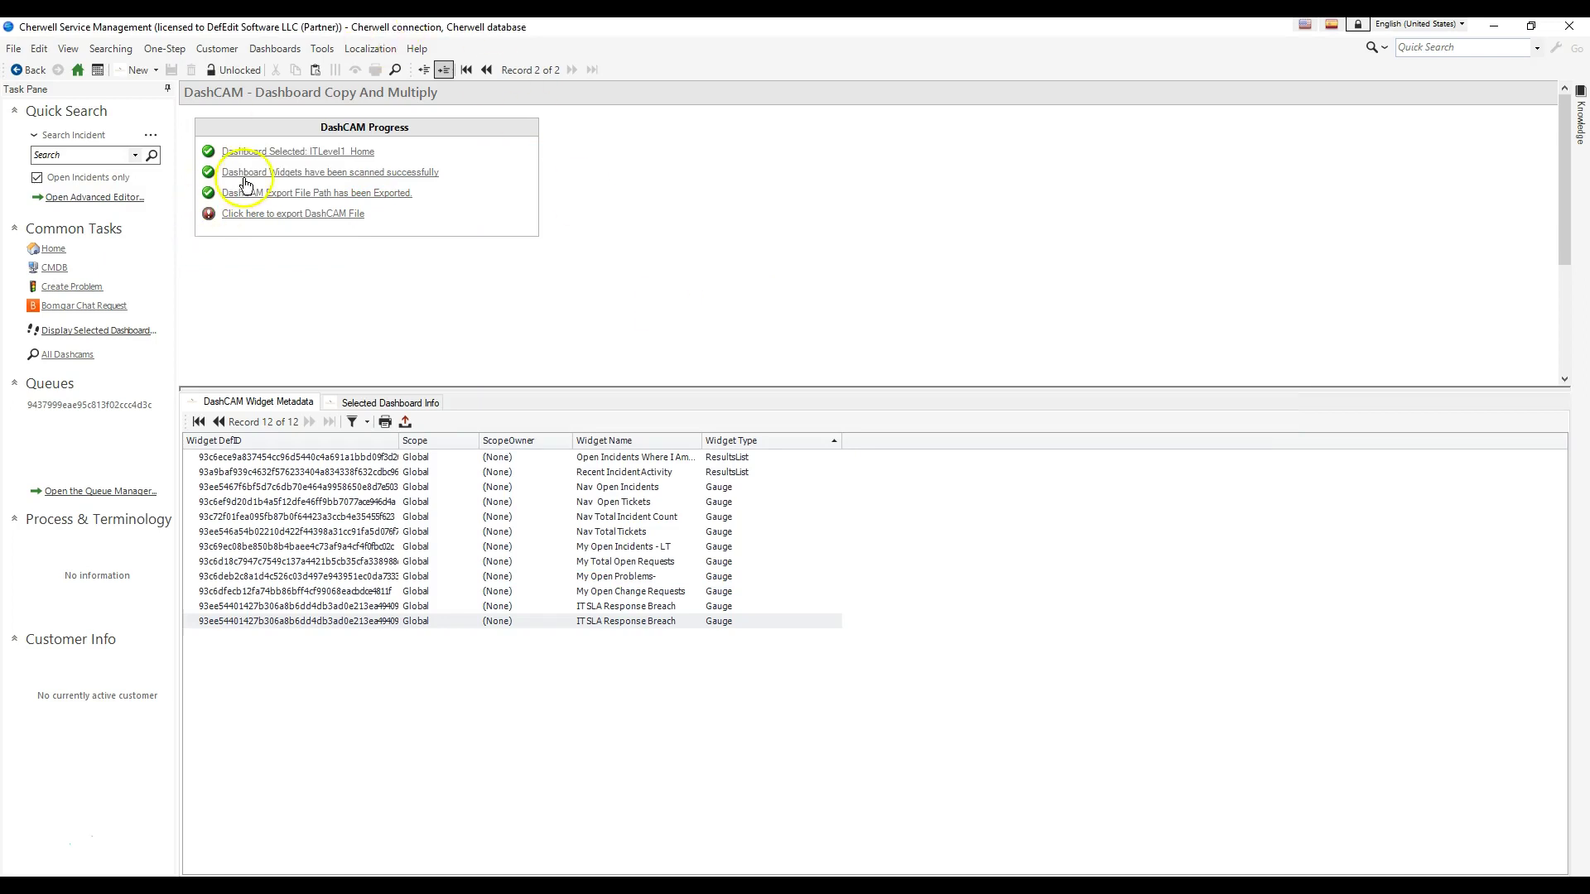
- Use the System Analyzer to inspect the current DashCAM record's Export File Path value, and close both windows
left_click(415, 48)
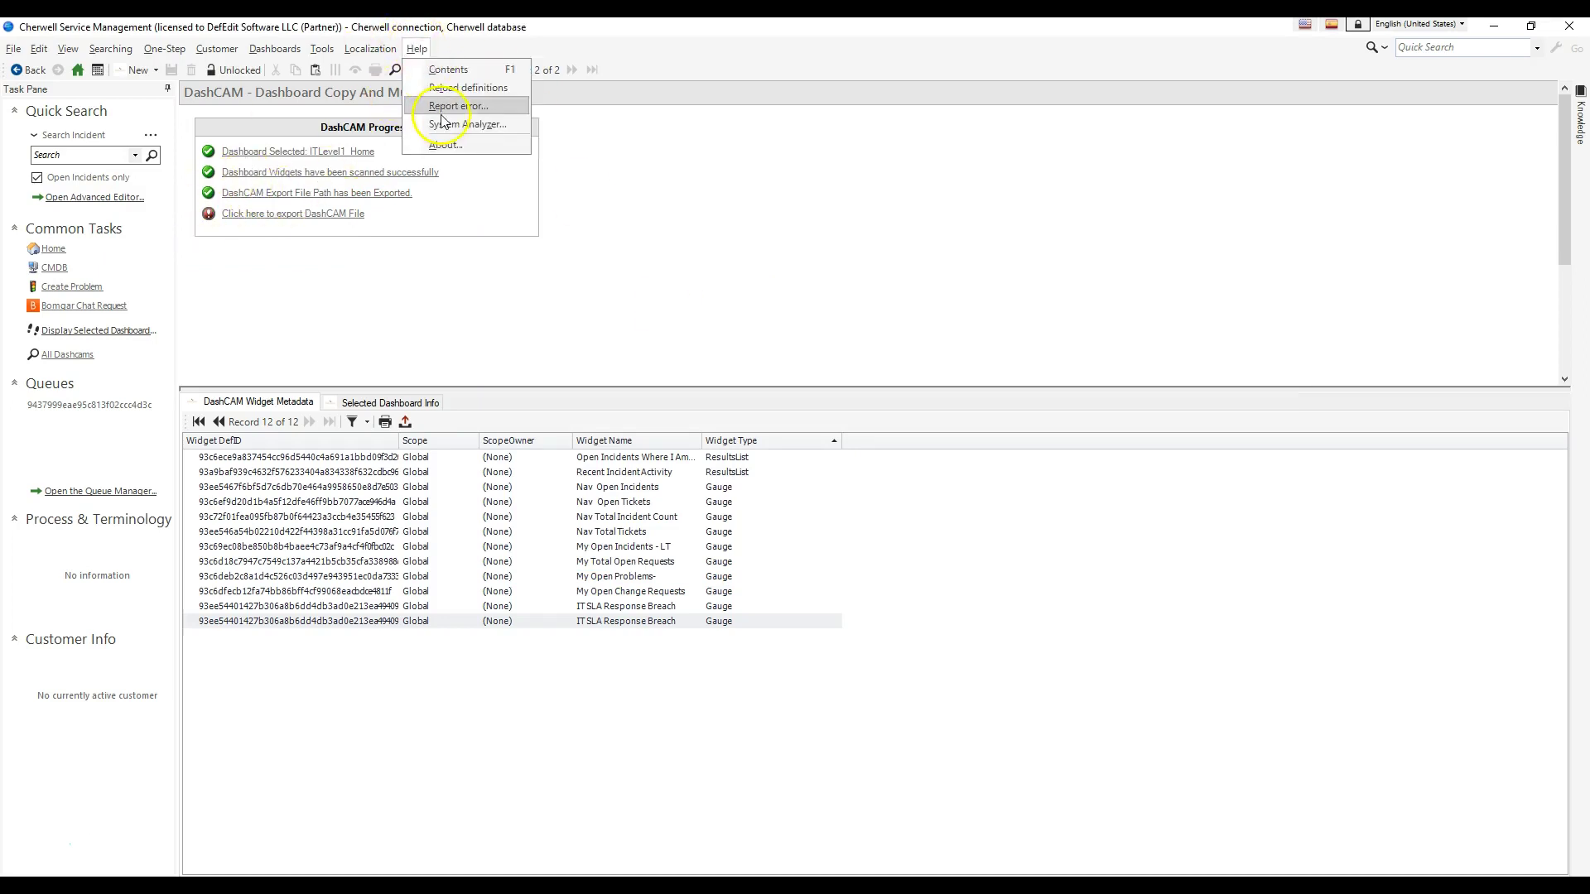
left_click(441, 124)
left_click(316, 204)
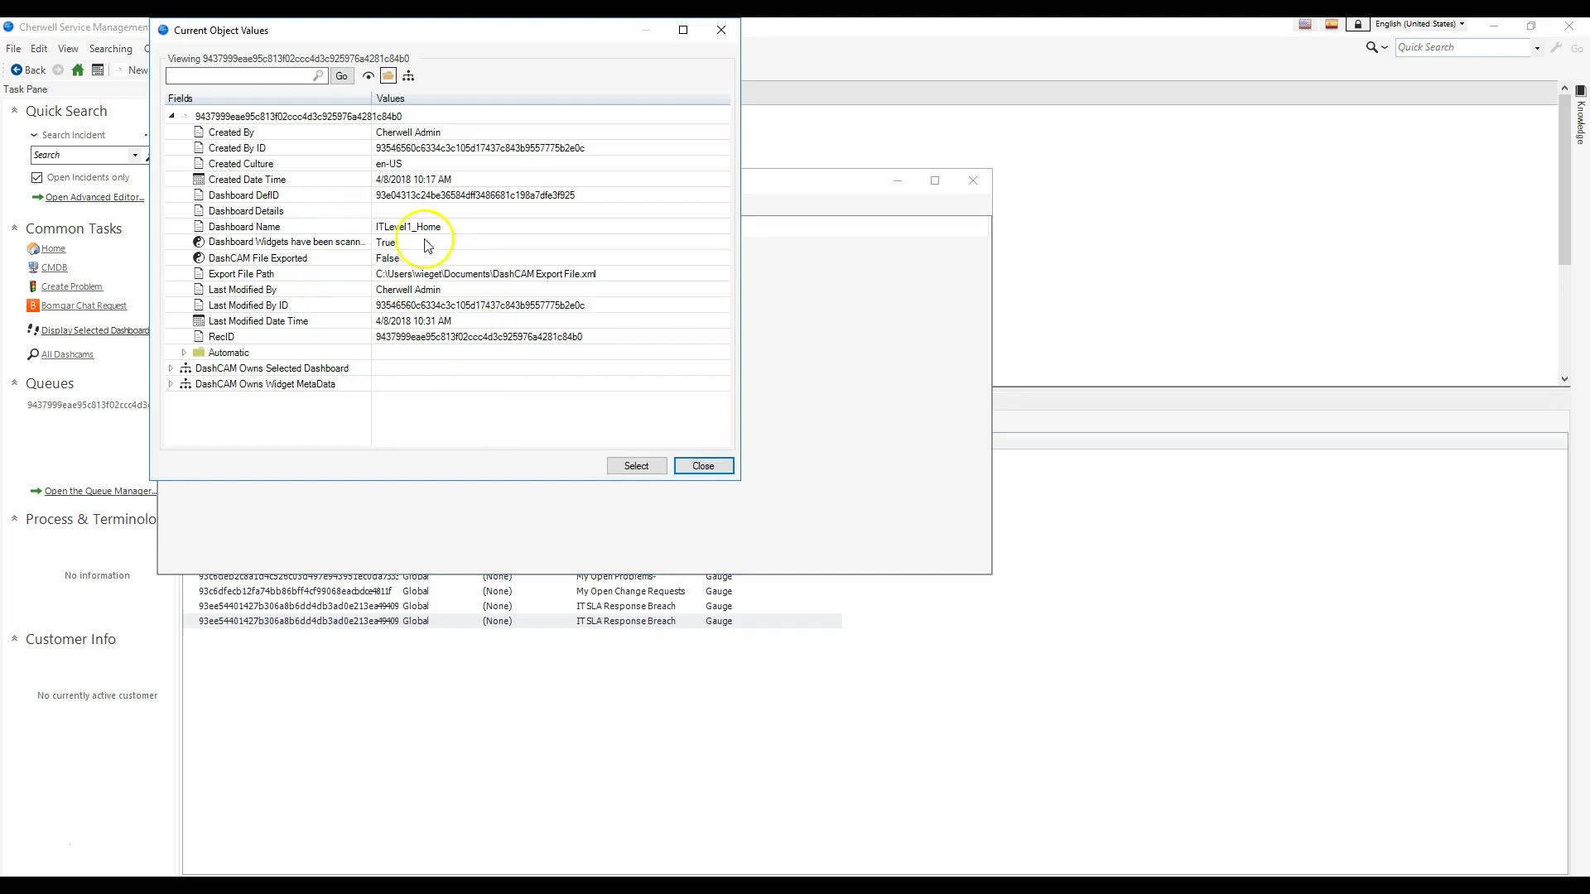
left_click(250, 276)
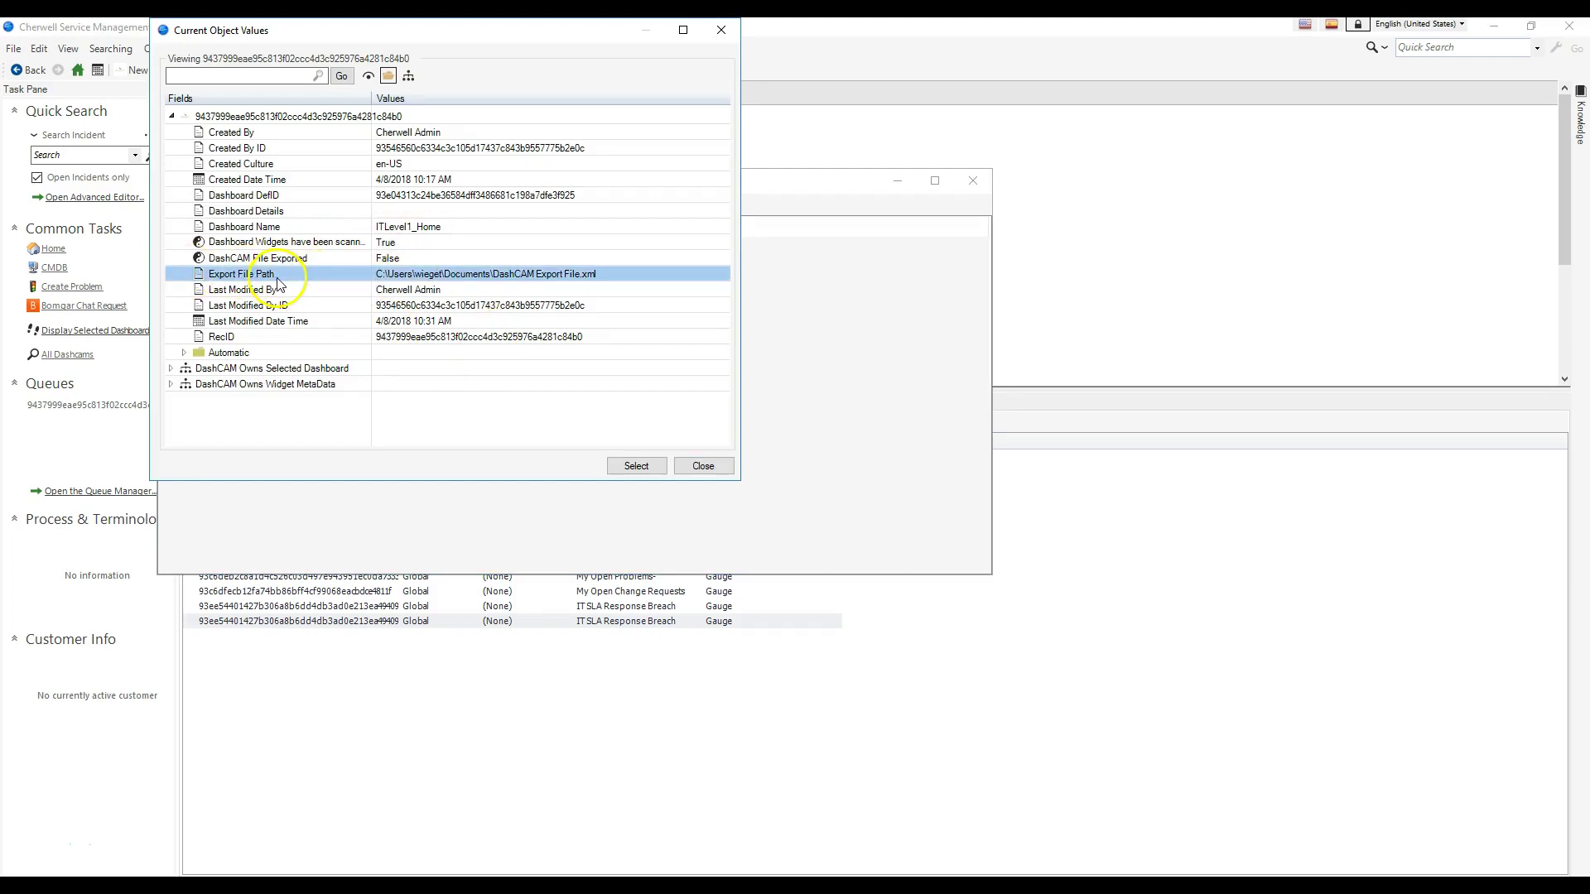
left_click(667, 277)
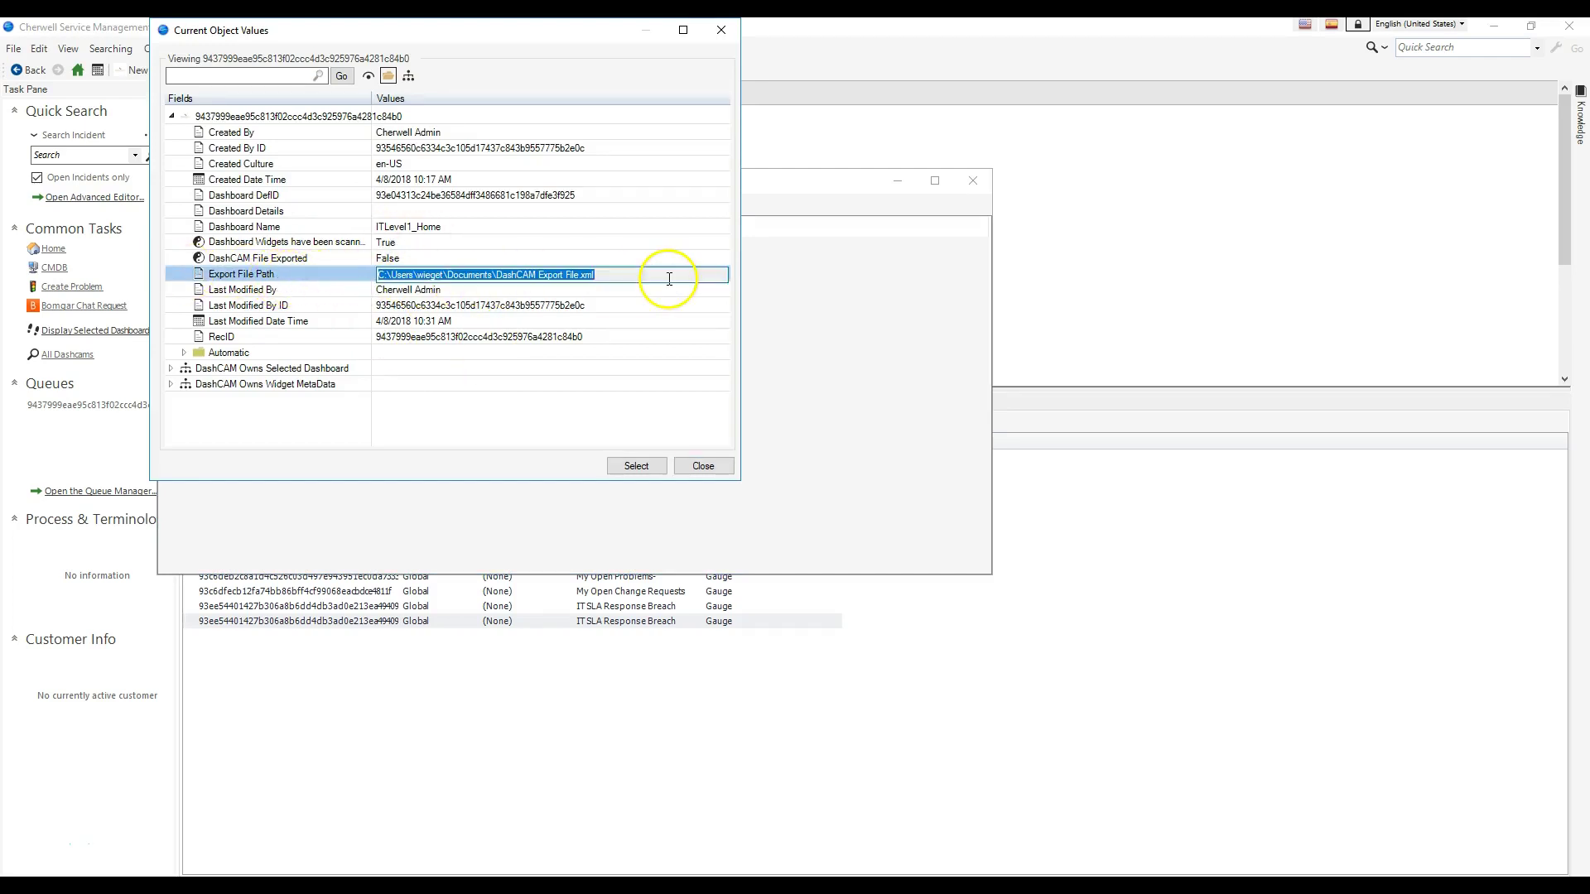
left_click(699, 465)
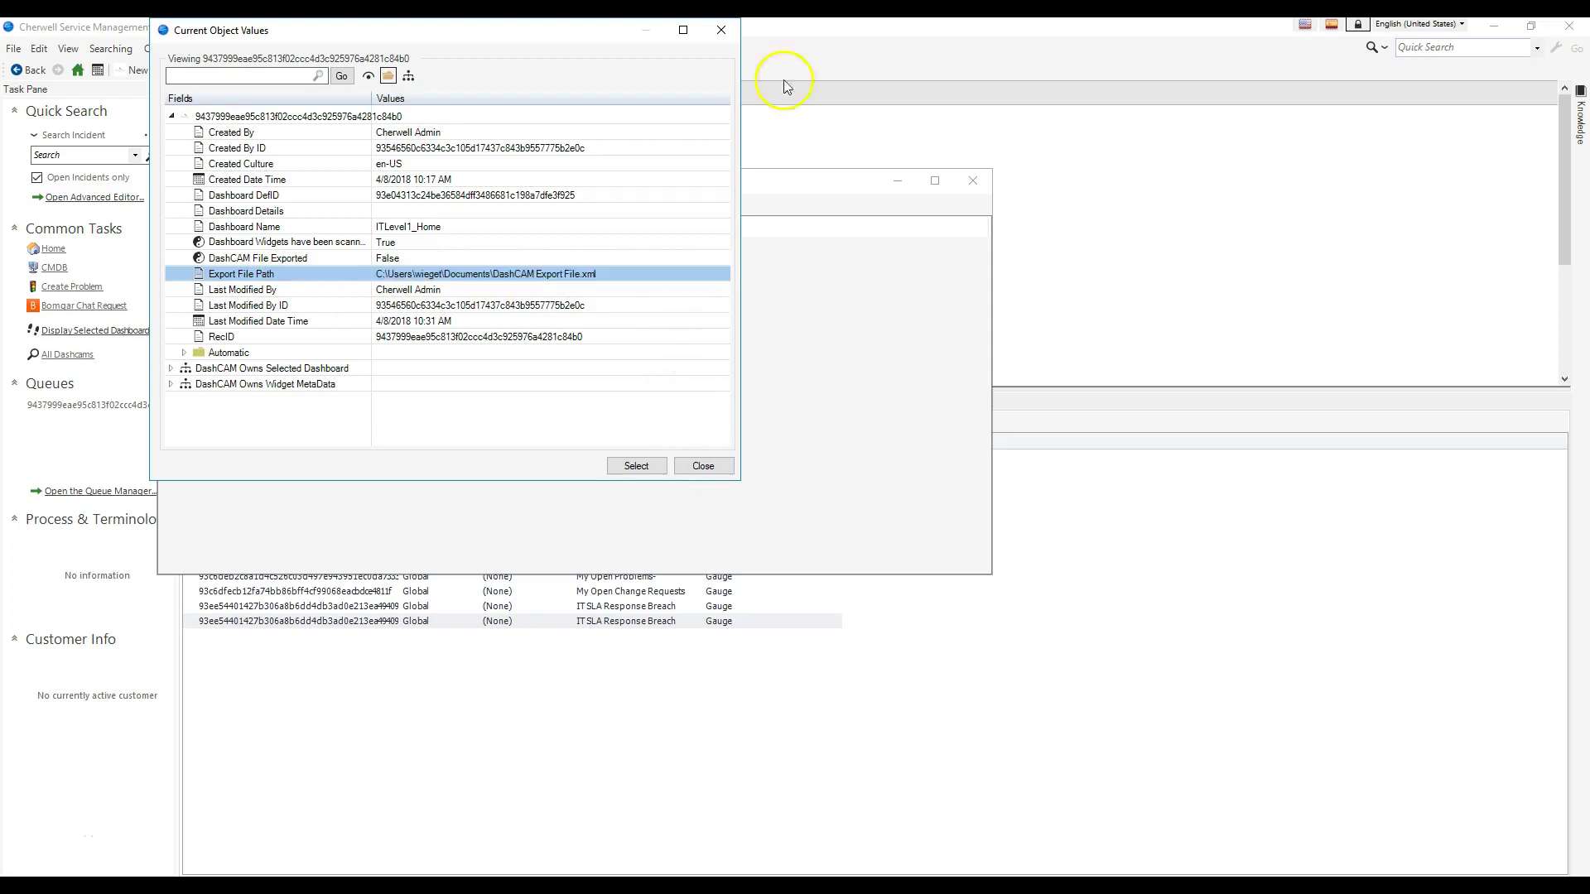
left_click(721, 30)
left_click(971, 181)
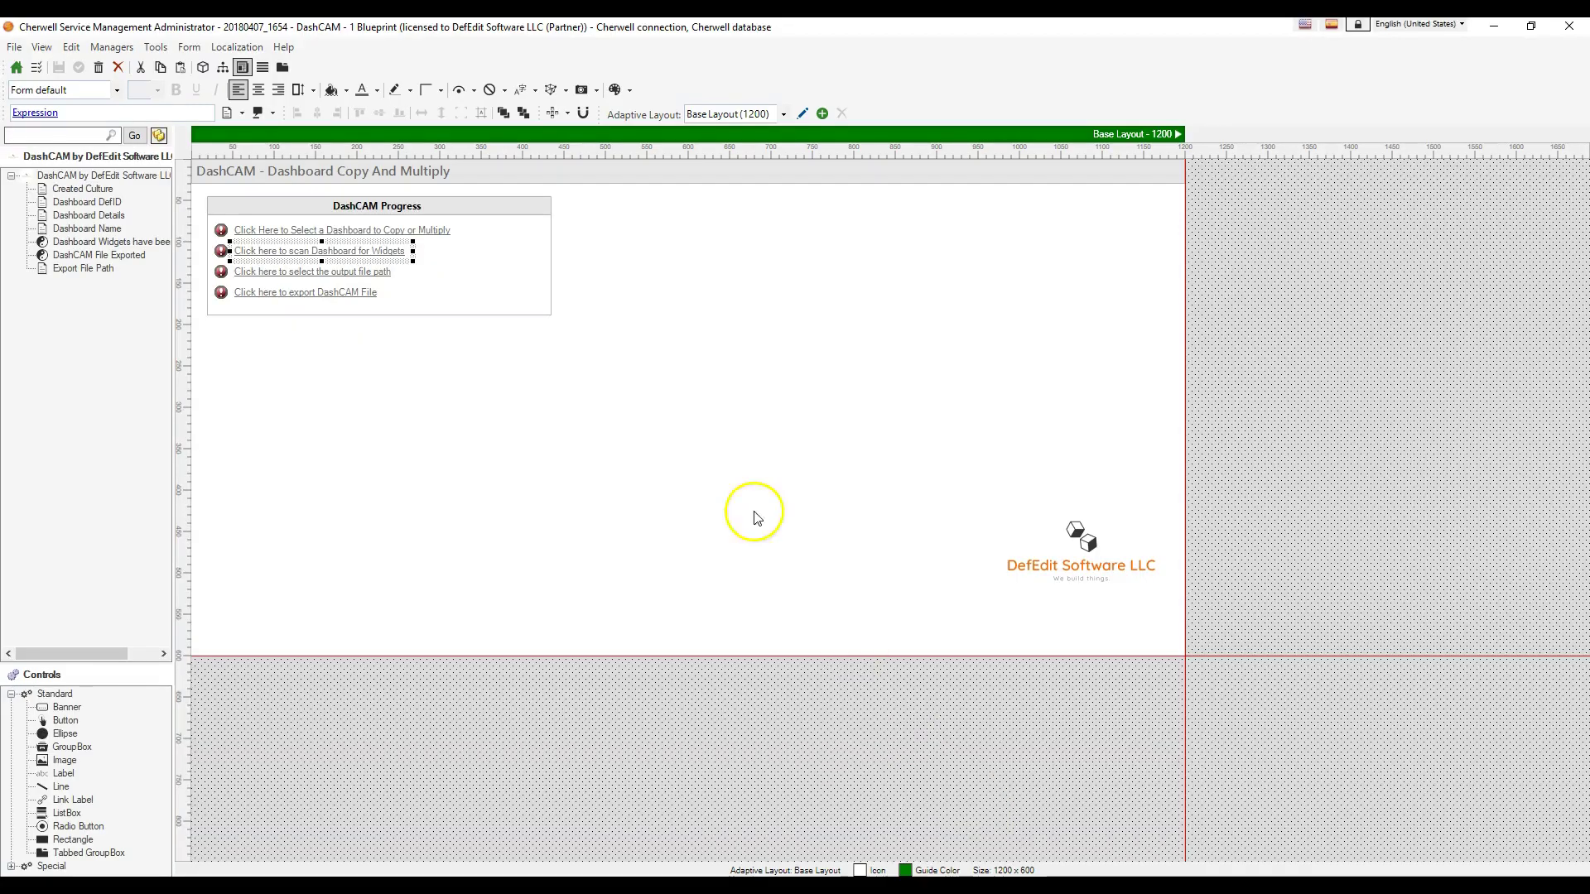
- Back in Cherwell Administrator, open the One-Step assigned to the form's output file path link
left_click(267, 273)
right_click(266, 273)
left_click(313, 453)
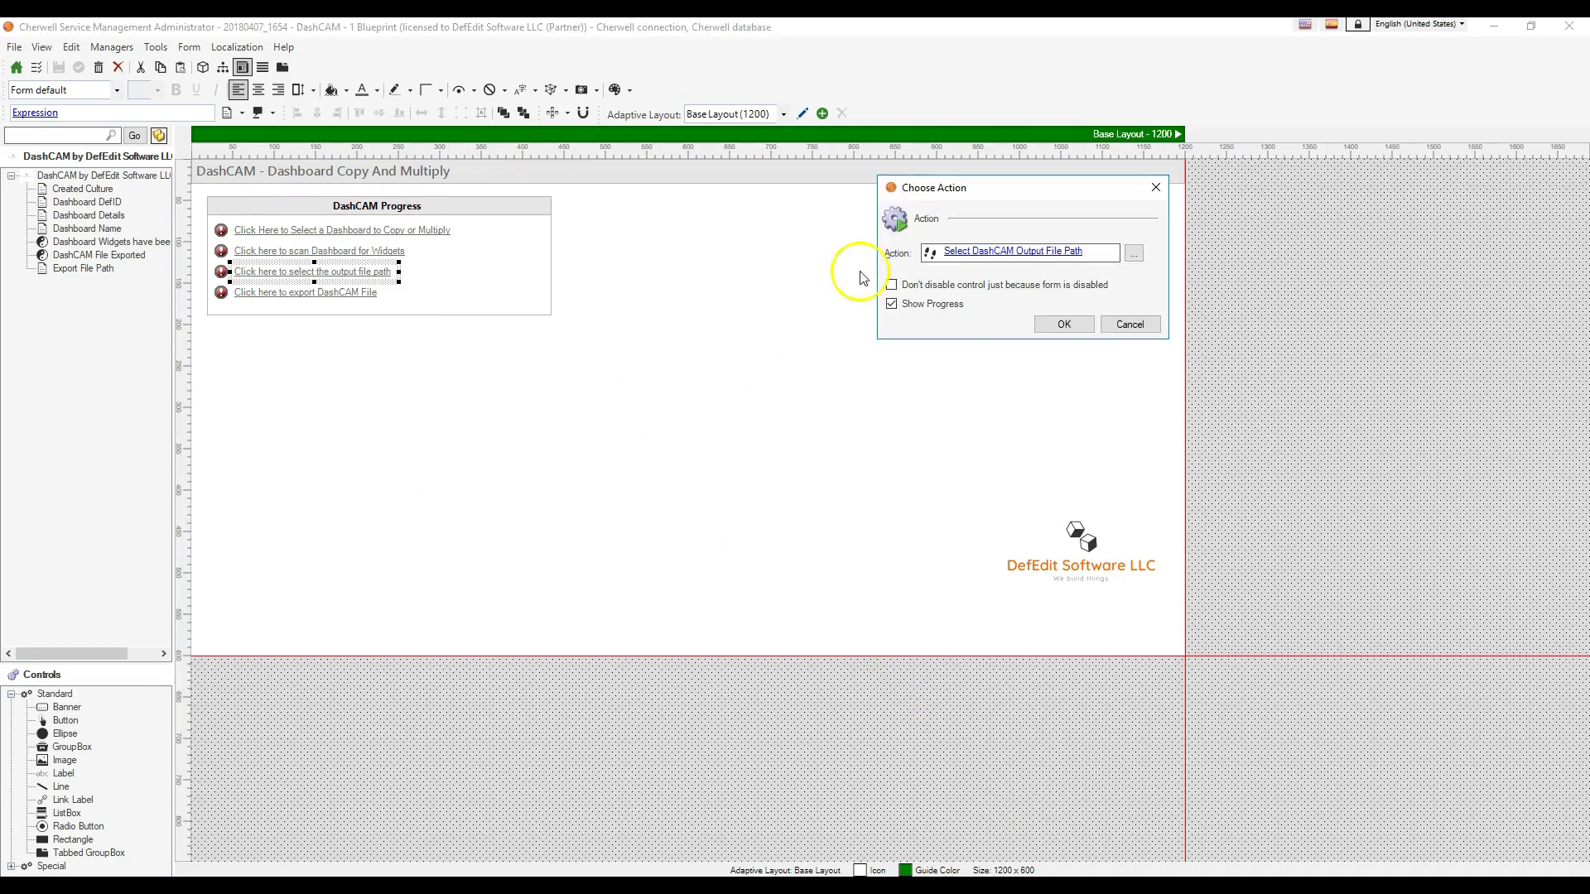
left_click(944, 261)
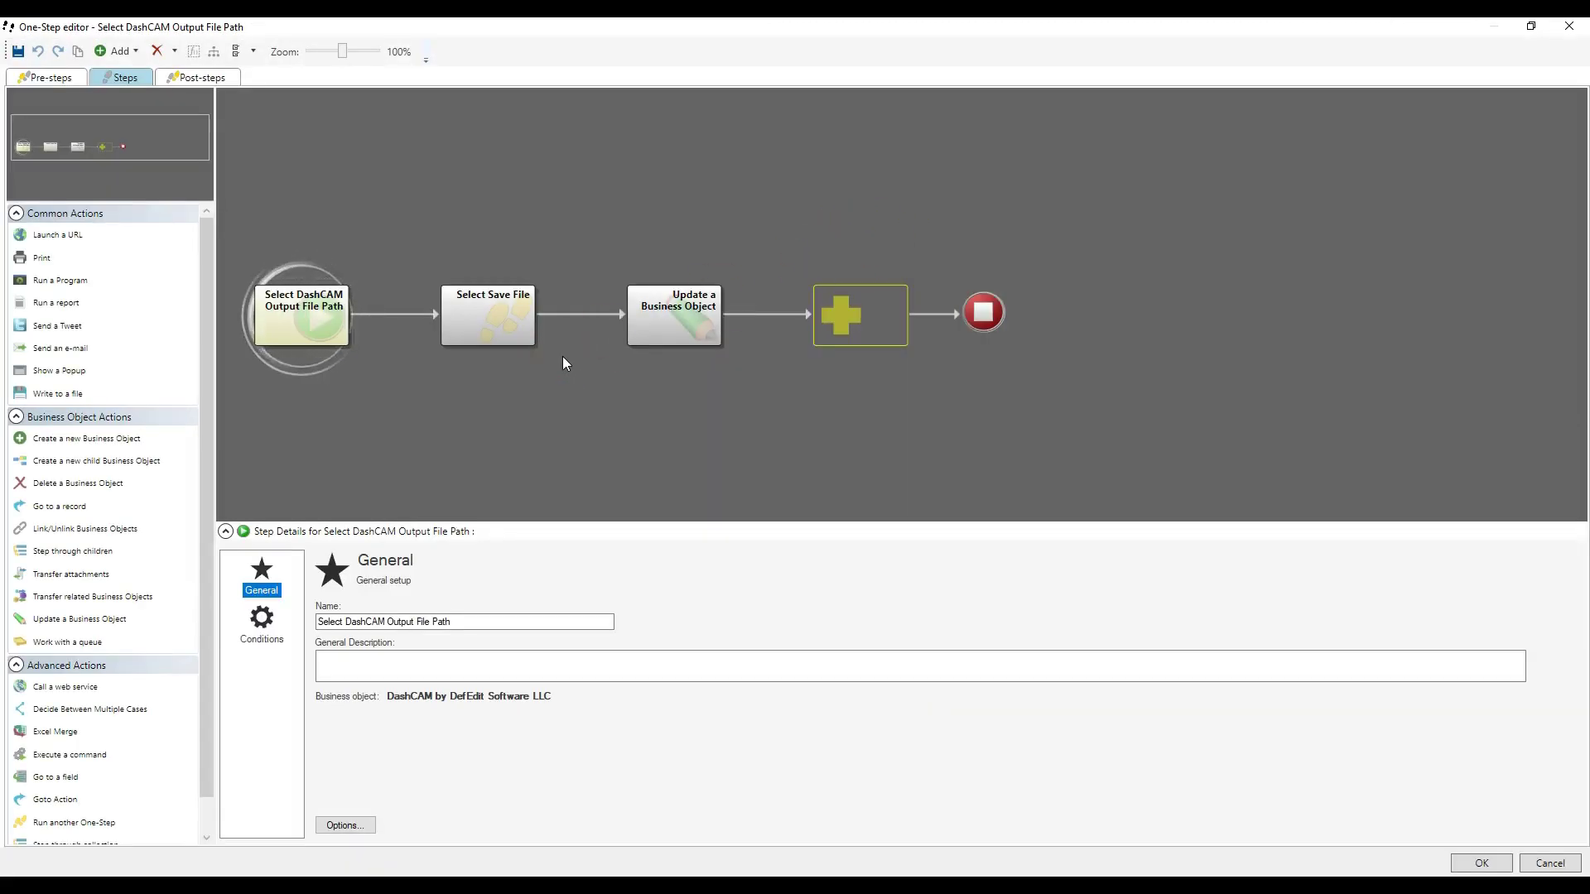
- Browse for the One-Step used by the Select Save File step and set the manager's association to (None)
left_click(485, 335)
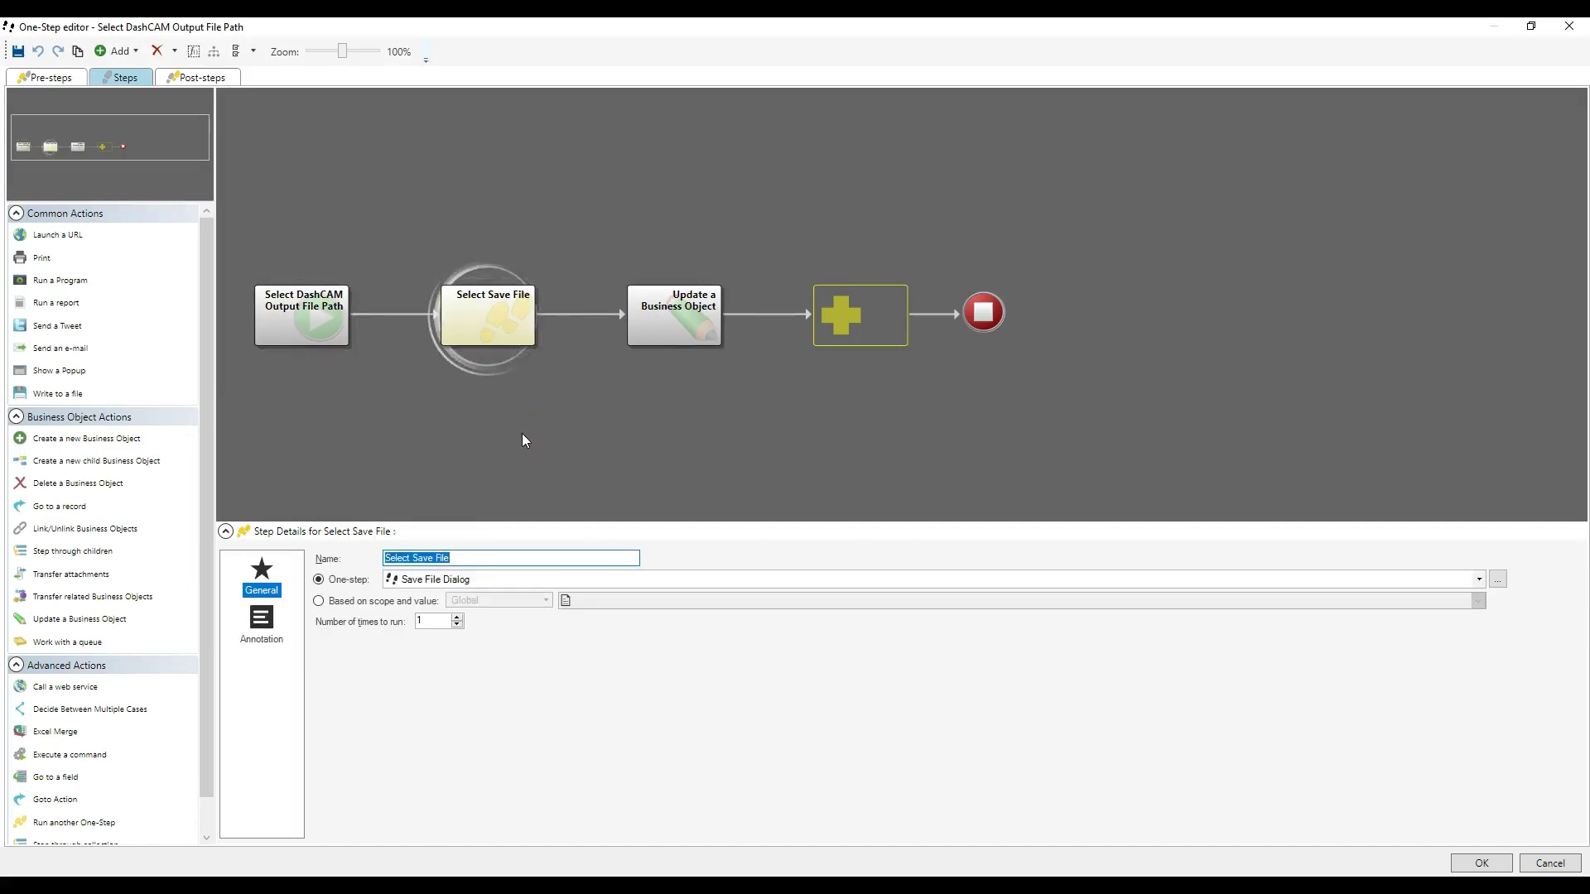
left_click(1498, 580)
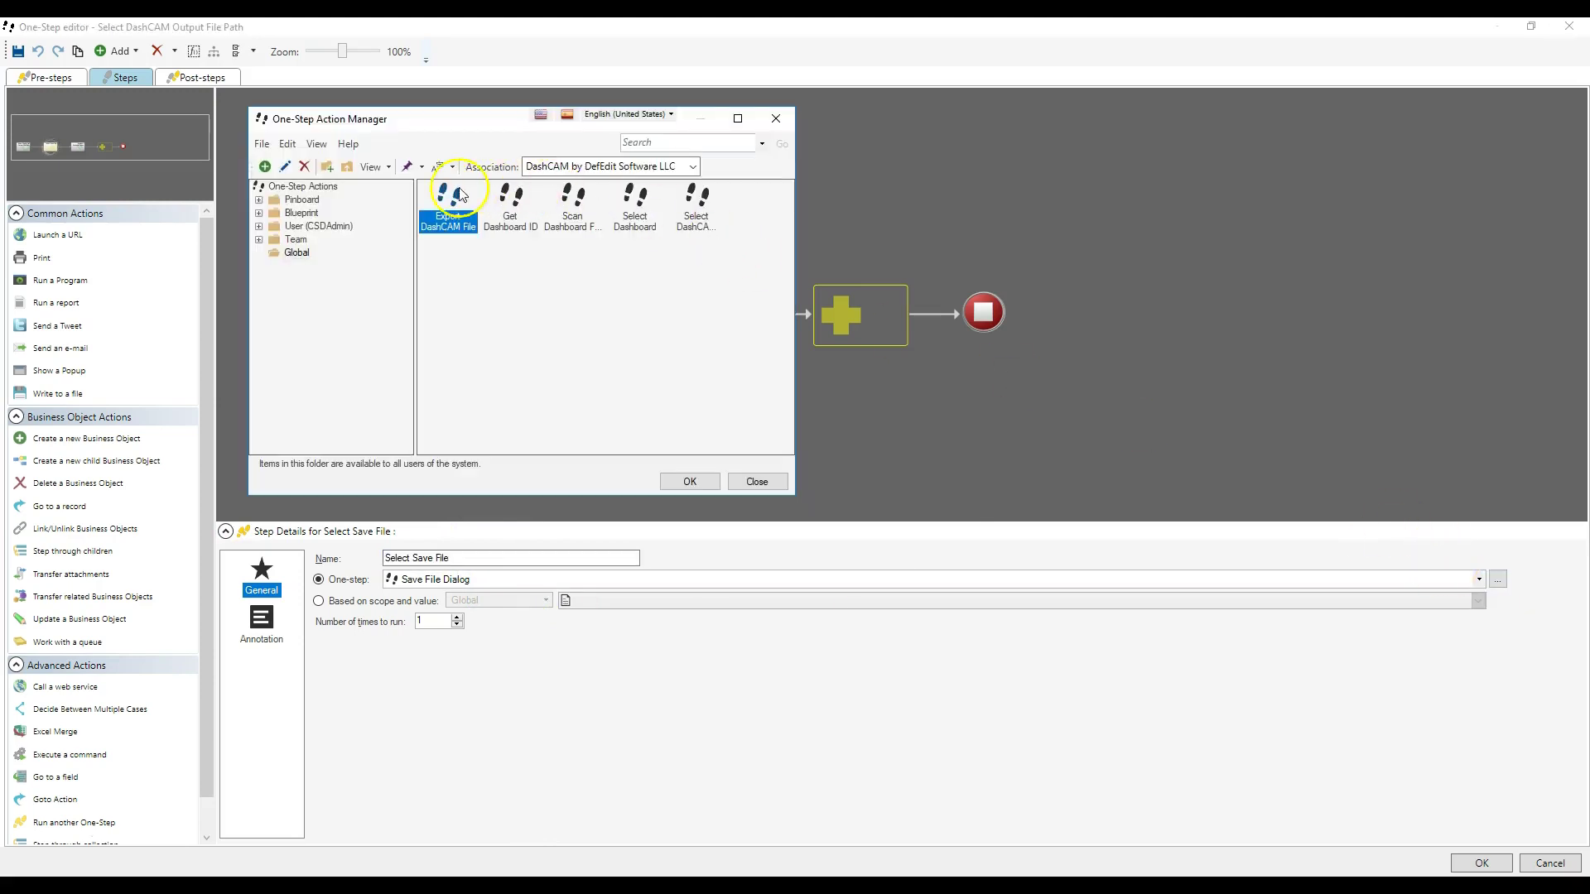
left_click(534, 166)
left_click(534, 184)
left_click(452, 201)
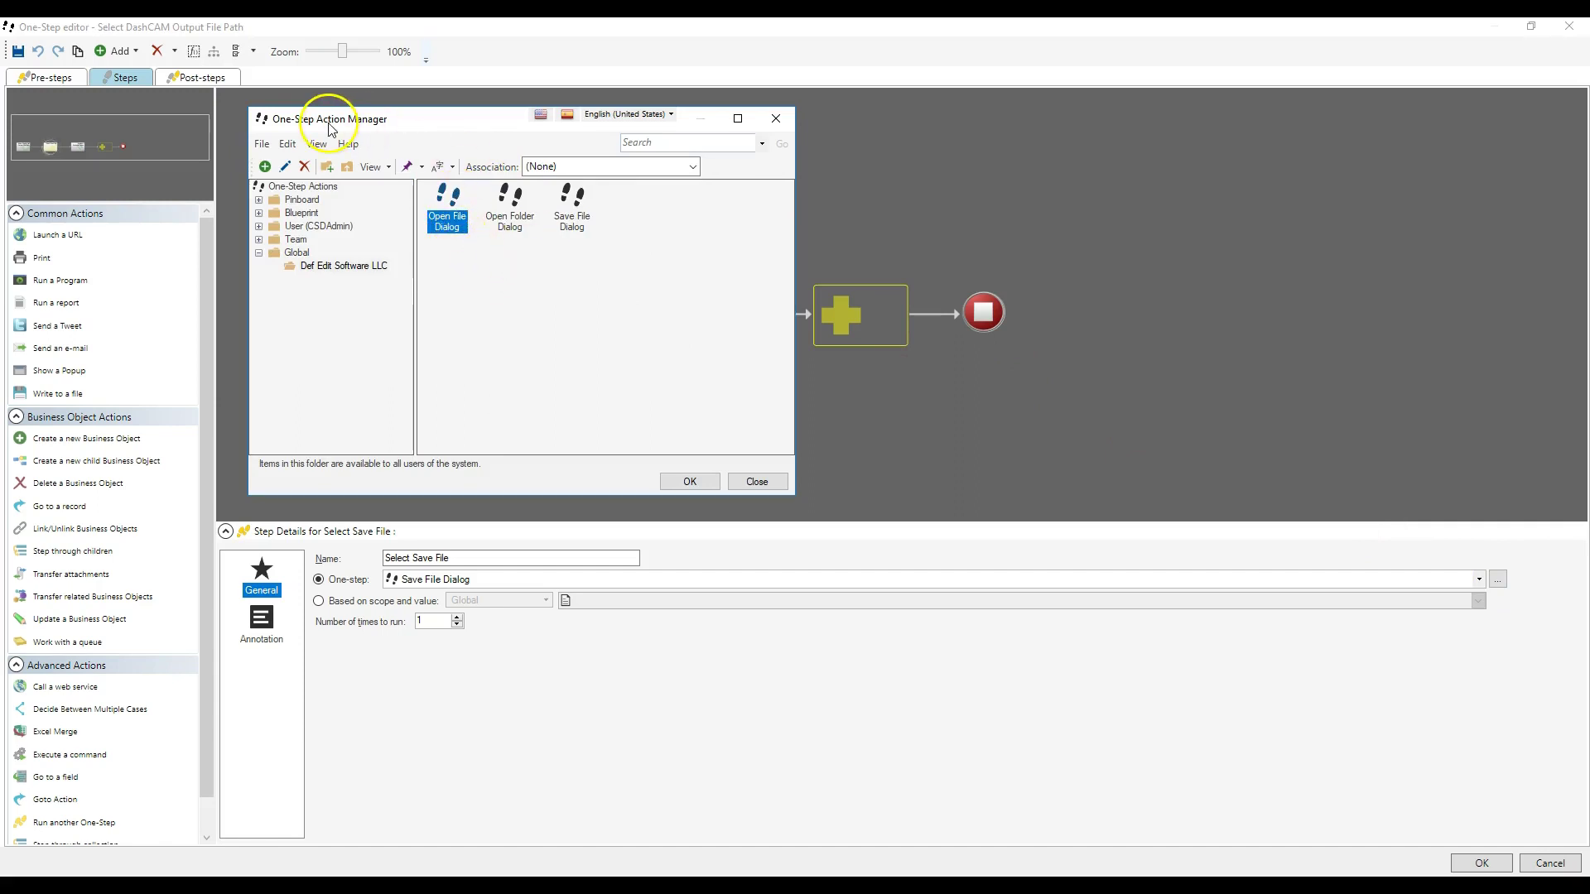
- Review the three generic file and folder dialog One-Steps and open Save File Dialog for editing
left_click(611, 287)
left_click_drag(584, 284, 391, 197)
left_click(602, 354)
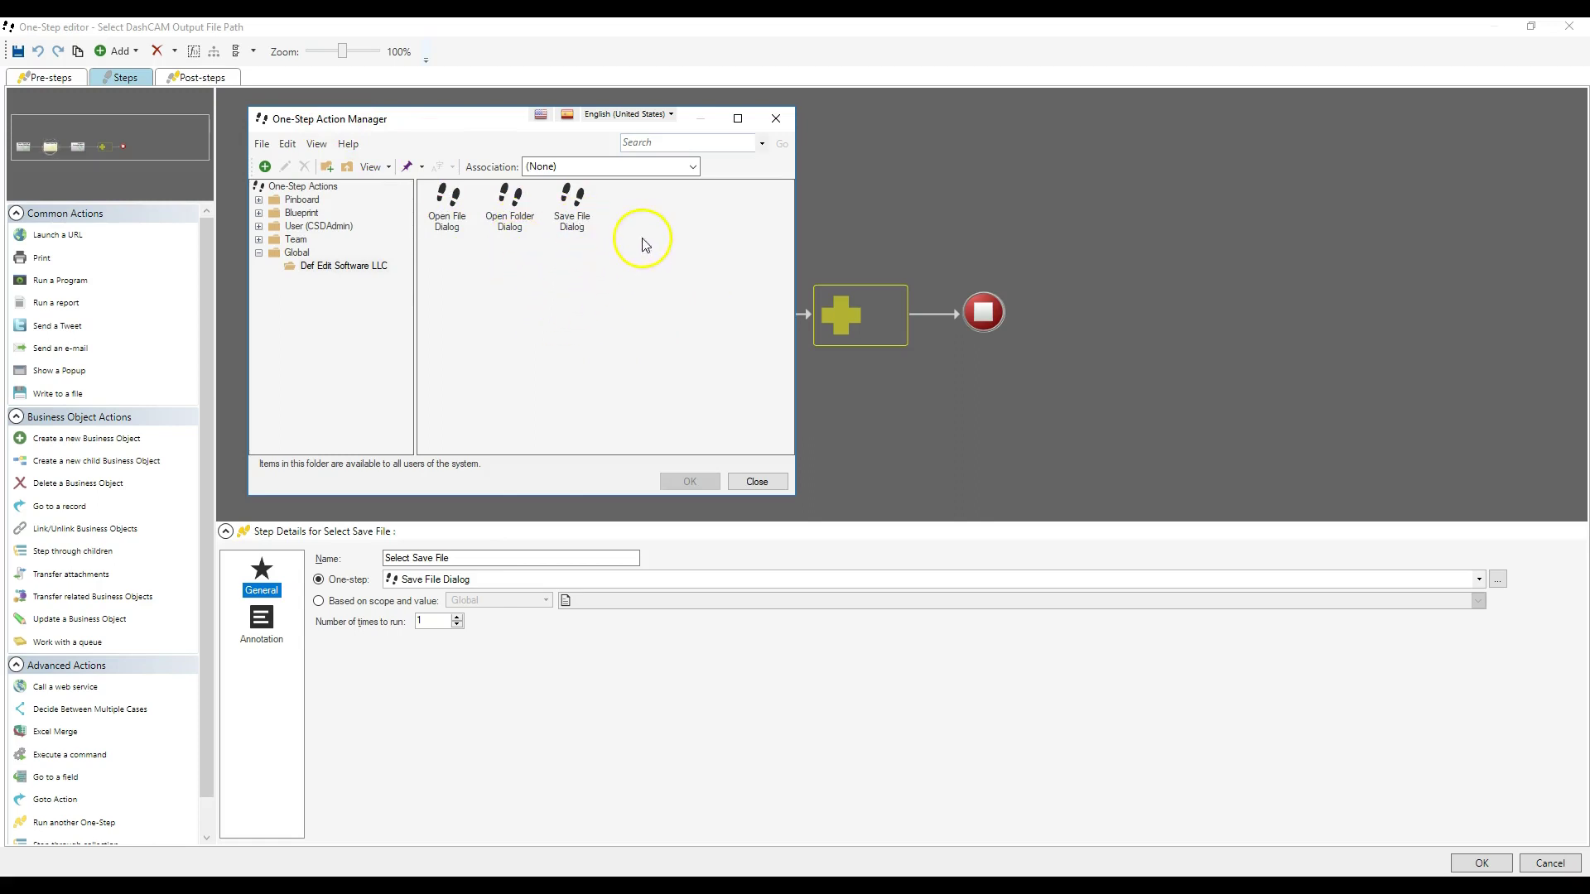
right_click(571, 213)
left_click(582, 245)
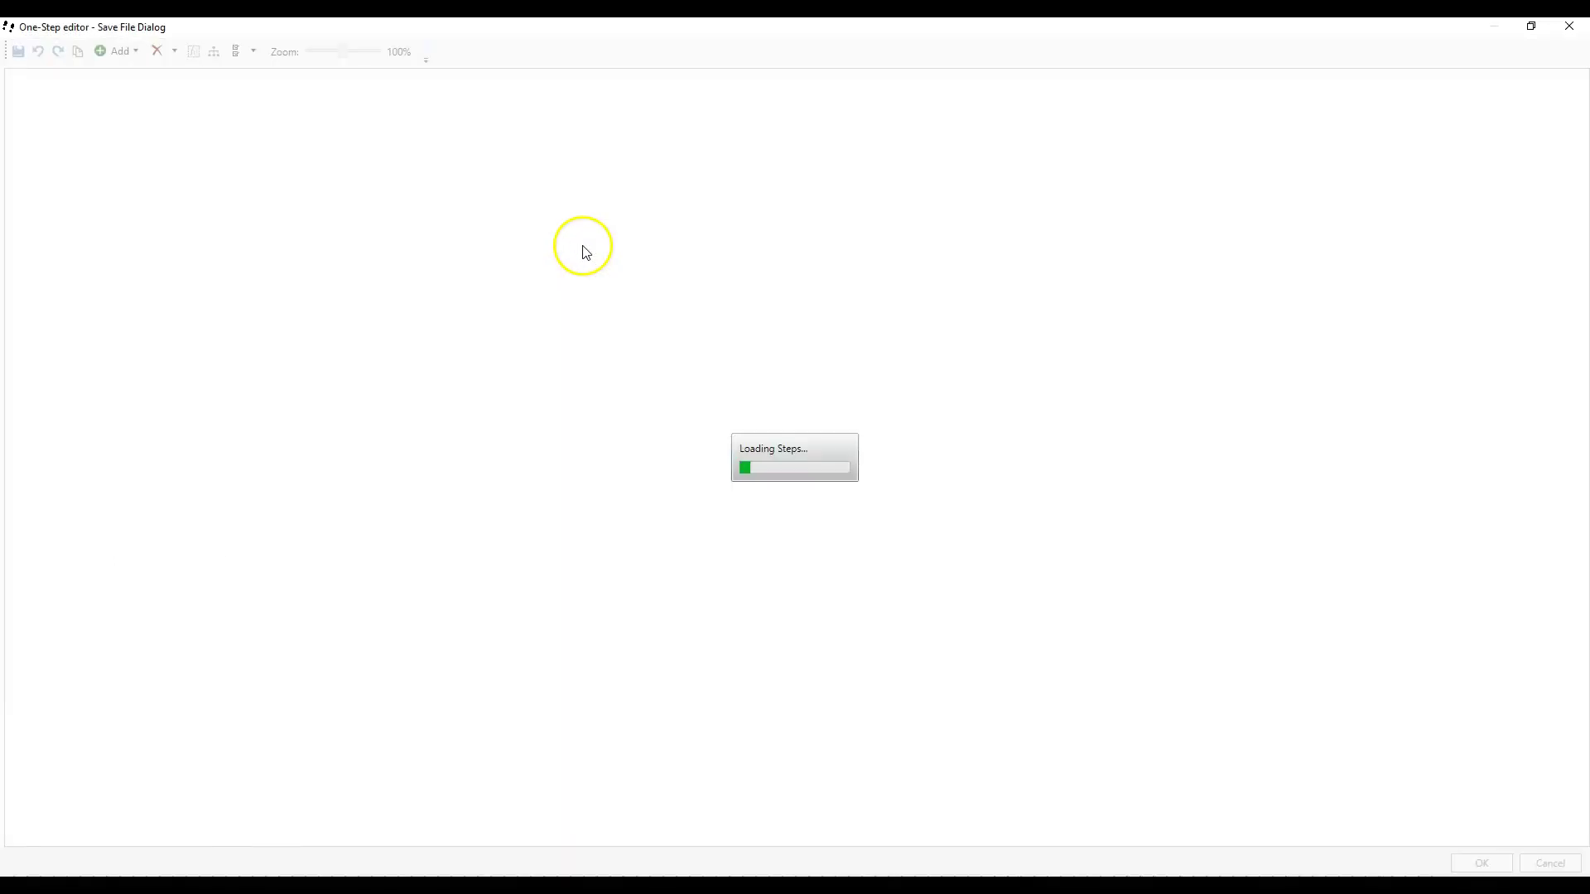
- Examine the PowerShell script in Write to a file and the ExecutionPolicy Bypass arguments in the Run a Program step
left_click(507, 321)
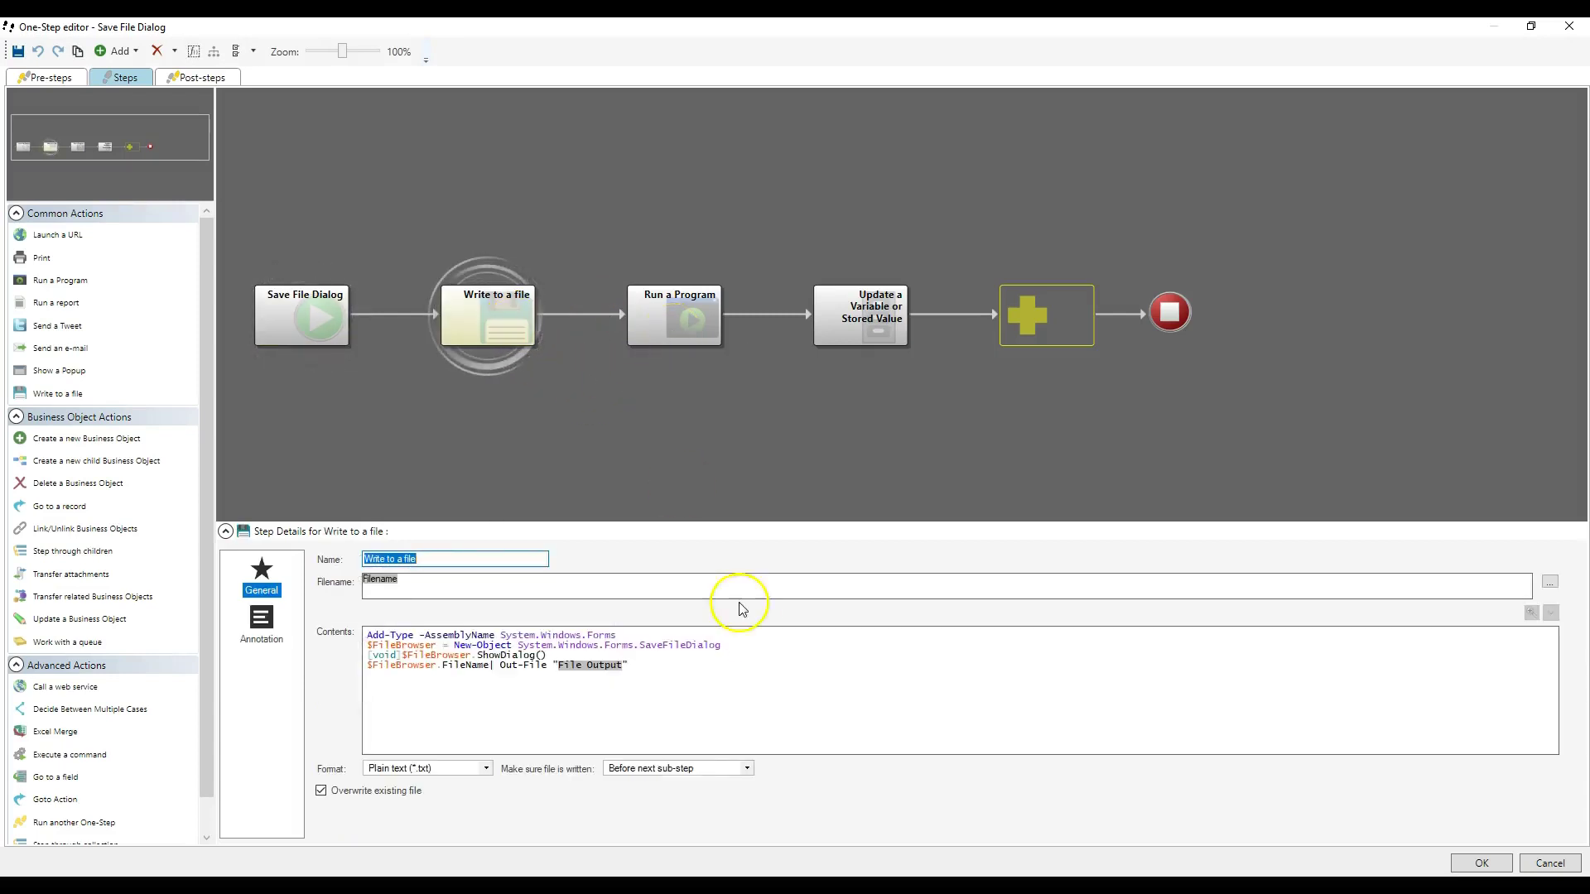
left_click(661, 314)
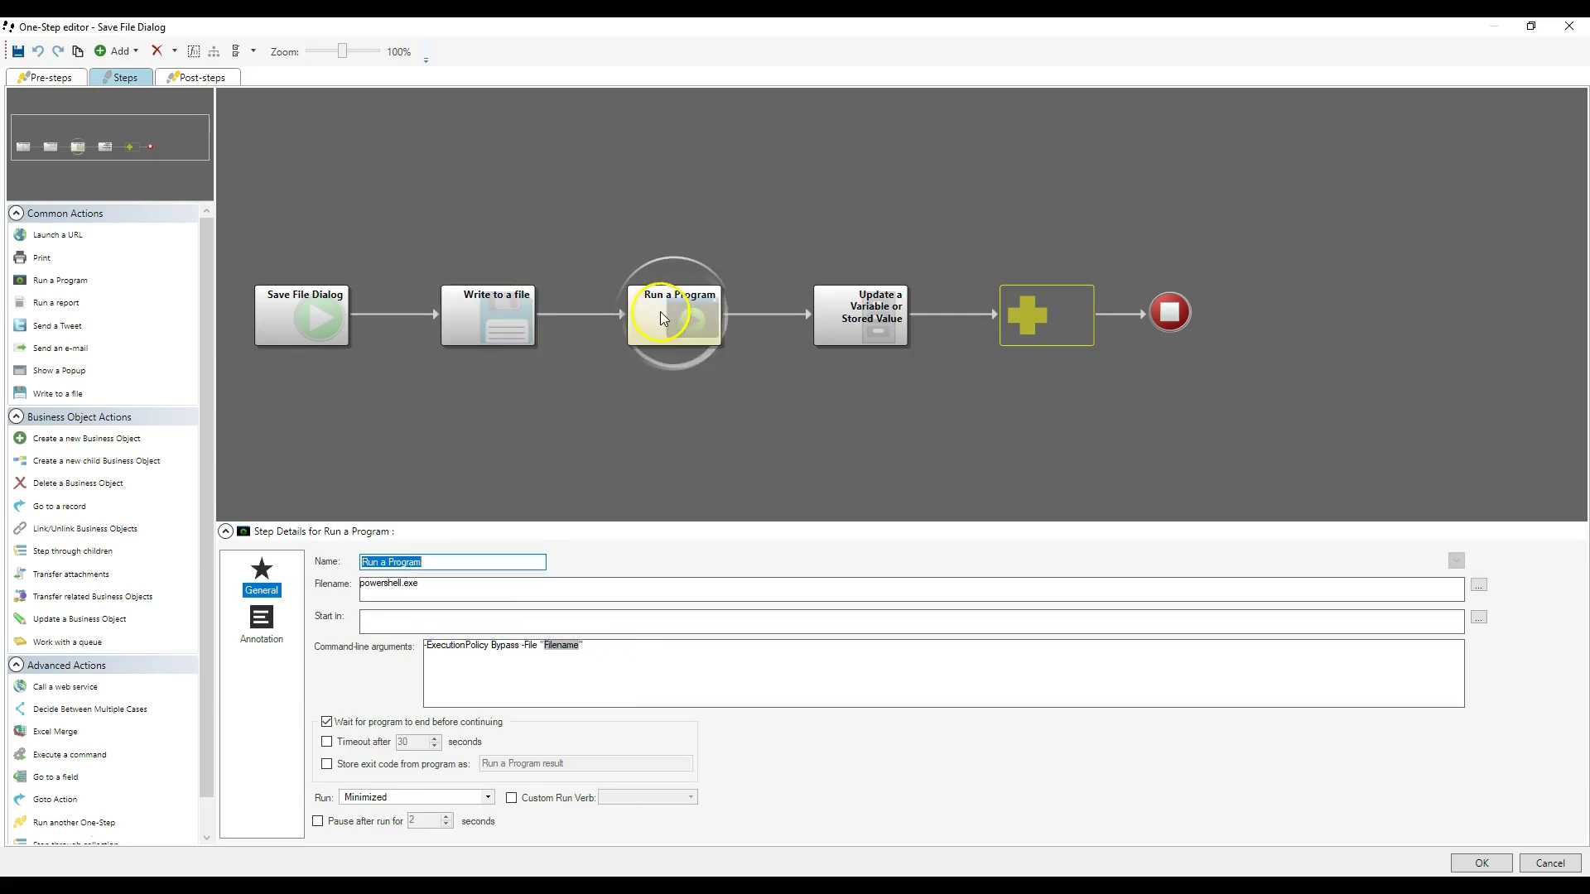
left_click(508, 319)
left_click(658, 318)
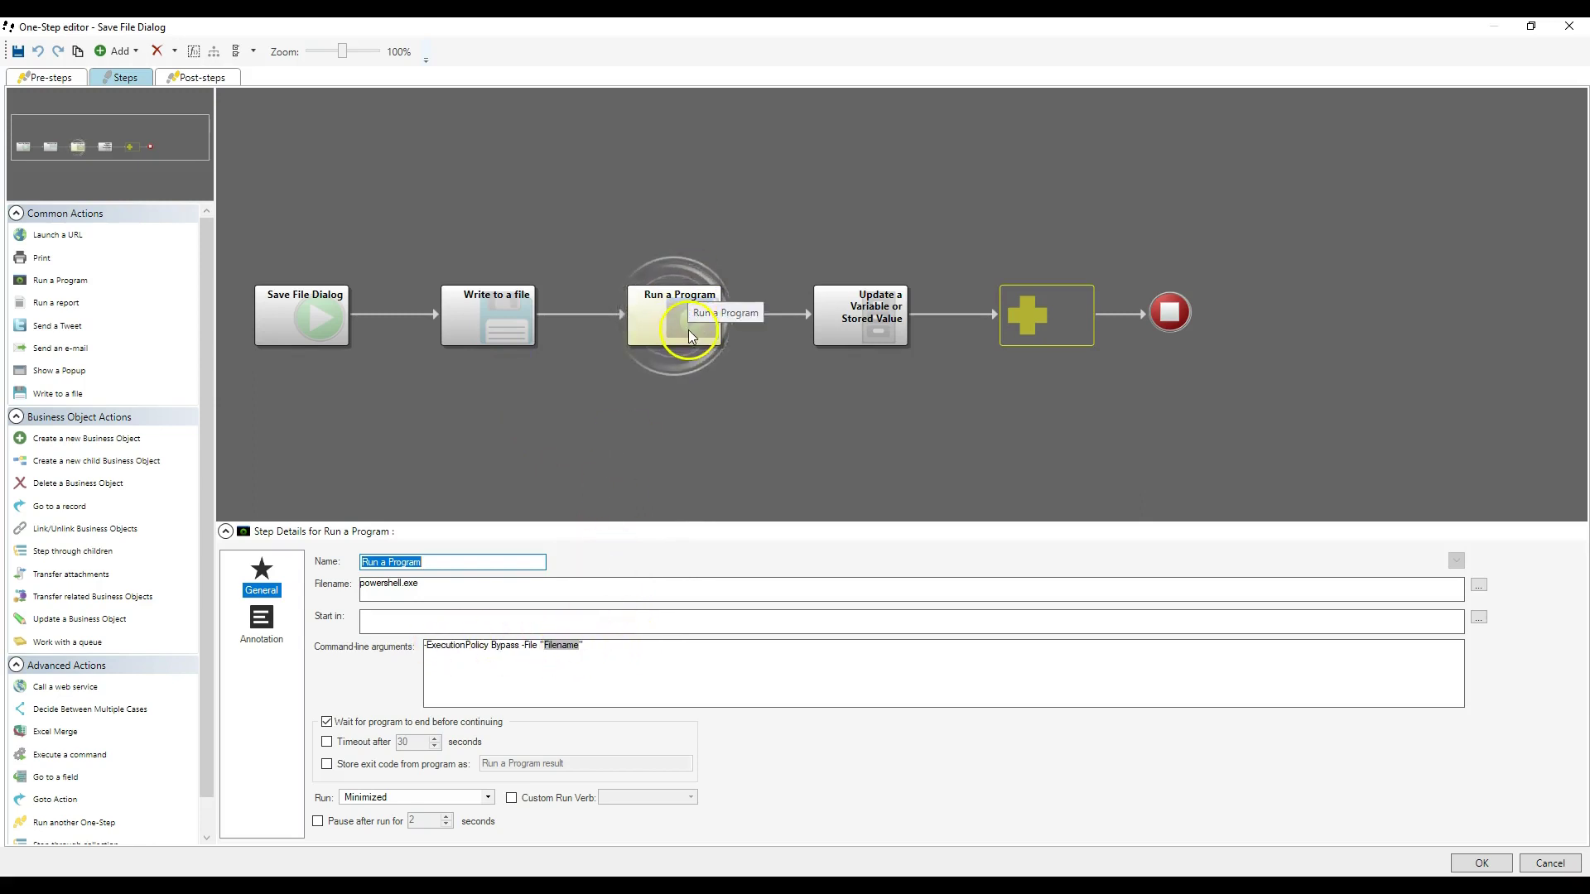
left_click_drag(427, 646, 473, 652)
double_click(503, 645)
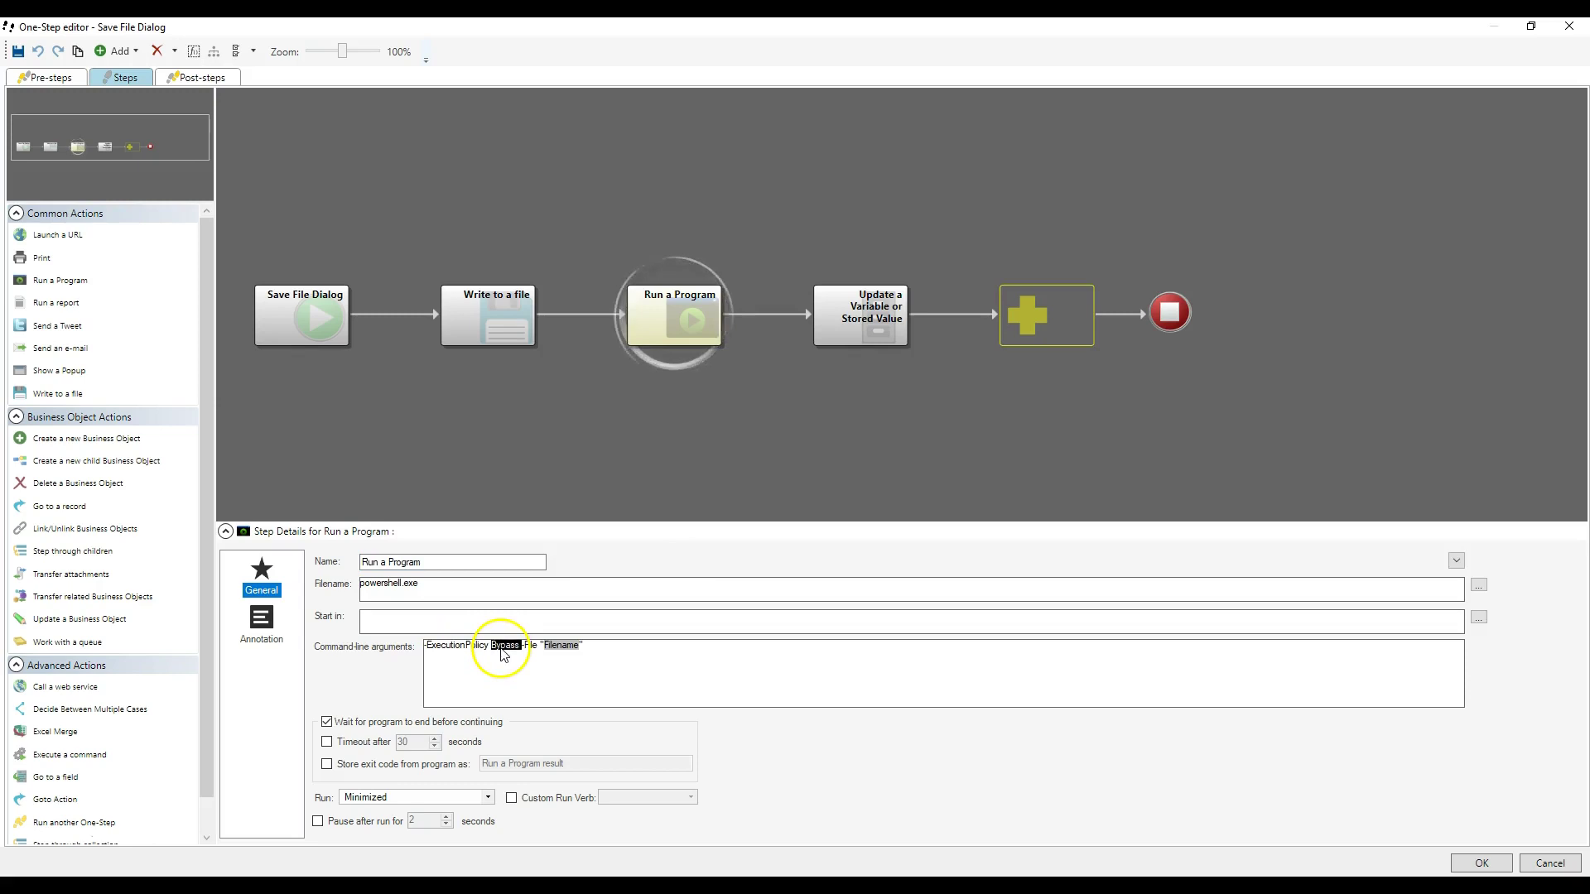
- Examine the Update a Variable or Stored Value step and open the properties of its Selected File value
left_click(876, 314)
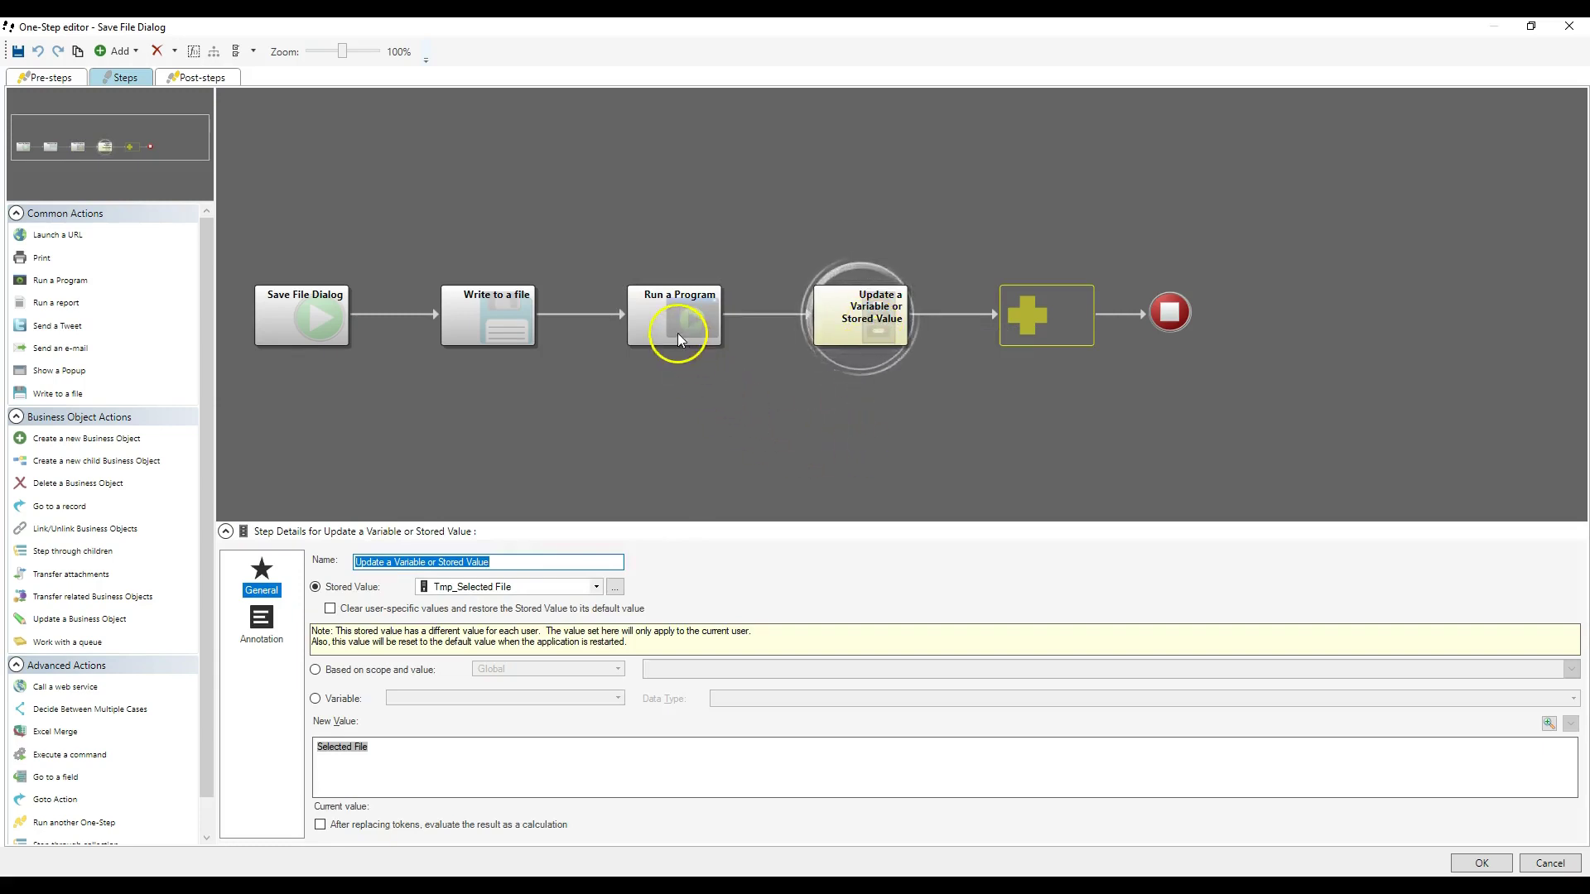
left_click(509, 563)
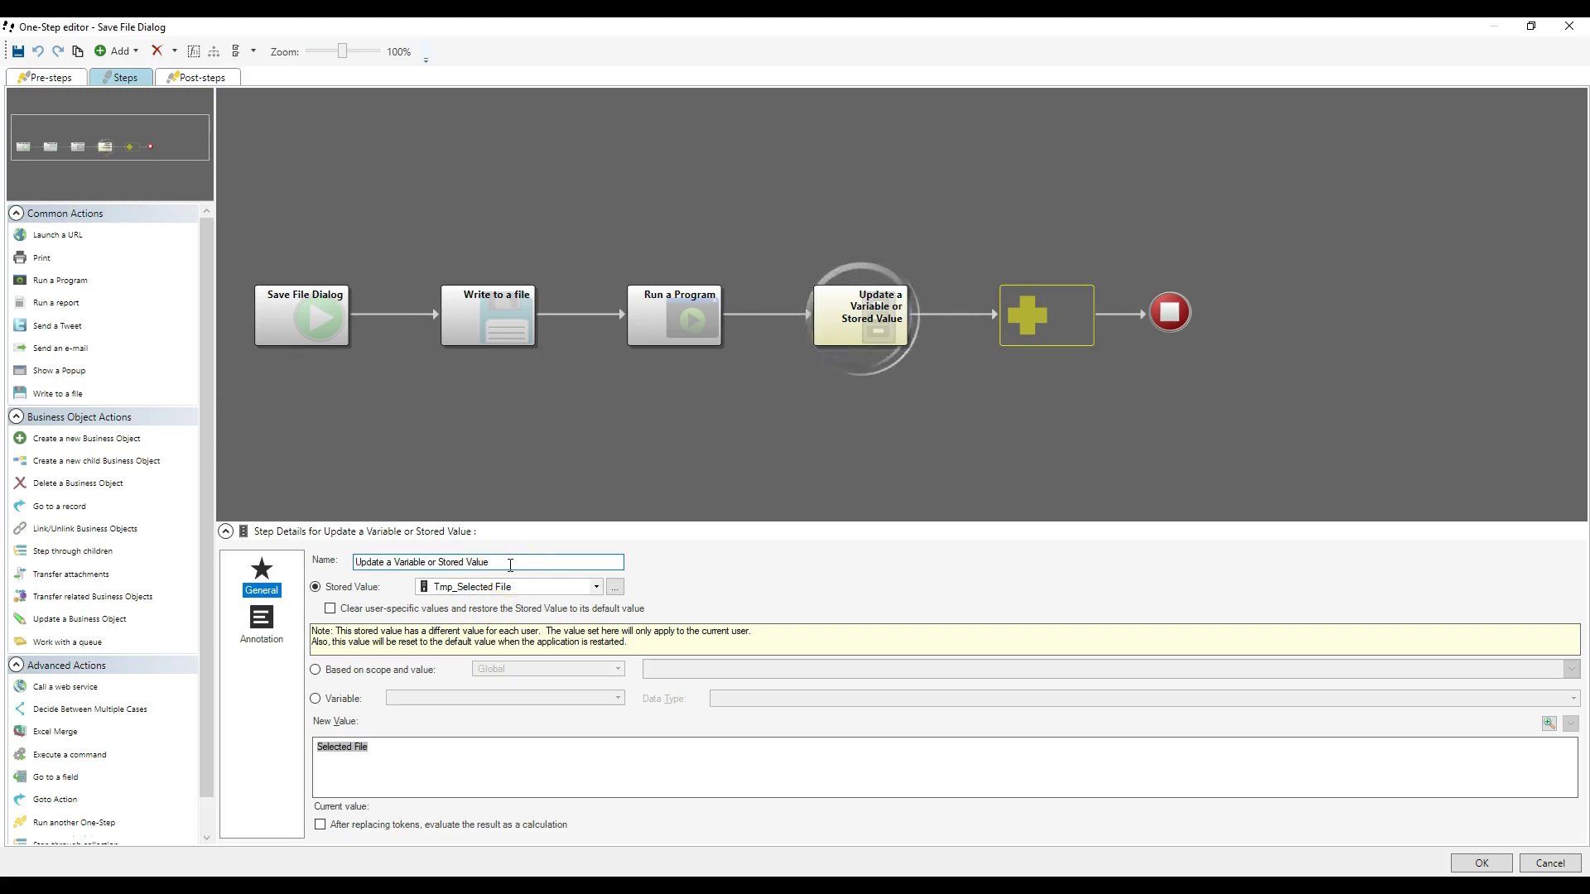
double_click(352, 749)
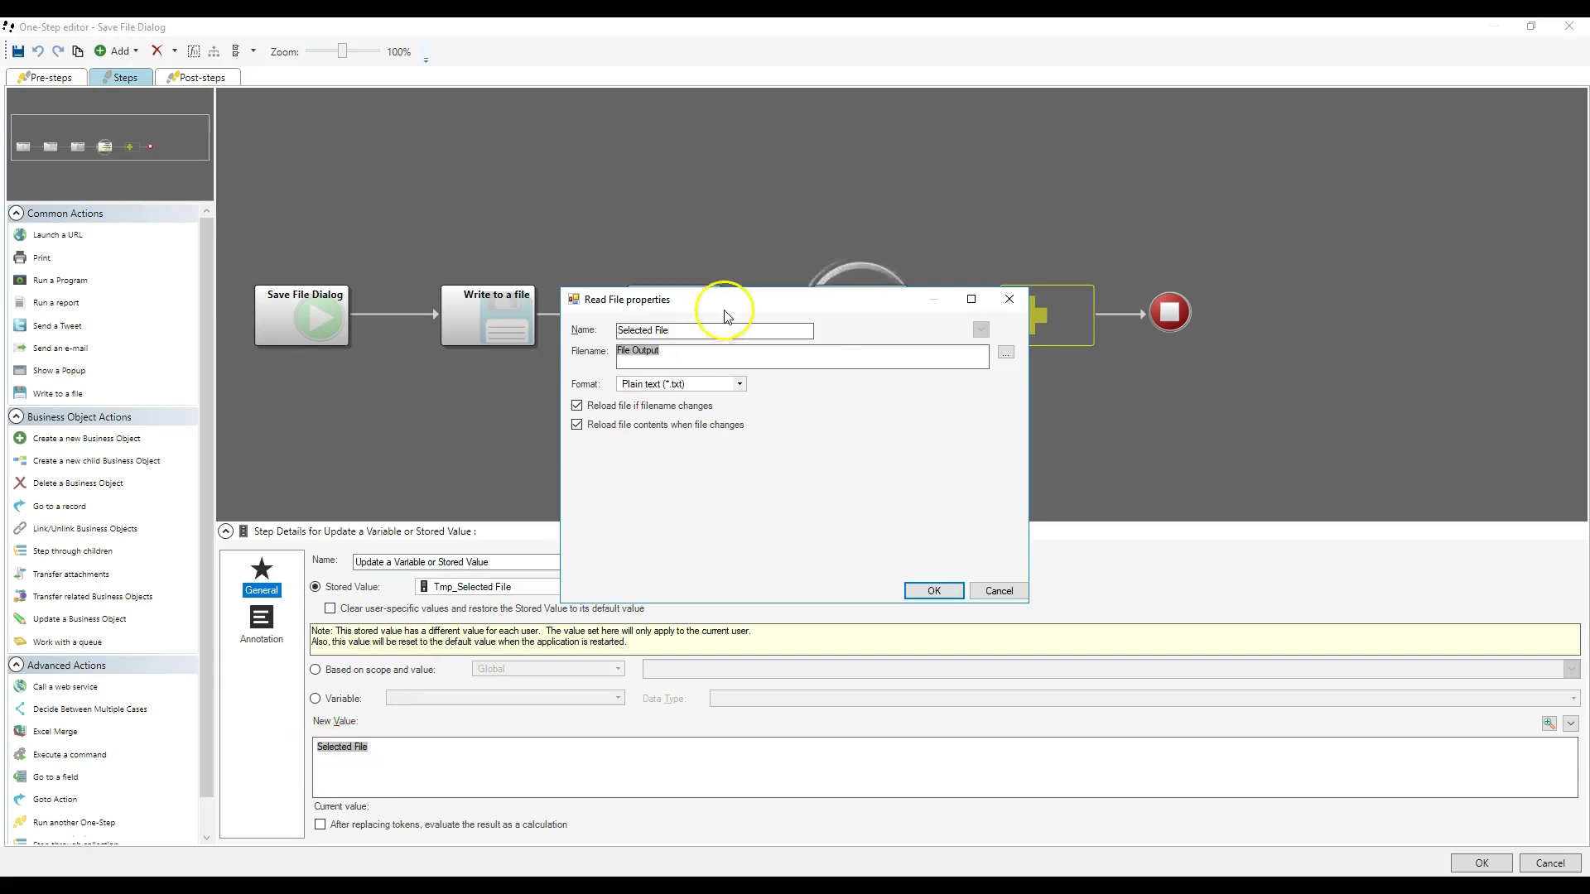
- Examine the fields of the Update a Business Object step in Select DashCAM Output File Path, then return to the form and cancel the action choice
left_click(1012, 299)
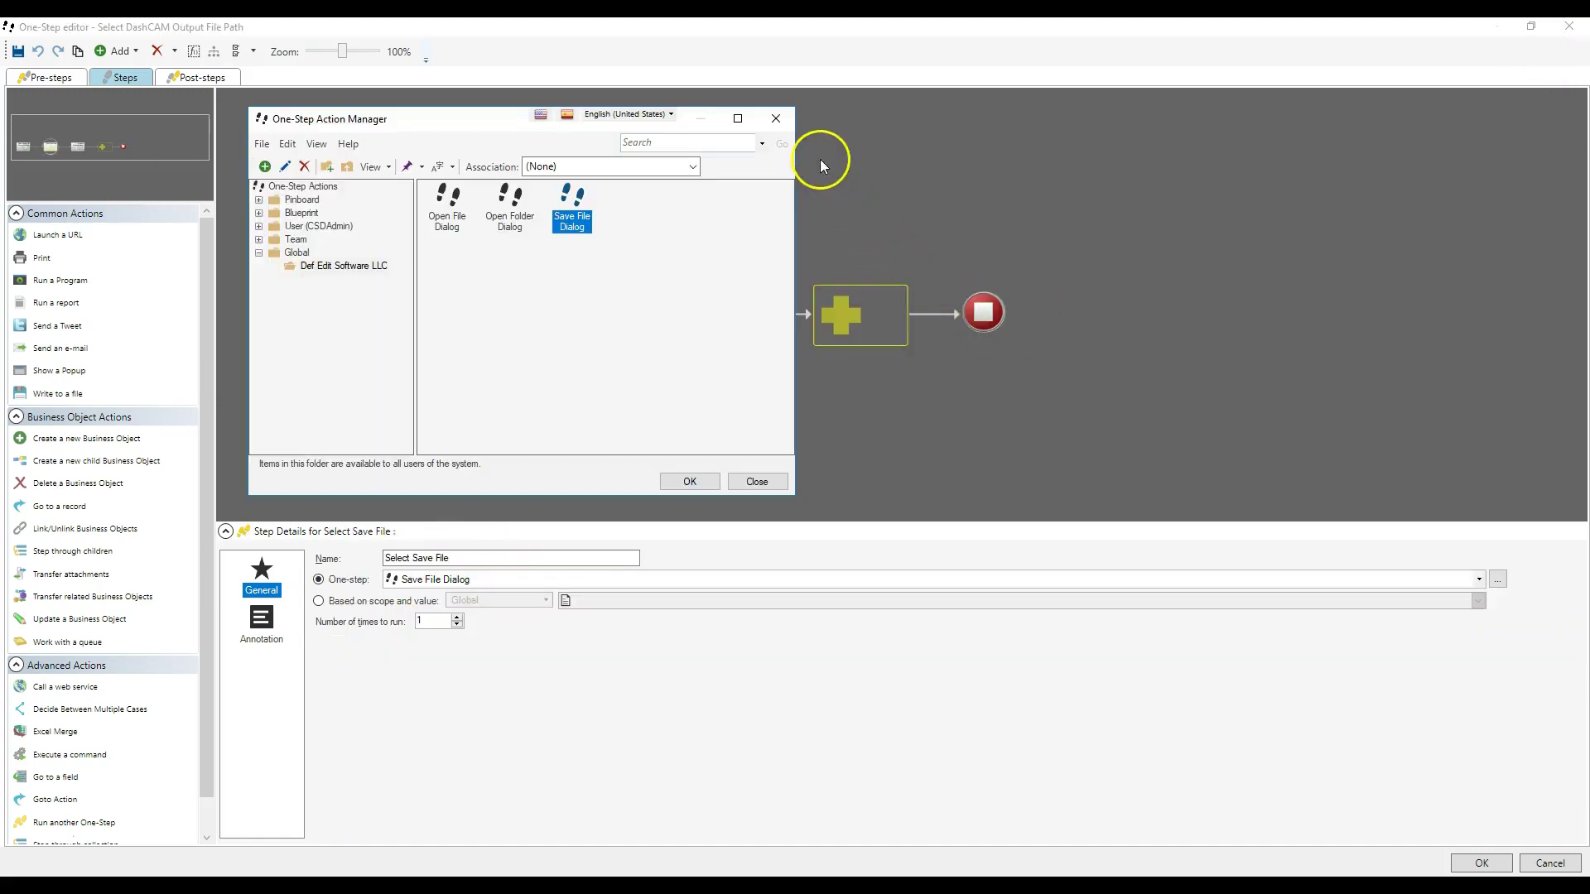
left_click(775, 117)
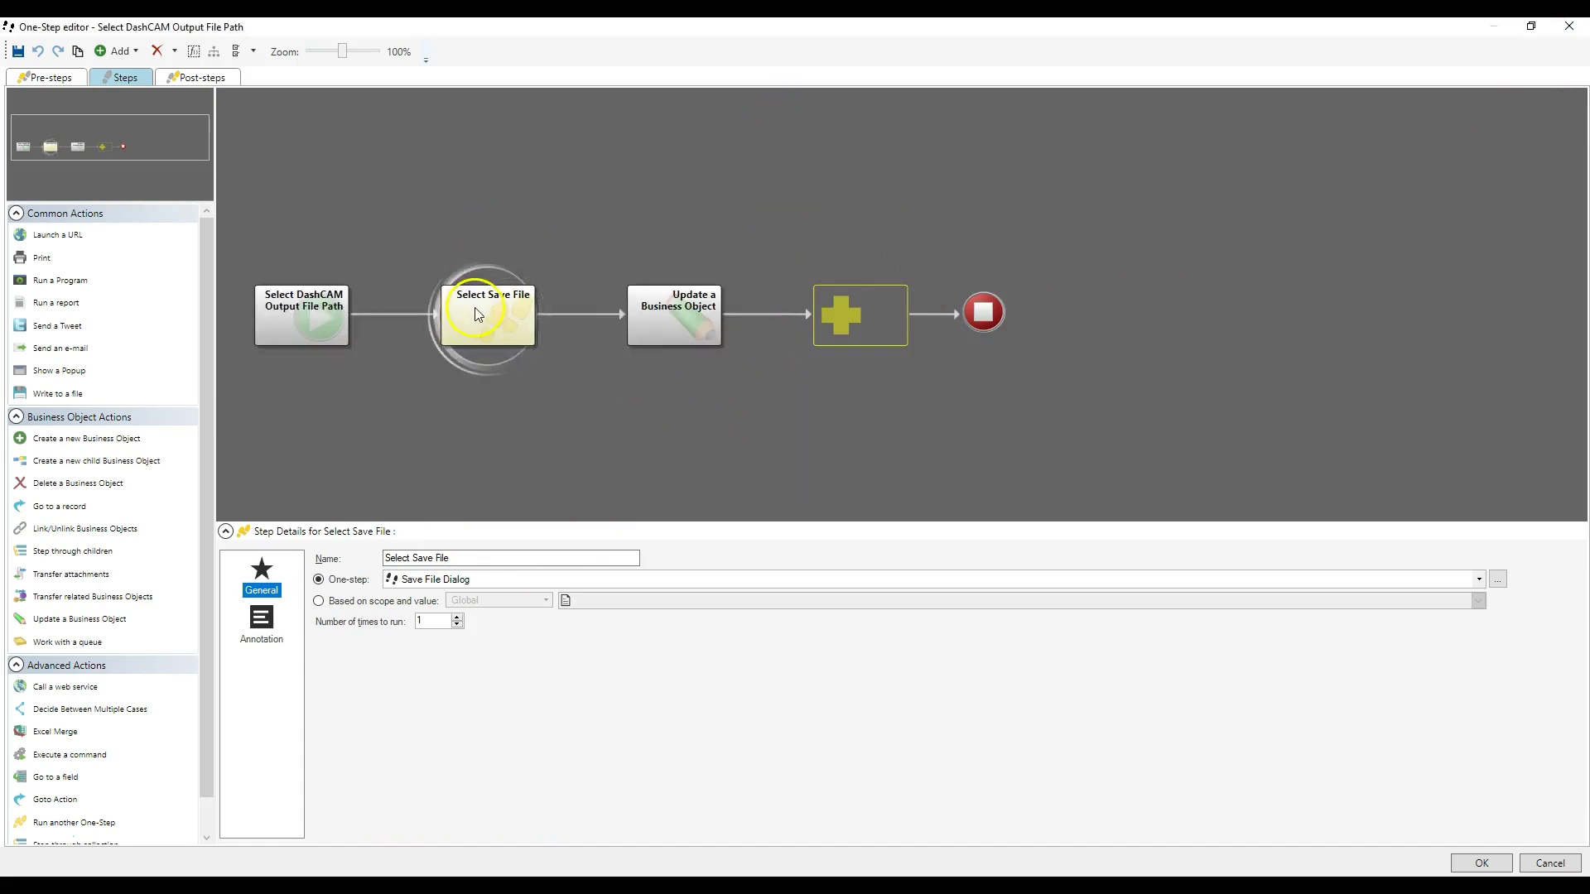
left_click(689, 313)
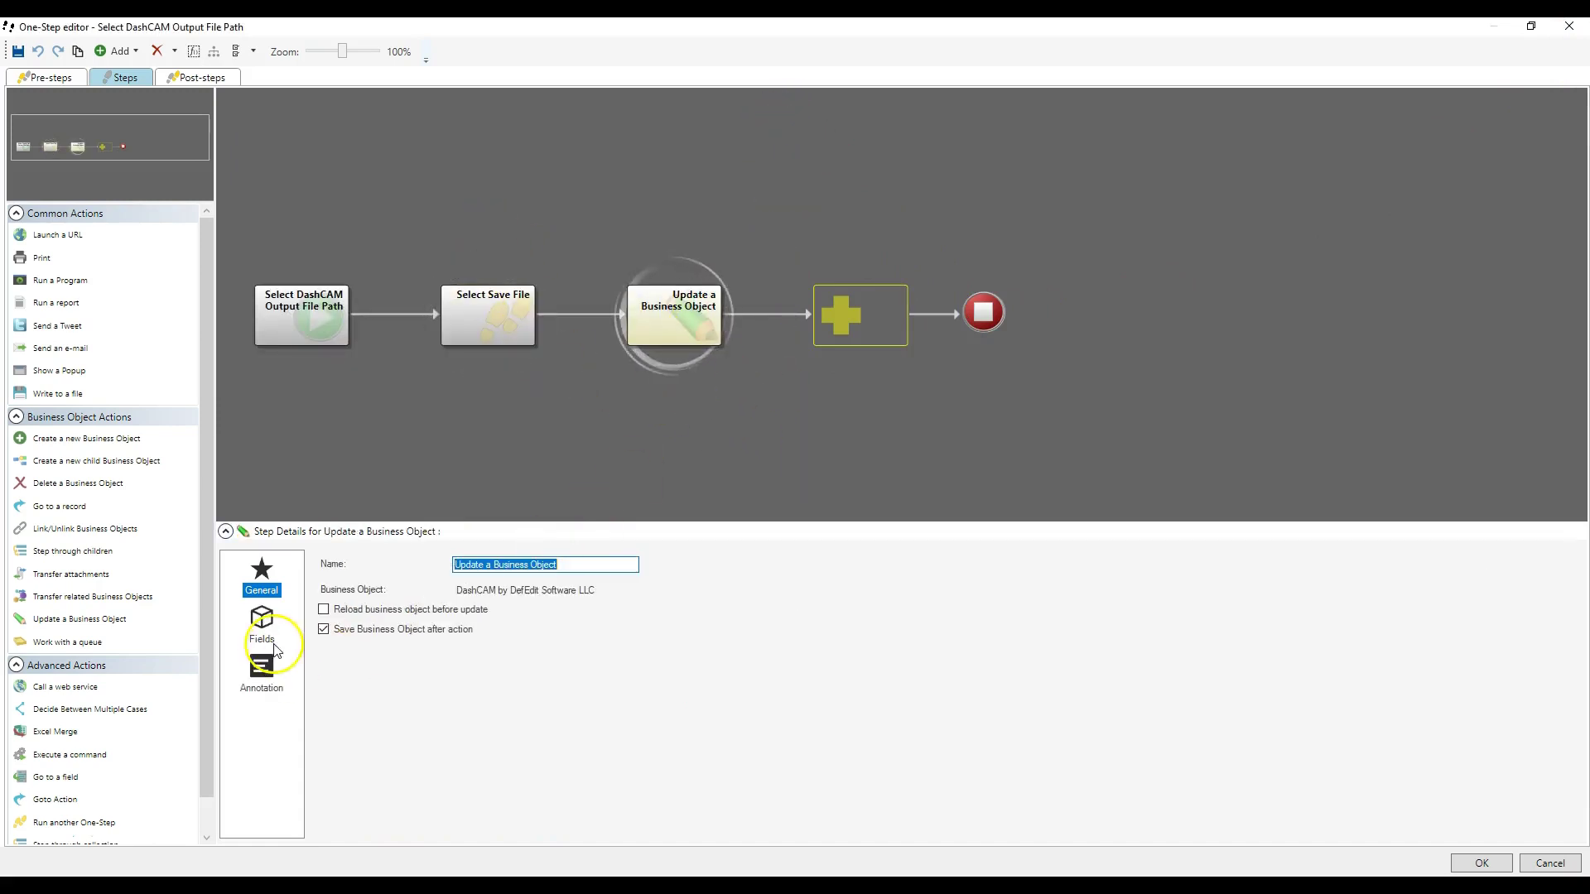
left_click(262, 623)
left_click(525, 560)
left_click(401, 595)
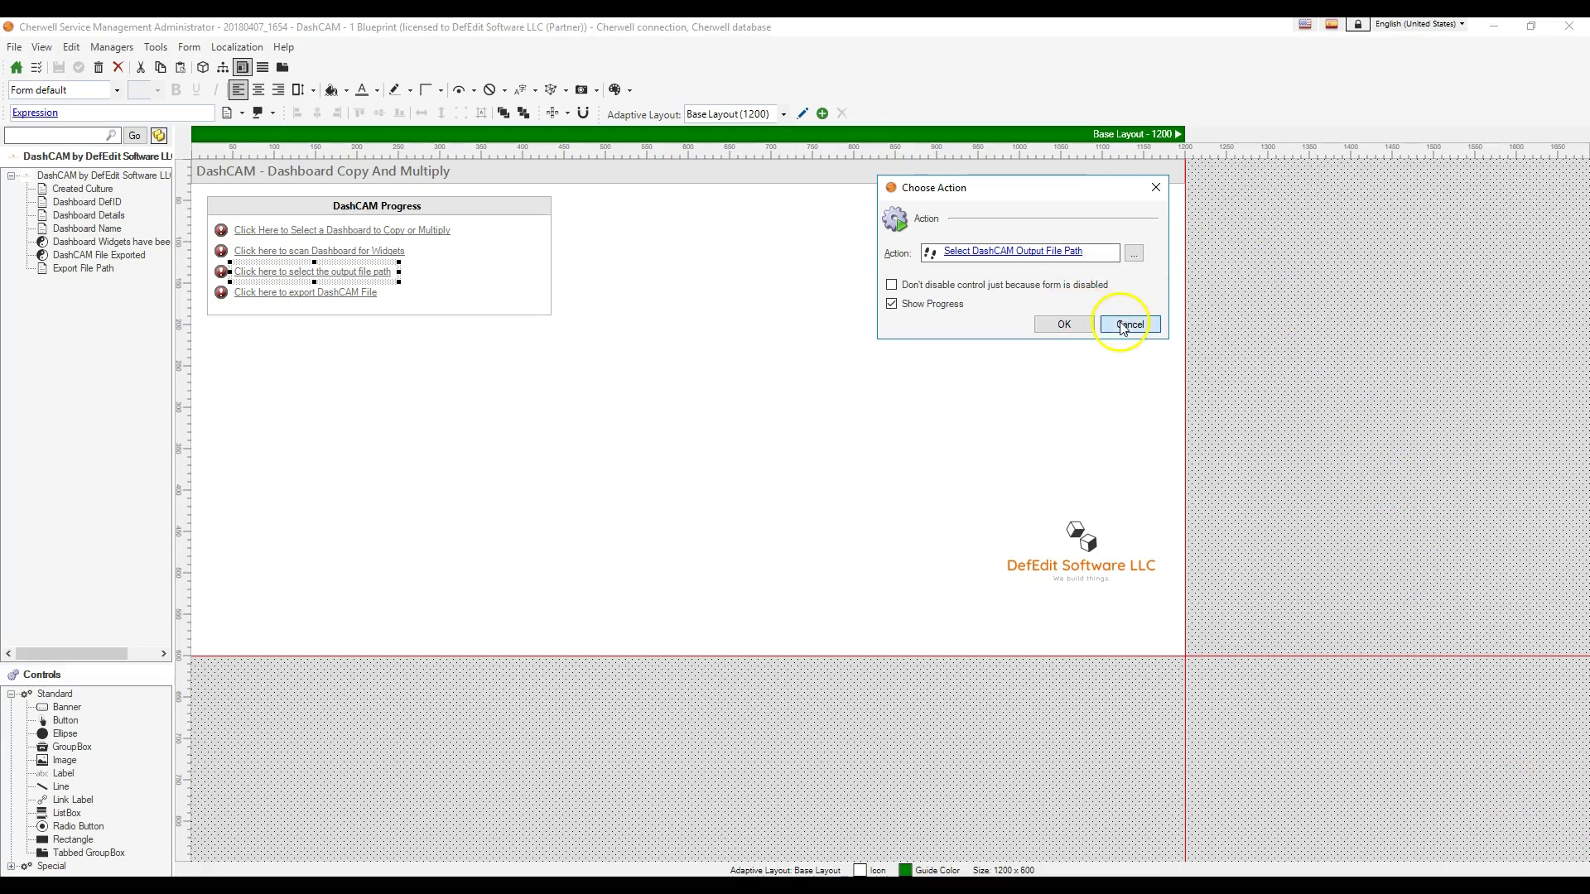
left_click(1123, 328)
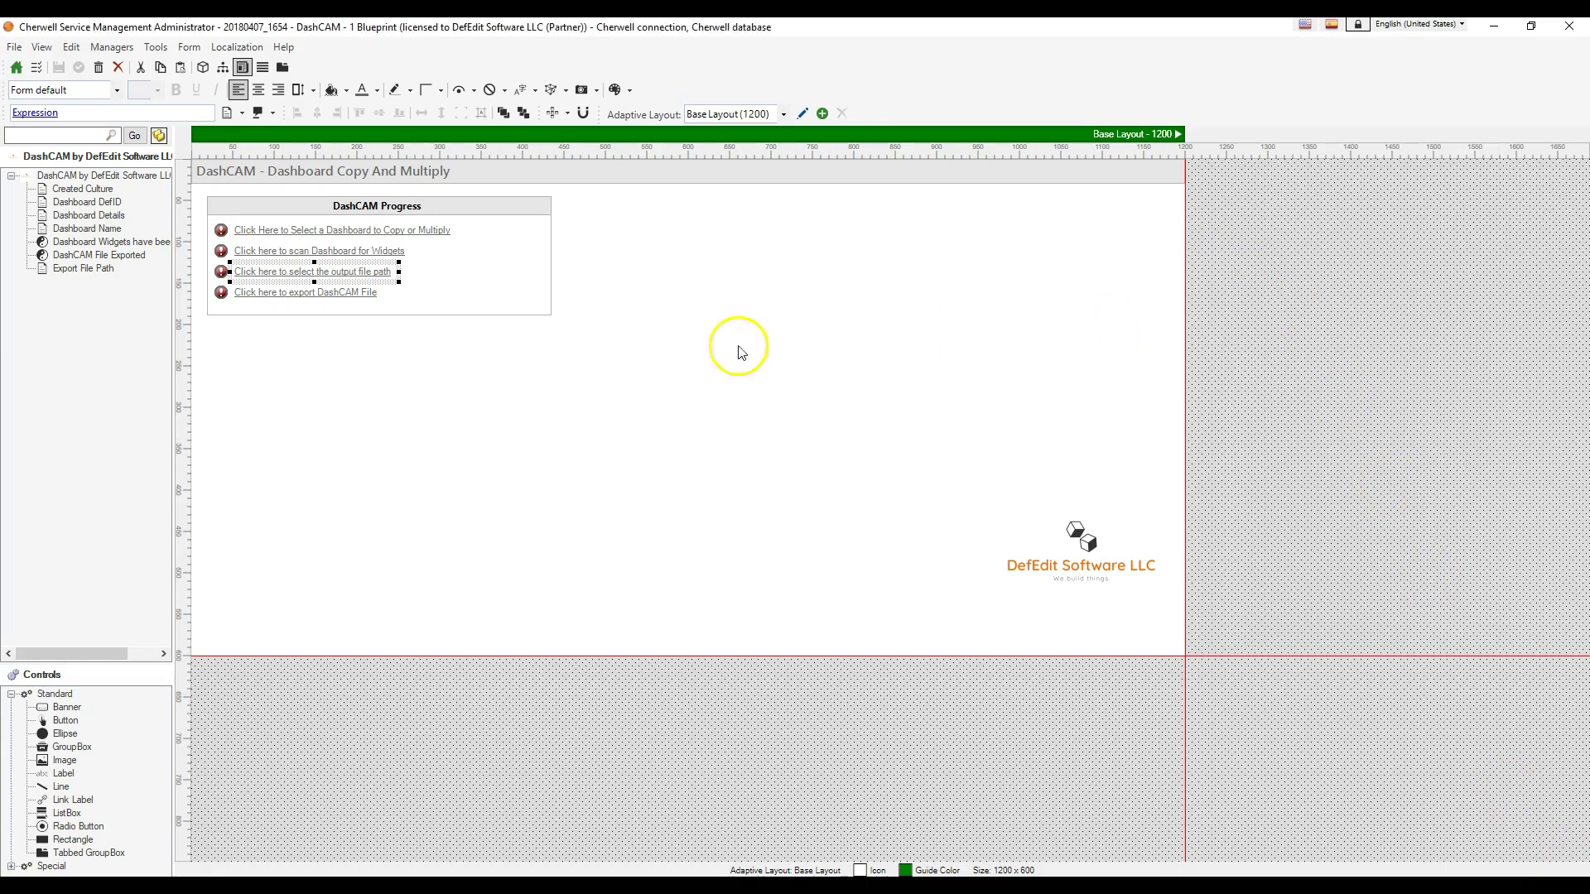
- Inspect the output file path link with its status icon and the Export File Path field on the DashCAM form
left_click(224, 279)
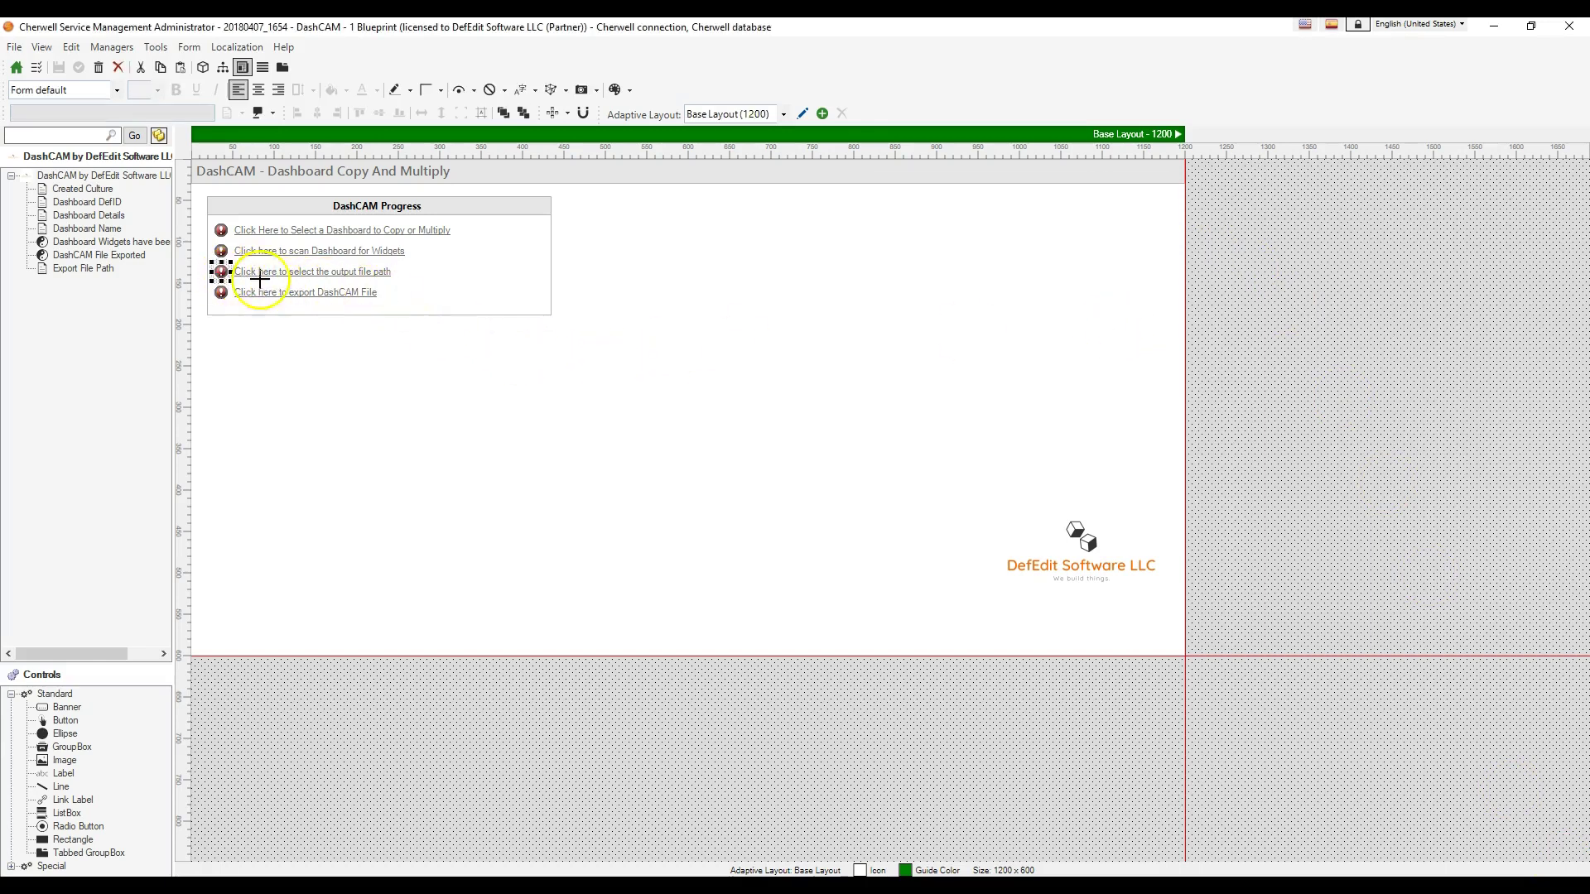
left_click(255, 275)
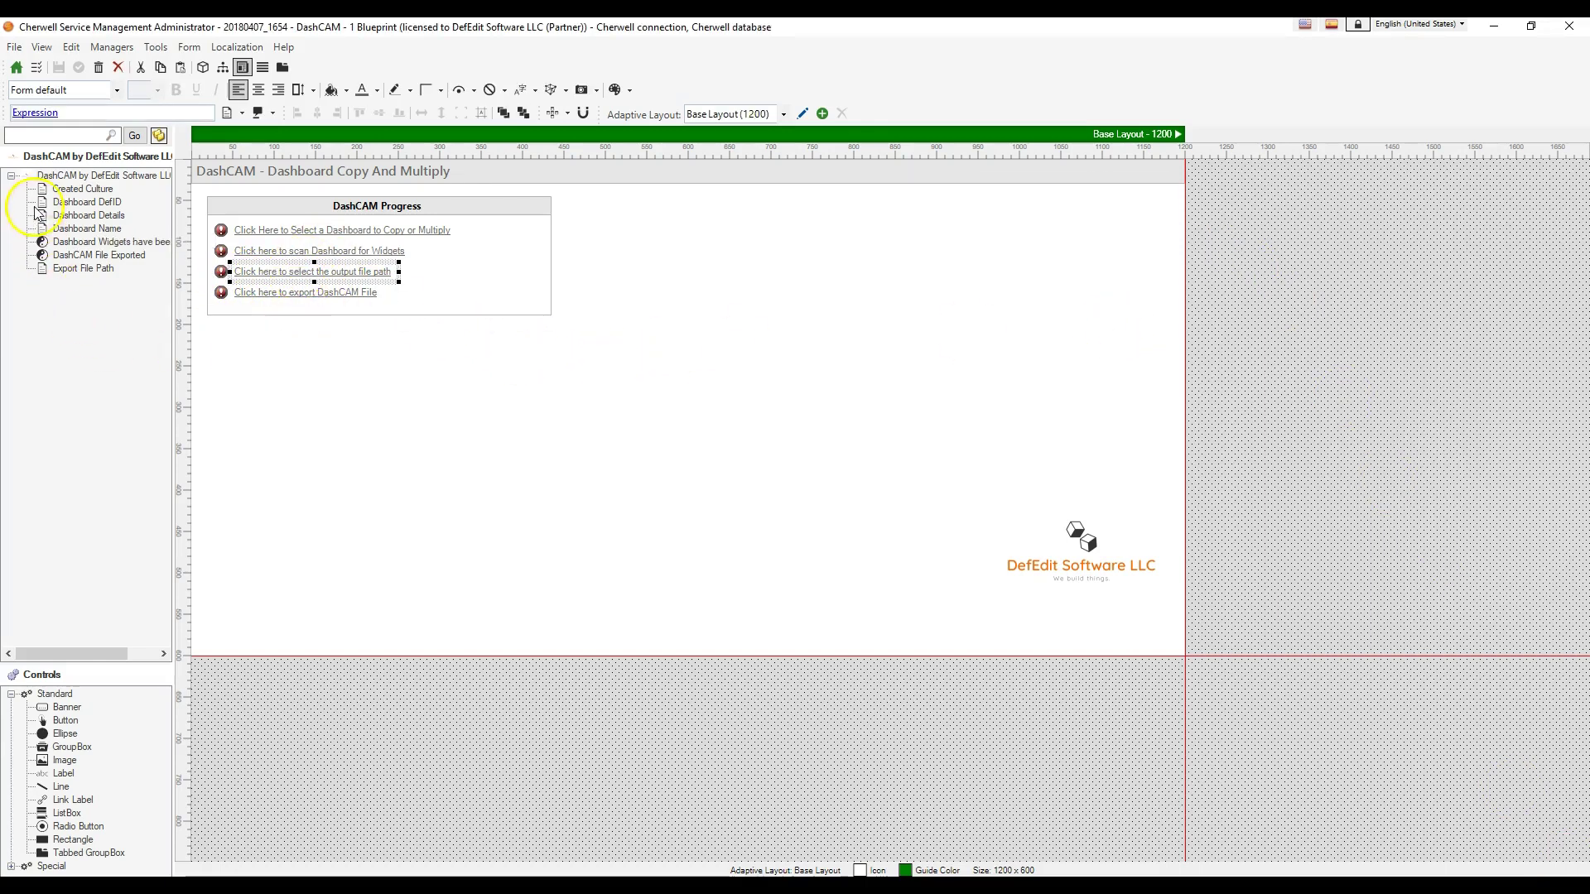
left_click(73, 269)
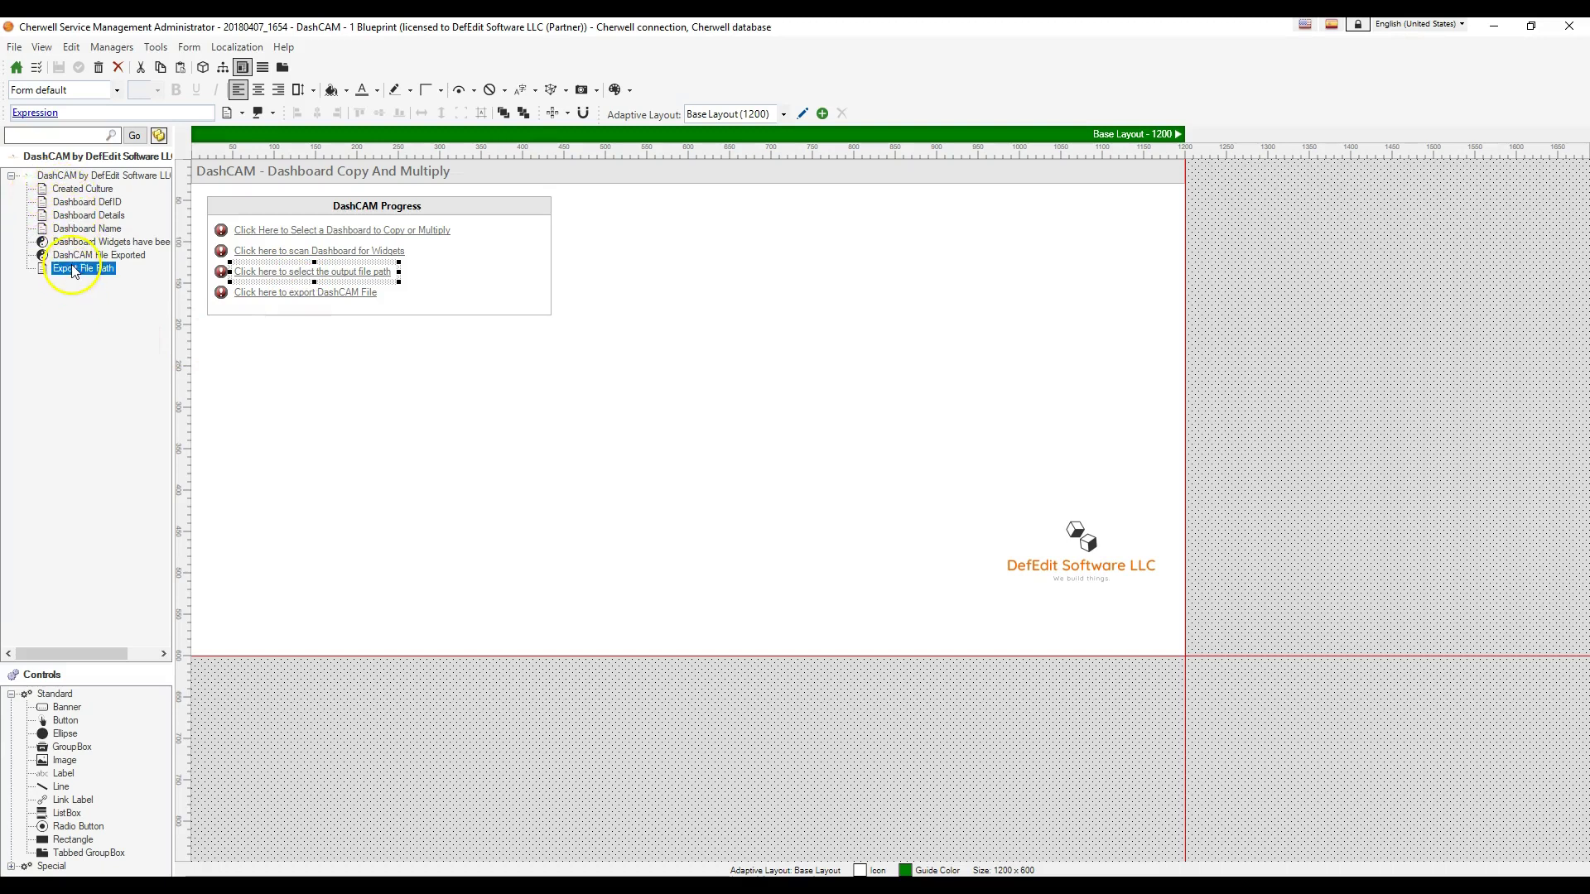
left_click(356, 366)
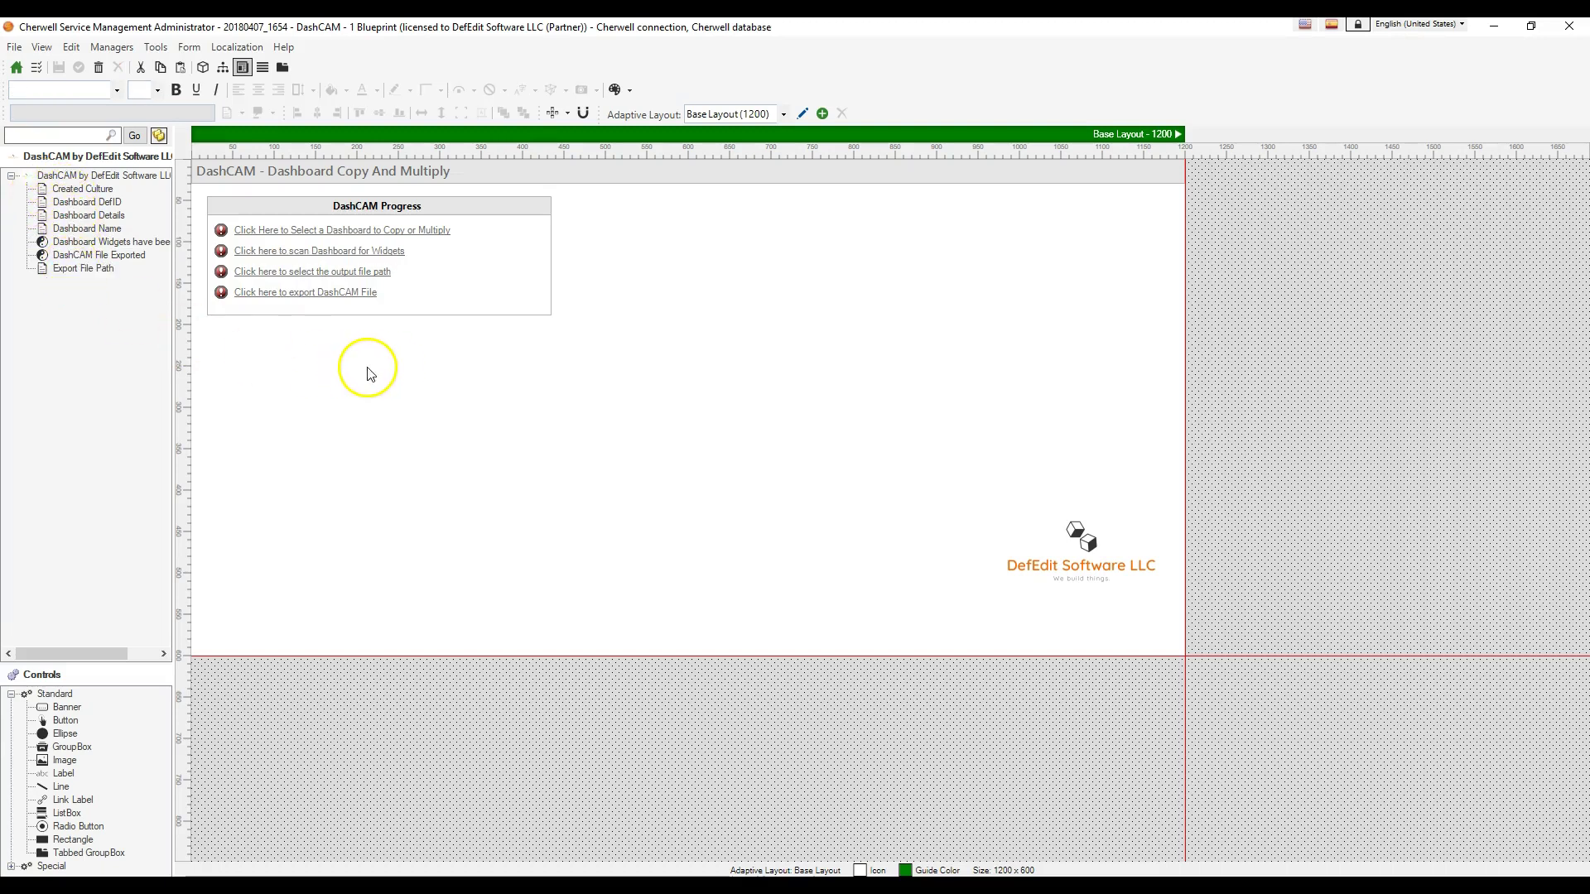
- Open the Export DashCAM File One-Step through the control properties of the form's export link
left_click(289, 303)
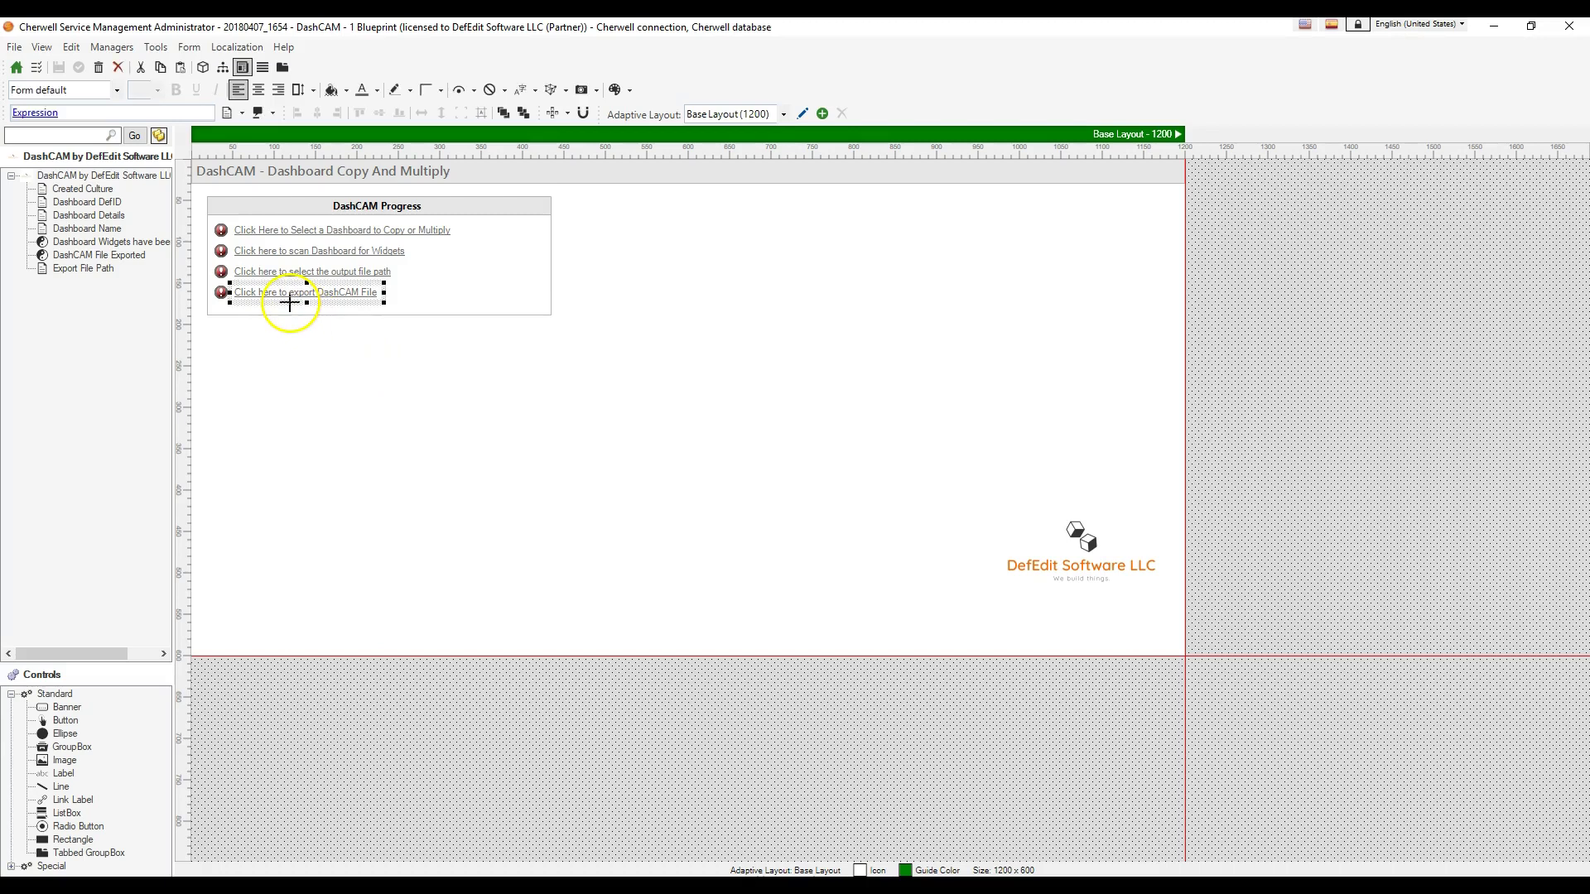
right_click(289, 303)
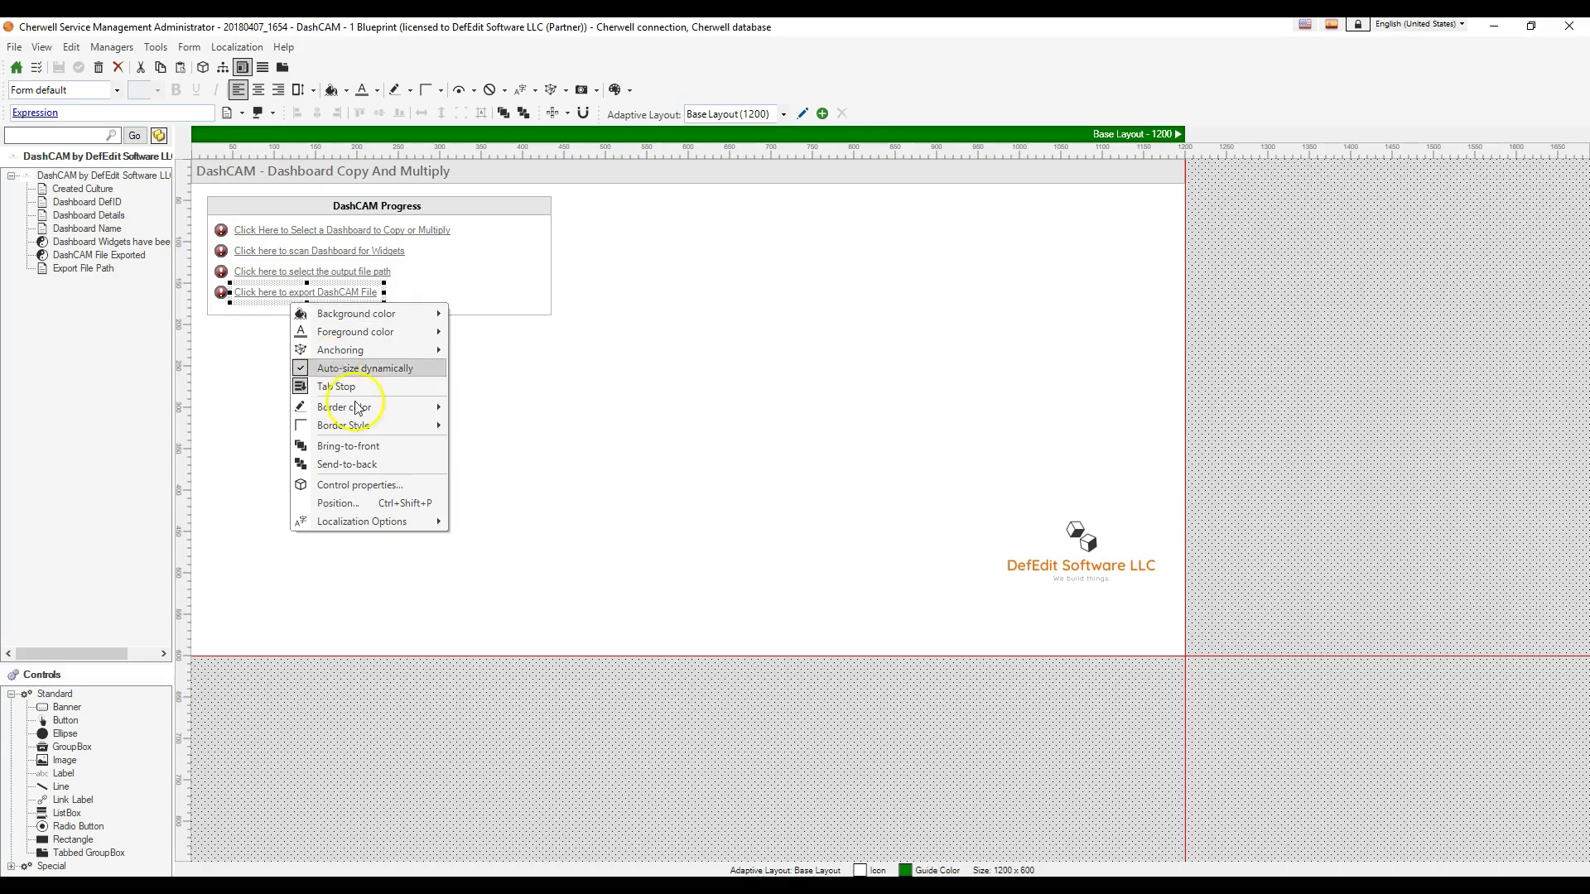
left_click(381, 485)
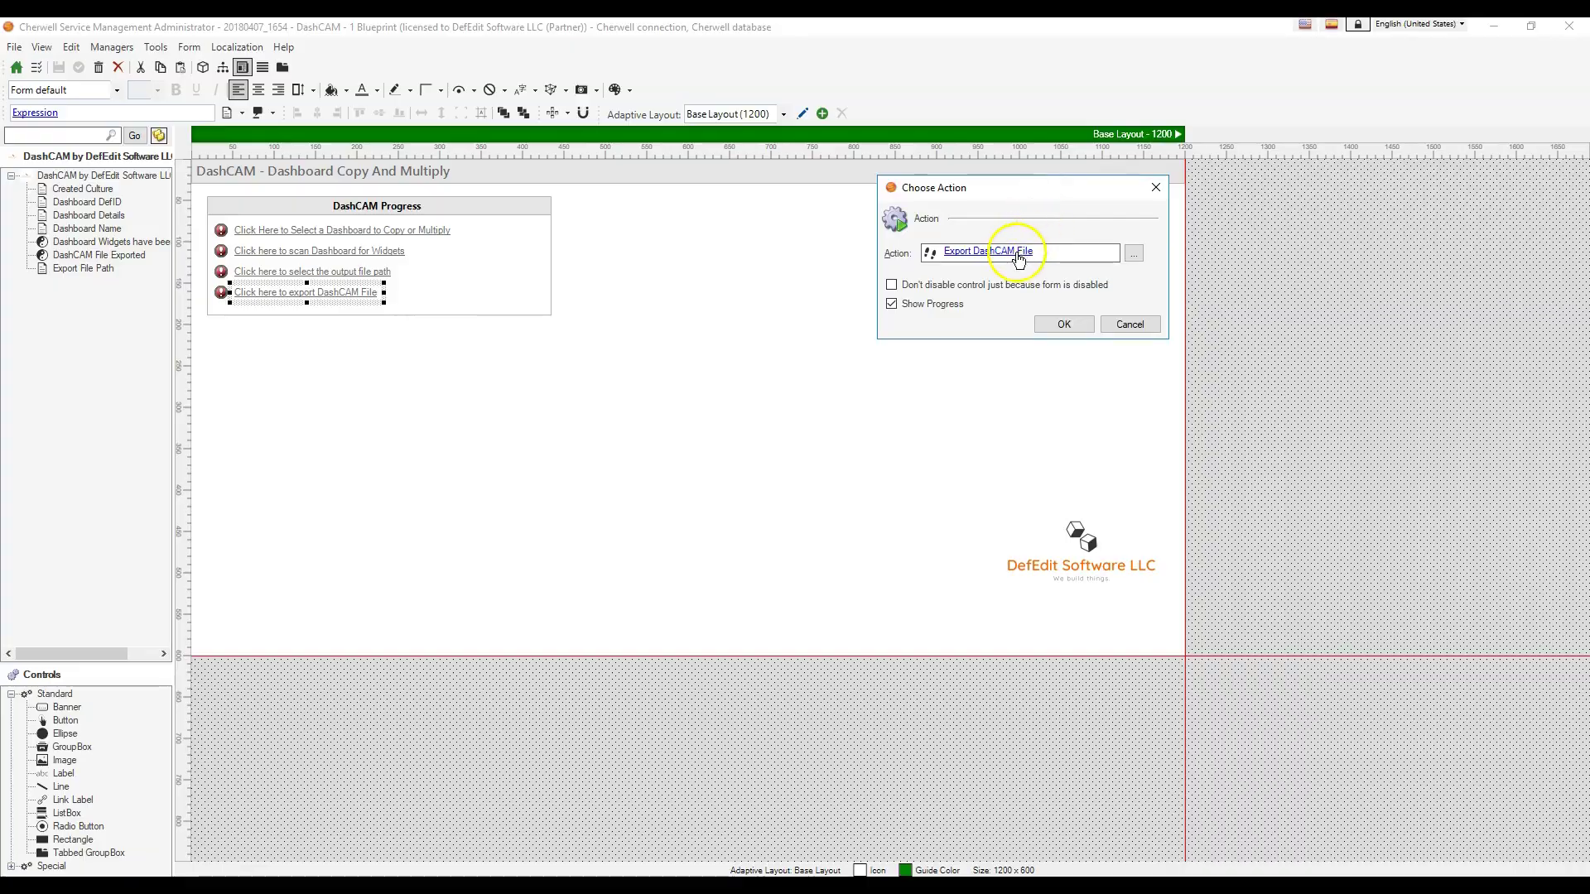
left_click(1019, 253)
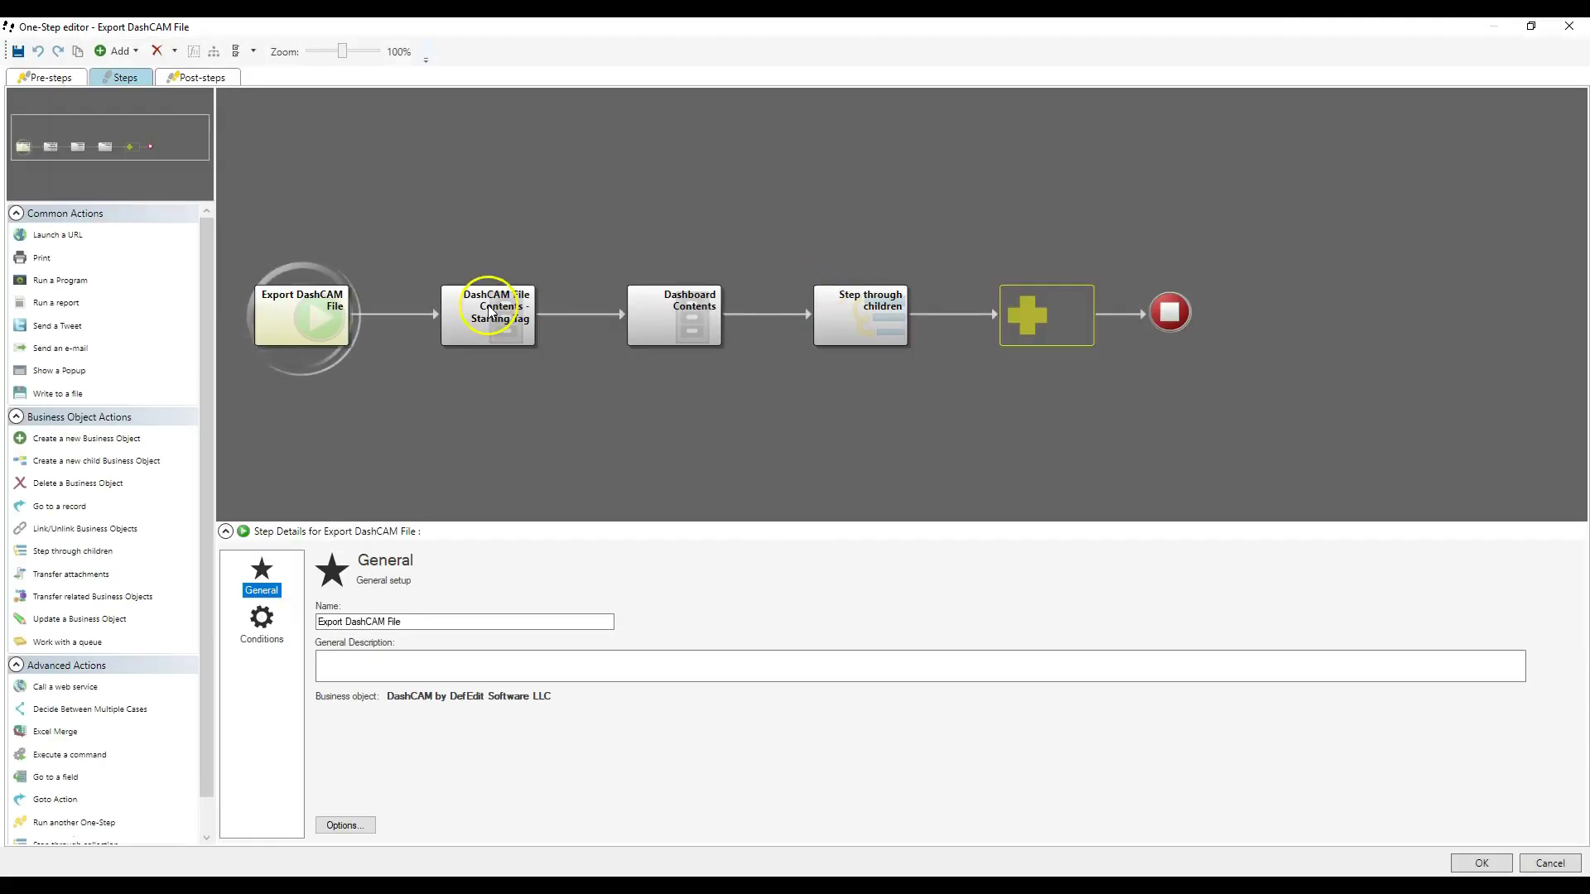
- Examine the variable and the <DashCAM> value in the DashCAM File Contents - Starting Tag step
left_click(477, 345)
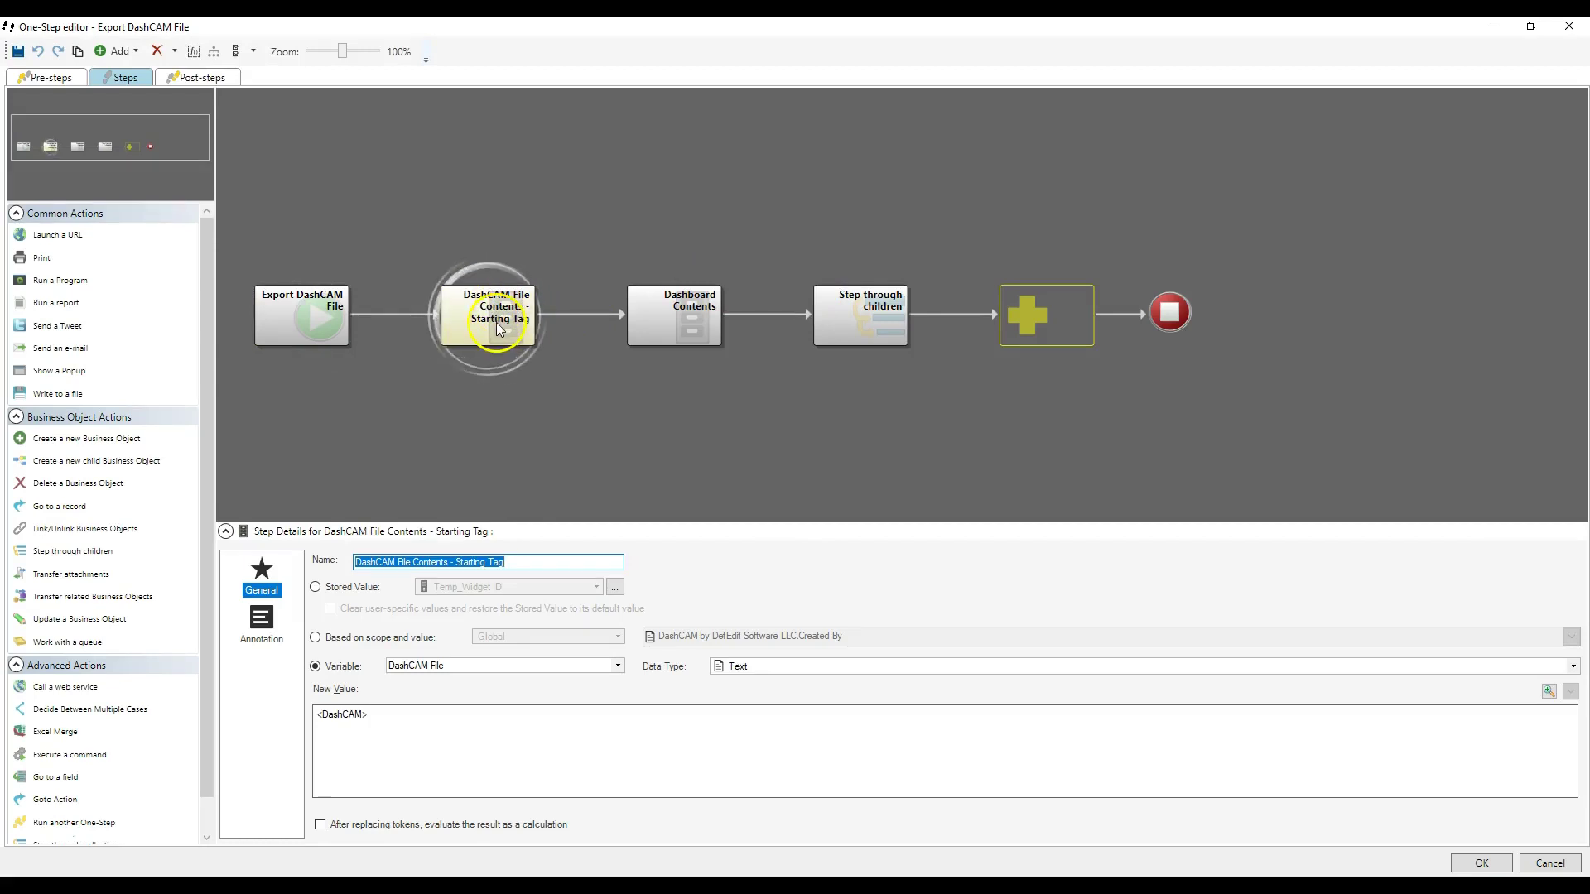
left_click(410, 729)
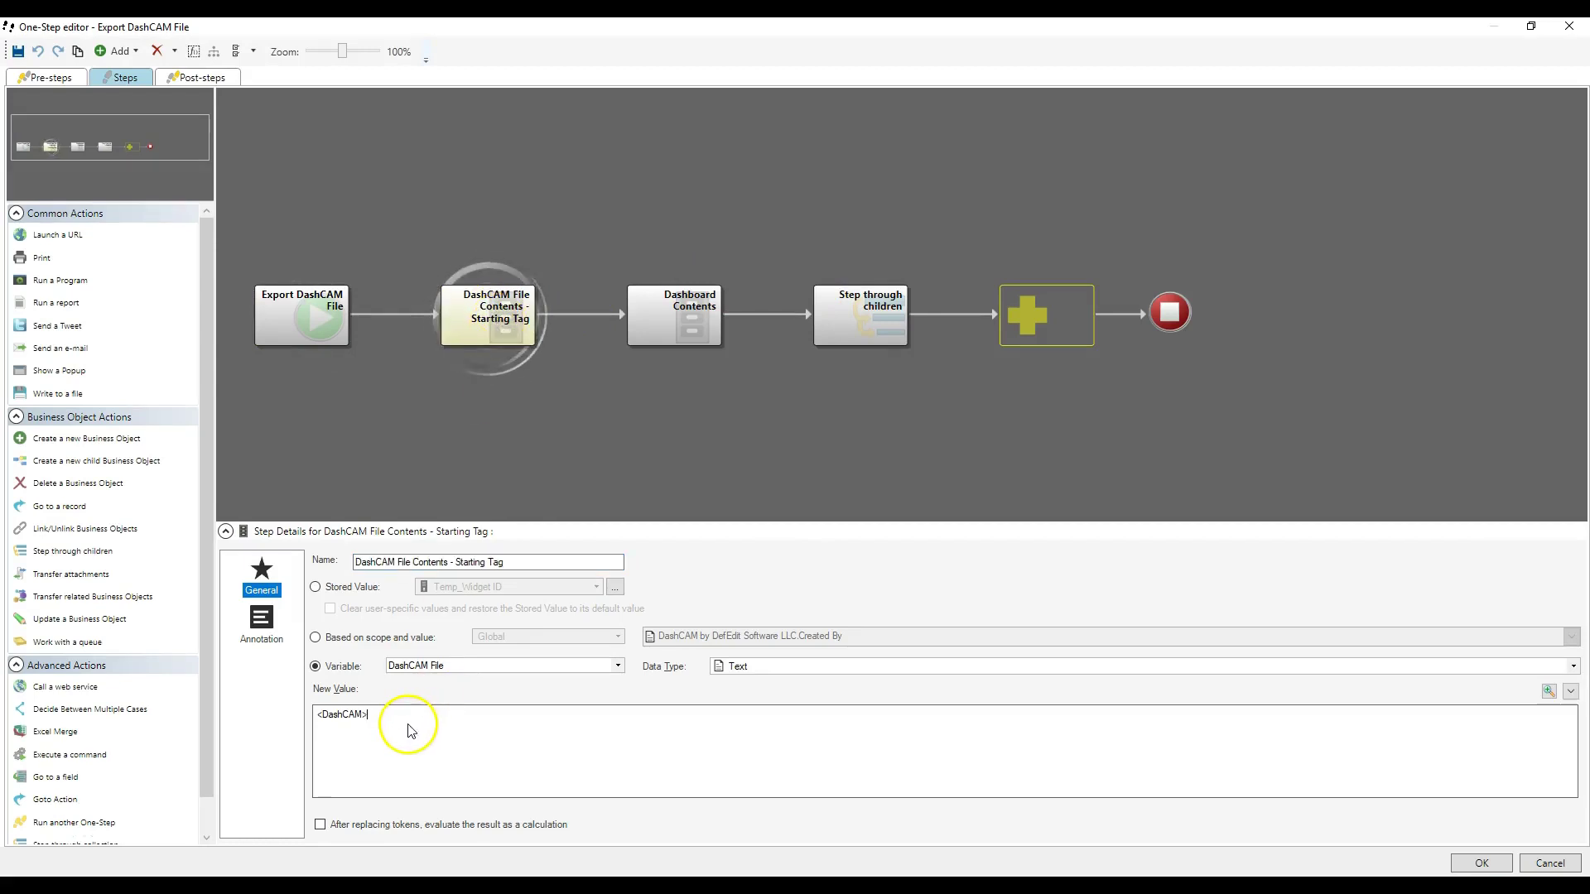
left_click_drag(408, 719, 312, 722)
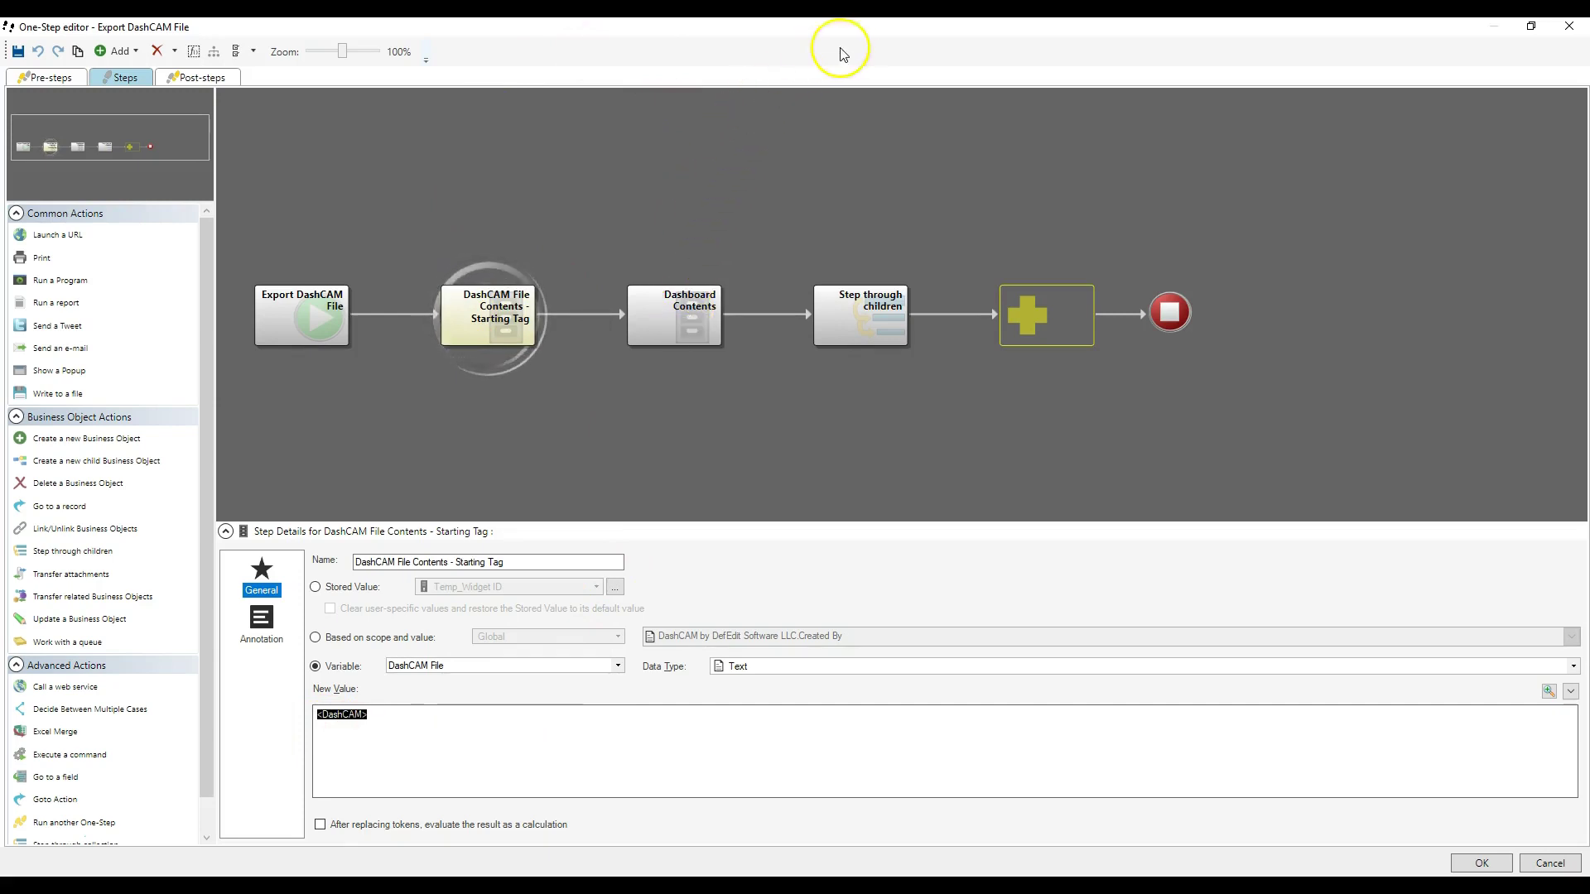
left_click(374, 737)
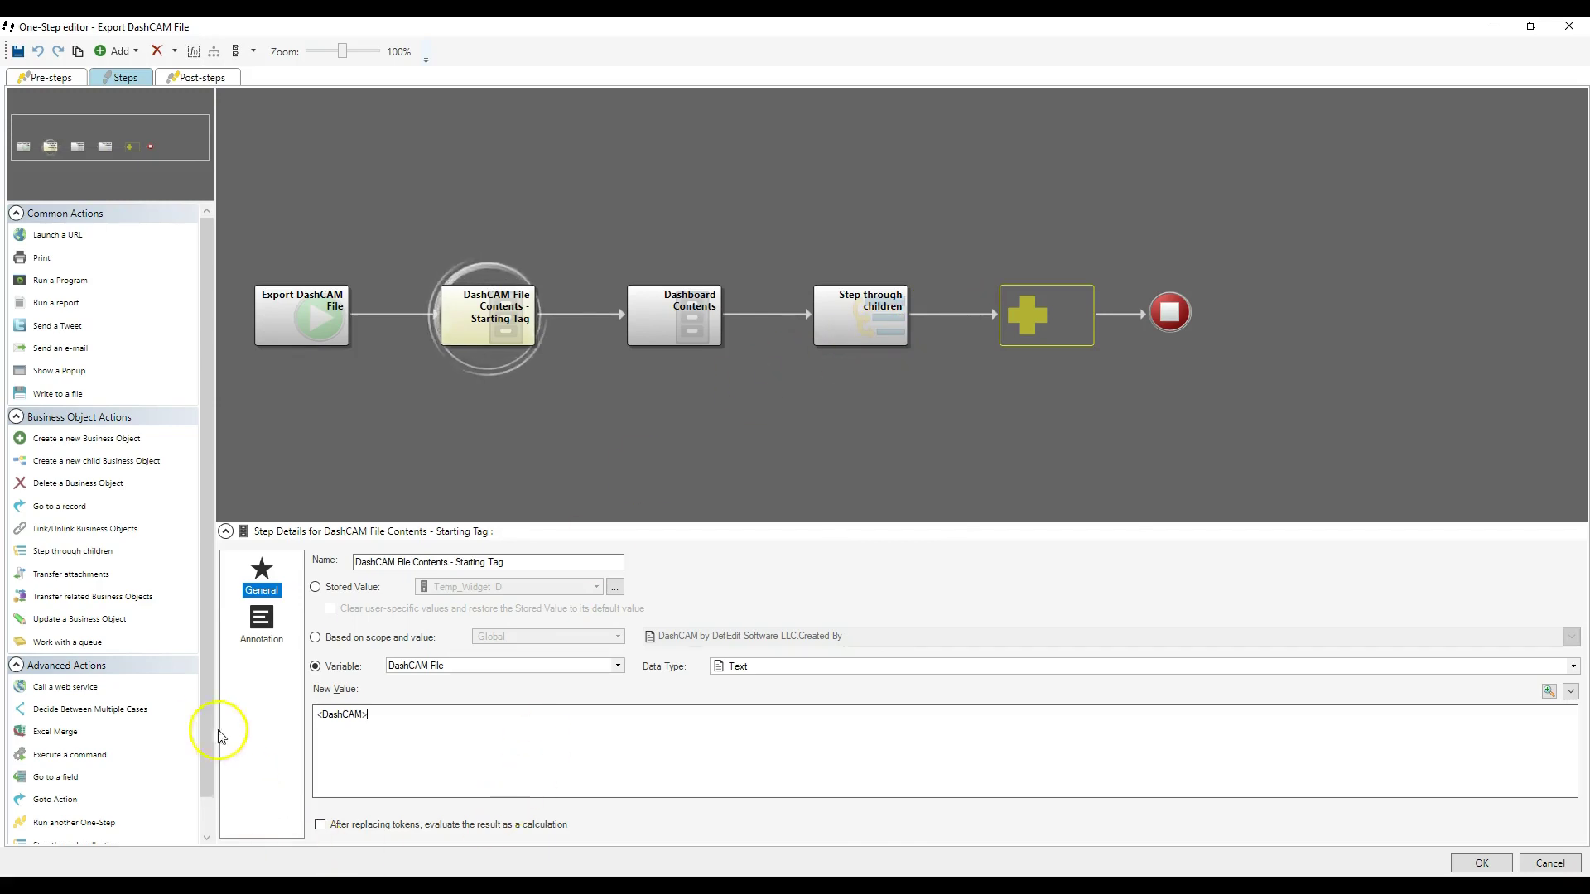
scroll(205, 728, "down", 1)
- Review the Dashboard Contents step and the sub-steps inside Step through children, leaving them without saving
left_click(672, 315)
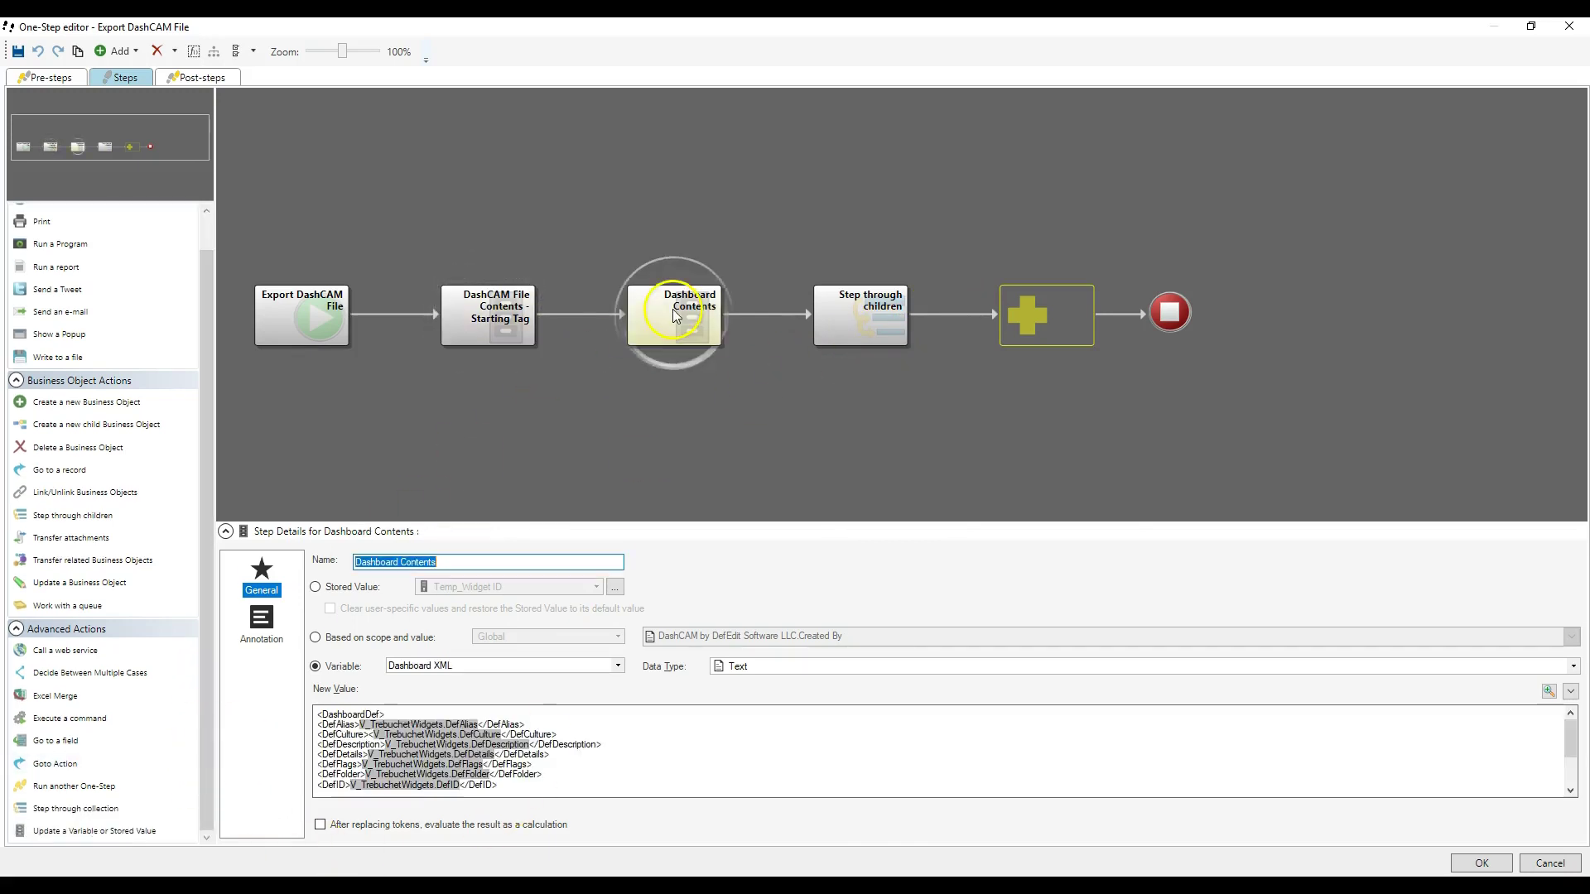
double_click(838, 346)
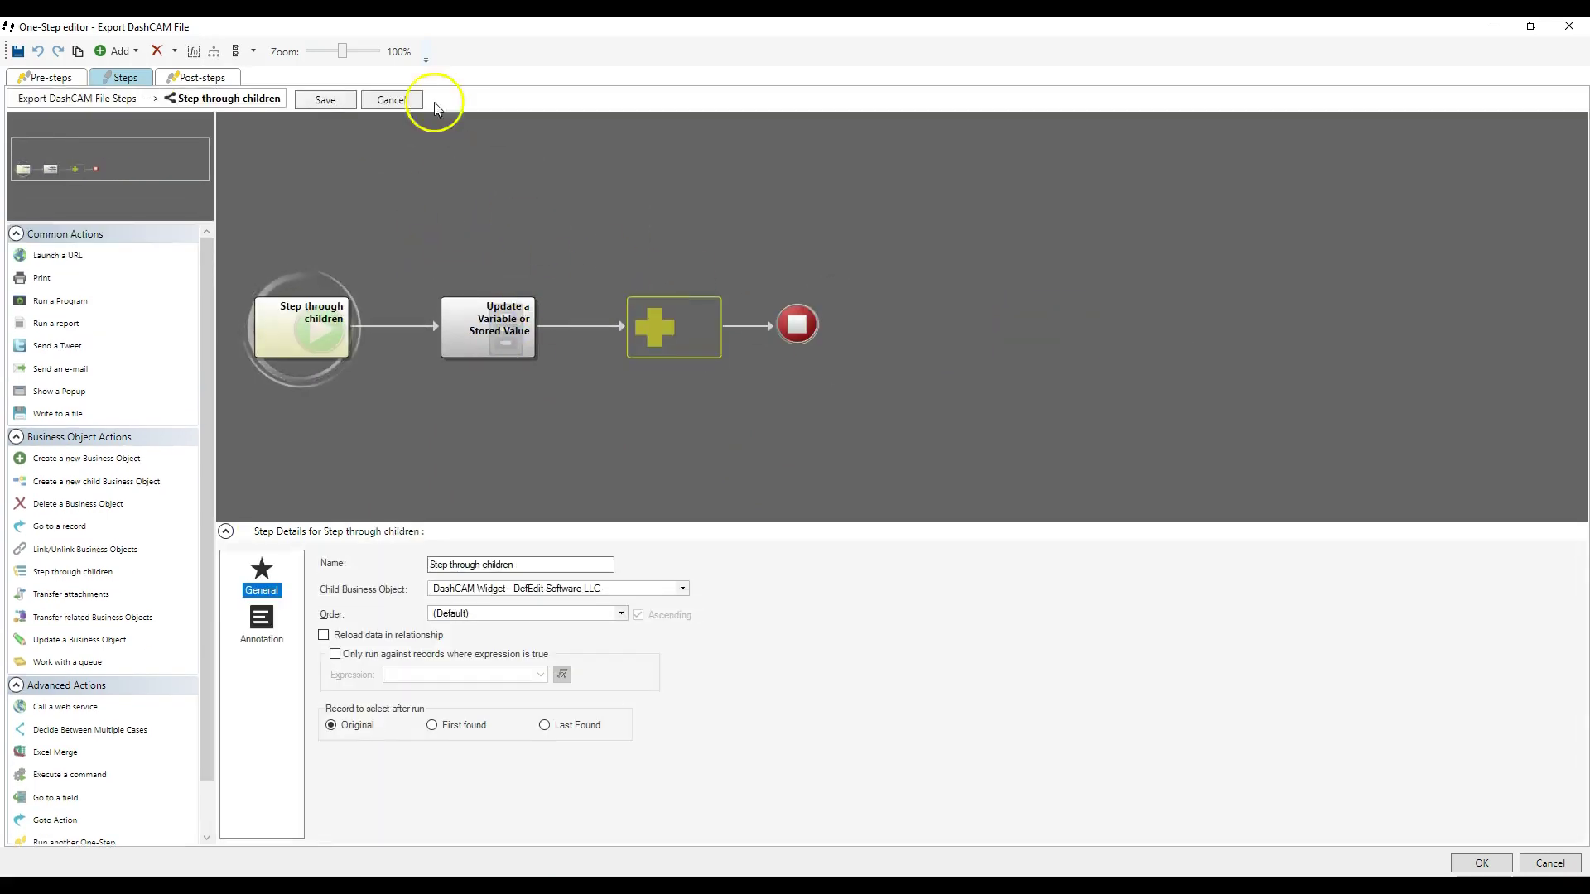
left_click(399, 106)
- Add the line <Target>V_TrebuchetWidgets.DefTarget</Target> to the end of the Dashboard Contents value, inserting the DefTarget field as a token
left_click(662, 317)
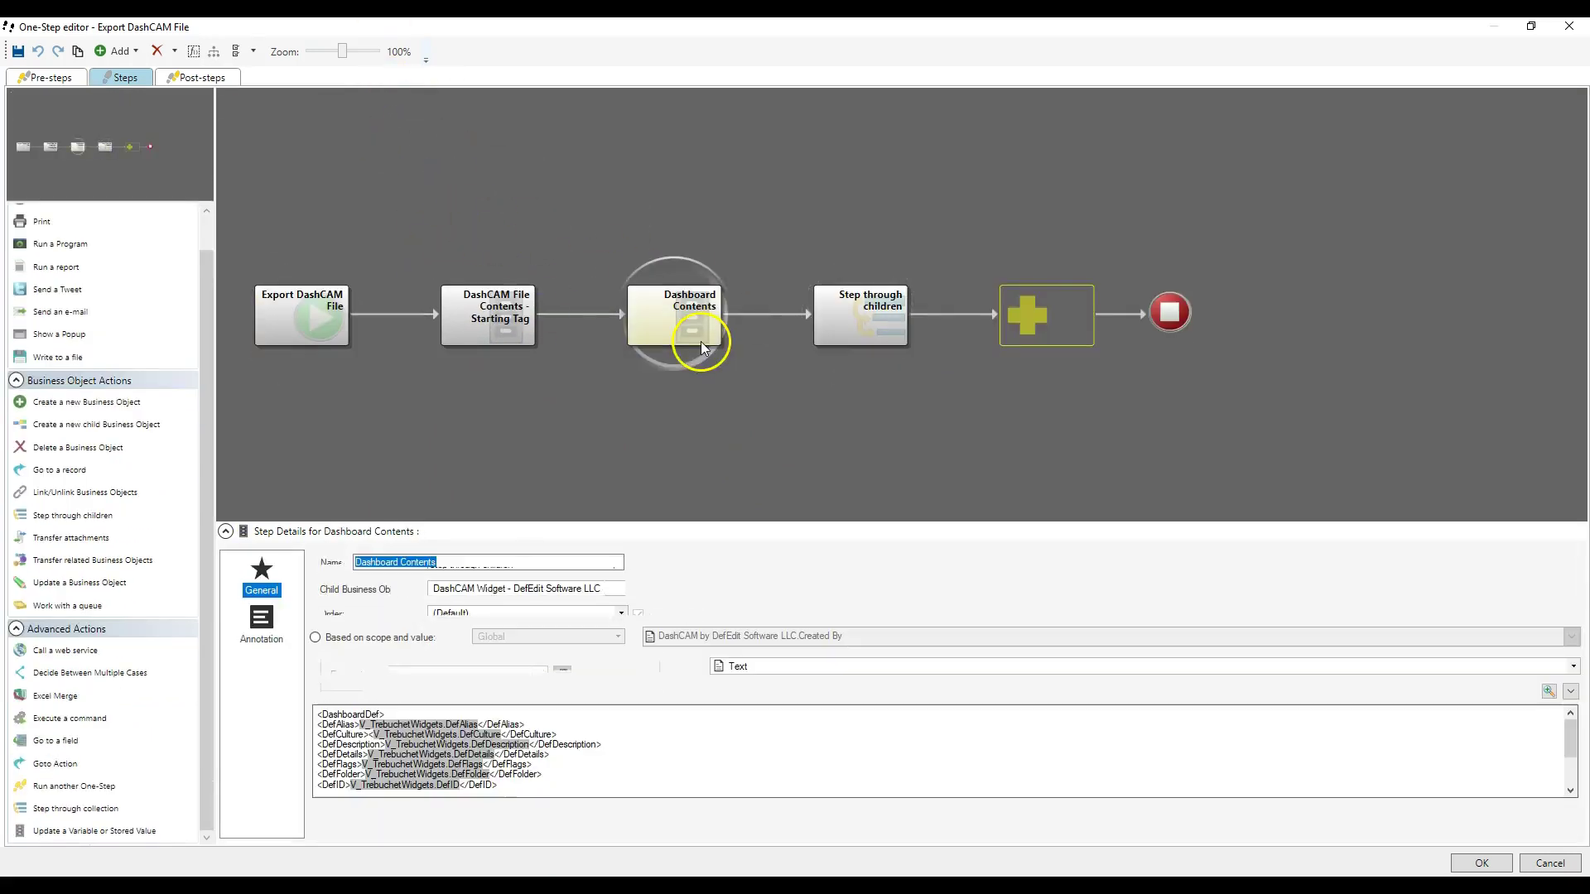
left_click(609, 783)
key("Return")
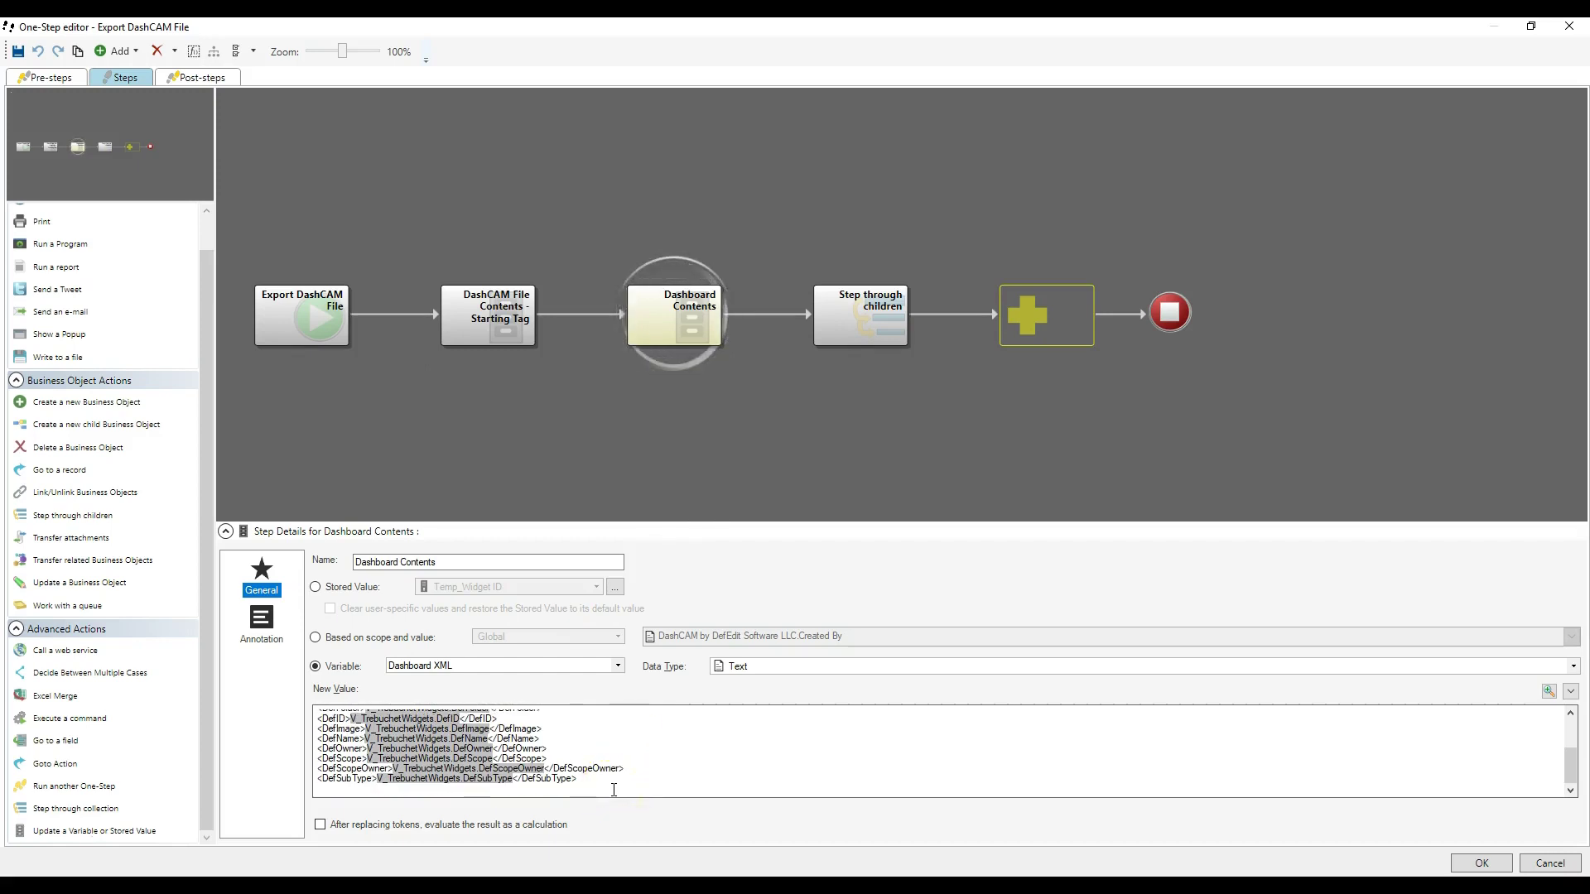
type("<")
right_click(614, 789)
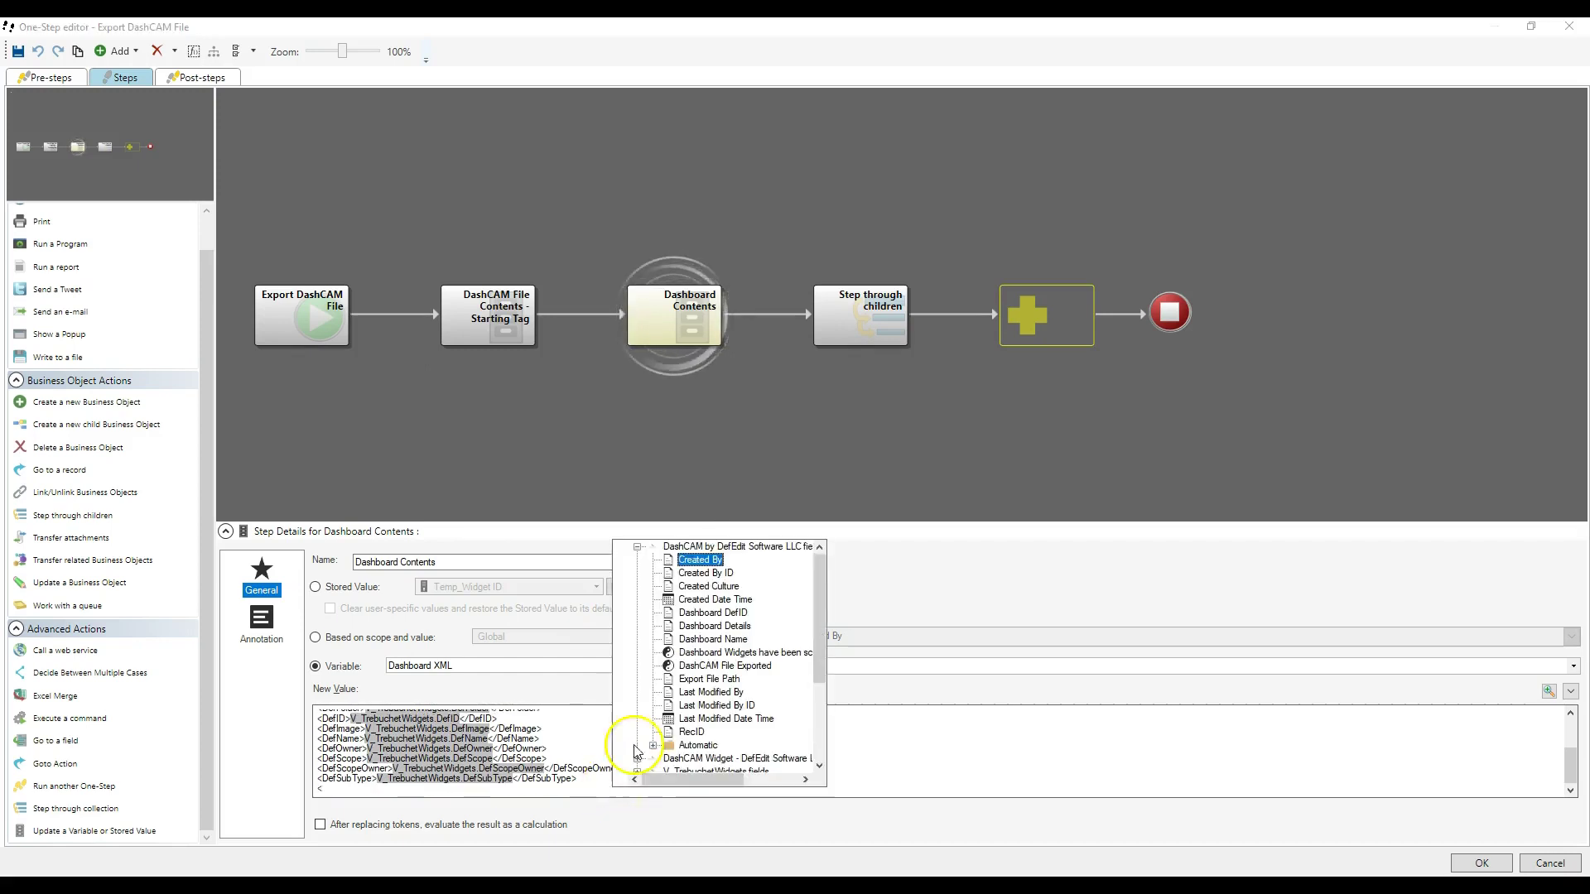
double_click(686, 549)
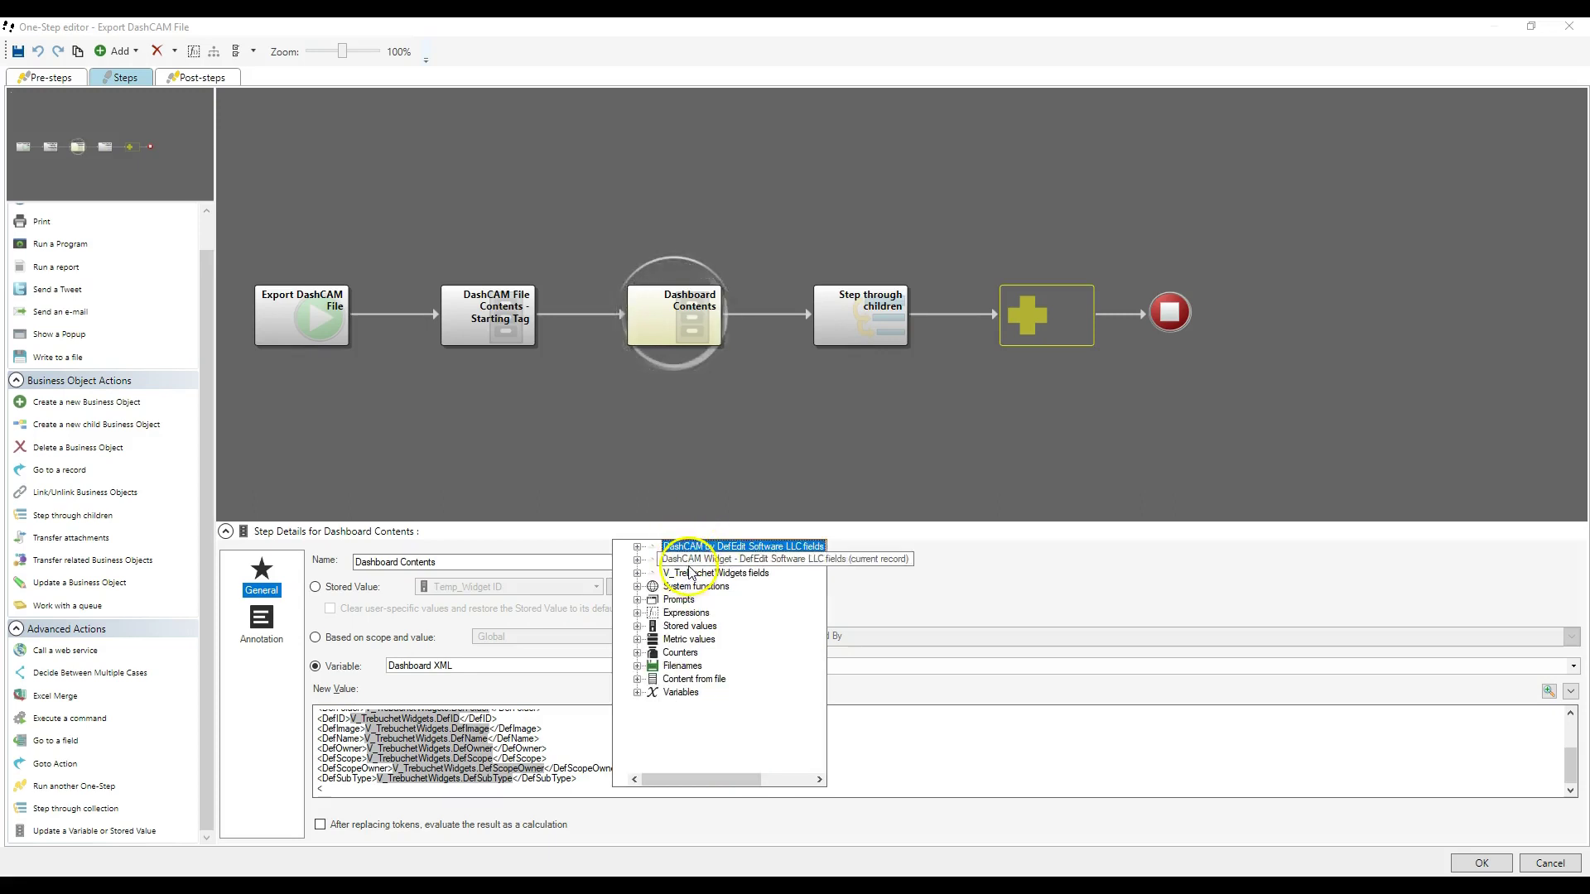
double_click(712, 573)
scroll(722, 726, "down", 2)
scroll(722, 726, "down", 1)
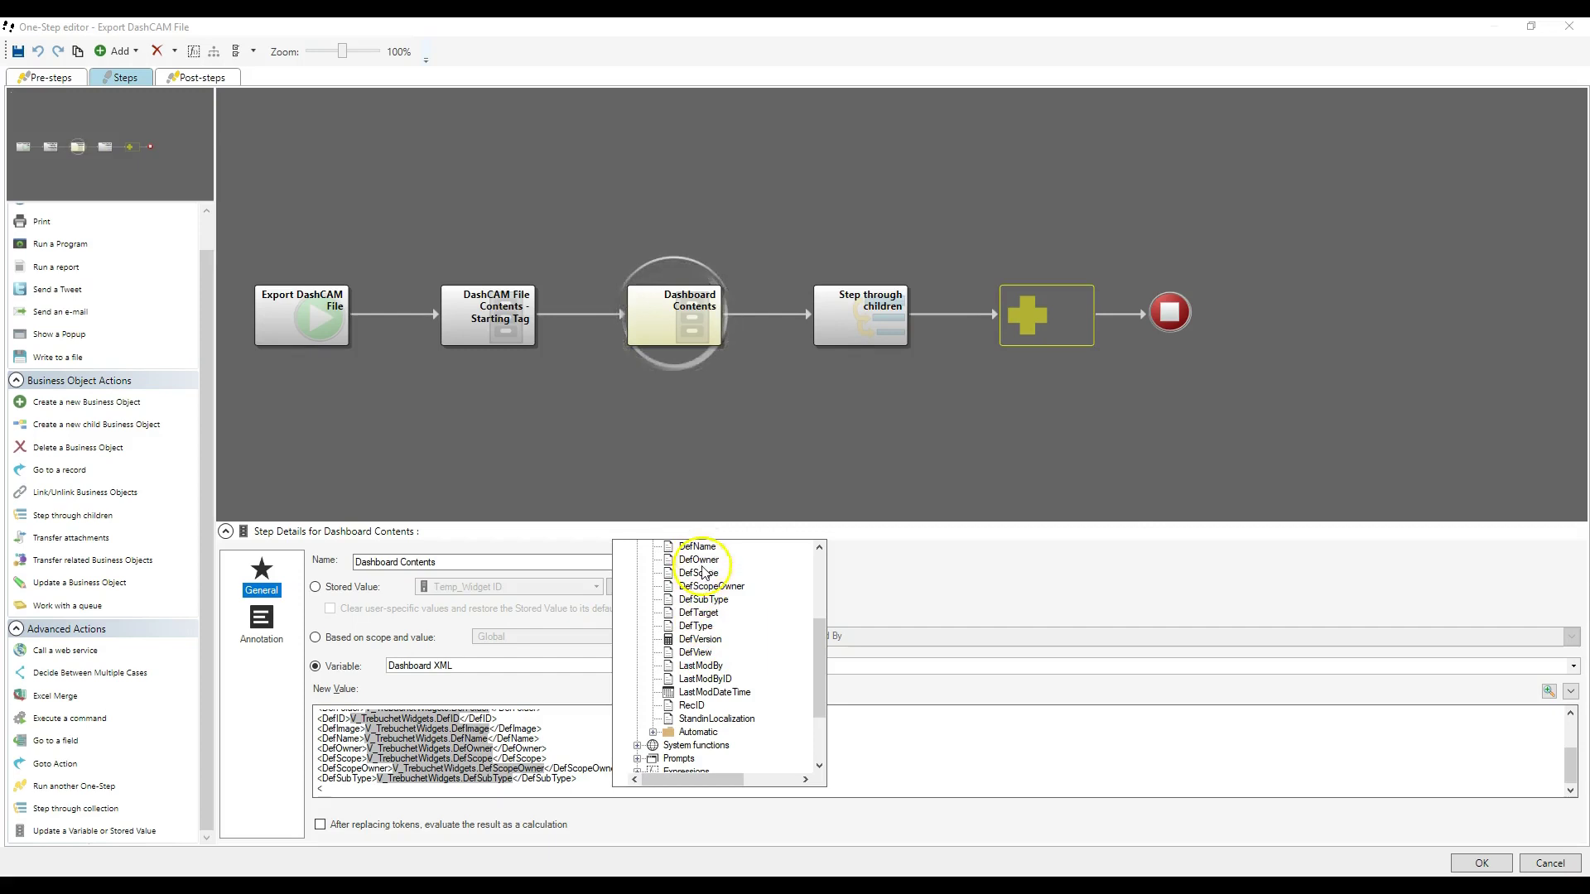
double_click(700, 614)
type("Target>V_TrebuchetWidgets.DefTarget")
key("End")
left_click(550, 799)
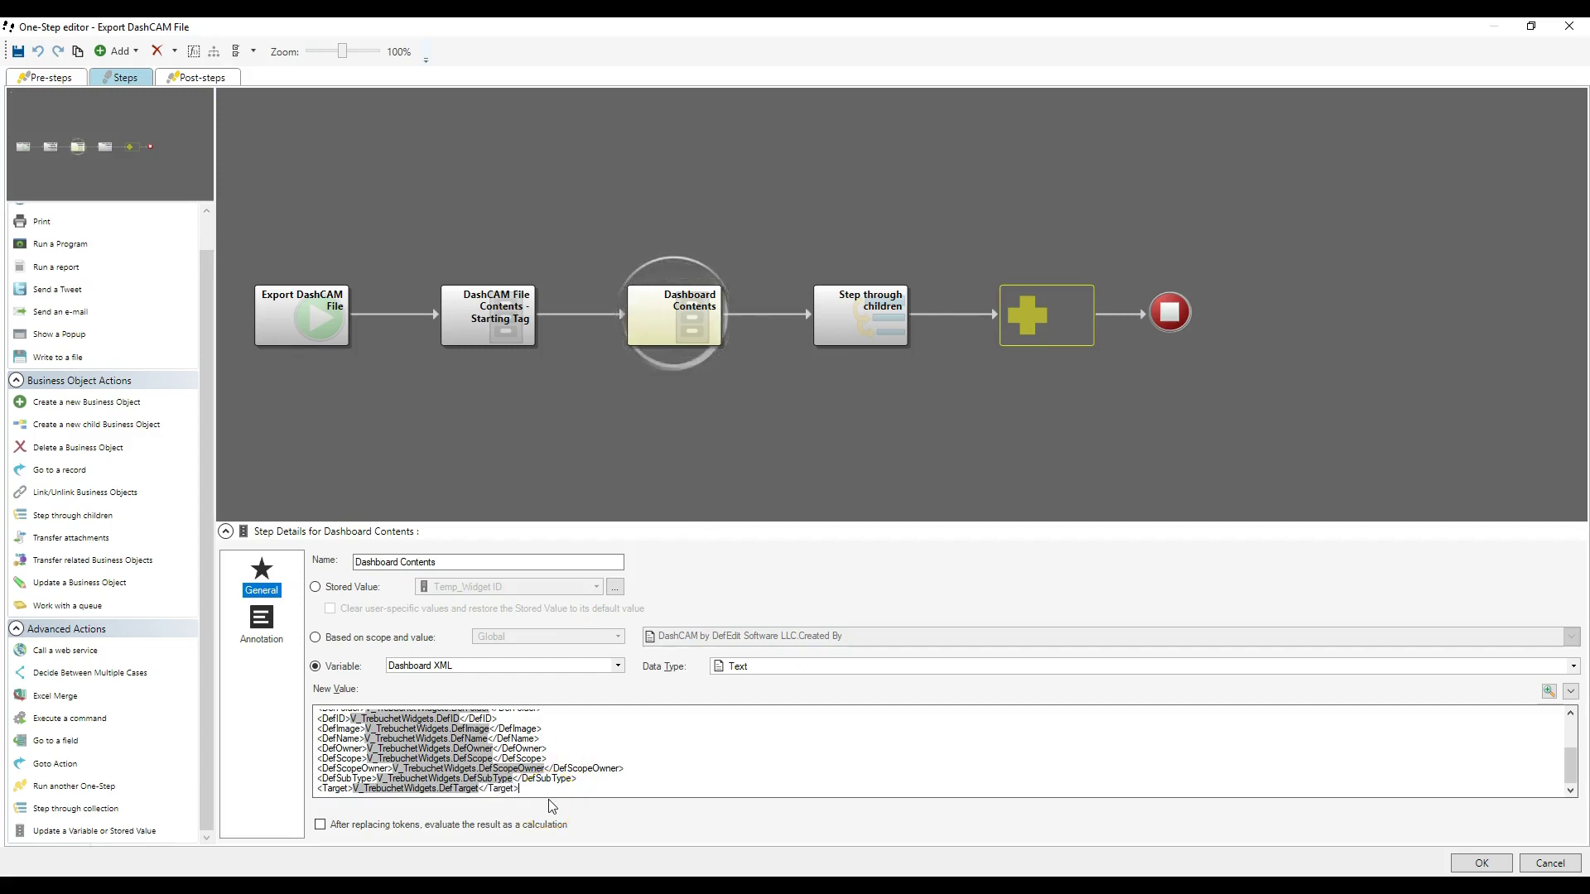
- Add a <DefType> line wrapping the V_TrebuchetWidgets.DefType field and rename the Target tags above it to DefTarget
key("Return")
right_click(513, 788)
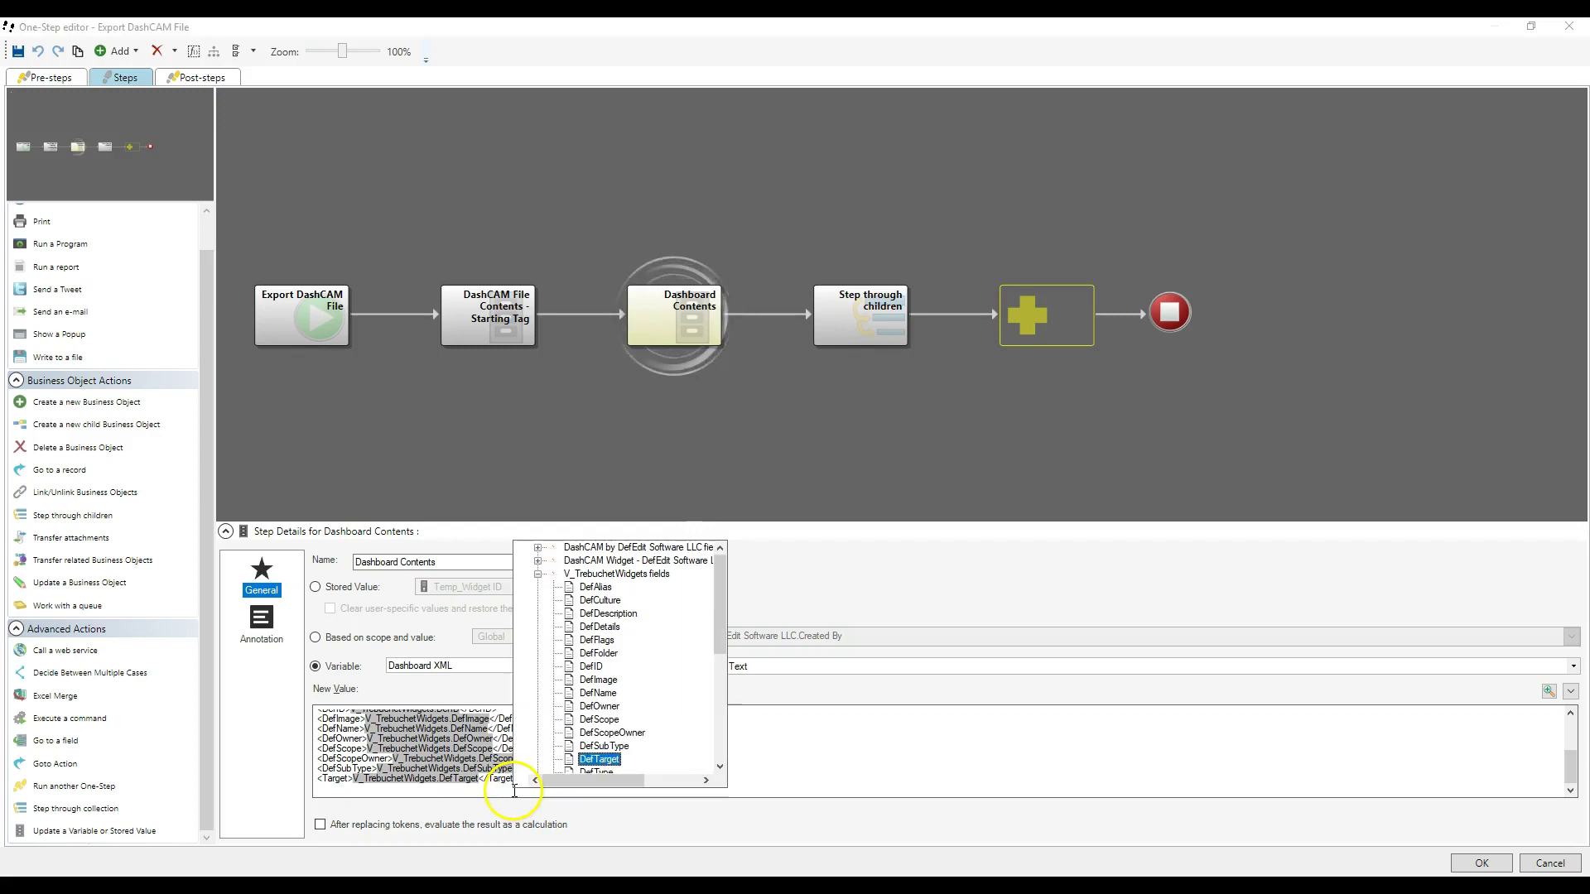
scroll(602, 745, "down", 2)
double_click(596, 692)
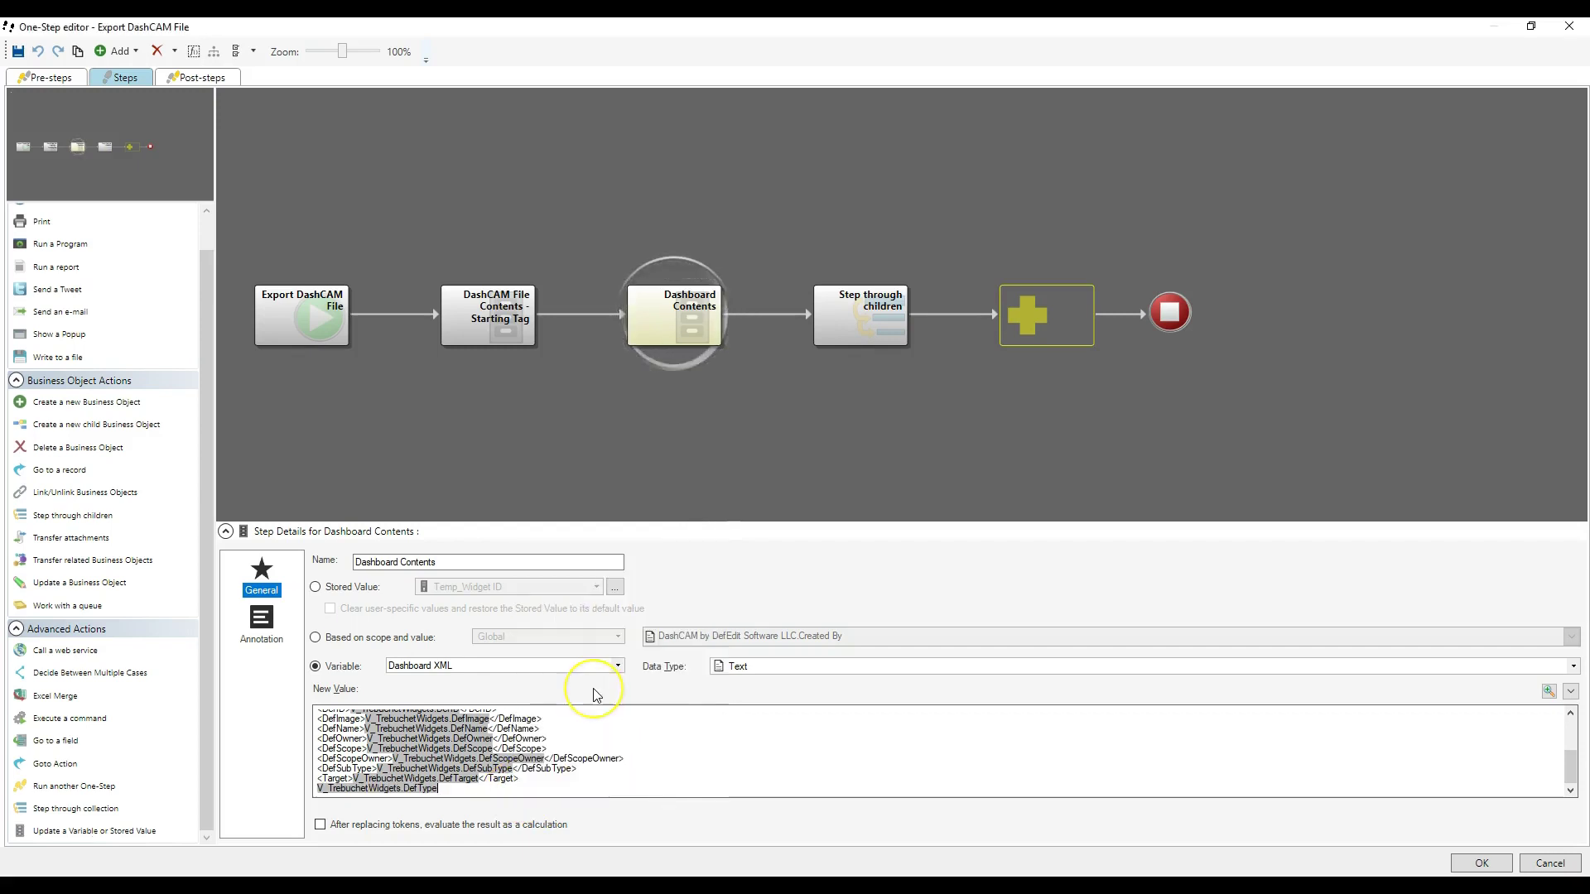
type("DefT")
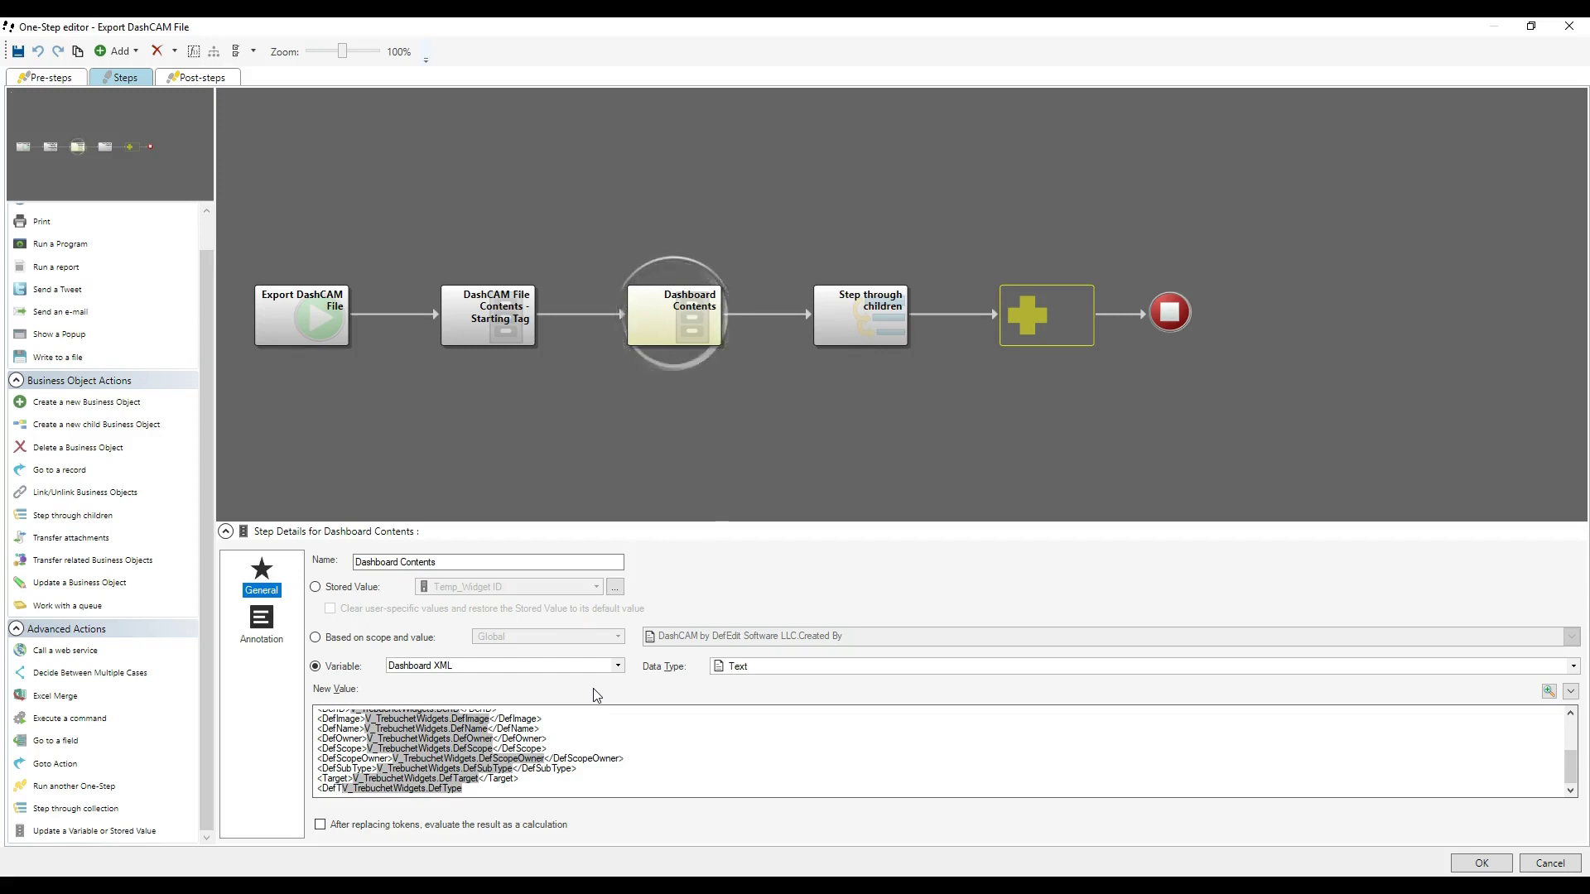
type("DefType>")
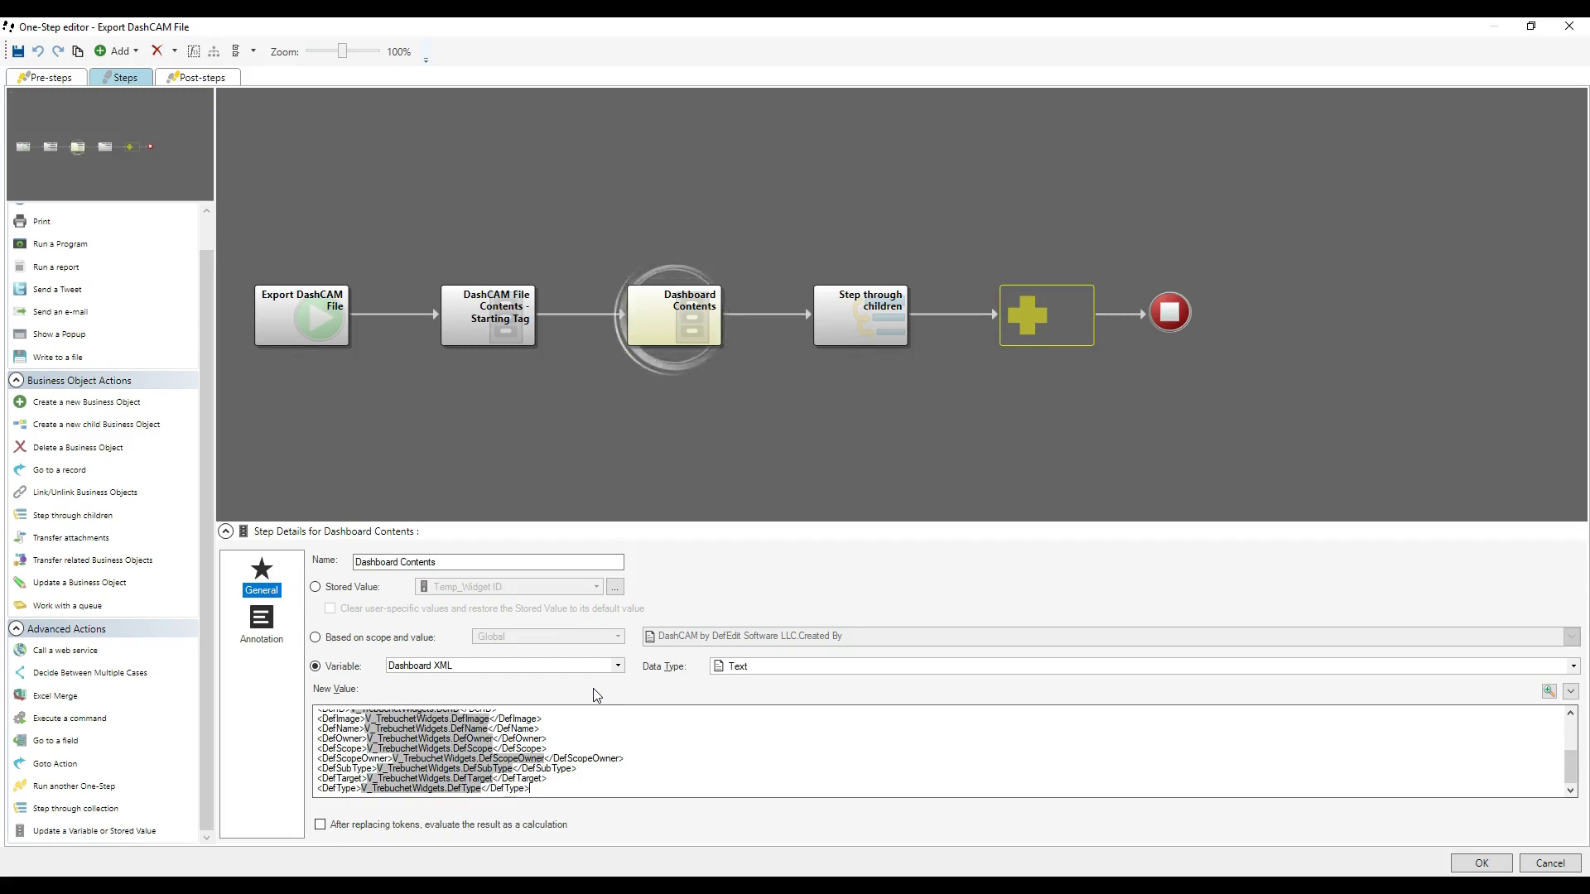
- Check the opening DashboardDef tag and add a <DefVersion> line wrapping the V_TrebuchetWidgets.DefVersion field below the DefType line
key("Return")
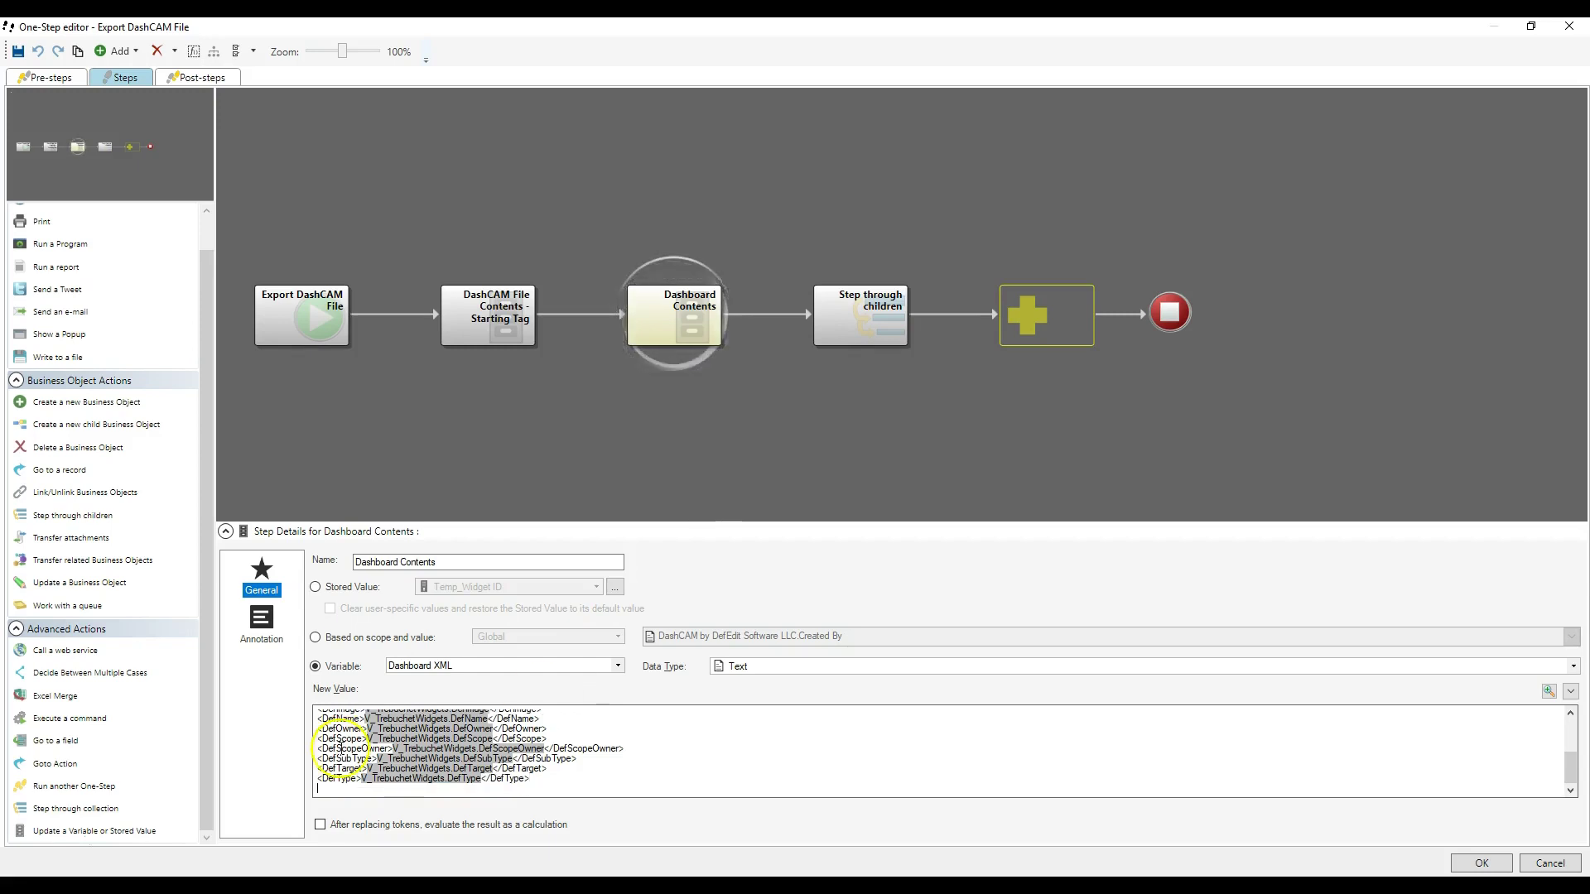
right_click(326, 791)
left_click(654, 745)
scroll(654, 745, "up", 3)
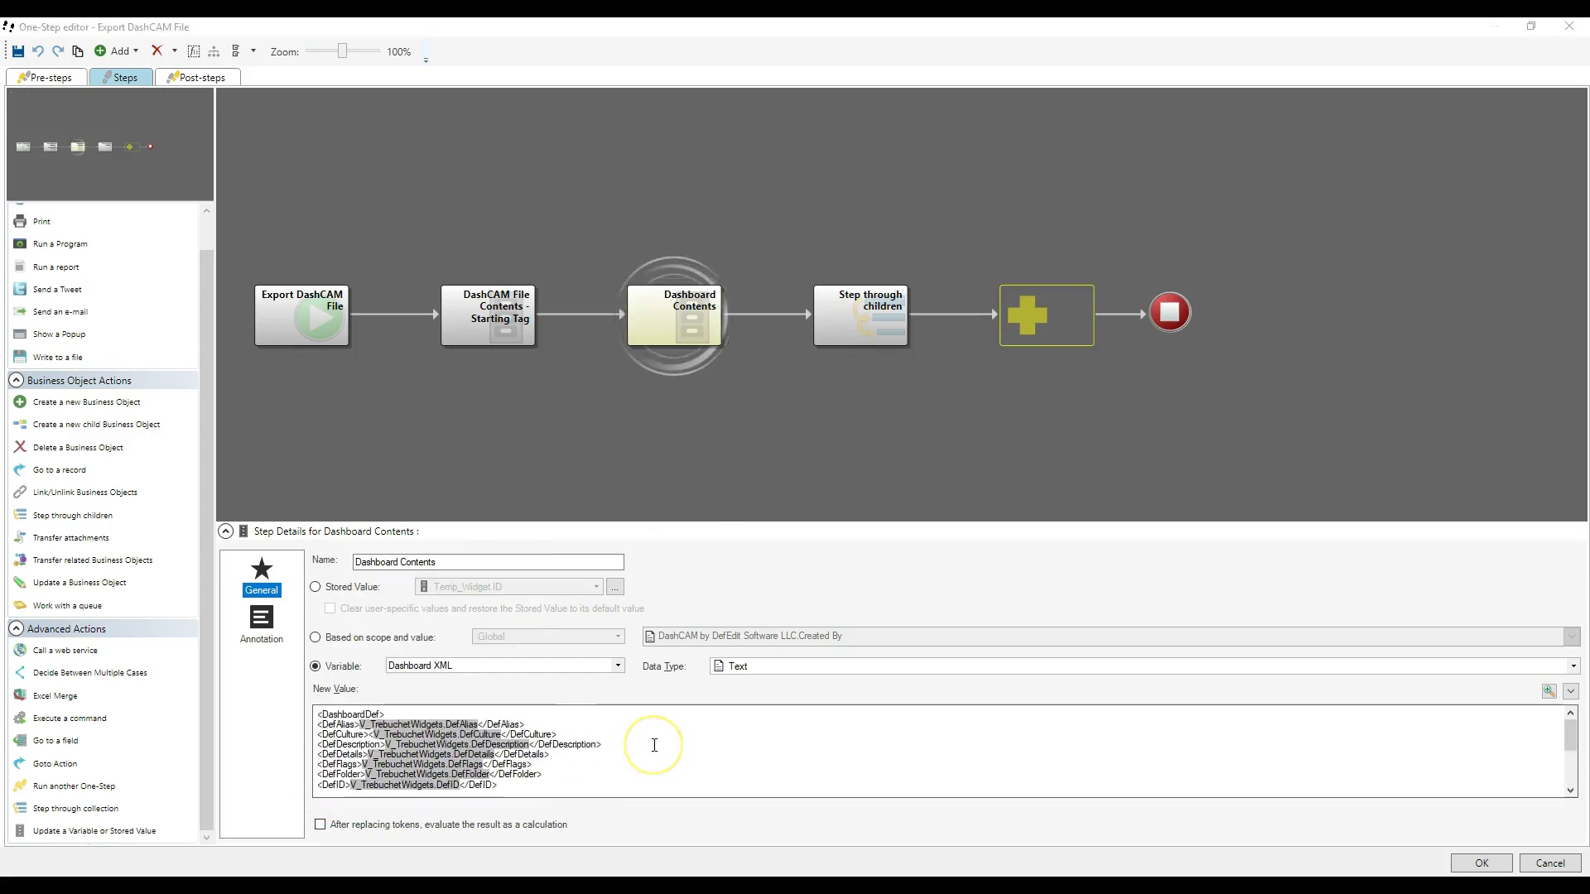
double_click(342, 713)
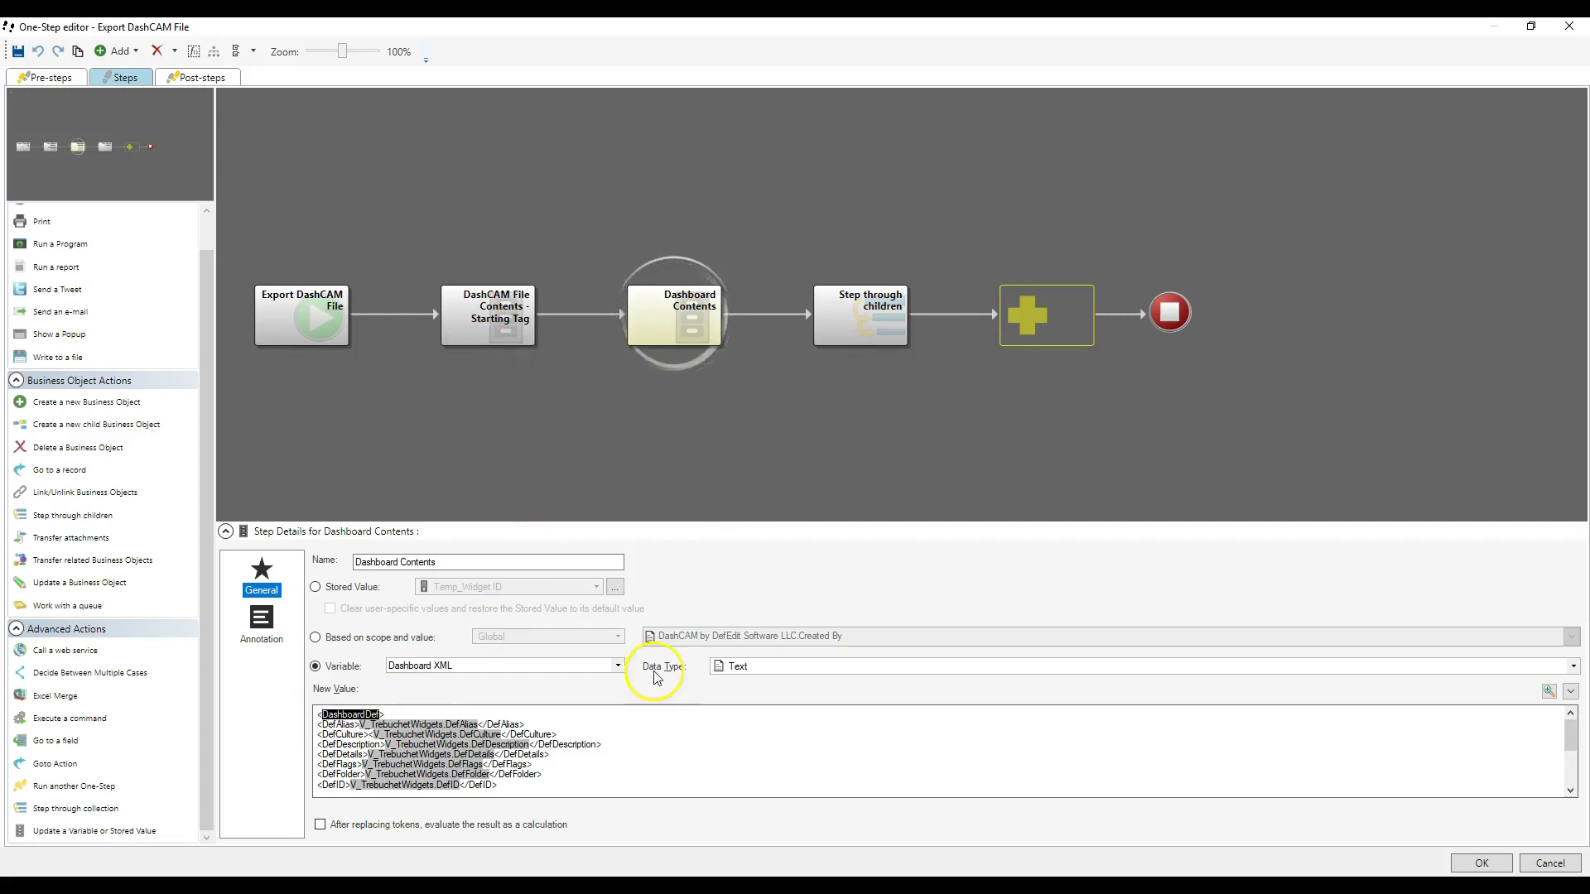
scroll(663, 752, "down", 3)
left_click(563, 787)
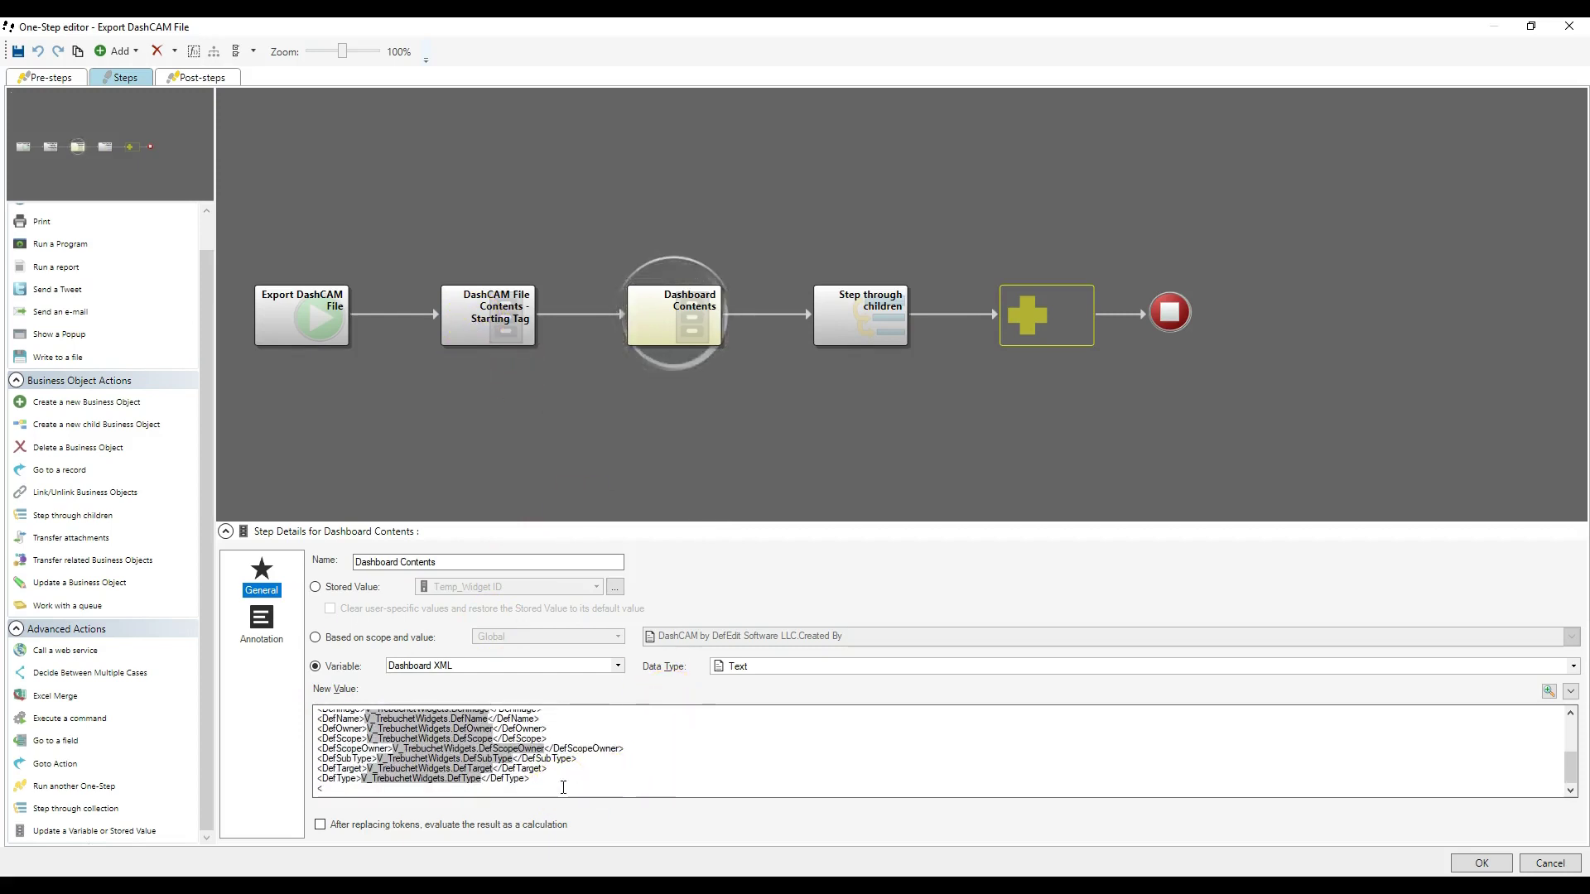
right_click(563, 787)
scroll(631, 695, "down", 3)
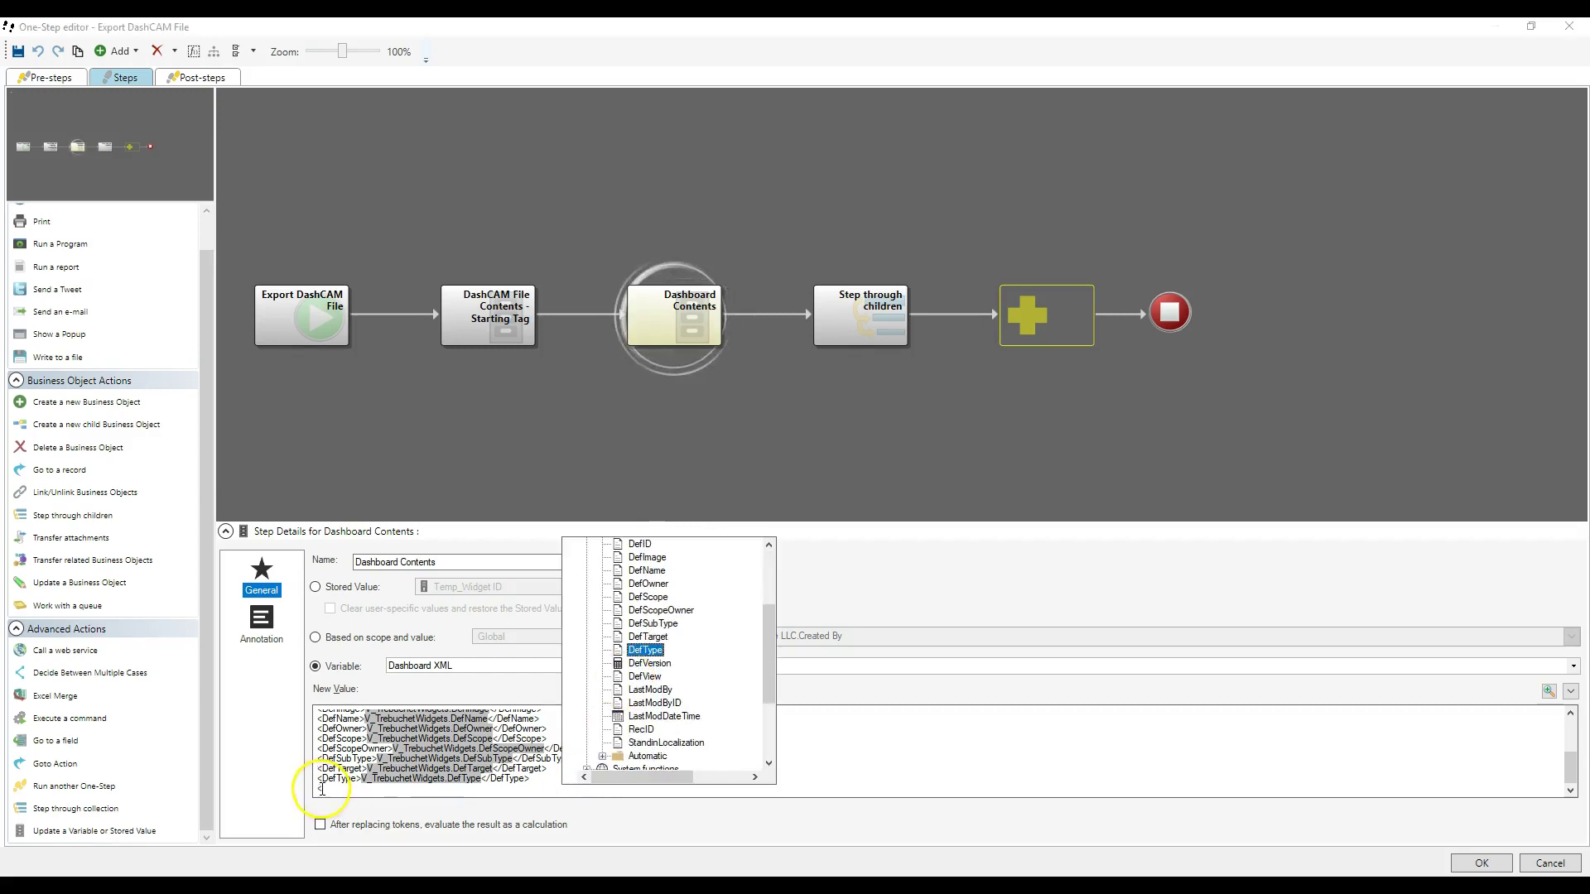
double_click(649, 663)
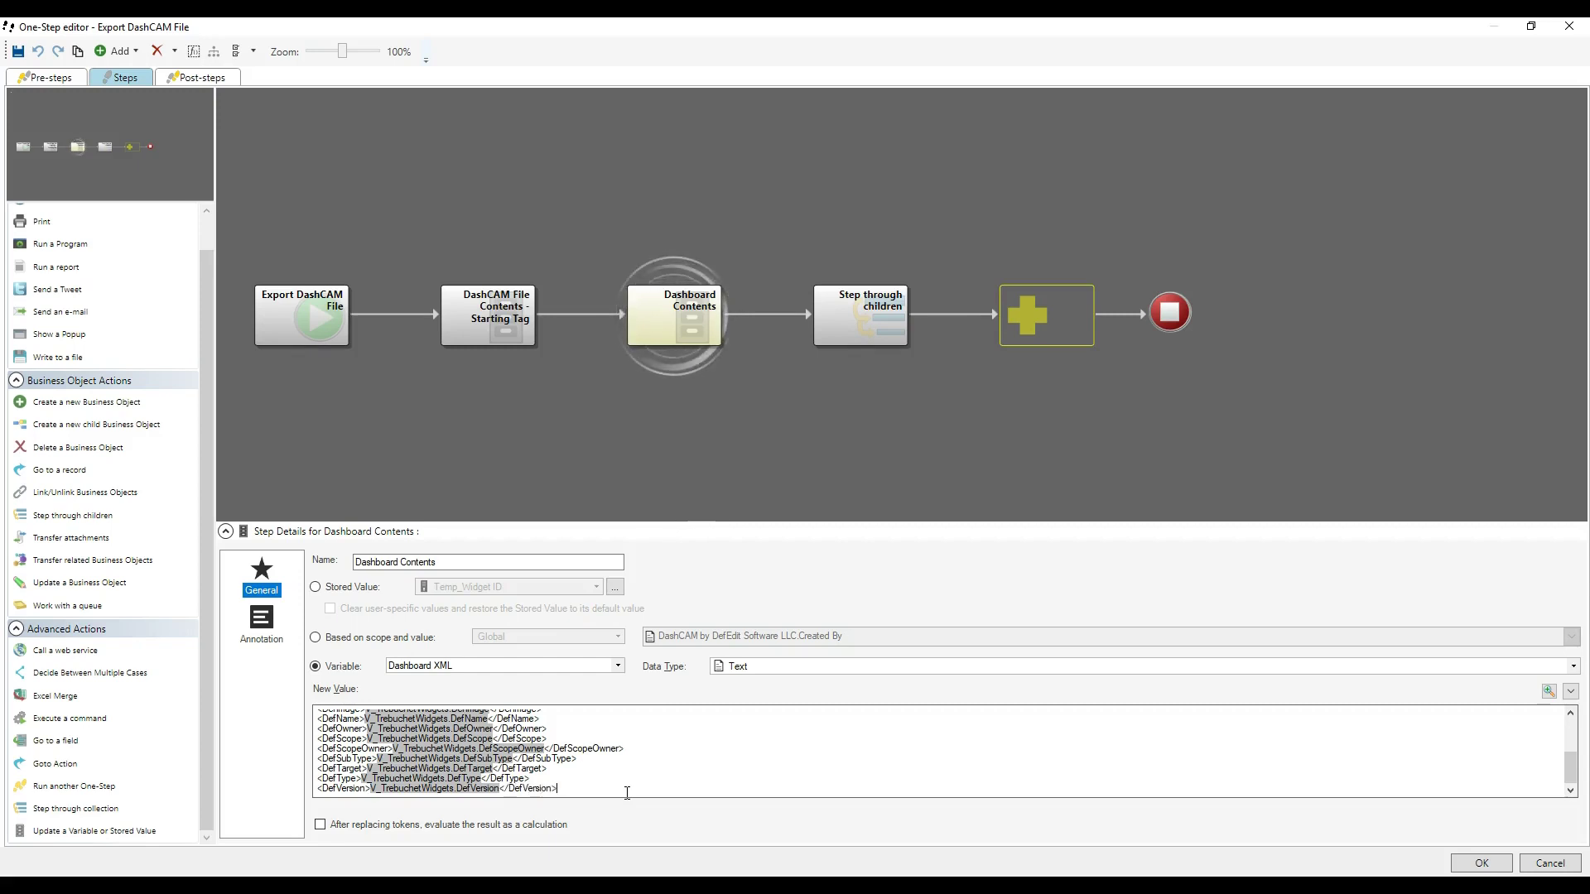
- Add a <DefView> line wrapping the V_TrebuchetWidgets.DefView field token below the DefVersion line
key("Return")
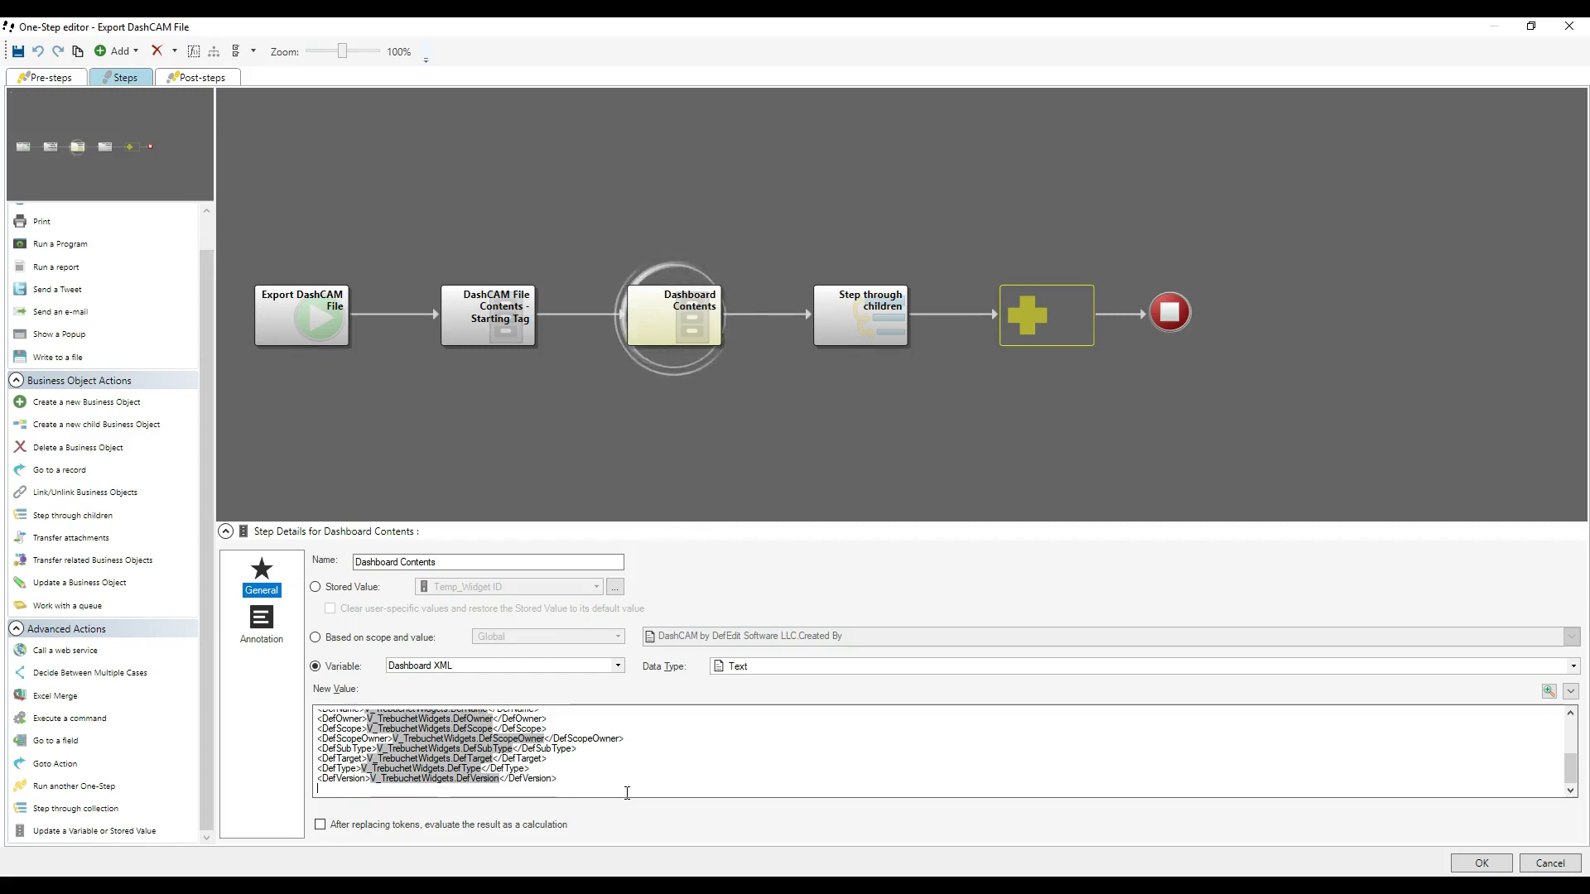
right_click(441, 788)
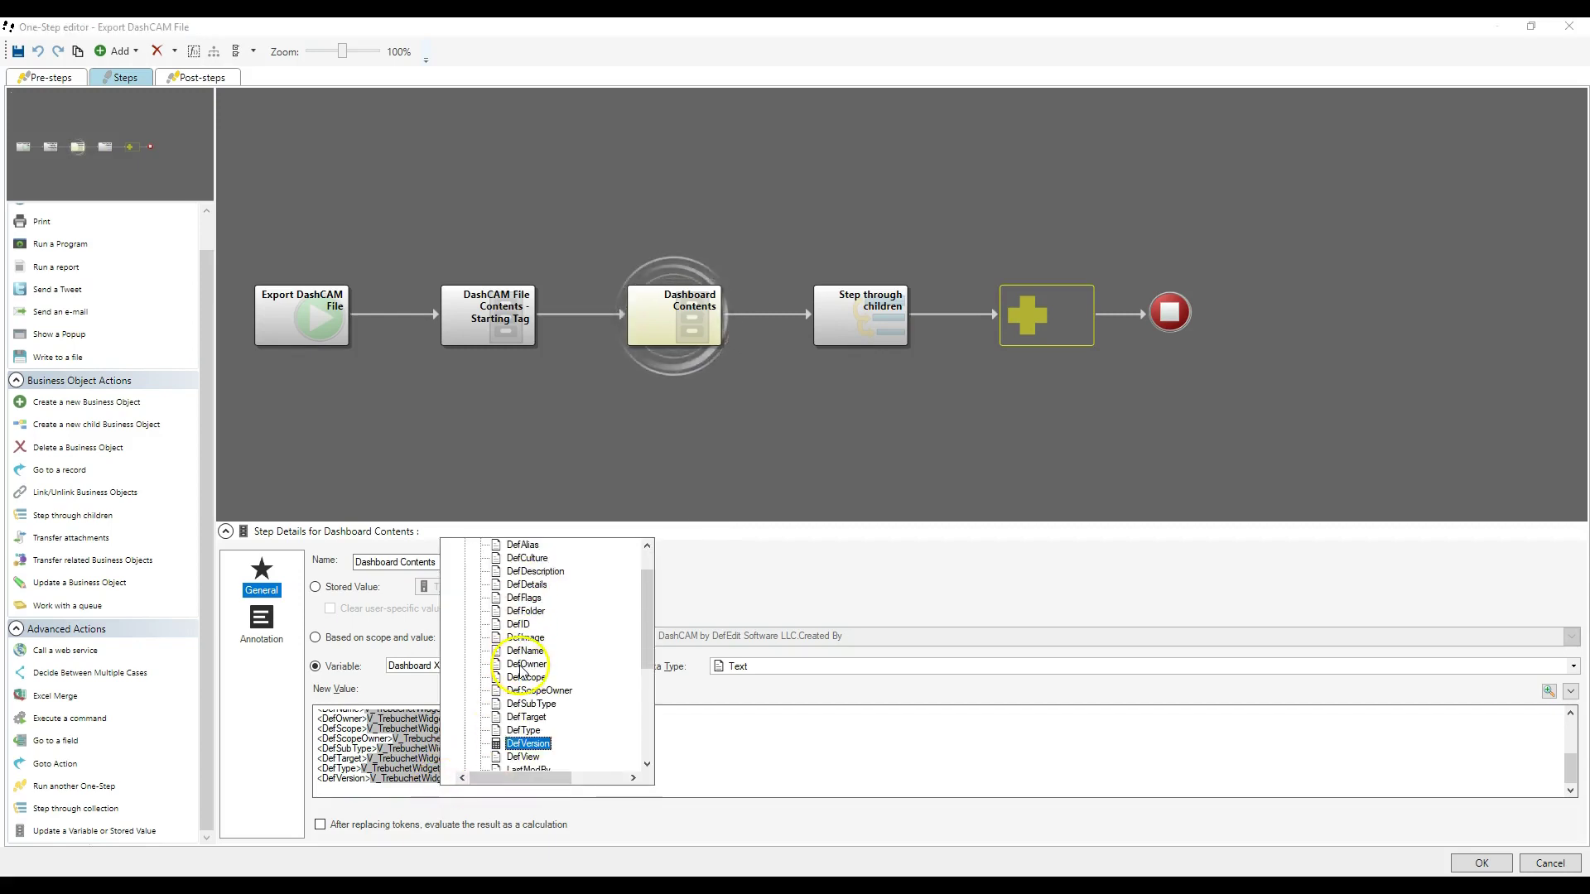
scroll(523, 654, "down", 3)
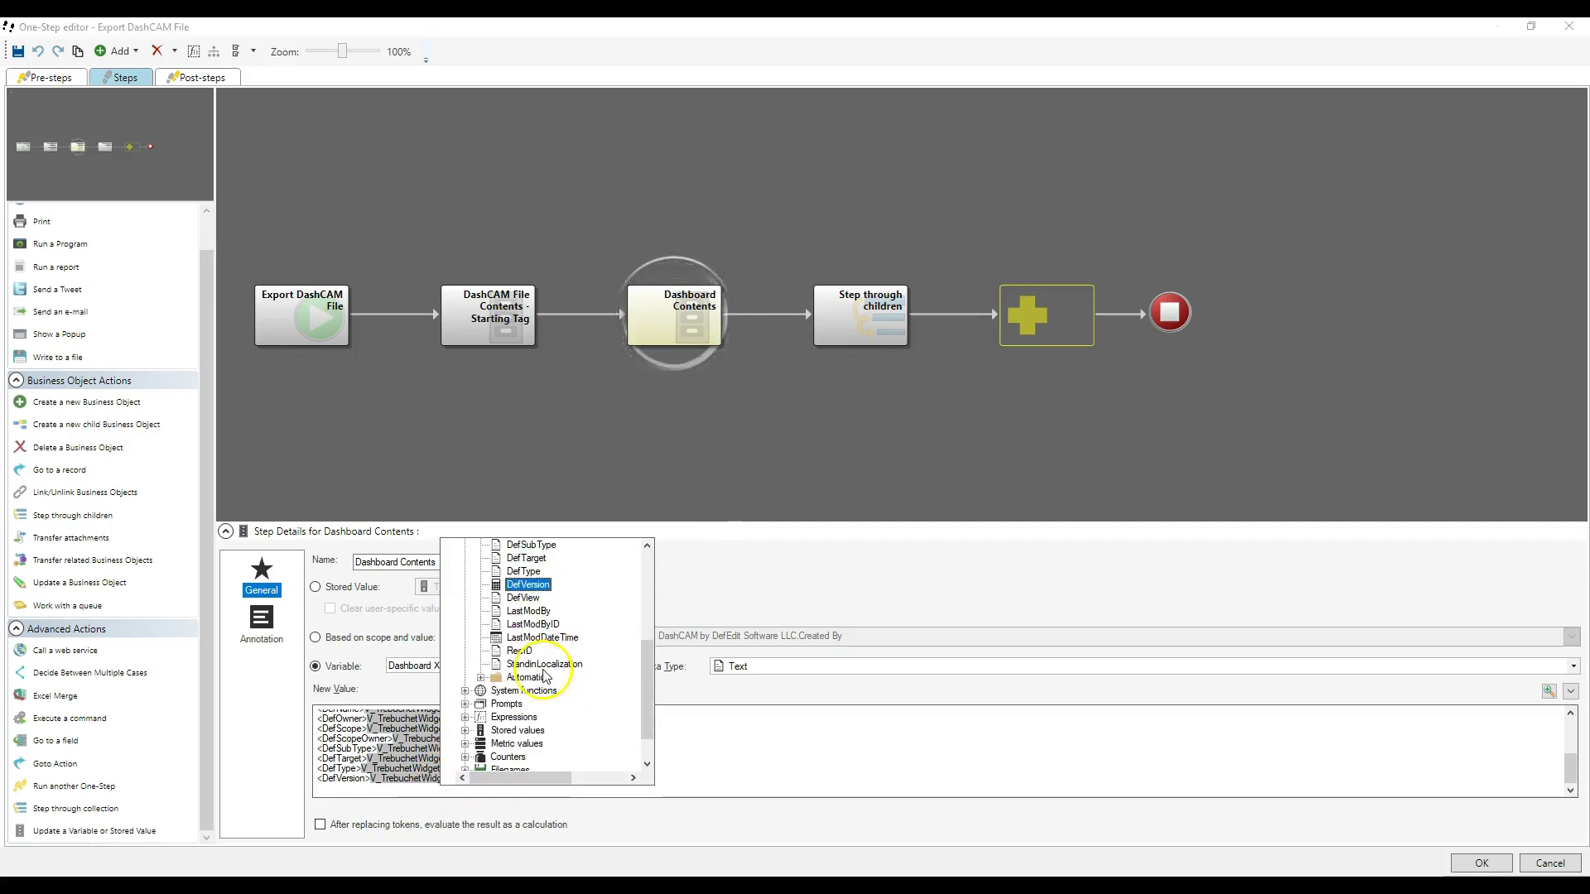
left_click(523, 599)
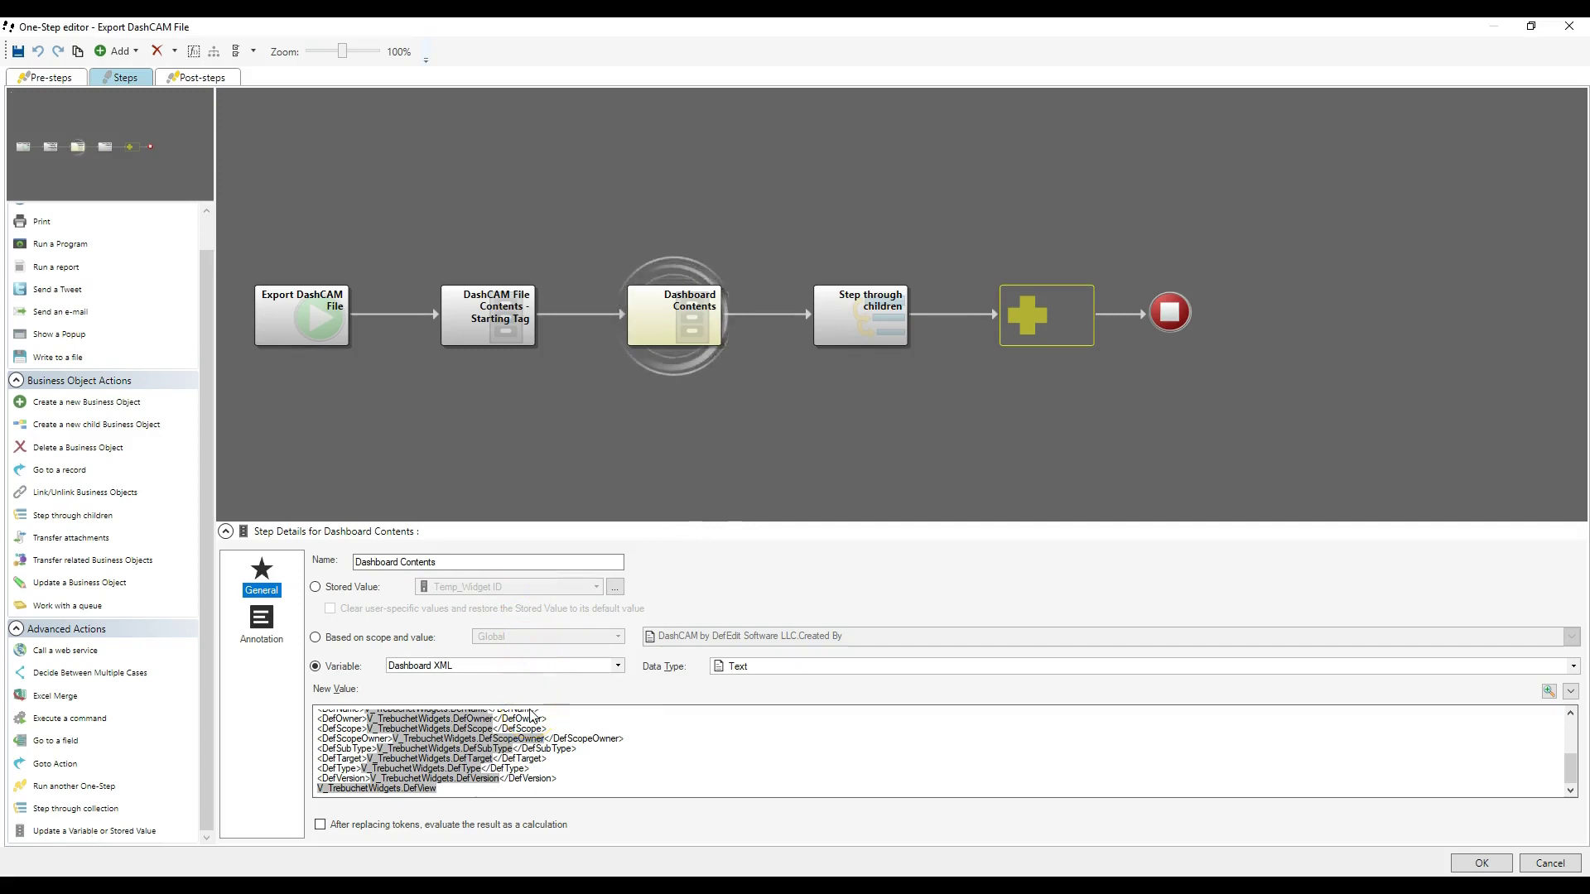
type("iew")
type("</DefView>")
- Add a <DefRecID> line wrapping the V_TrebuchetWidgets.RecID field token below the DefView line
key("Return")
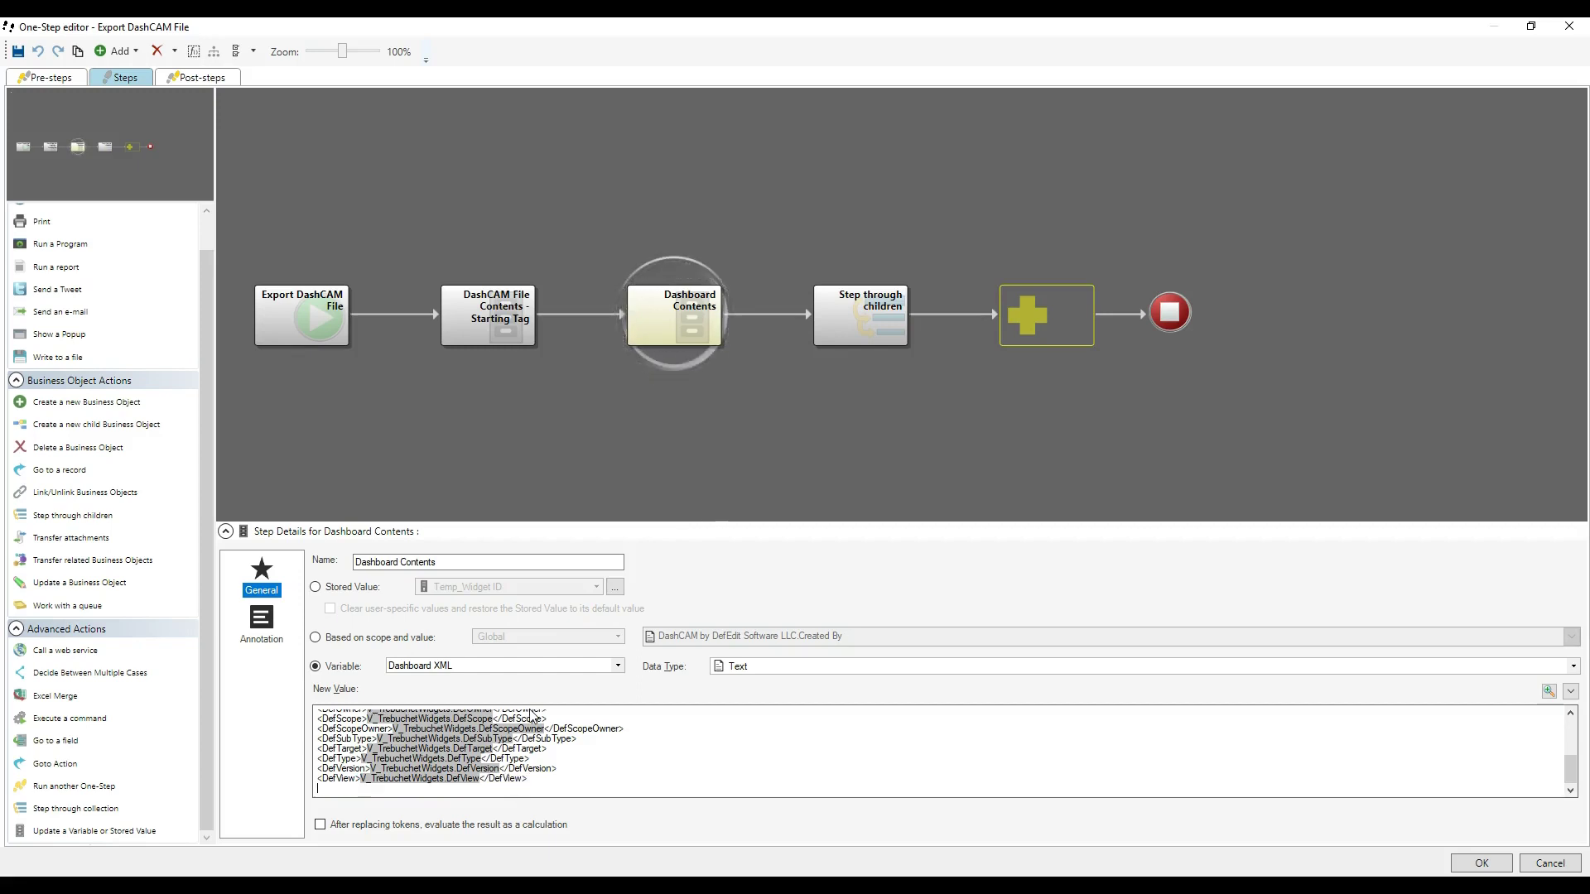
right_click(406, 790)
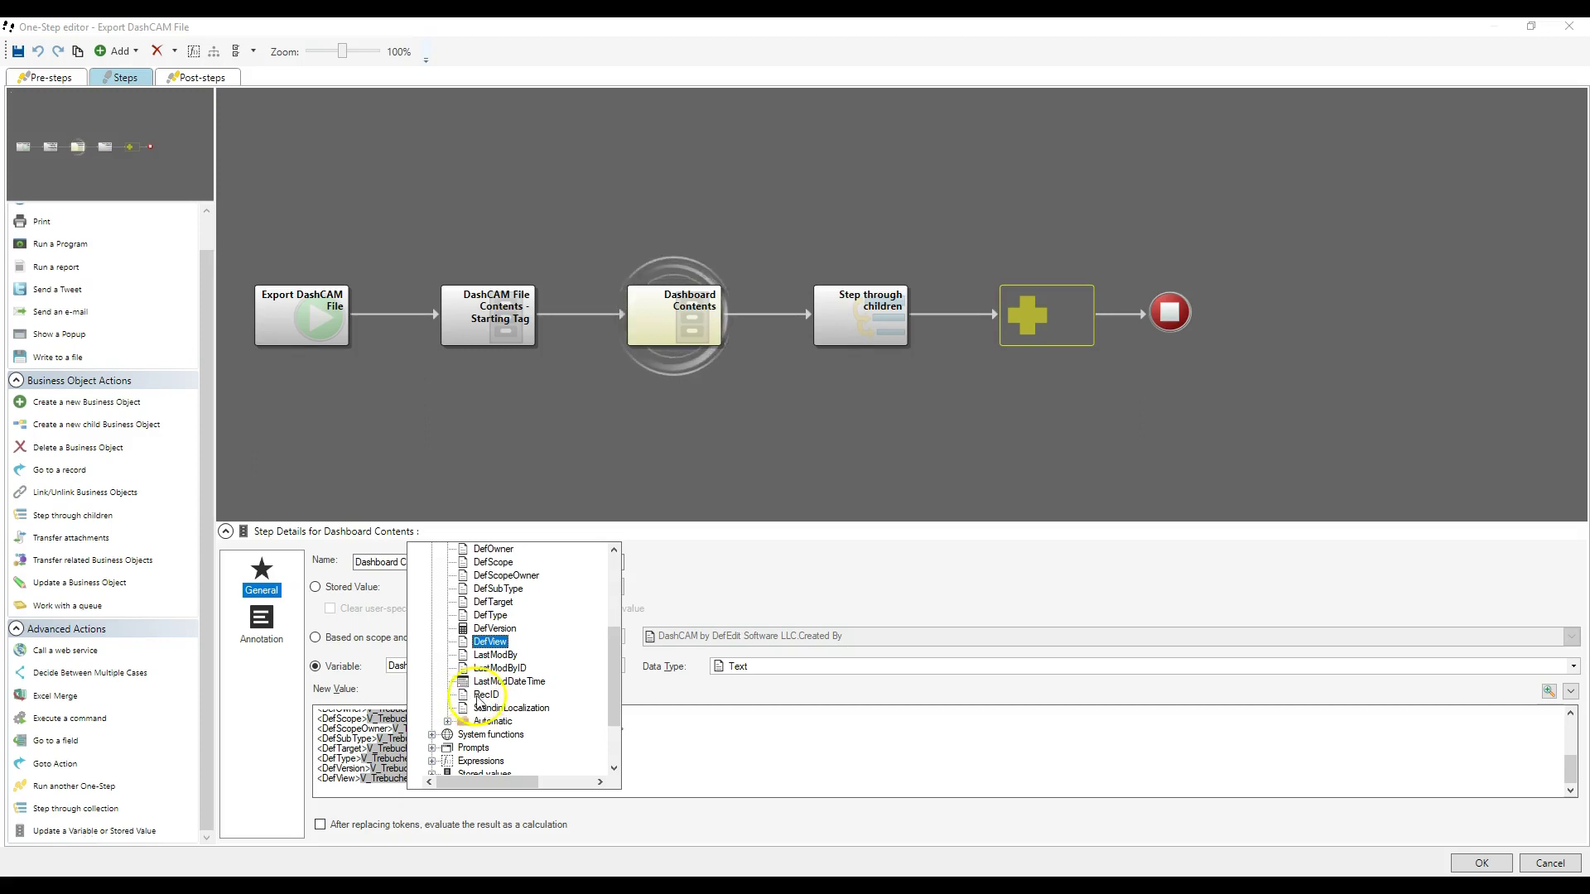
left_click(487, 695)
type("<DefRecID>V_TrebuchetWidgets.RecID</DefRecID>")
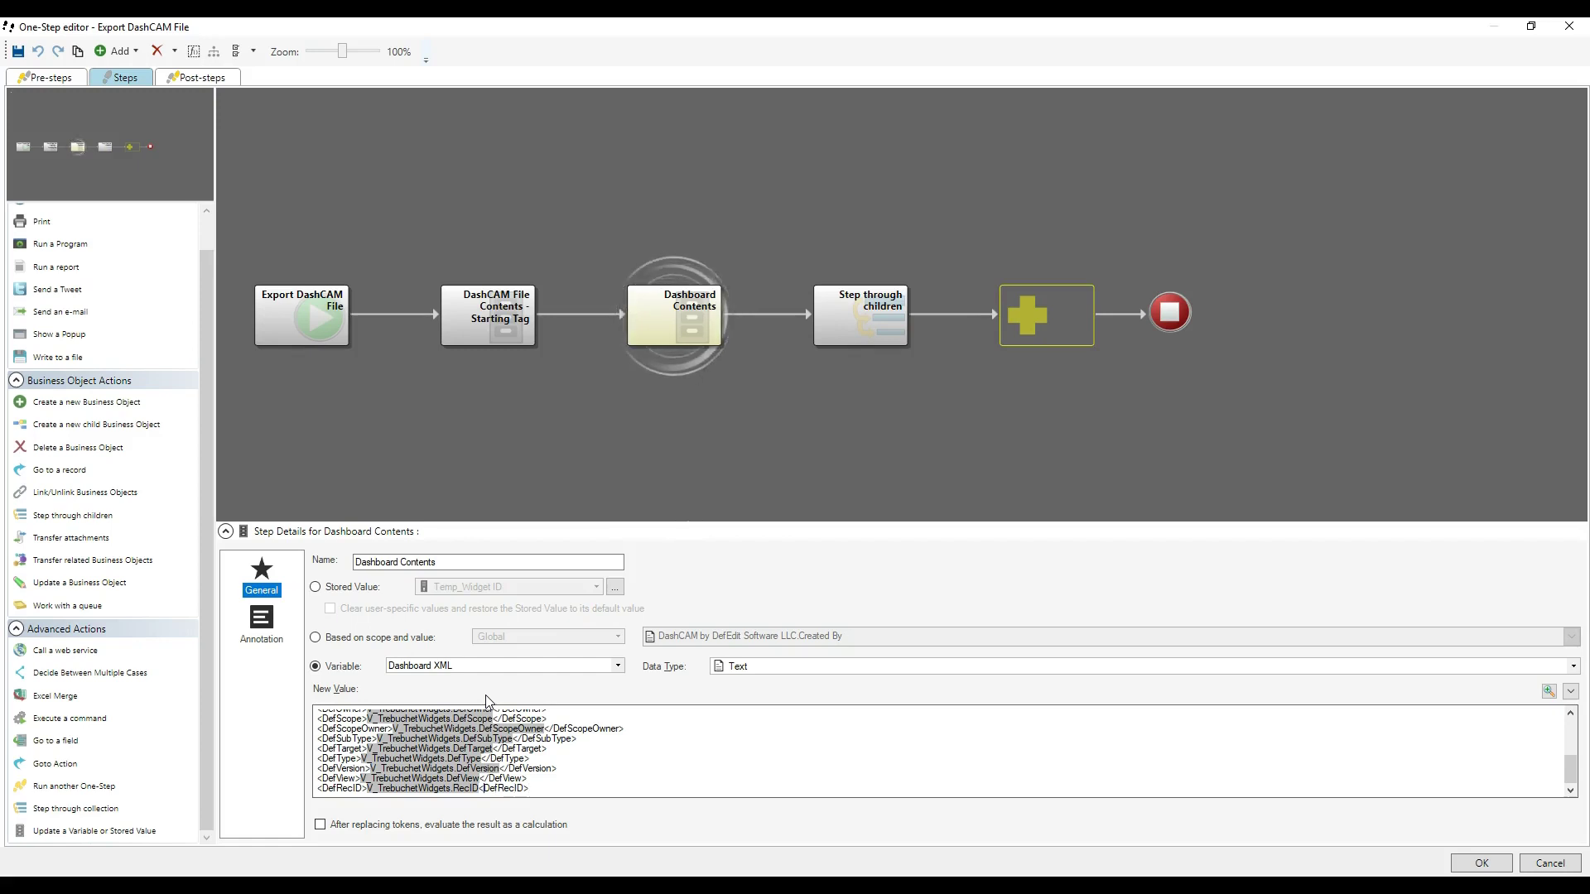
- Add a <DefStandInLocalization> line wrapping the V_TrebuchetWidgets.StandinLocalization field token, with a capital I in both tags
key("Return")
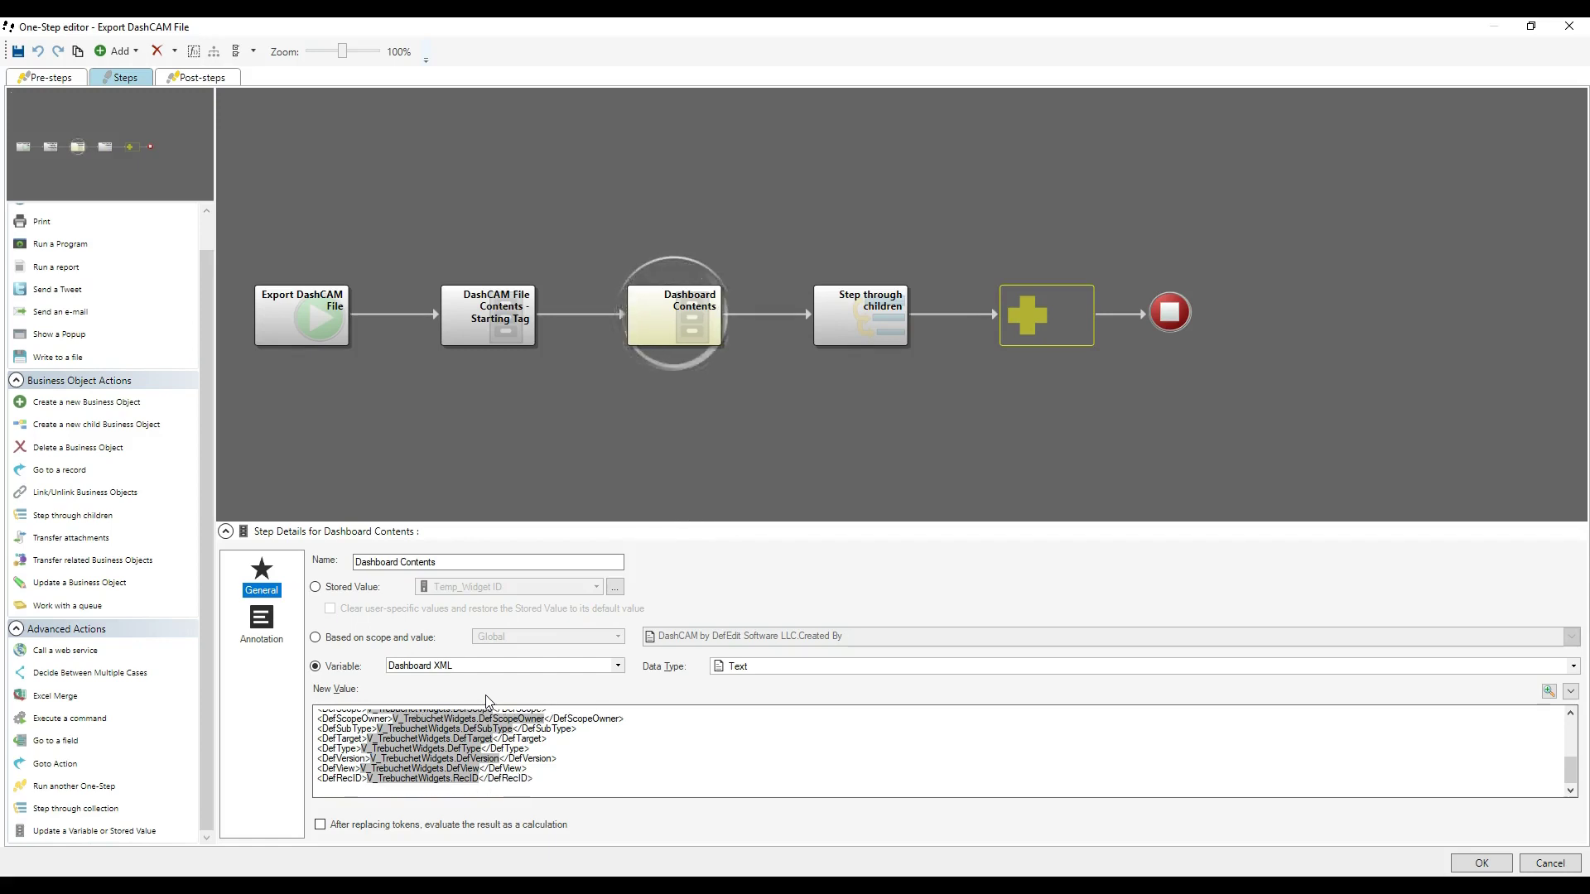
right_click(364, 787)
scroll(454, 737, "down", 4)
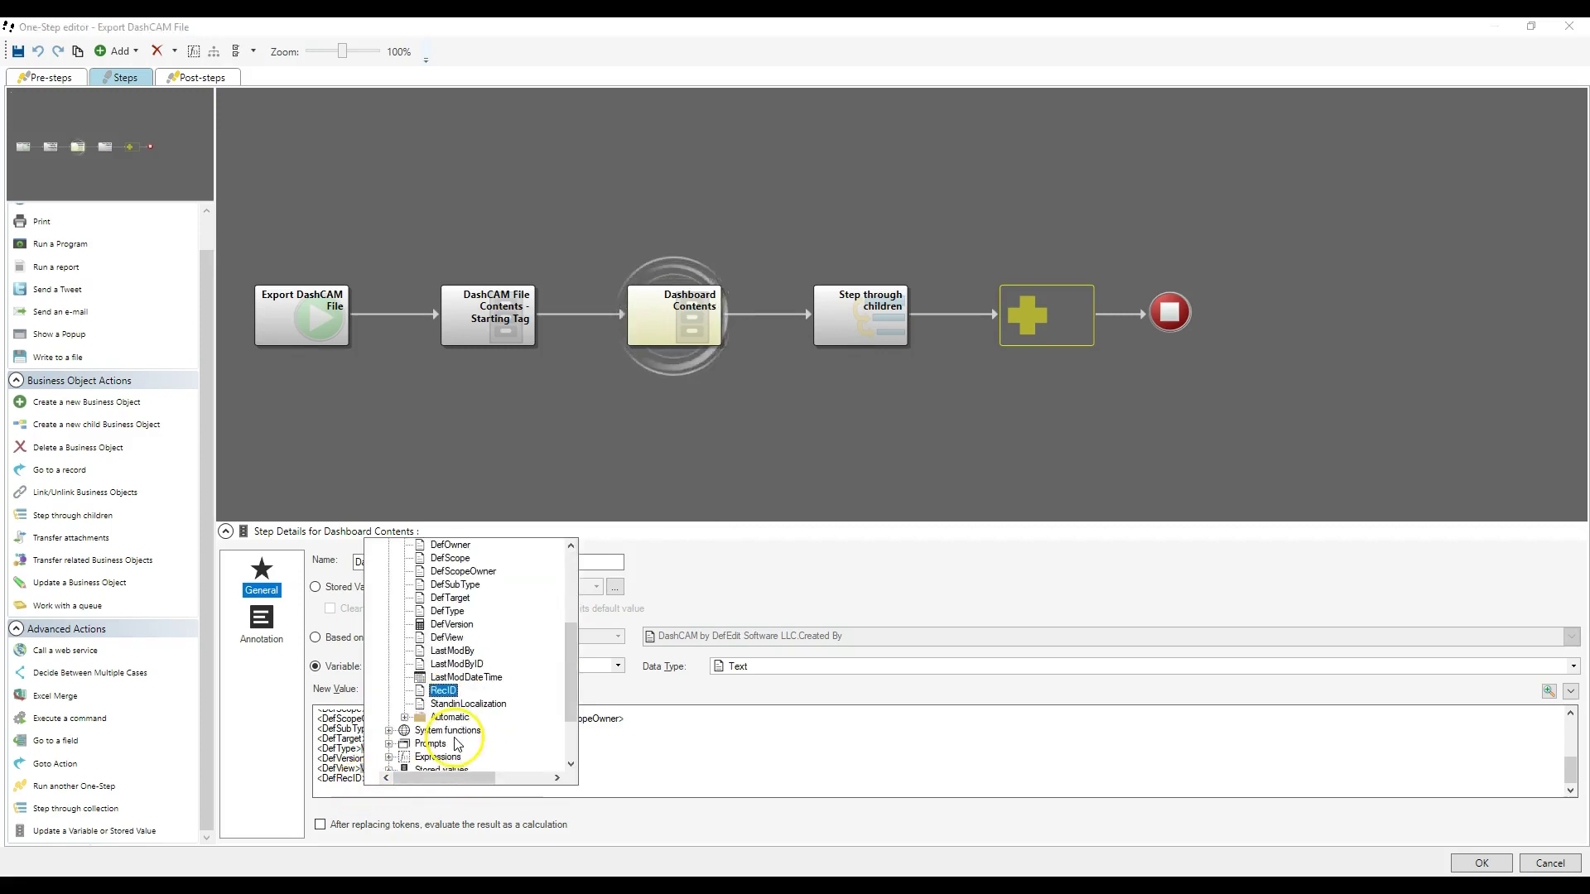
double_click(456, 703)
type("<DefStand")
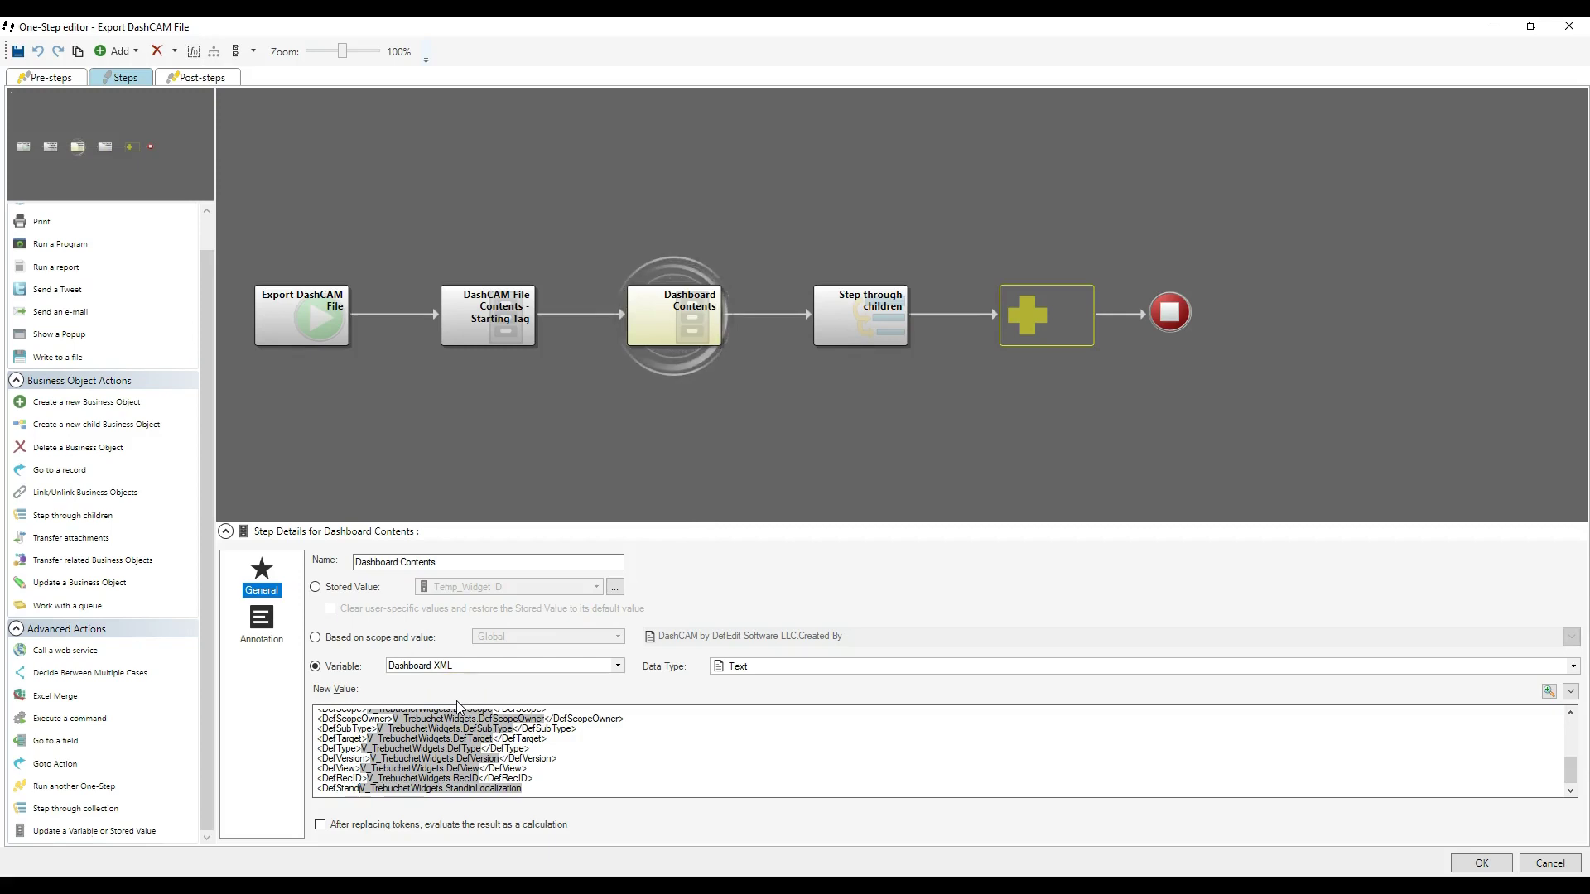
type("inLocalization>")
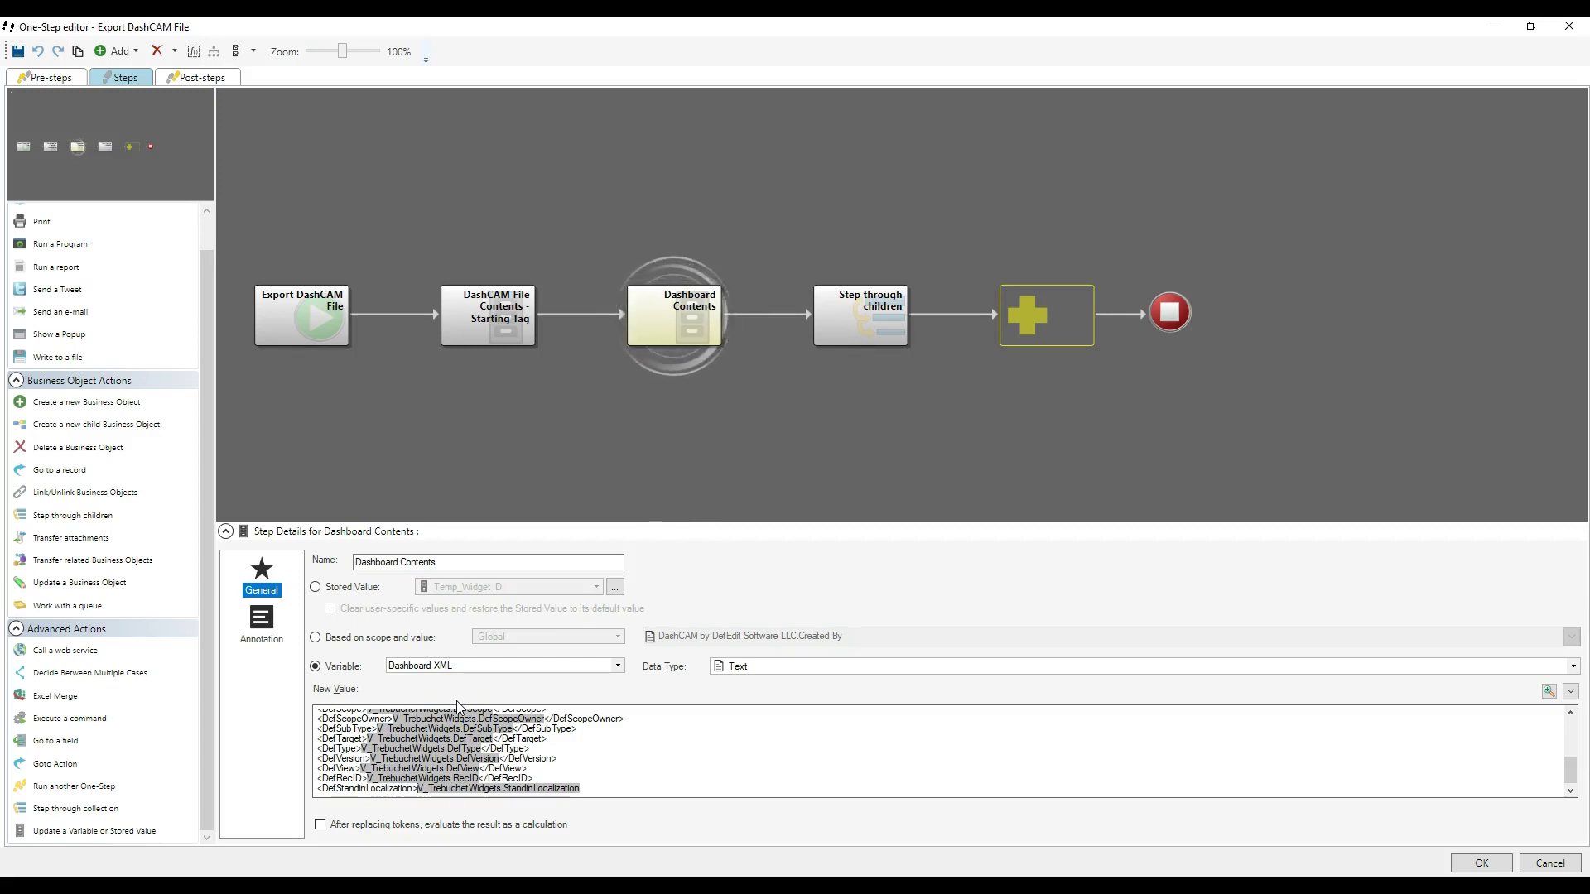
left_click(360, 780)
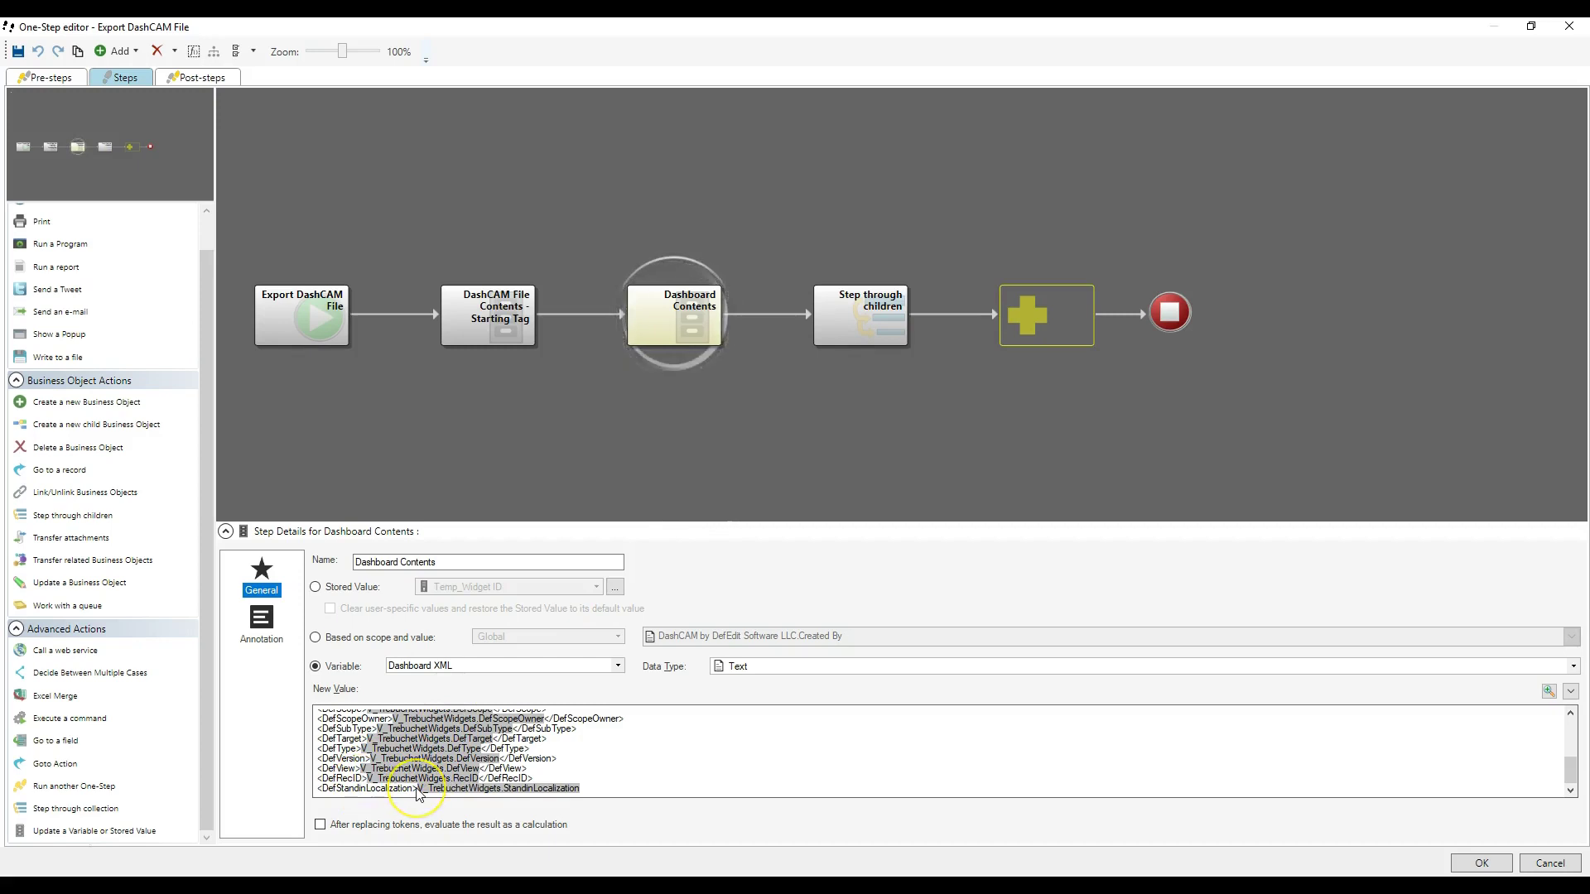
key("Delete")
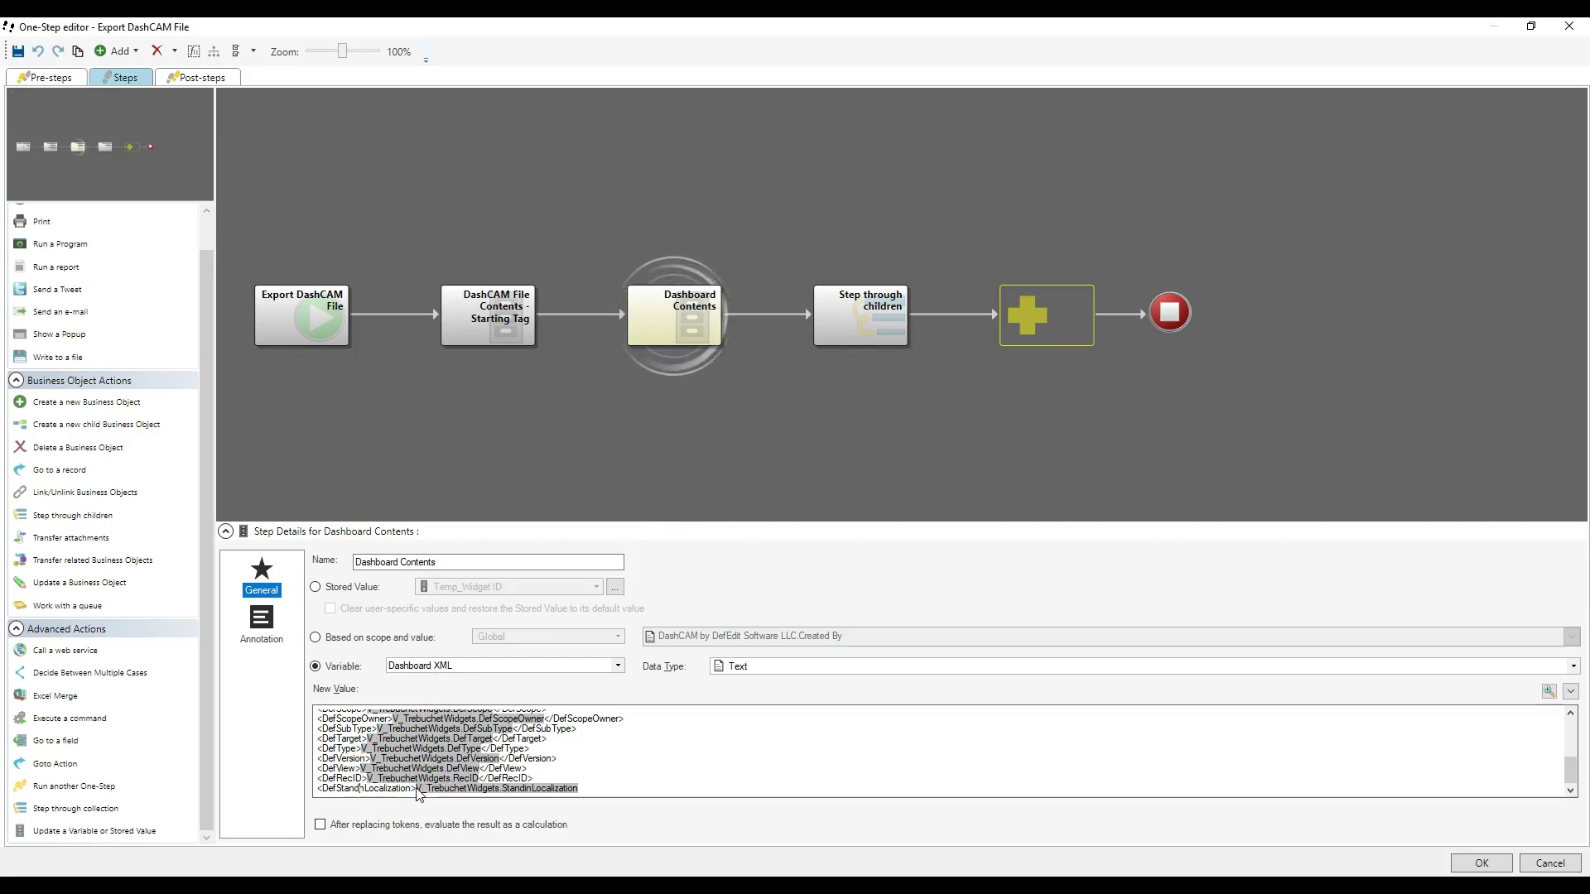
type("In")
left_click(645, 783)
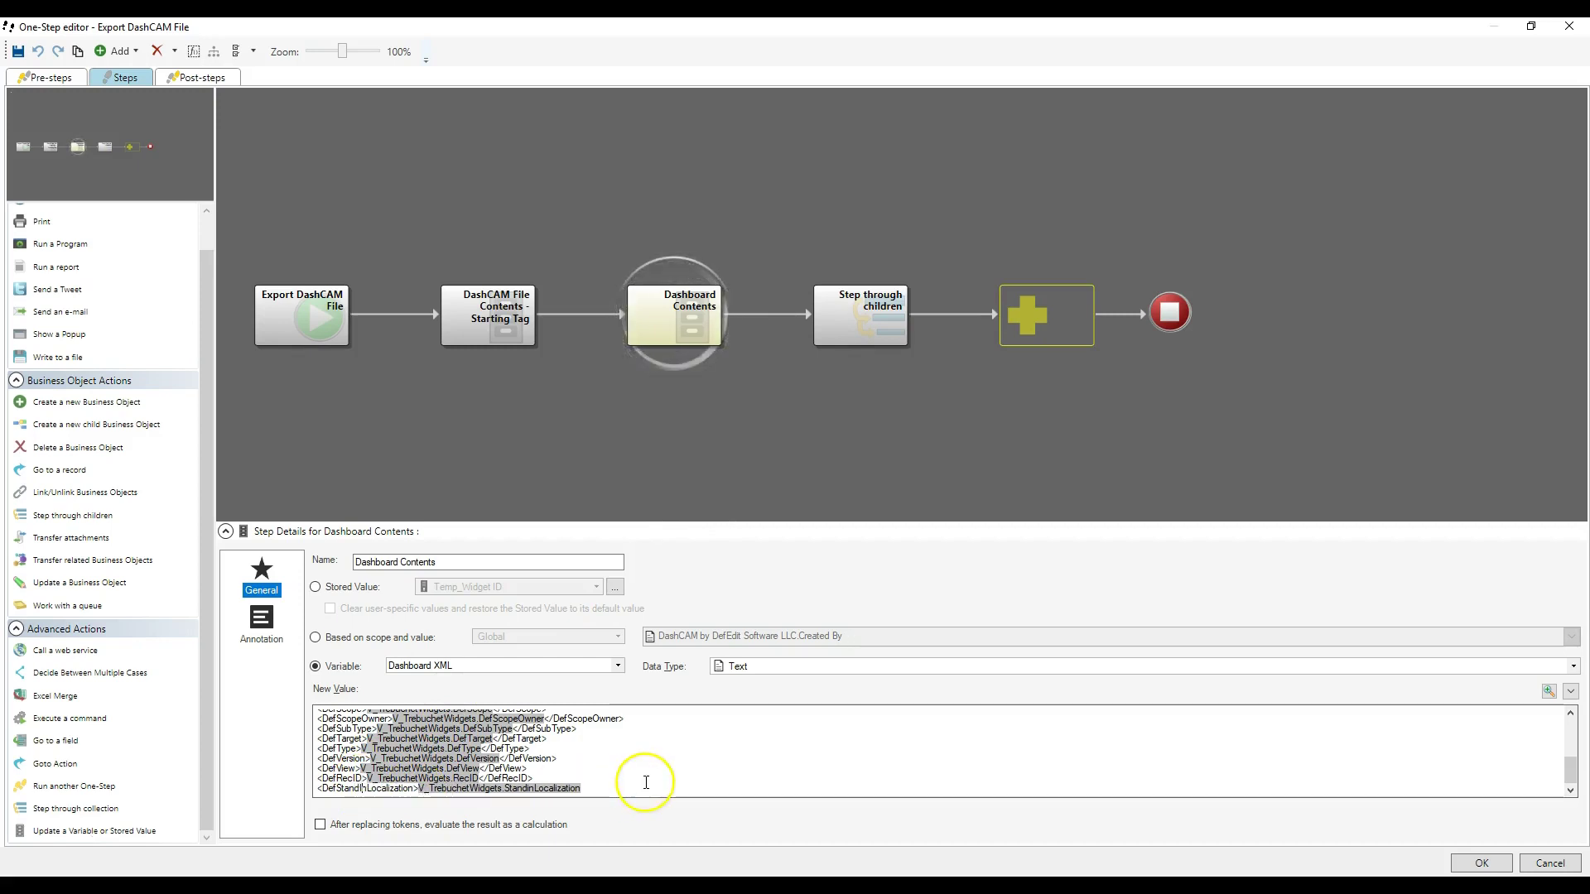
type("</Def")
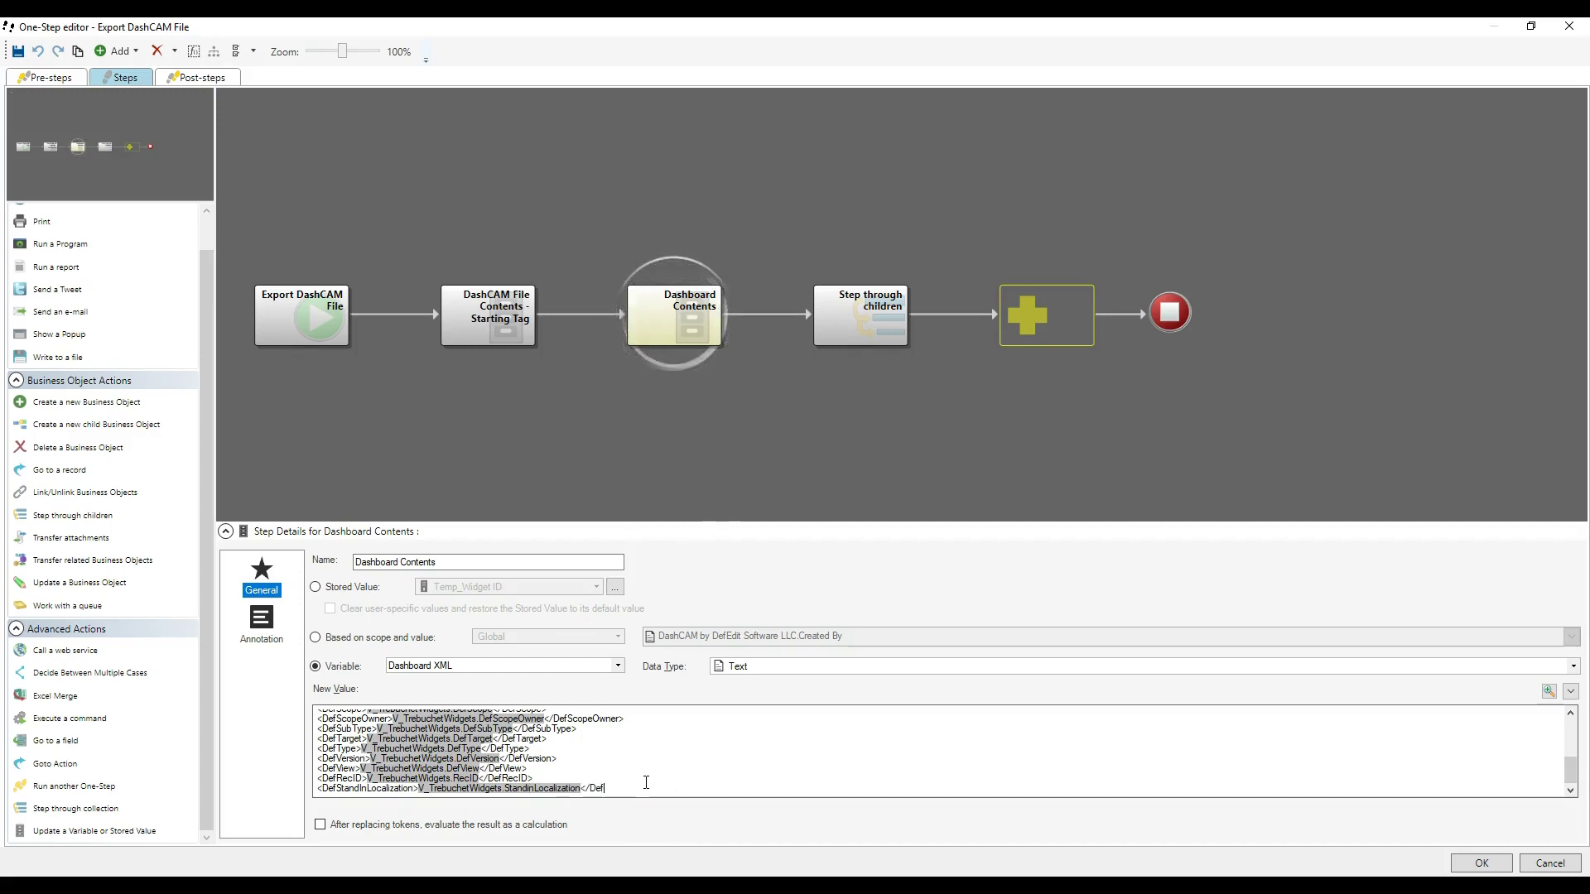
type("StandInLocalization>")
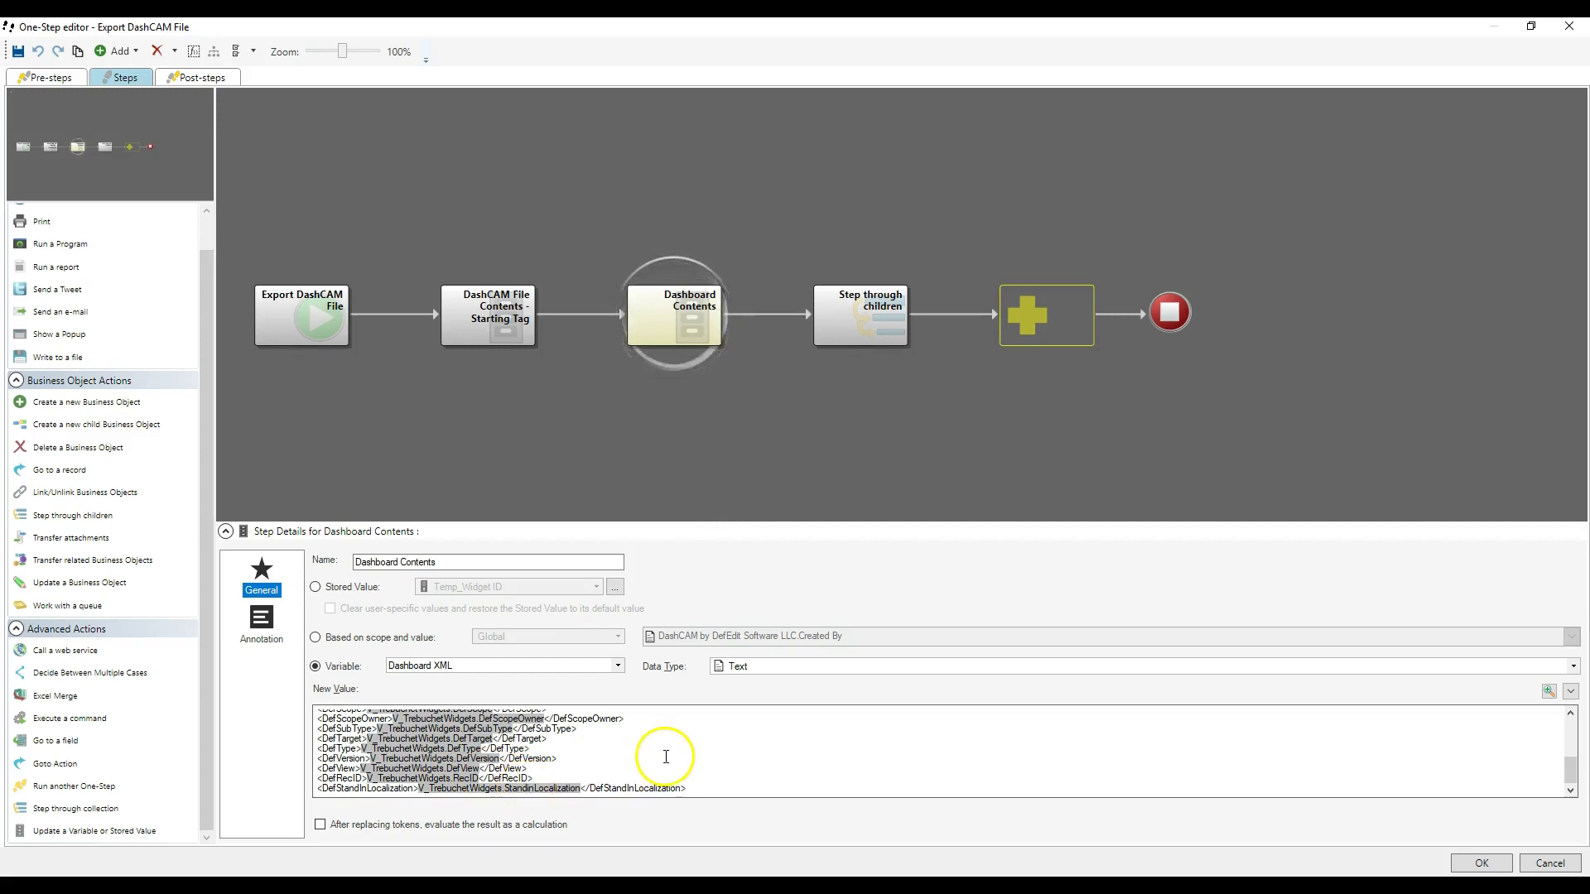
- Check the remaining available fields and end the Dashboard Contents value with a <DashboardDef> tag on its own line
right_click(696, 786)
scroll(750, 725, "down", 5)
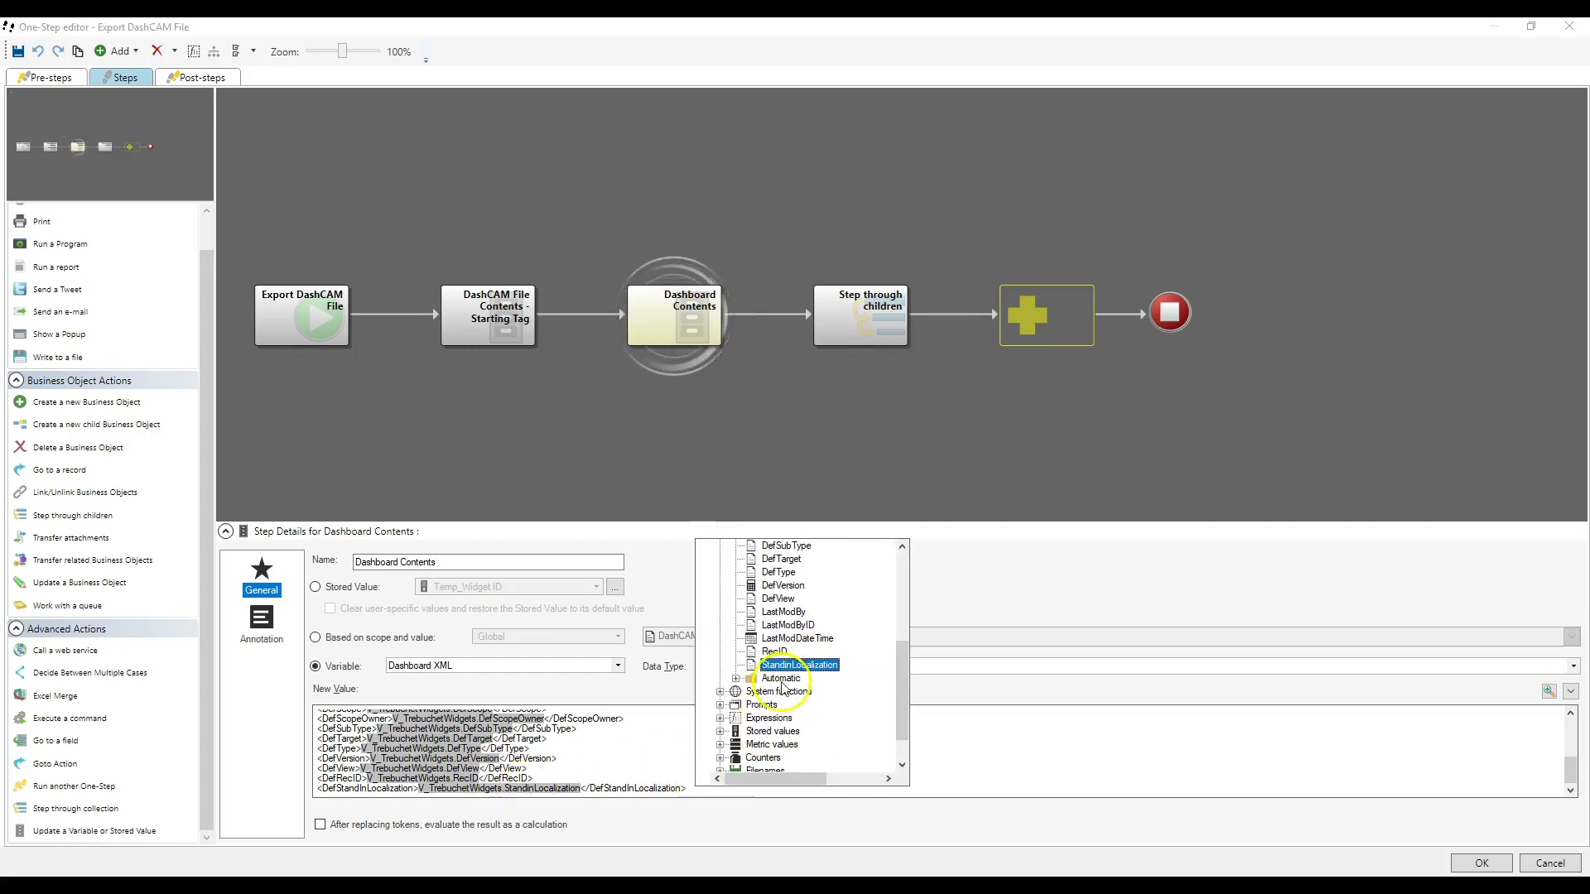
left_click(702, 787)
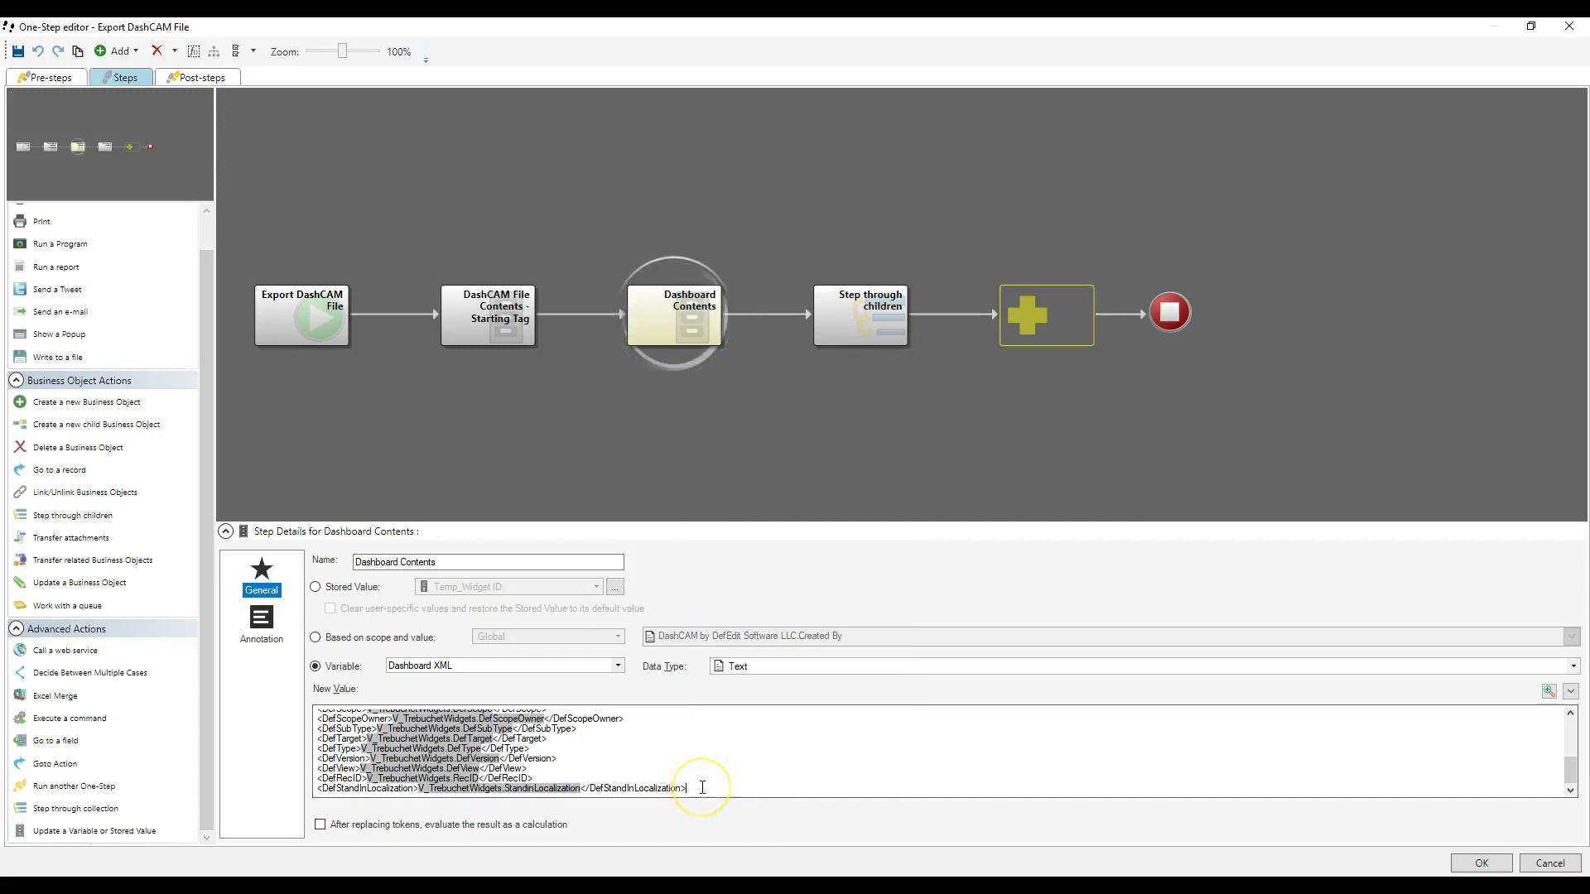
key("Return")
type("<DashboardDef>")
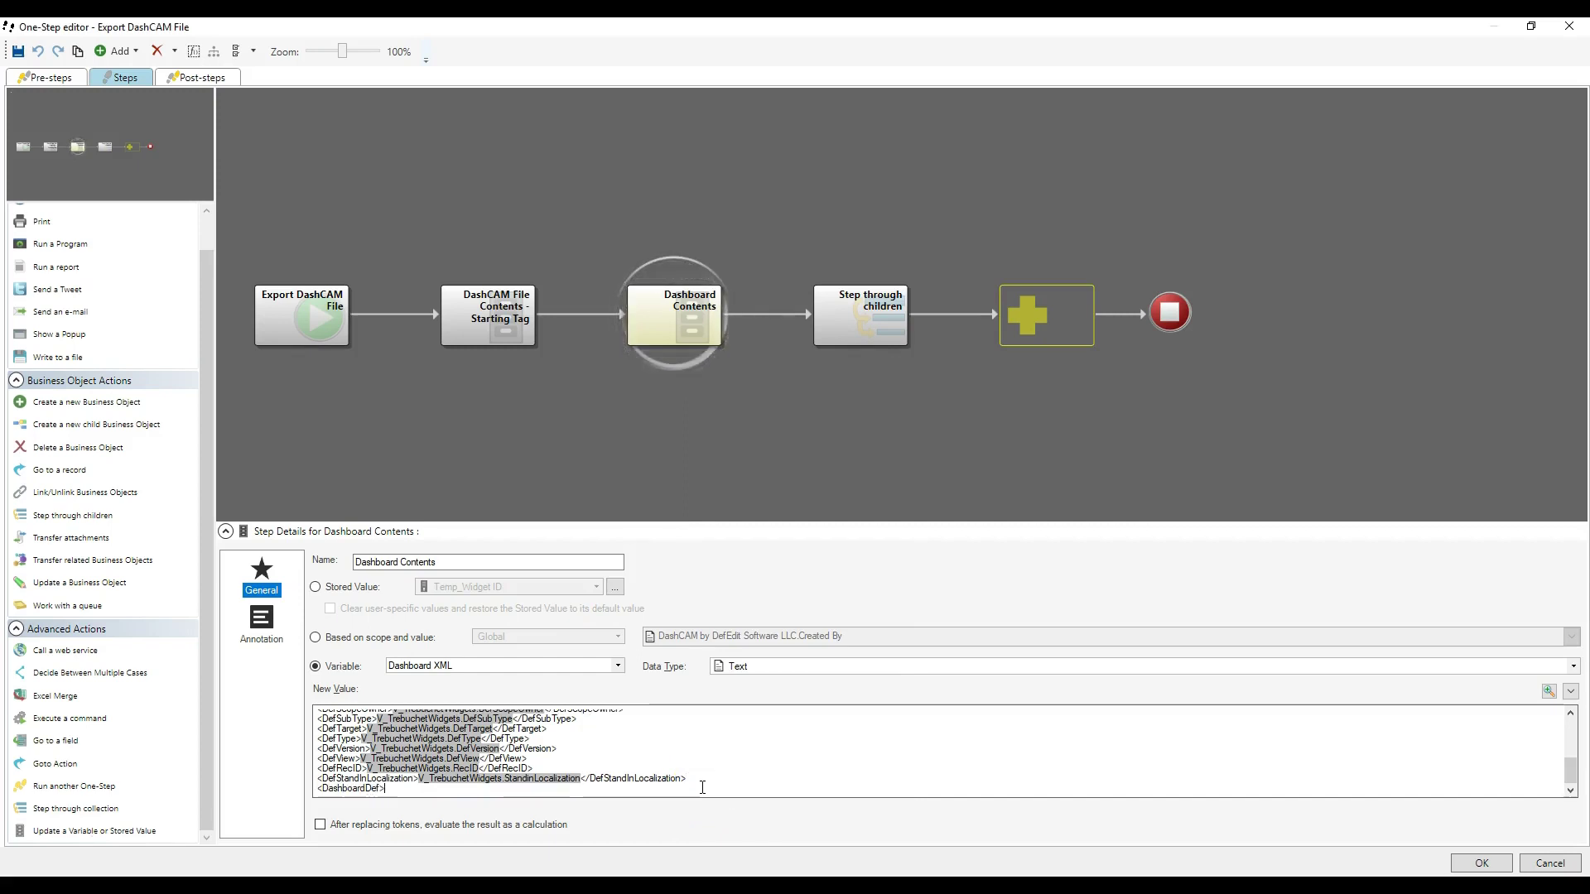
- Open the Dashboard Contents value in the larger text editor and indent the DefAlias through DefImage lines by one tab
left_click(1546, 693)
left_click_drag(869, 497, 483, 319)
left_click(495, 320)
key("Tab")
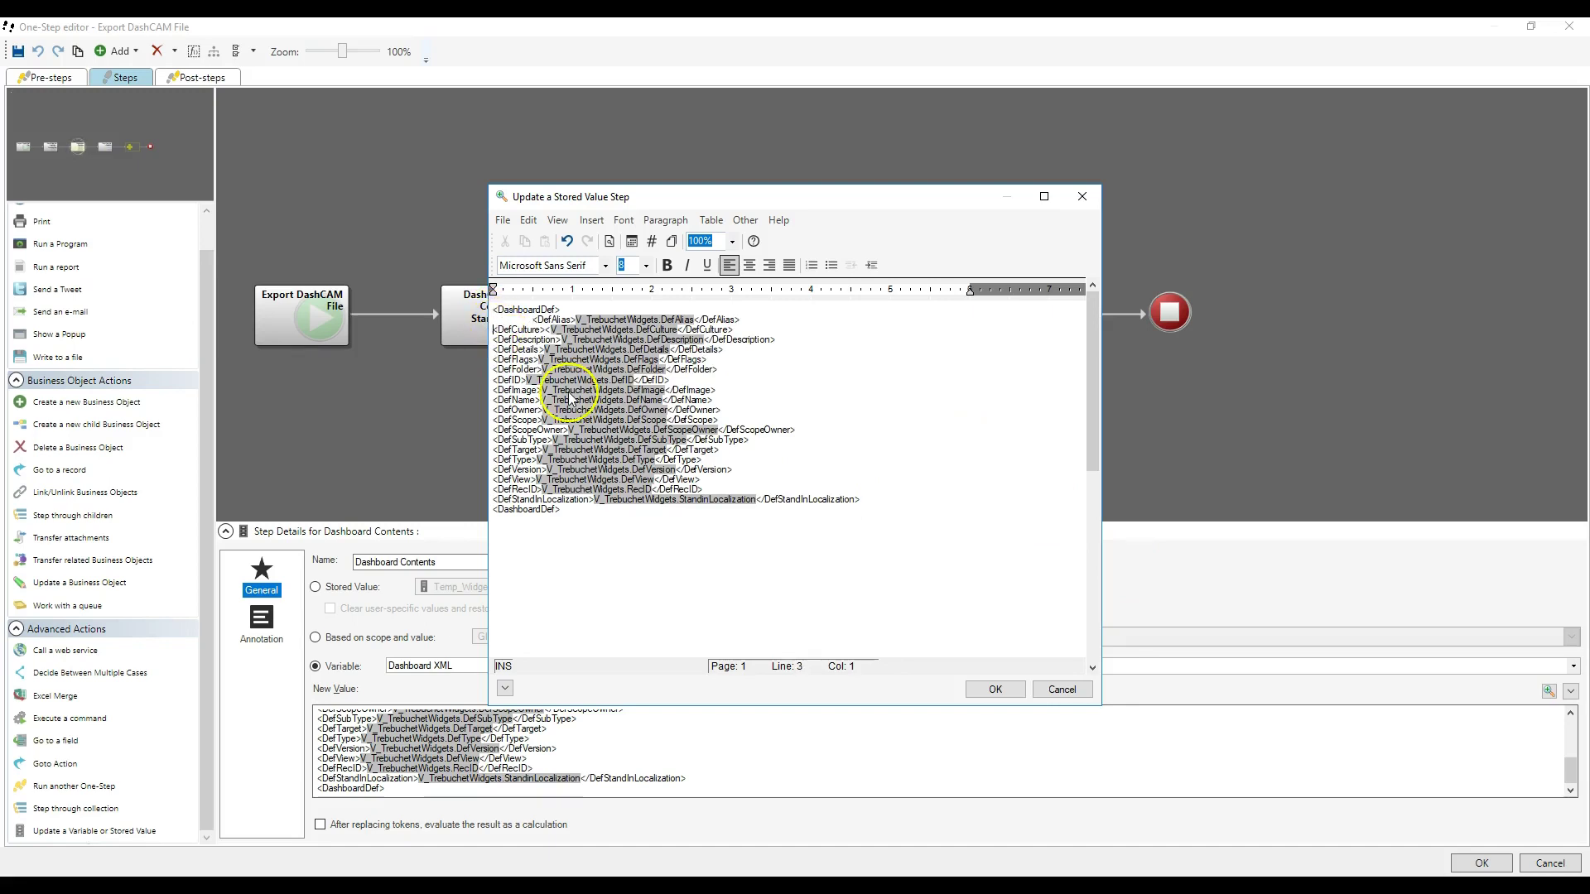
key("Tab")
key("Tab")
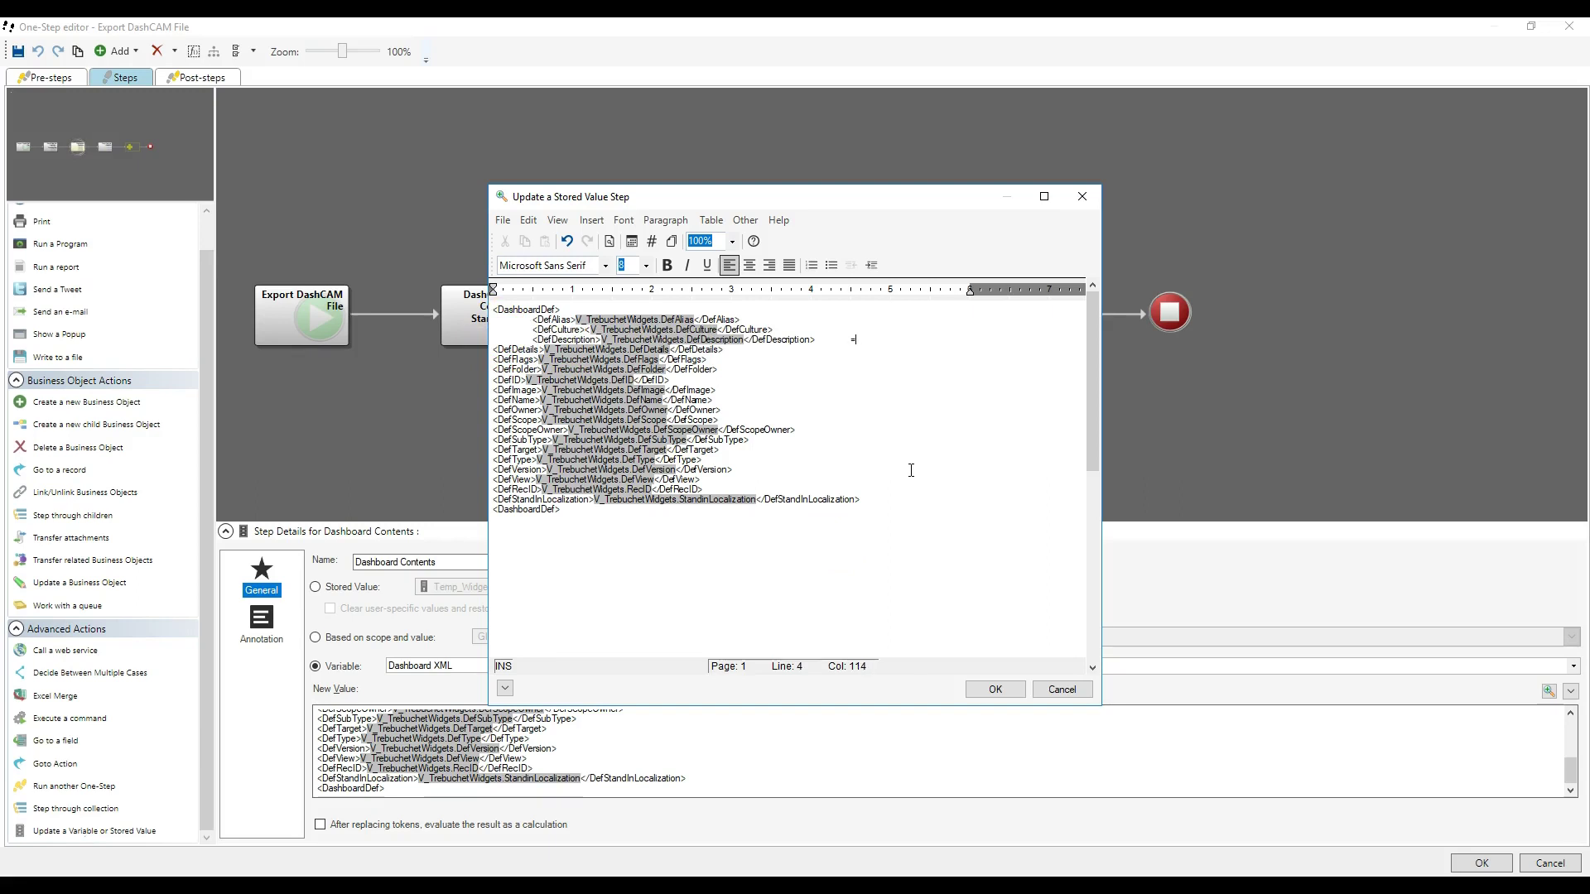
key("Tab")
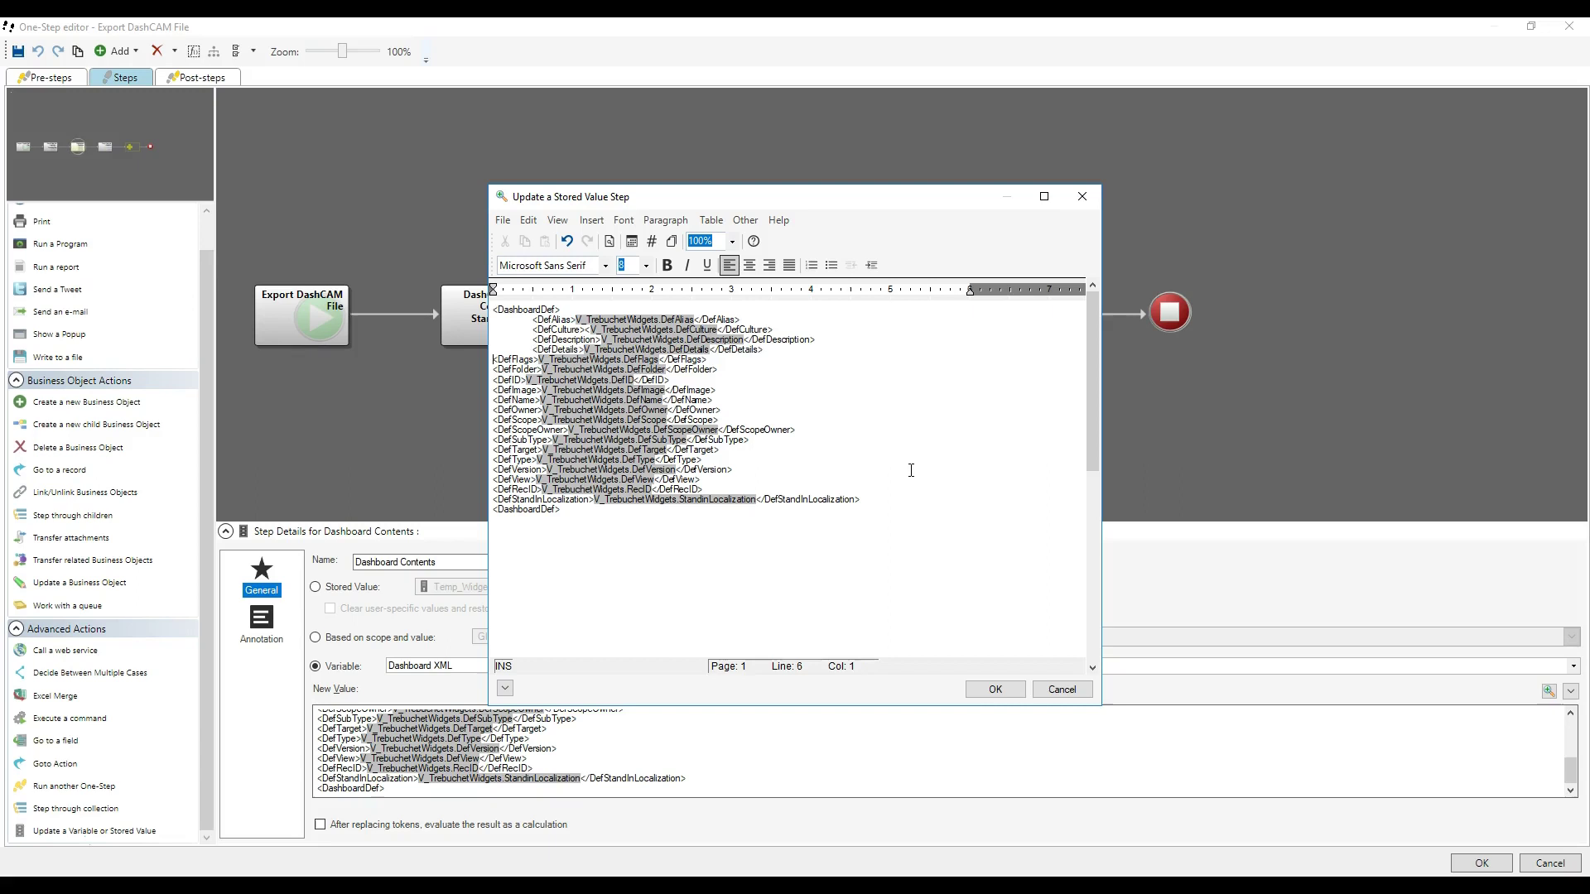
key("Tab")
key("Left")
key("Down")
key("Tab")
key("Left")
key("Down")
key("Tab")
key("Left")
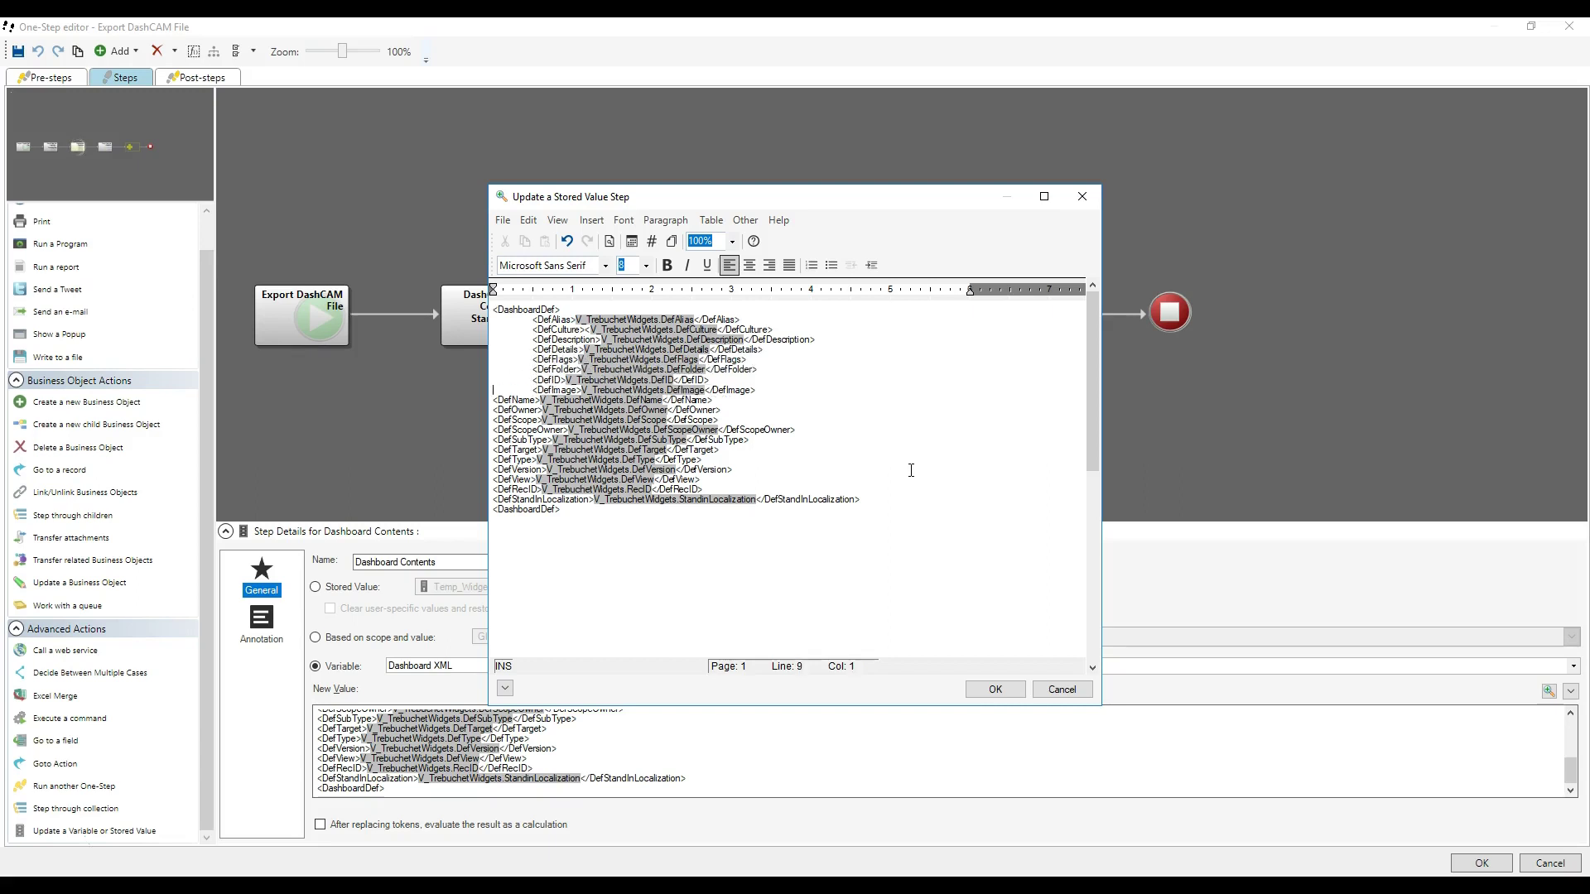
- Indent the remaining lines of the dashboard XML, from the DefName tag through DefStandInLocalization, and accept the edited value
key("Down")
key("Tab")
key("Left")
key("Down")
key("Tab")
key("Left")
key("Down")
key("Tab")
key("Left")
key("Down")
key("Tab")
key("Tab")
key("Left")
key("Left")
key("Down")
key("Tab")
key("Left")
key("Down")
key("Tab")
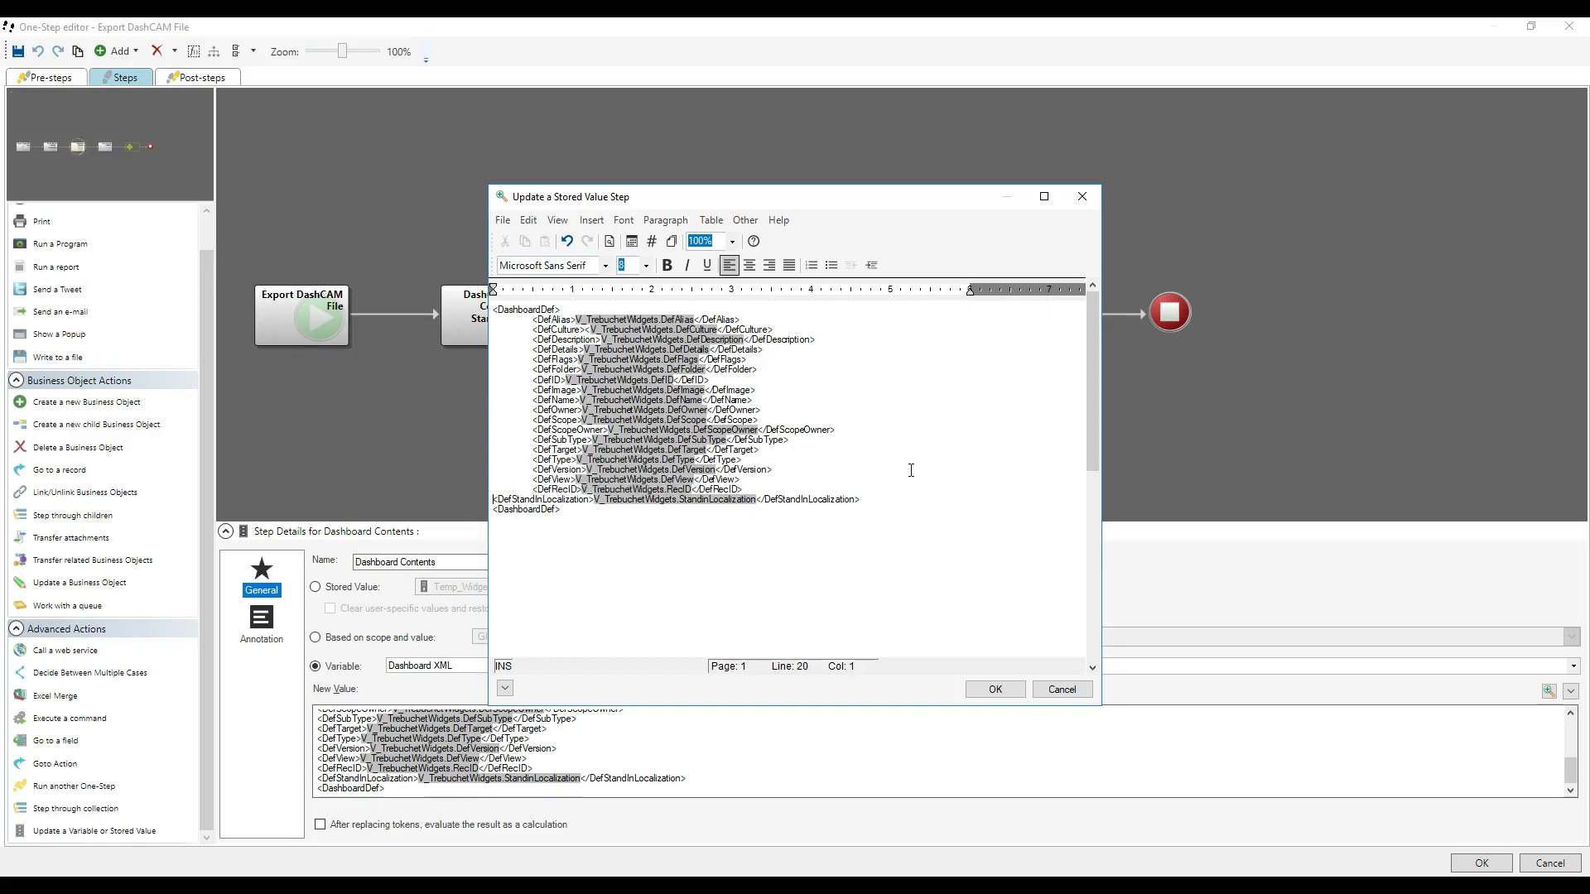
key("Tab")
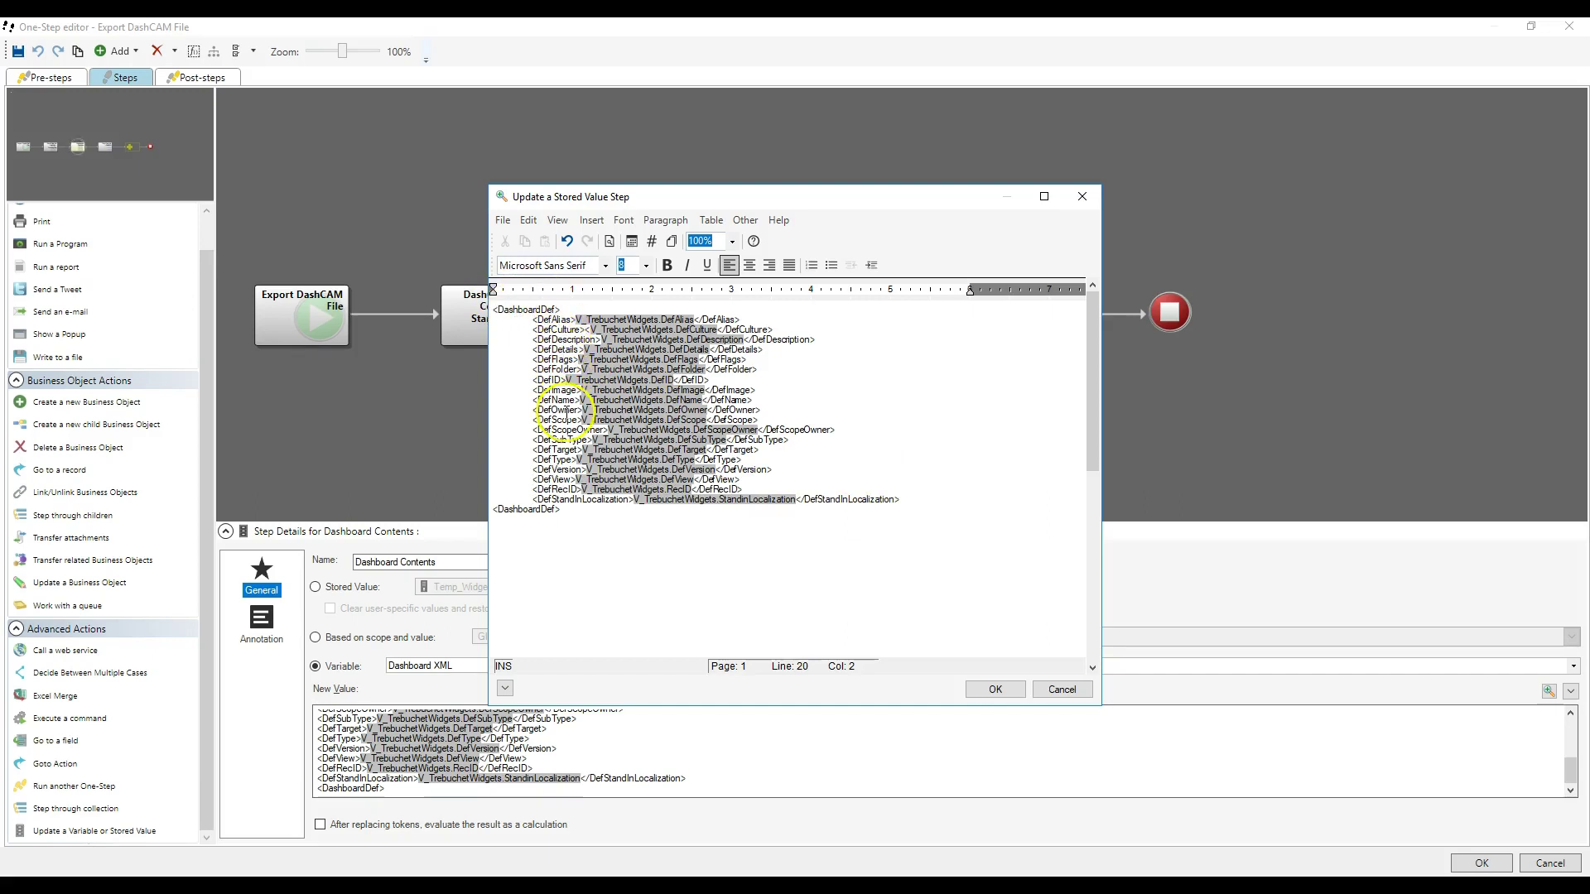
left_click(996, 689)
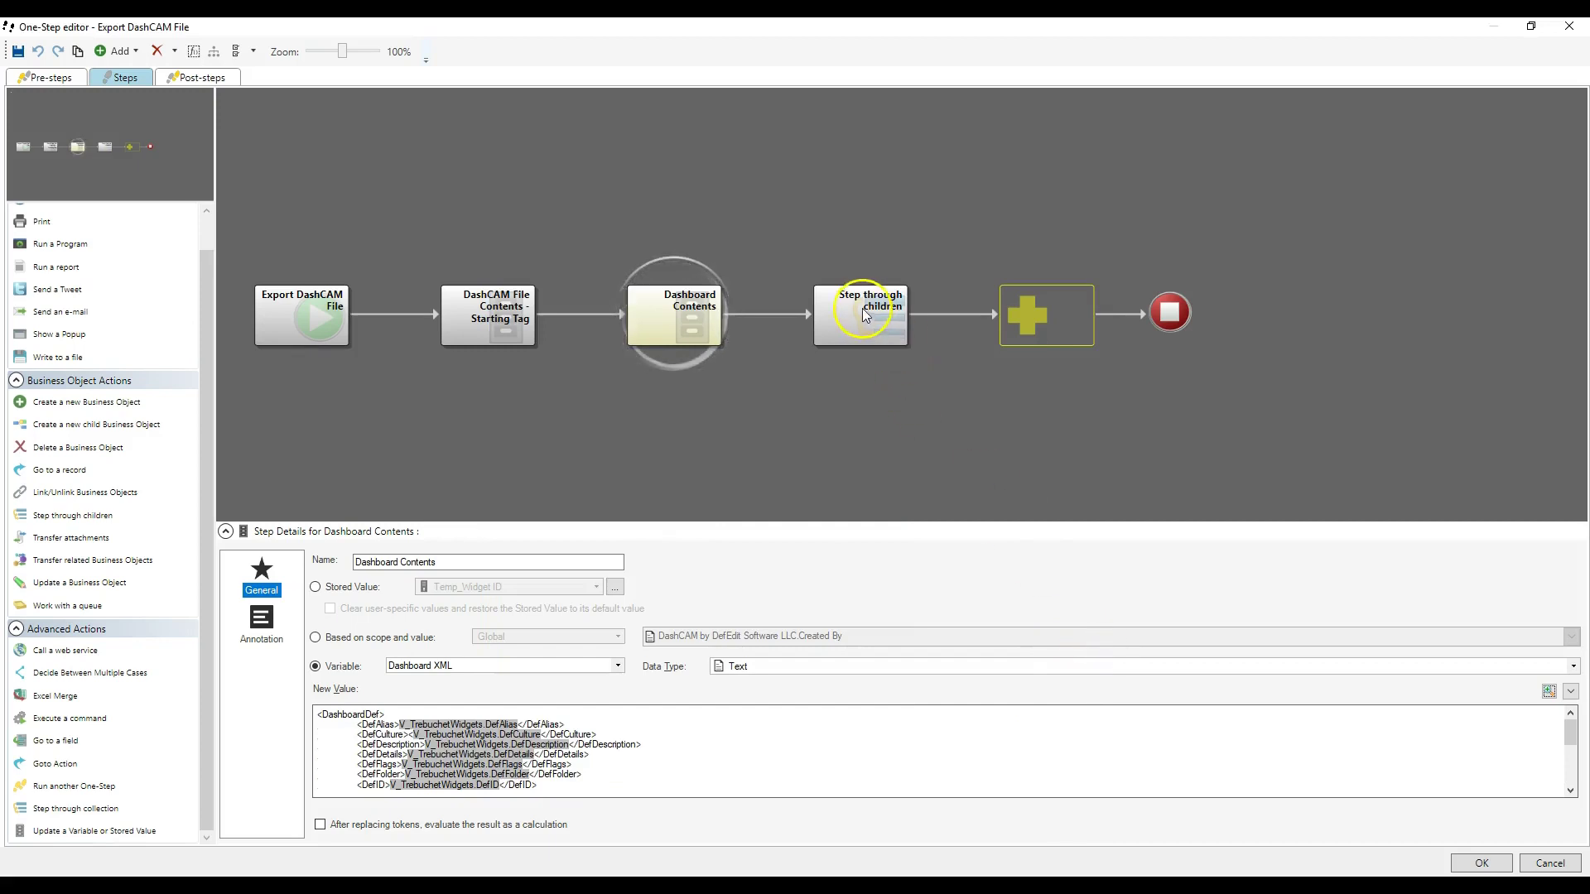
- Insert an Update a Variable or Stored Value step after Dashboard Contents and name it "Add Dashboard Def To DashCAM File"
left_click_drag(160, 830, 763, 323)
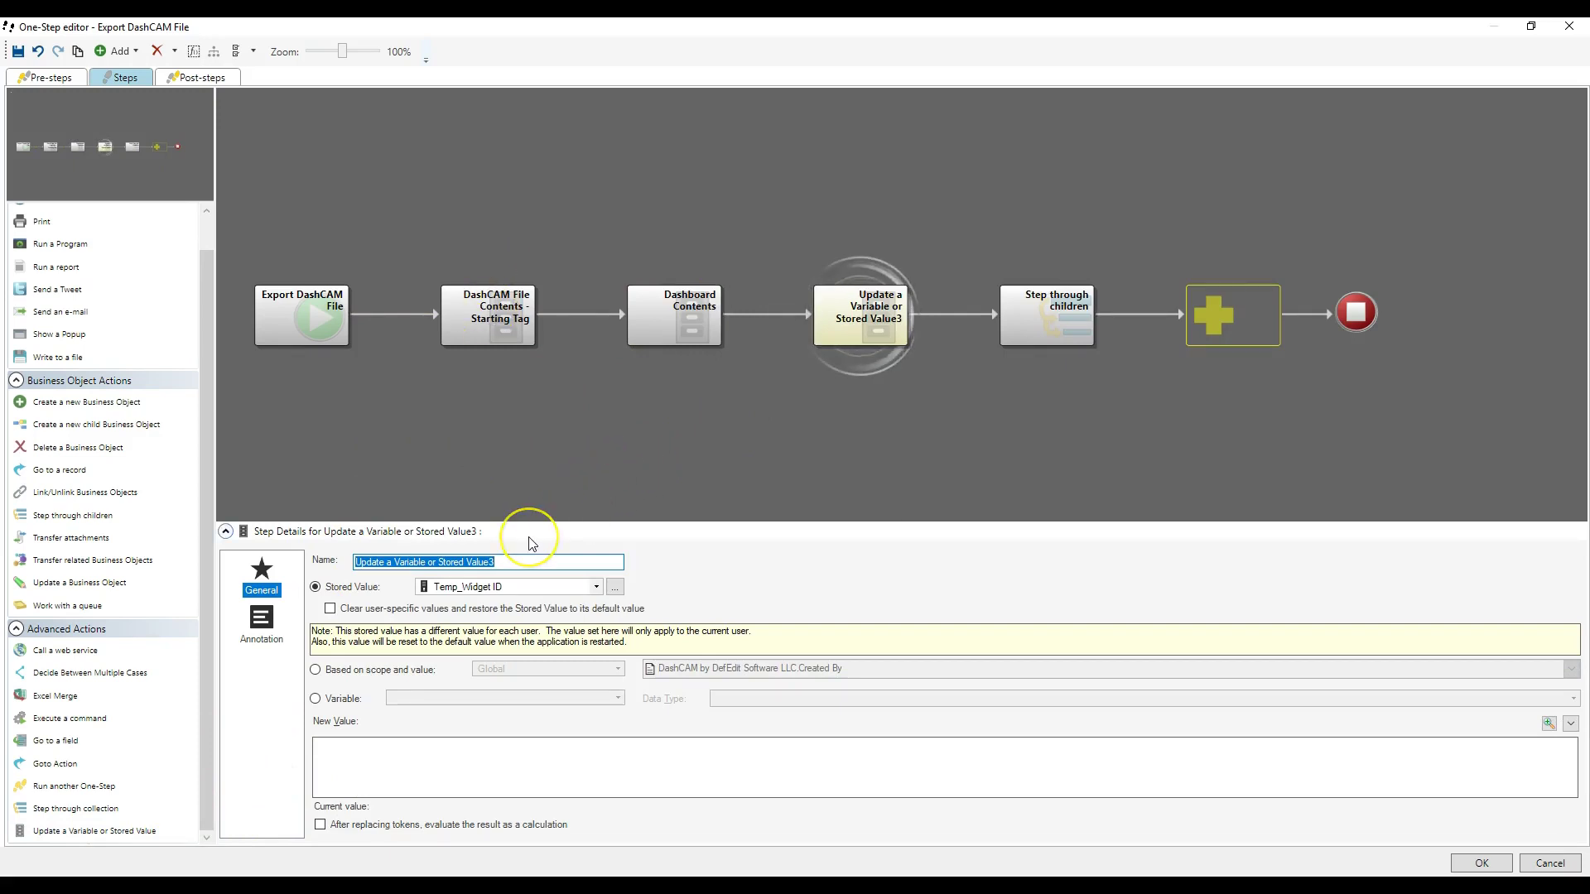
type("Add Dash")
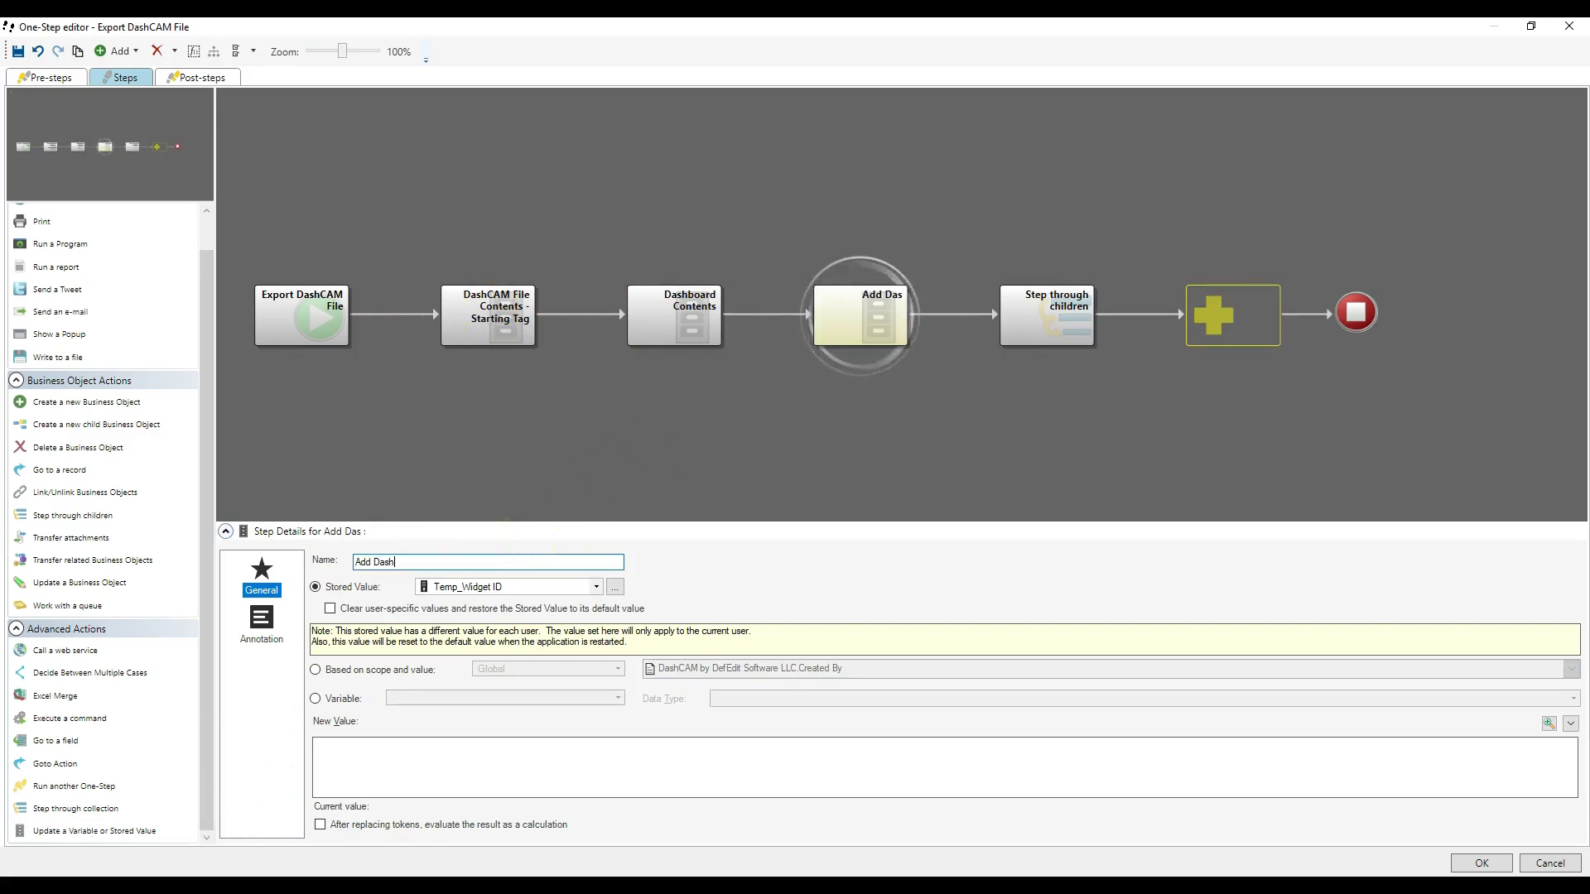
type("board Def To Dash")
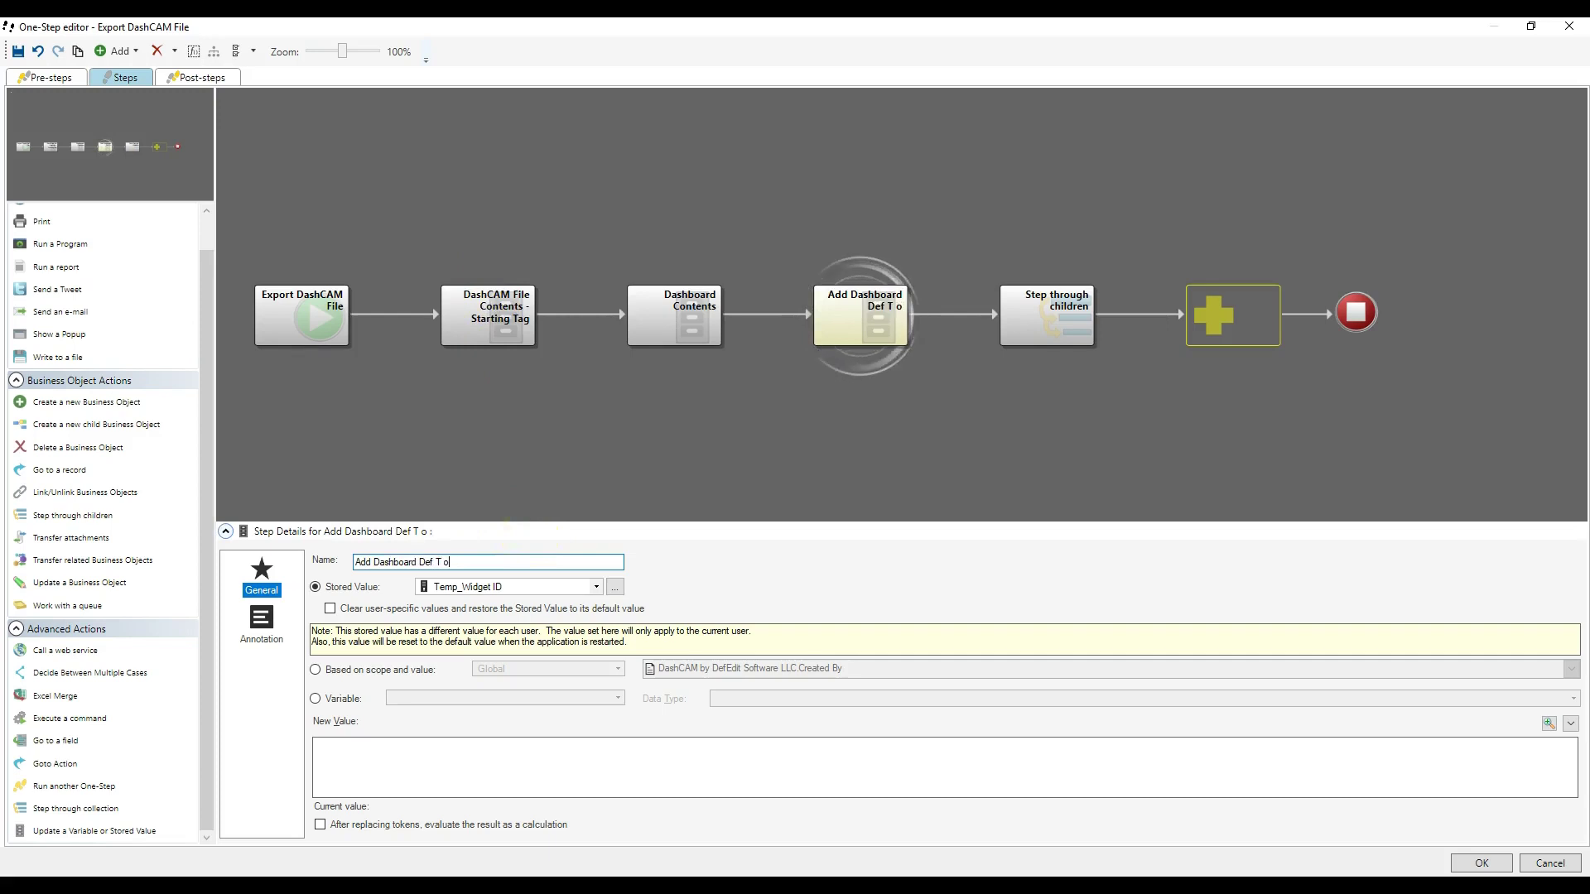
type("CAM File")
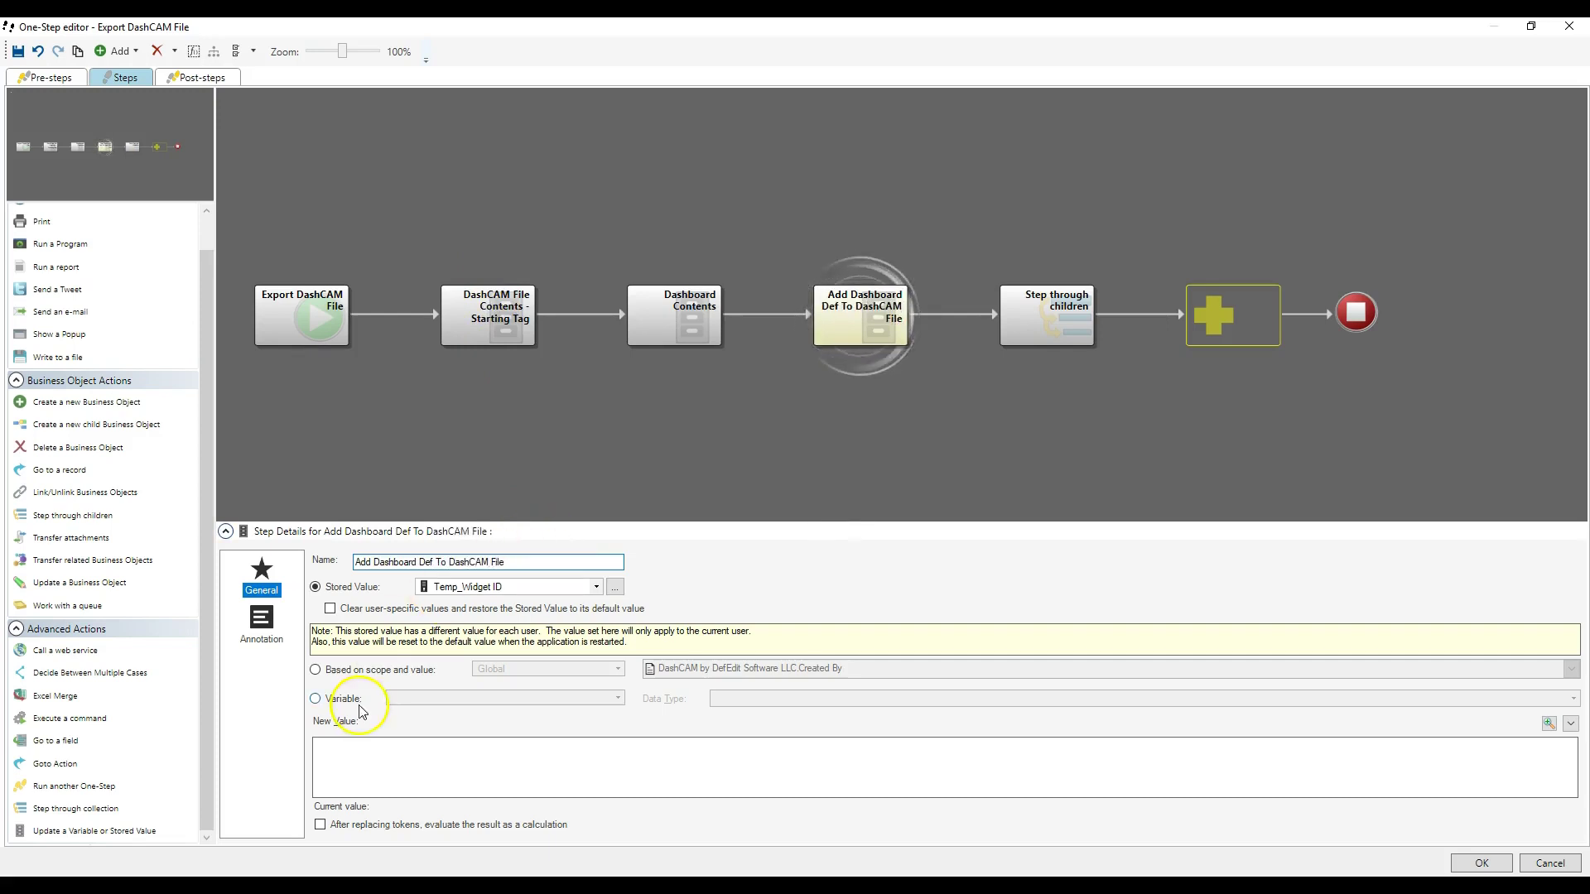
- Make the step update the DashCAM File variable and insert the DashCAM File variable token as the start of its new value
left_click(343, 700)
left_click(617, 666)
left_click(553, 679)
left_click(559, 733)
right_click(559, 733)
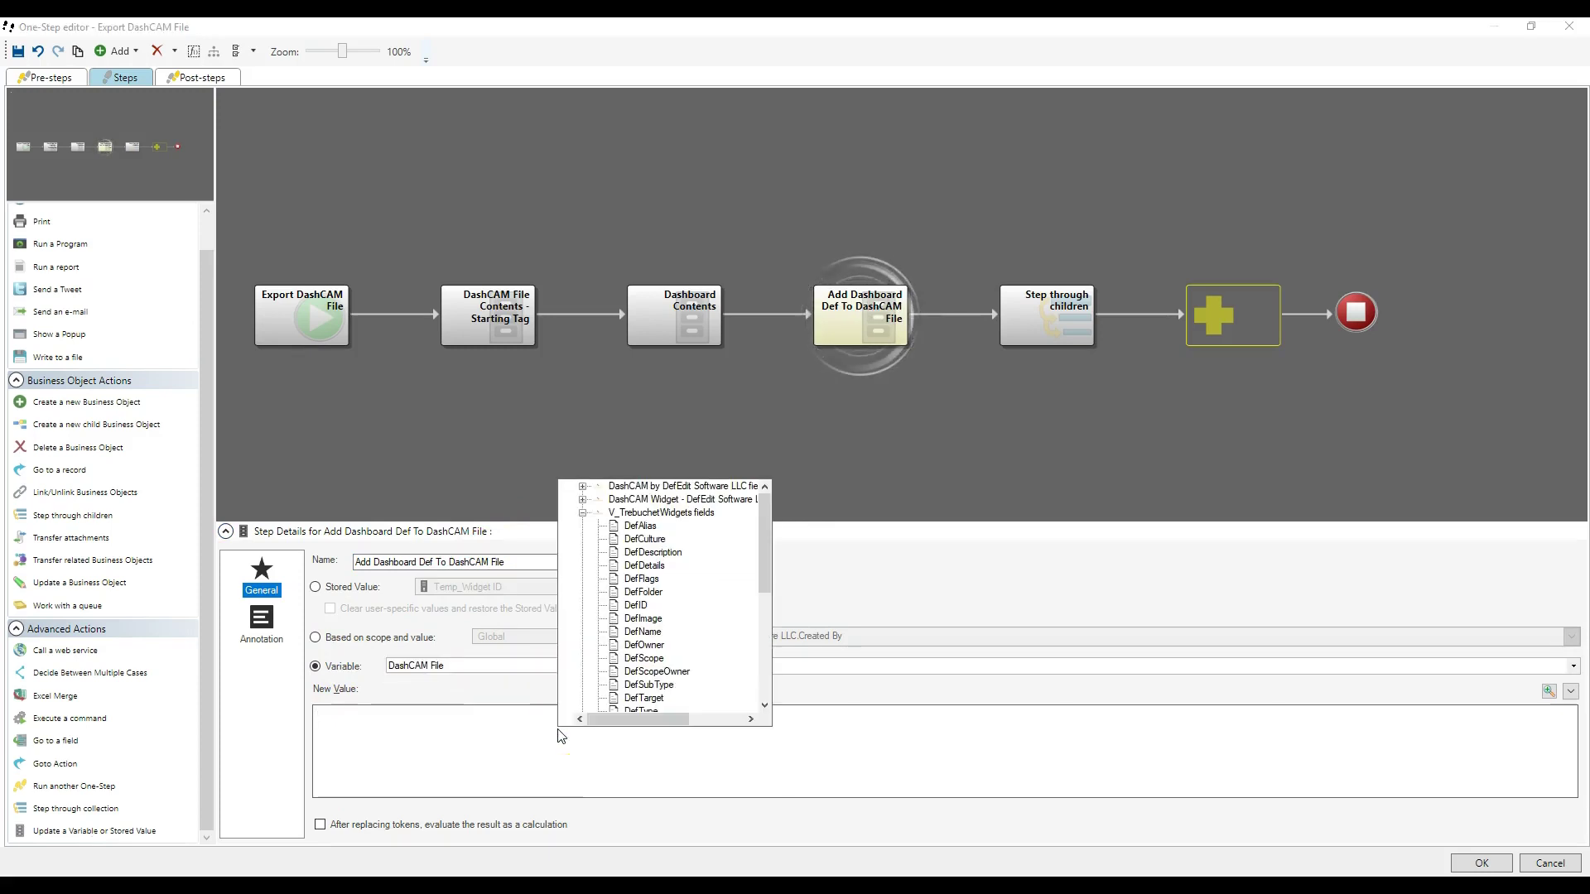
double_click(610, 514)
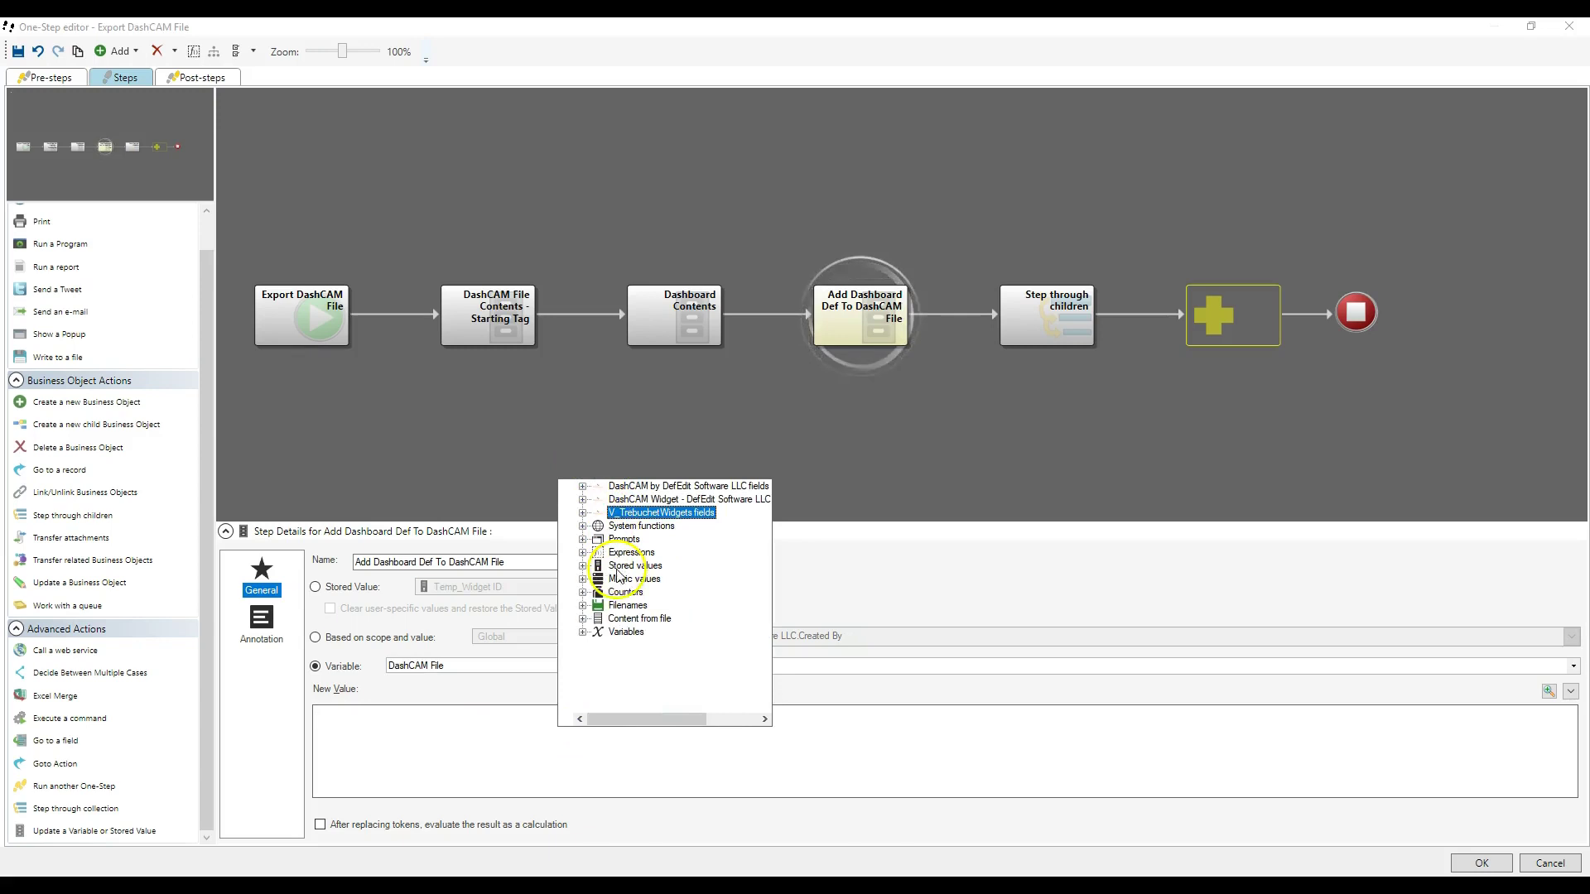
double_click(626, 632)
left_click(654, 645)
double_click(654, 645)
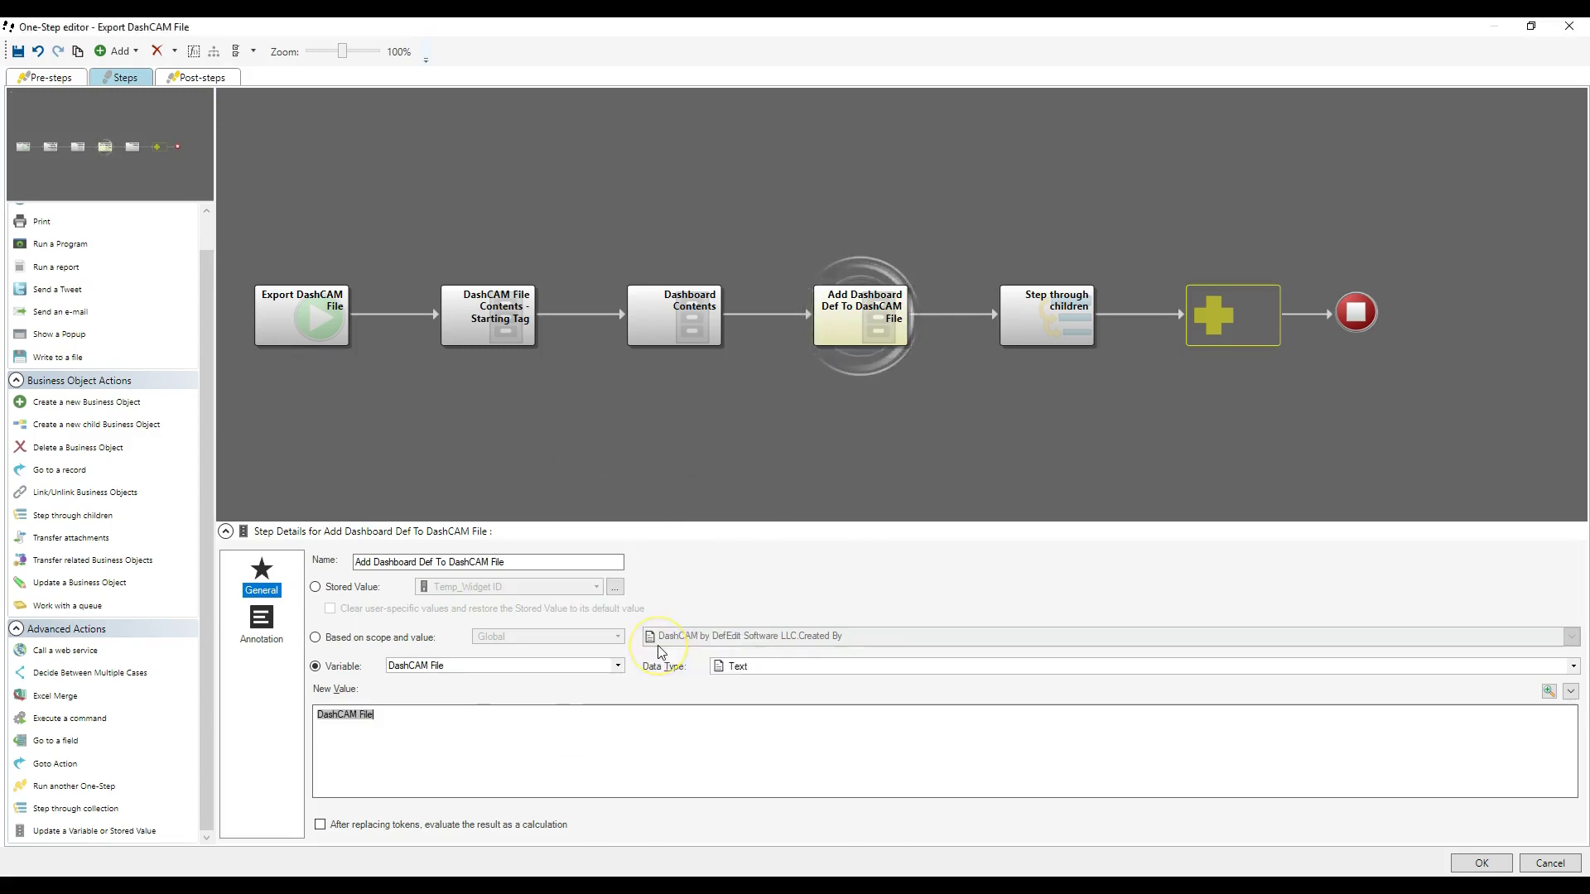
- Append the Dashboard XML variable token and a <WidgetHolderList> opening tag on separate lines of the new value
right_click(337, 742)
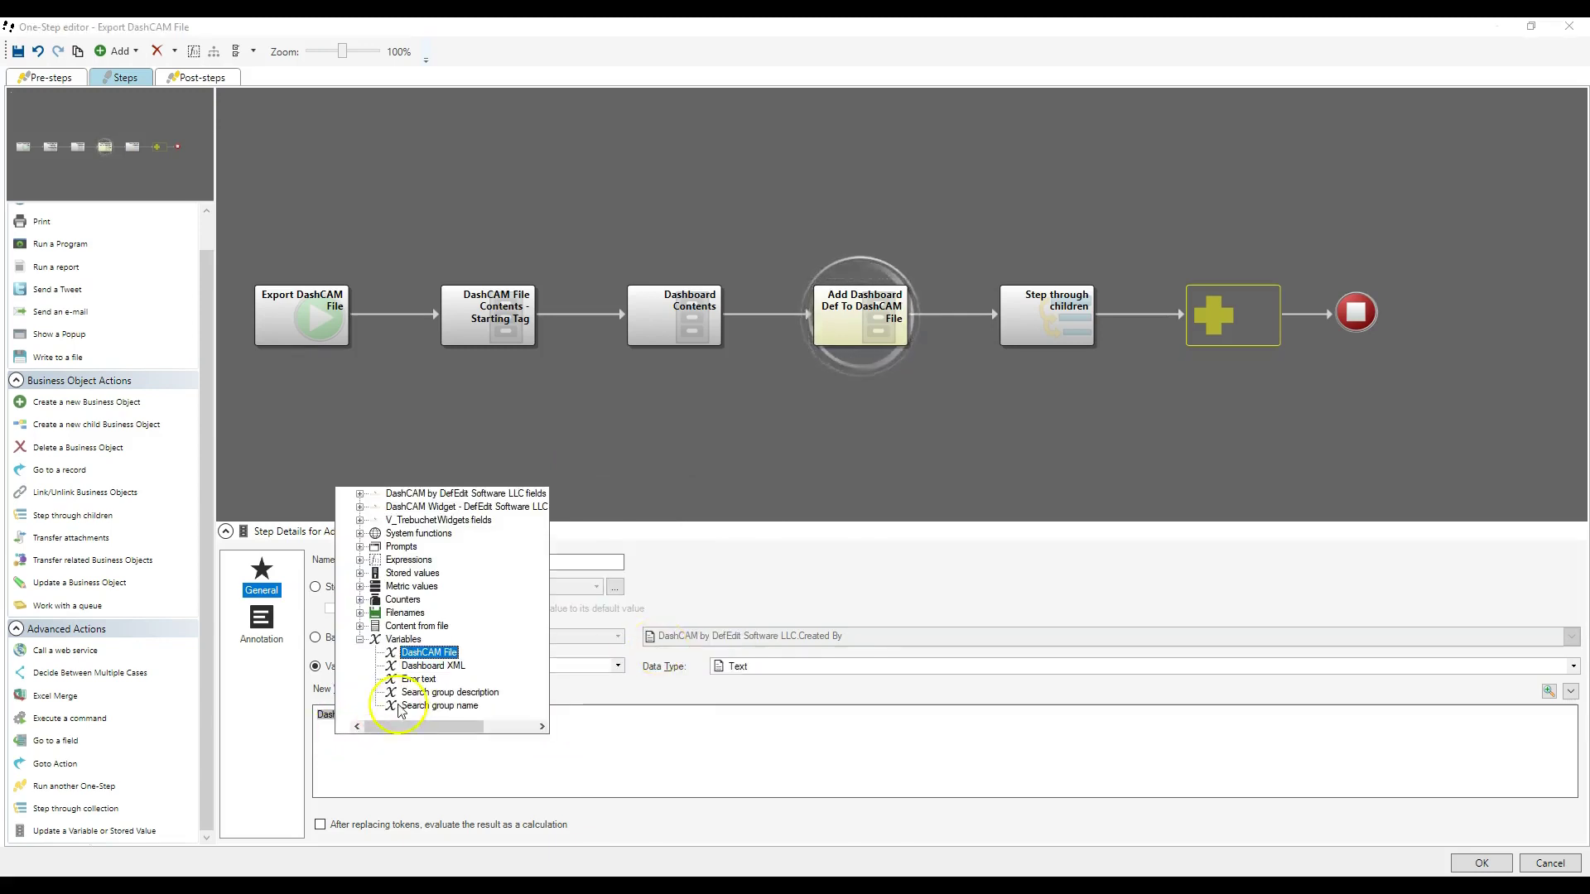
double_click(428, 666)
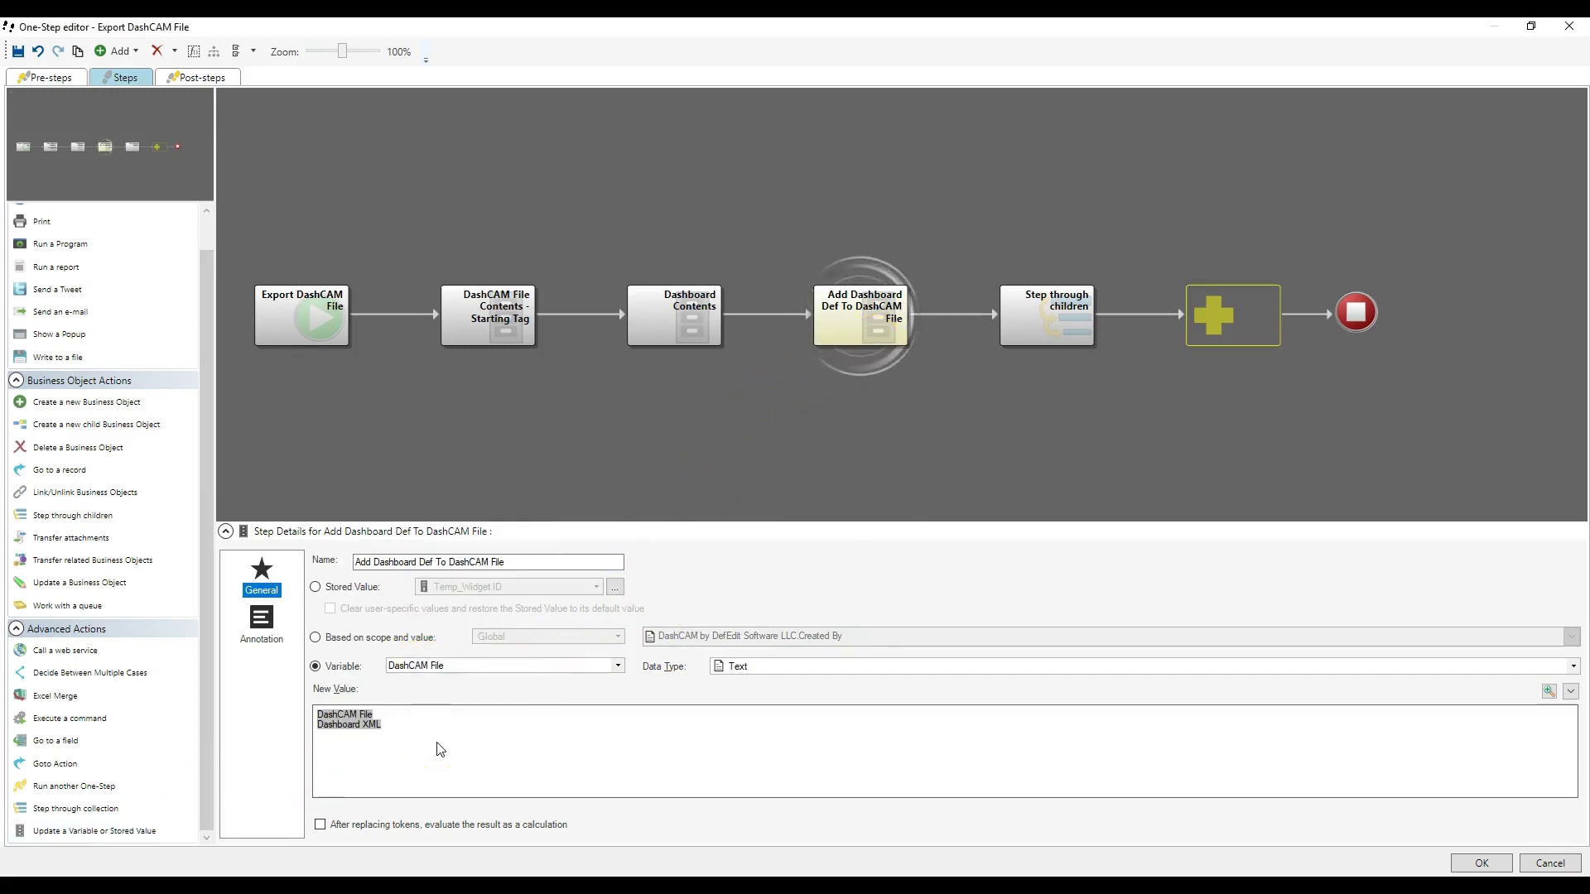
type("<")
type("WidgetHolderList>")
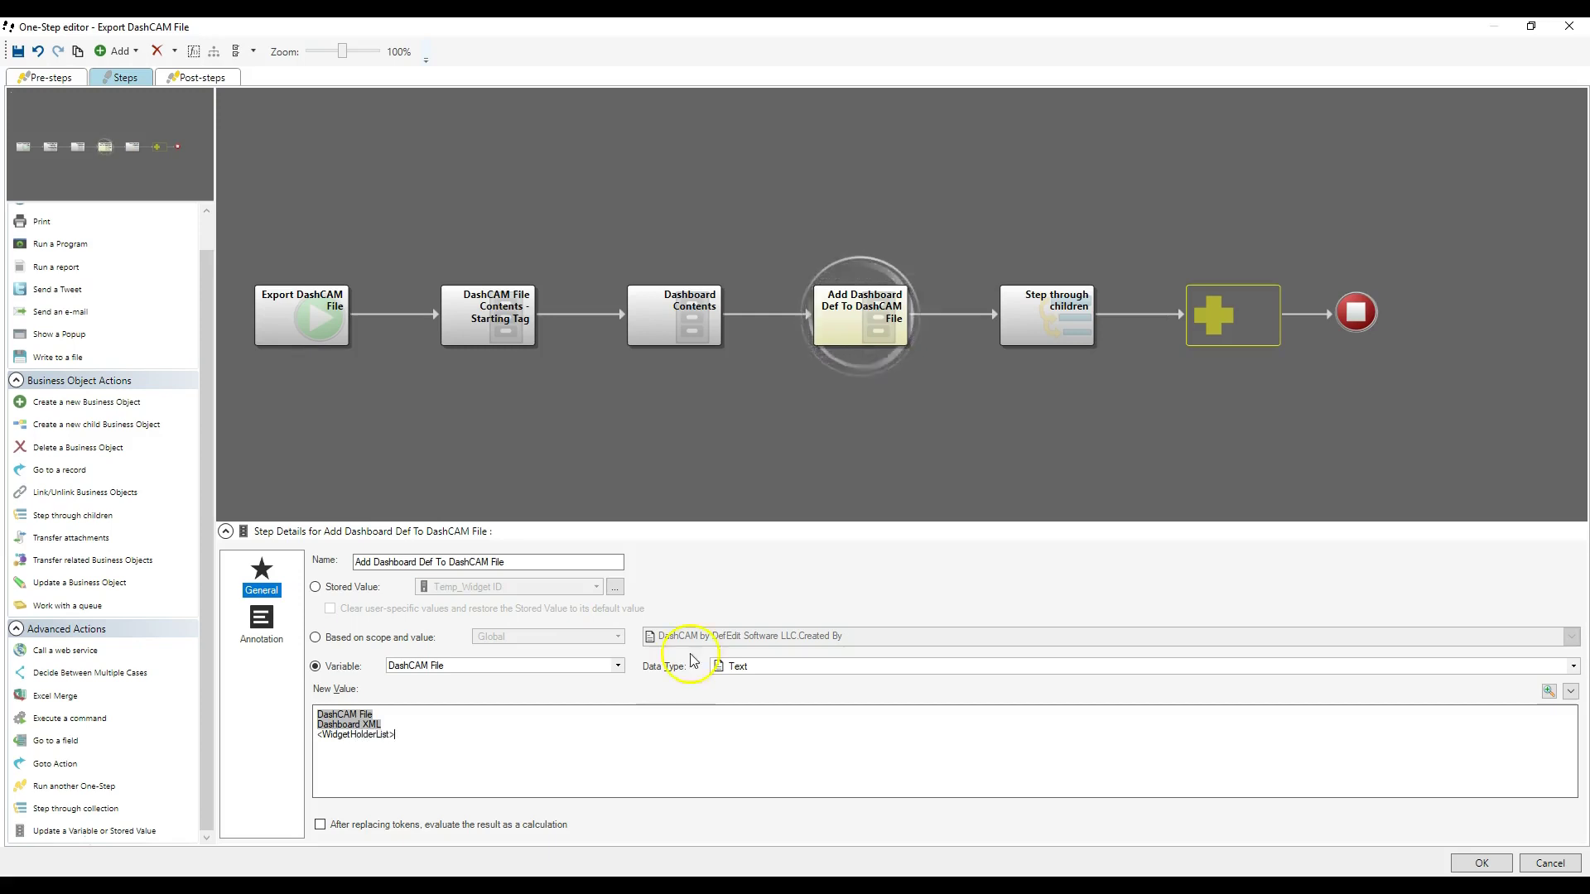
- Review the XML value of Dashboard Contents and the WidgetHolderList tag in Add Dashboard Def To DashCAM File
left_click(666, 328)
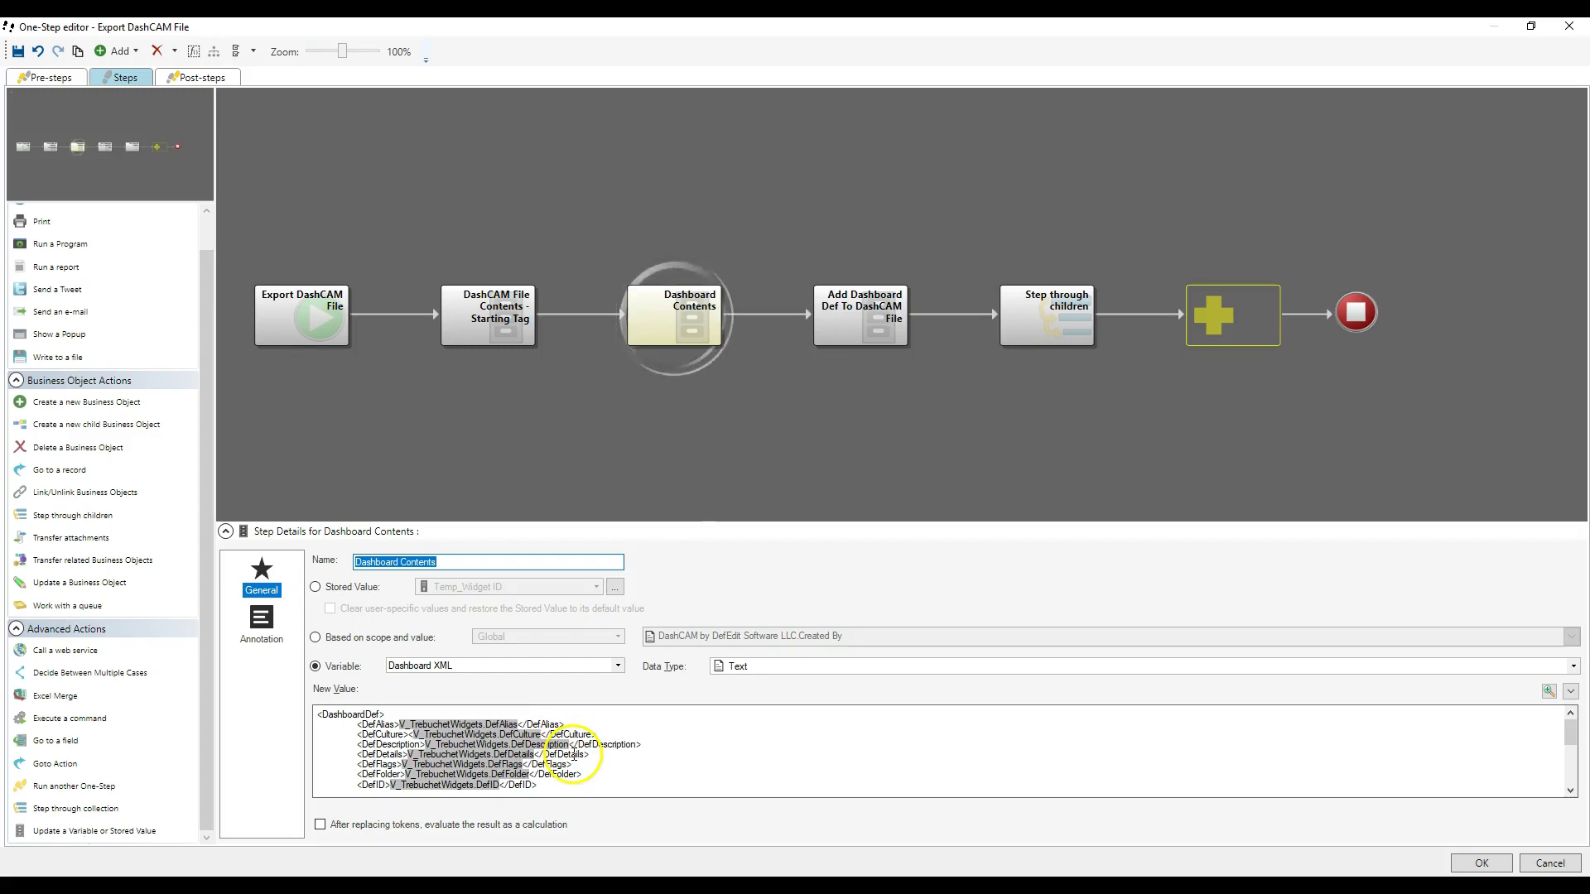
double_click(377, 754)
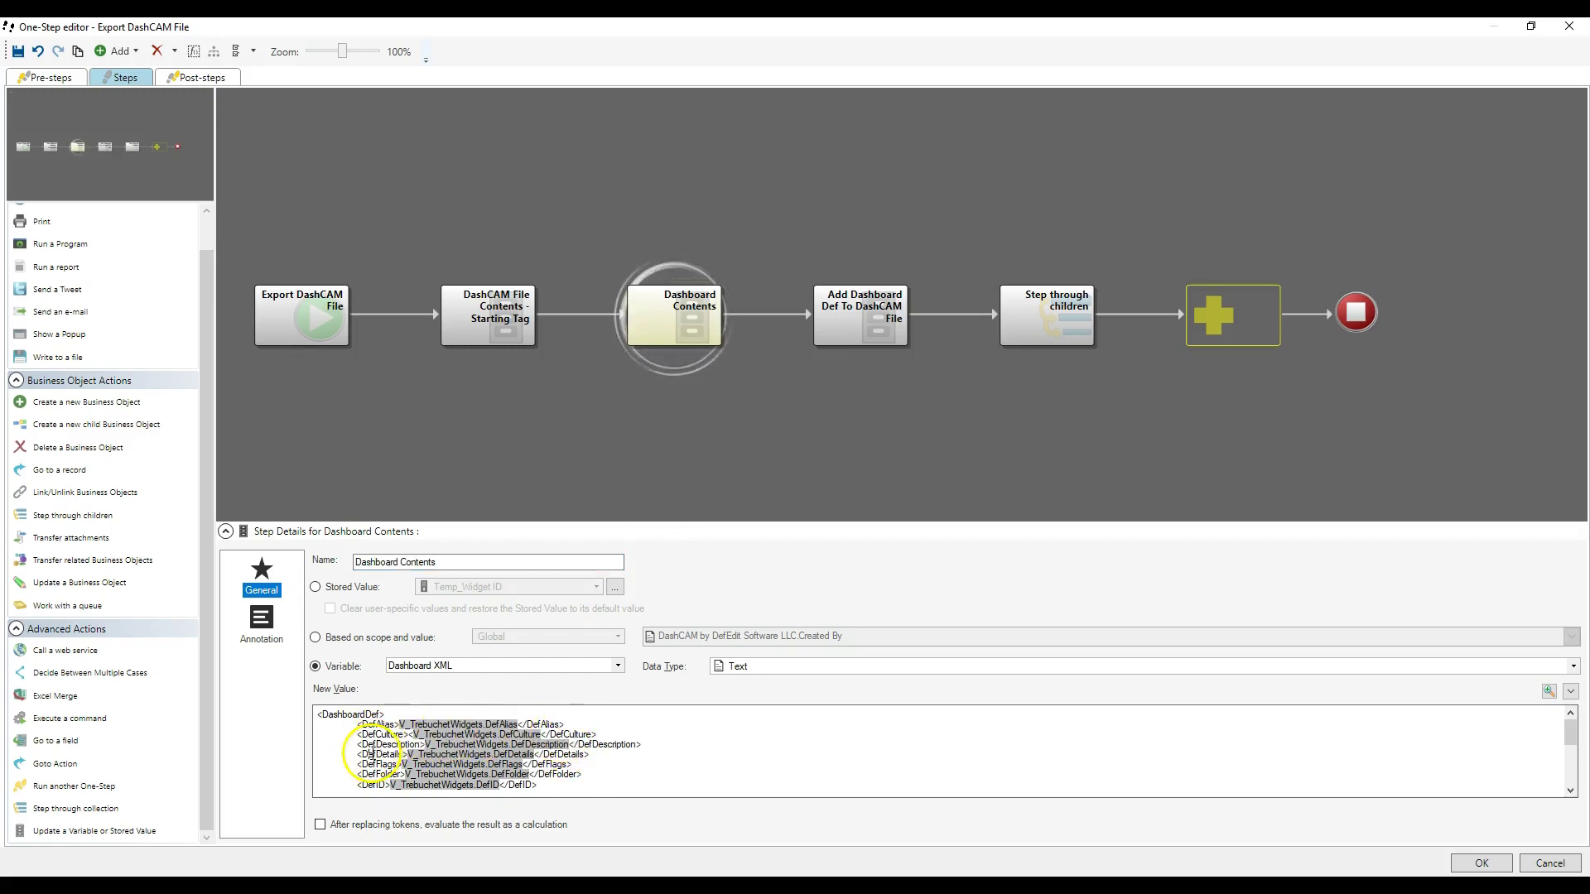
left_click(853, 329)
double_click(371, 735)
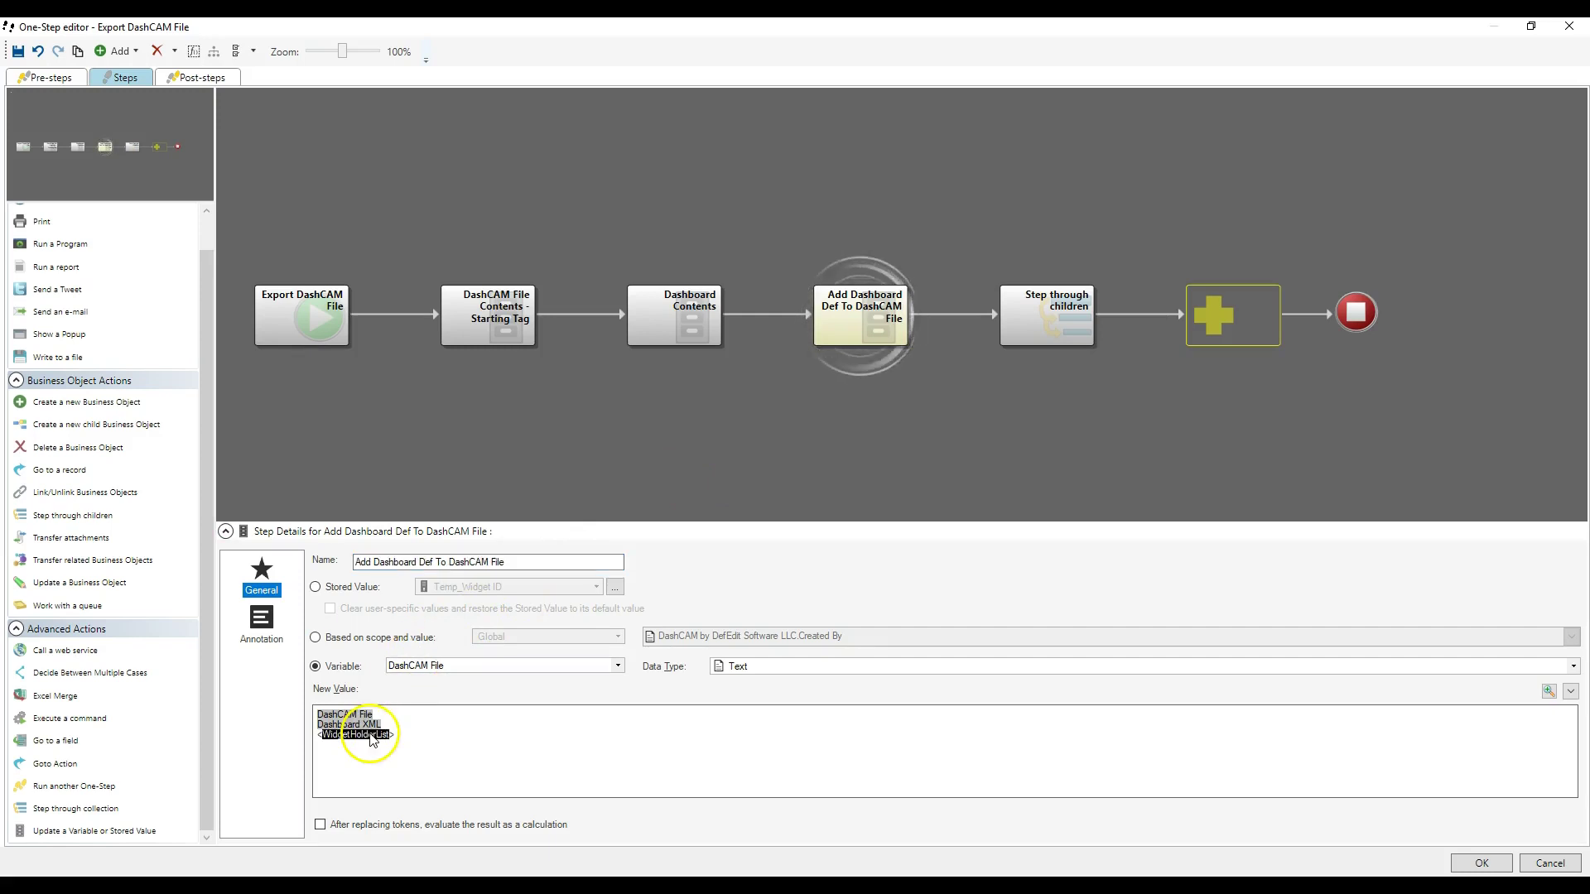
- Switch to Notepad++, examine the XML structure of the exported dashboard and the other open definitions, and return to the One-Step editor
left_click(990, 888)
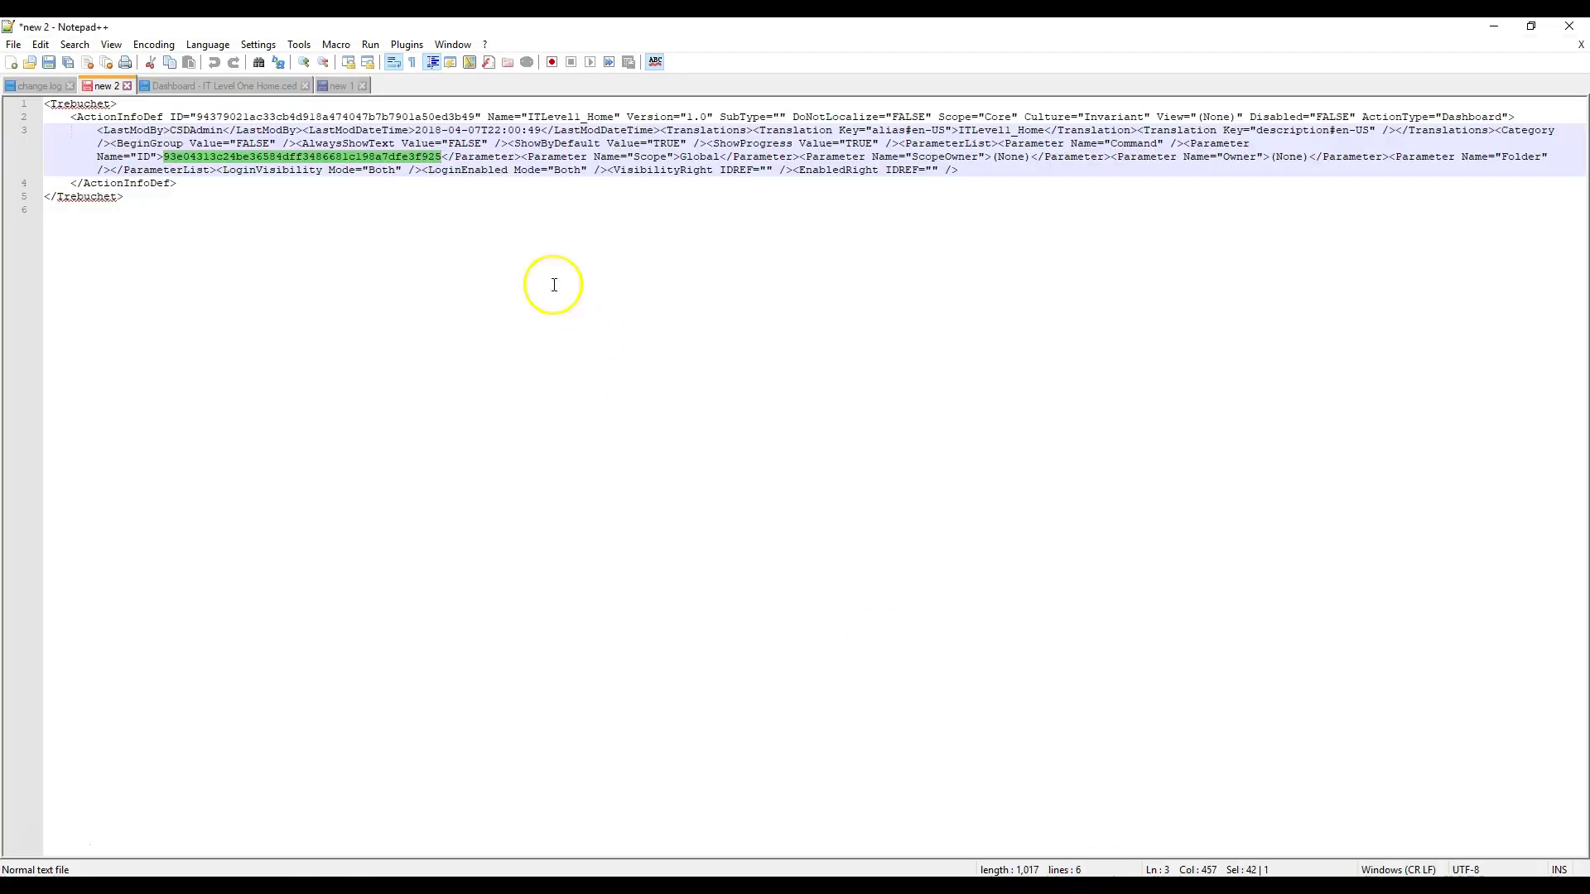
left_click(235, 87)
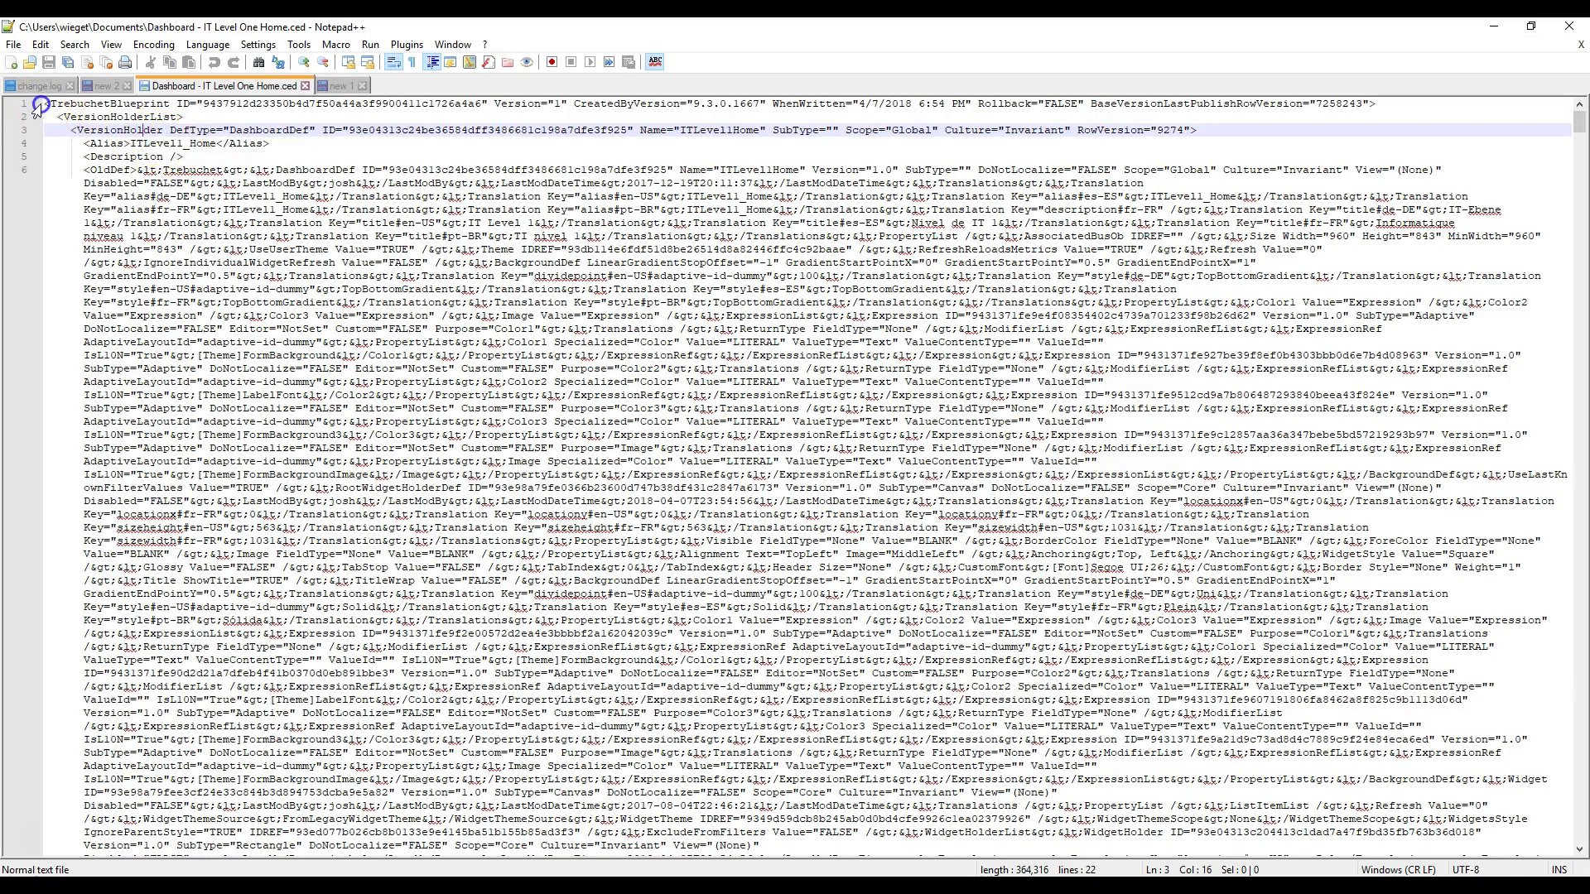
left_click(339, 86)
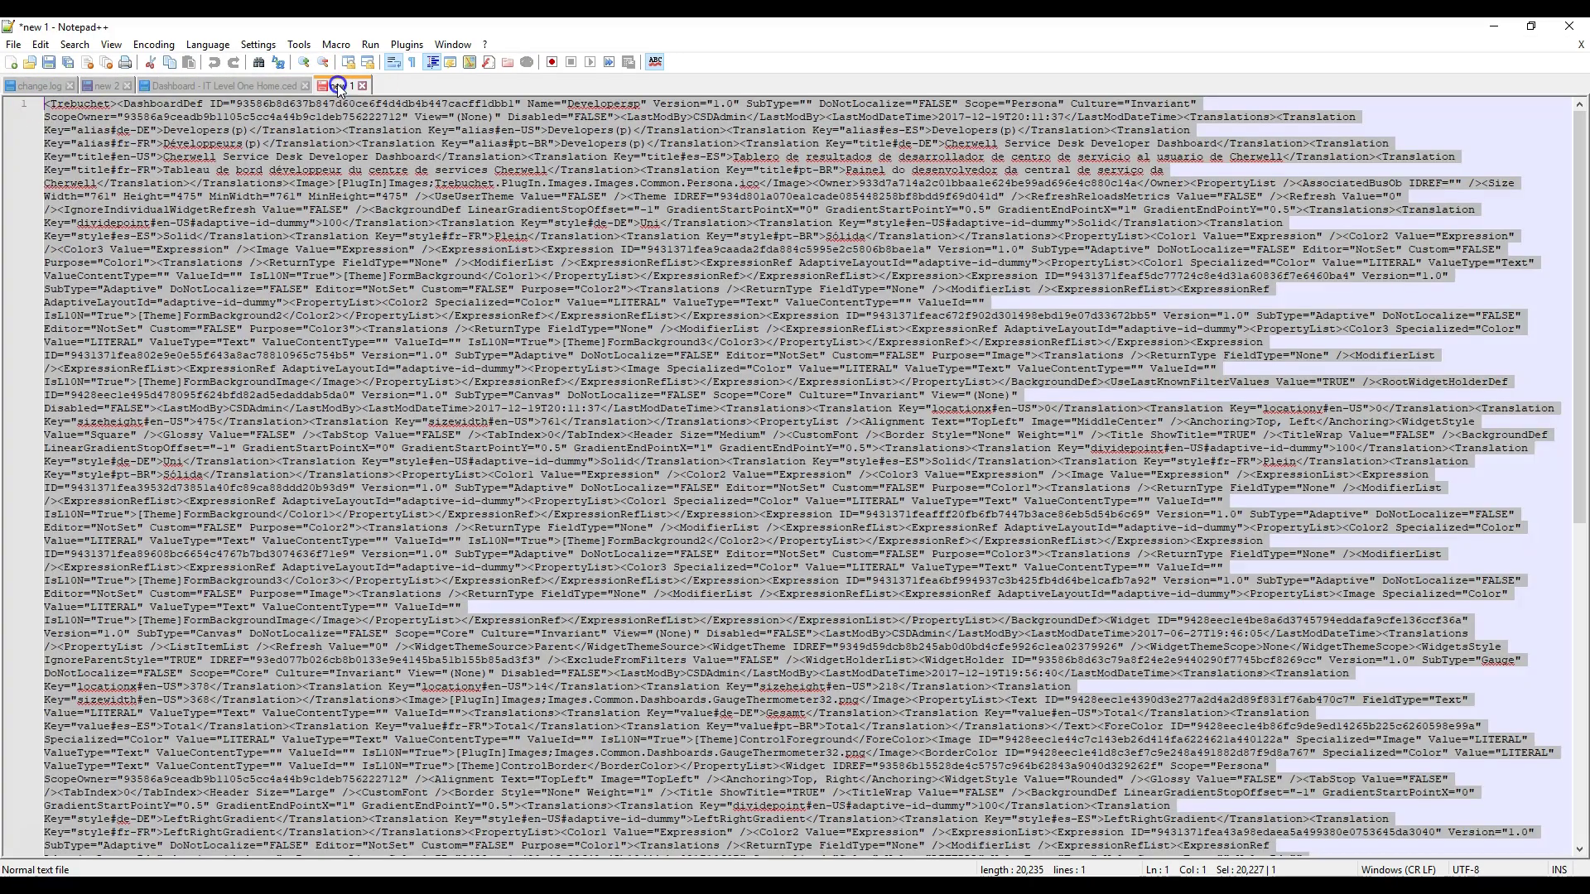
left_click(129, 109)
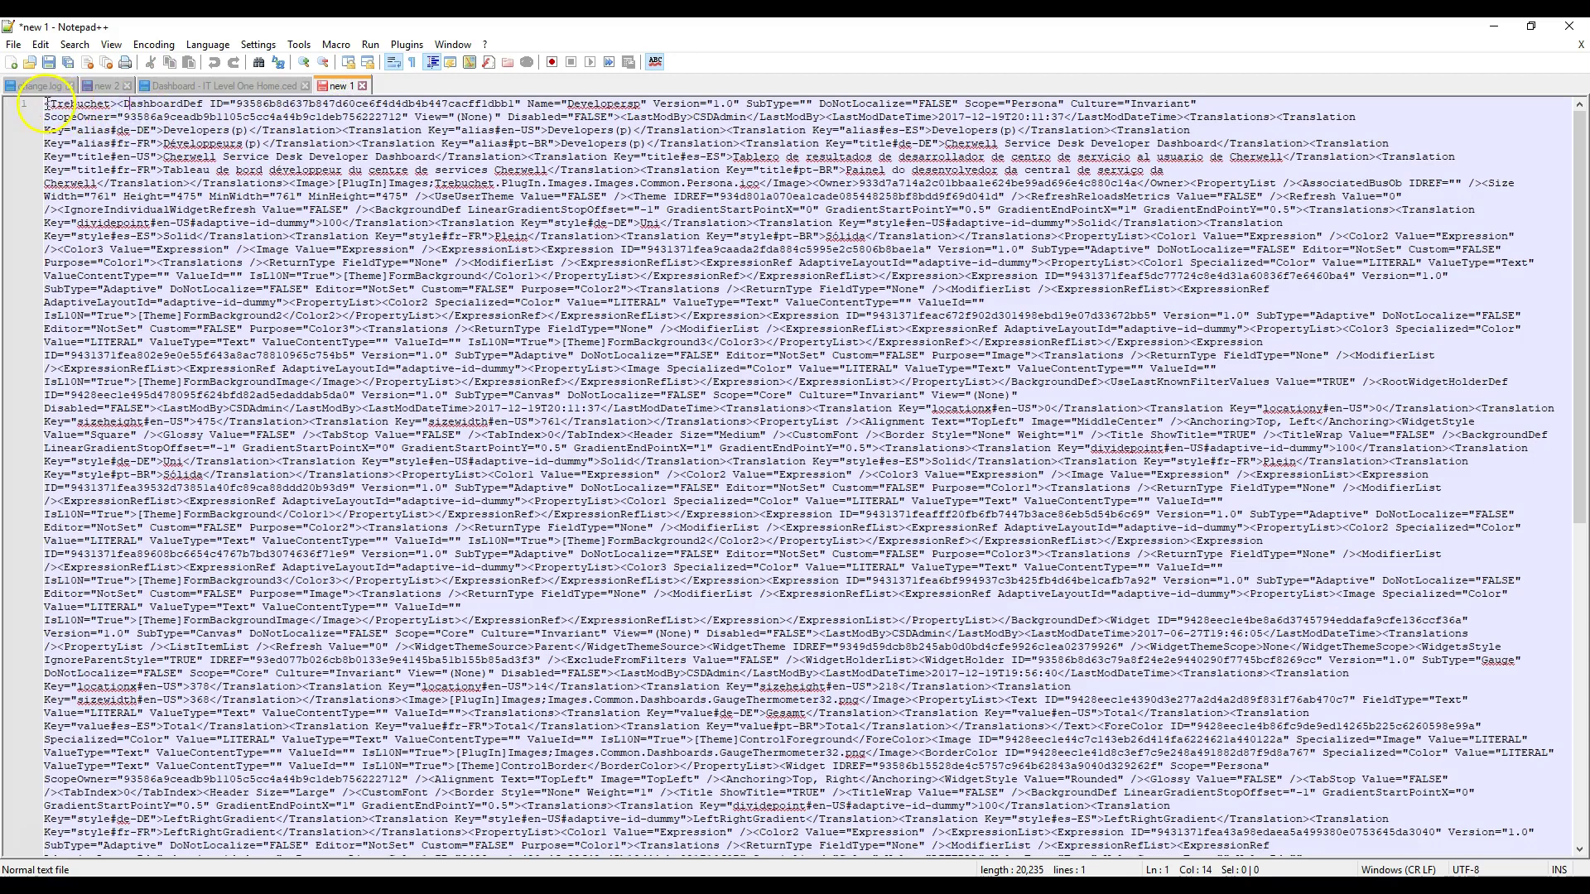
mouse_move(46, 103)
left_mouse_down()
mouse_move(165, 116)
mouse_move(197, 101)
mouse_move(585, 223)
mouse_move(613, 533)
mouse_move(190, 91)
mouse_move(39, 77)
left_mouse_up()
left_click(106, 86)
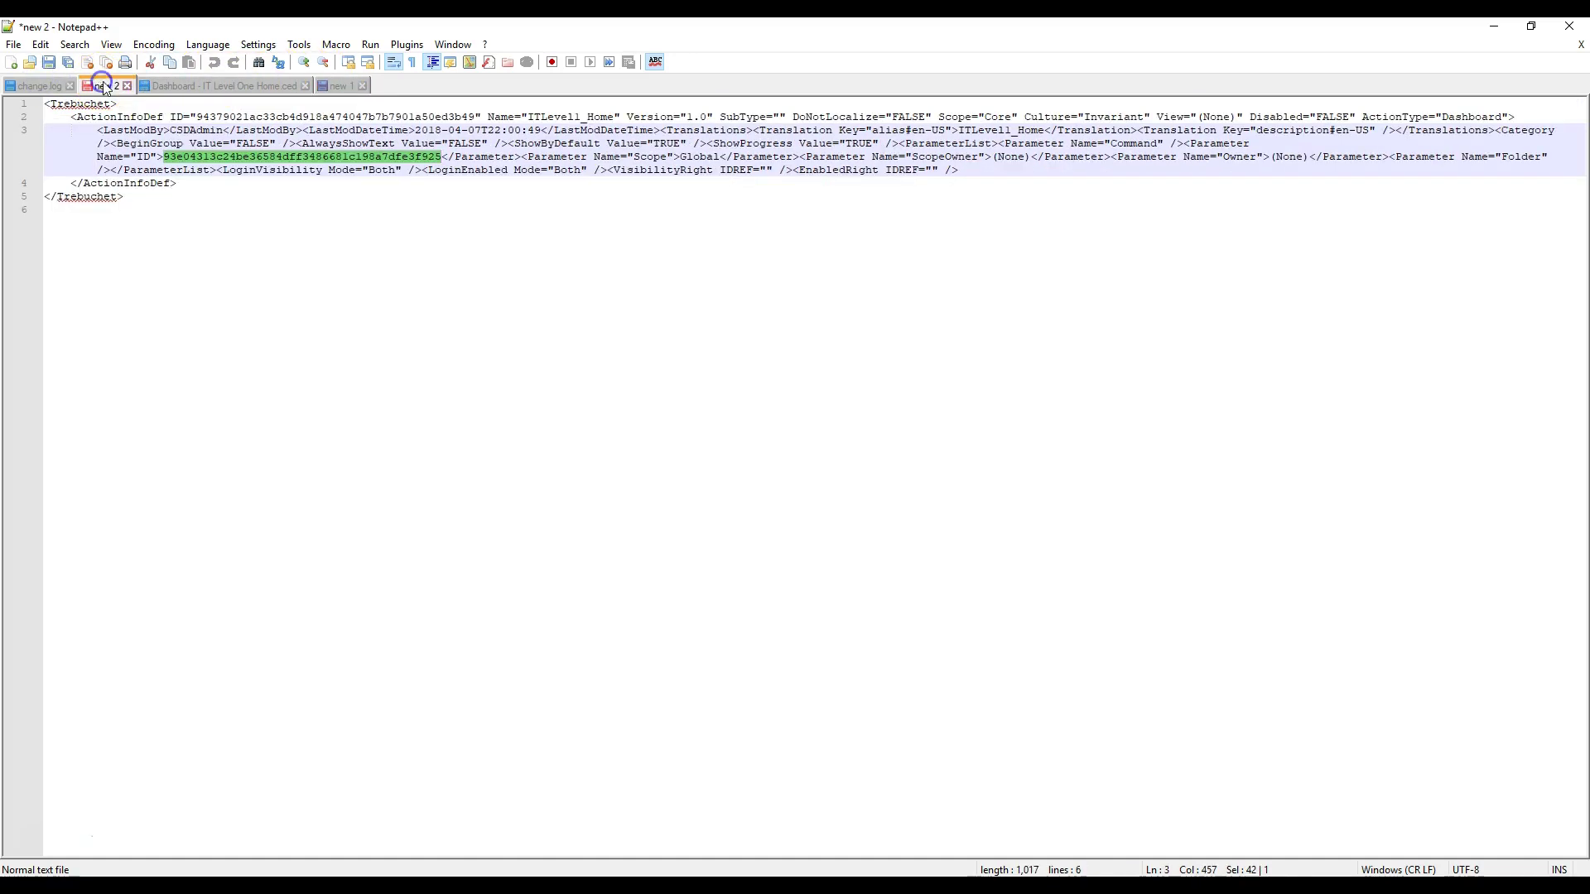
left_click(1493, 26)
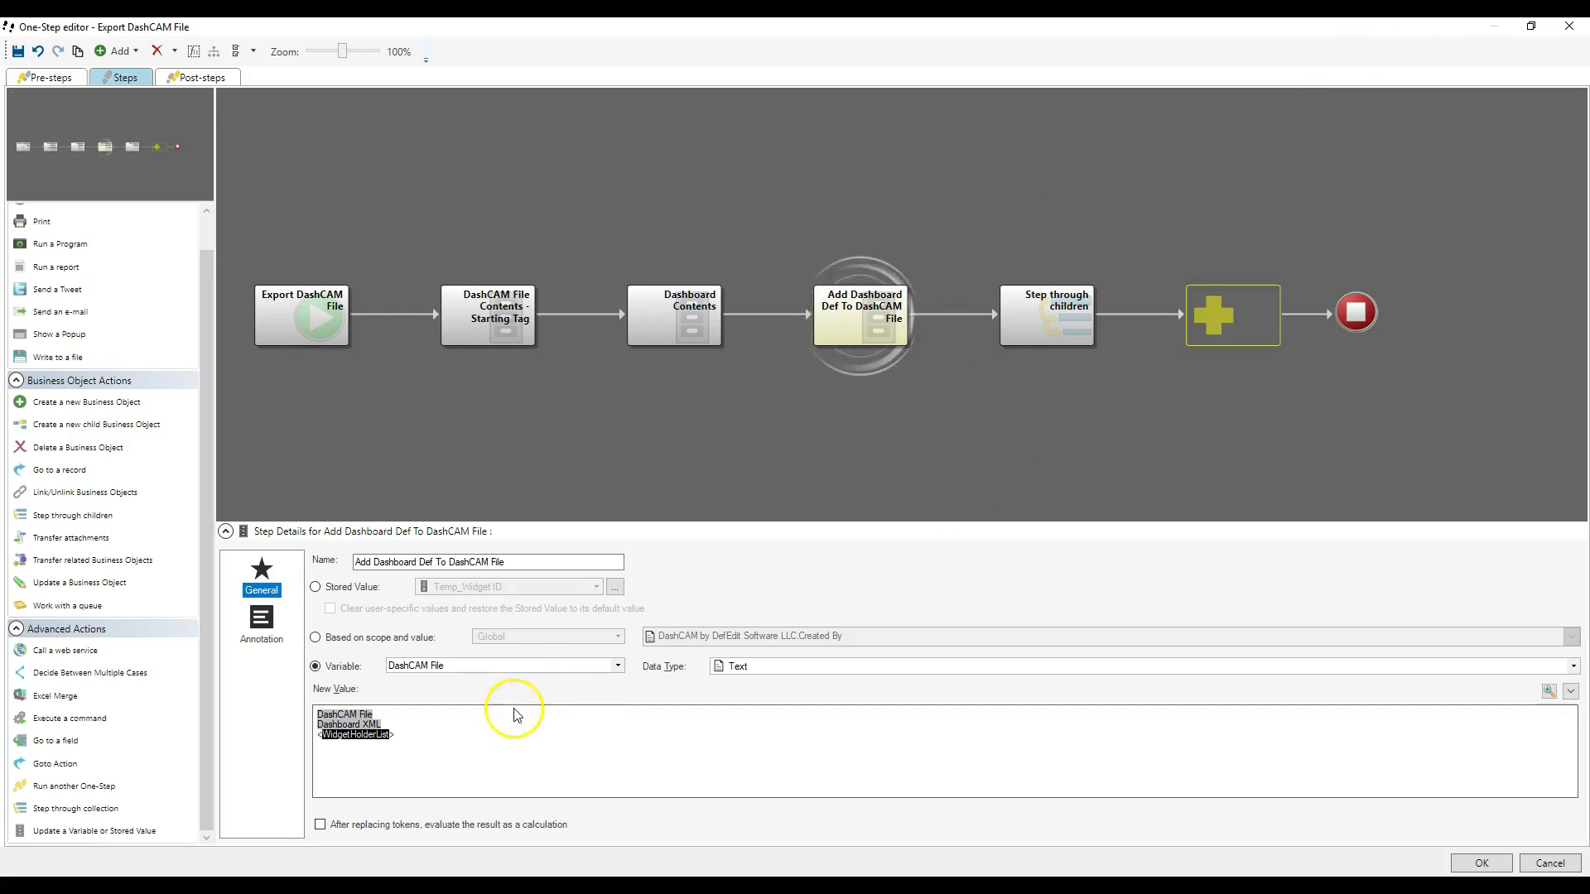
- Rename the Step through children step as "Step through Widgets"
left_click(1046, 322)
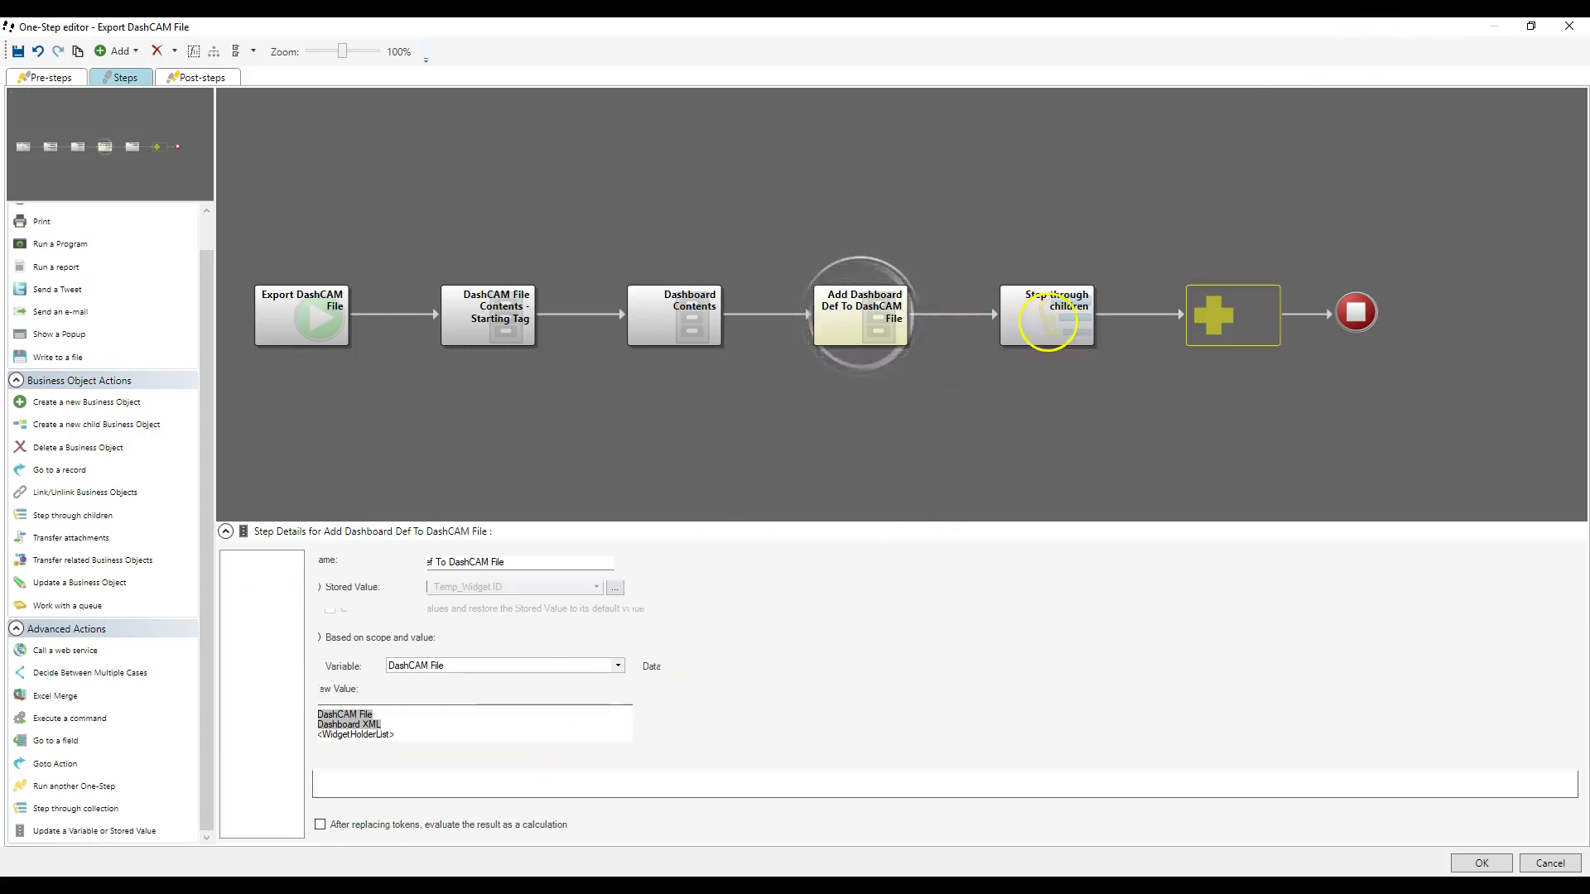
left_click(525, 569)
left_click_drag(525, 569, 486, 580)
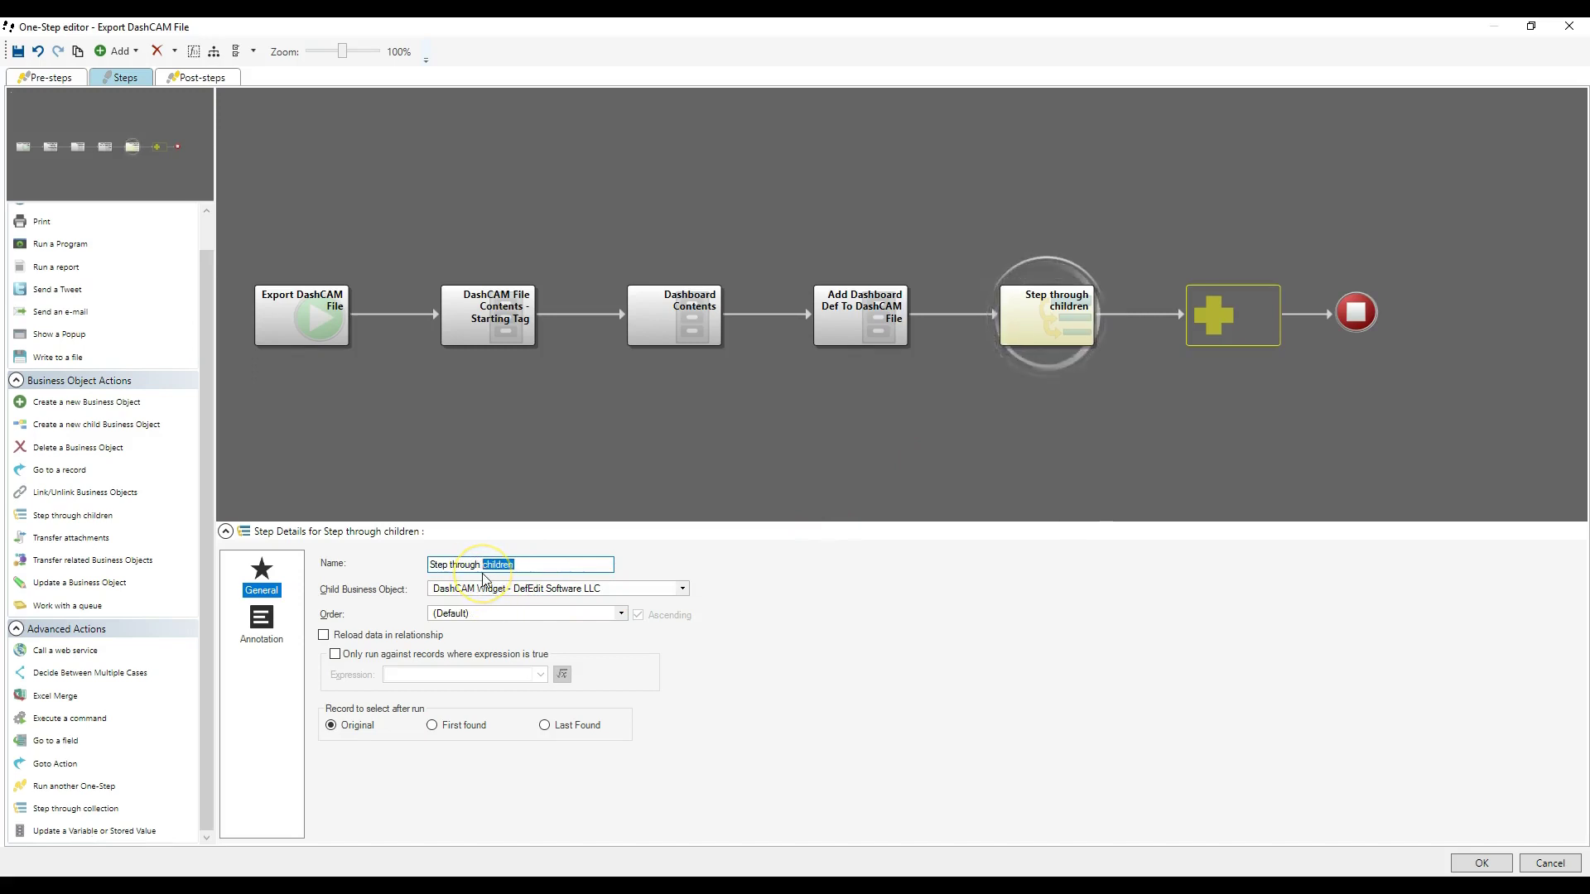
type("Widgets")
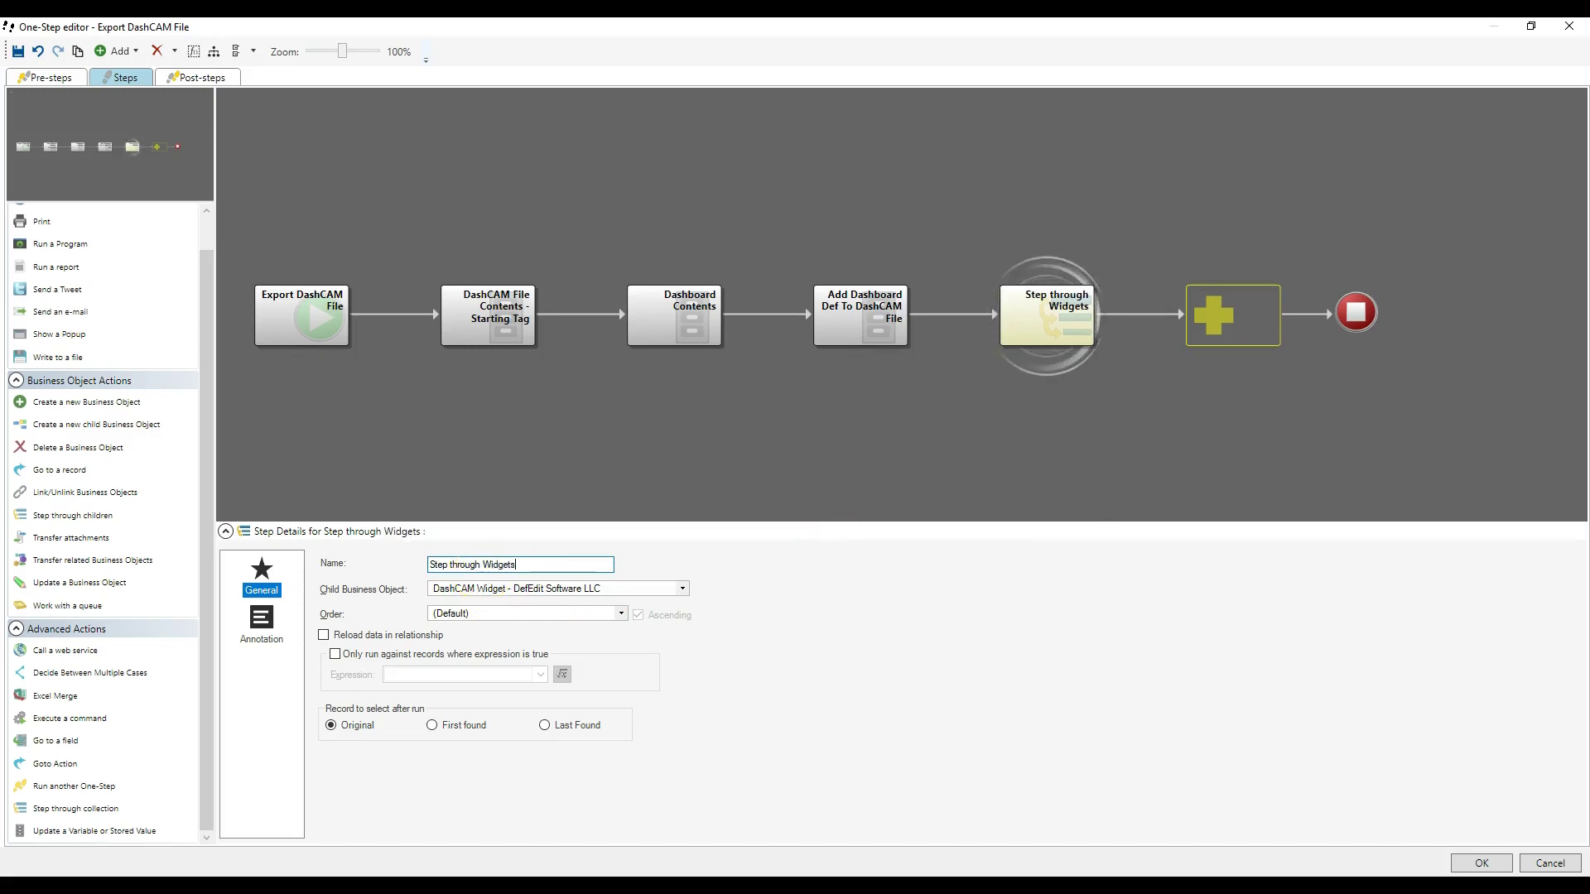
- Select DashCAM Widget - DefEdit Software LLC as the child business object of the Step through Widgets step
left_click(490, 591)
left_click(491, 592)
left_click(491, 591)
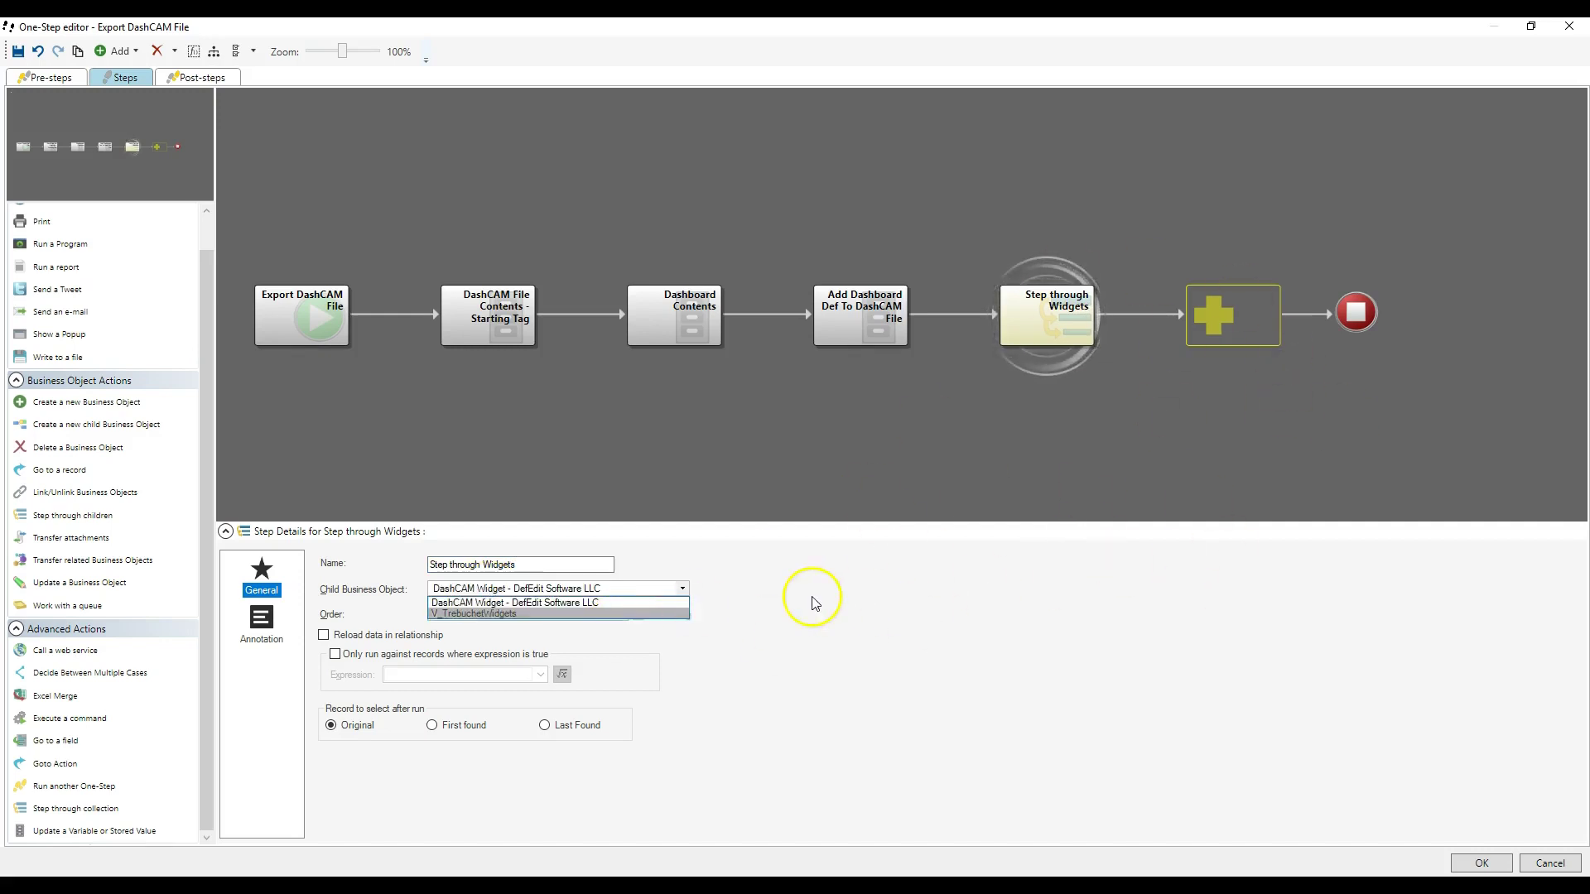
left_click(643, 601)
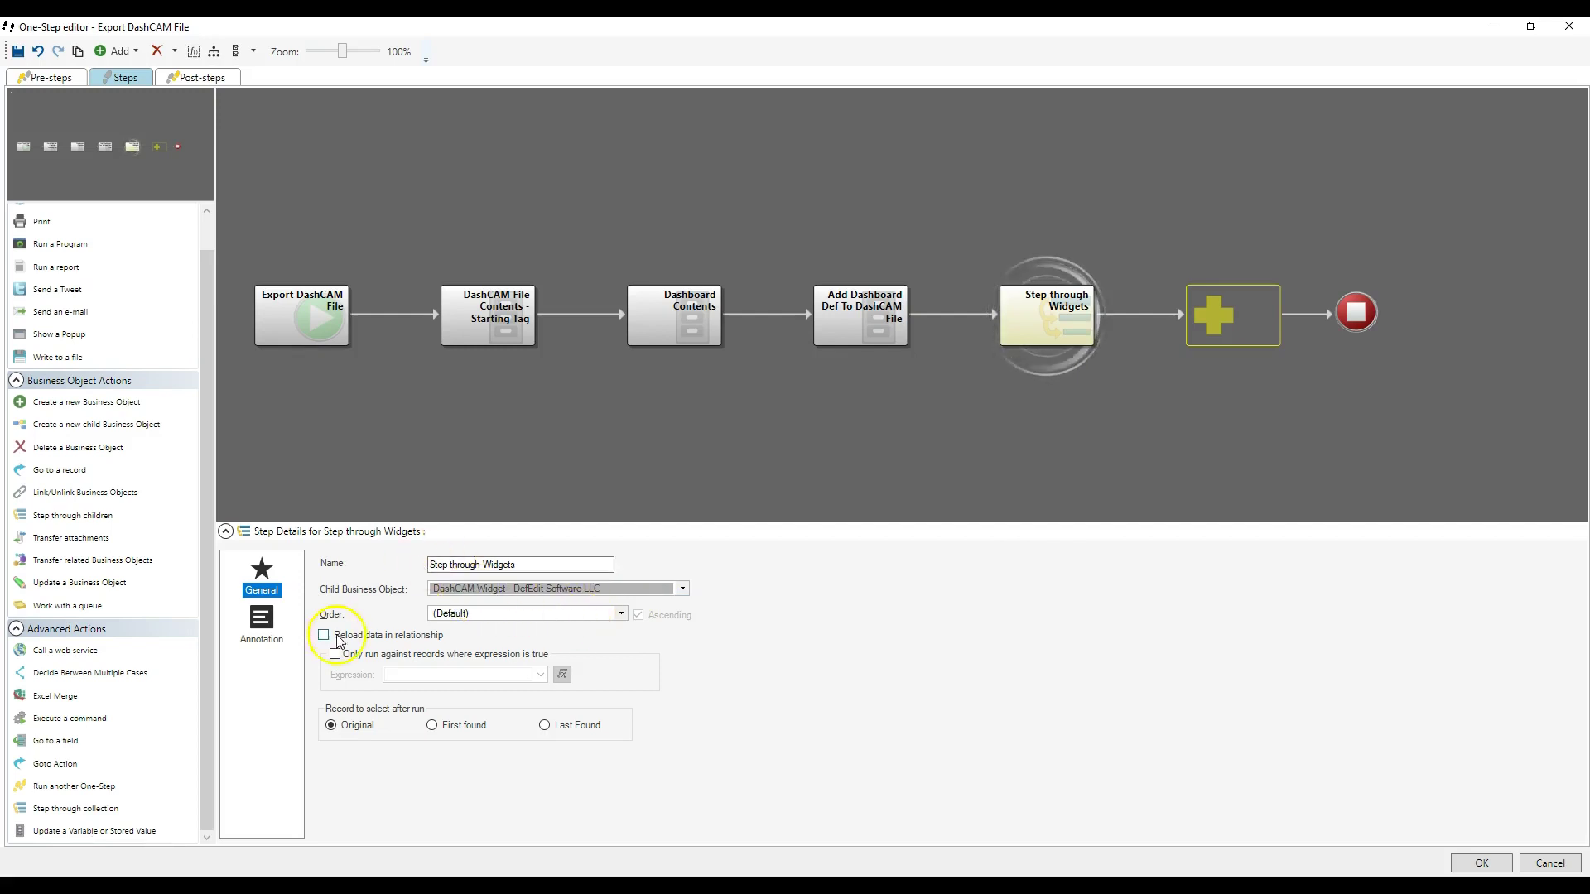
left_click(452, 589)
left_click(452, 591)
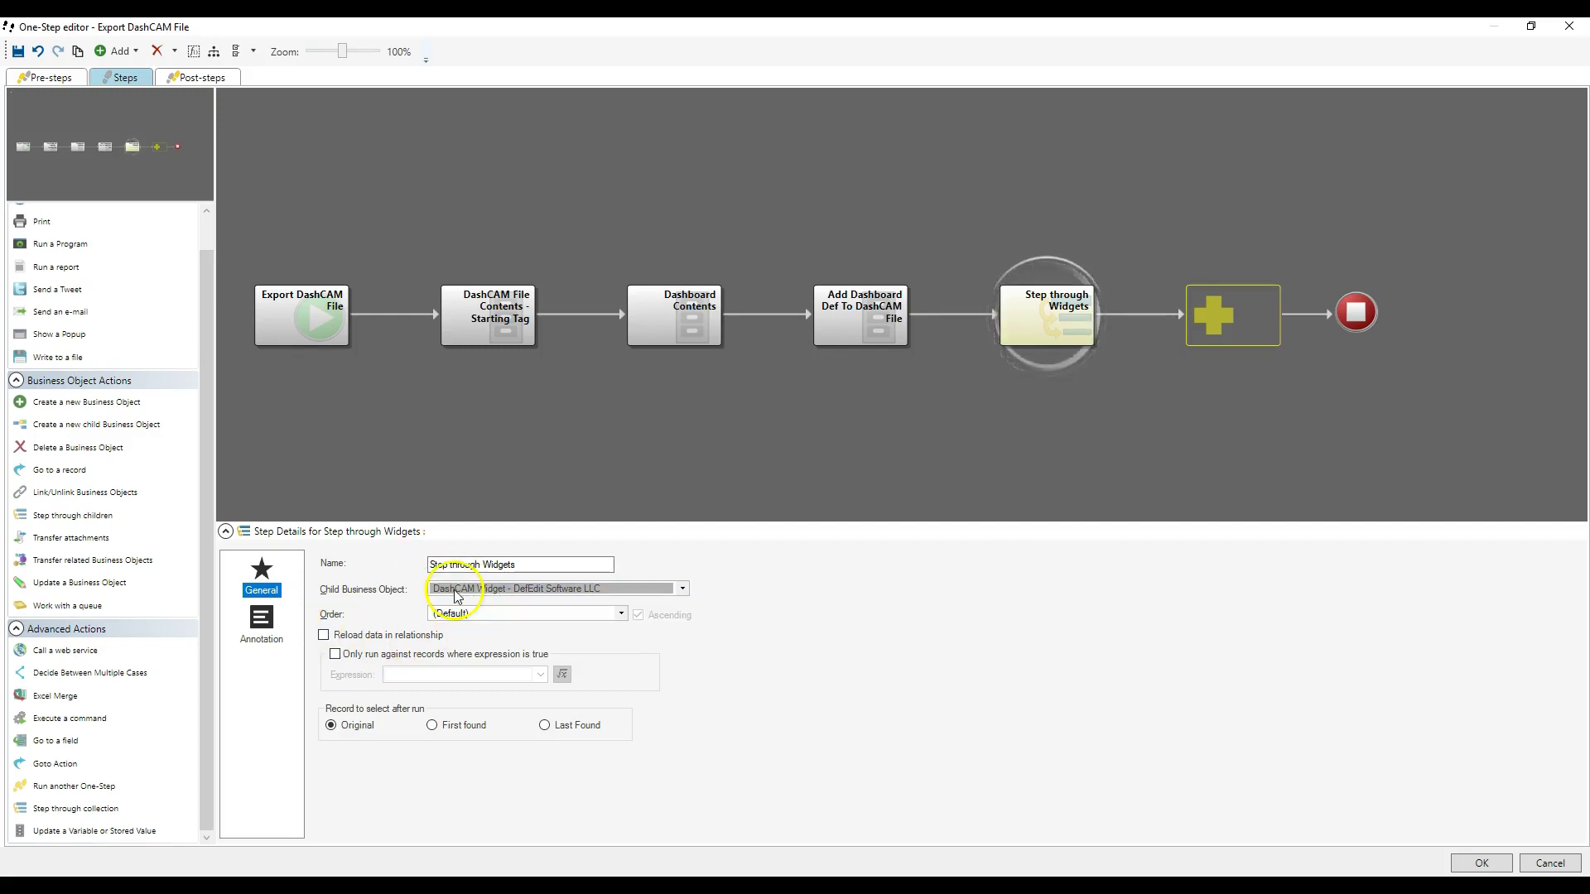
mouse_move(852, 32)
left_mouse_down()
mouse_move(893, 202)
mouse_move(848, 25)
left_mouse_up()
- Open the nested actions of Step through Widgets and rename its variable update step as "Update Widget List"
double_click(1043, 330)
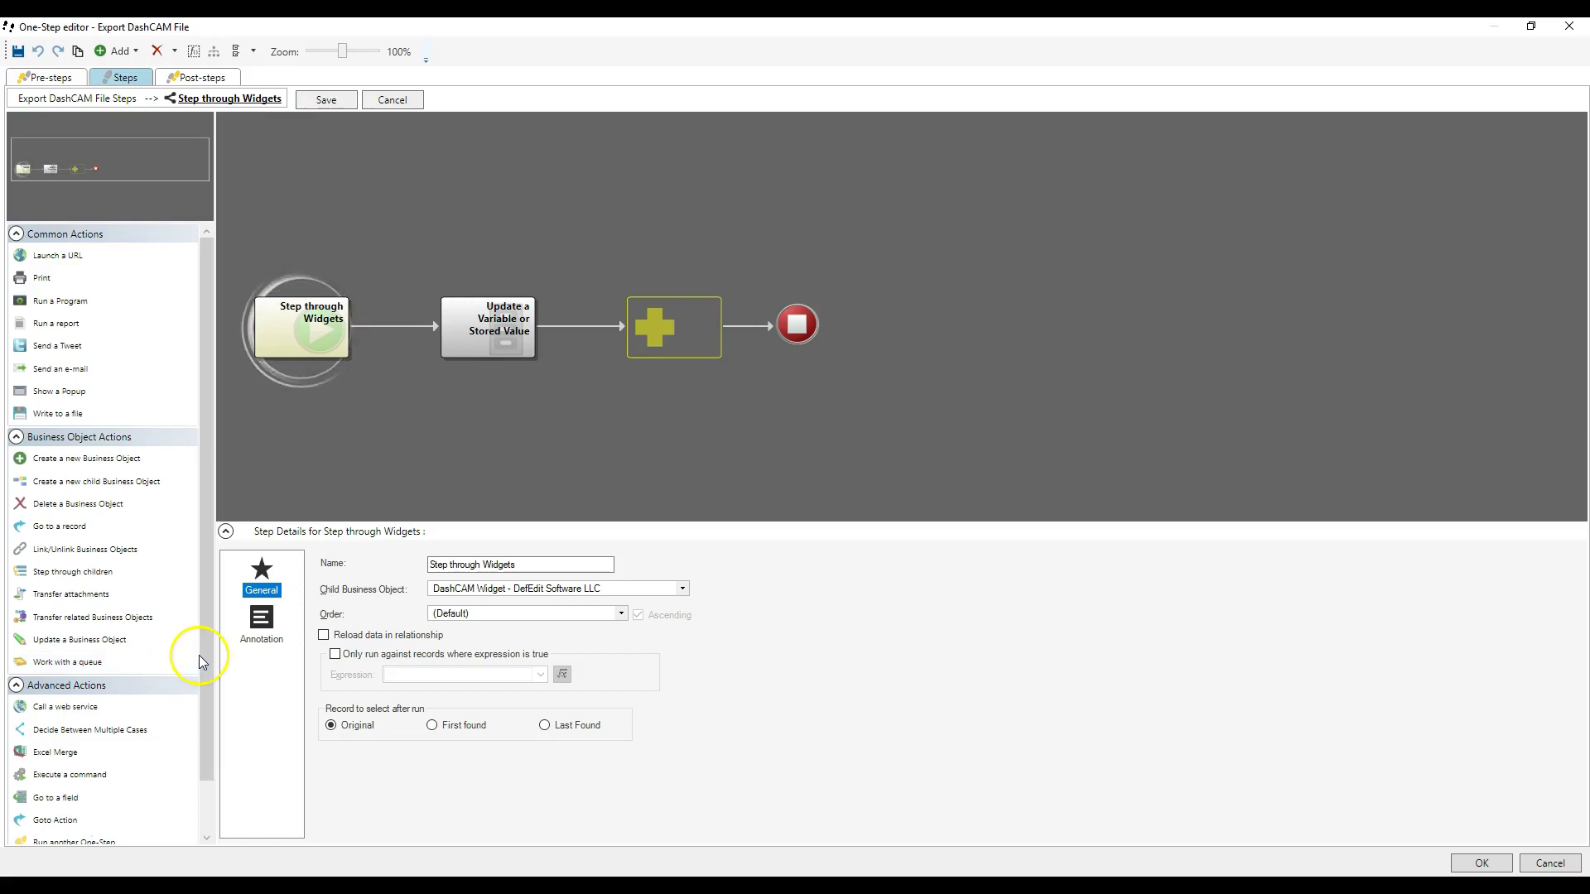
left_click(476, 331)
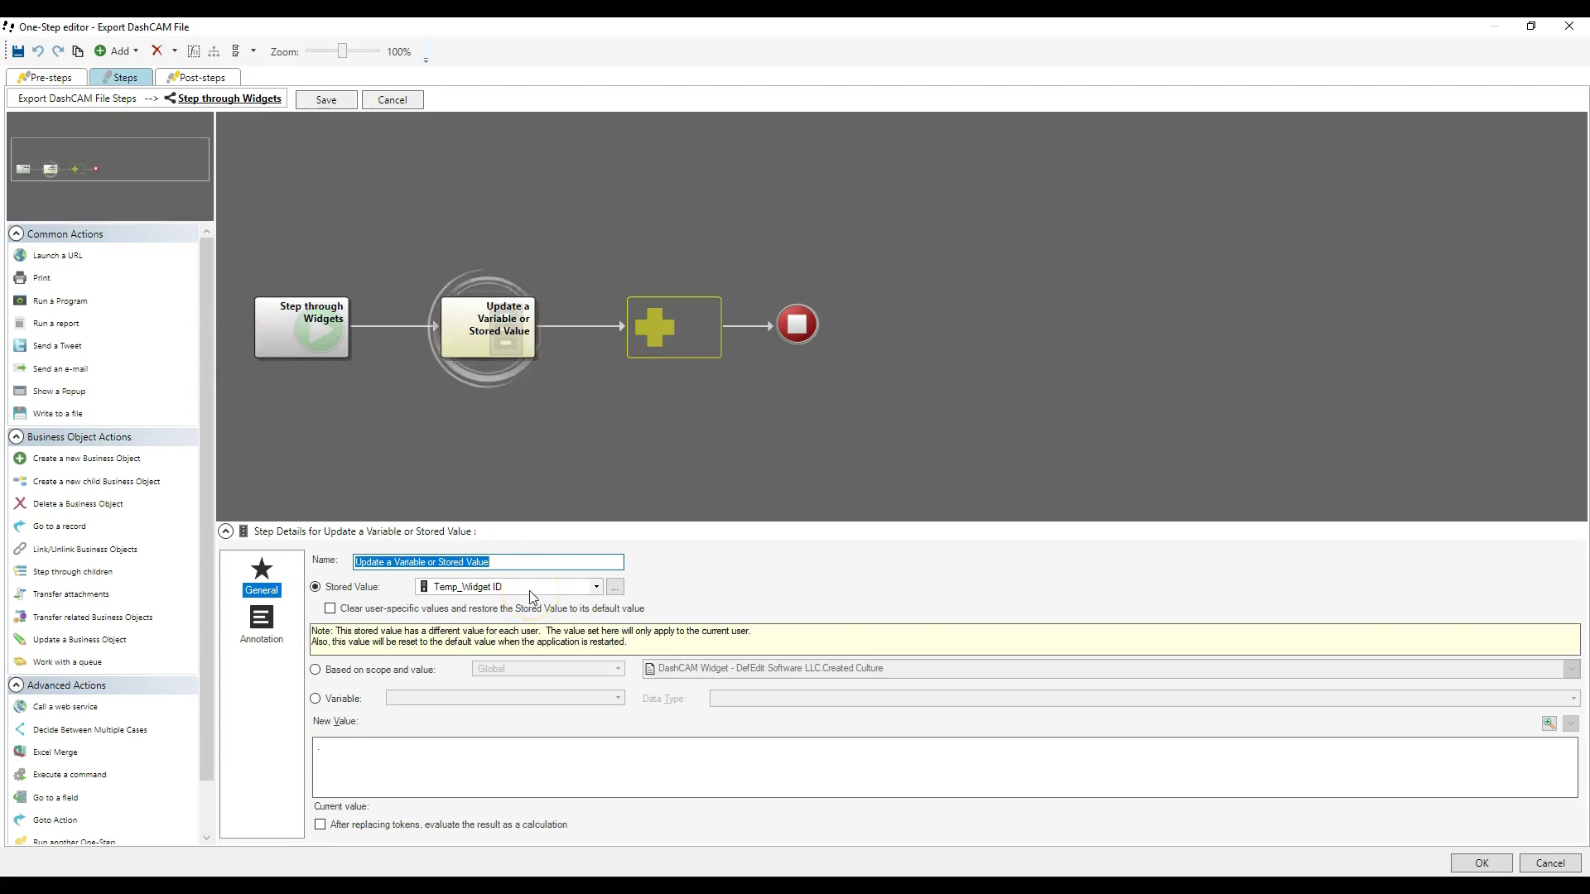
type("Update Widget List")
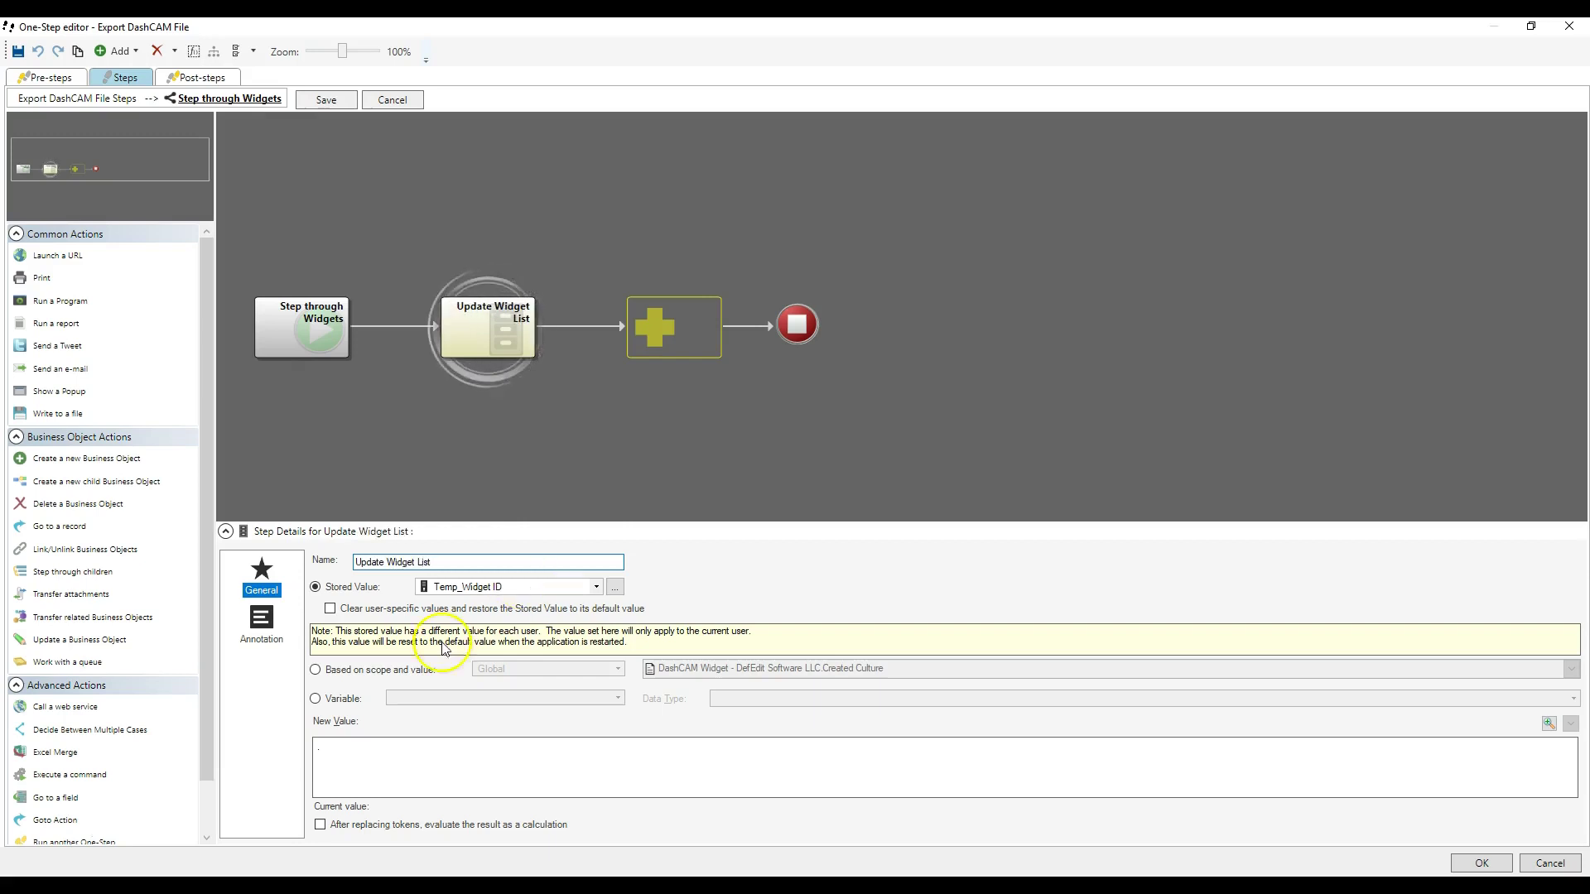
- Make Update Widget List write to a variable named "Widget XML Collection" and save the nested actions
left_click(354, 695)
left_click(425, 666)
type("Widget XML Collection")
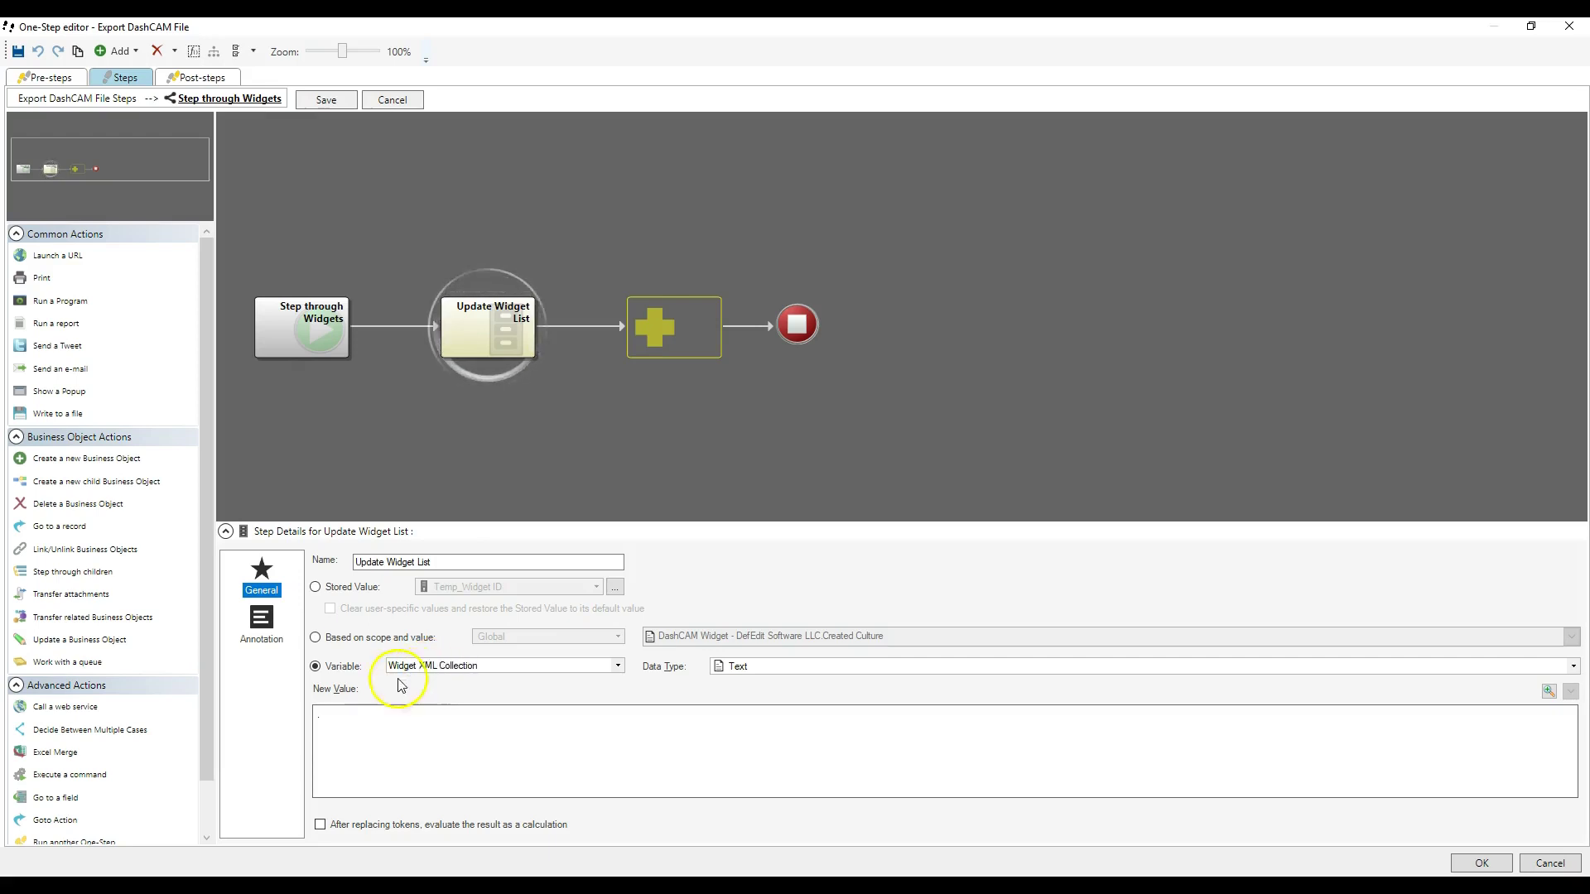
left_click(326, 99)
- Add an Update a Variable or Stored Value step to the main flow, positioned directly after Step through Widgets
scroll(196, 628, "down", 2)
left_click_drag(124, 830, 980, 314)
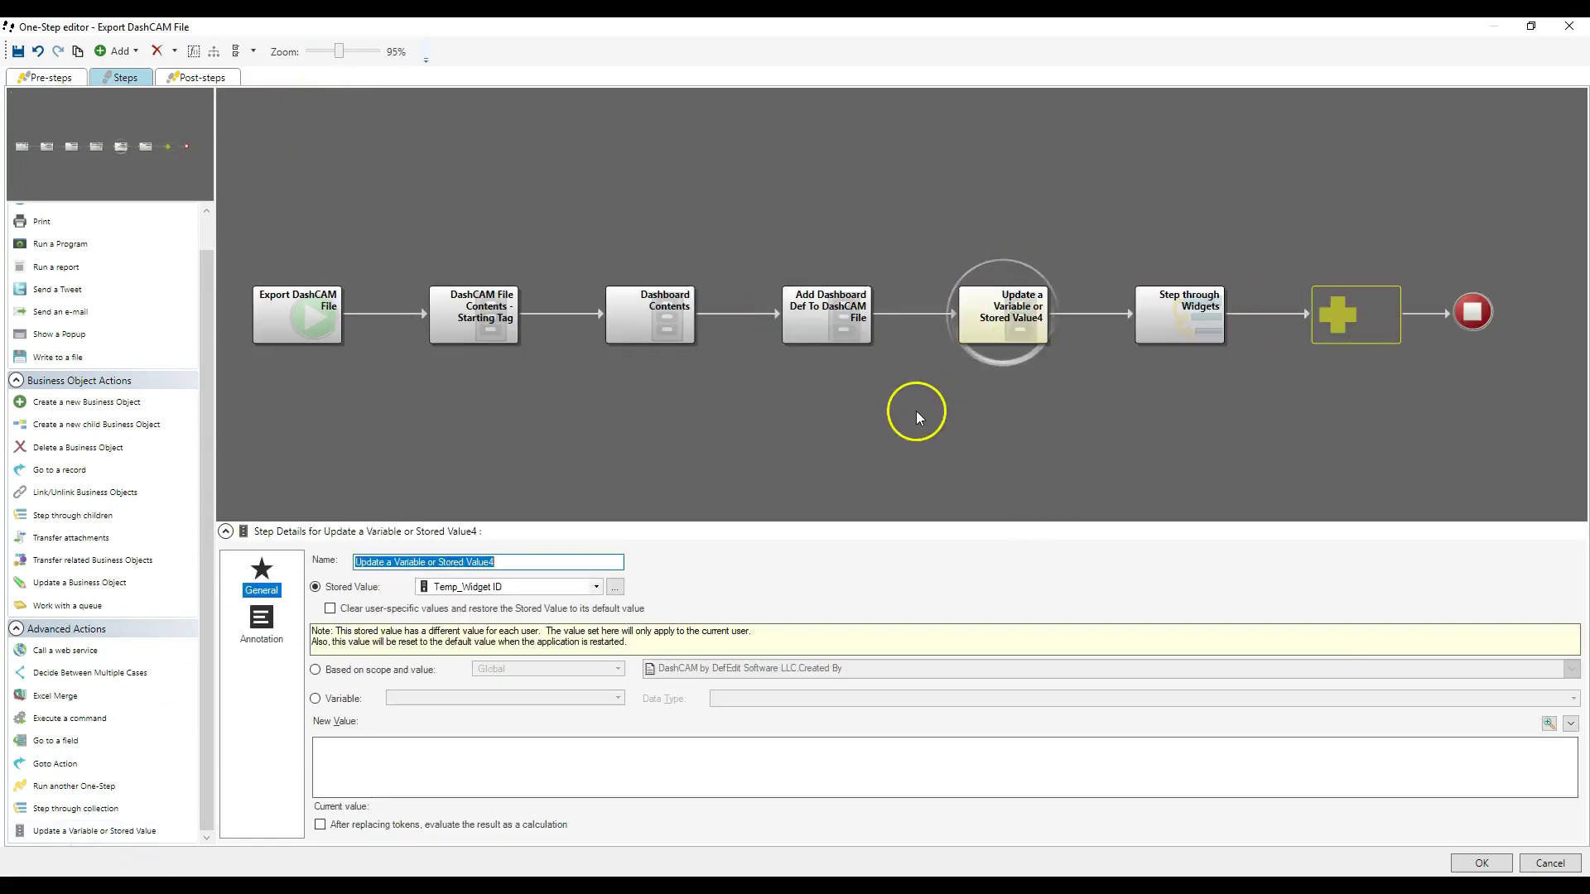
left_click(852, 324)
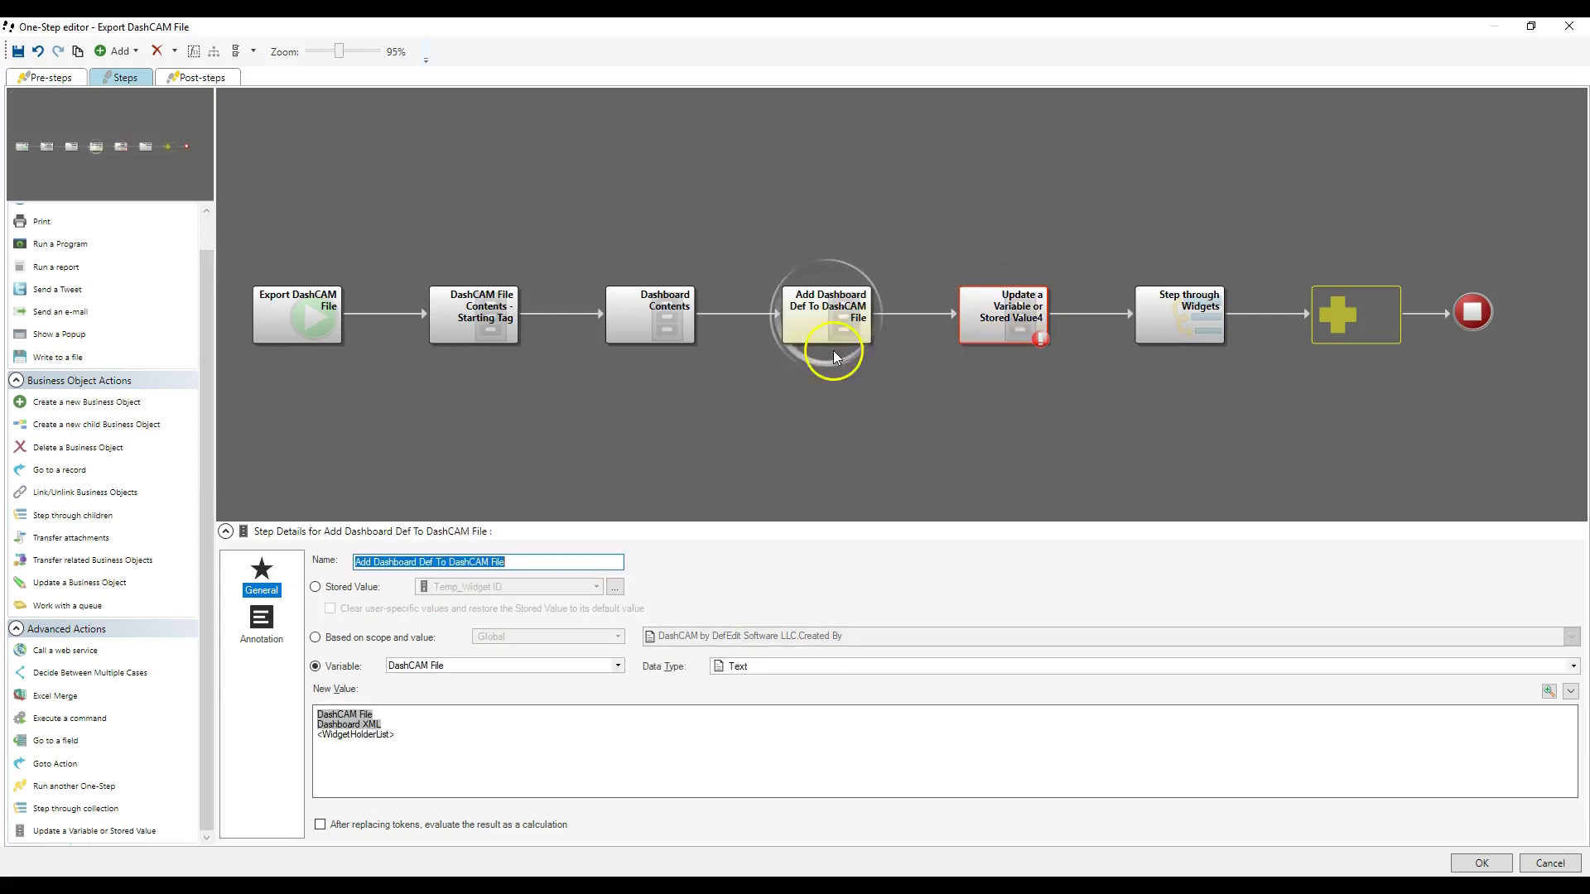
double_click(376, 735)
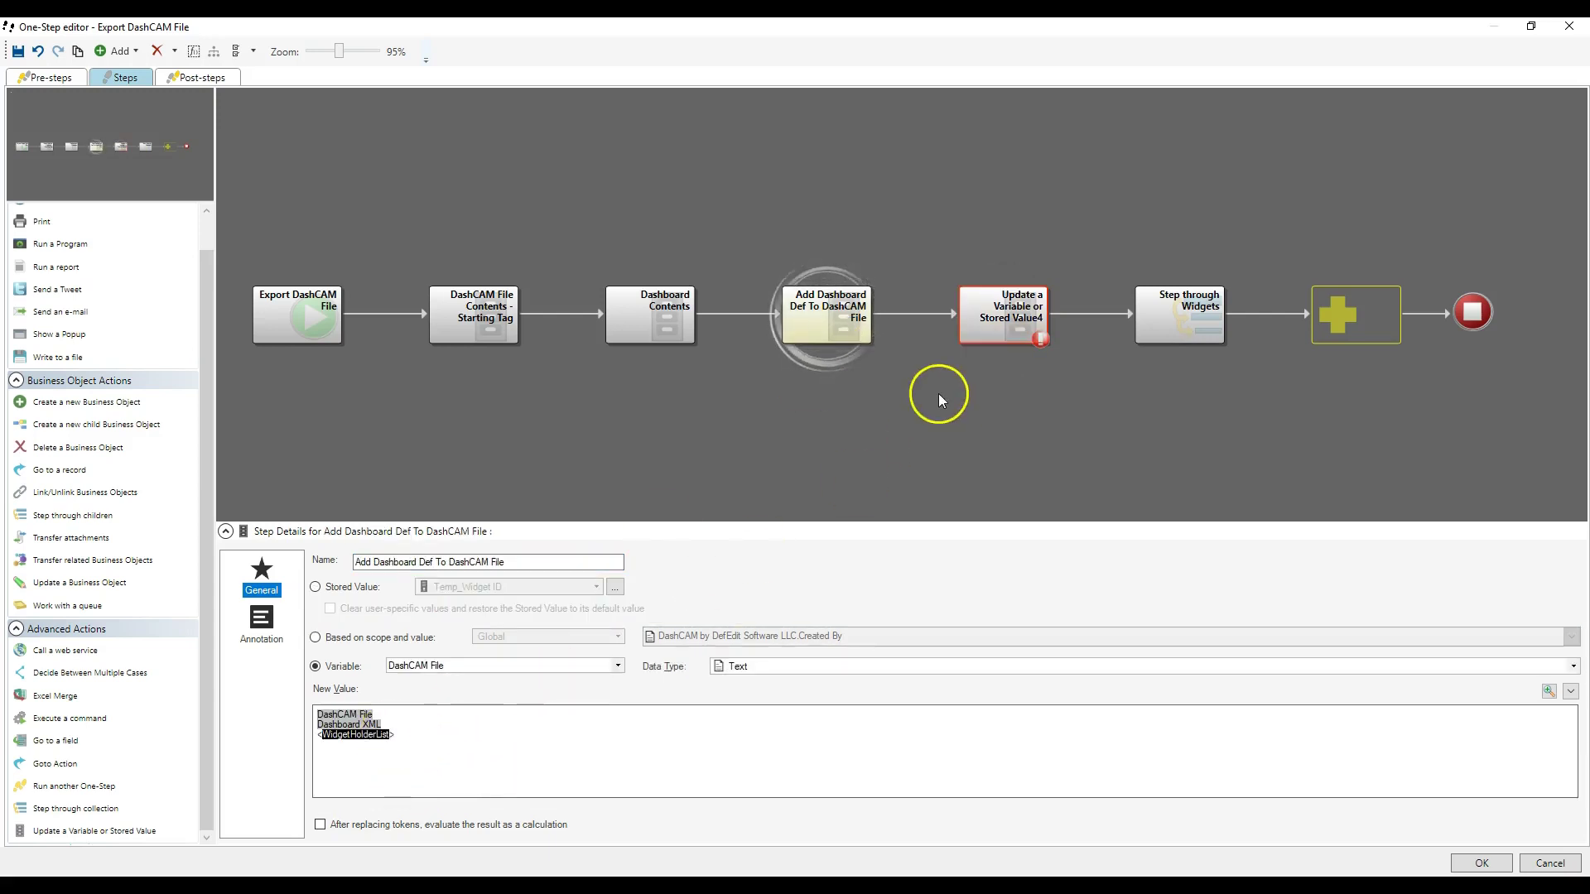
left_click_drag(989, 327, 1368, 316)
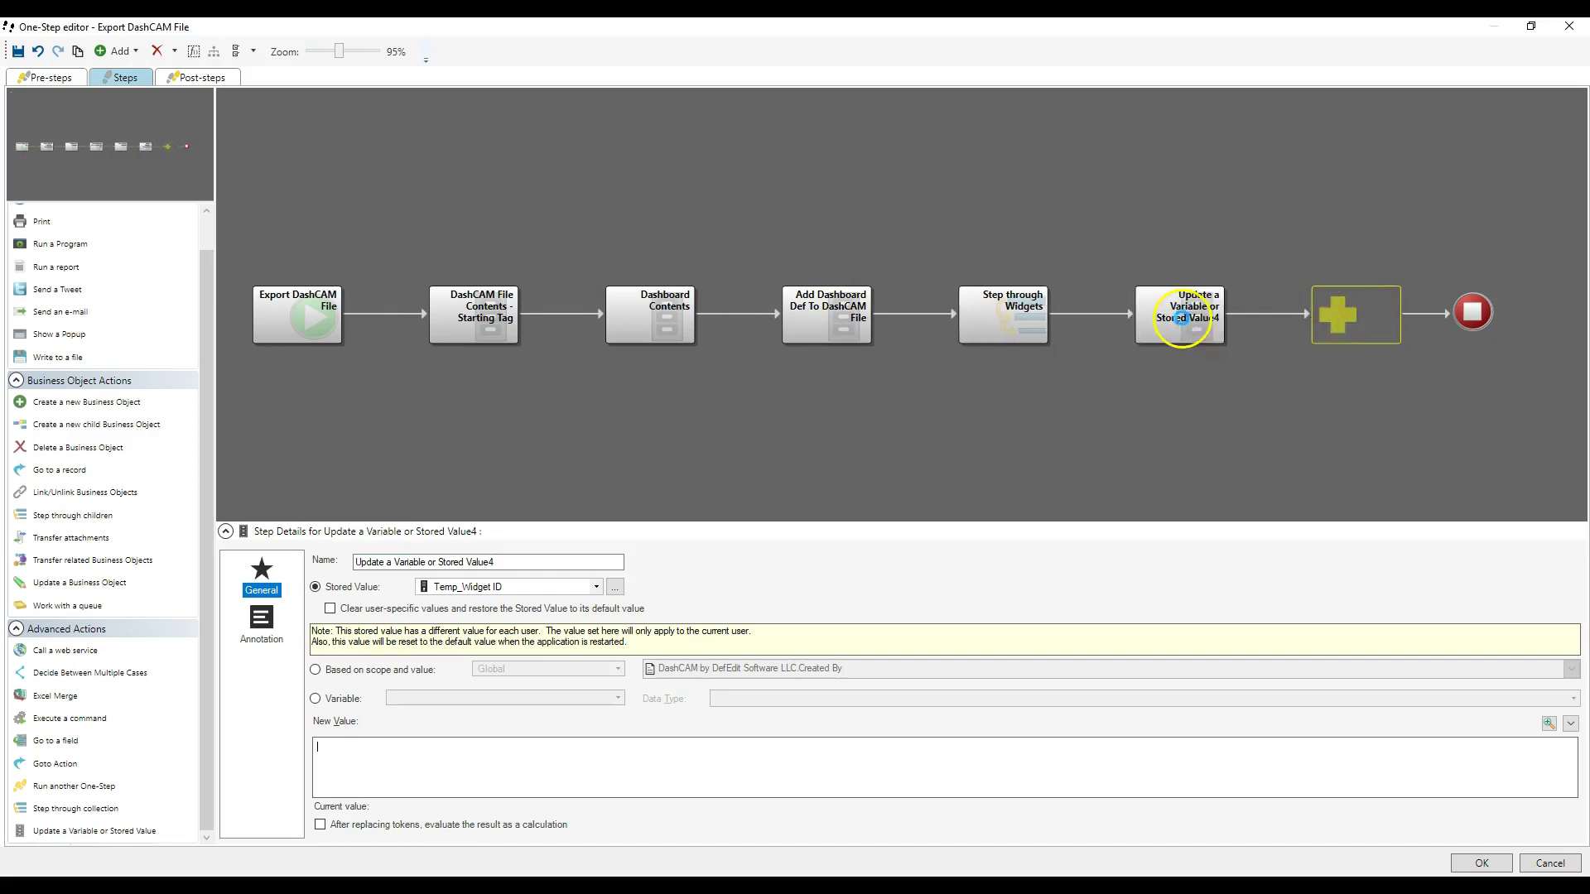
- Rename the variable update step after Step through Widgets as "Close Widget Holder List"
left_click(1182, 317)
left_click_drag(522, 562, 359, 561)
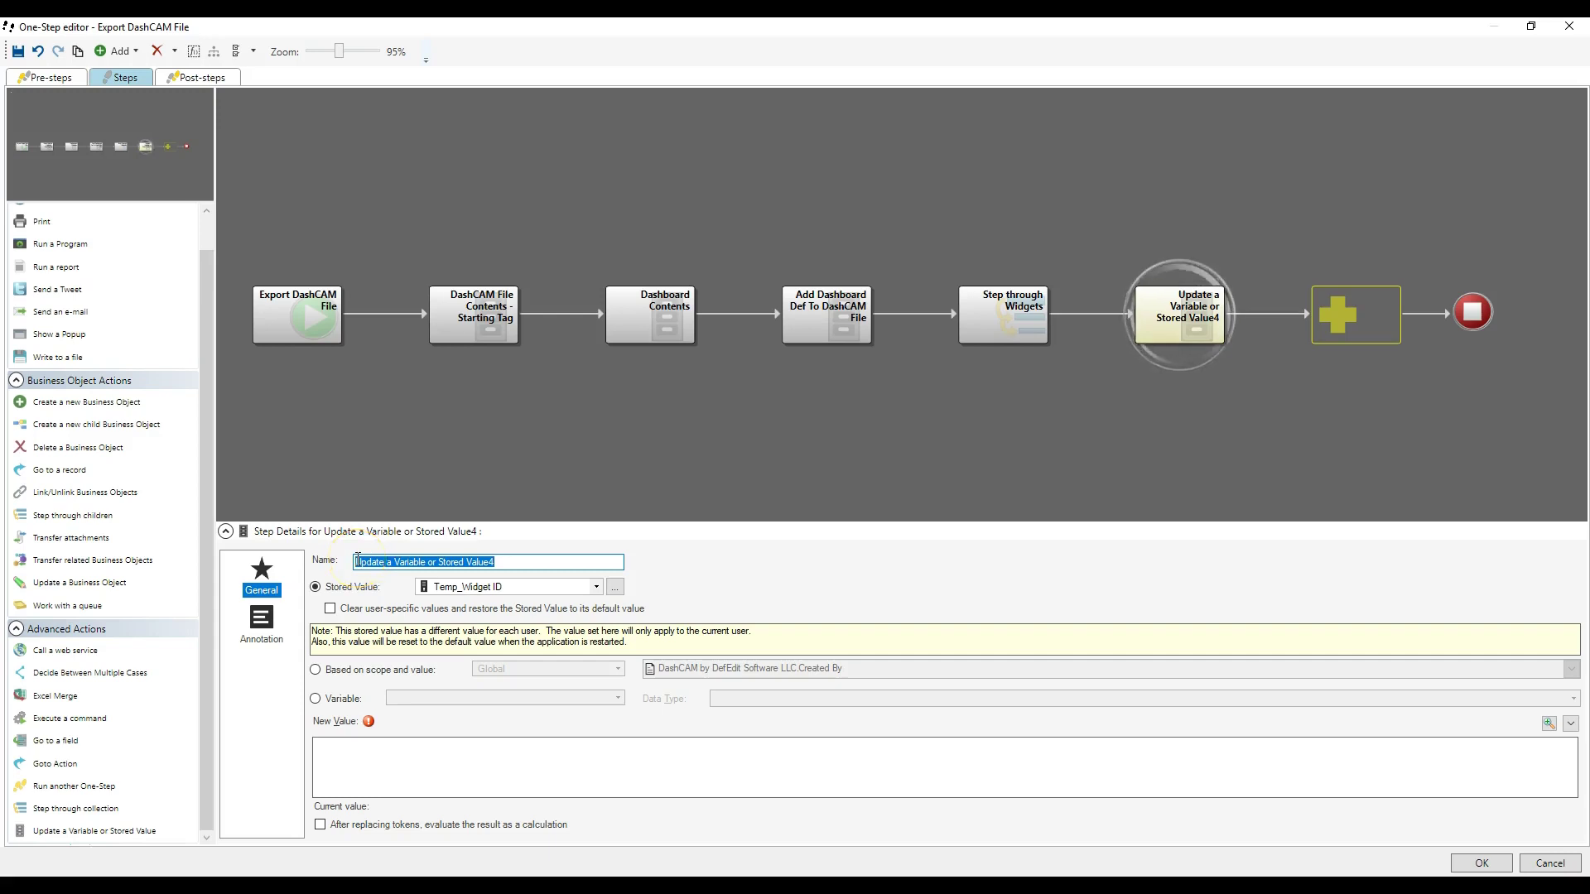
type("E")
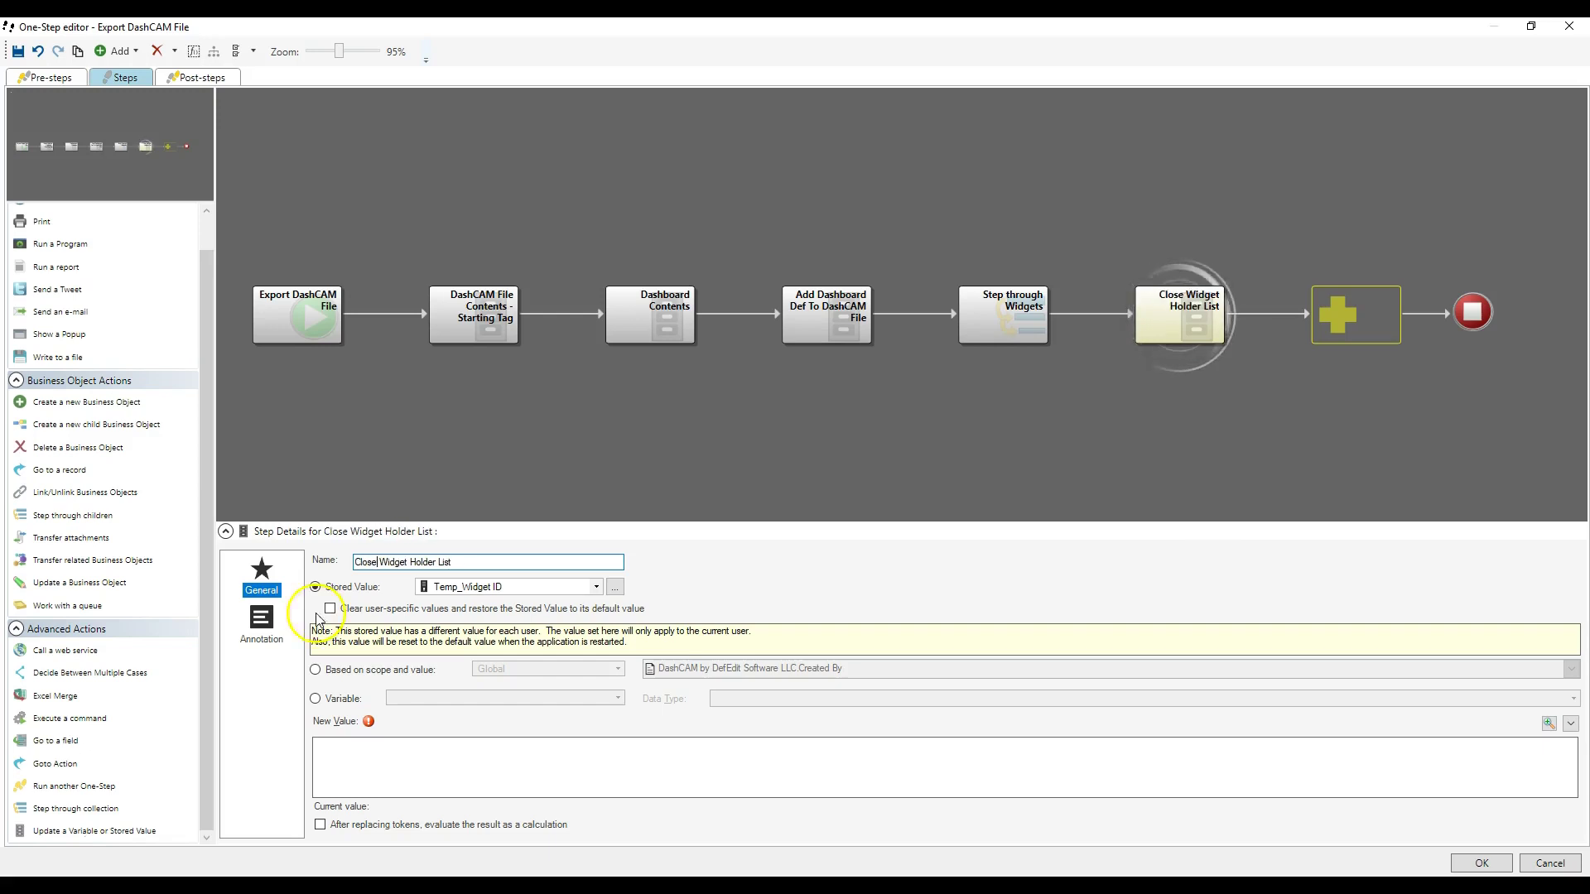
- Set the new value of Close Widget Holder List to the DashCAM File variable followed by "</WidgetHolderList>" on a new line
right_click(370, 765)
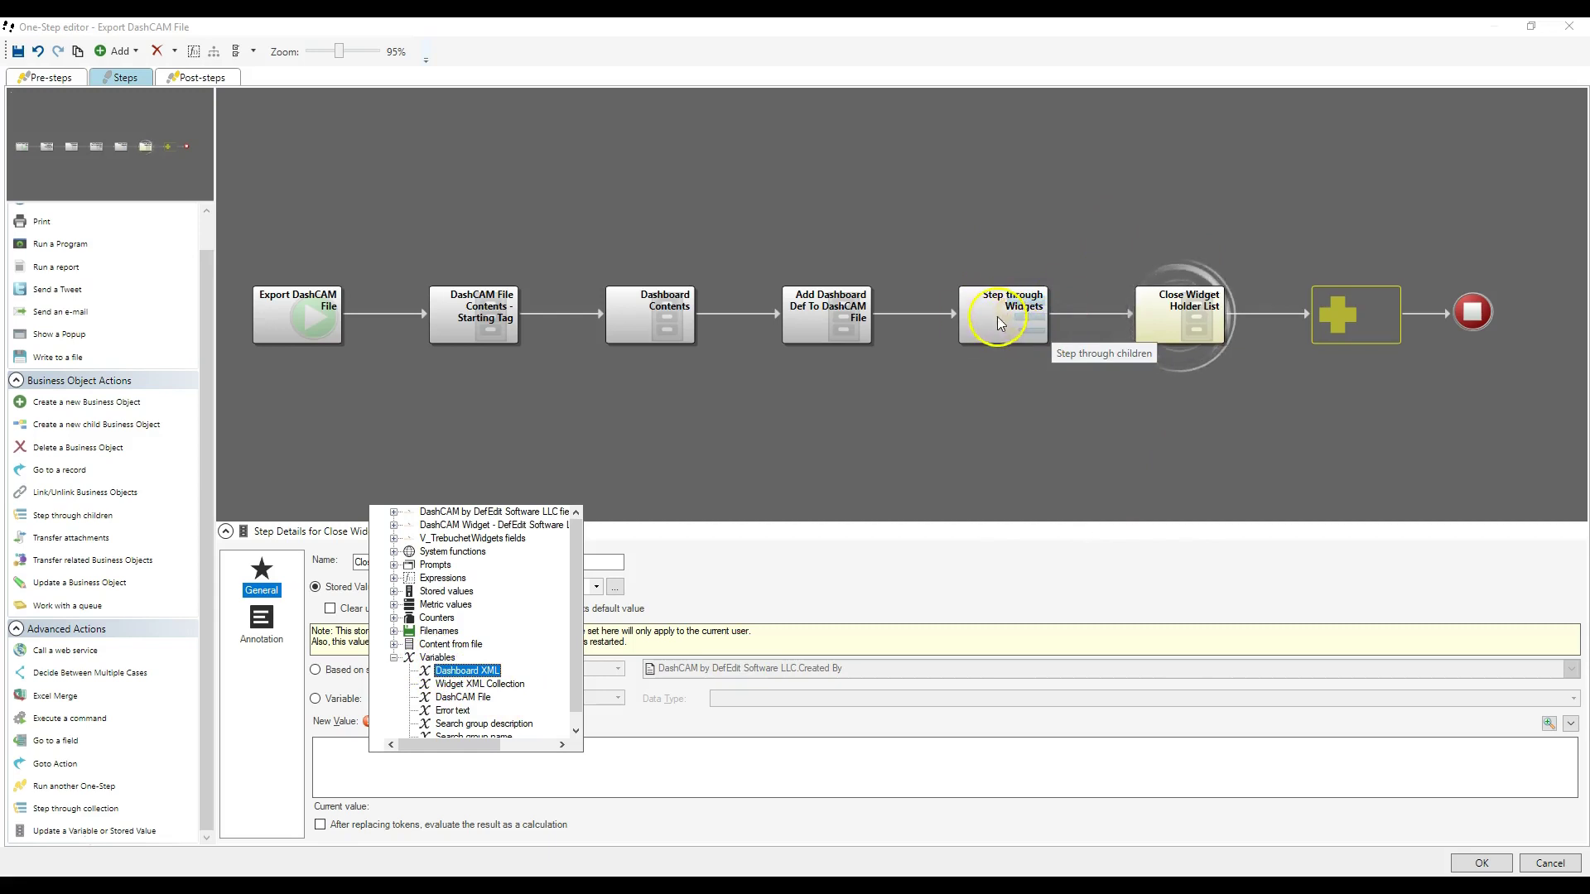
left_click(458, 697)
key("Return")
type("</WidgetHolderList>")
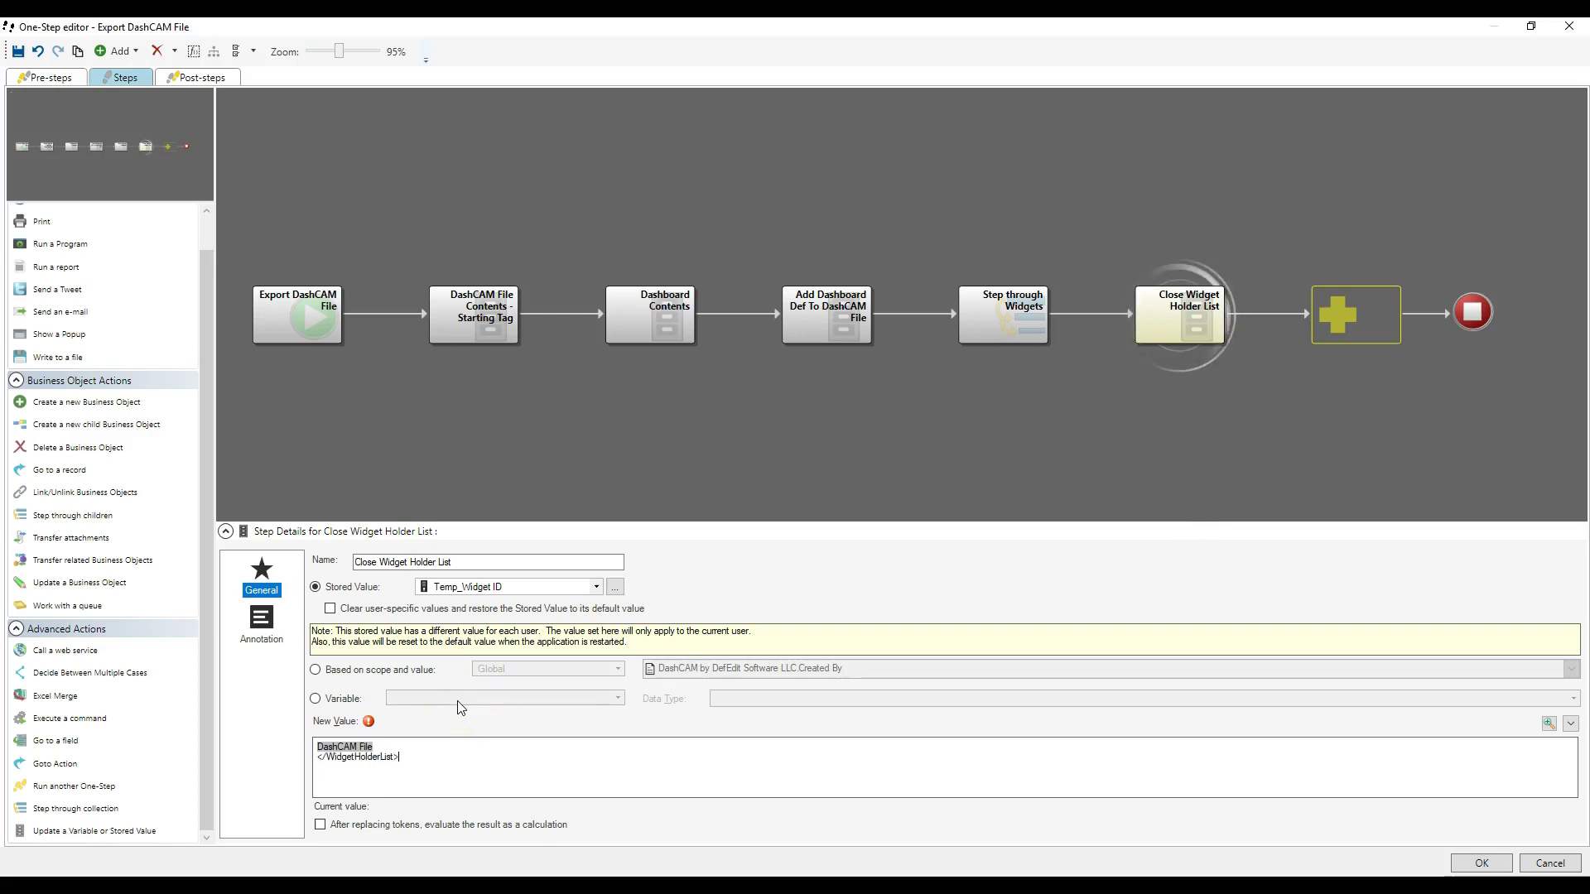
- Open the nested actions of Step through Widgets and make Update Widget List write to the DashCAM File variable
left_click(813, 315)
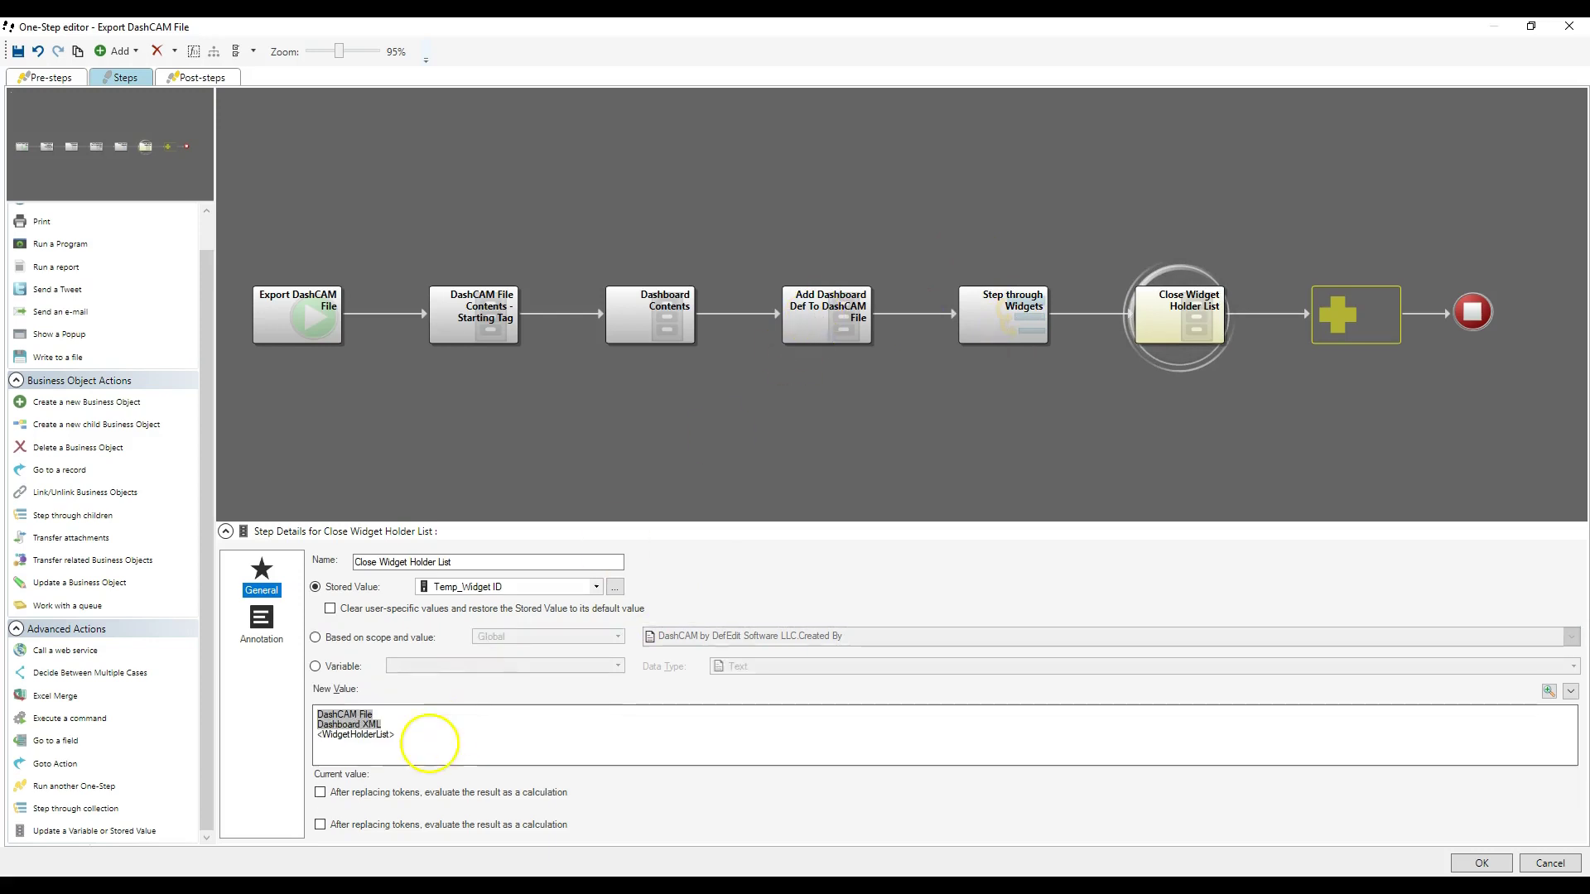
left_click(321, 735)
left_click_drag(322, 735, 430, 735)
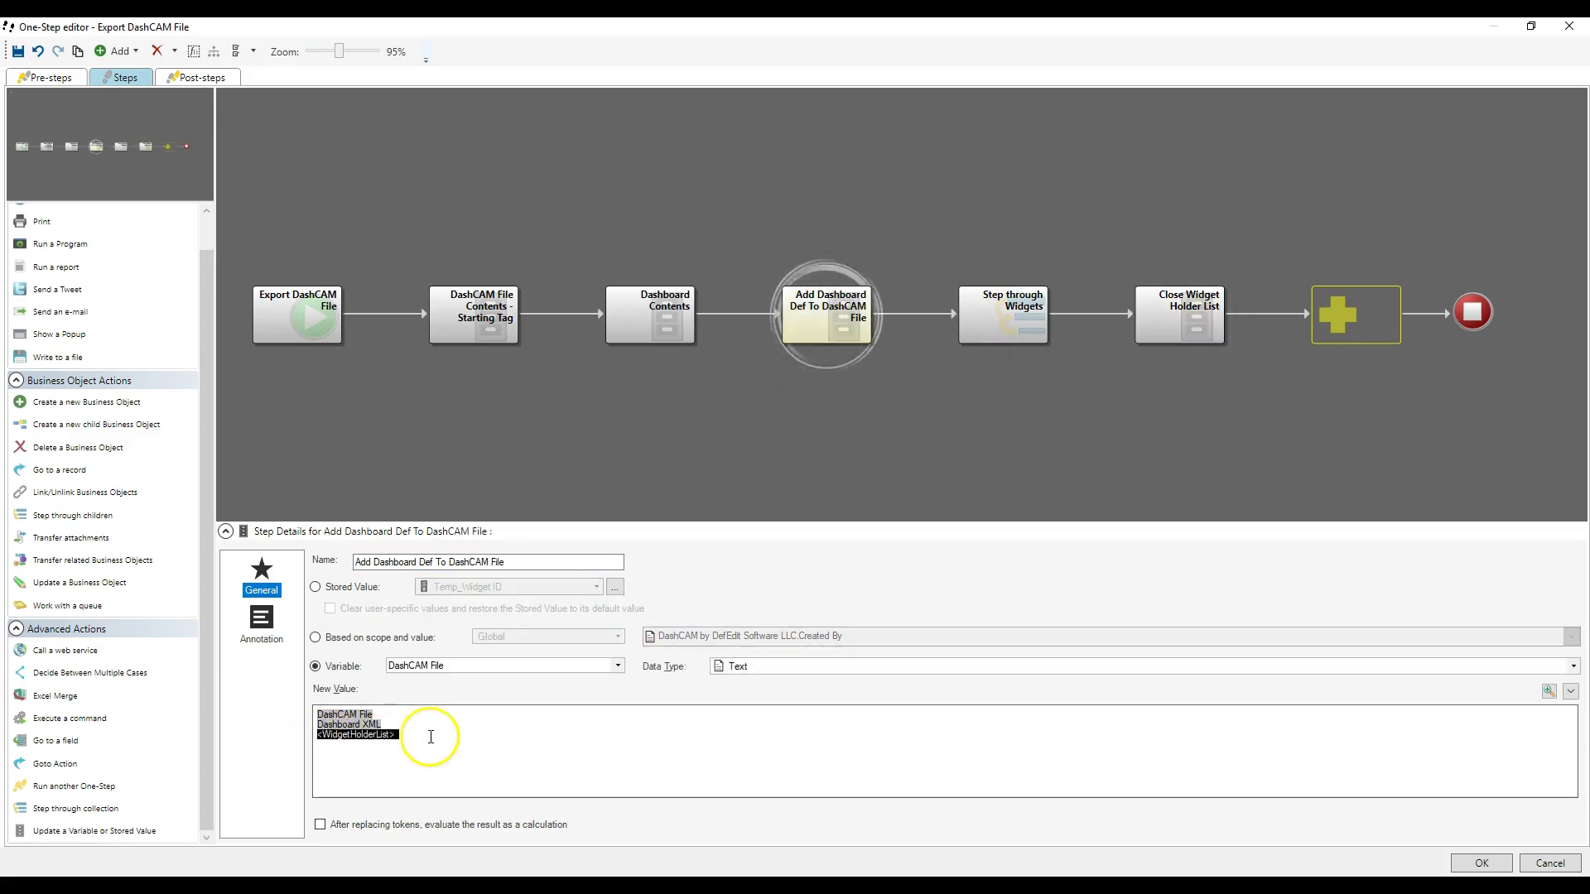
double_click(997, 323)
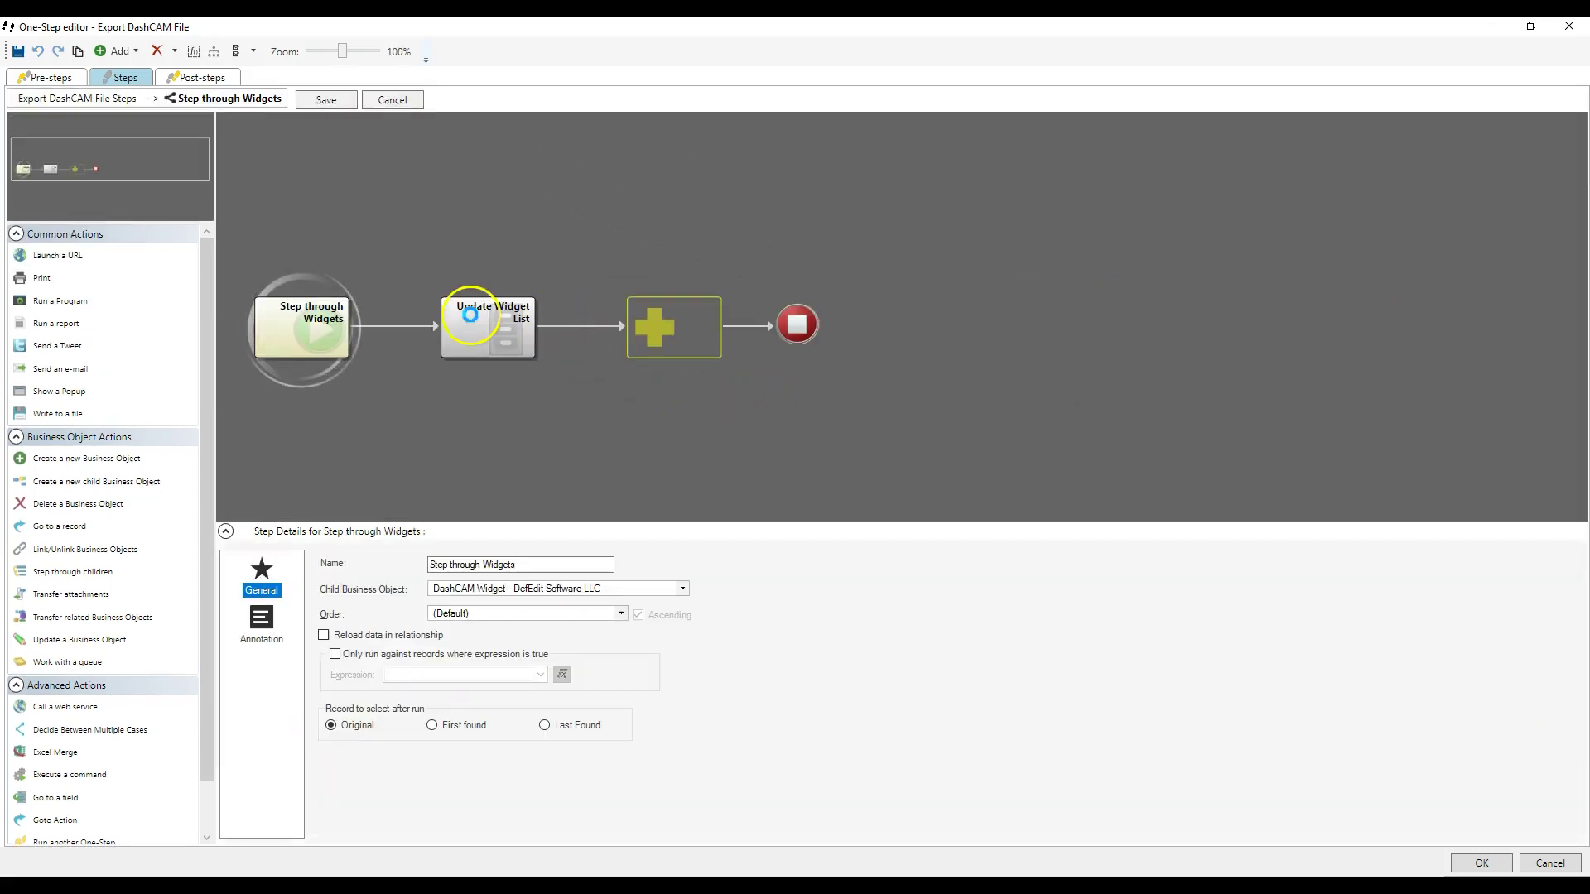
left_click(485, 344)
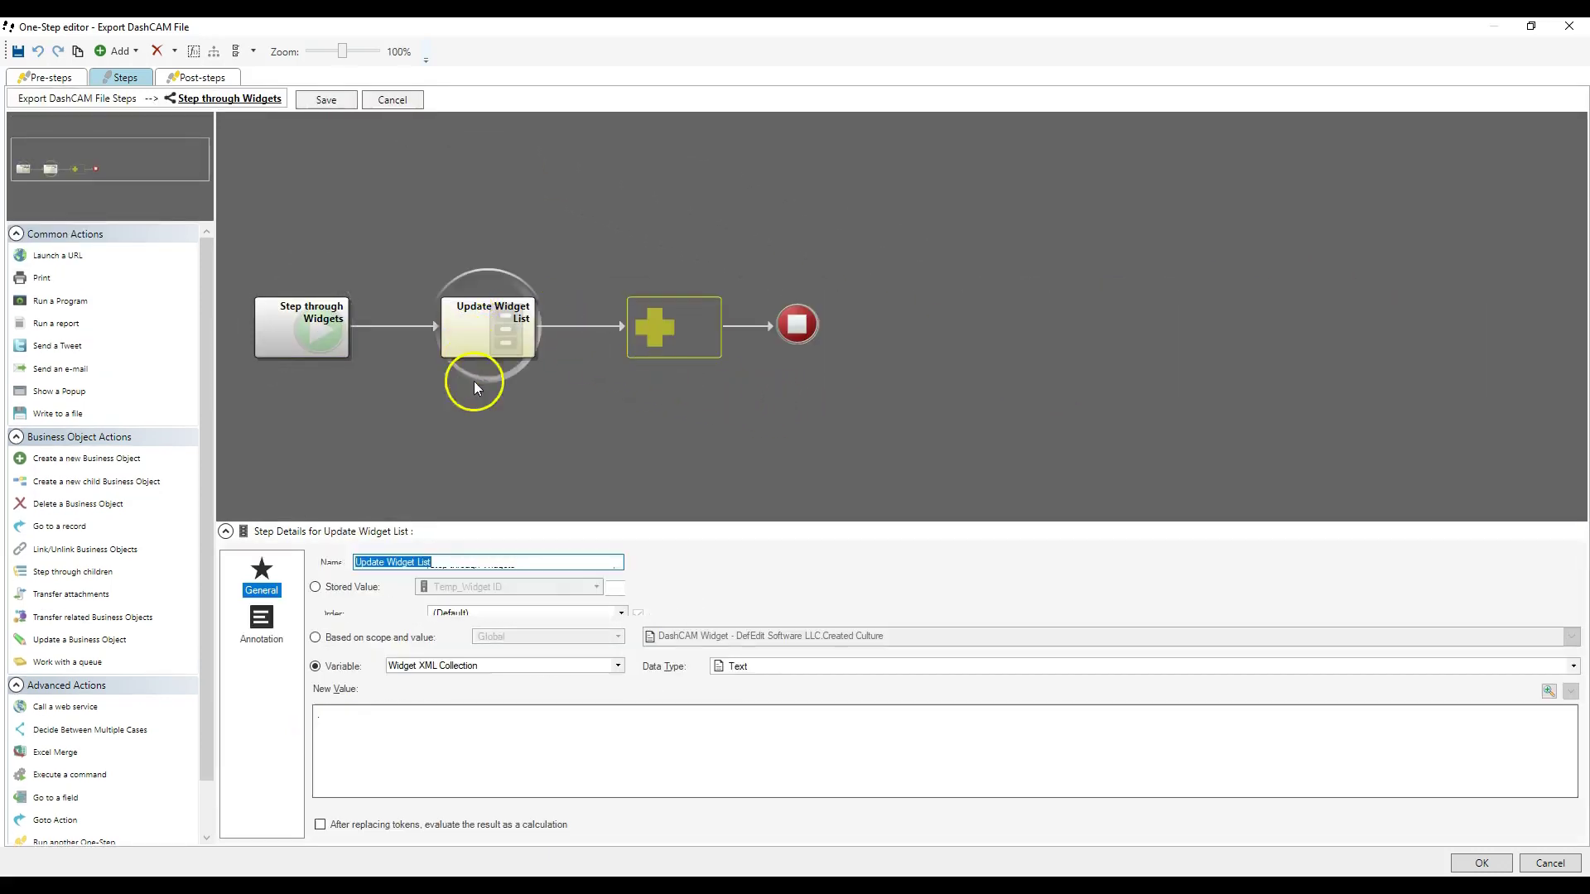
left_click(612, 667)
left_click(503, 702)
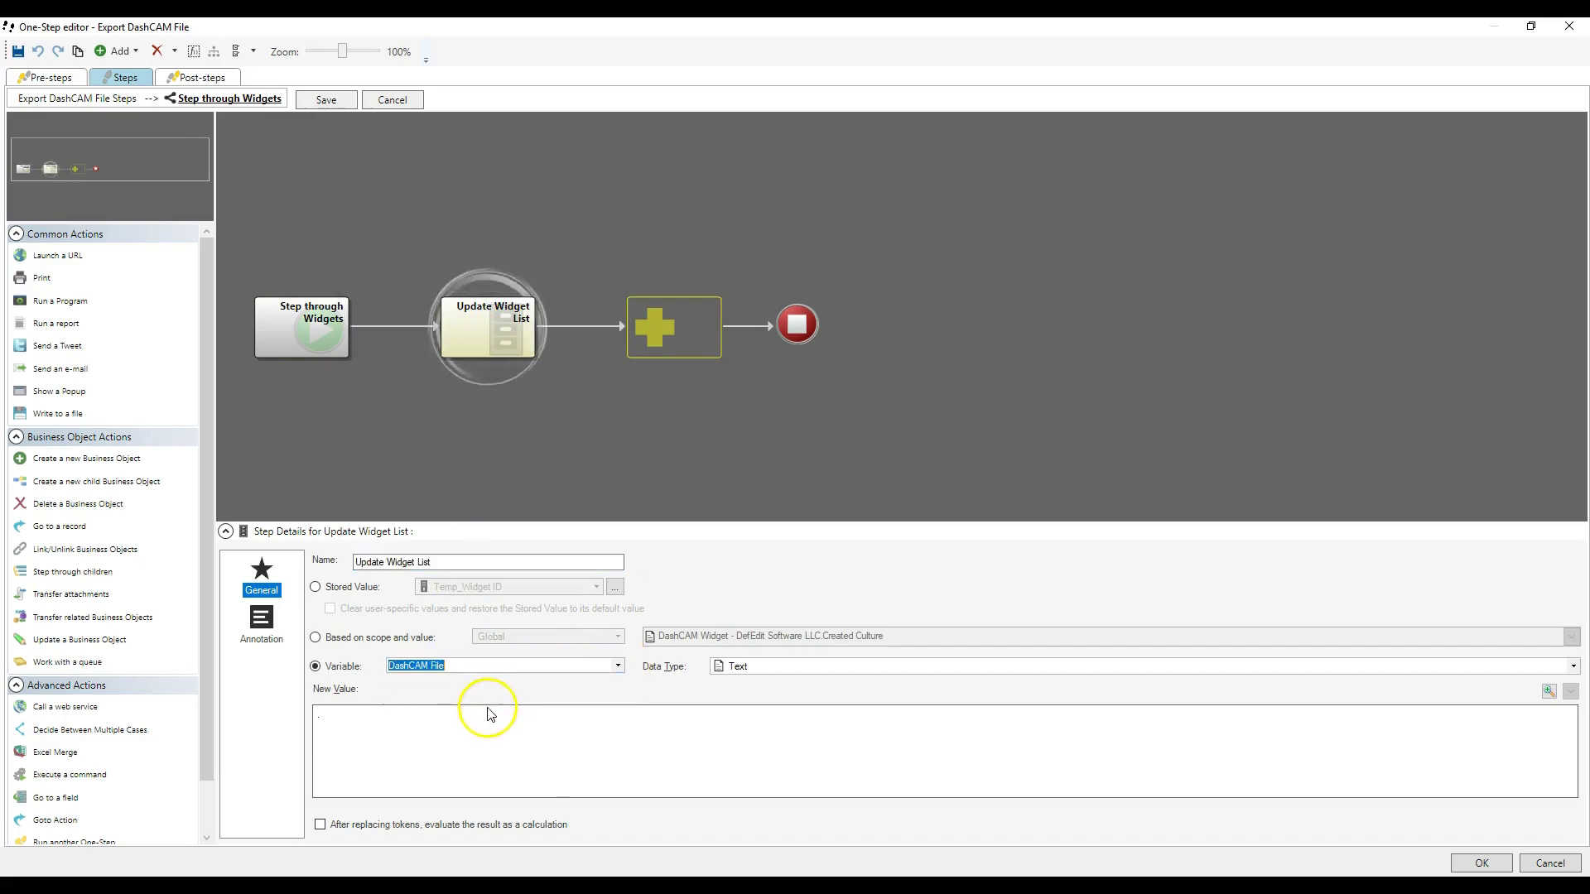
- Start the new value of Update Widget List with a "<Widget>" tag line and save the nested actions
left_click(452, 719)
type("<")
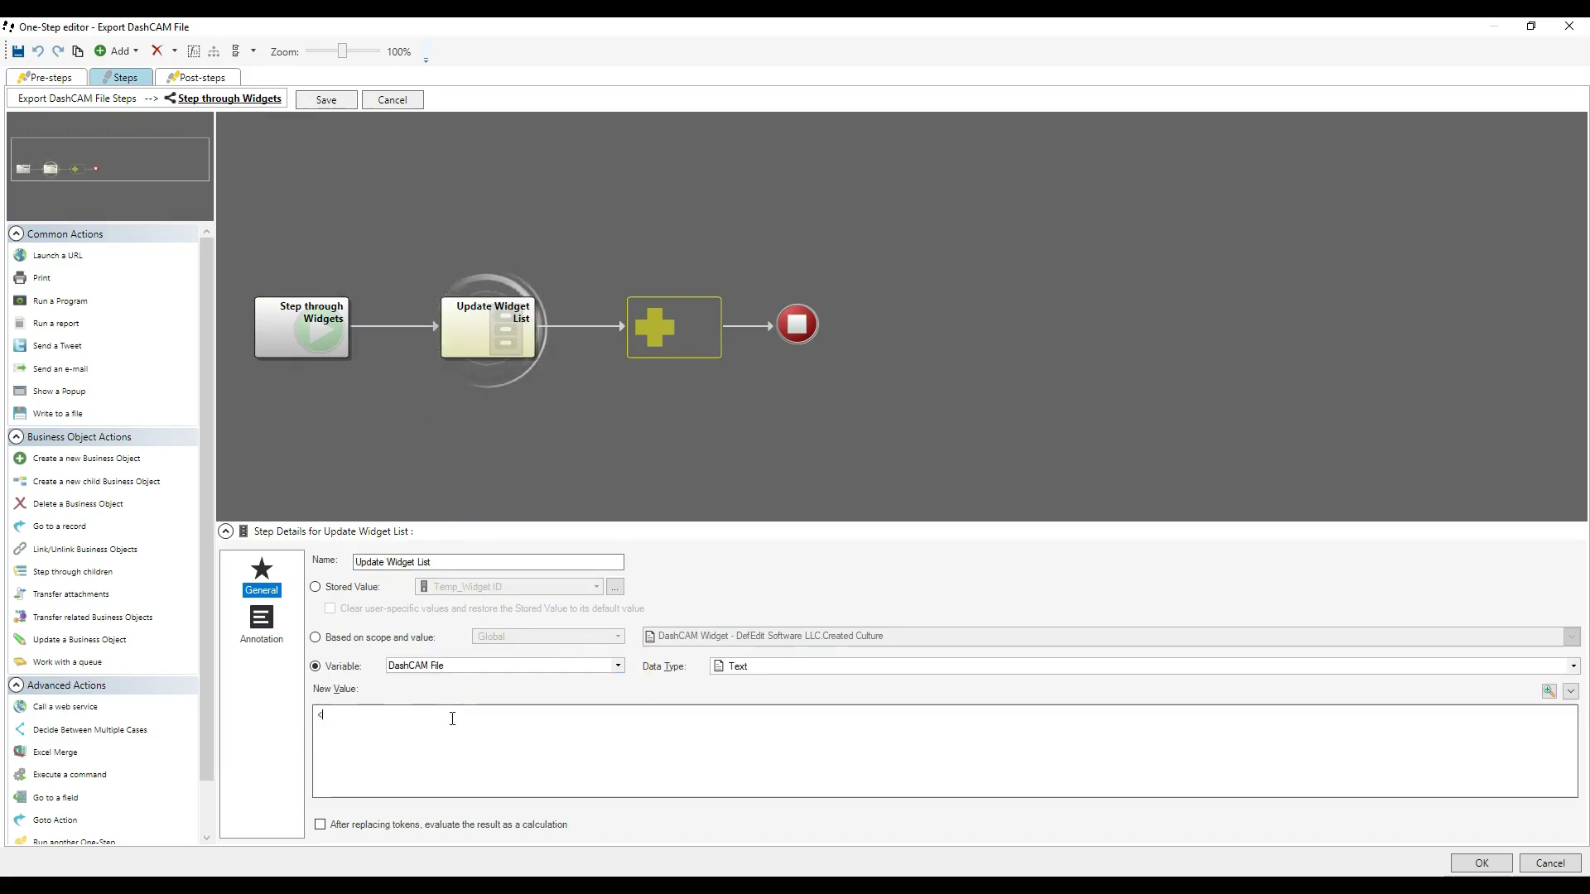
type("Widget>")
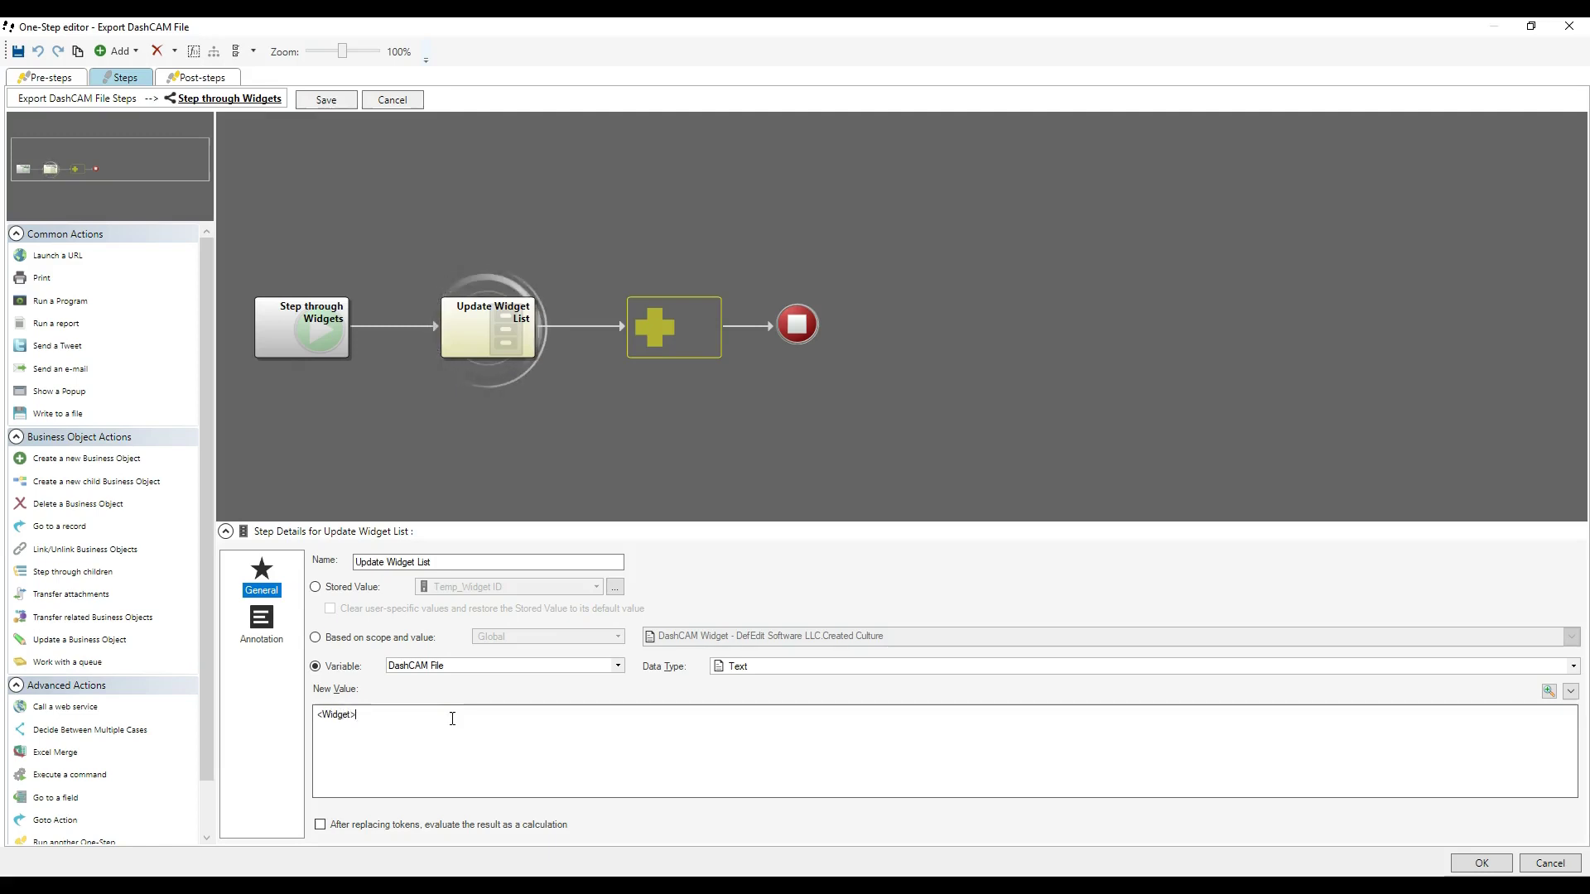
left_click(1549, 690)
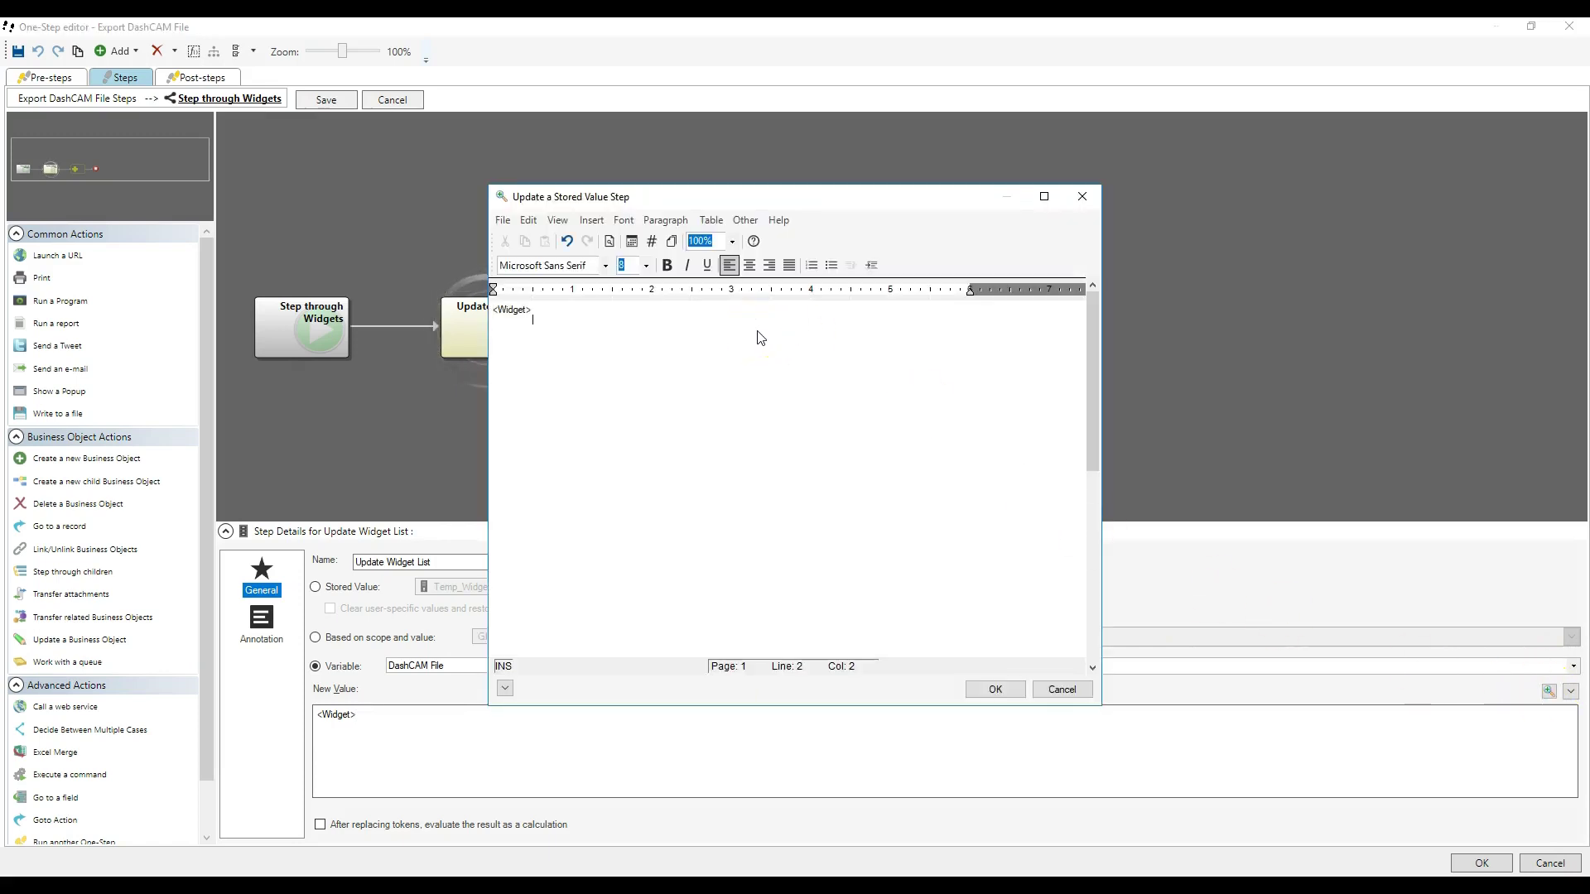
left_click(995, 689)
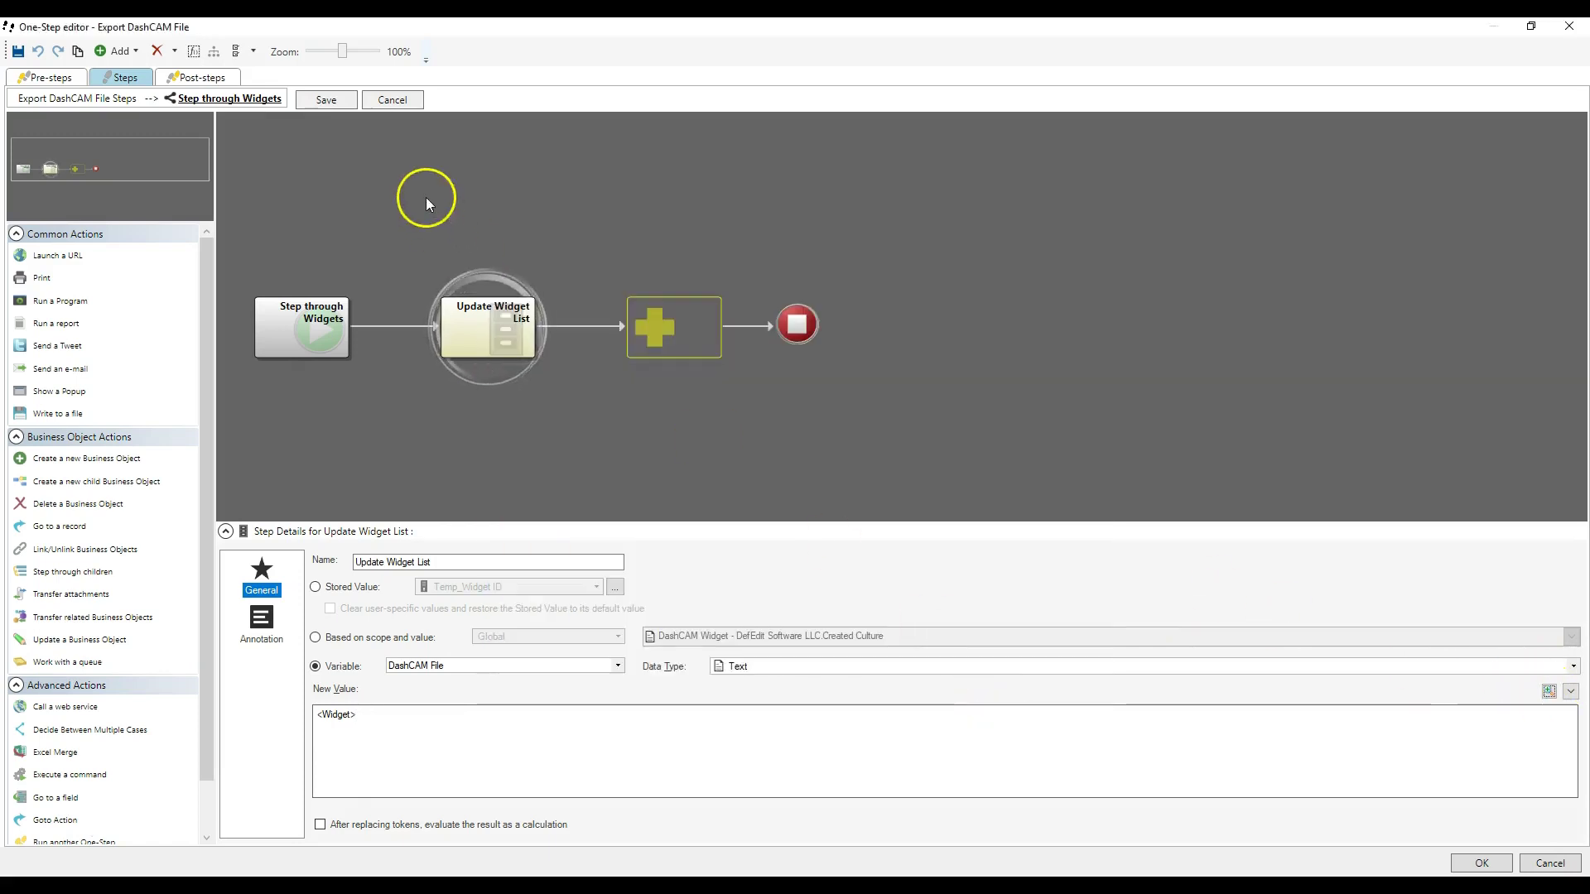
left_click(324, 98)
- Copy the entire DashboardDef XML from the new value of the Dashboard Contents step
left_click(463, 313)
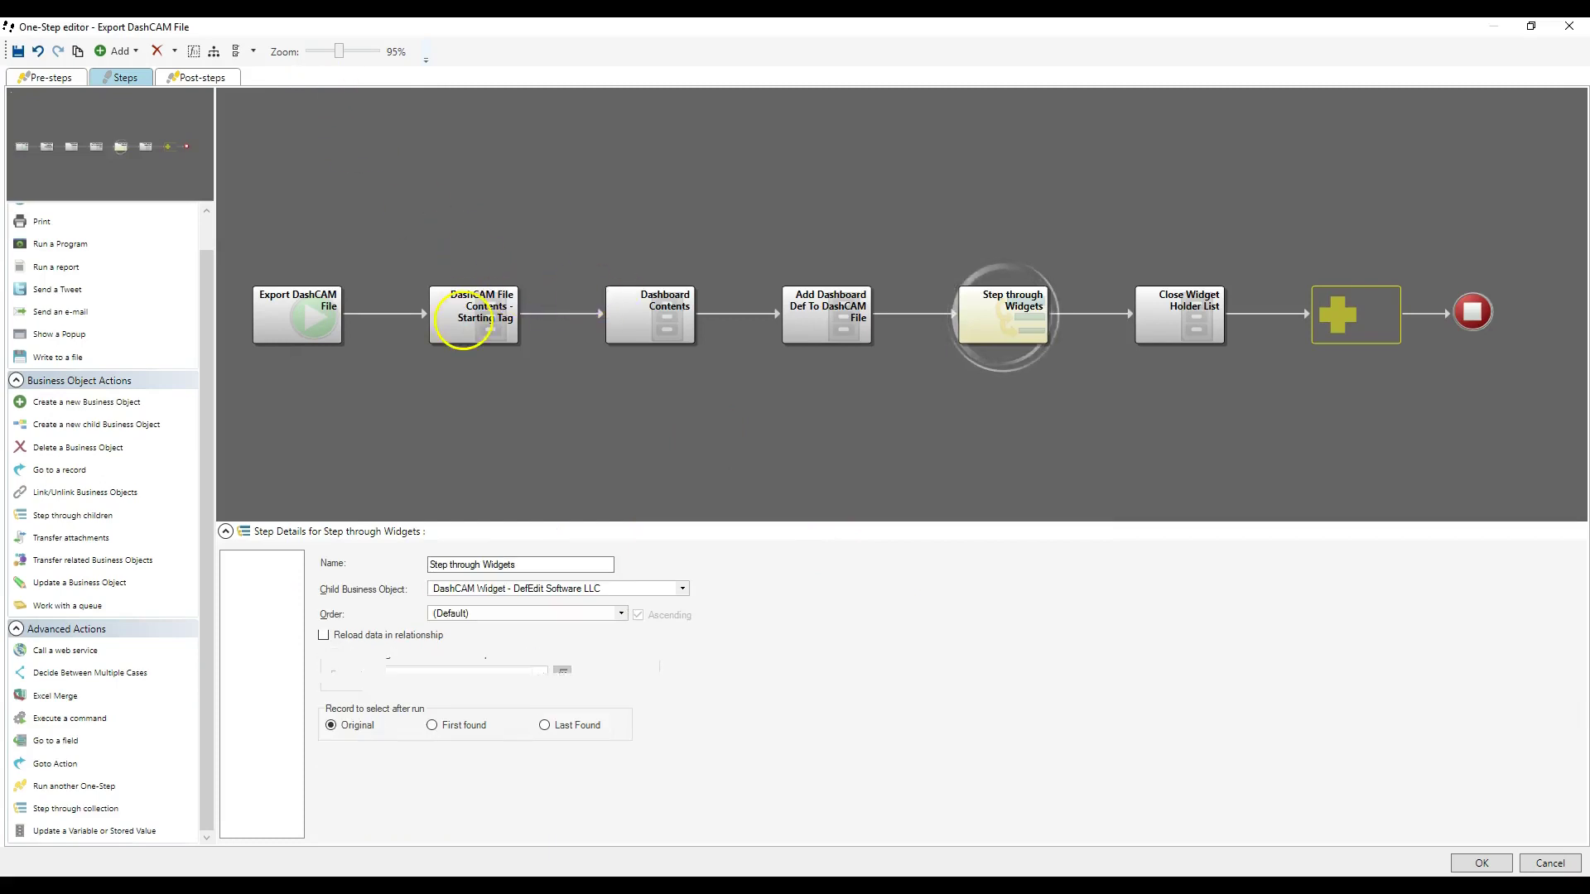
left_click(649, 318)
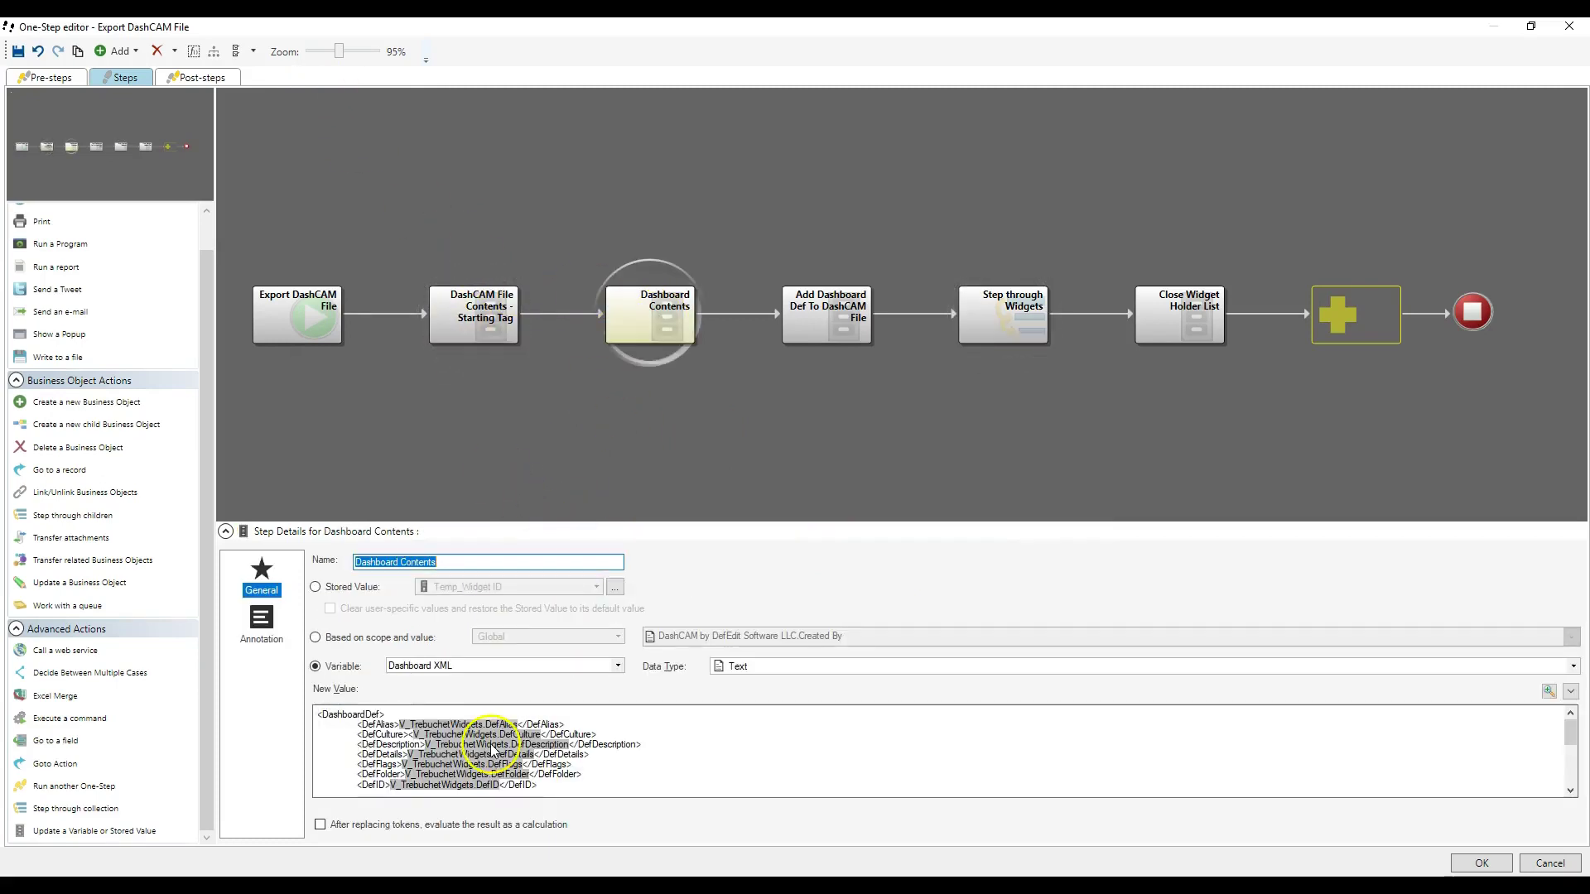
left_click(319, 713)
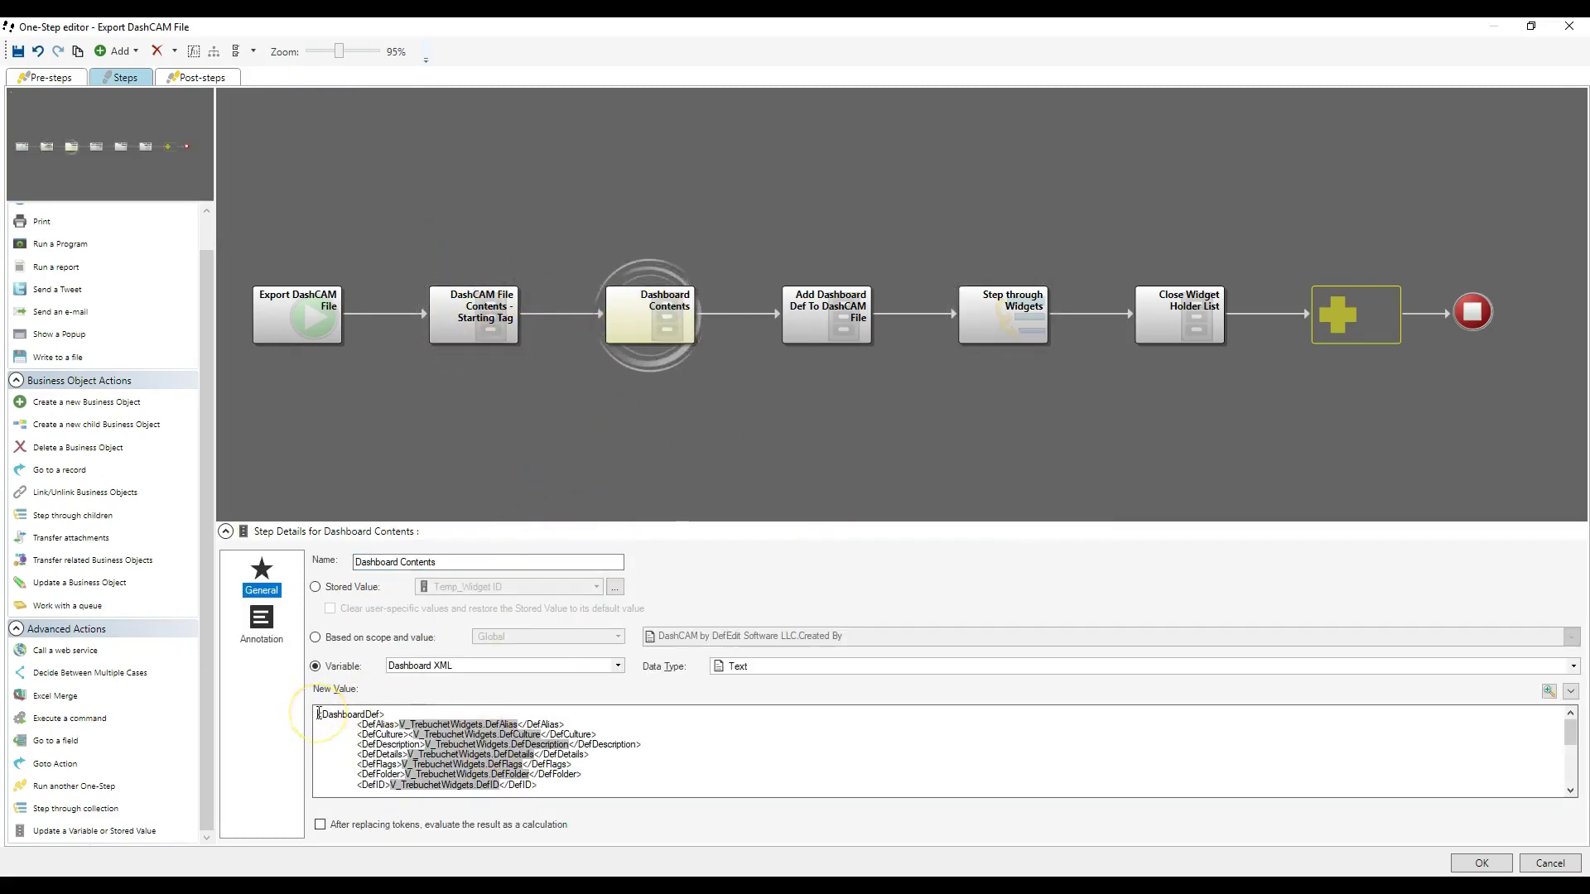
key("ctrl+Tab")
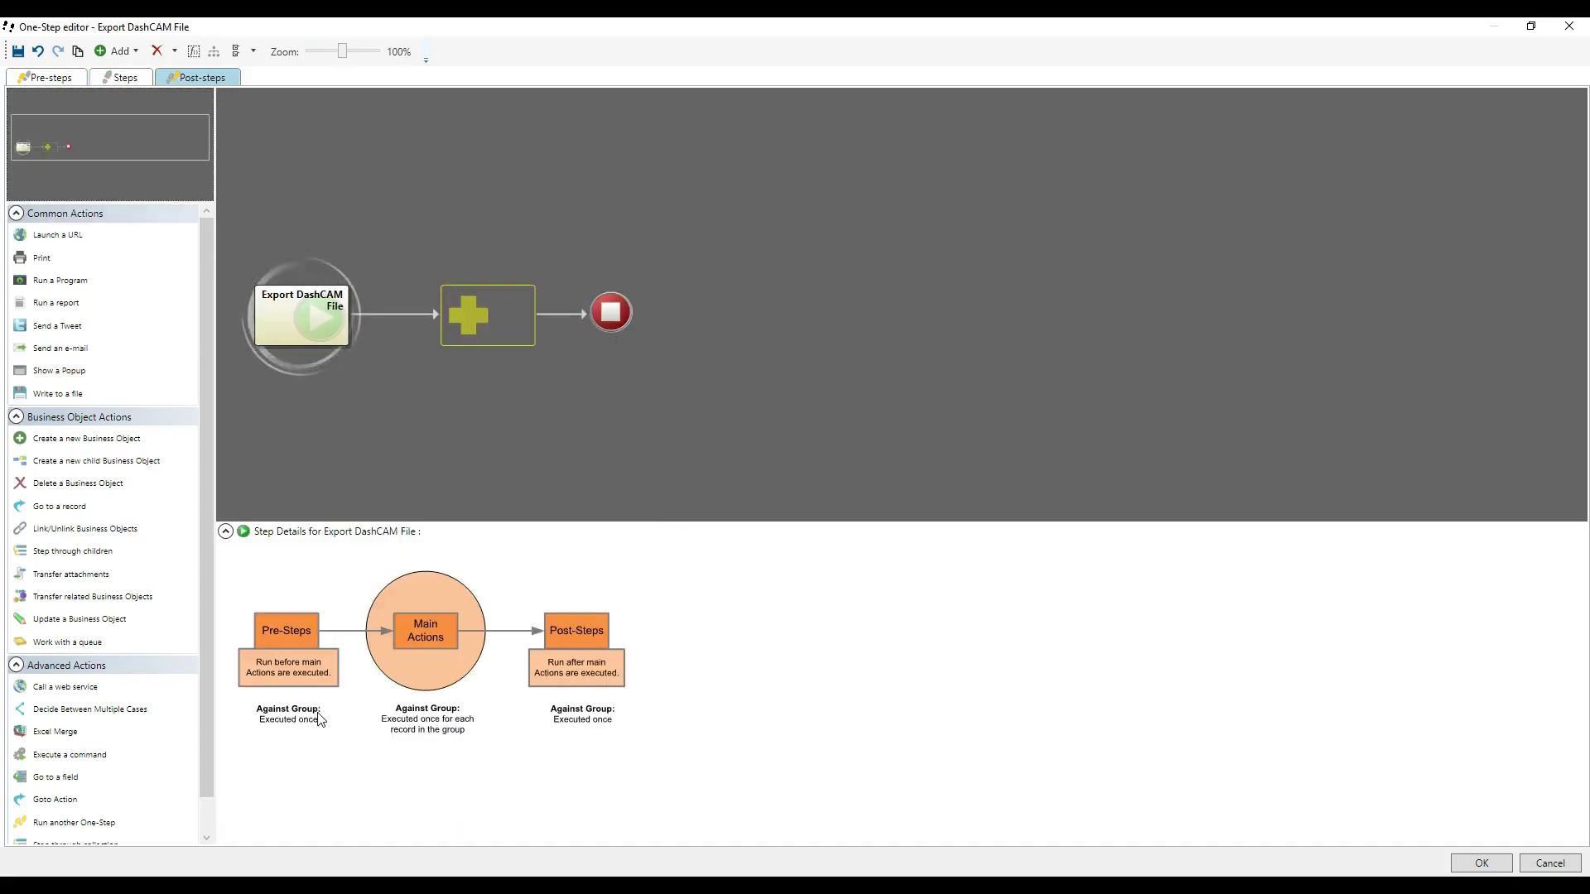
left_click(122, 78)
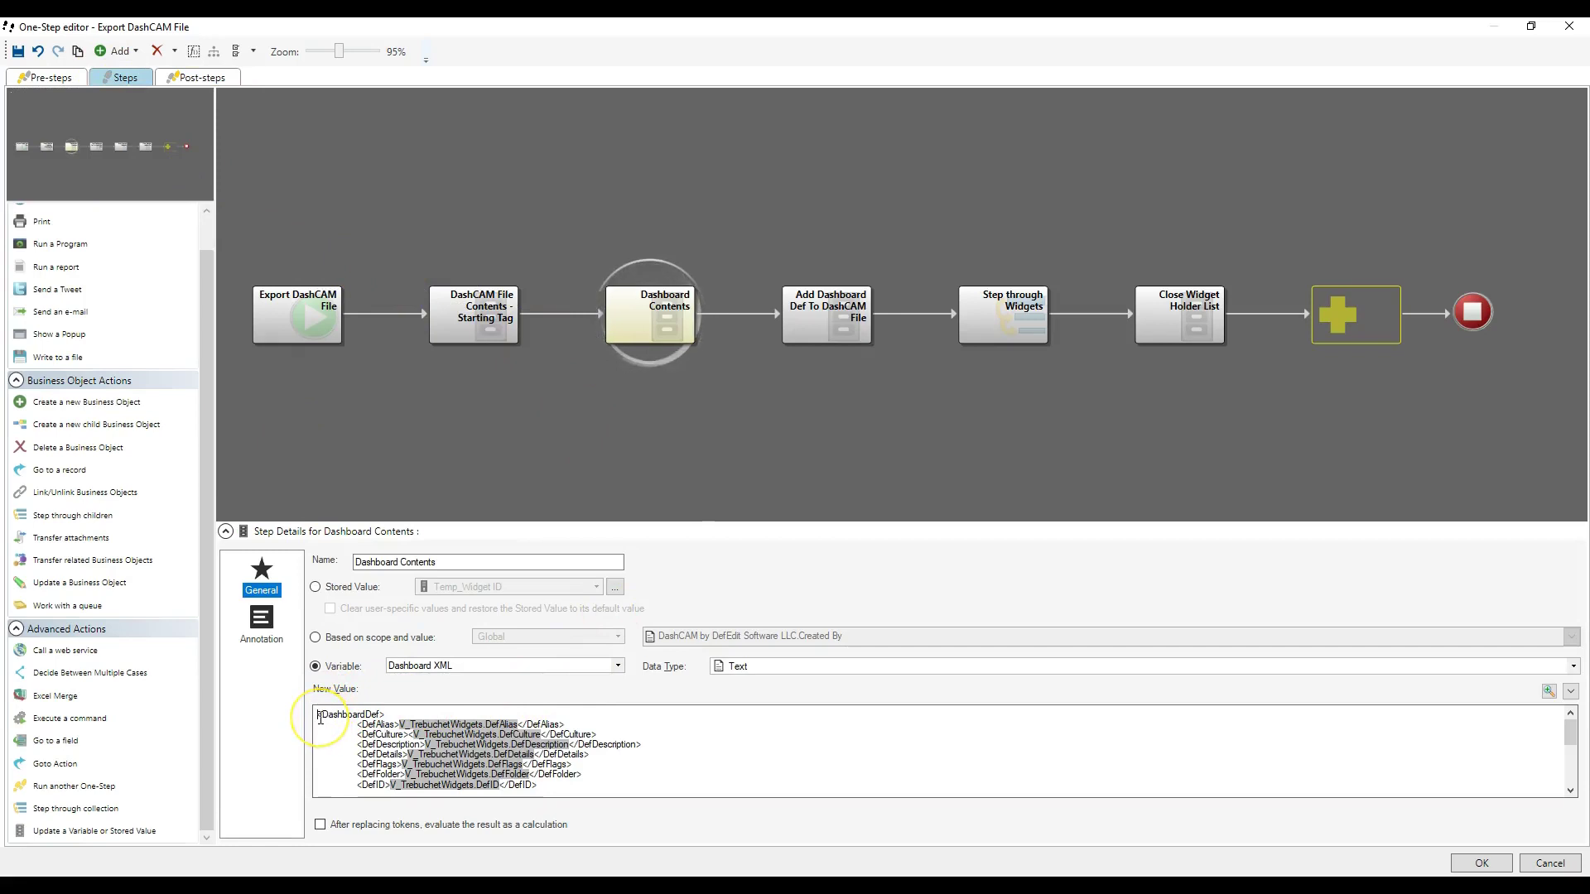
key("shift+Down")
key("shift+Down")
key("shift+Down")
key("shift+Down")
key("shift+Down")
key("shift+Down")
key("shift+Down")
key("shift+Down")
key("shift+Down")
key("shift+Down")
key("shift+Down")
key("shift+Down")
key("shift+Down")
key("shift+Down")
key("shift+Down")
key("shift+Down")
key("shift+Down")
key("shift+Down")
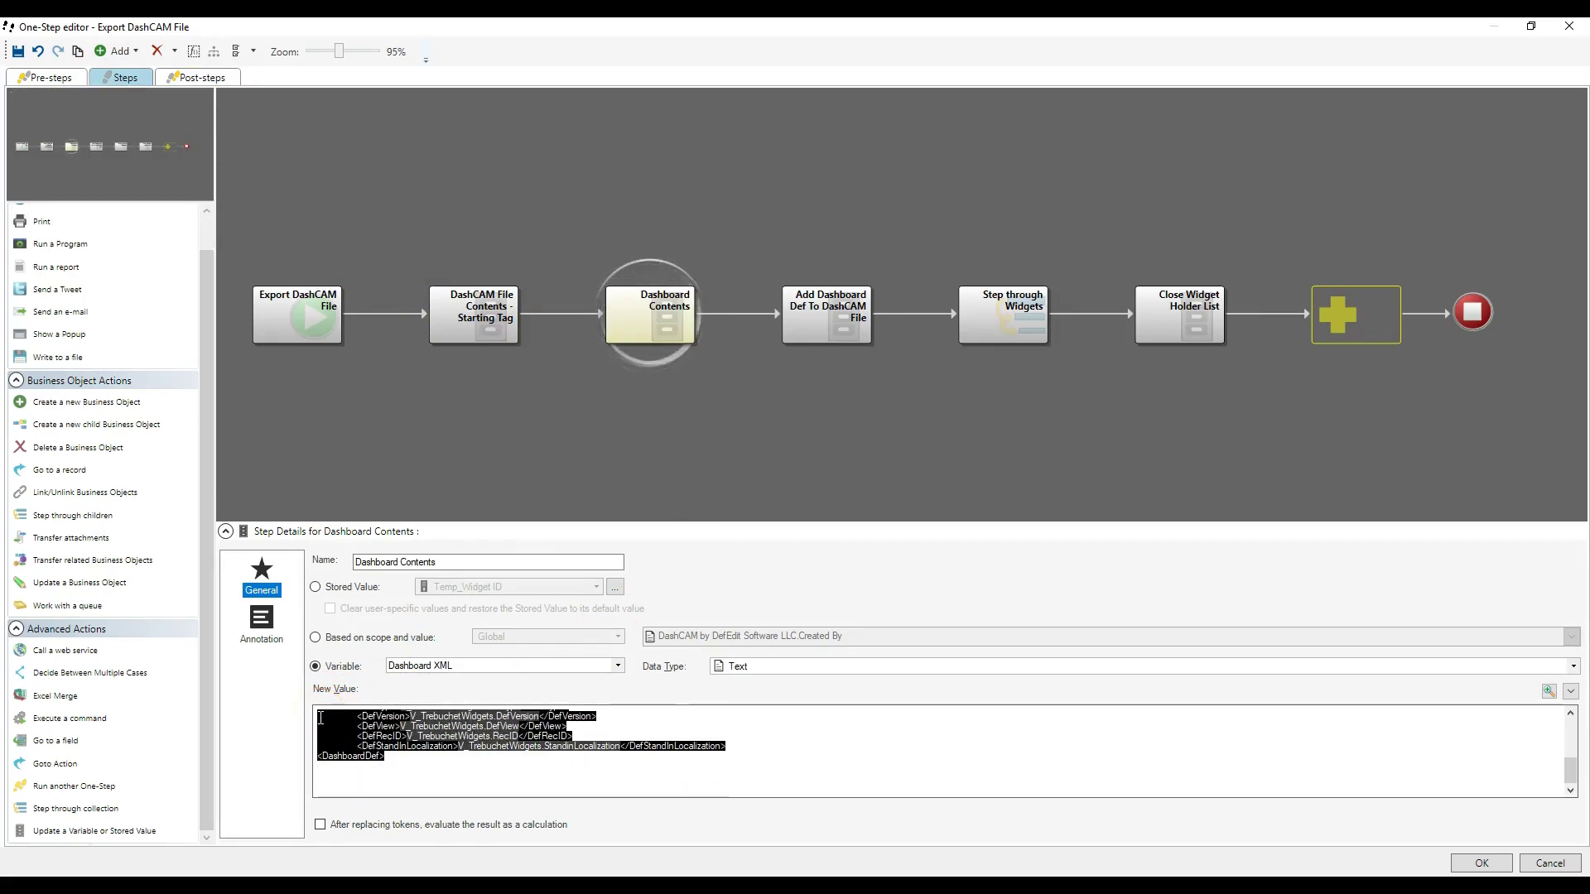
left_click(1180, 316)
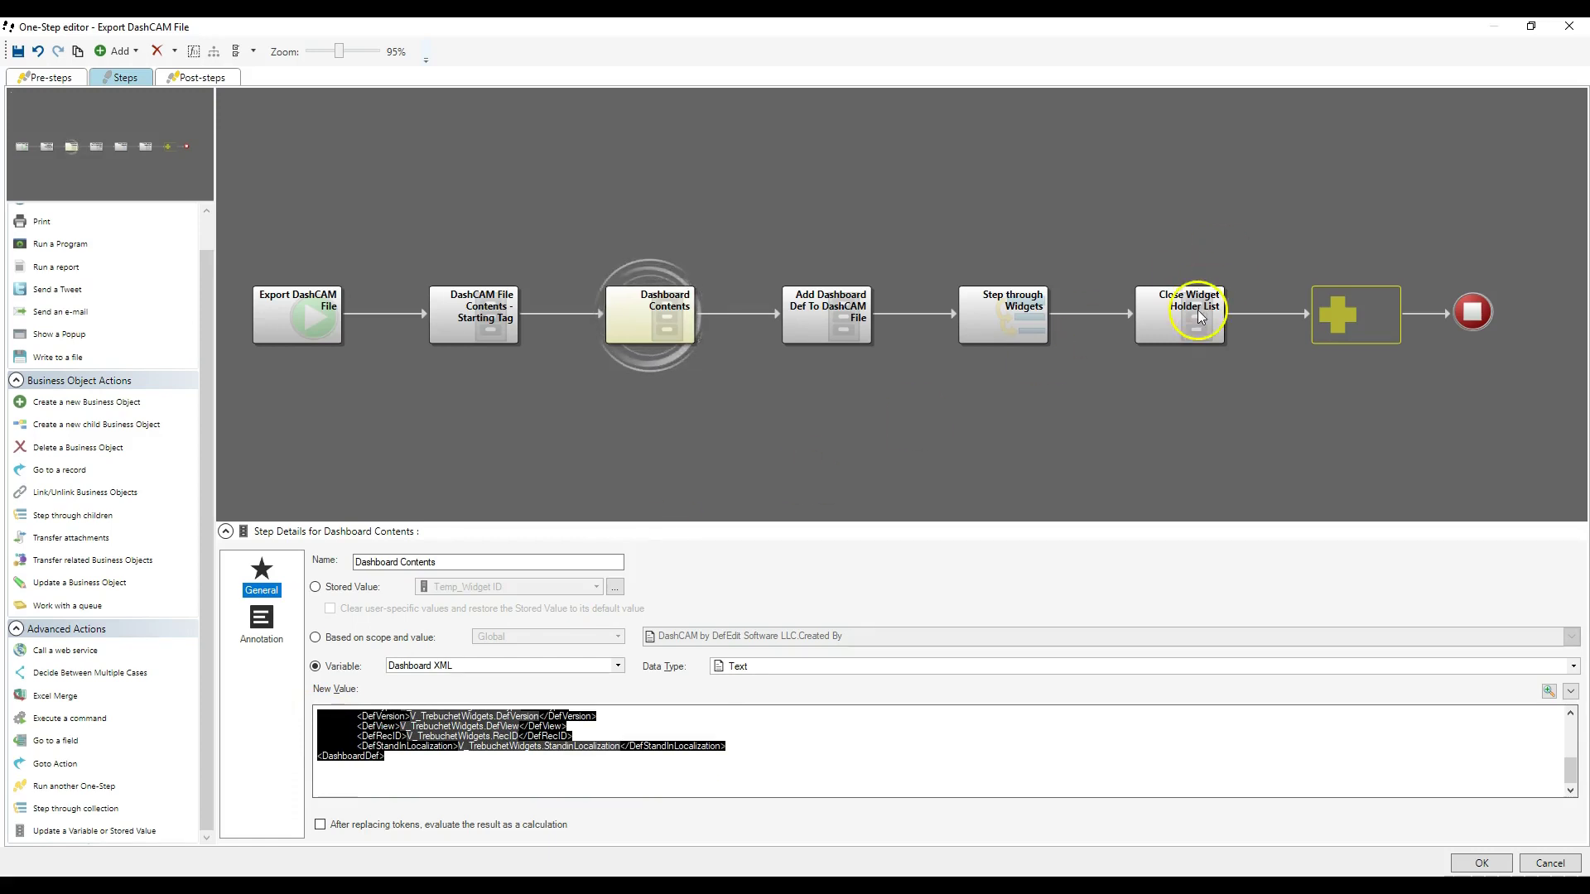
- Paste the copied XML below the Widget tag in the nested Update Widget List value, replacing its closing DashboardDef line with "</Widget>"
double_click(1008, 326)
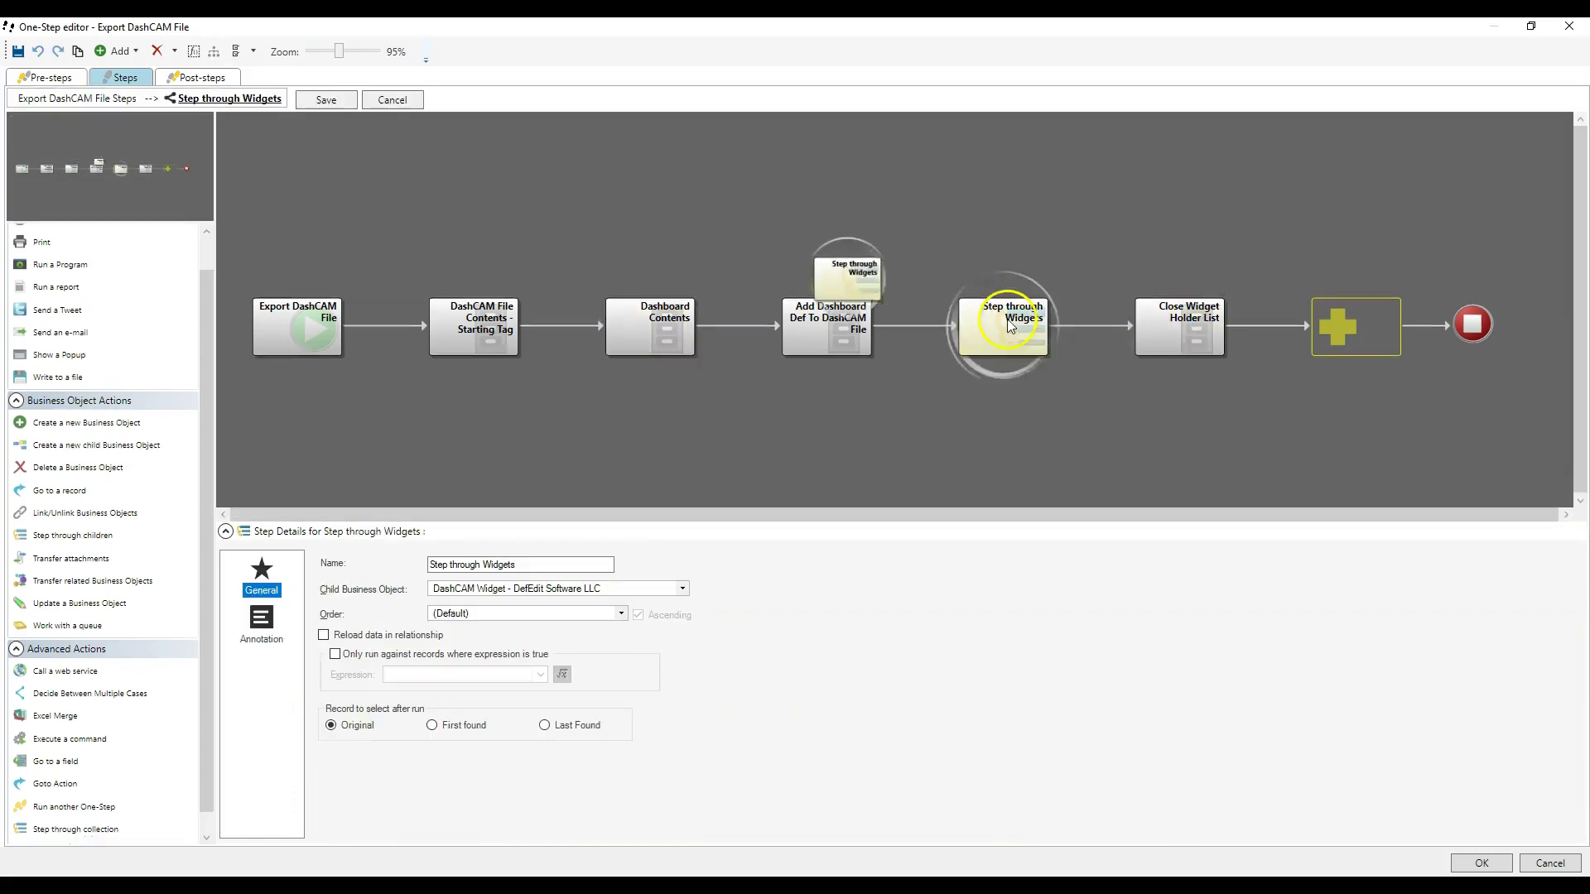
left_click(489, 331)
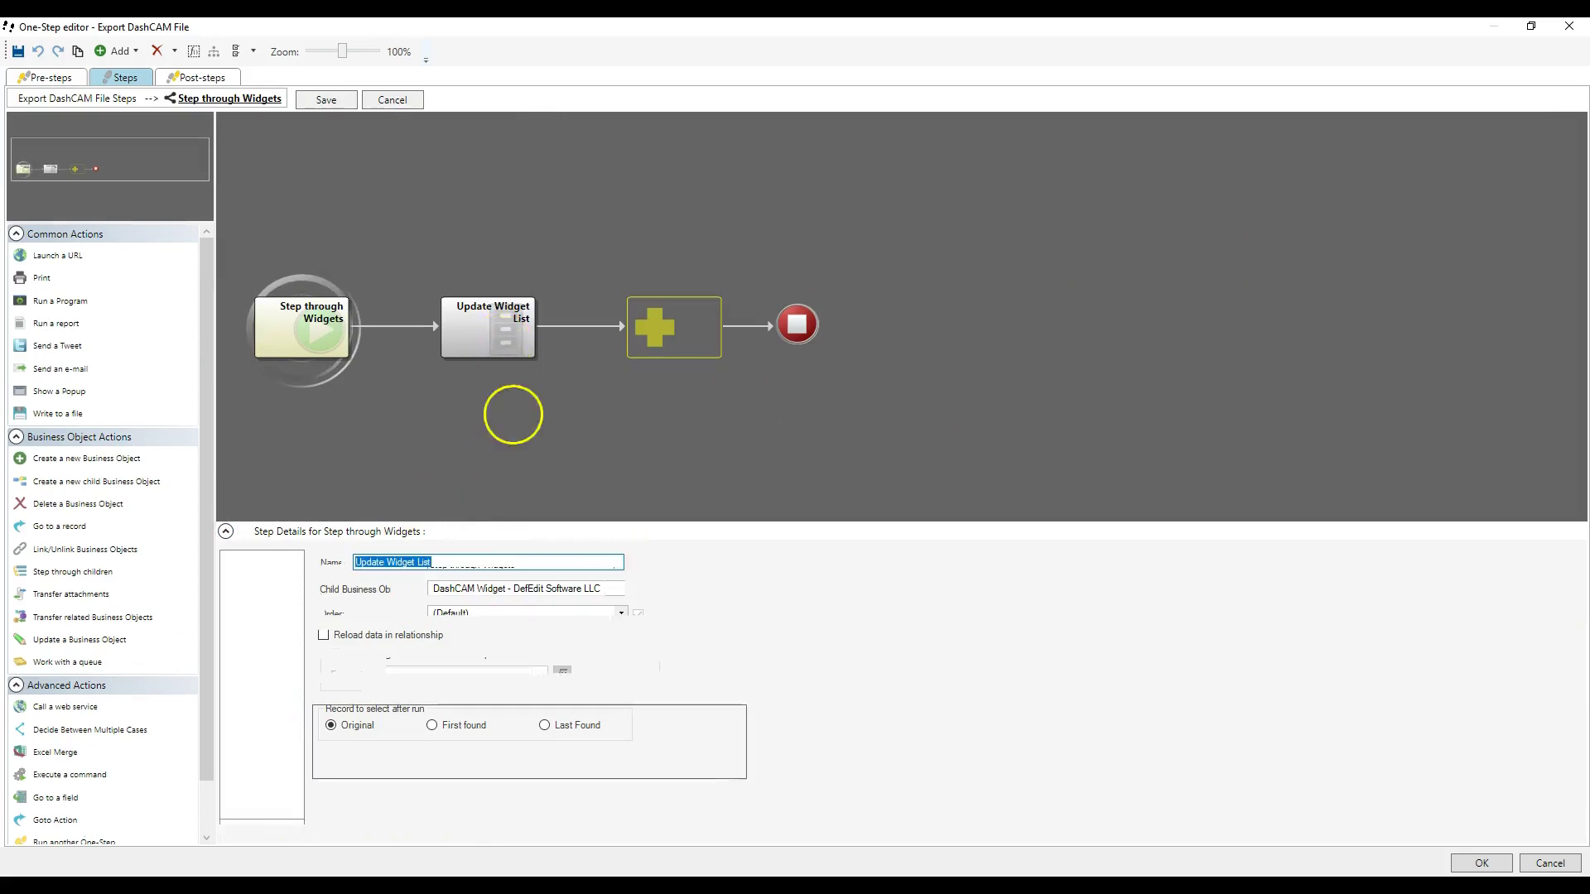
left_click(484, 745)
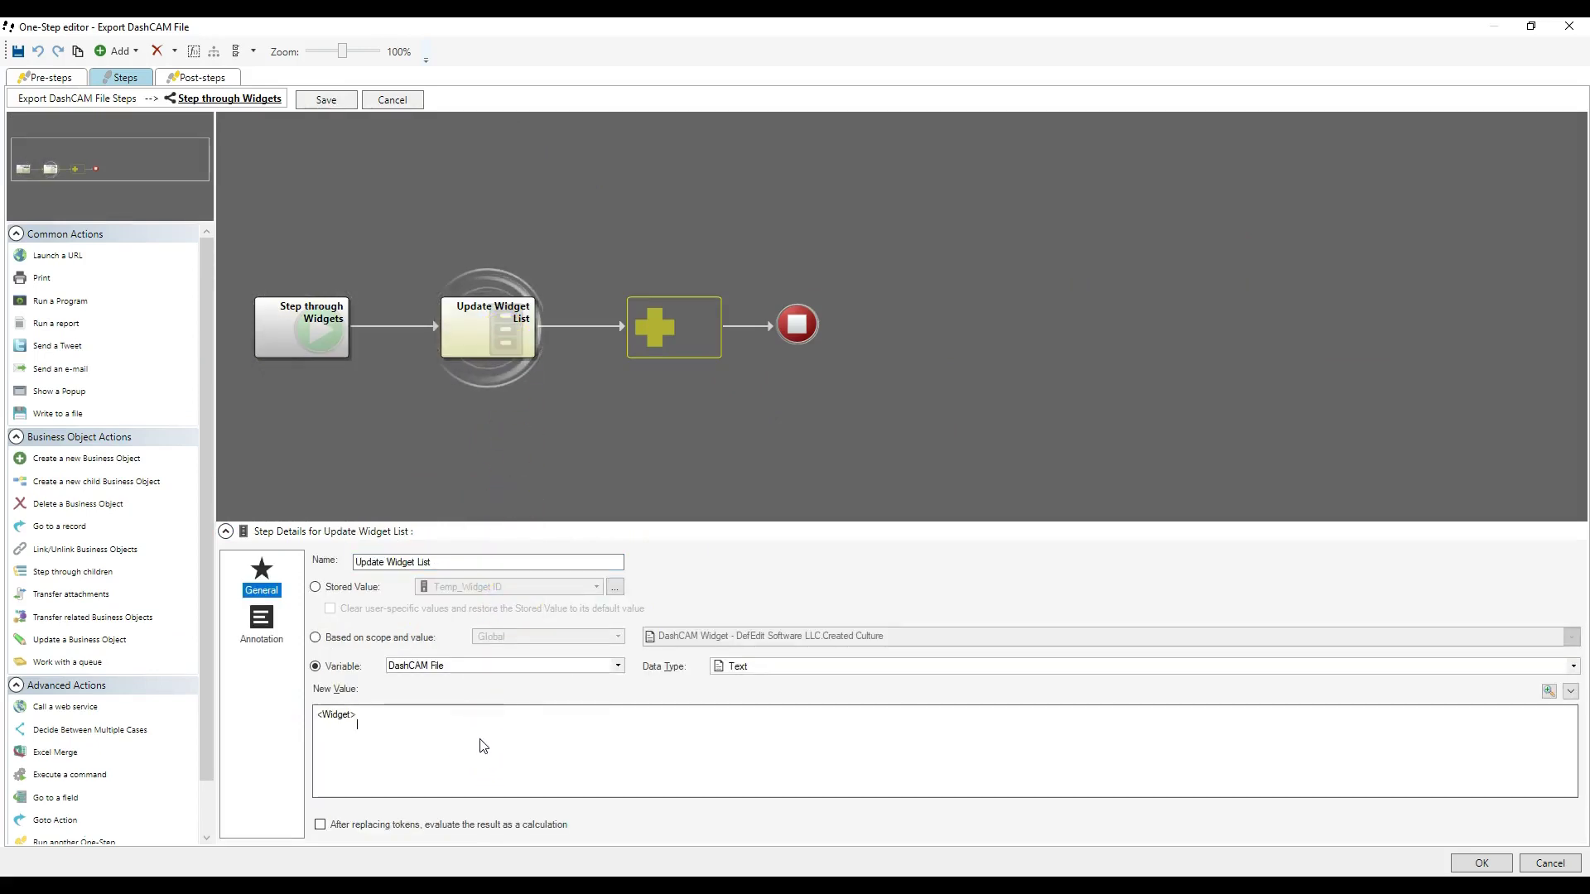
key("ctrl+v")
key("shift+Home")
key("BackSpace")
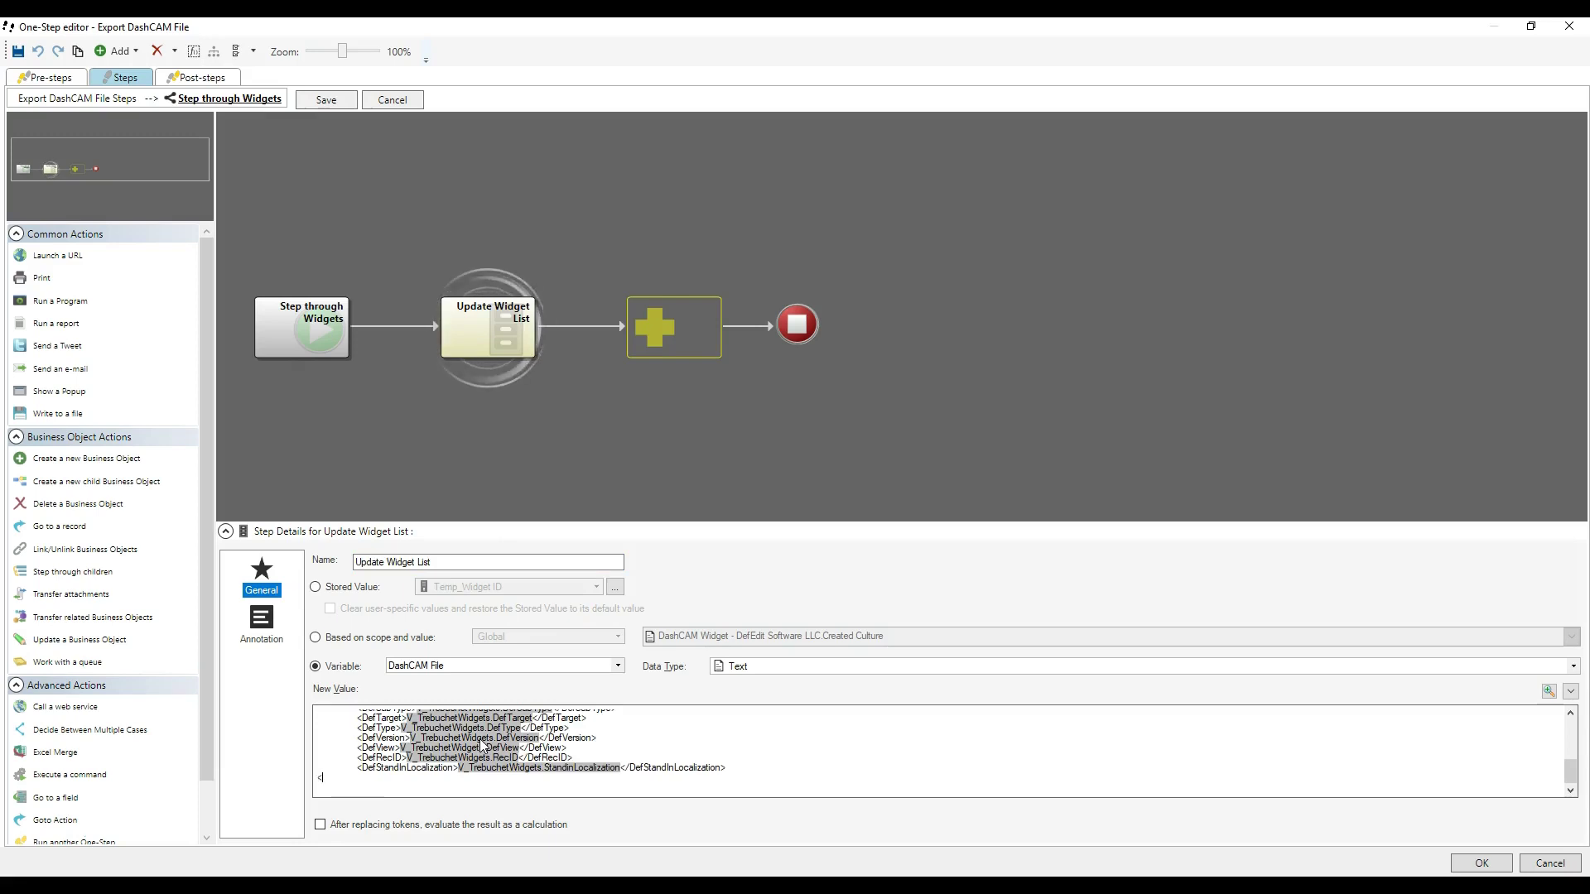
type("</Widget>")
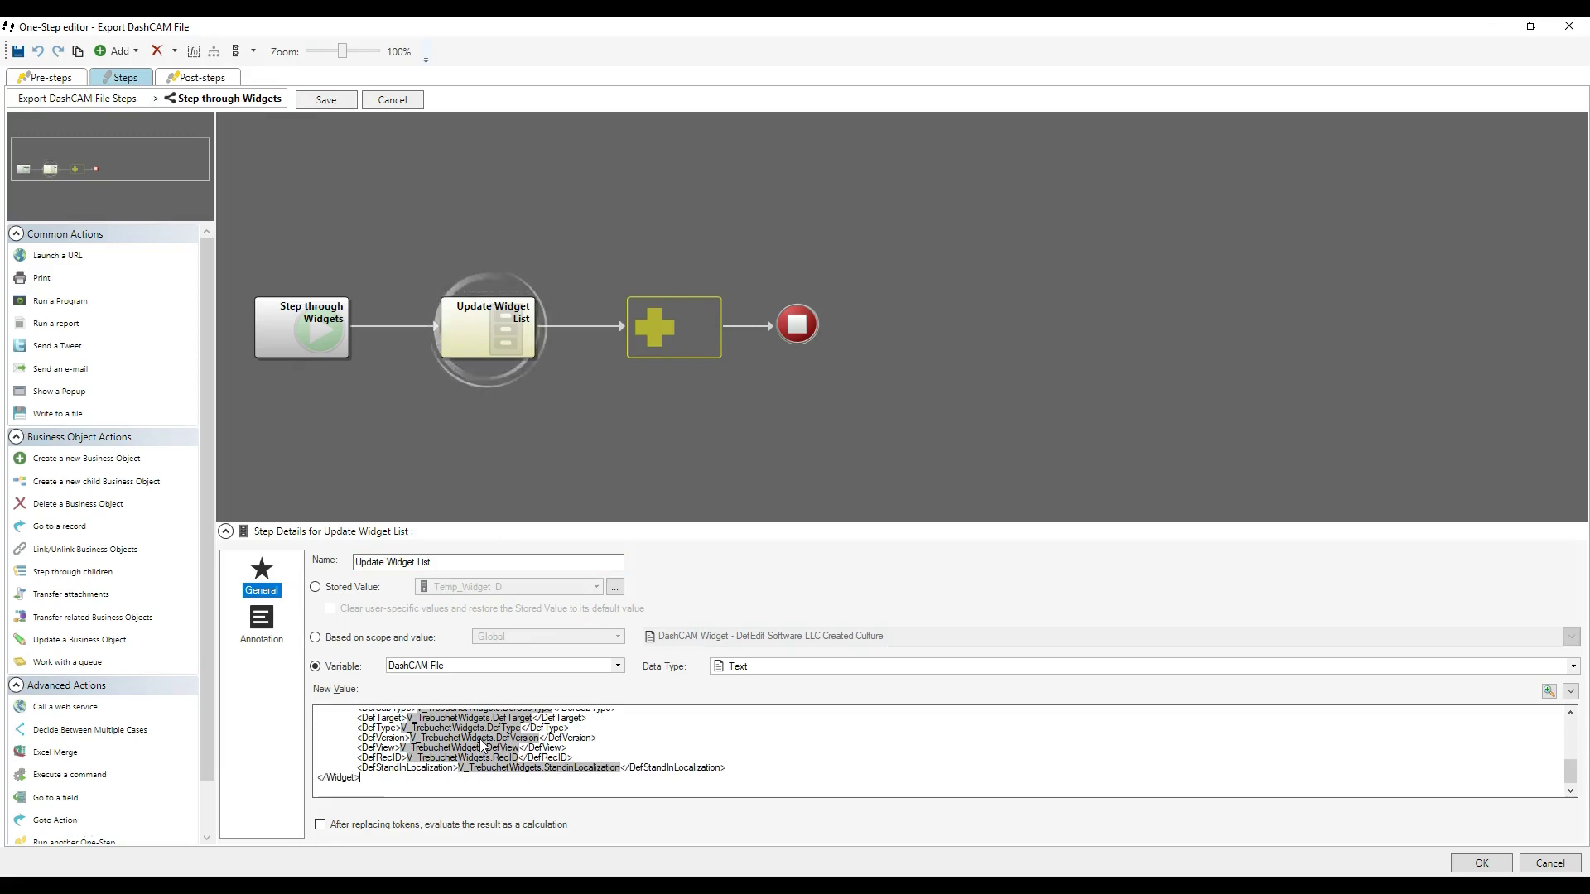
- Open the Update Widget List value in the larger text editor and delete the "<DashboardDef>" line under the opening Widget tag
scroll(479, 738, "up", 6)
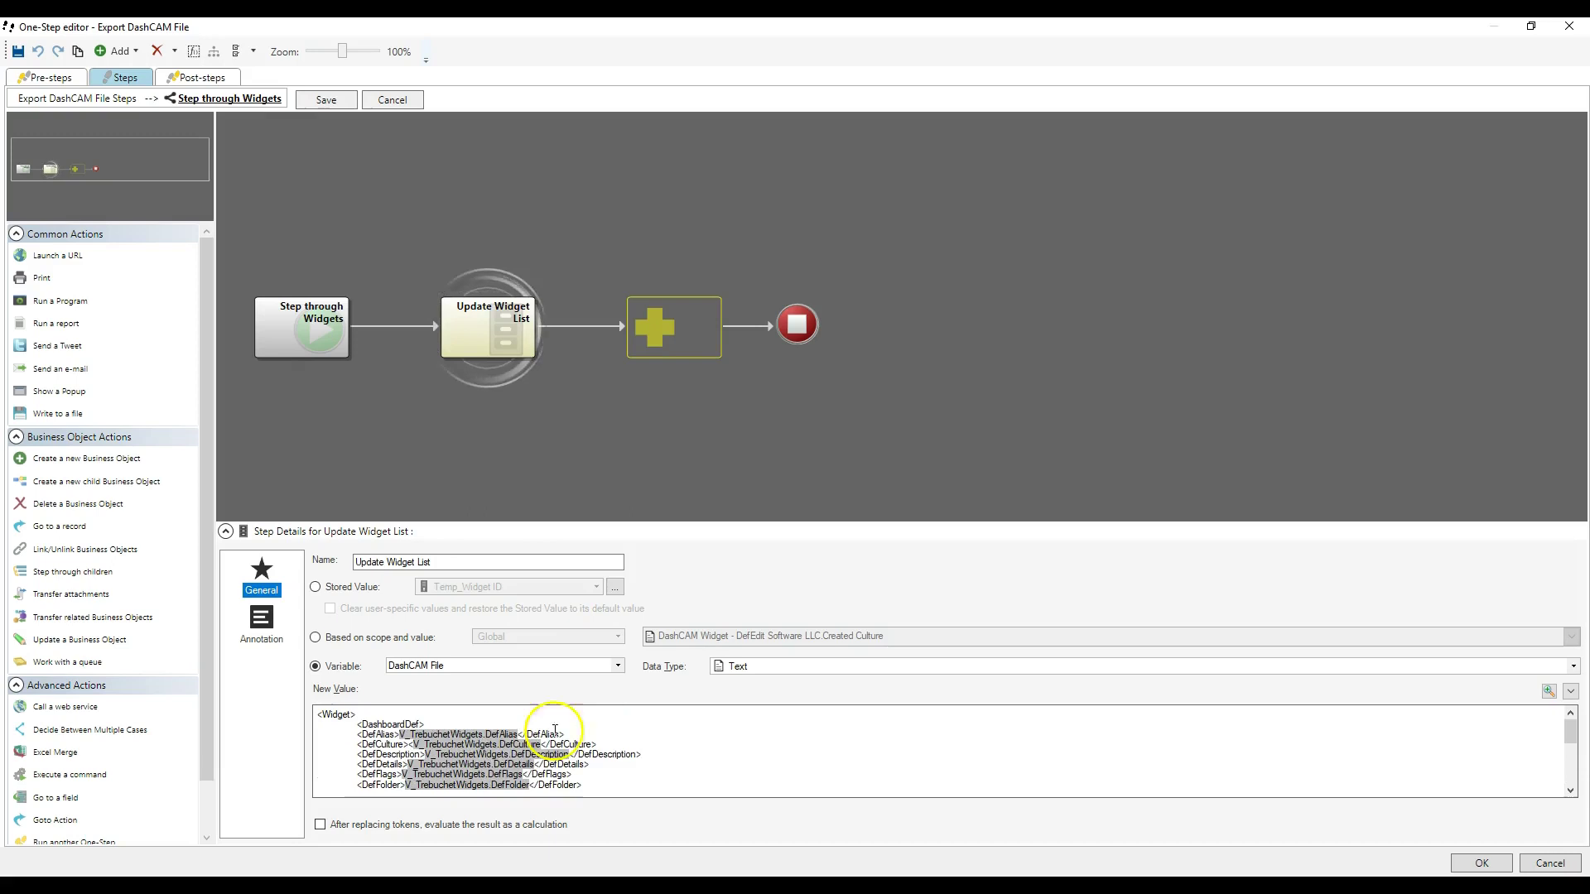
left_click(1548, 692)
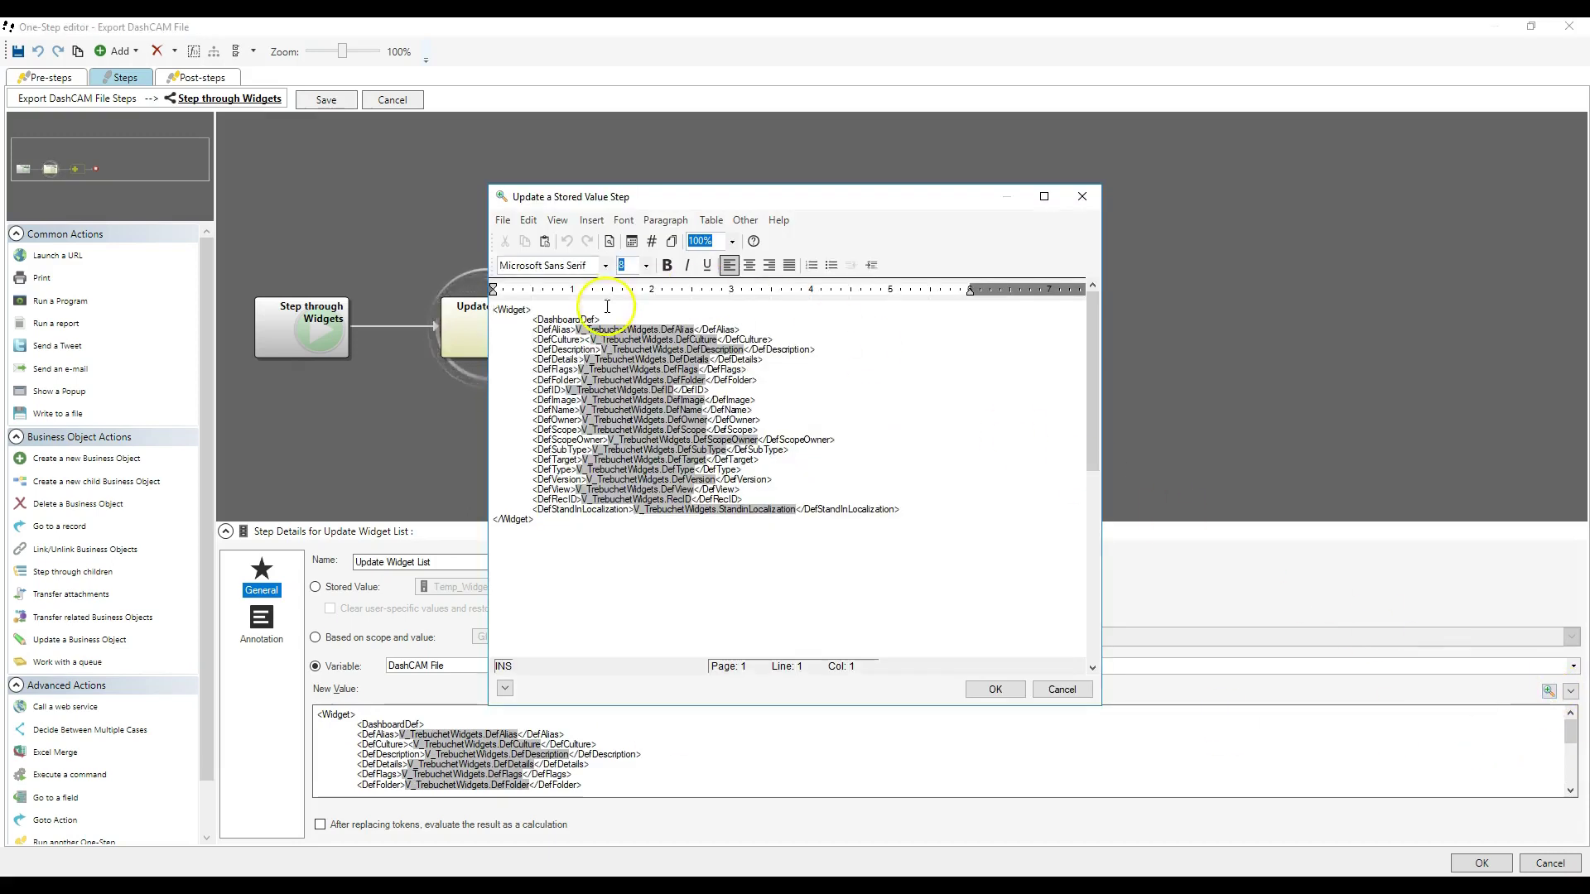
triple_click(573, 319)
key("Delete")
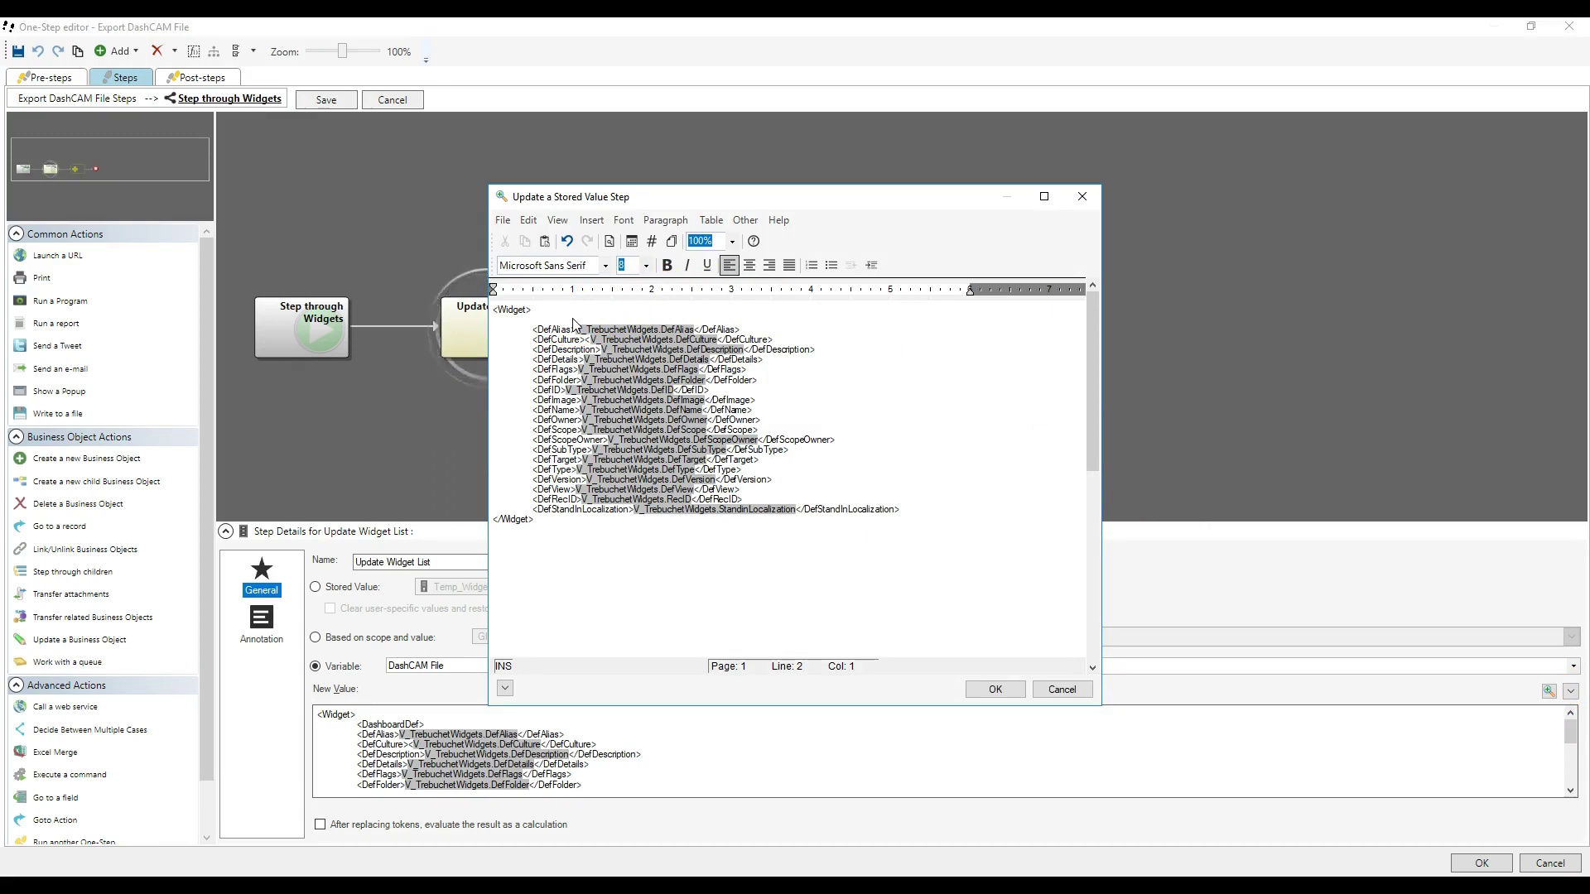
key("Delete")
- Remove the existing token between the DefAlias tags of the Update Widget List value and browse the V_TrebuchetWidgets fields available for insertion
right_click(588, 321)
left_click(597, 328)
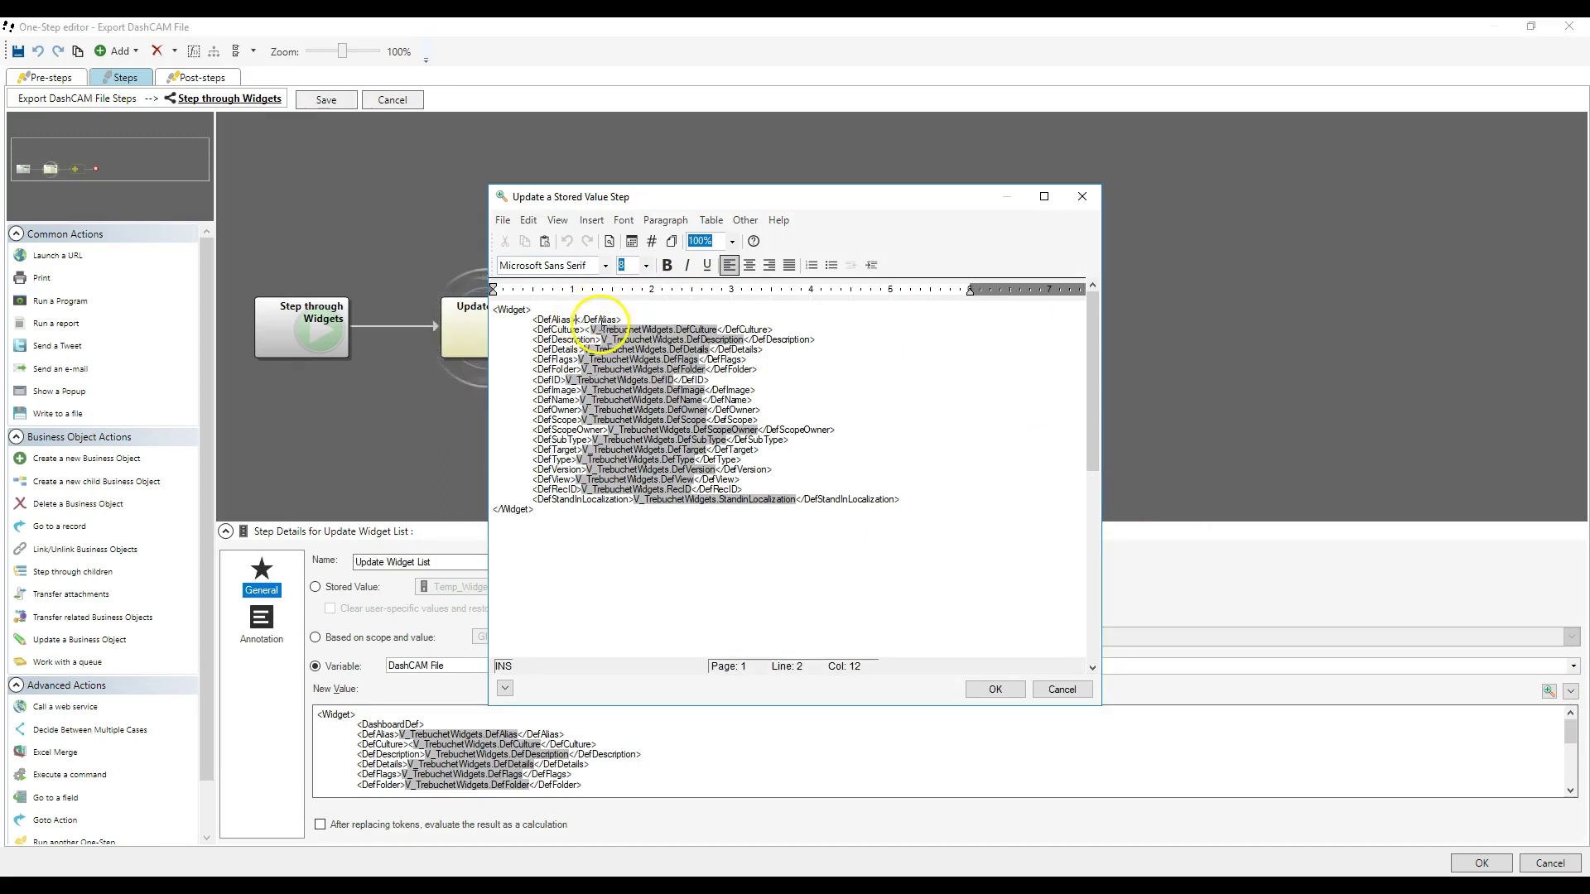
right_click(577, 320)
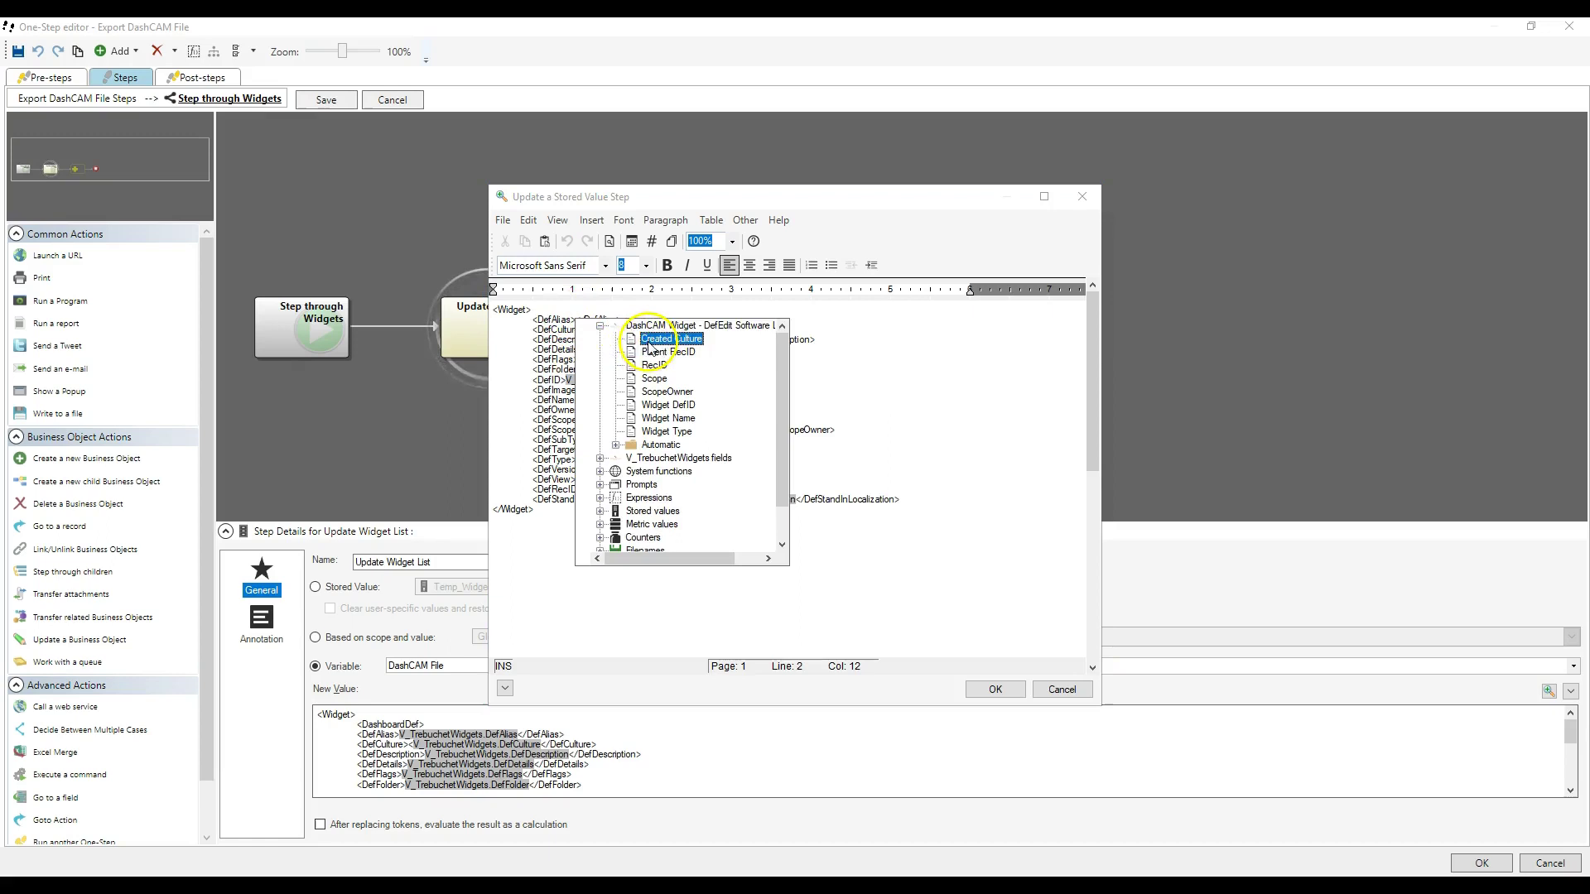
double_click(641, 325)
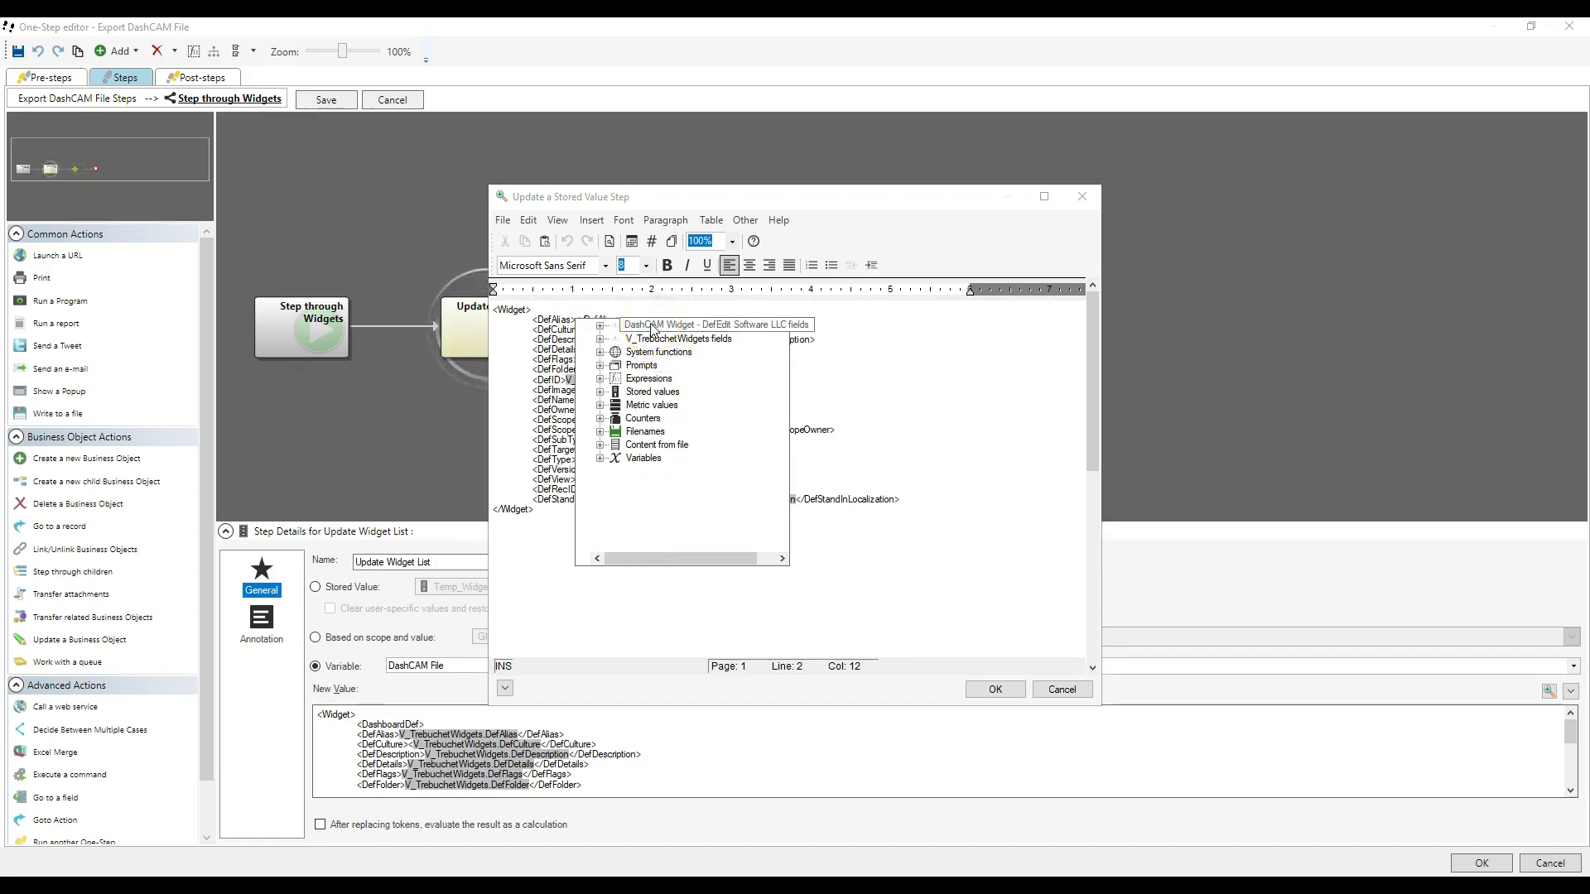
double_click(615, 327)
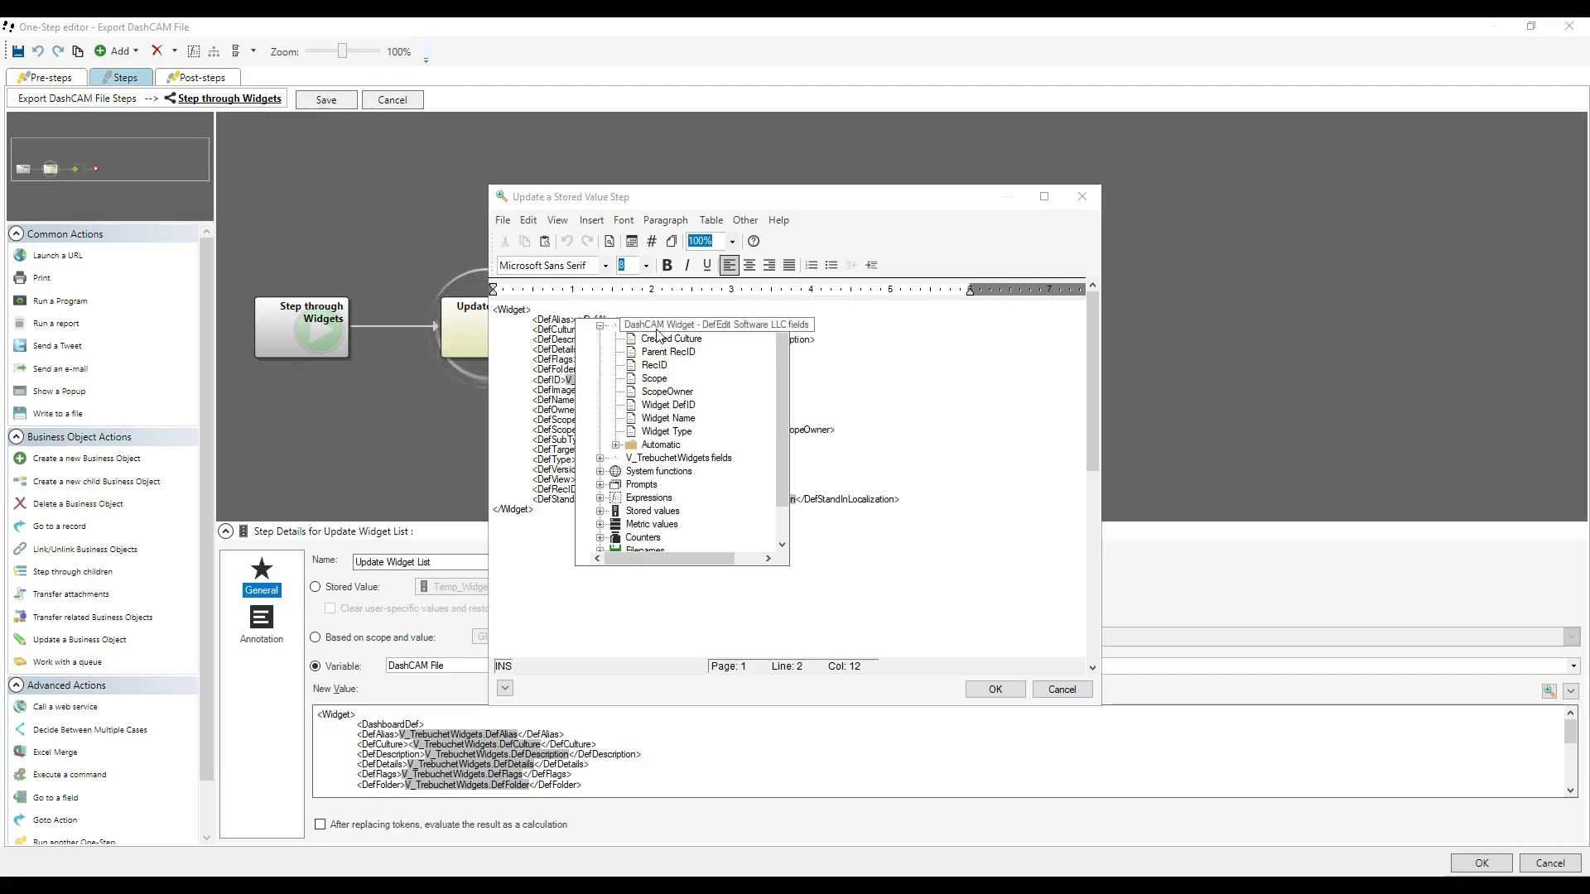
double_click(659, 334)
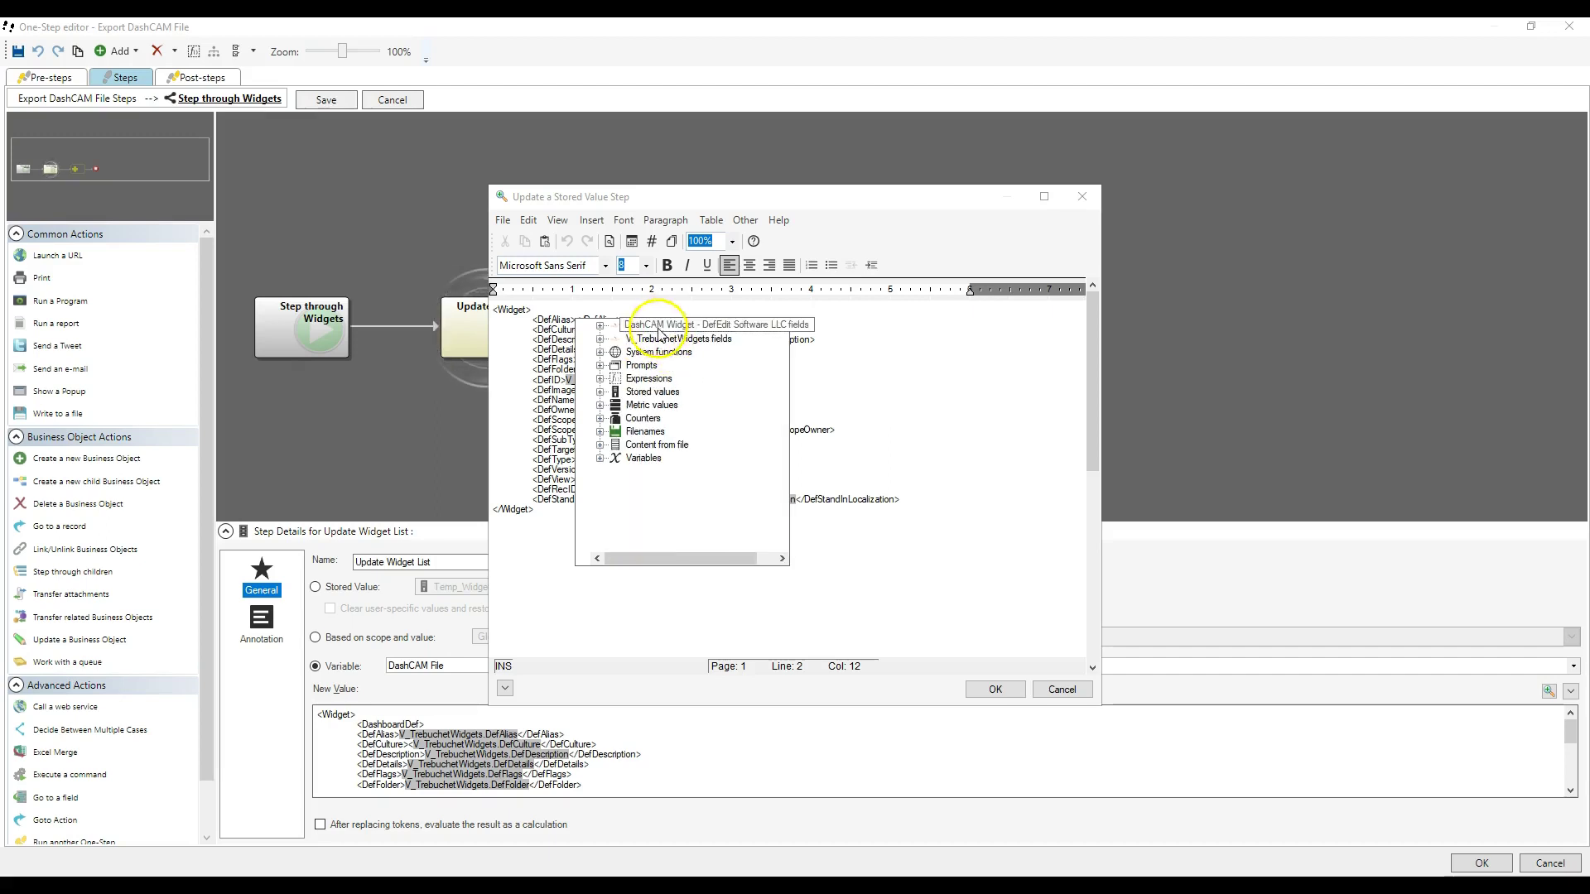
double_click(659, 338)
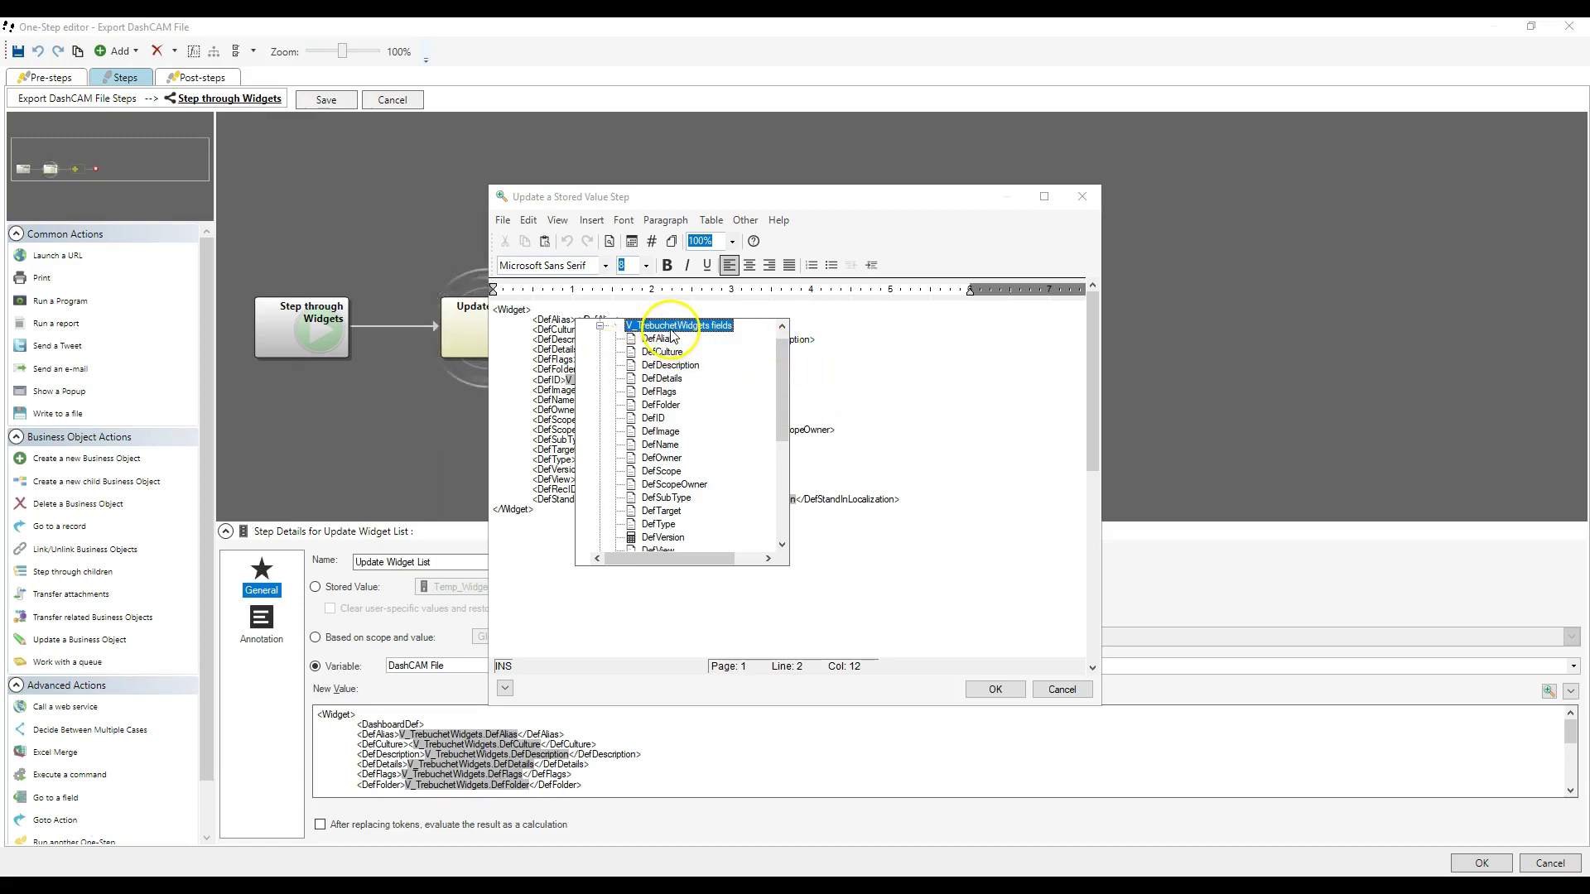
- Accept the edited Update Widget List value and confirm both the One-Step and the form link's action
left_click(1063, 886)
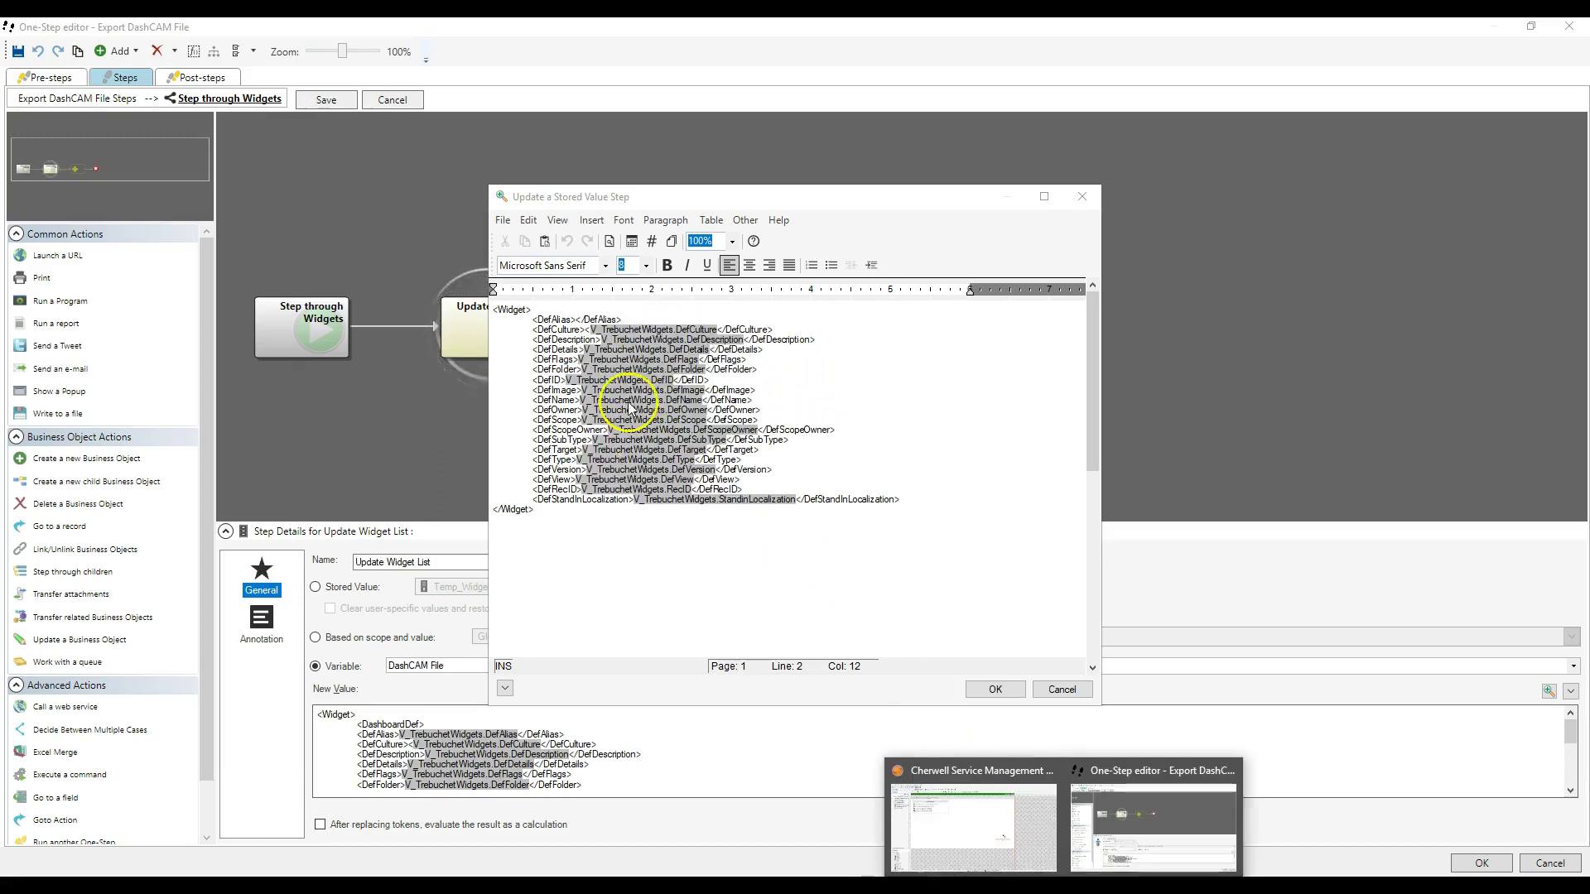
left_click(574, 319)
left_click(982, 689)
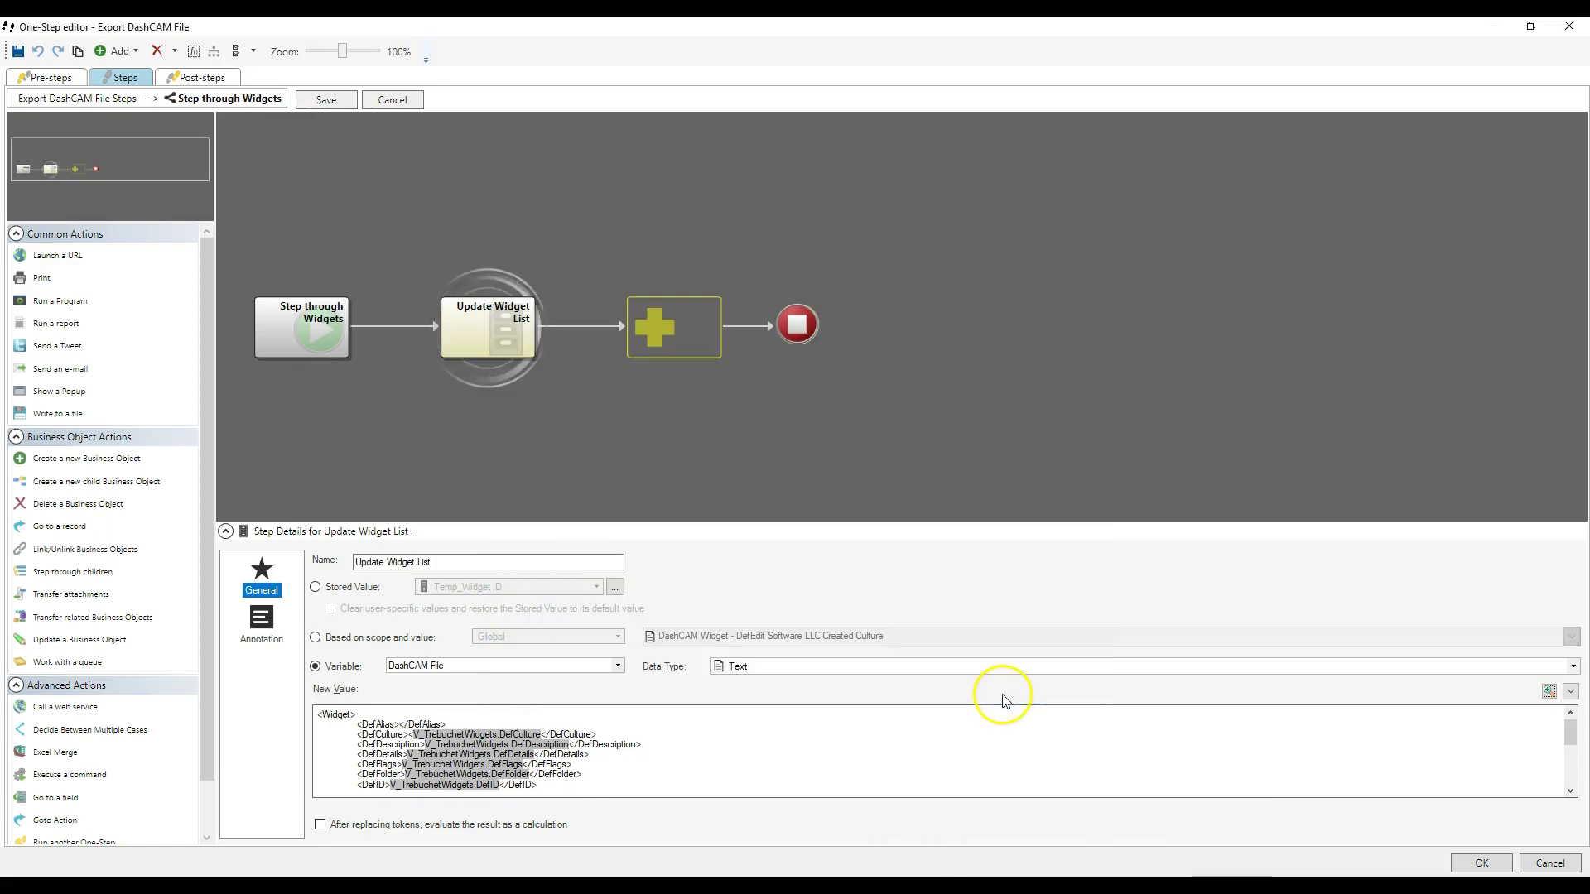
left_click(1481, 864)
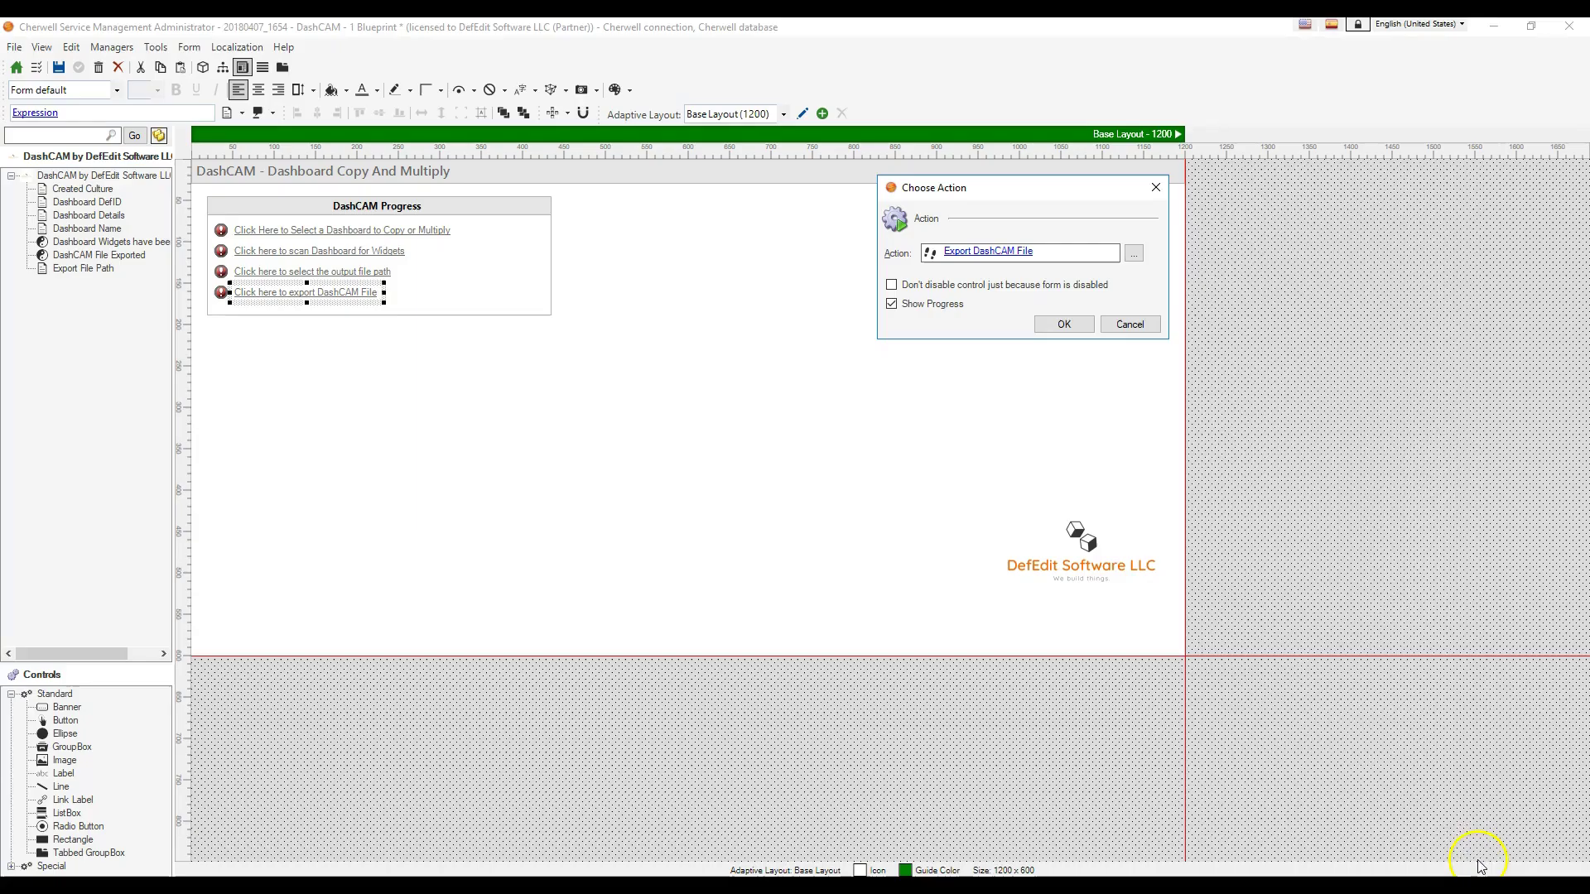
left_click(1064, 324)
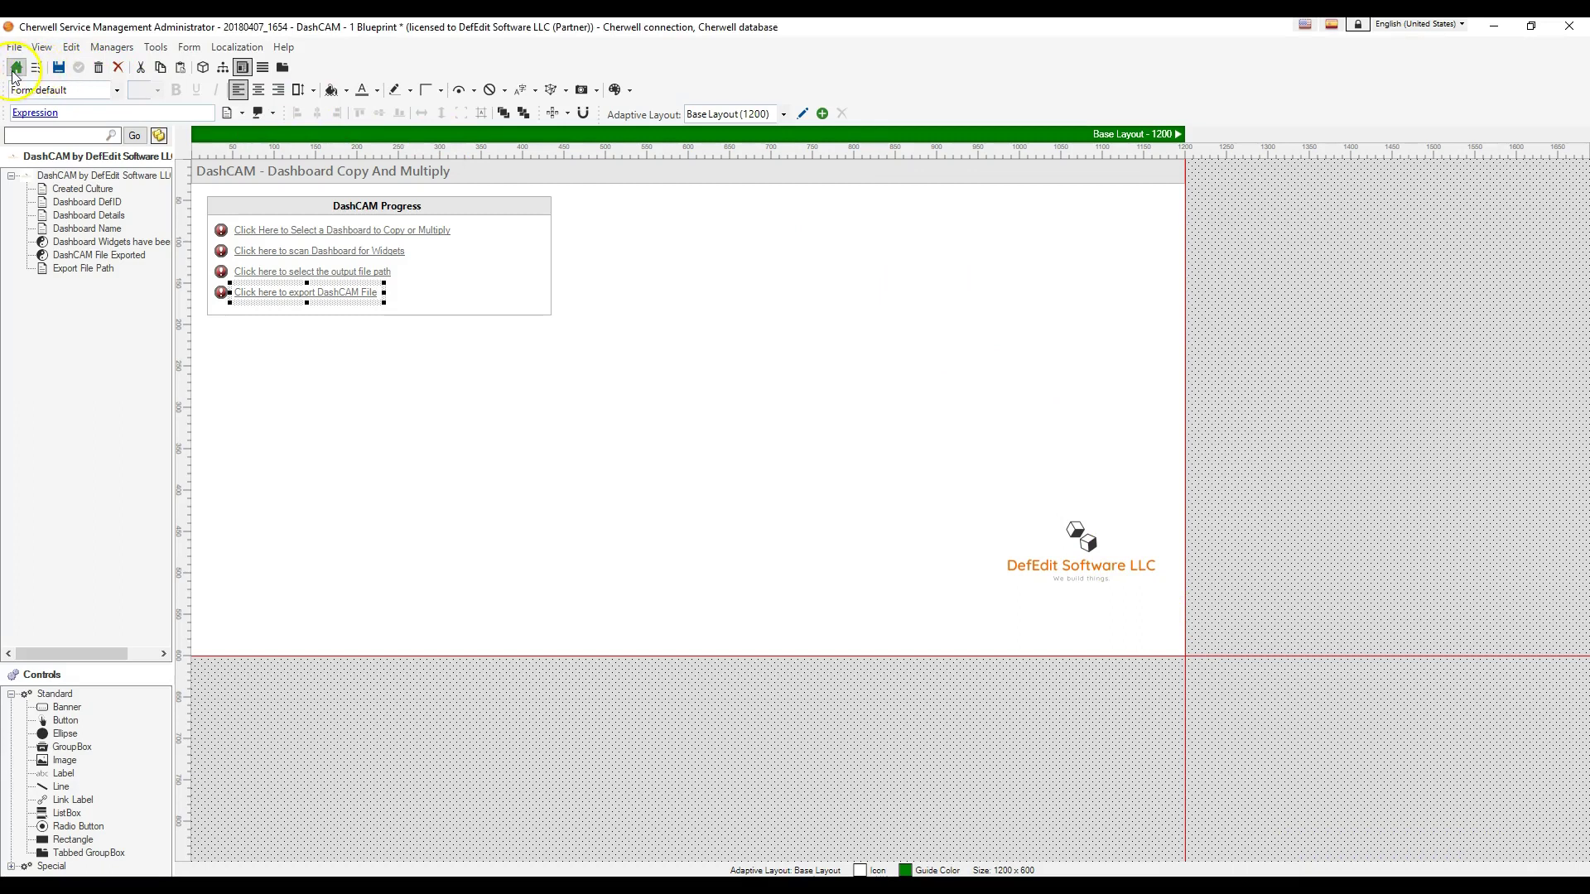
- Examine the link constraints and advanced options of the DashWidget Links Real System Widget relationship on the DashCAM Widget object
left_click(16, 67)
left_click(279, 208)
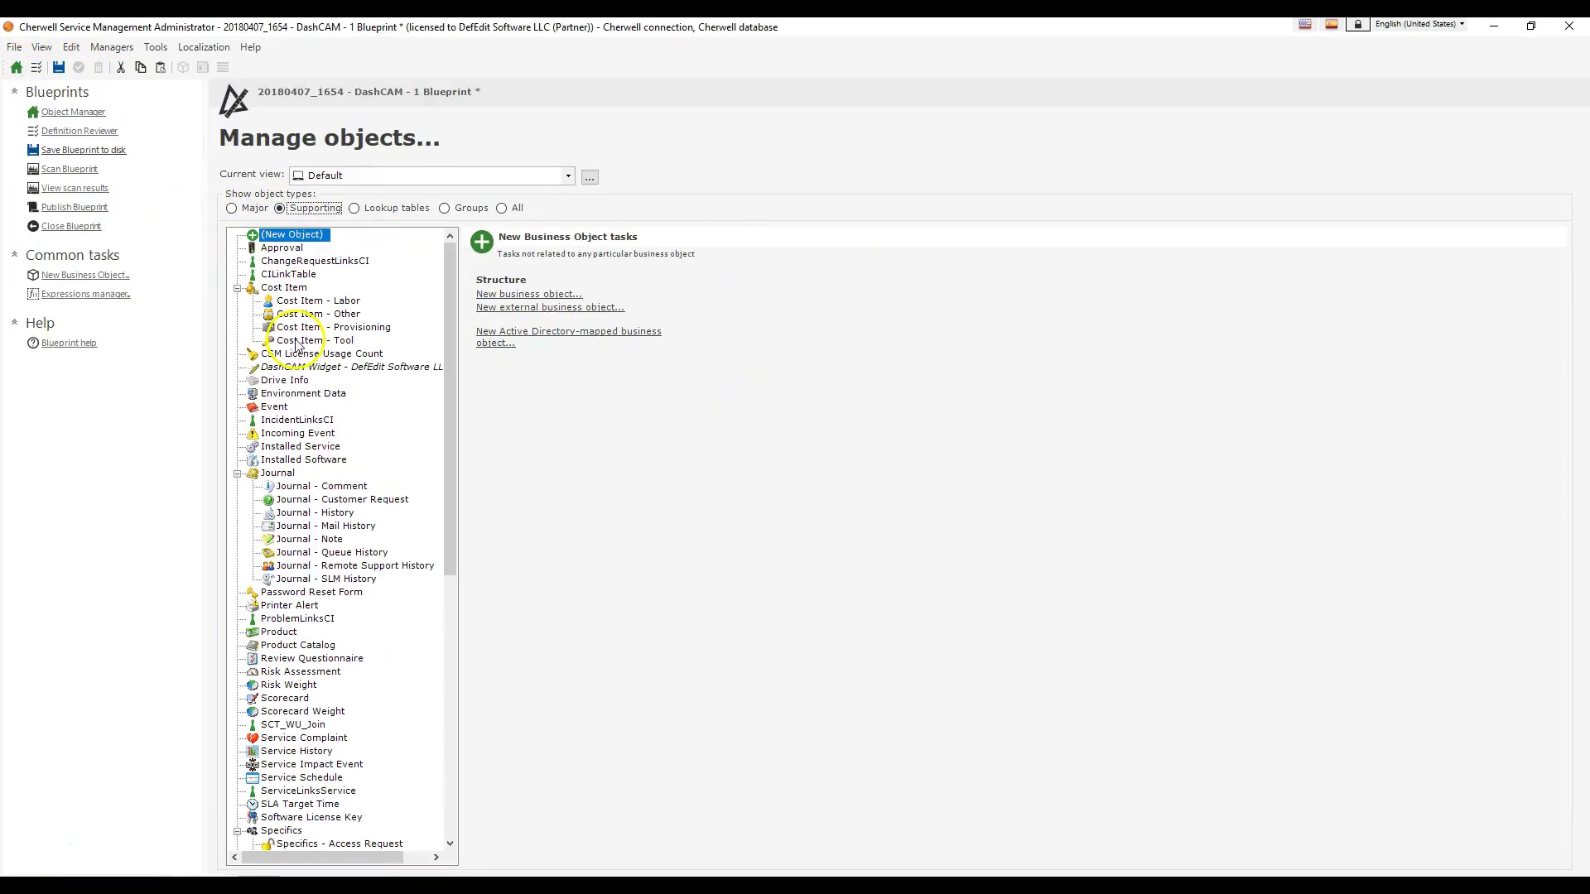
left_click(337, 370)
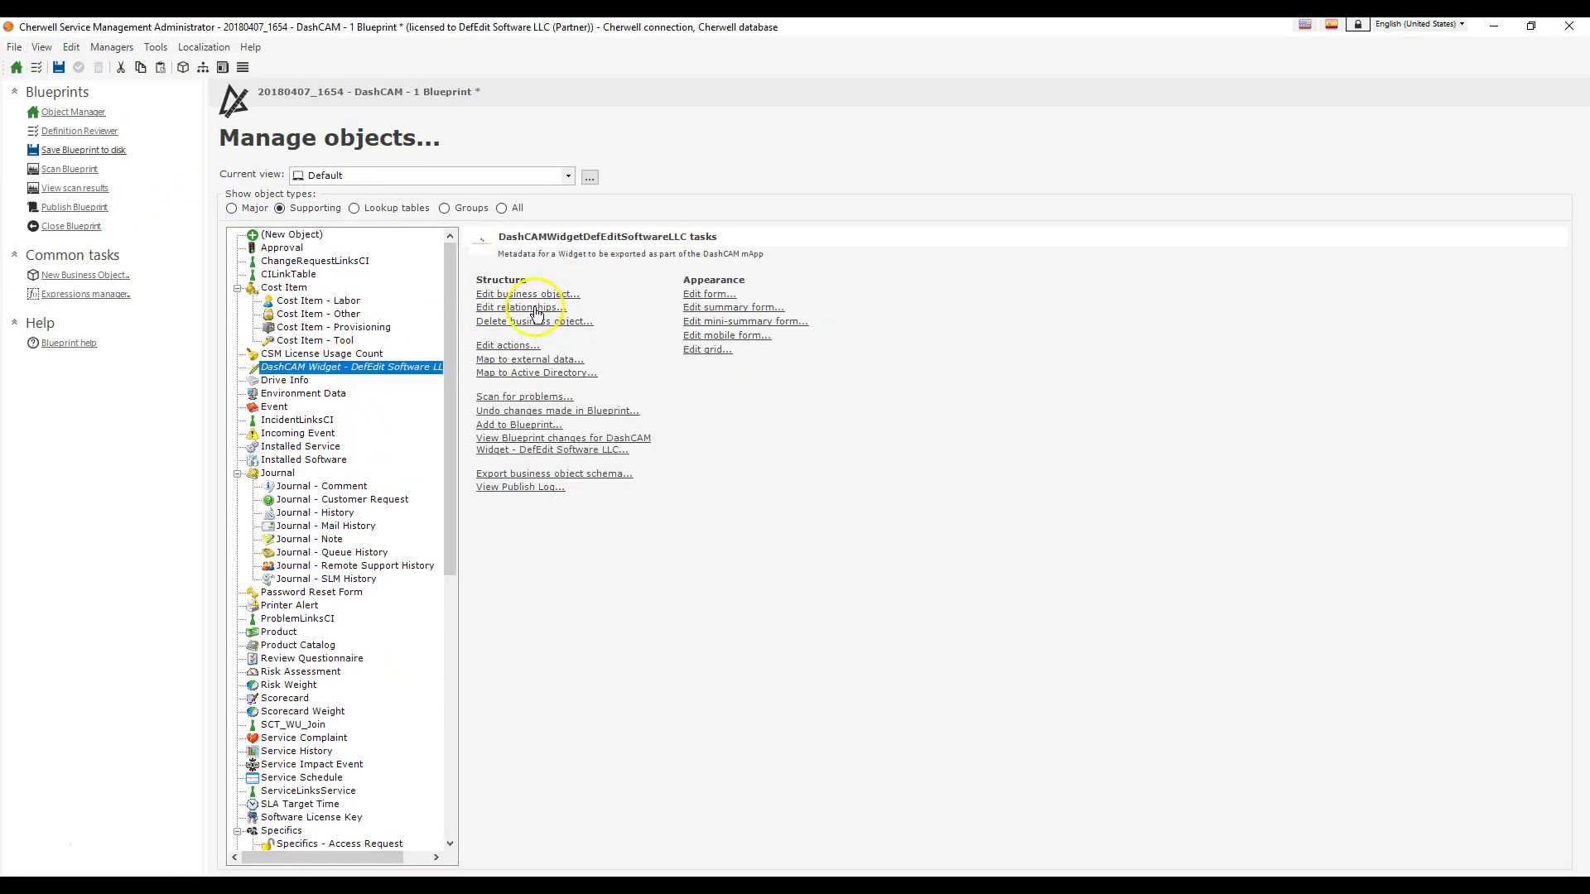
left_click(534, 309)
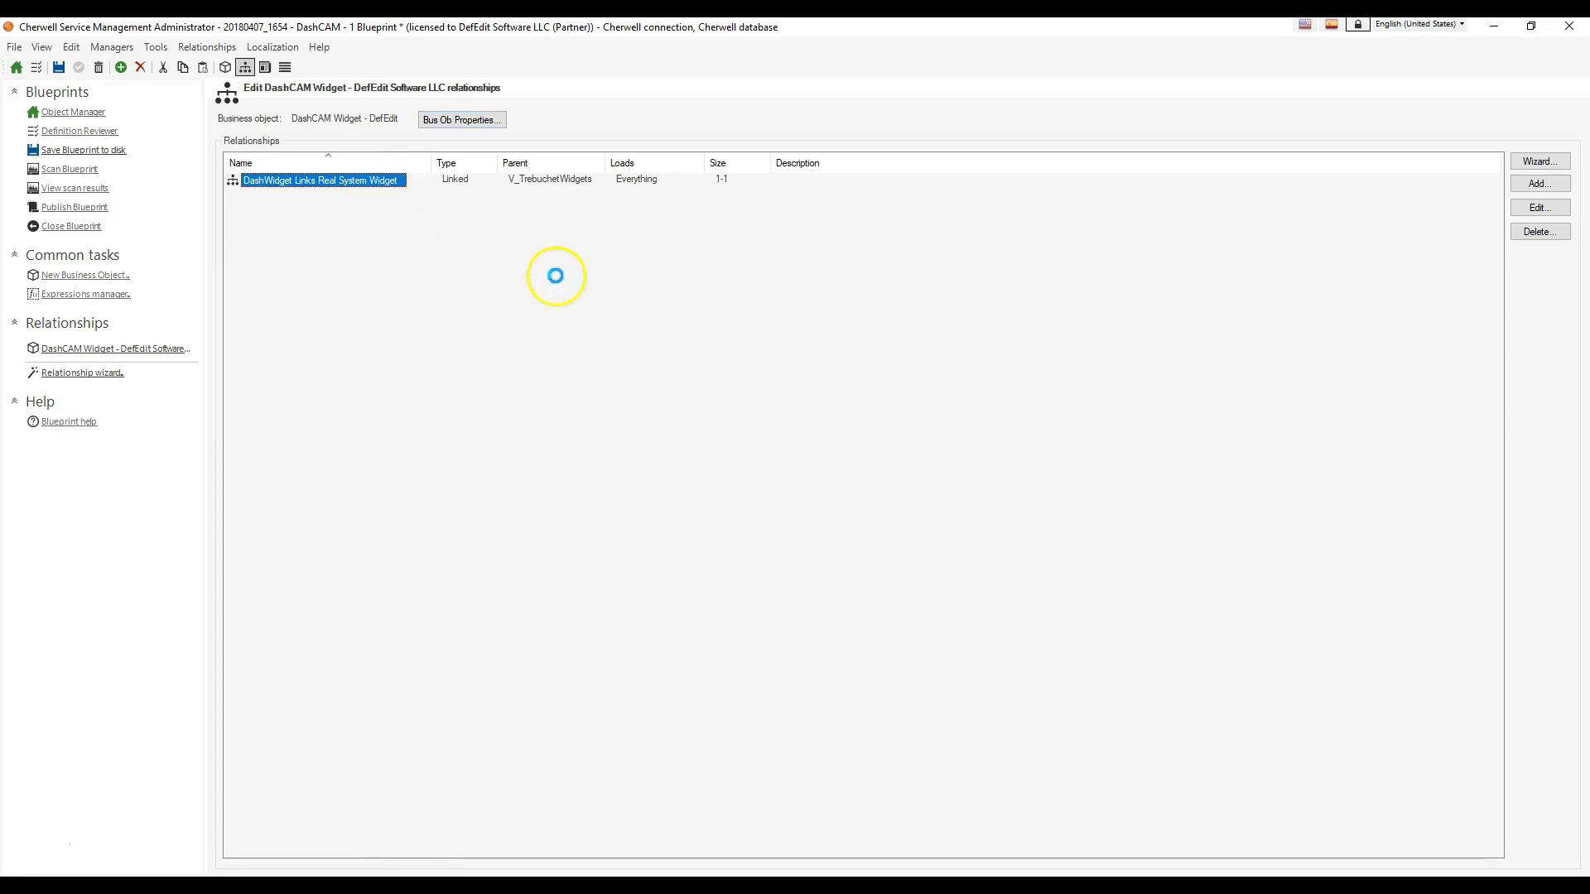
left_click(527, 300)
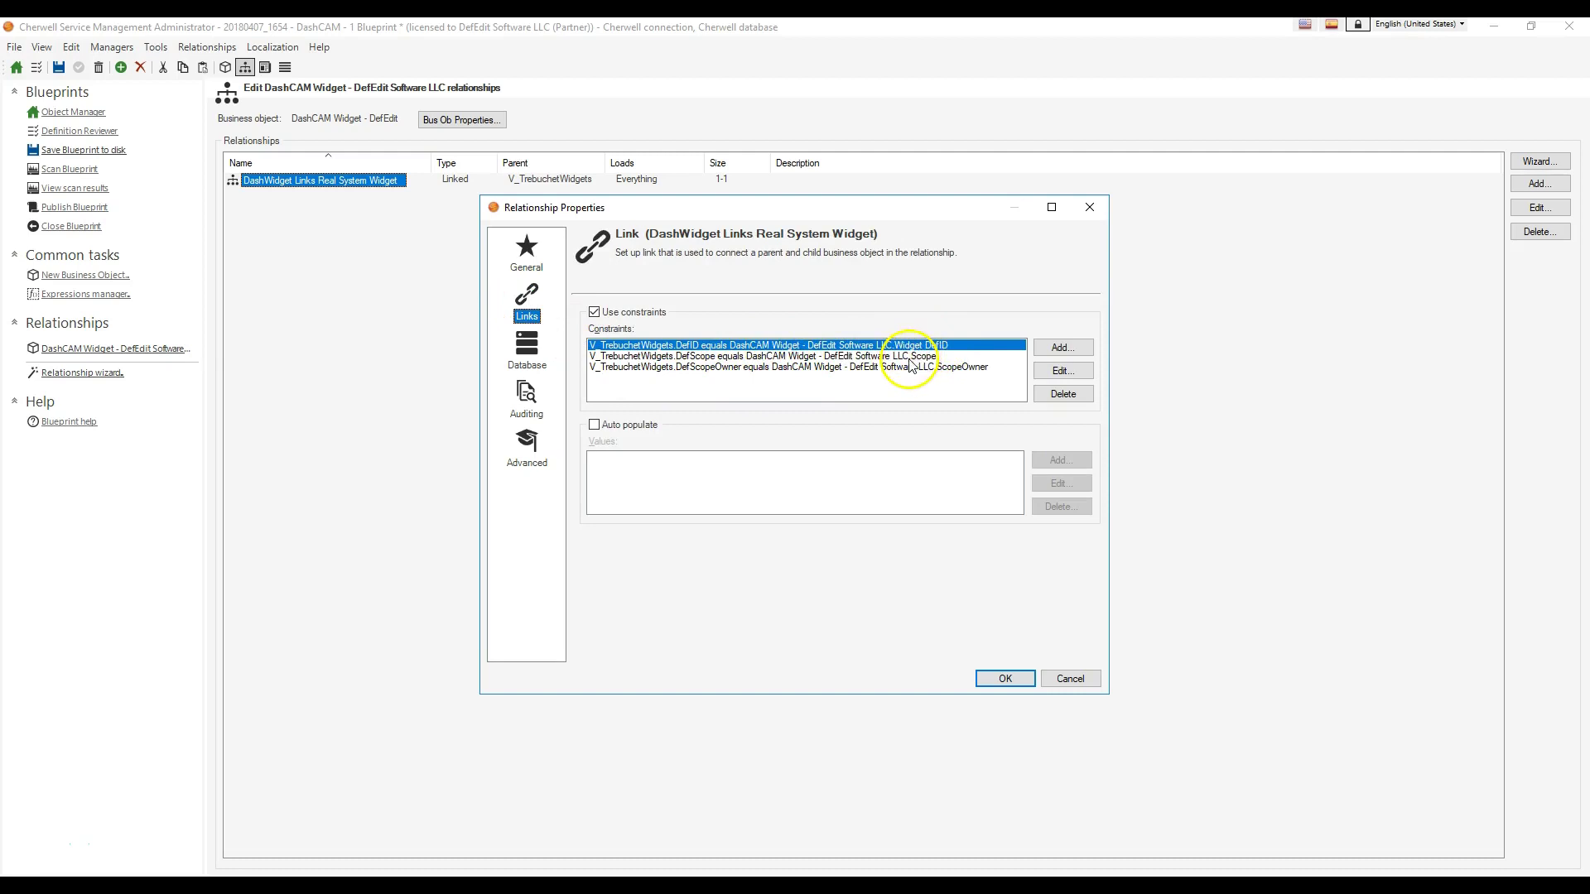
left_click(521, 453)
left_click(584, 588)
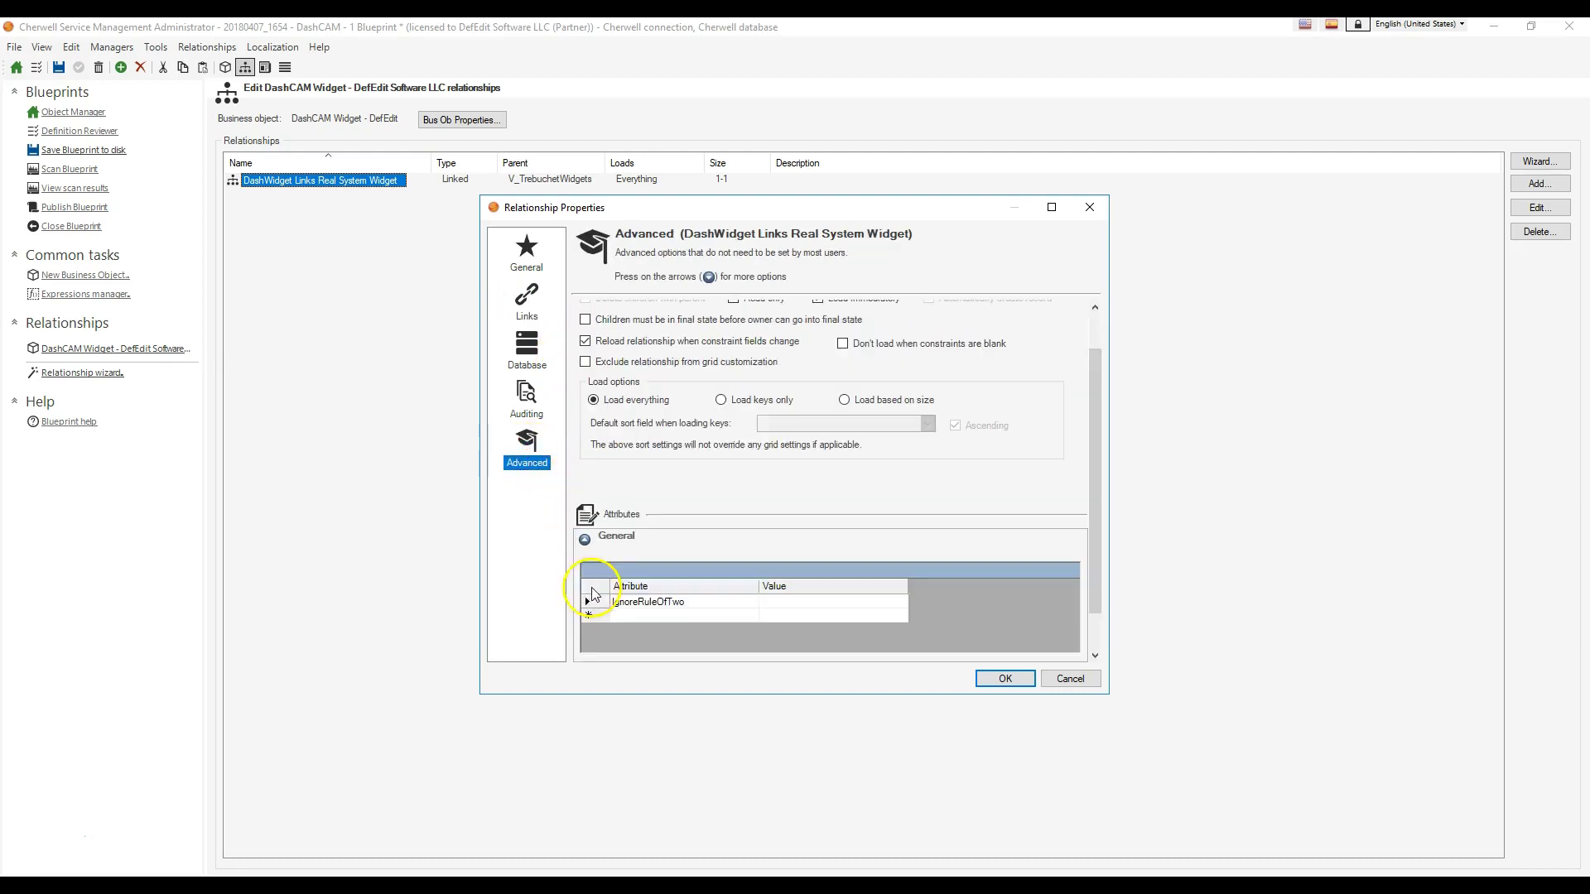
scroll(724, 483, "up", 1)
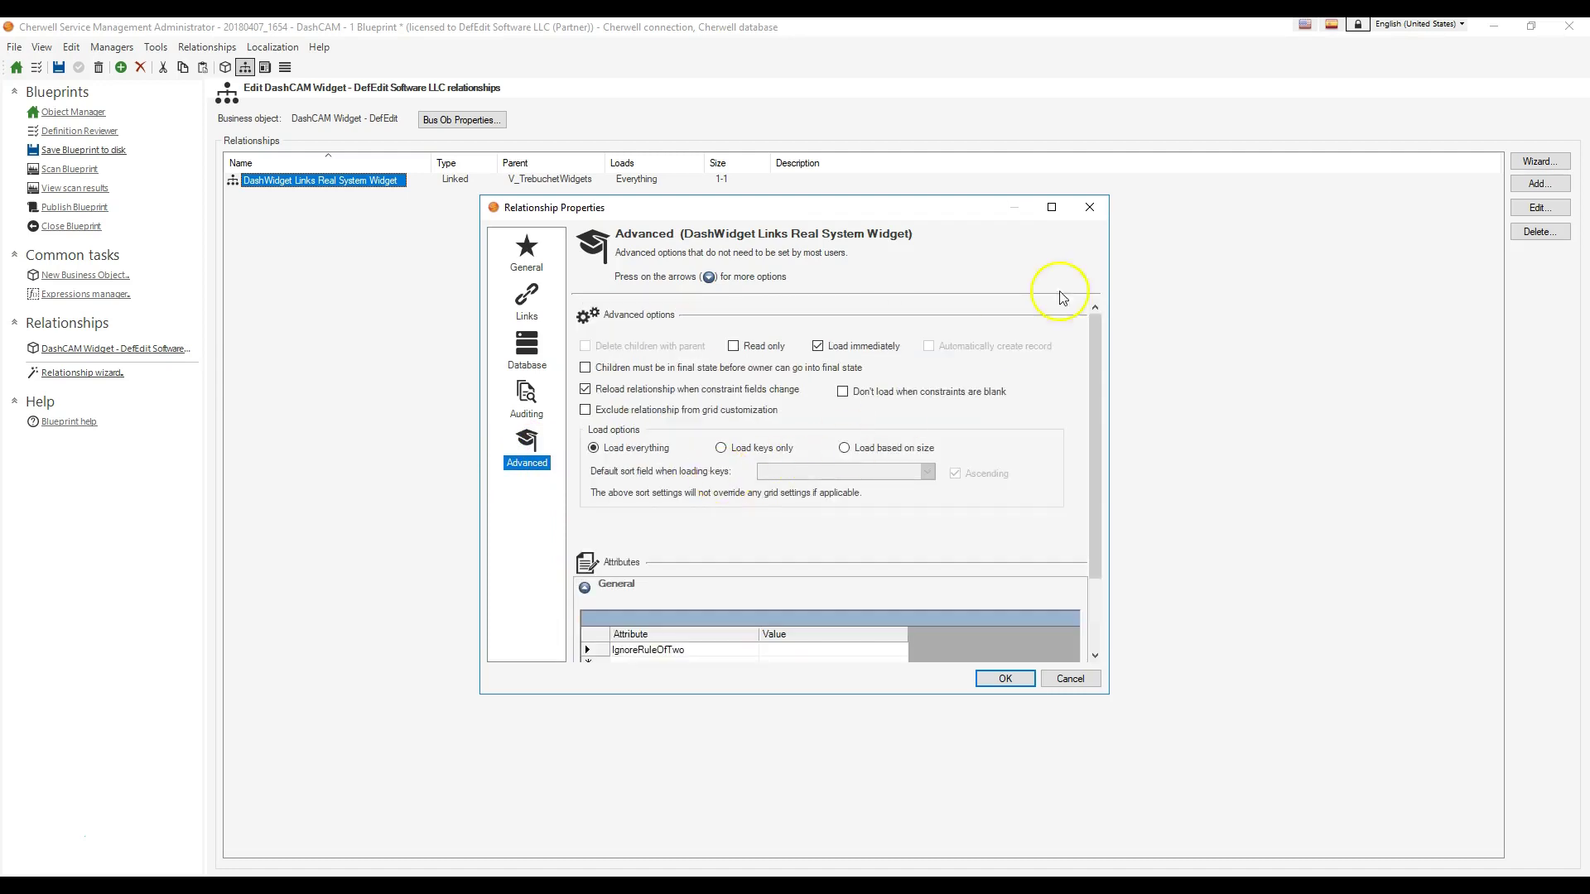
left_click(1090, 207)
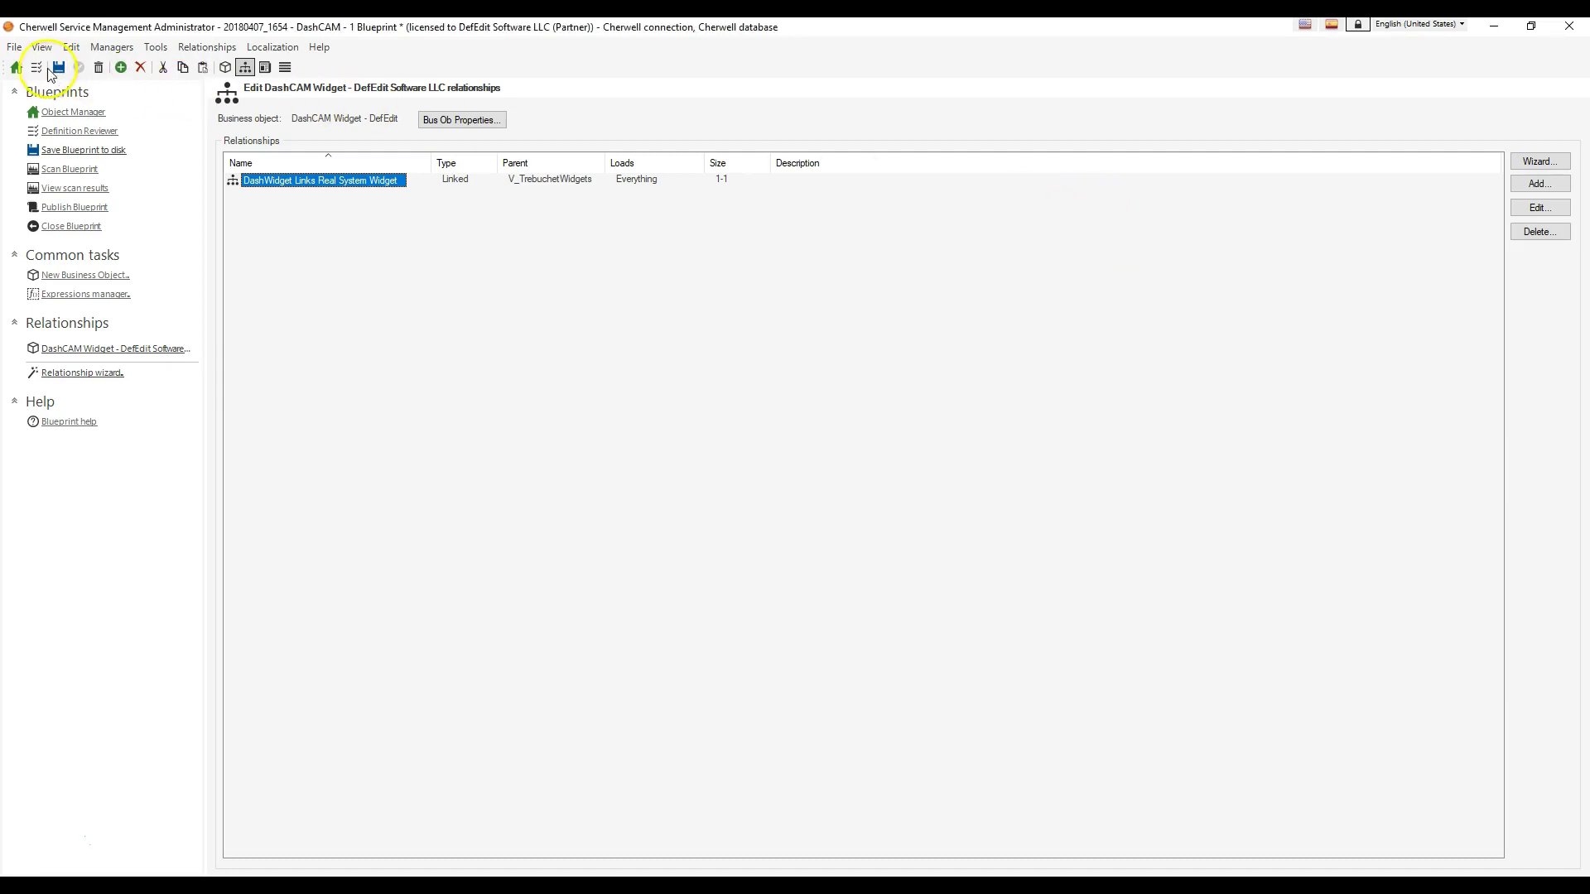
- Reopen the Export DashCAM File One-Step from the export link on the DashCAM form and enter its Step through Widgets actions
left_click(16, 69)
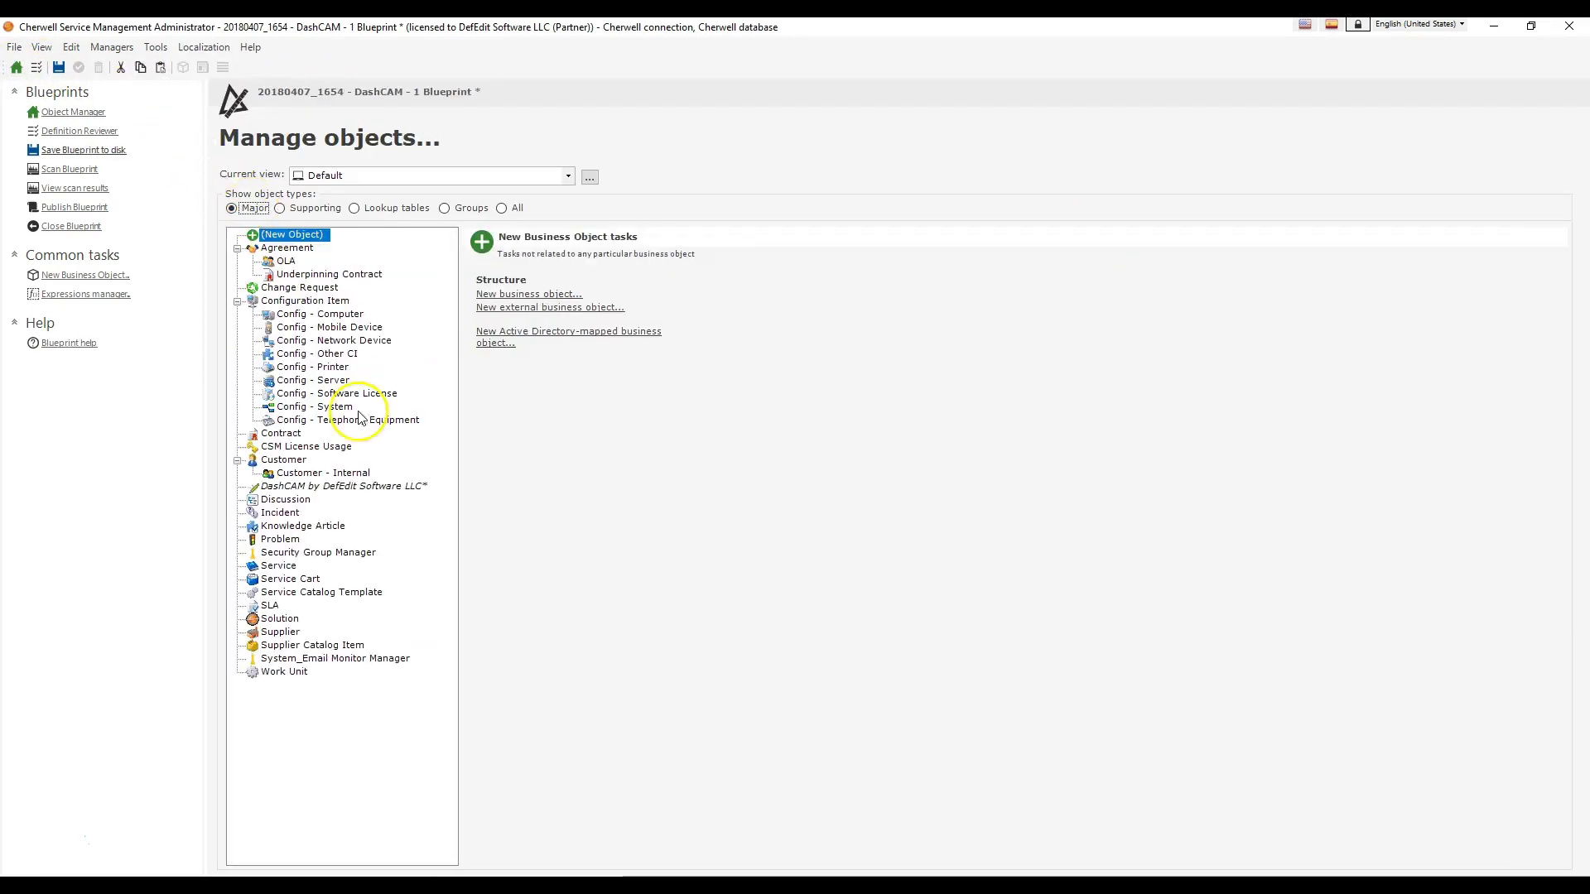
left_click(333, 487)
left_click(712, 295)
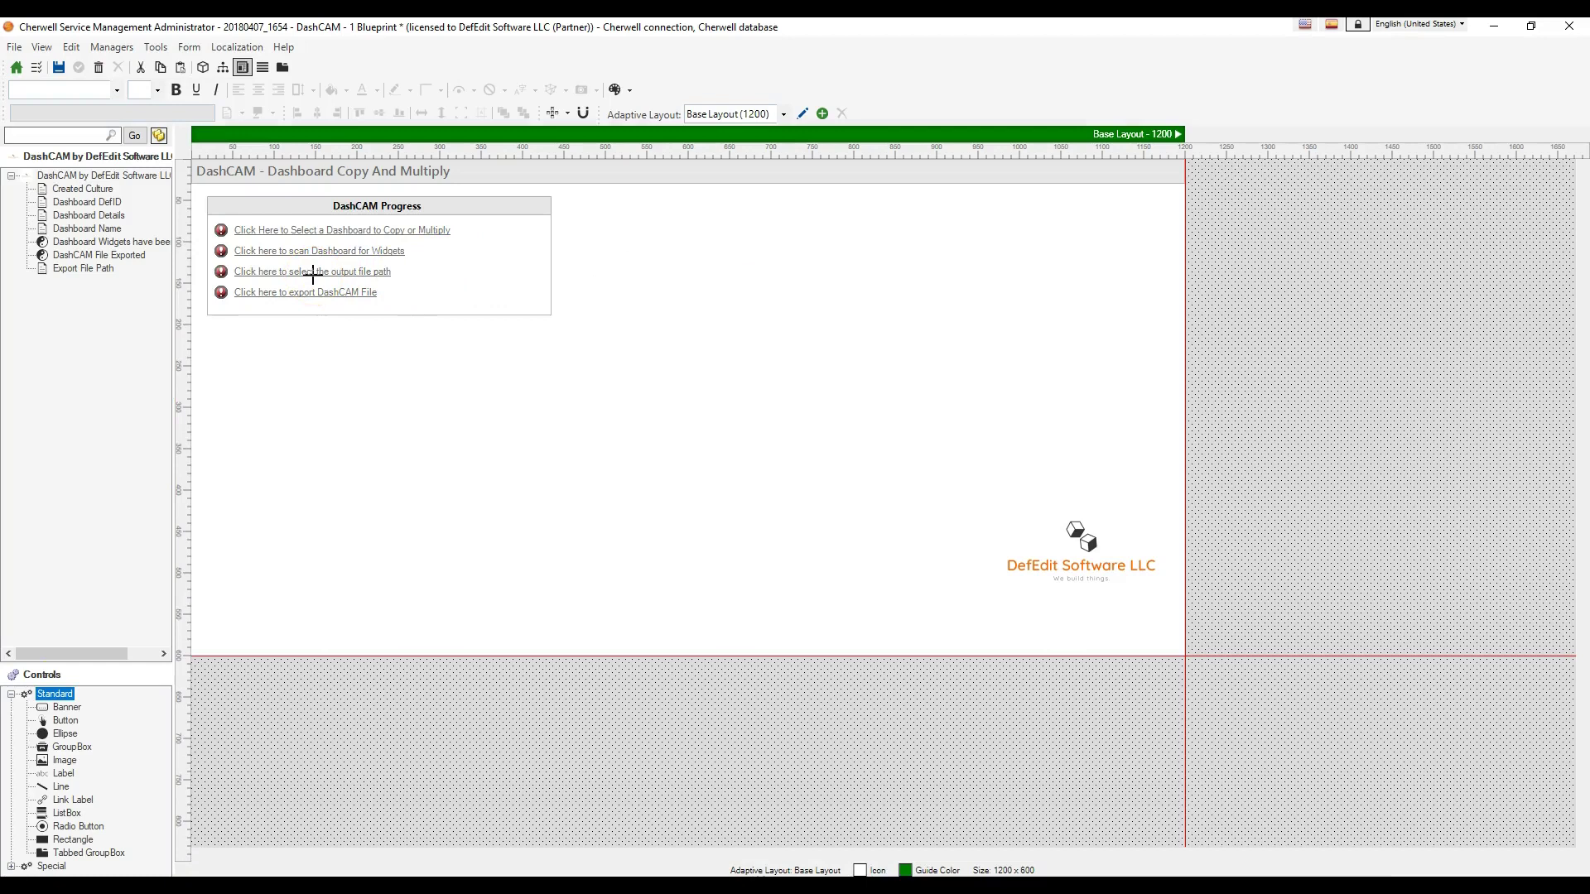
right_click(312, 274)
left_click(276, 288)
right_click(269, 301)
left_click(361, 483)
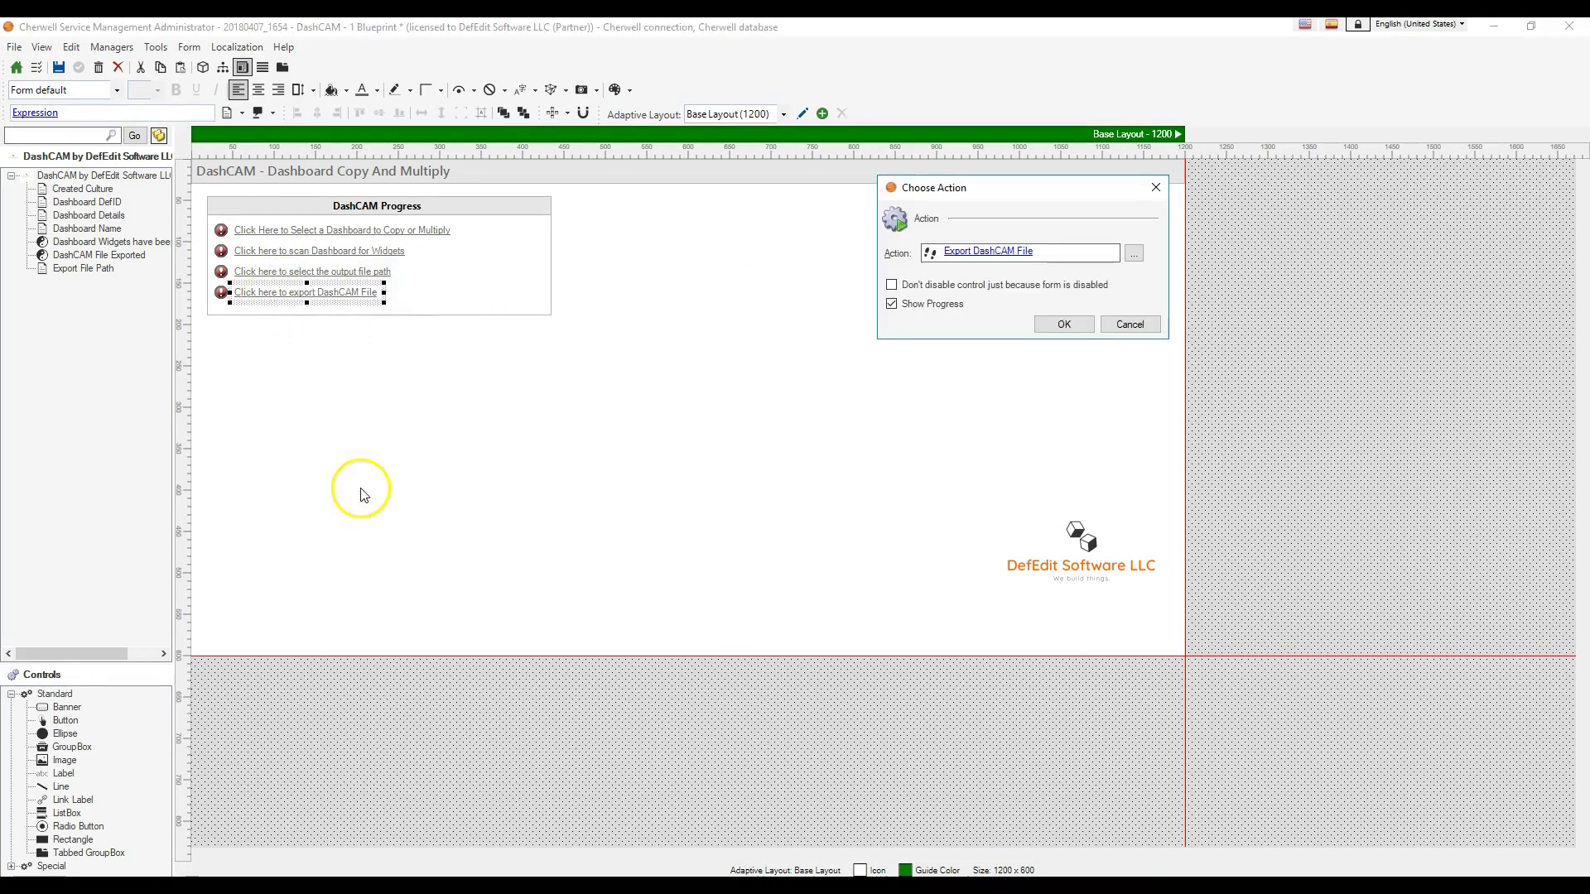
left_click(971, 255)
left_click(979, 331)
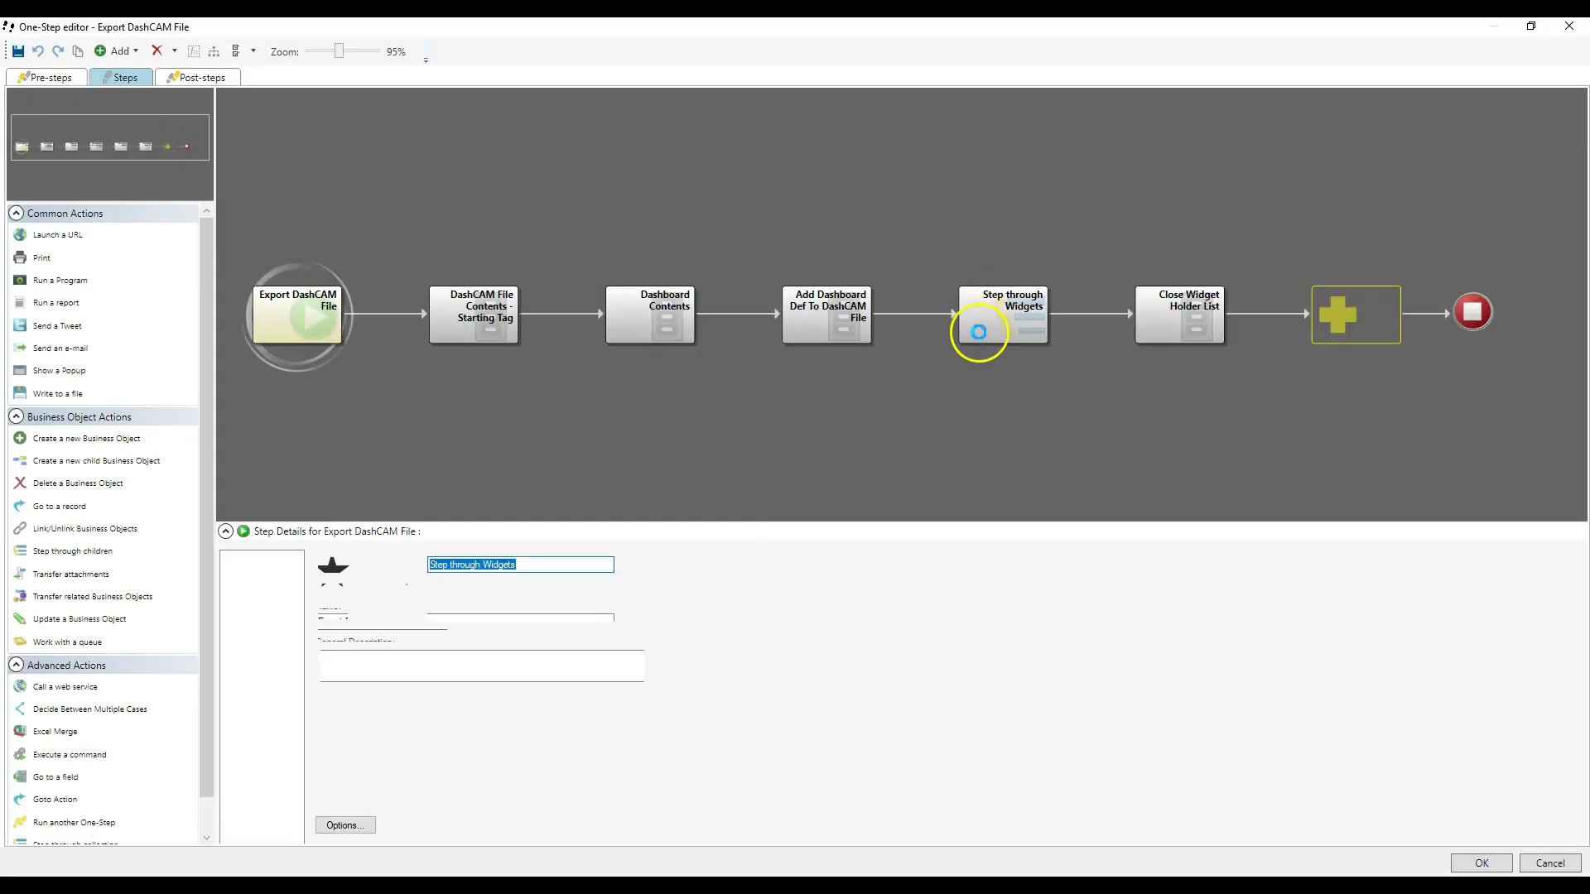
double_click(979, 331)
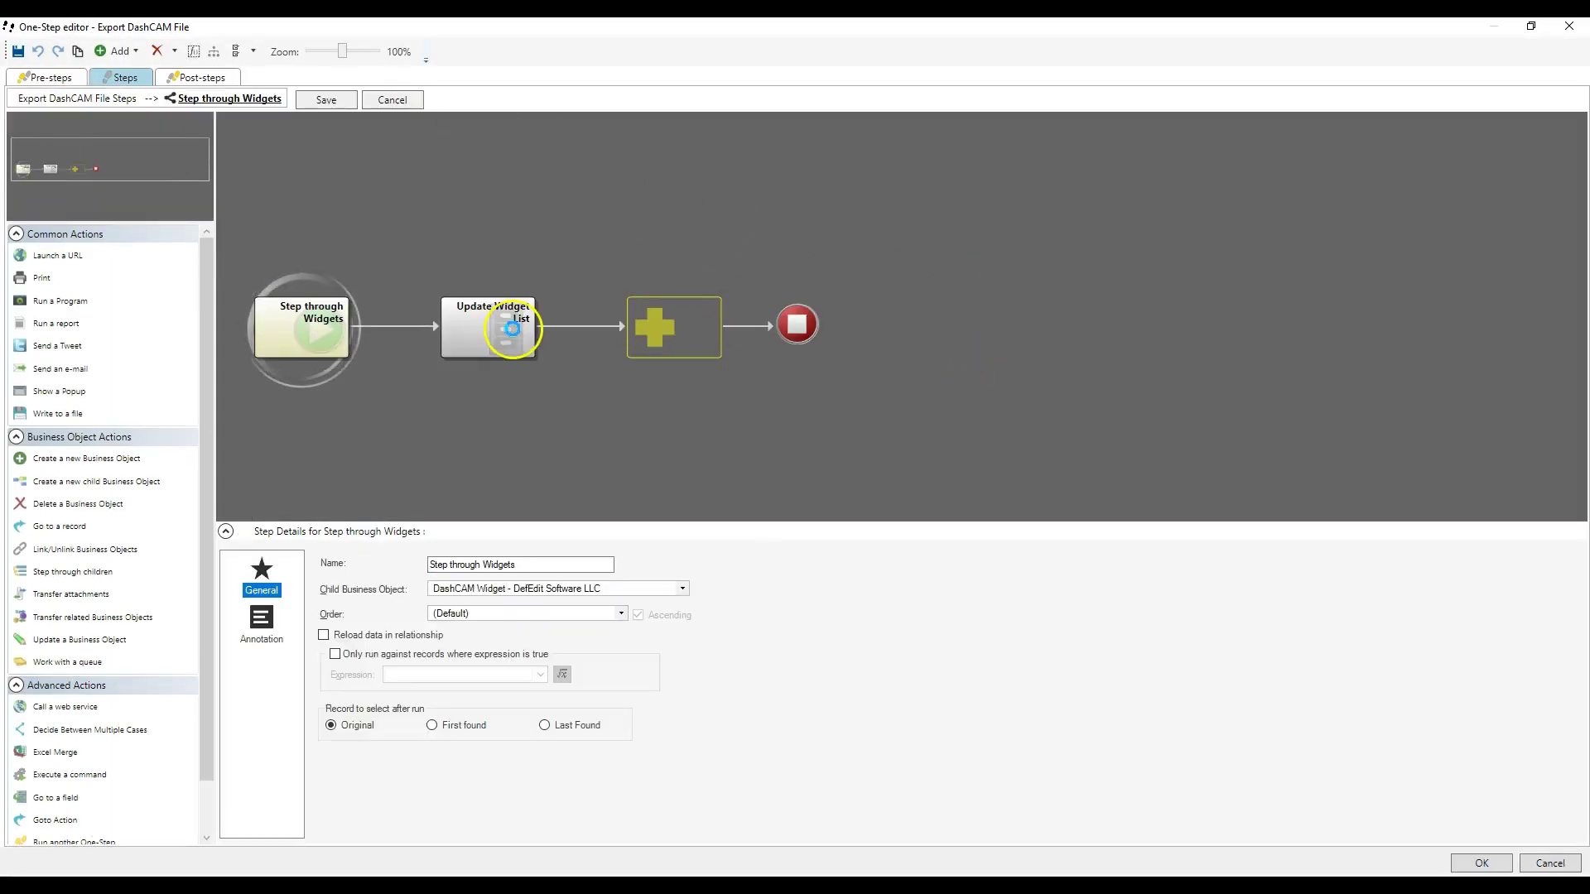
- Insert the V_TrebuchetWidgets DefAlias field between the DefAlias tags in the new value of Update Widget List
left_click(512, 328)
left_click(399, 723)
right_click(399, 724)
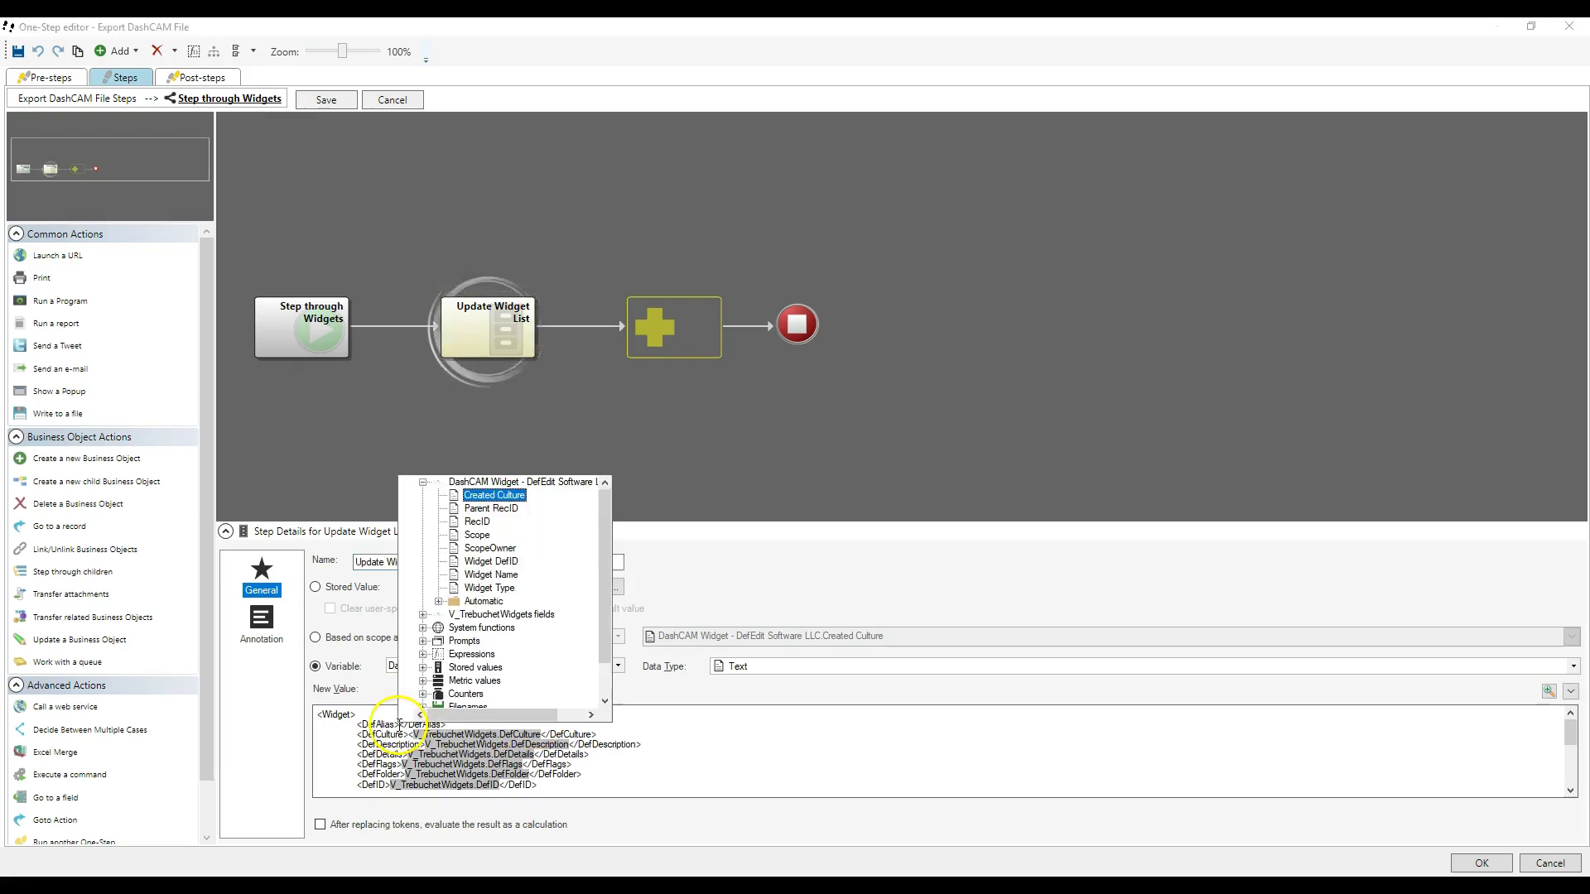
double_click(449, 483)
double_click(464, 495)
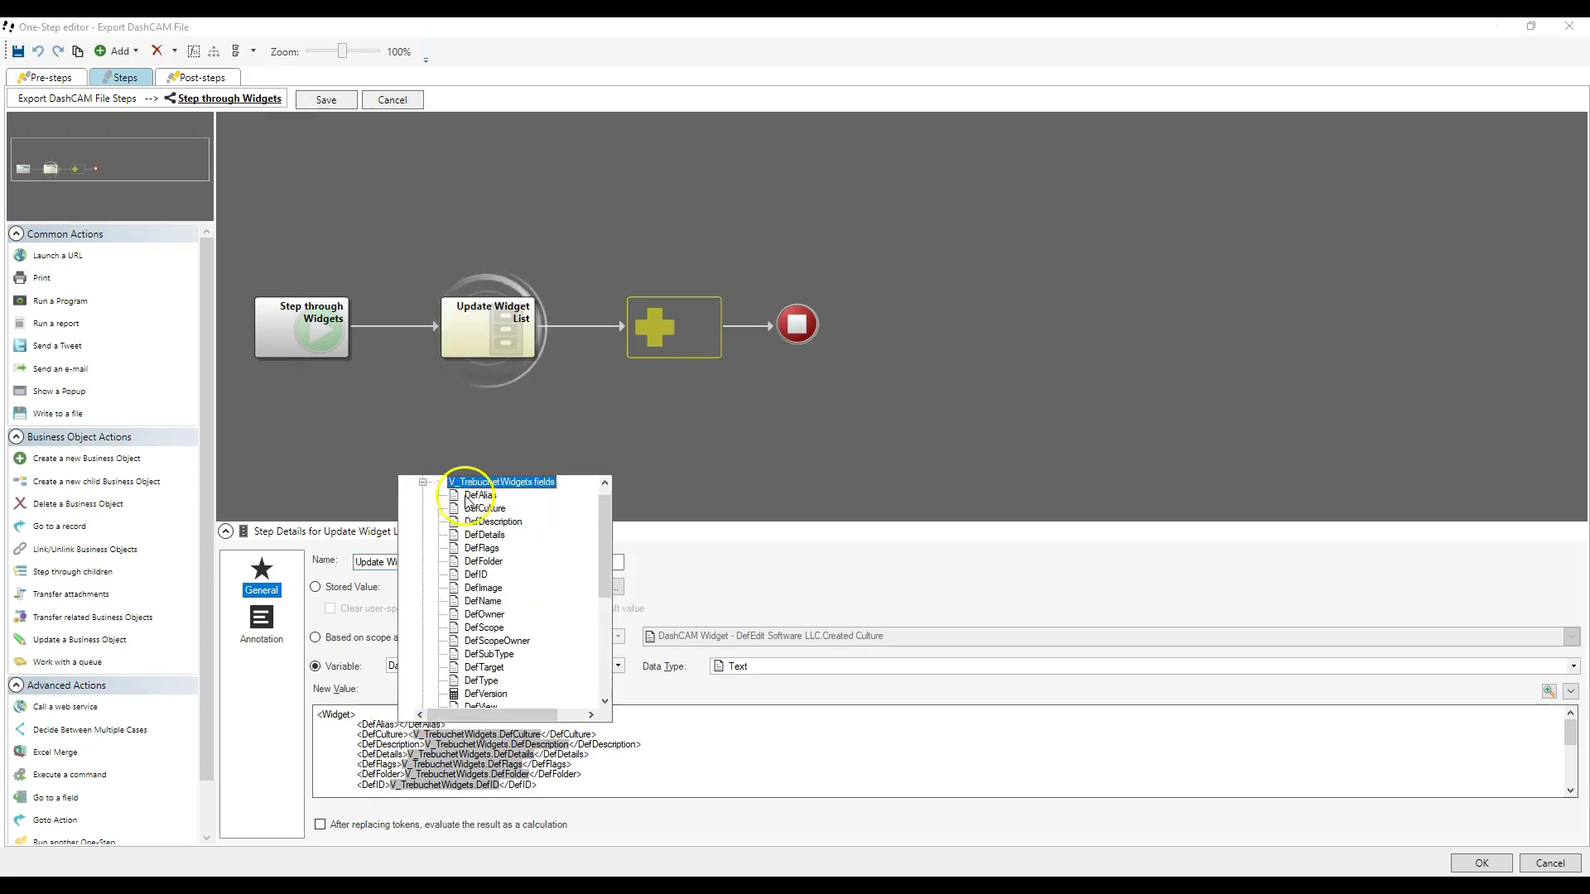
double_click(478, 495)
- Replace the token between the DefCulture tags with the V_TrebuchetWidgets DefCulture field and remove the stray "<" before it
right_click(434, 734)
left_click(449, 747)
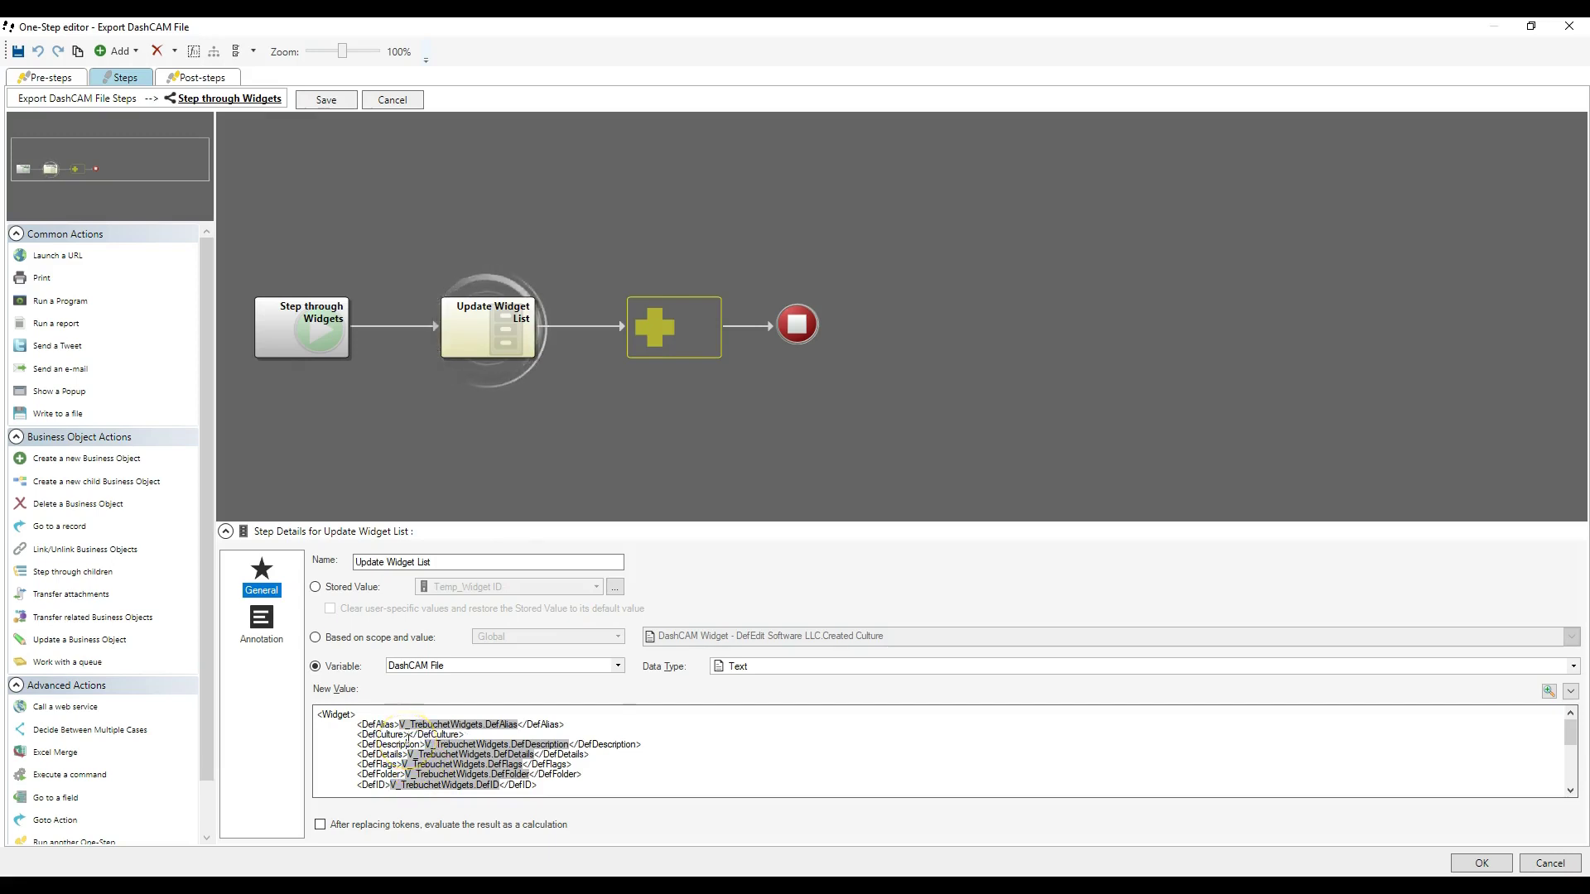
right_click(407, 739)
left_click(407, 738)
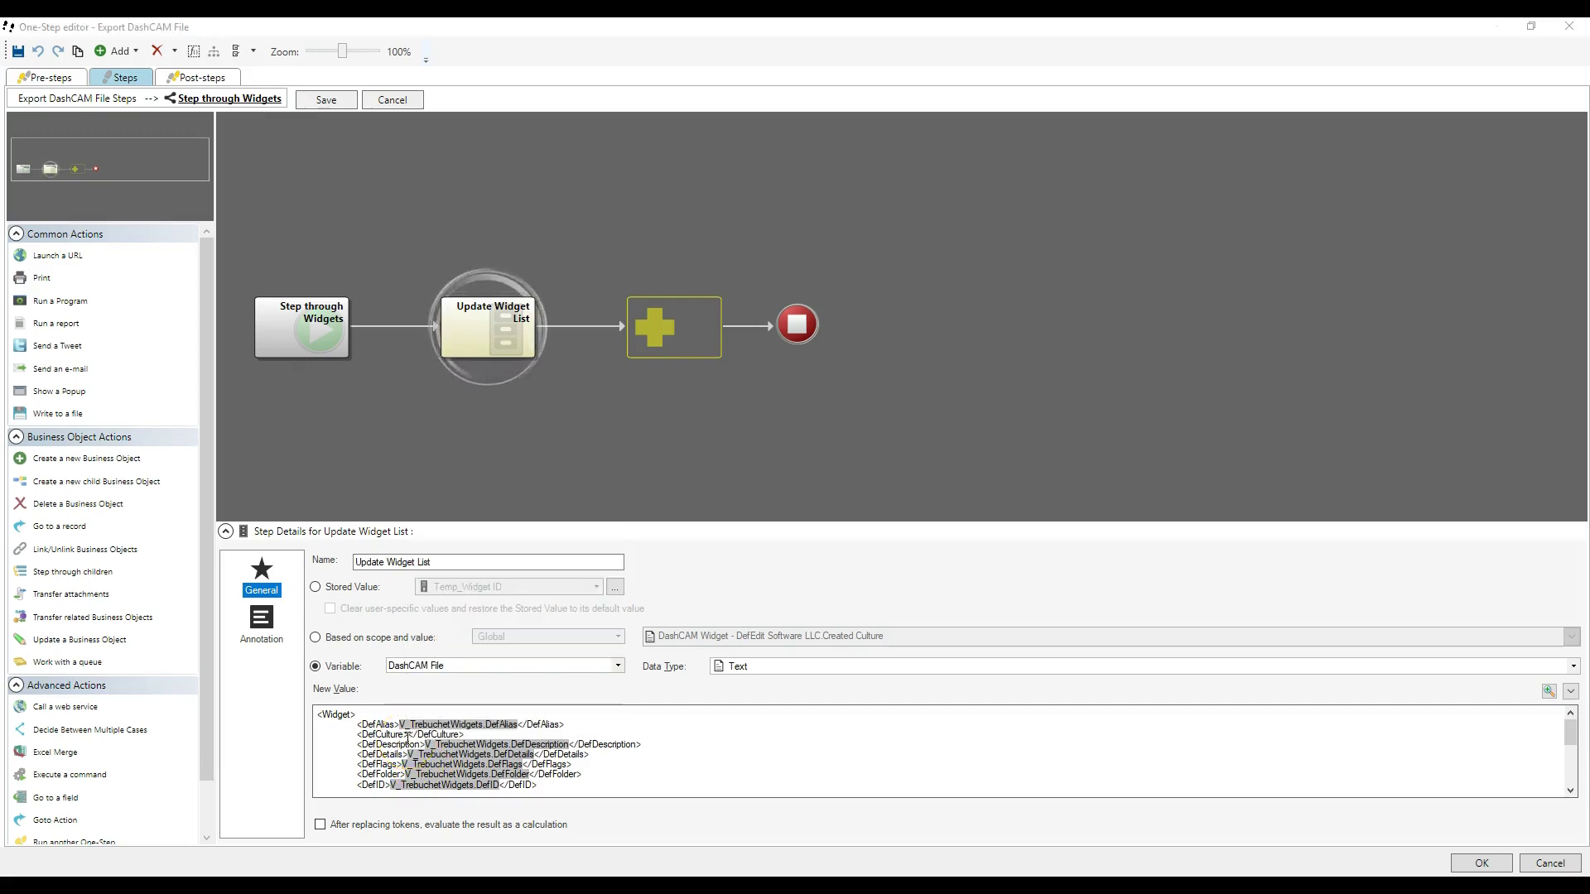
right_click(407, 735)
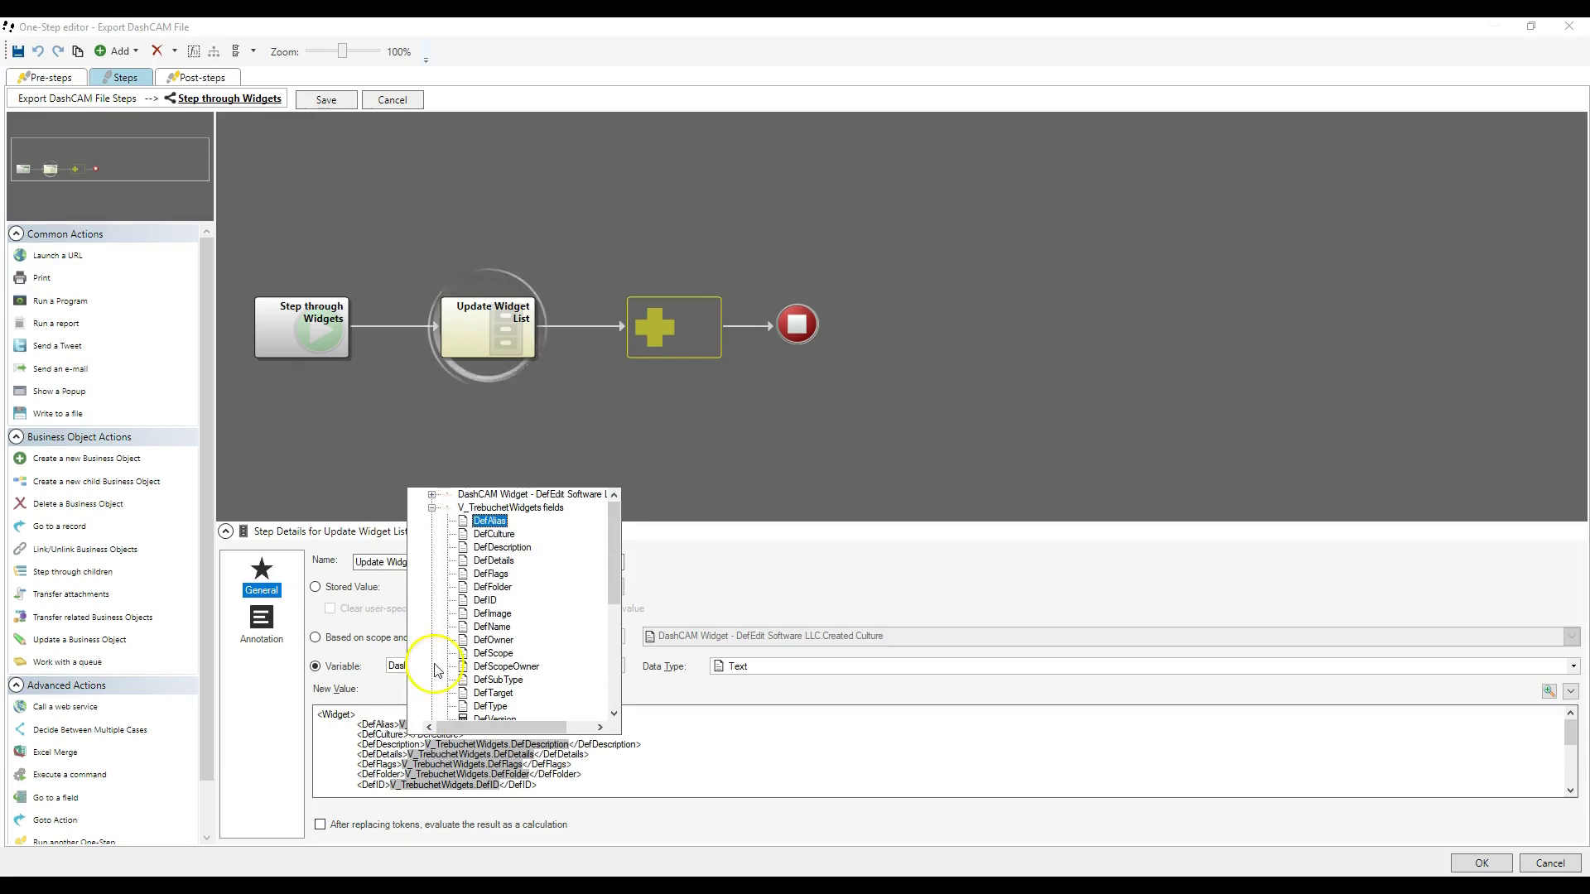
left_click(488, 534)
- Save the nested widget actions and delete the stray "<" before the DefCulture token in the Dashboard Contents value
left_click(327, 99)
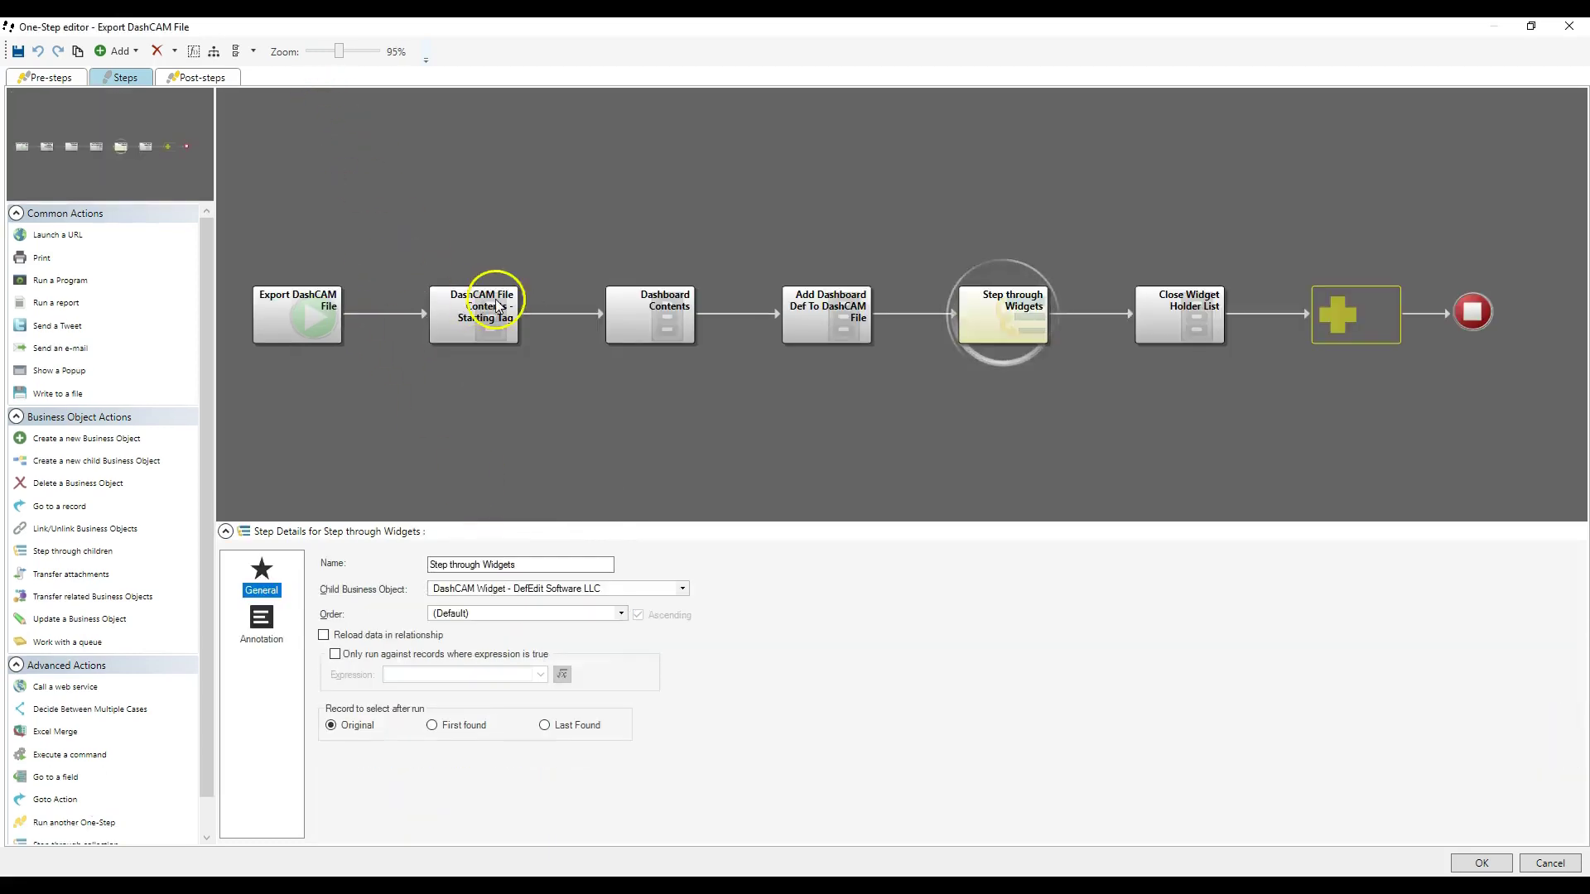
left_click(642, 324)
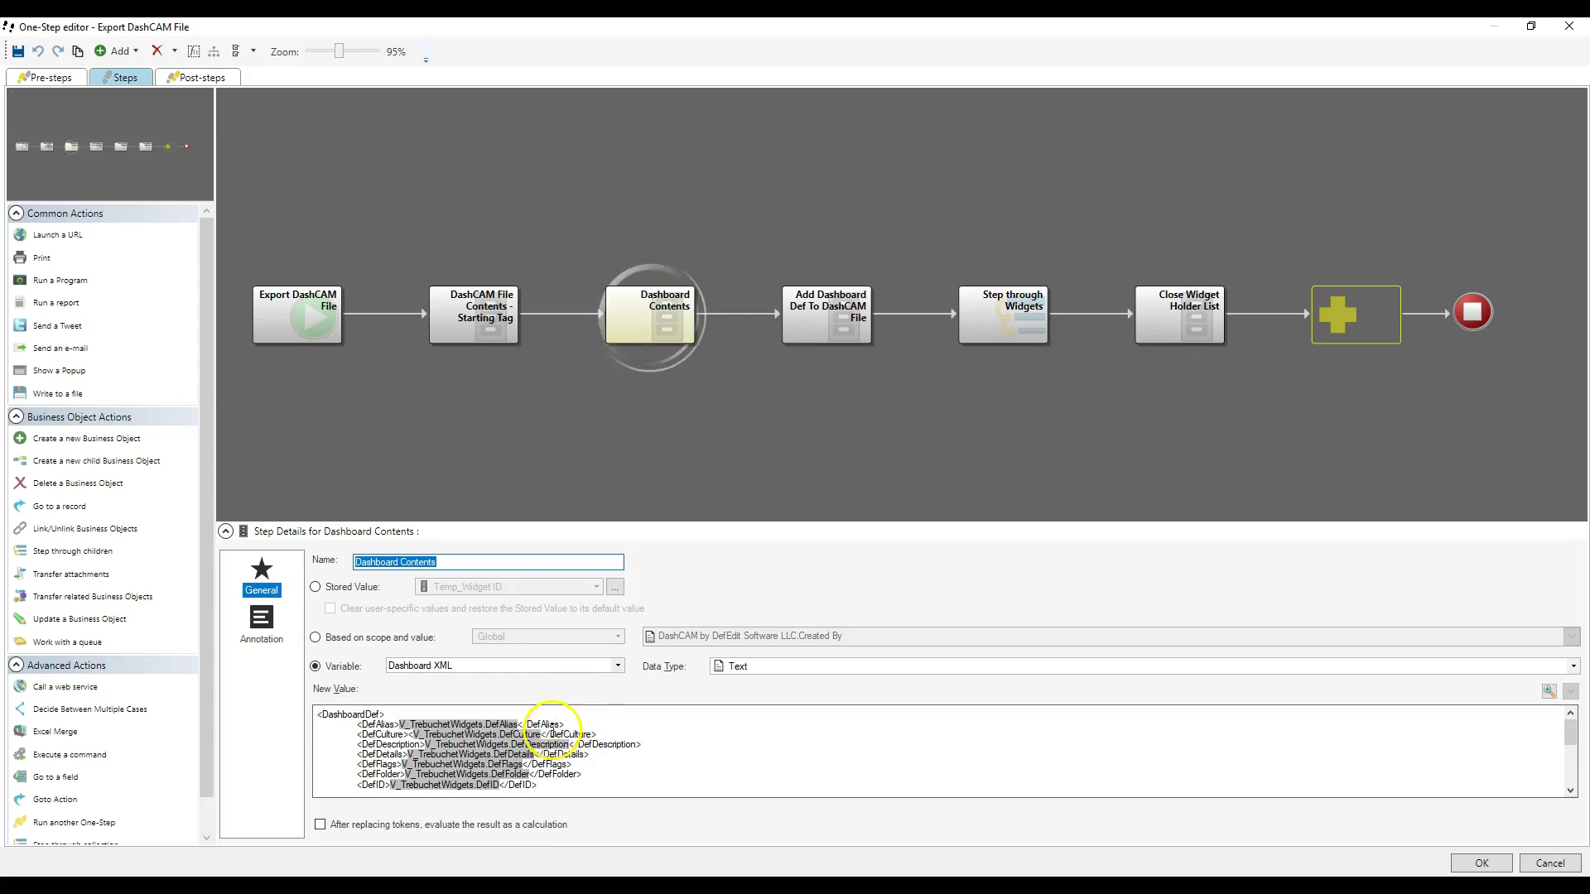
left_click(420, 742)
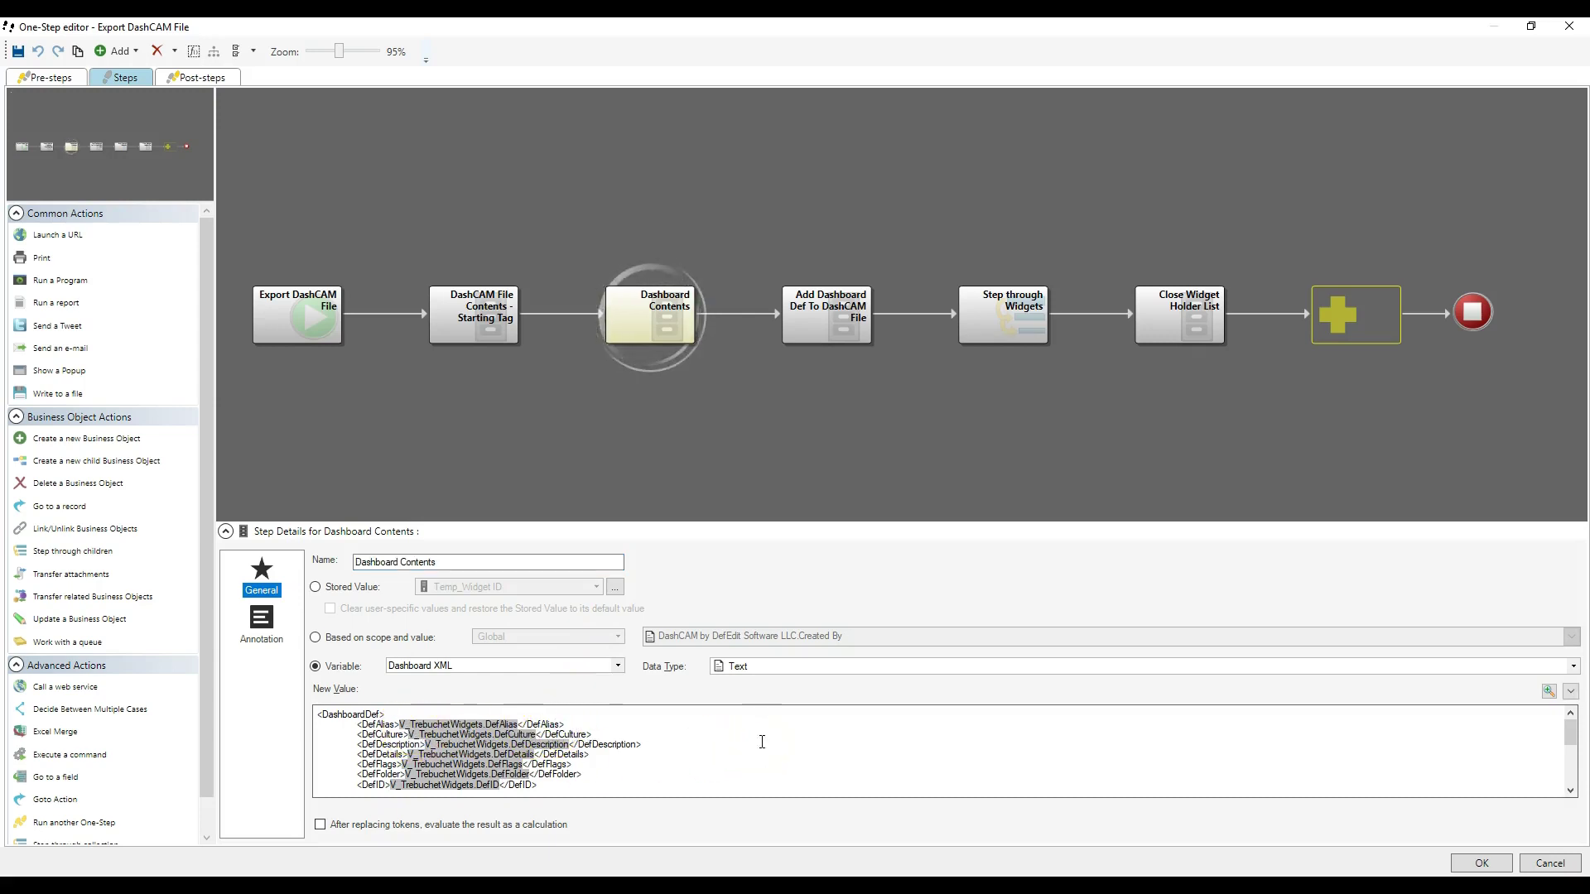
- Replace the DefDescription token in the nested Update Widget List value with the DefDescription field from V_TrebuchetWidgets
double_click(975, 309)
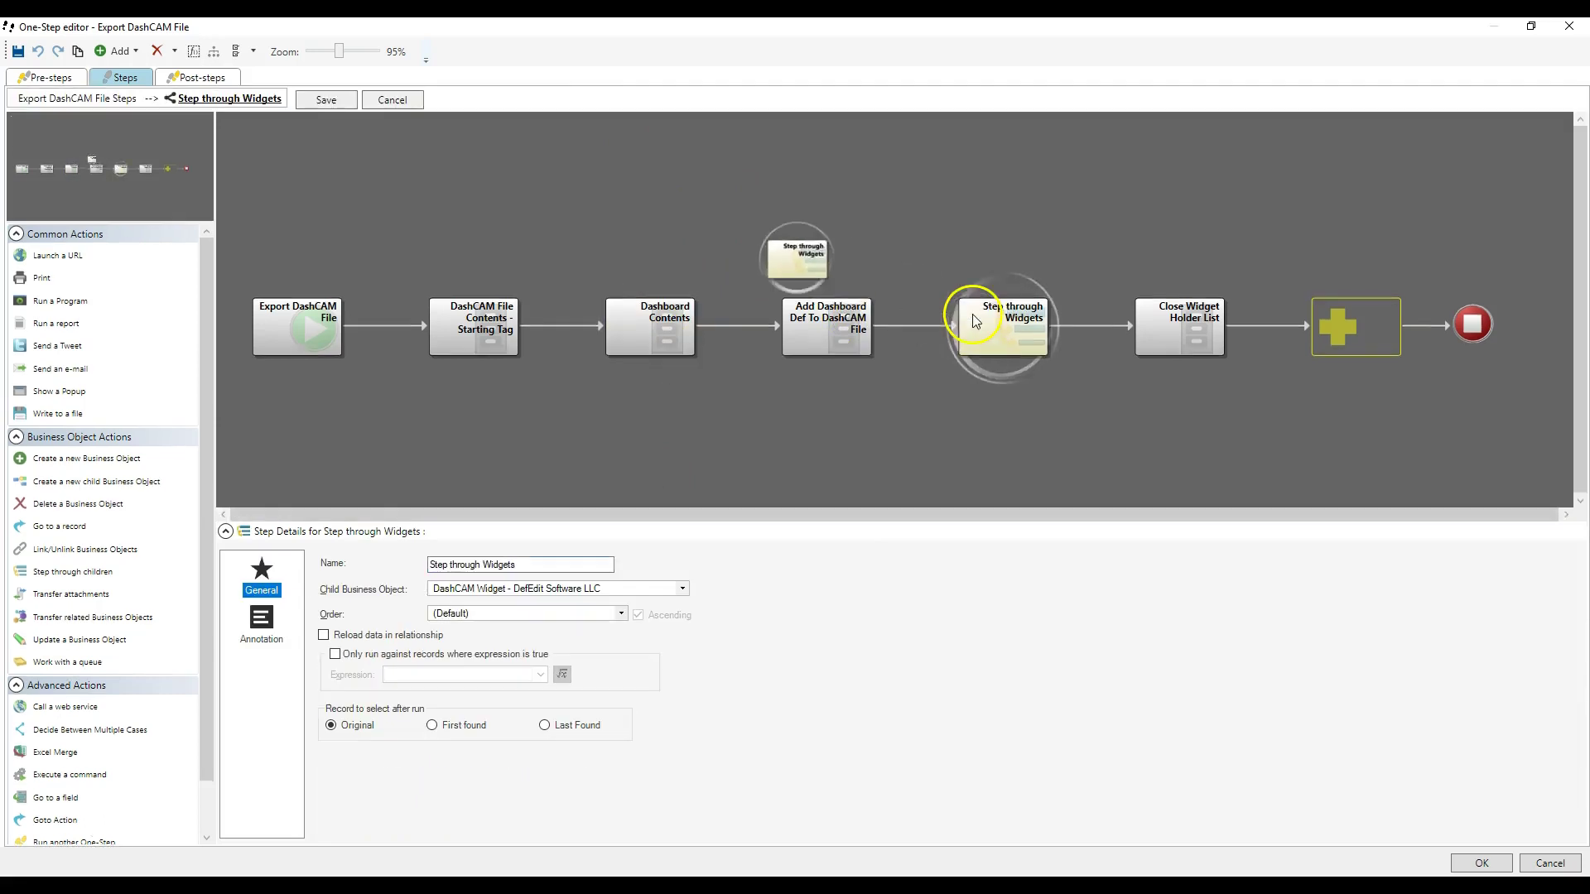
left_click(439, 345)
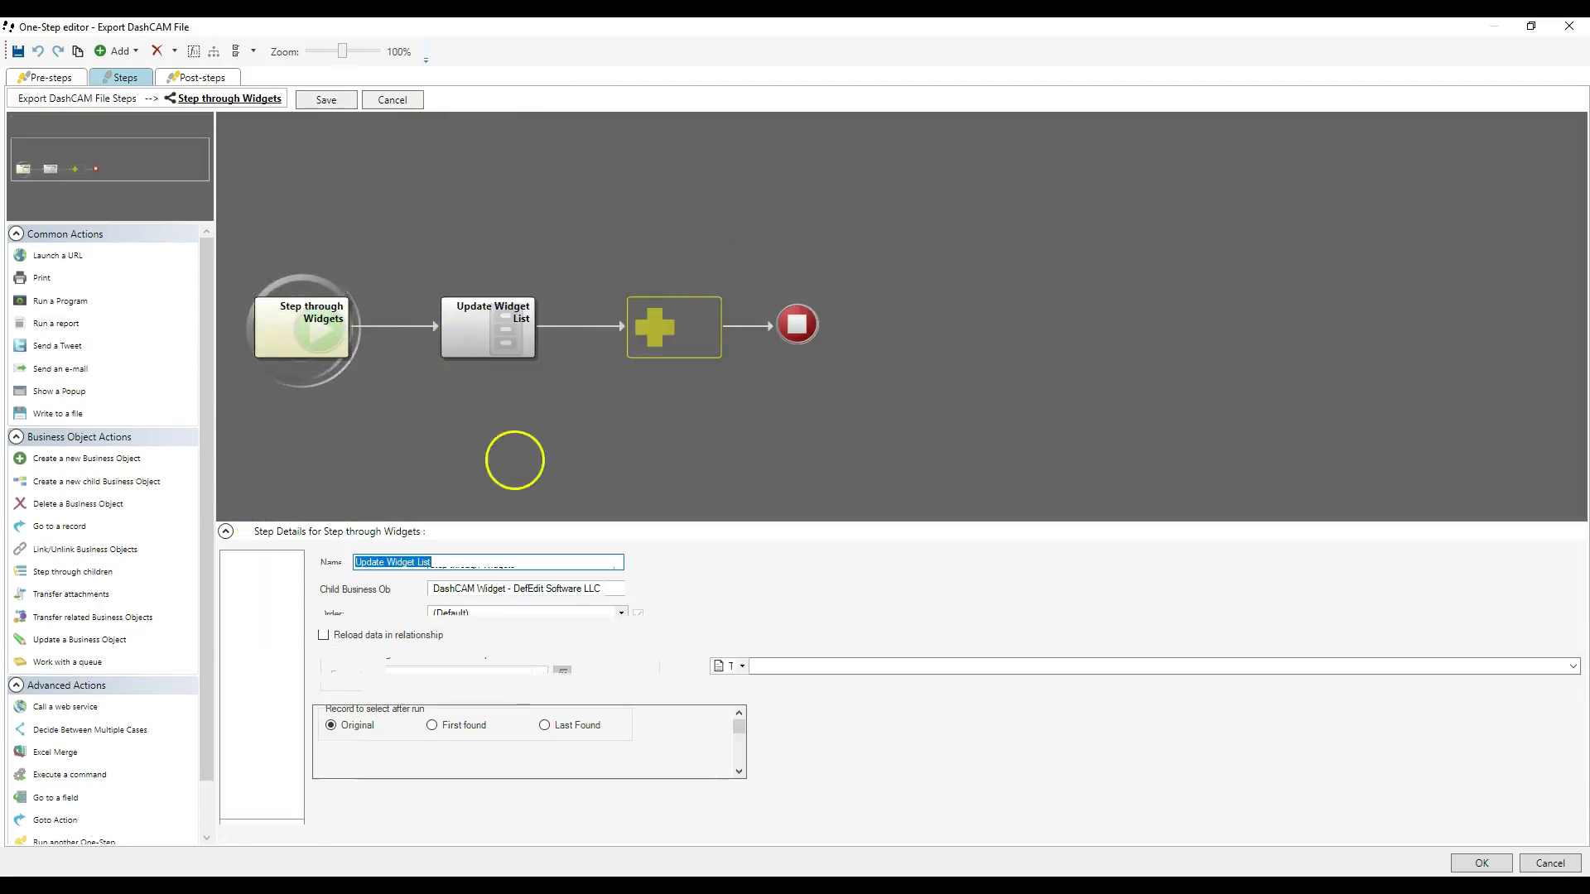
right_click(545, 745)
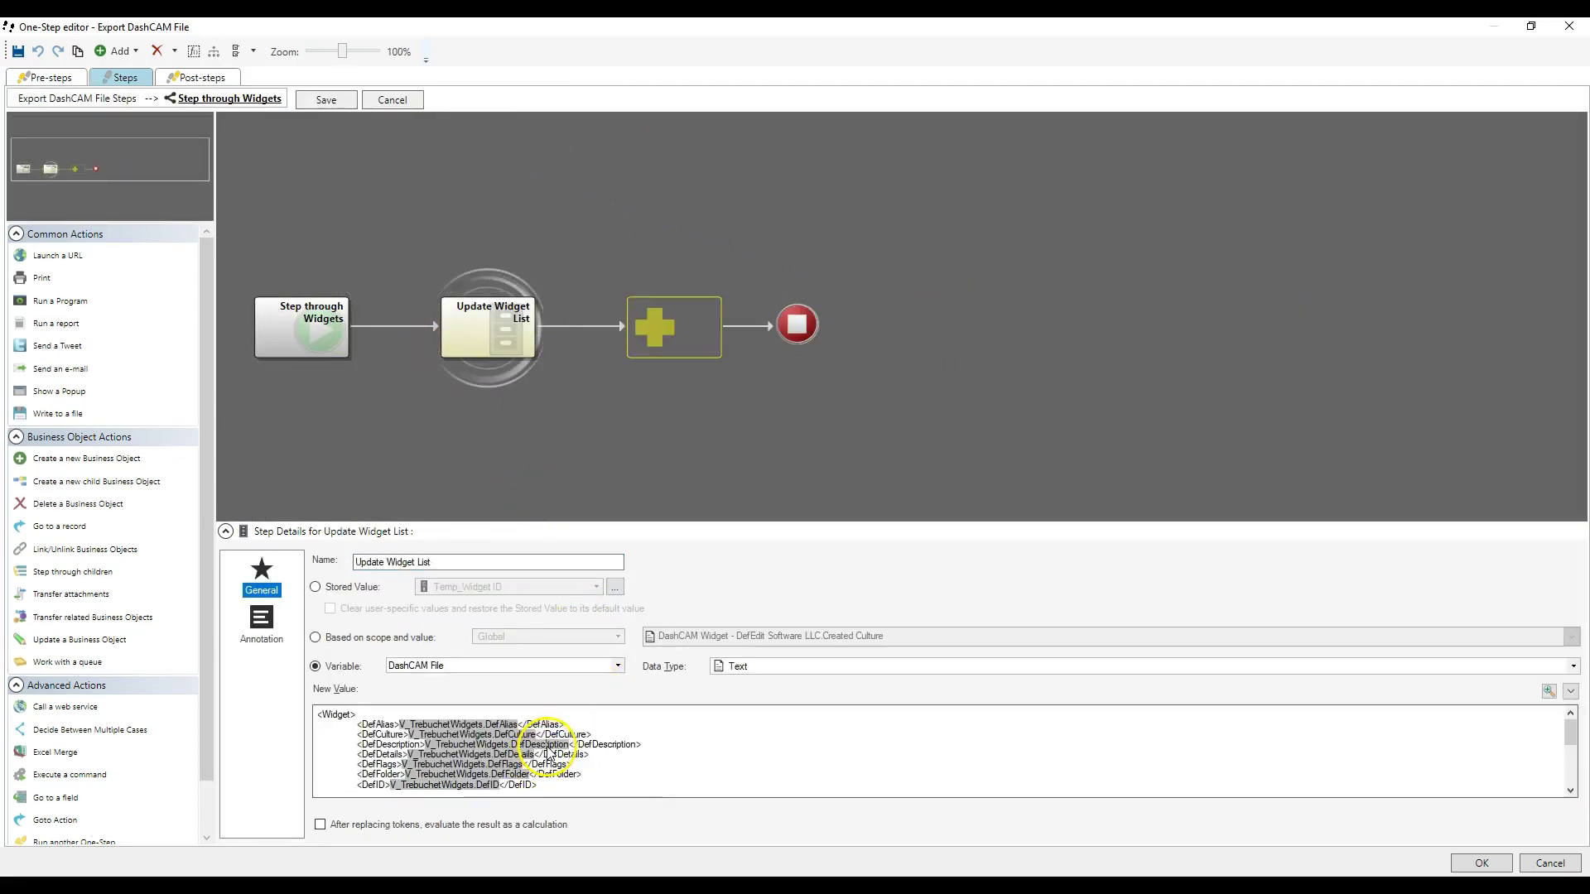
left_click(583, 755)
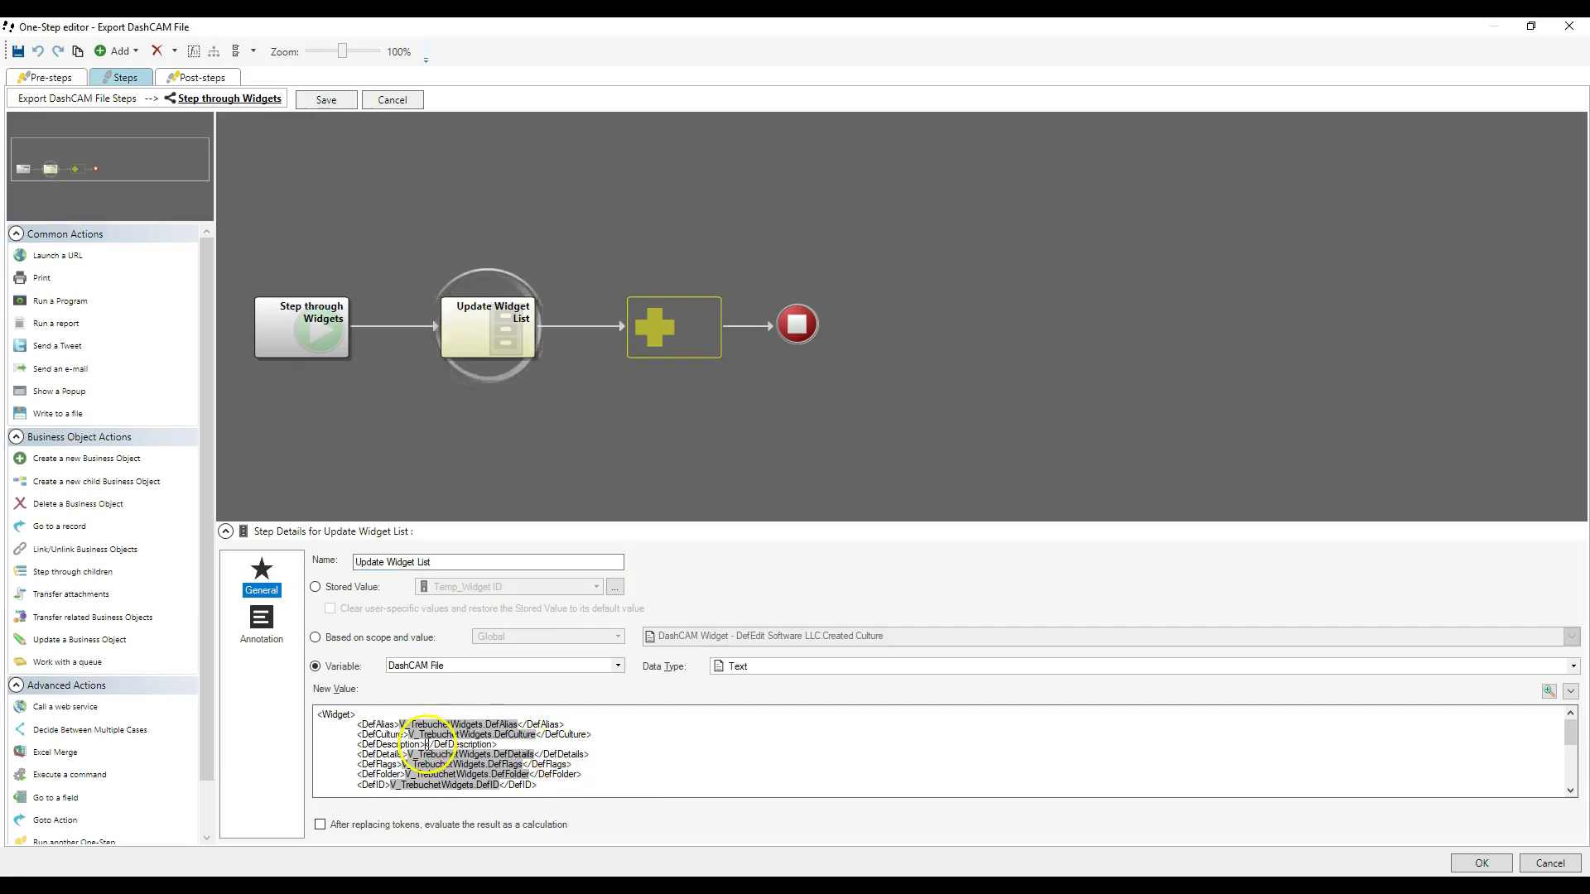
right_click(425, 745)
double_click(503, 501)
left_click(503, 514)
double_click(503, 514)
double_click(506, 539)
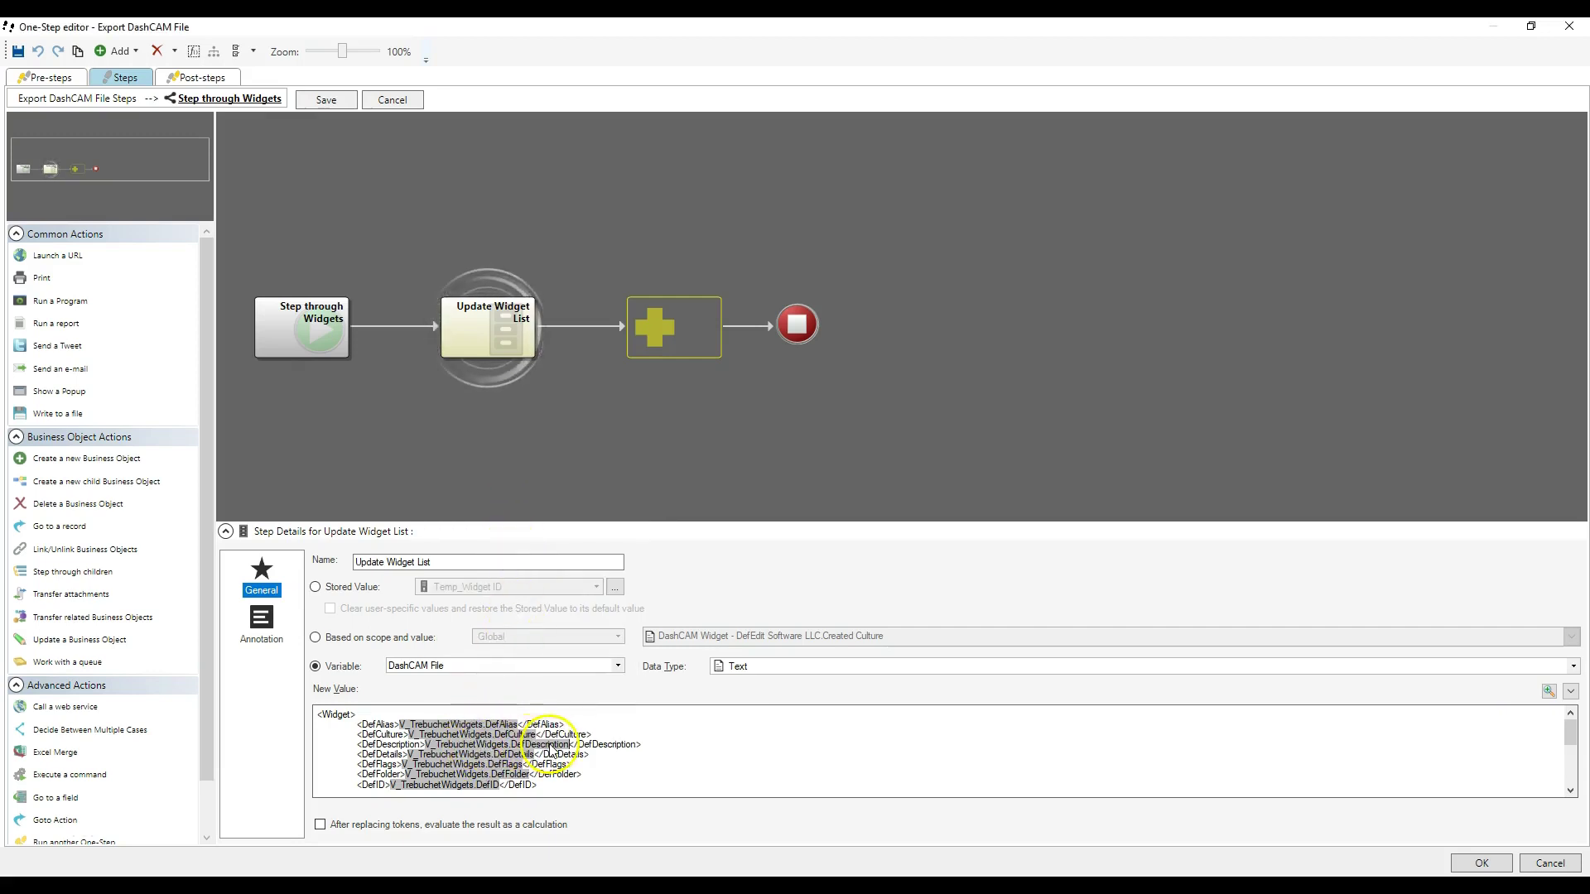
- Replace the DefDetails and DefFlags tokens in the Update Widget List value with the matching V_TrebuchetWidgets fields
right_click(480, 762)
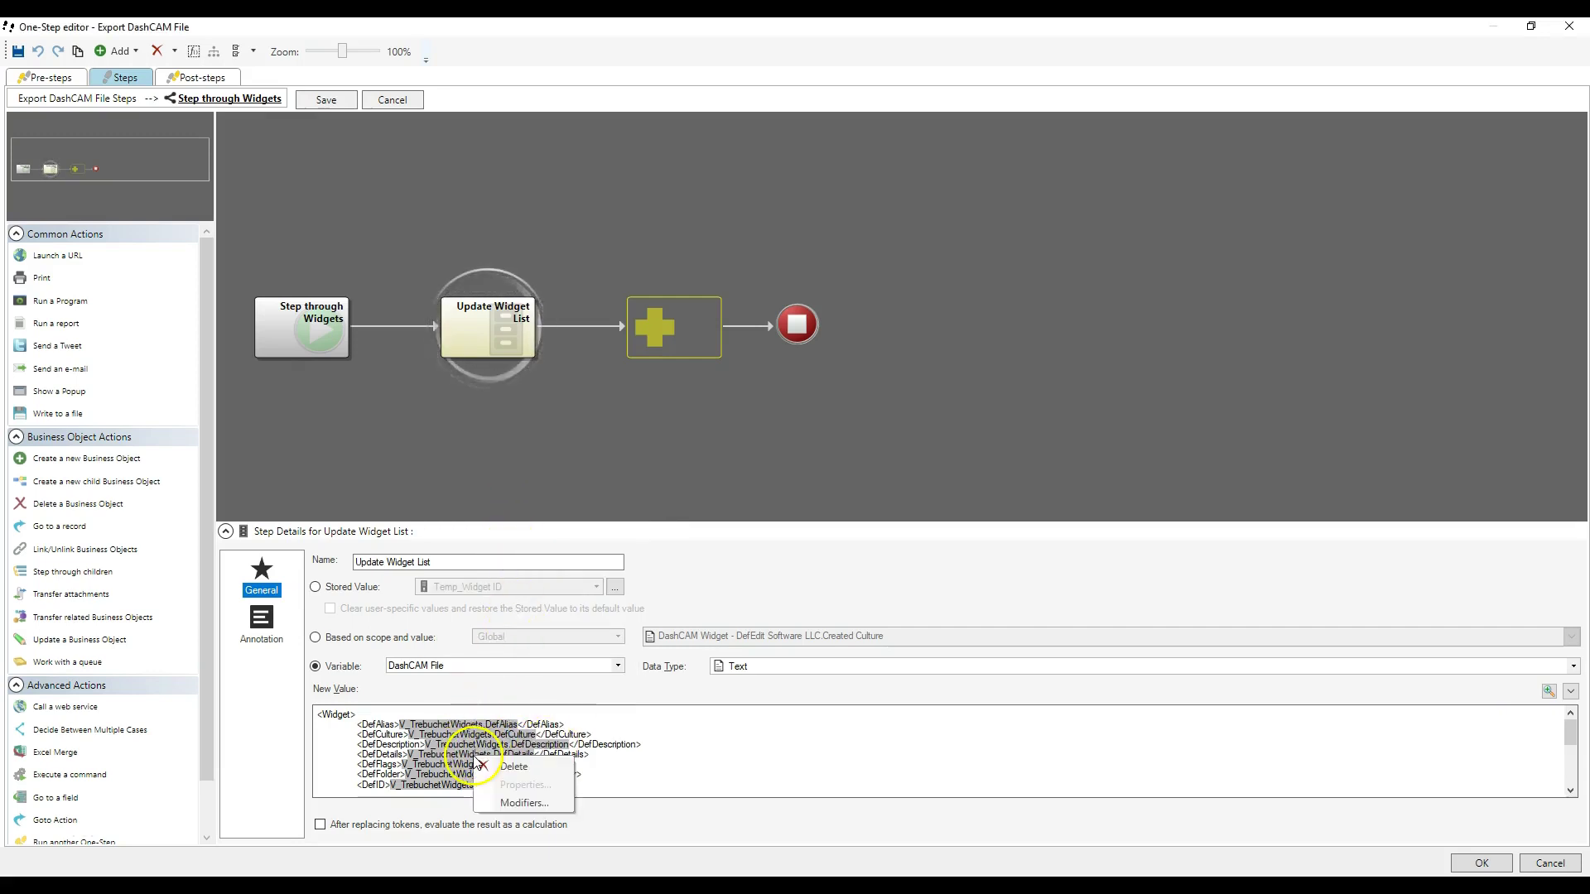
left_click(485, 766)
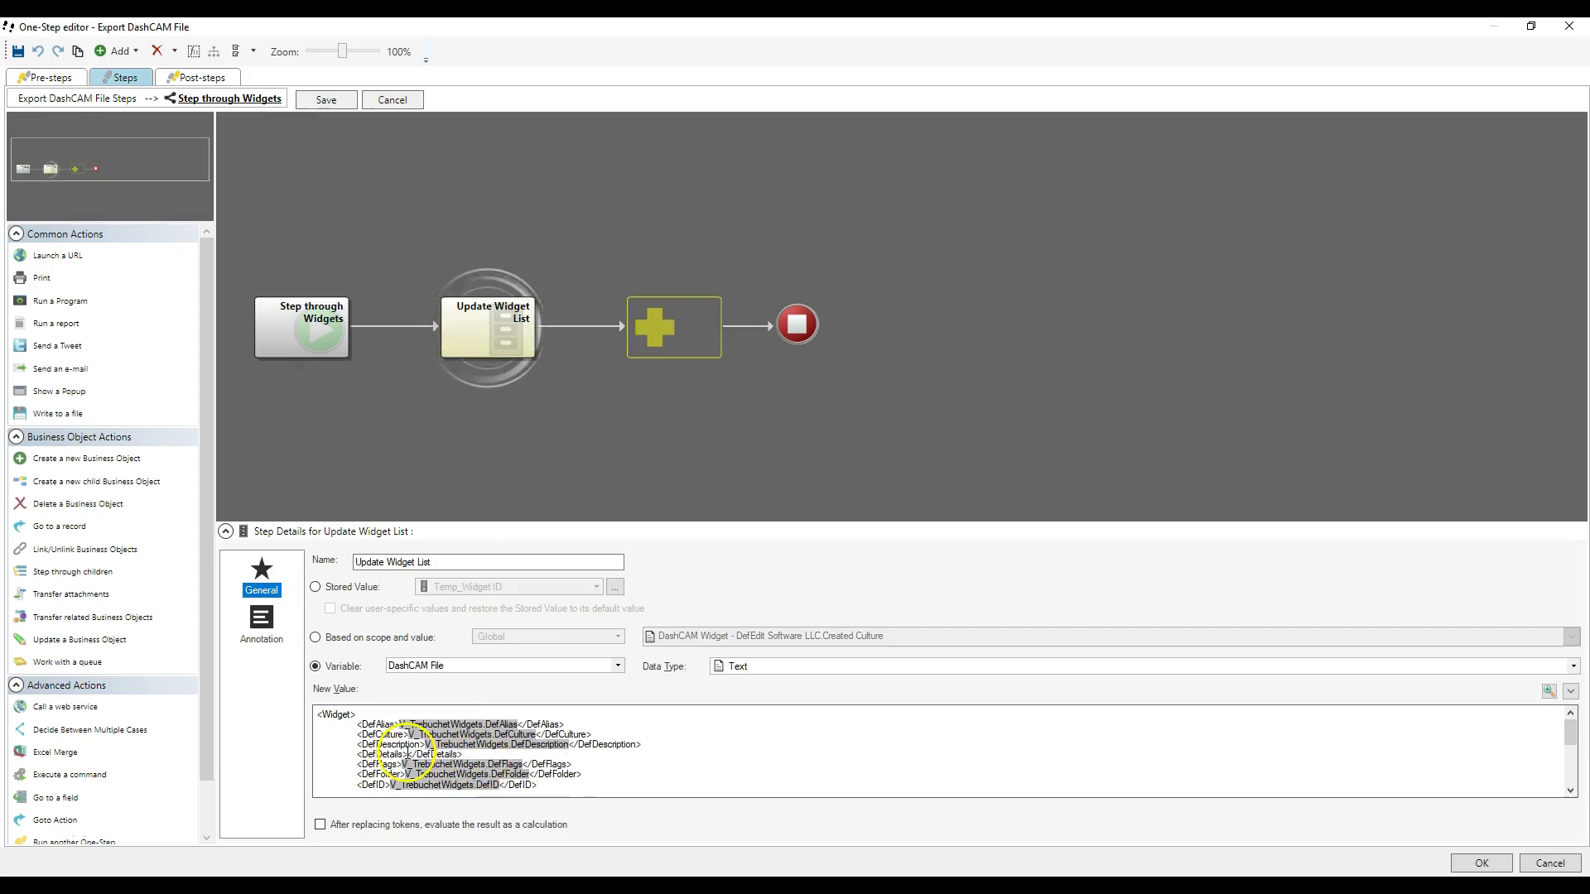
right_click(407, 752)
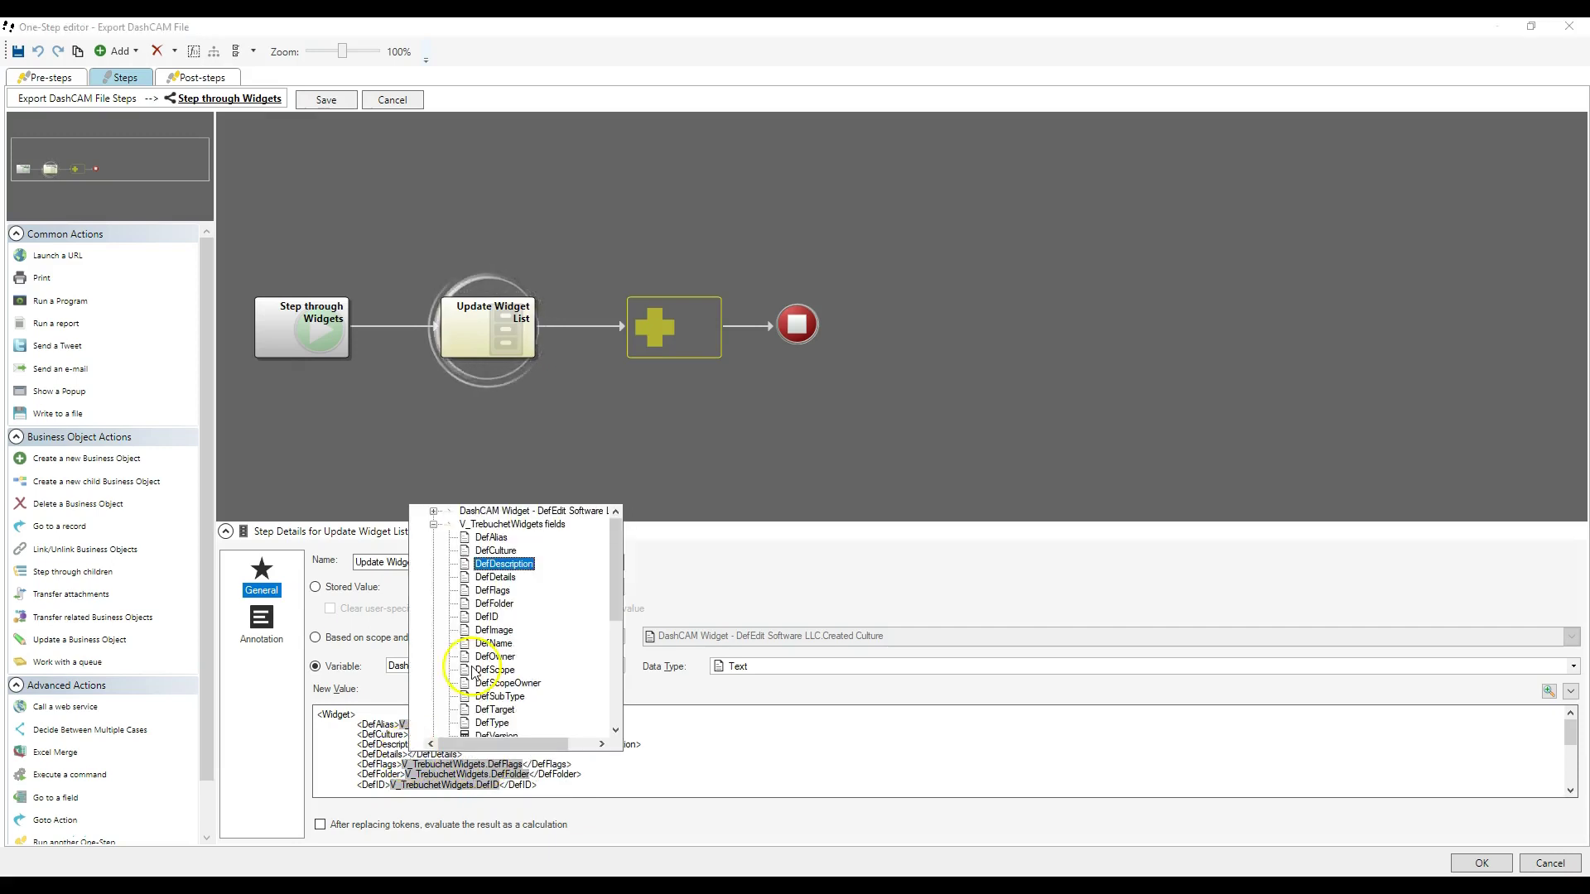
left_click(490, 578)
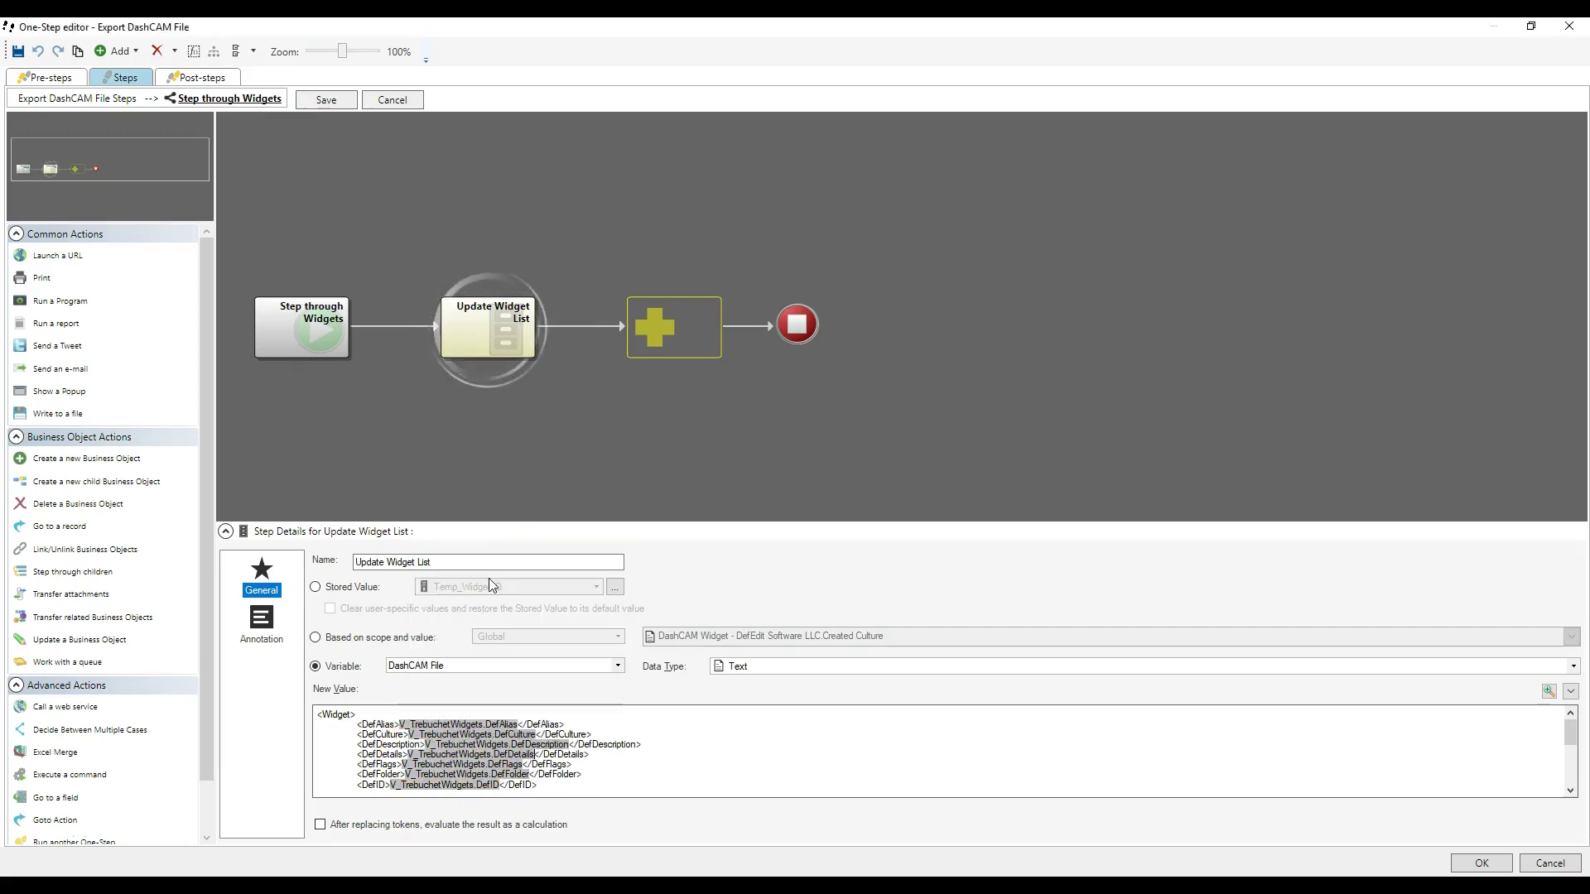
right_click(474, 765)
left_click(487, 775)
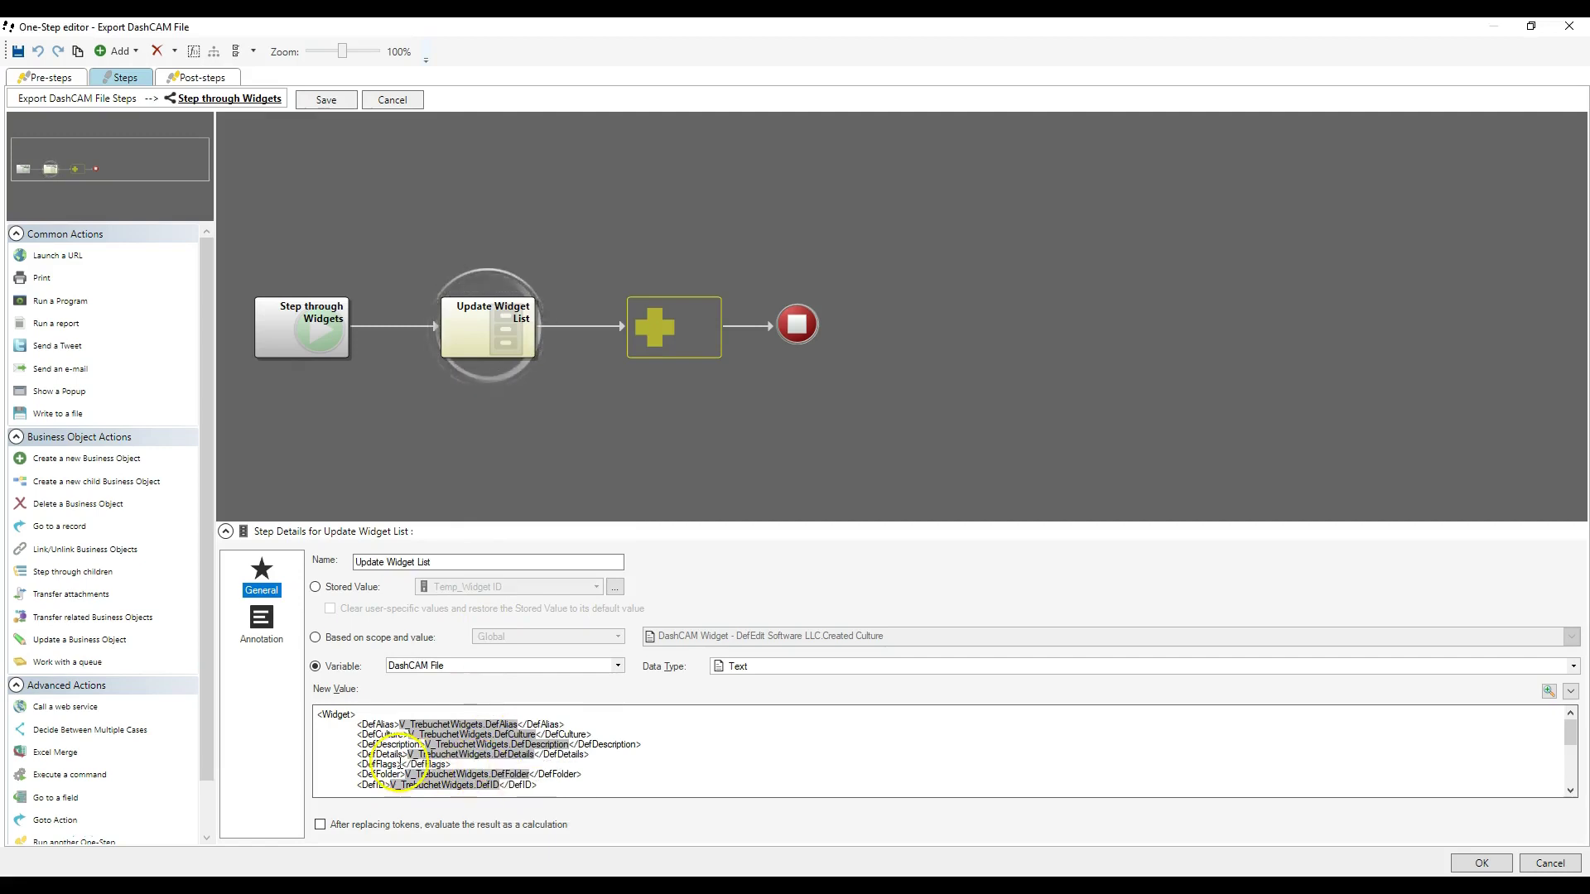
right_click(401, 763)
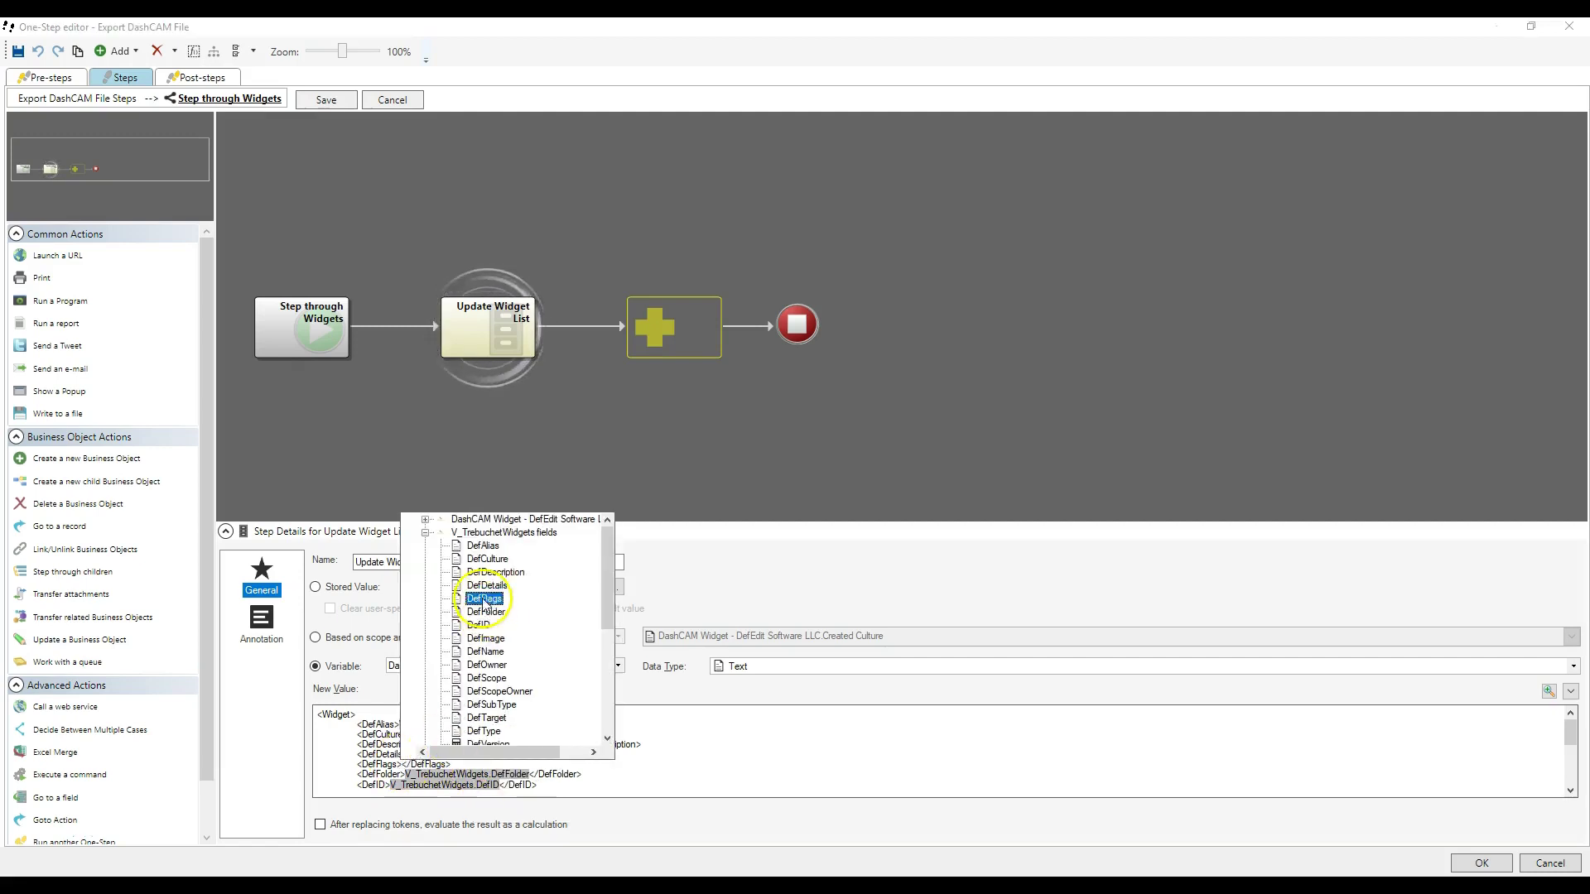
left_click(484, 612)
- Replace the token between the DefFolder tags with the V_TrebuchetWidgets DefFolder field
right_click(495, 775)
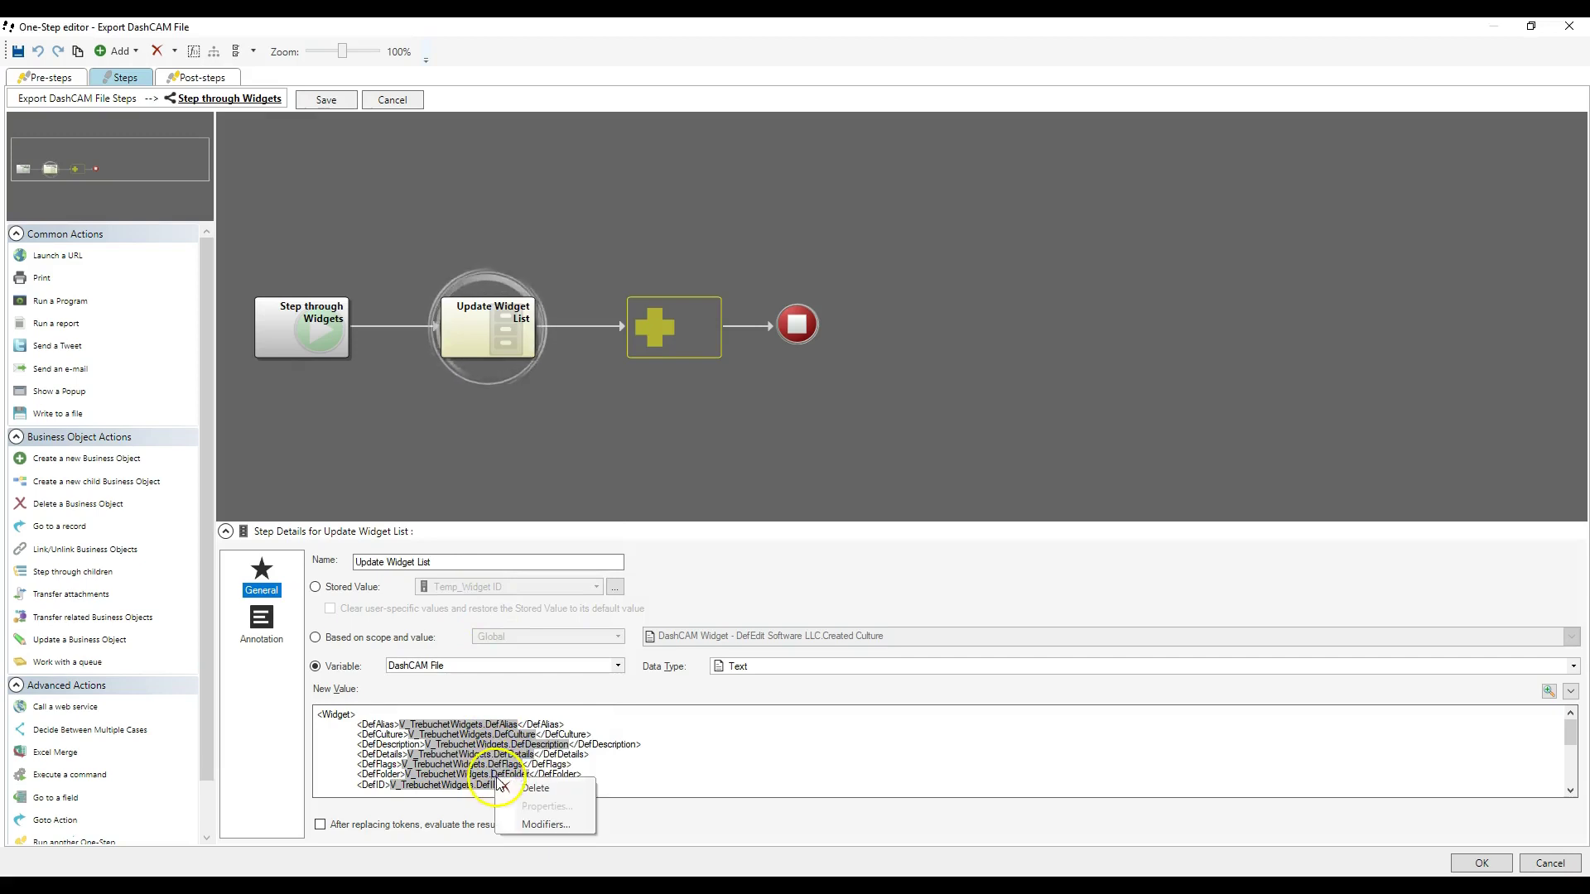
left_click(528, 807)
double_click(494, 622)
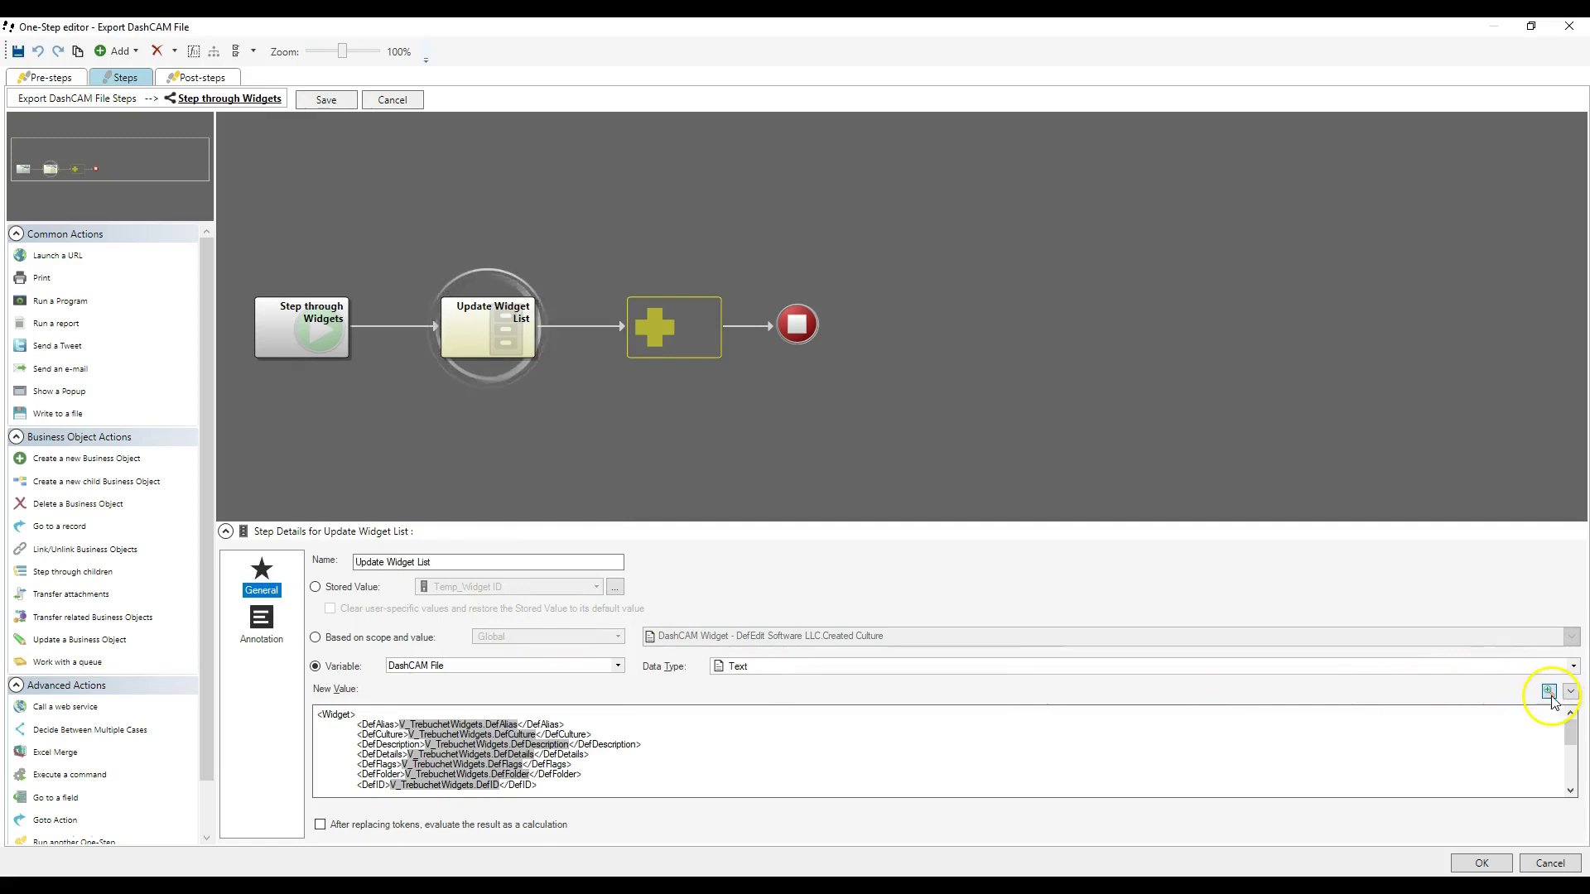
- Open the new value in the large text editor and replace the DefID token with the DefID field from V_TrebuchetWidgets
left_click(1548, 691)
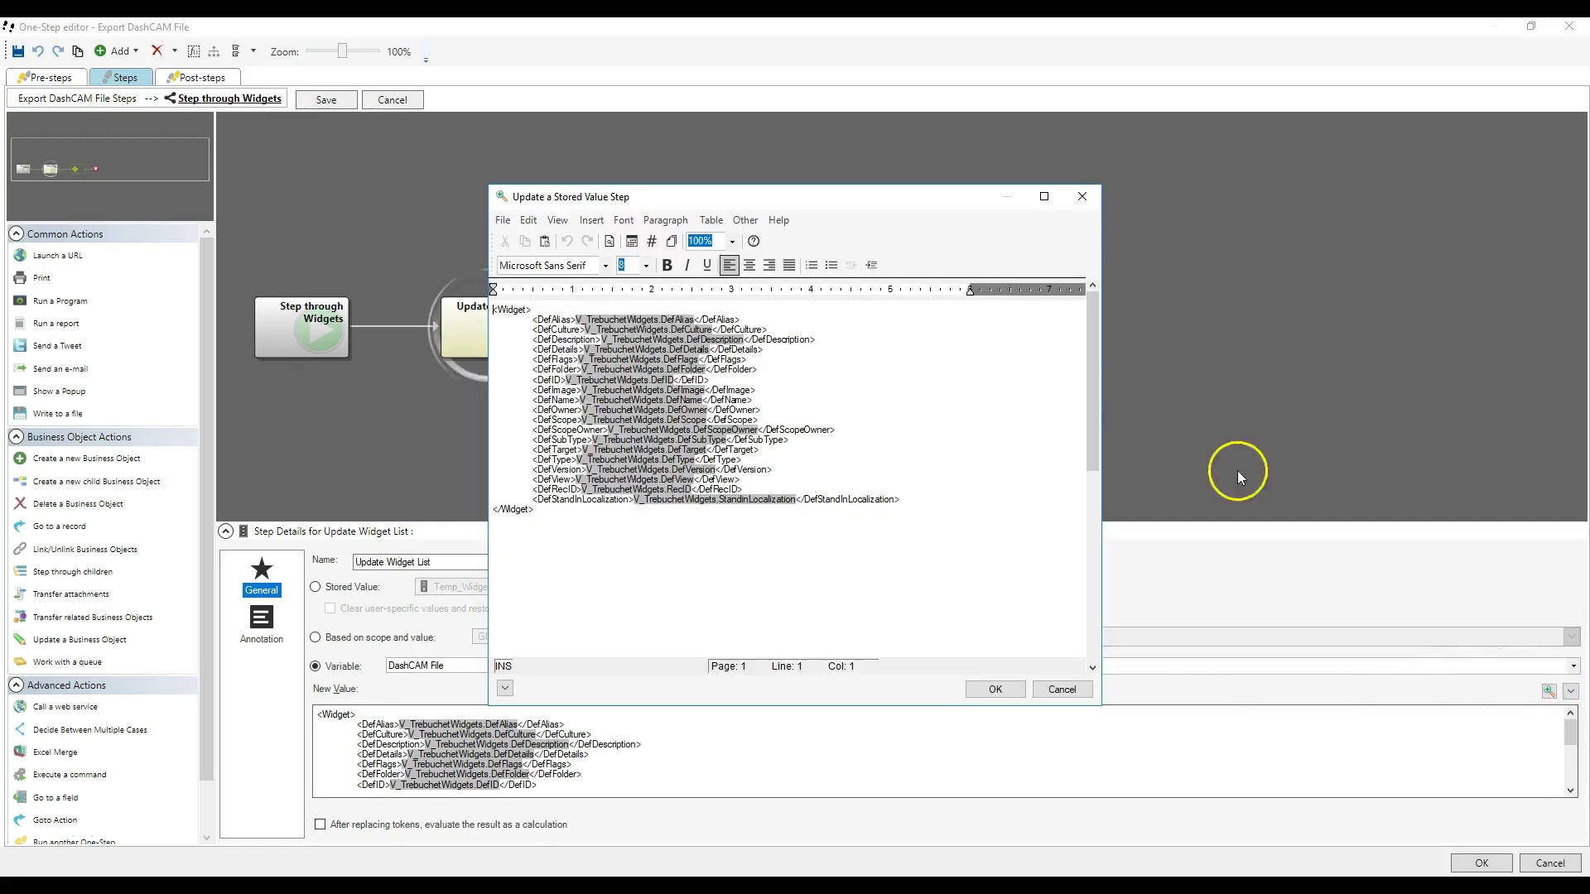
right_click(603, 381)
left_click(608, 393)
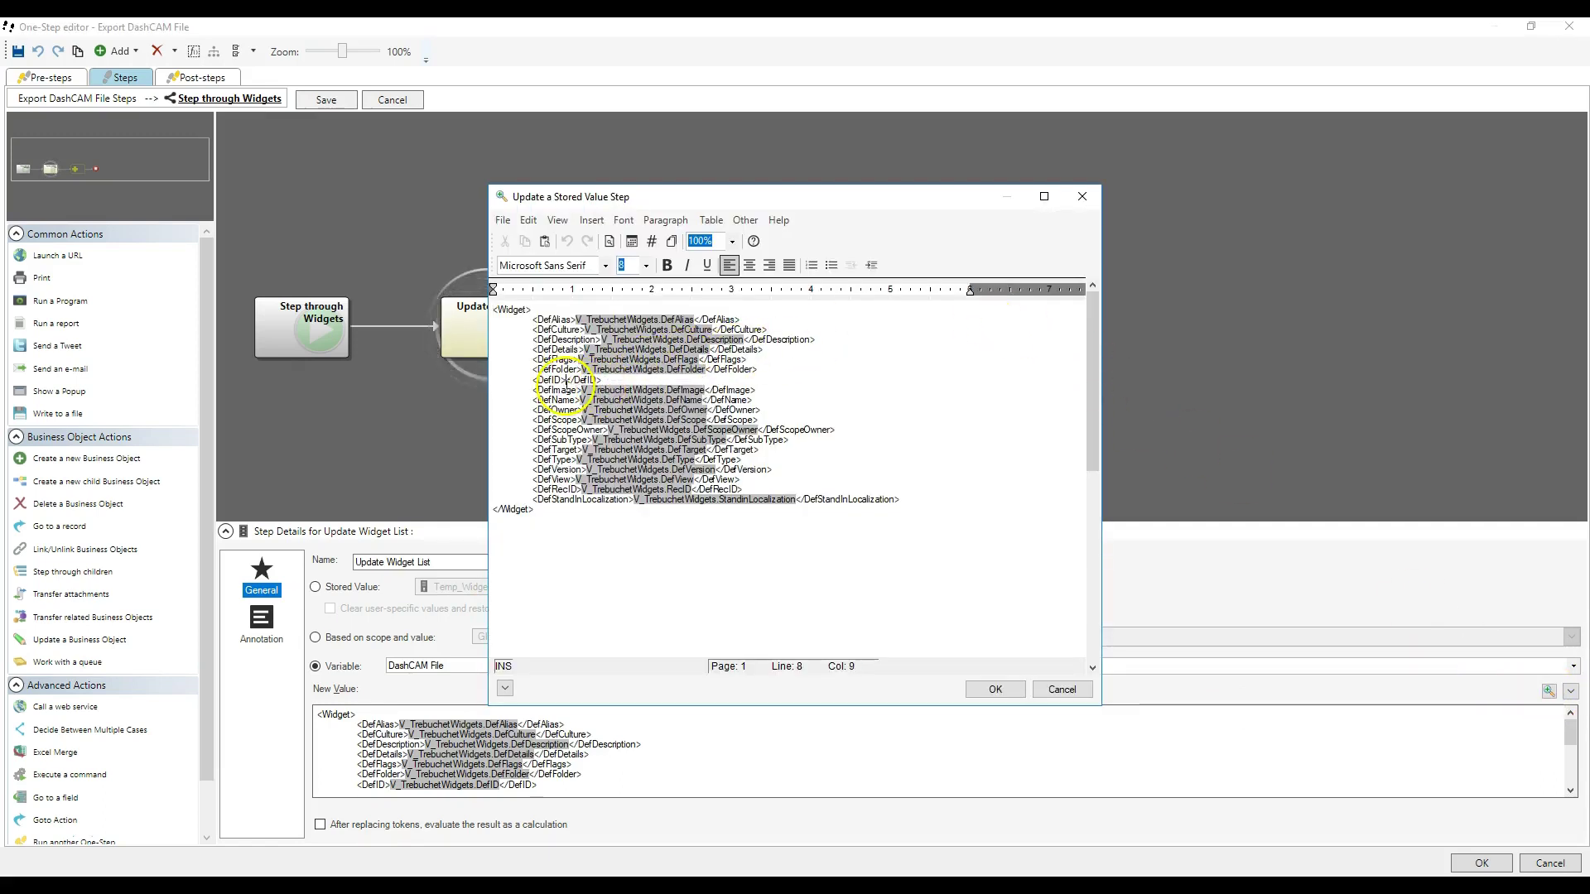
right_click(567, 382)
double_click(637, 388)
double_click(638, 401)
double_click(644, 476)
- Replace the tokens between the DefImage and DefName tags with the DefImage and DefName fields from V_TrebuchetWidgets
right_click(613, 390)
left_click(611, 398)
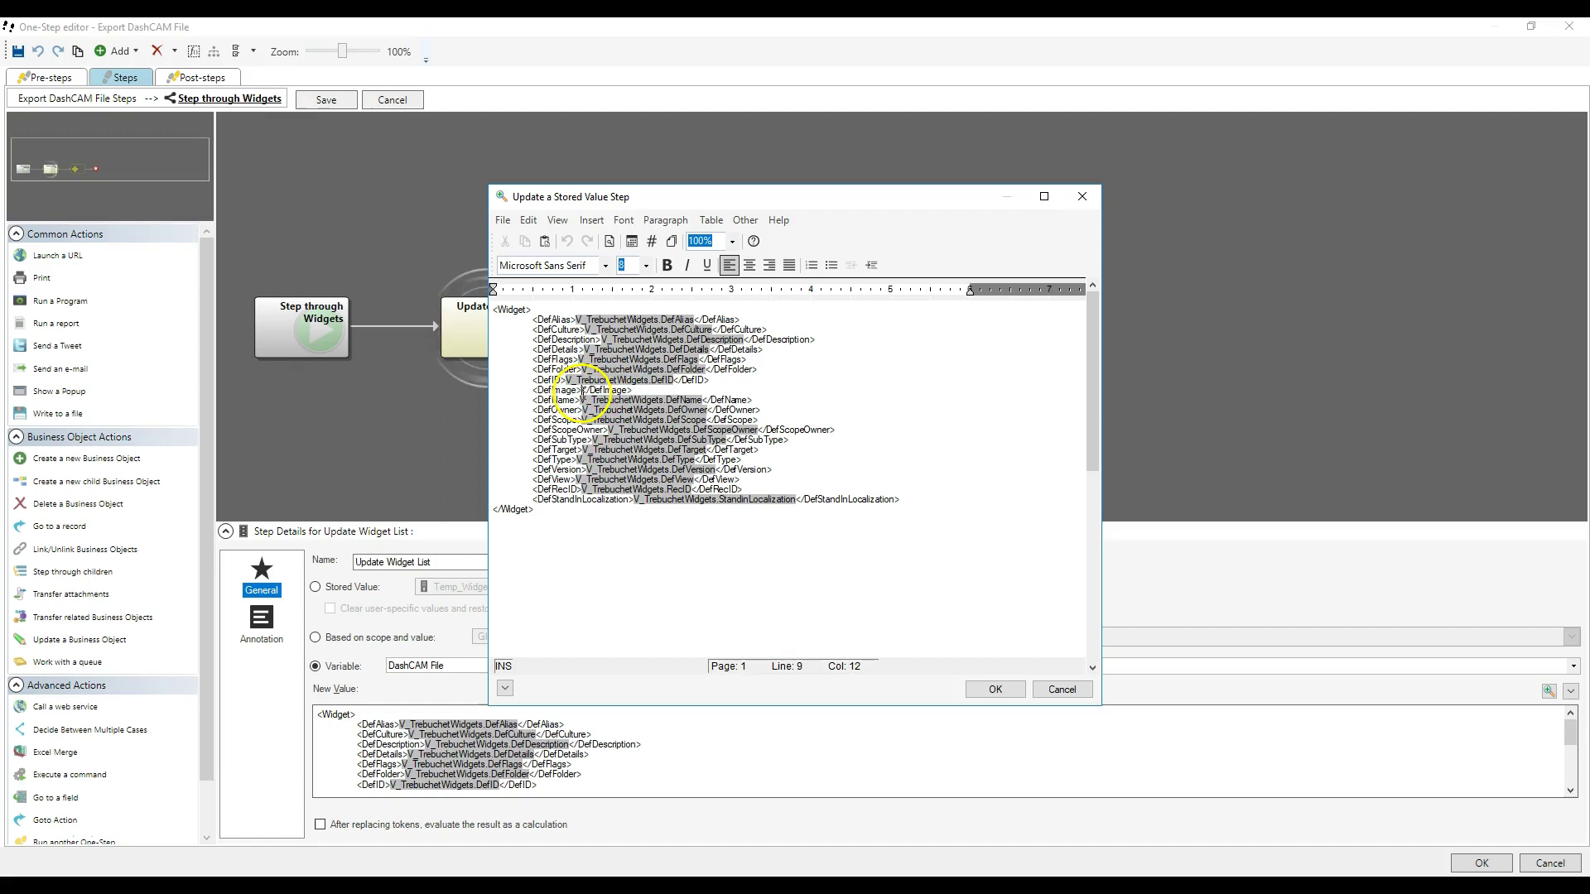
right_click(582, 390)
double_click(668, 519)
right_click(670, 403)
left_click(692, 409)
right_click(582, 401)
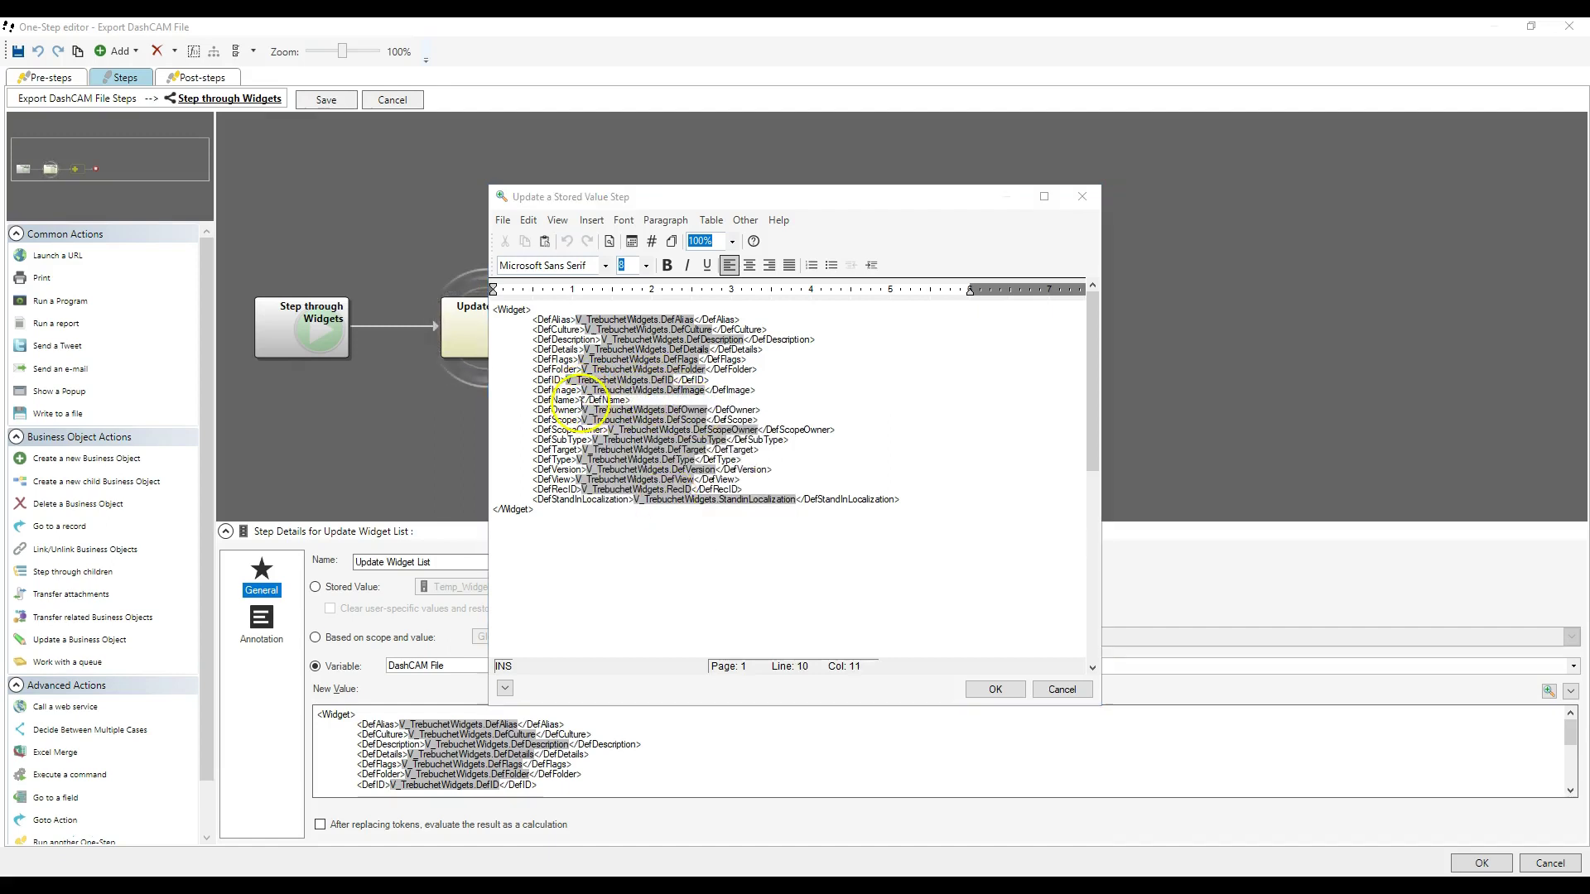
double_click(662, 529)
- Replace the DefOwner and DefScope tokens in the widget XML with the corresponding V_TrebuchetWidgets fields
right_click(615, 410)
left_click(633, 418)
right_click(583, 409)
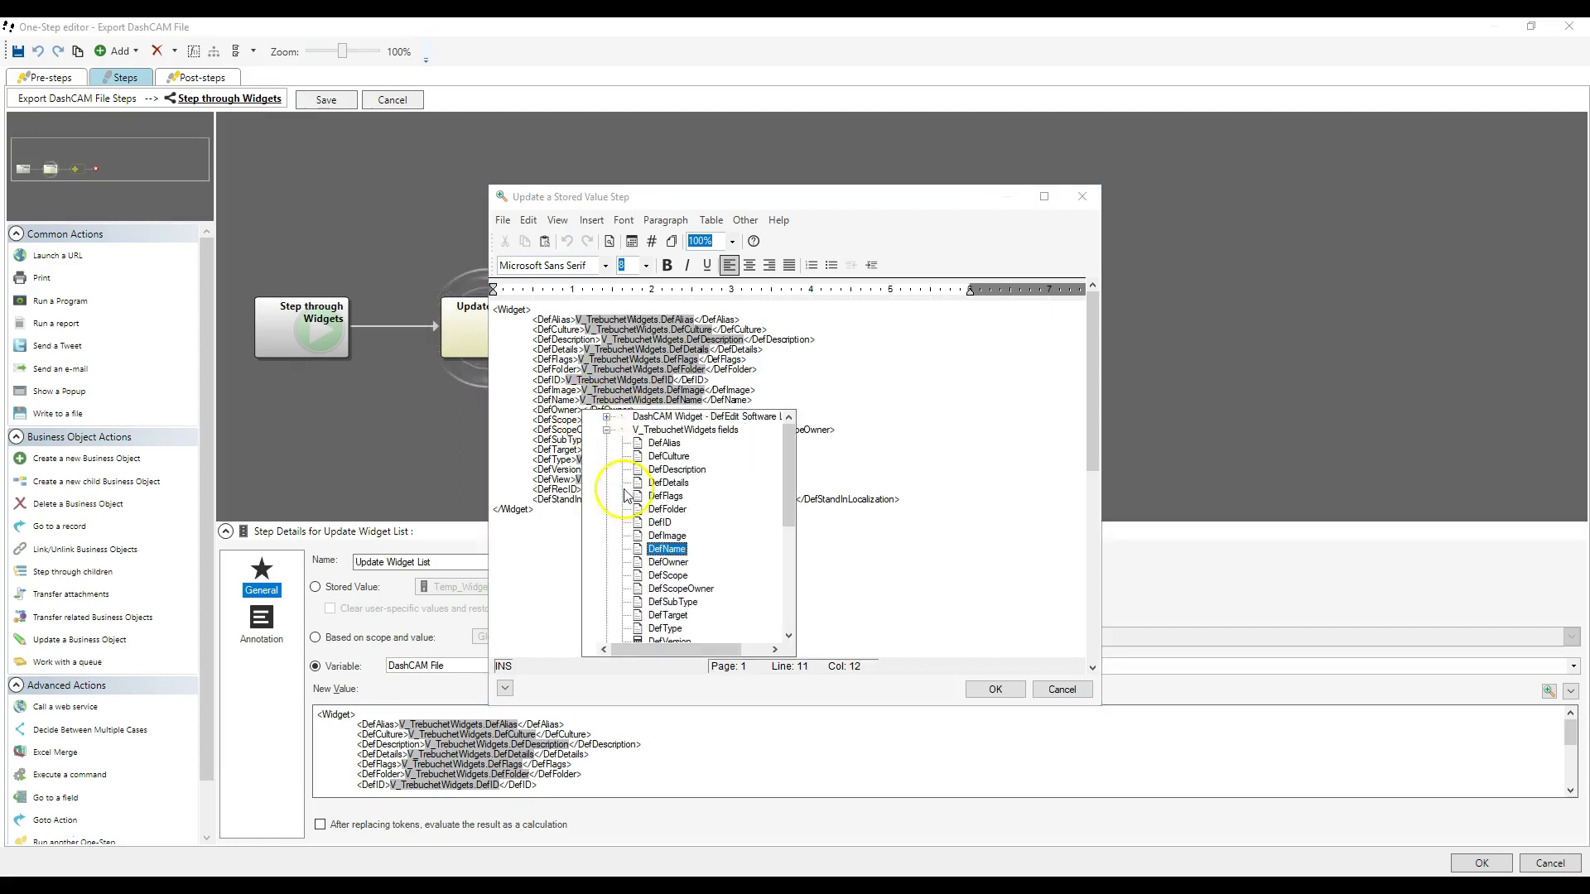
double_click(658, 564)
right_click(687, 420)
left_click(704, 439)
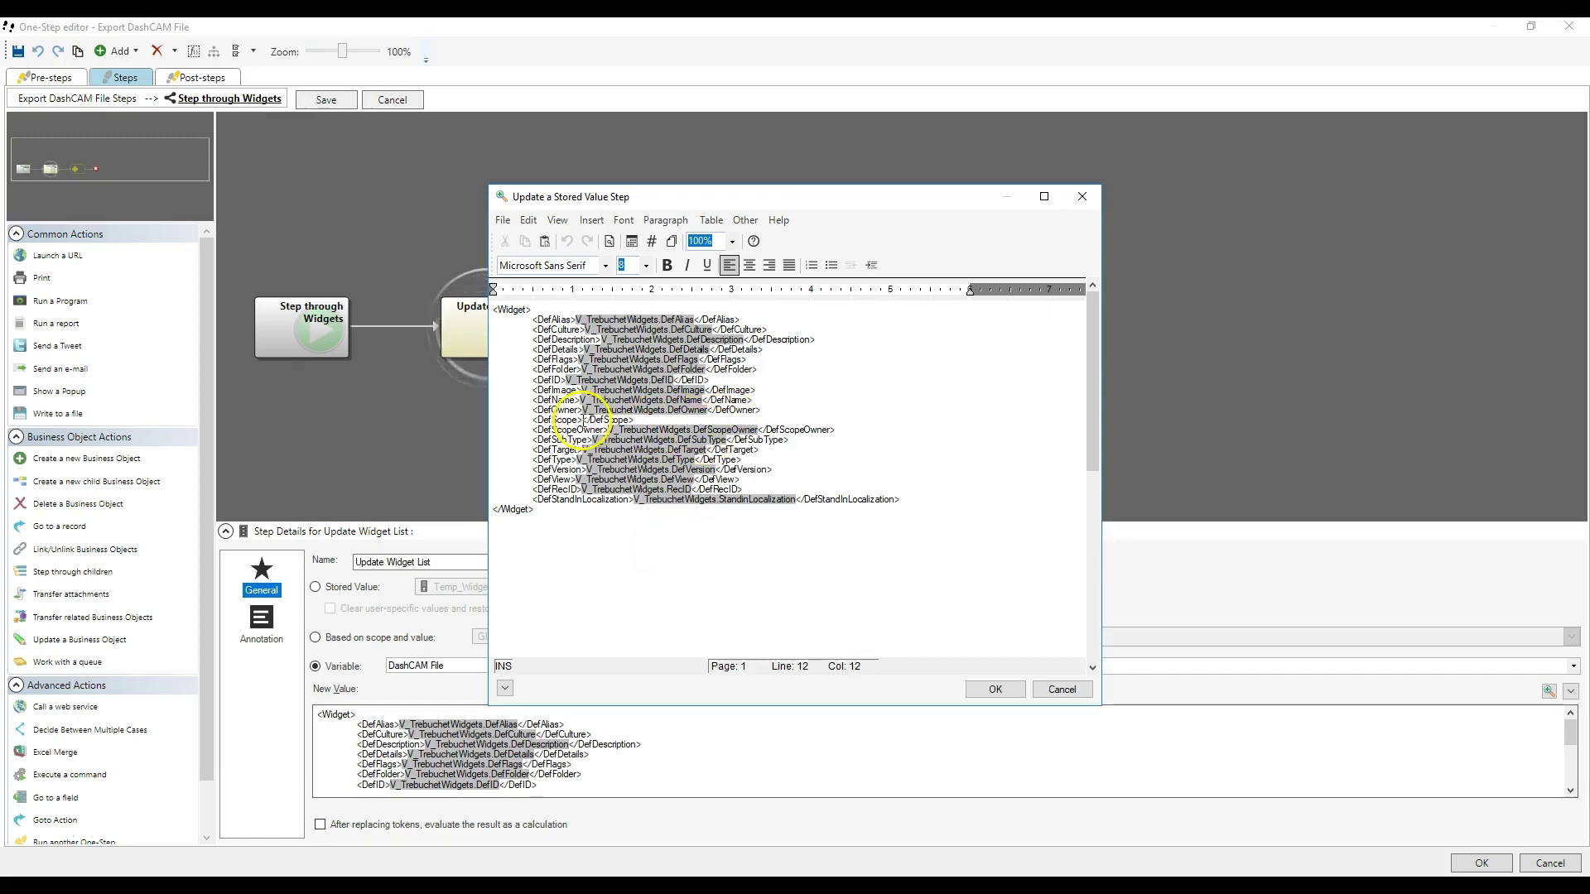
right_click(583, 420)
double_click(666, 586)
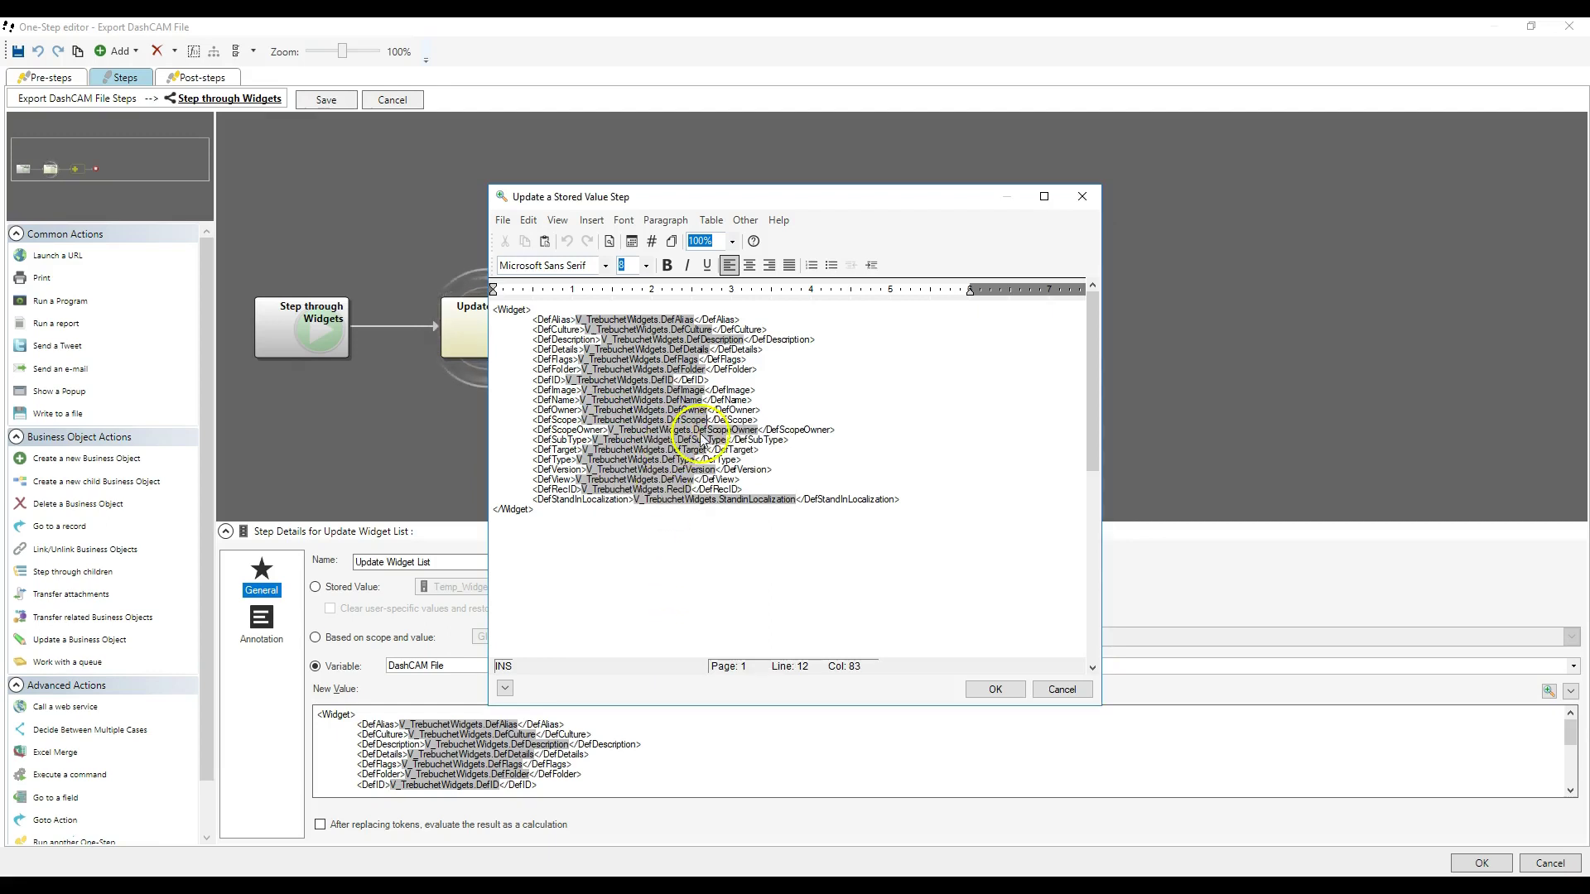
- Replace the DefScopeOwner and DefSubType tokens in the widget XML with the same-named V_TrebuchetWidgets fields
right_click(737, 432)
left_click(753, 449)
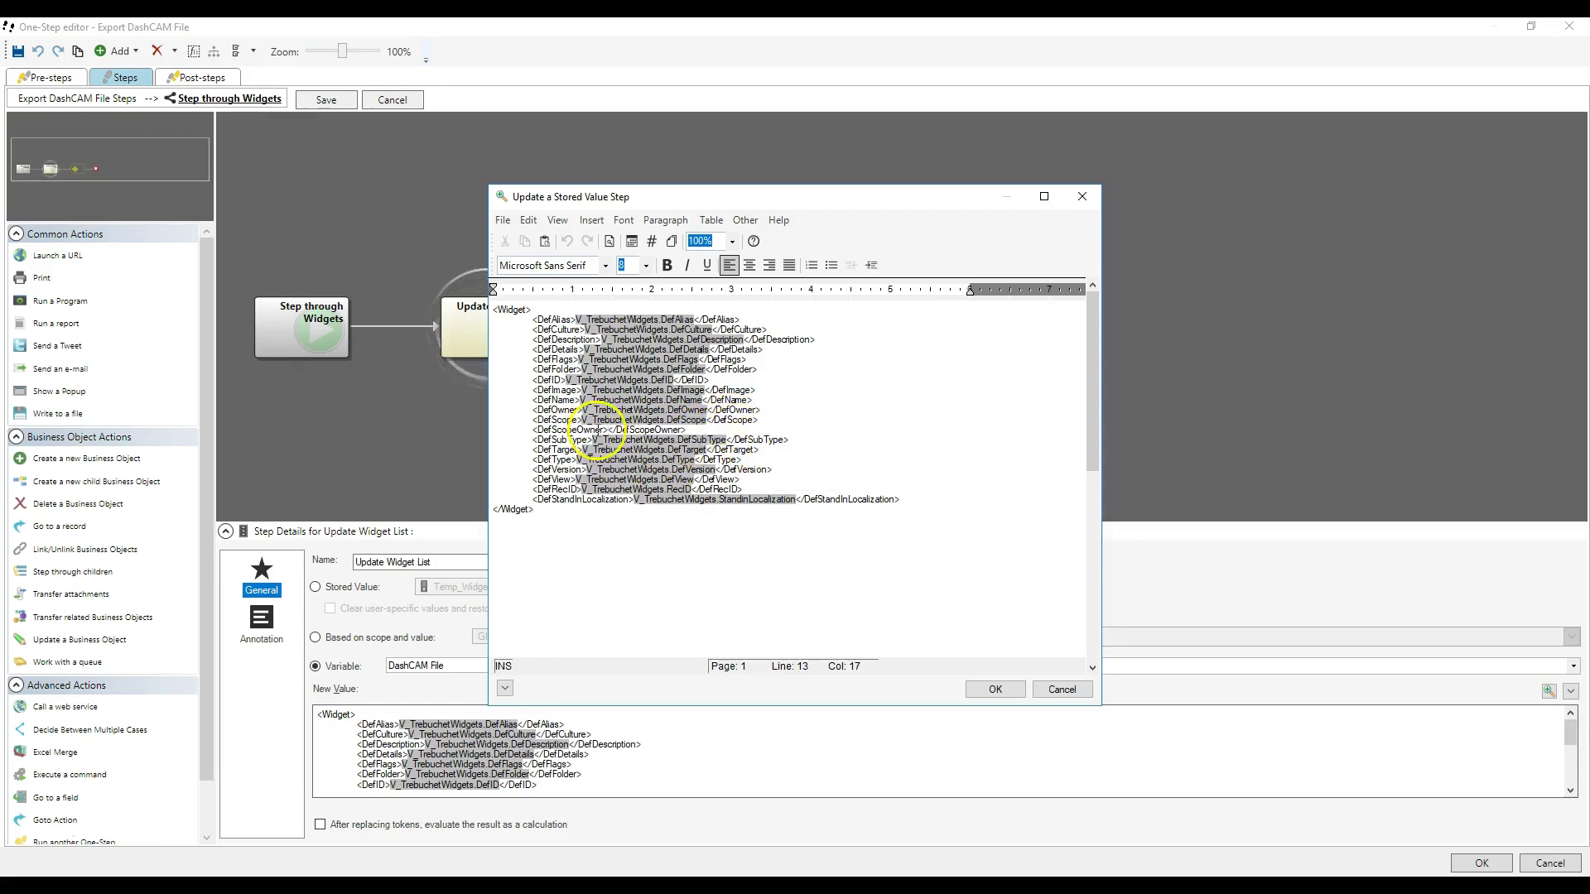
right_click(602, 430)
double_click(694, 596)
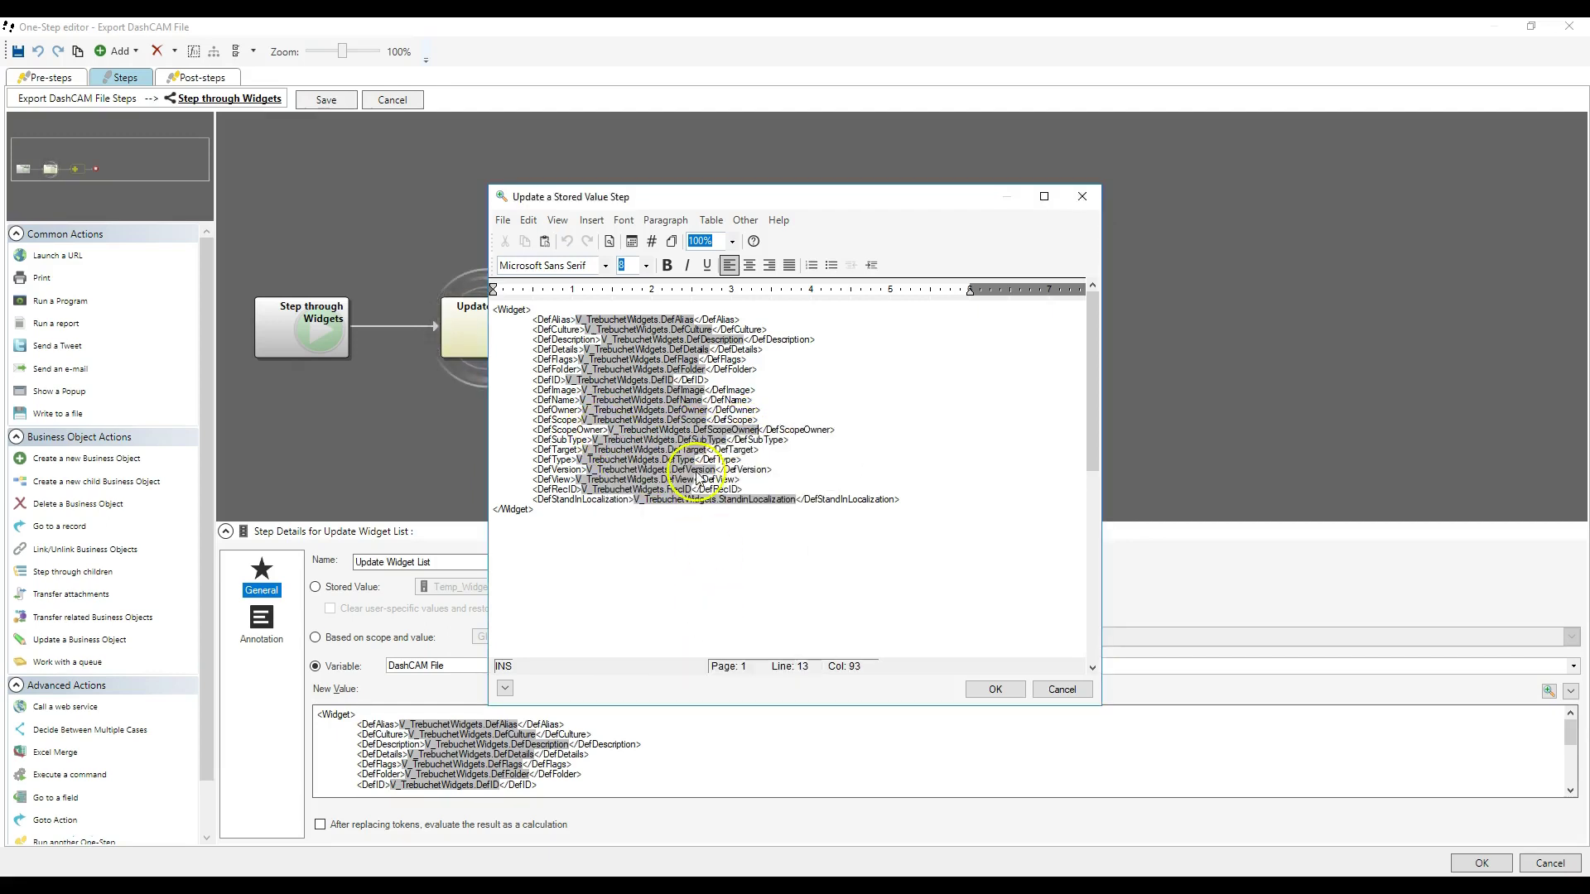
right_click(702, 440)
left_click(720, 459)
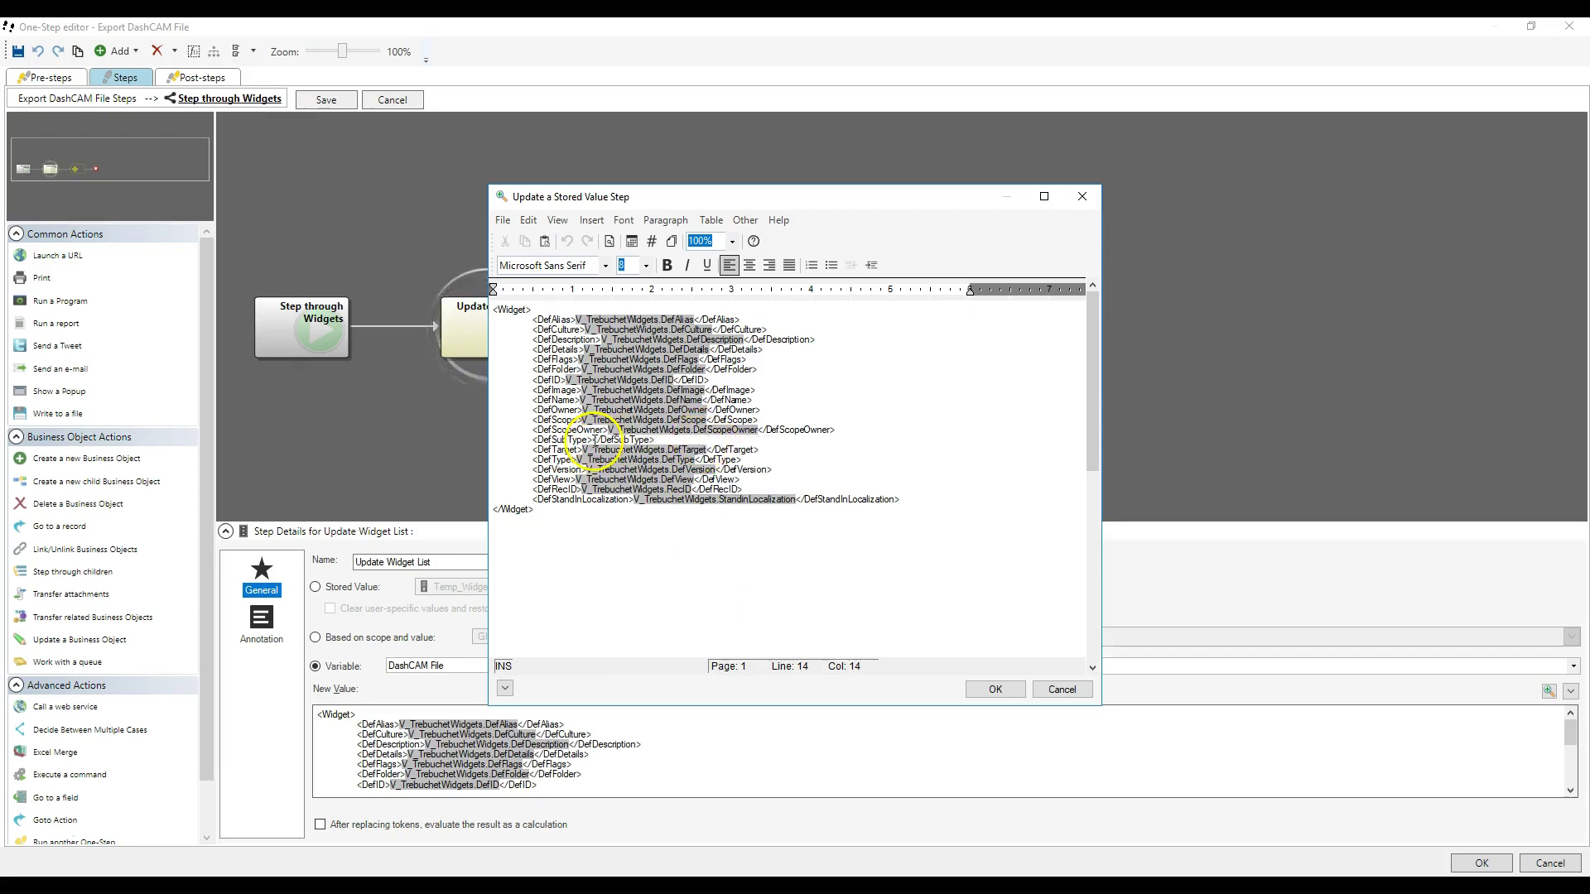
right_click(593, 439)
double_click(694, 611)
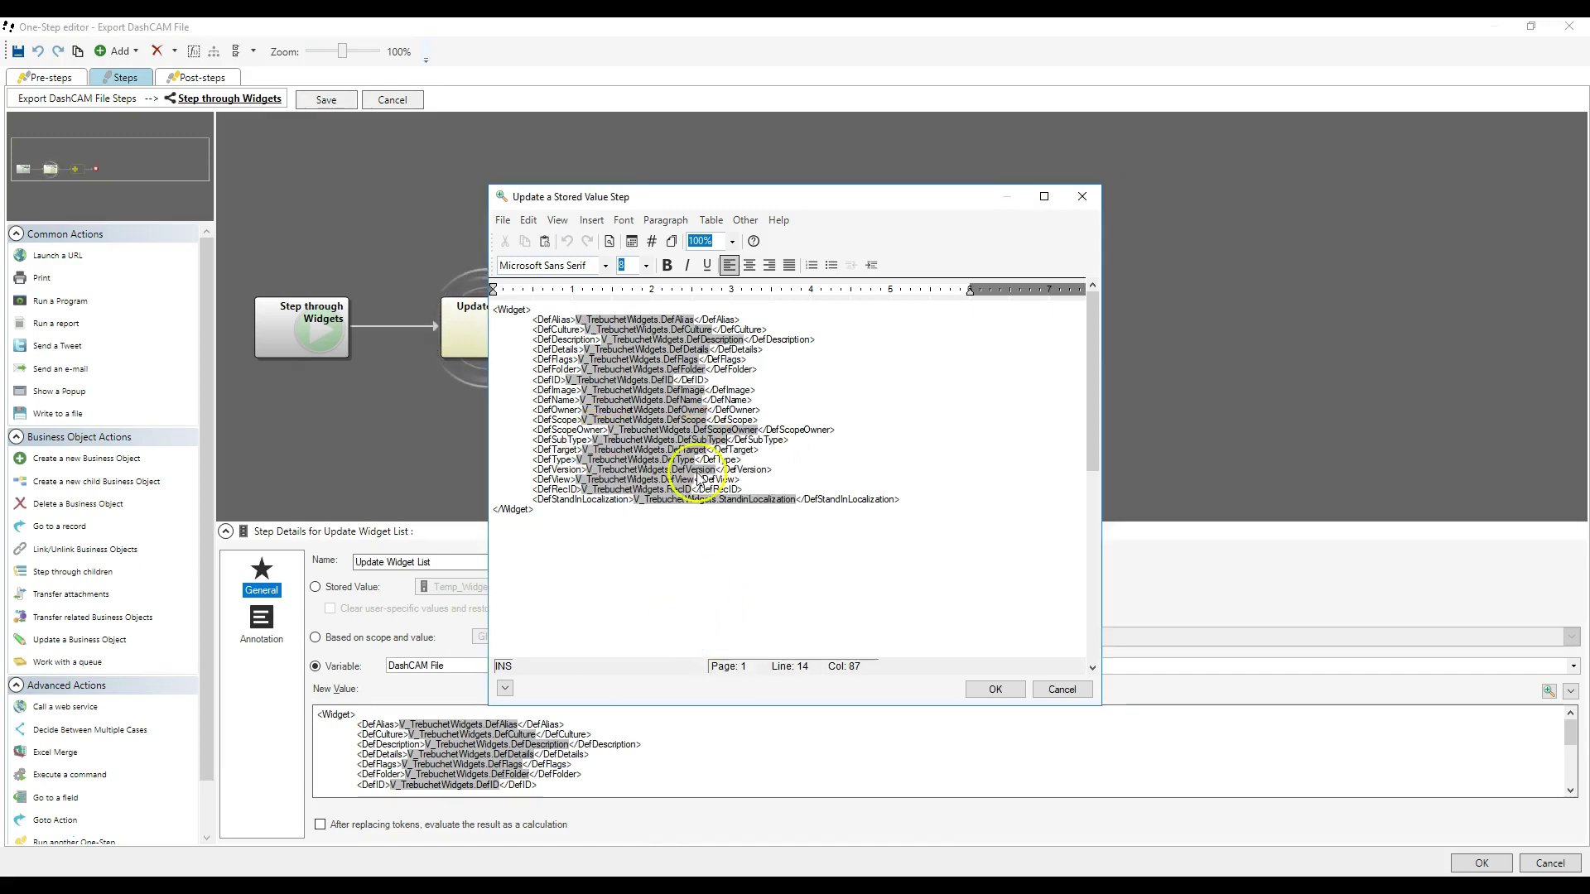
- Replace the tokens between the DefTarget and DefType tags with the DefTarget and DefType fields from V_TrebuchetWidgets
right_click(697, 452)
left_click(720, 486)
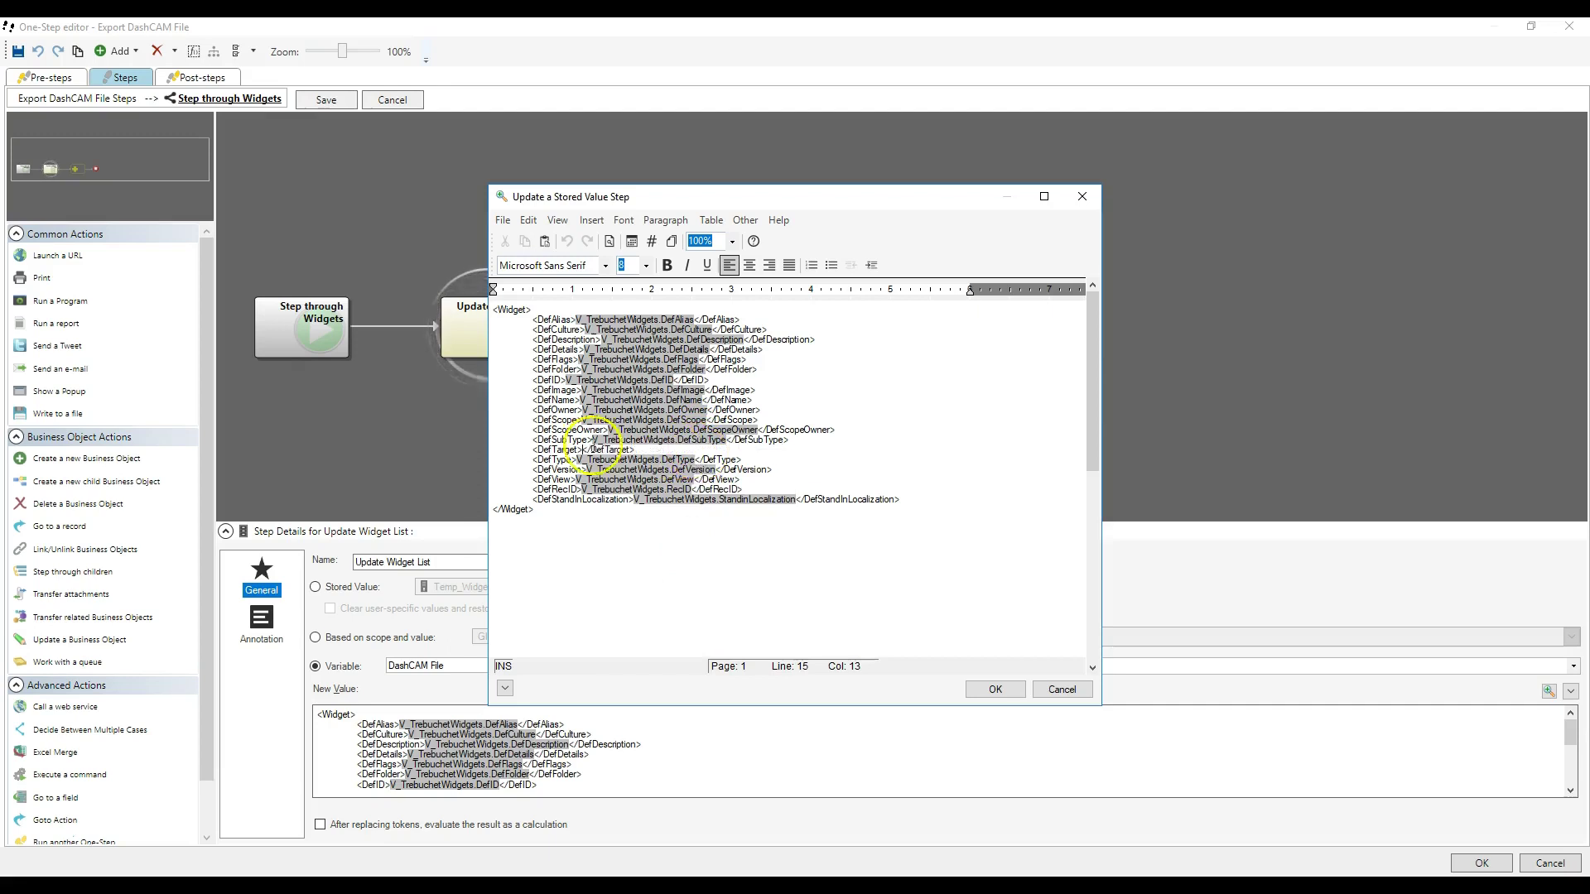
right_click(583, 449)
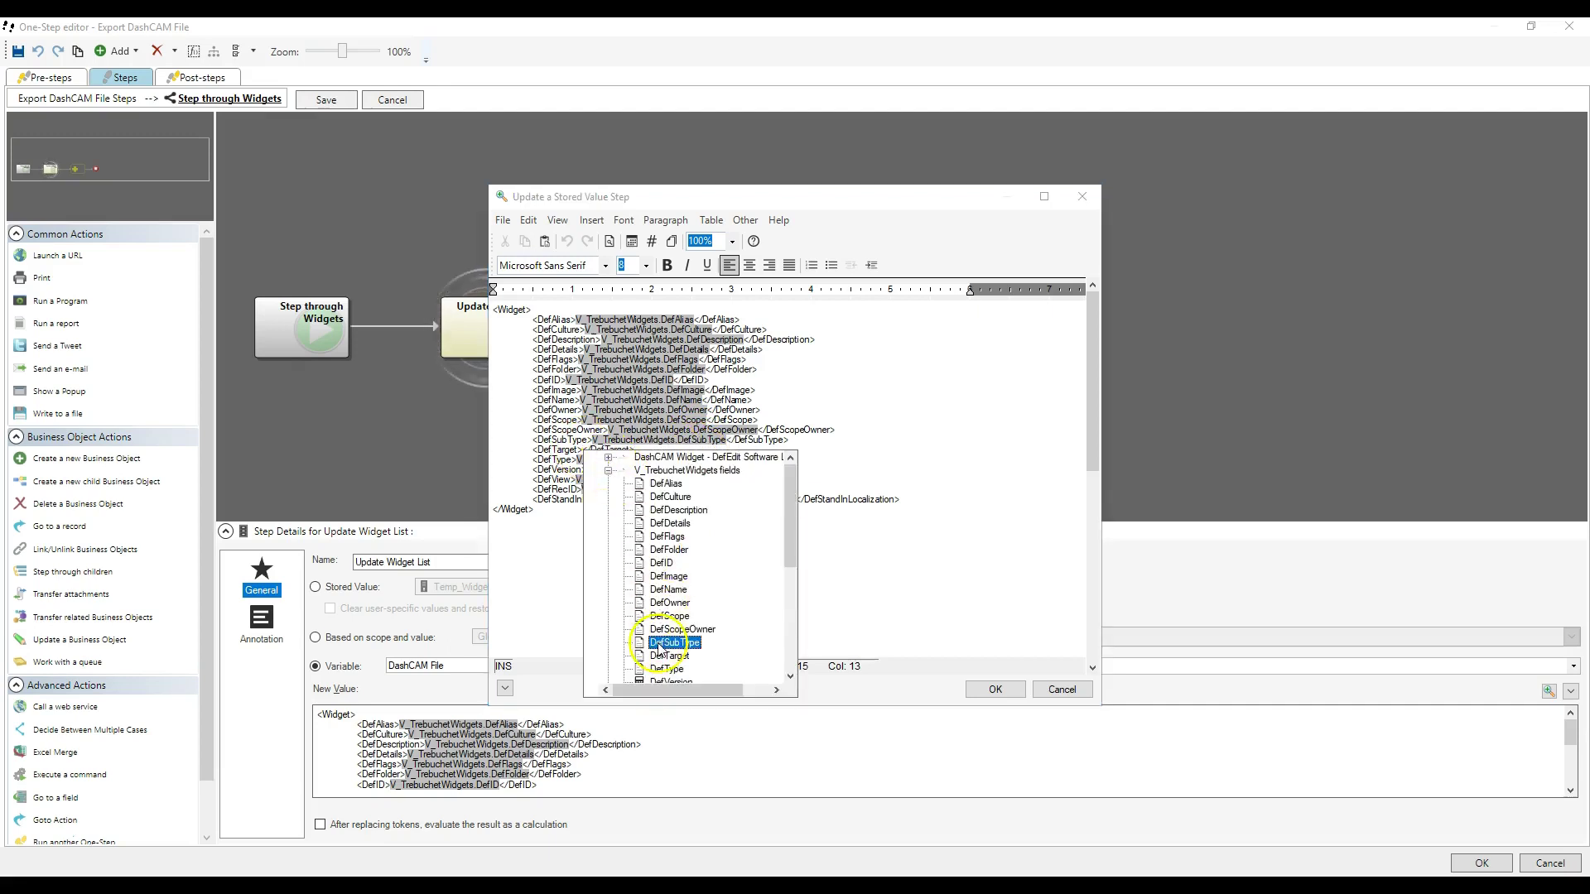
double_click(668, 655)
right_click(674, 462)
left_click(706, 496)
right_click(578, 459)
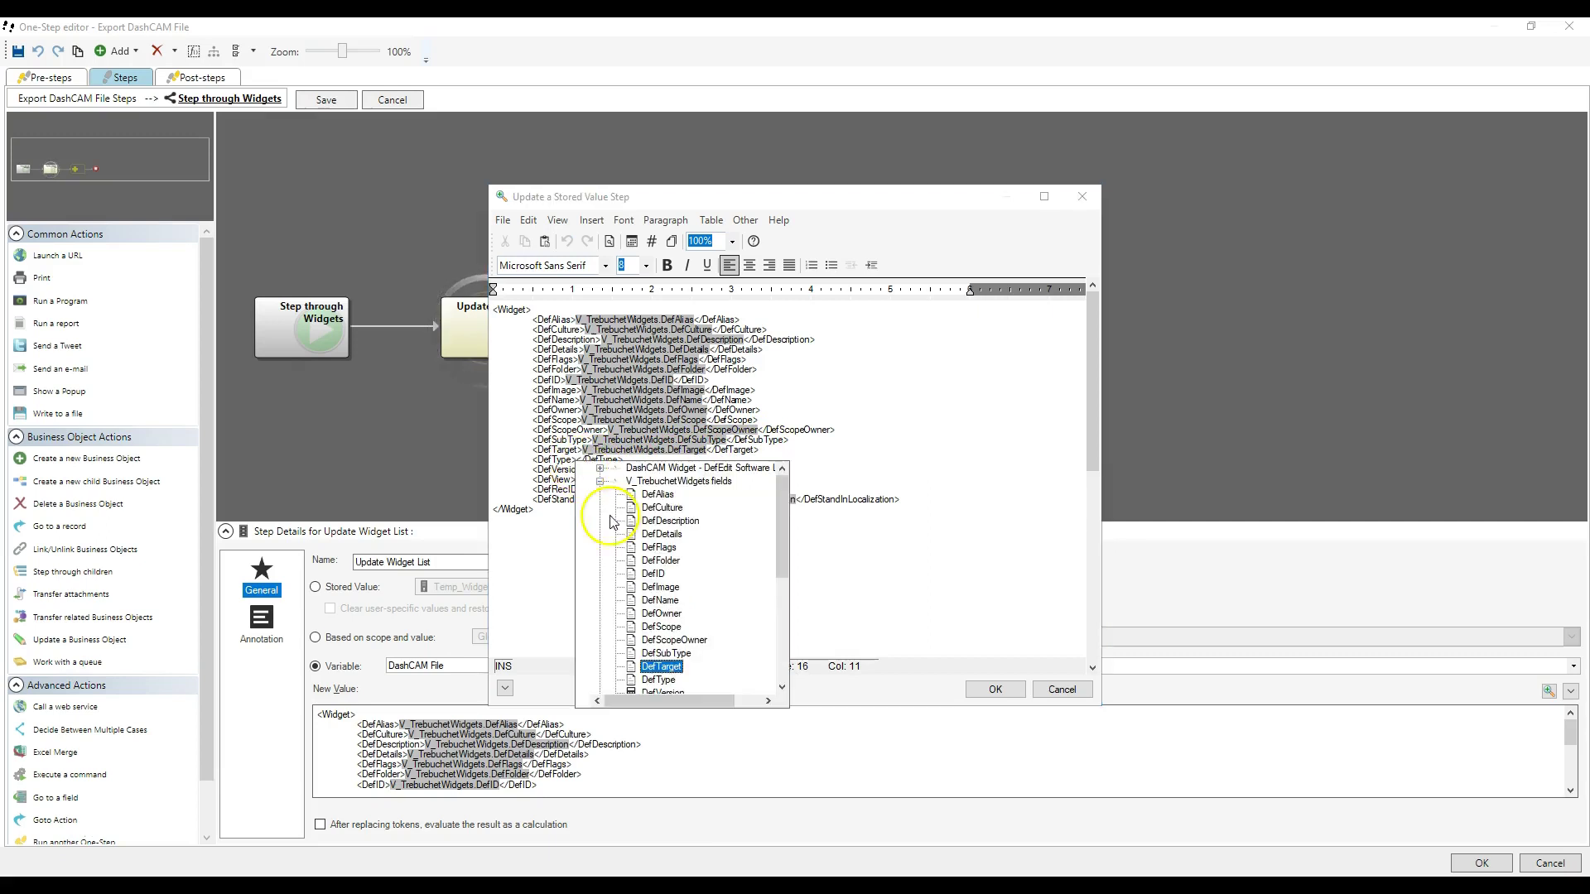
double_click(659, 679)
- Replace the DefVersion and DefView tokens in the widget XML with the DefVersion and DefView fields from V_TrebuchetWidgets
right_click(689, 471)
left_click(720, 505)
right_click(588, 469)
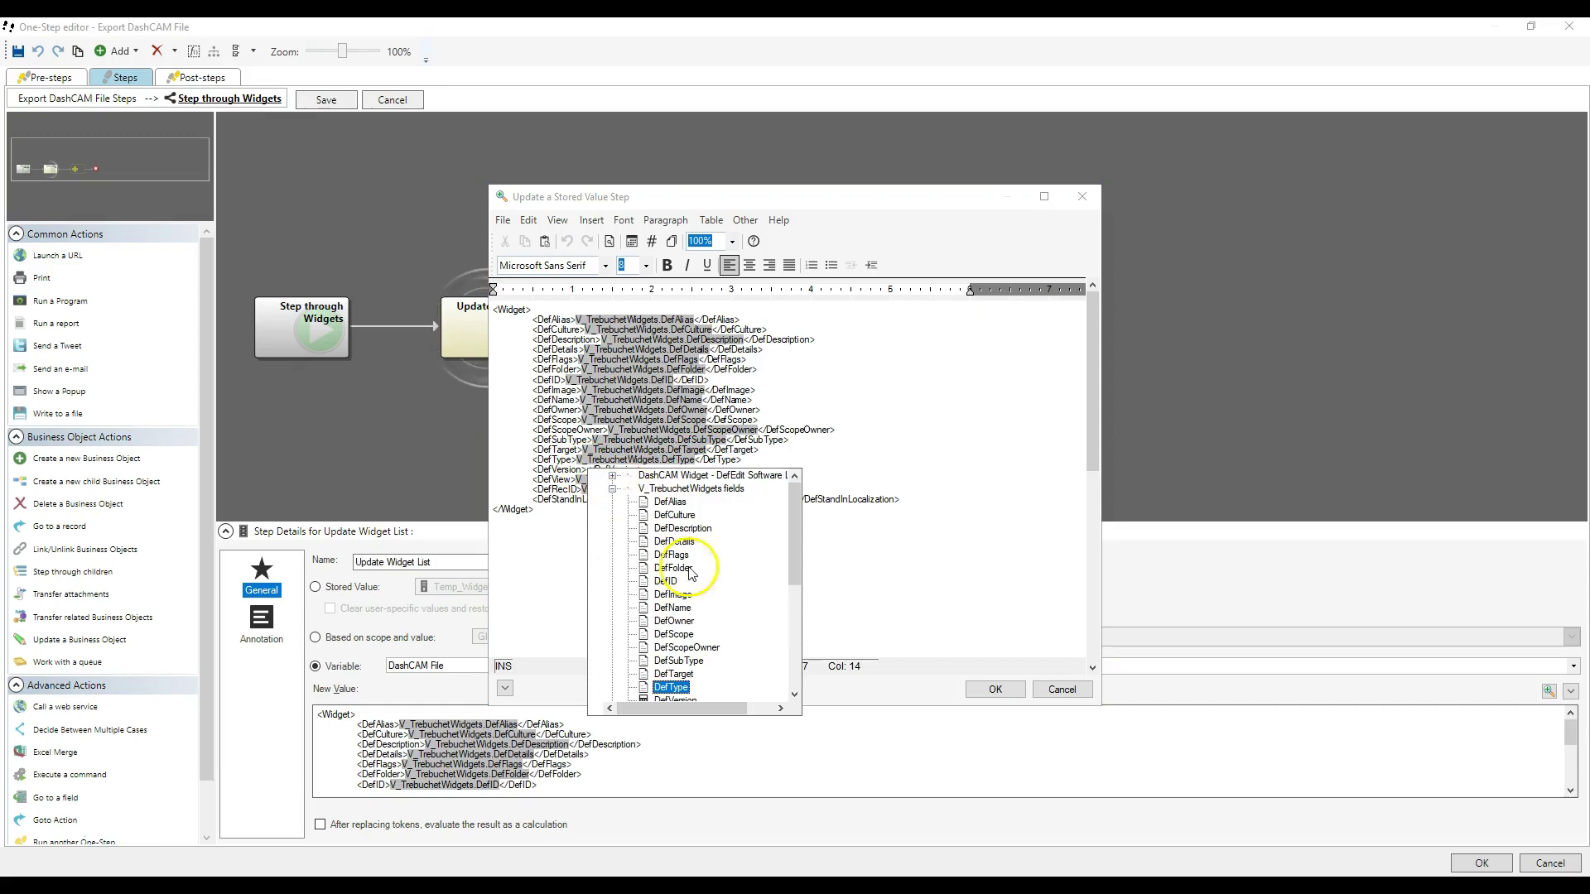
double_click(674, 622)
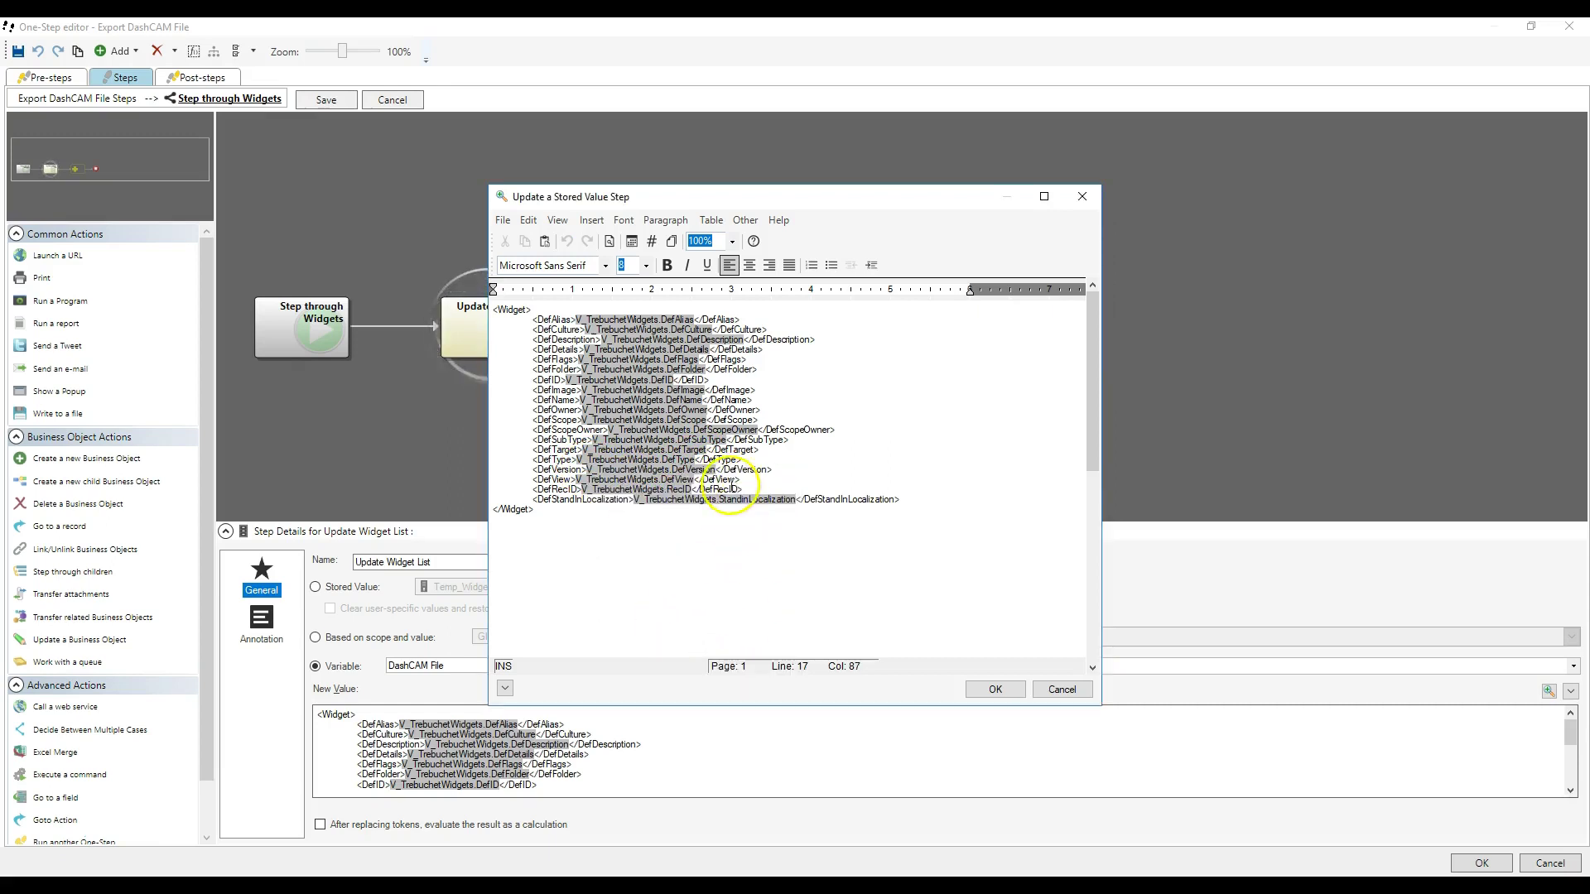
right_click(684, 490)
left_click(686, 493)
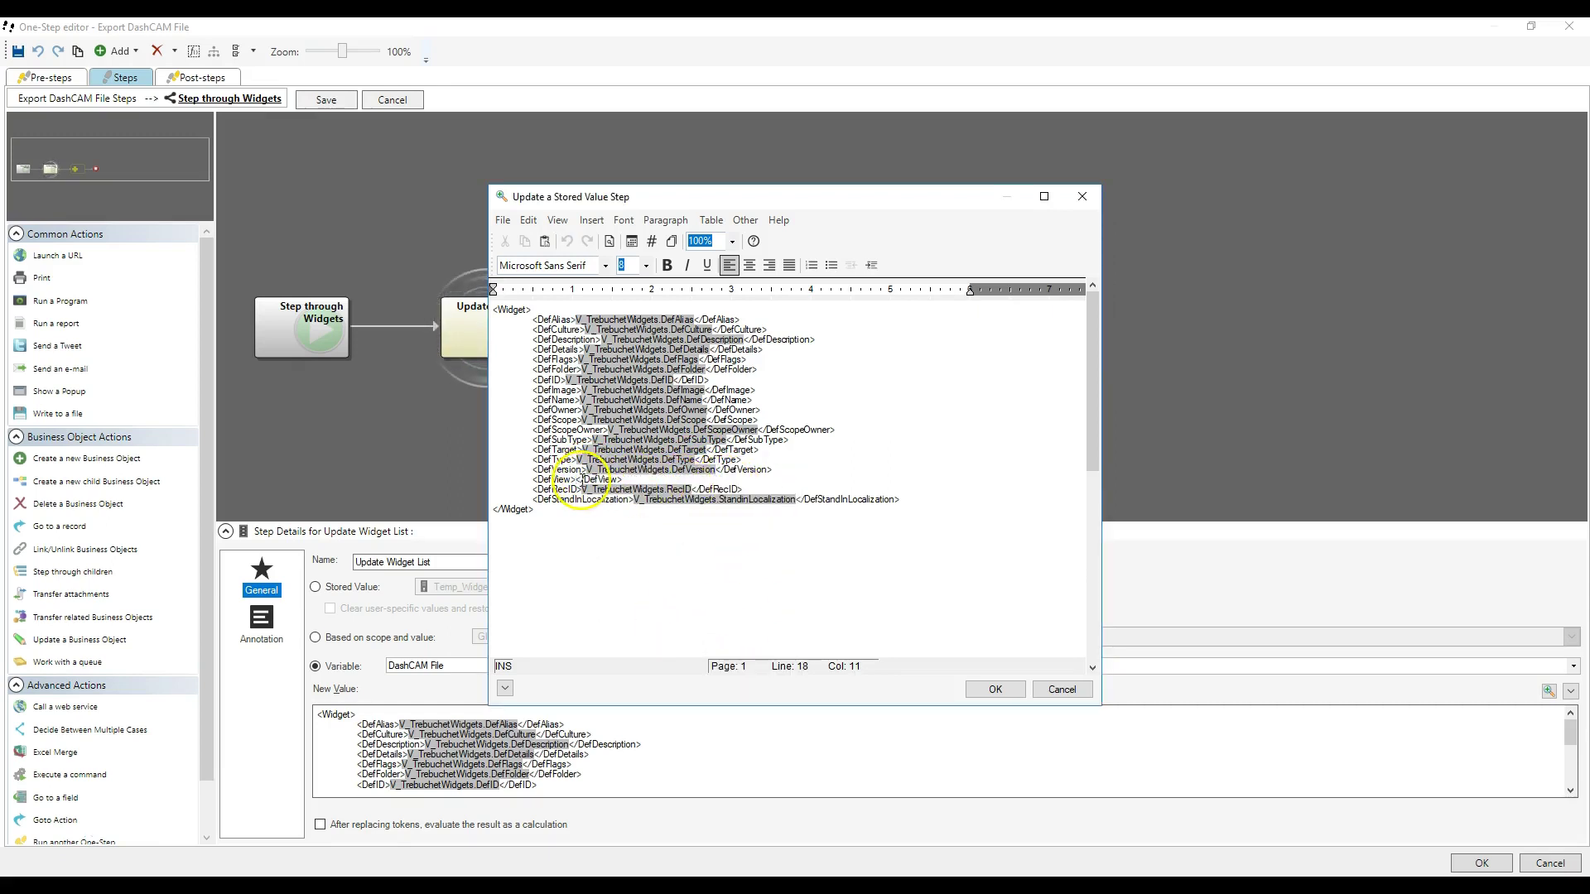
right_click(579, 480)
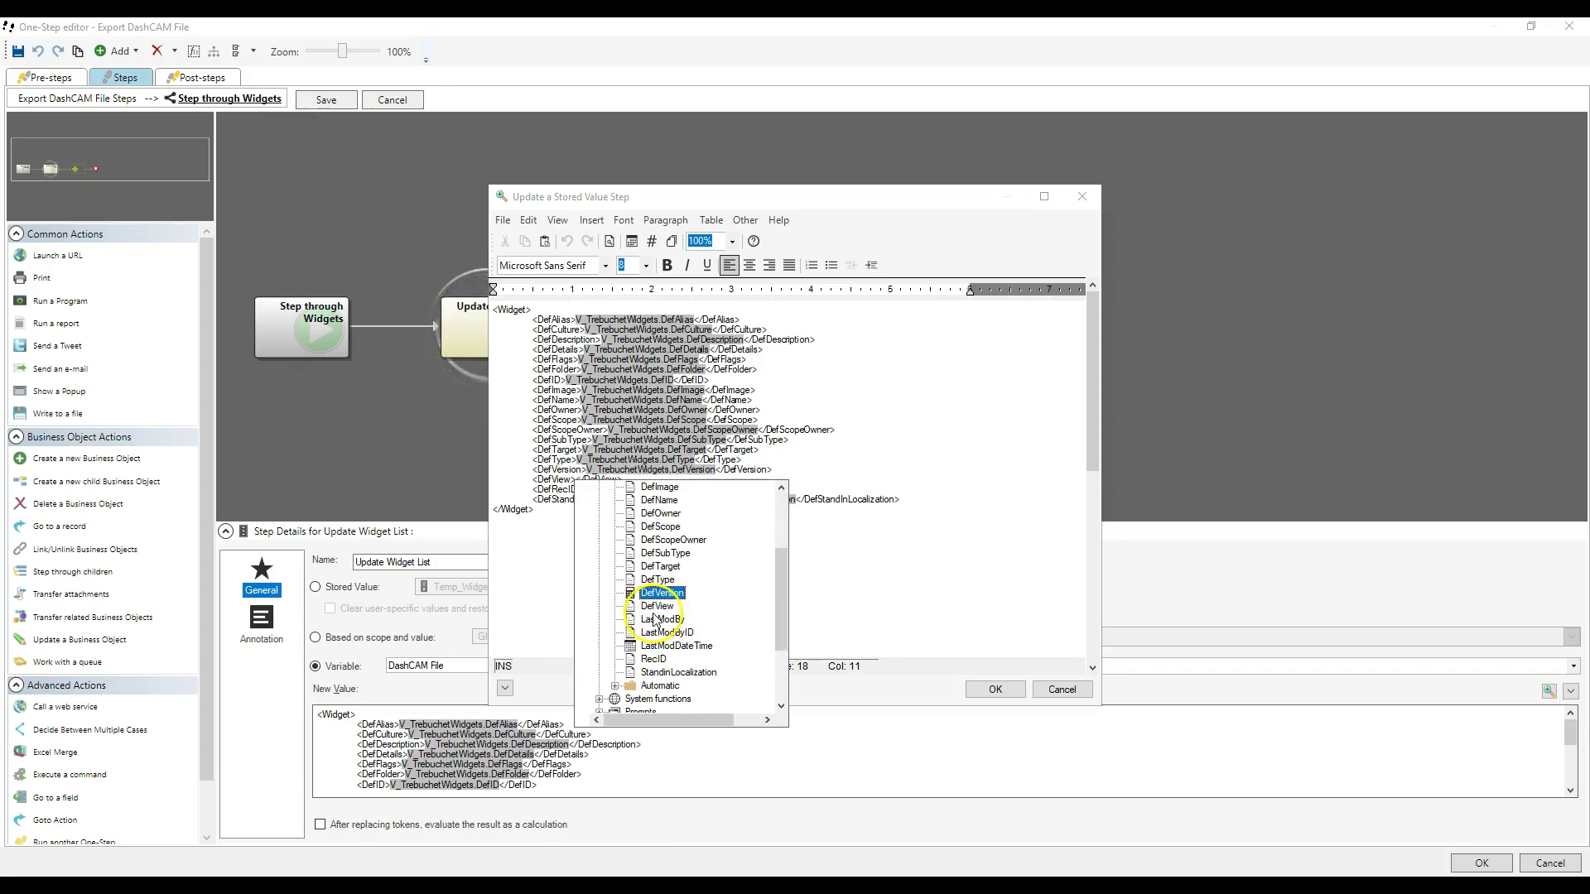
double_click(653, 607)
- Replace the token between the DefRecID tags with the RecID field from V_TrebuchetWidgets
right_click(677, 499)
left_click(712, 510)
right_click(582, 490)
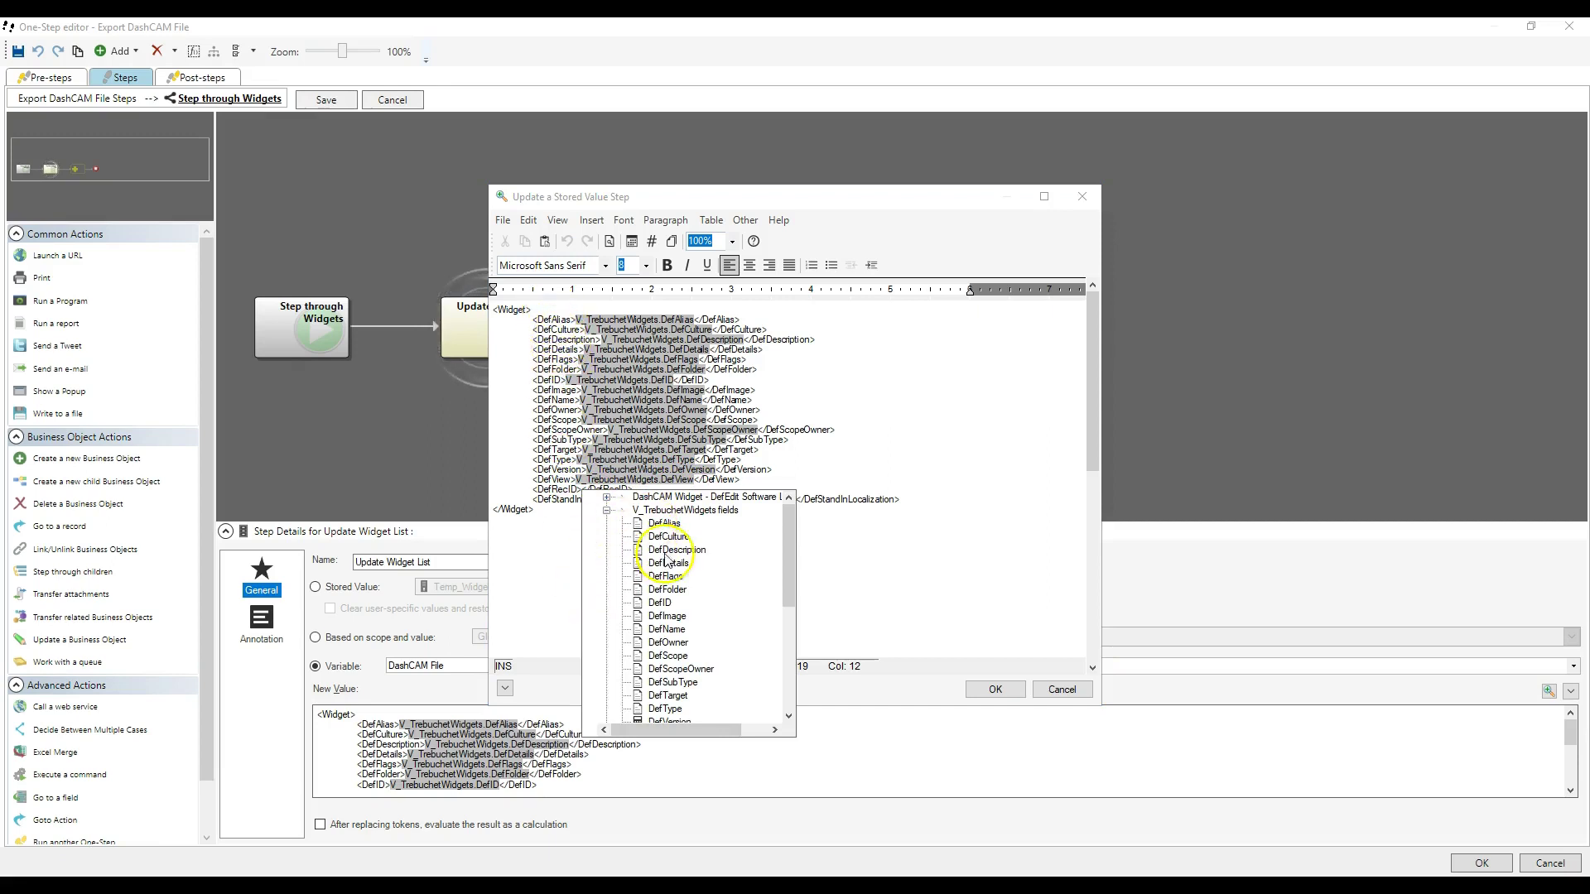
scroll(687, 596, "down", 3)
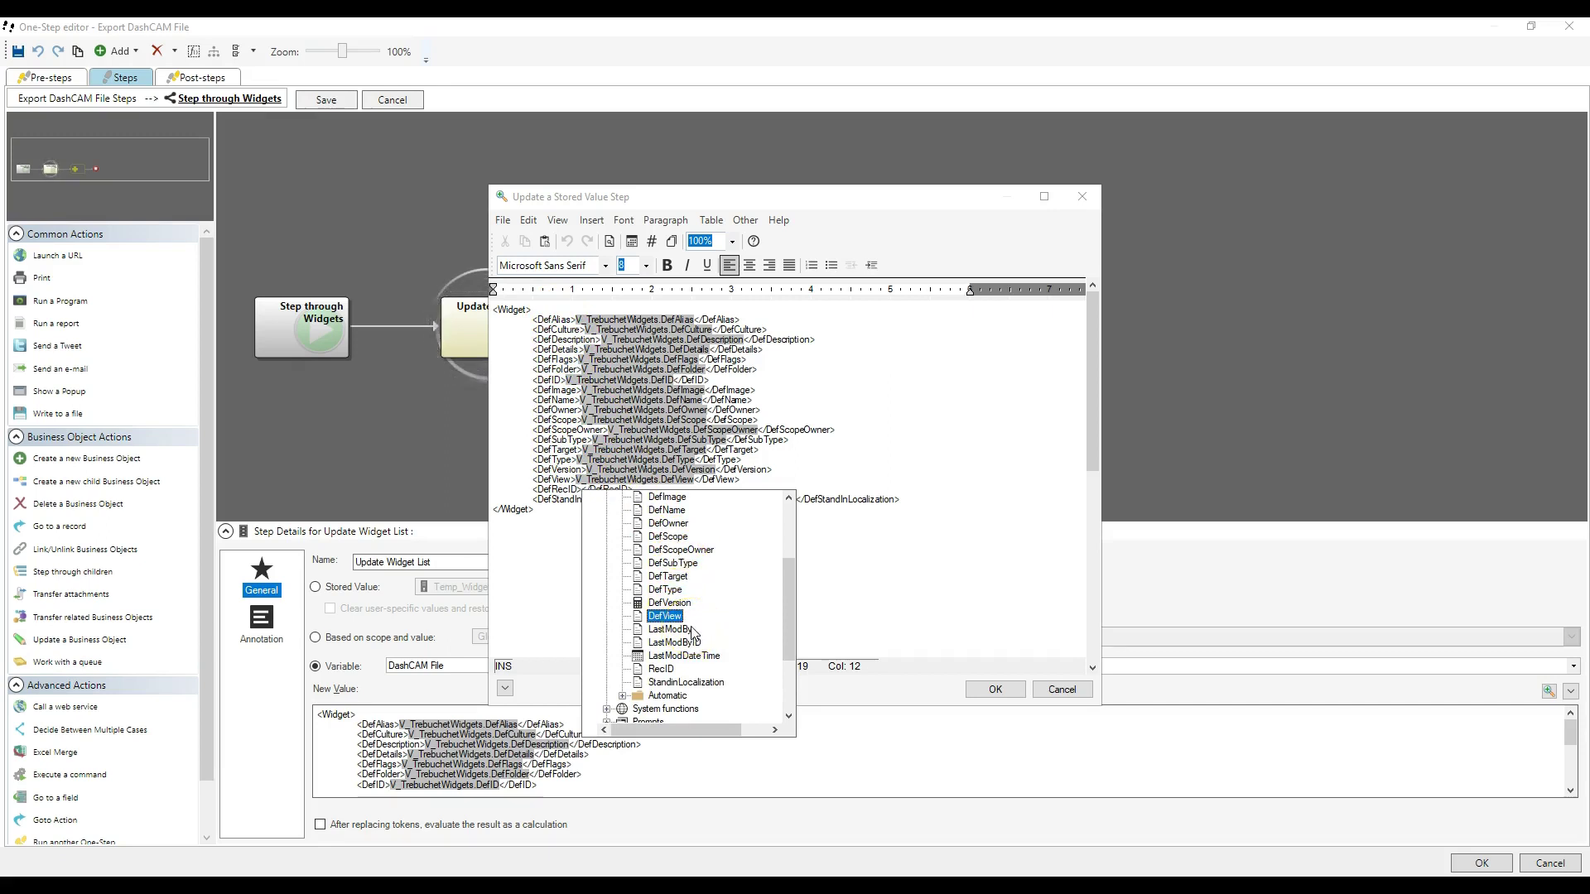
double_click(660, 668)
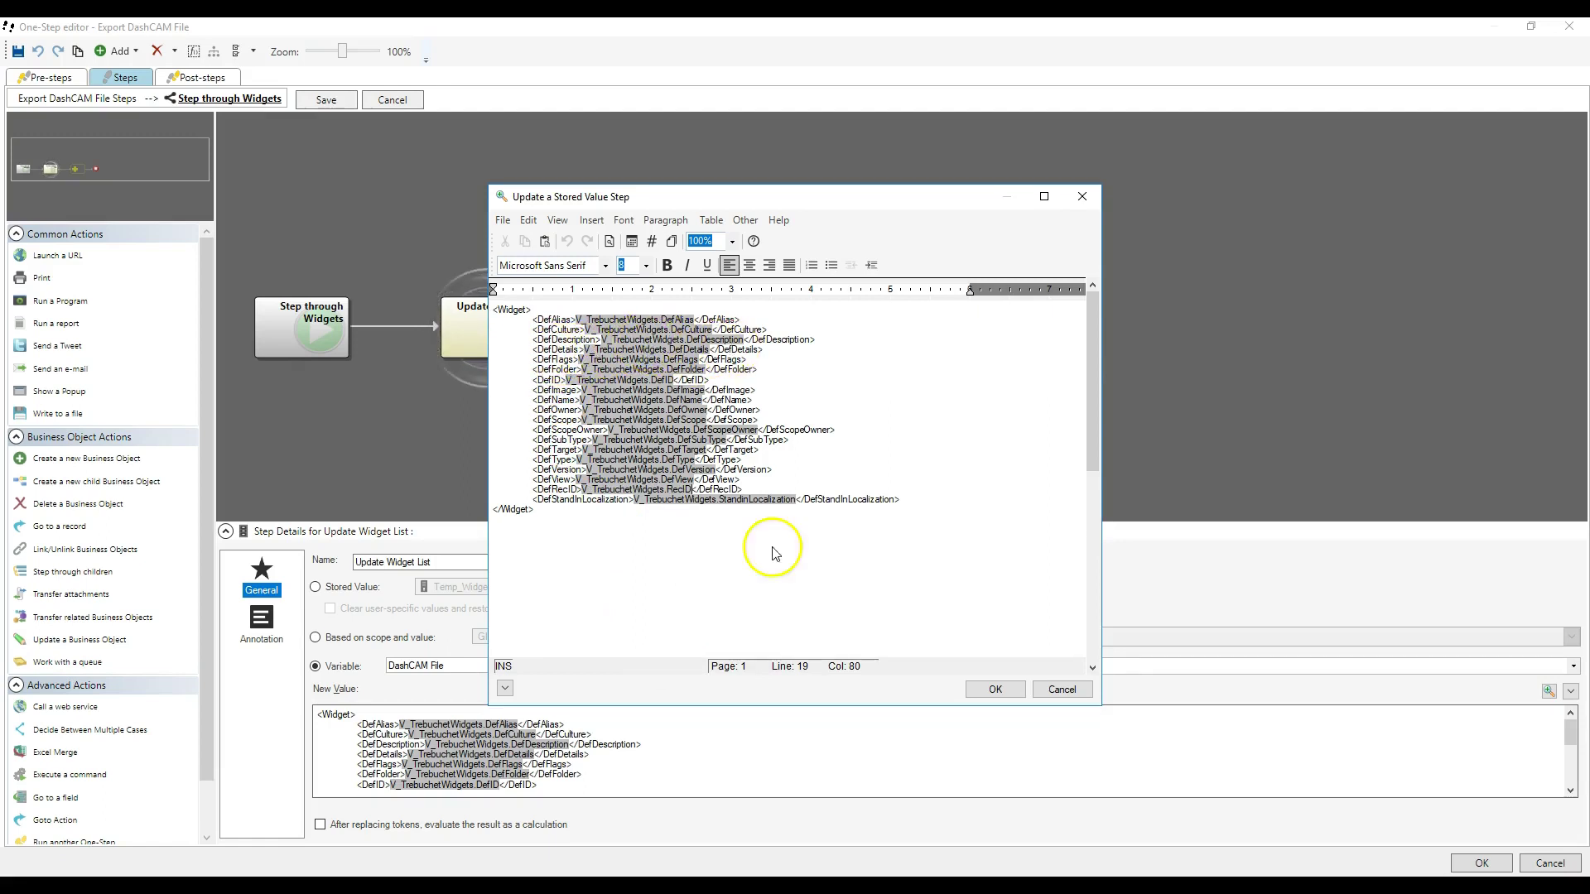
- Replace the token between the DefStandInLocalization tags with the V_TrebuchetWidgets StandinLocalization field
right_click(704, 508)
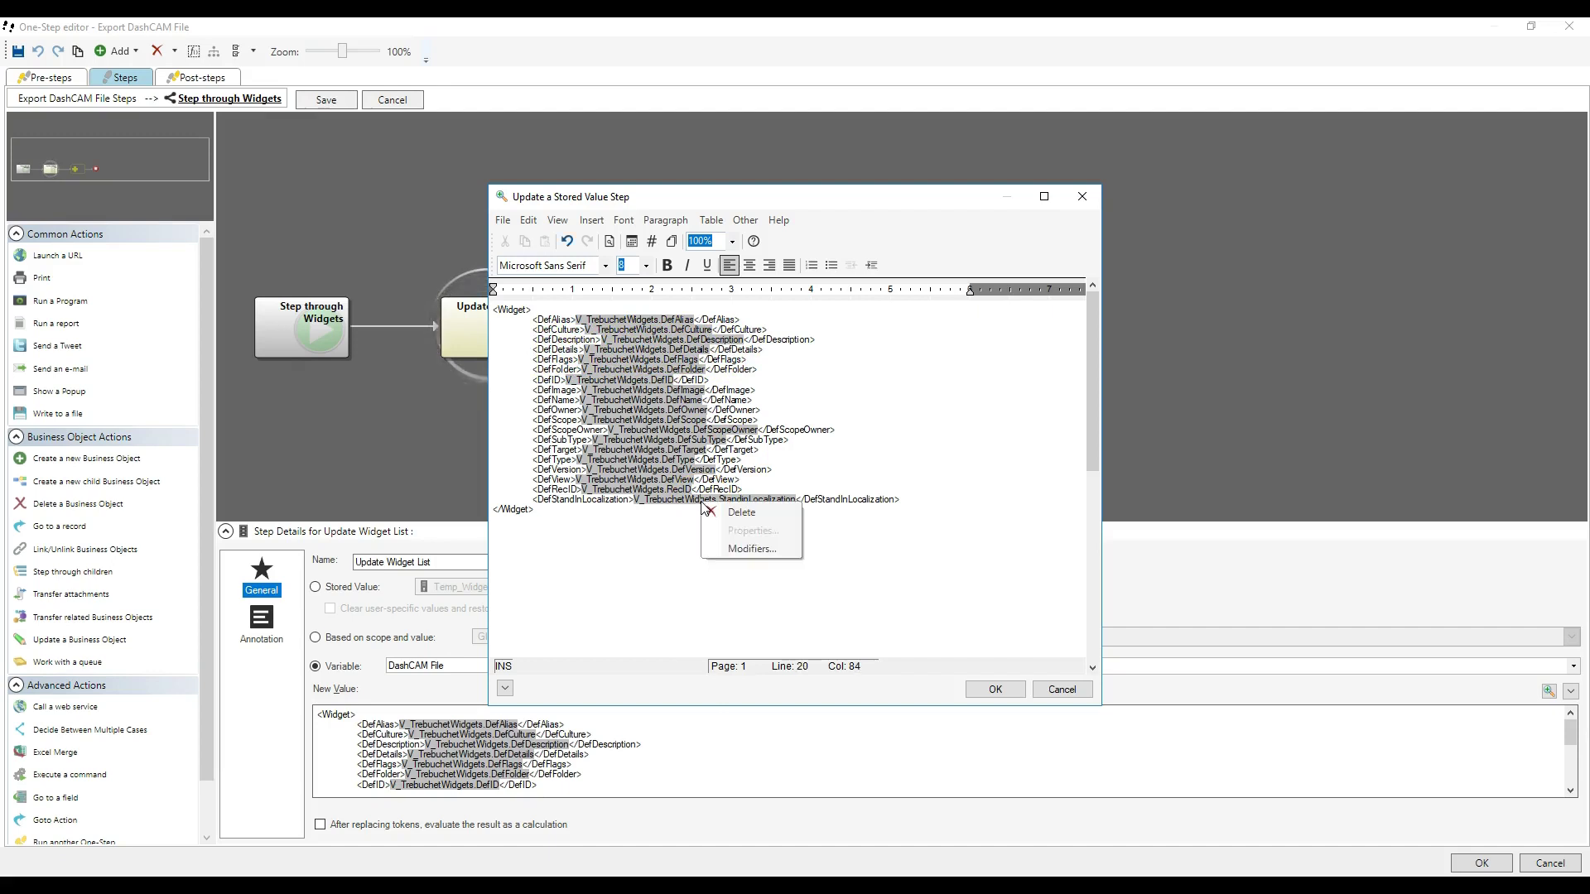
left_click(718, 512)
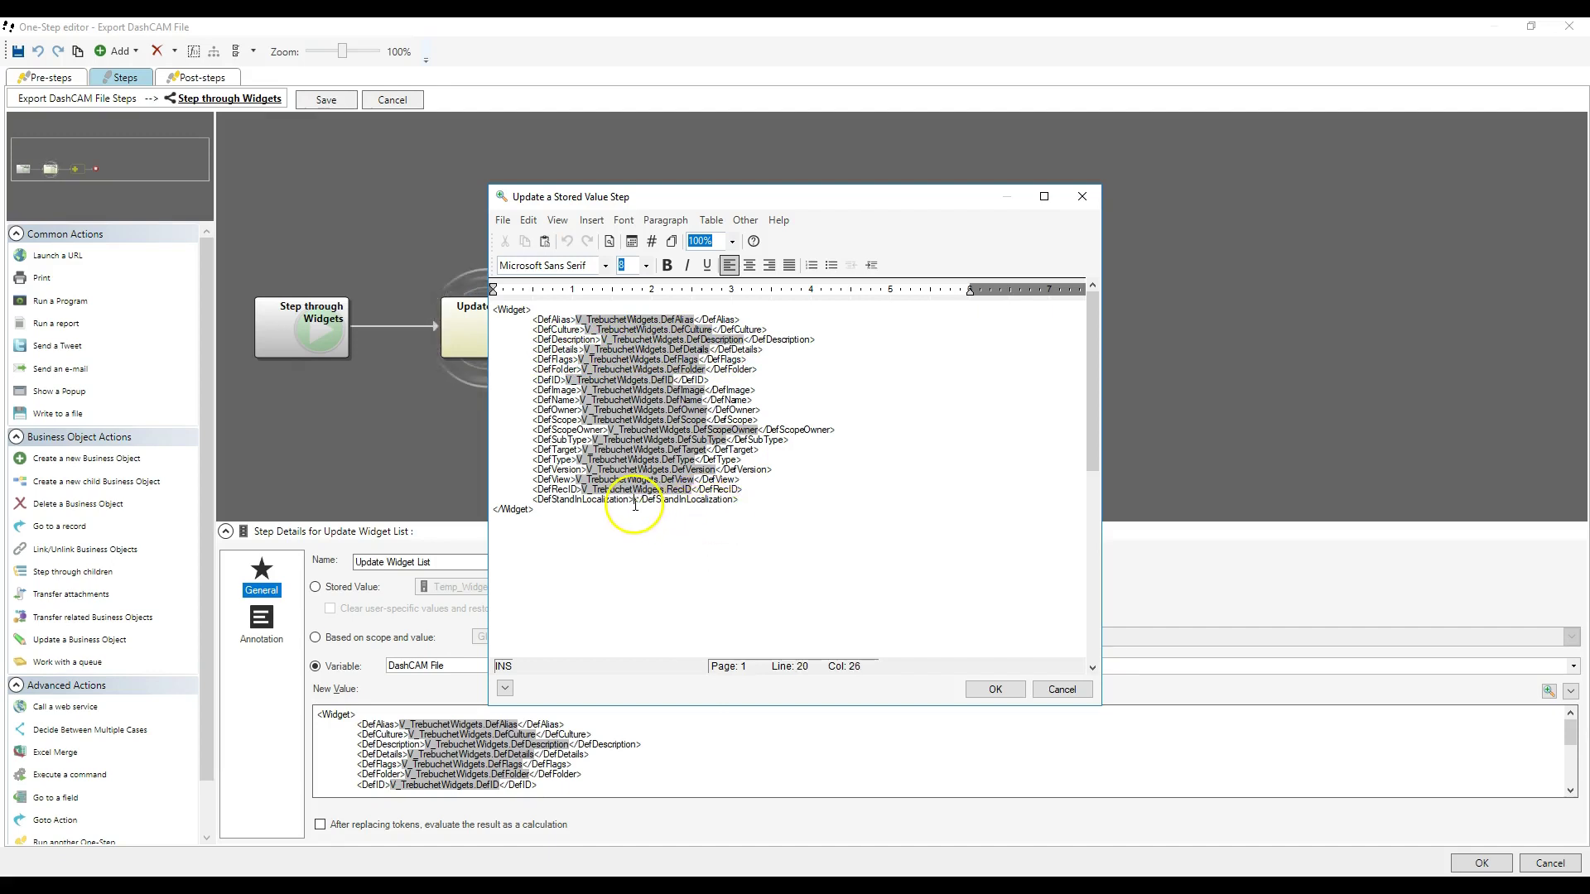
right_click(635, 504)
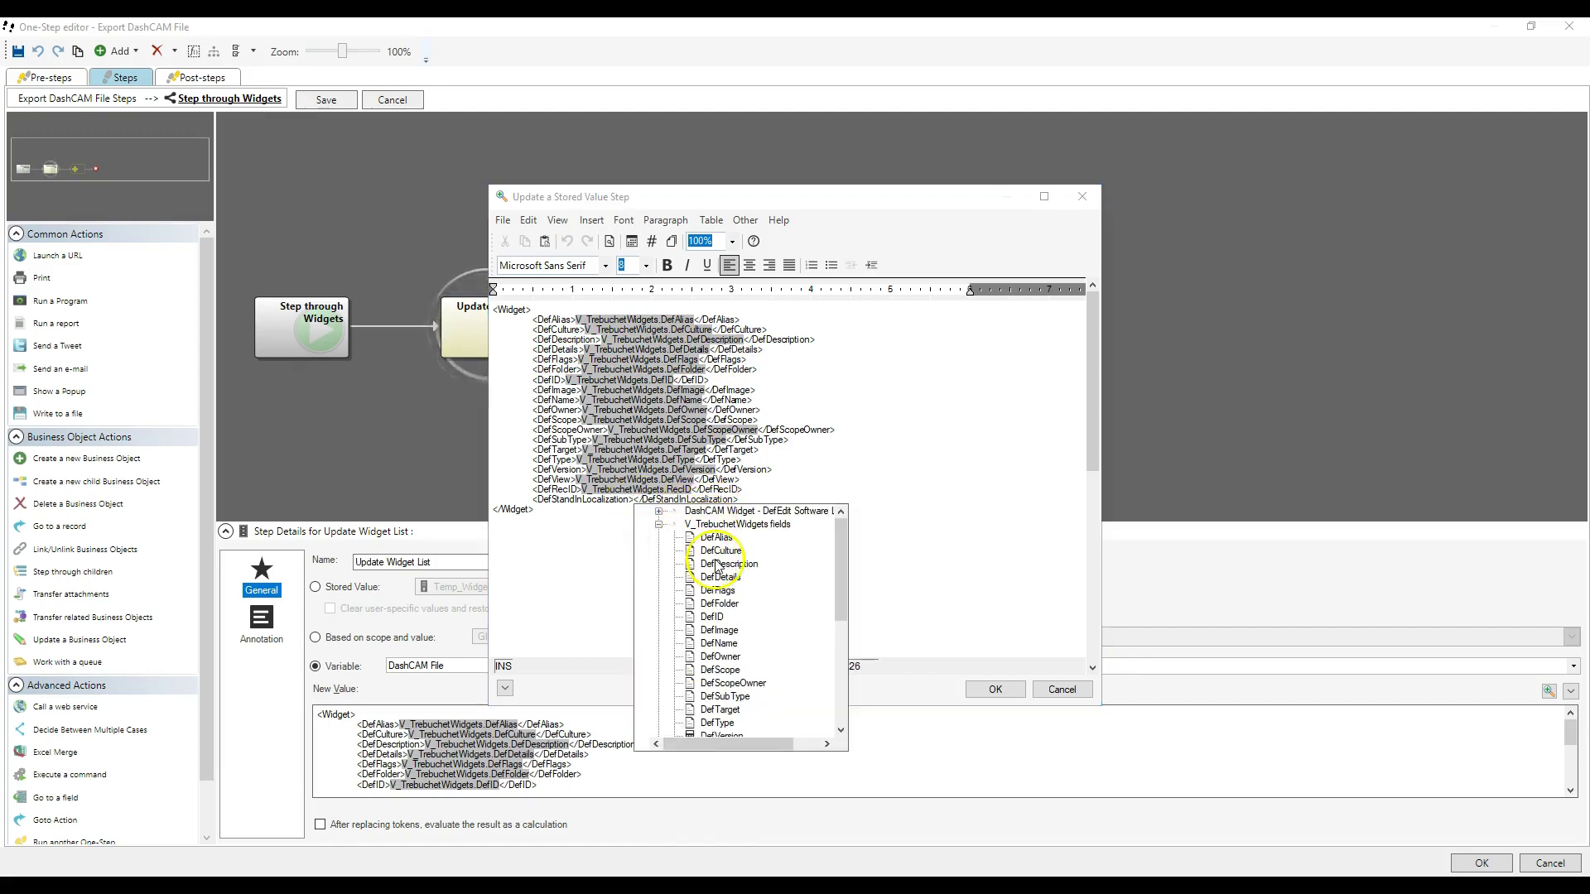
scroll(727, 626, "down", 4)
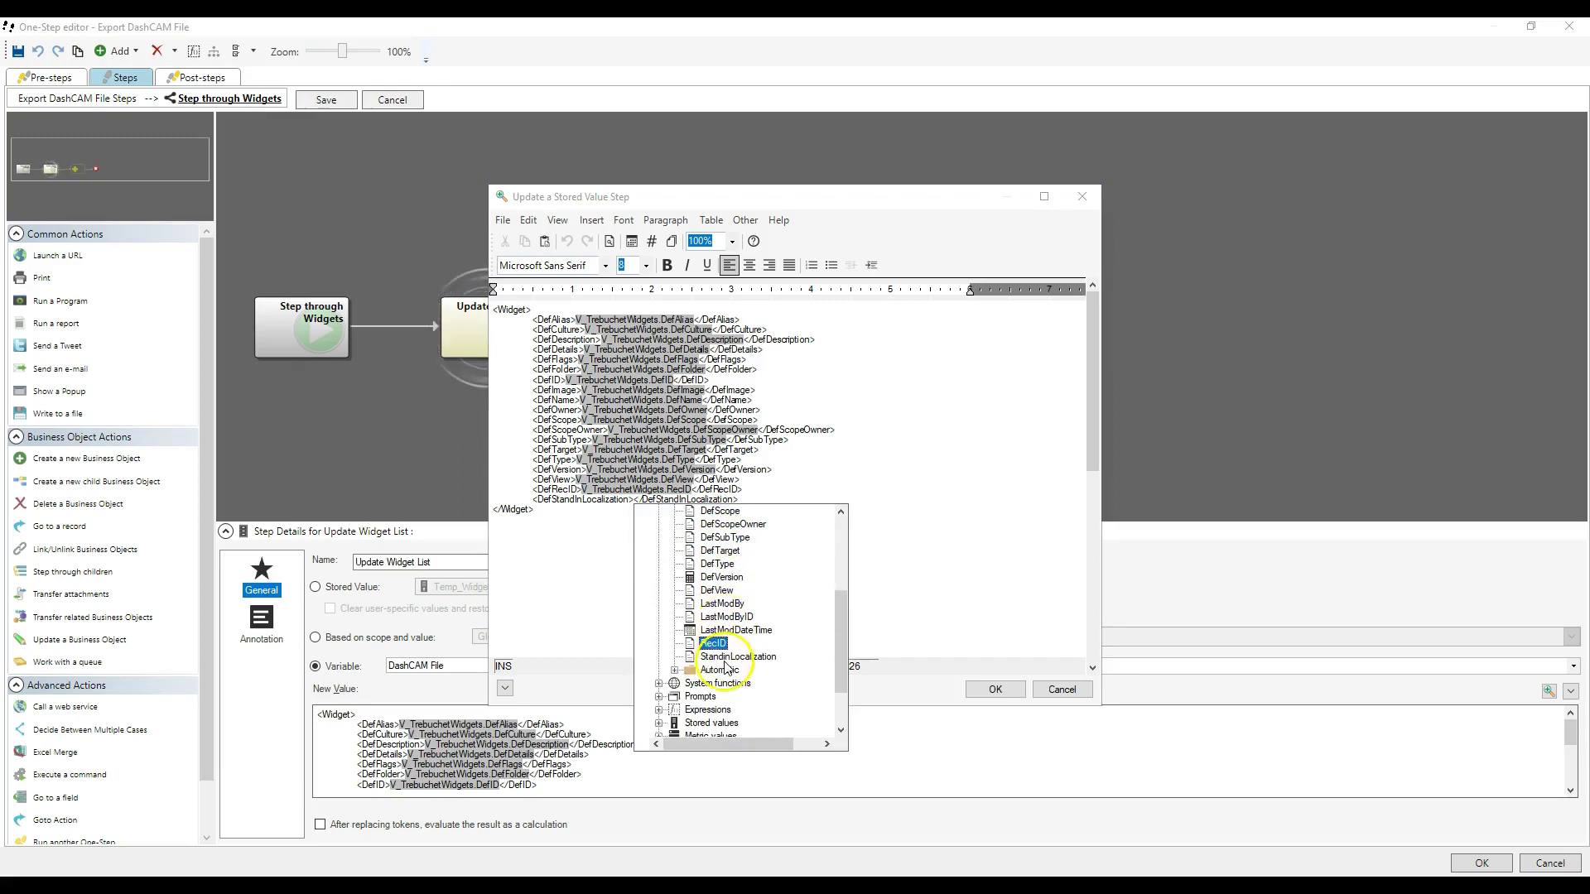
double_click(732, 657)
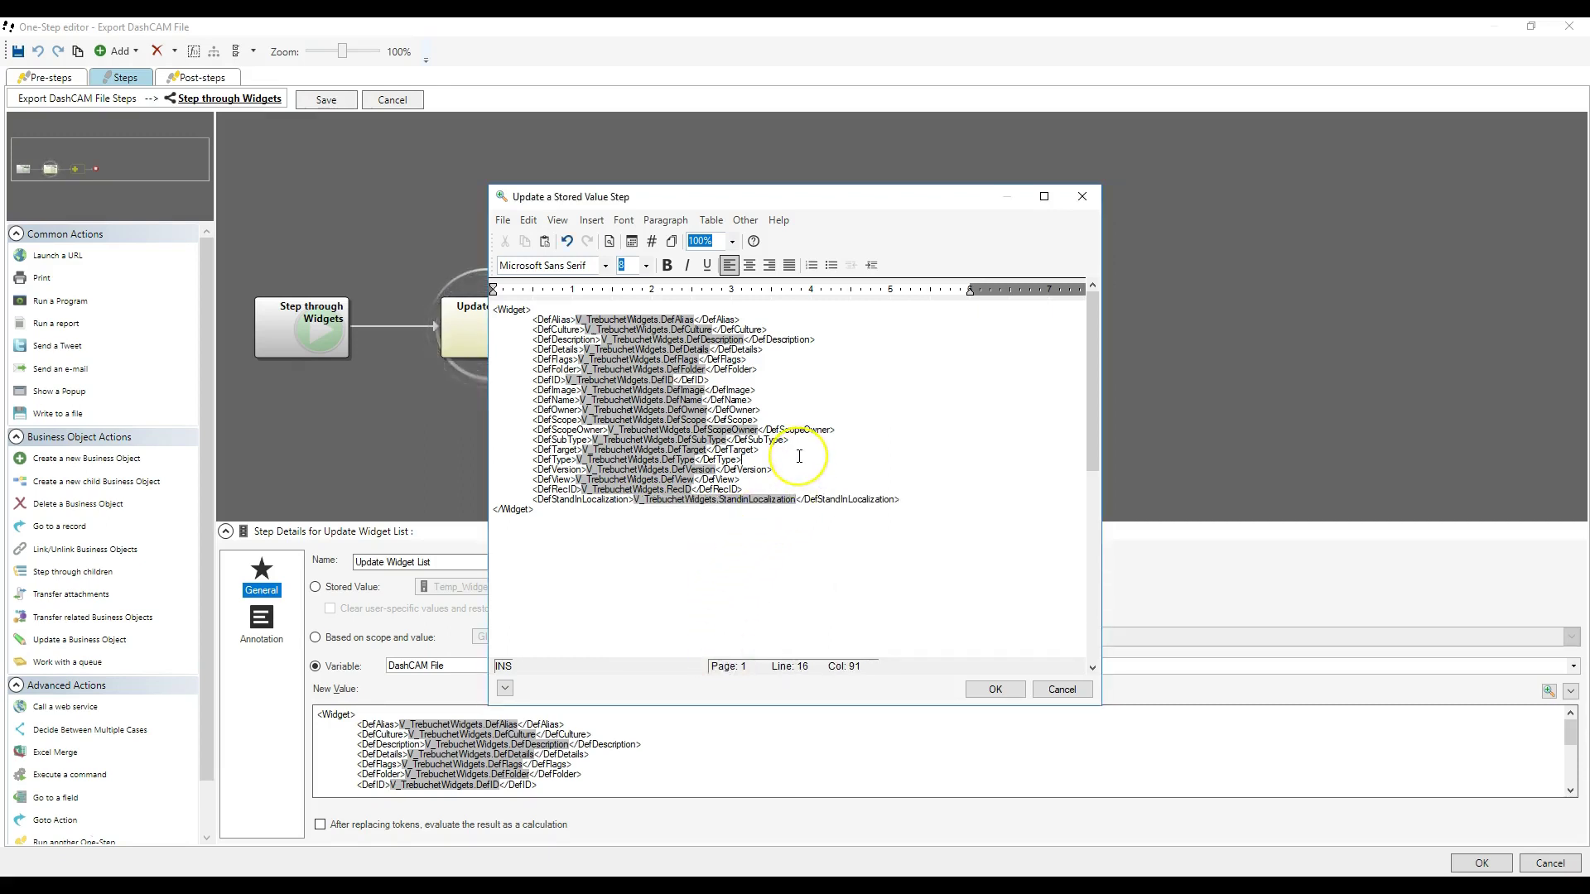
left_click(830, 414)
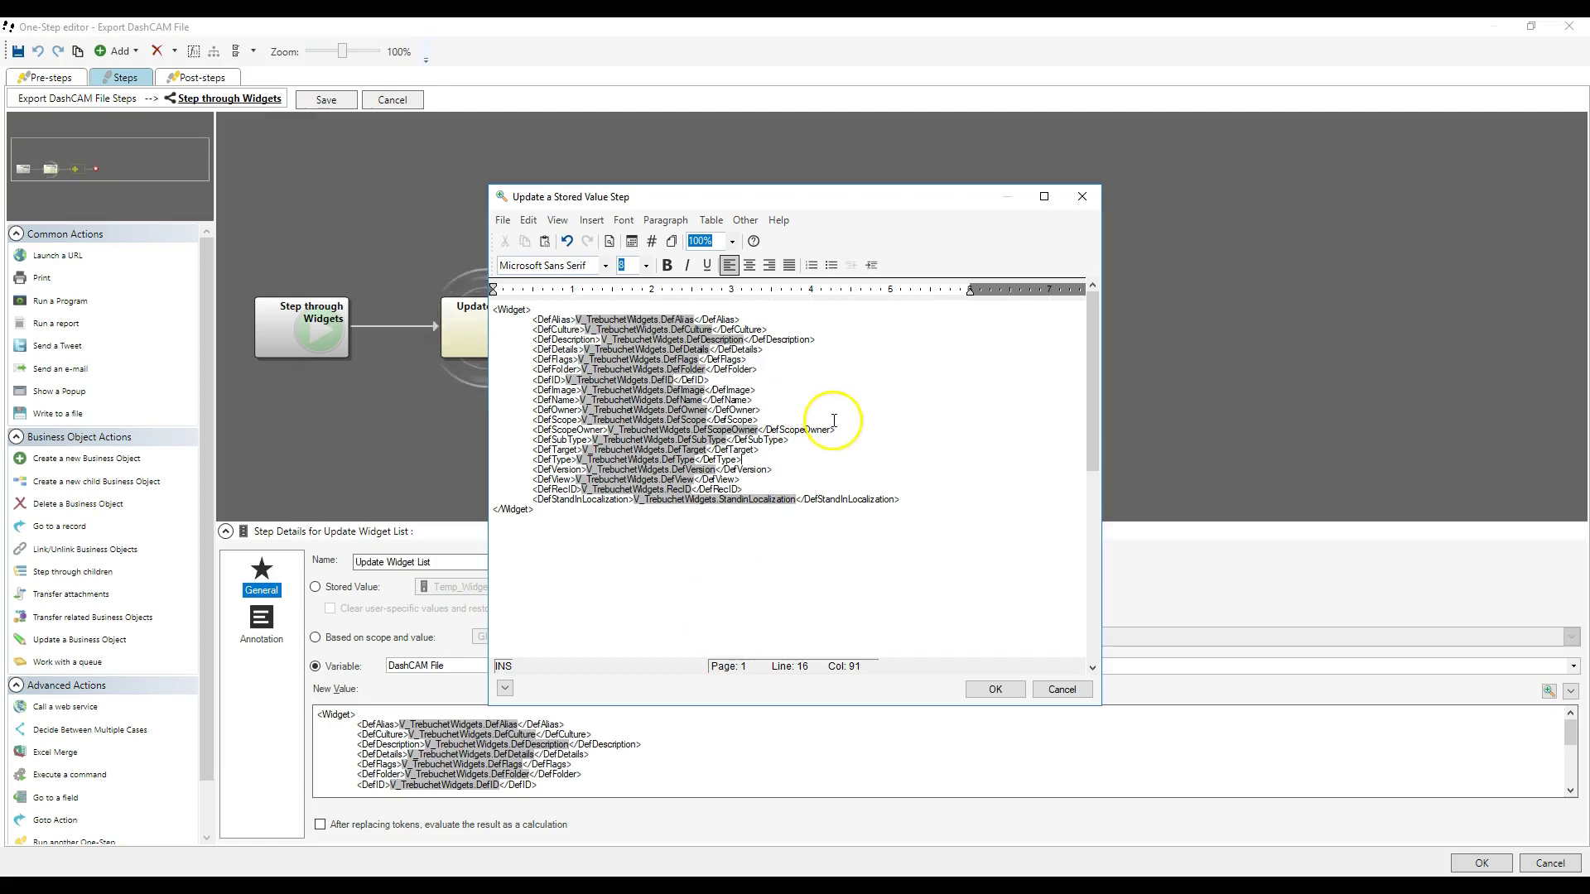
- Accept the edited widget XML as the Update Widget List value and save the Step through Widgets sub-steps
left_click(995, 691)
scroll(642, 746, "down", 5)
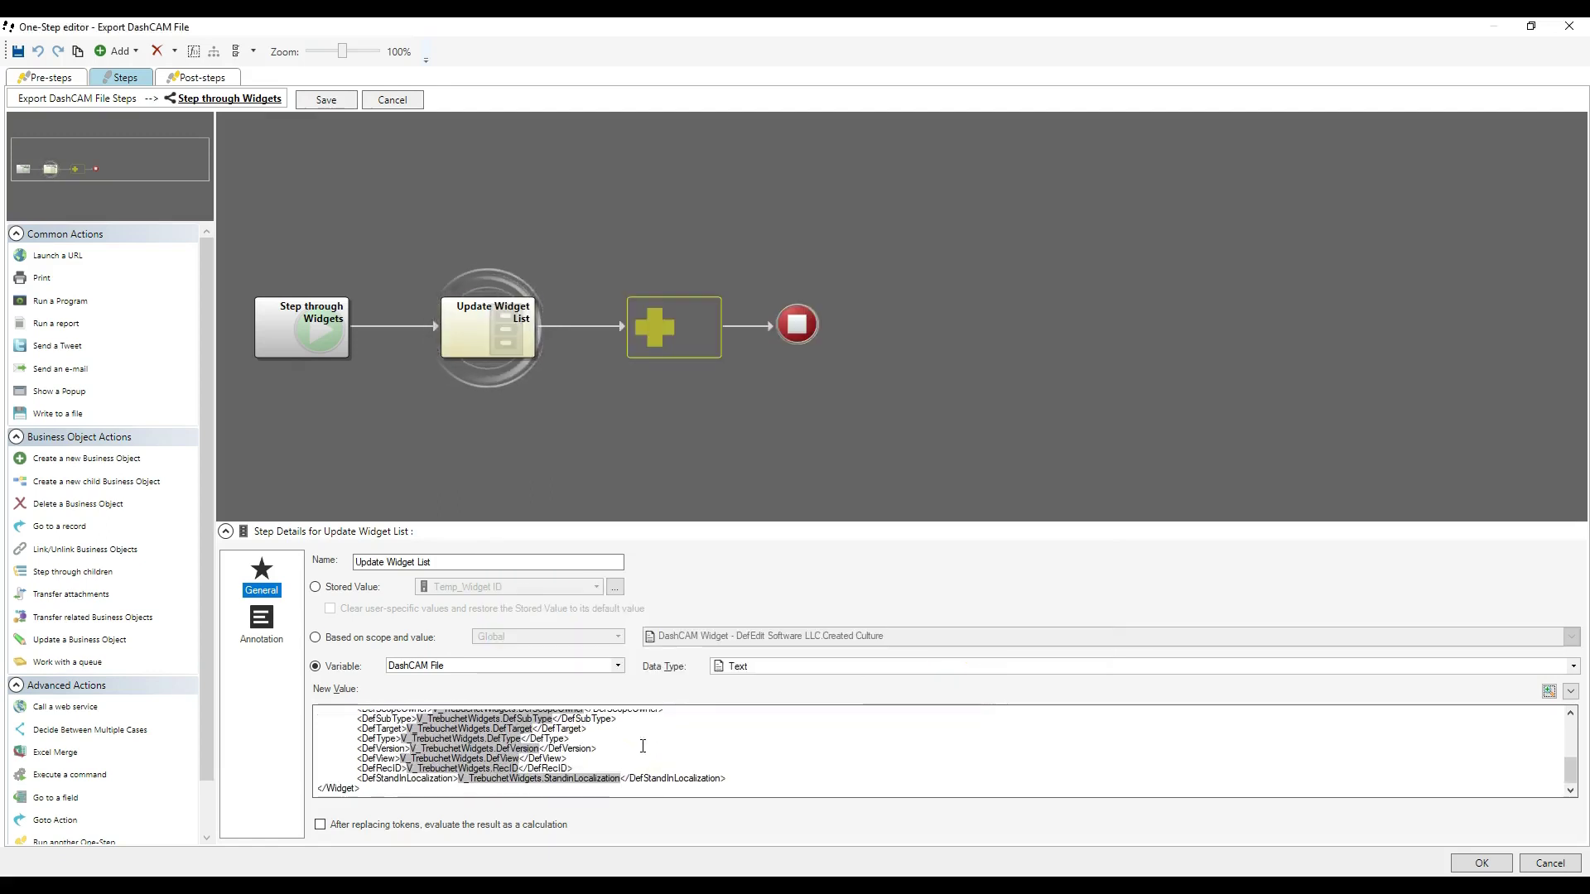
scroll(643, 746, "up", 5)
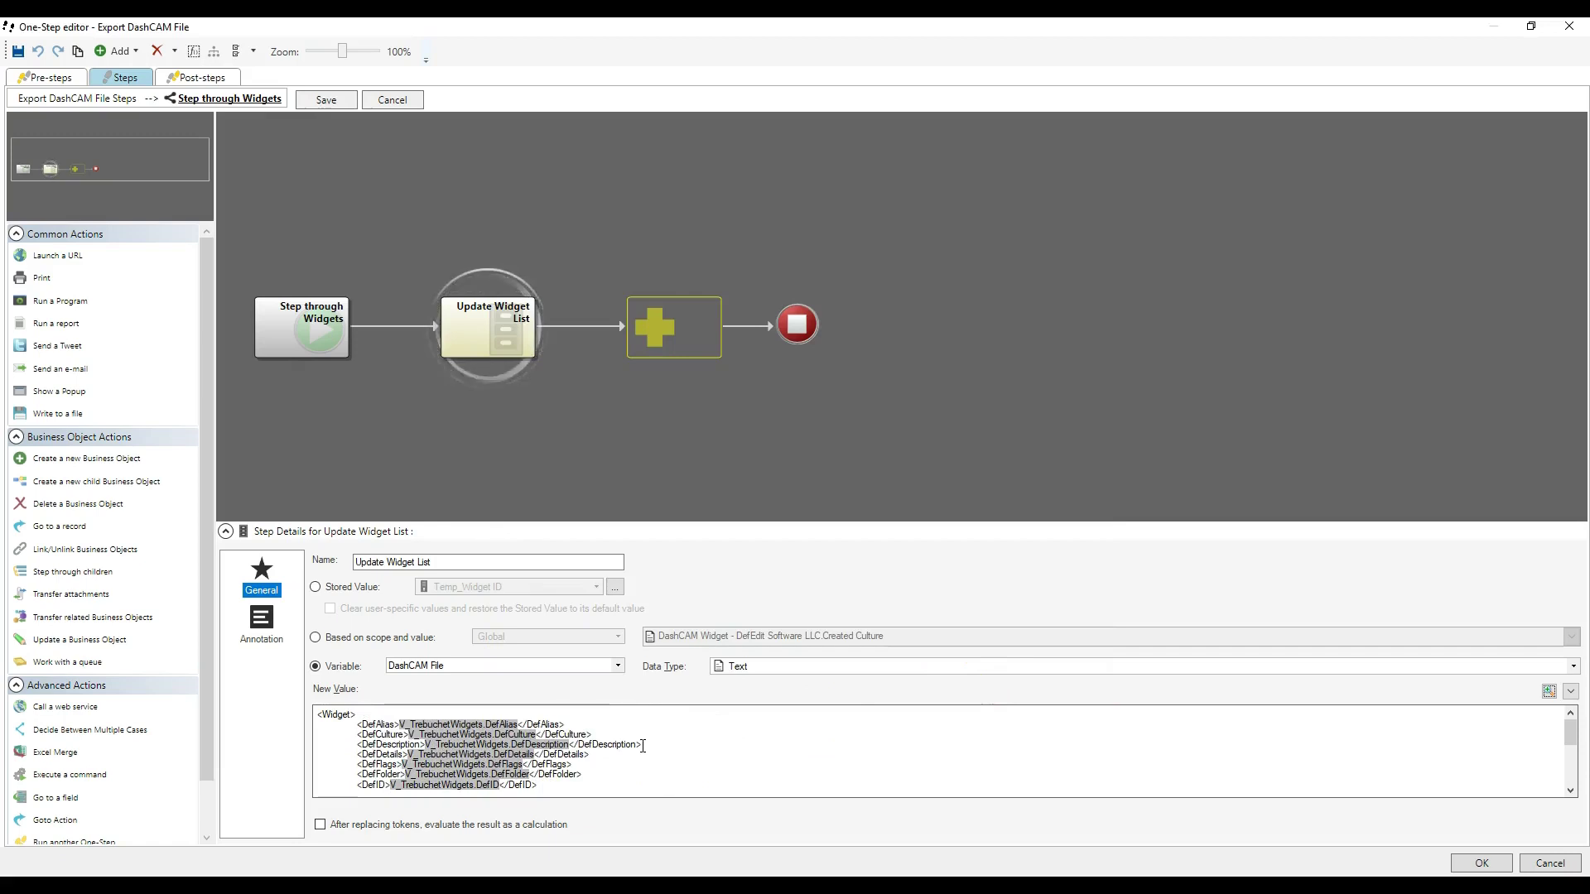
left_click(324, 100)
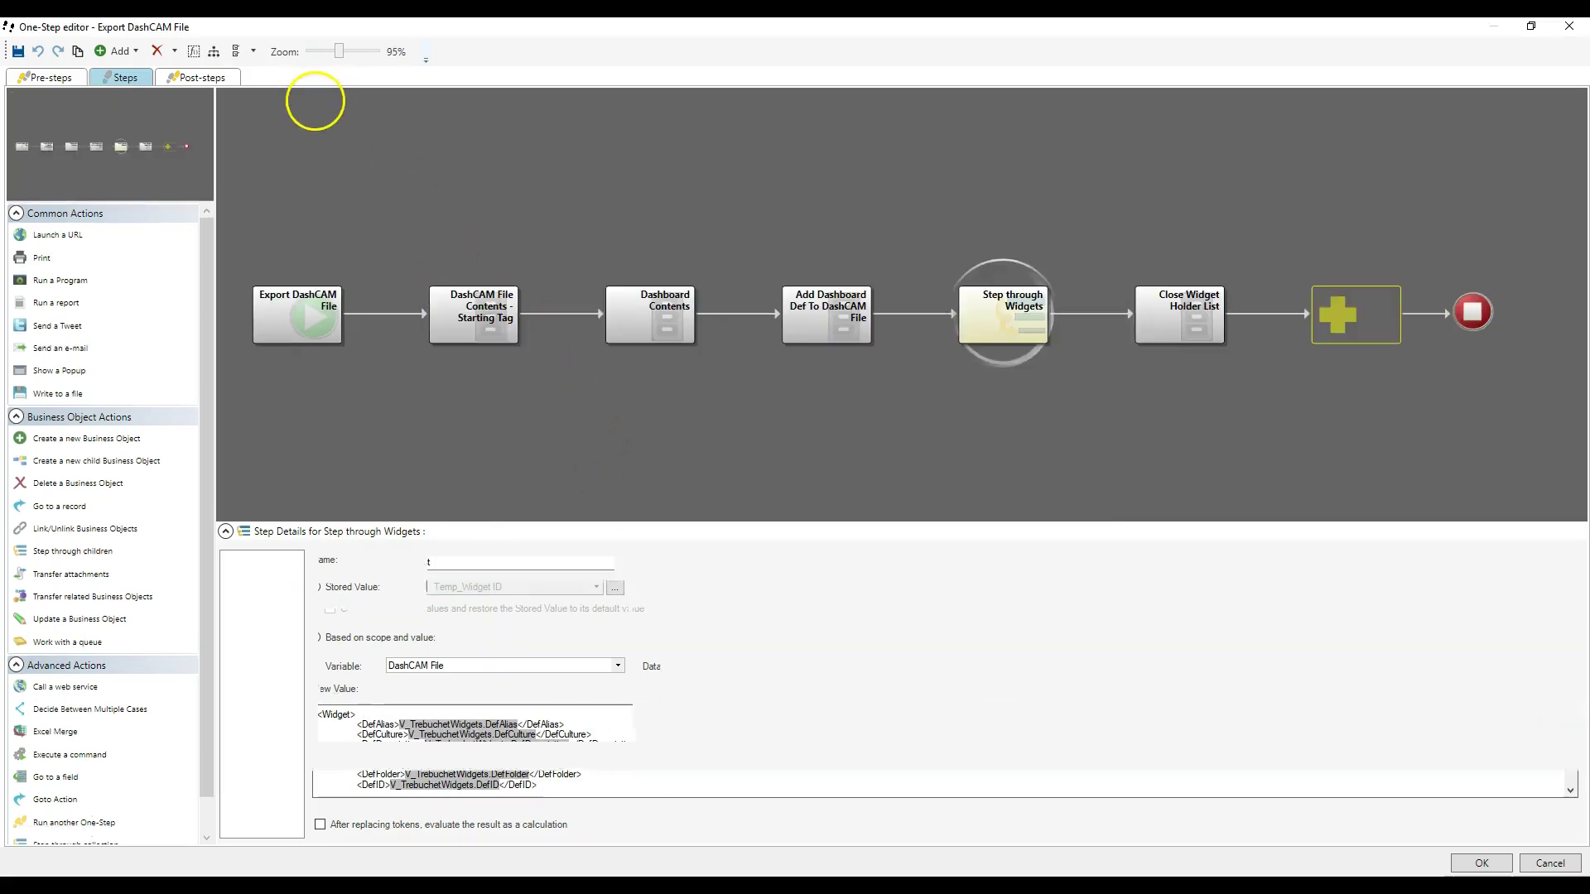
- Compare the new-value contents of the Close Widget Holder List, Update Widget List and Add Dashboard Def To DashCAM File steps
left_click(1169, 321)
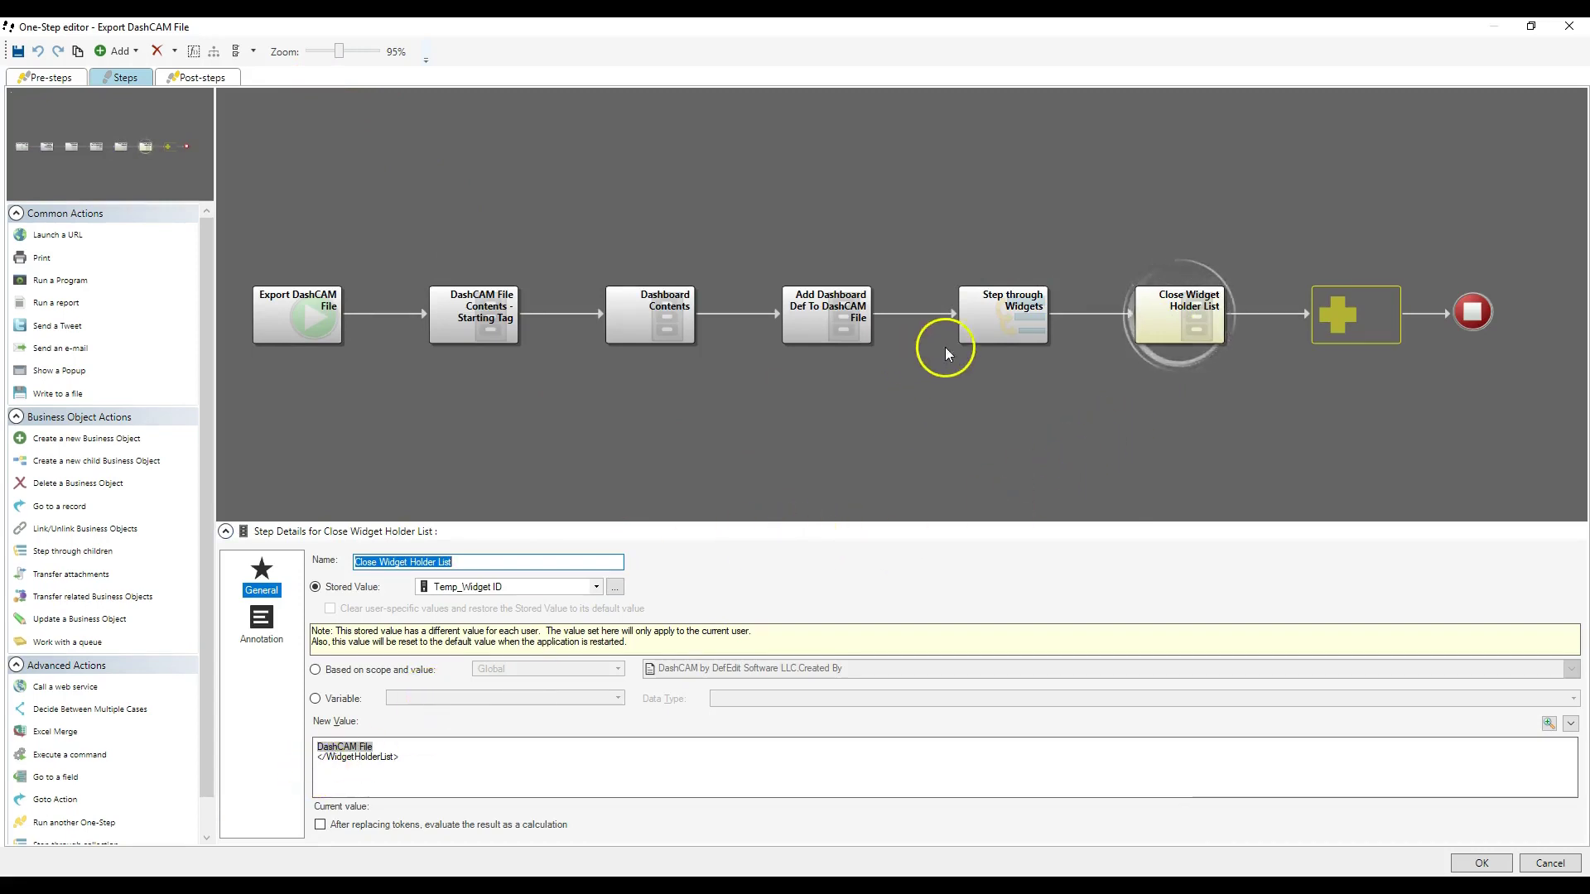
double_click(982, 330)
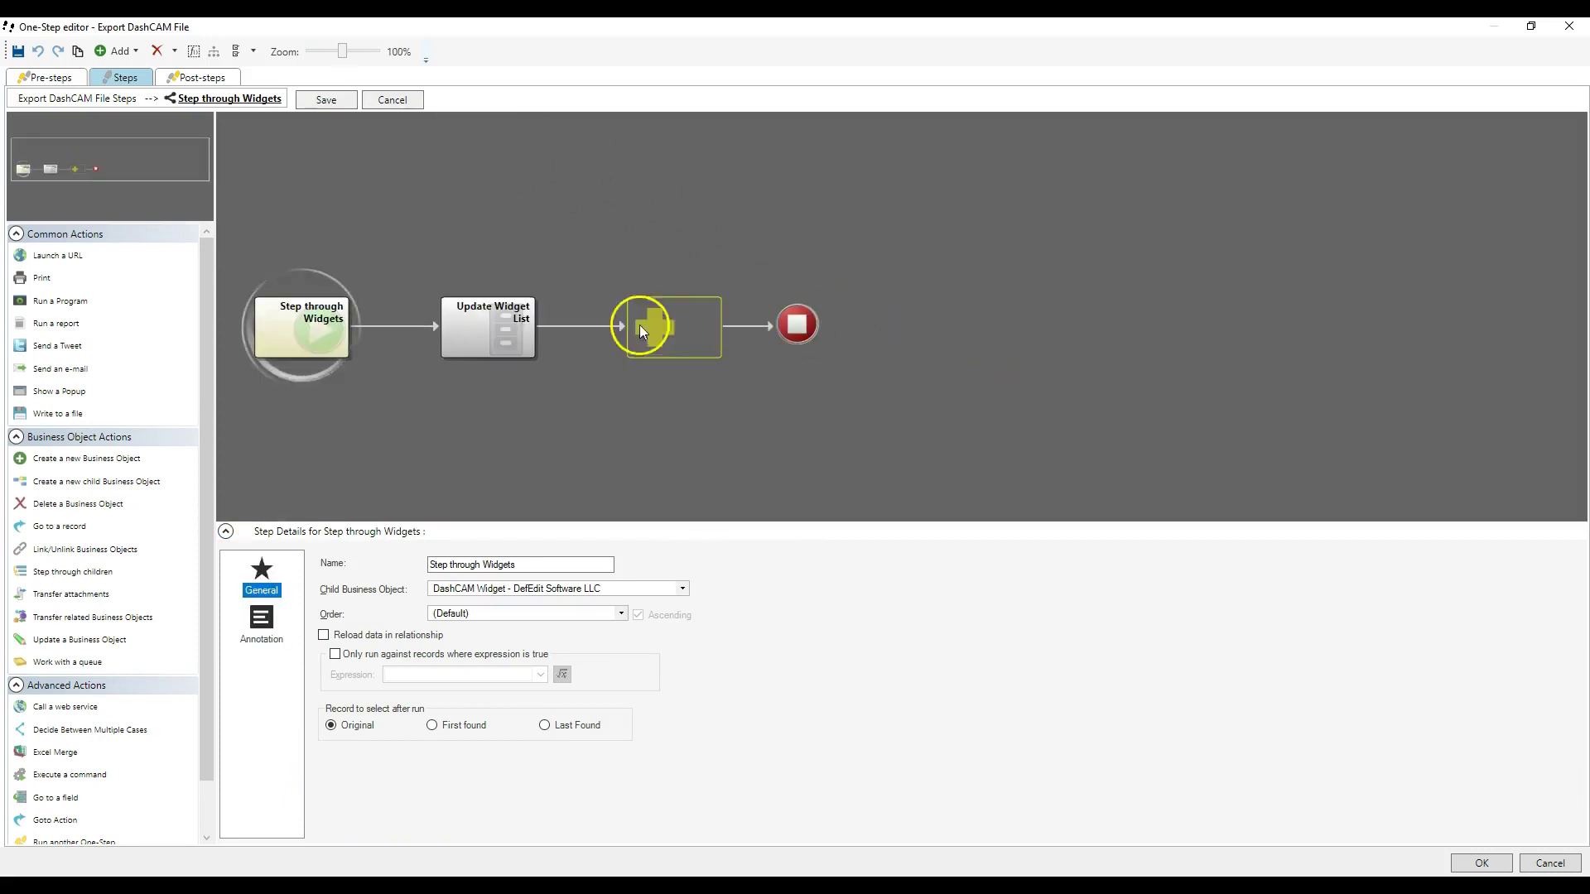
left_click(481, 328)
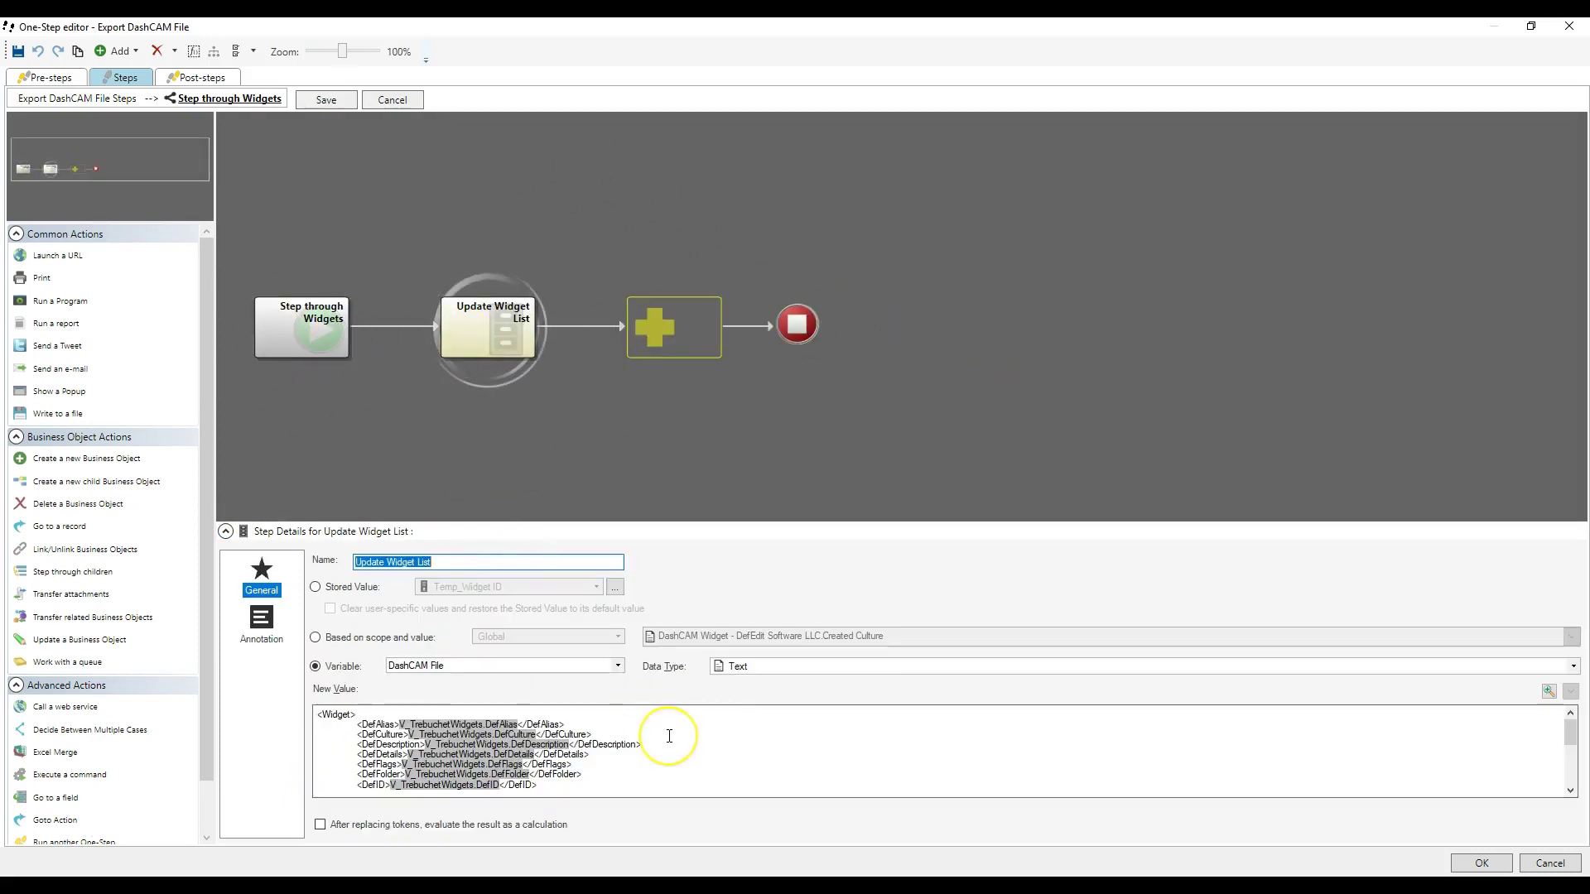
scroll(669, 736, "down", 5)
scroll(668, 736, "up", 5)
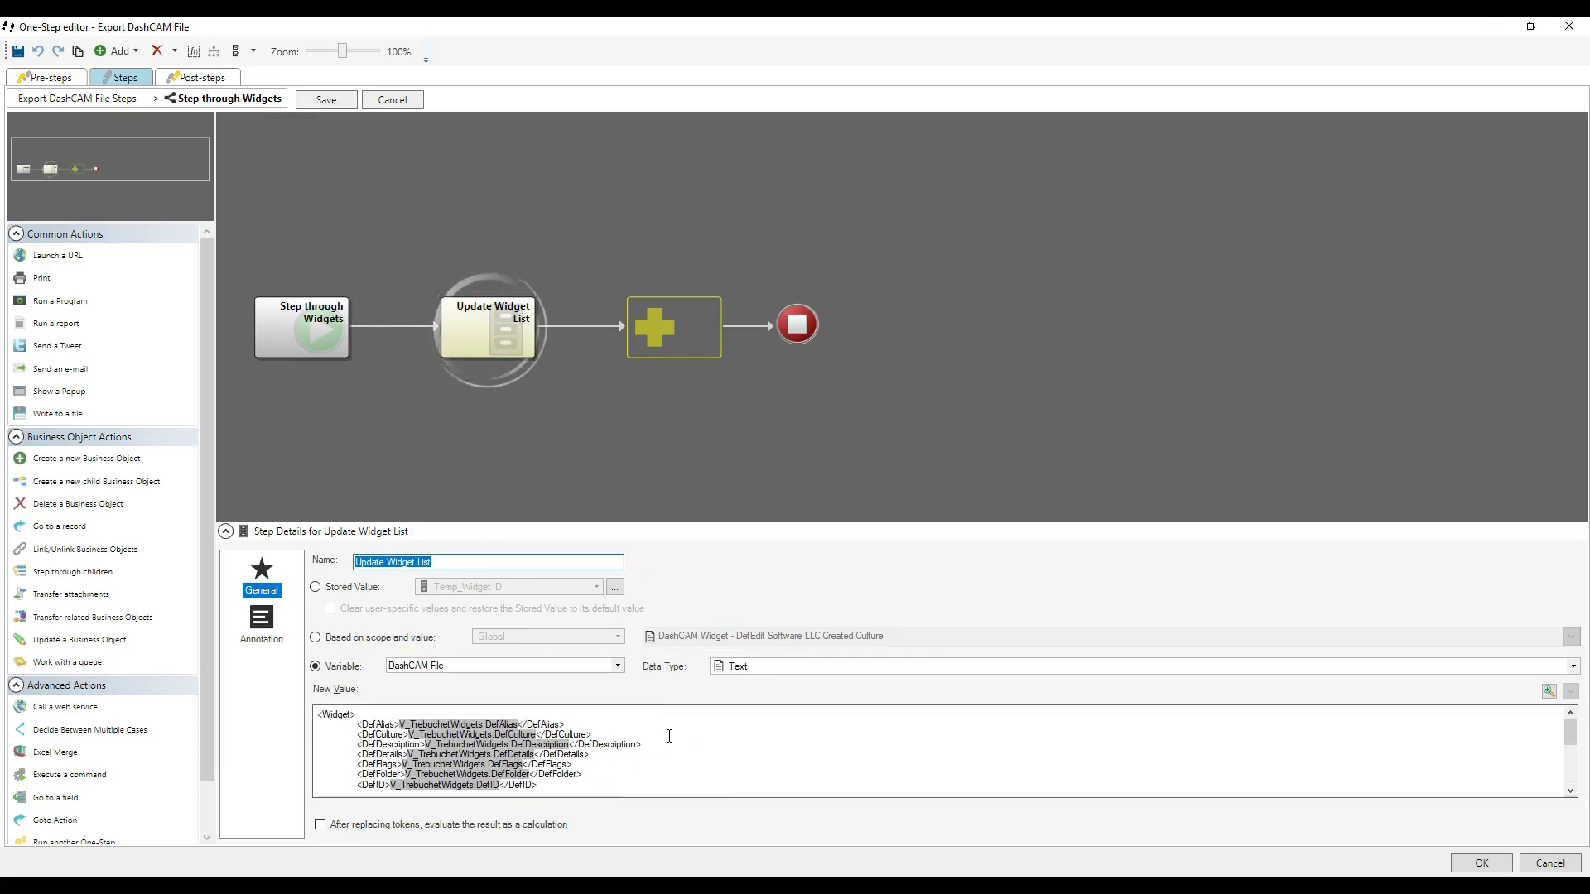
left_click(326, 100)
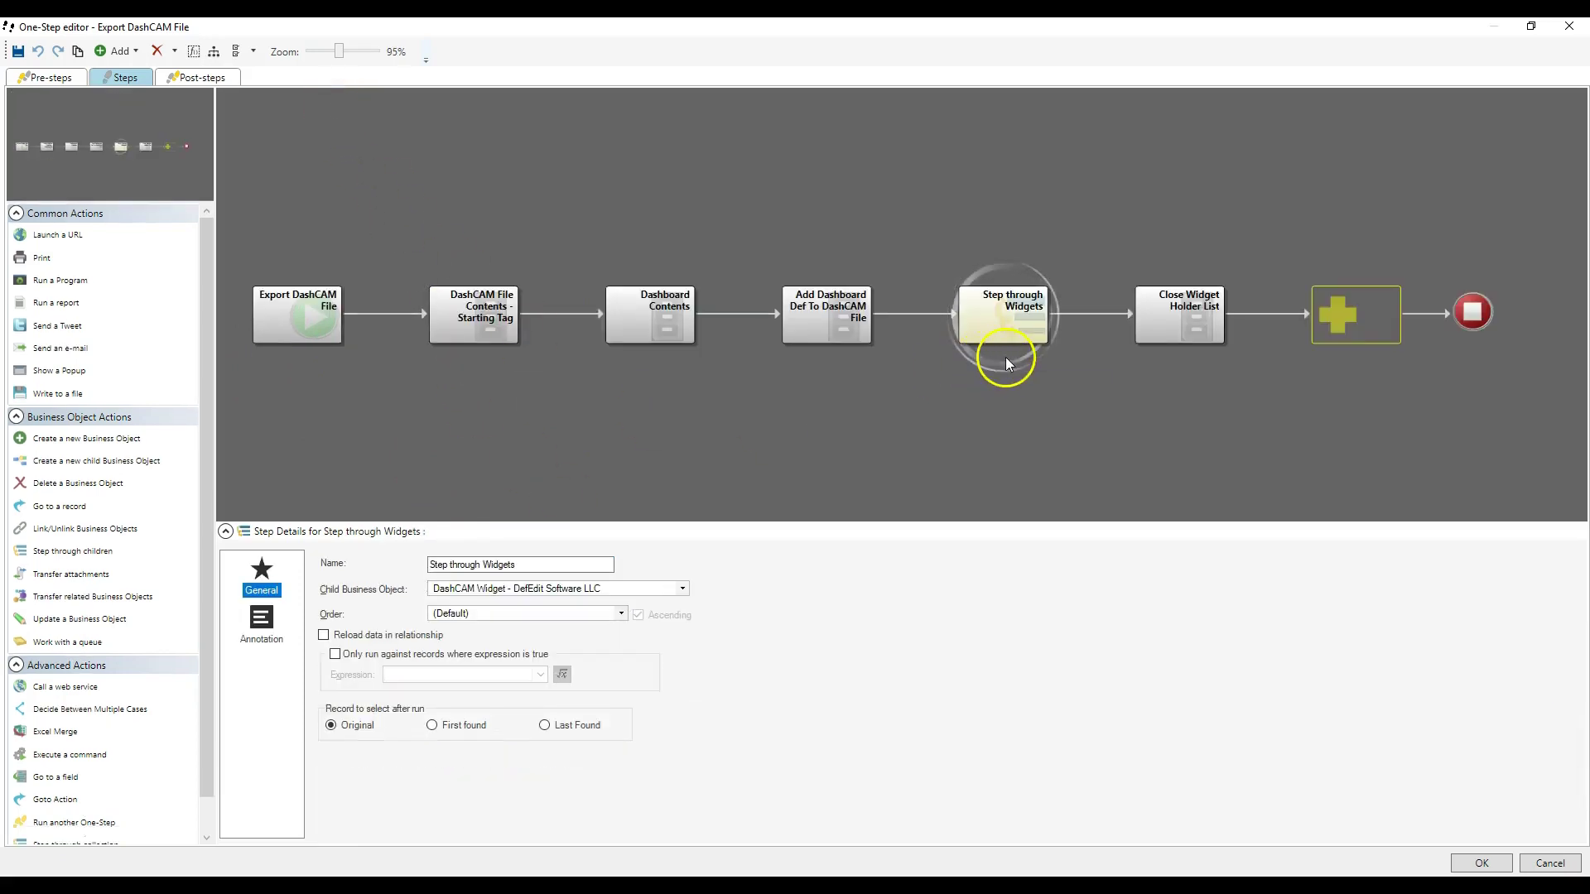
left_click(853, 323)
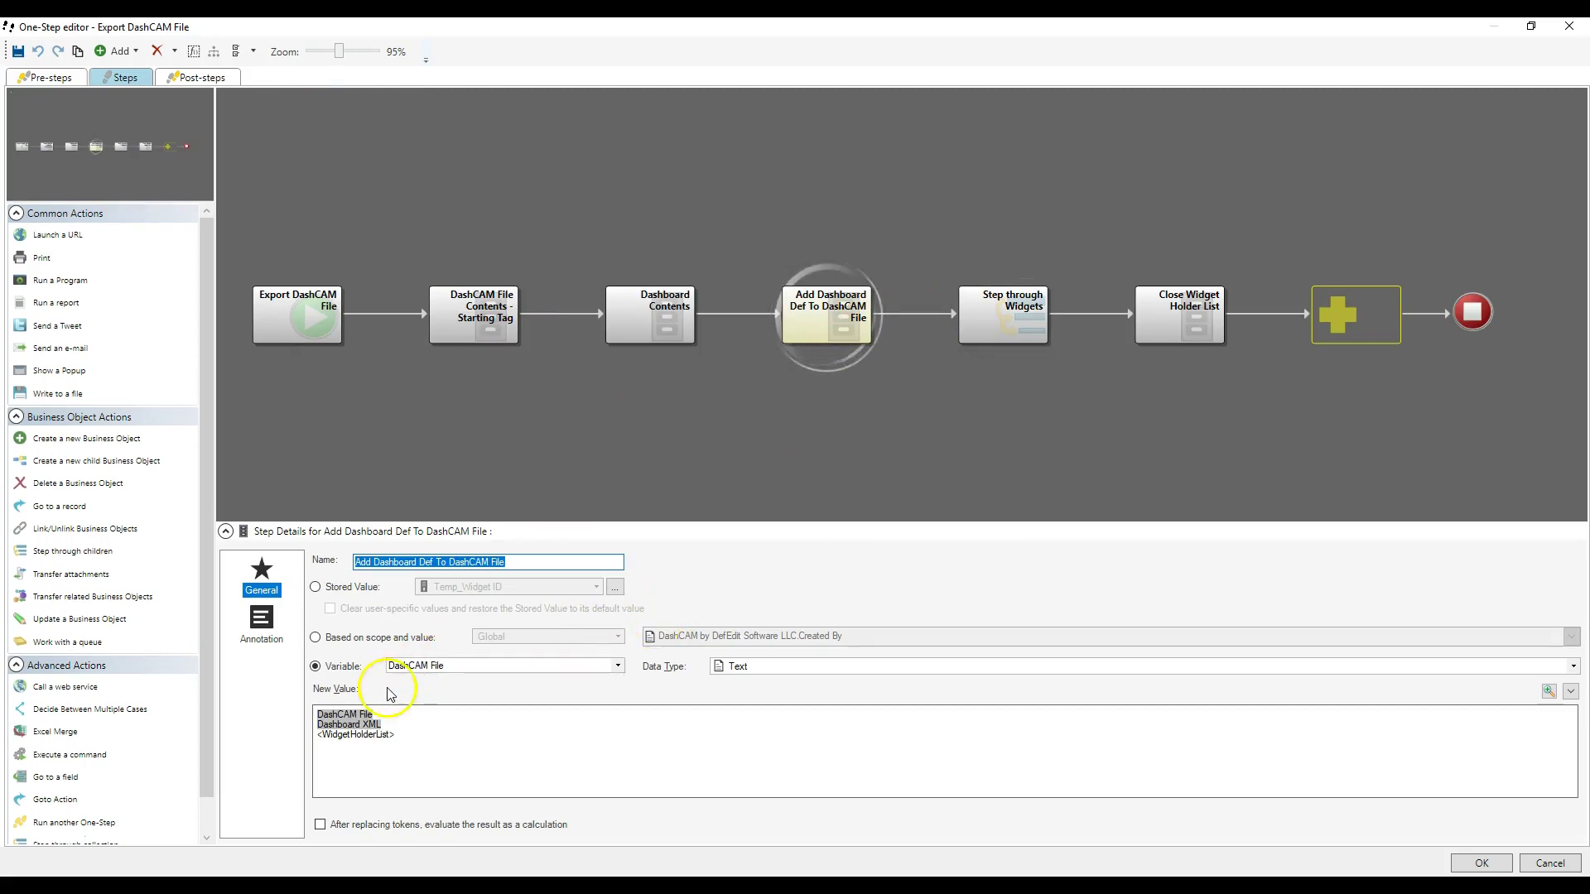
left_click(1163, 325)
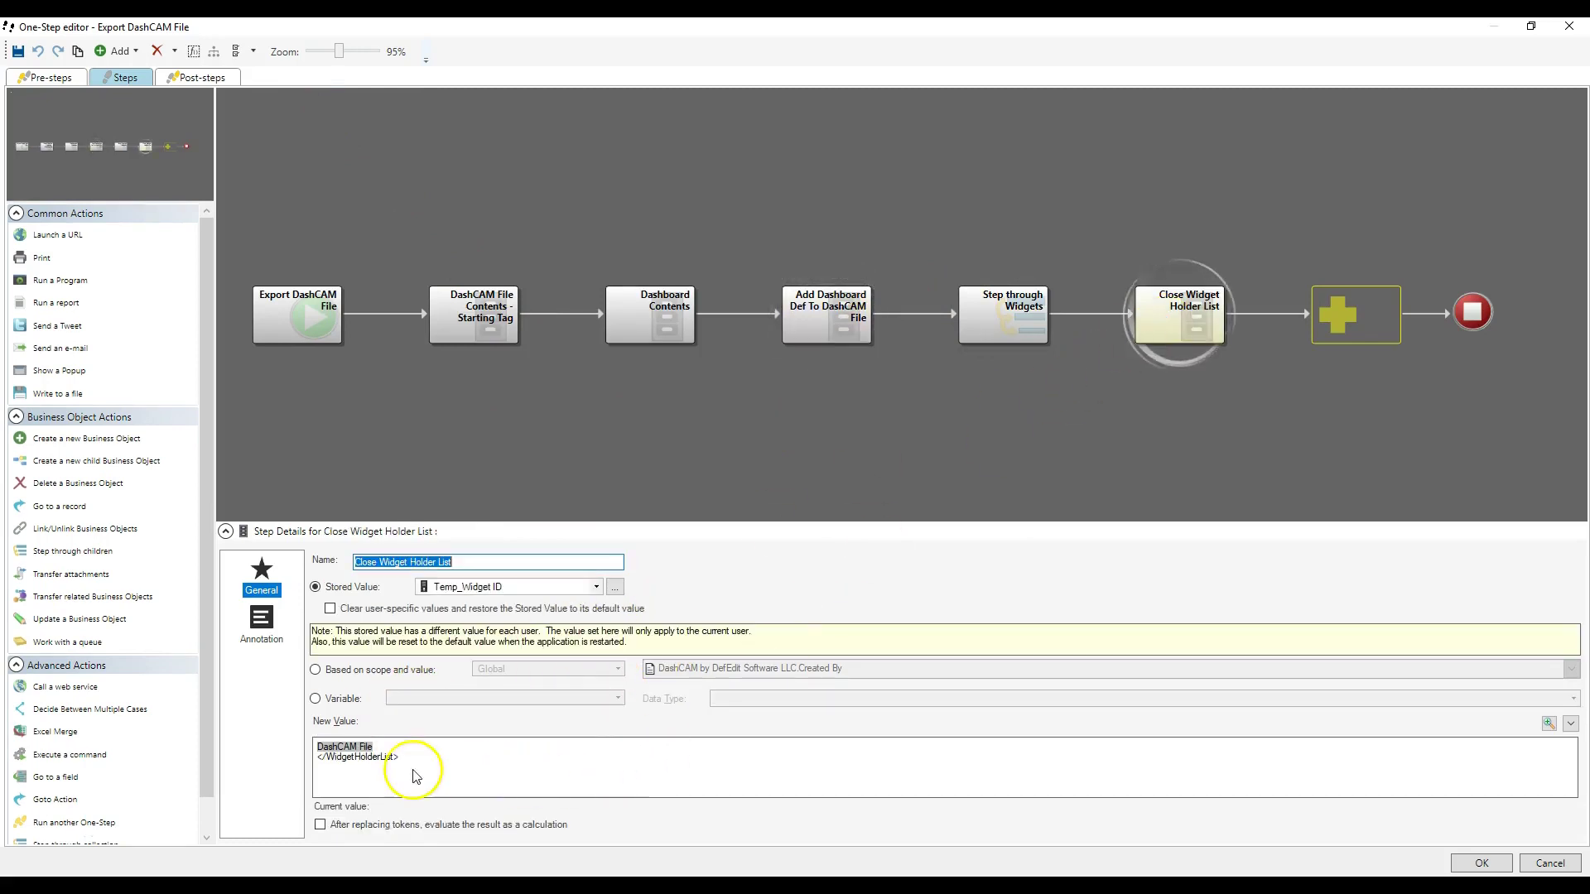
- Insert the DashCAM File variable on its own line before the opening Widget tag in Update Widget List, and save the sub-steps
left_click(964, 333)
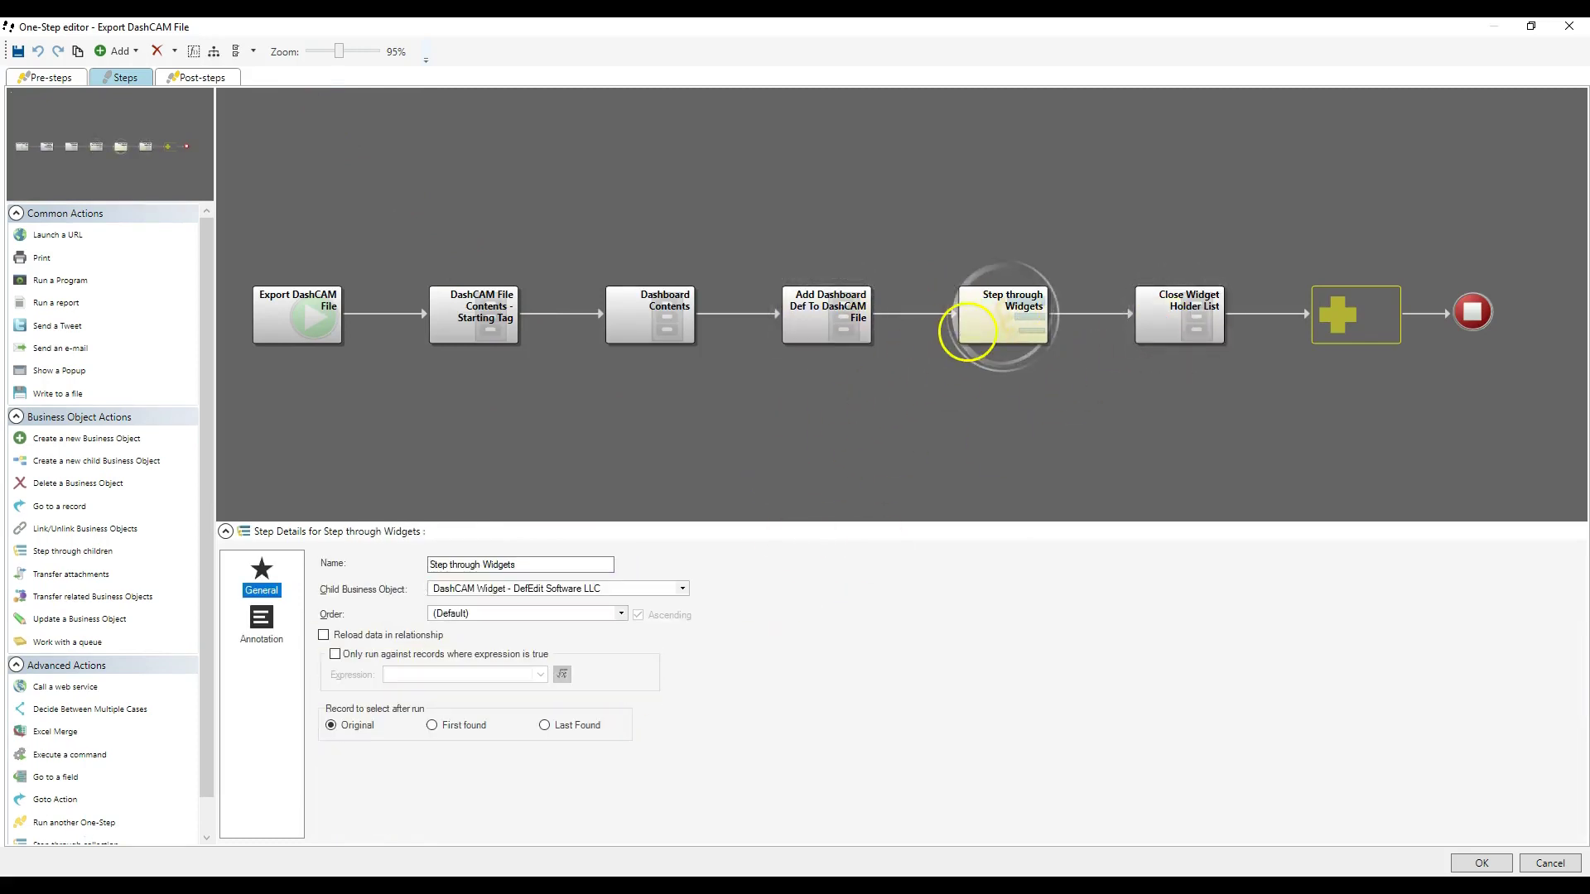
double_click(965, 333)
left_click(489, 331)
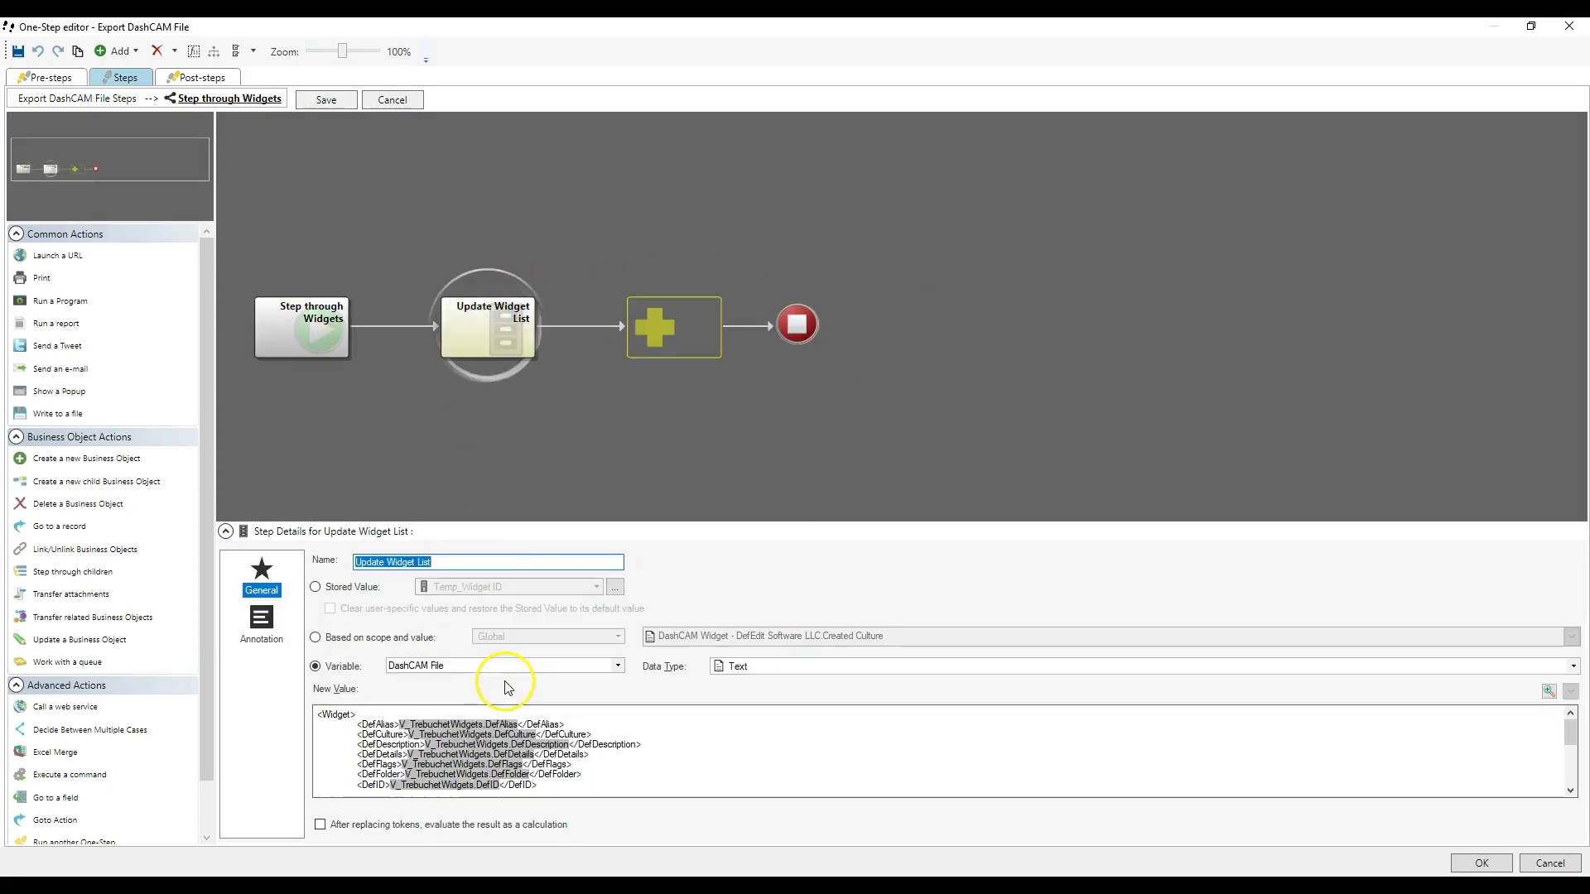
left_click(371, 711)
key("Home")
key("Return")
right_click(370, 710)
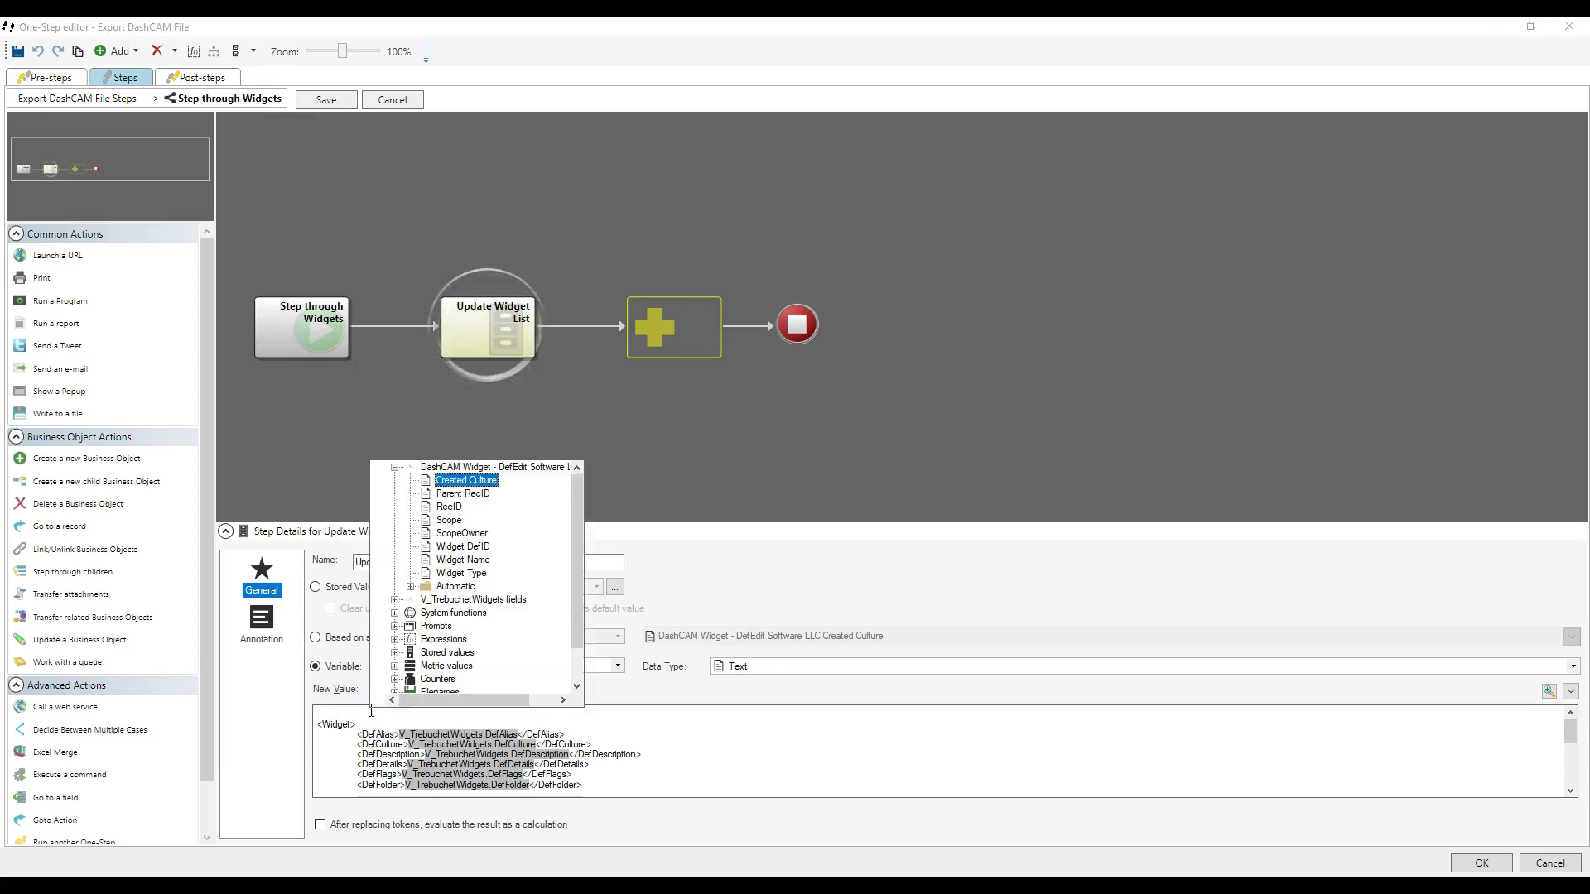
left_click(395, 467)
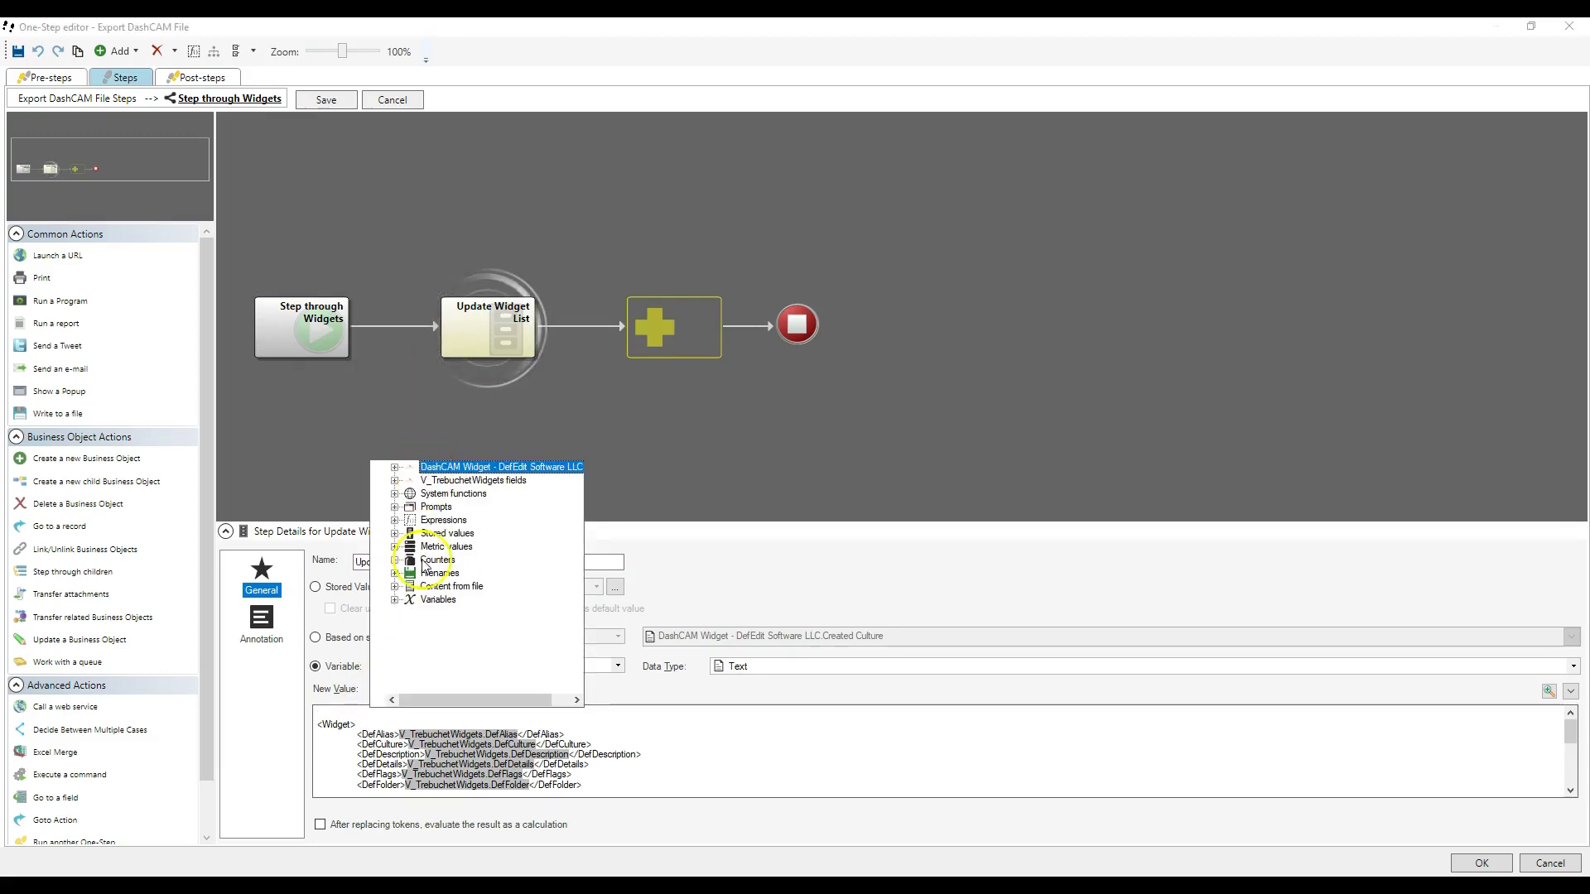
double_click(427, 602)
double_click(464, 650)
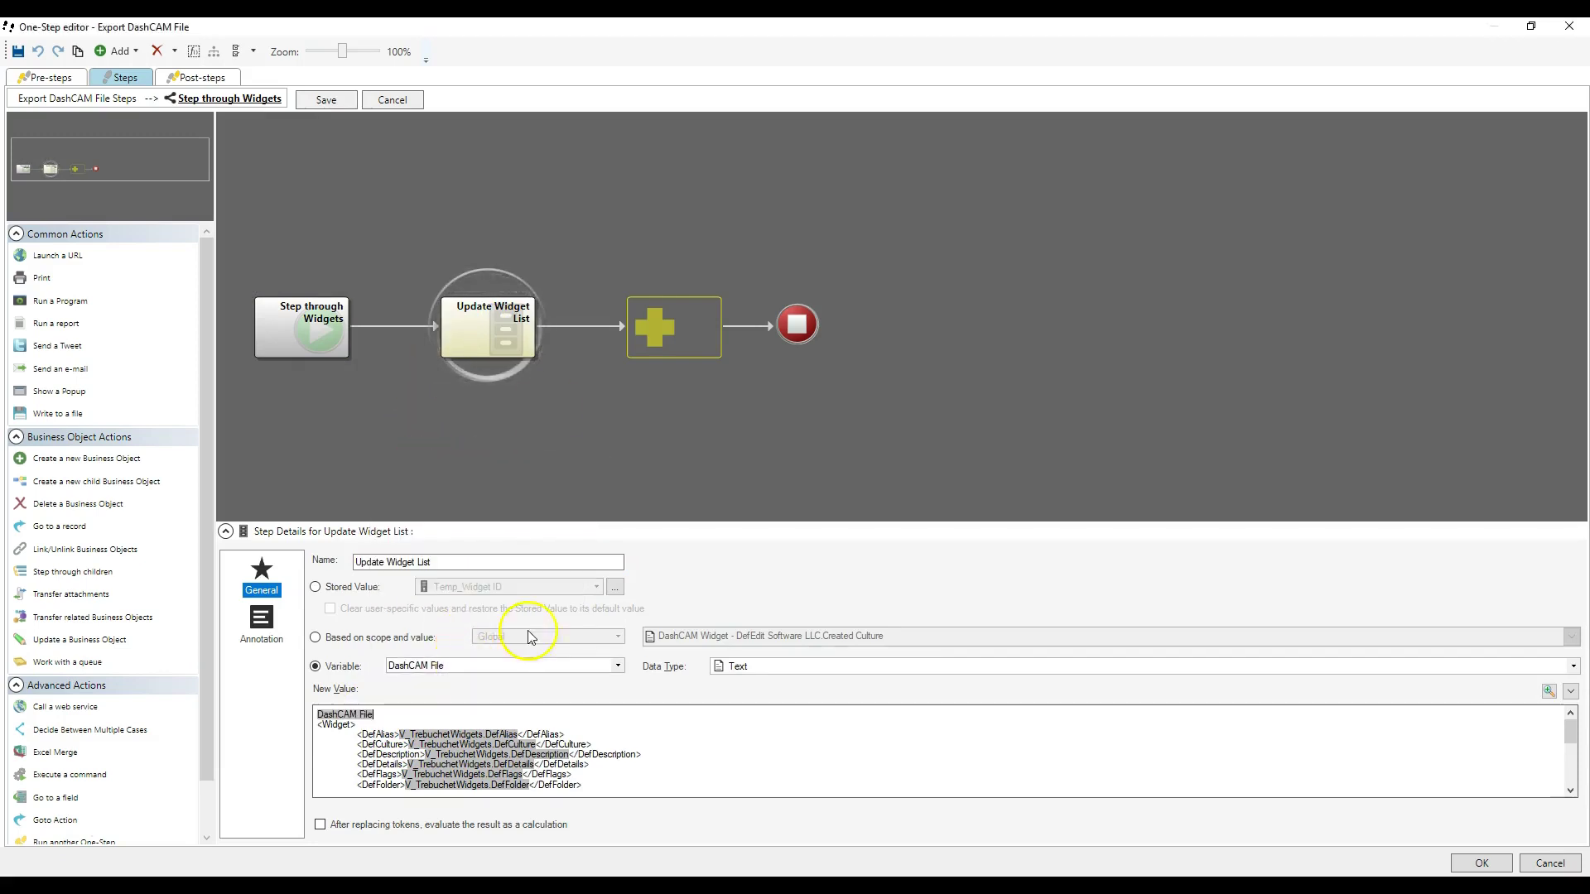
left_click(324, 99)
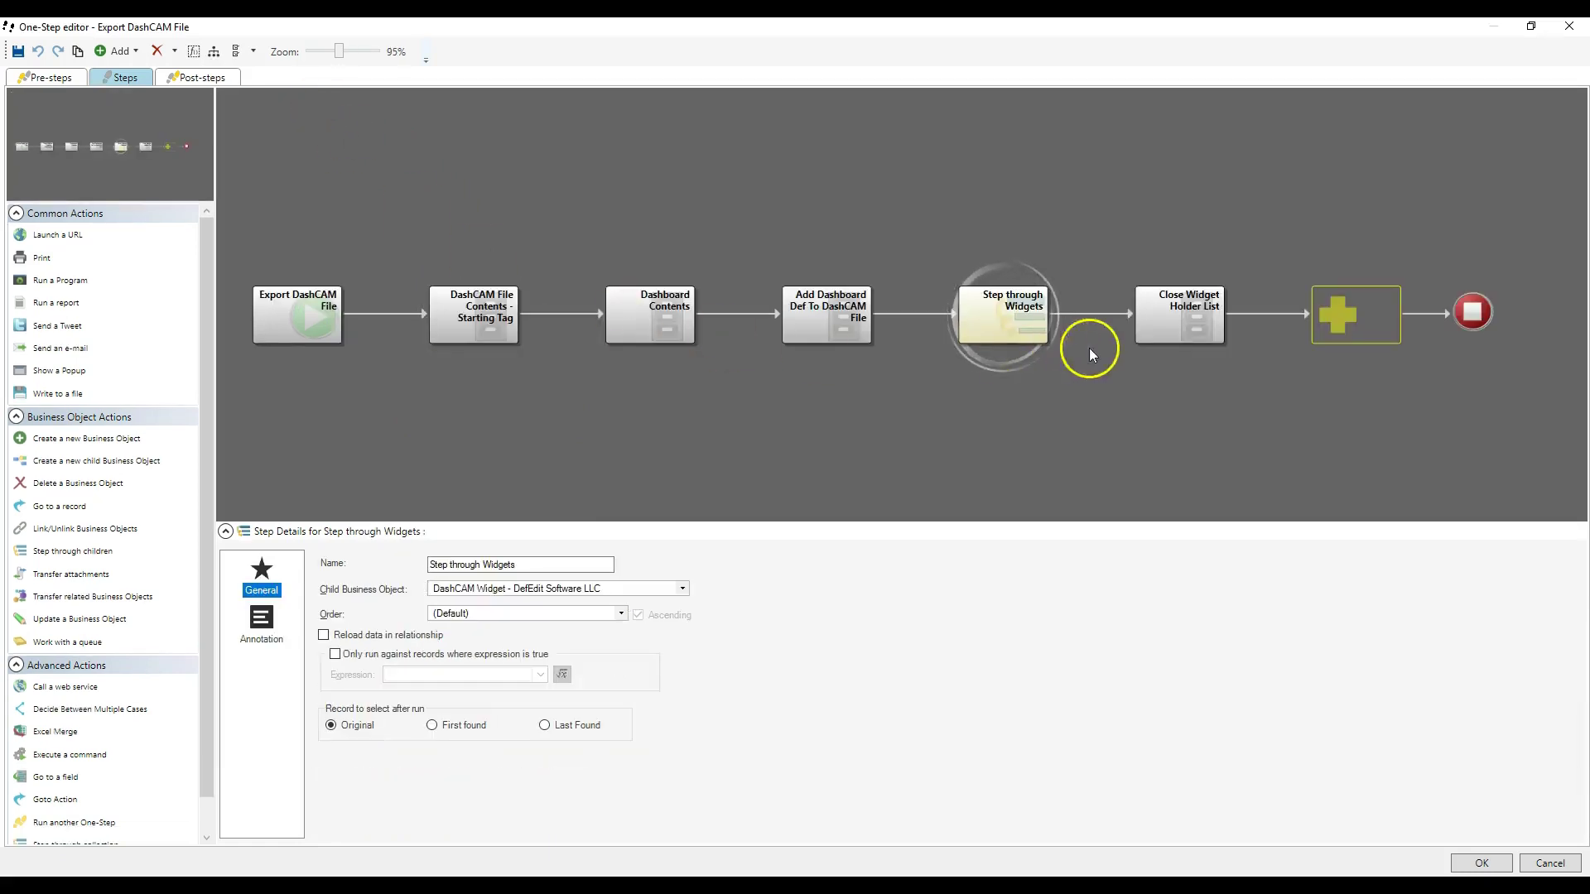
- Add a Write to a file step after Close Widget Holder List, with the DashCAM Export File Path field as its filename
left_click(1154, 330)
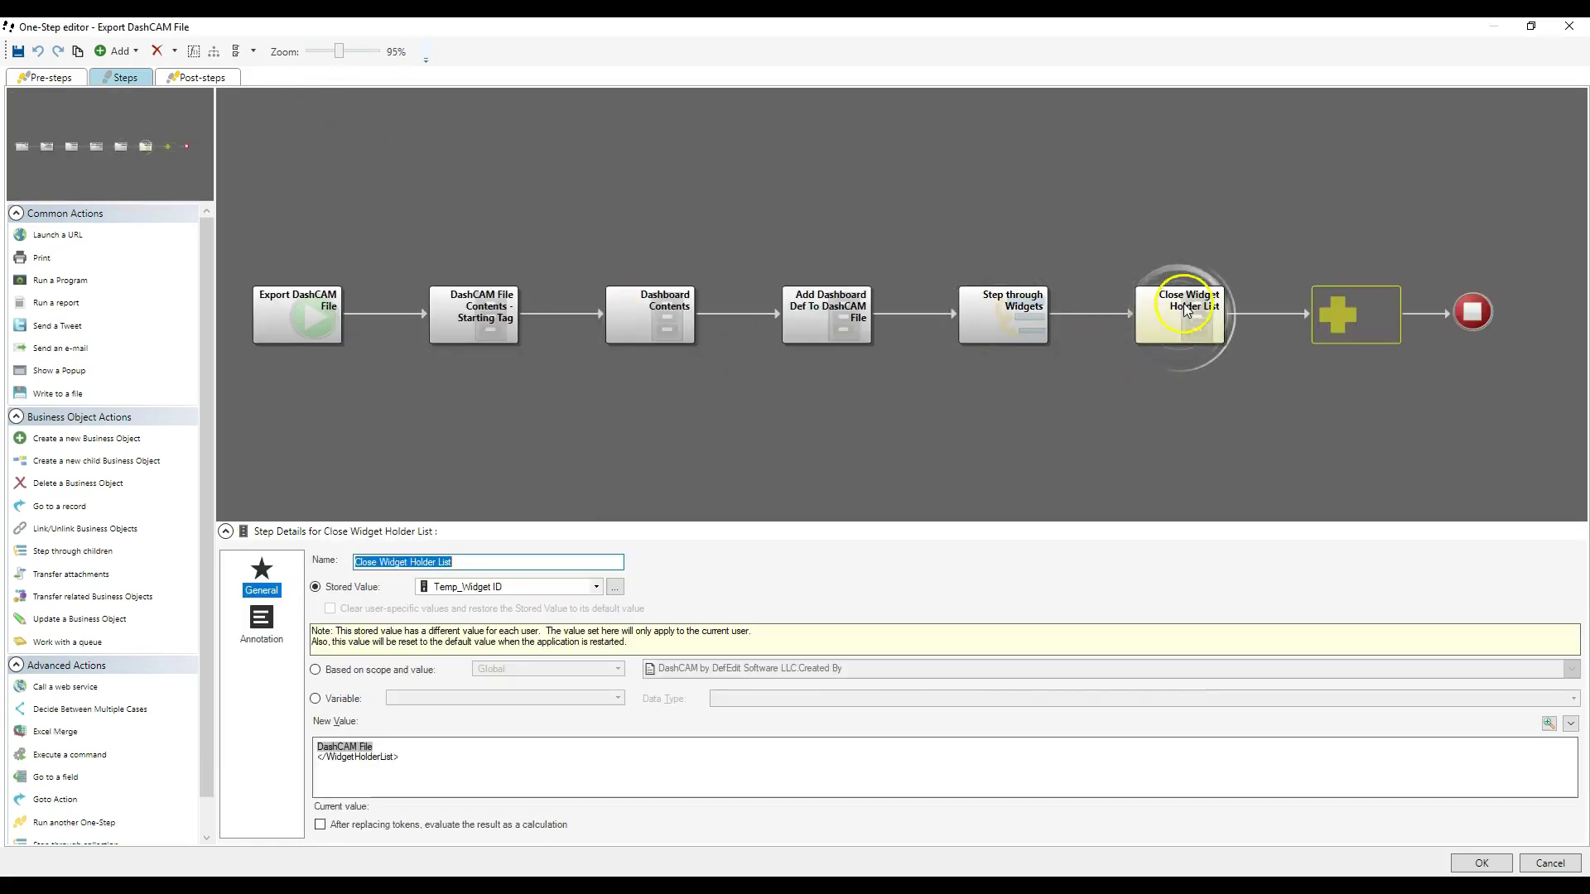
left_click_drag(58, 394, 1341, 316)
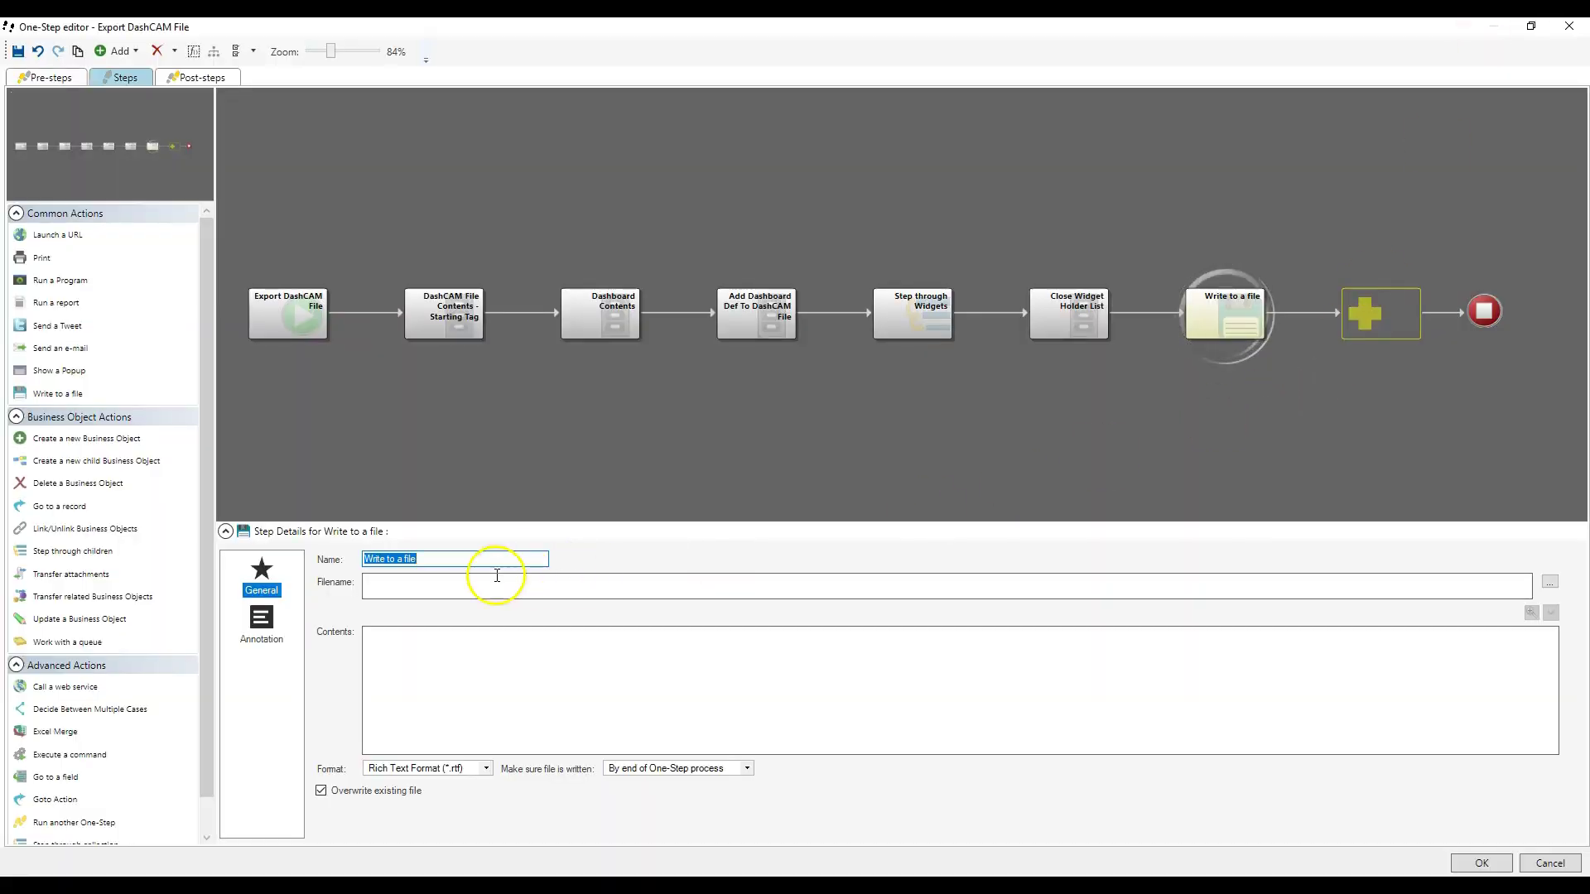
right_click(494, 578)
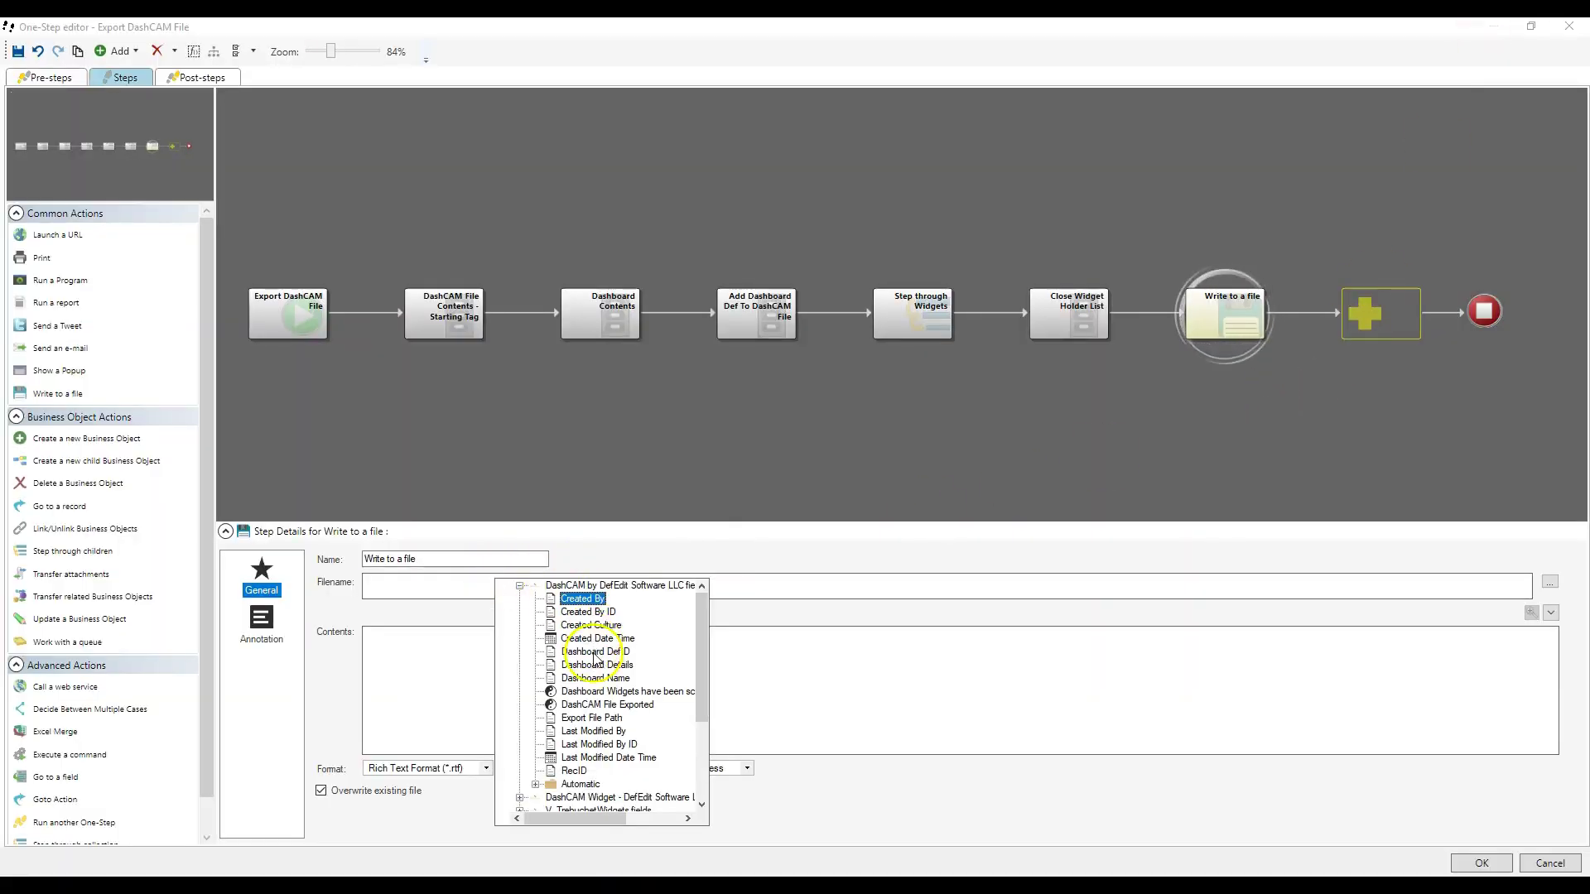
left_click(591, 717)
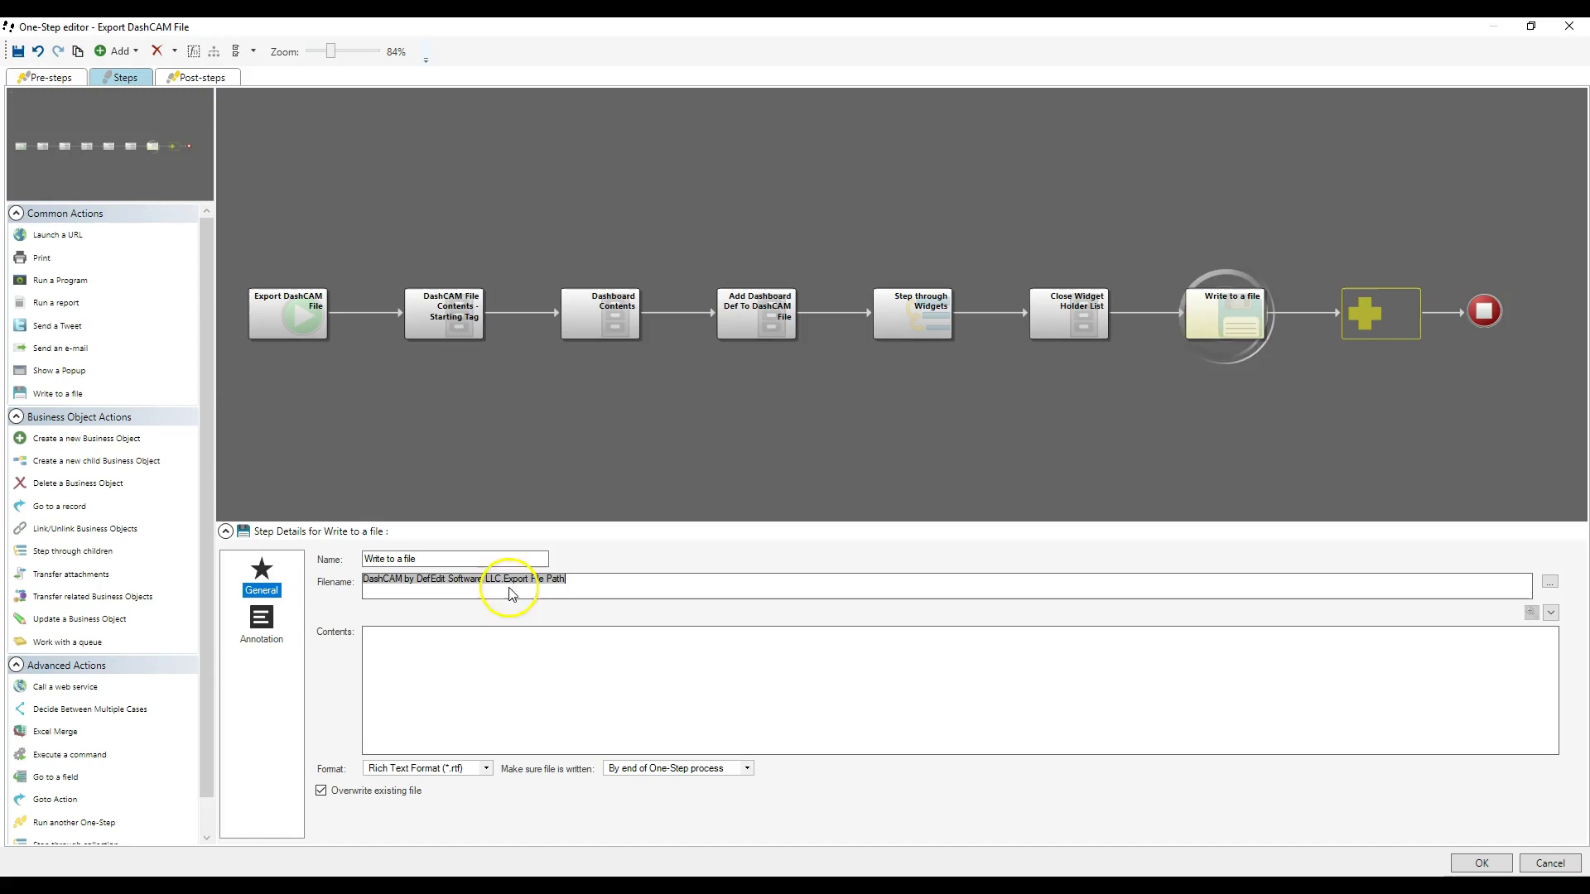
- Insert the DashCAM File variable as the contents of the Write to a file step
right_click(497, 658)
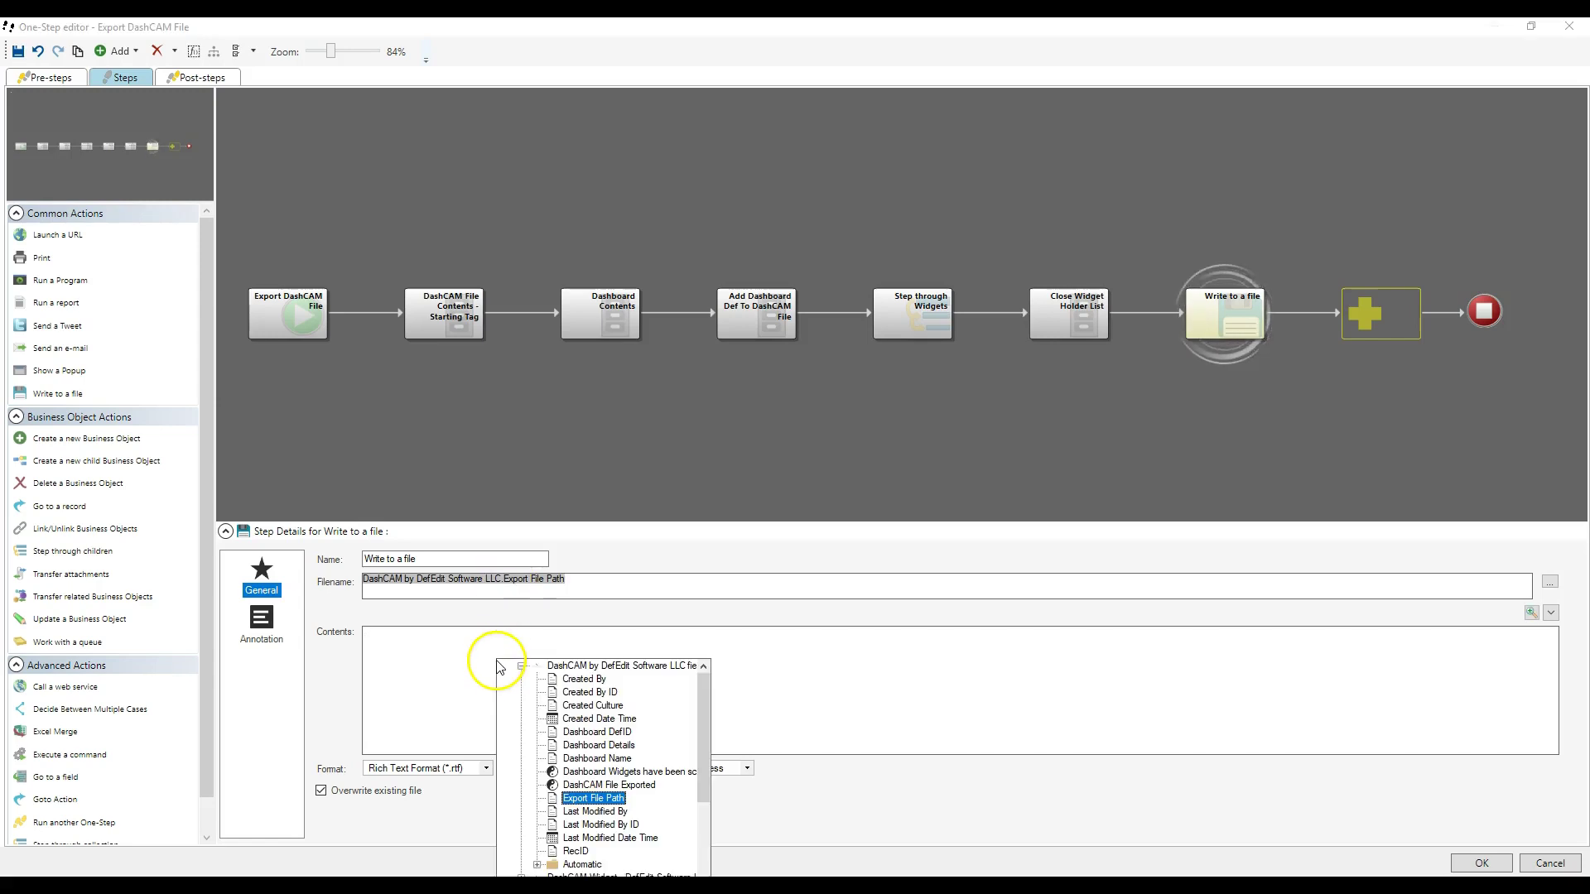
double_click(571, 669)
double_click(561, 813)
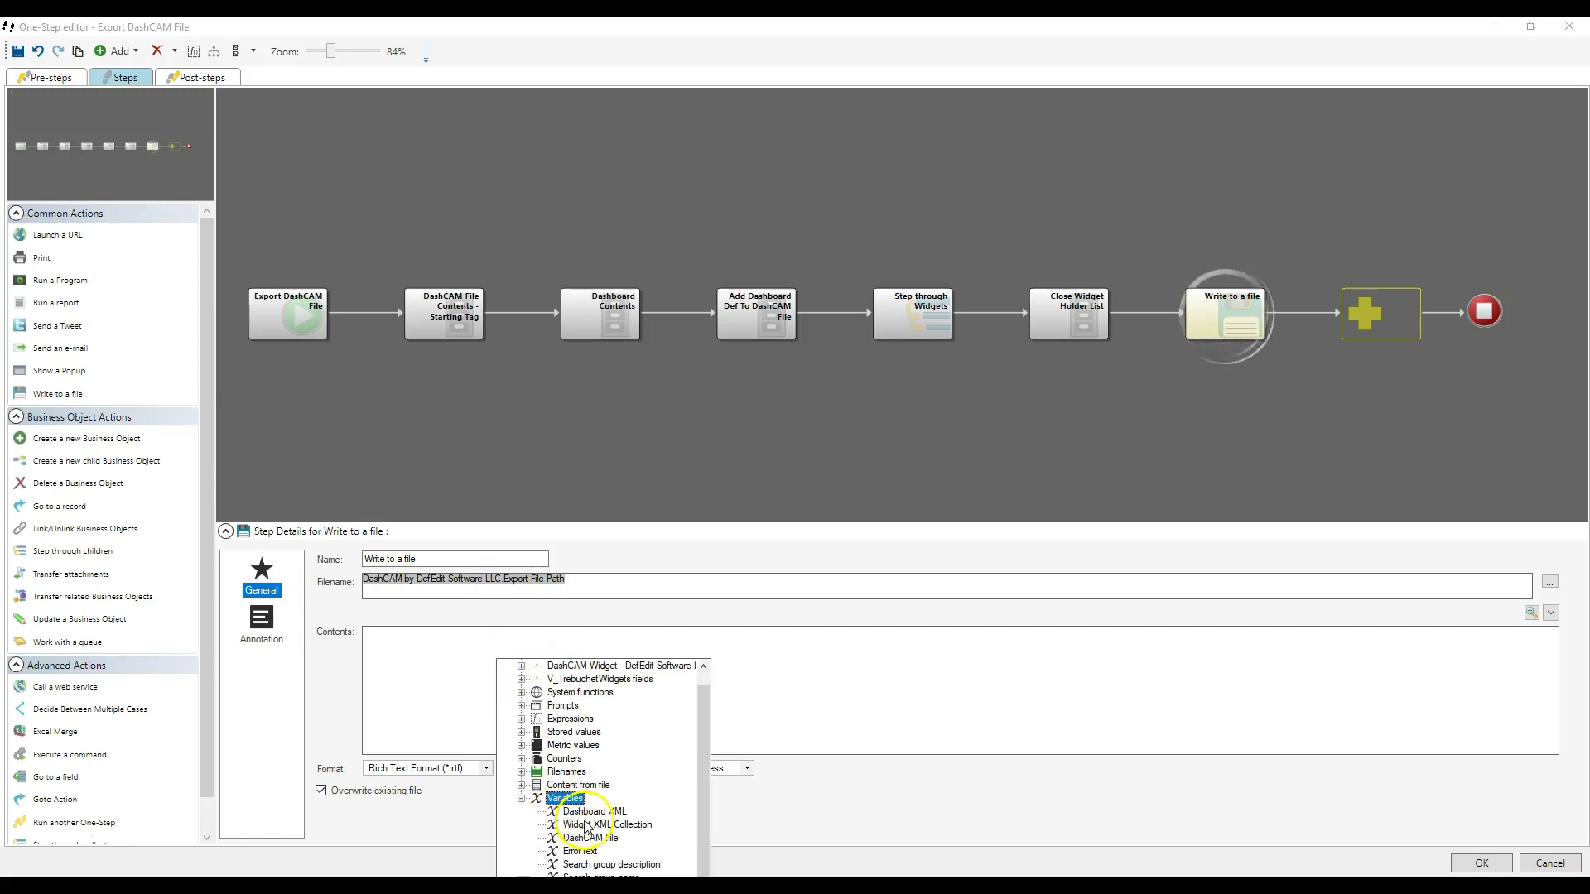
left_click(606, 838)
- Set the file format to Plain text (*.txt) and have the file written before the next sub-step
left_click(422, 768)
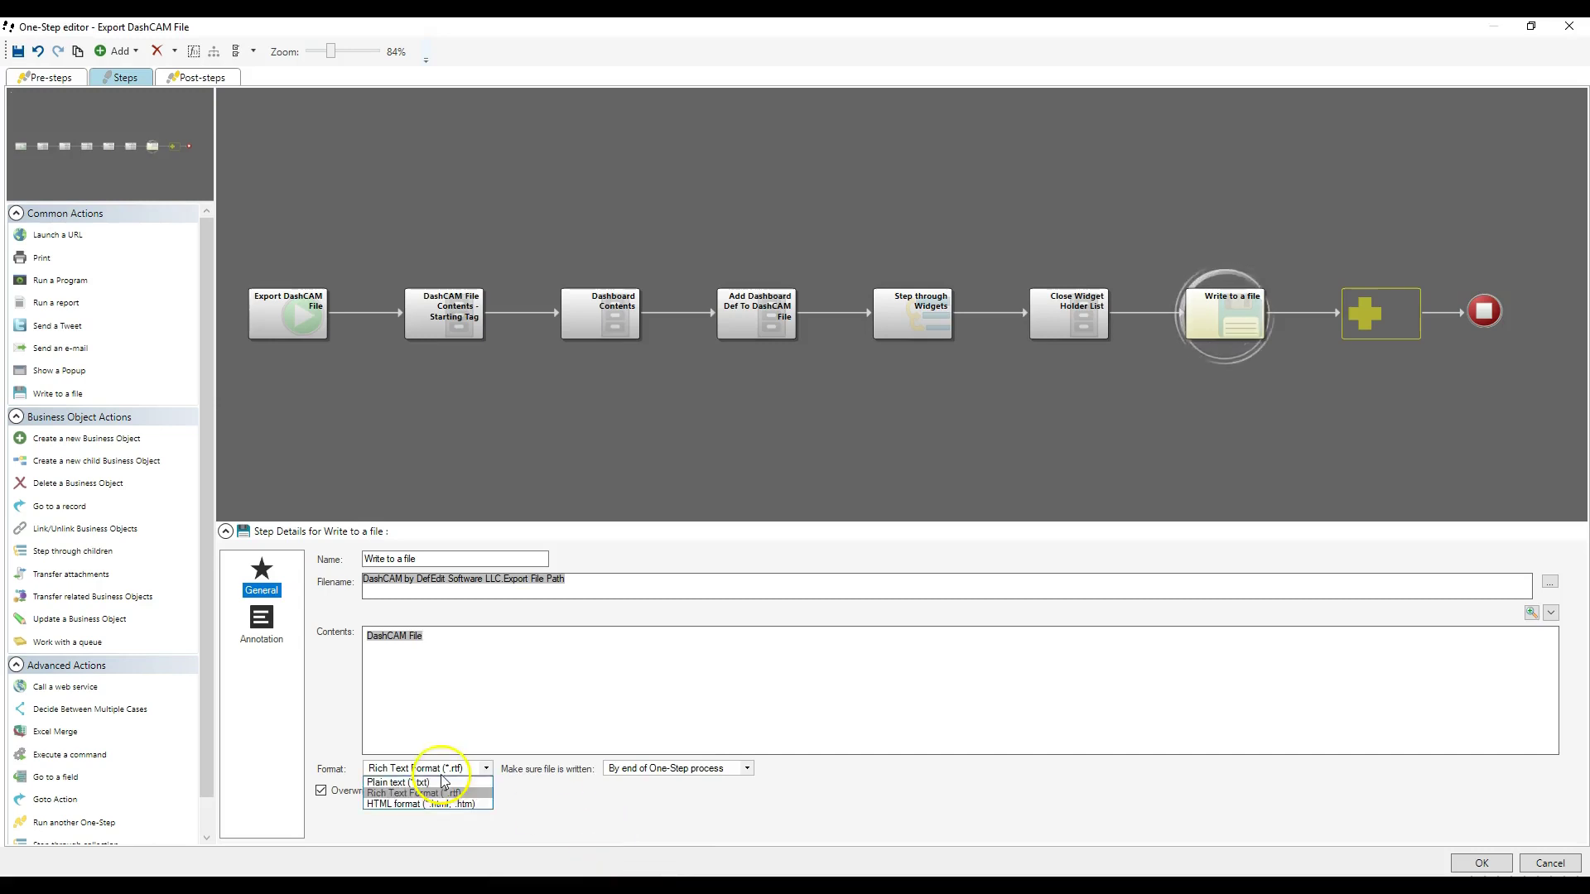
left_click(419, 783)
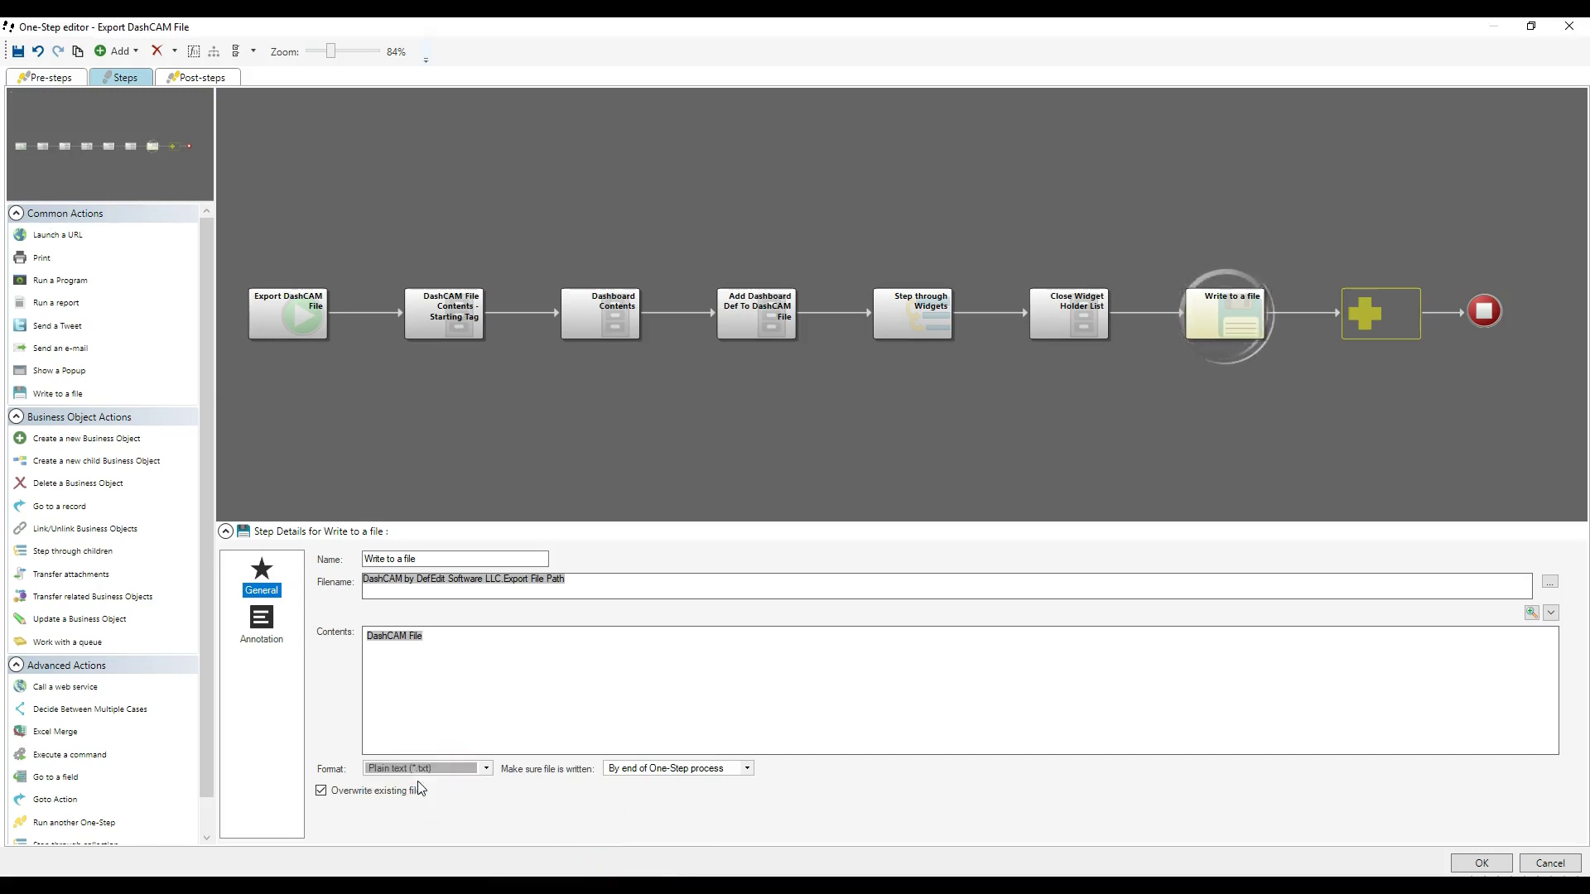
left_click(650, 769)
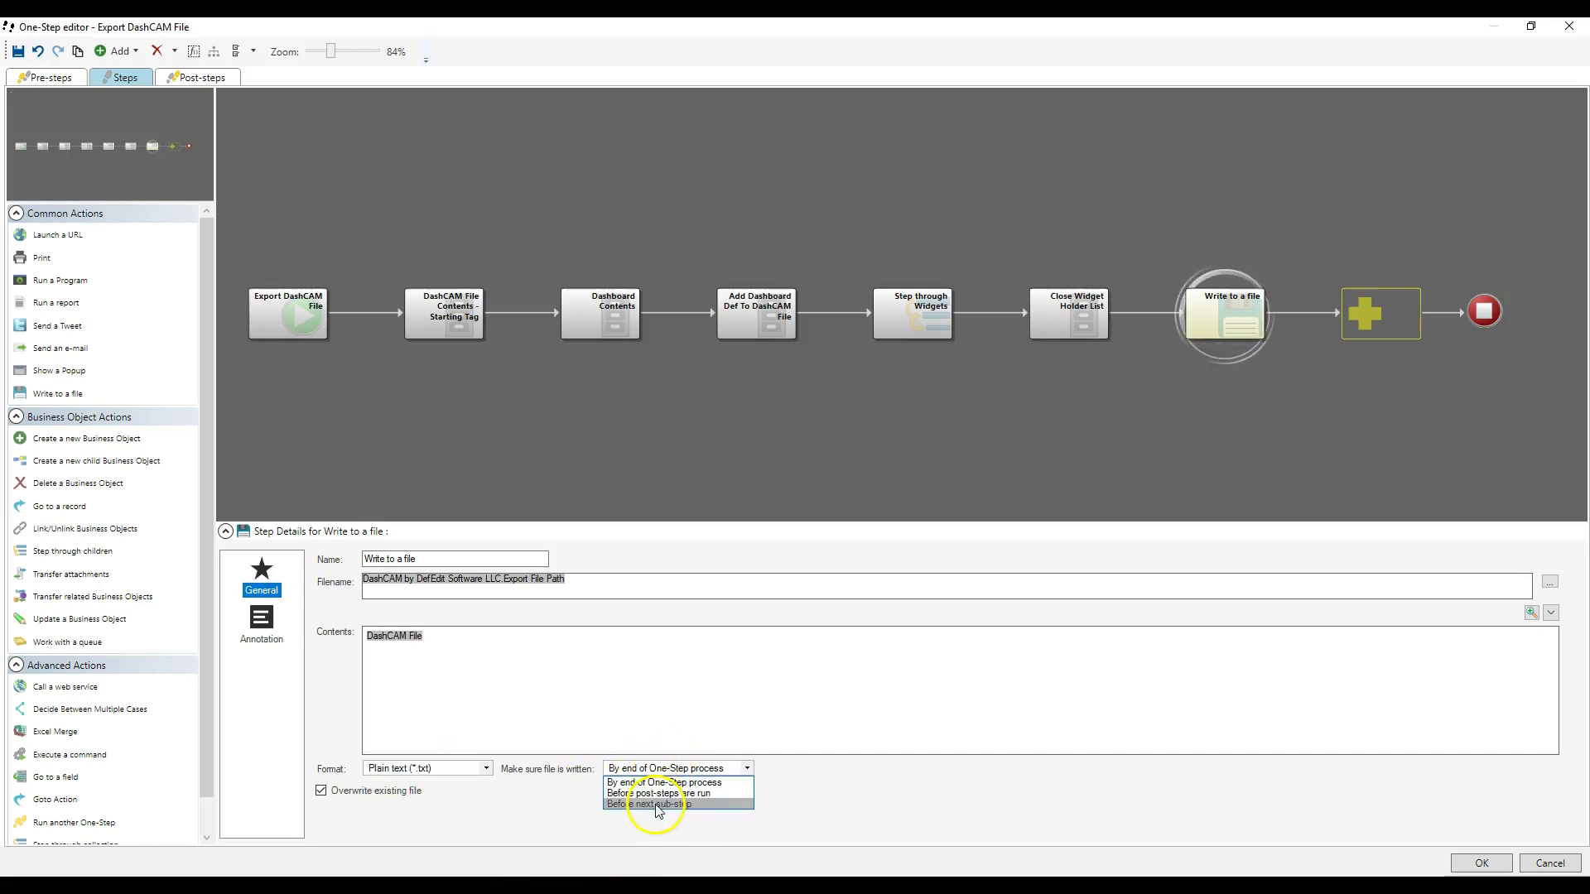
left_click(659, 803)
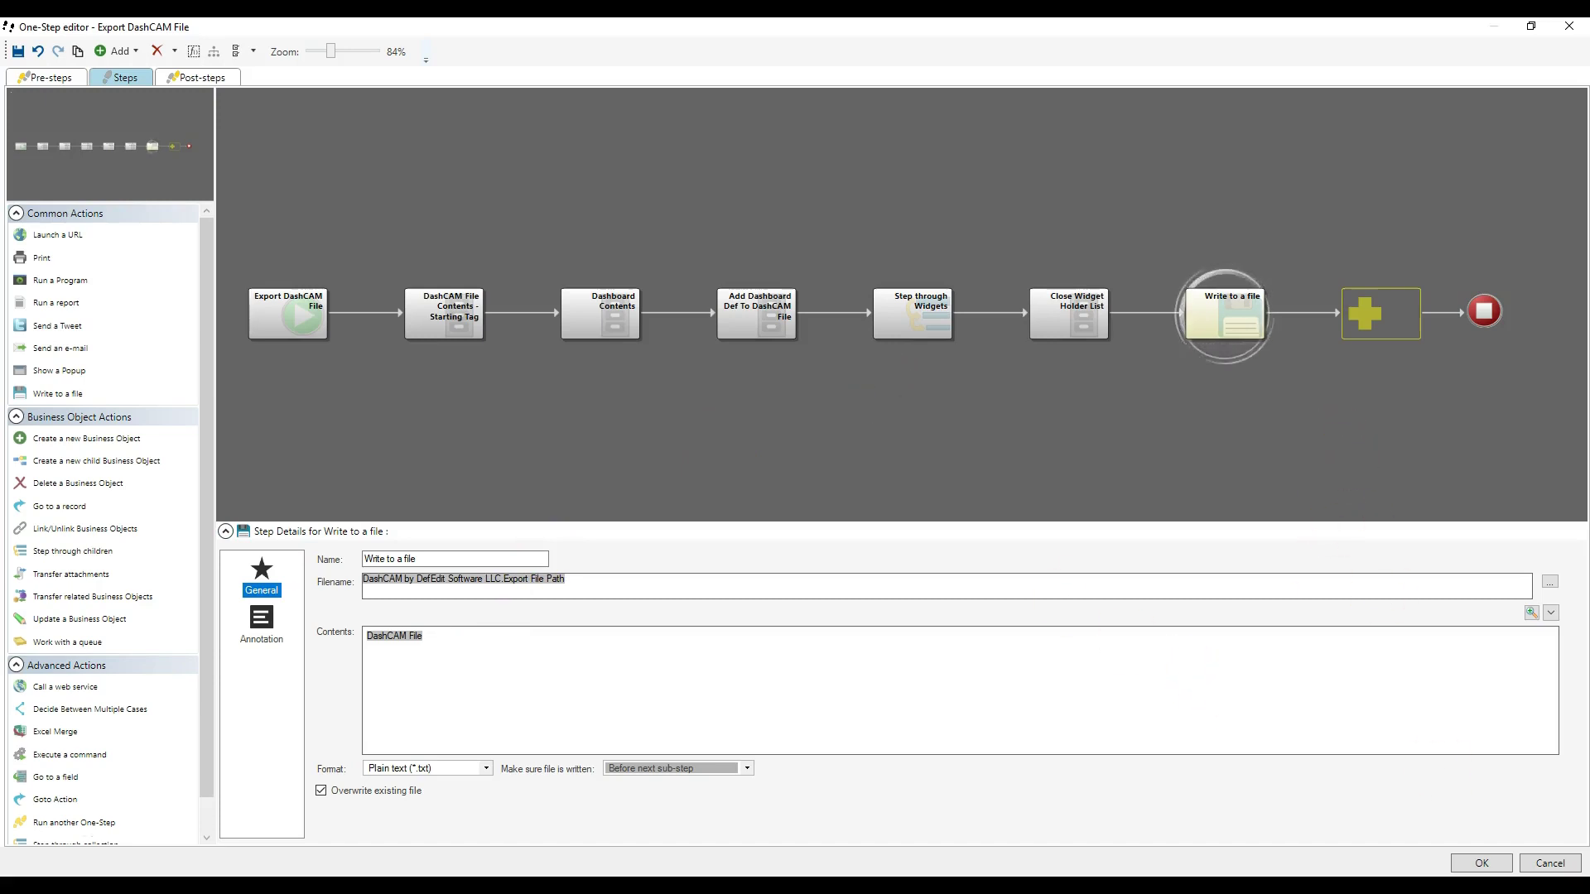
- Accept the Export DashCAM File One-Step as the export link's action and save the blueprint
left_click(1478, 862)
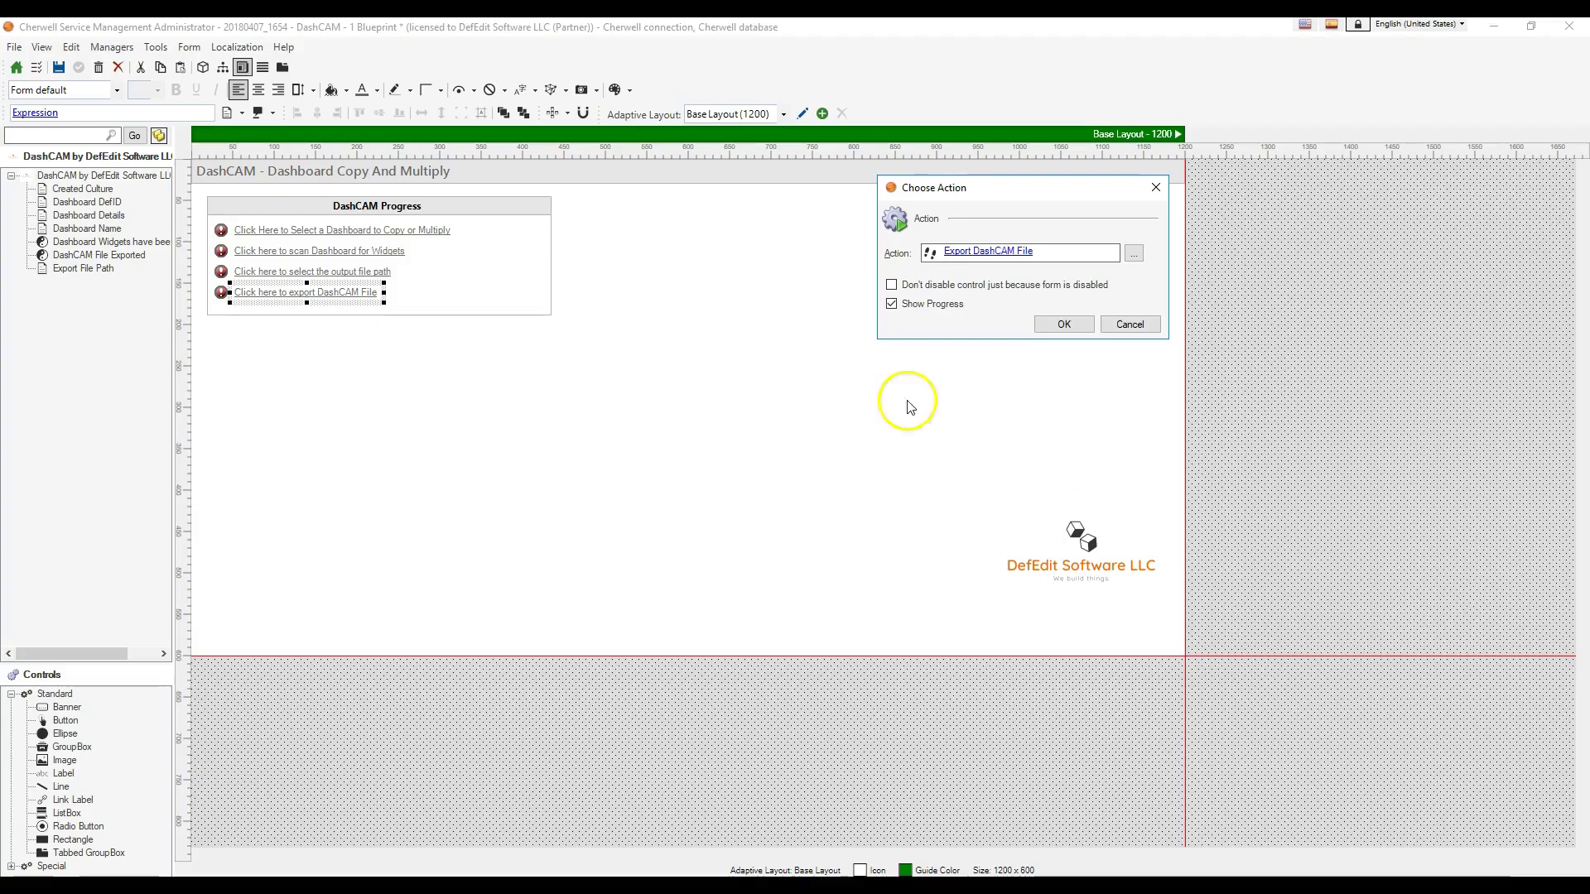
left_click(1063, 325)
left_click(59, 69)
- Publish the blueprint with Ignore Conflicts on and Scan across all cultures off, accepting the No Error Scan Warning
left_click(74, 207)
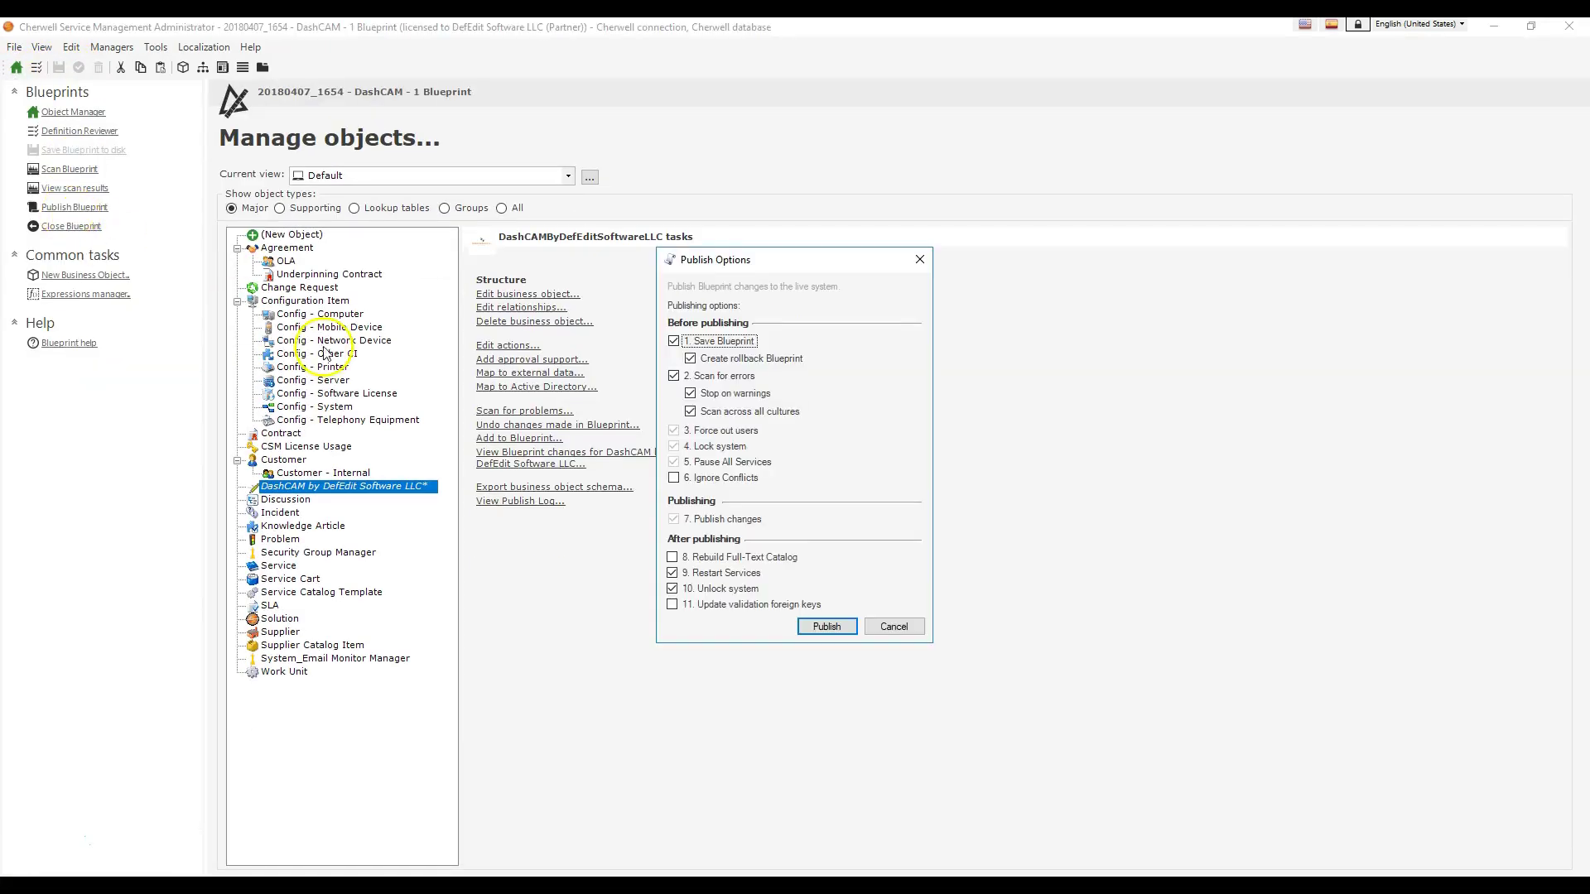
left_click(743, 481)
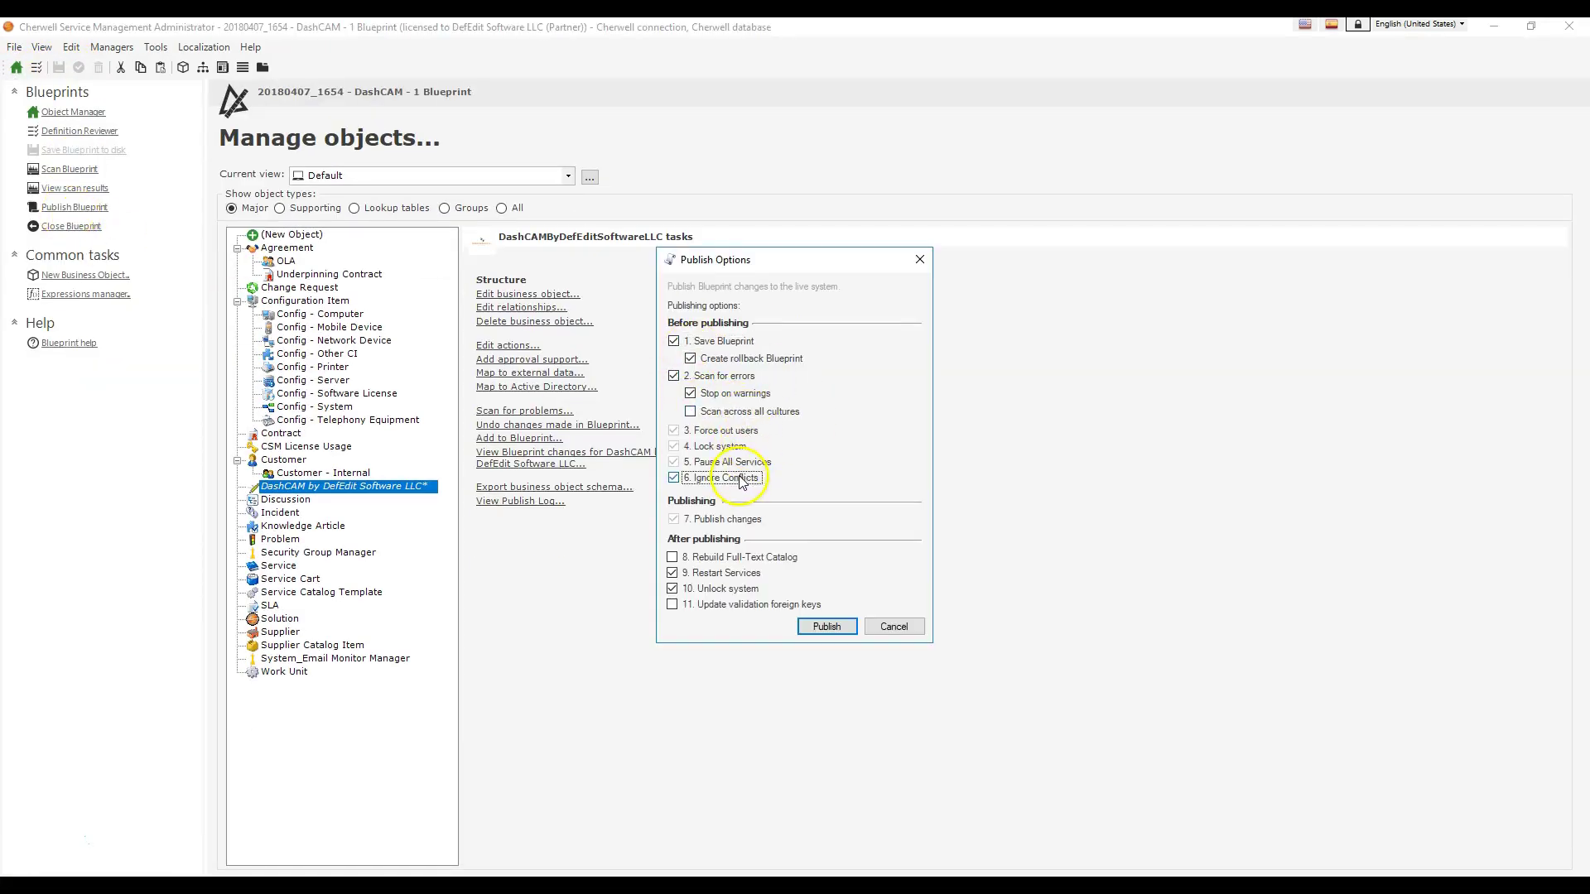
left_click(697, 381)
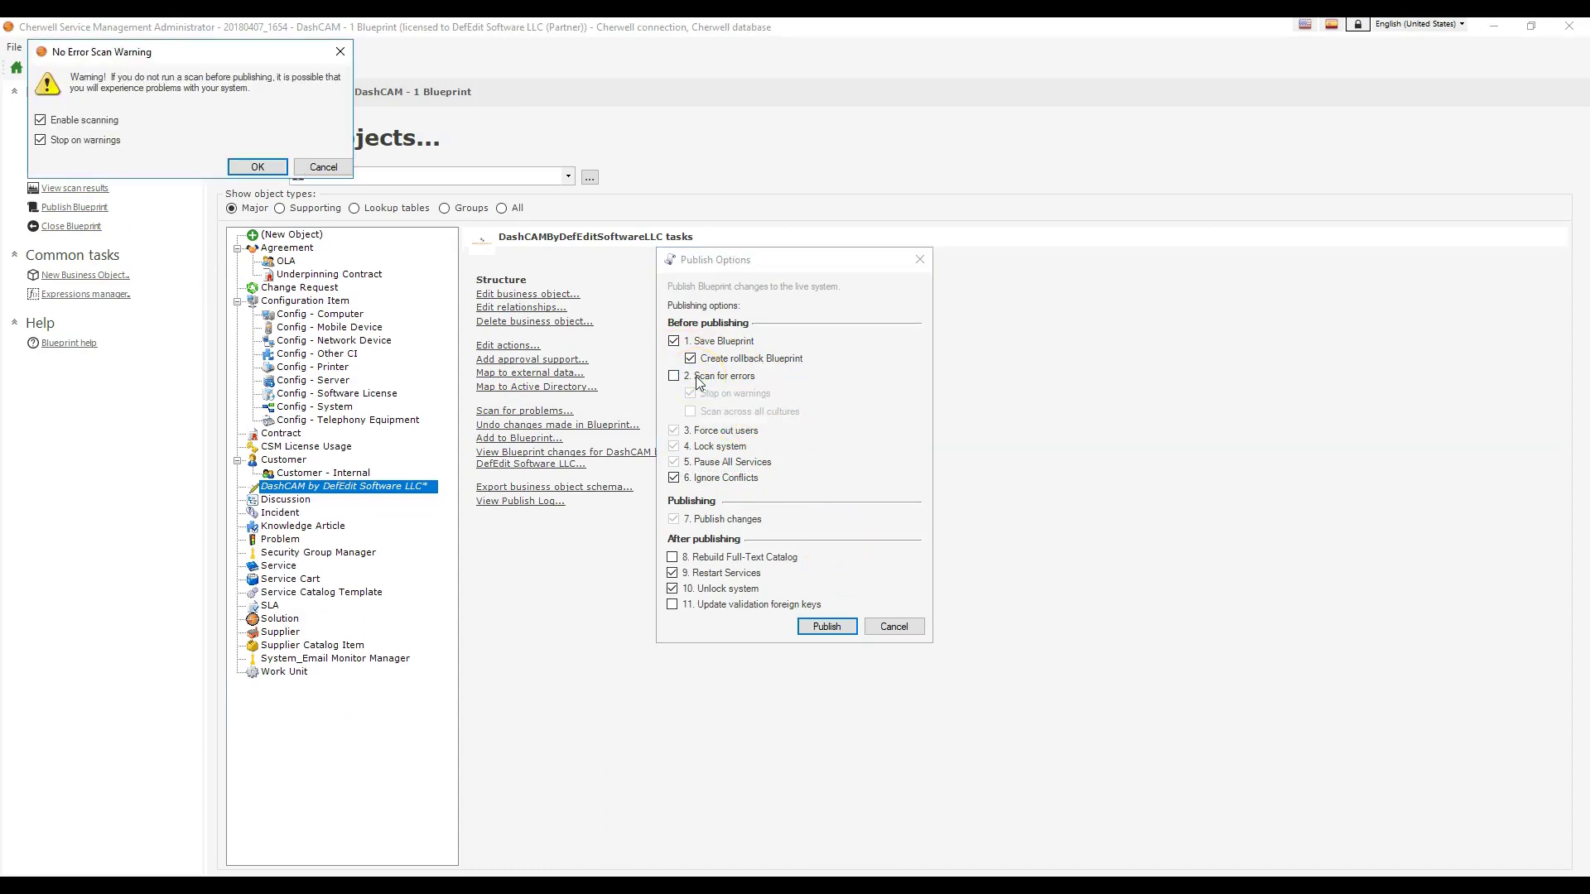
key("Return")
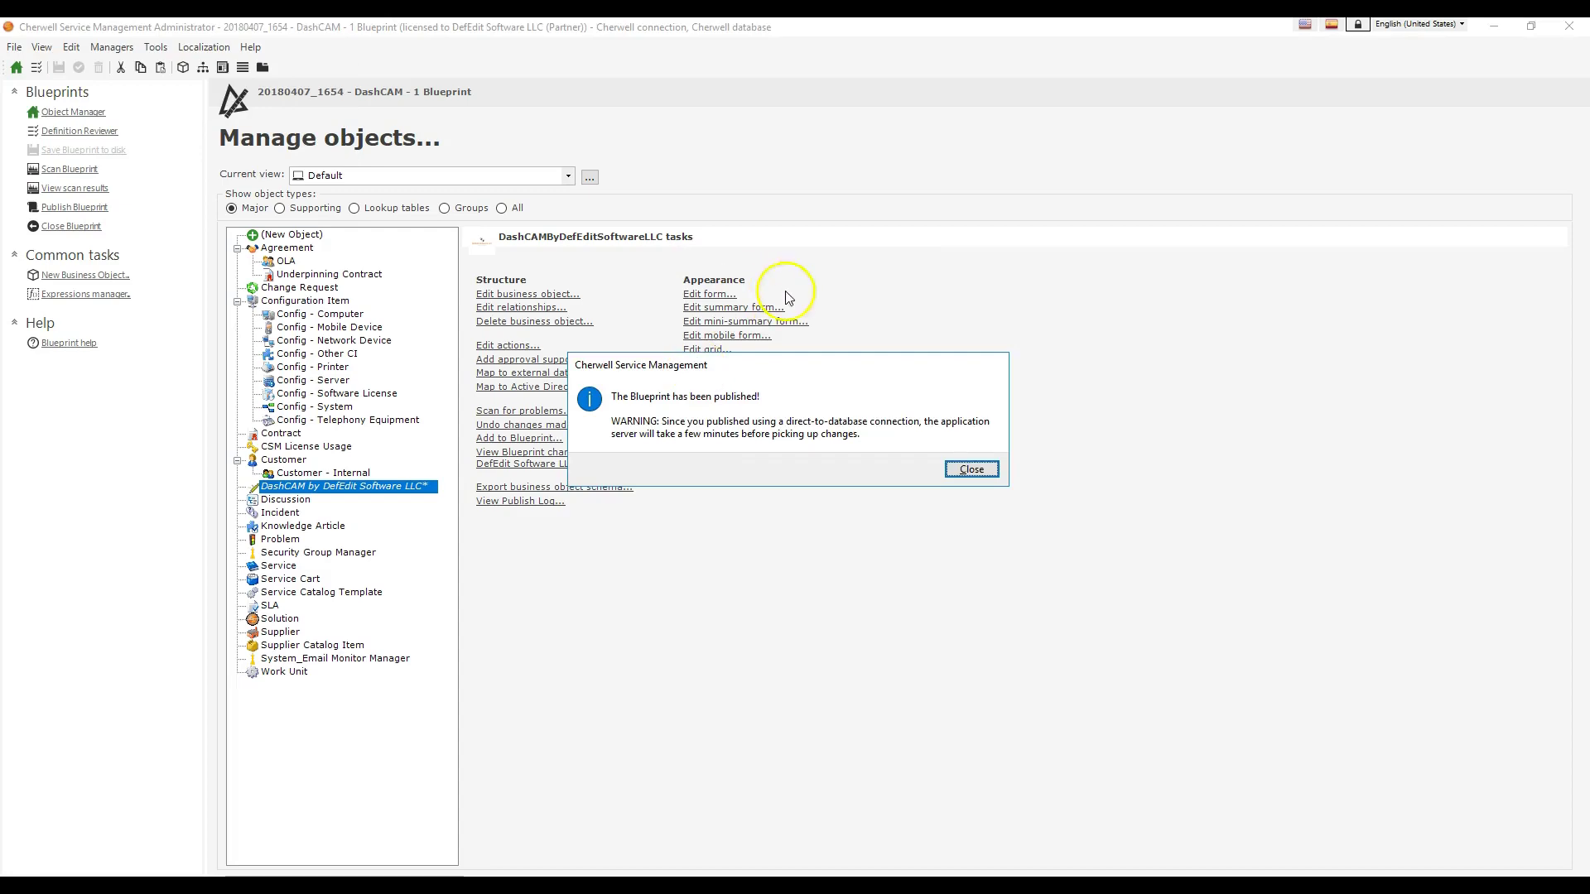
left_click(977, 469)
- Switch to the Cherwell Service Management client, reload its definitions and open the All Dashcams list
left_click(1494, 27)
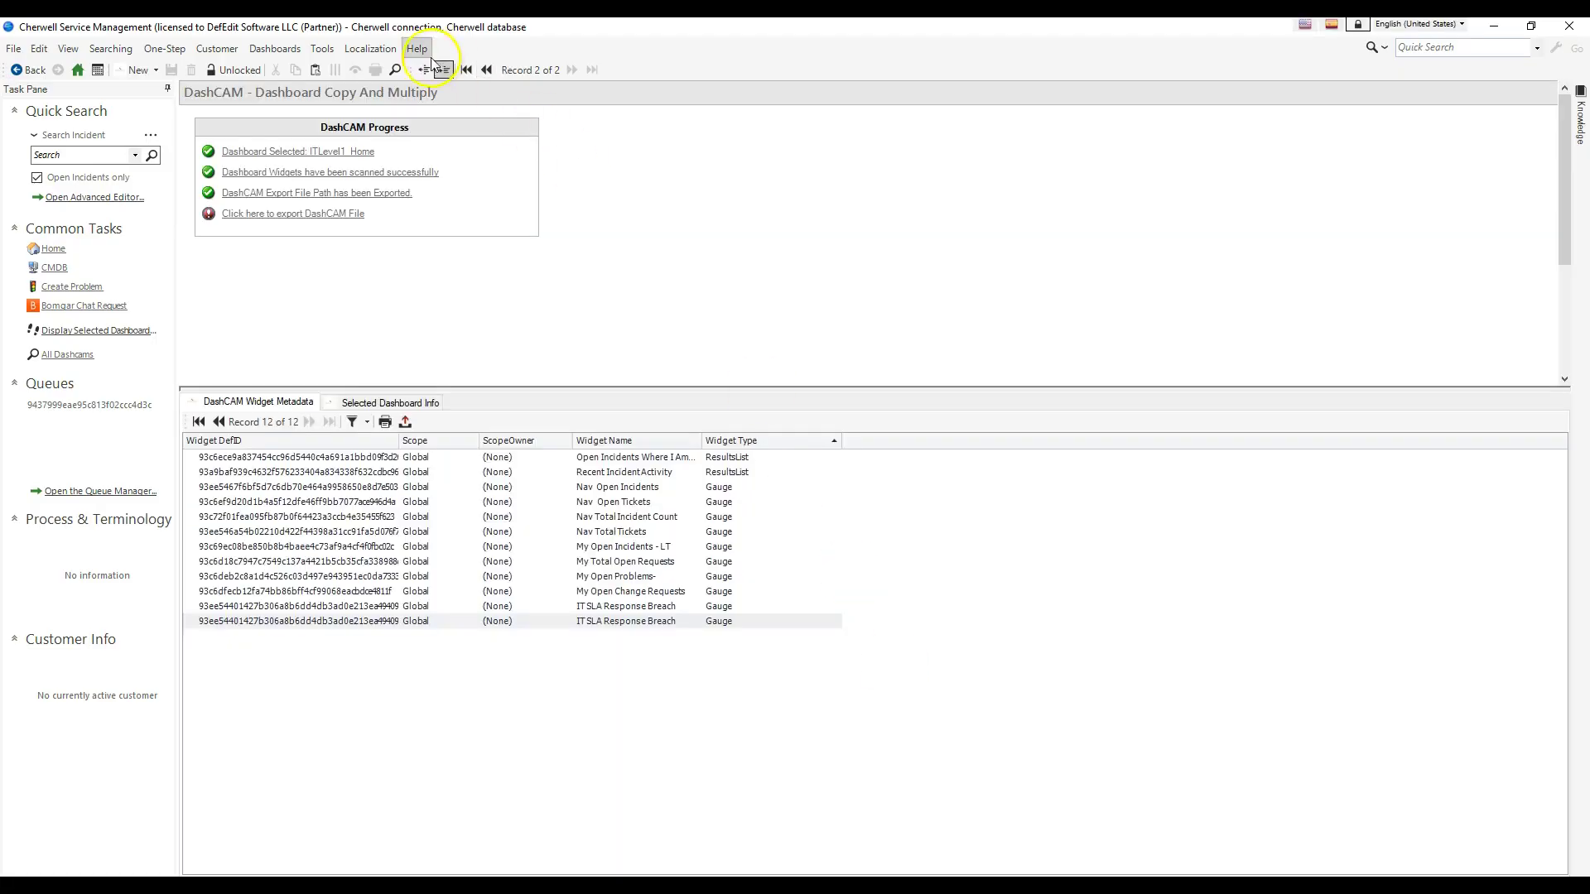
left_click(416, 49)
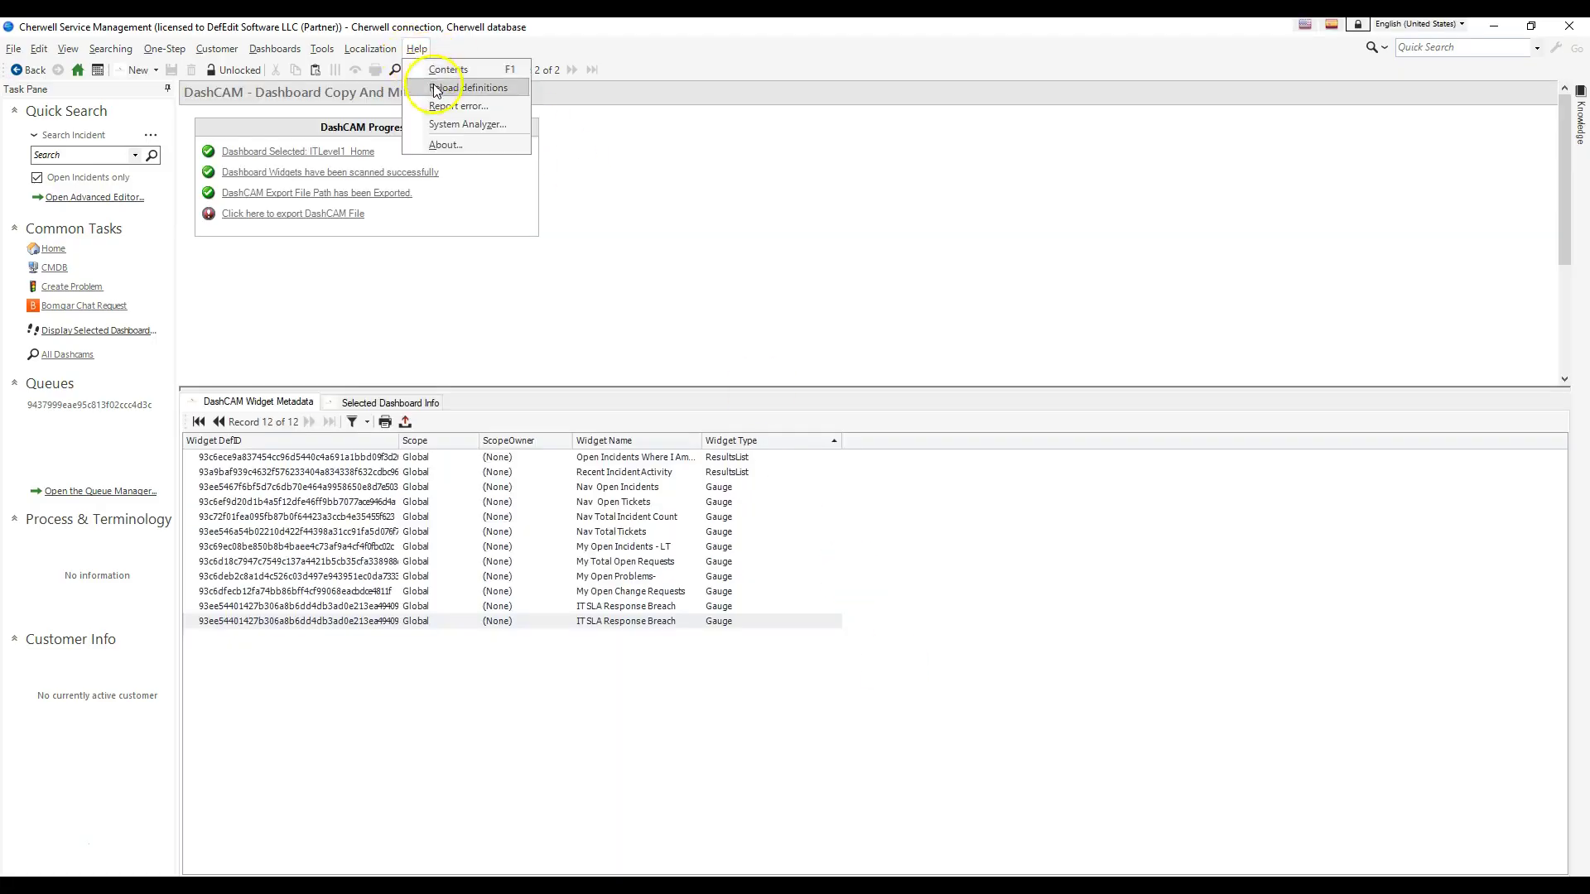
left_click(436, 87)
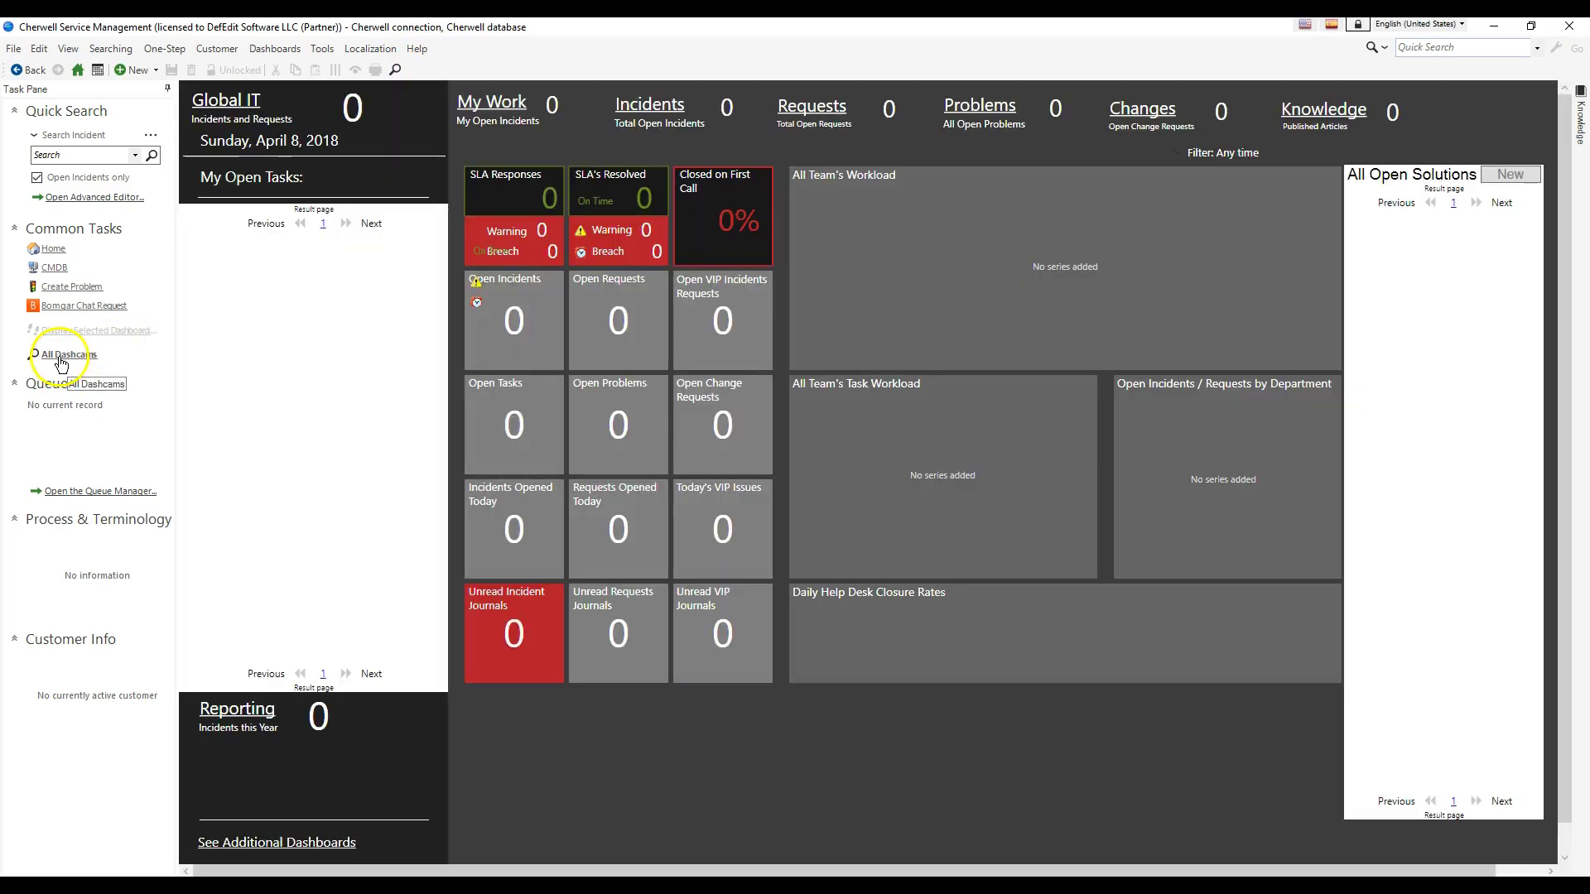
left_click(67, 355)
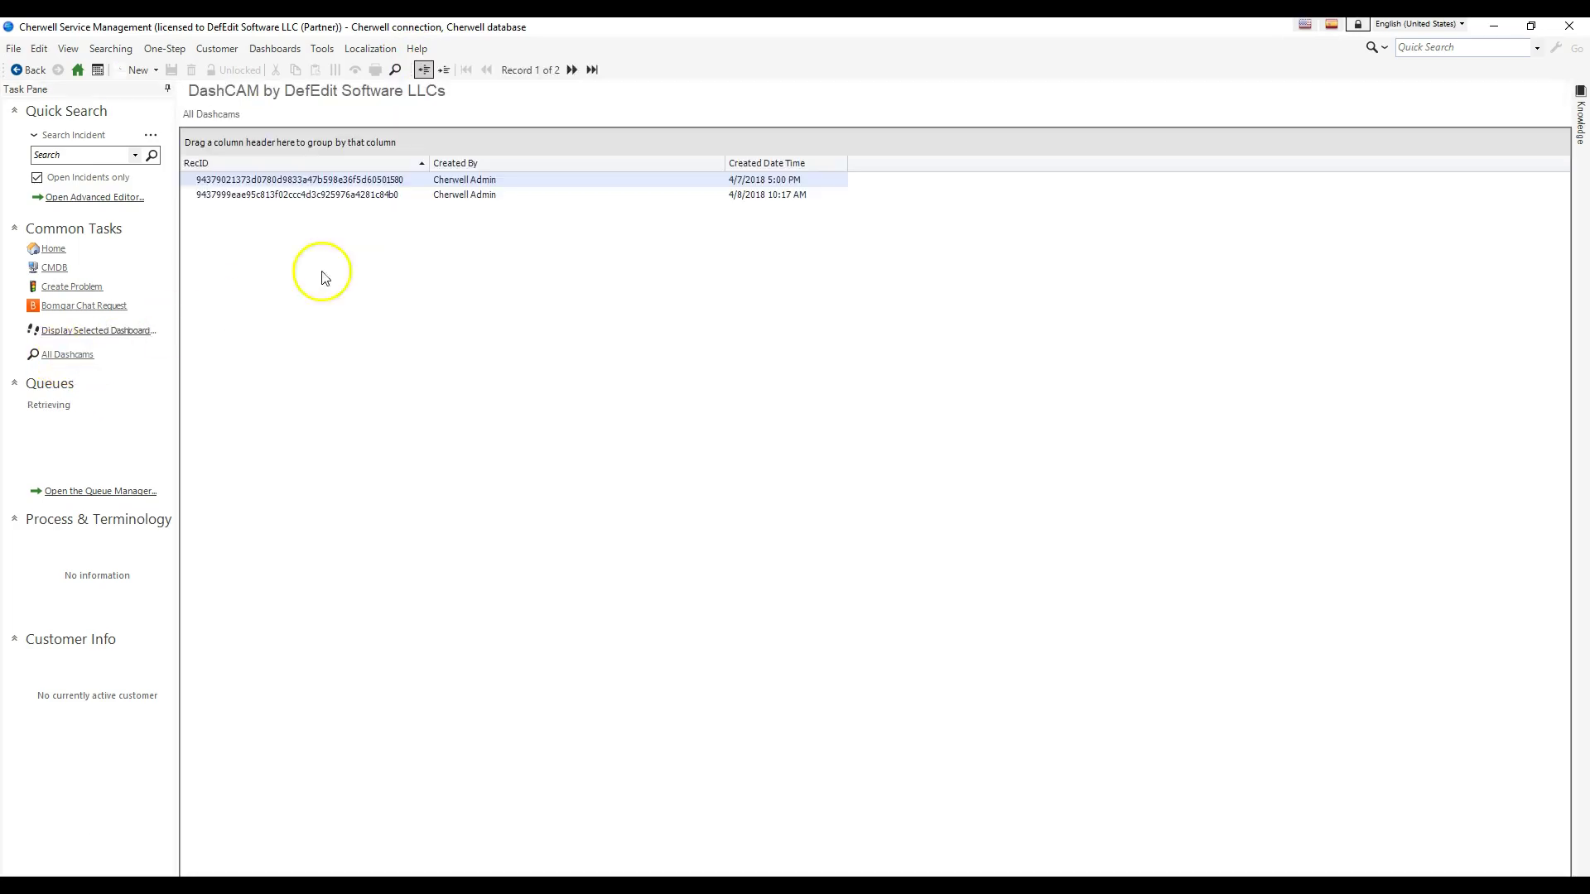
- Delete the DashCAM record created 4/7/2018 5:00 PM and export the DashCAM file from the remaining record
left_click(13, 49)
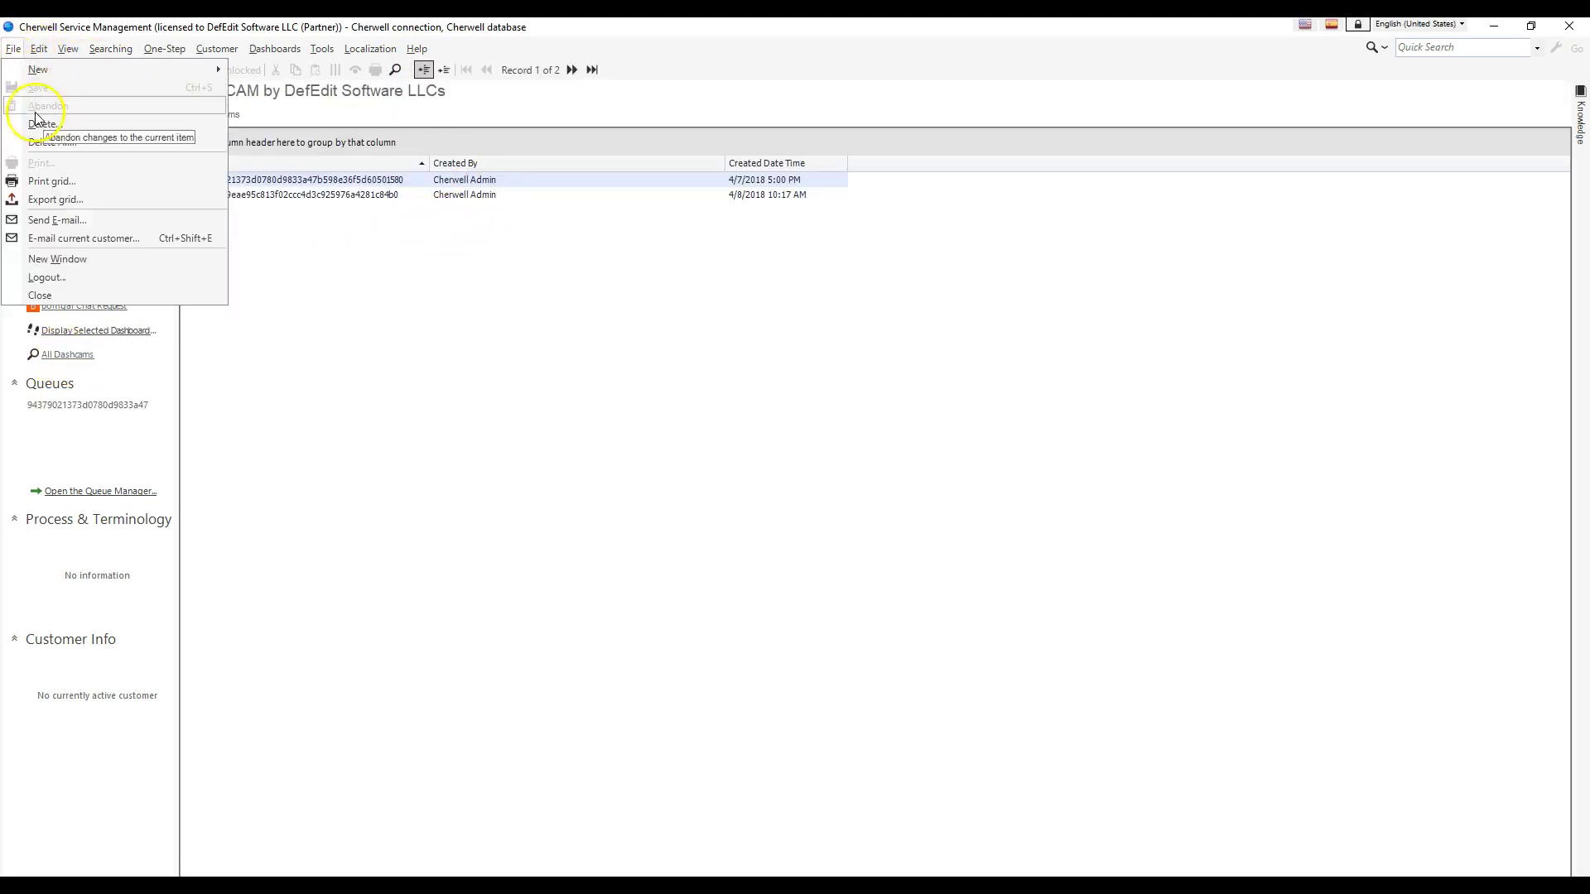
left_click(39, 123)
left_click(827, 455)
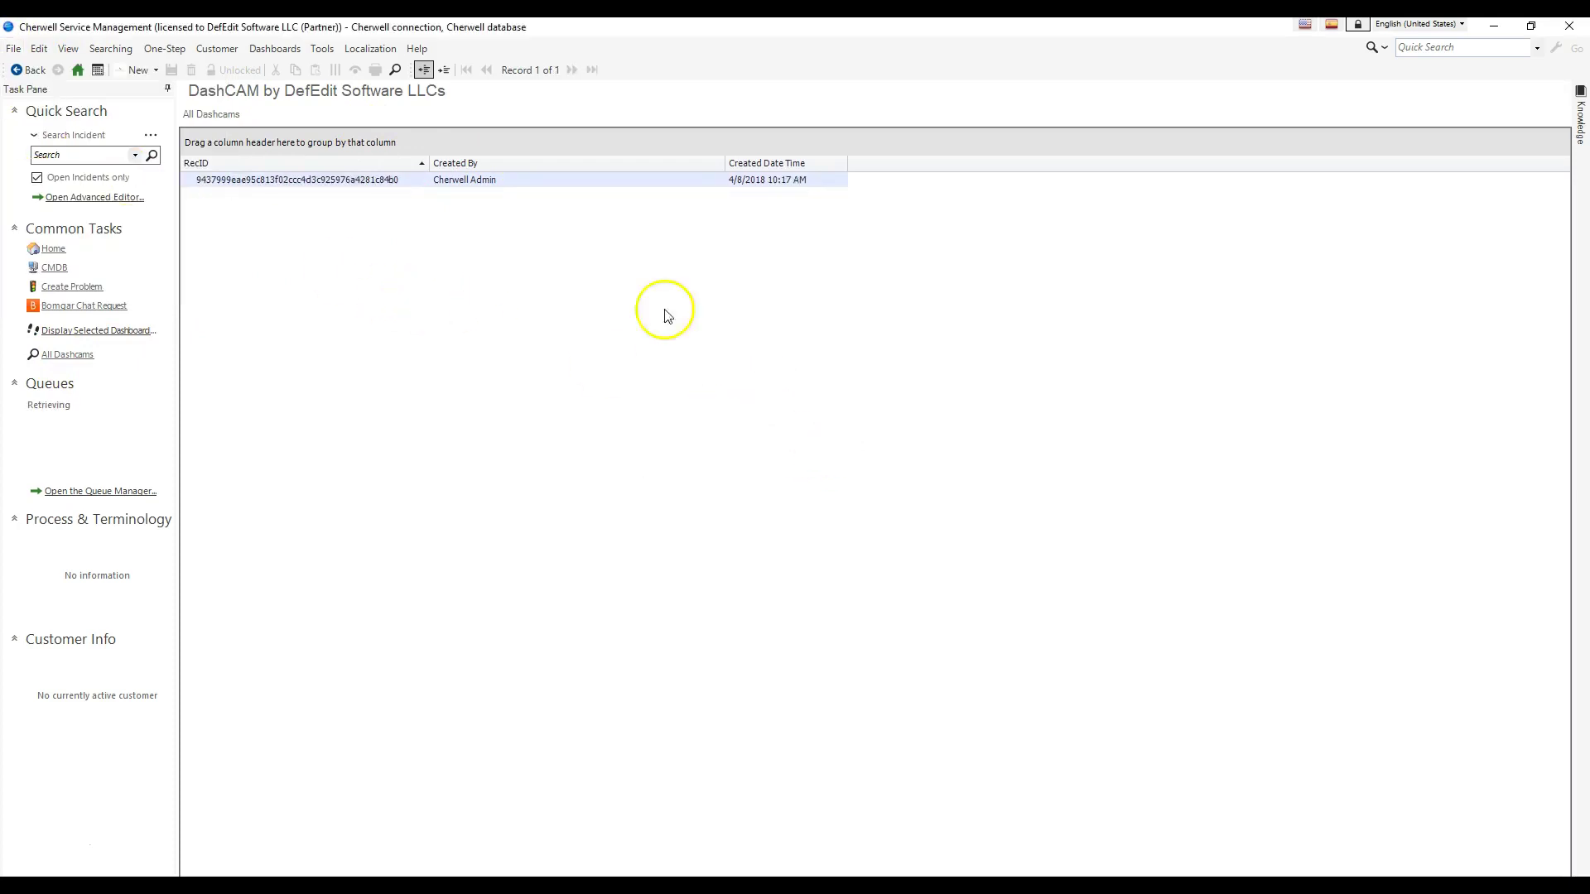
double_click(427, 186)
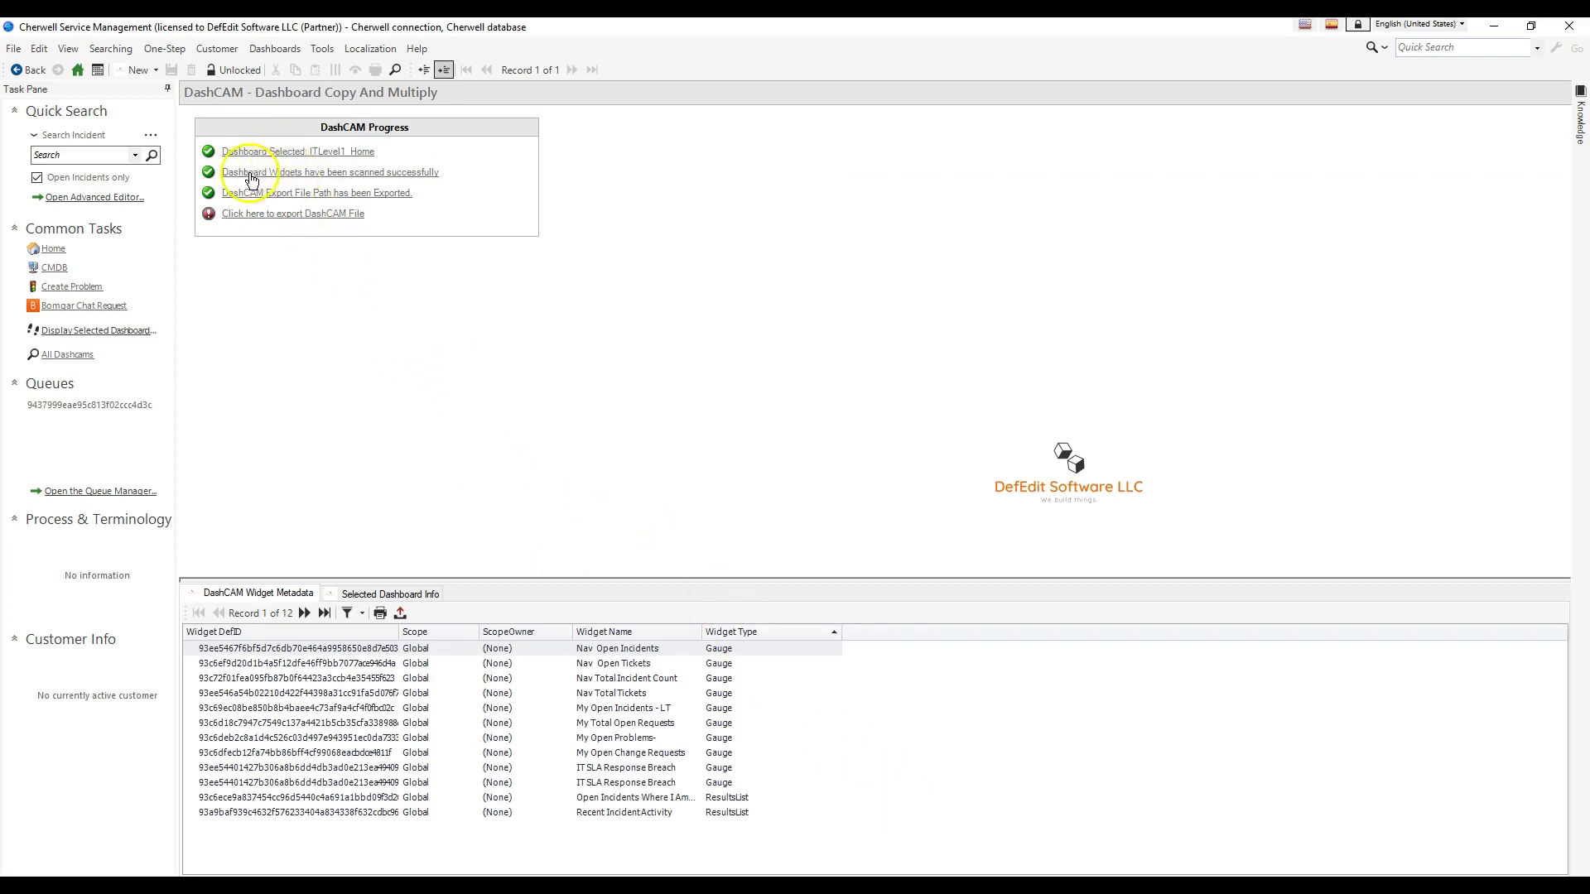
left_click(306, 213)
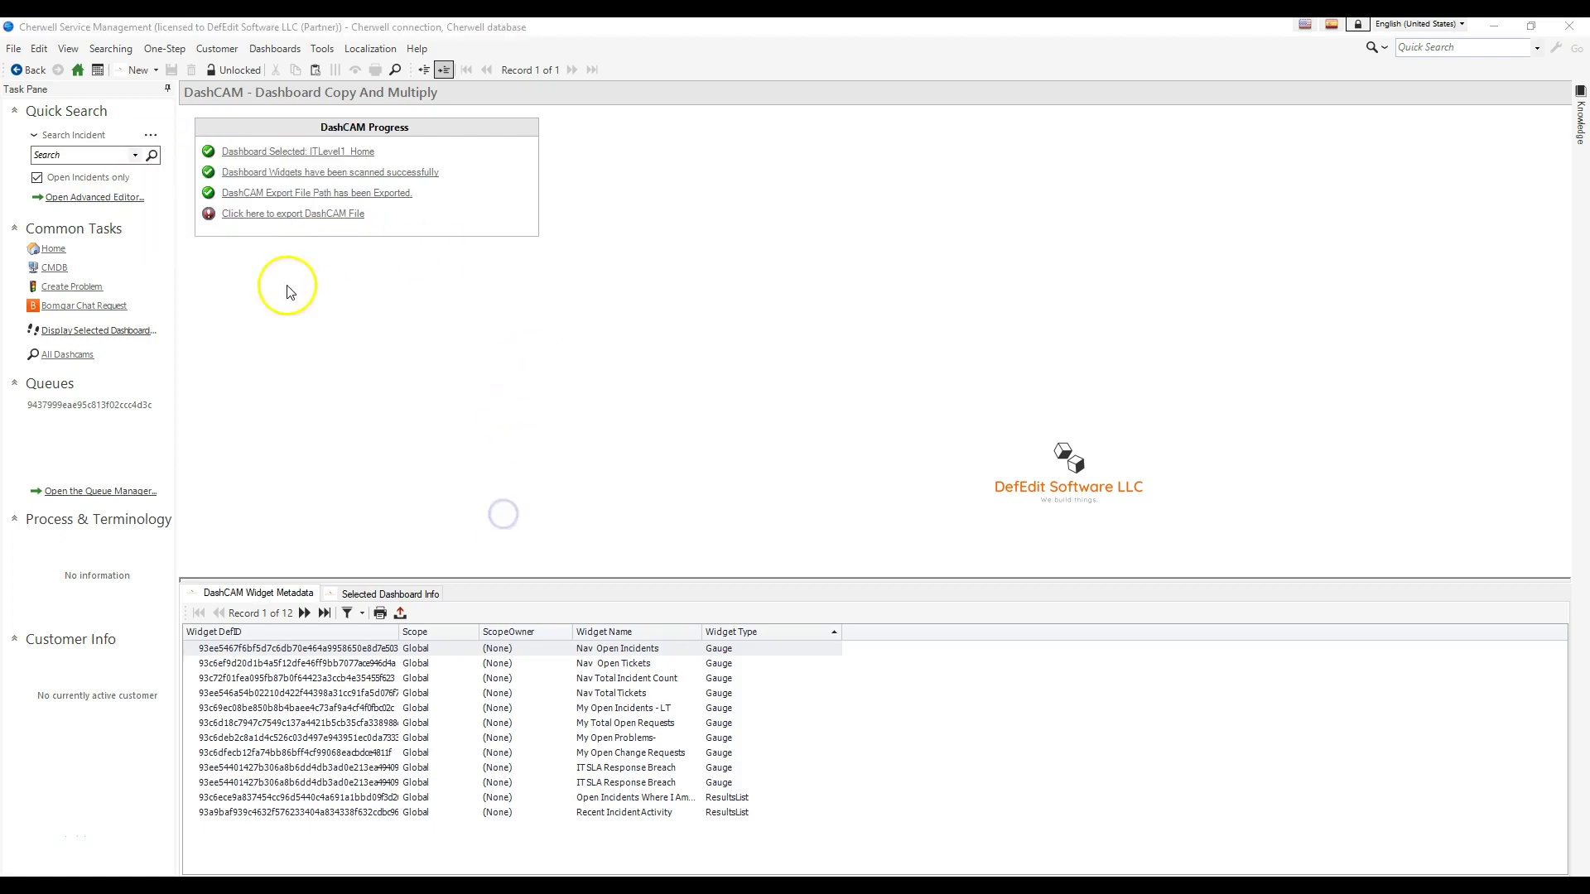
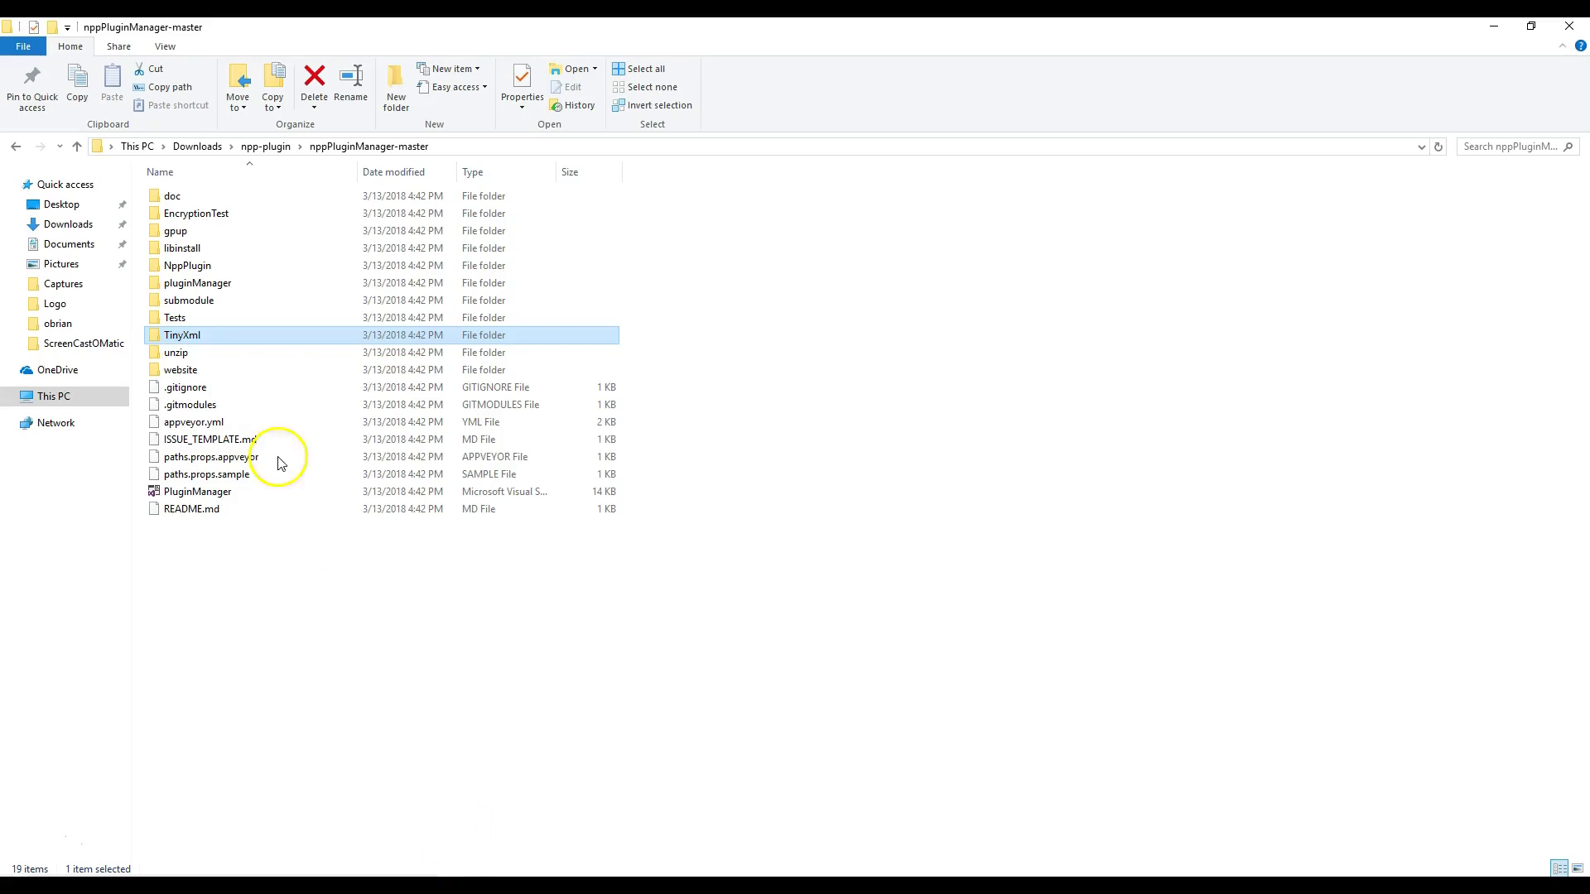
- Open DashCAM Export File from the Documents folder in Notepad++ and select all of its XML
left_click(52, 245)
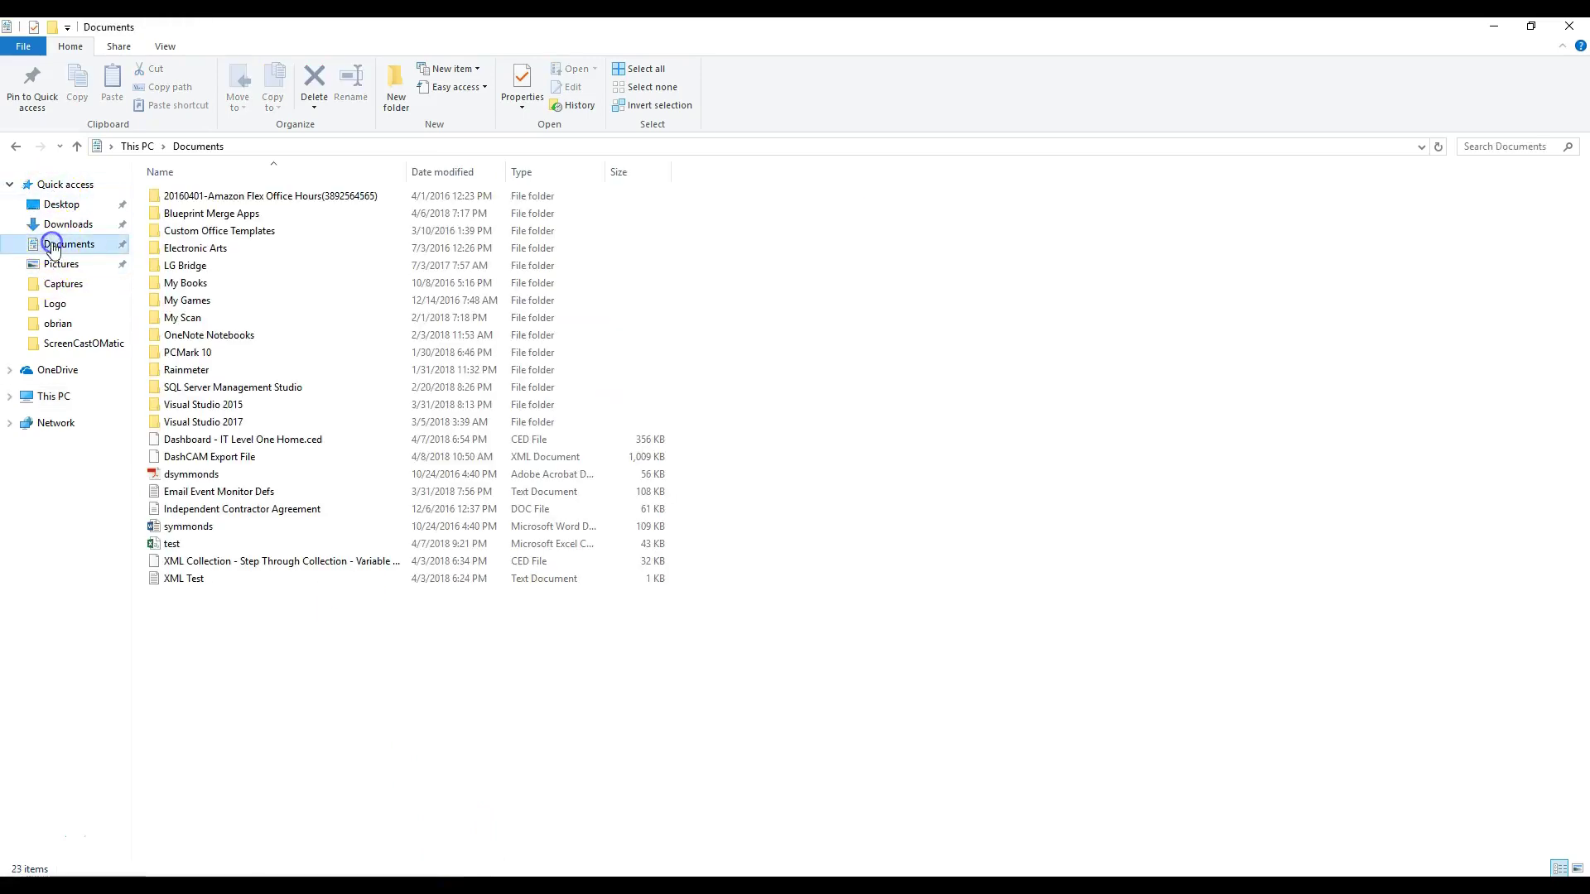
left_click(213, 460)
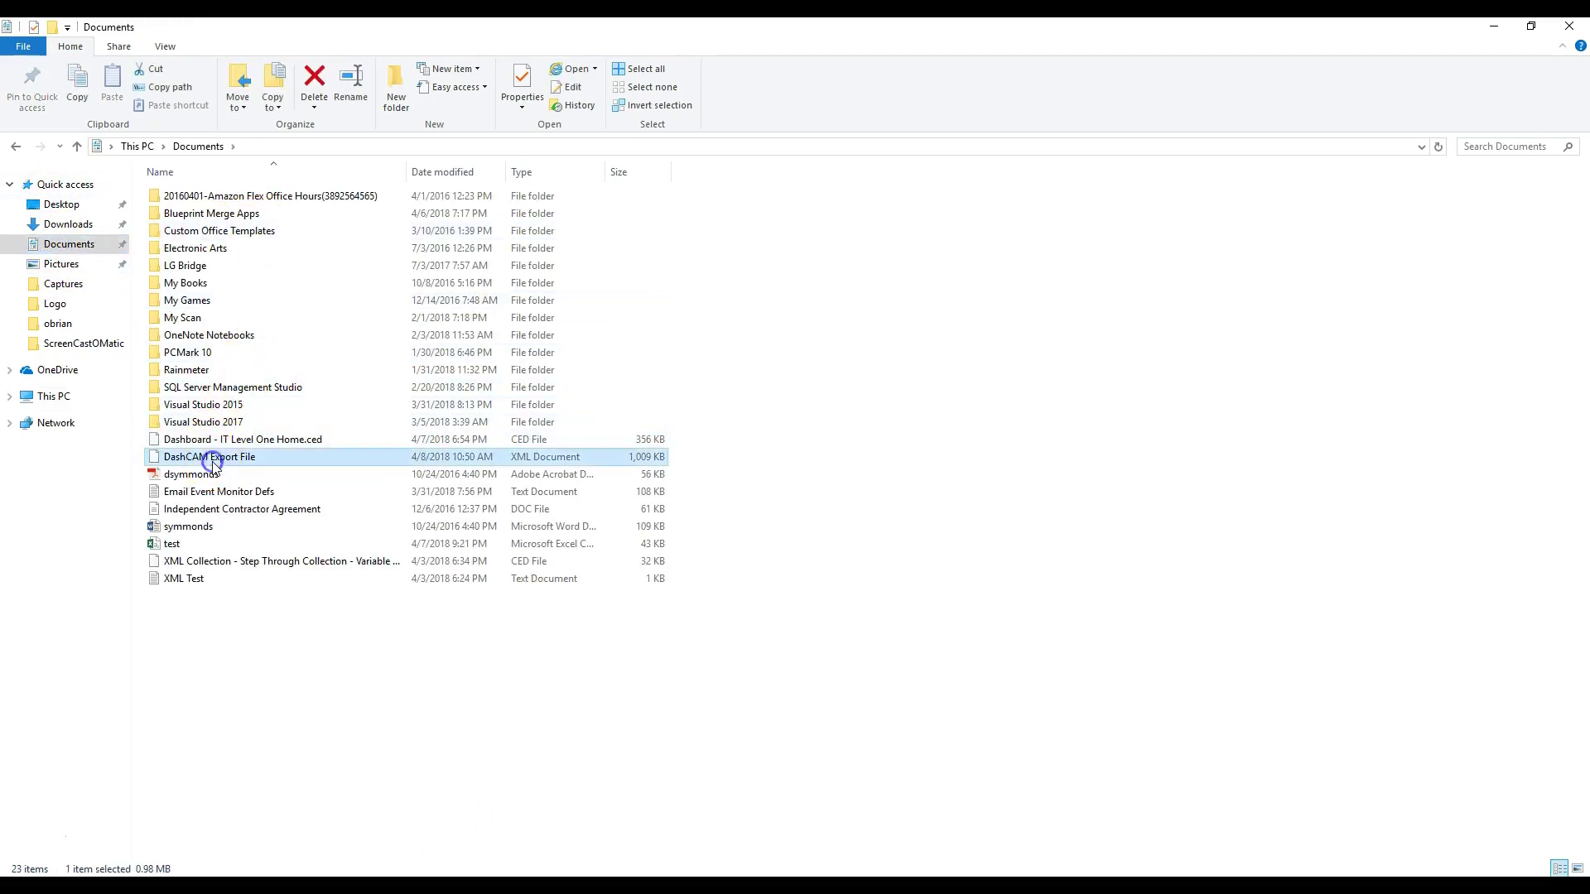
right_click(412, 463)
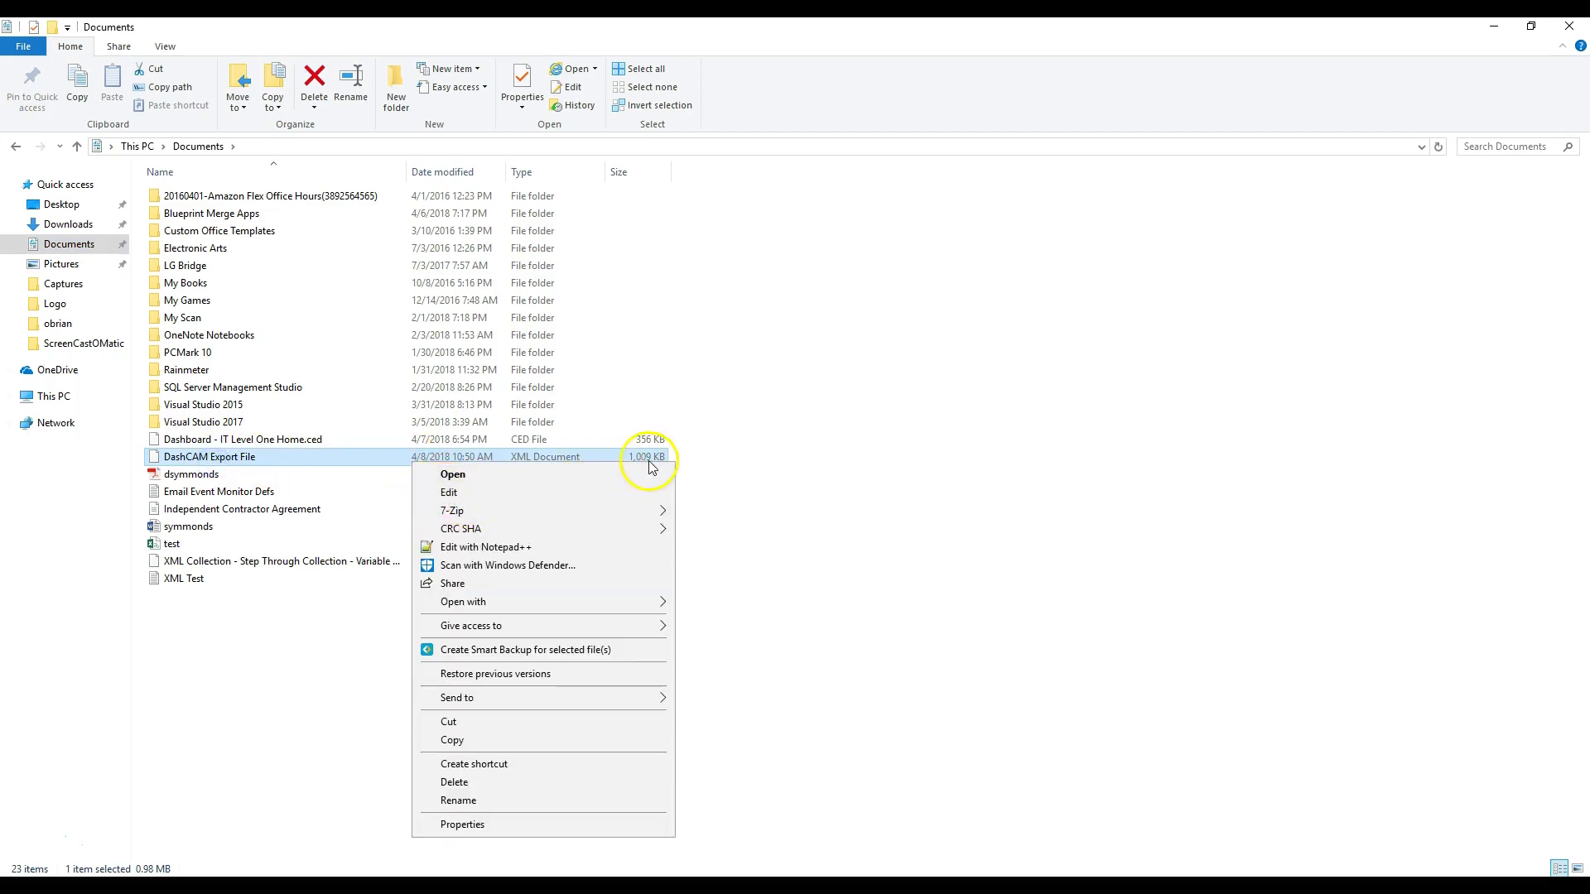
left_click(504, 546)
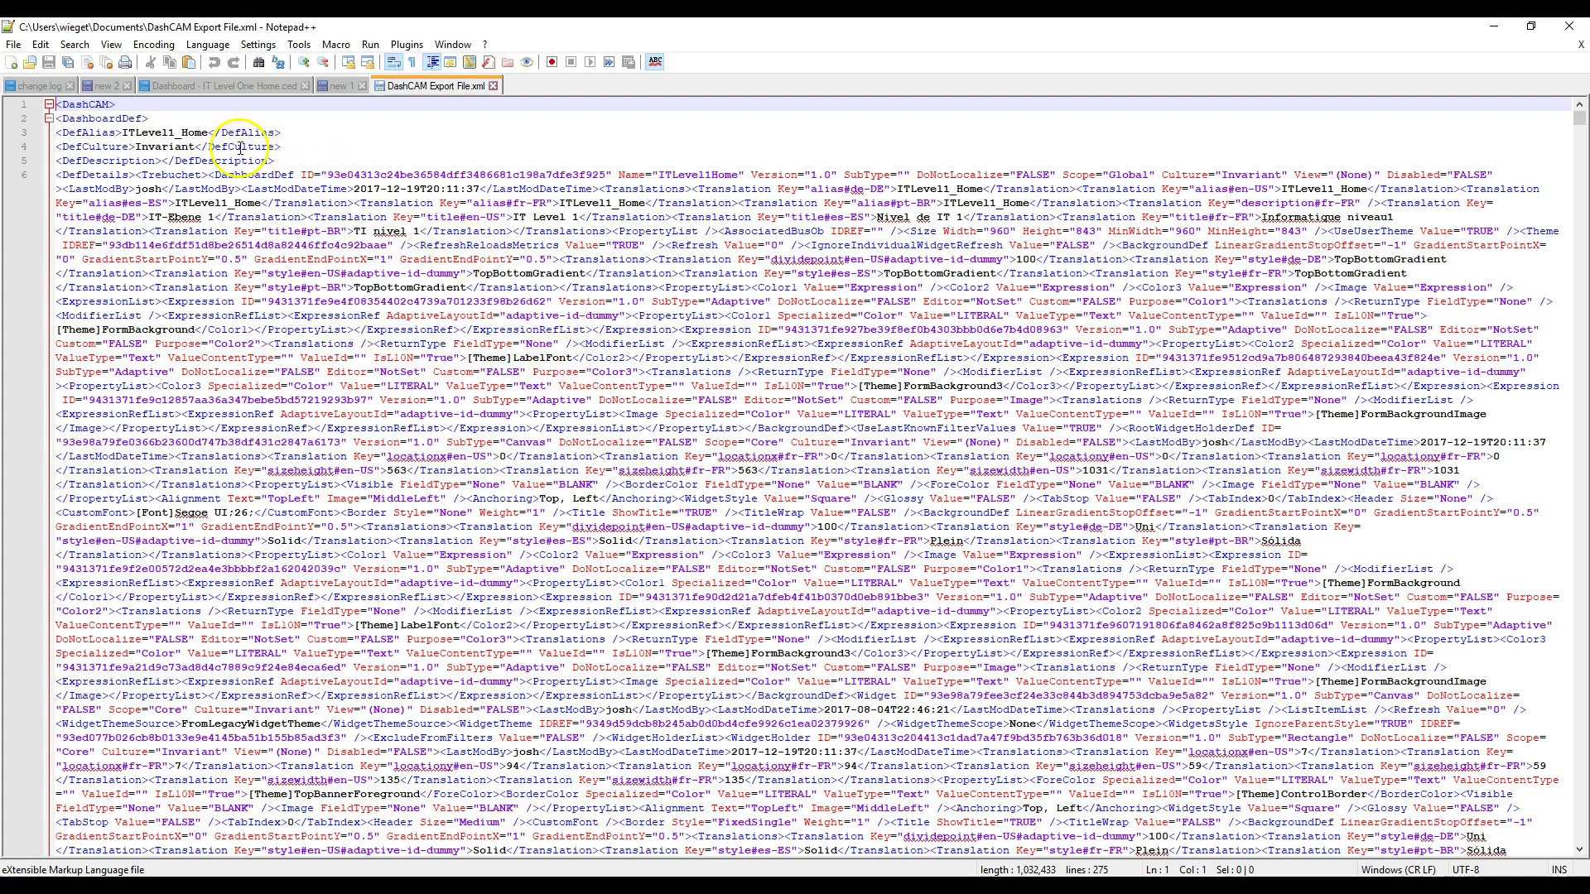
triple_click(123, 108)
key("ctrl+a")
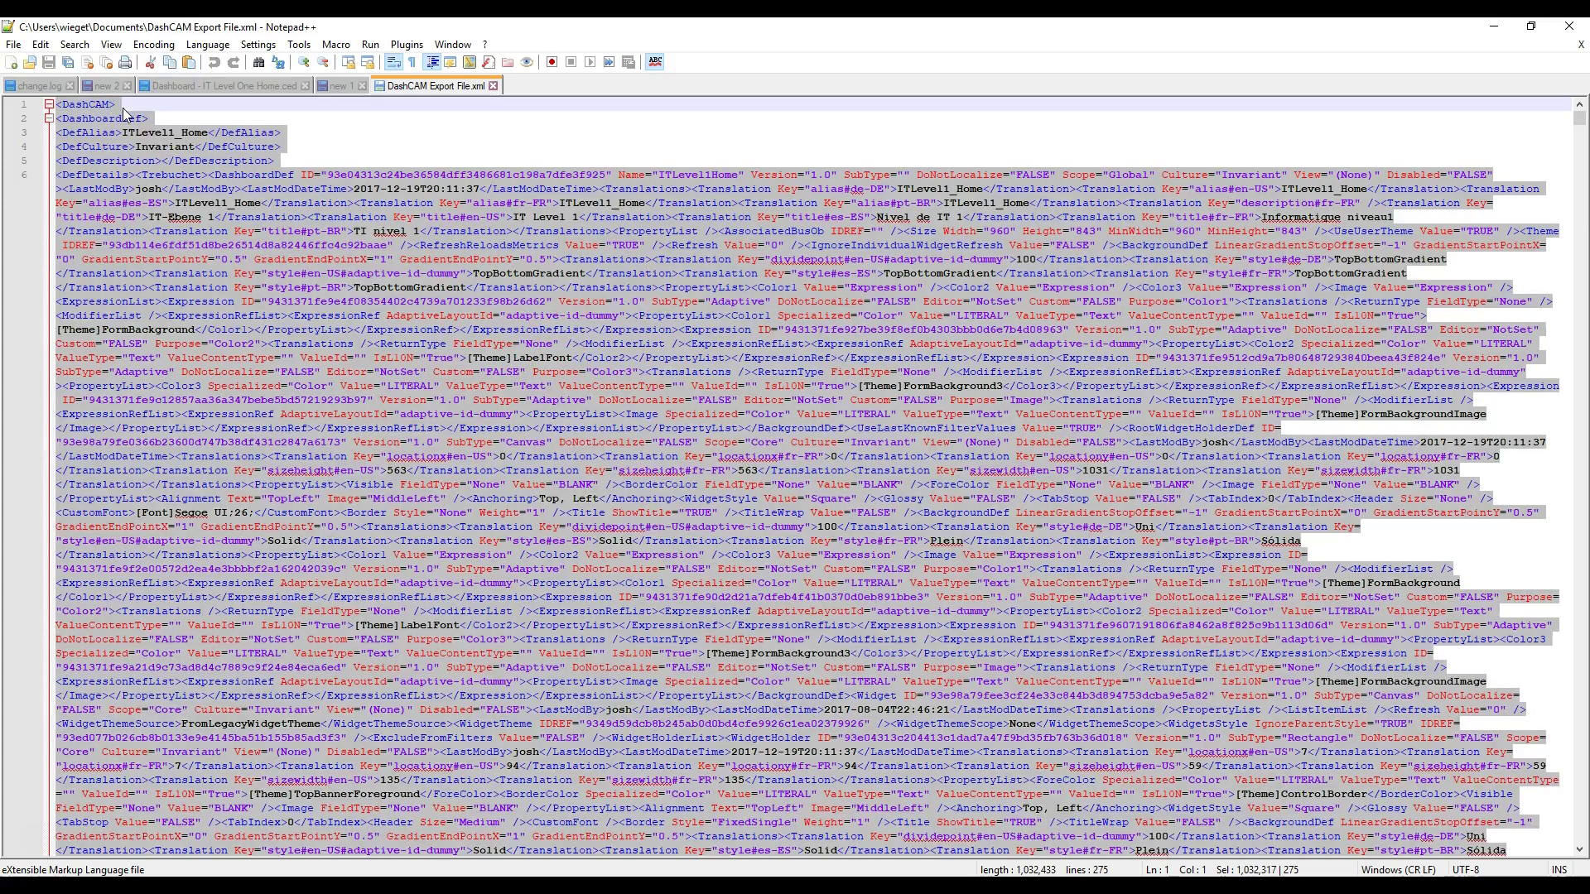
key("alt+Tab")
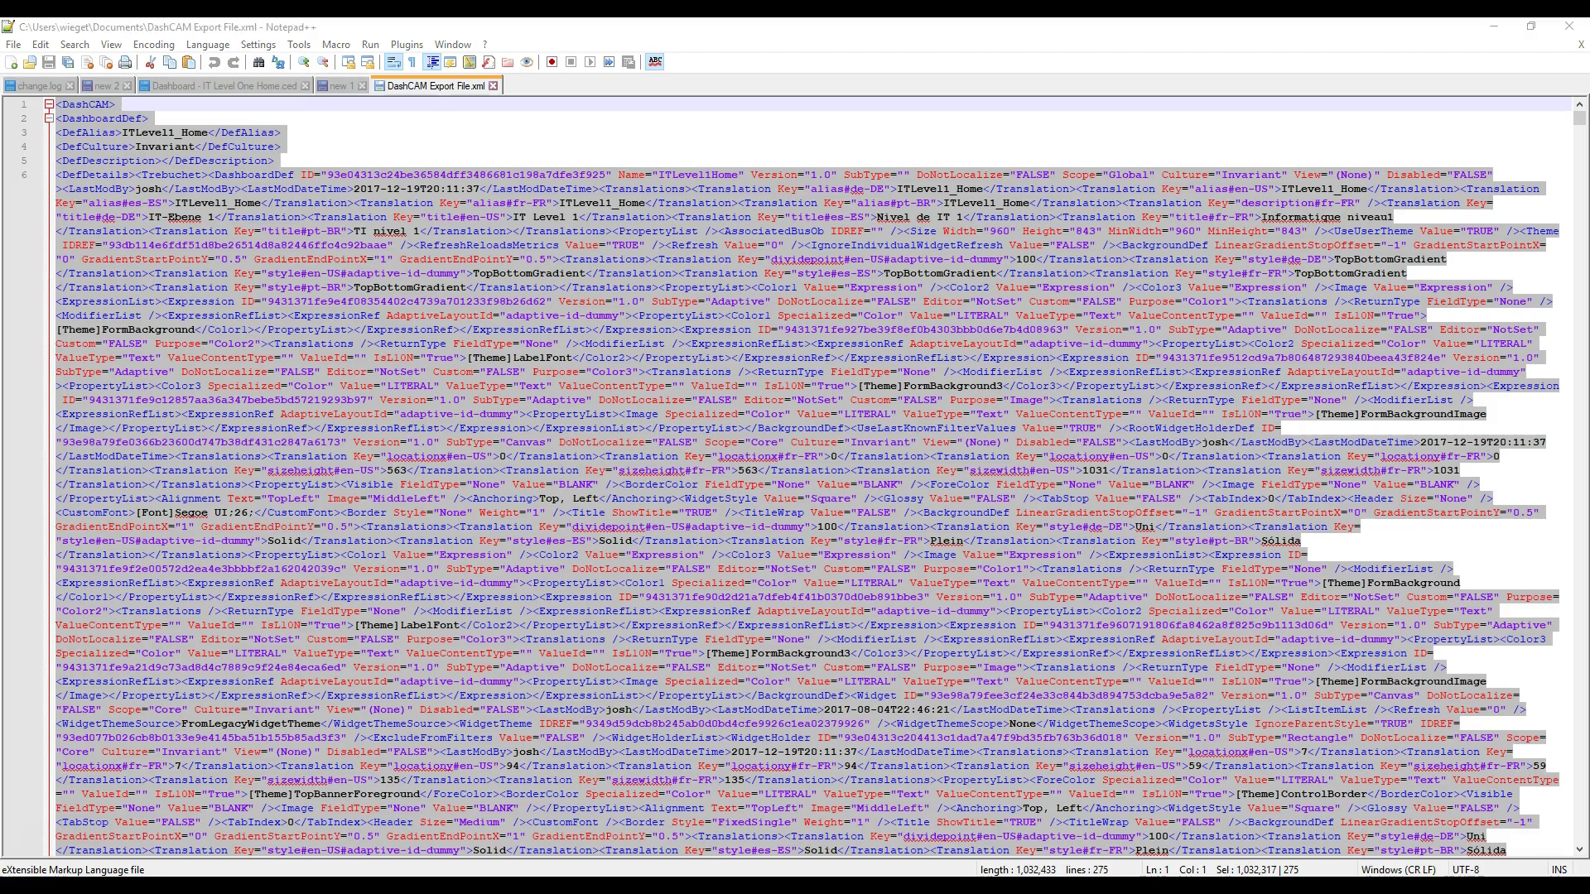
key("alt+Tab")
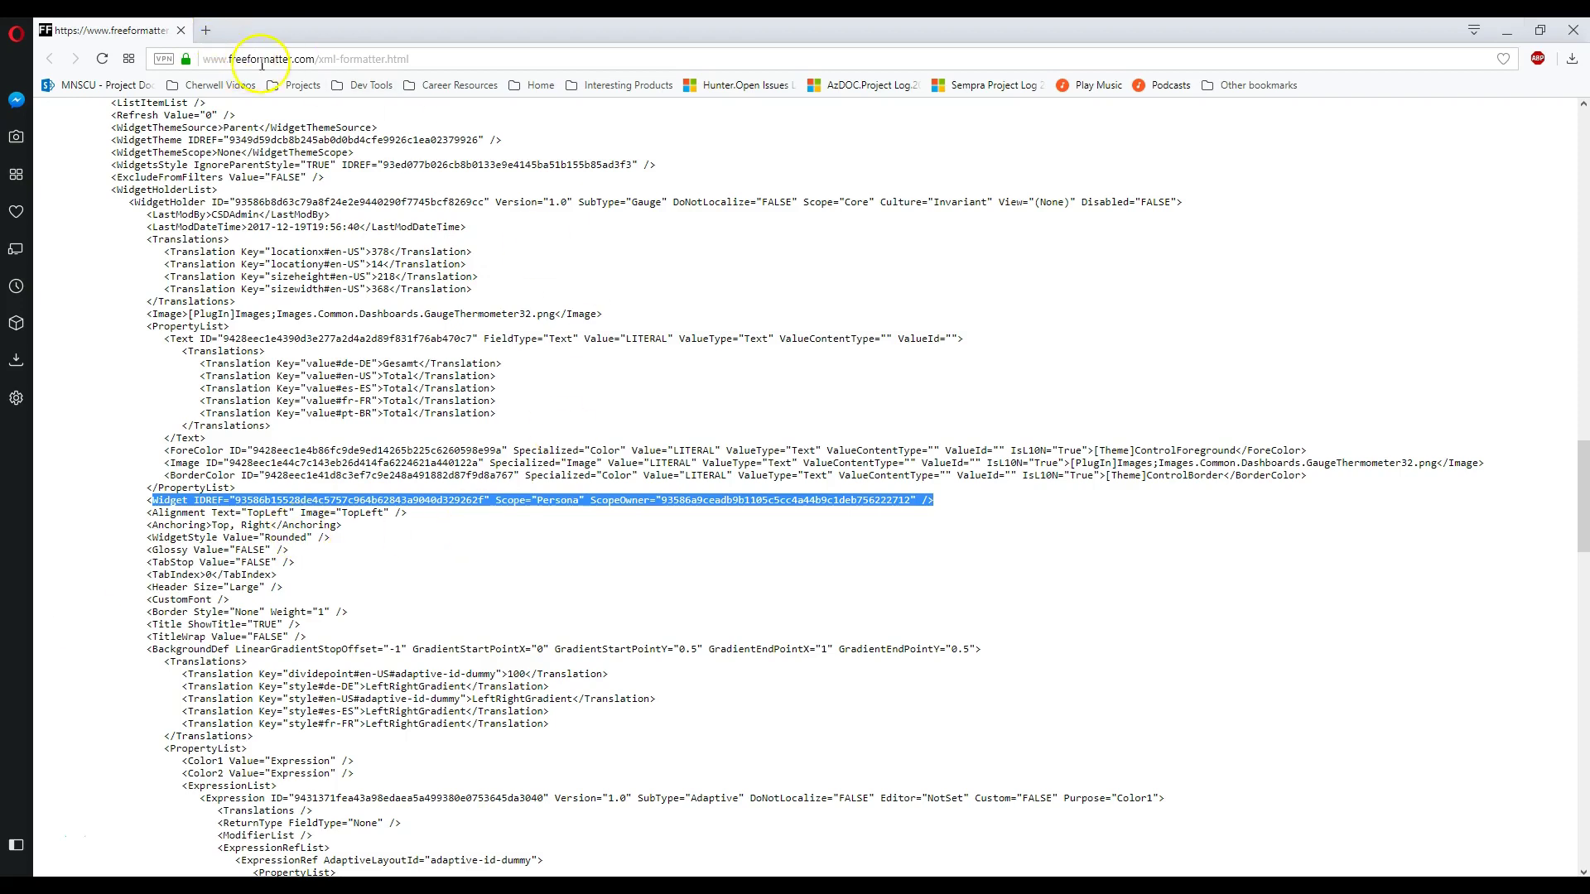
left_click(323, 60)
key("ctrl+c")
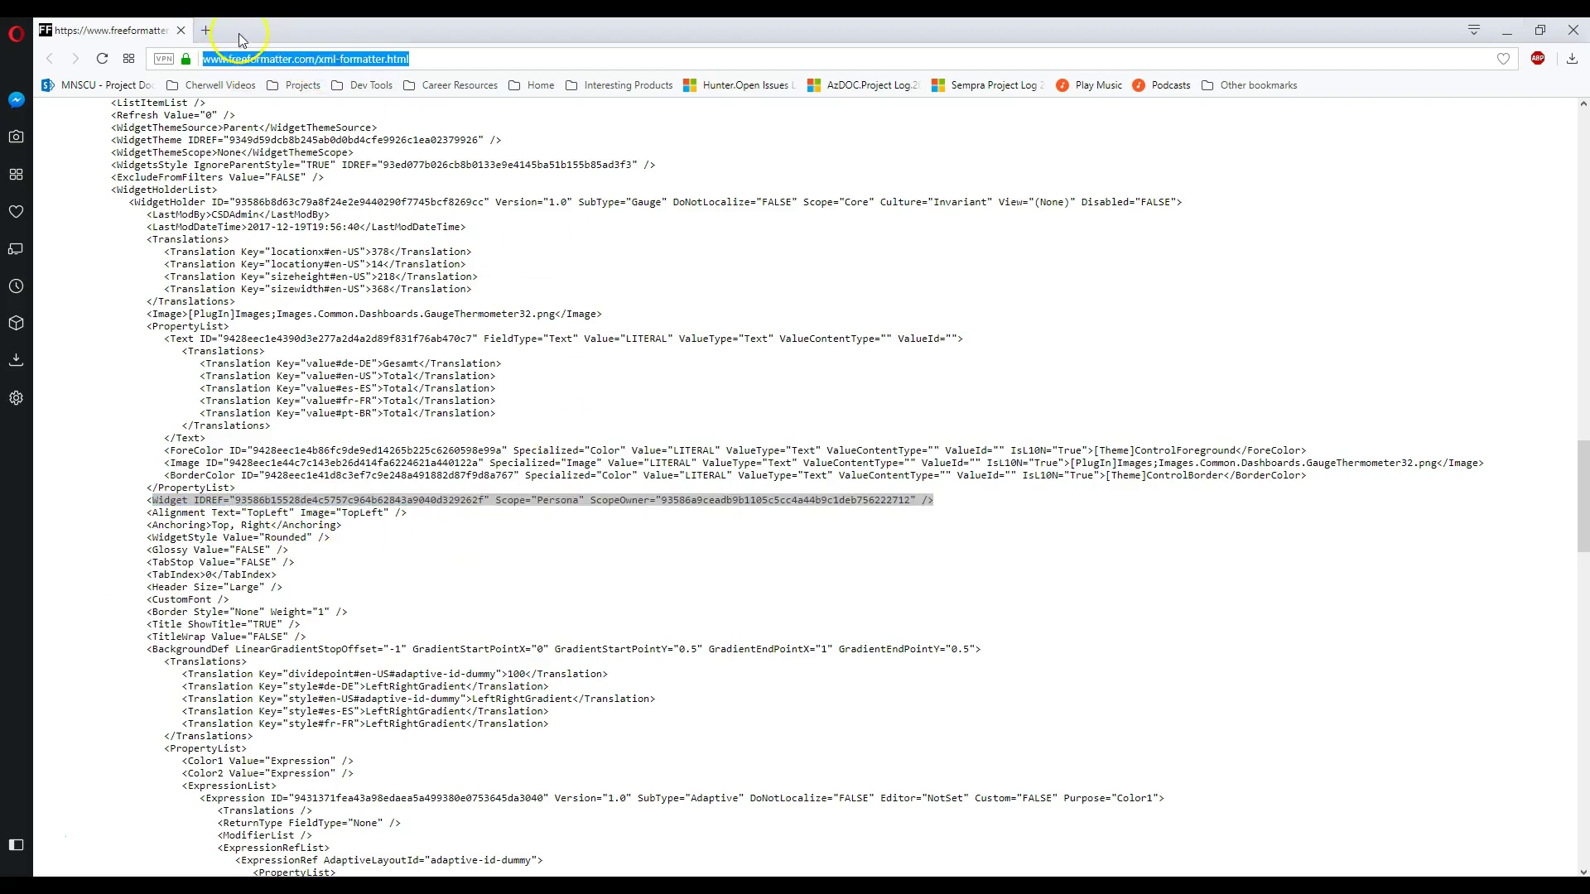
left_click(205, 30)
key("ctrl+v")
key("Return")
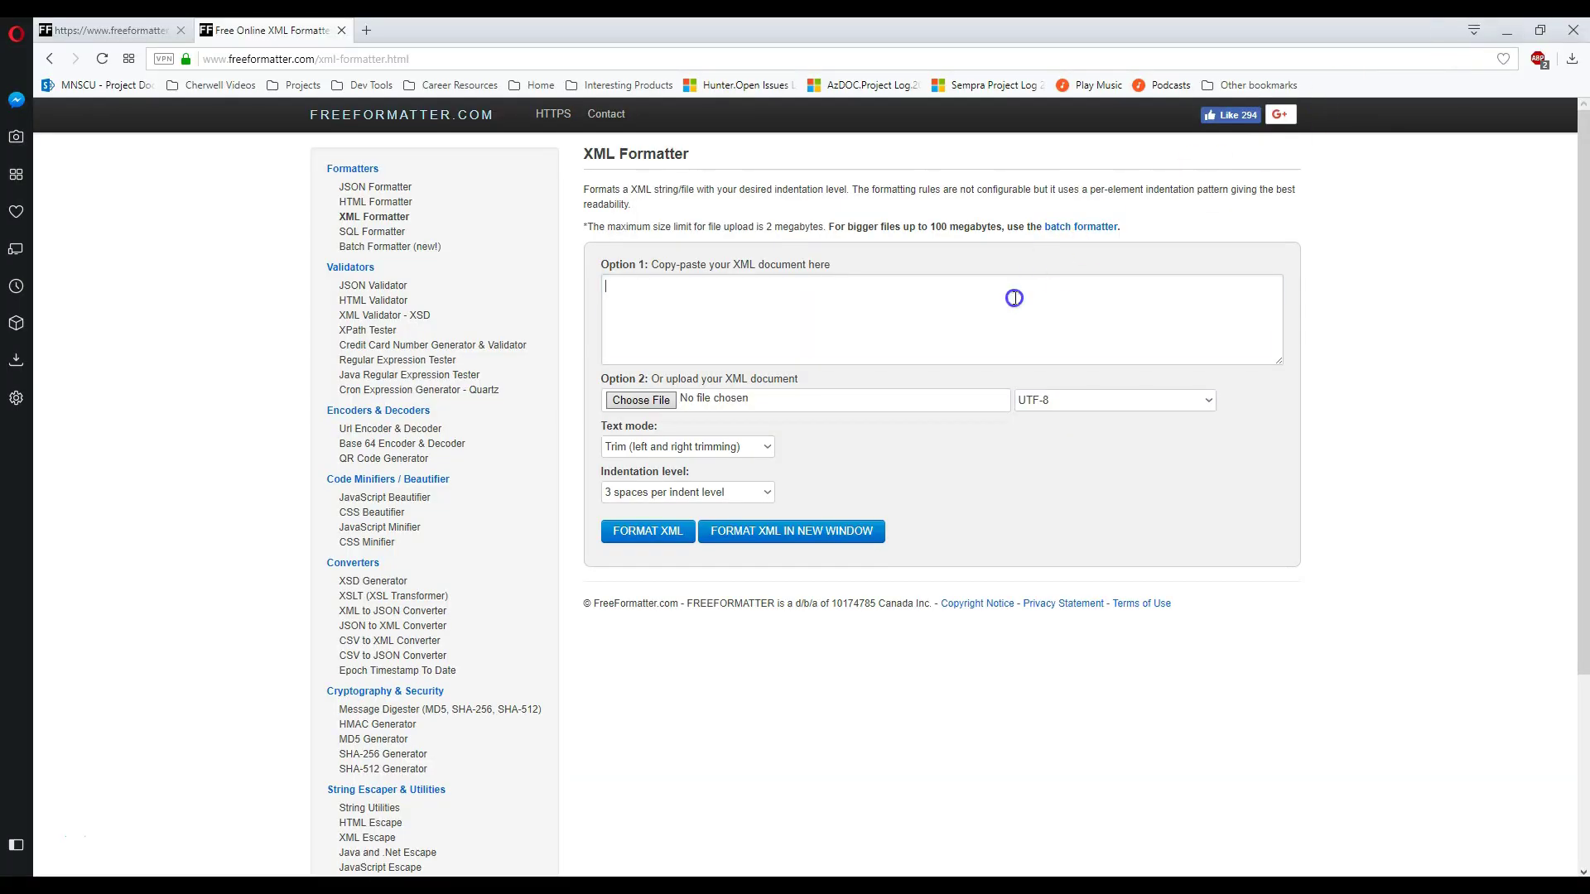
- Paste the exported XML into the XML Formatter's document box and enlarge the box
left_click(1014, 298)
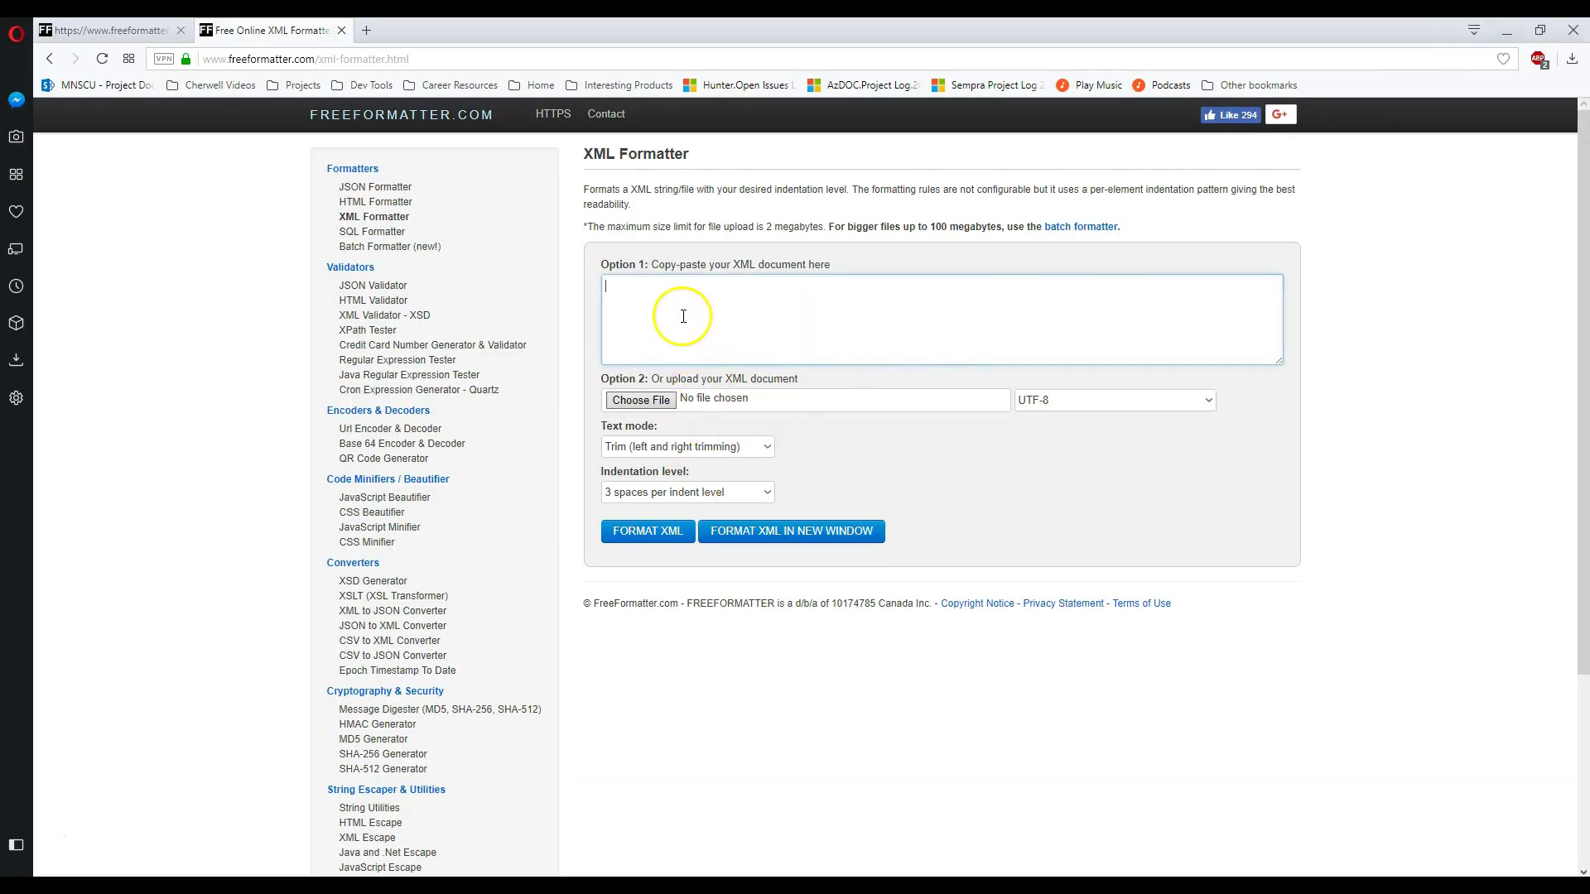
key("ctrl+v")
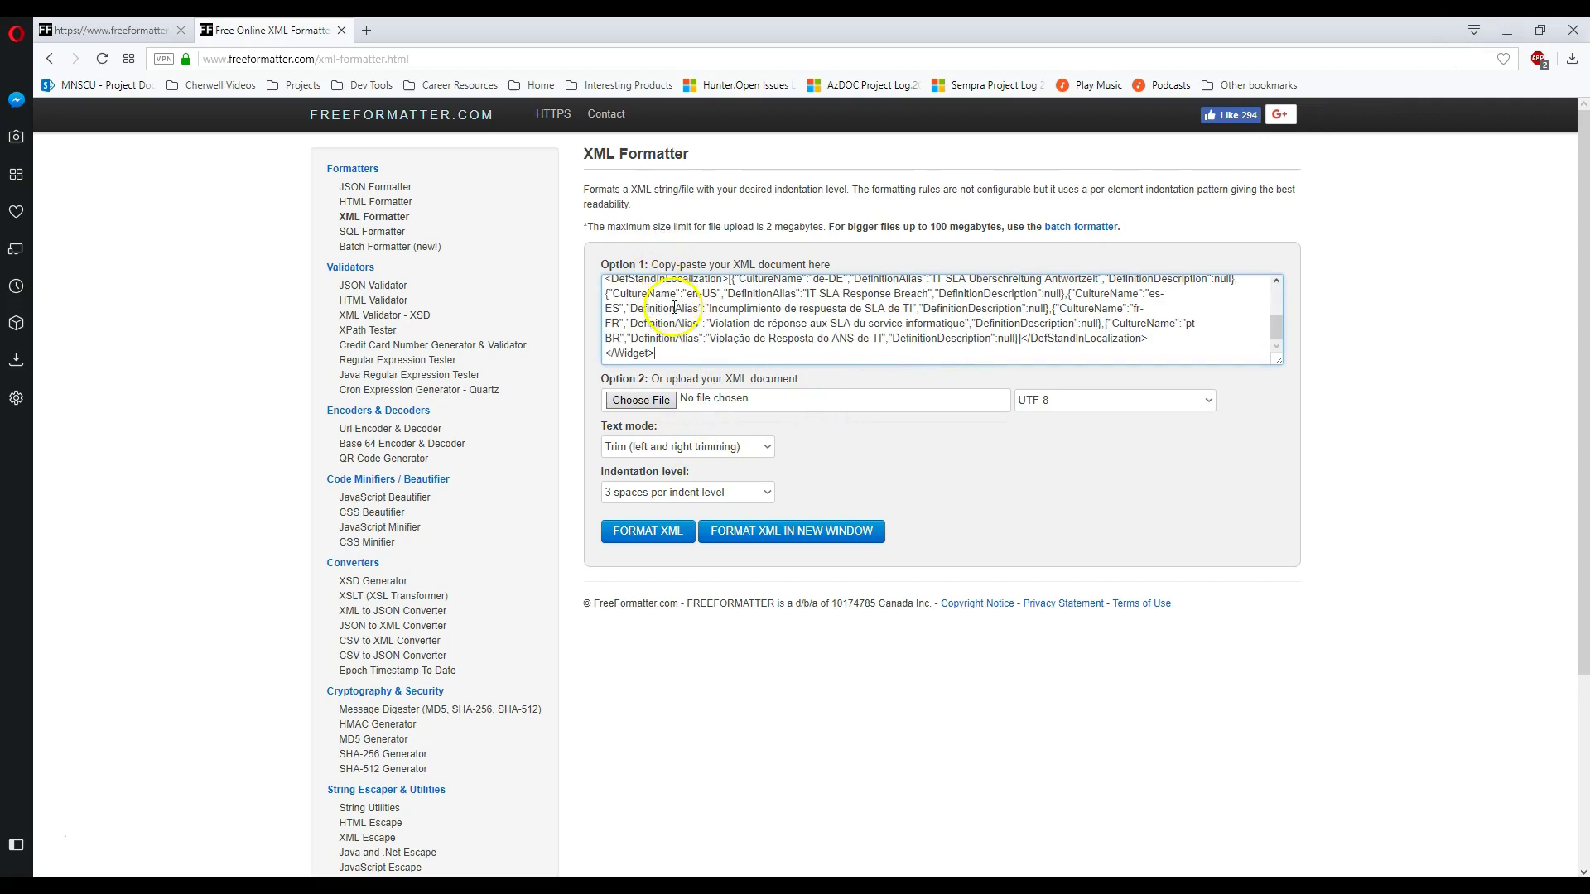
scroll(719, 347, "down", 3)
scroll(811, 389, "up", 3)
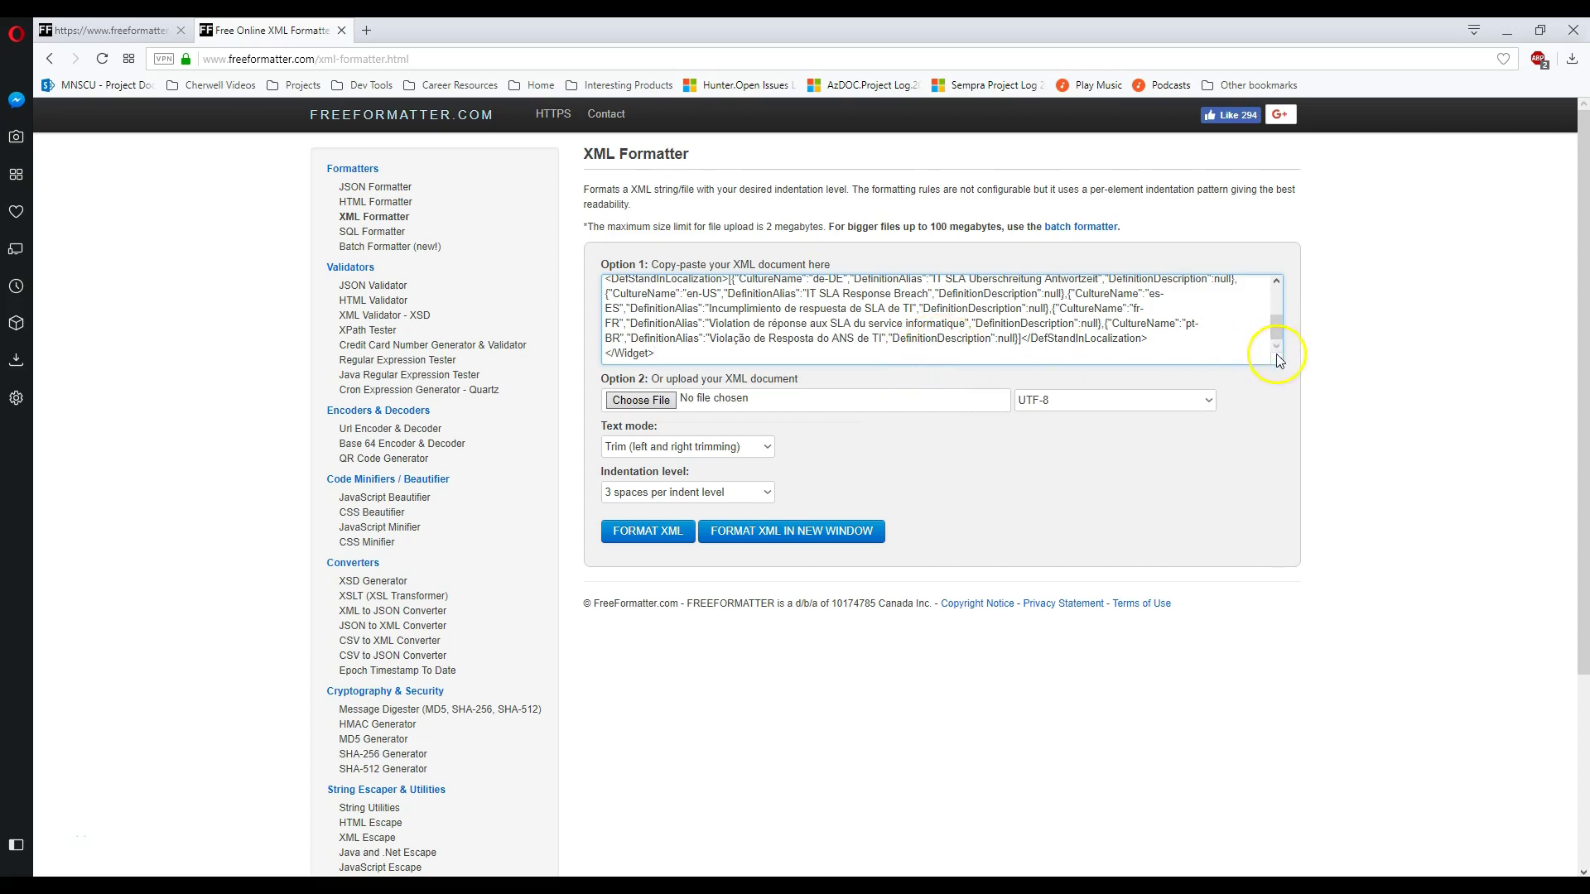
left_click_drag(1278, 364, 1278, 838)
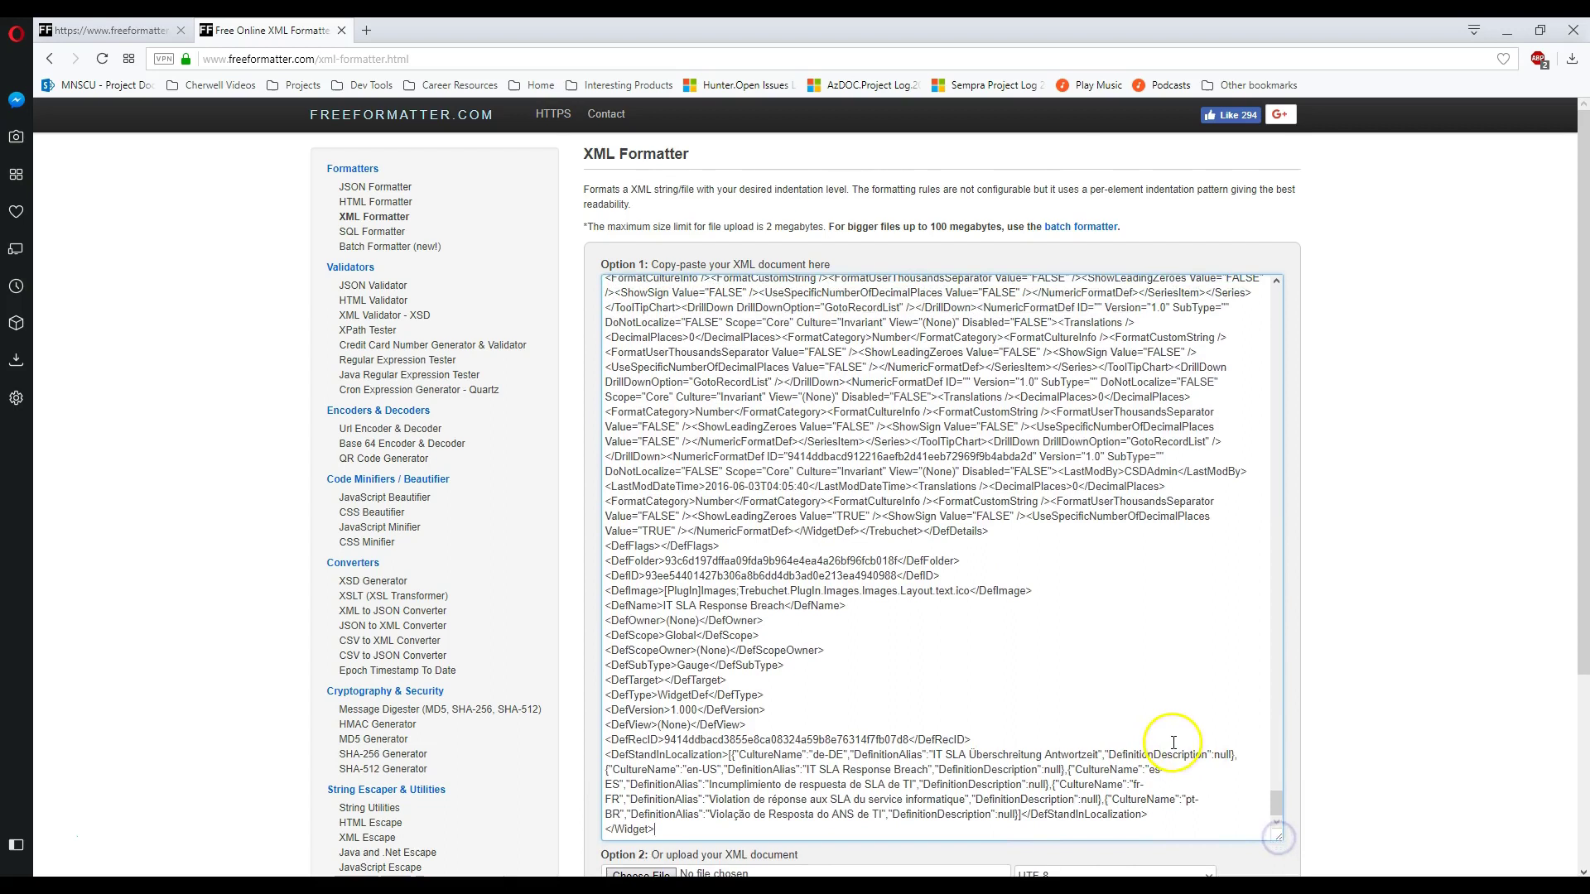
scroll(1173, 742, "down", 3)
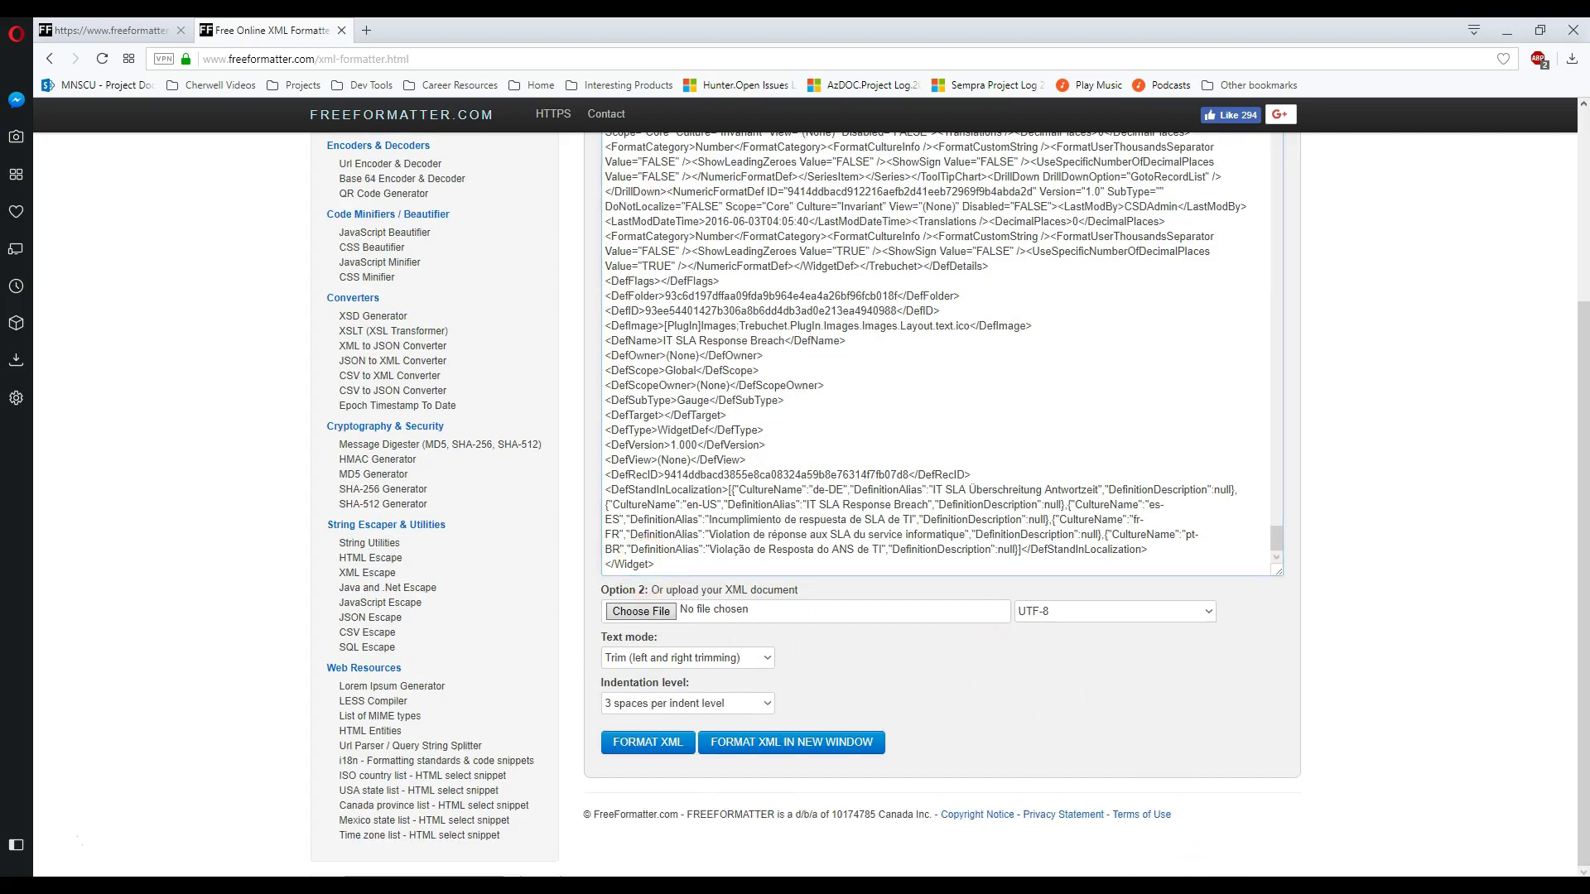
- Check the closing tag at the end of the export file in Notepad++, and format the pasted XML in the browser
key("alt+Tab")
left_click_drag(1575, 139, 1582, 850)
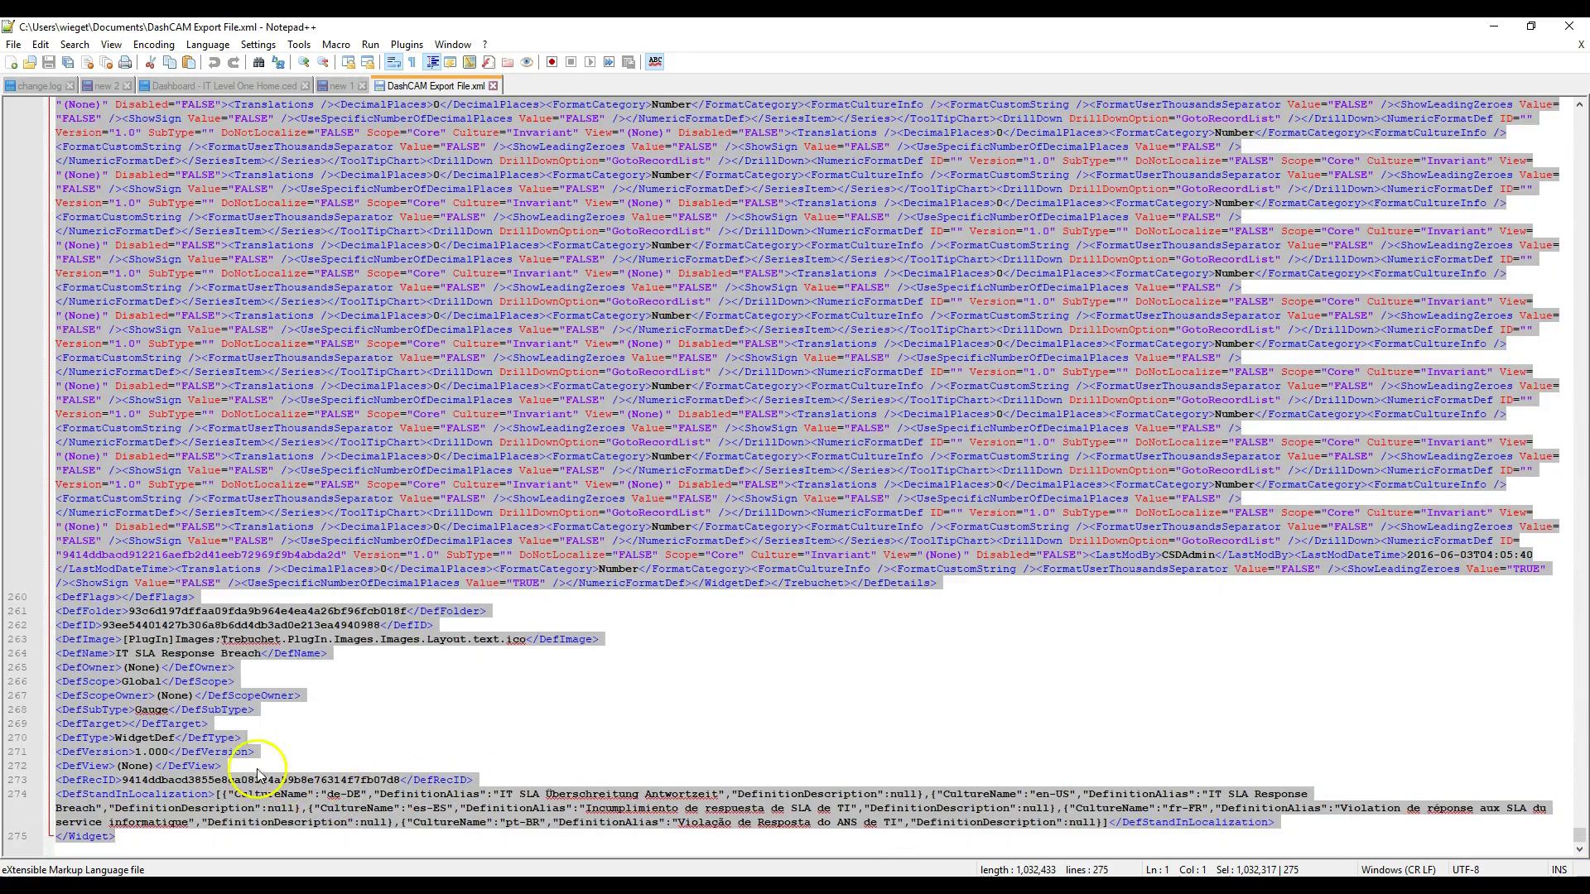
left_click(127, 838)
left_click_drag(131, 838, 68, 836)
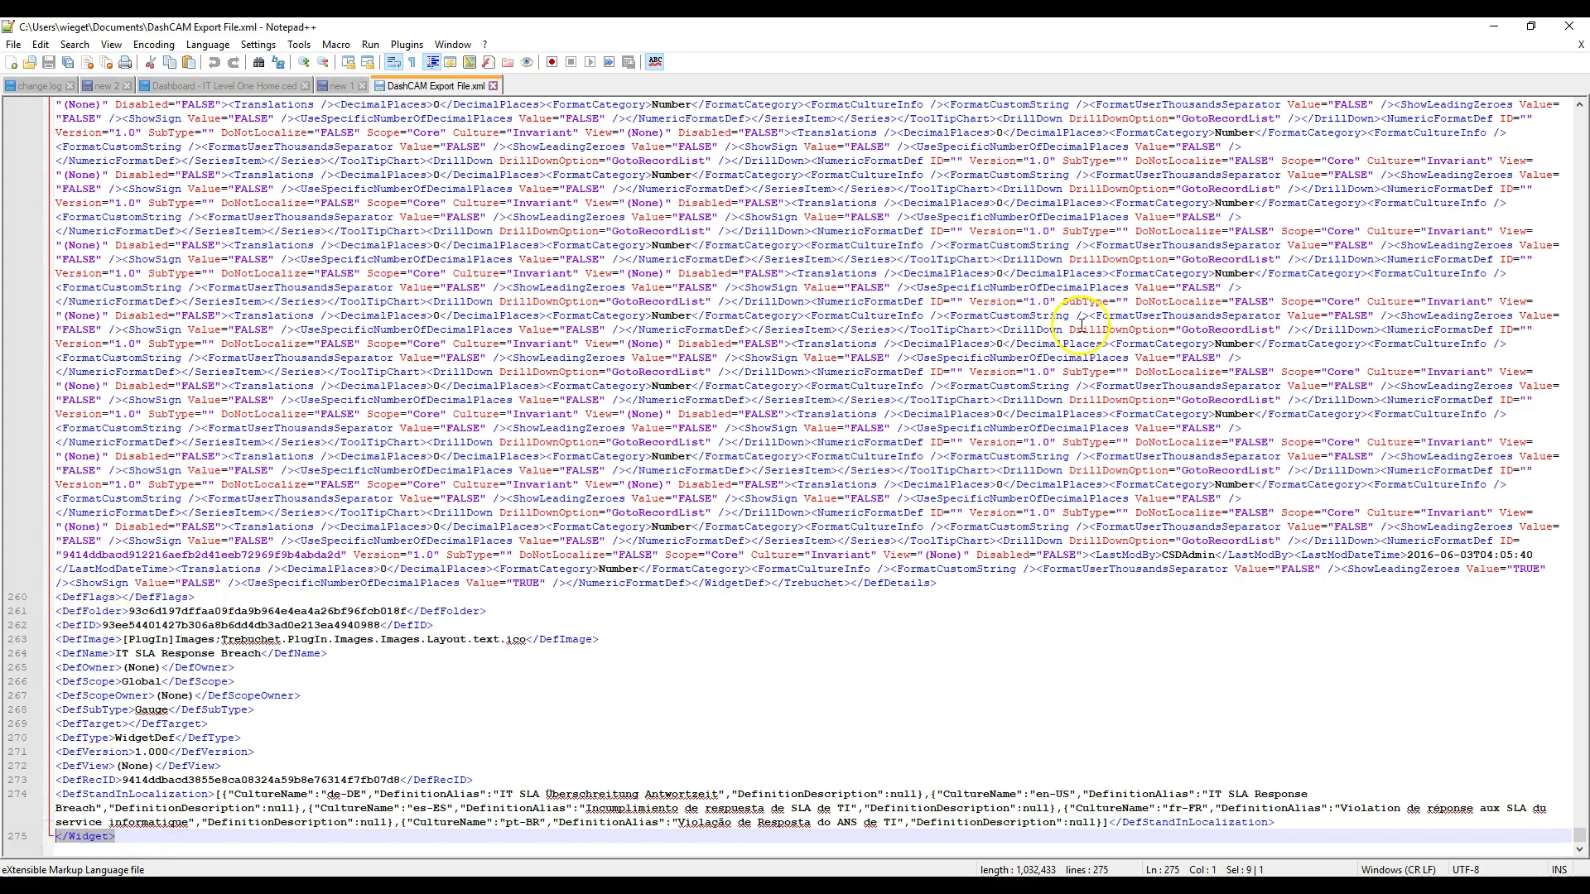
left_click(1501, 26)
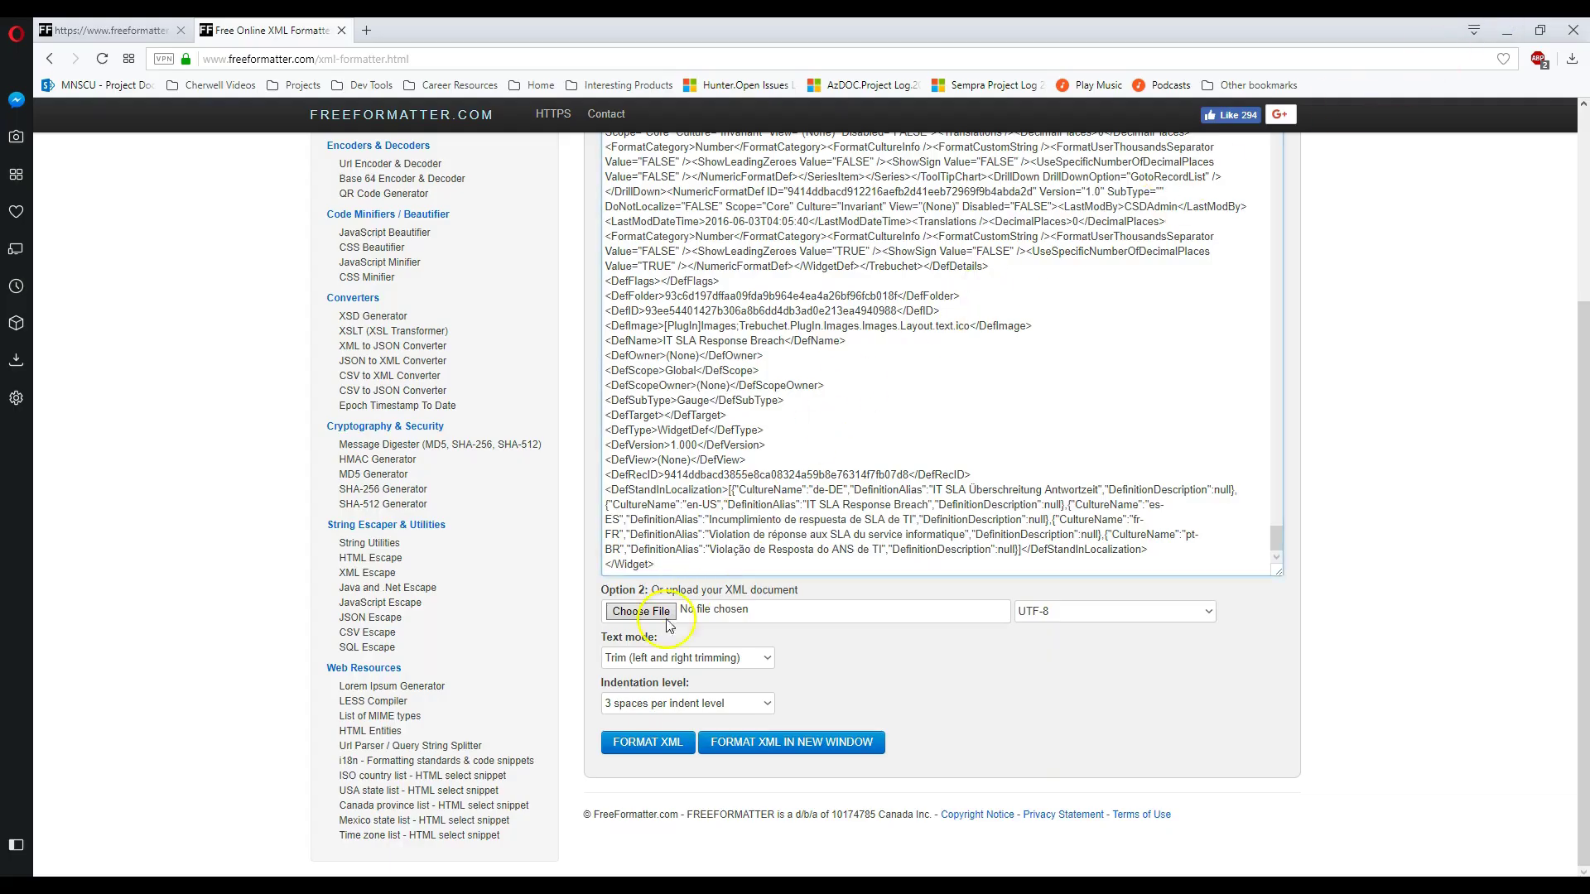
left_click(649, 745)
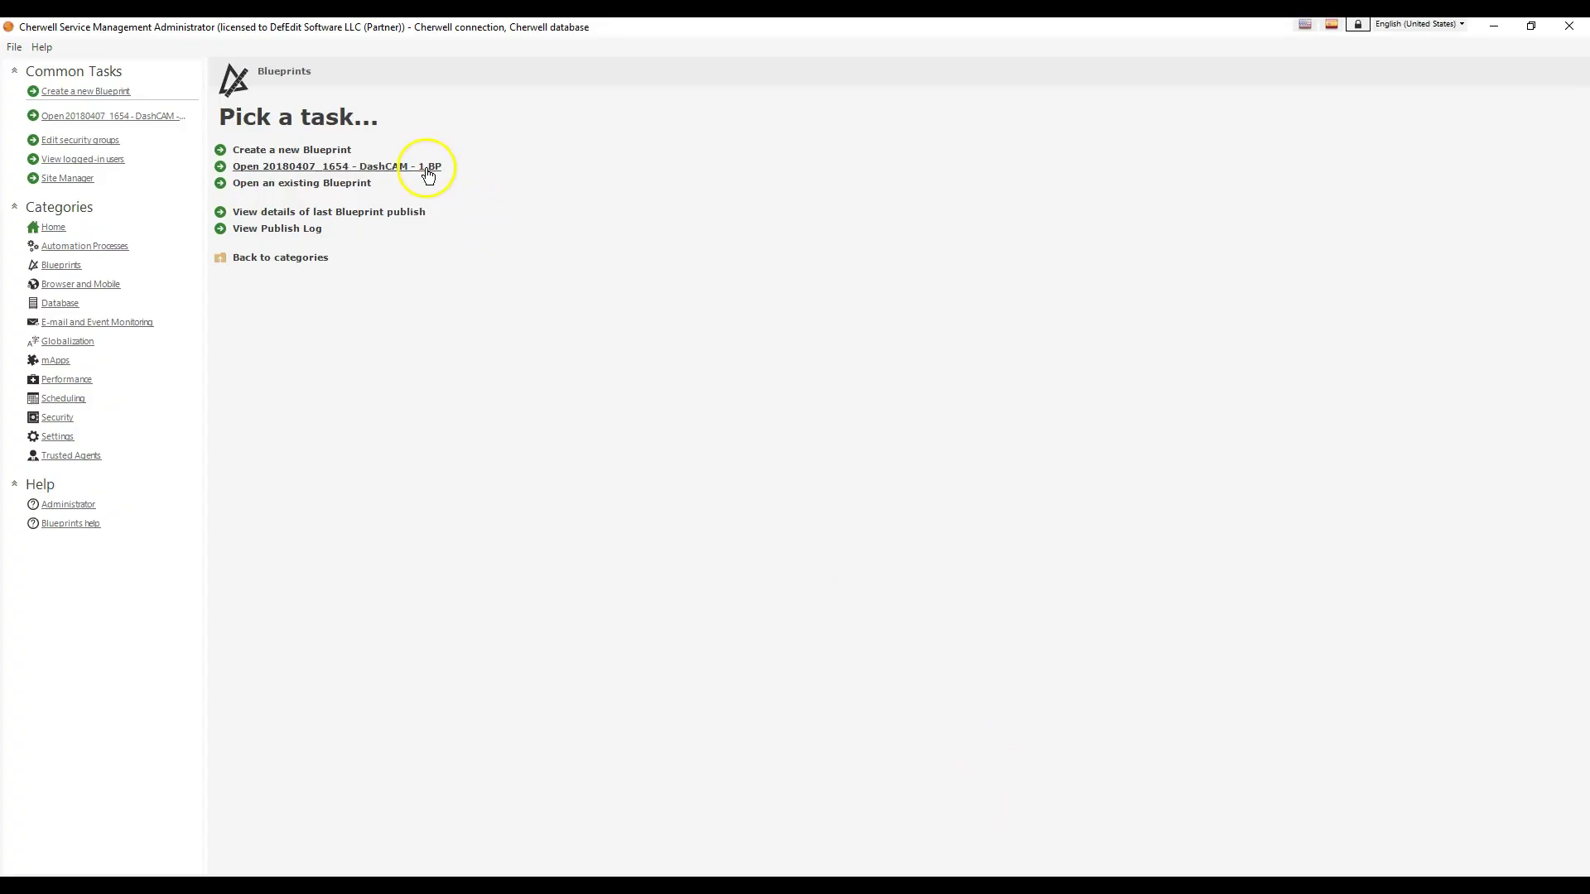
- In Cherwell Administrator, open the 20180407_1654 - DashCAM - 1 blueprint and edit the Export DashCAM File One-Step associated with DashCAM by DefEdit Software LLC
left_click(426, 167)
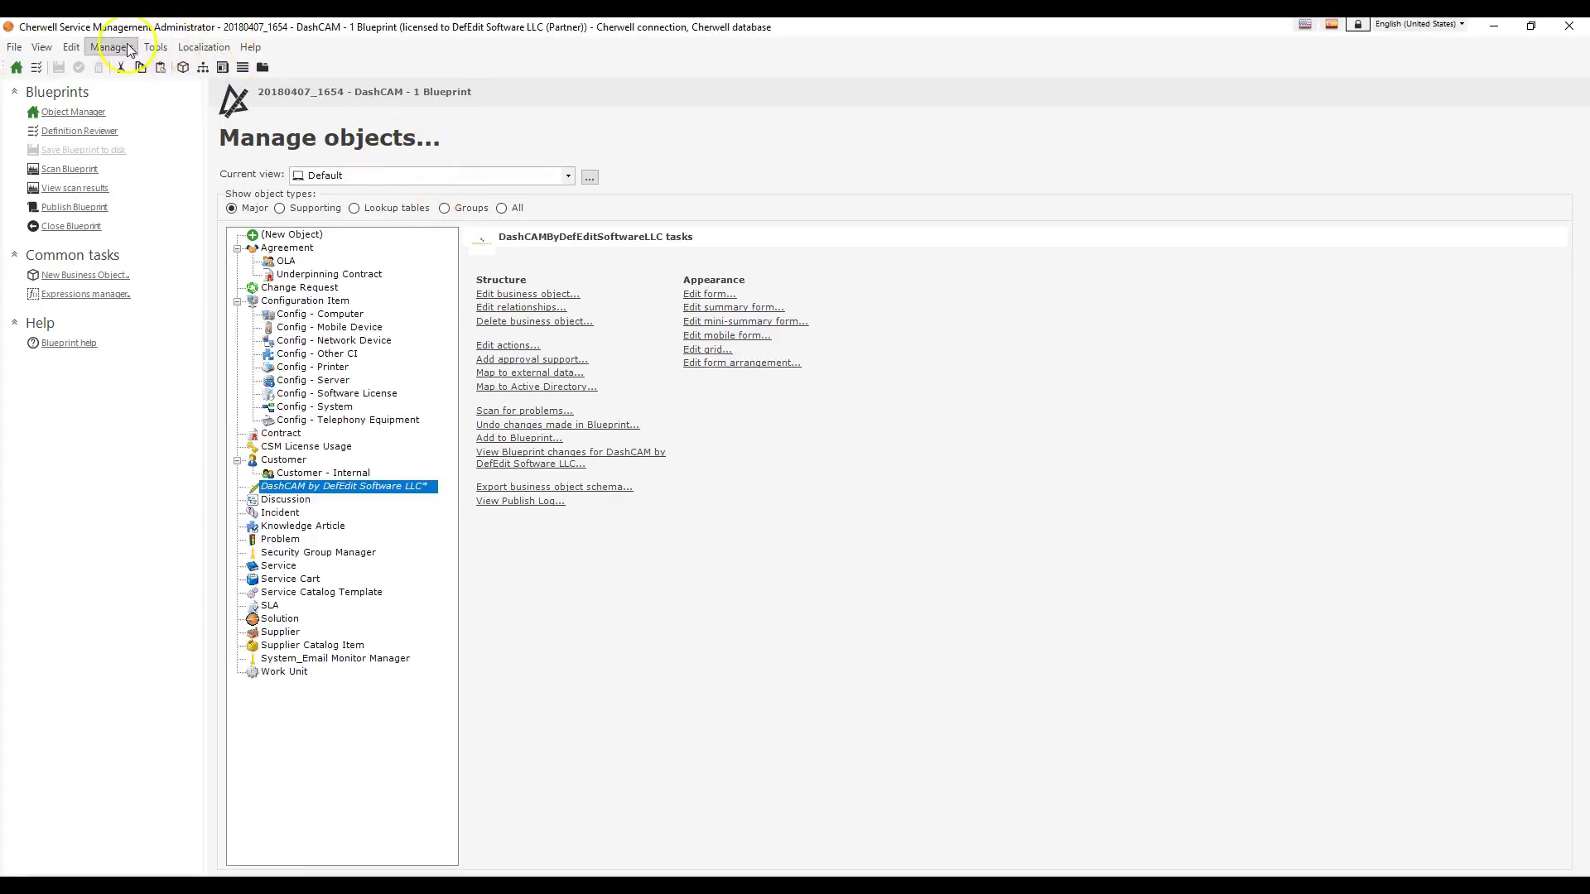
left_click(111, 47)
left_click(174, 285)
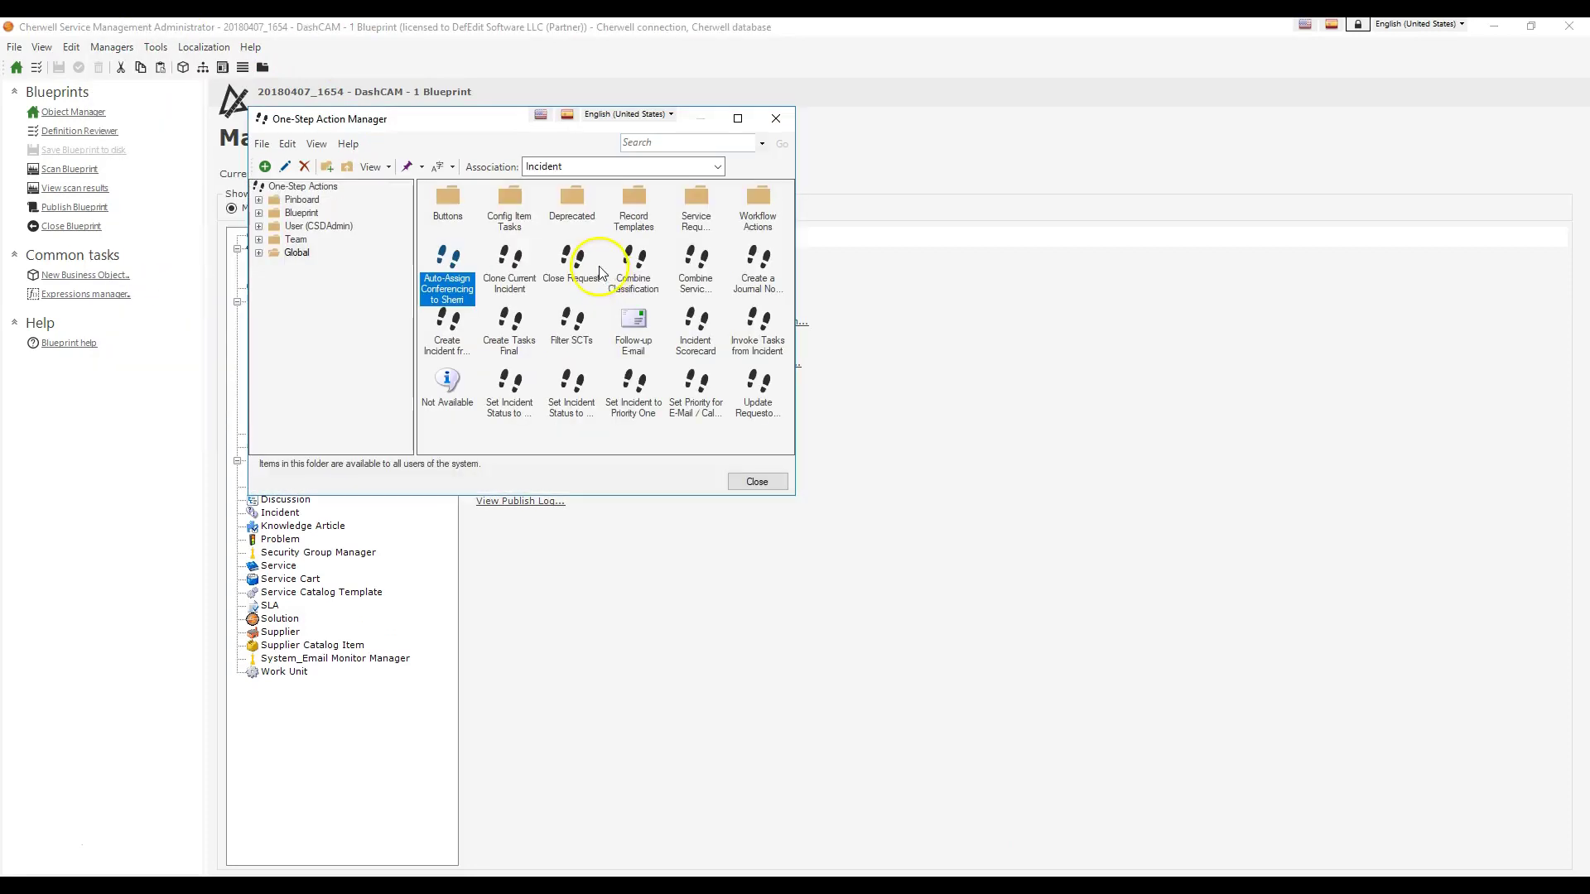
left_click(530, 166)
scroll(542, 212, "up", 3)
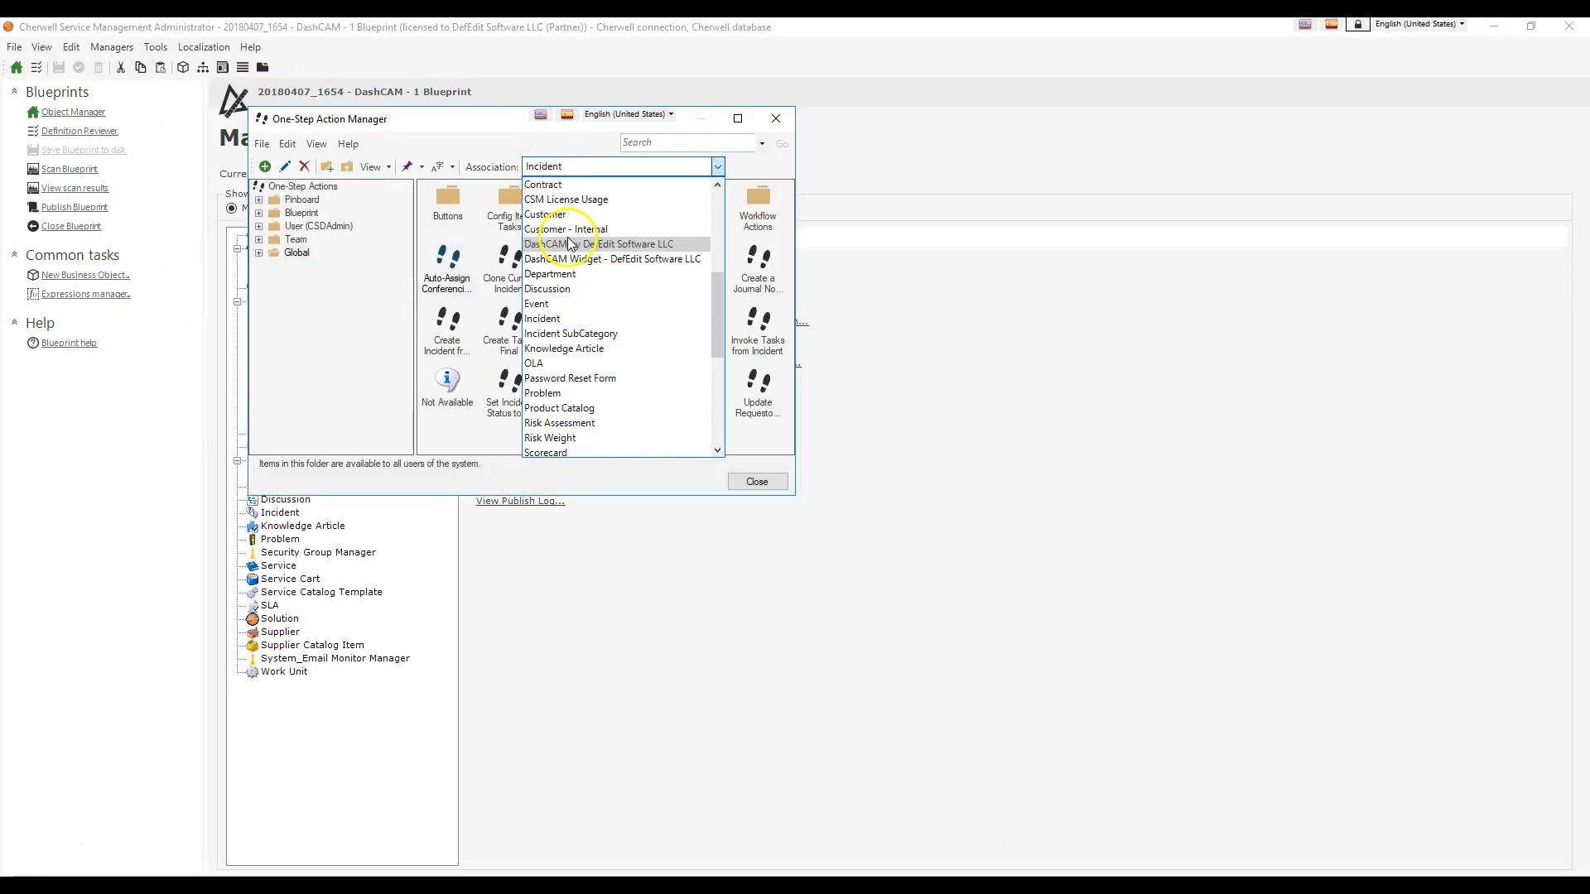
left_click(570, 244)
right_click(449, 209)
left_click(480, 236)
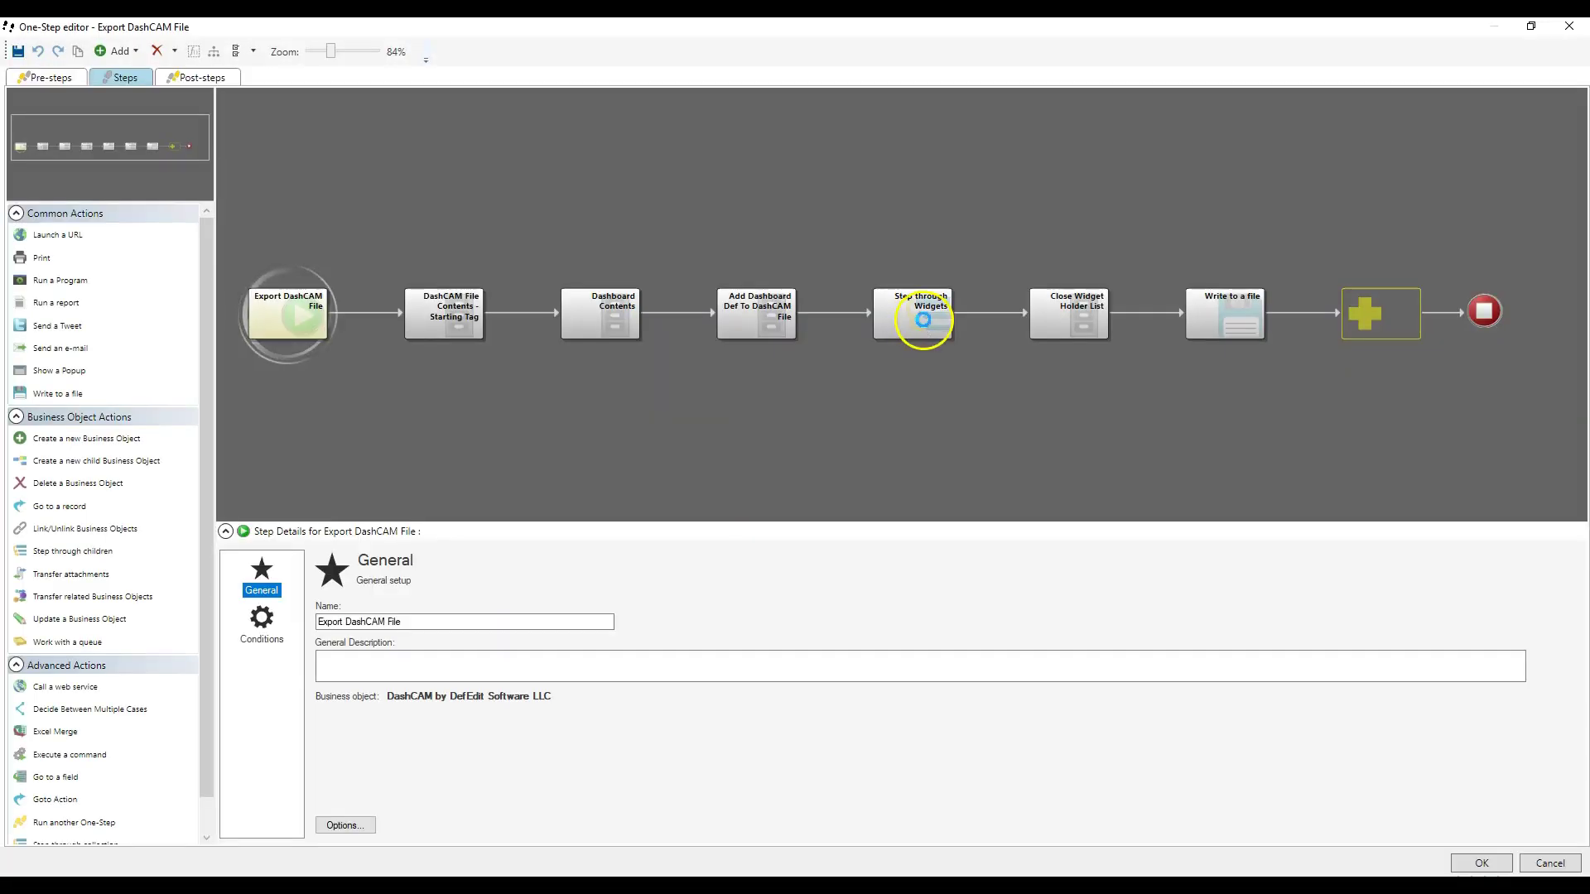
- Examine the end of the Update Widget List value inside Step through Widgets and leave that sub-step without saving
left_click(923, 320)
double_click(922, 320)
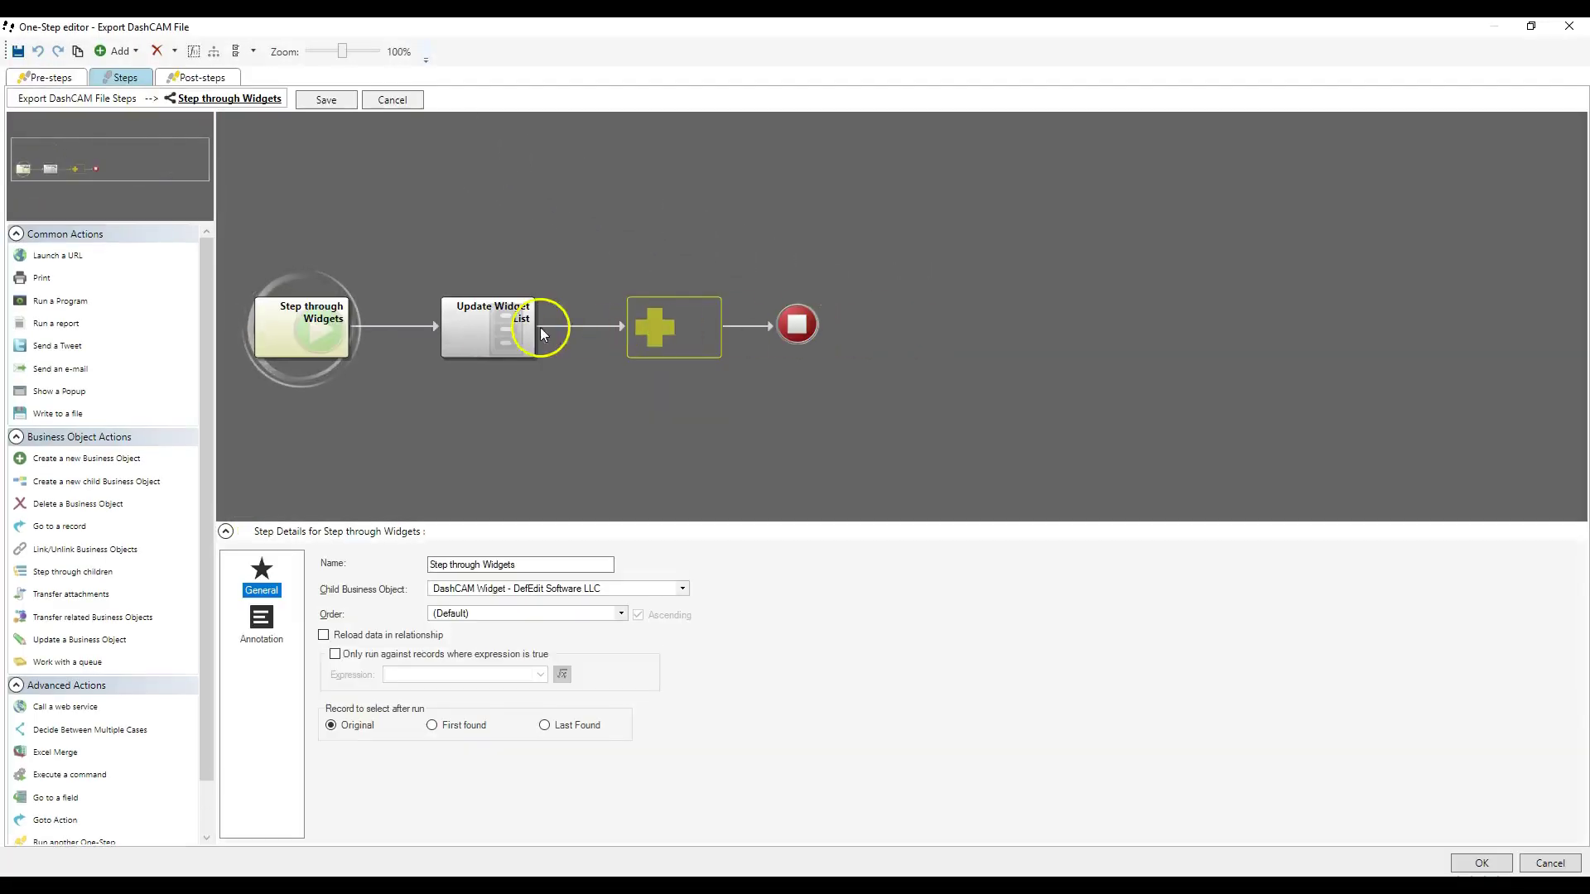
left_click(488, 331)
scroll(475, 748, "down", 5)
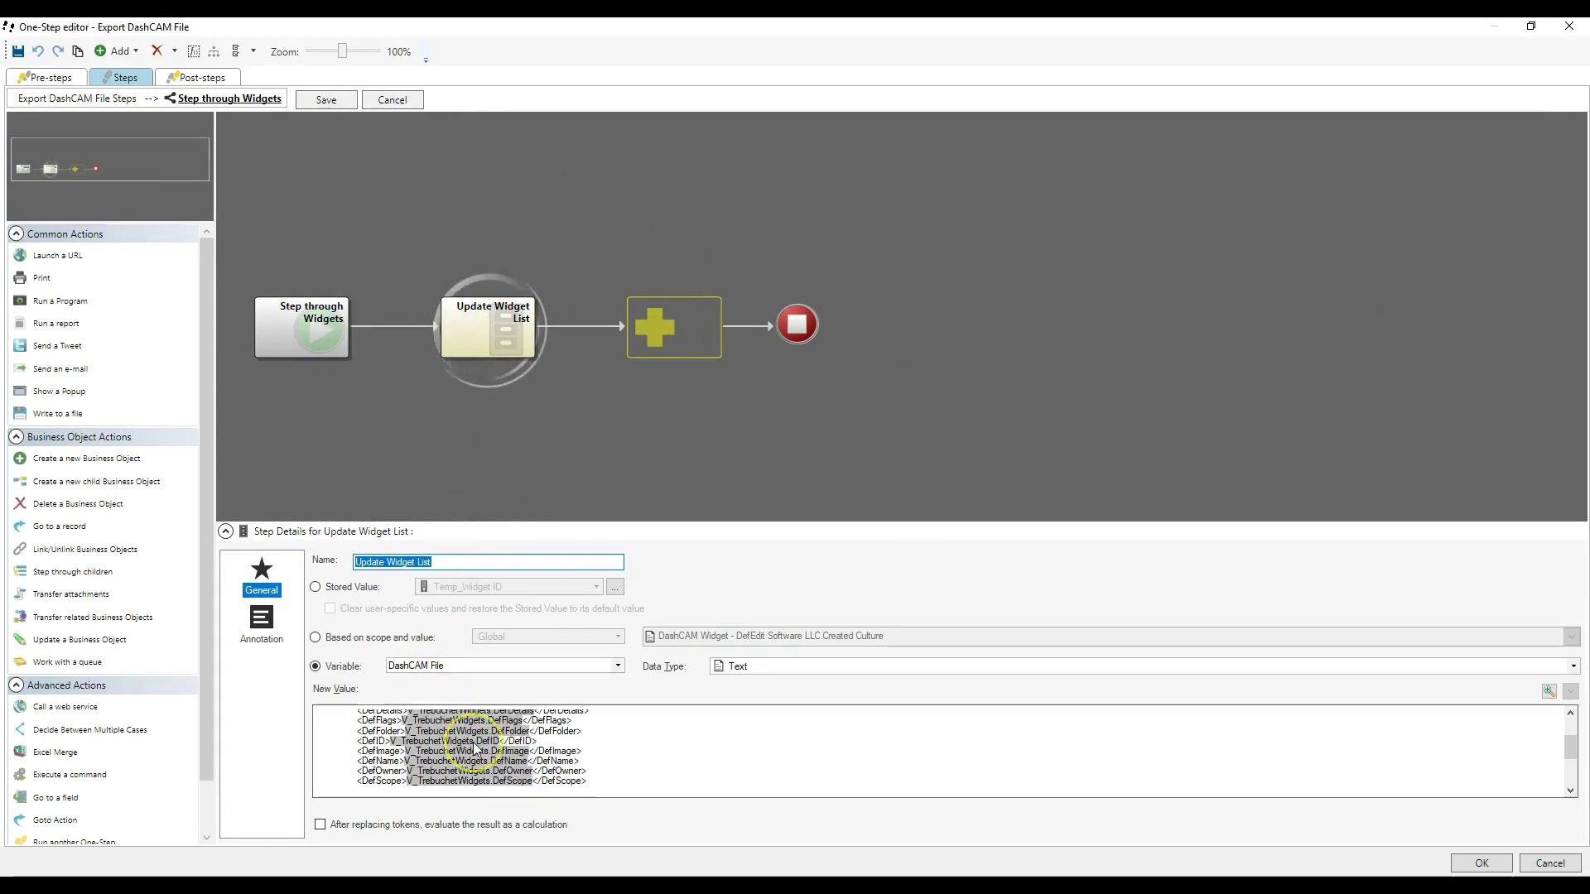
scroll(475, 749, "down", 1)
double_click(339, 789)
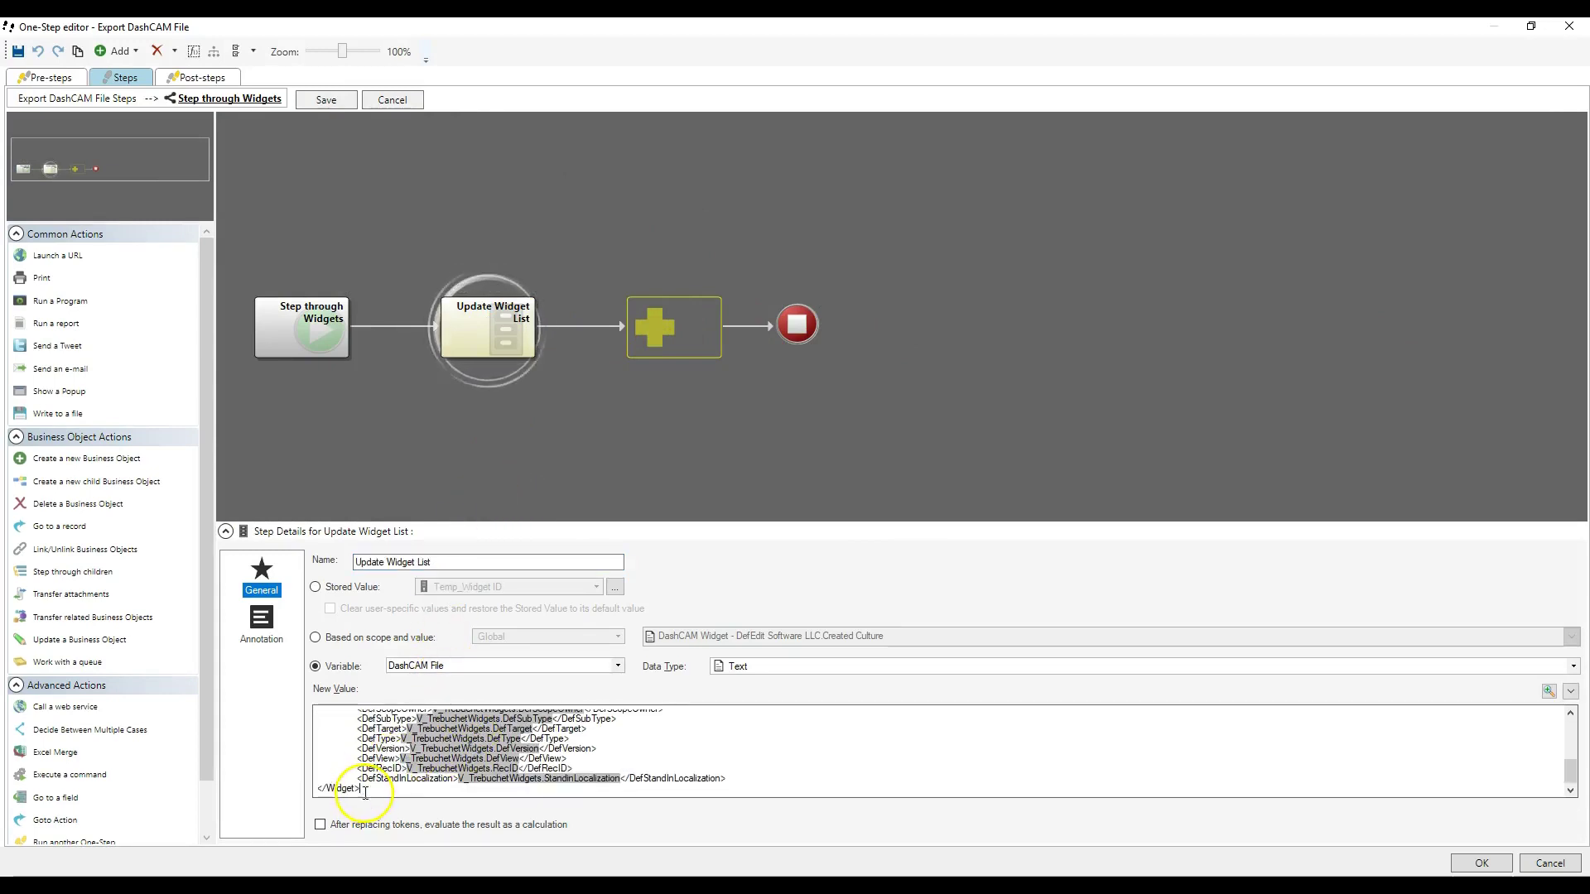
left_click(393, 99)
- Make the Close Widget Holder List step write to a variable, and select the </WidgetHolderList> tag in its new value
left_click(1031, 331)
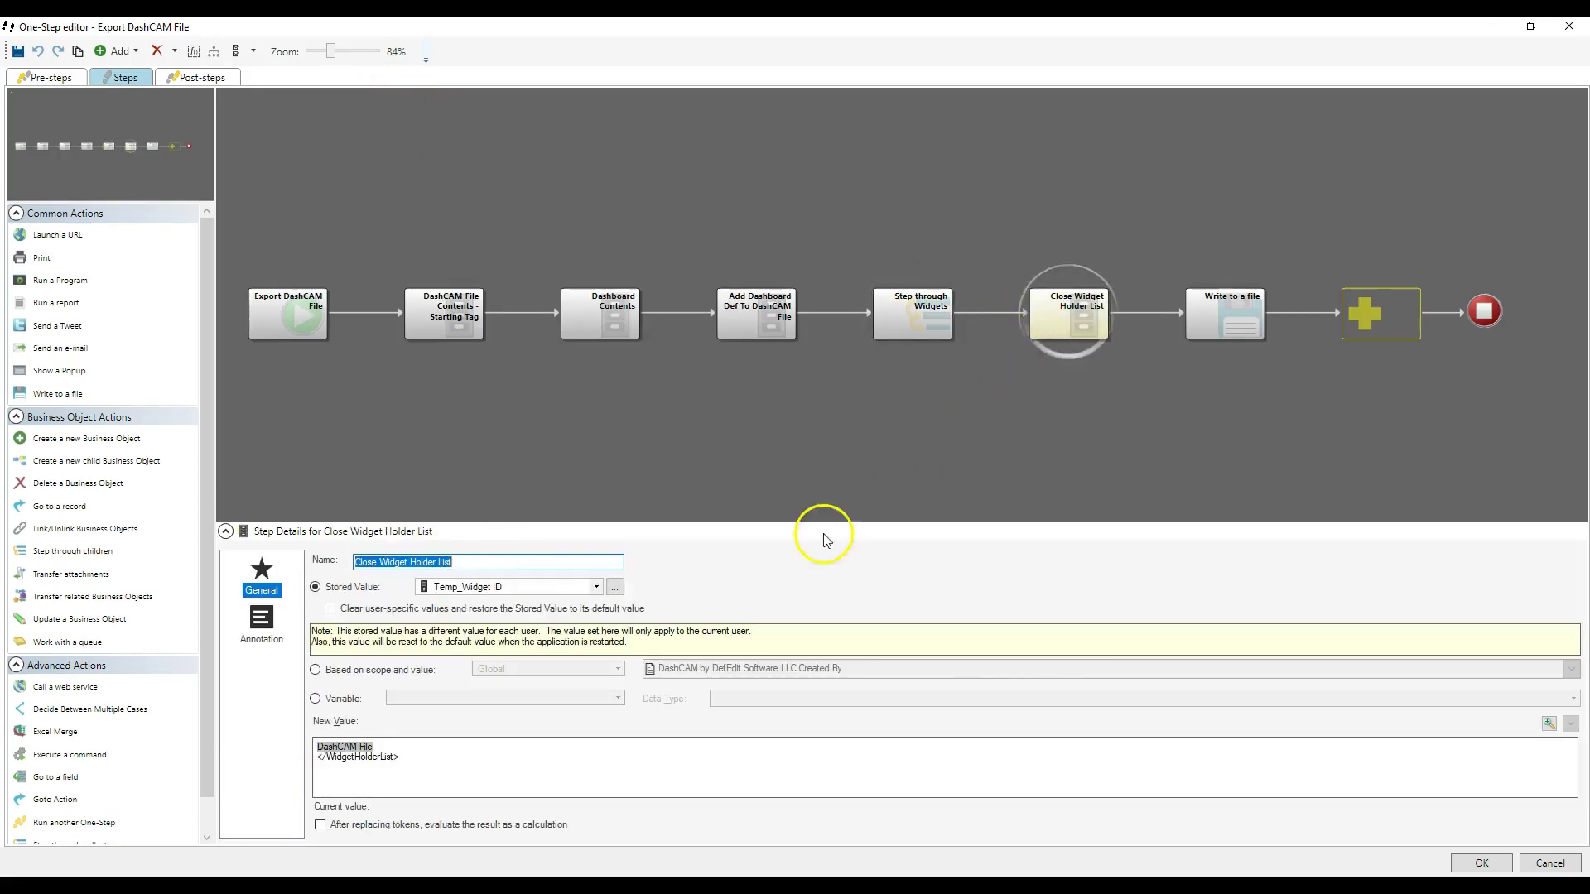
left_click(422, 753)
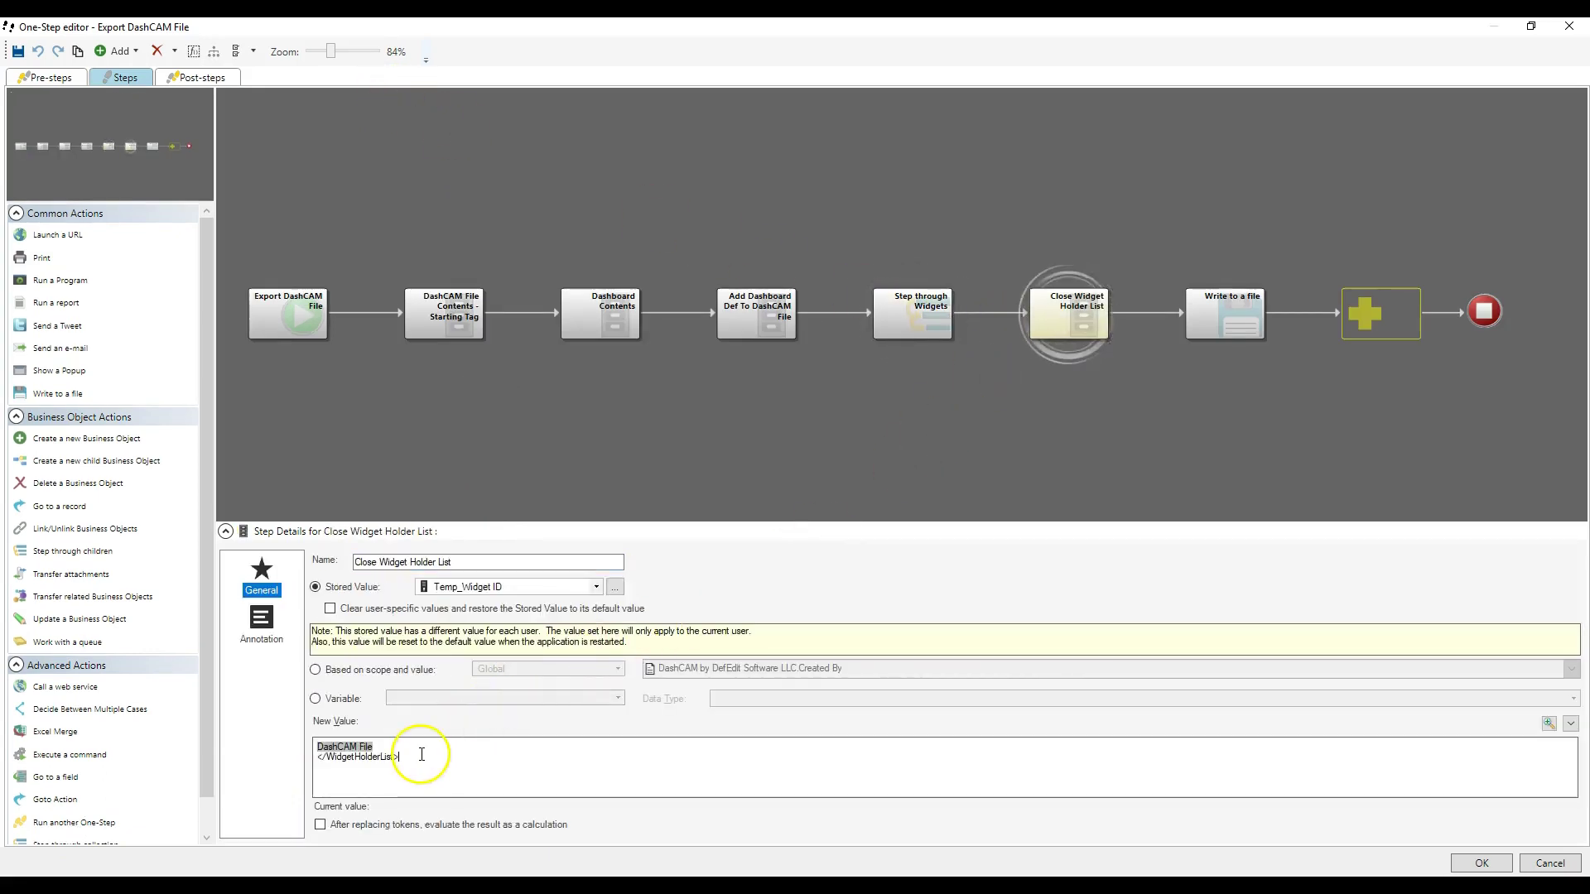
left_click(315, 698)
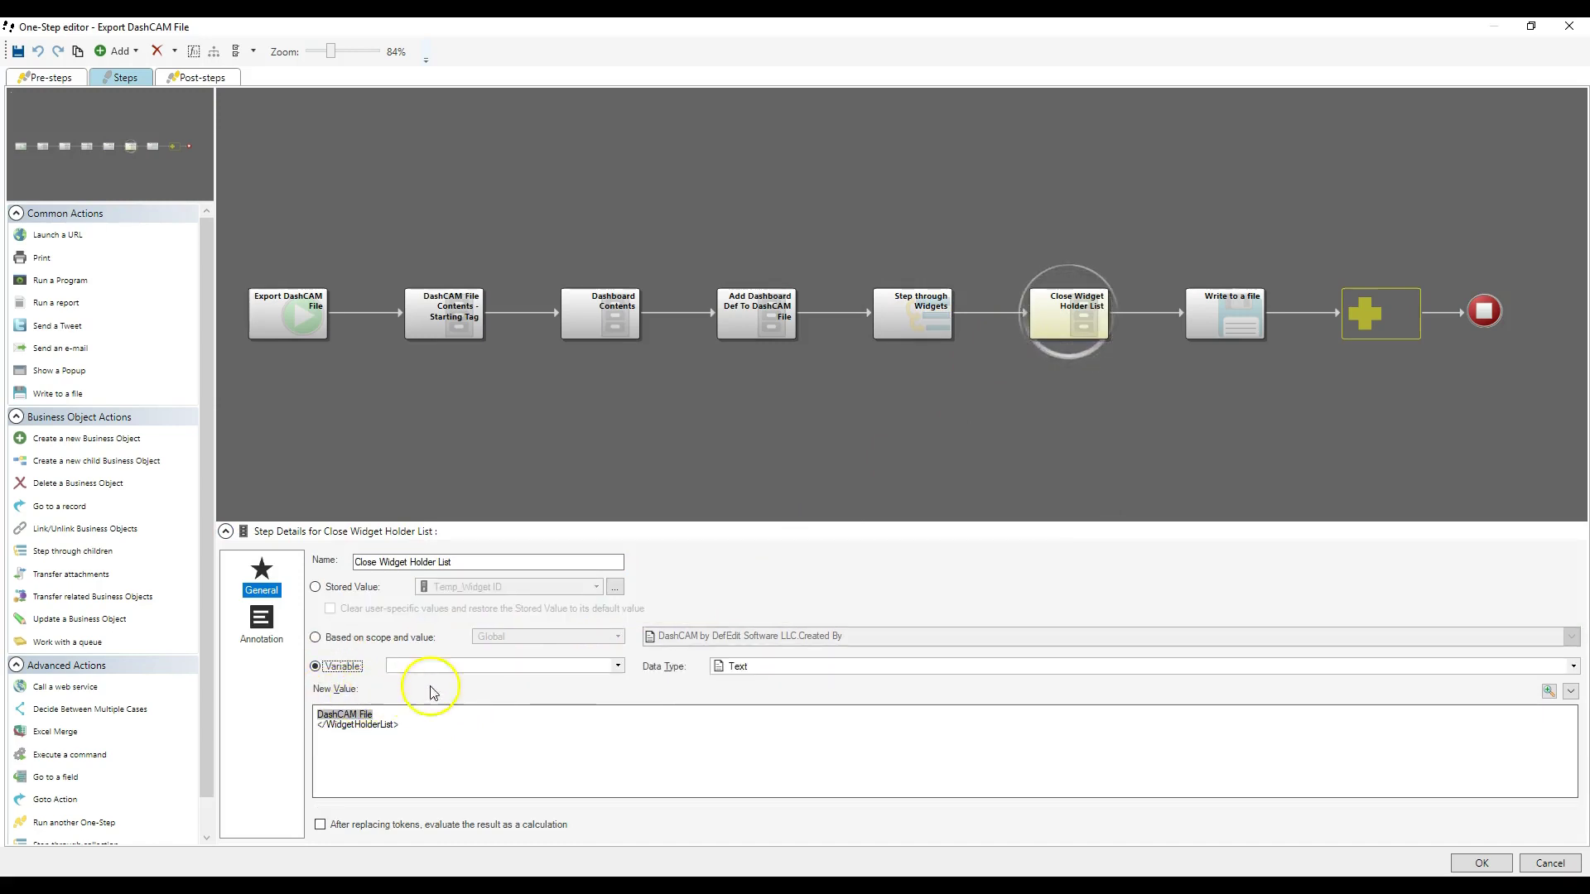
left_click(619, 666)
left_click(507, 701)
left_click_drag(406, 729, 313, 731)
- Review the preceding sub-steps back to DashCAM File Contents - Starting Tag, checking its variable and opening tag
left_click(944, 324)
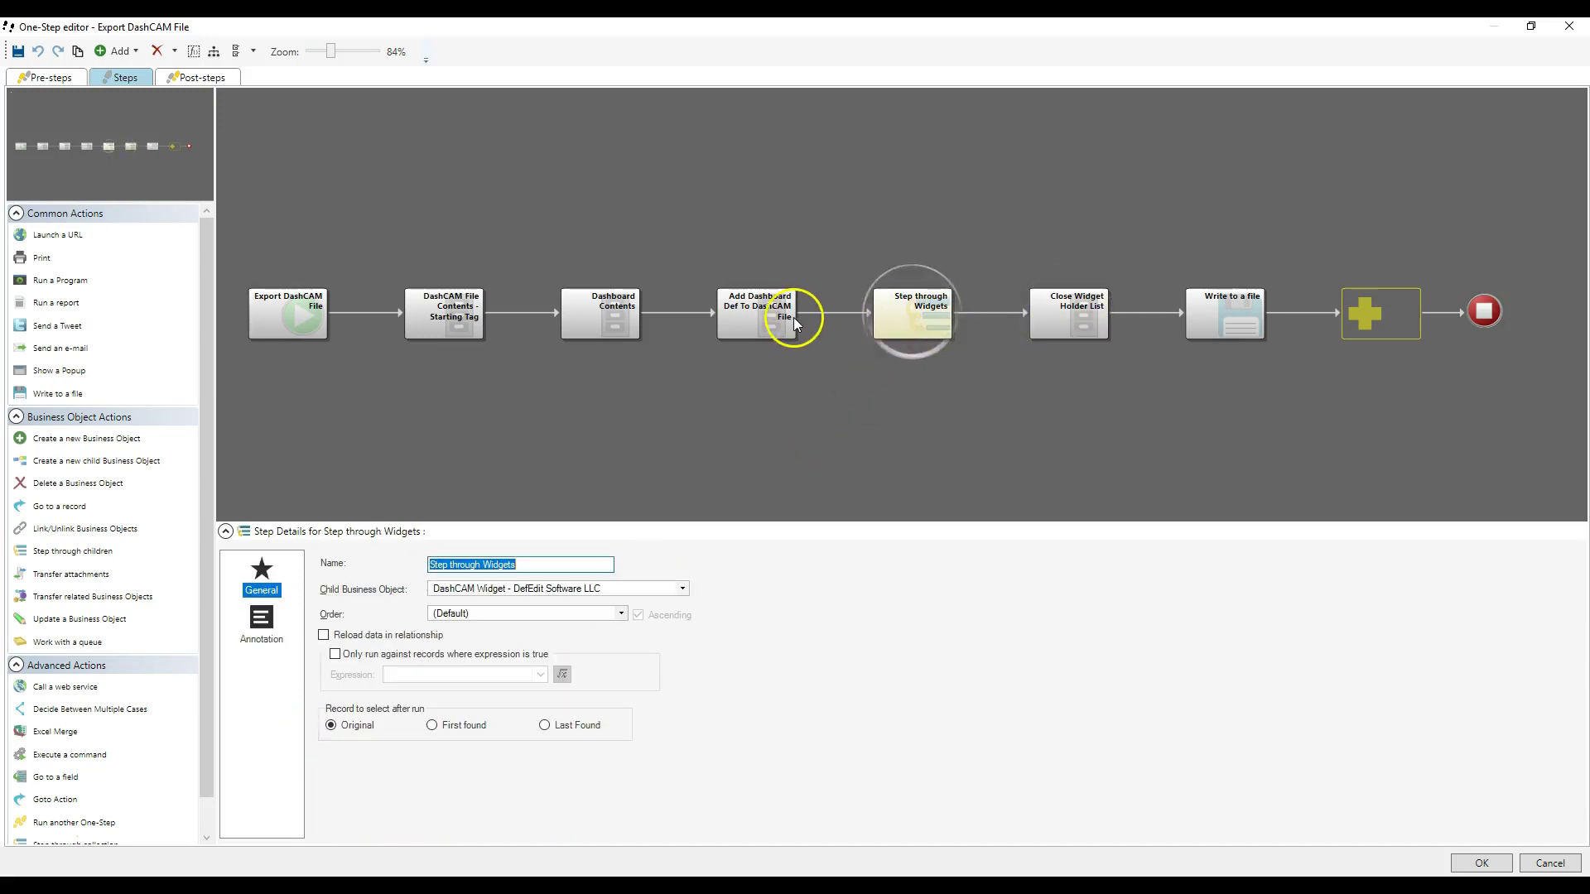
left_click(791, 314)
left_click(608, 307)
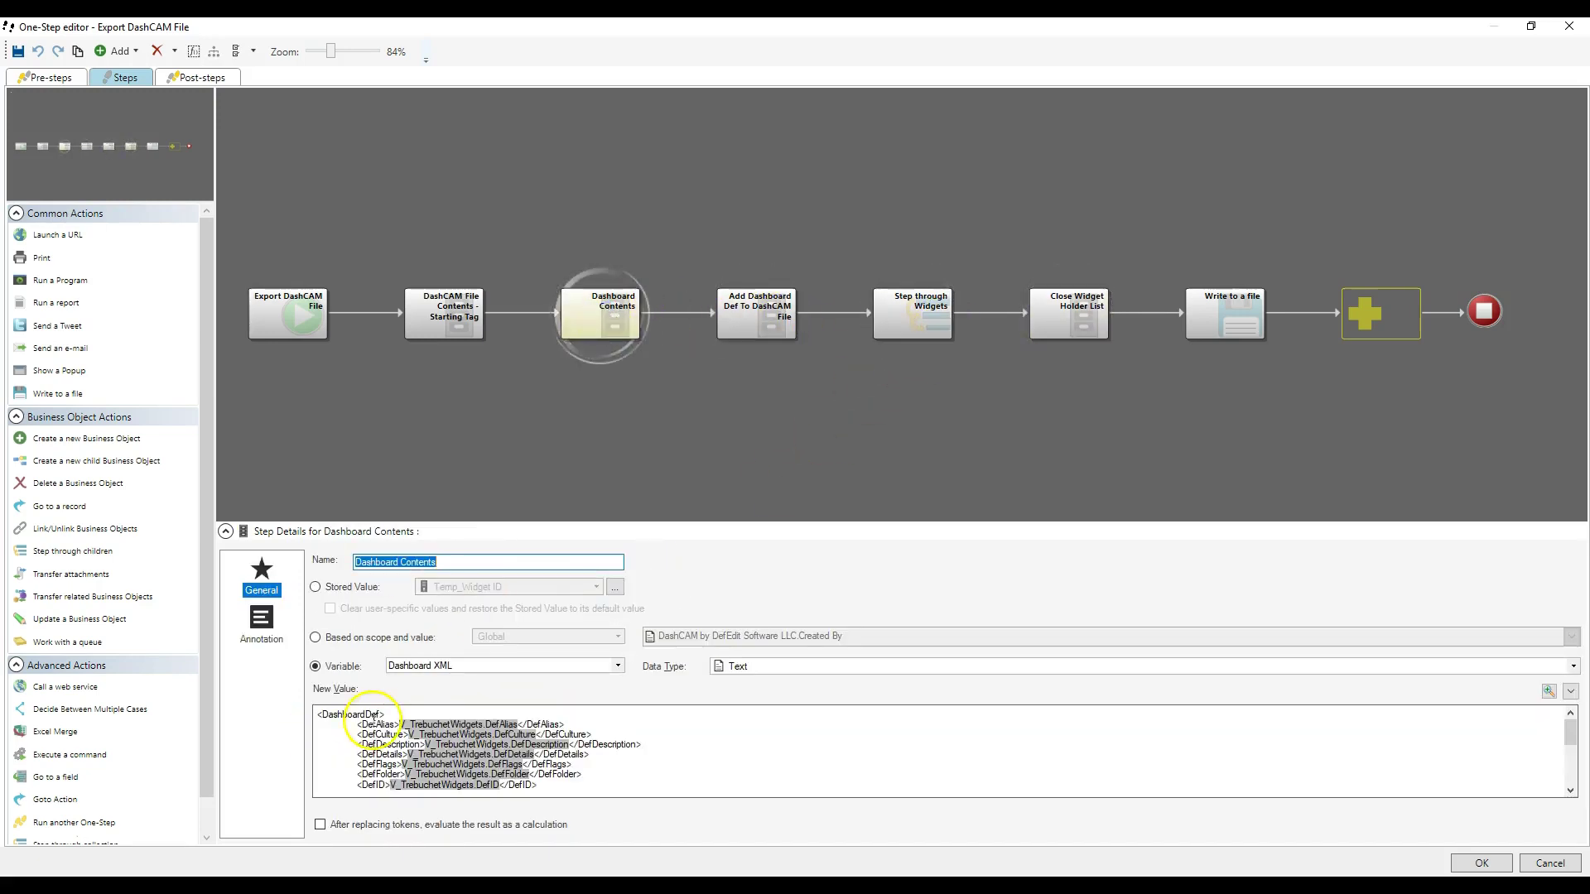
left_click(417, 333)
left_click(372, 717)
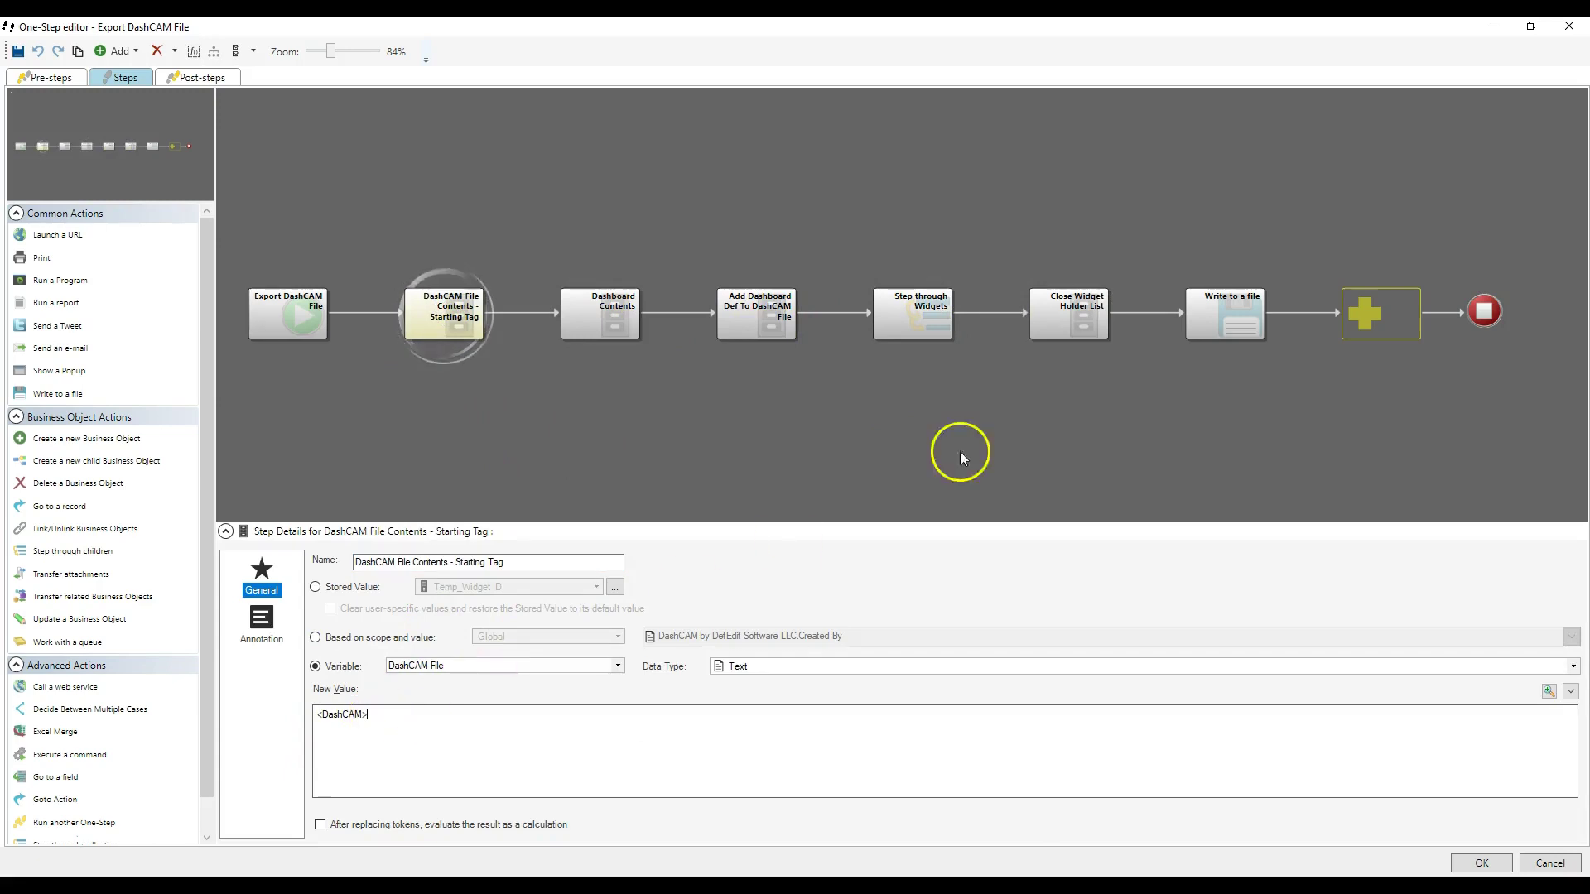
- Append a </DashCAM> closing tag on a new line after </WidgetHolderList> in the Close Widget Holder List value
left_click(1091, 329)
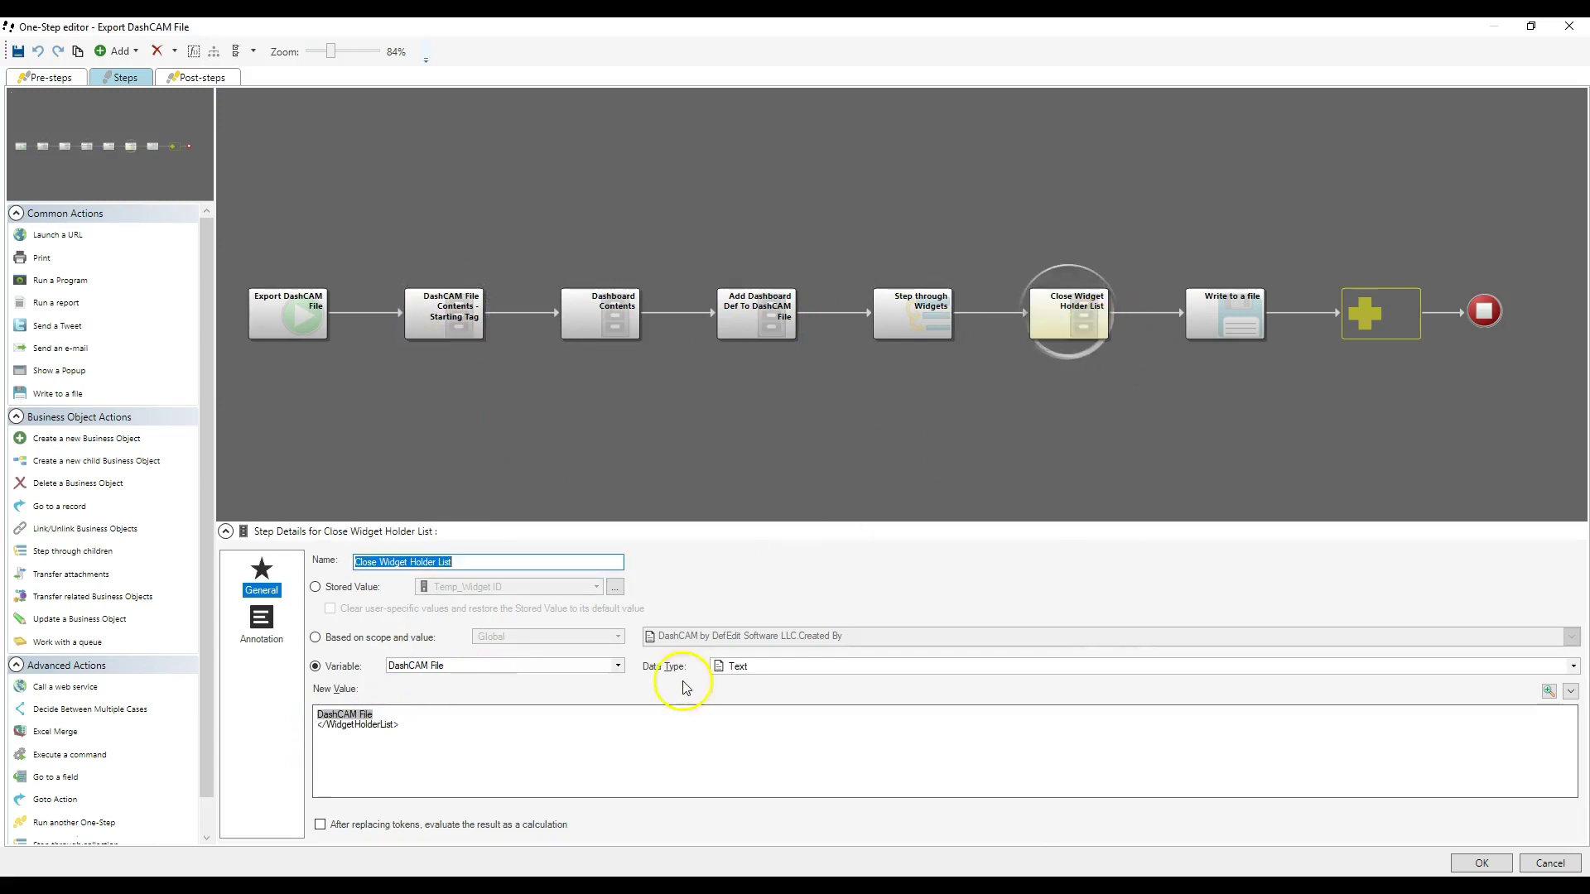
left_click(611, 760)
type("<Dashb")
key("BackSpace")
type("CAM>")
key("Left")
key("Left")
key("Left")
key("Left")
key("Left")
key("Left")
key("Left")
key("Left")
type("/")
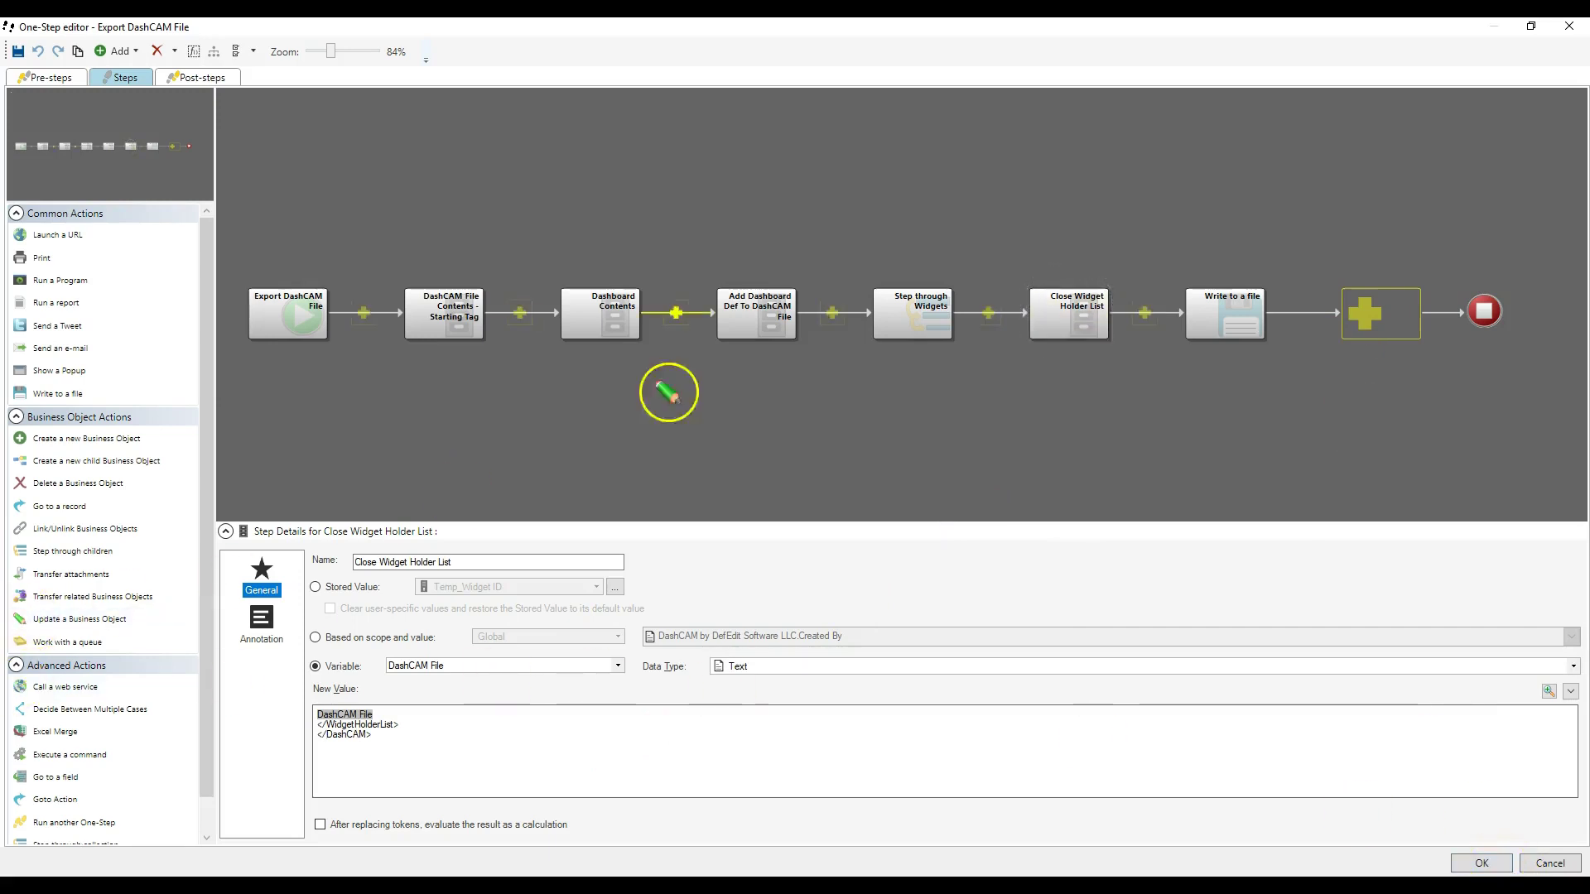
- Add an Update a Business Object action after Write to a file, setting DashCAM File Exported to True, and accept the One-Step
left_click_drag(137, 619, 1381, 319)
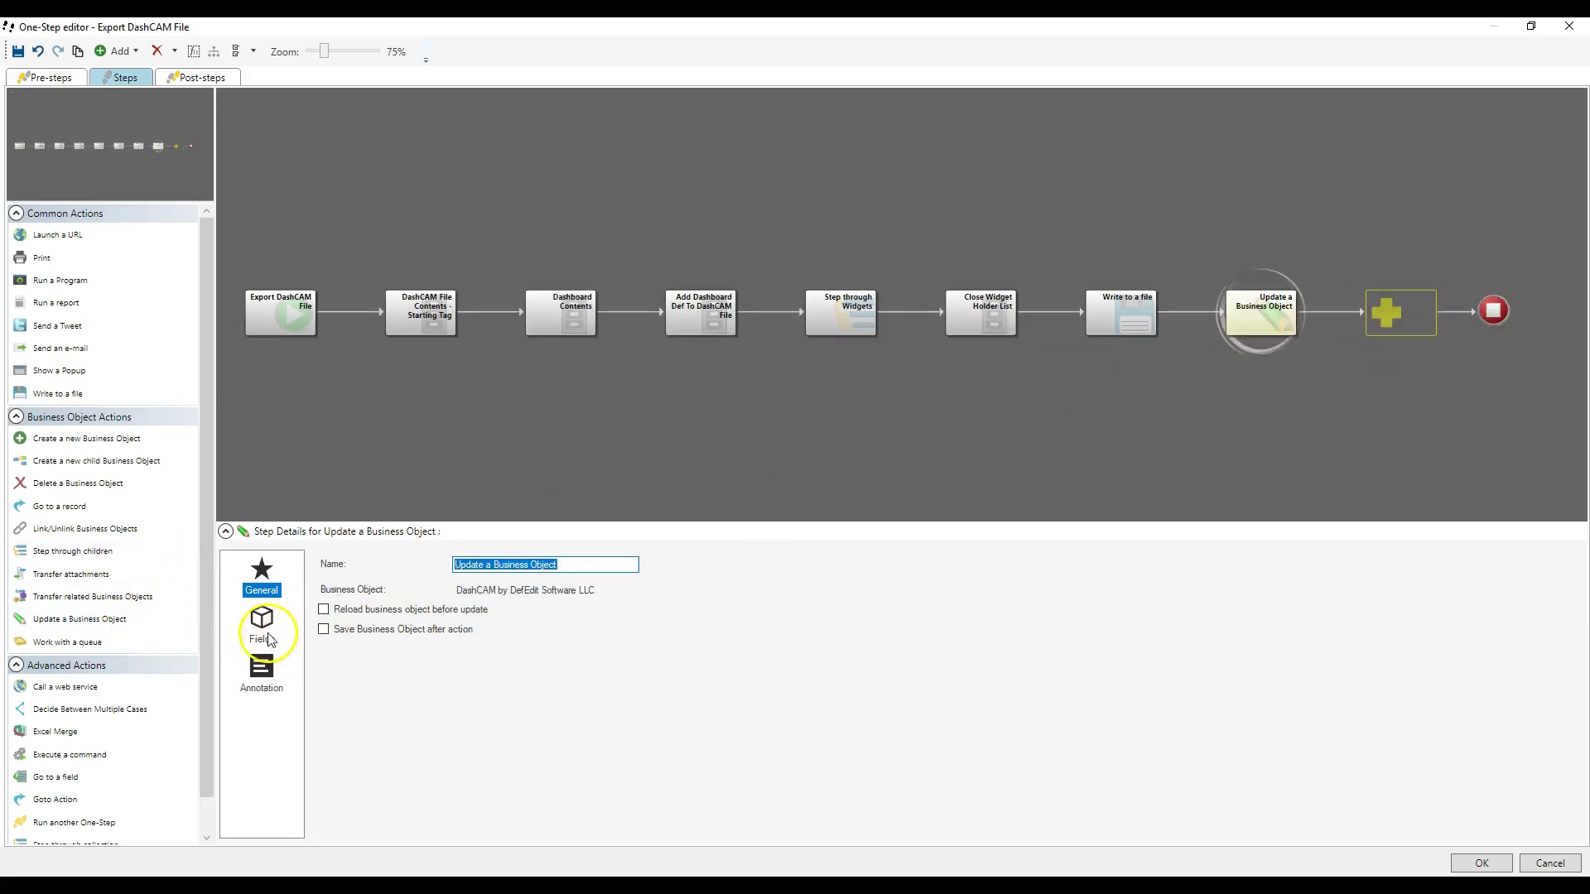
left_click(262, 623)
left_click(426, 699)
left_click(552, 648)
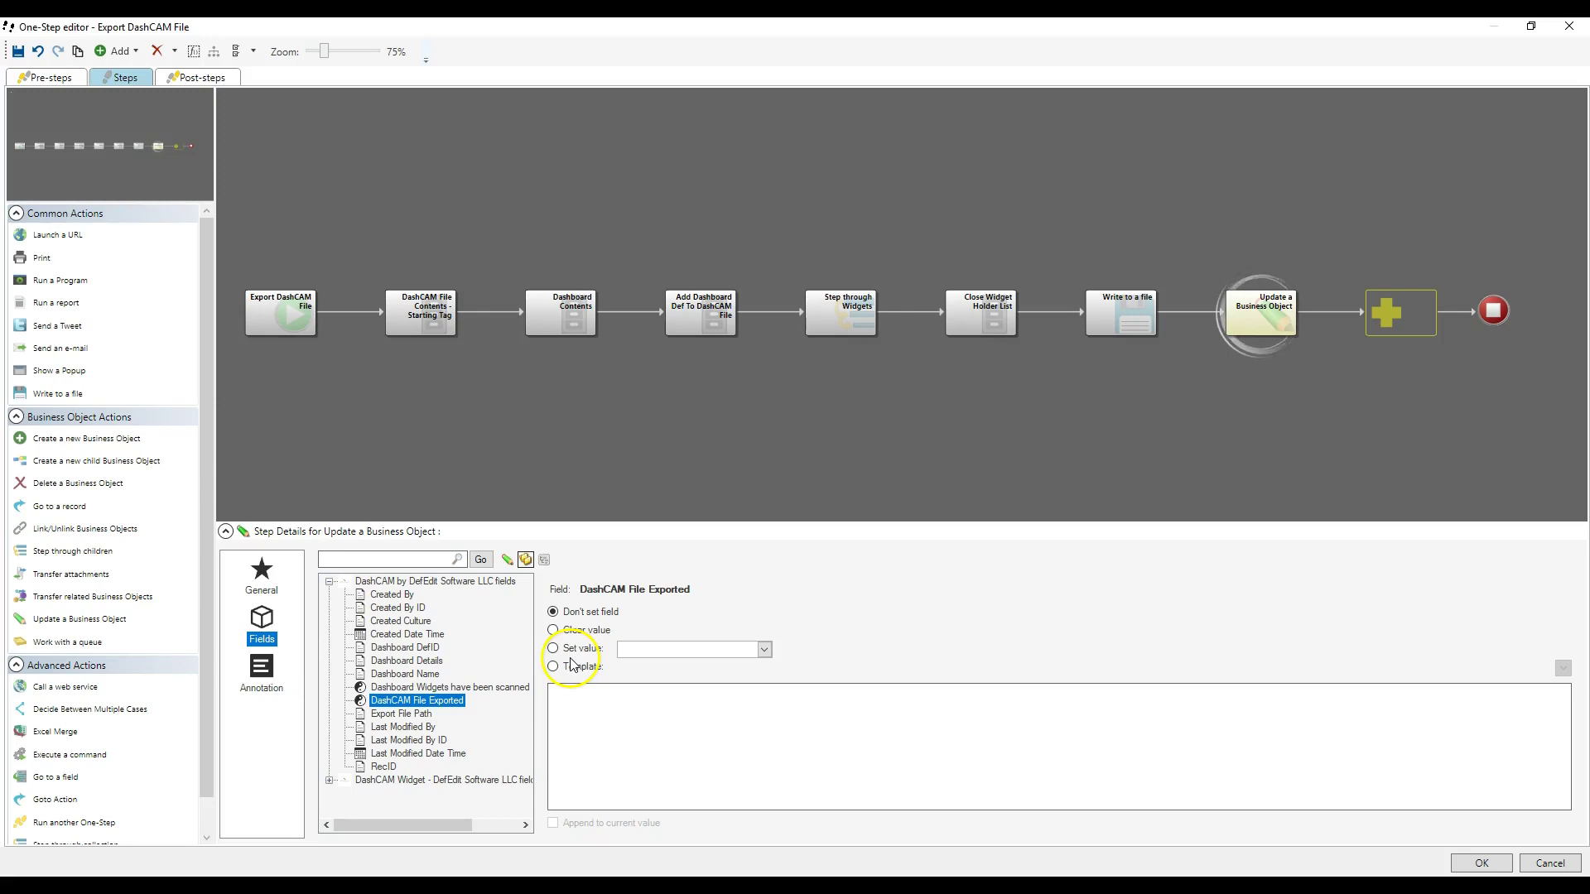
left_click(764, 650)
left_click(681, 651)
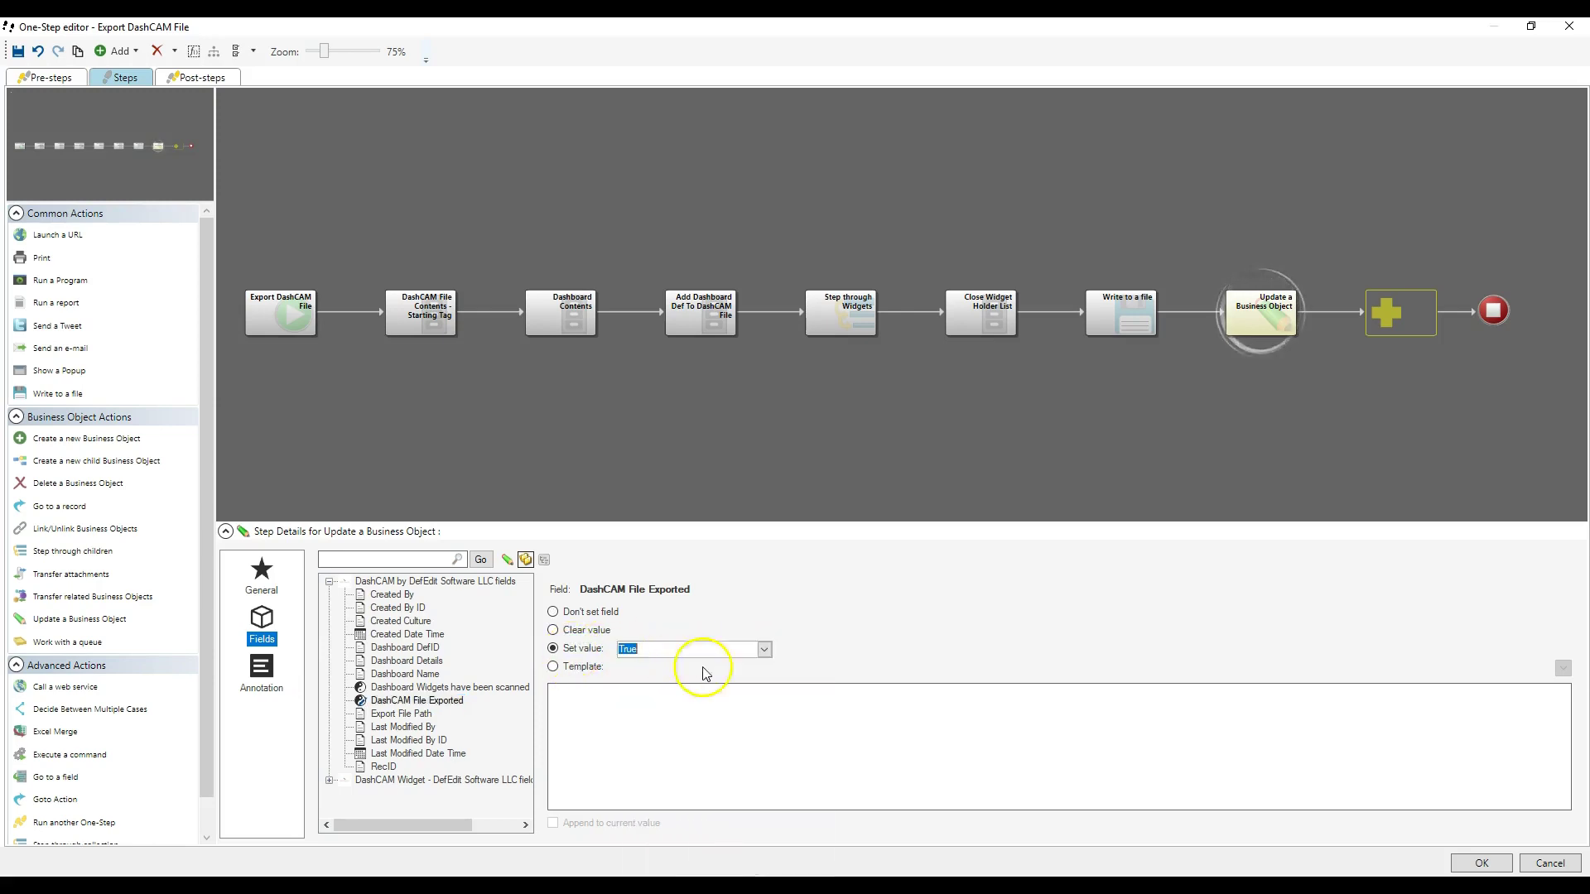
left_click(1478, 864)
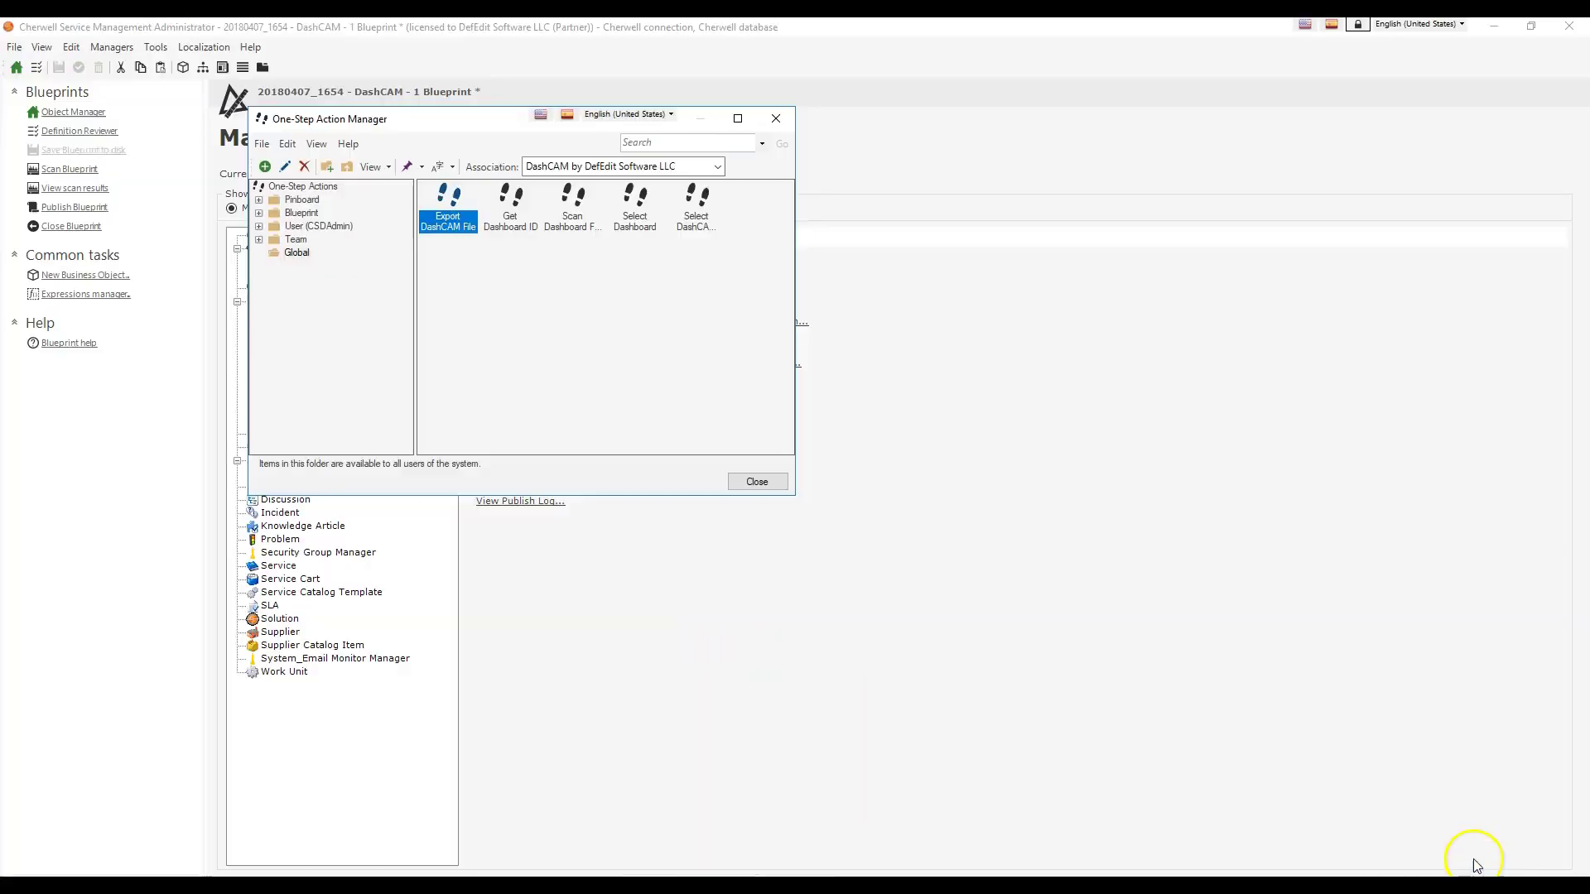
- Close the One-Step Action Manager and publish the blueprint with Ignore Conflicts enabled and without scanning for errors
left_click(757, 482)
left_click(75, 207)
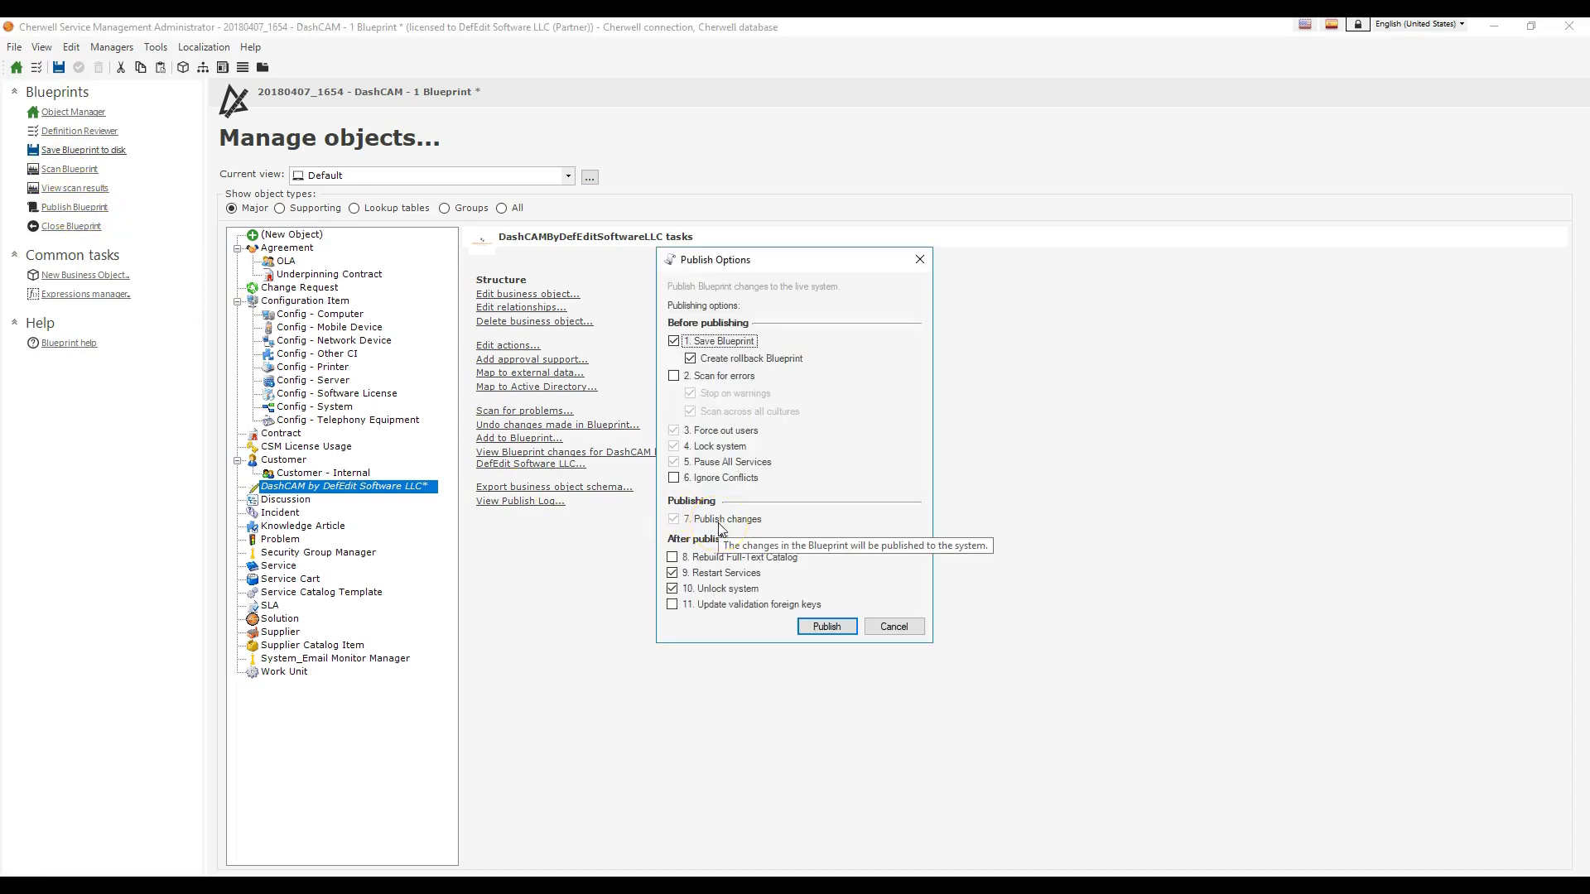
key("Return")
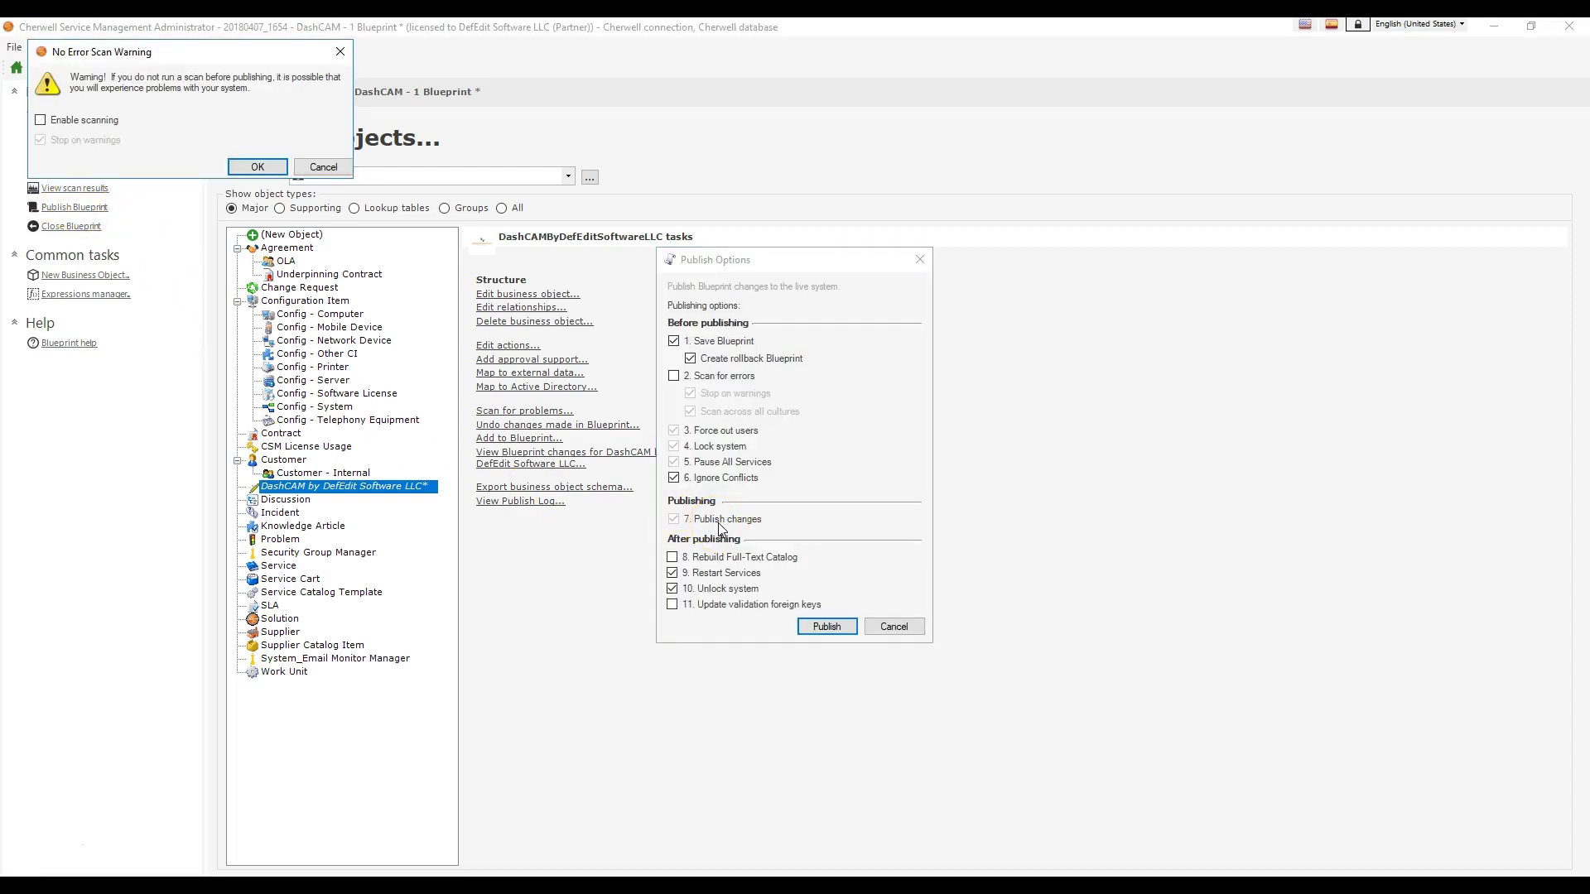
key("Return")
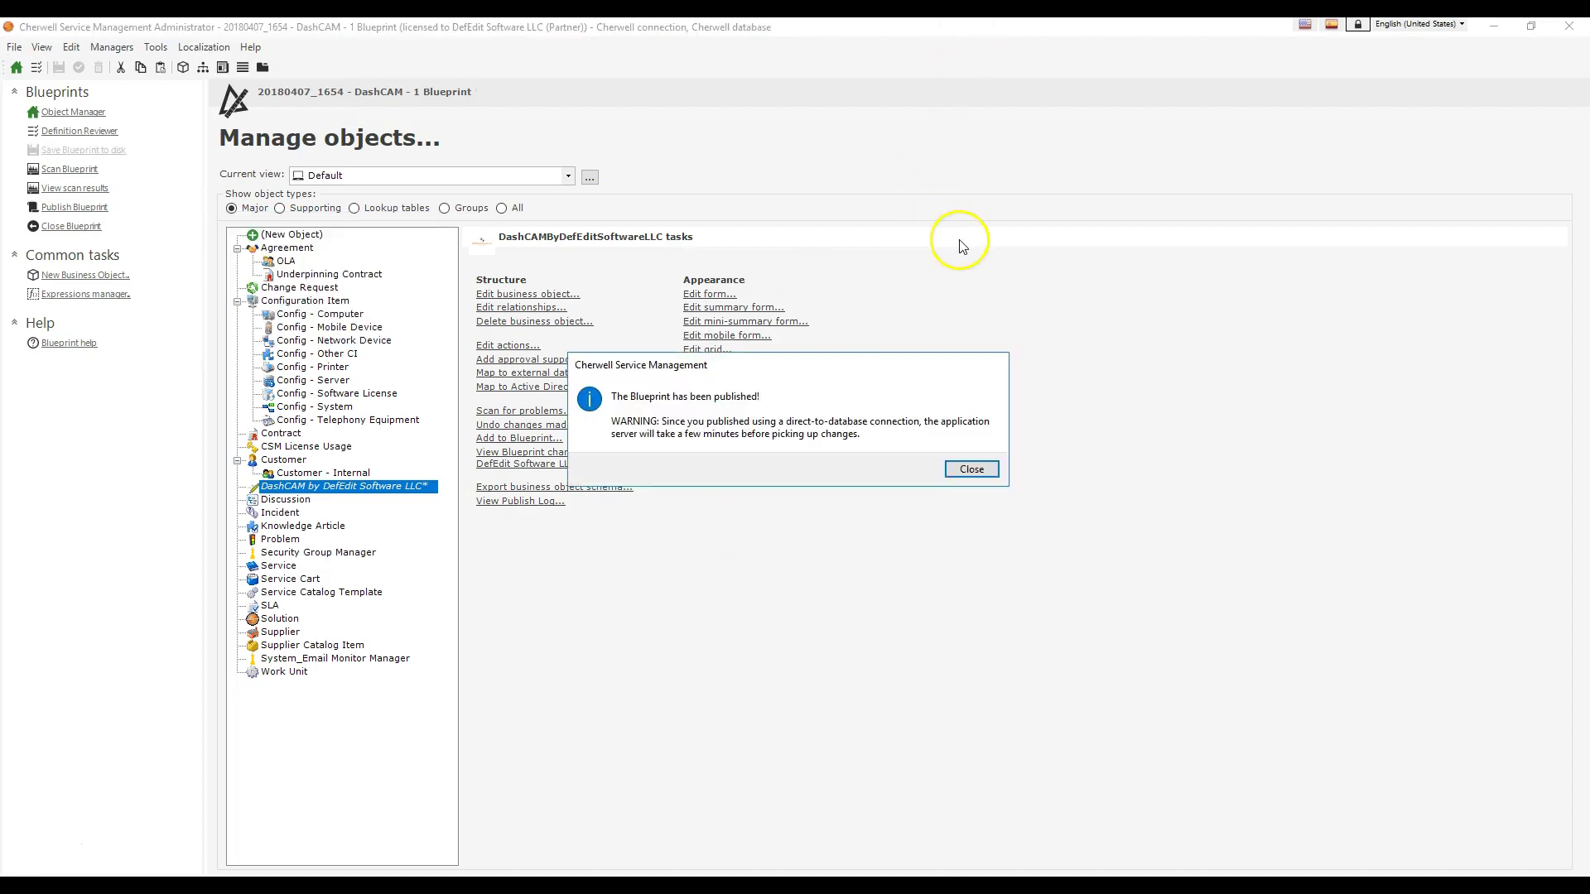
left_click(972, 464)
- Switch to the Cherwell Service Management client, reopen the record through All Dashcams and run the DashCAM file export
left_click(1492, 25)
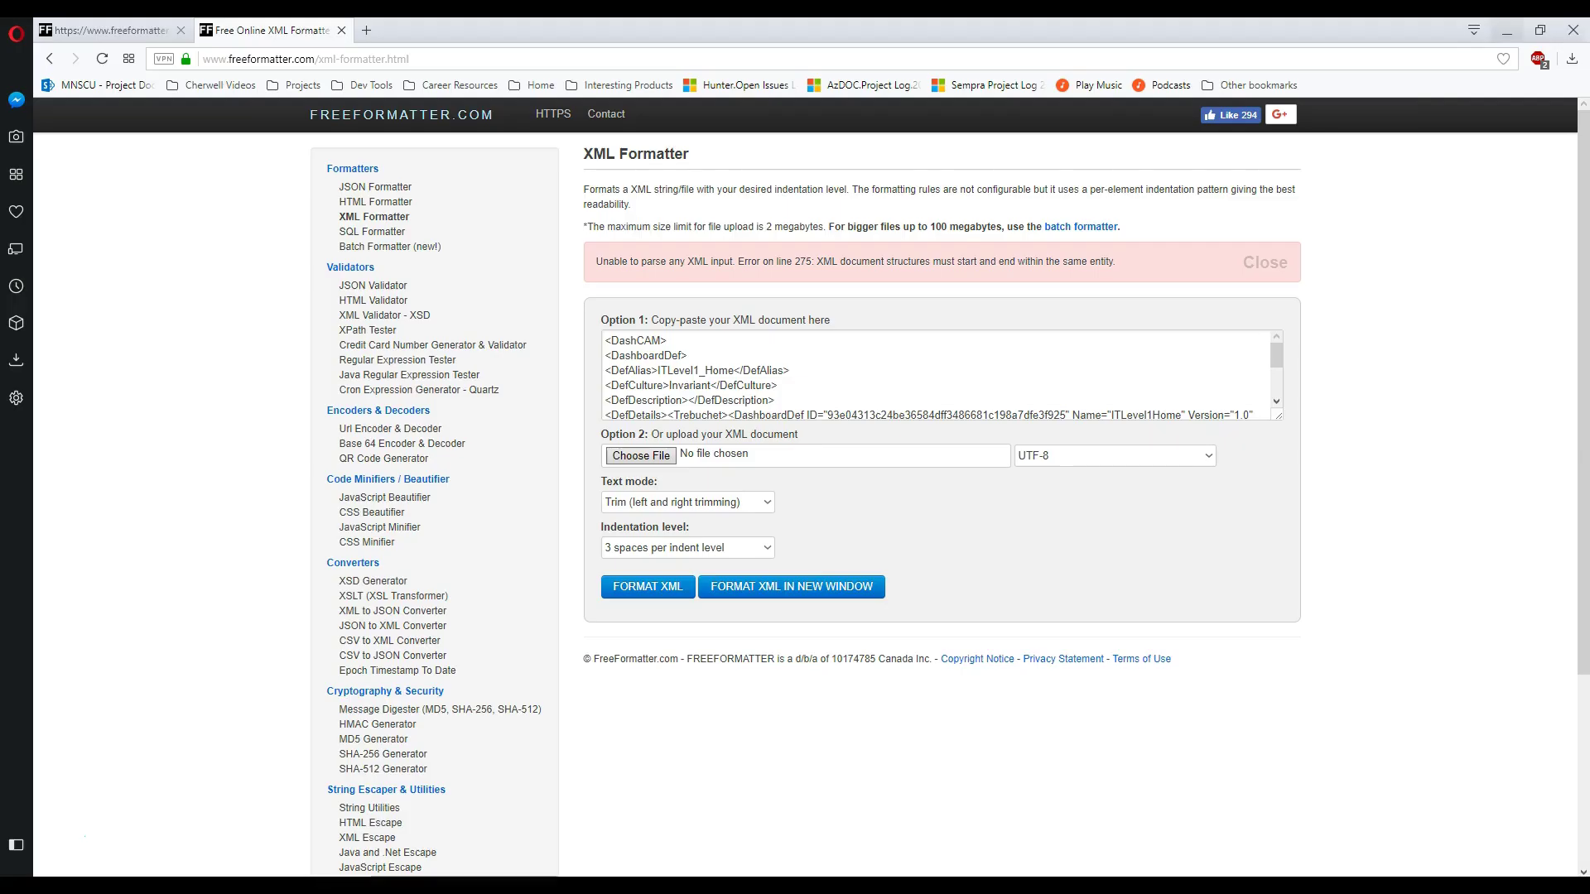
left_click(1495, 25)
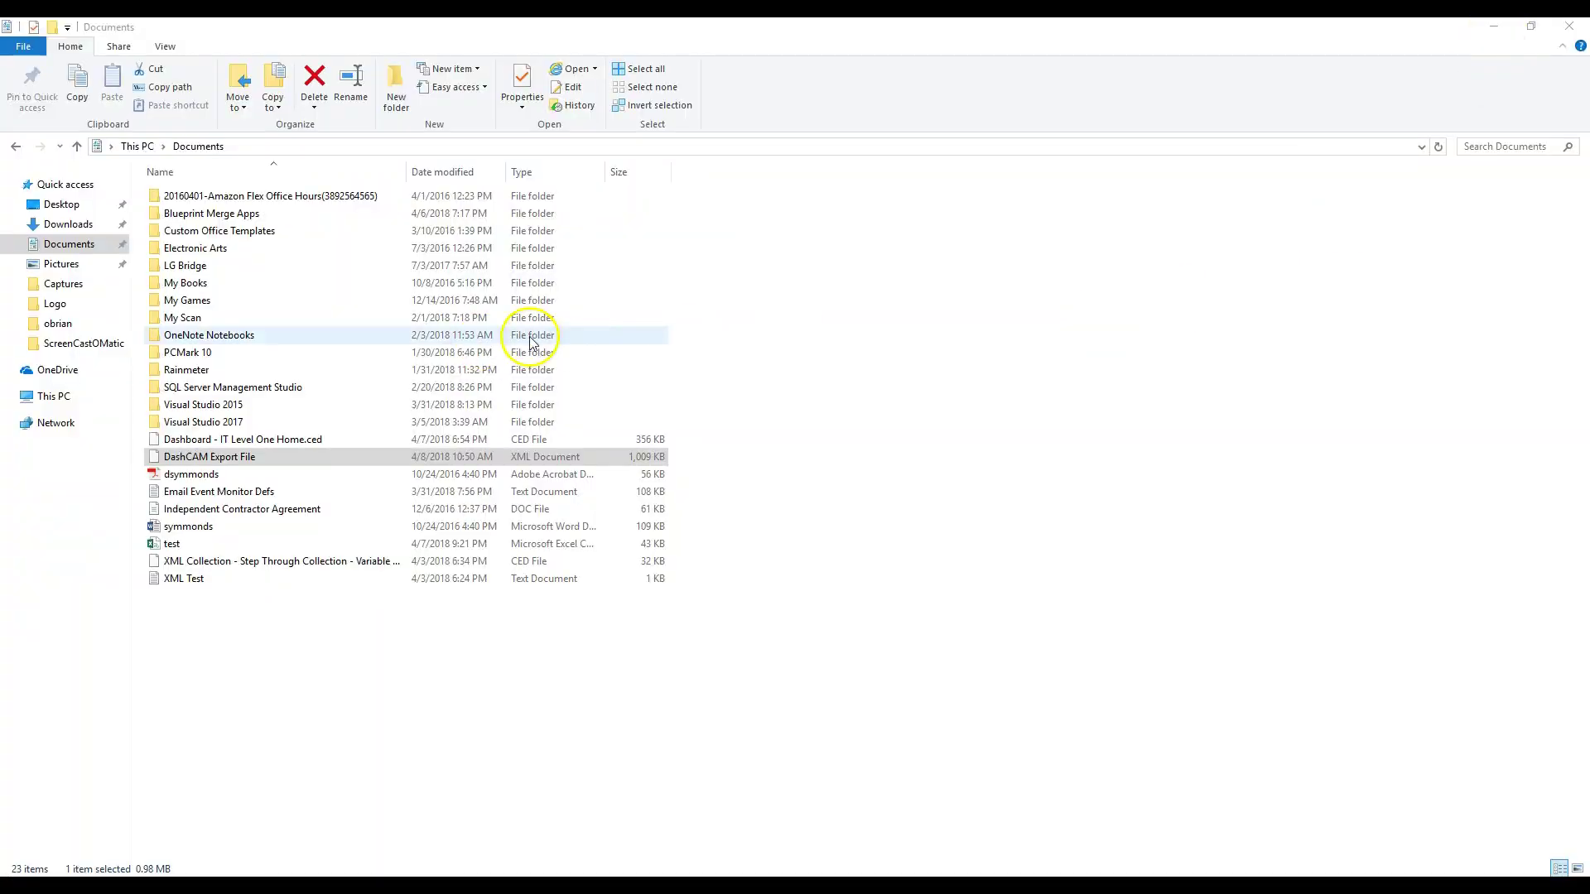
left_click(1492, 26)
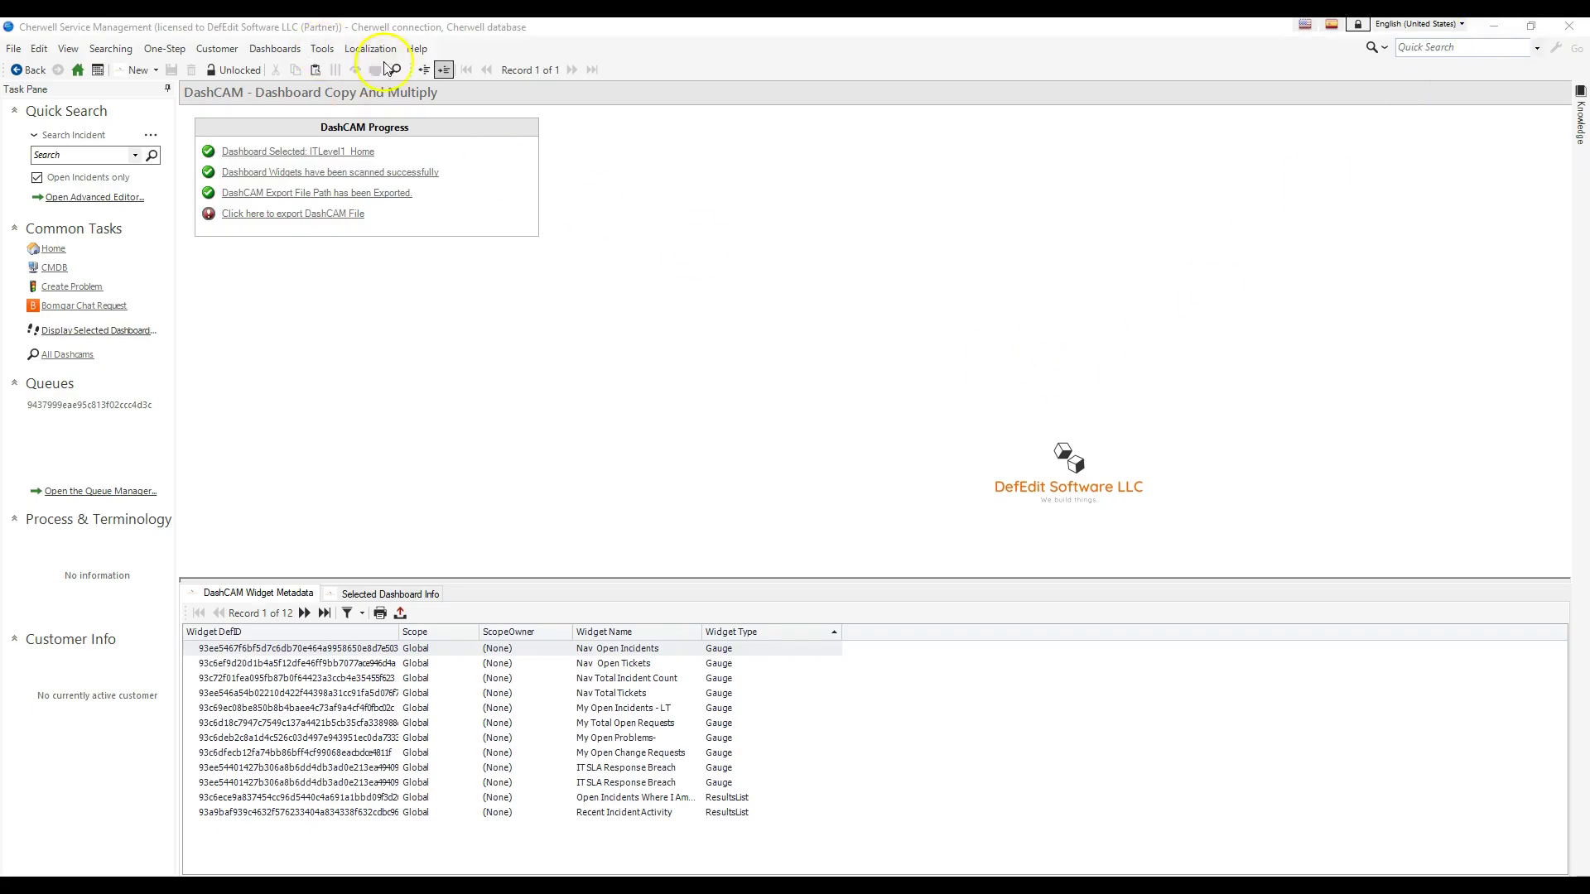
left_click(416, 49)
left_click(419, 86)
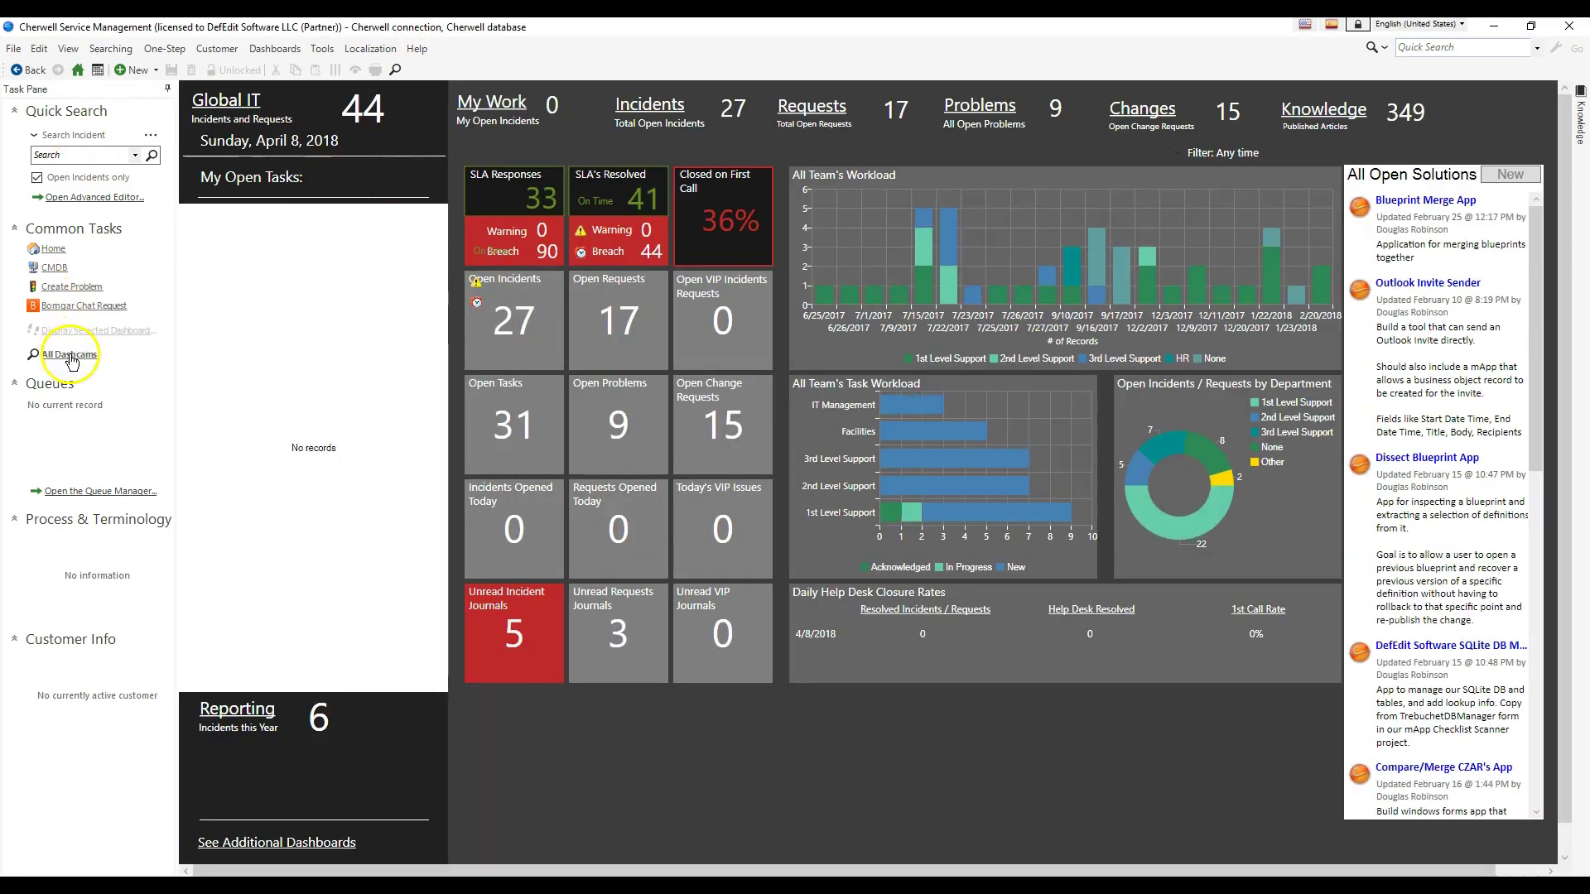
left_click(71, 356)
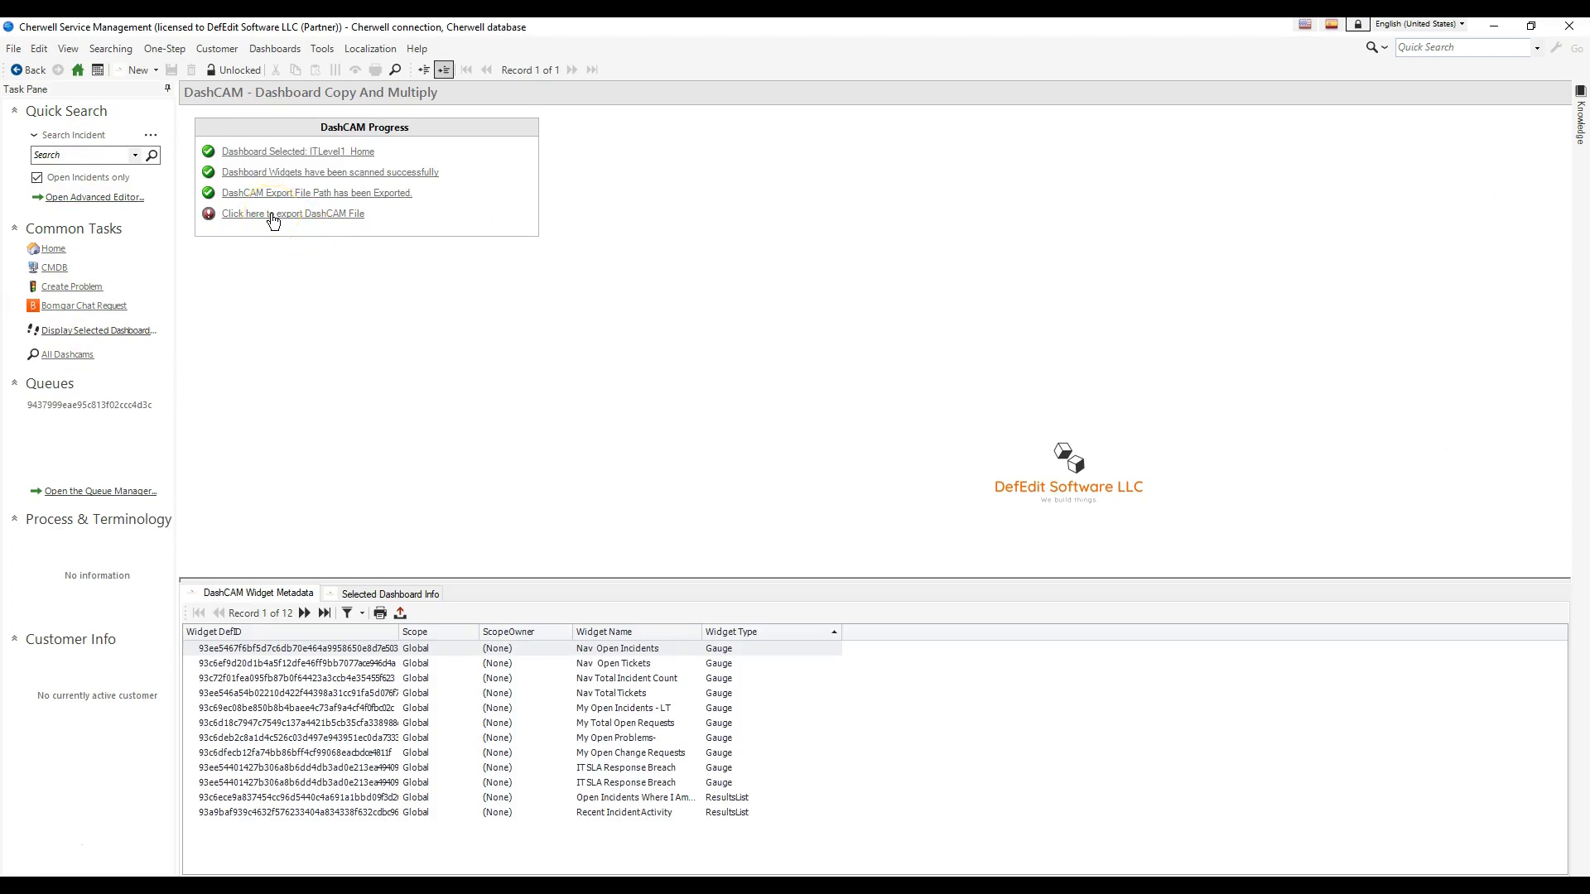
left_click(273, 216)
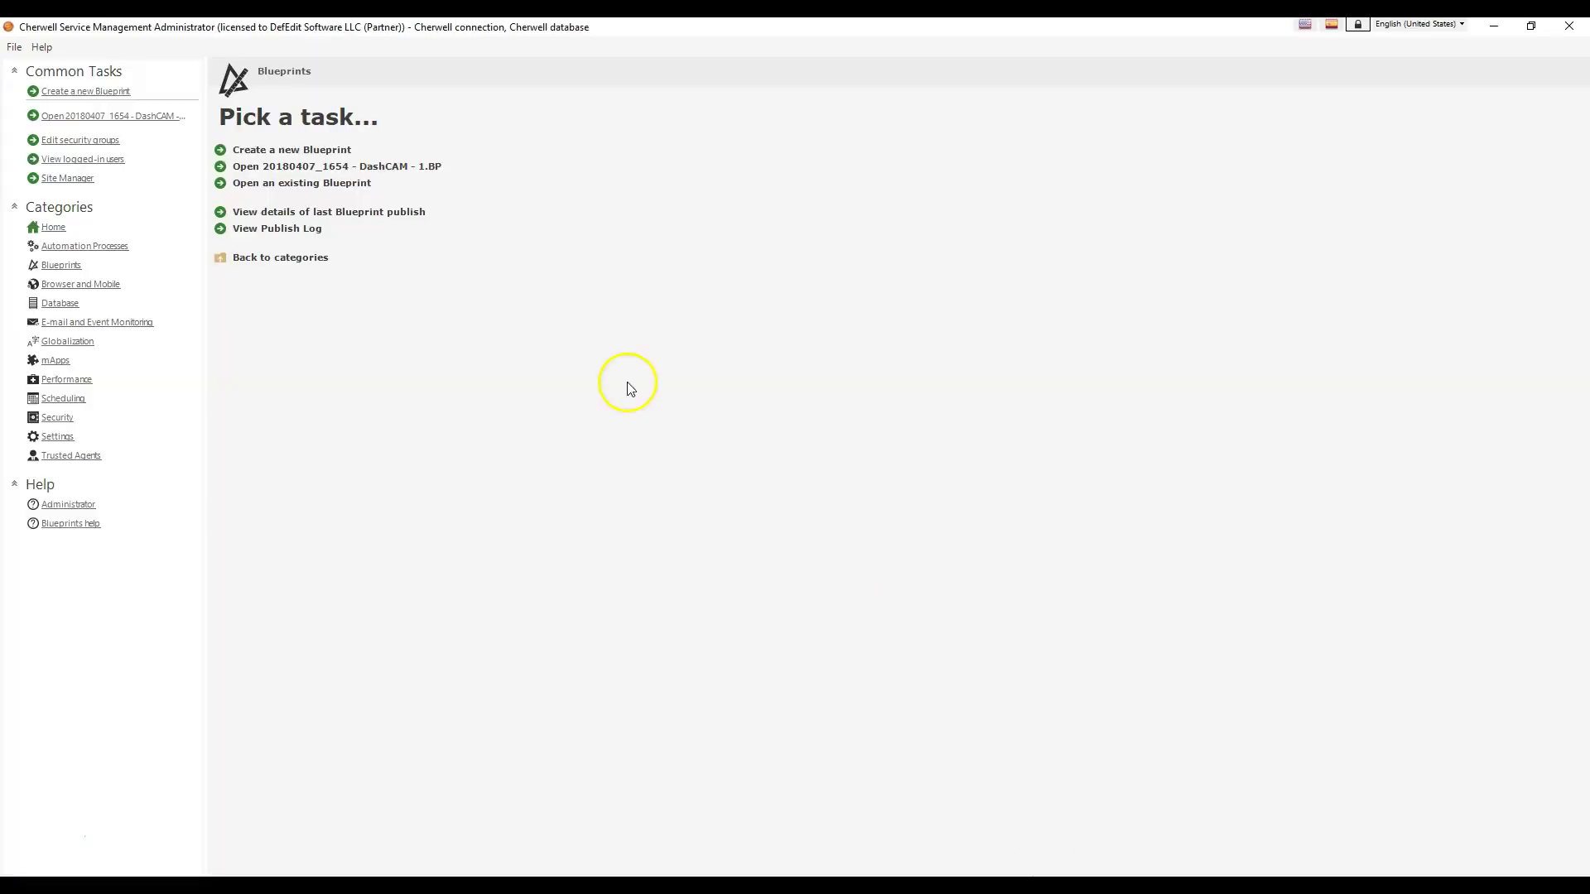
- In Cherwell Administrator, reopen the DashCAM blueprint's form and change the output file path link's not-empty text to "DashCAM Export File Path has been Selected."
left_click(402, 165)
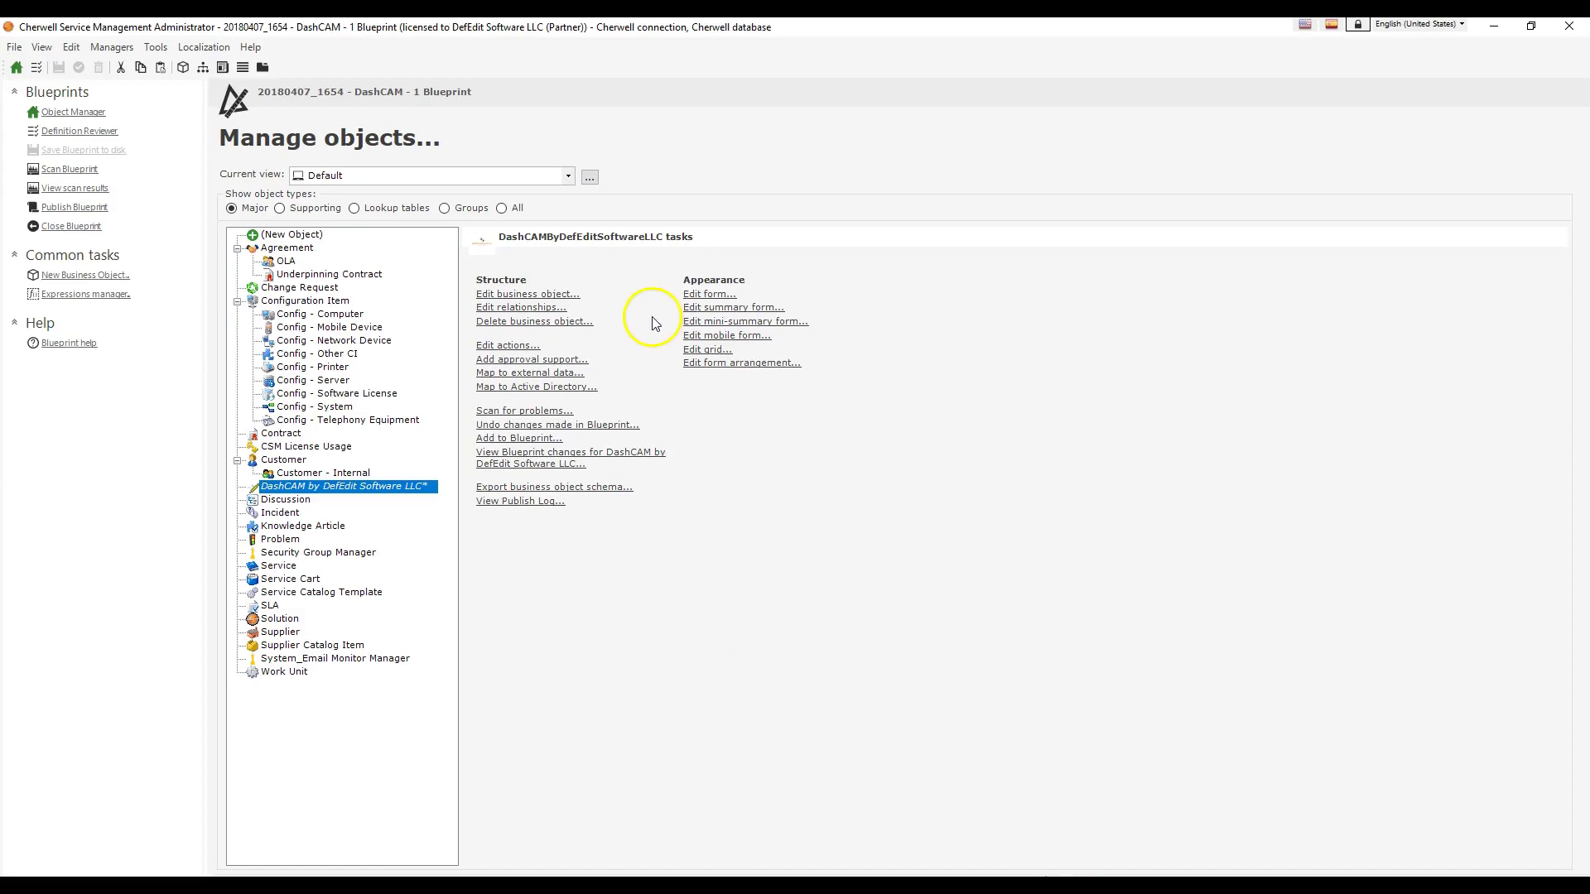
left_click(712, 296)
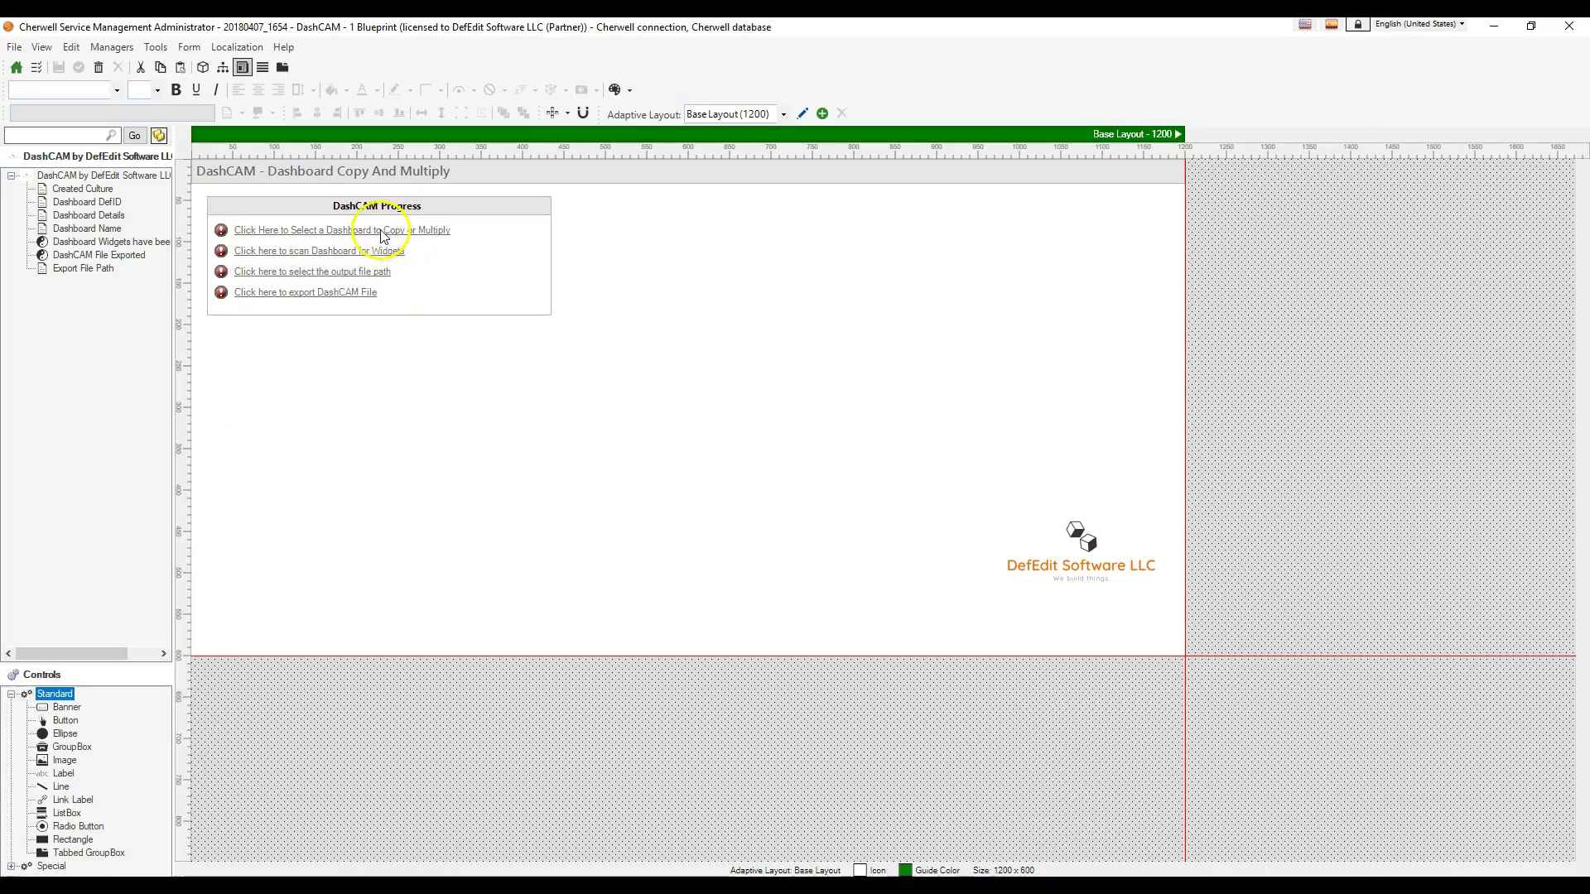
left_click(356, 274)
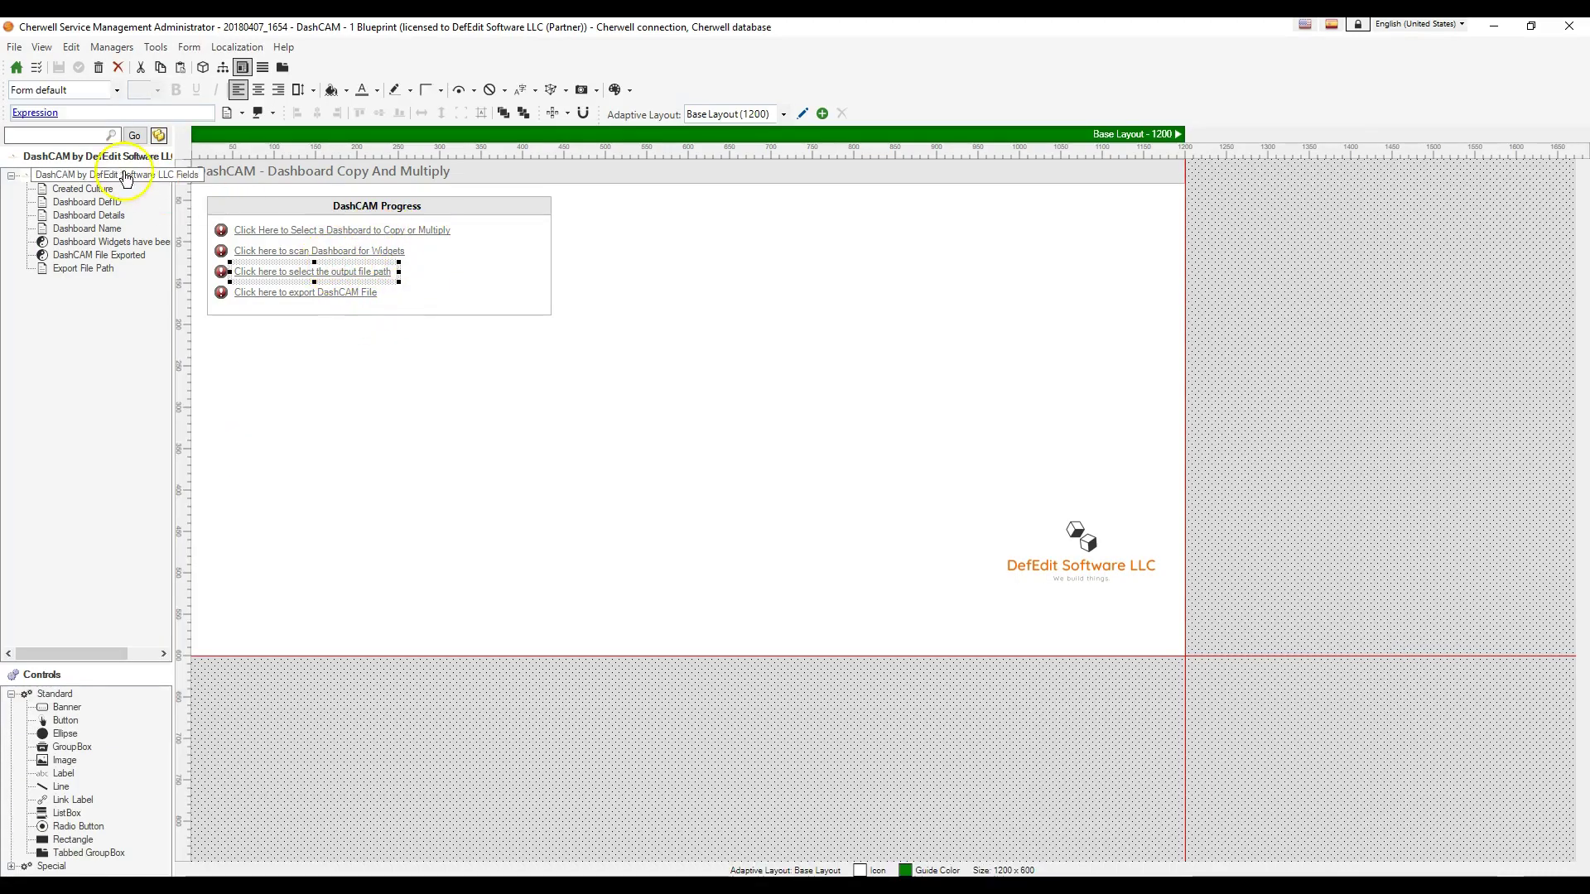
left_click(35, 112)
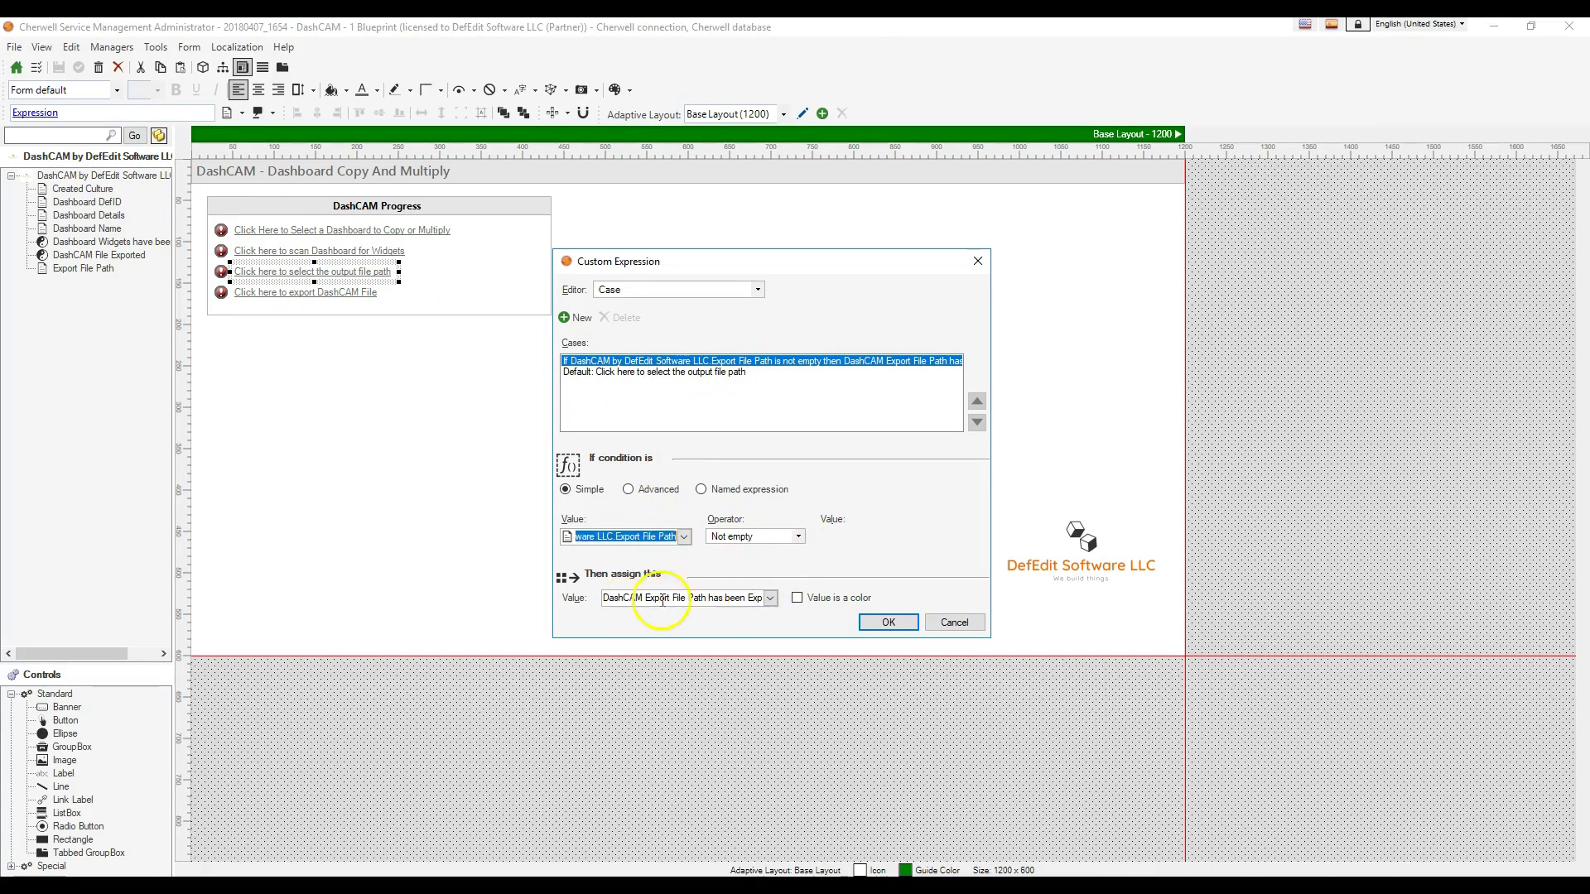
double_click(753, 598)
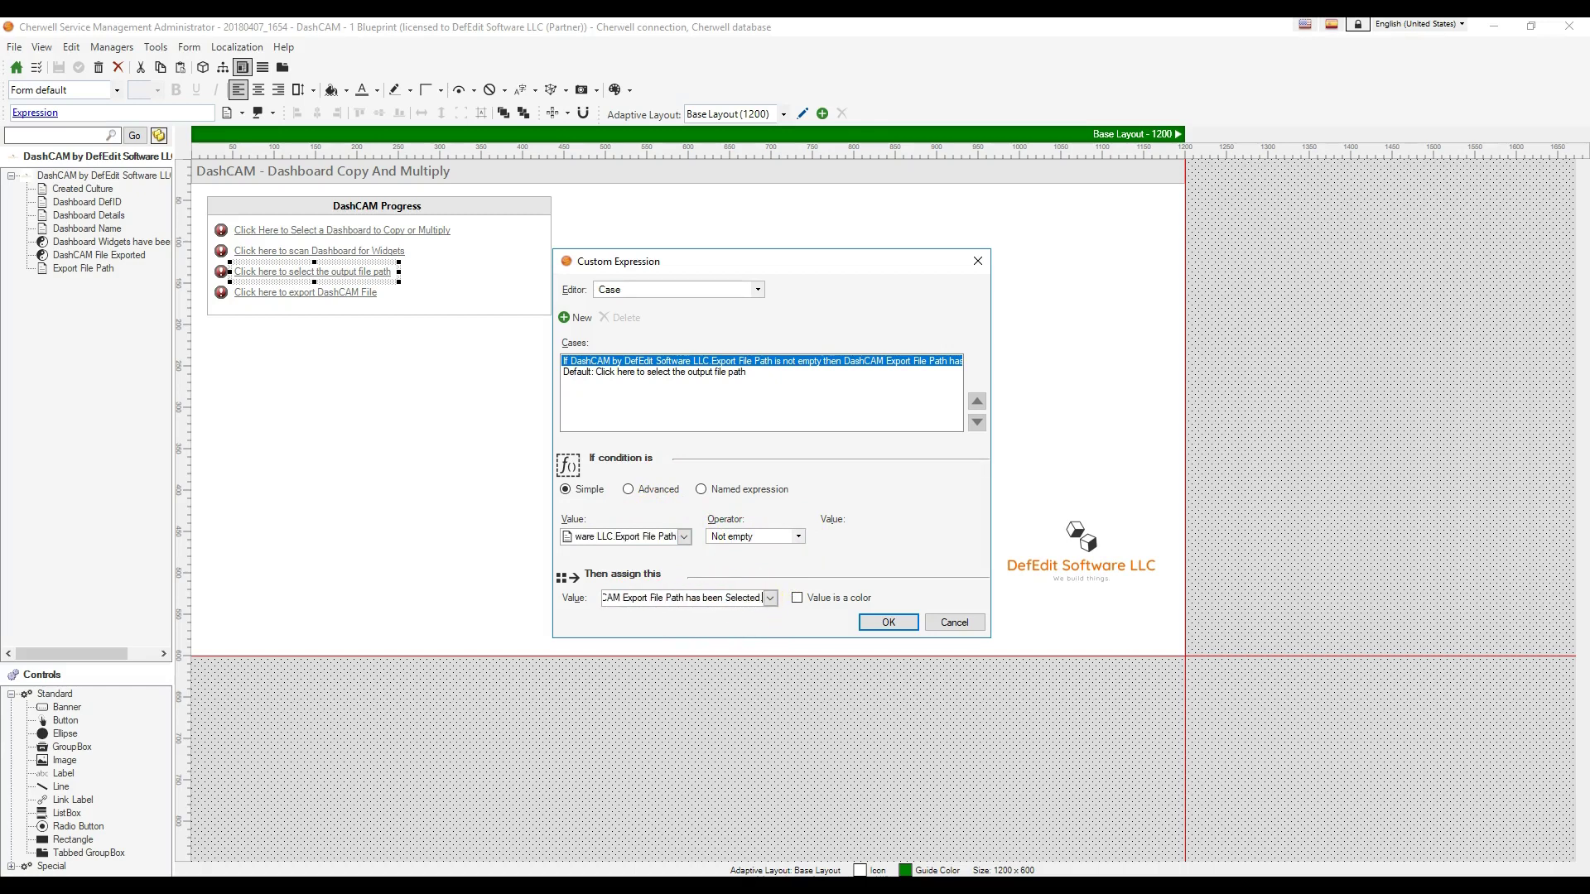
left_click(887, 622)
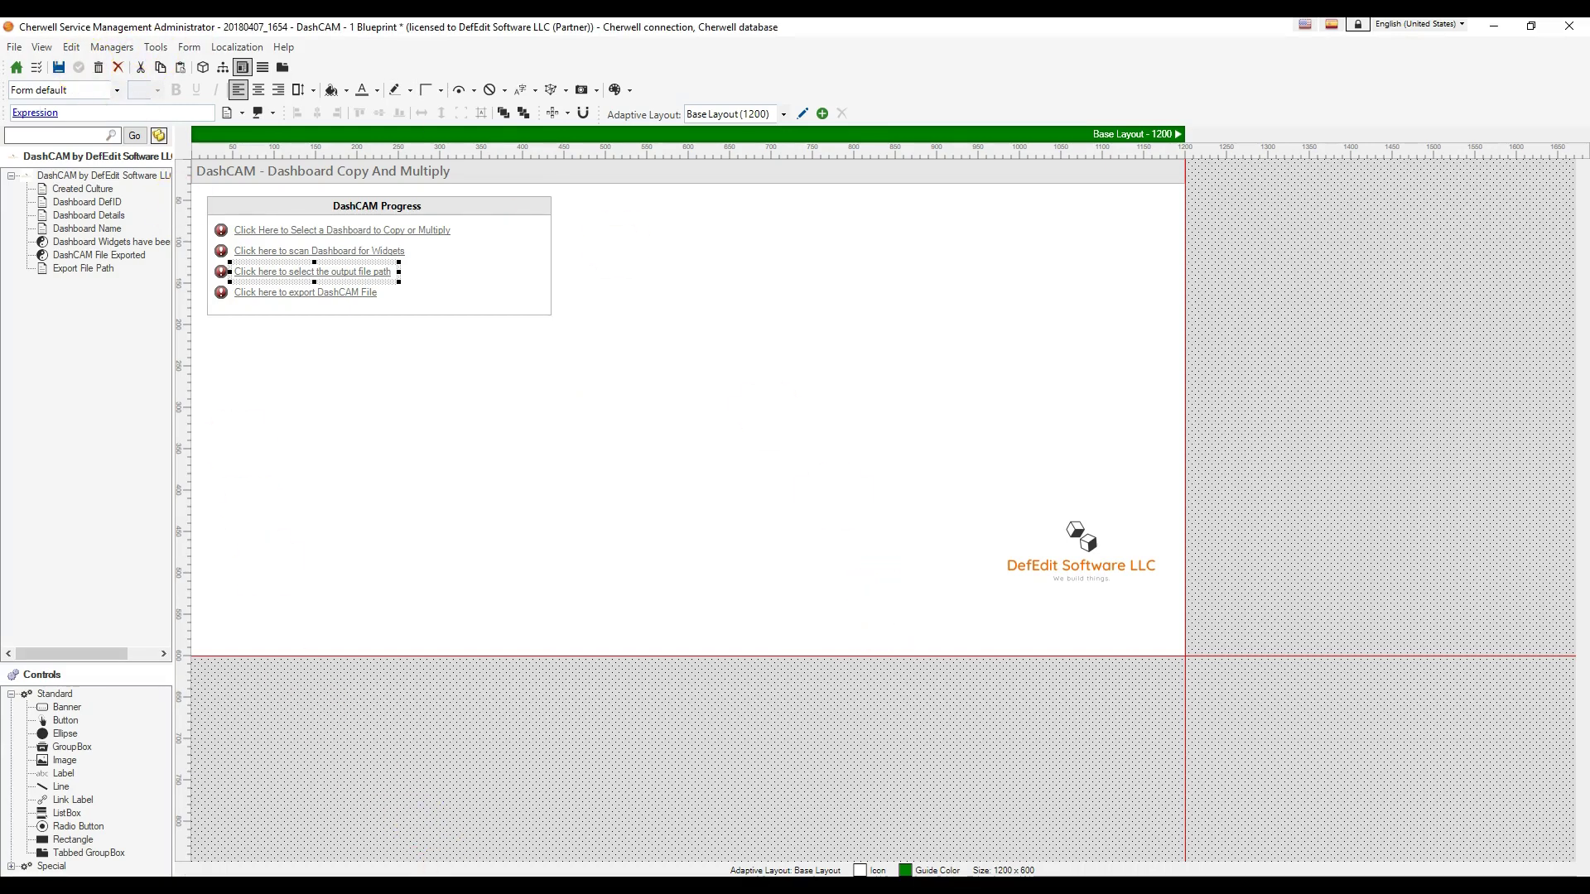
- In File Explorer, refresh the Documents folder, open DashCAM Export File in Notepad++ and reload its modified contents
left_click(451, 885)
right_click(504, 629)
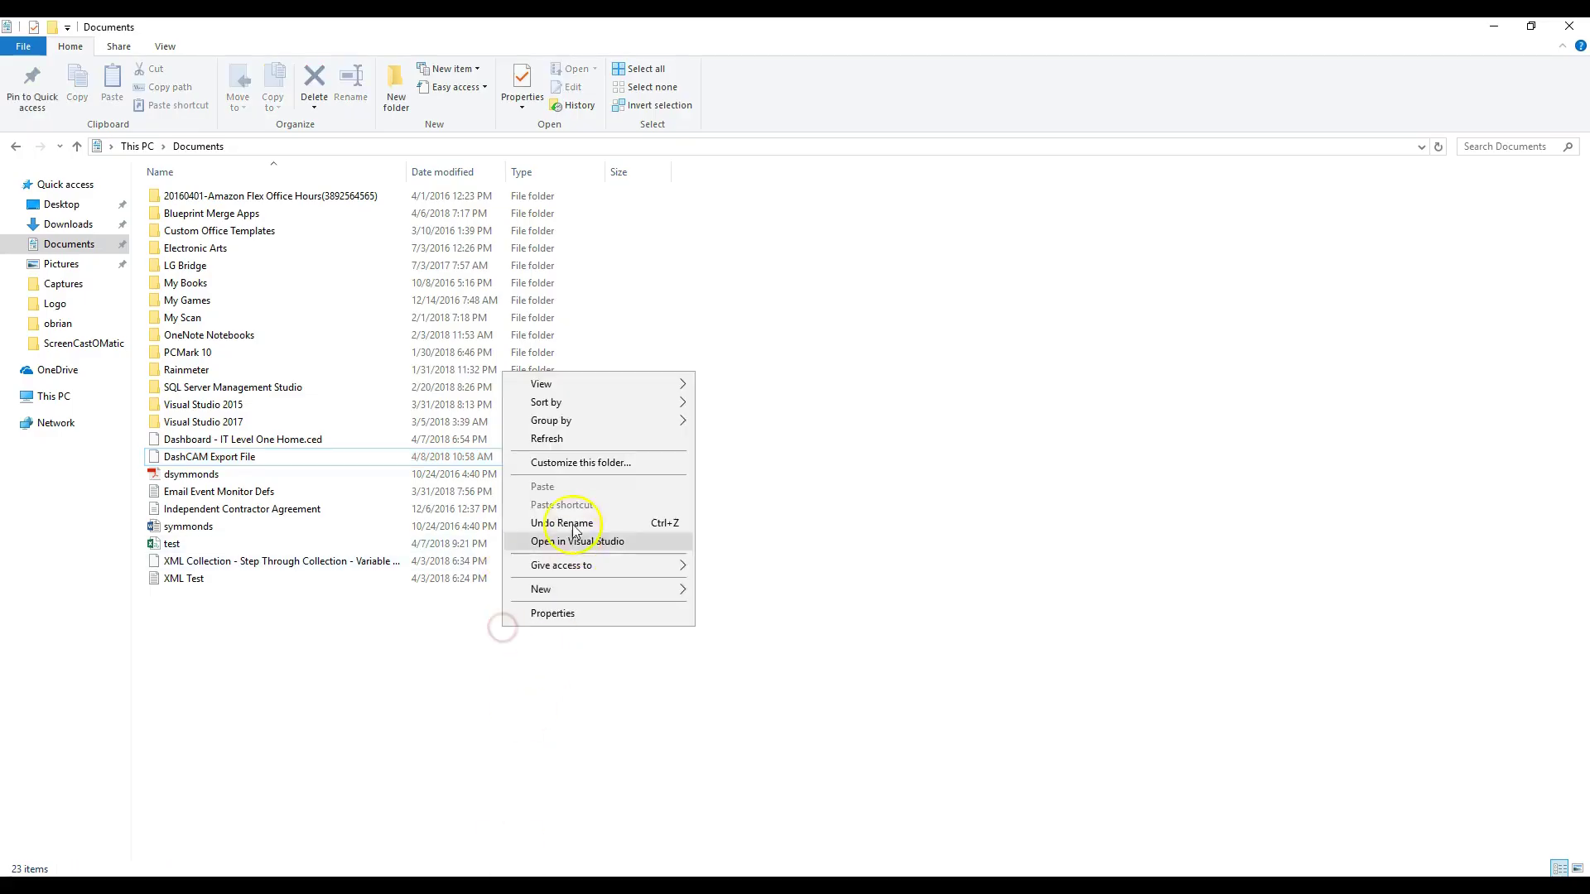
left_click(554, 439)
left_click(634, 457)
right_click(633, 457)
left_click(712, 519)
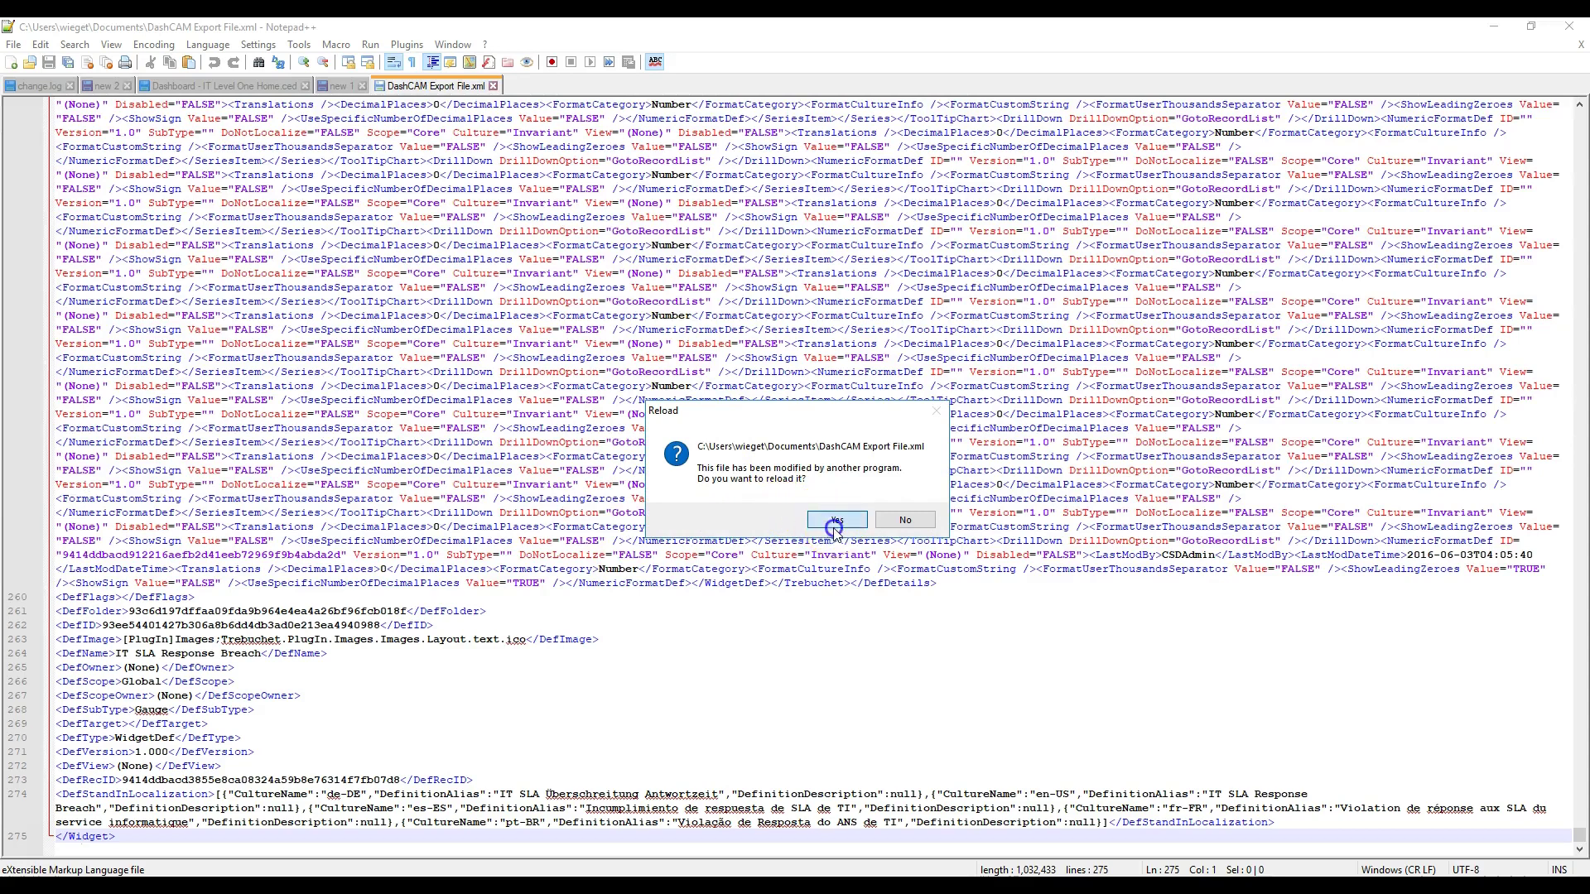
left_click(828, 526)
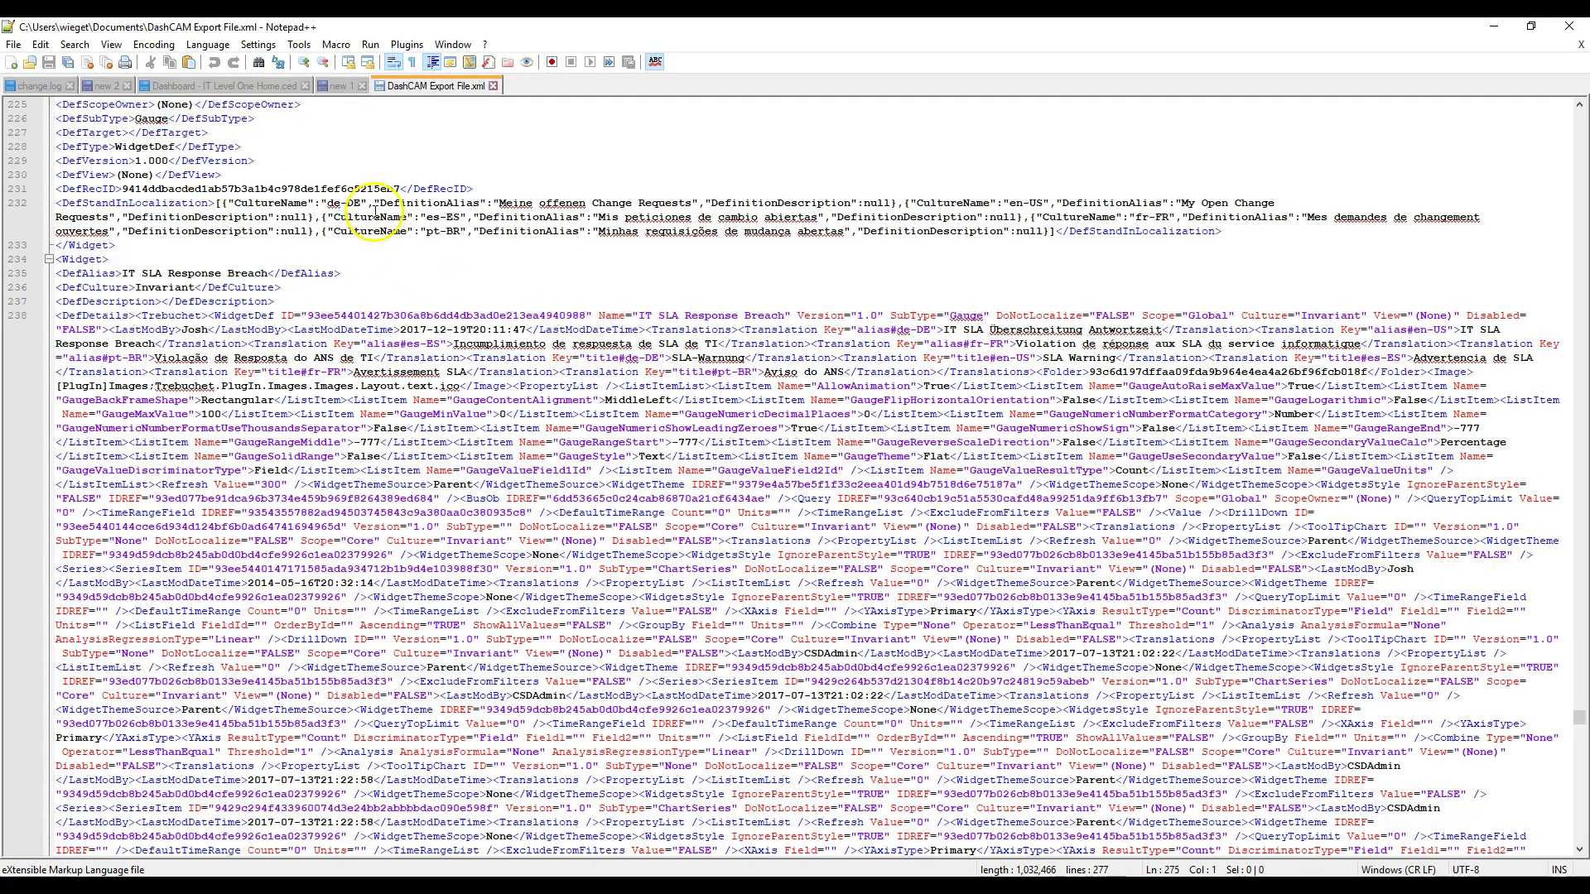
- Check the closing Widget, WidgetHolderList and DashCAM tags at the end of the export file
left_click_drag(1581, 719, 1581, 849)
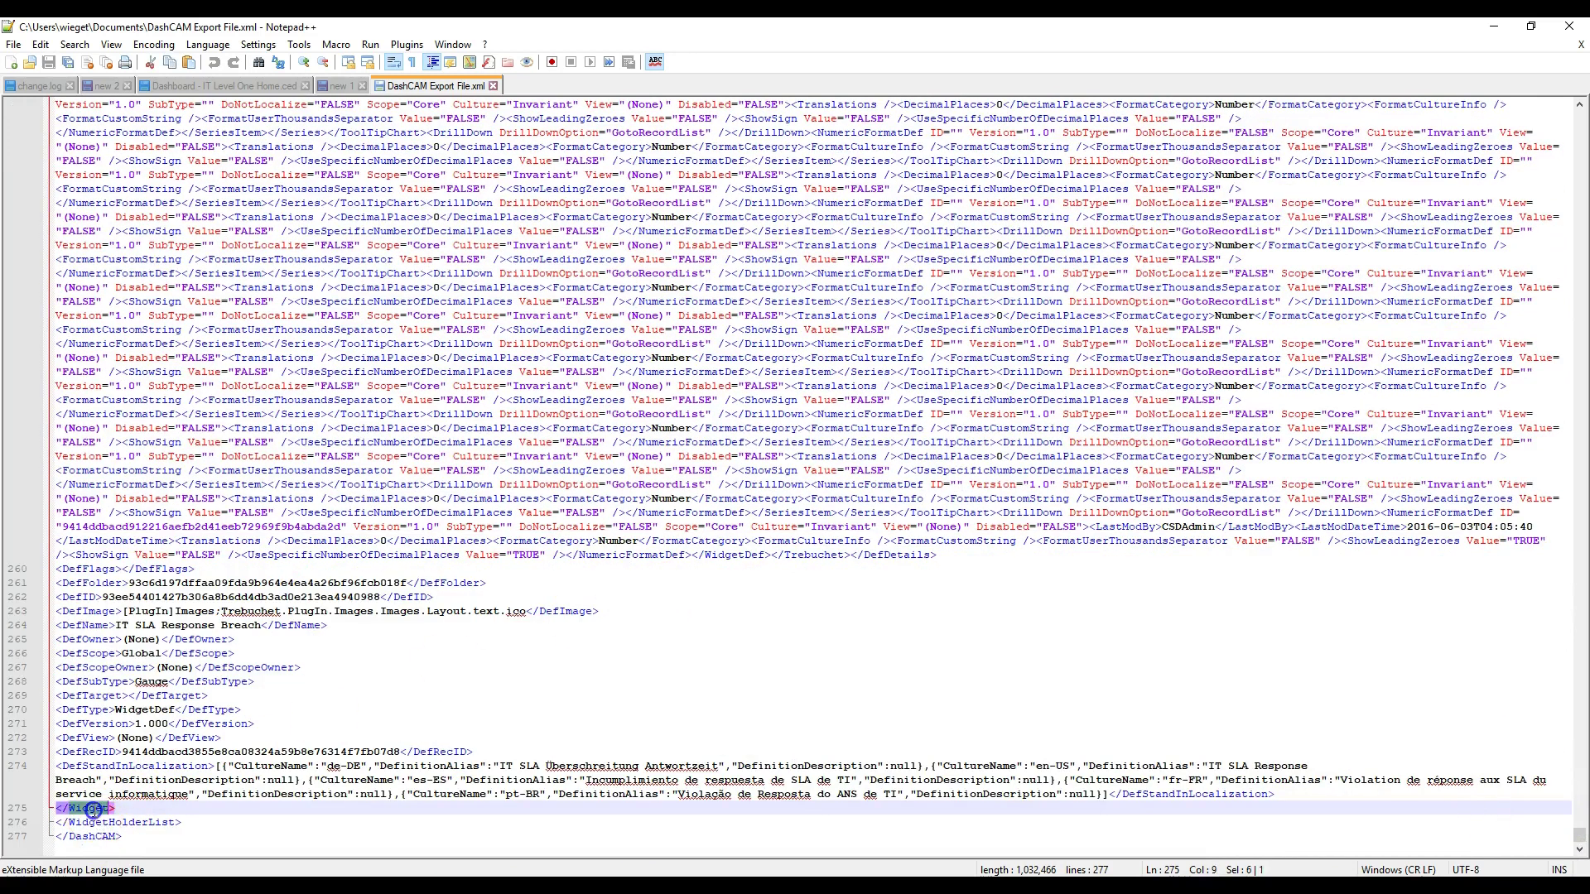
double_click(132, 823)
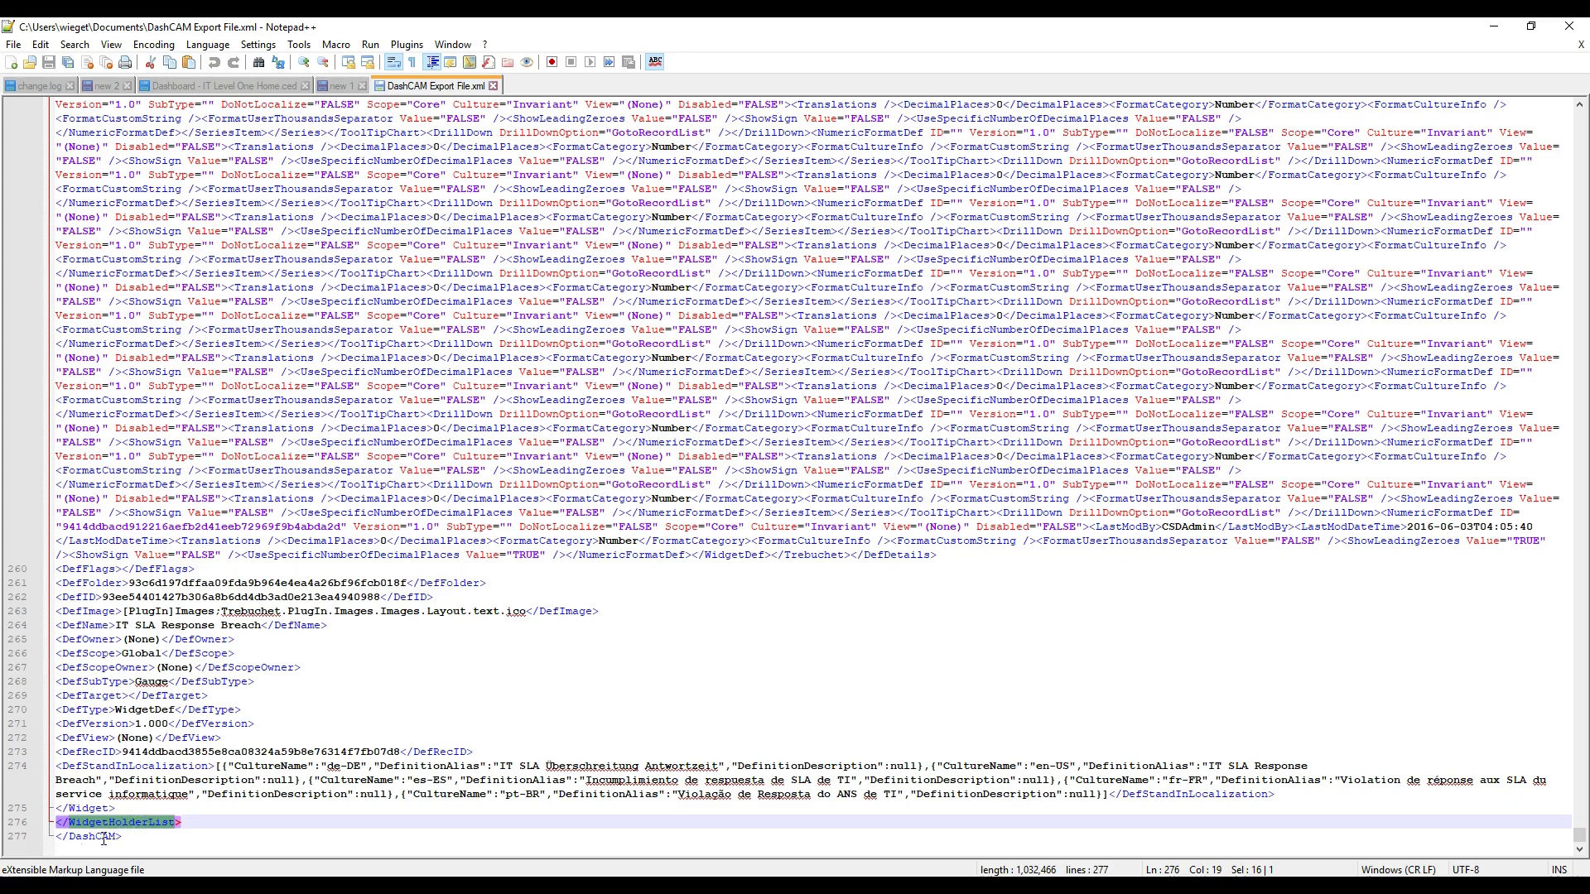
left_click(104, 838)
left_click(274, 802)
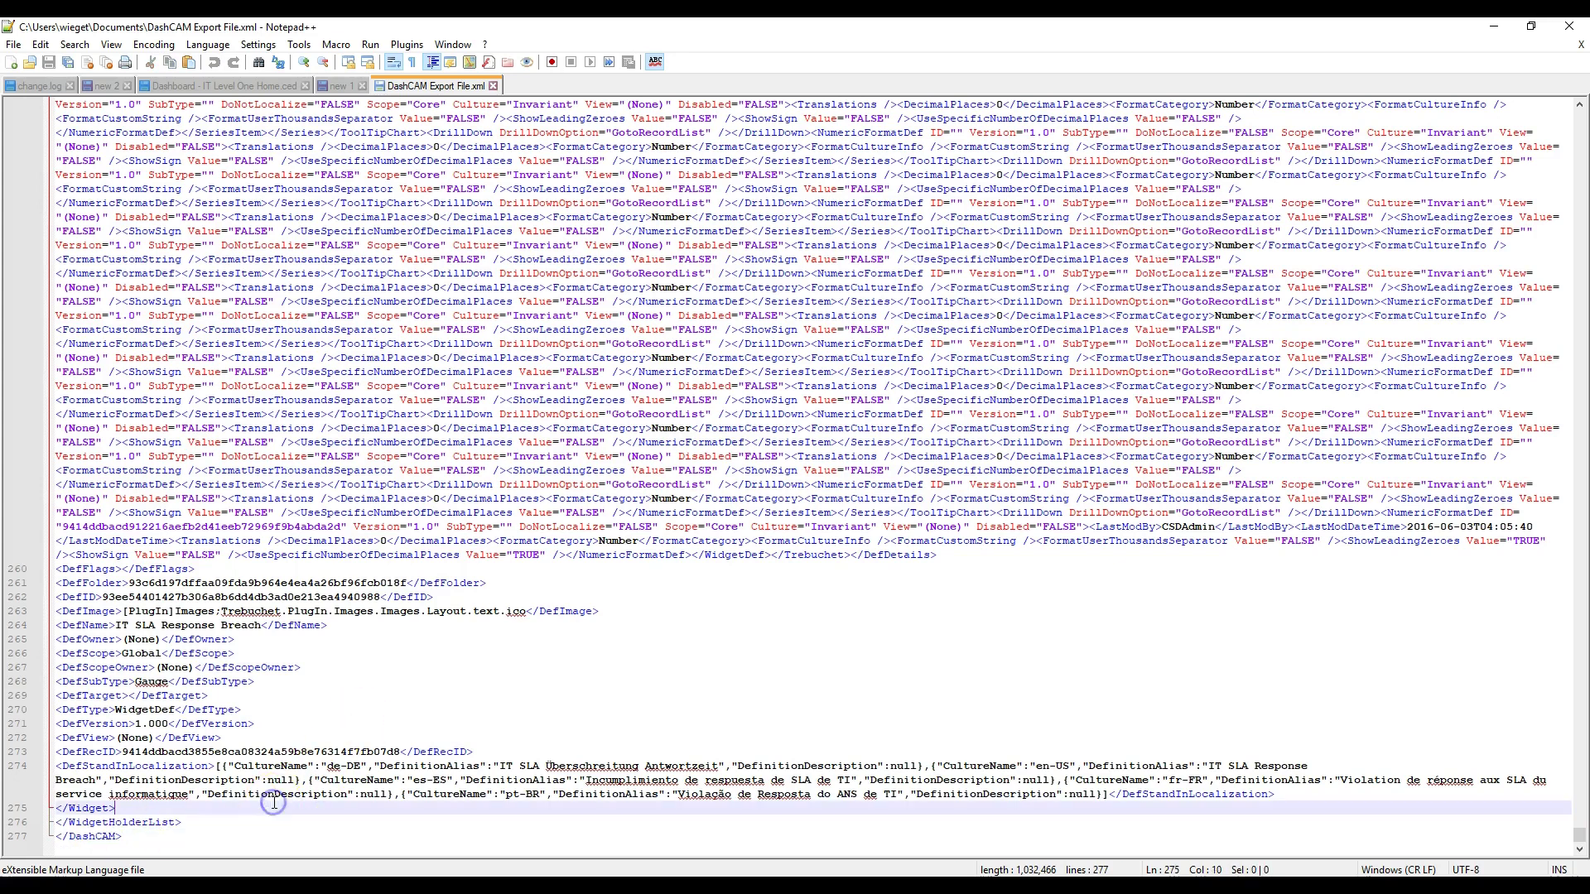
- Replace the XML in the browser's XML Formatter with the entire export file, format it, and enlarge the input box to inspect the XML
key("ctrl+a")
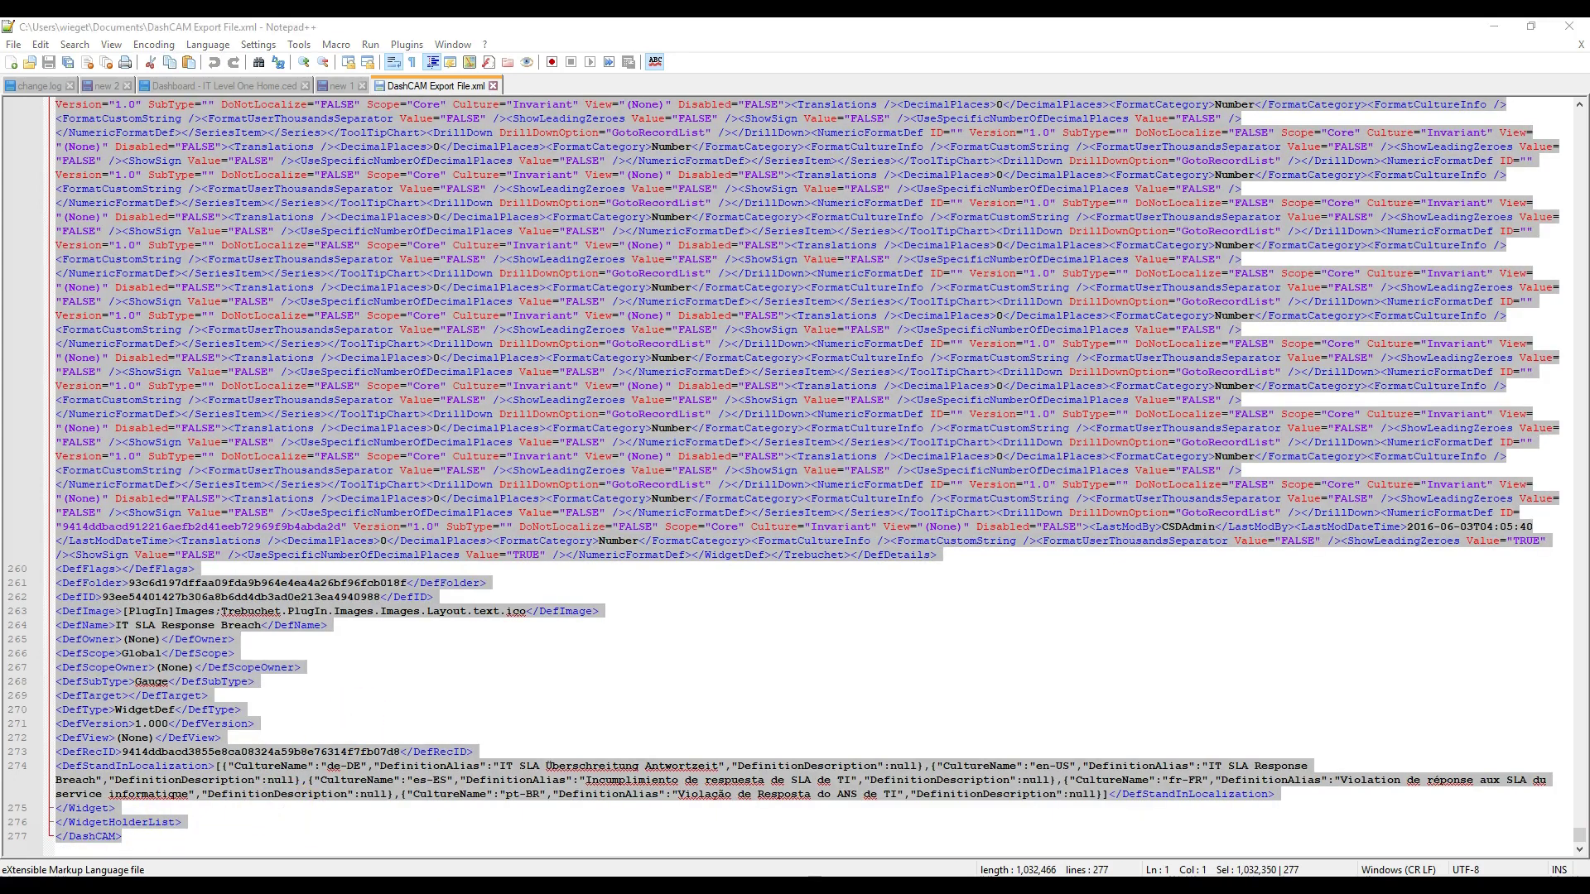
left_click(717, 821)
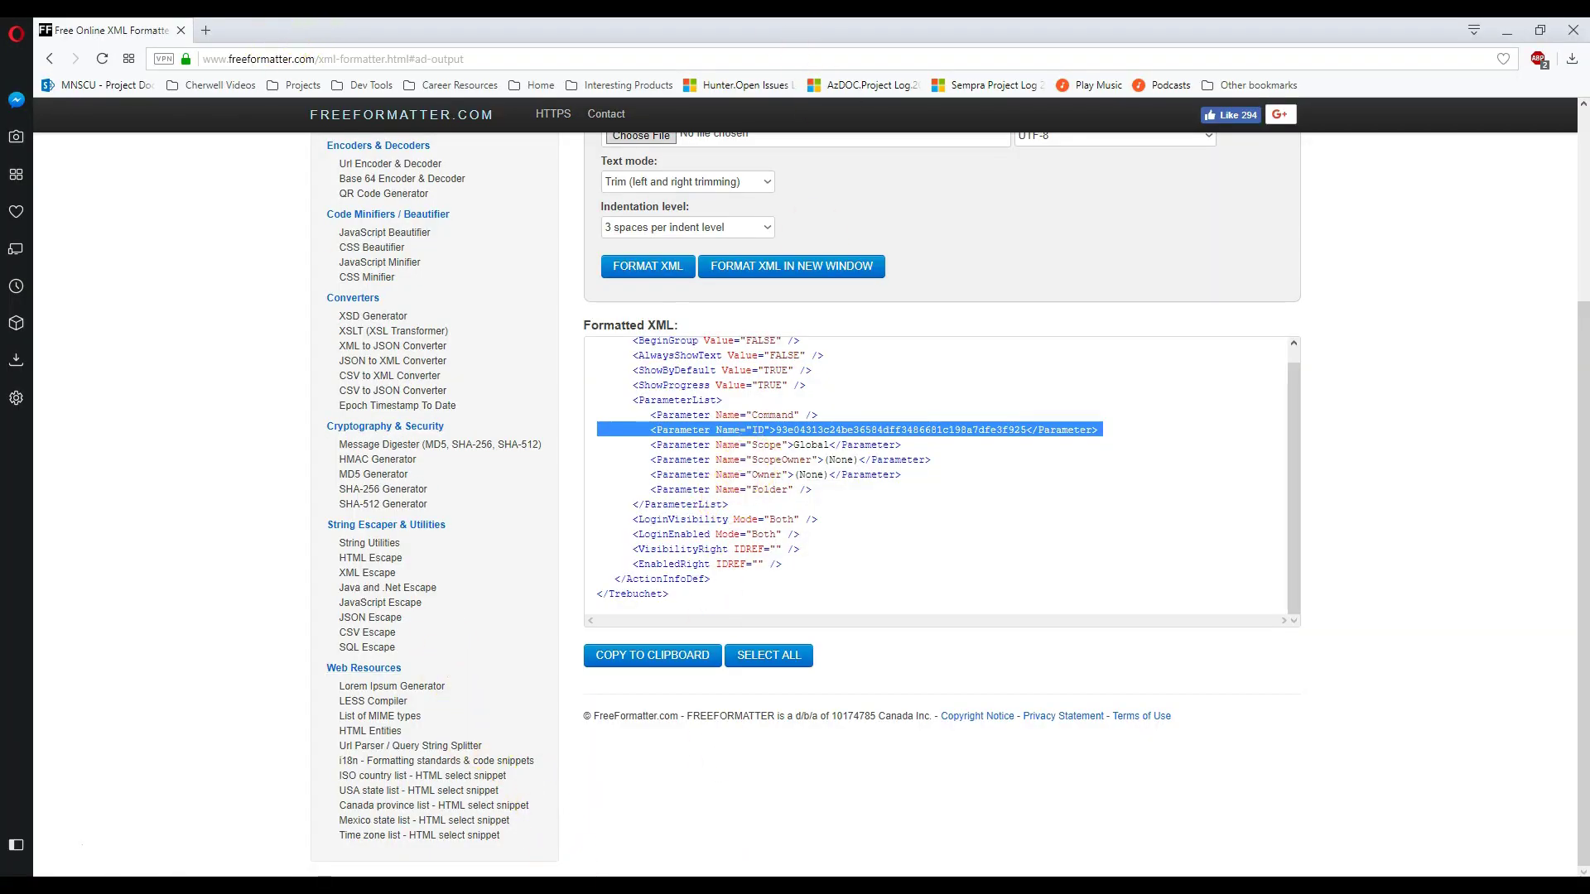
left_click(534, 853)
left_click(807, 380)
key("ctrl+a")
key("Delete")
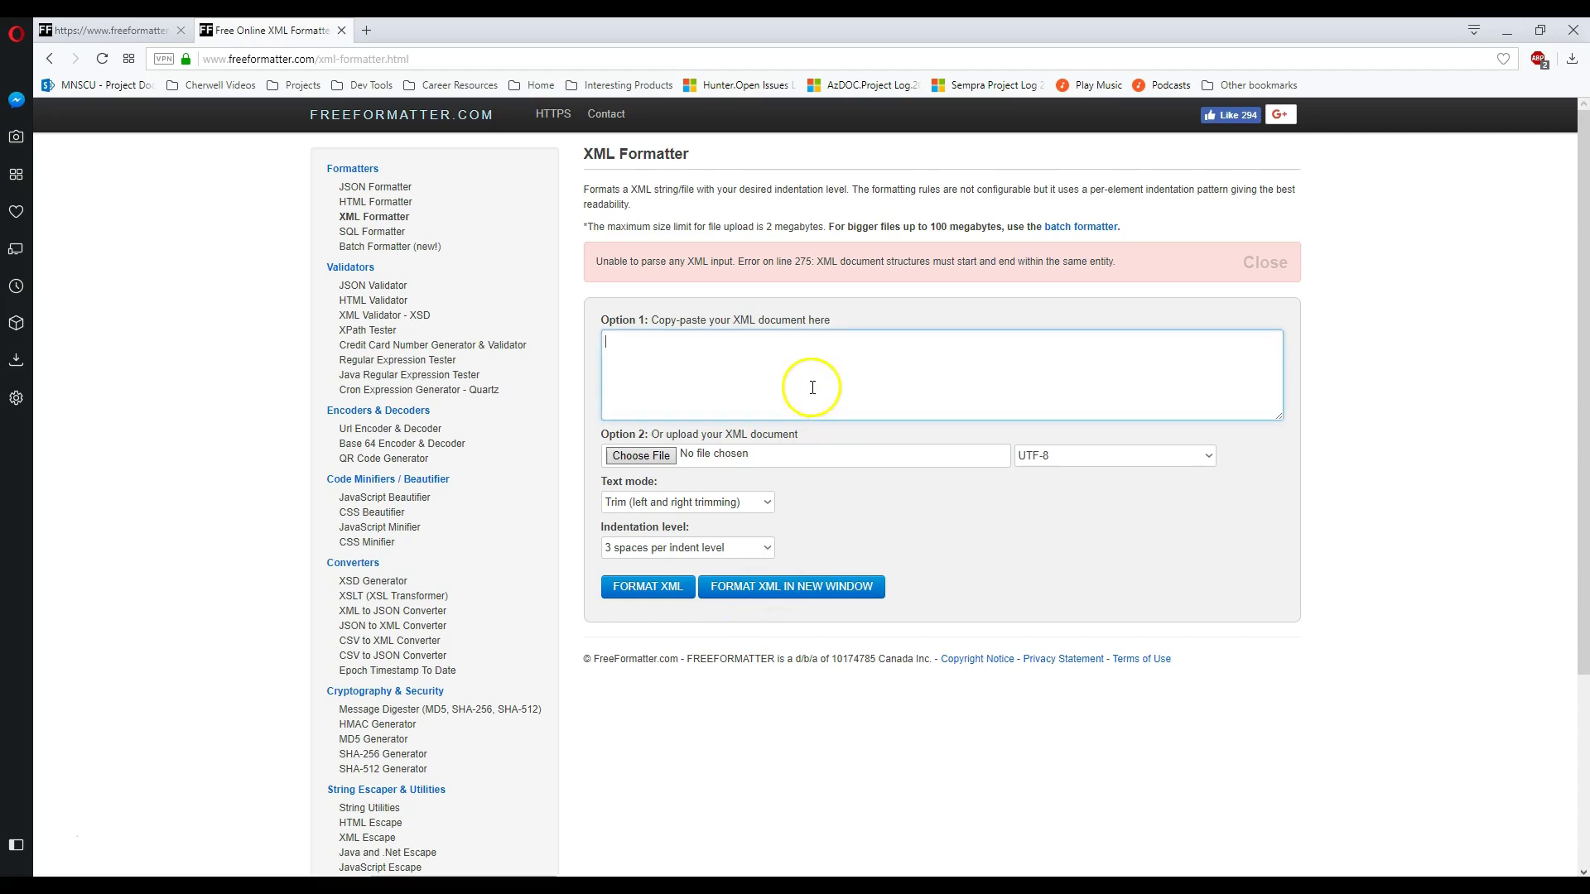
key("ctrl+v")
left_click(652, 591)
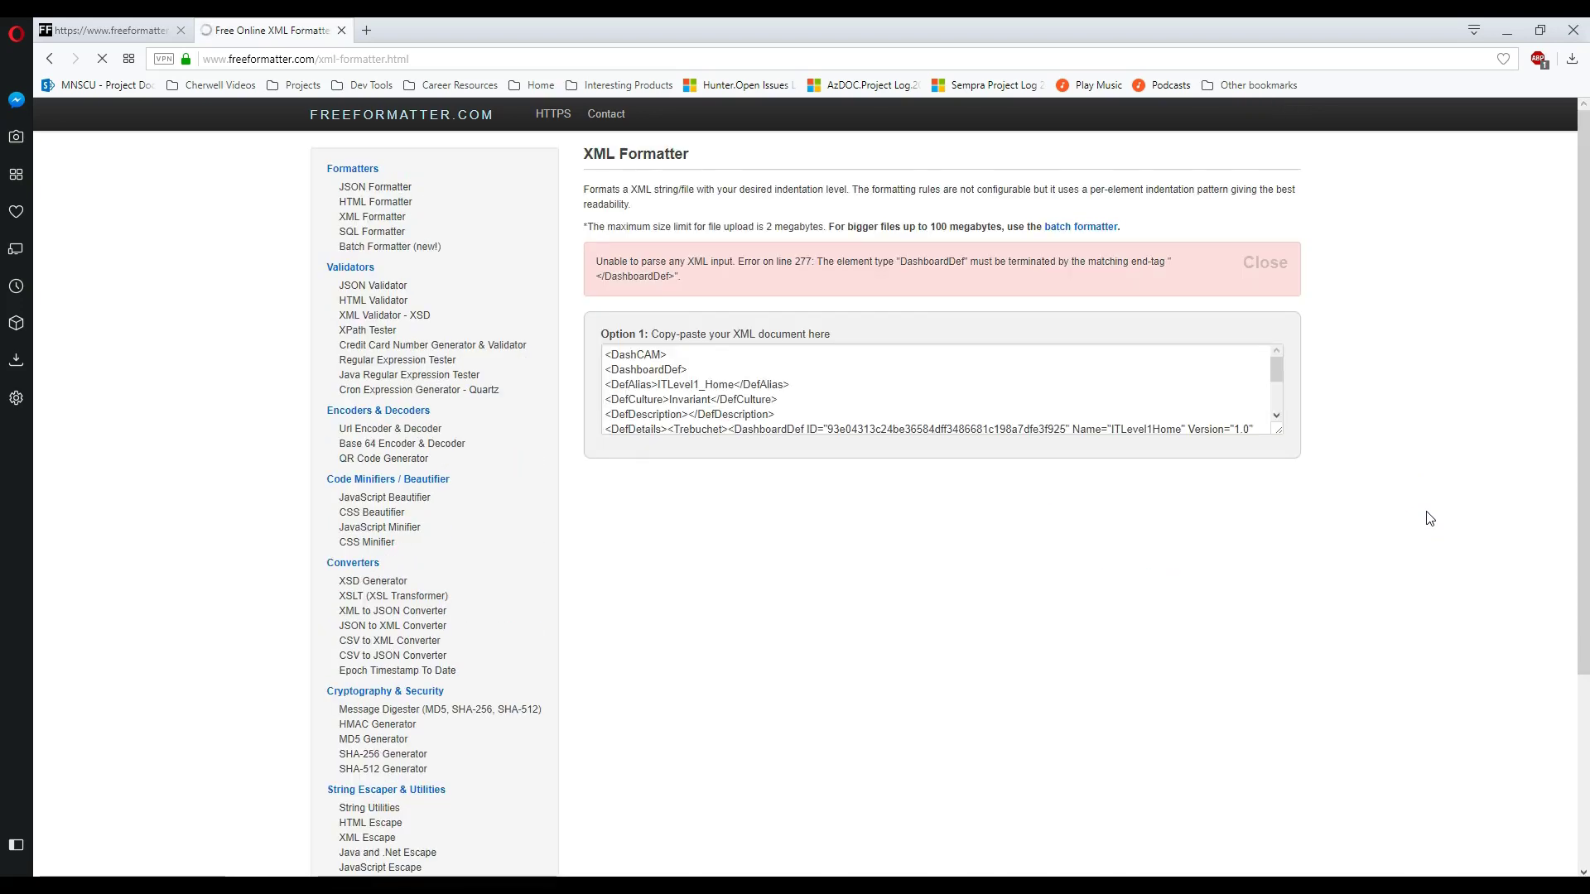
left_click_drag(1279, 431, 1279, 479)
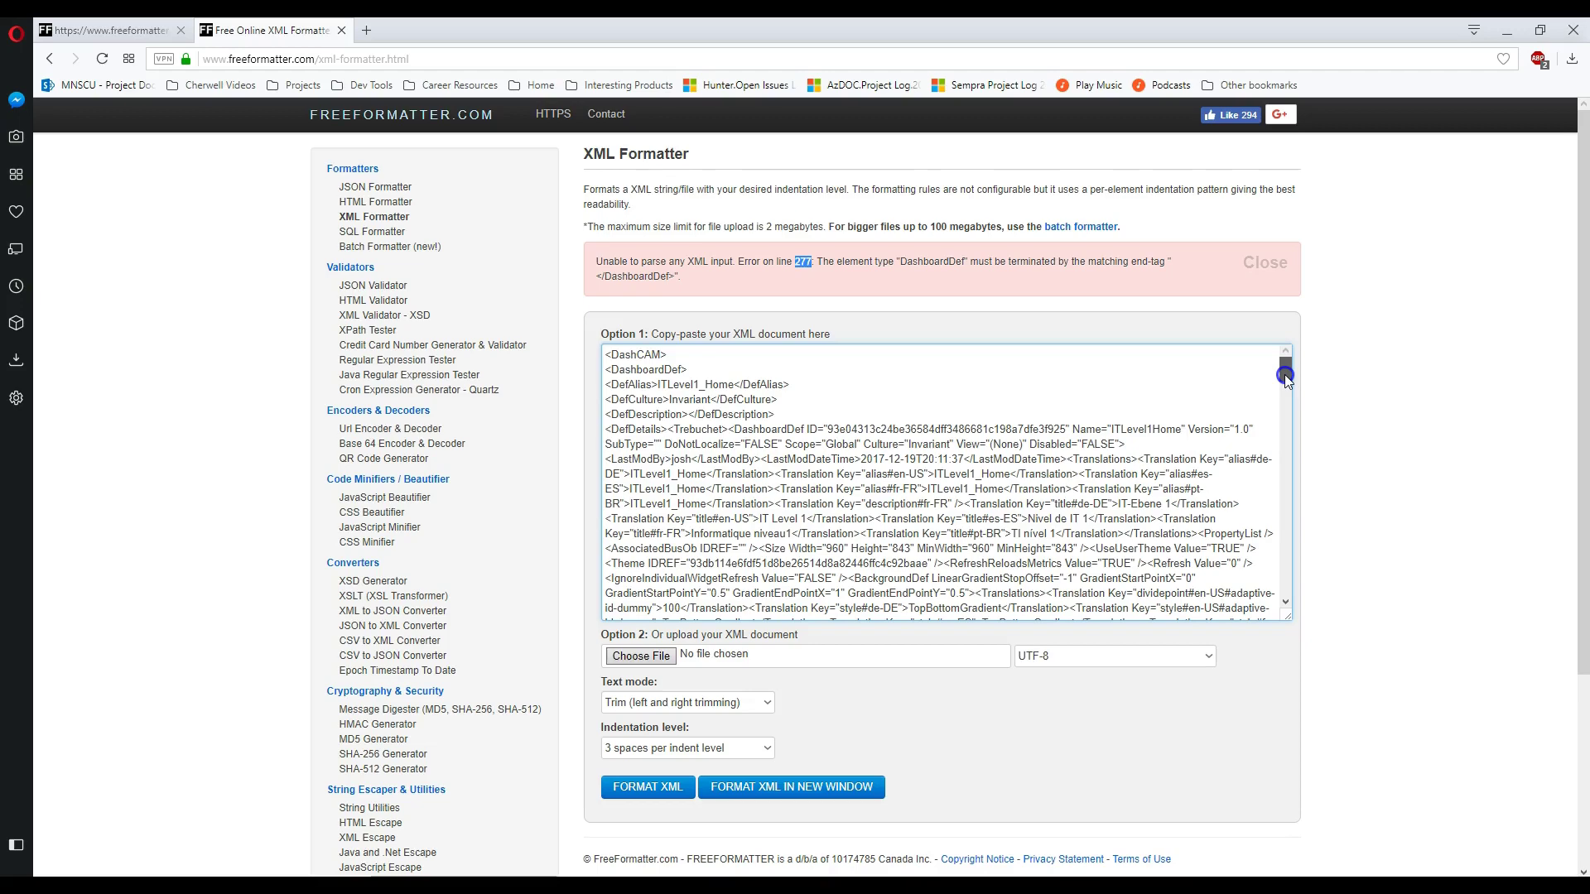
- Check the Widget, WidgetHolderList and DashCAM closing tags at the end of the XML in the formatter's input box
left_click_drag(1284, 375, 1266, 604)
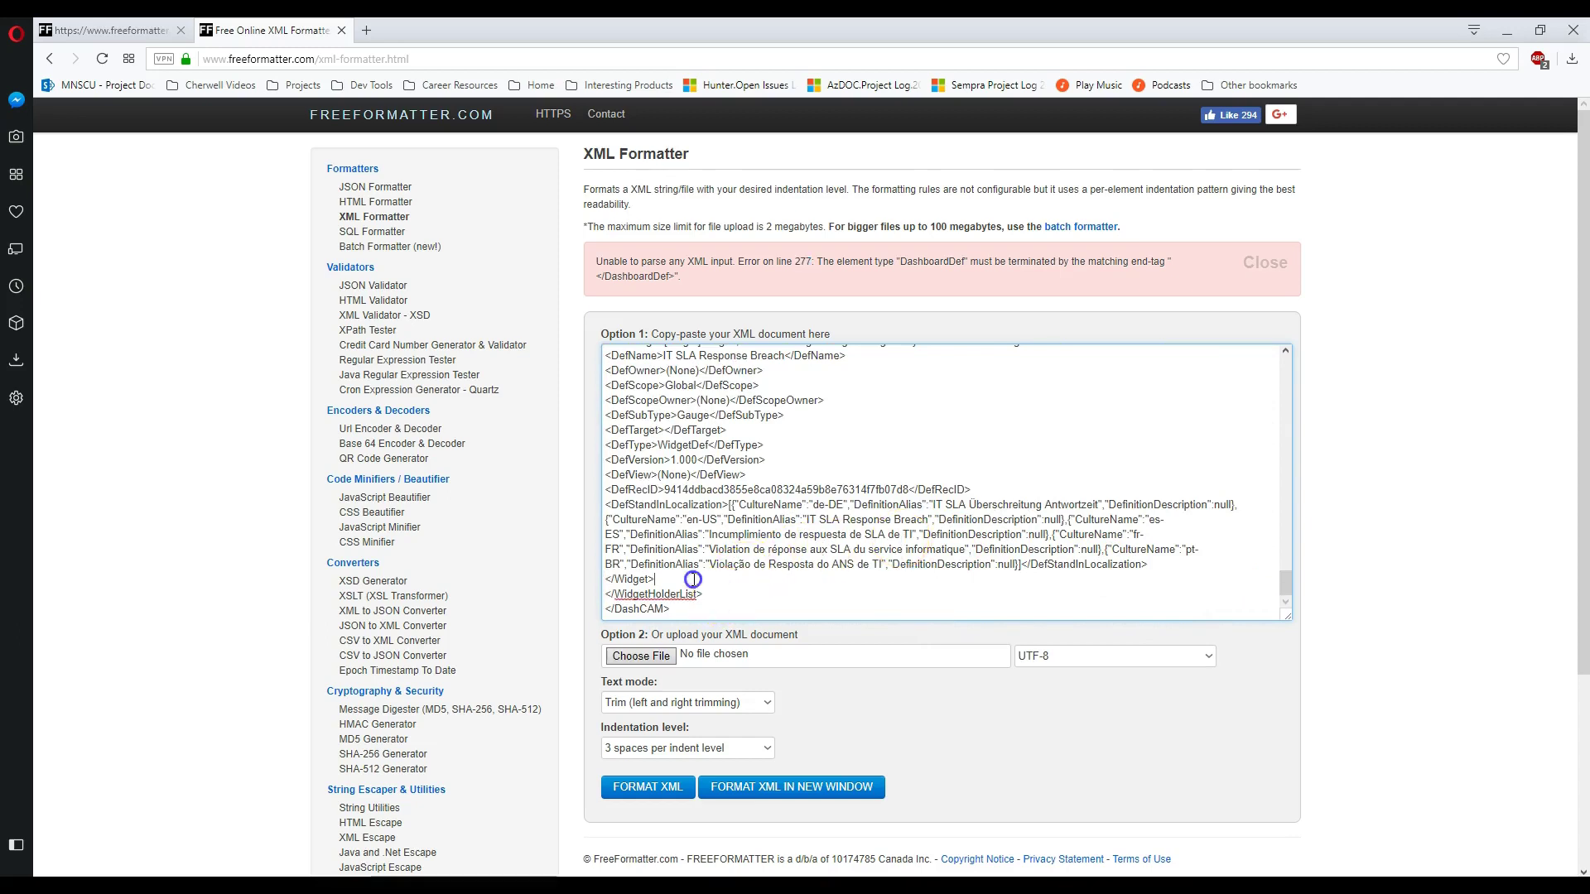
scroll(815, 499, "up", 3)
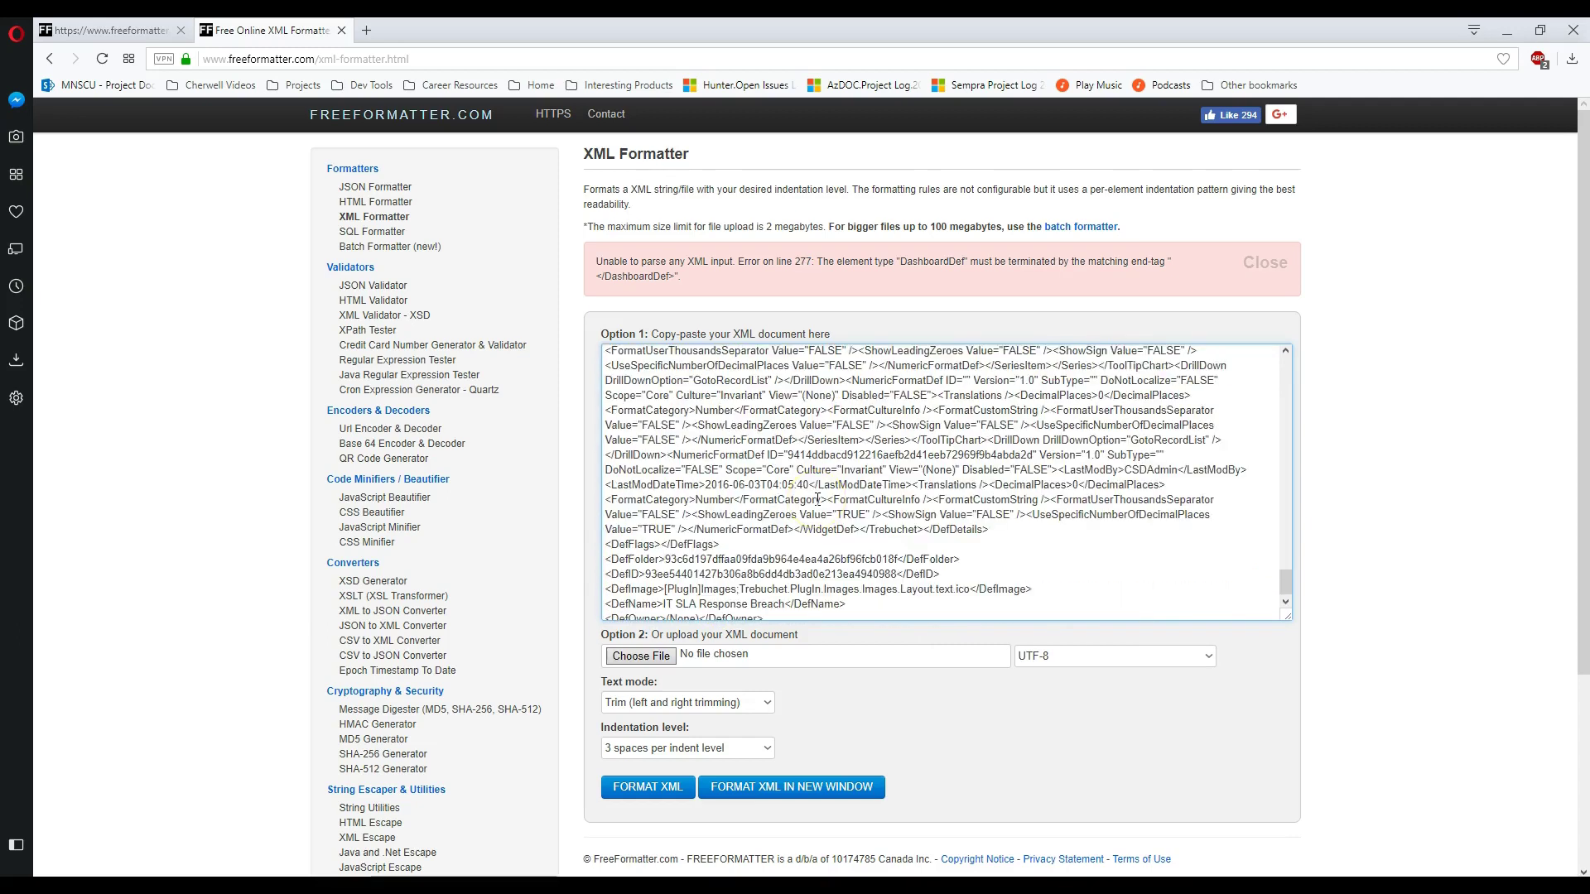
triple_click(820, 502)
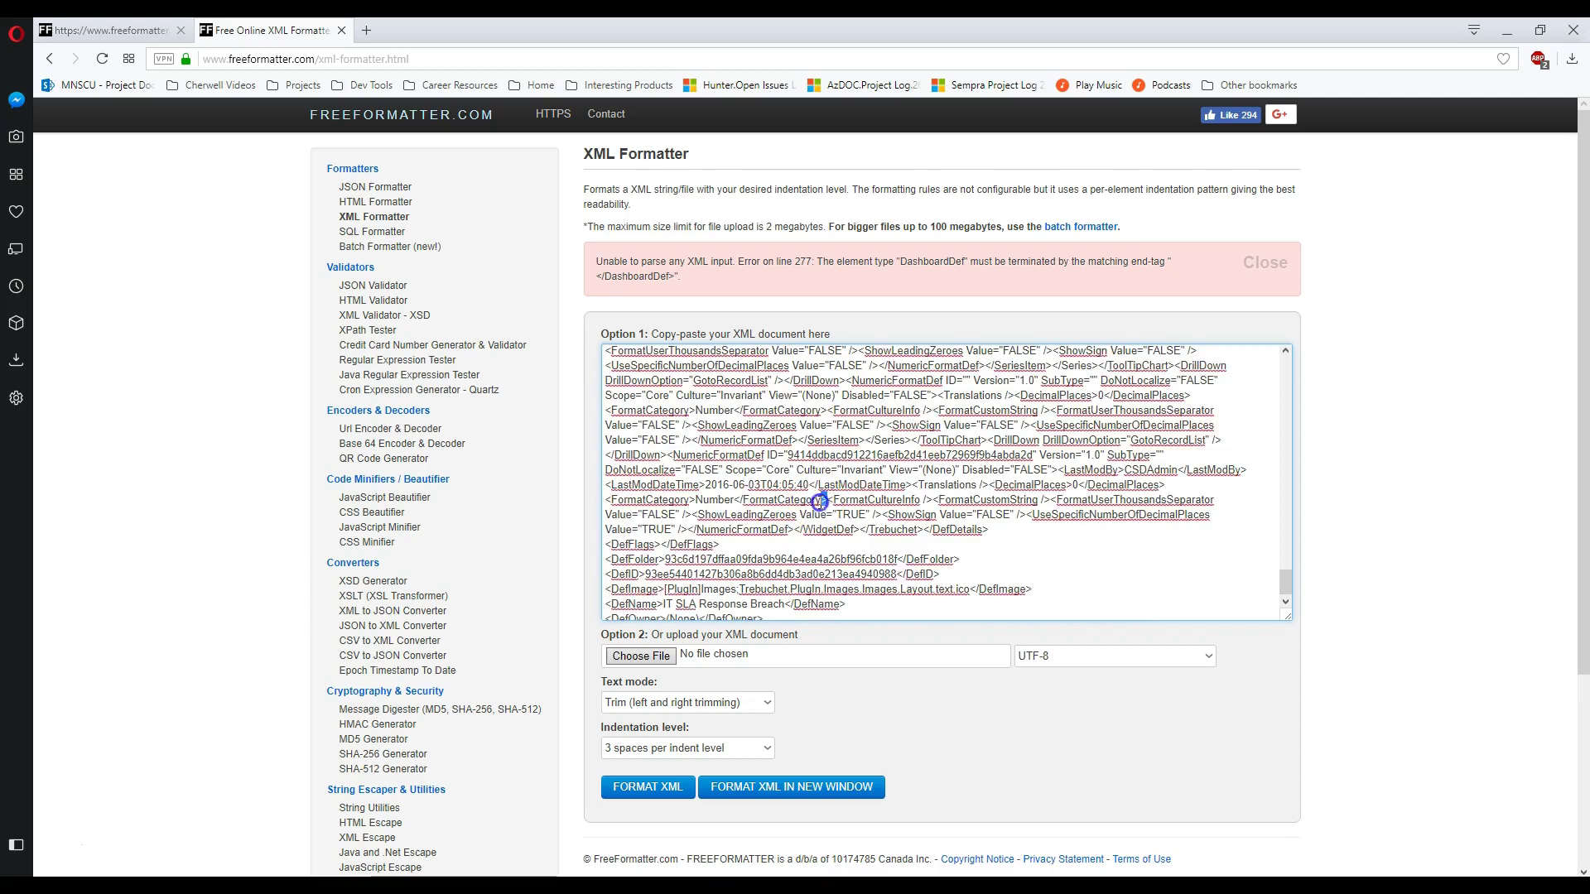
- Copy the formatter's entire XML input into a new Notepad++ document and check the closing DashCAM tag on line 277
key("ctrl+a")
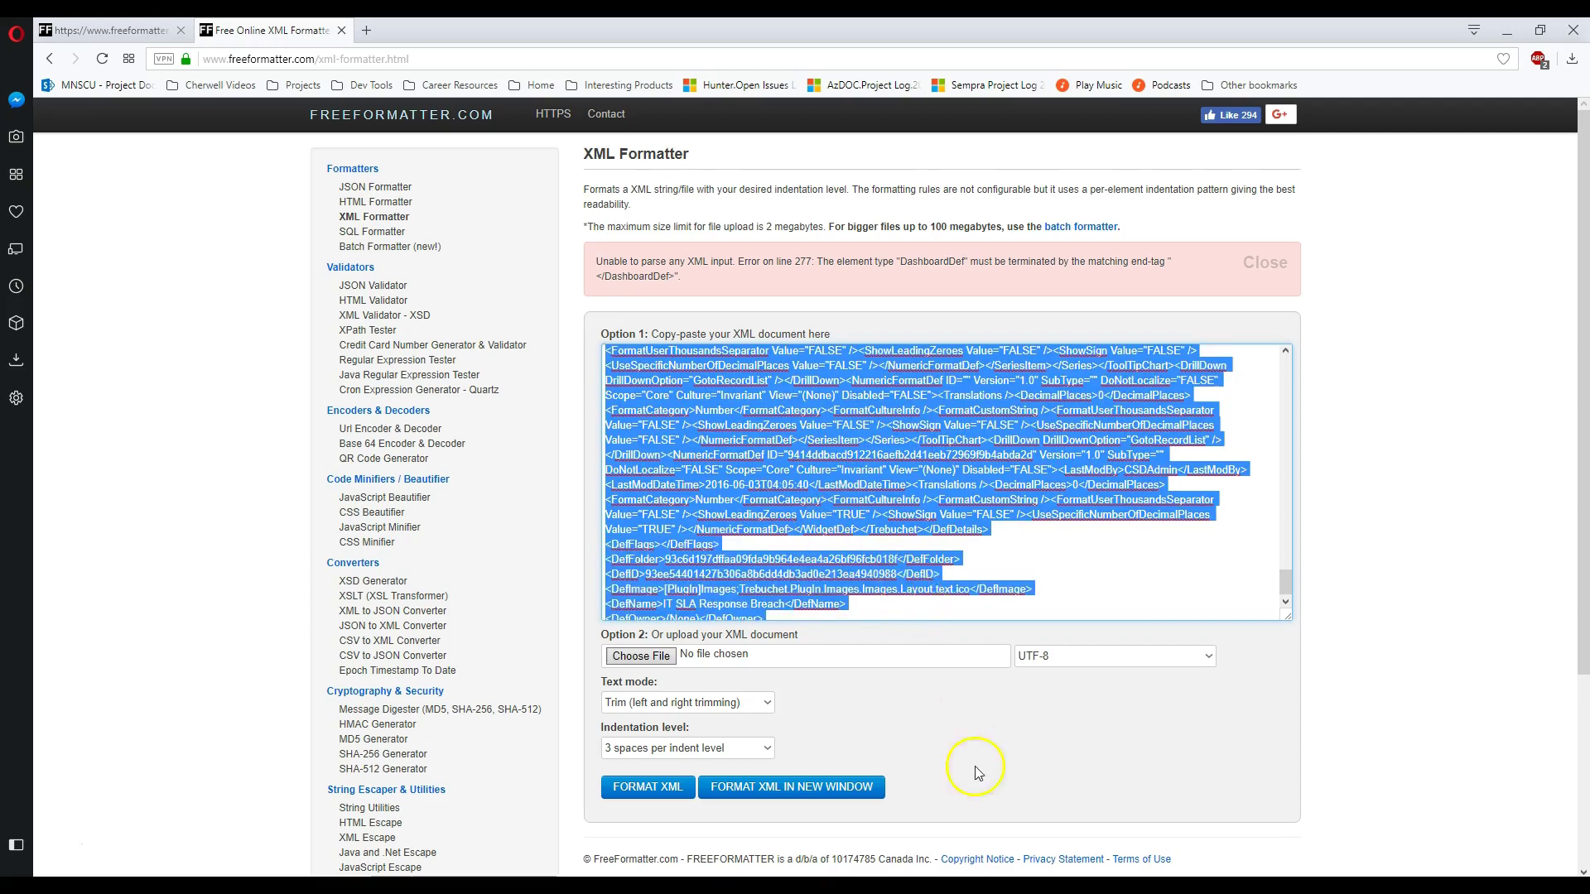
key("alt+Tab")
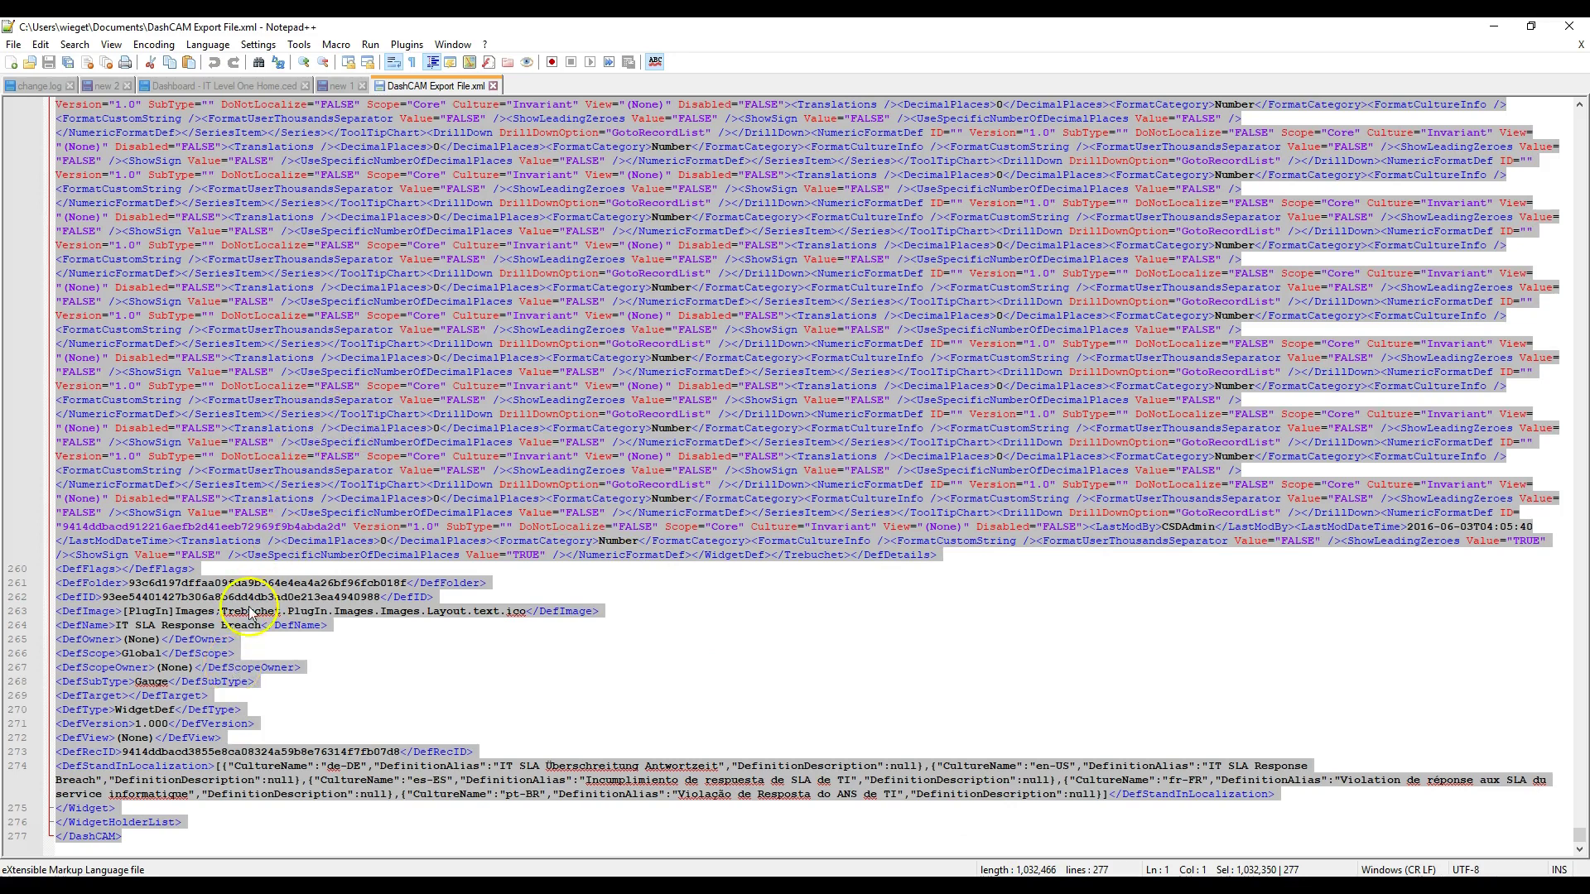
double_click(528, 81)
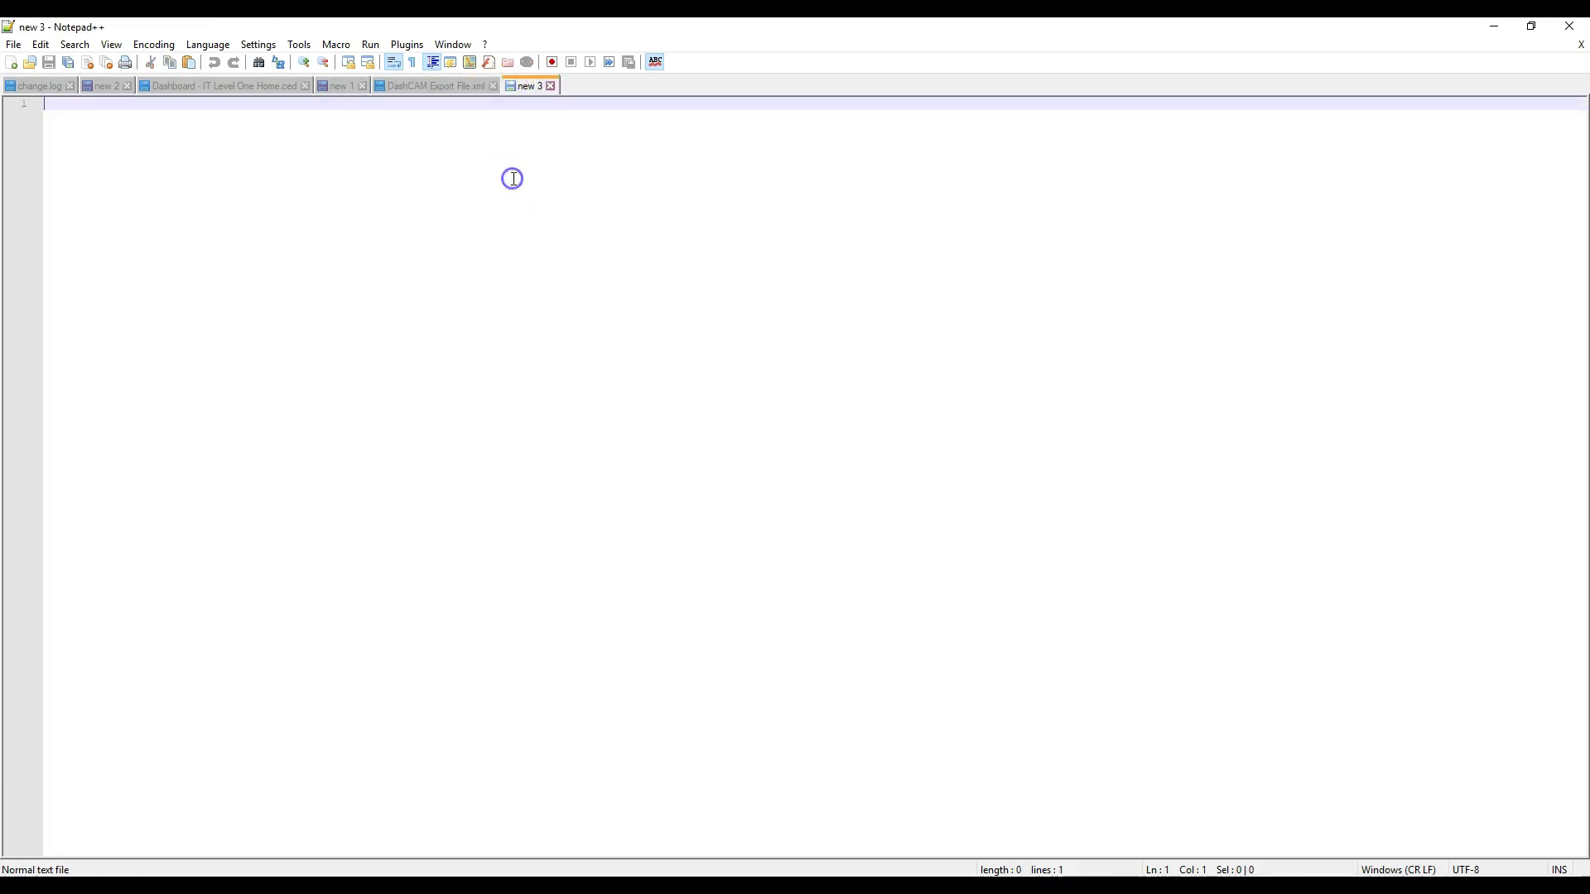
key("ctrl+v")
scroll(391, 270, "down", 20)
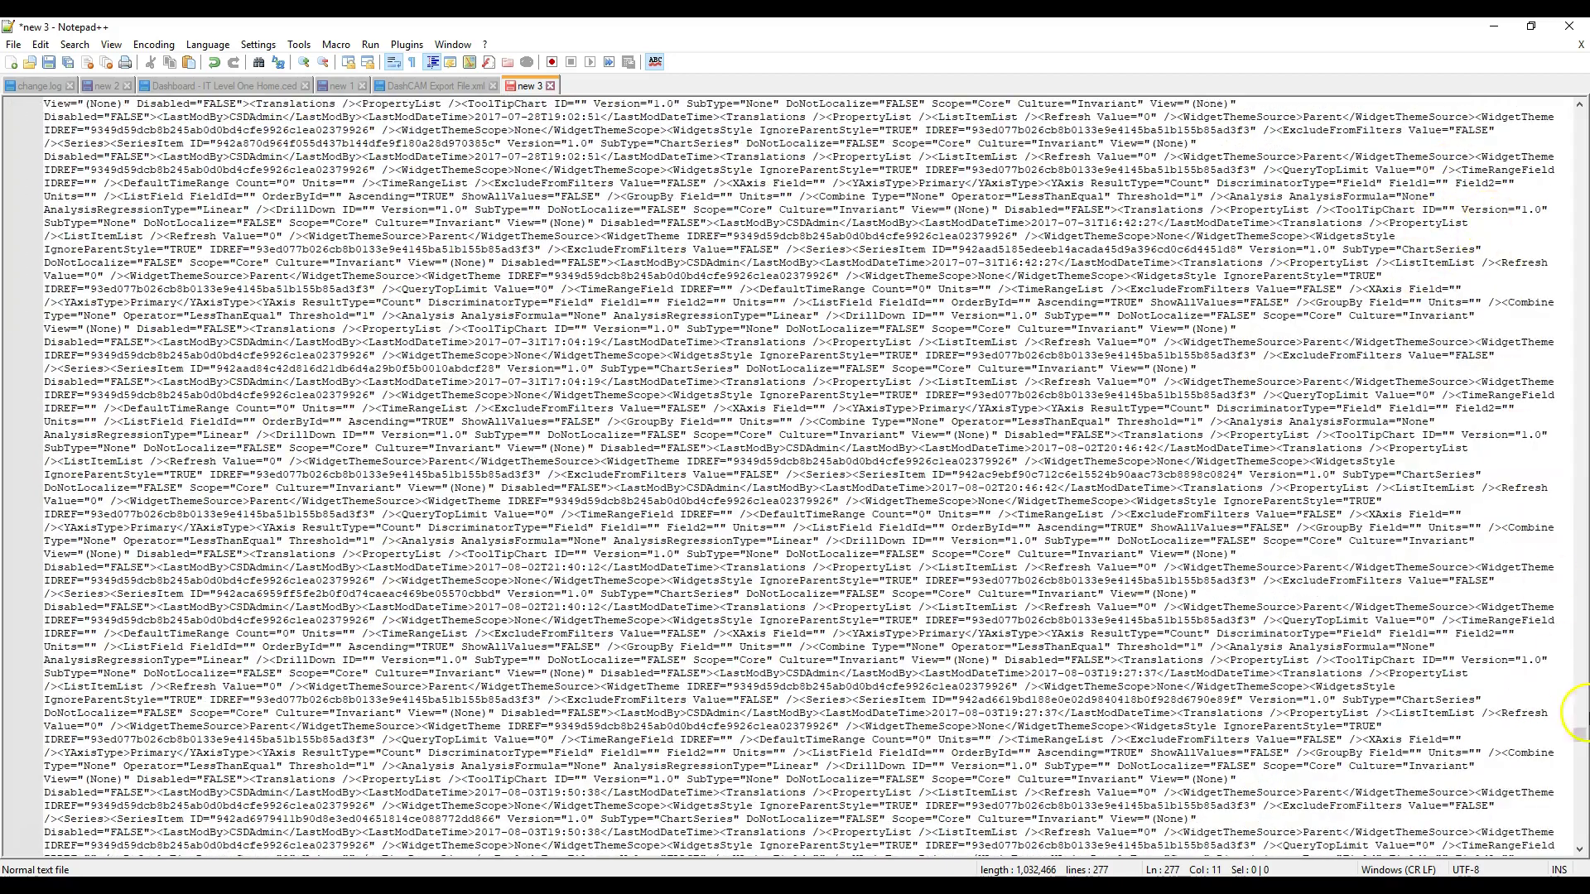
left_click_drag(1577, 770, 1578, 862)
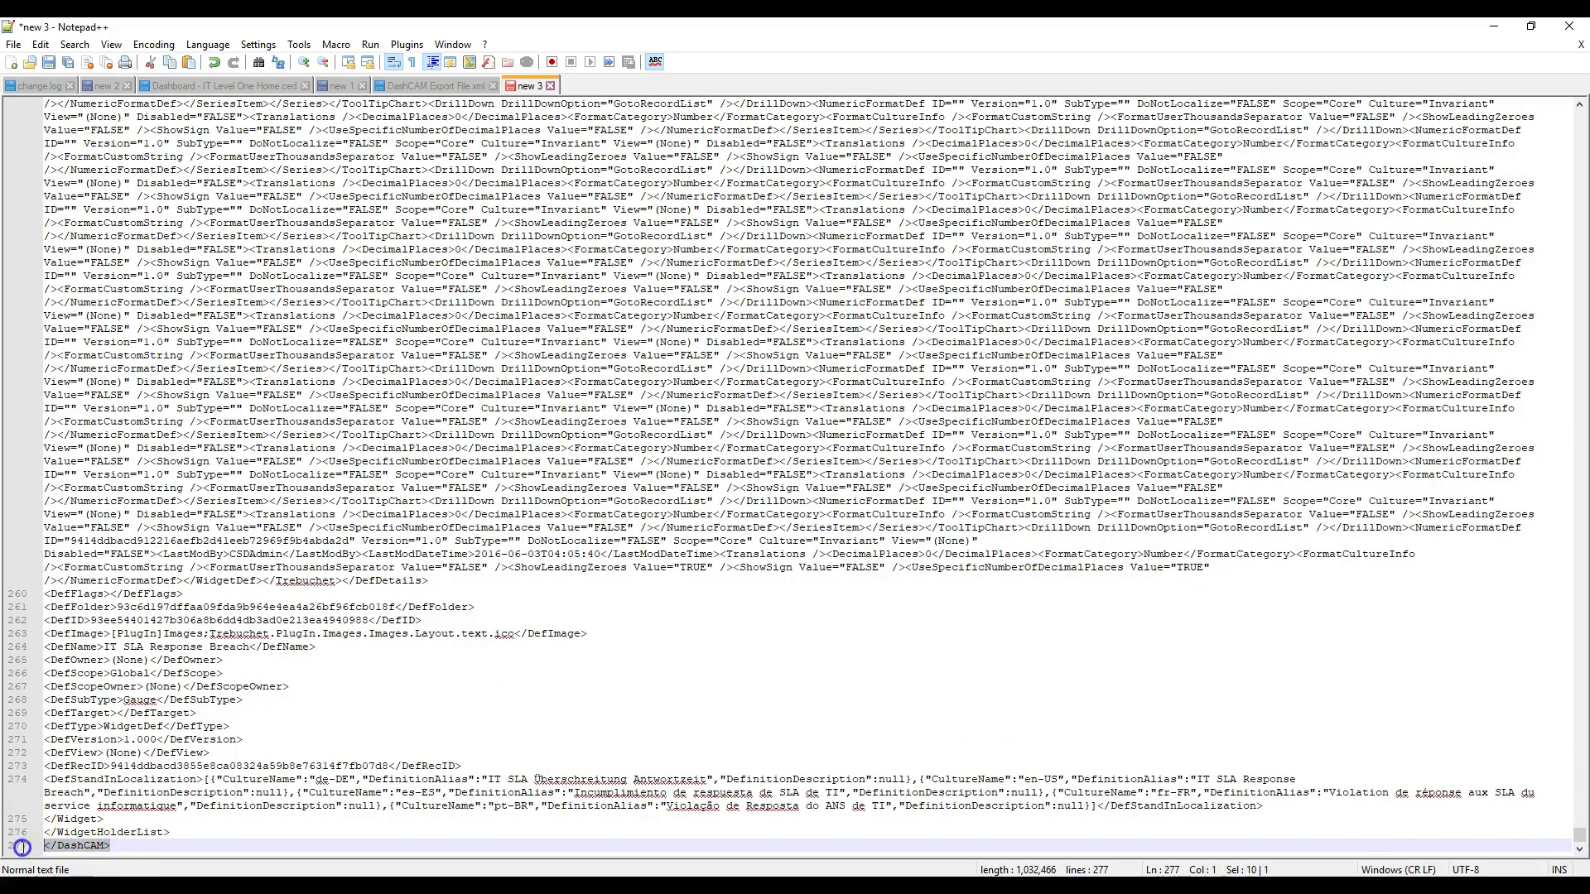
left_click(224, 726)
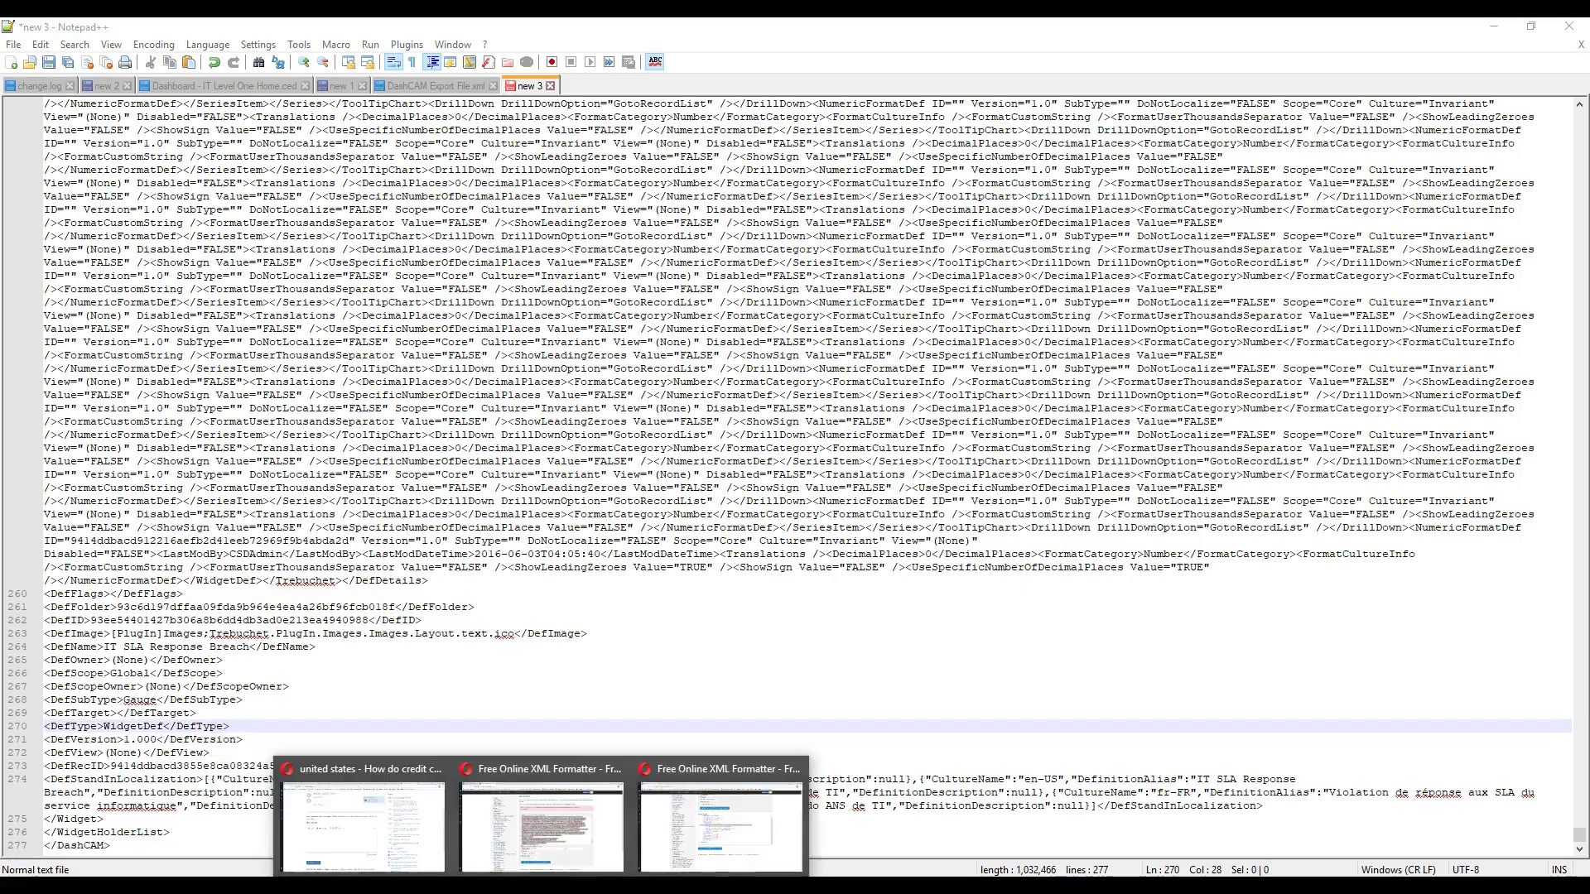
- Return to the browser's XML Formatter and reread the parse error, highlighting the element name it mentions
left_click(737, 798)
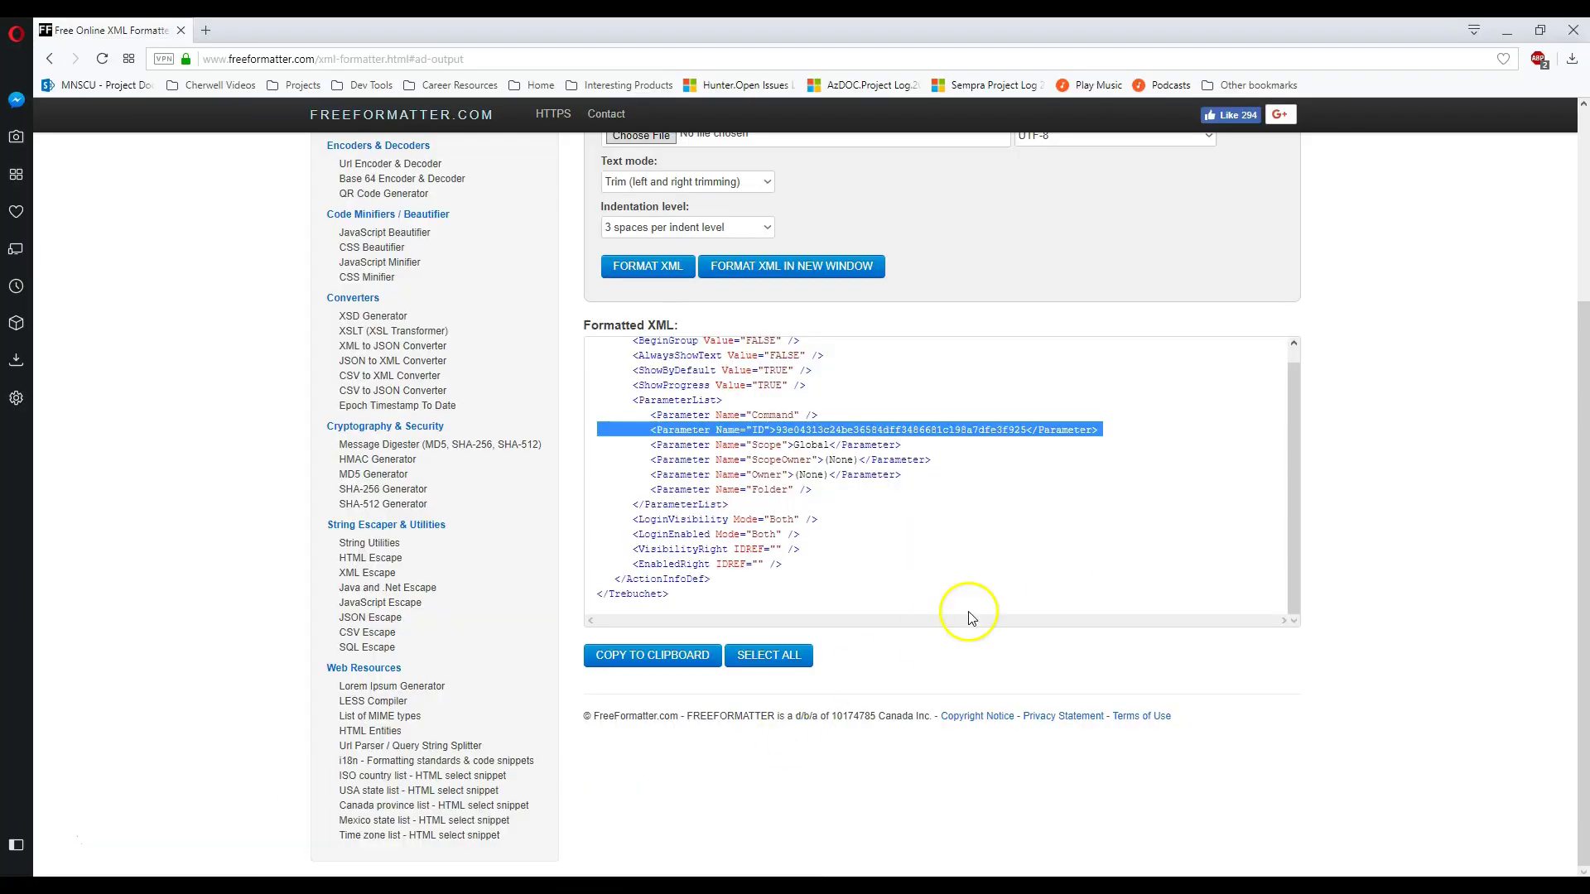
key("alt+Tab")
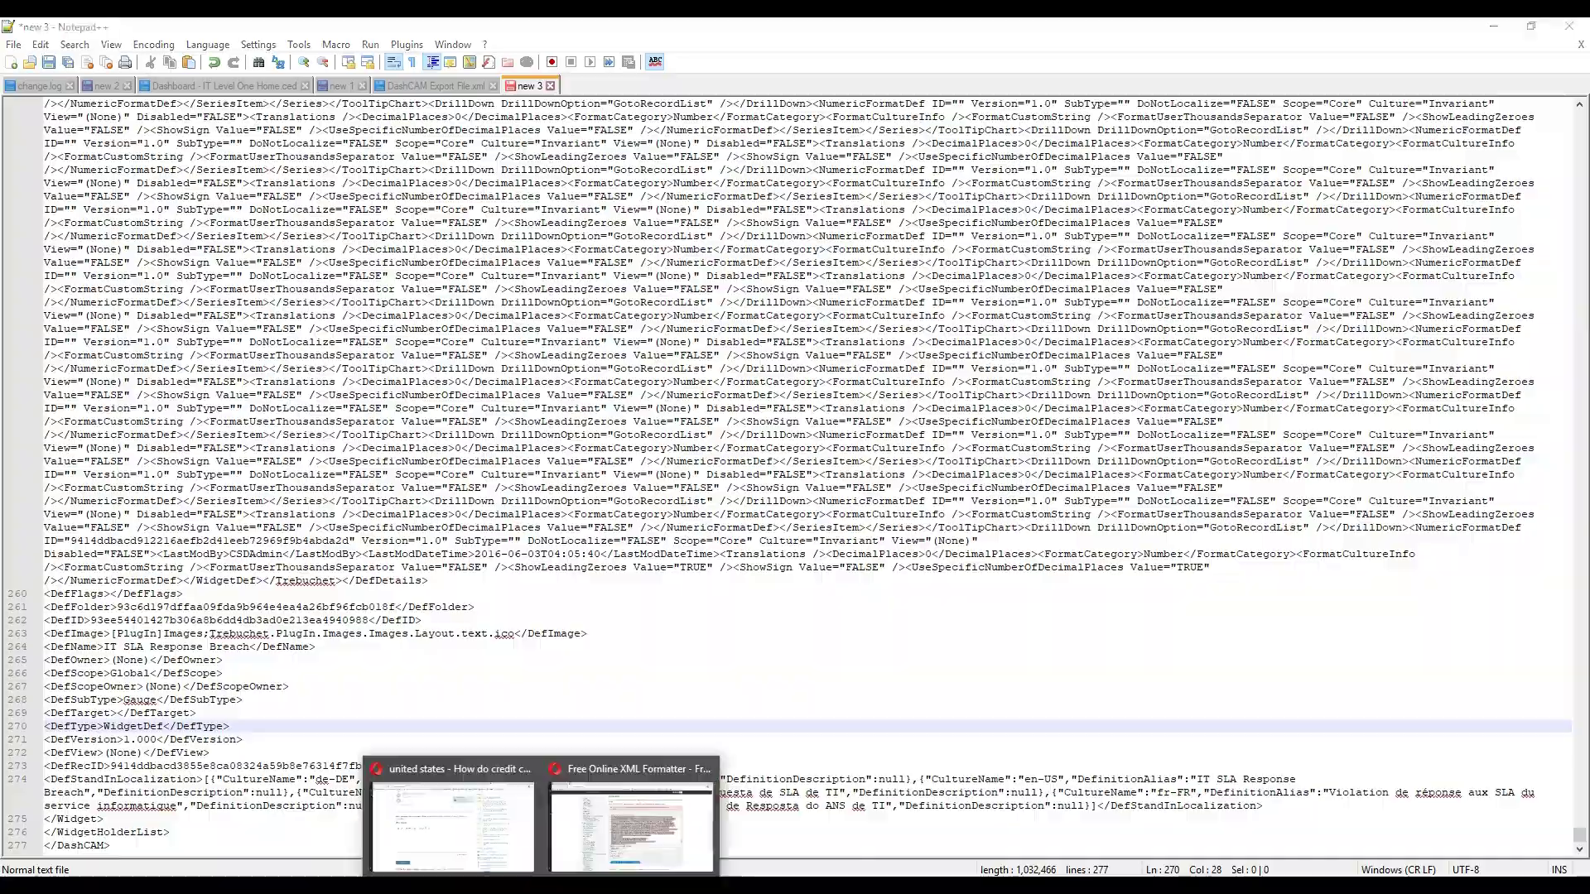
left_click(632, 809)
key("ctrl+a")
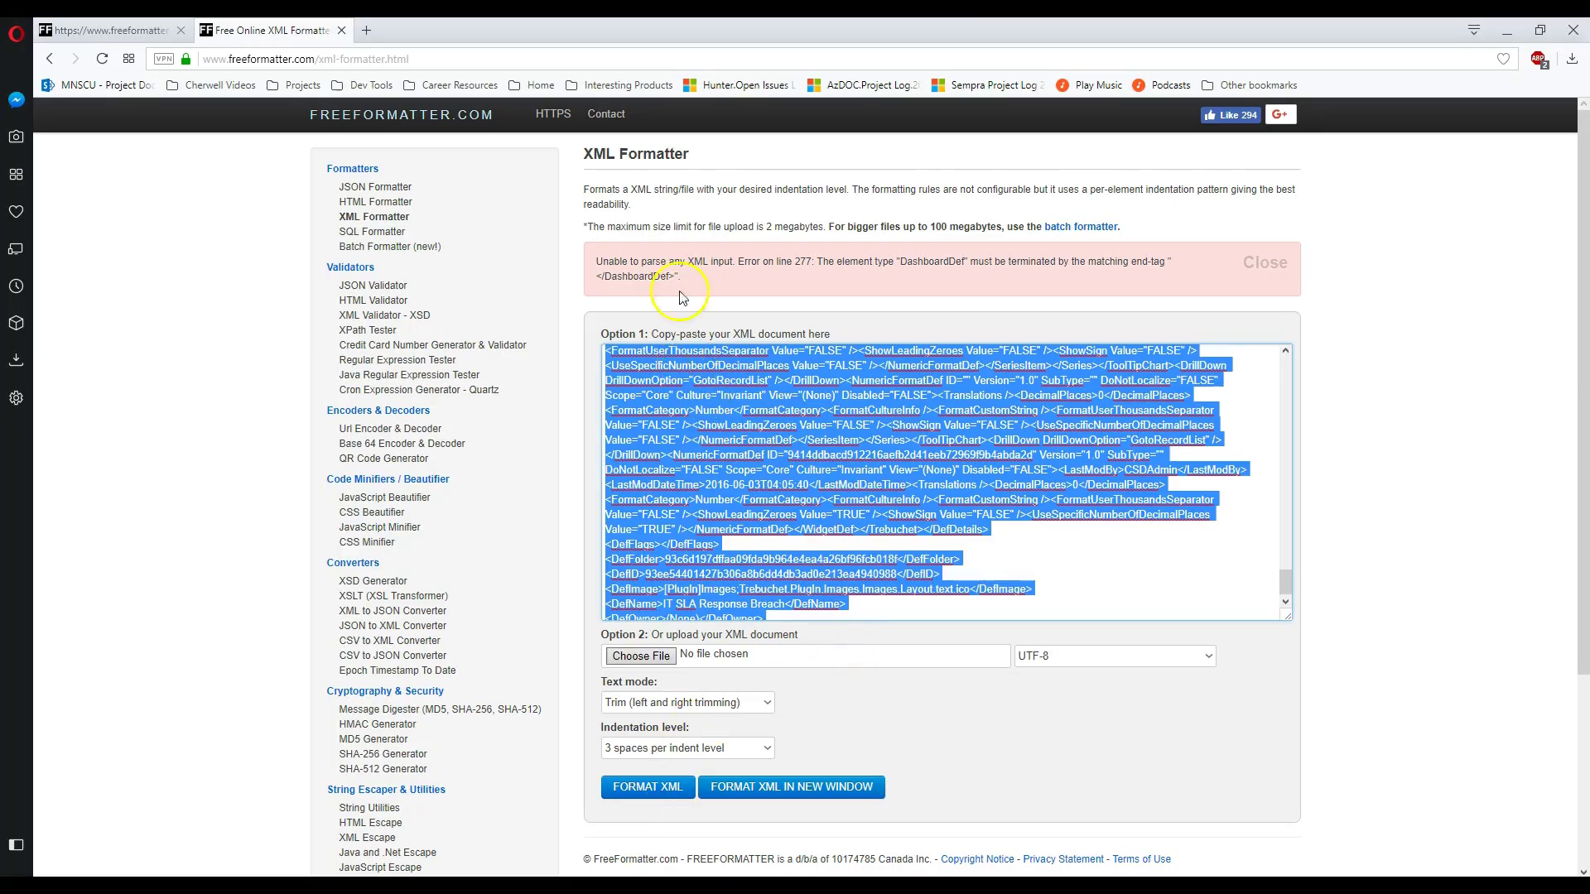
left_click(857, 258)
double_click(920, 261)
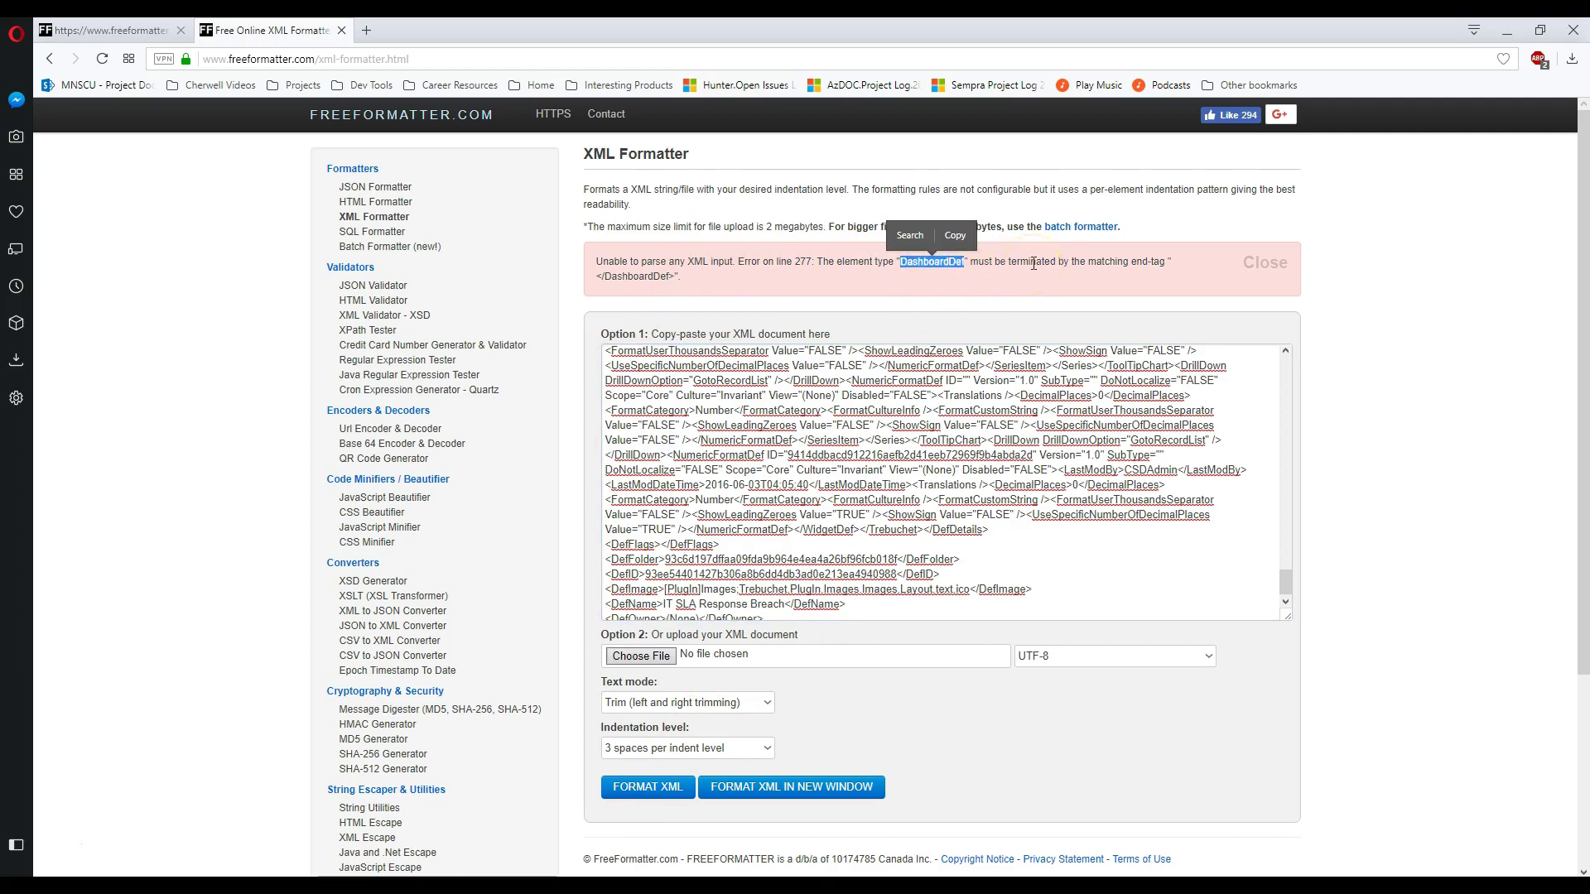
left_click(1033, 263)
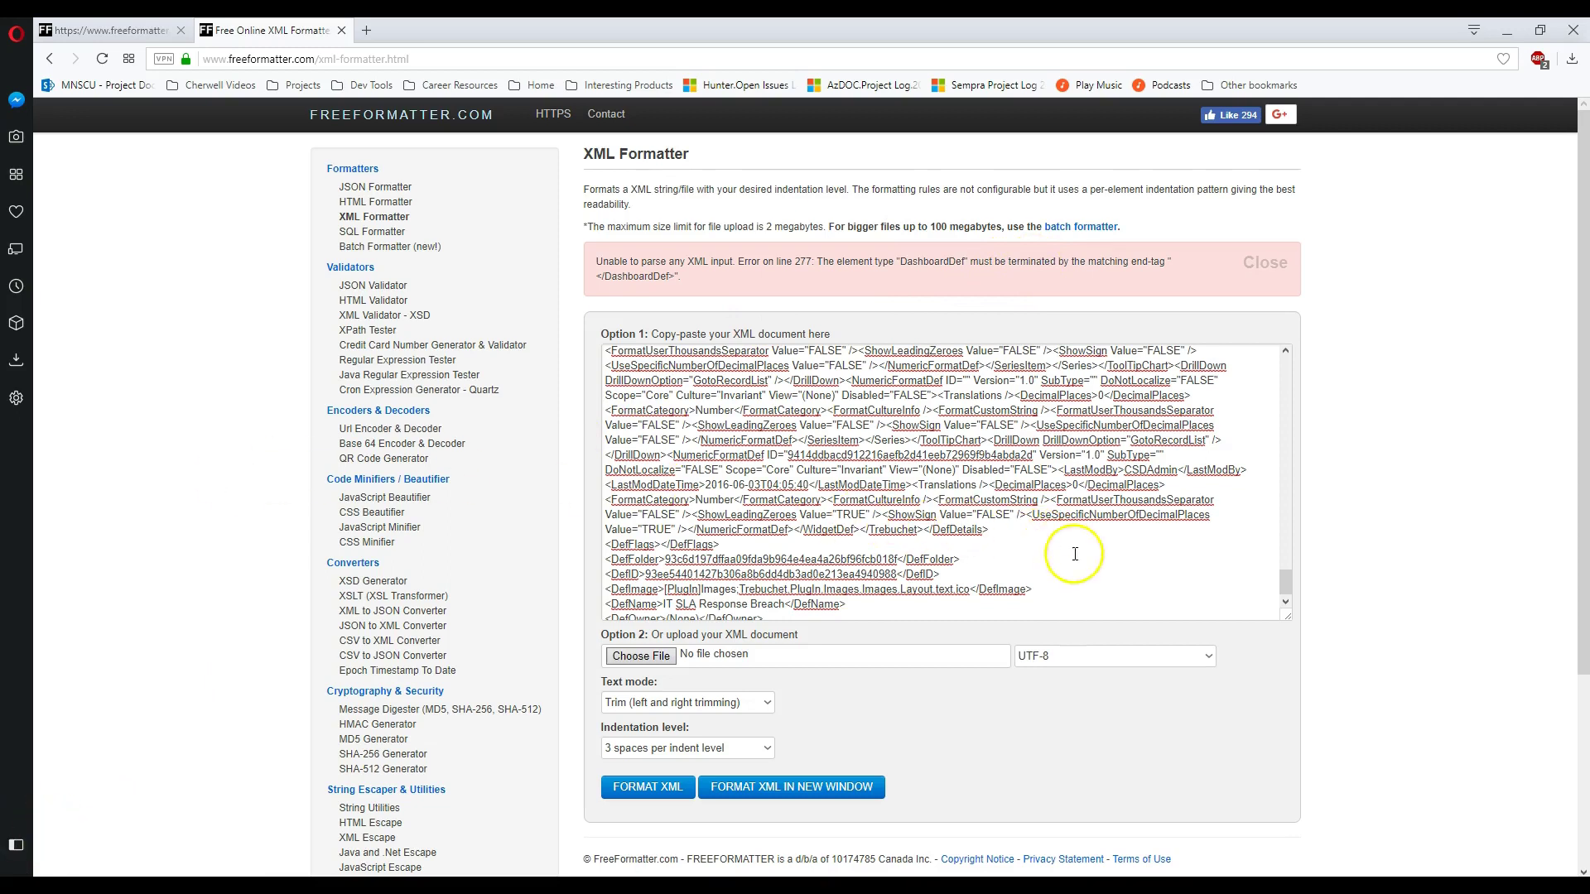
- Back in Notepad++, examine the opening DashboardDef and DefDetails tags at the start of the pasted XML
key("alt+Tab")
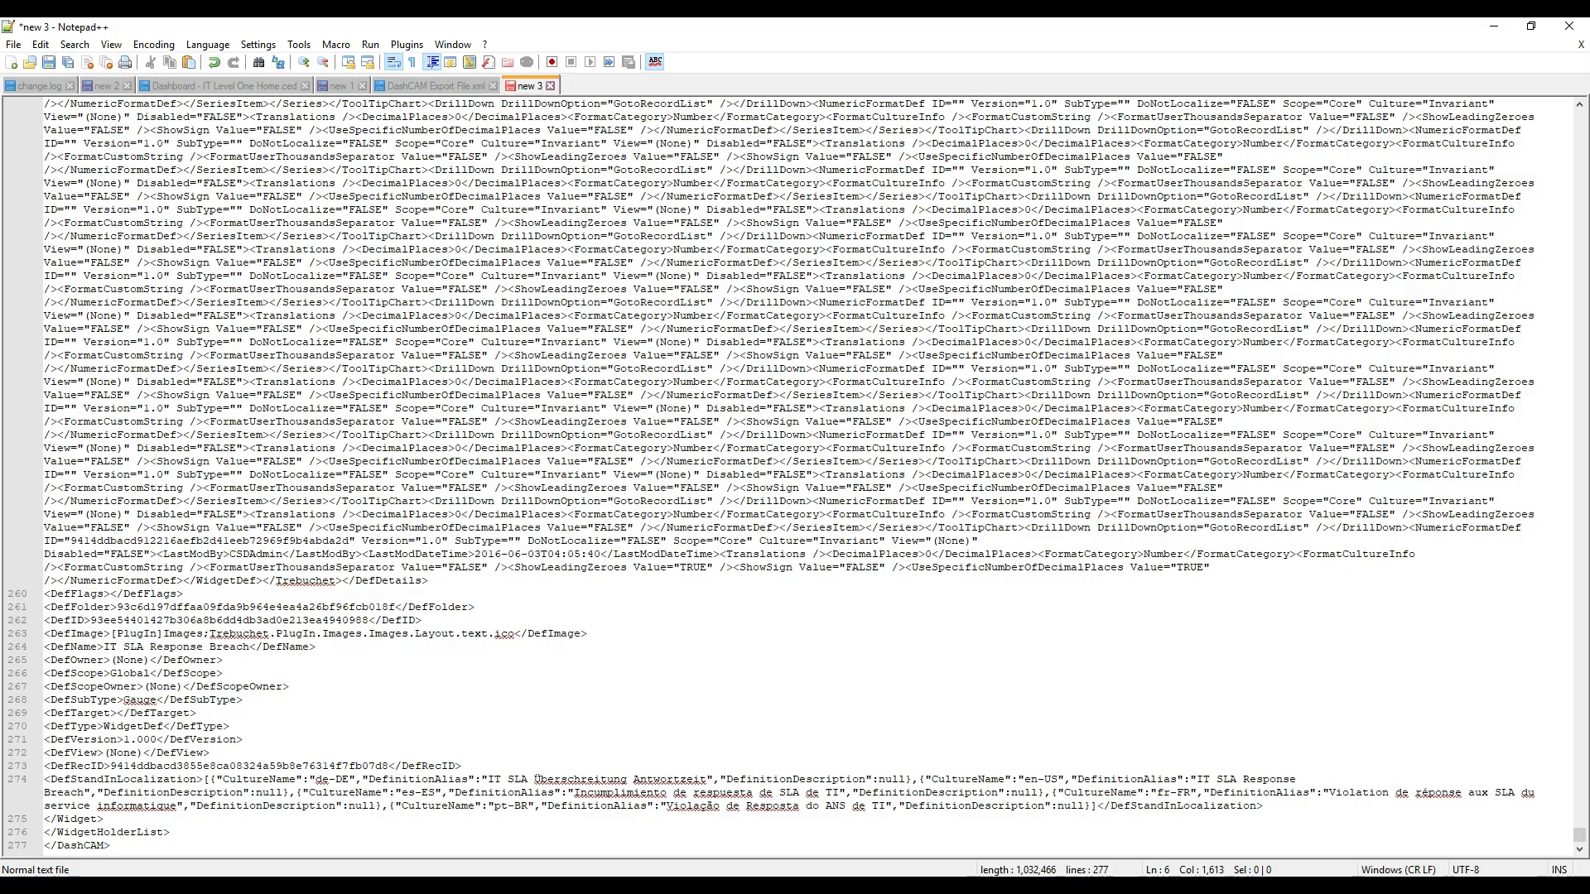
left_click_drag(1581, 839, 1581, 106)
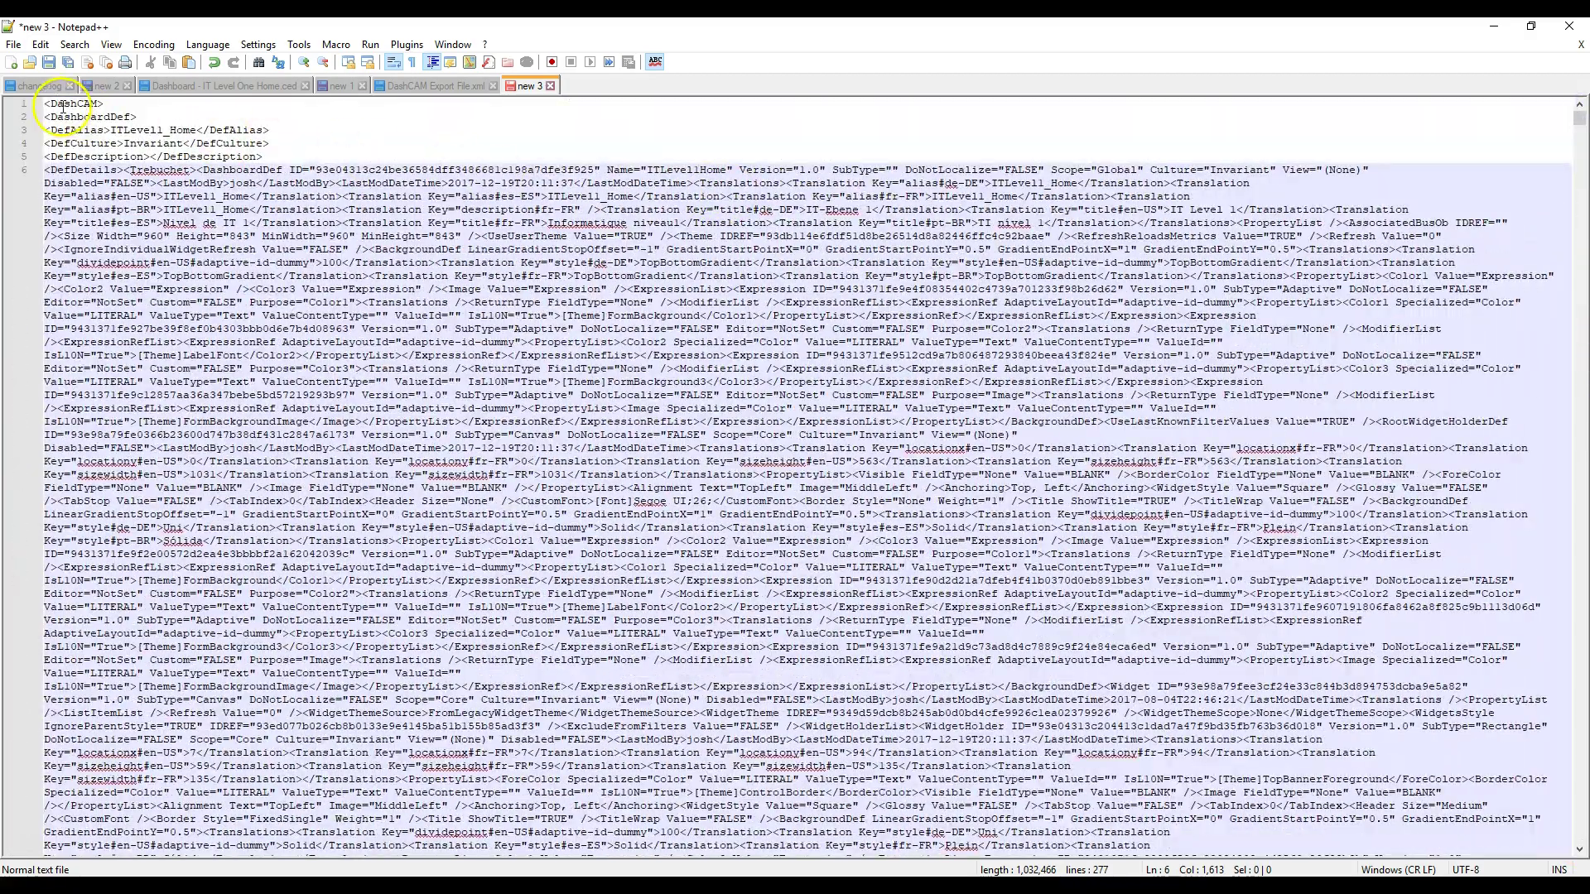
double_click(66, 118)
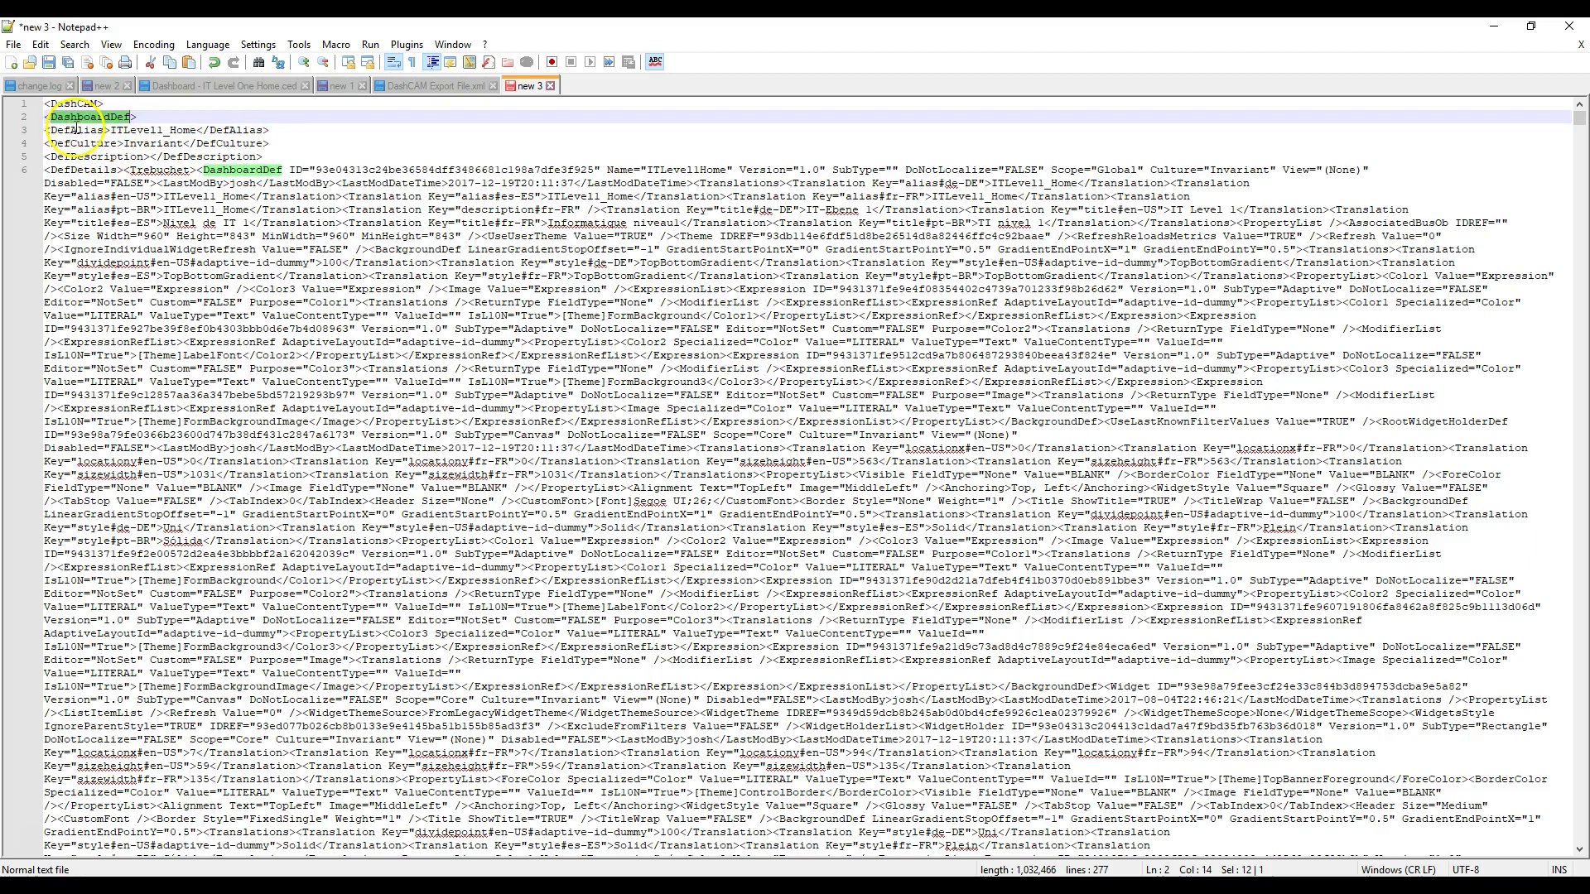
left_click(84, 174)
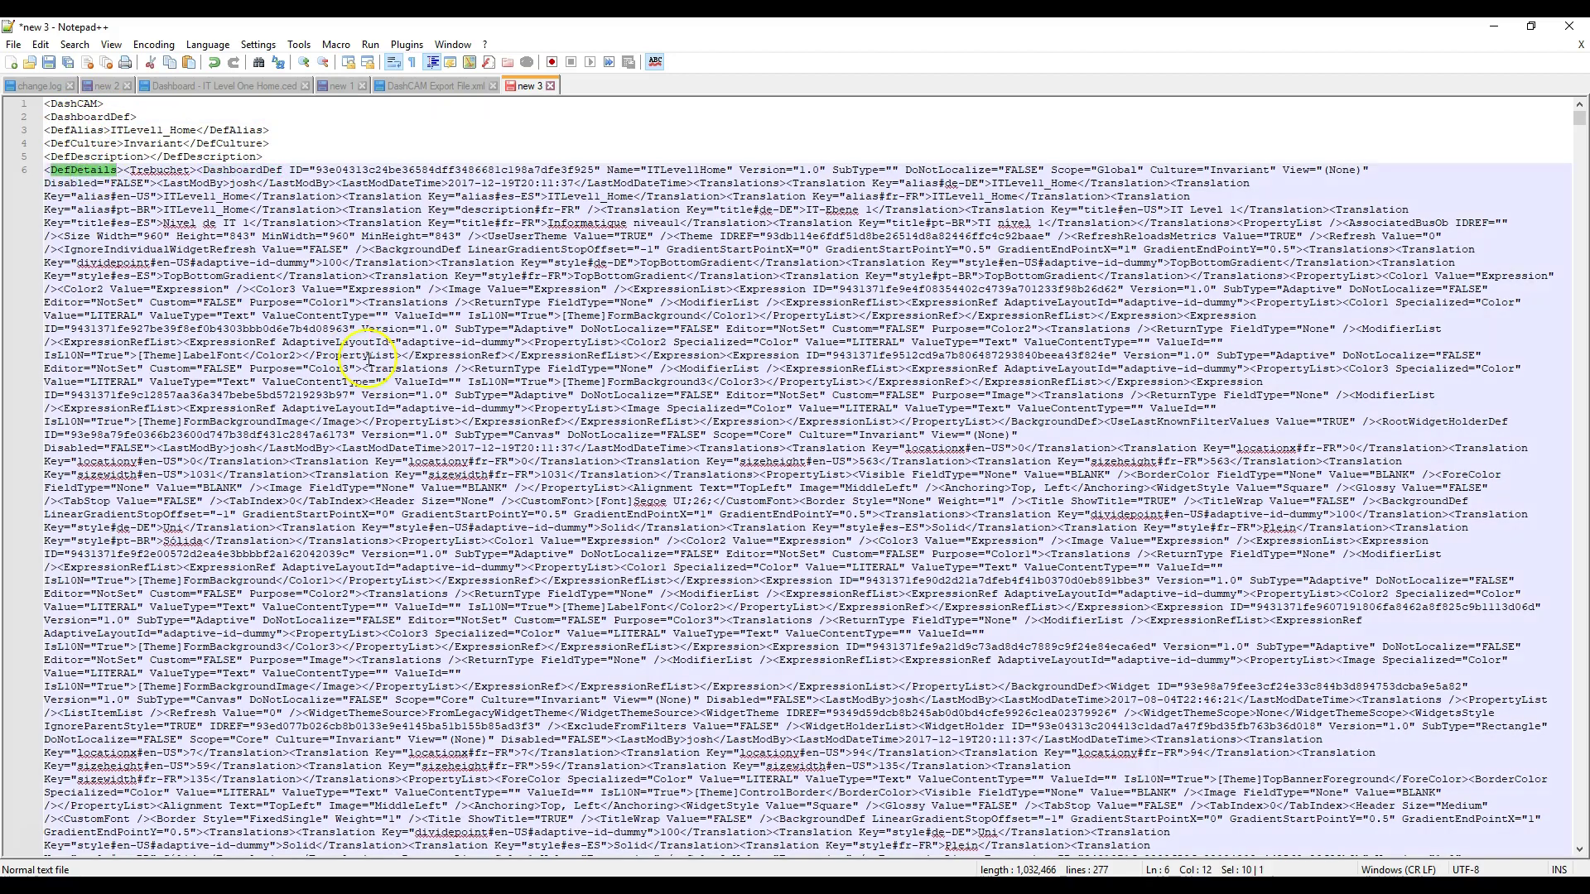
- Search the pasted XML for the closing DefDetails tag of the dashboard definition
scroll(369, 358, "down", 16)
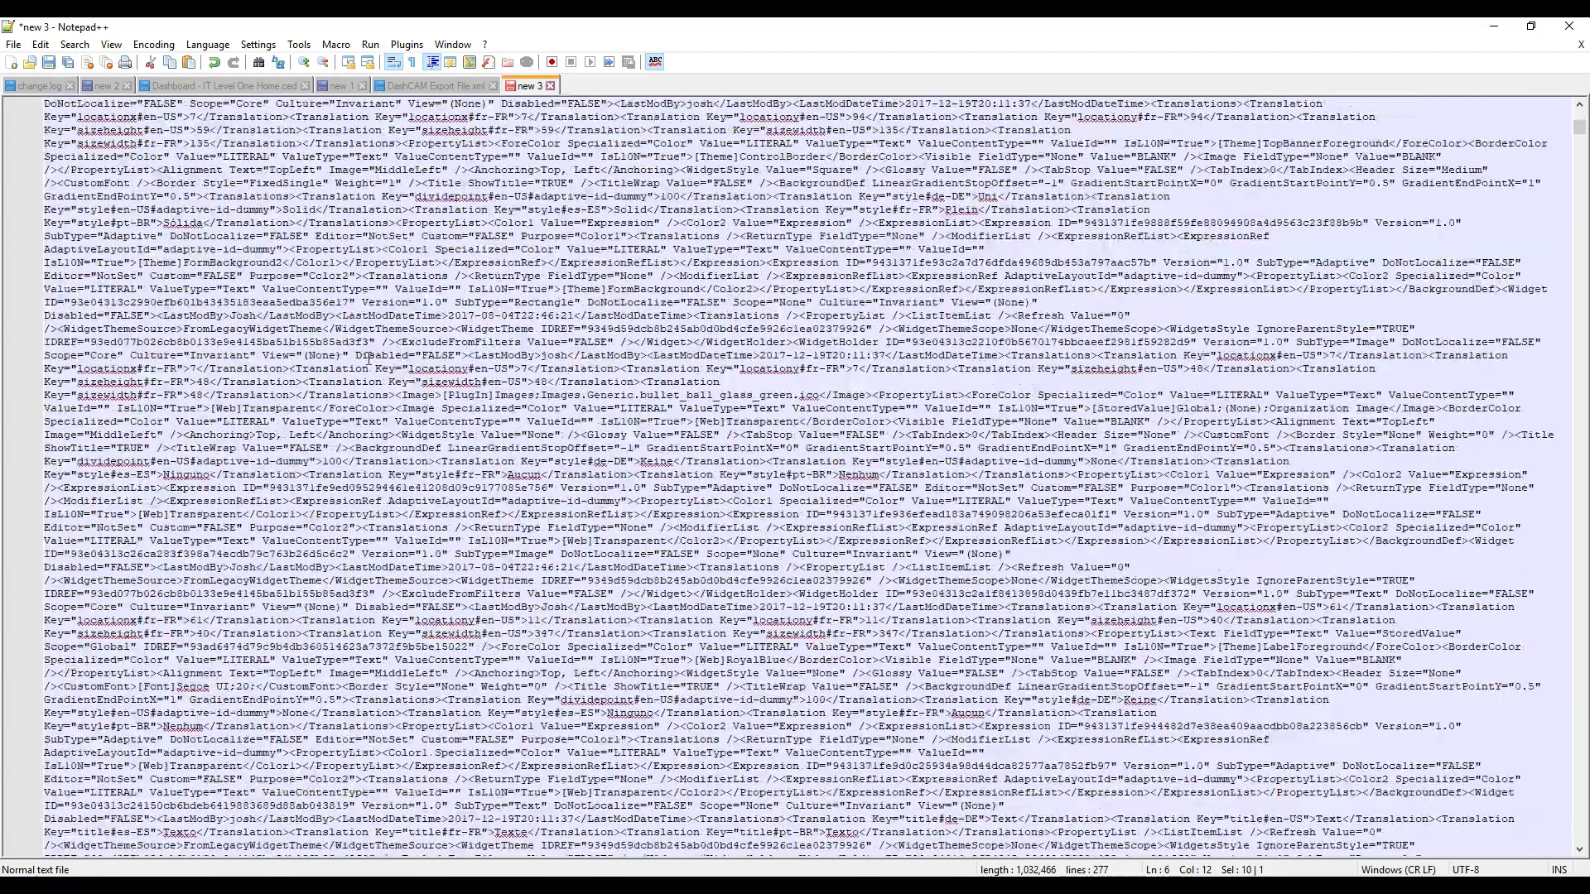
scroll(368, 358, "down", 18)
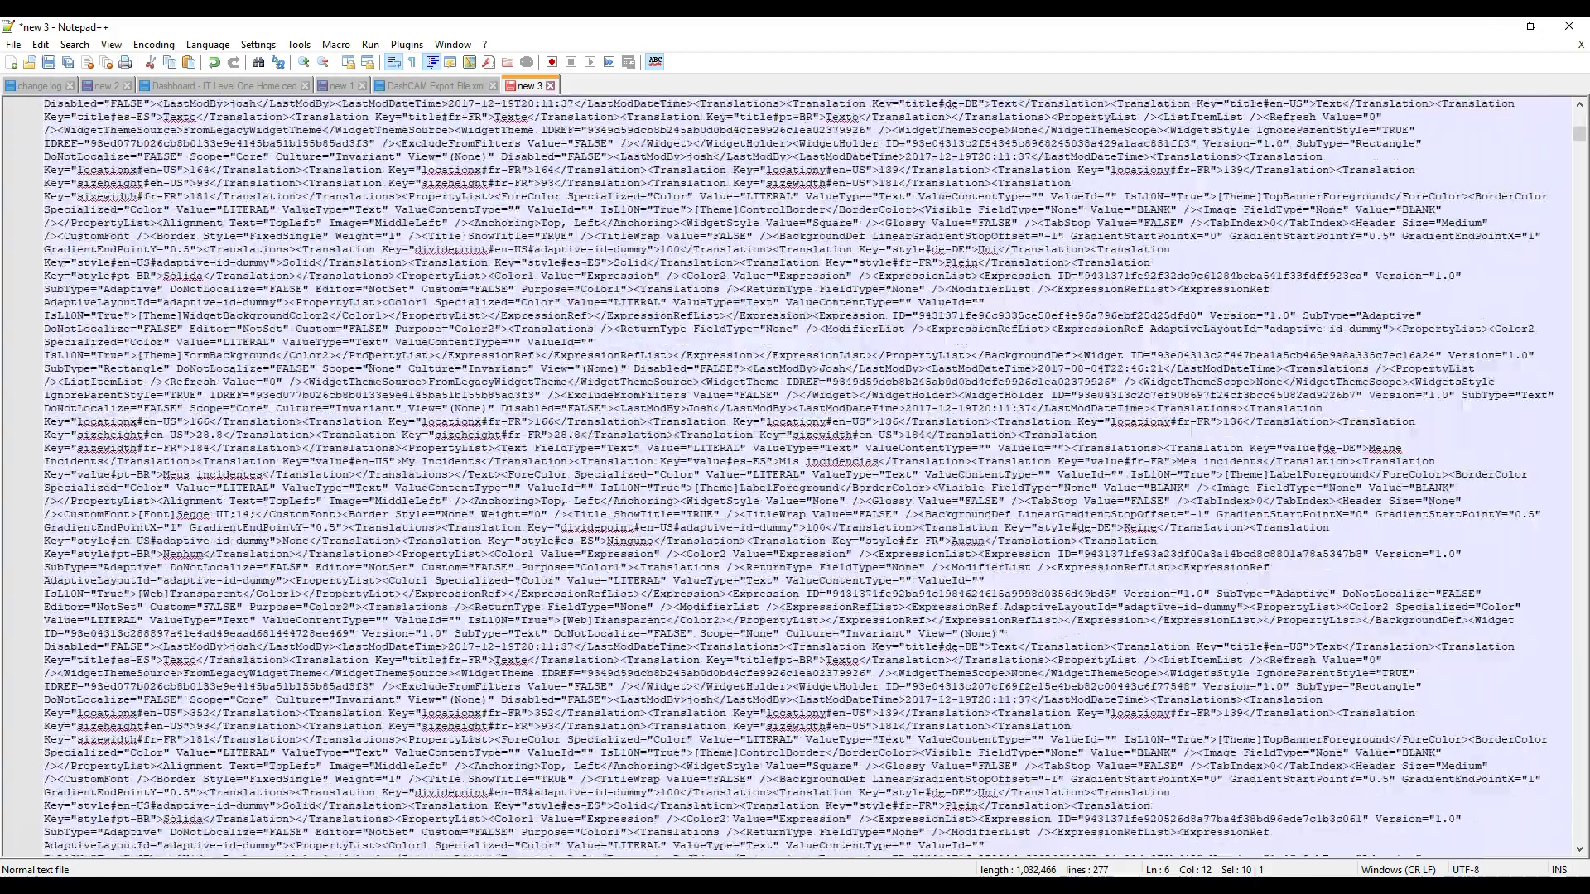
scroll(369, 357, "down", 17)
scroll(437, 409, "down", 15)
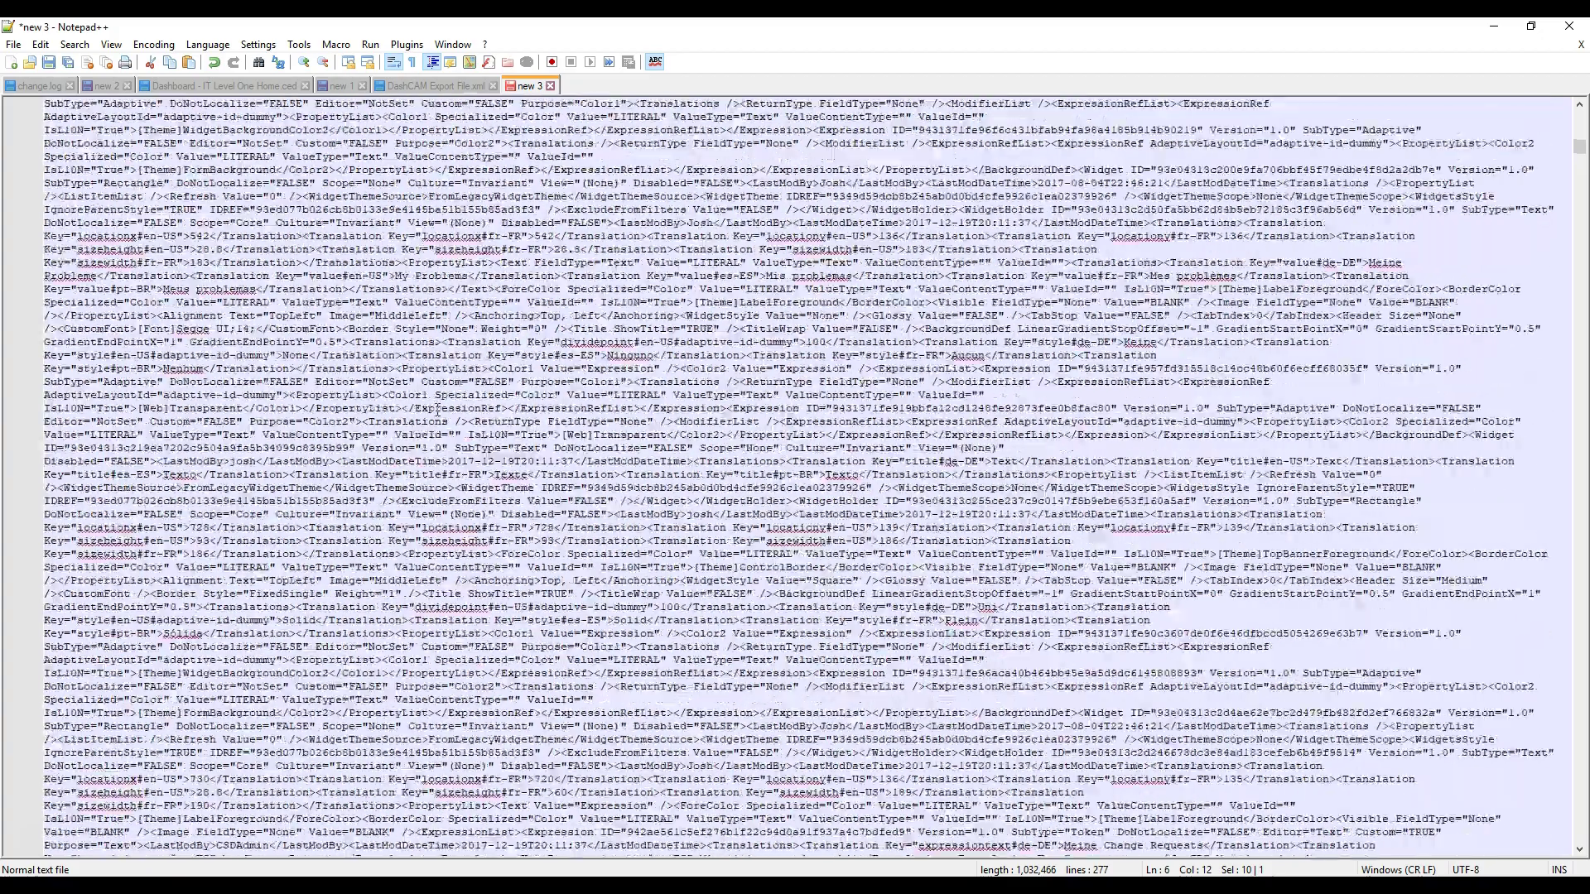
scroll(437, 409, "down", 16)
scroll(437, 409, "down", 17)
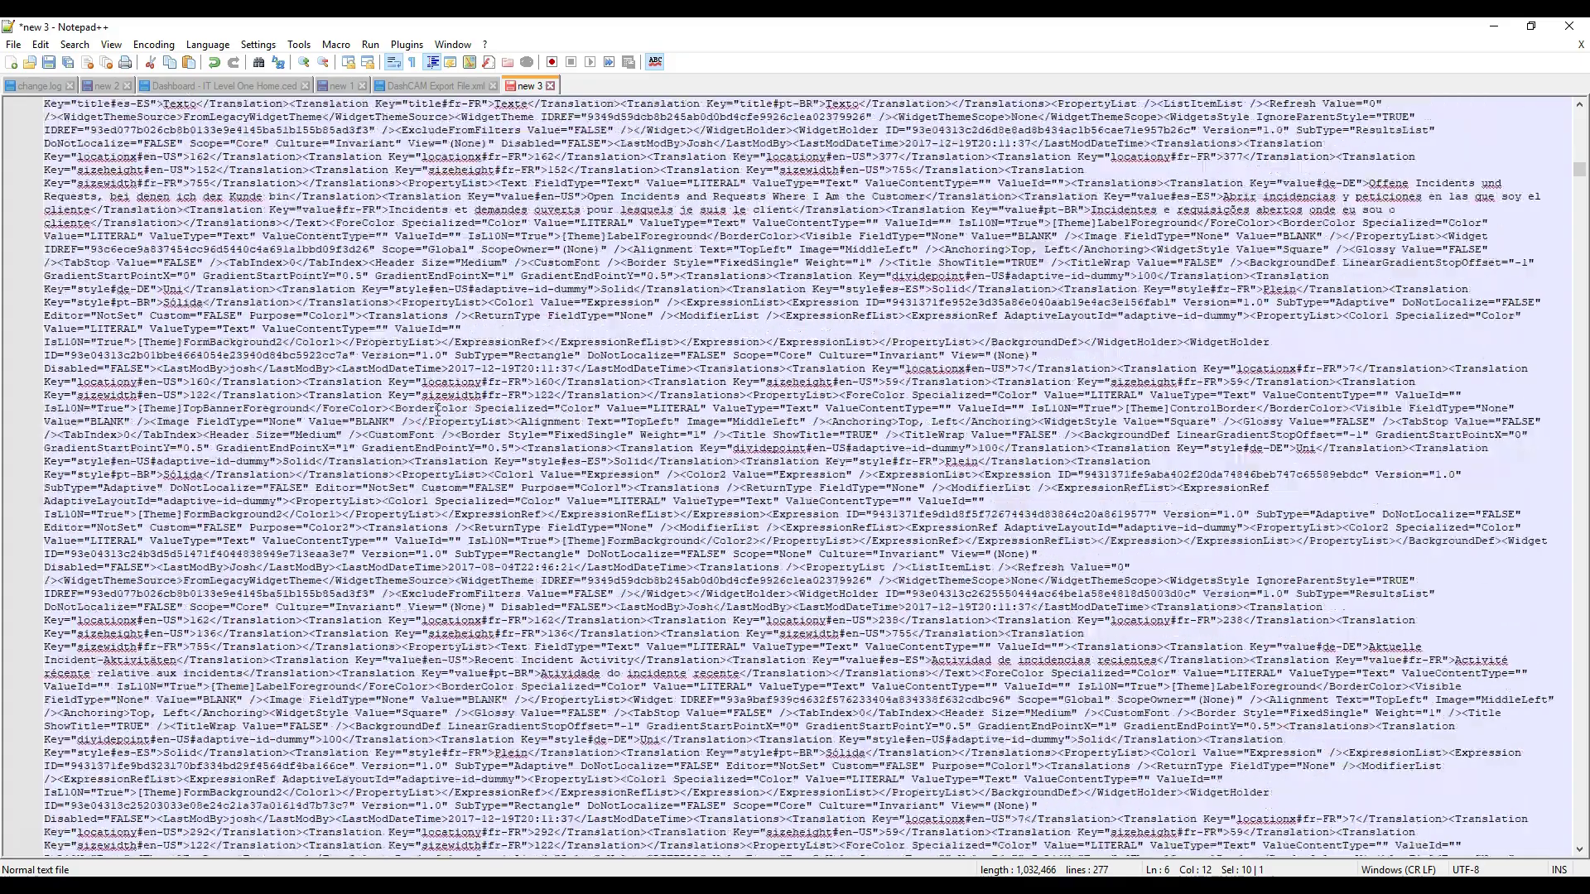
scroll(437, 409, "down", 16)
scroll(437, 409, "down", 16)
scroll(437, 409, "down", 10)
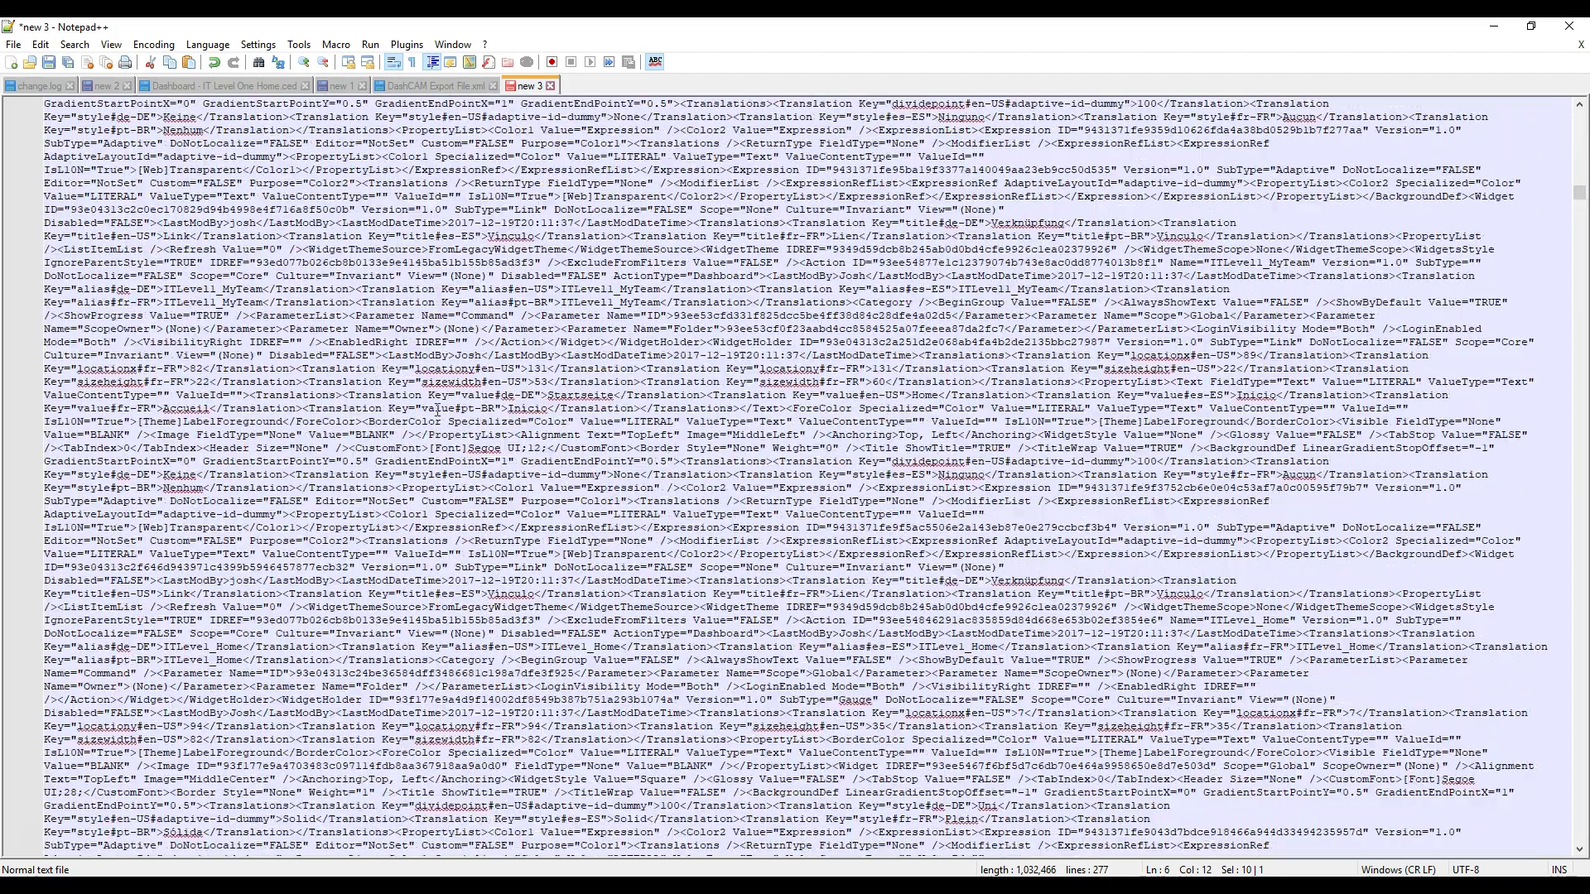
key("ctrl+f")
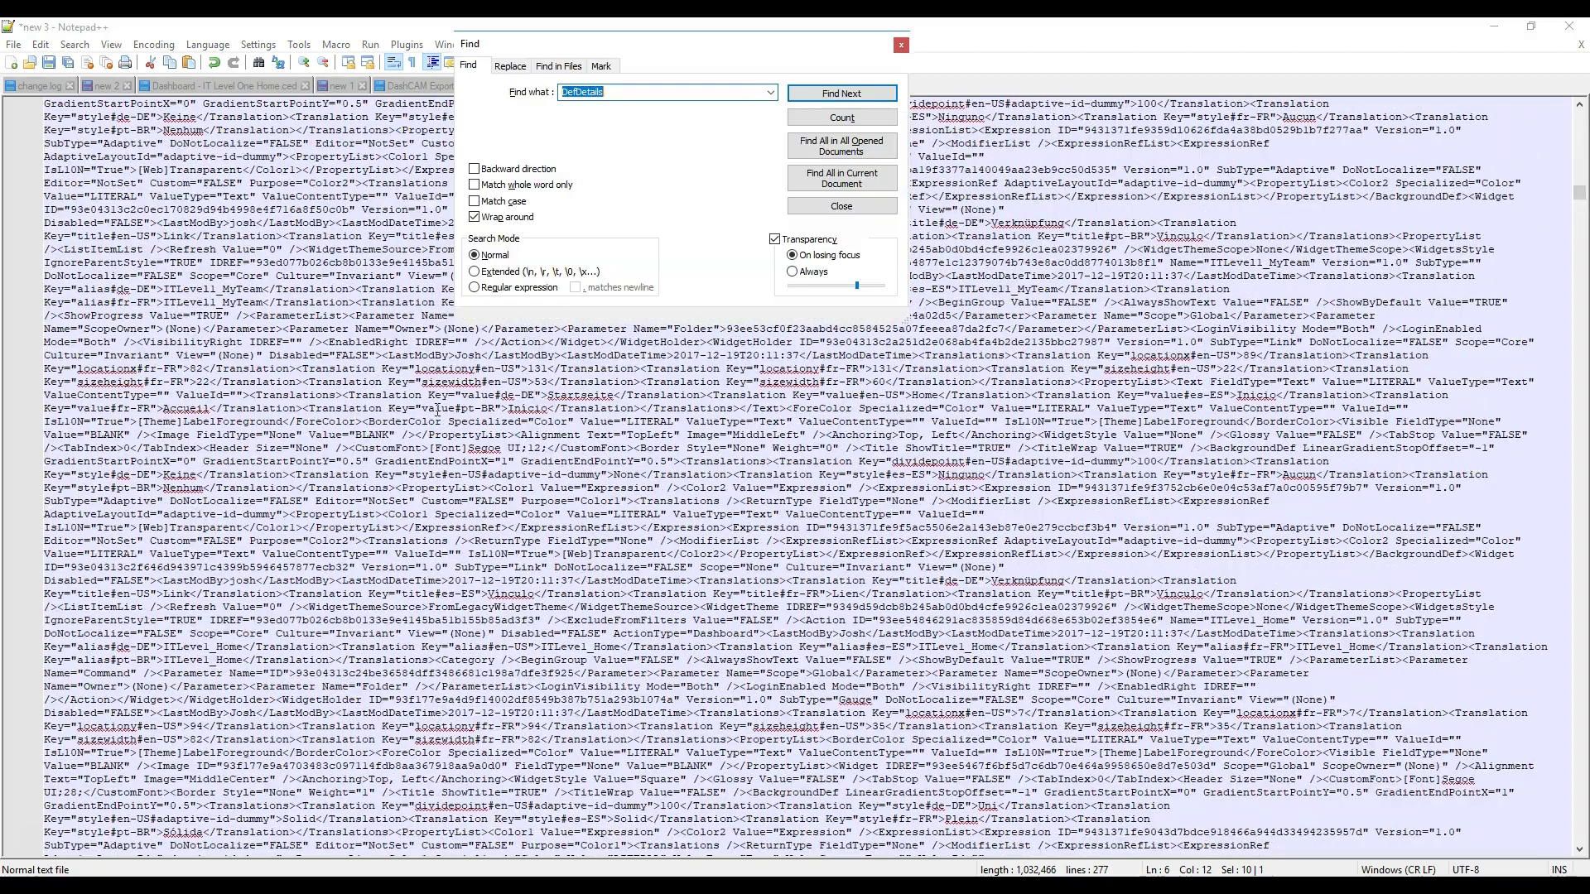
left_click(858, 93)
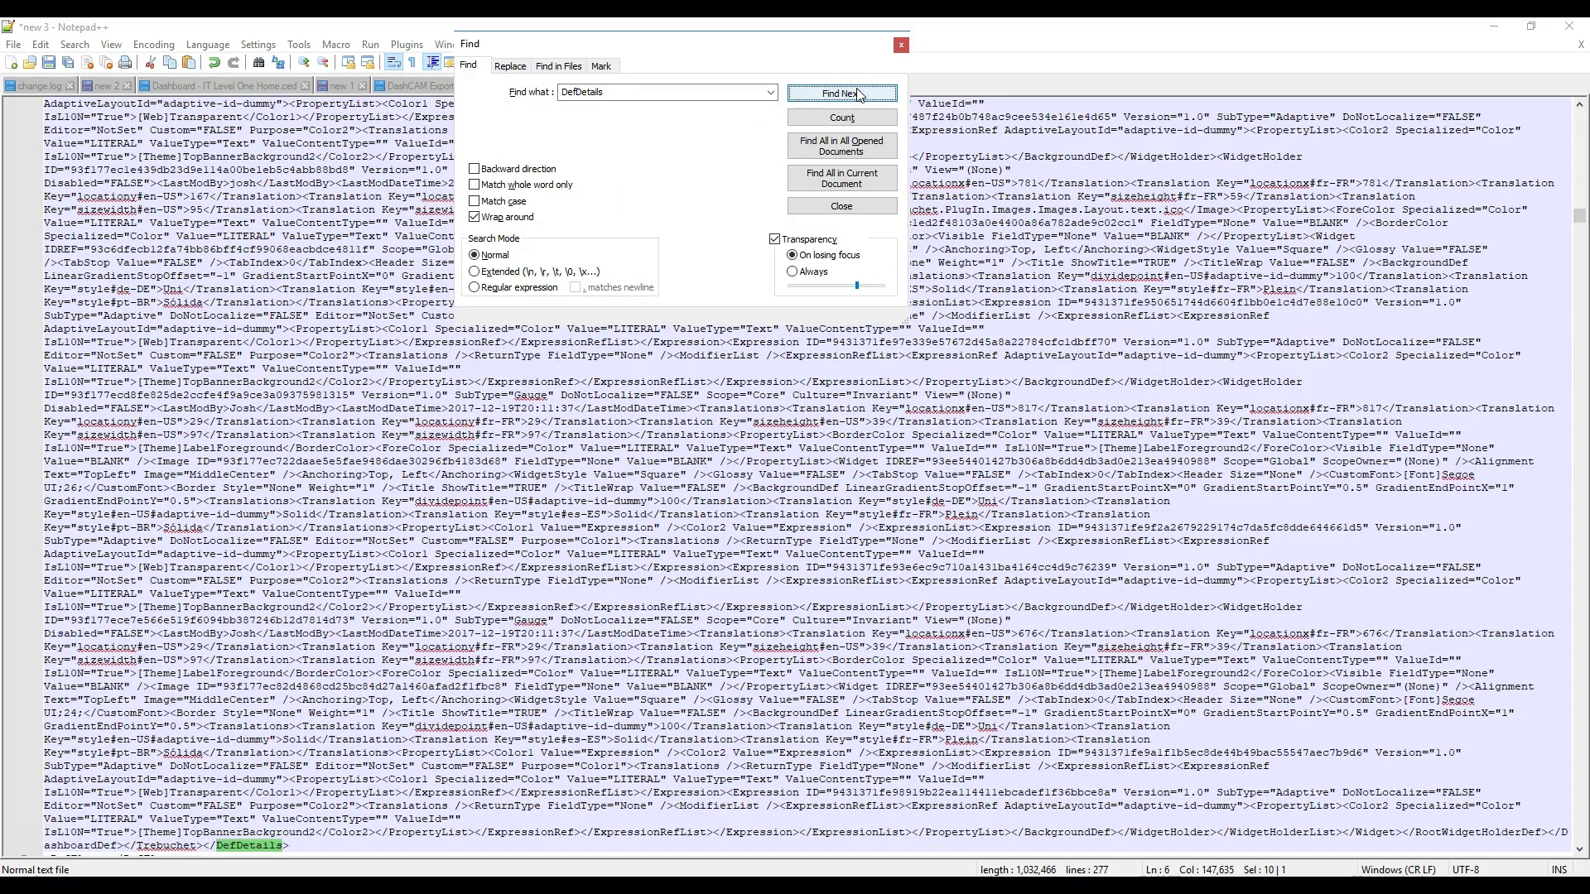
left_click(900, 44)
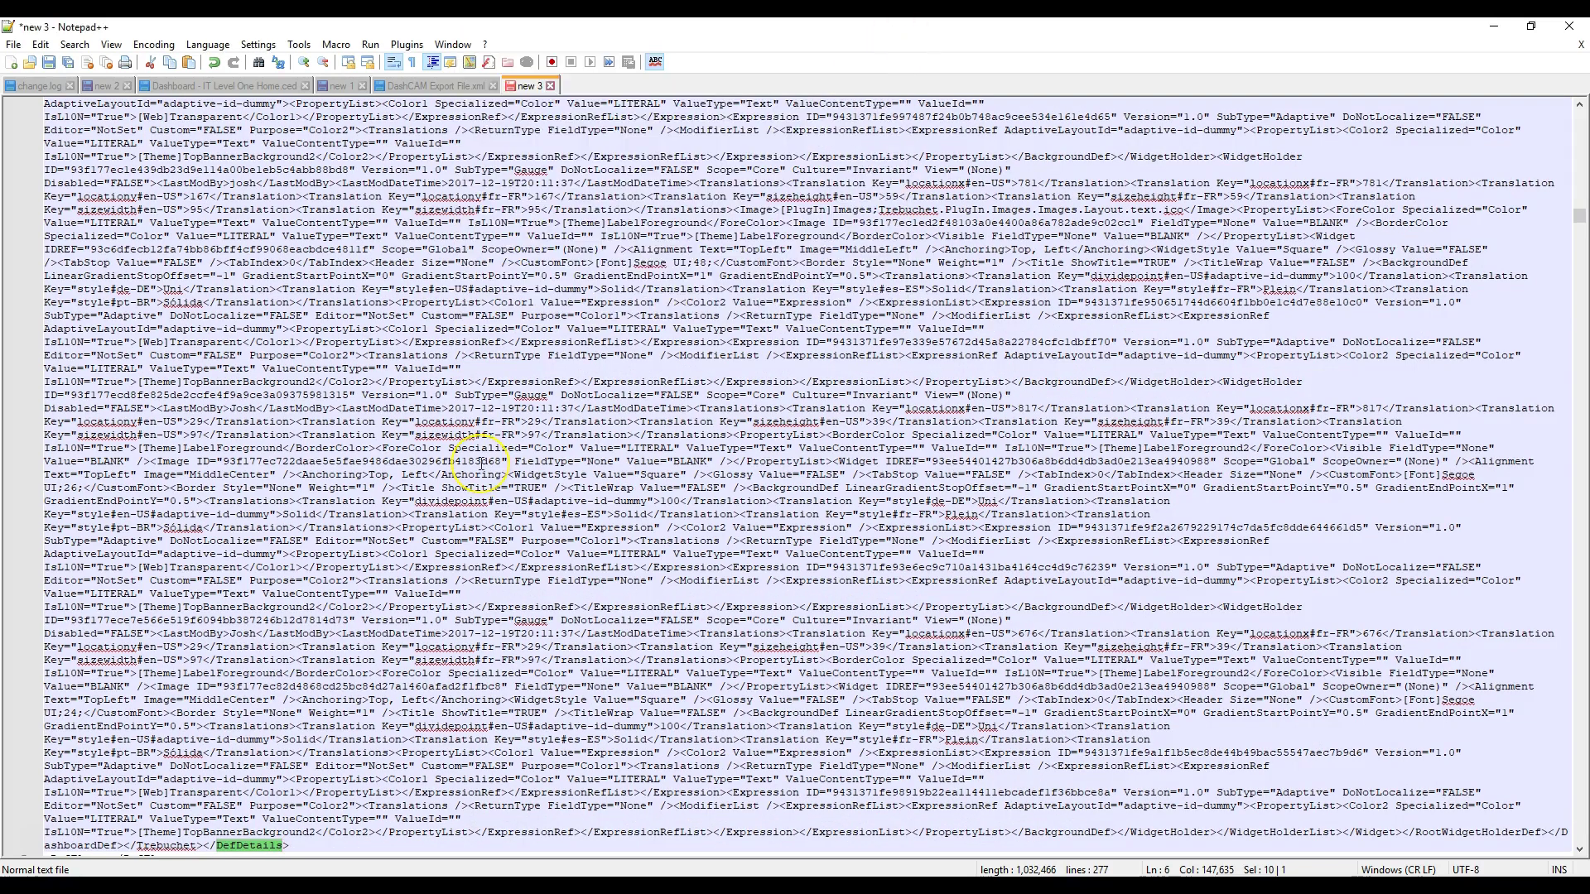
- Examine the tags after the dashboard's DefDetails, checking the DefStandInLocalization pair and the DashboardDef tag on line 22
scroll(481, 464, "down", 7)
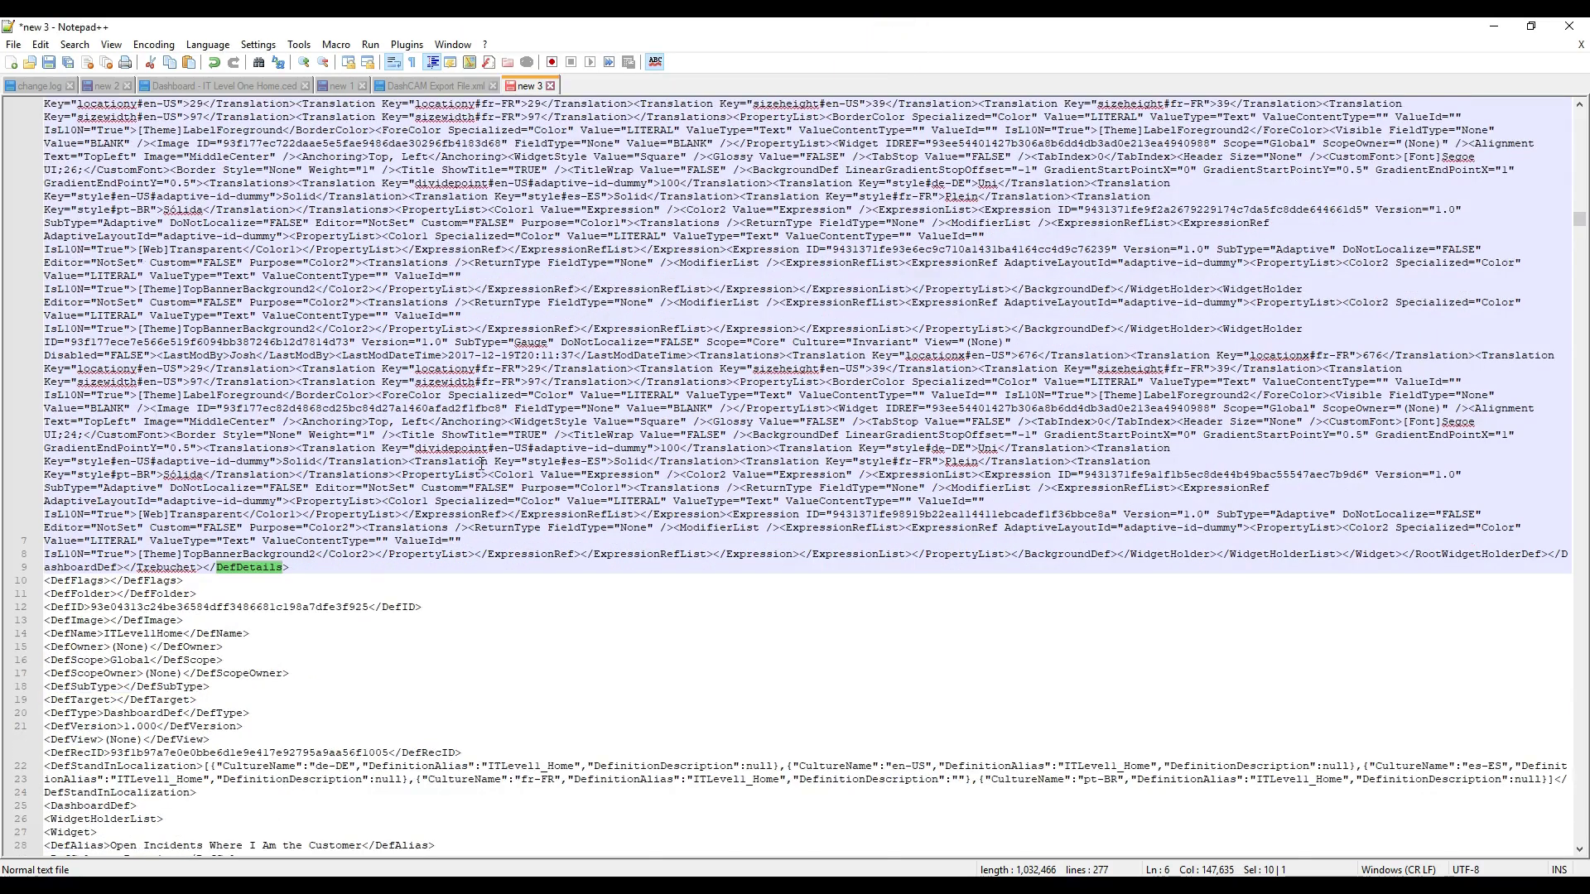
scroll(481, 464, "down", 4)
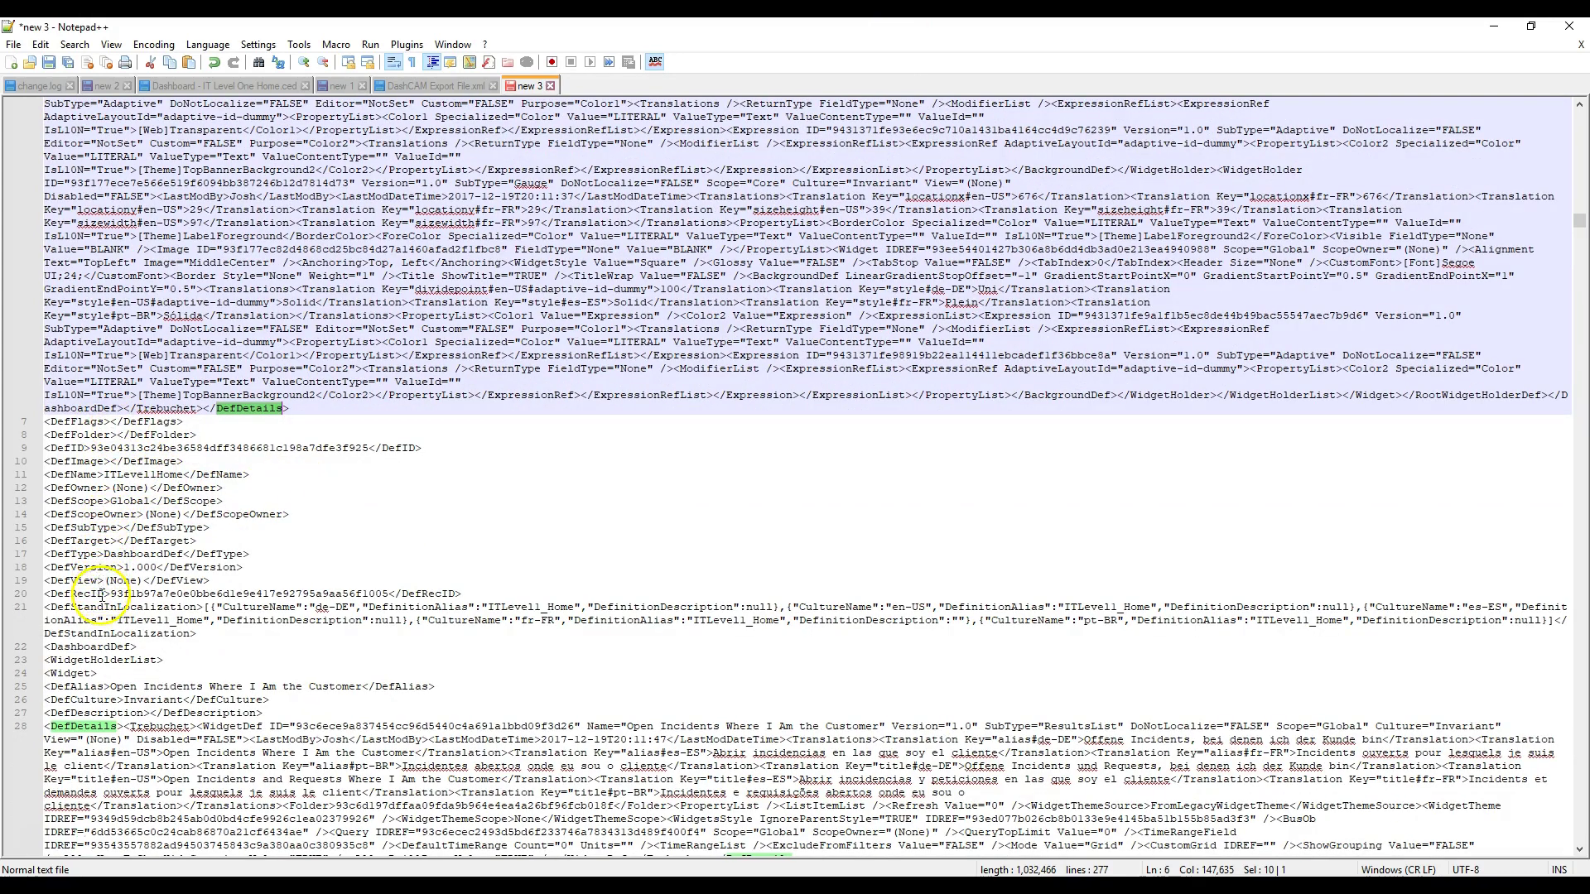
double_click(158, 635)
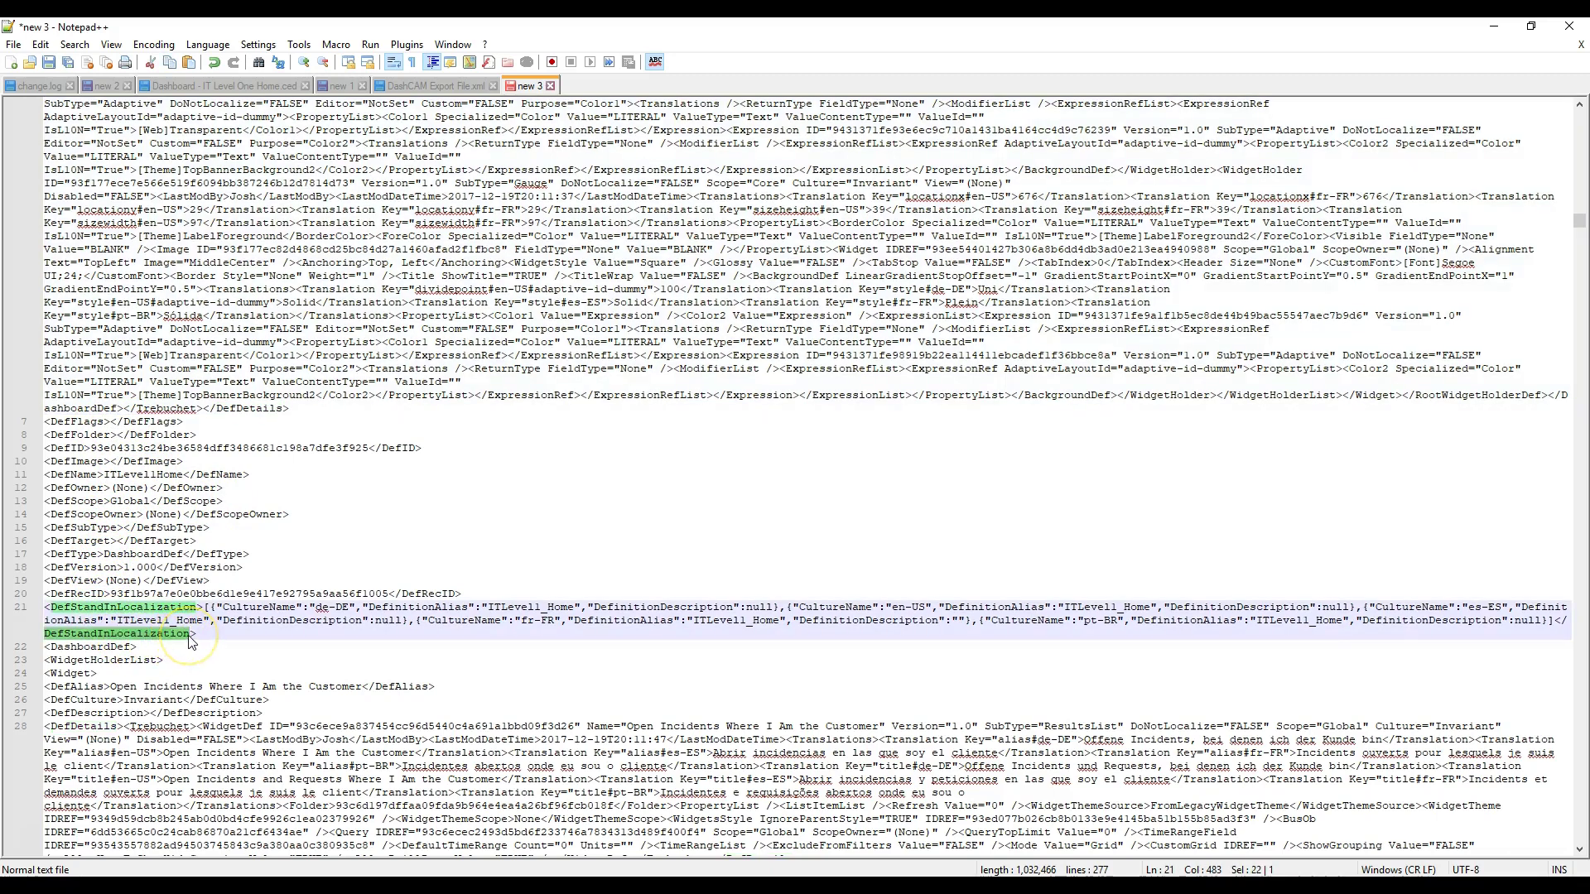
double_click(76, 648)
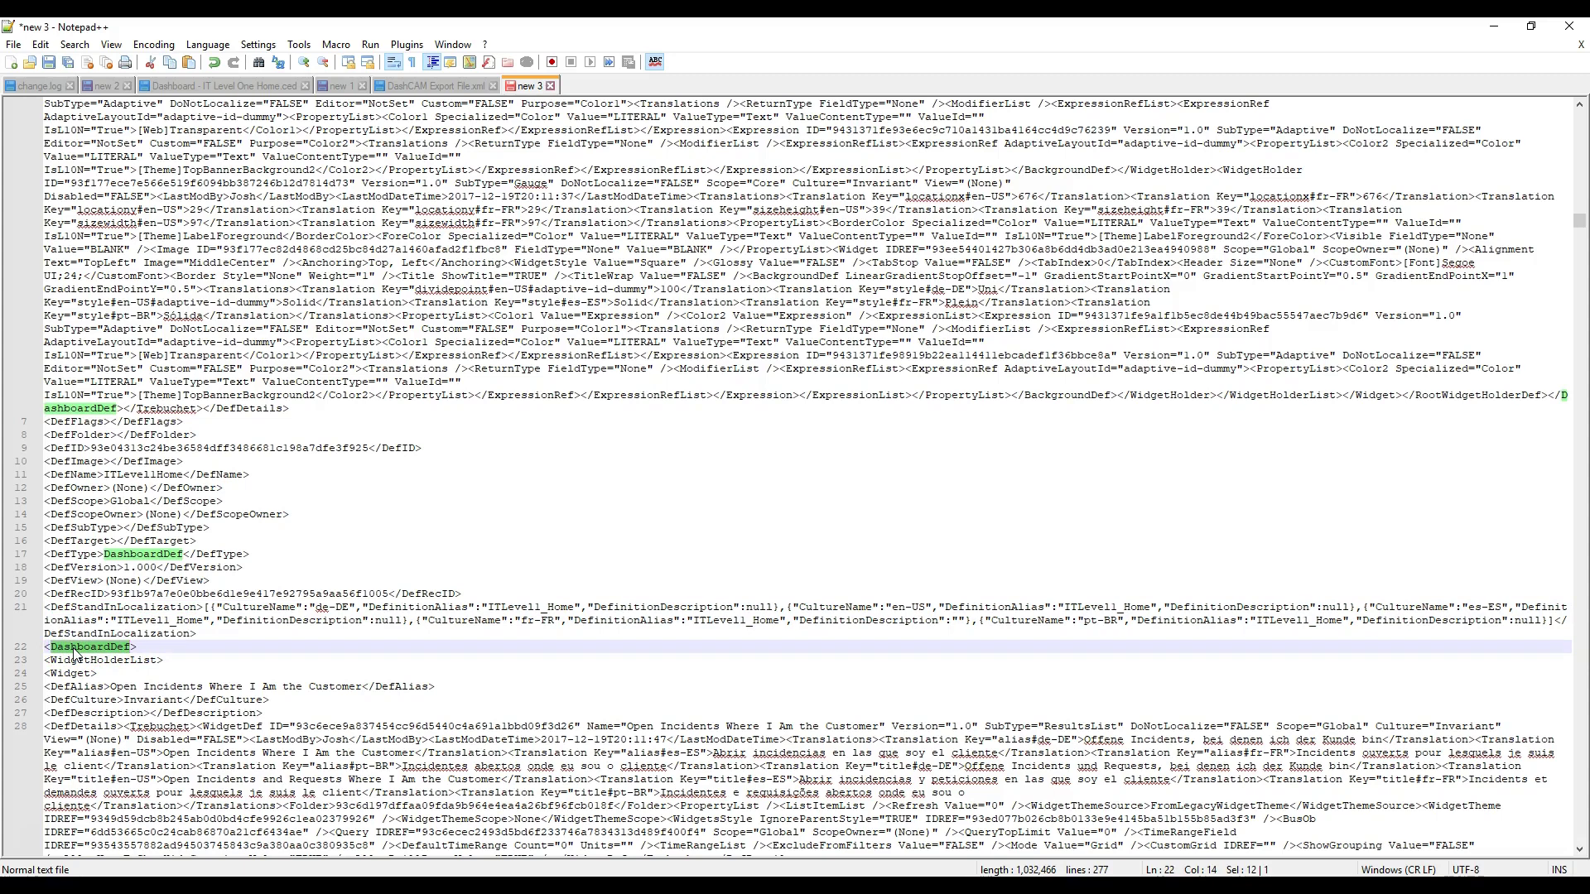
left_click(52, 650)
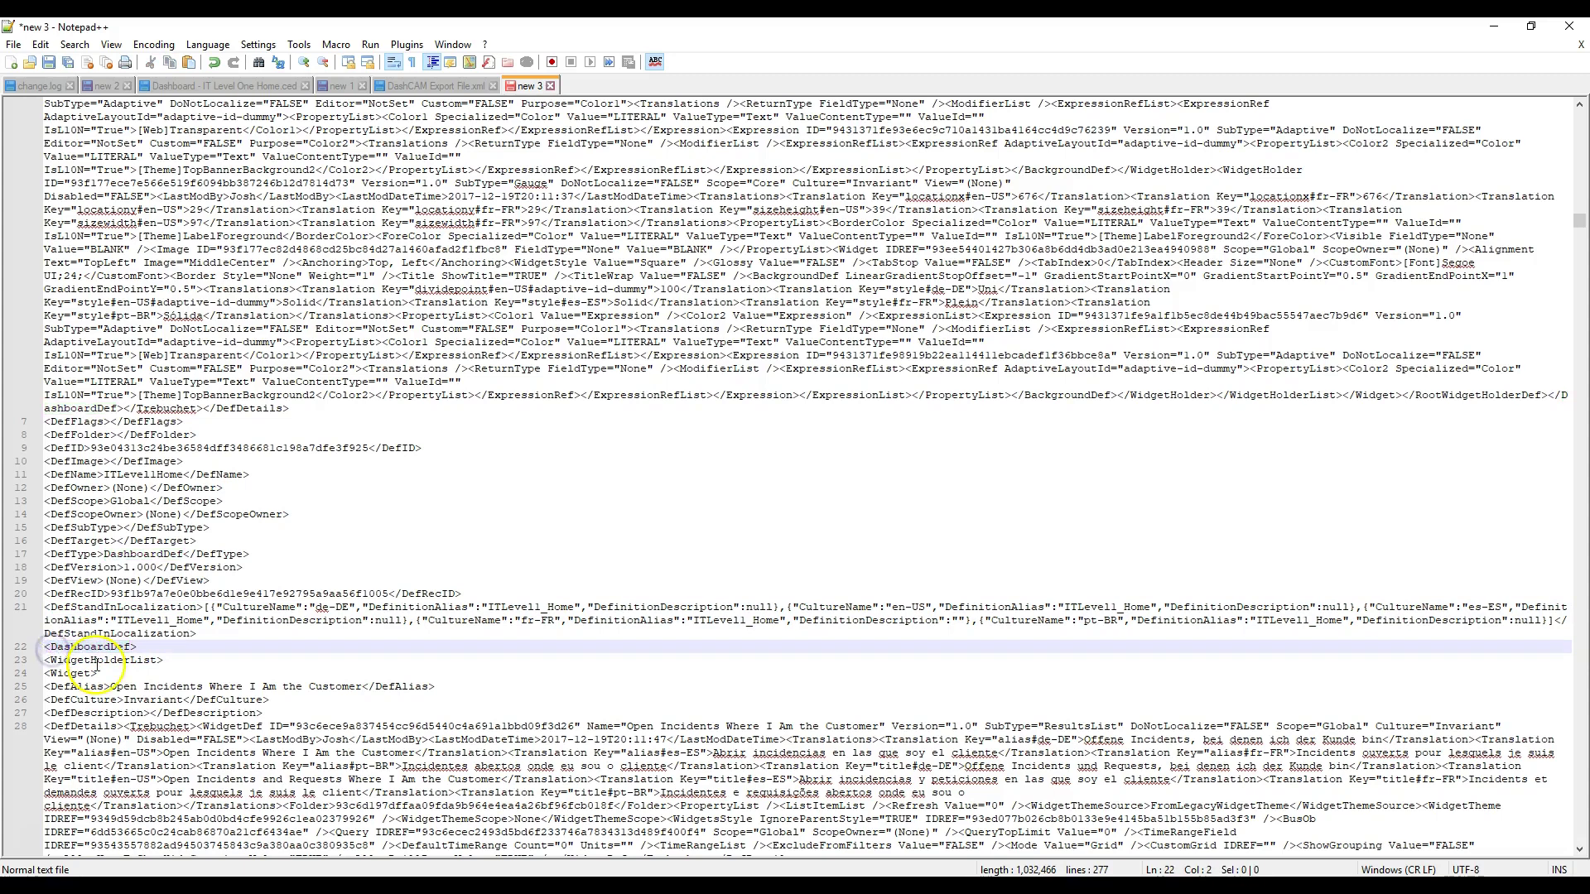
- In Cherwell Administrator, open the Export DashCAM File One-Step for editing from the One-Step Action Manager
key("alt+Tab")
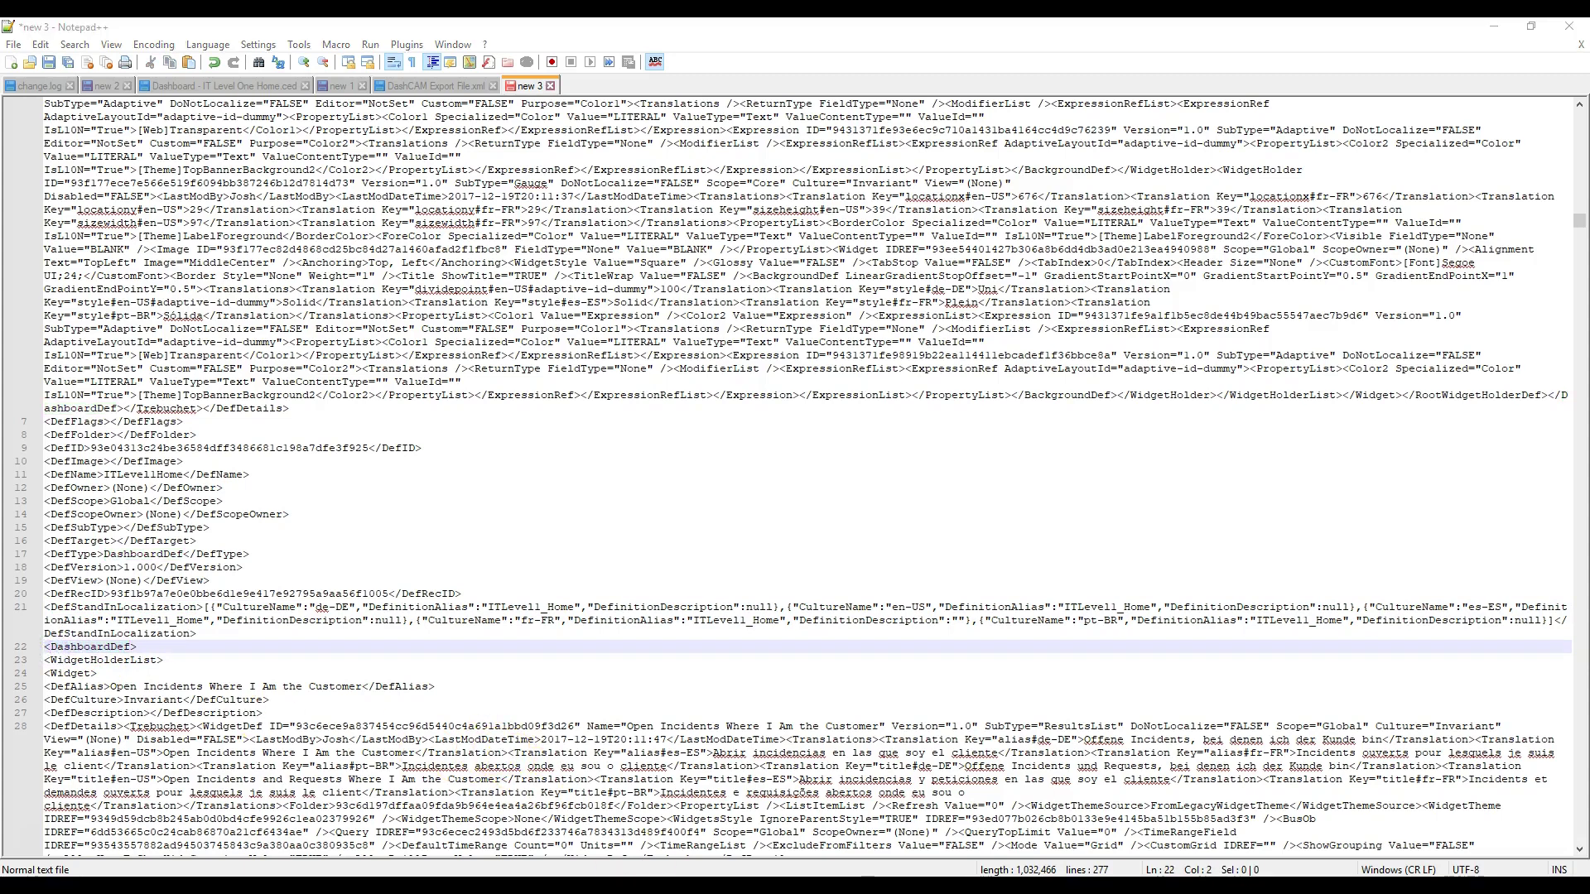
left_click(111, 47)
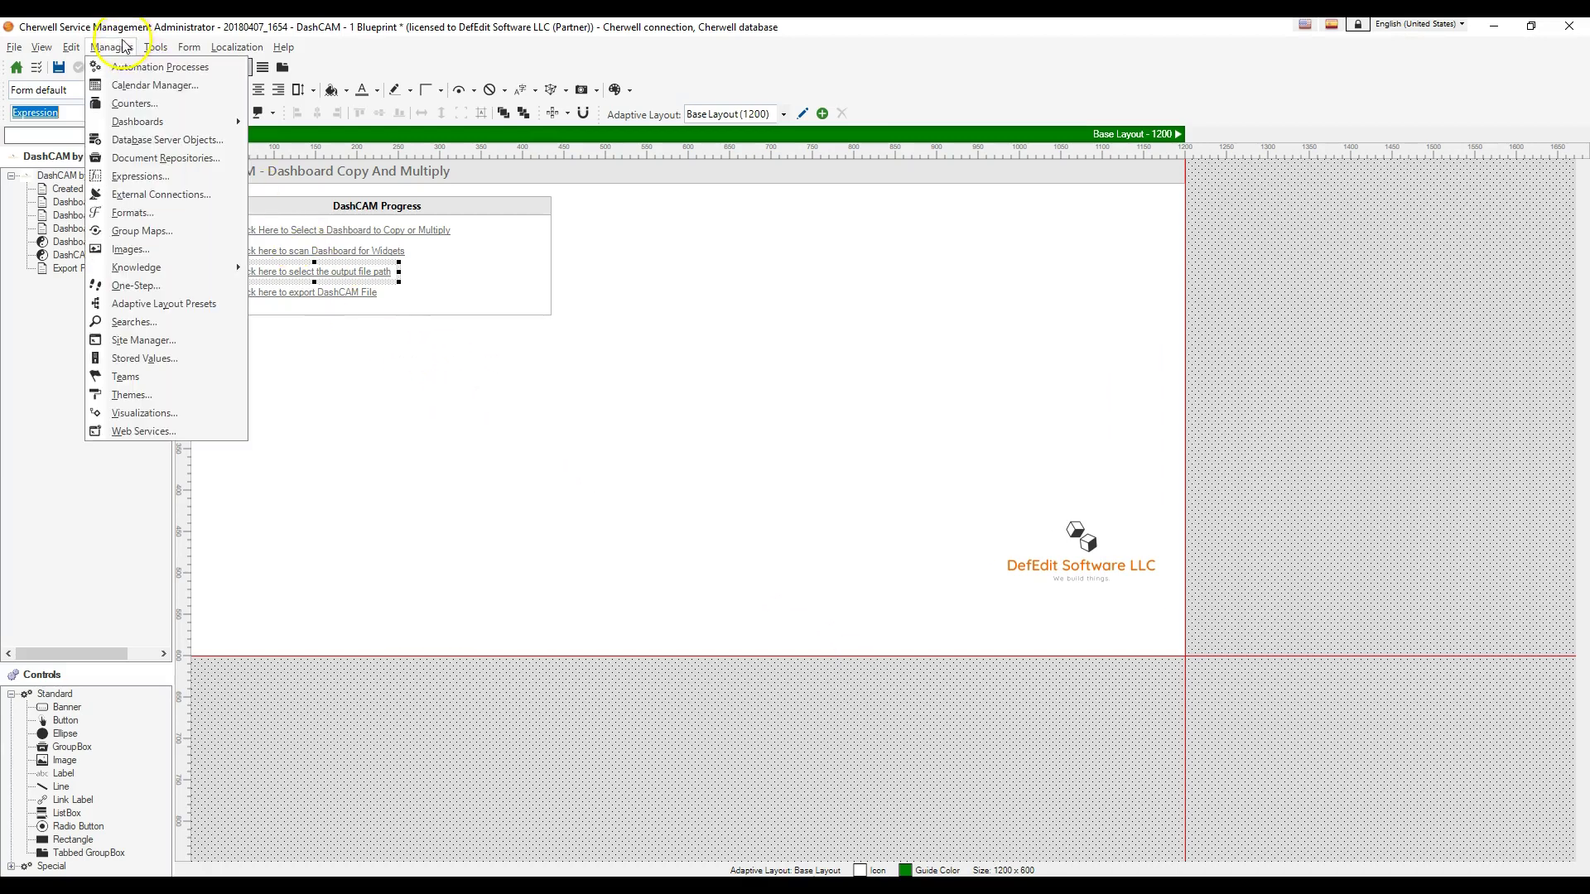
left_click(136, 286)
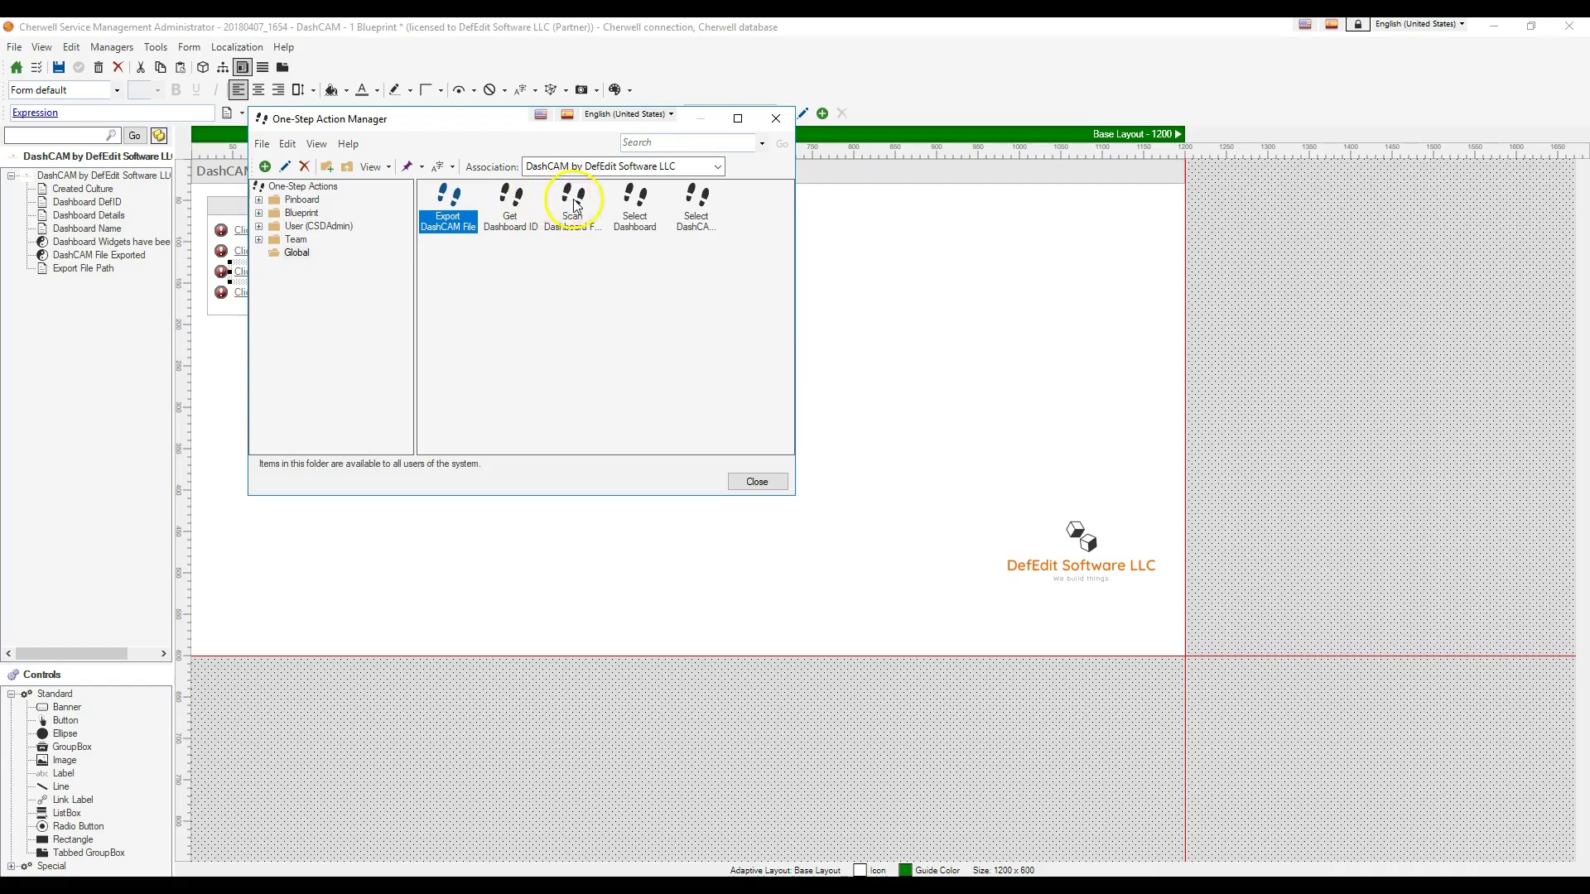
right_click(457, 204)
left_click(490, 233)
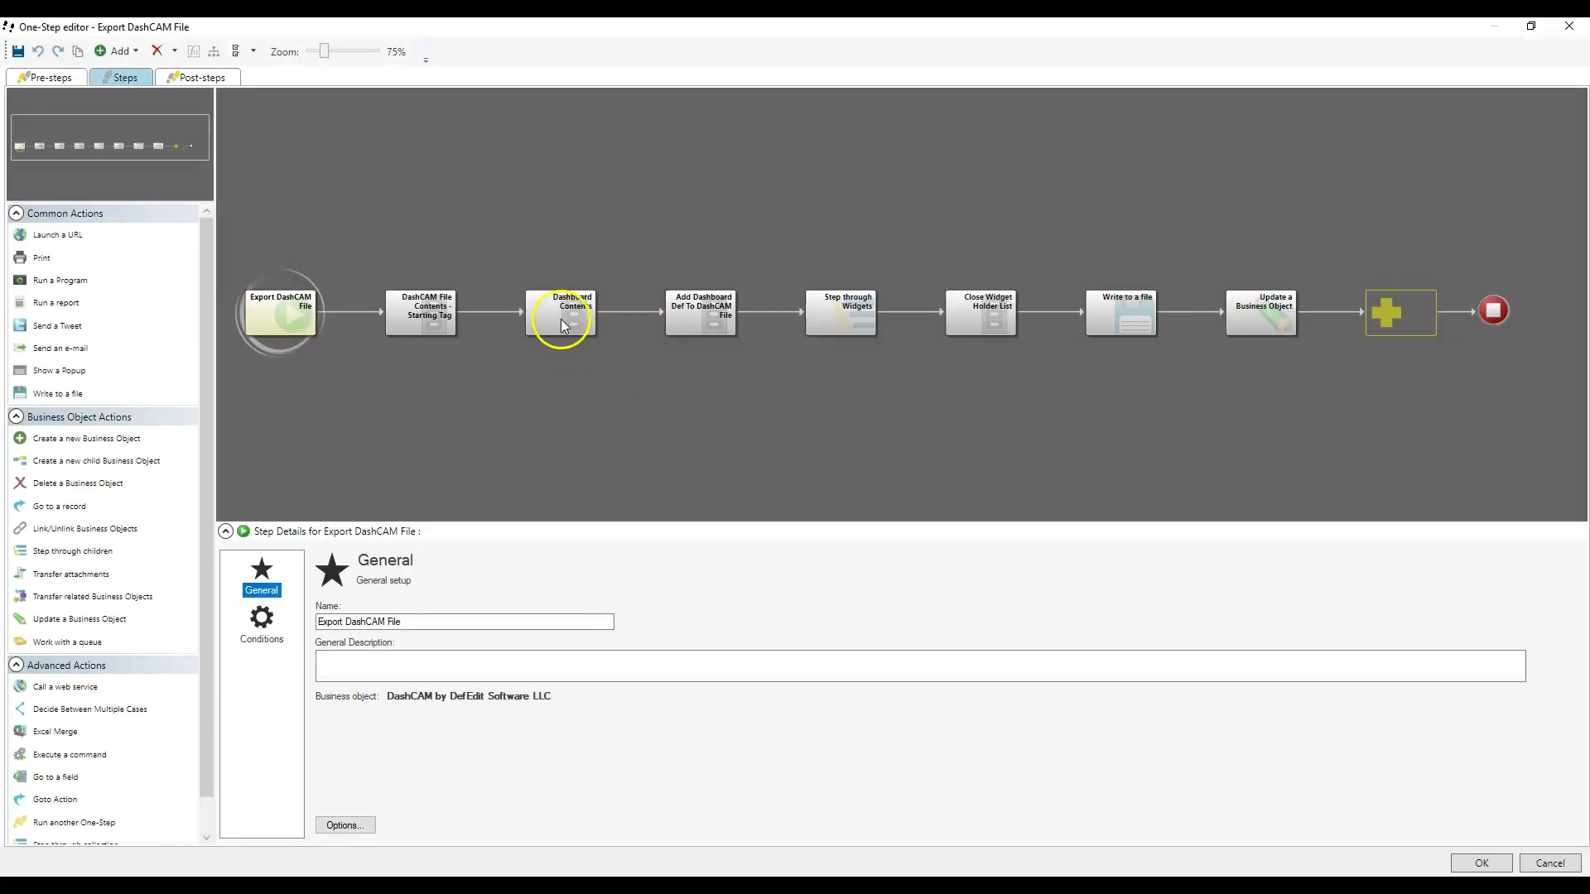
- In the One-Step's Dashboard Contents step, correct the last line of the new value to </DashboardDef> and save the One-Step
left_click(560, 319)
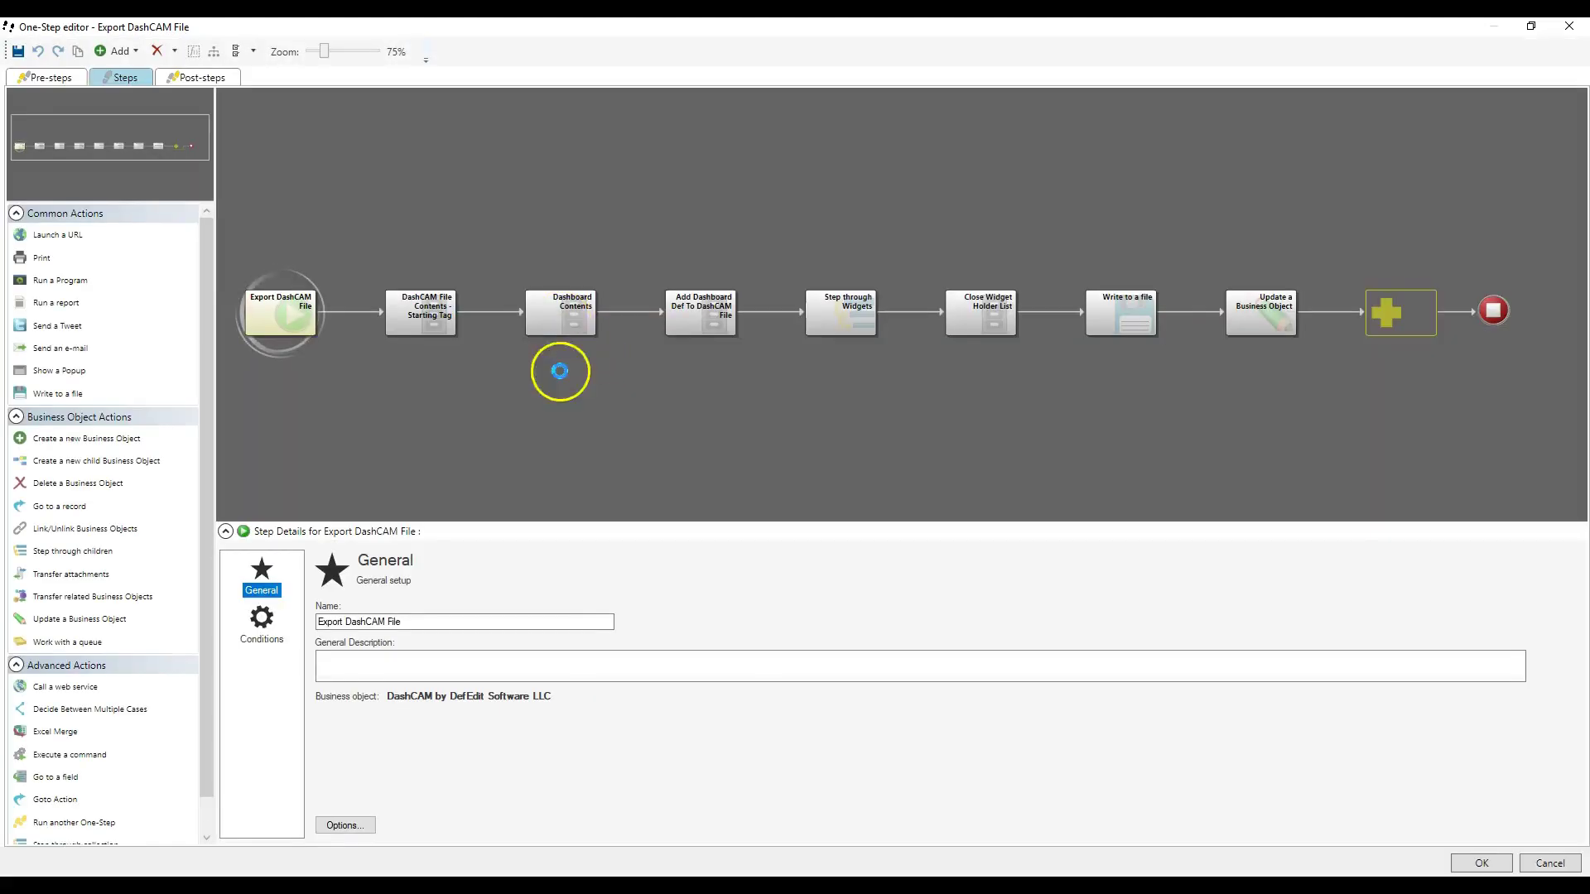
scroll(561, 726, "down", 1)
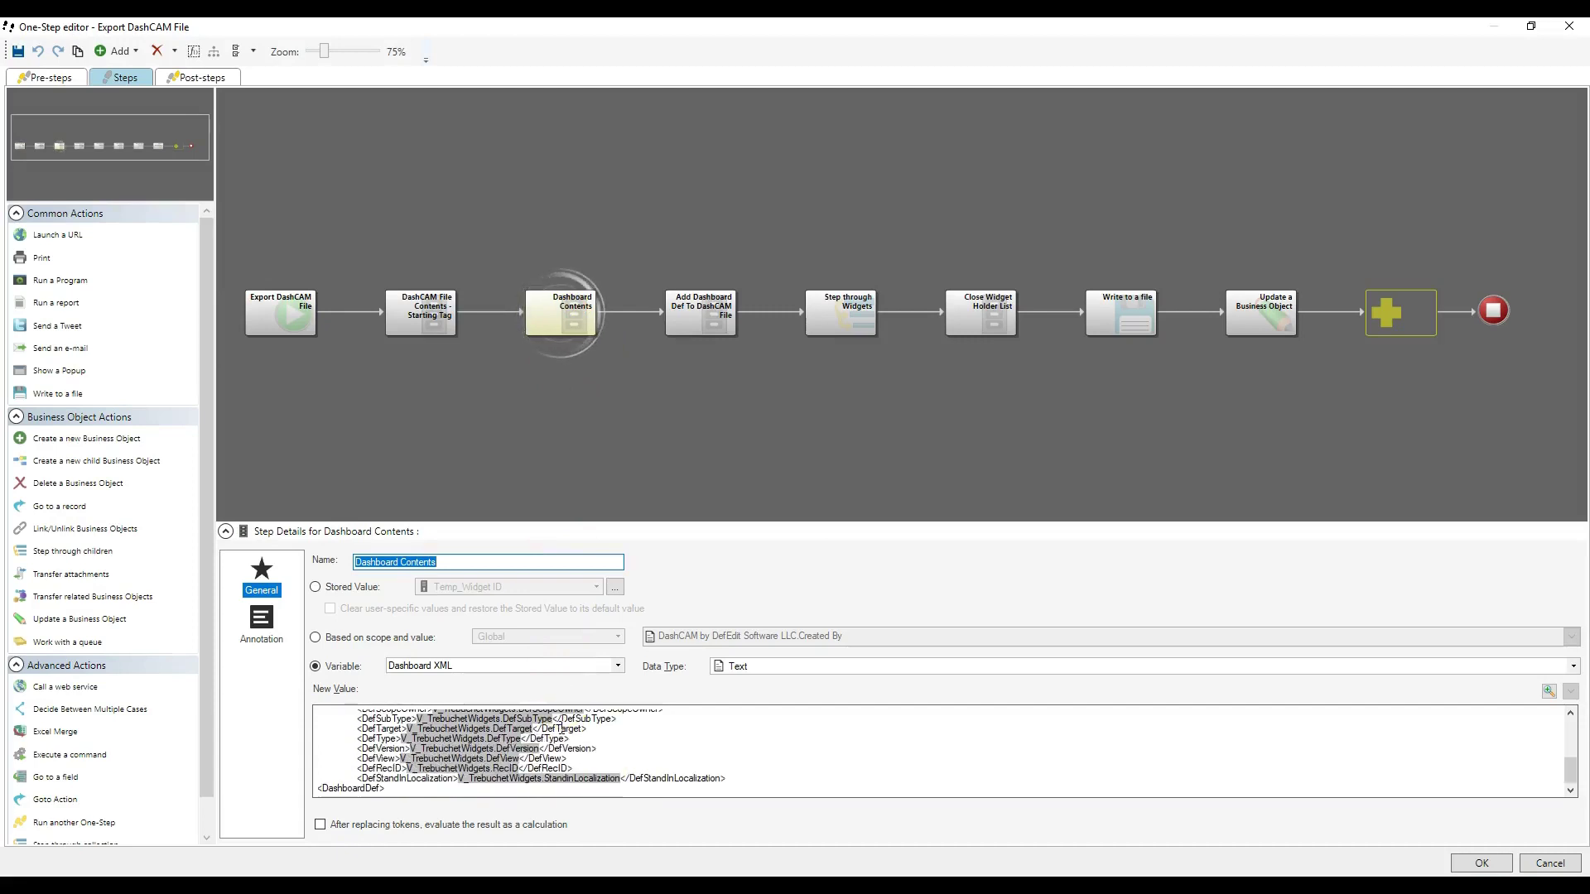
left_click(326, 787)
type("/")
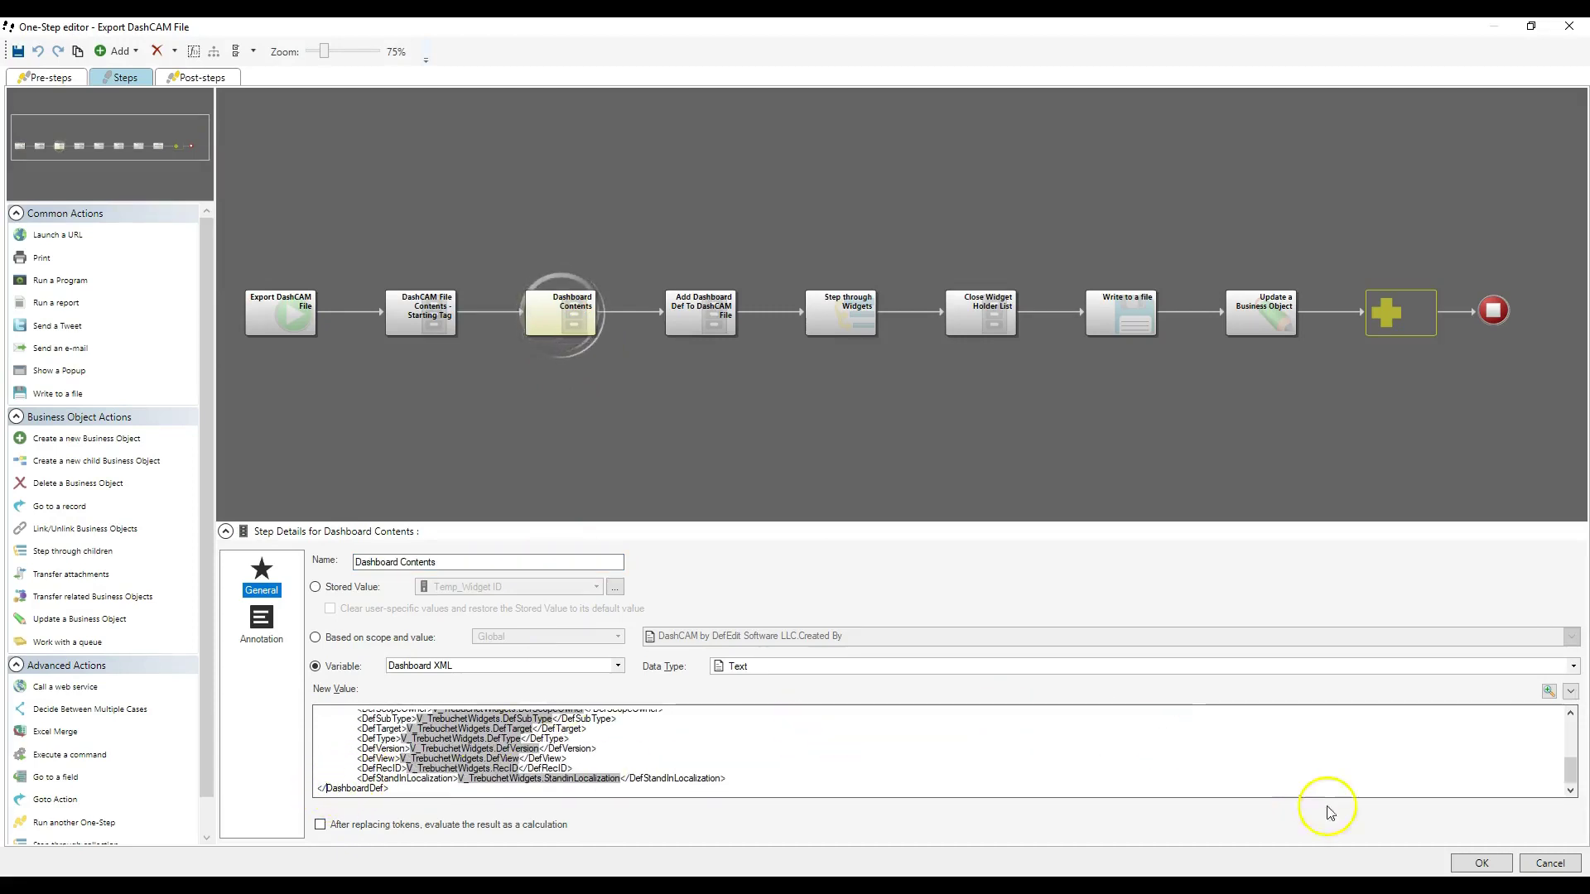
left_click(1481, 863)
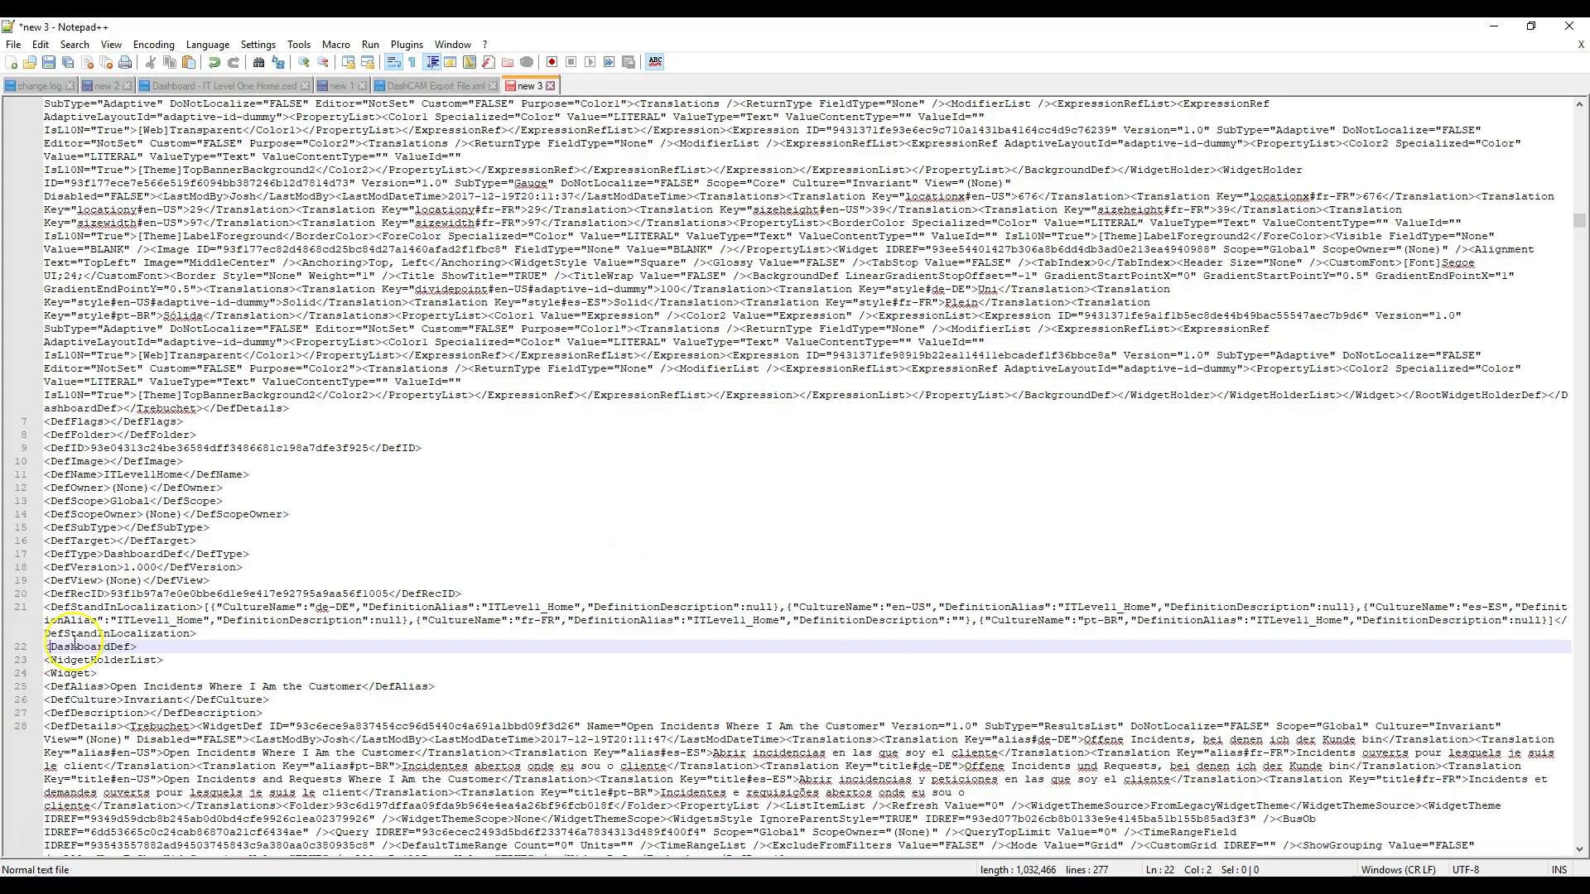
- In Notepad++, correct line 22 to </DashboardDef>, and run the full XML through the FreeFormatter XML Formatter in the browser
key("ctrl+a")
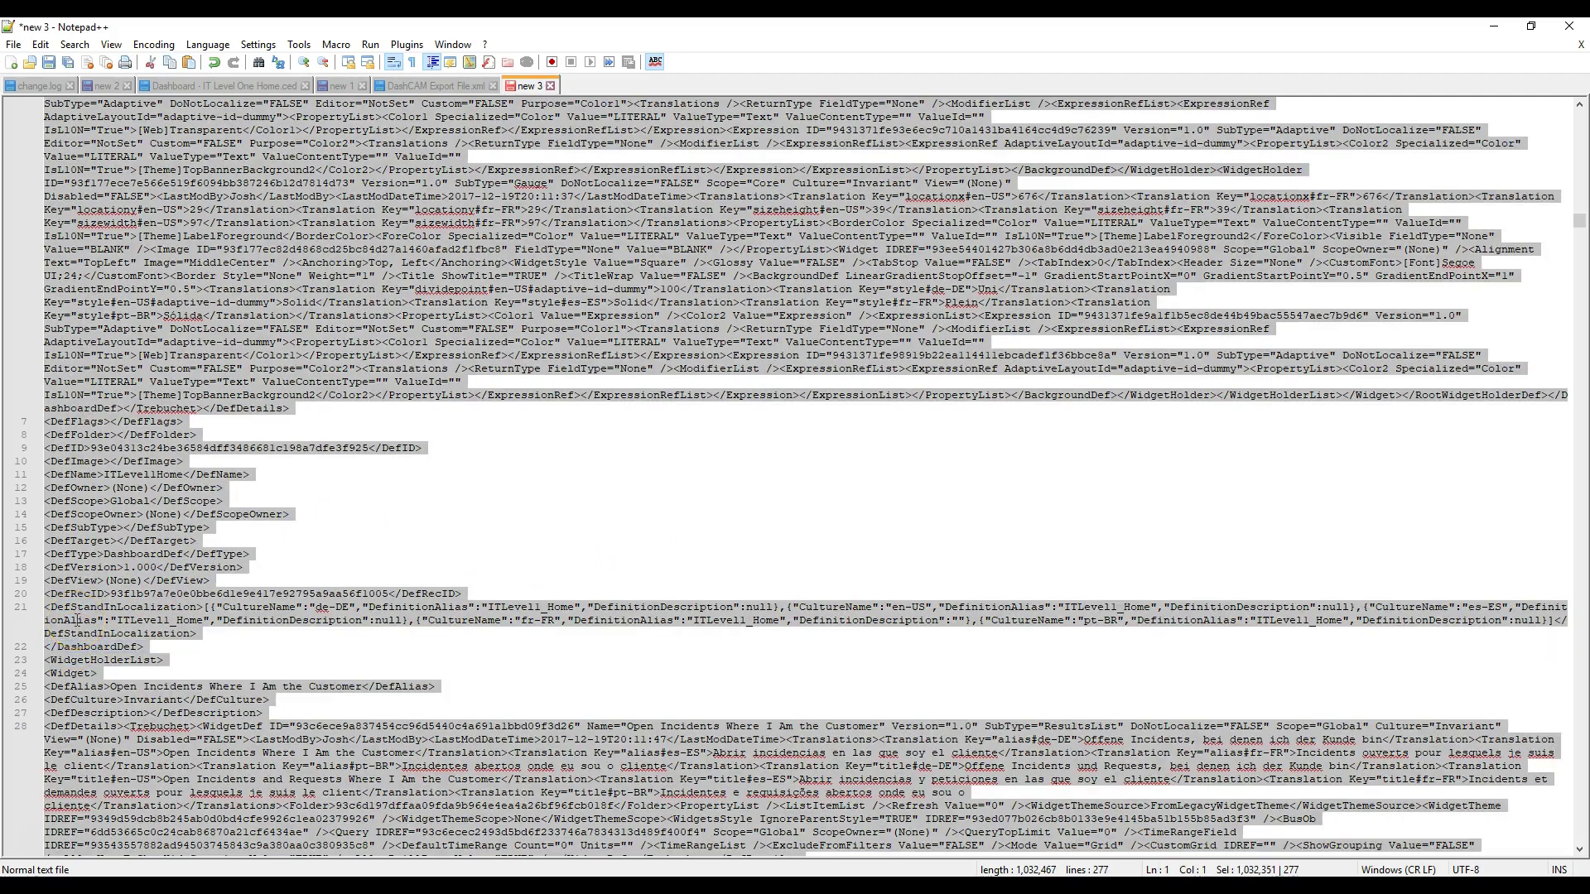
mouse_move(471, 865)
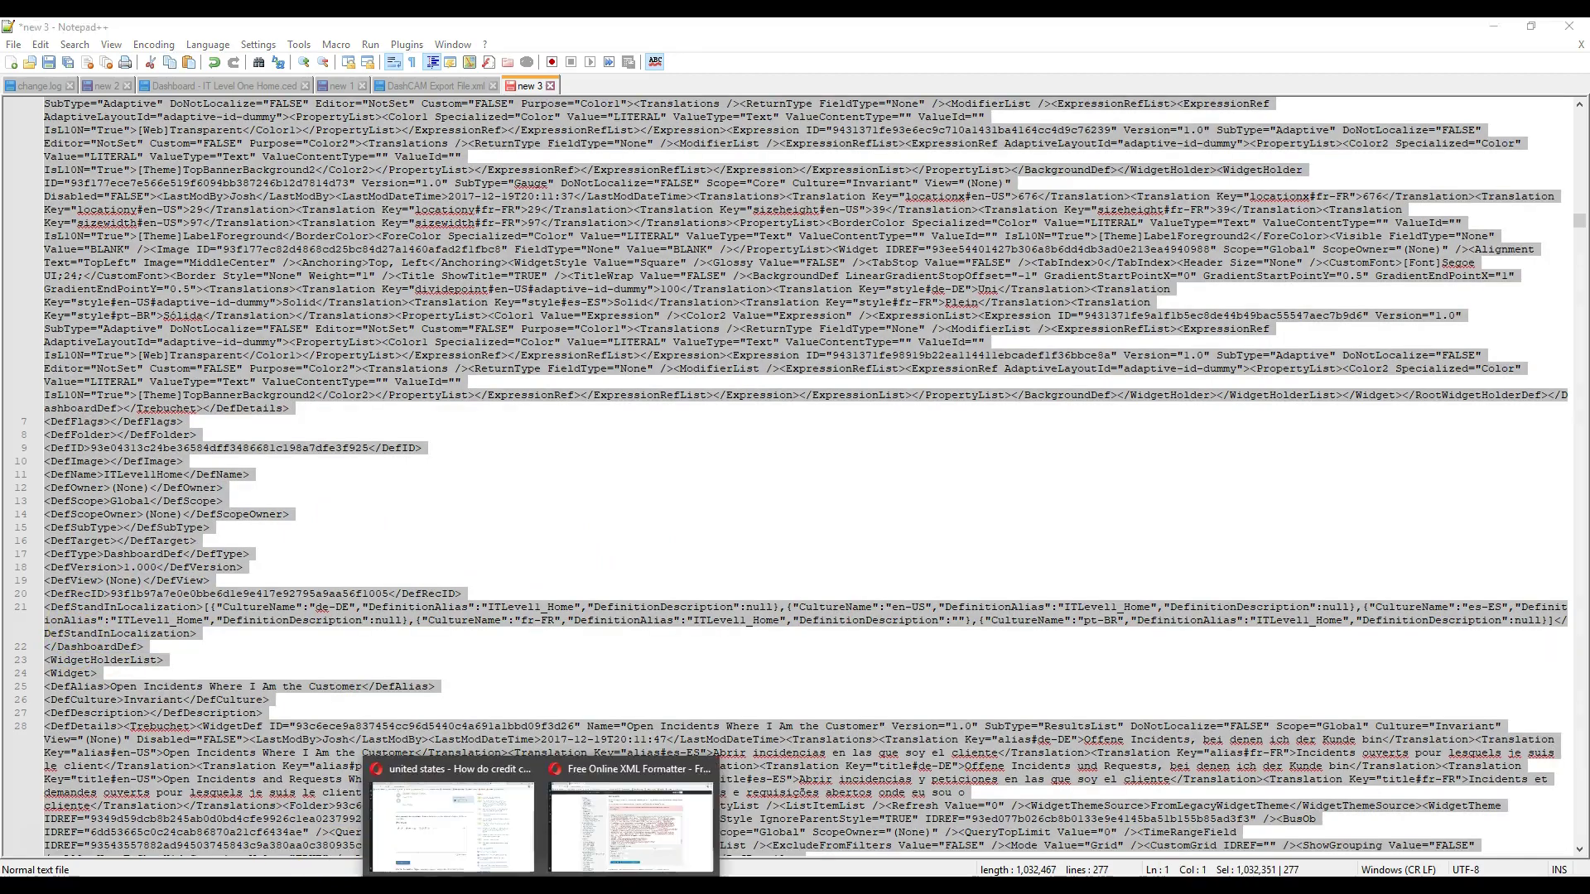
left_click(634, 803)
left_click(831, 593)
key("ctrl+a")
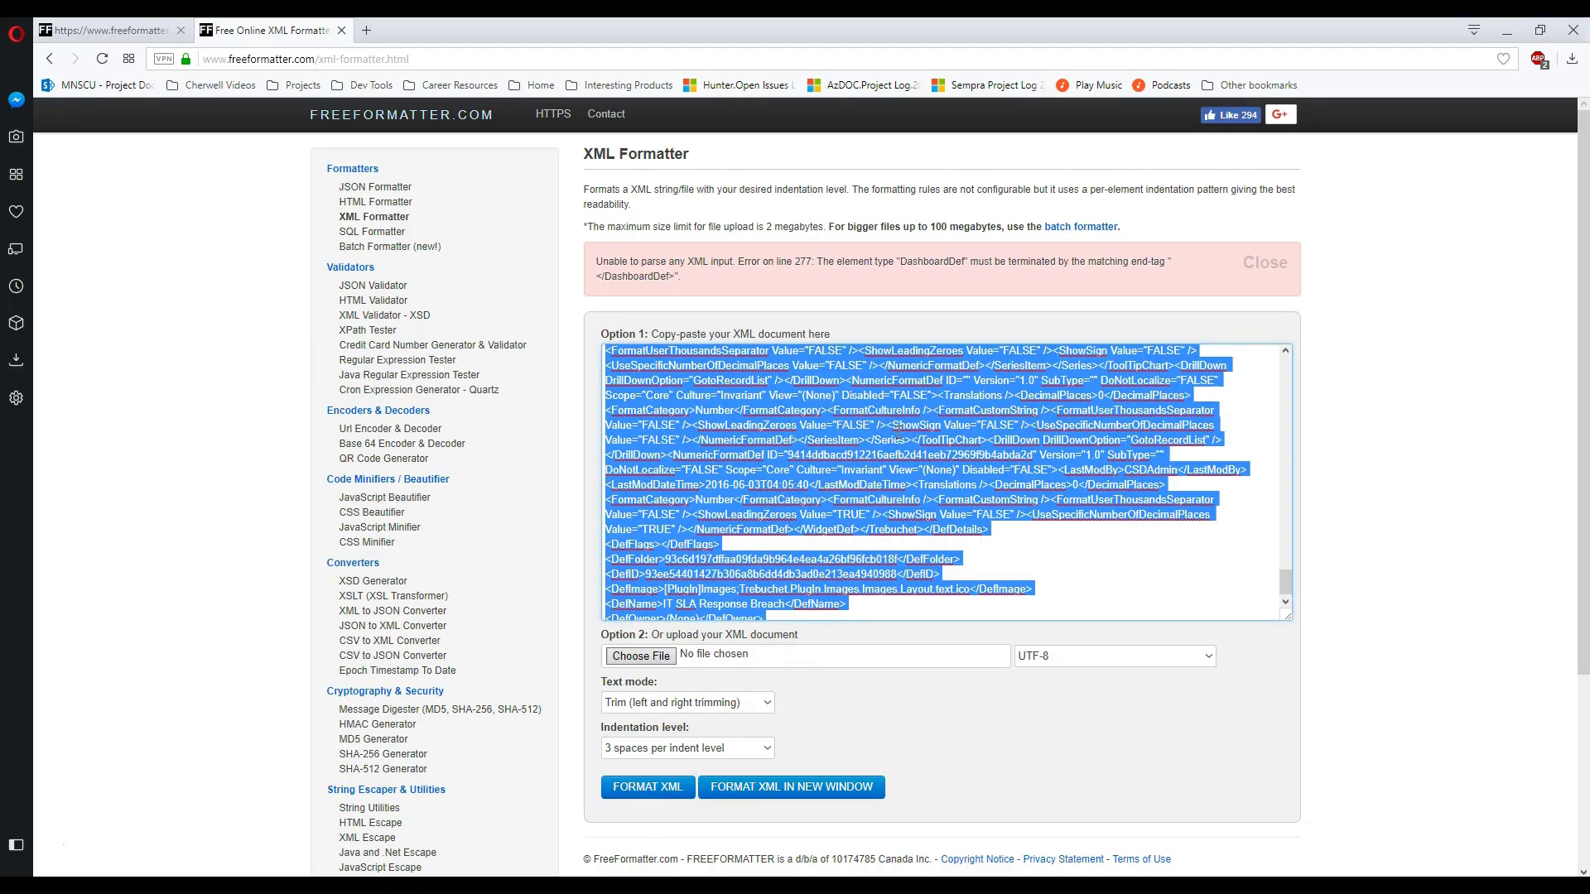
key("ctrl+v")
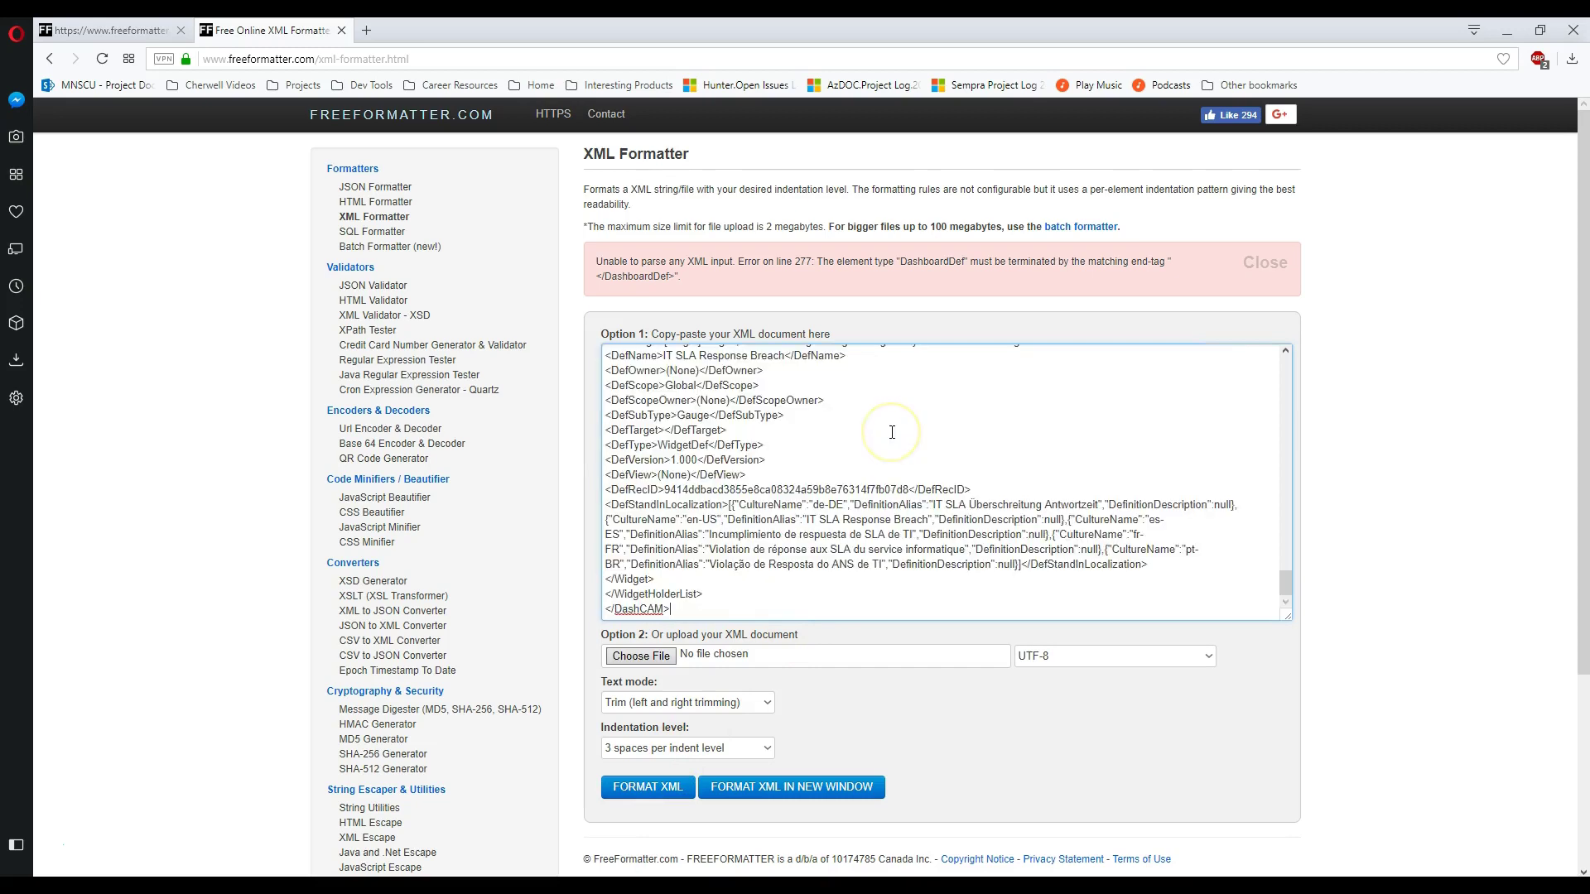
left_click(654, 787)
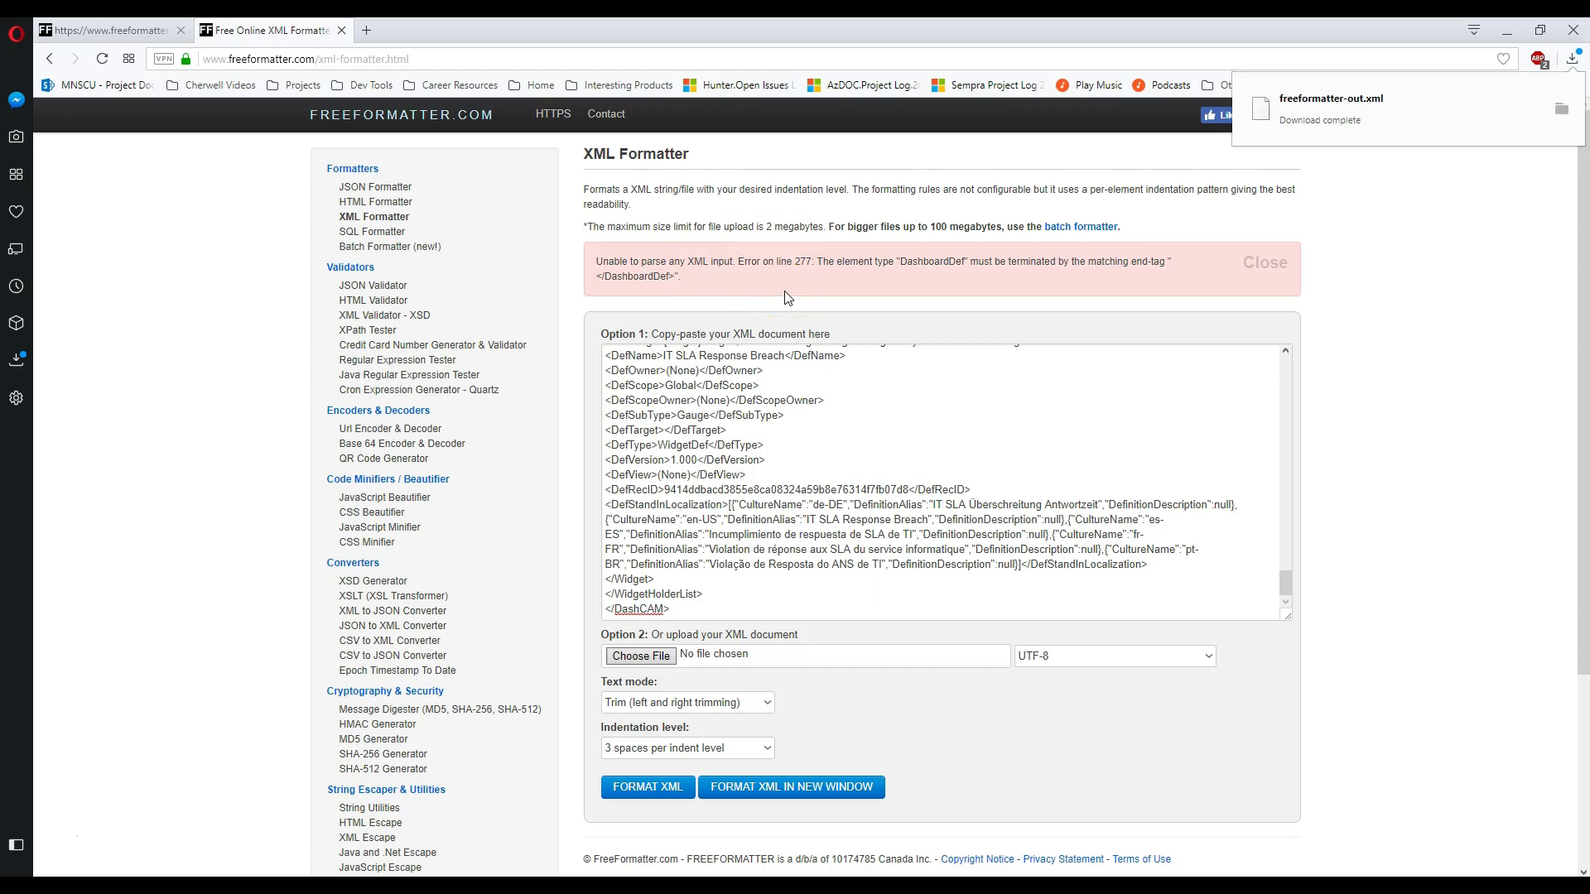
left_click(1339, 124)
scroll(903, 468, "down", 2)
scroll(901, 468, "up", 3)
left_click(1390, 300)
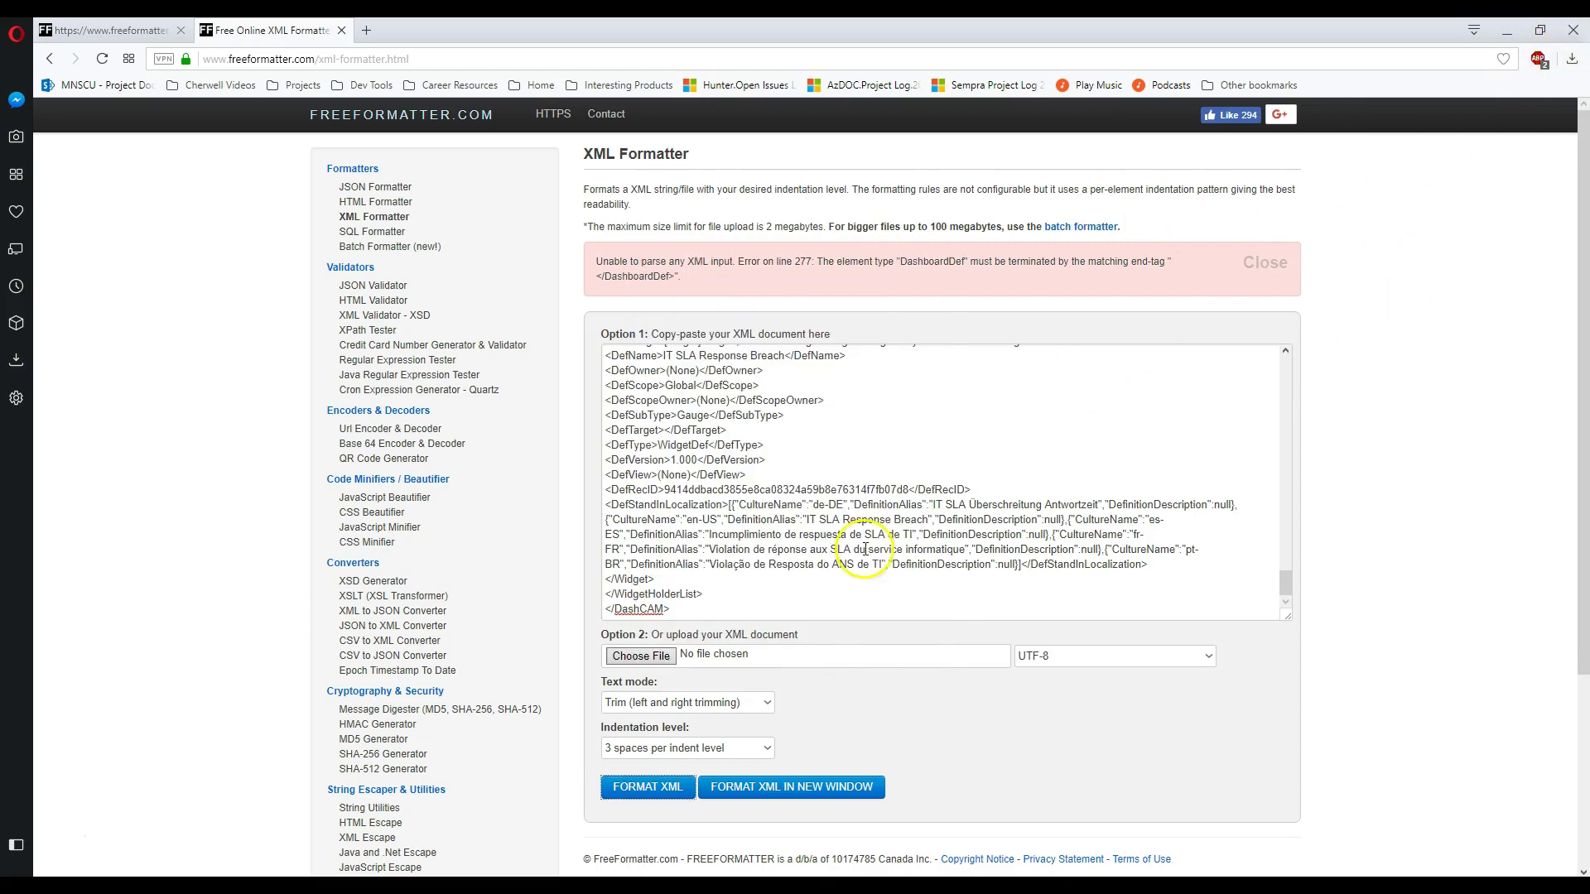
- In File Explorer, sort the Downloads folder by date modified and open freeformatter-out.xml in Notepad++
left_click(469, 884)
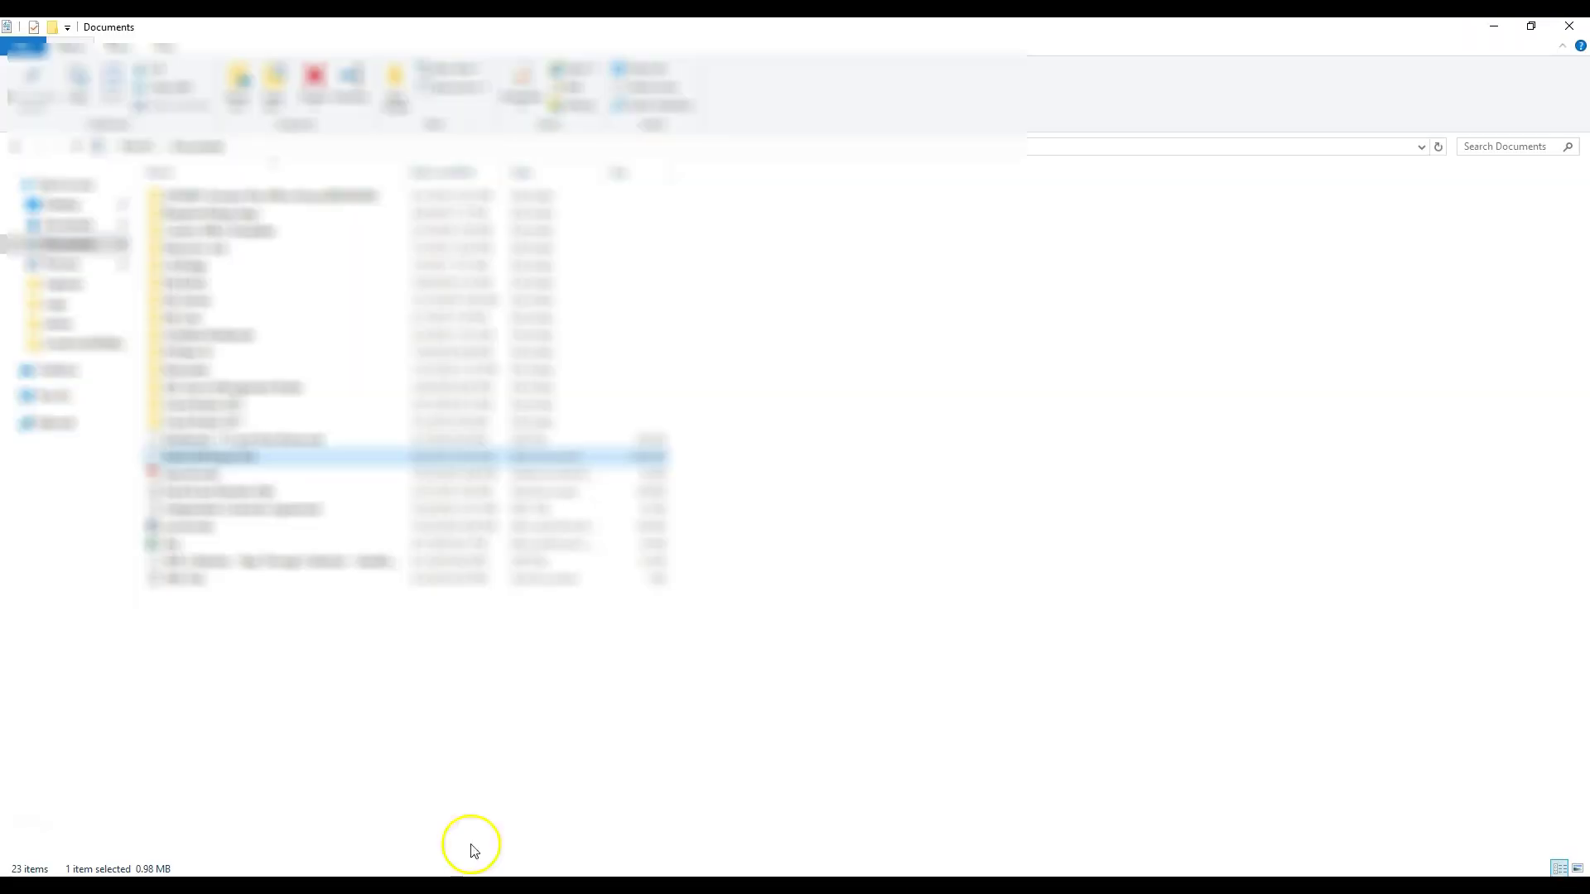
left_click(66, 226)
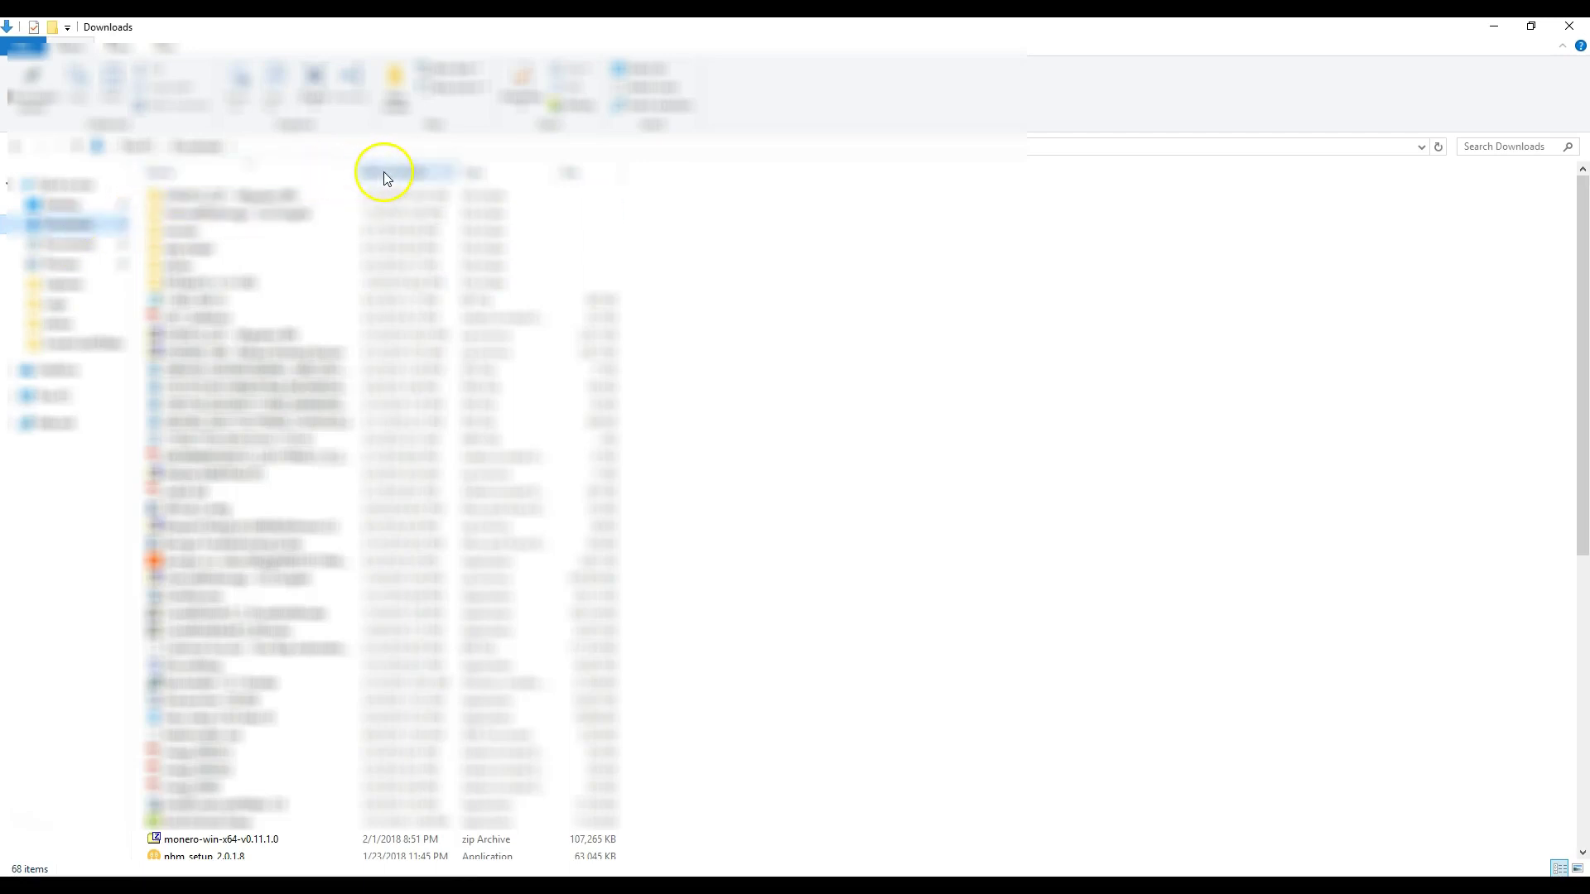
left_click(384, 174)
left_click(255, 196)
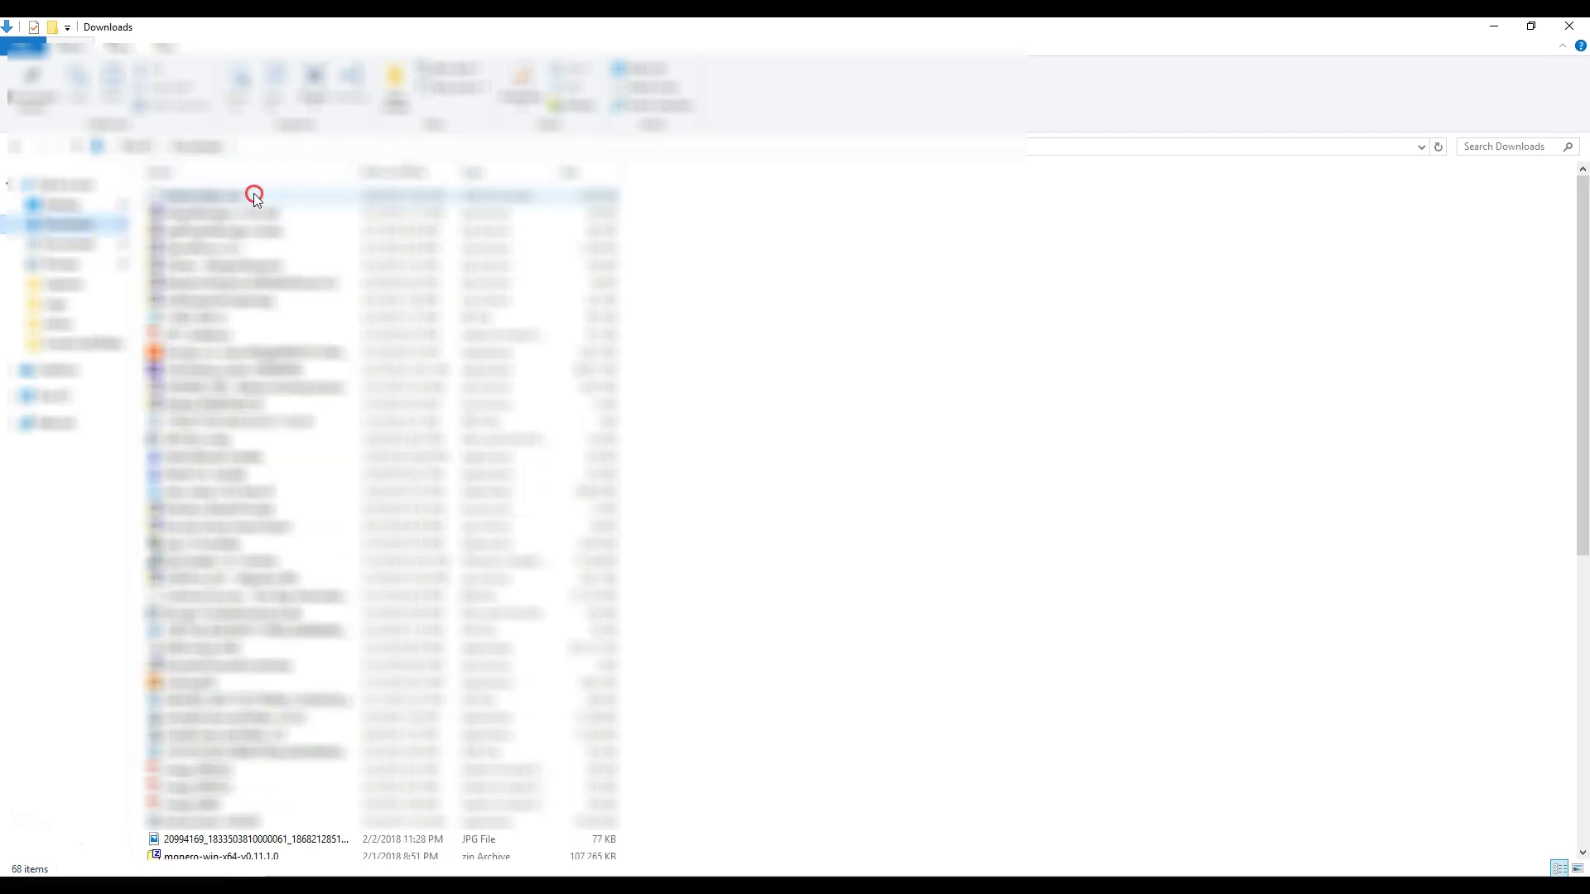
right_click(230, 197)
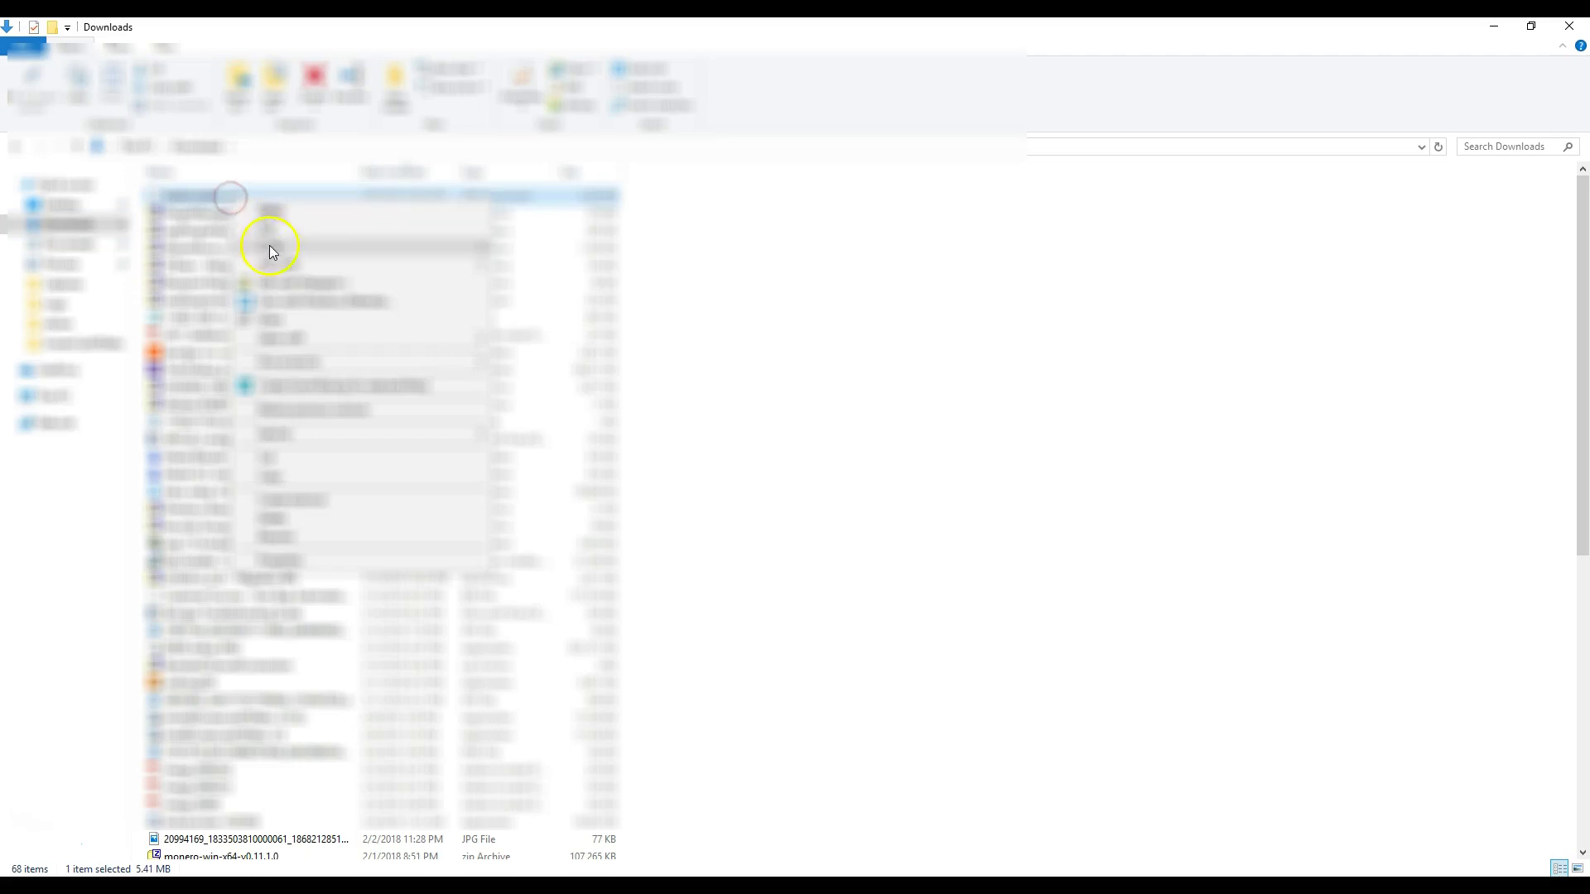
left_click(286, 284)
left_click(262, 204)
- Examine the opening DashCAM, DashboardDef and DefDetails tags and the nested dashboard definition in the formatted XML
left_click(73, 118)
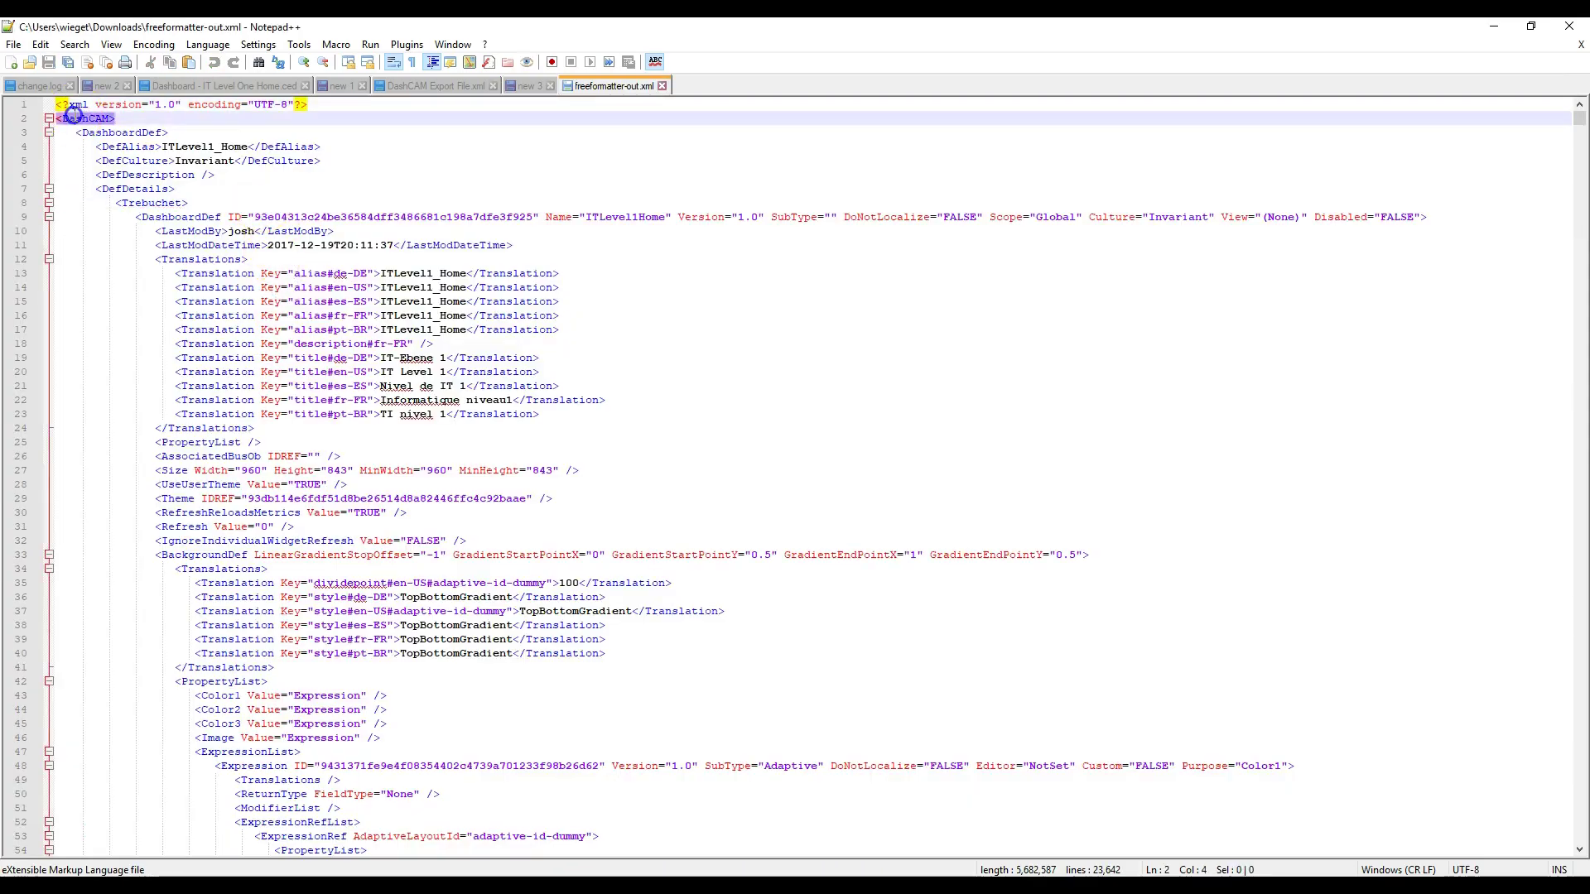
double_click(118, 132)
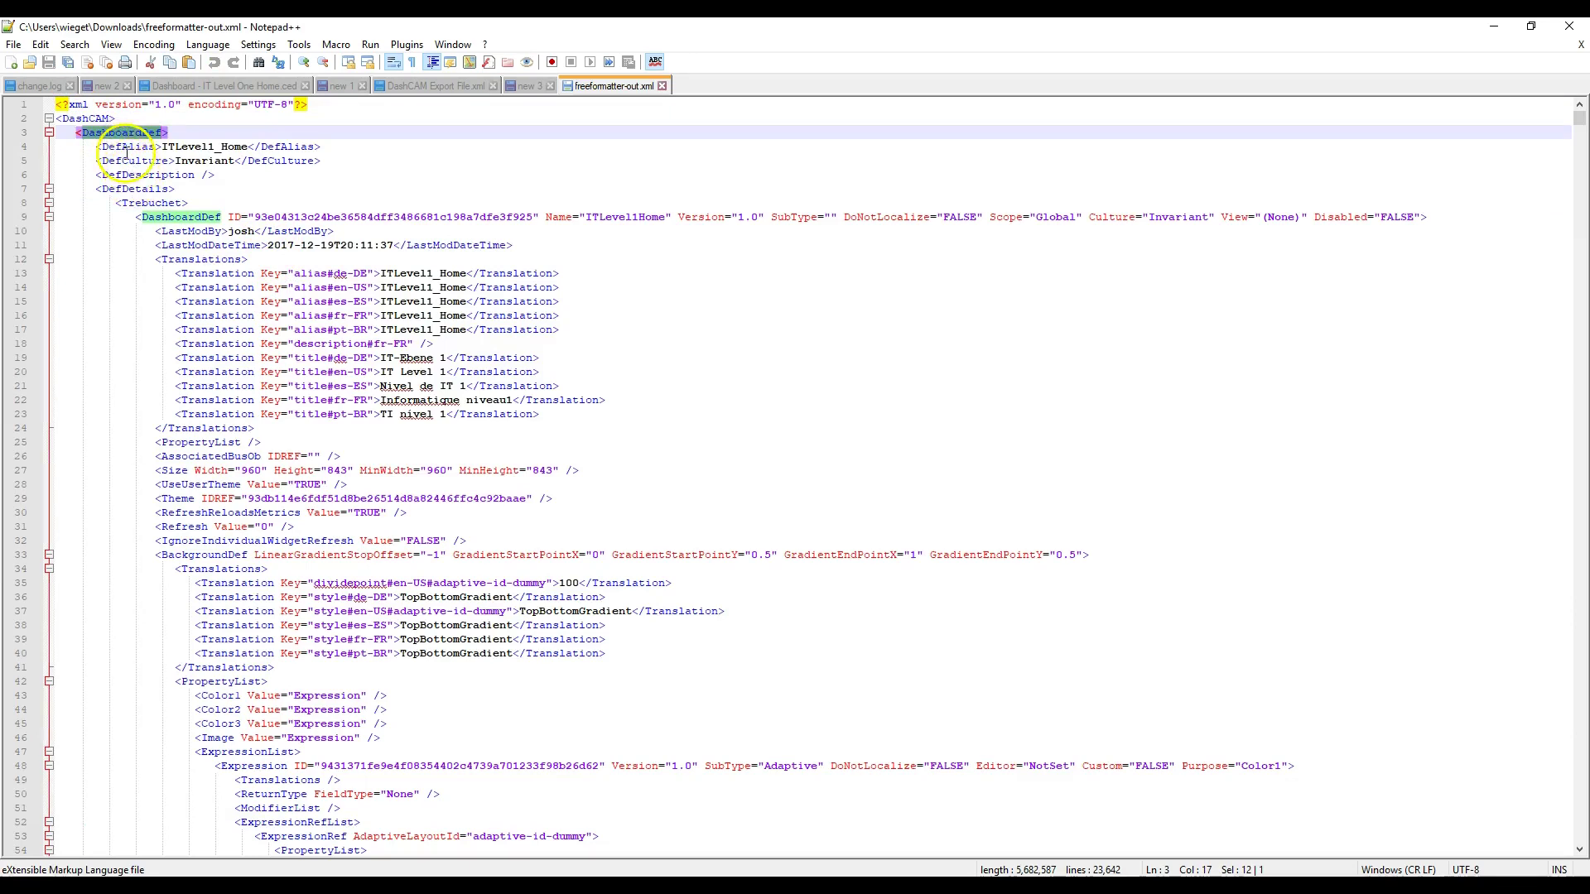
left_click(125, 149)
double_click(122, 133)
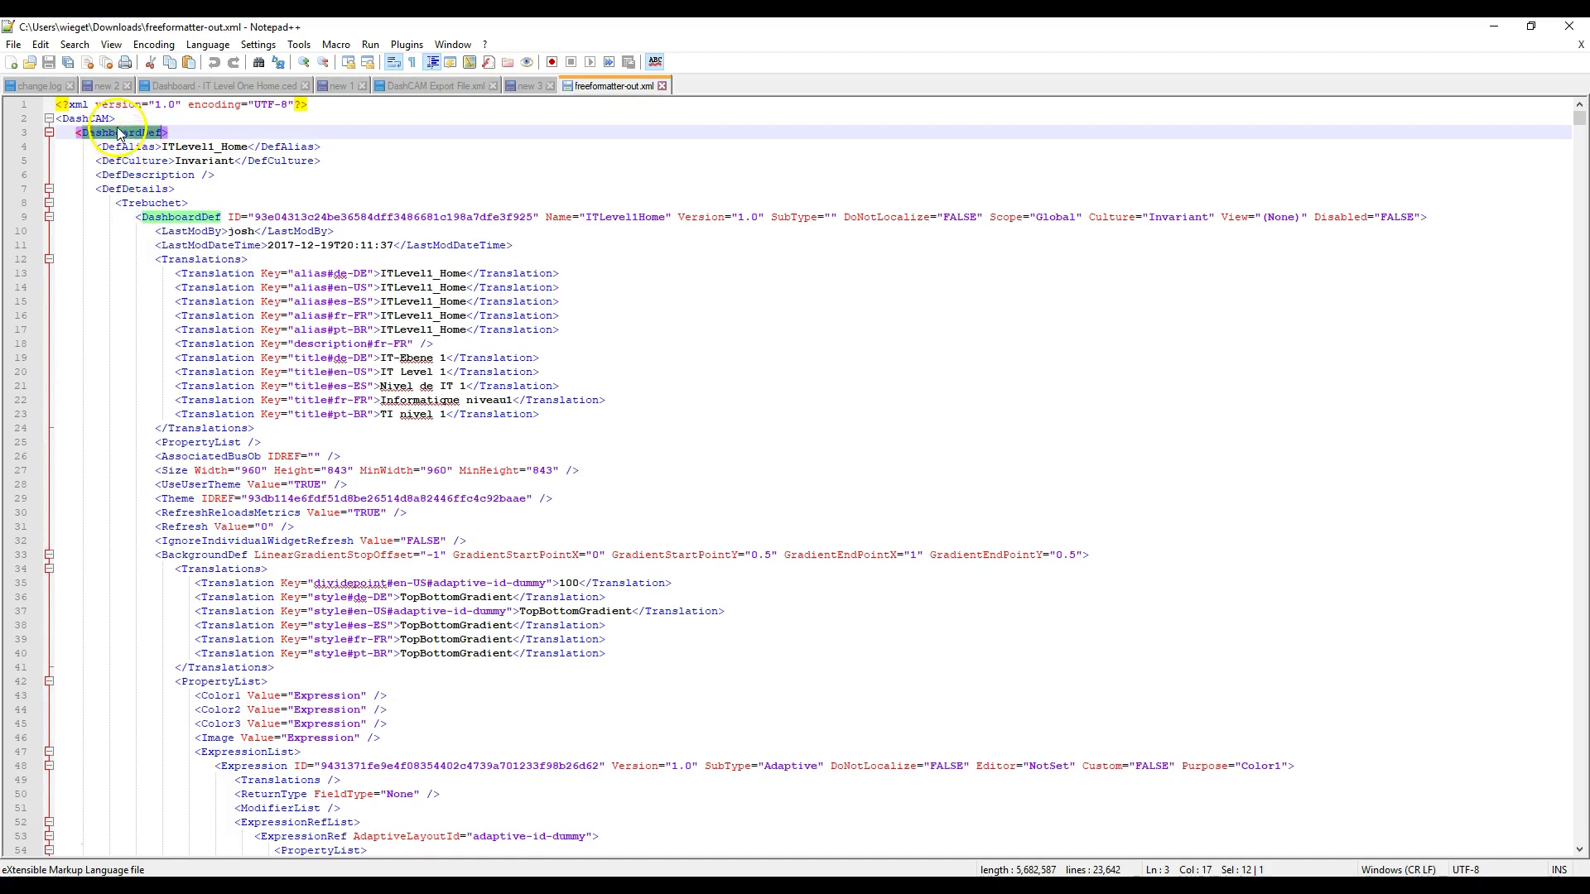
double_click(108, 190)
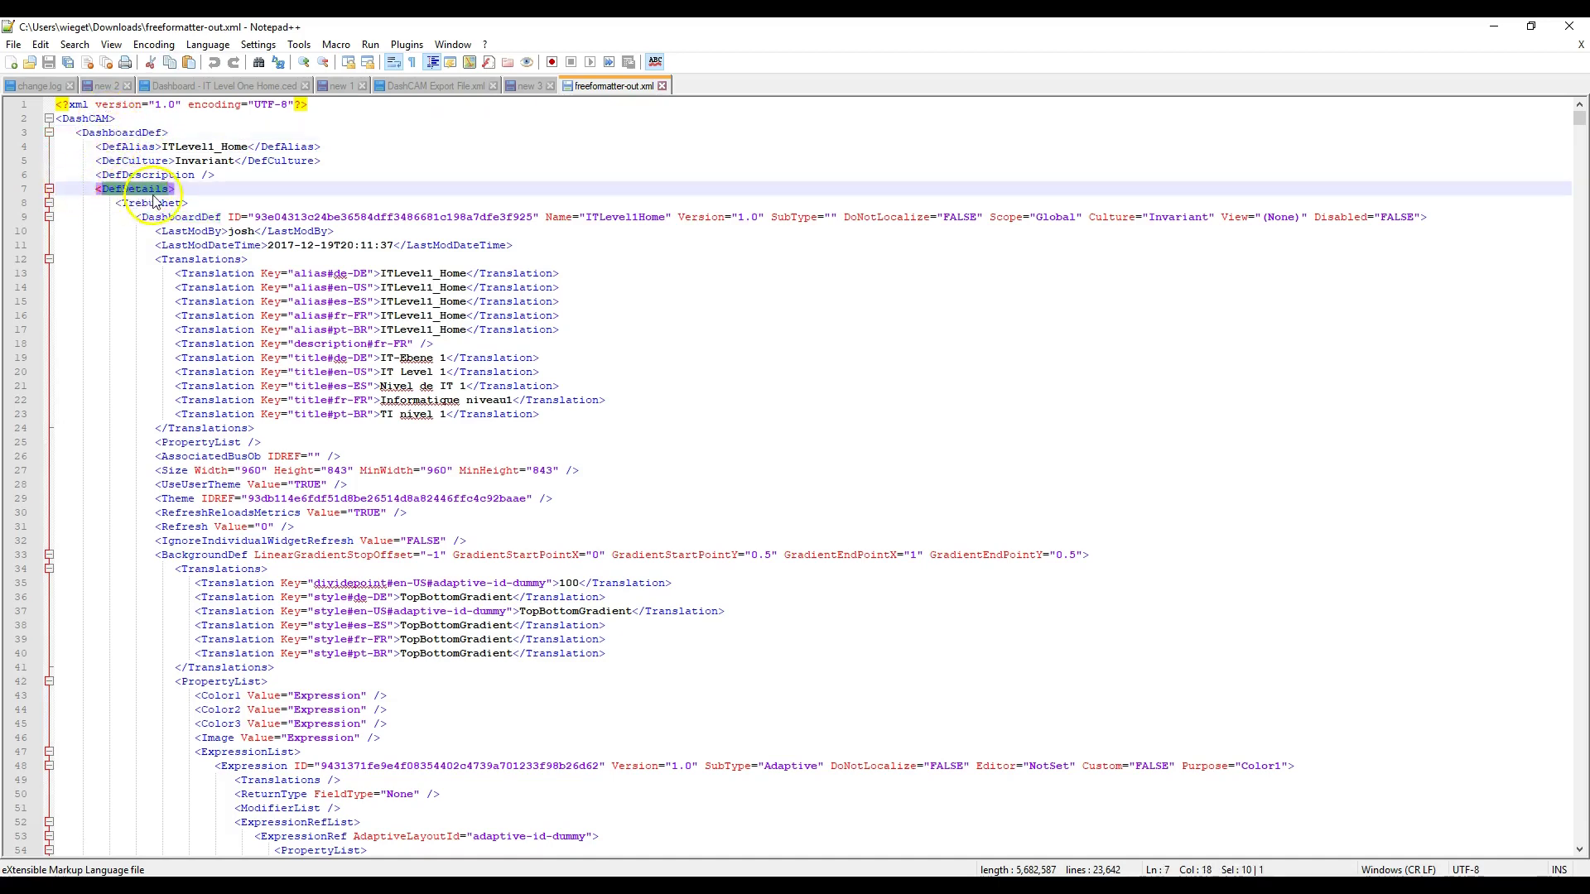
scroll(176, 374, "down", 20)
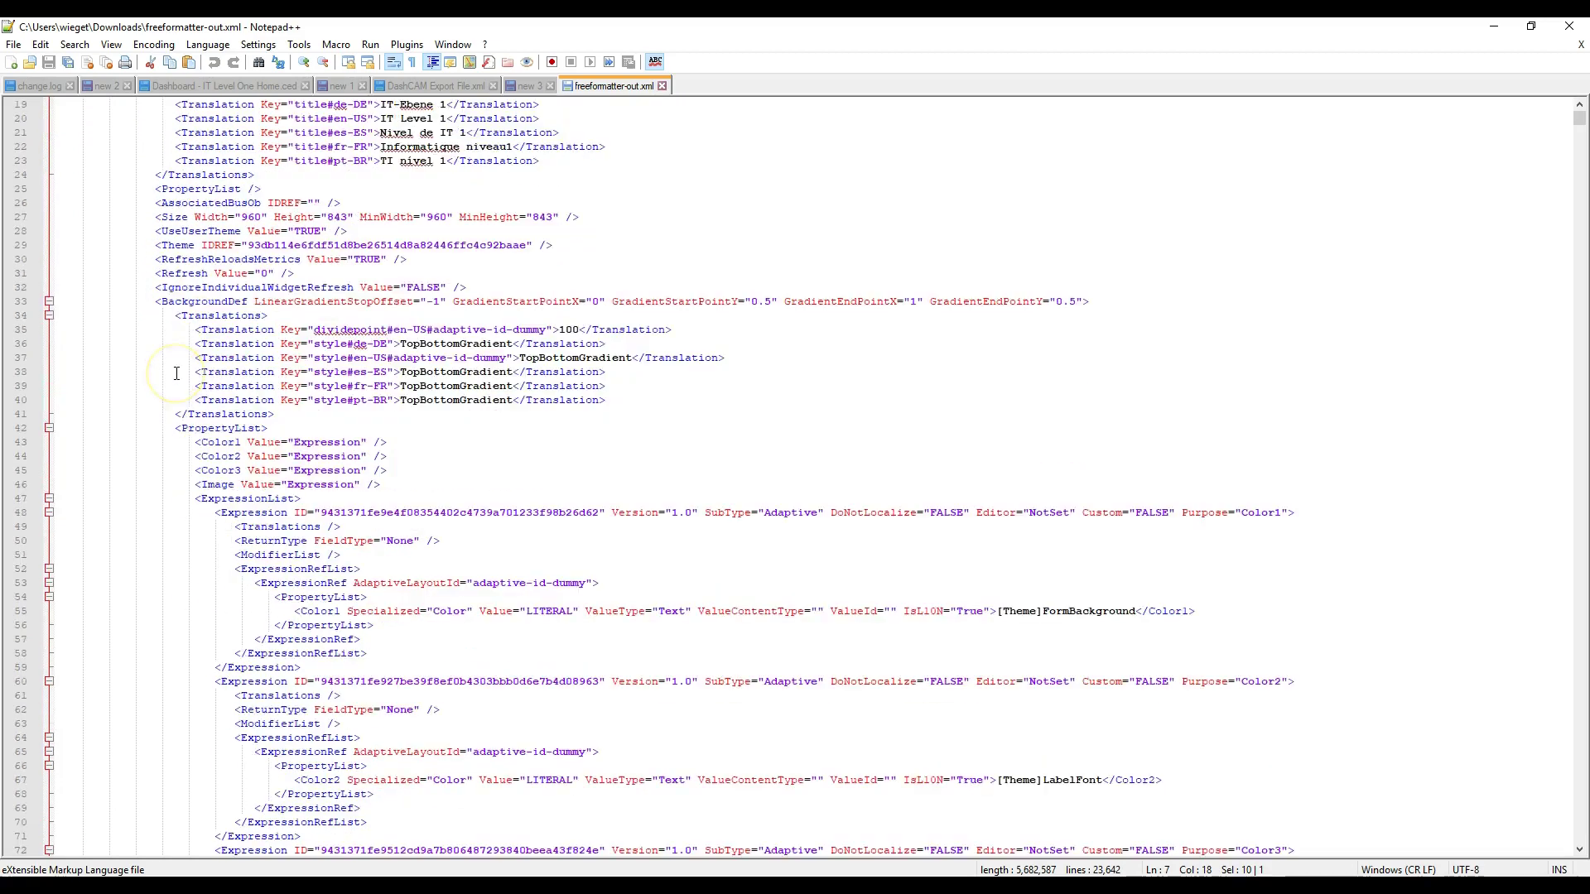
scroll(176, 373, "down", 20)
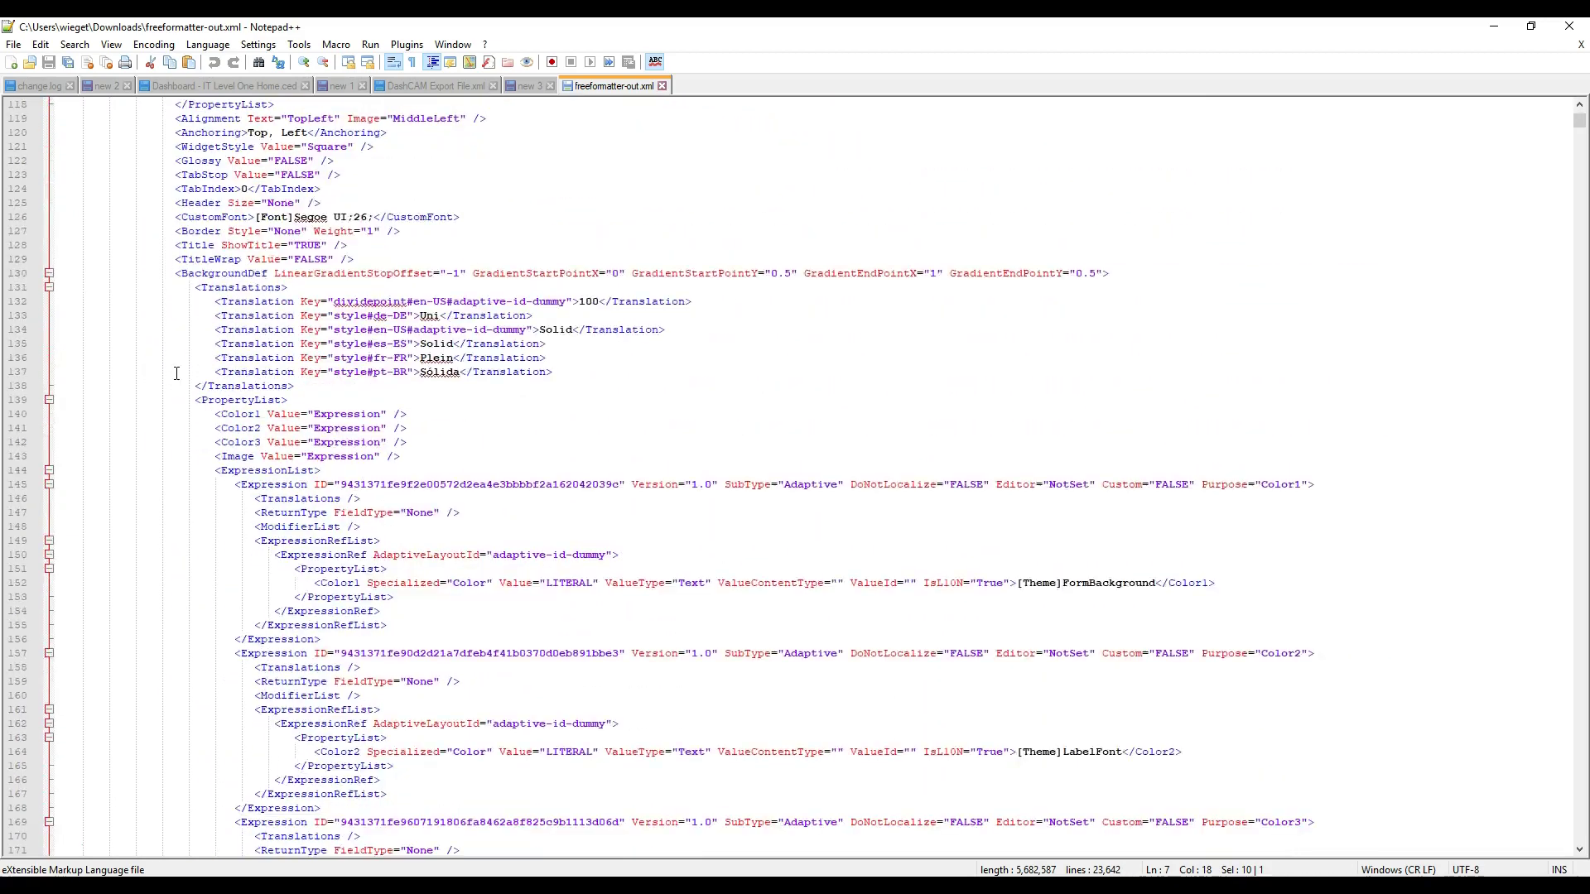
scroll(177, 373, "down", 20)
scroll(176, 373, "up", 20)
scroll(176, 374, "up", 20)
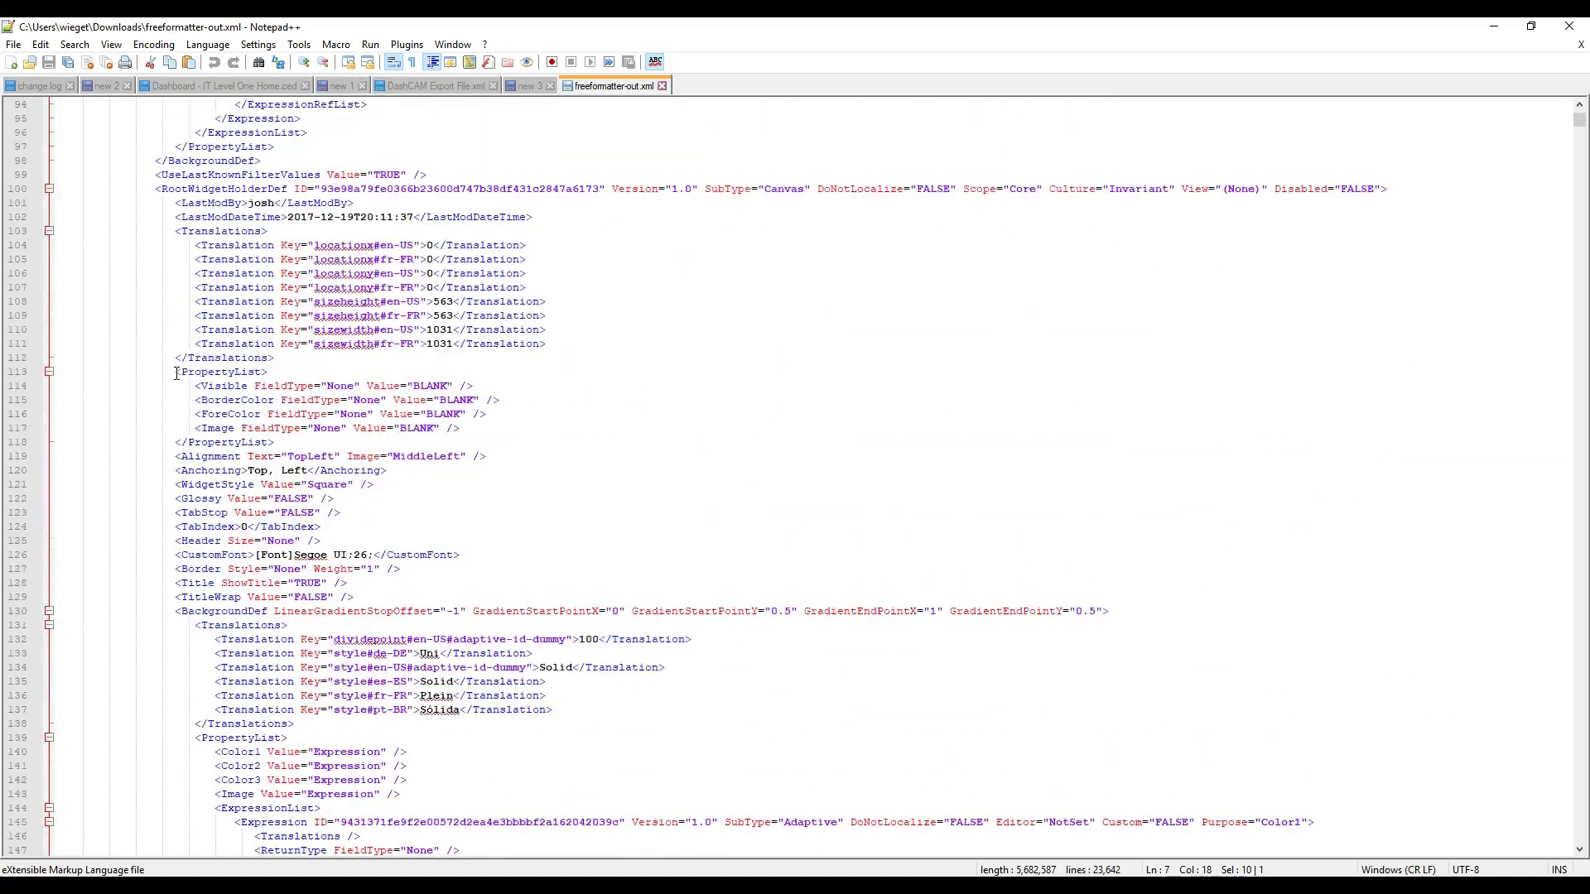
scroll(176, 373, "up", 1)
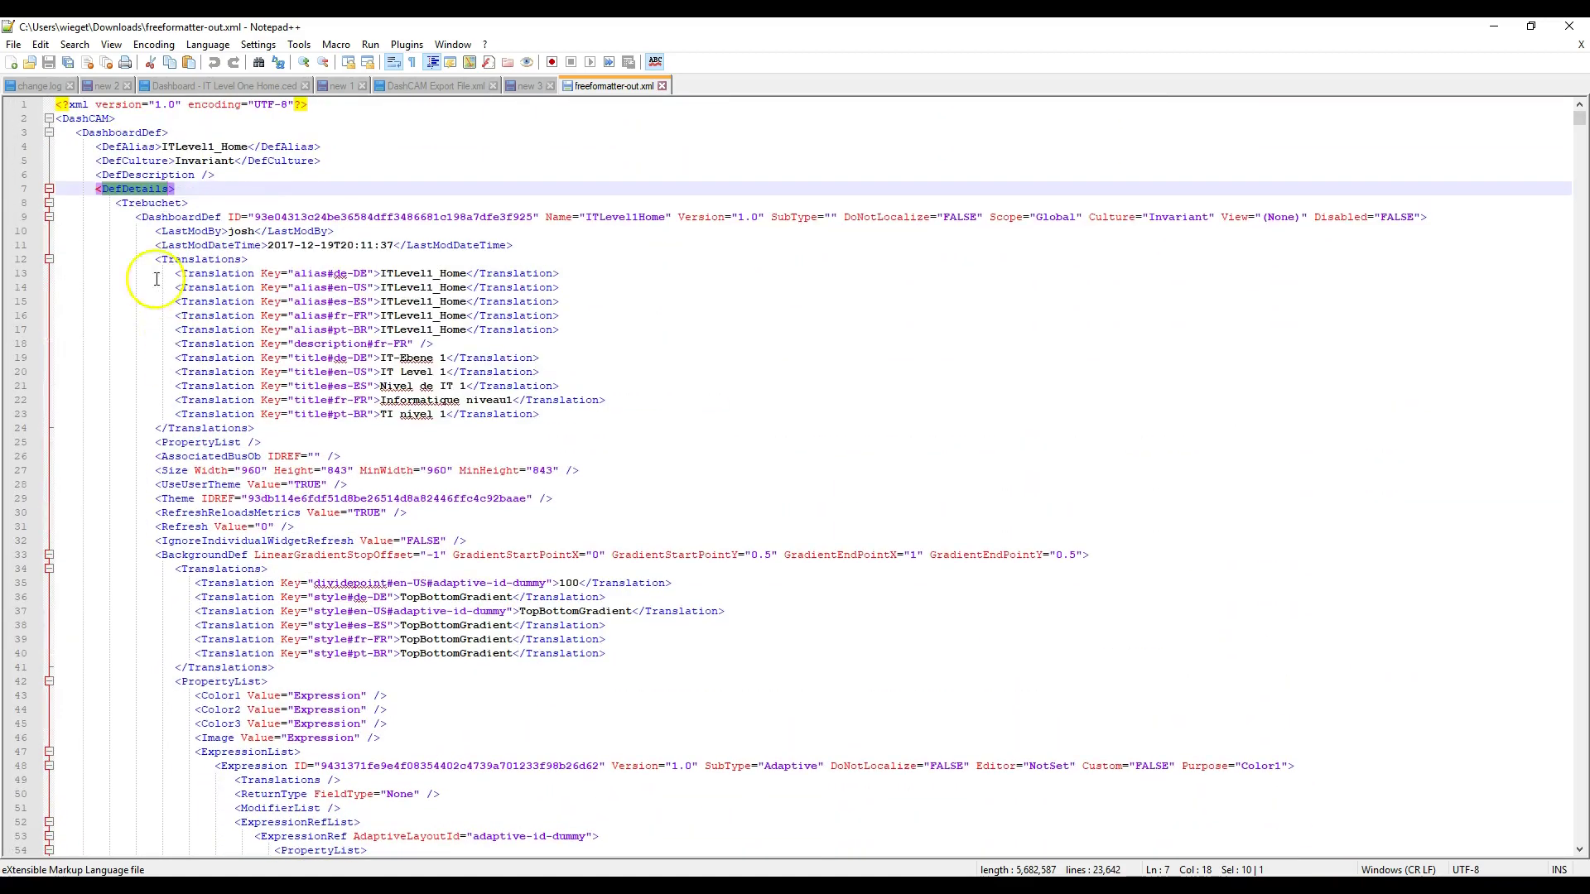
- Collapse the dashboard's Translations, inner DashboardDef and DefDetails nodes, and check what the WidgetHolderList node encloses
left_click(49, 259)
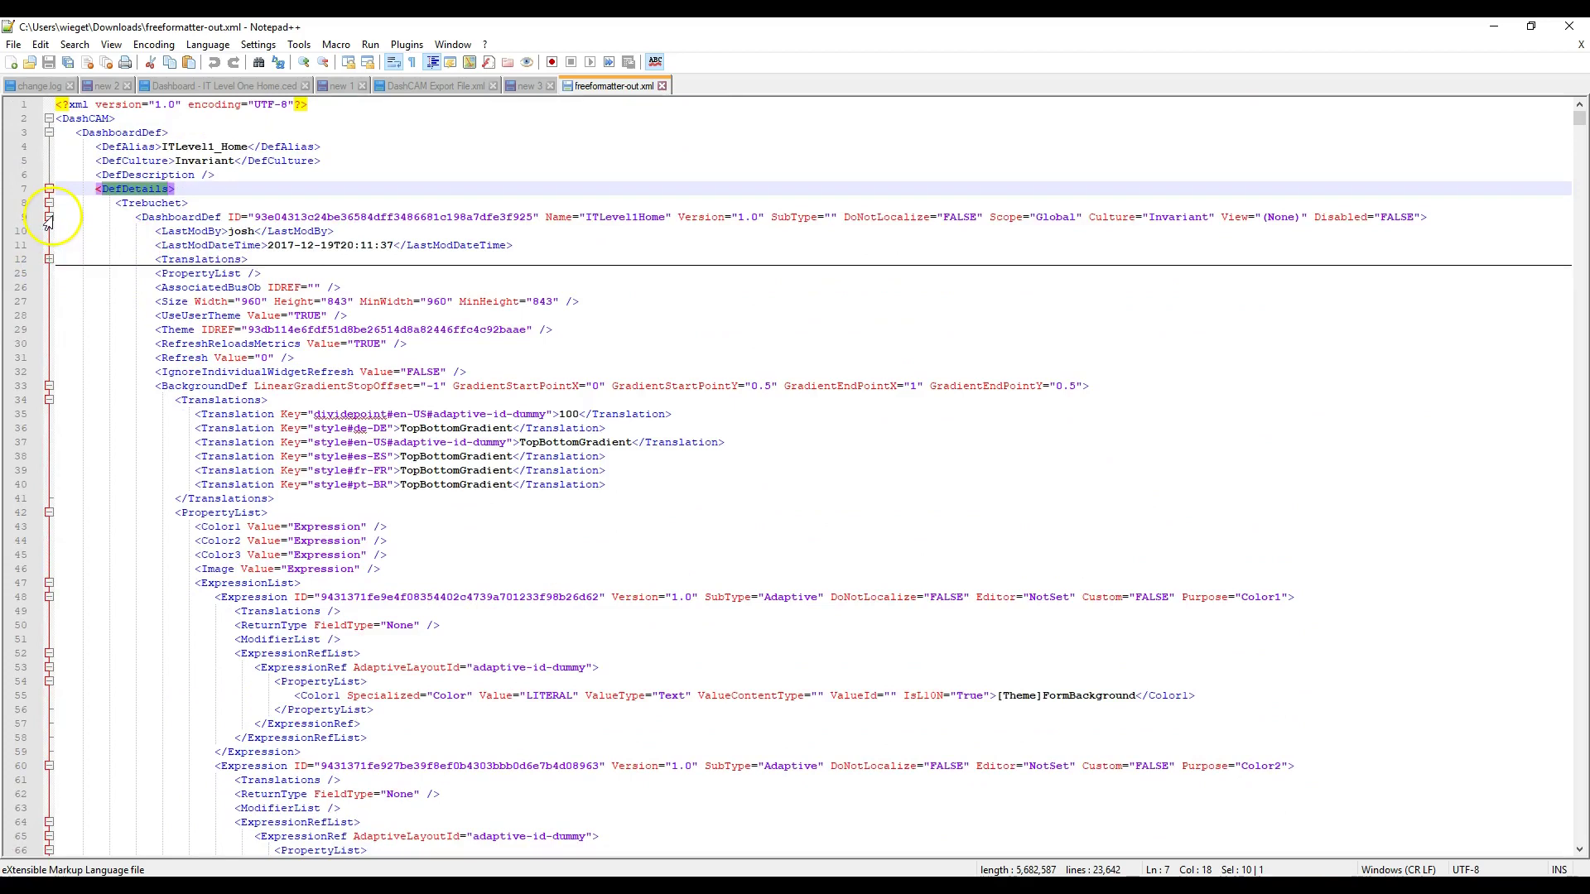
left_click(49, 219)
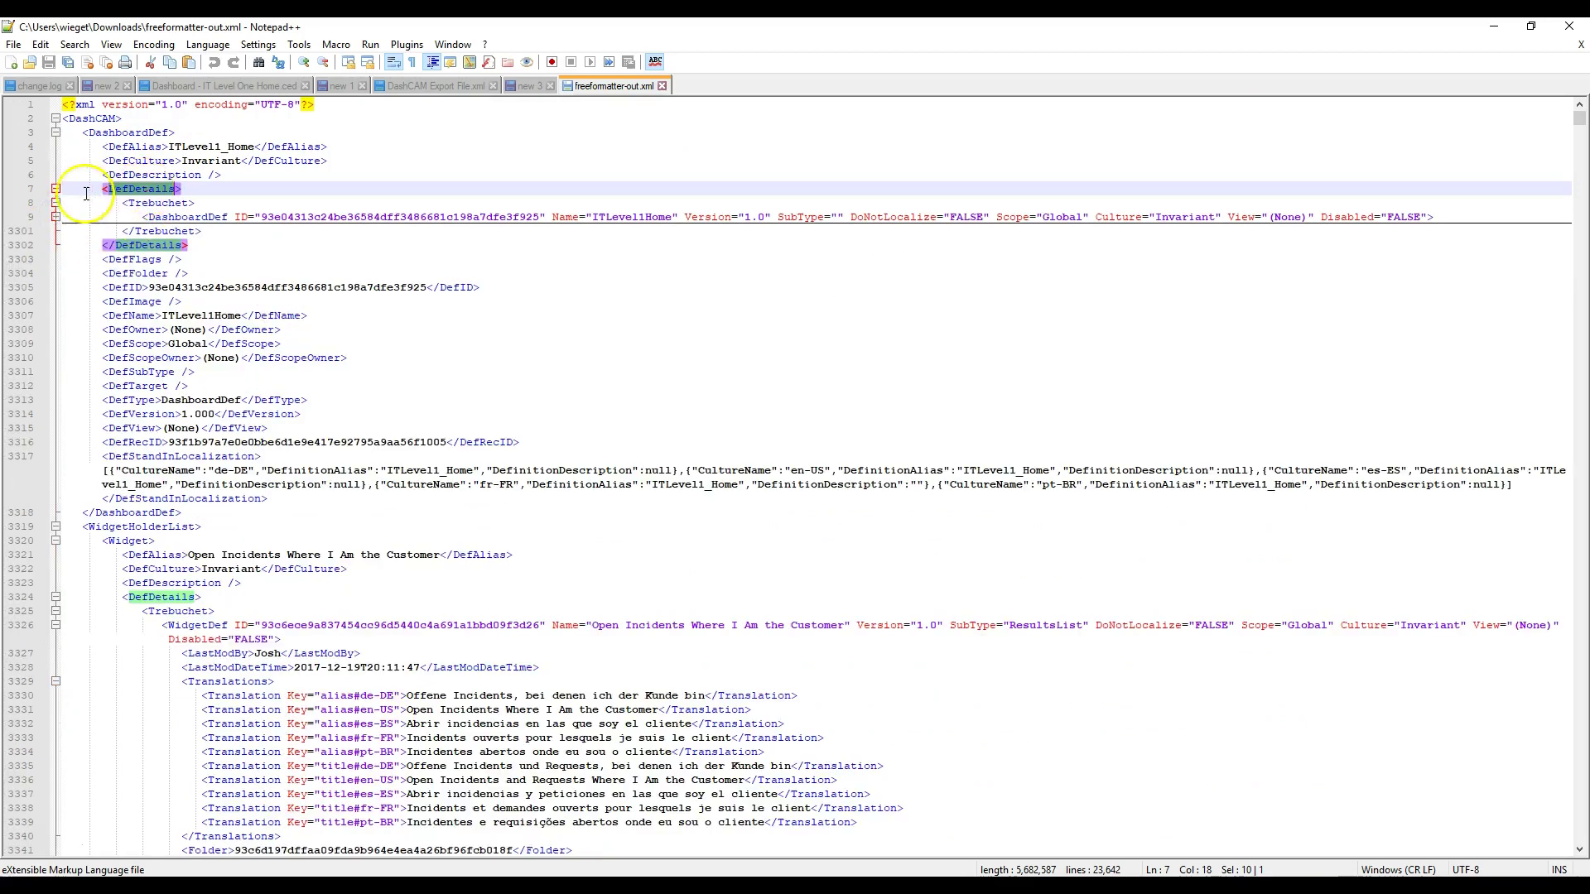
left_click(55, 189)
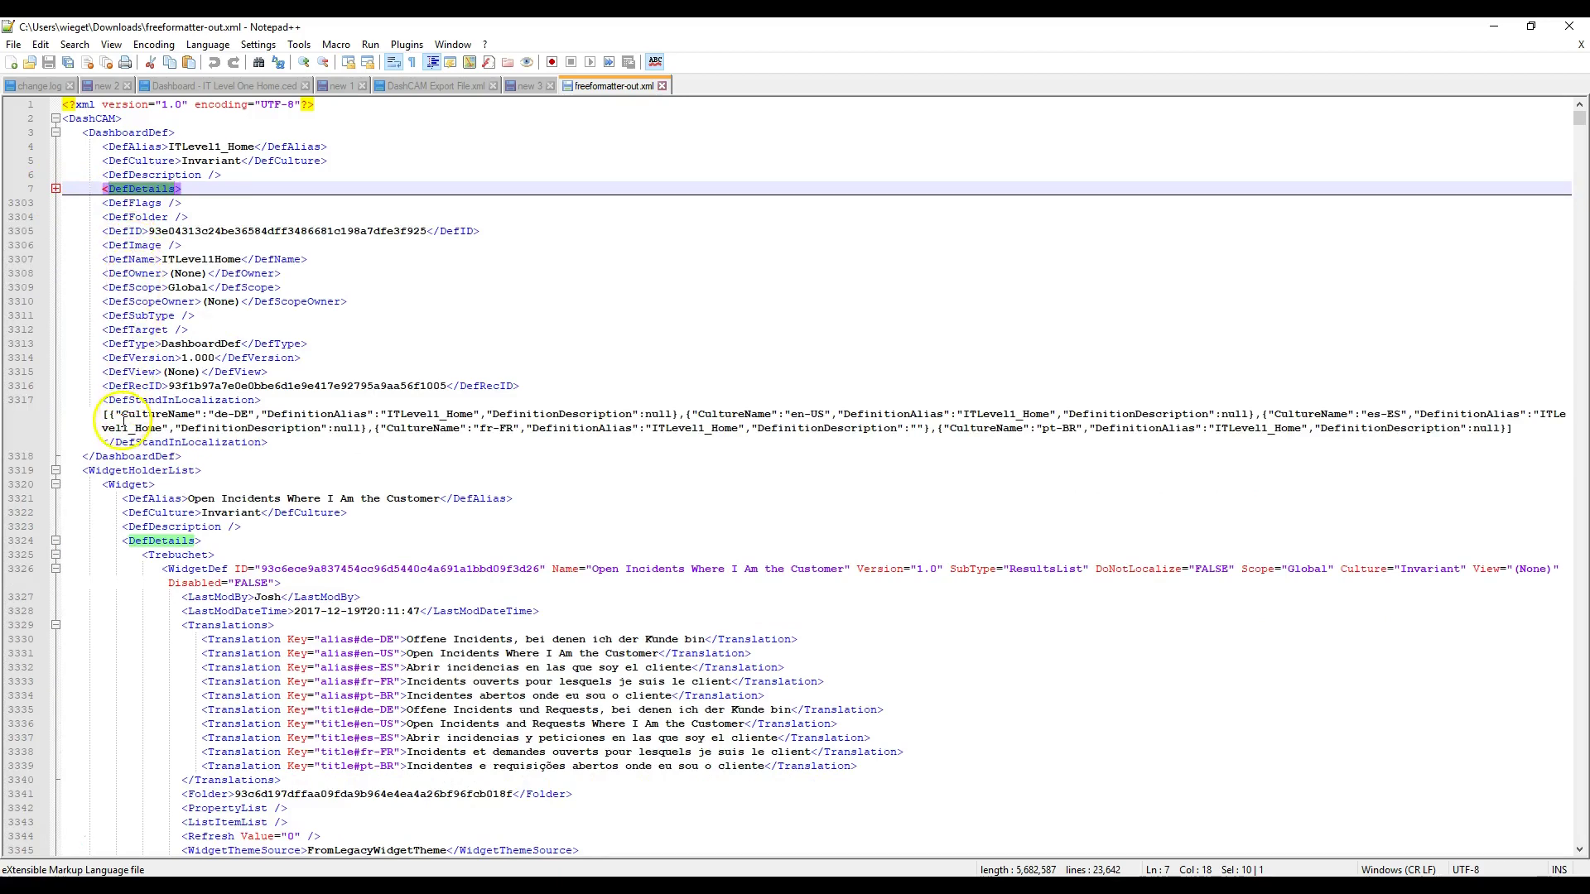
left_click(55, 470)
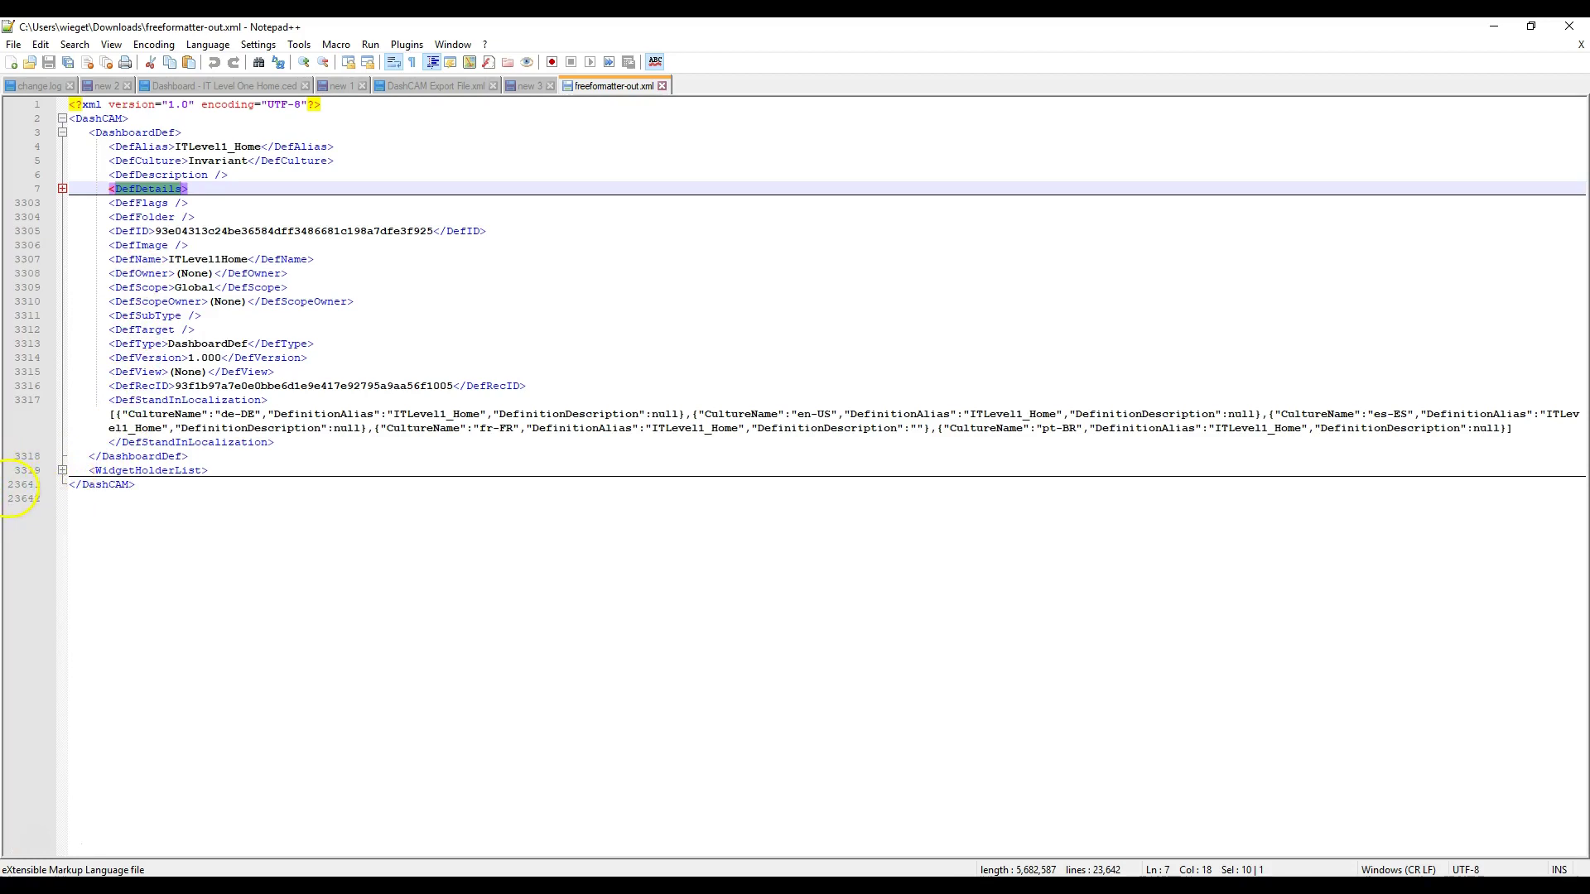
left_click(60, 471)
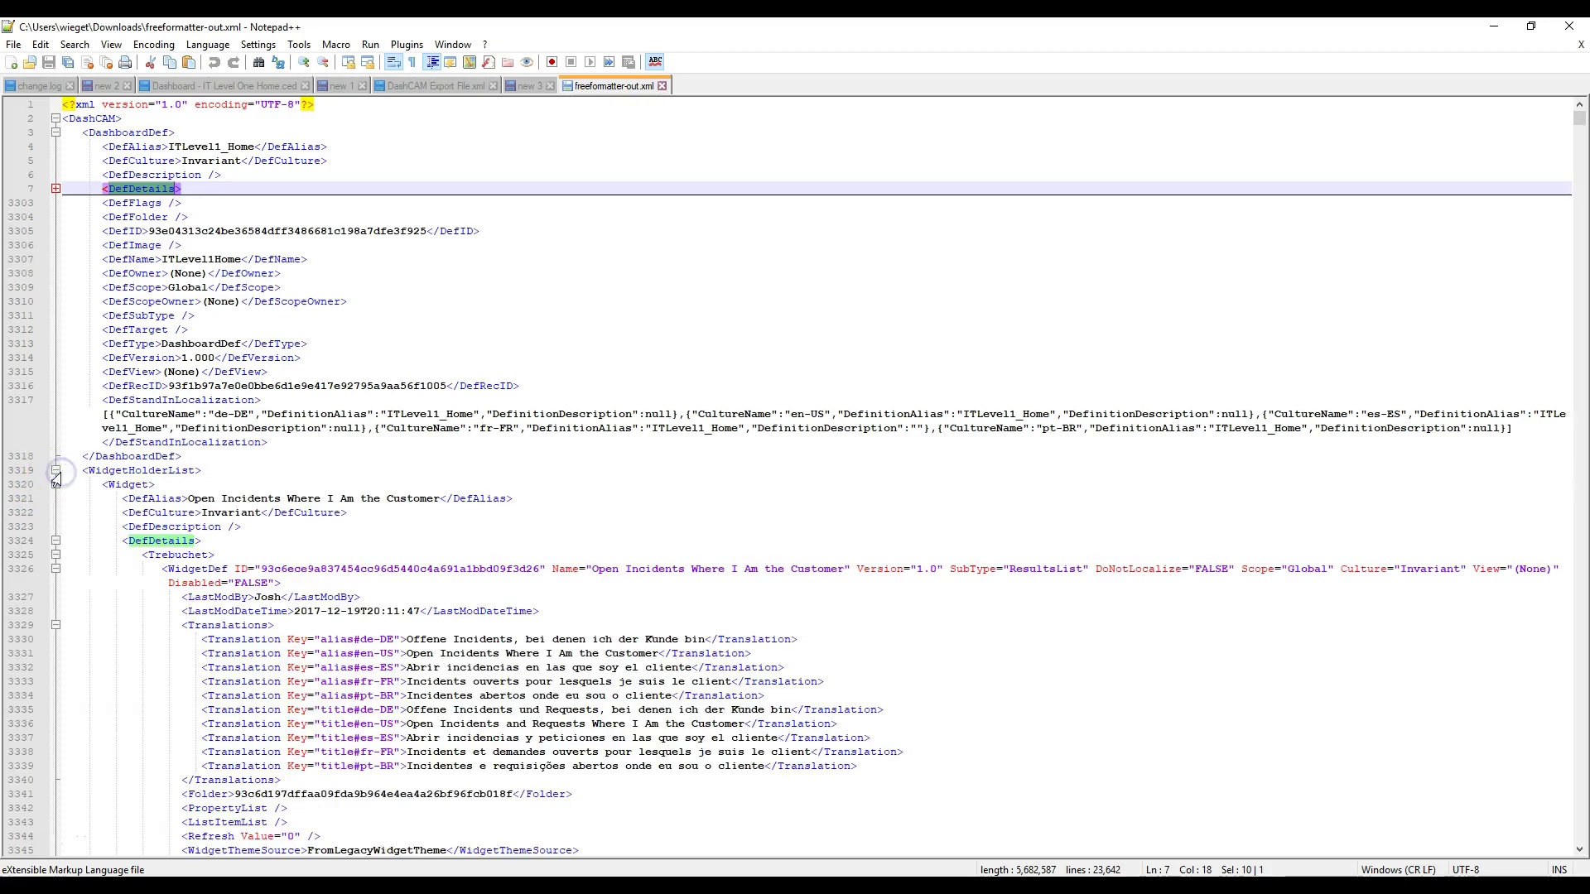
- Examine the opening and closing tags of the first Widget entries inside WidgetHolderList, up to Nav Open Incidents
scroll(147, 516, "down", 4)
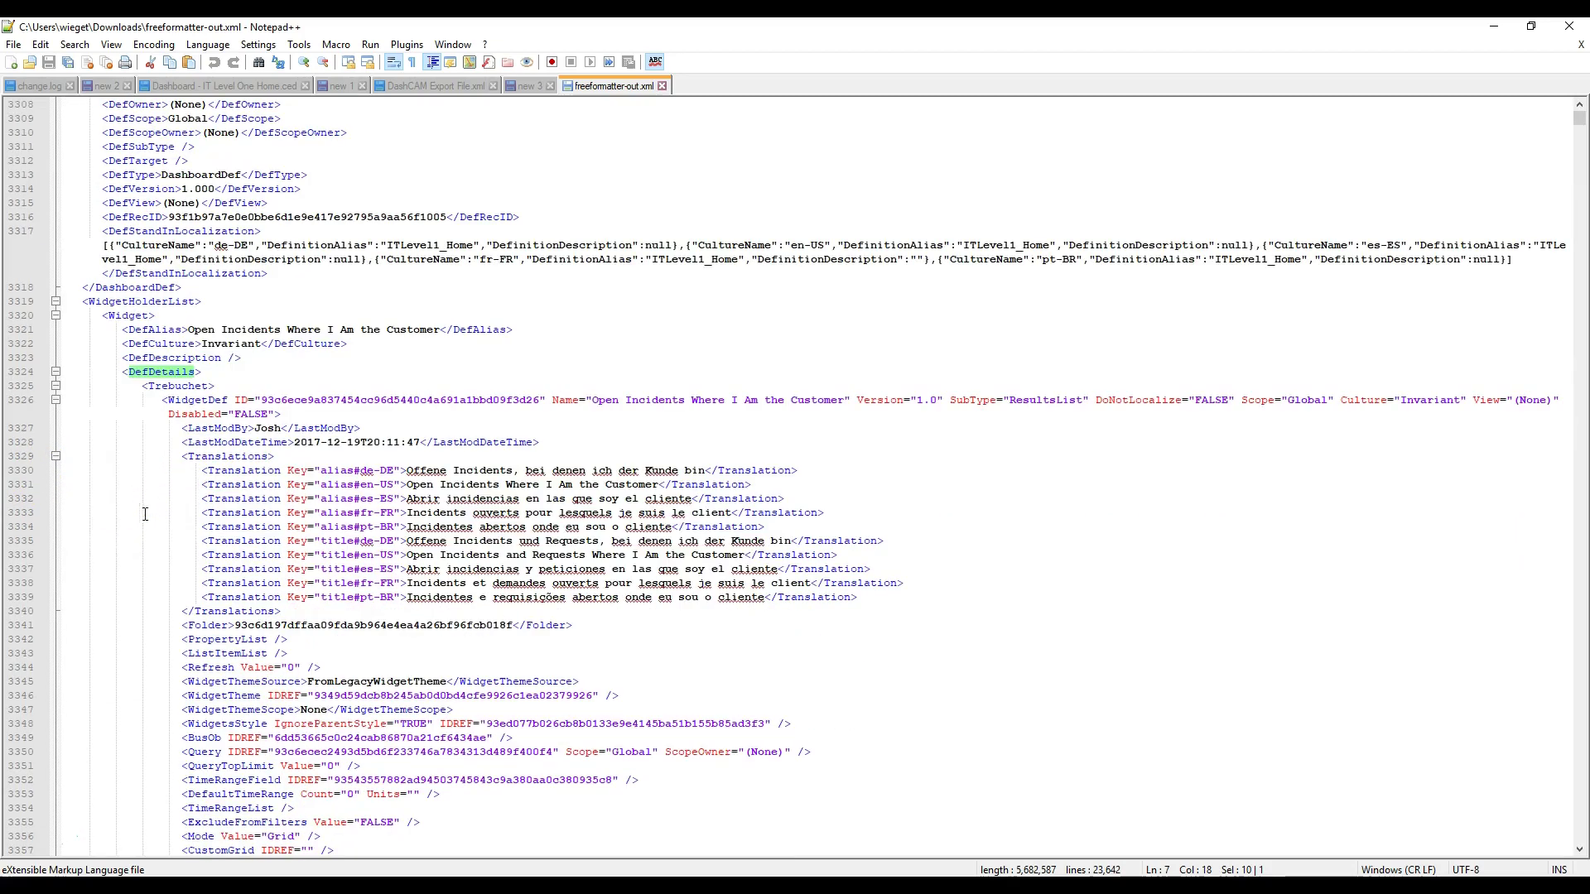
left_click(126, 318)
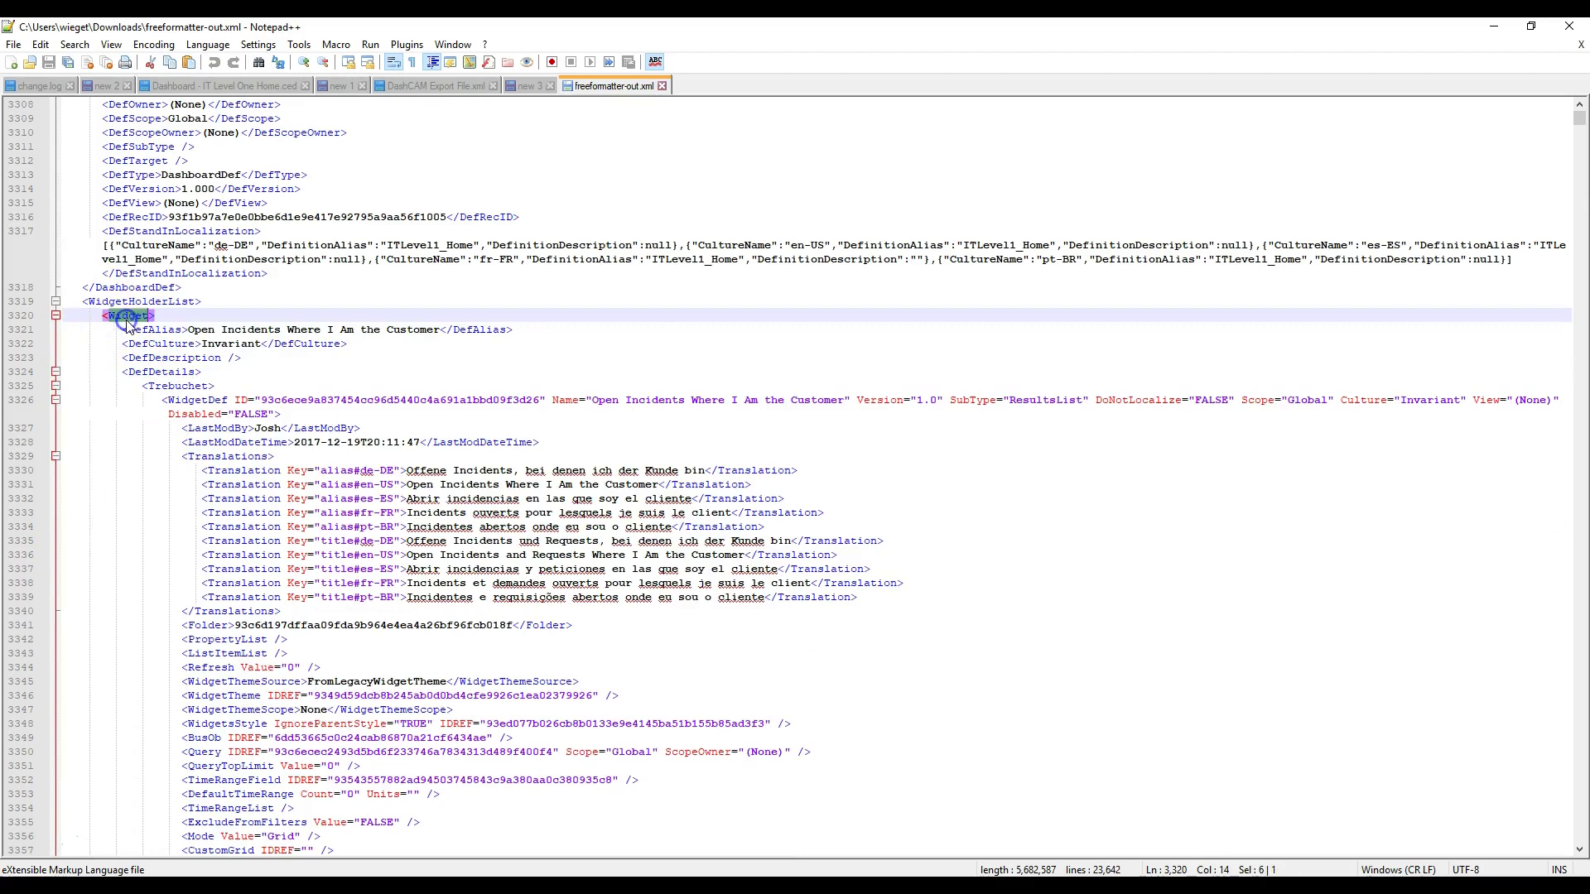
scroll(126, 321, "down", 20)
double_click(121, 274)
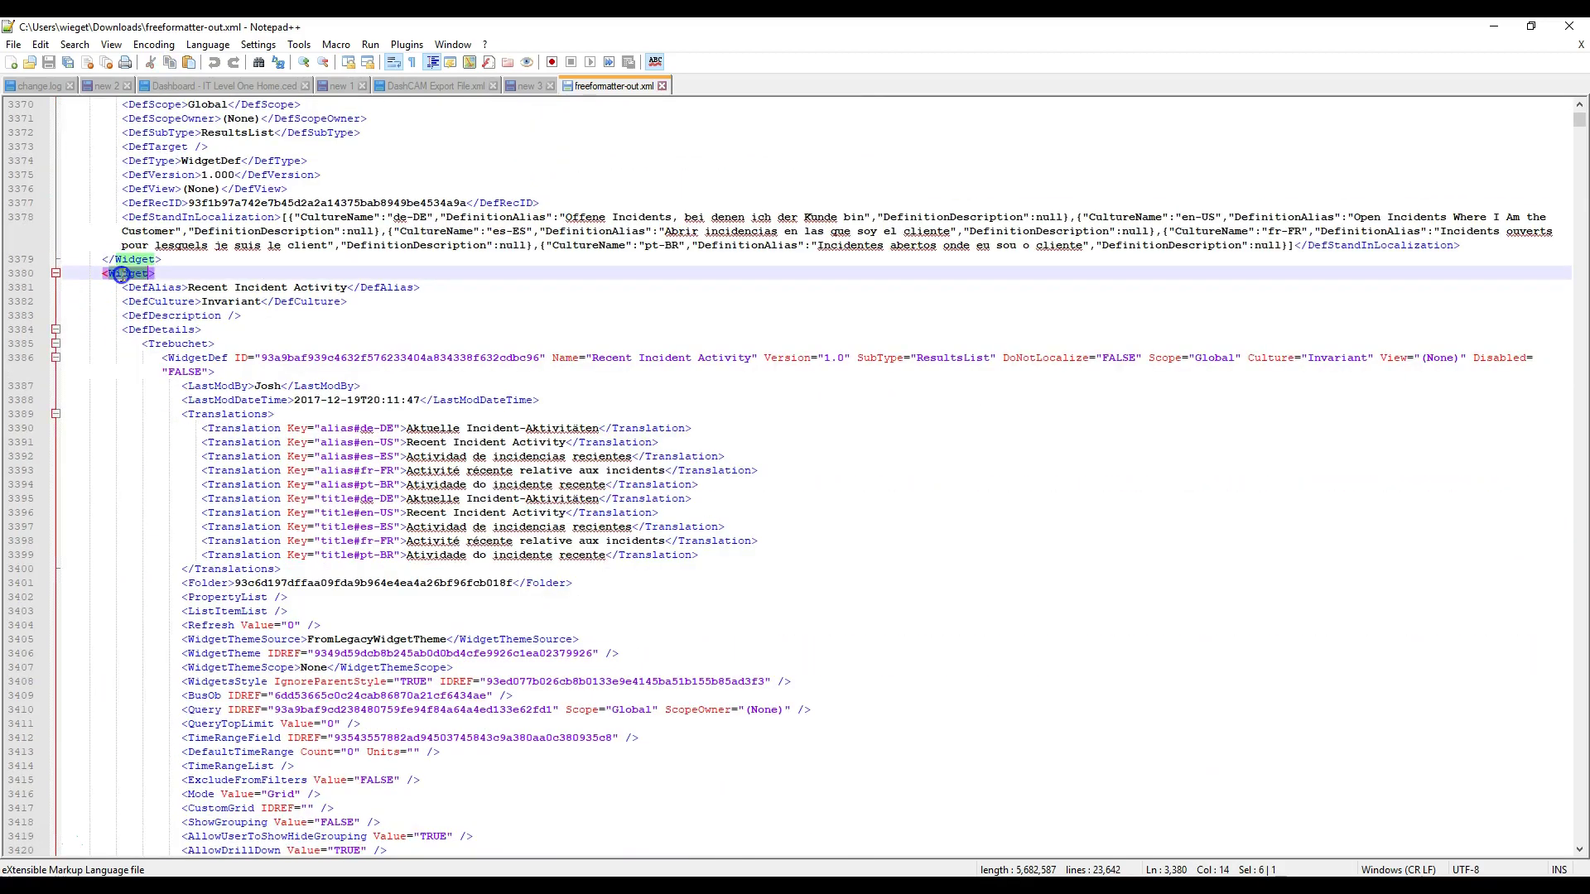
scroll(120, 274, "down", 20)
double_click(122, 189)
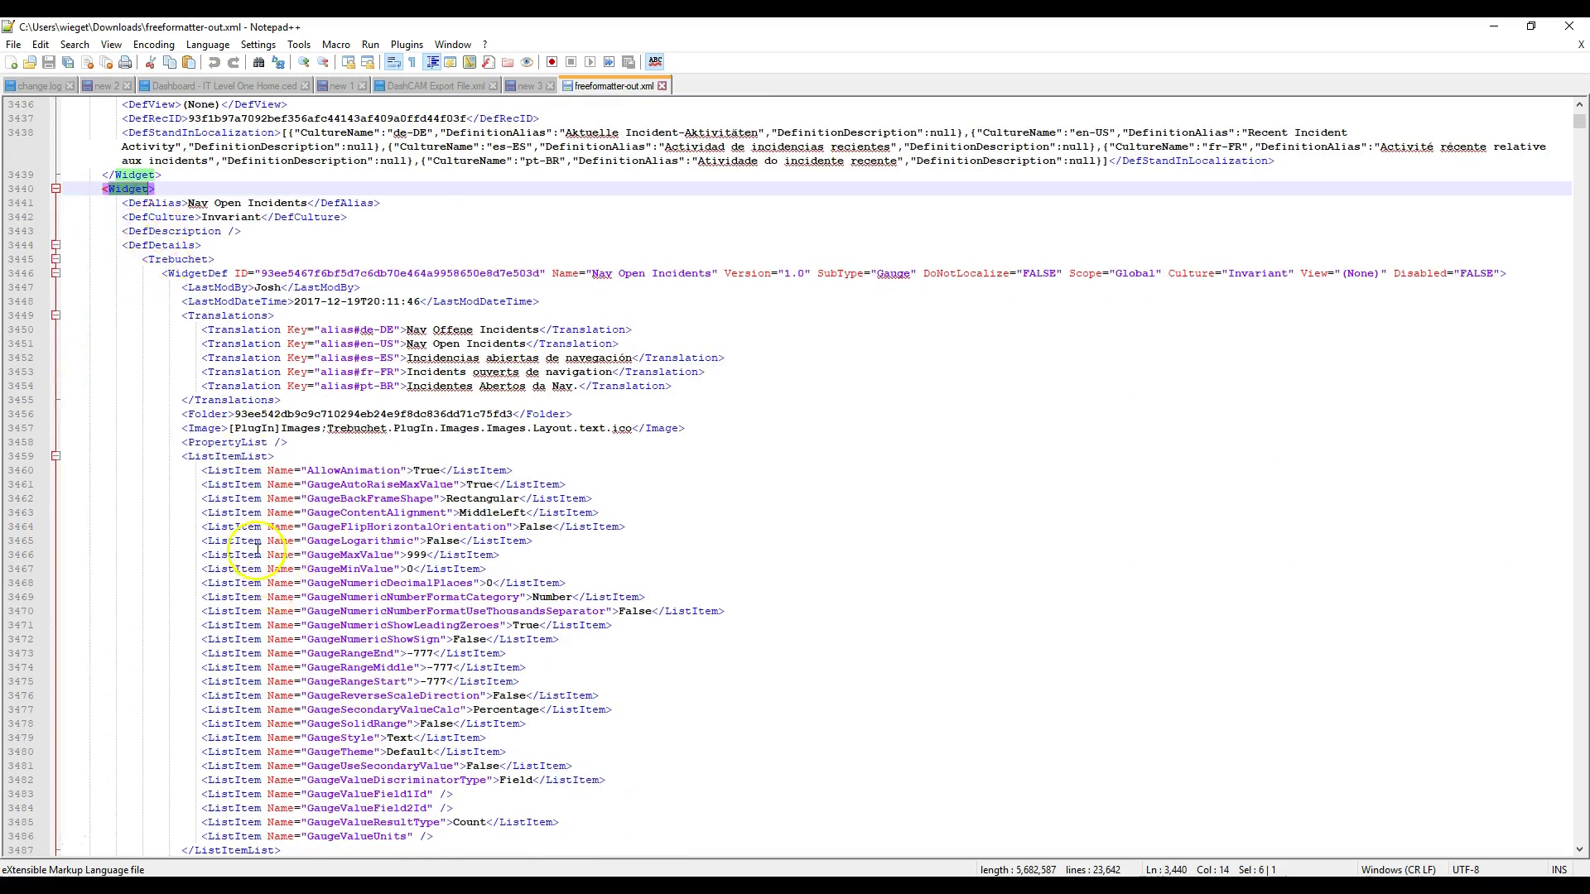
- Collapse the Nav Open Incidents widget's DefDetails node and highlight the value of its DefID
scroll(256, 550, "down", 20)
scroll(209, 530, "up", 20)
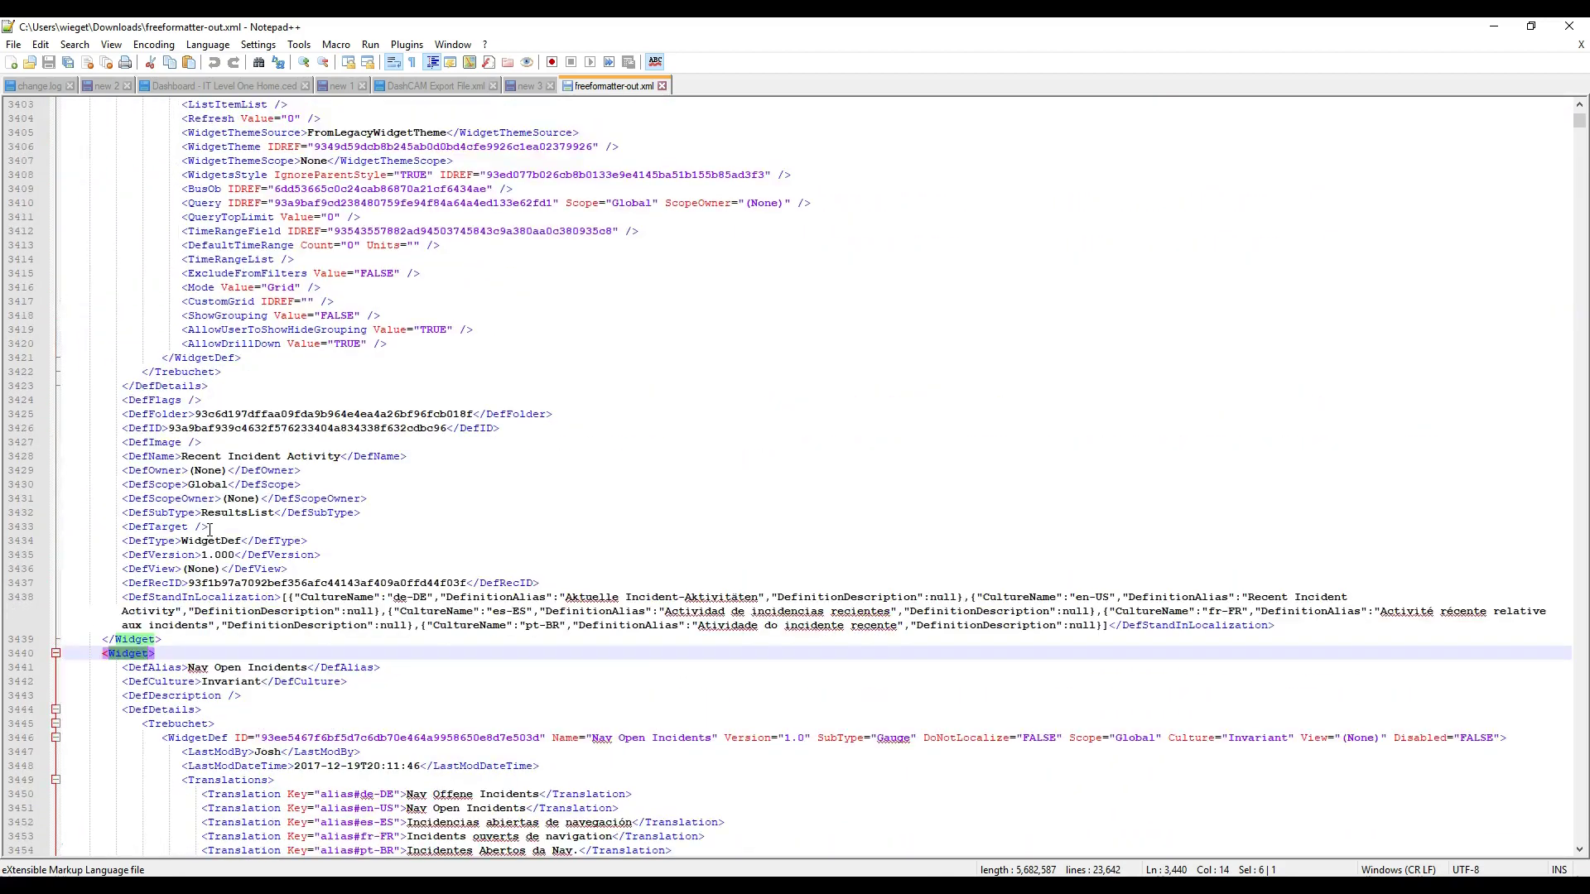
scroll(210, 530, "down", 7)
scroll(210, 530, "down", 3)
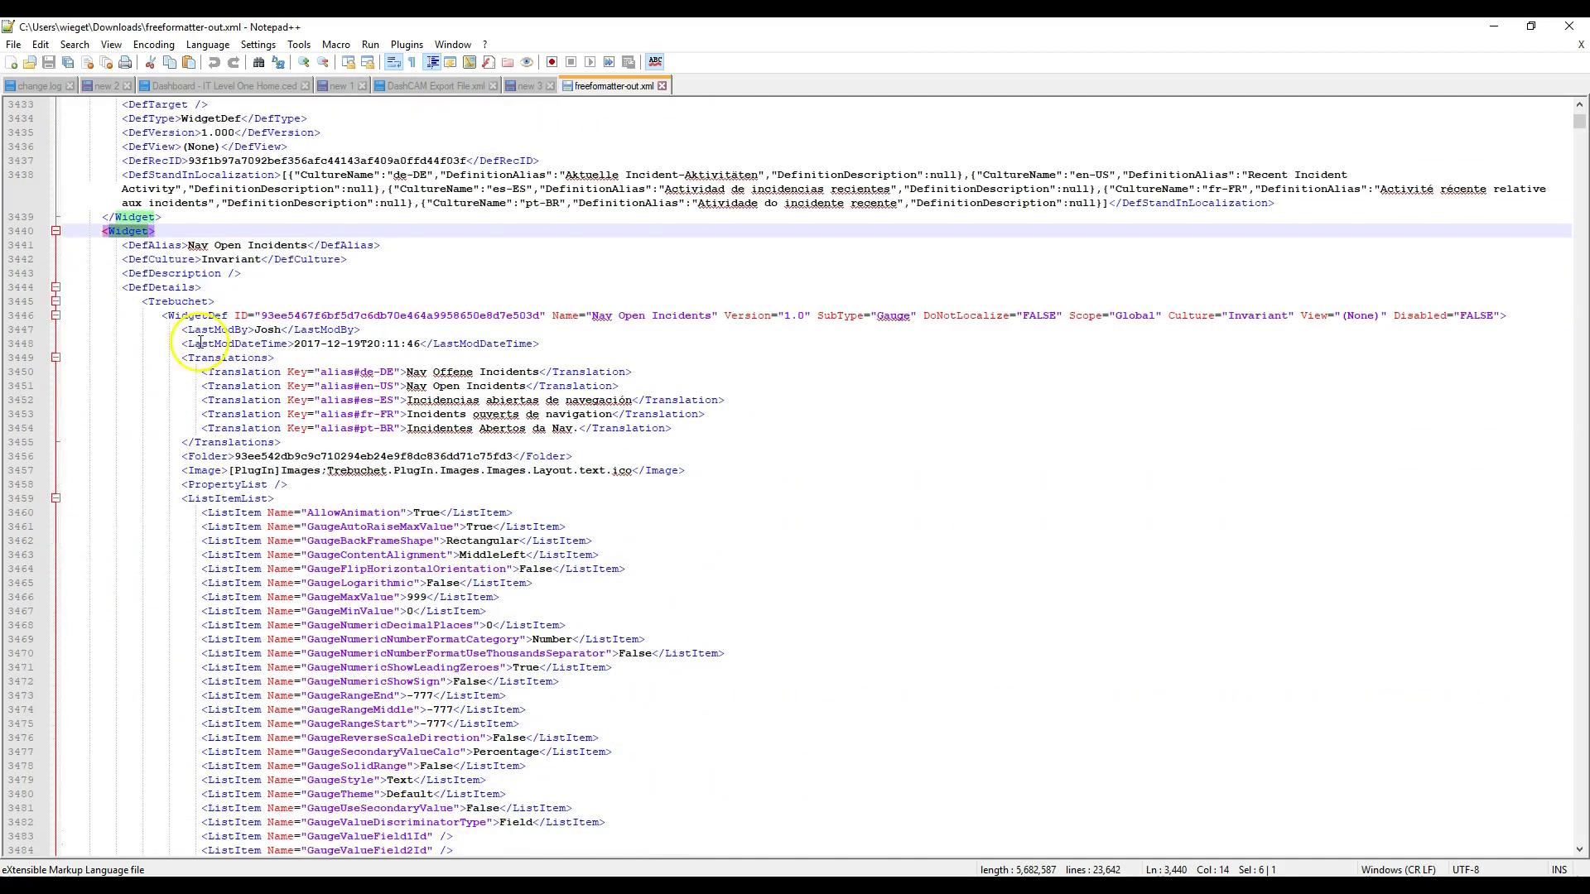
double_click(114, 233)
left_click(56, 288)
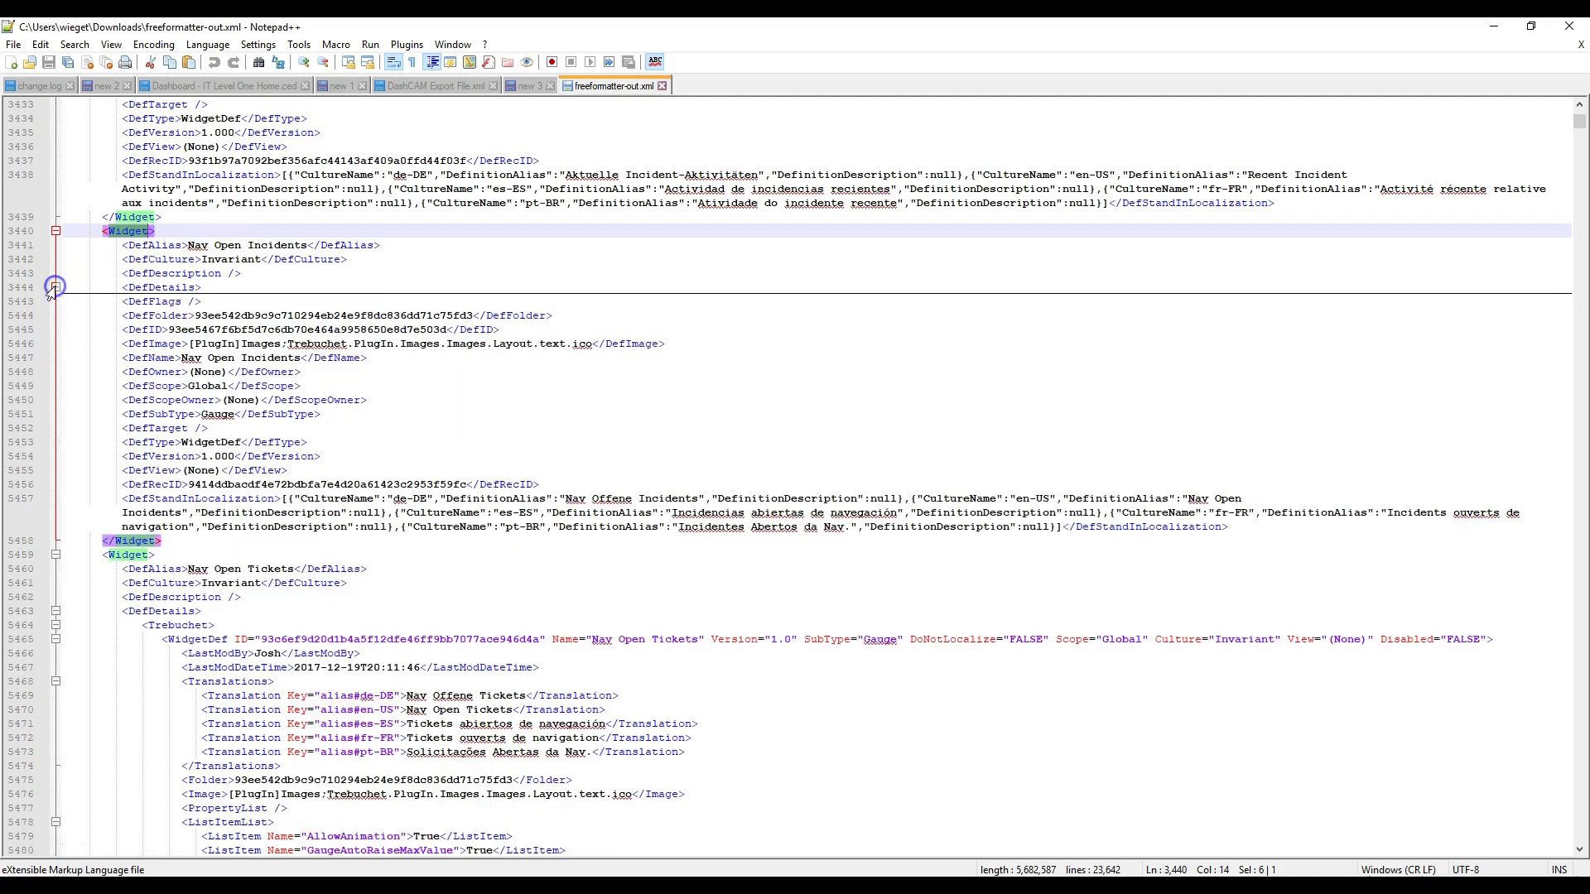
double_click(142, 330)
double_click(412, 330)
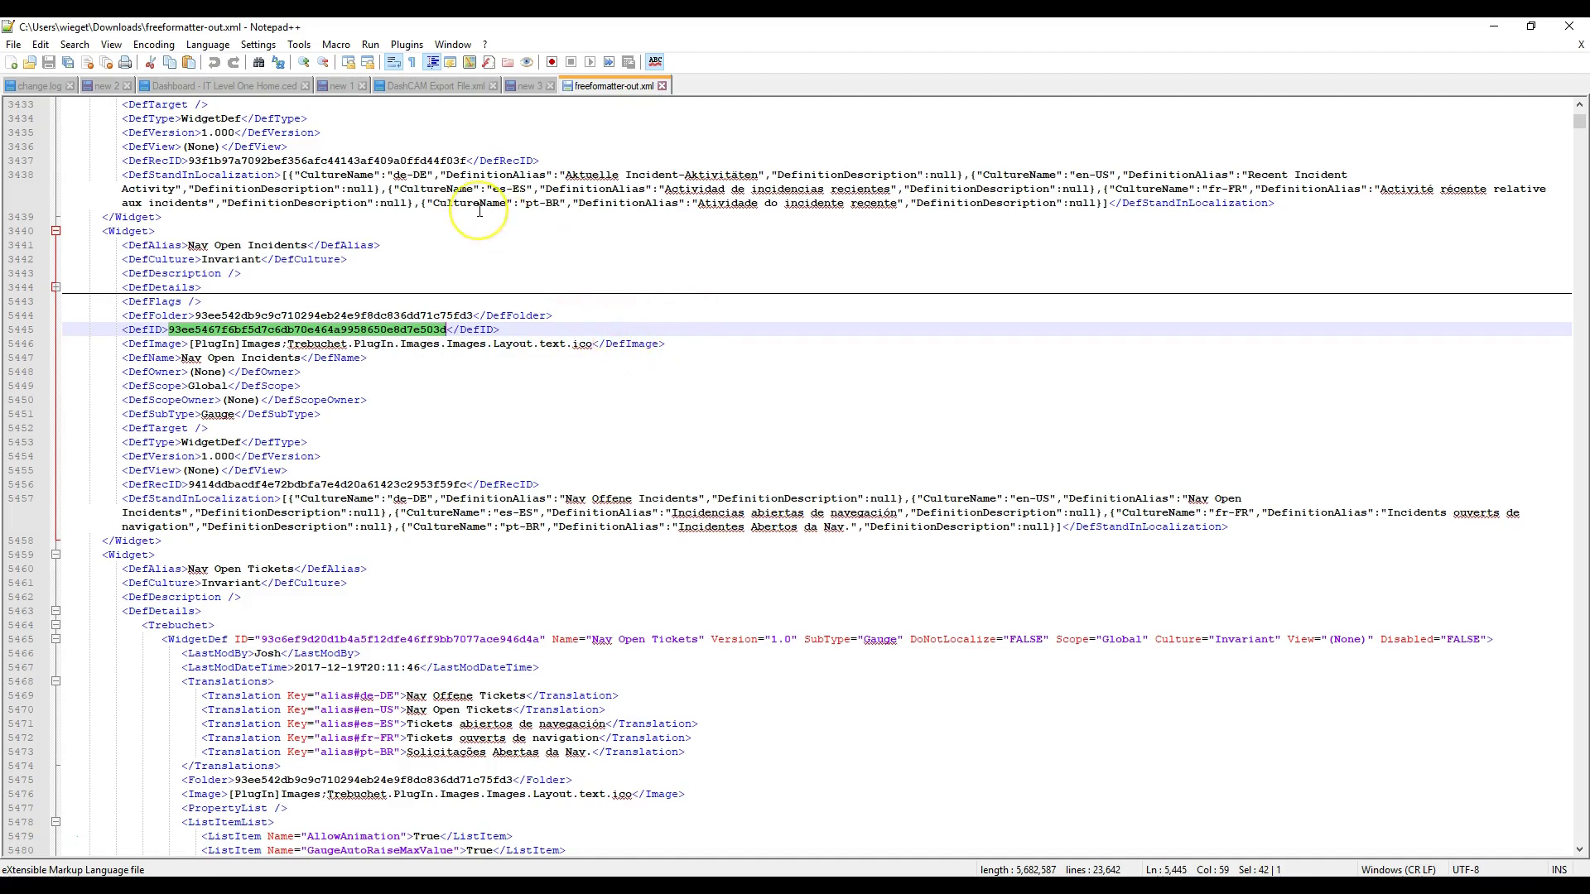
- Expand the dashboard's DefDetails node and the inner DashboardDef node at the start of the formatted XML
scroll(479, 210, "up", 20)
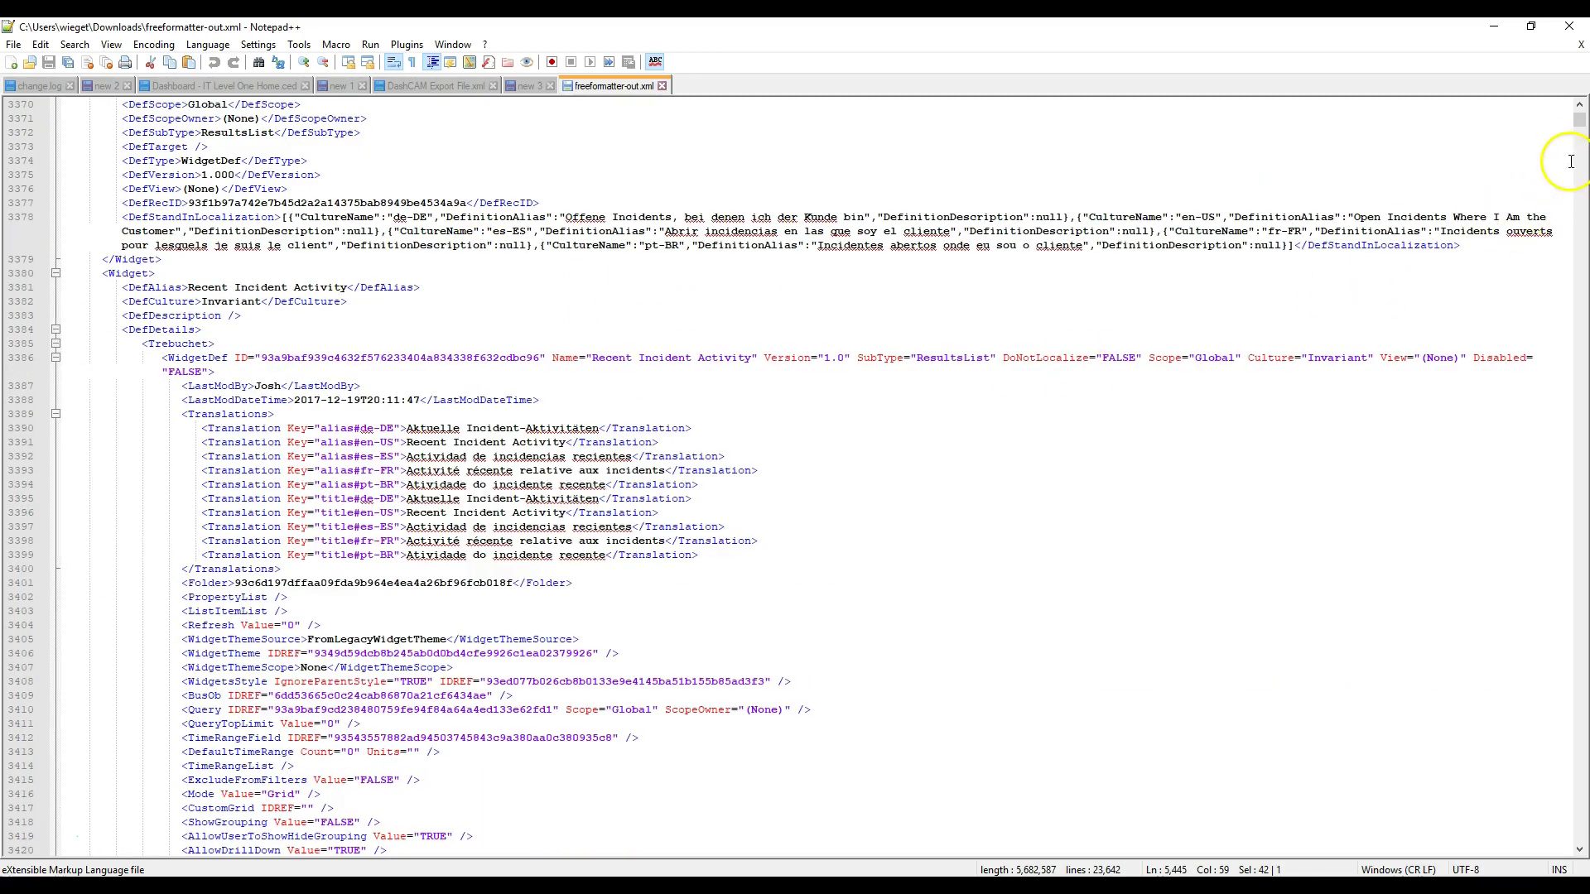
left_click_drag(1579, 133, 1579, 103)
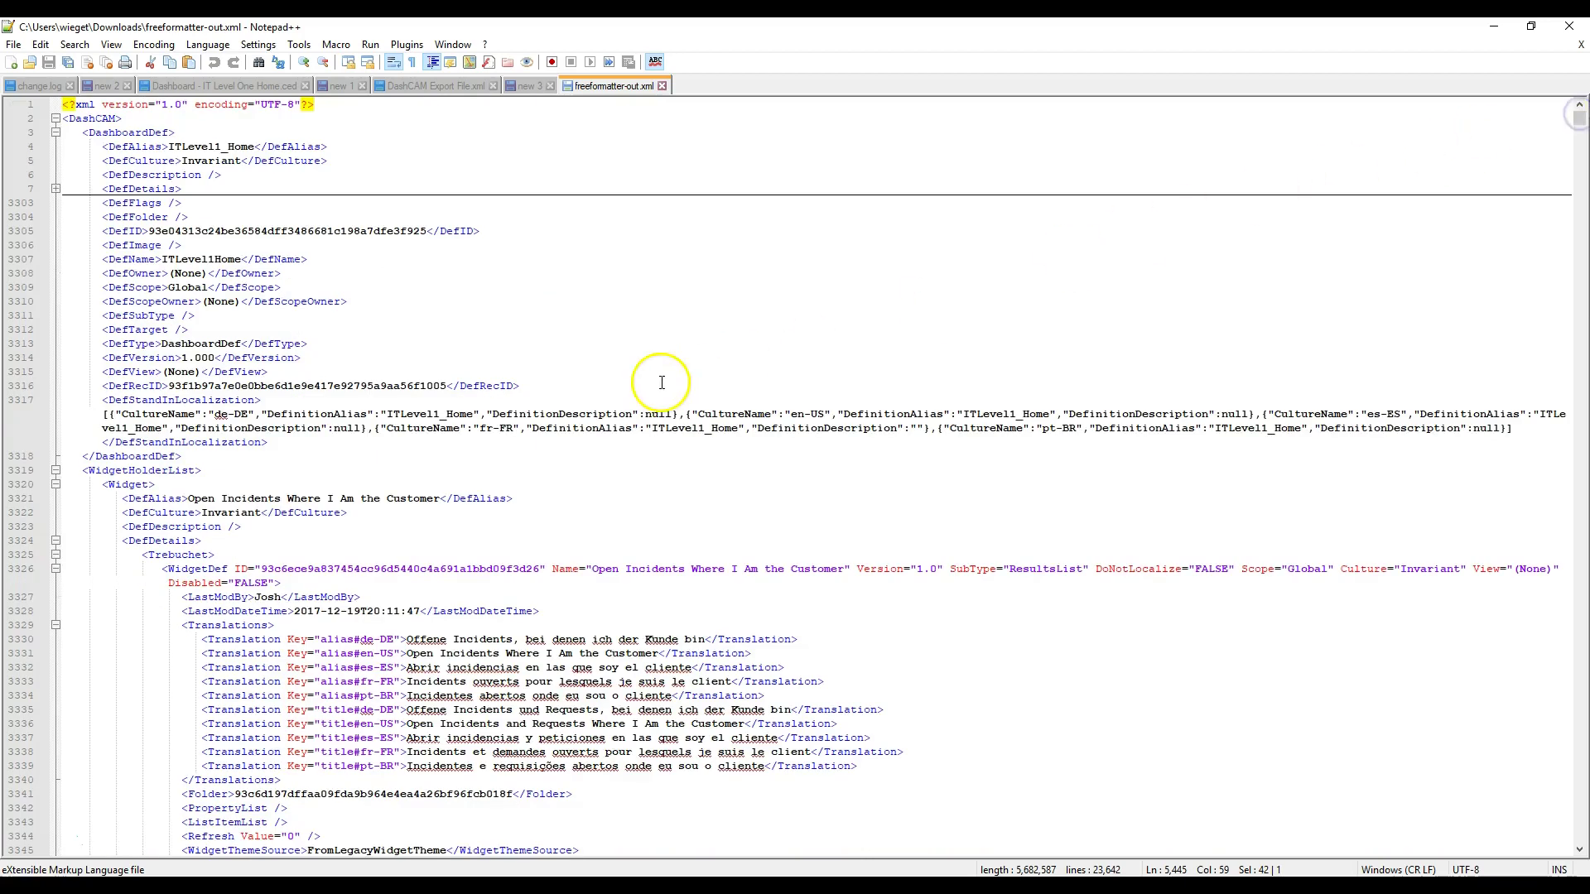
left_click(54, 190)
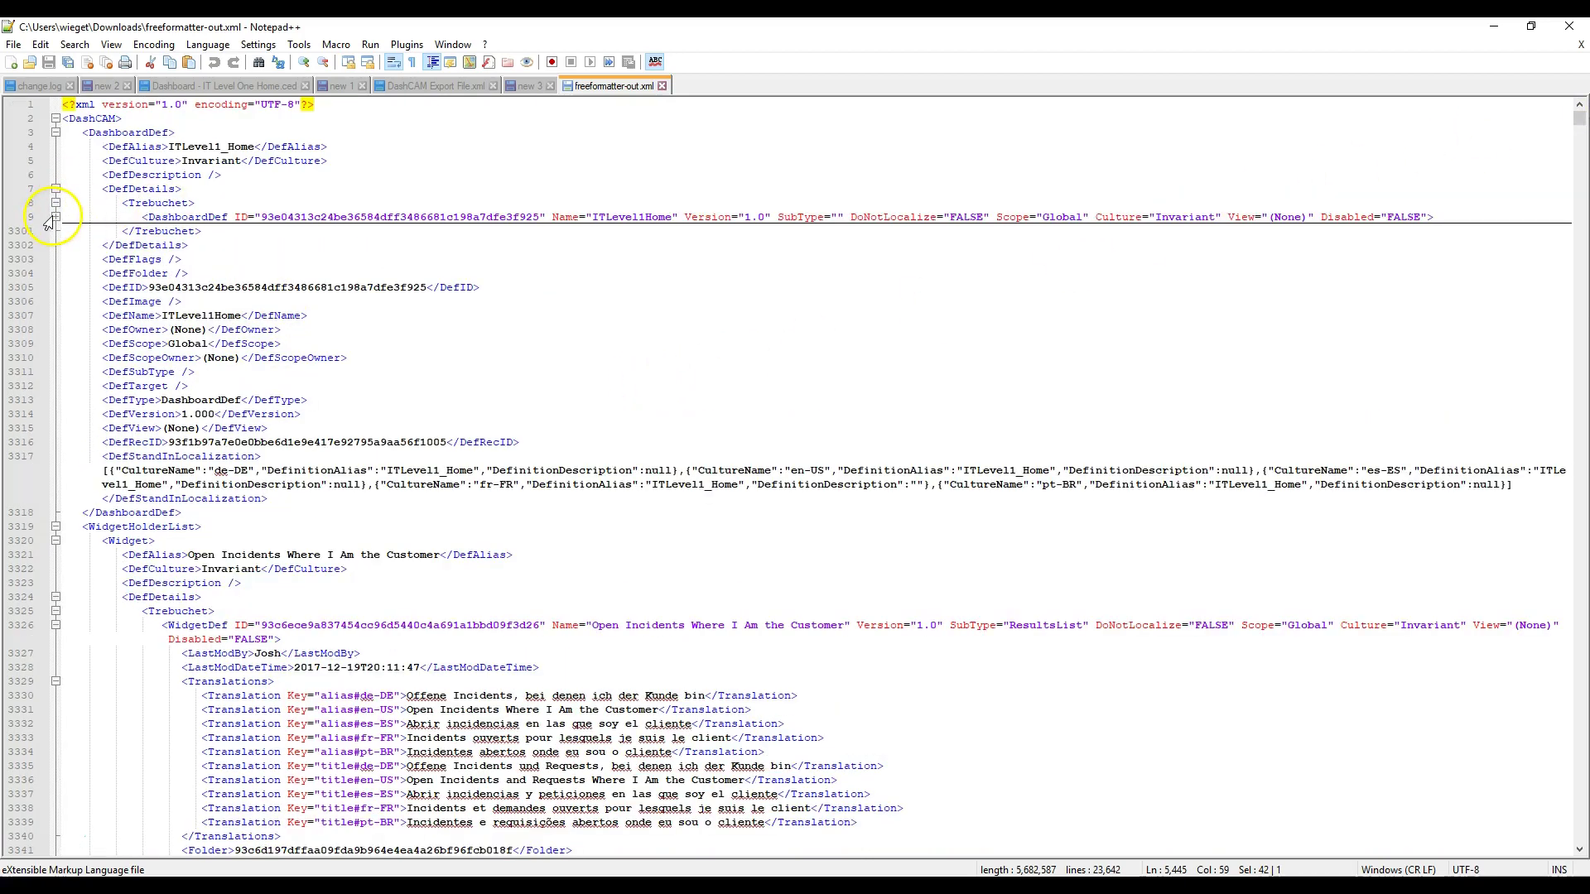
left_click(56, 217)
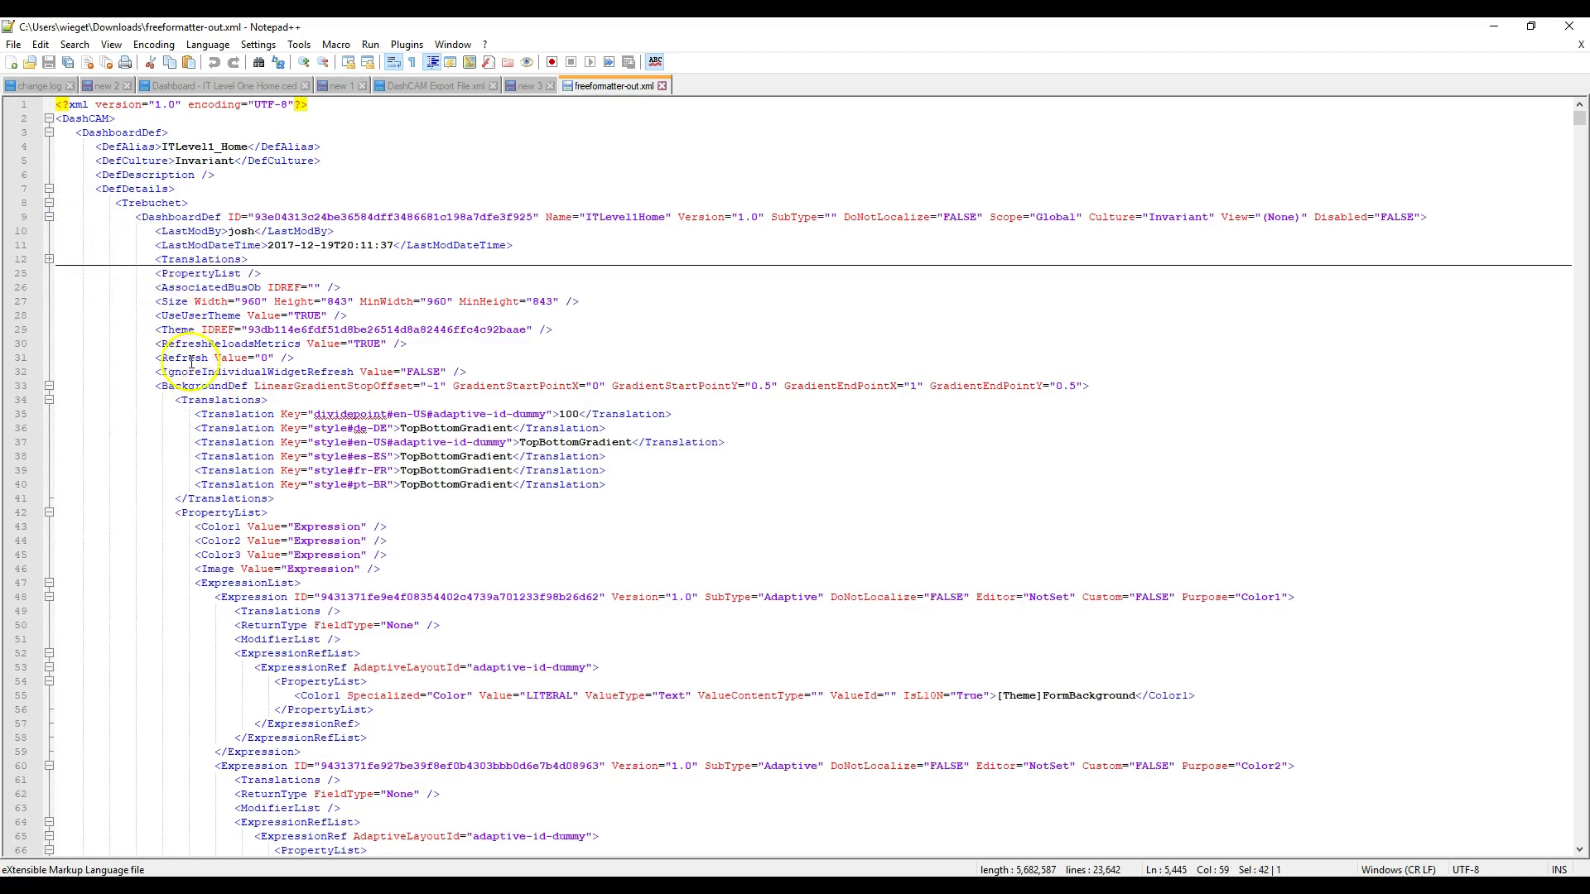
- Locate the Canvas widget's WidgetHolderList inside the dashboard definition and highlight its first WidgetHolder tag name
scroll(176, 298, "down", 20)
scroll(177, 298, "down", 20)
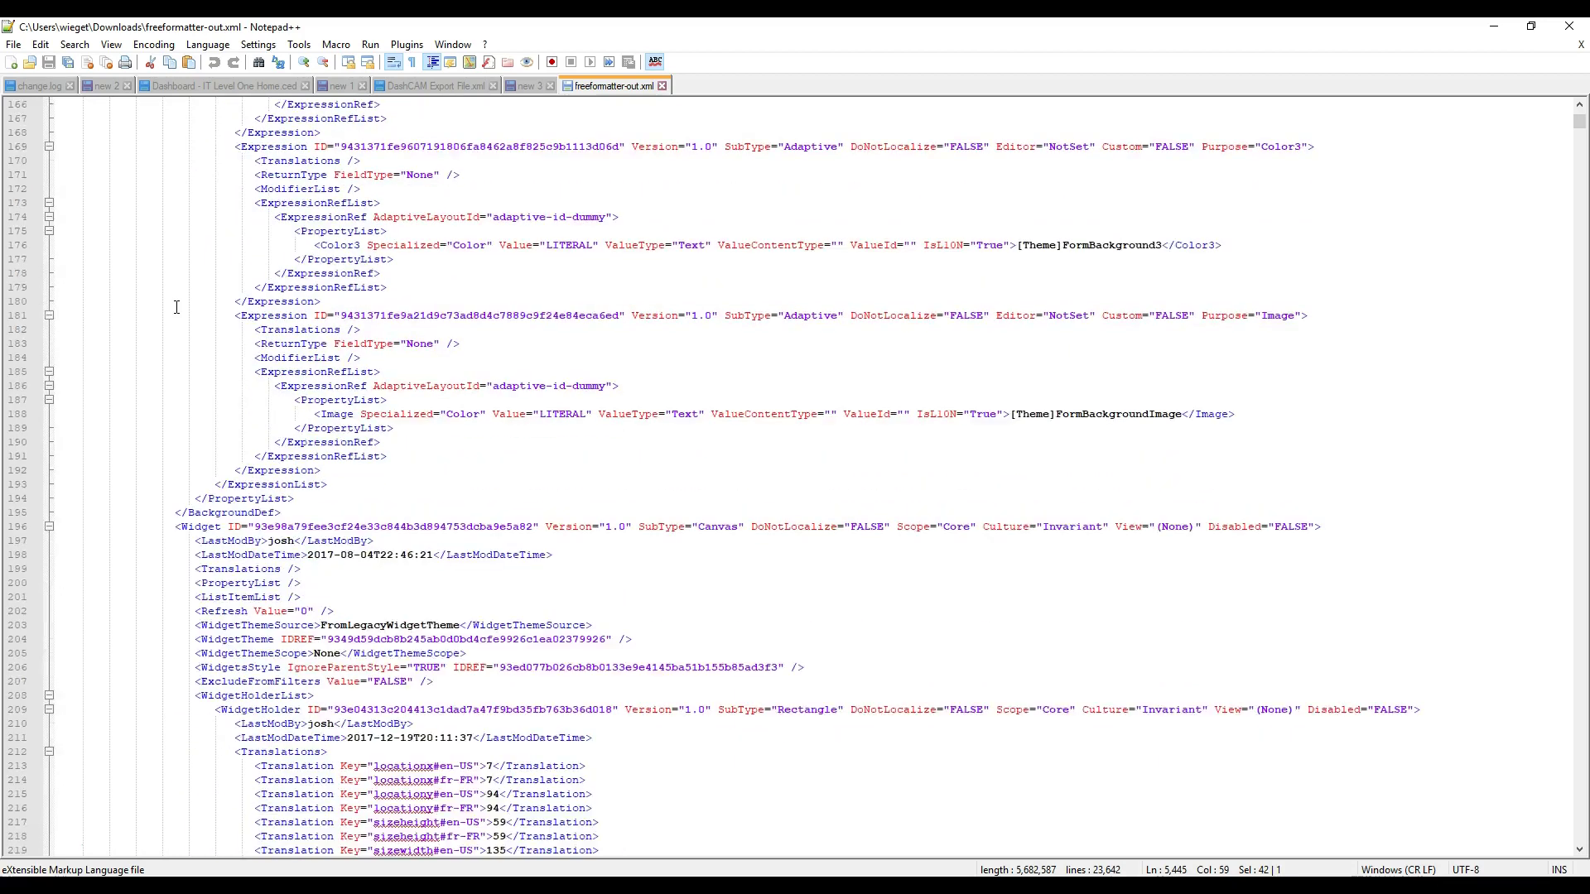
scroll(177, 307, "down", 6)
scroll(179, 288, "down", 4)
double_click(246, 274)
double_click(260, 288)
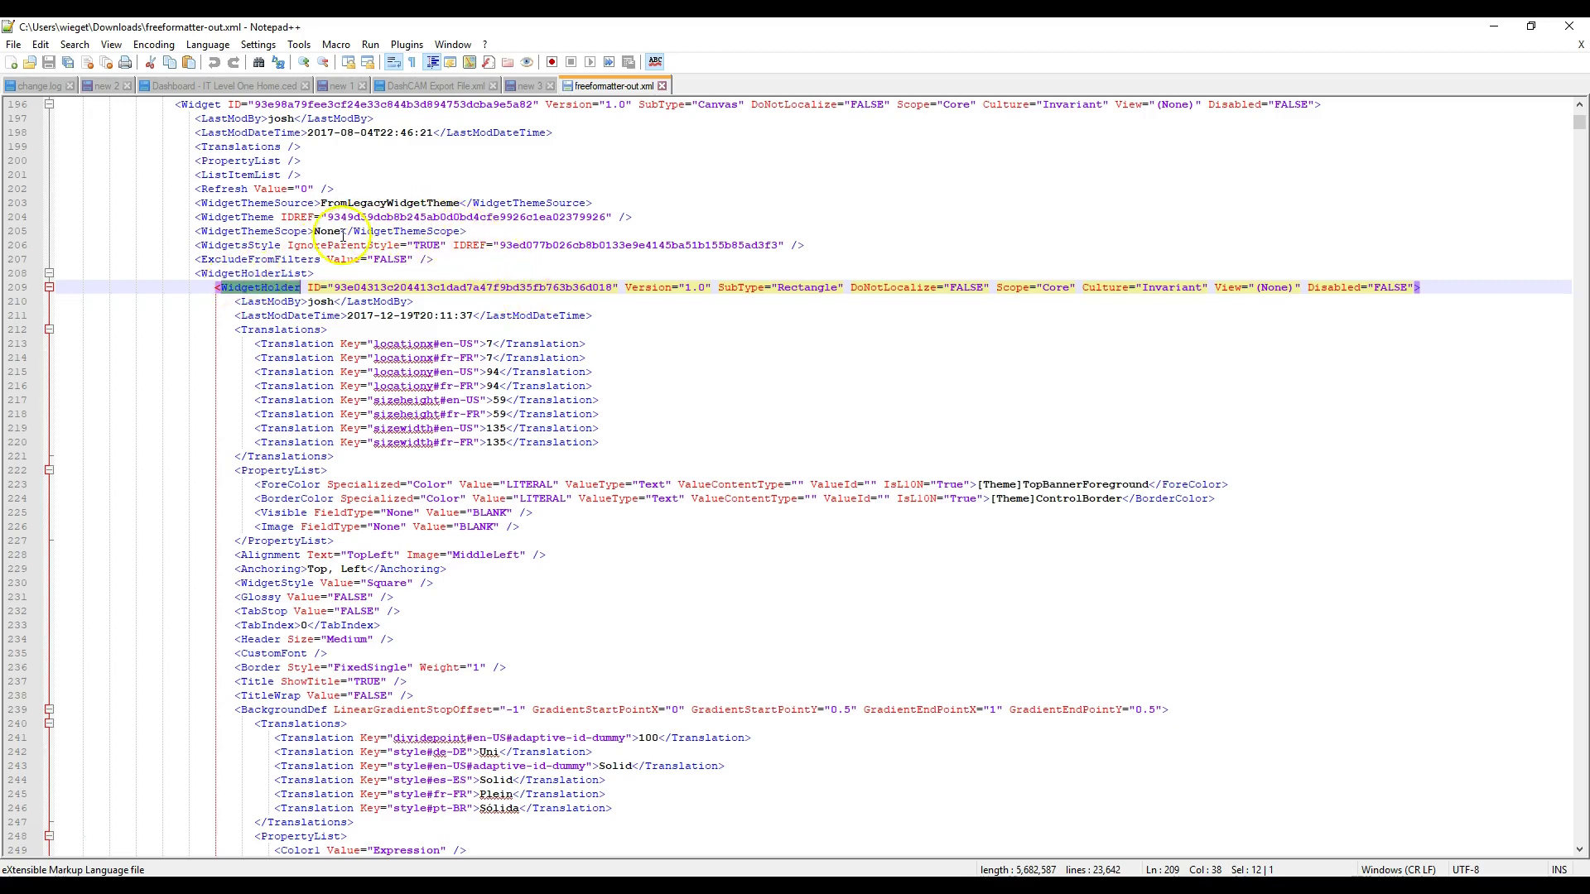
- Examine the first WidgetHolder's translations, properties and background definition, and highlight the ID of its nested Rectangle widget
scroll(287, 625, "down", 4)
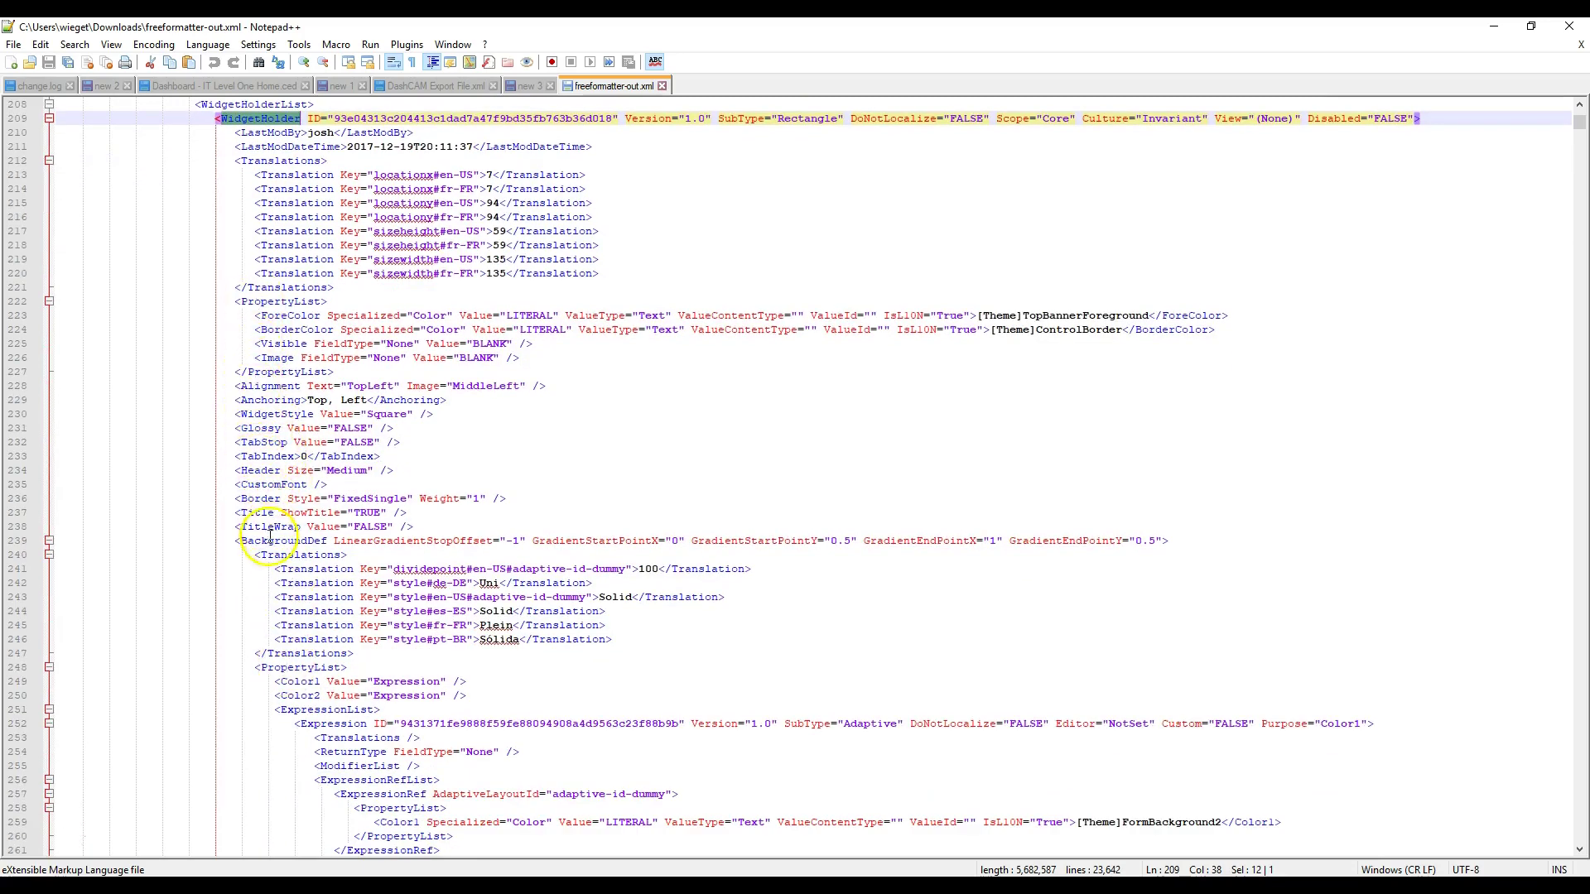
scroll(272, 547, "down", 4)
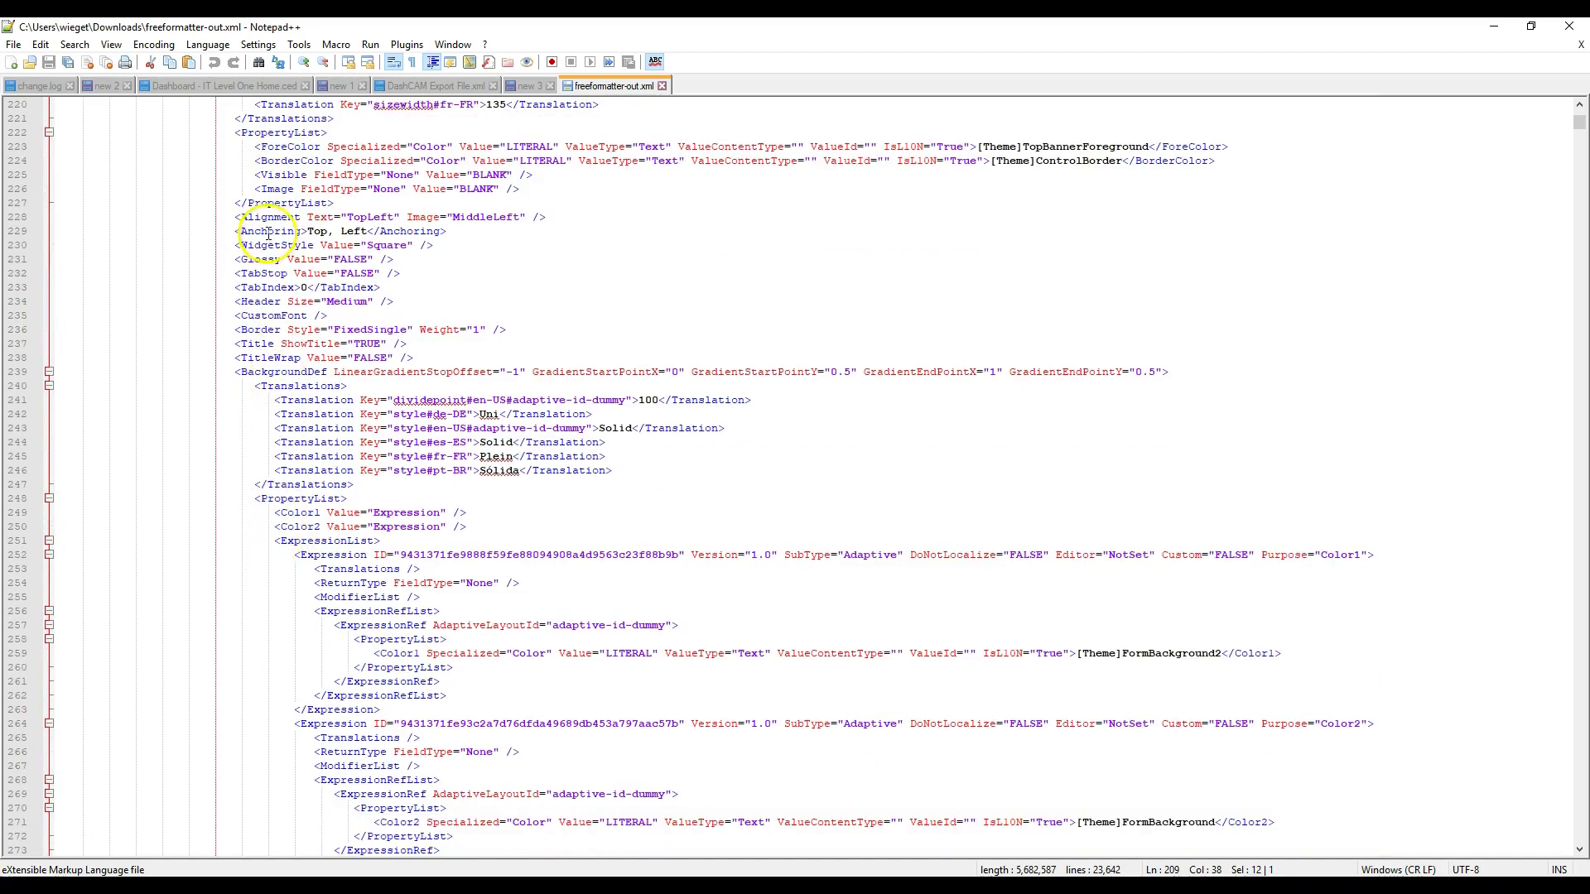
scroll(271, 234, "up", 5)
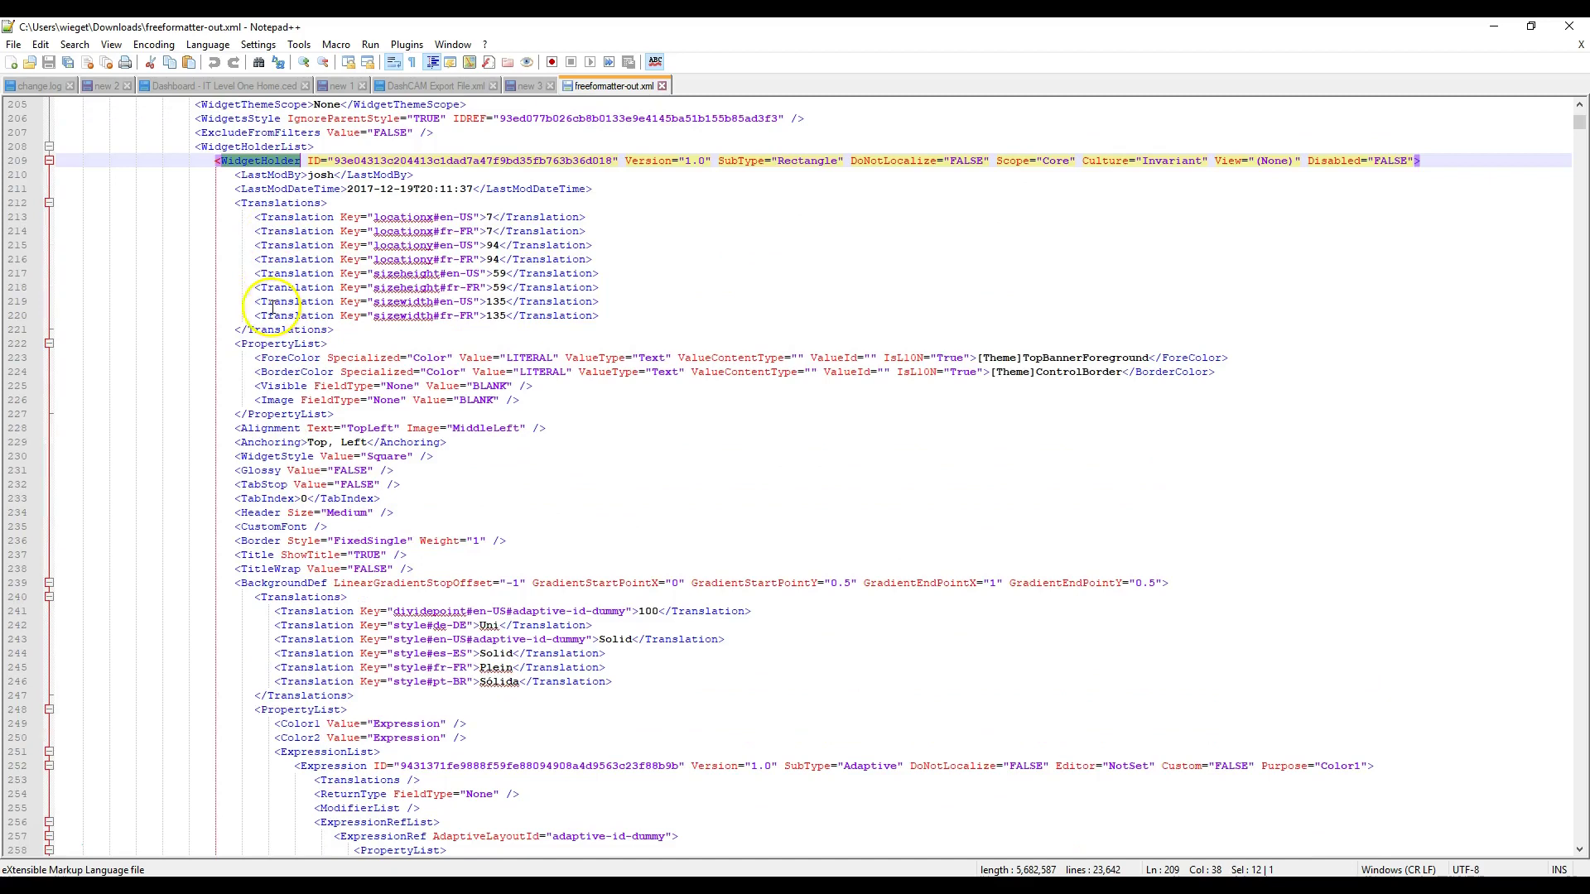
scroll(278, 529, "down", 1)
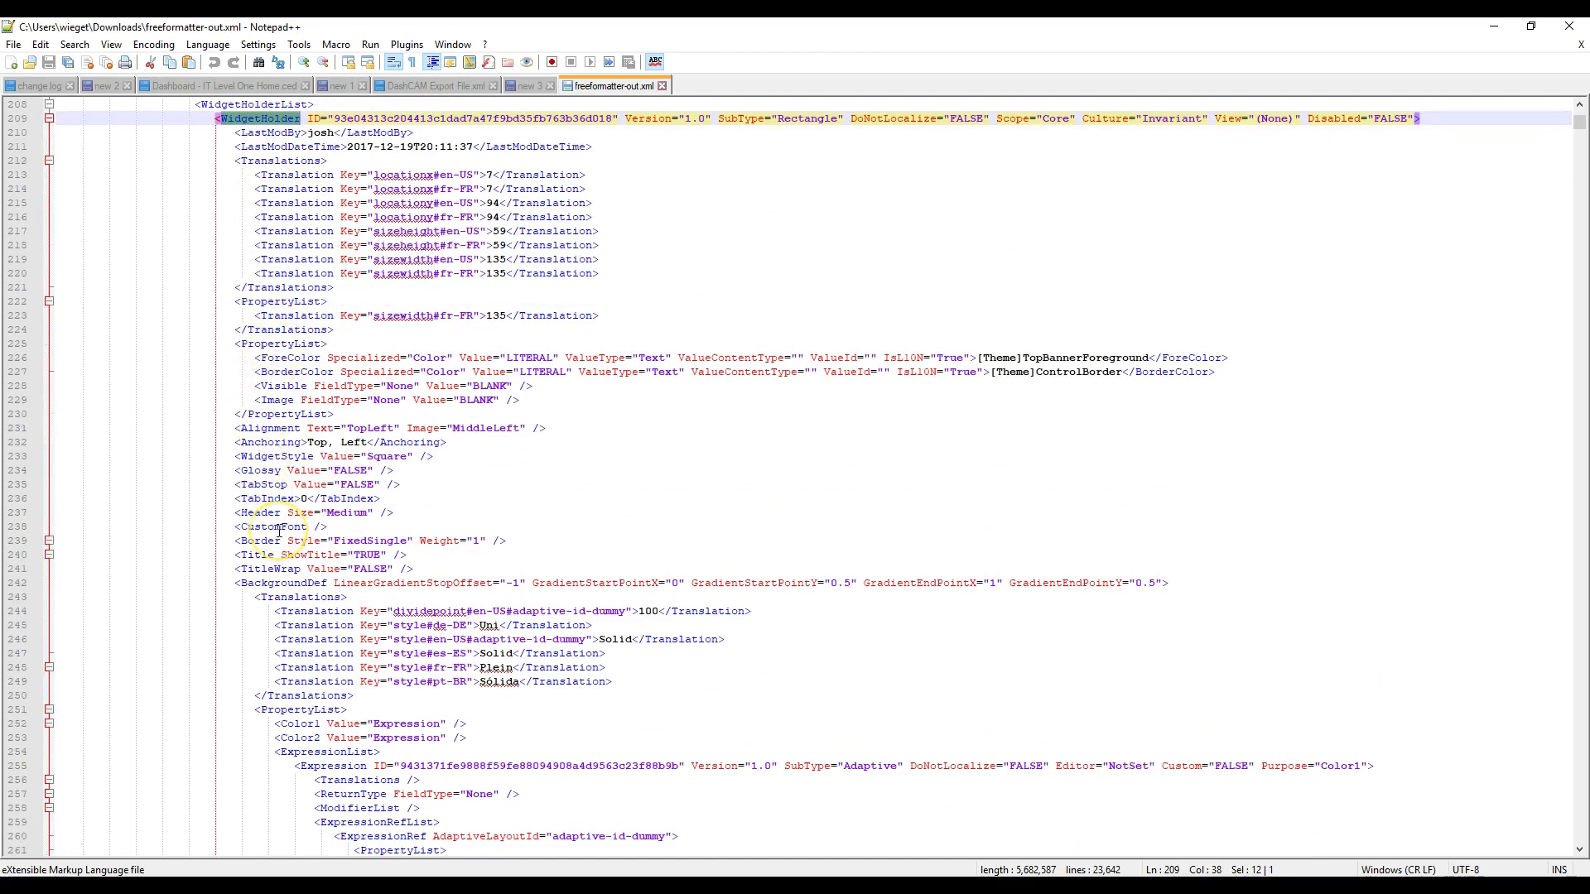
scroll(278, 530, "down", 12)
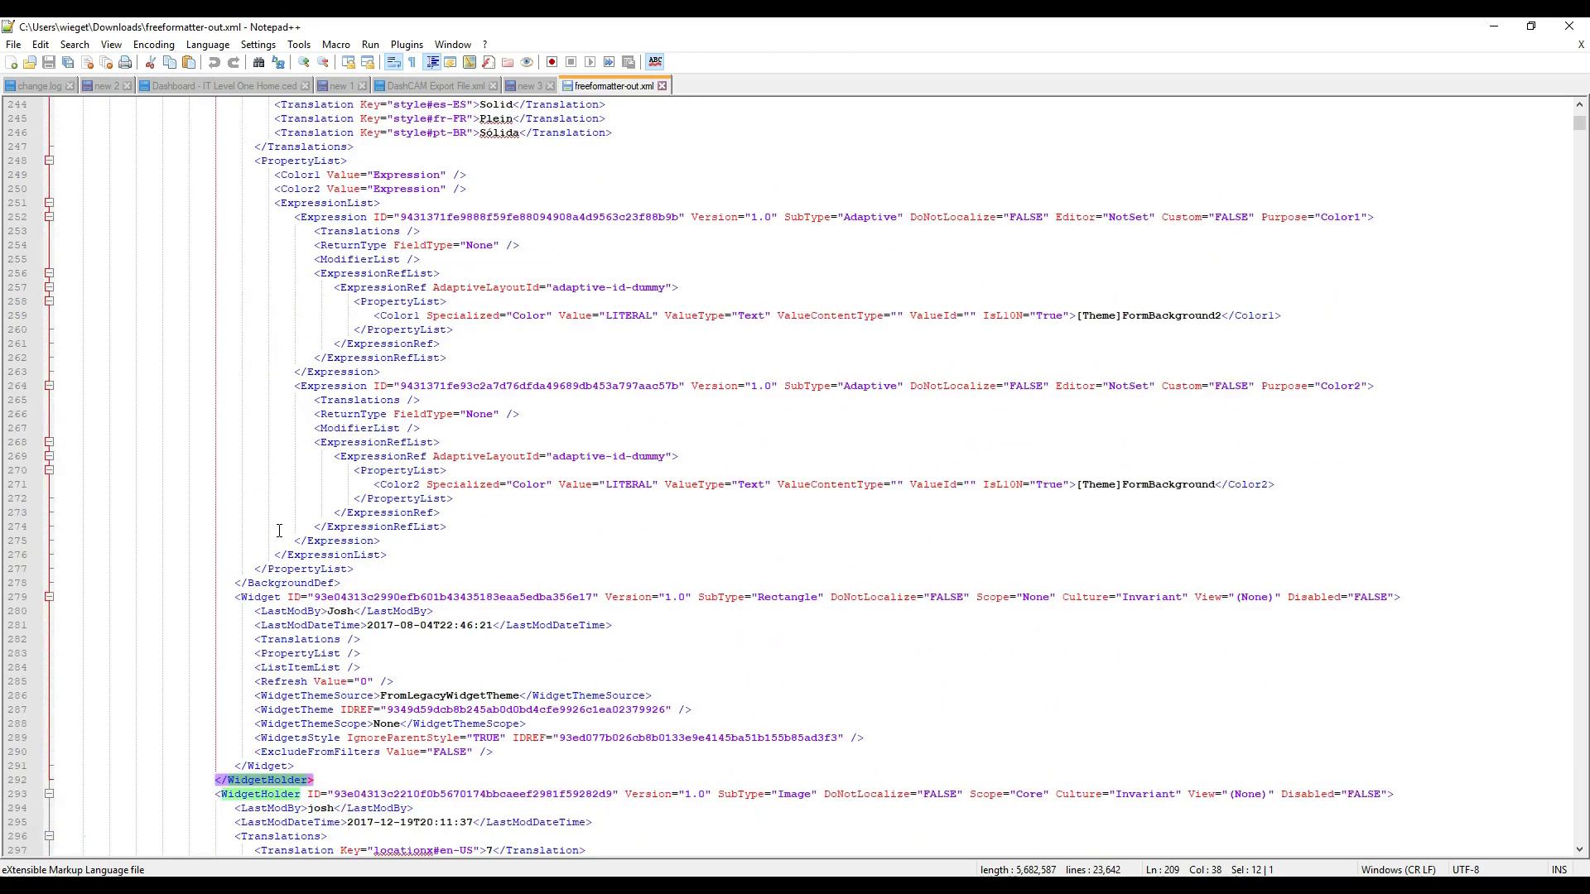
scroll(279, 529, "down", 1)
double_click(262, 556)
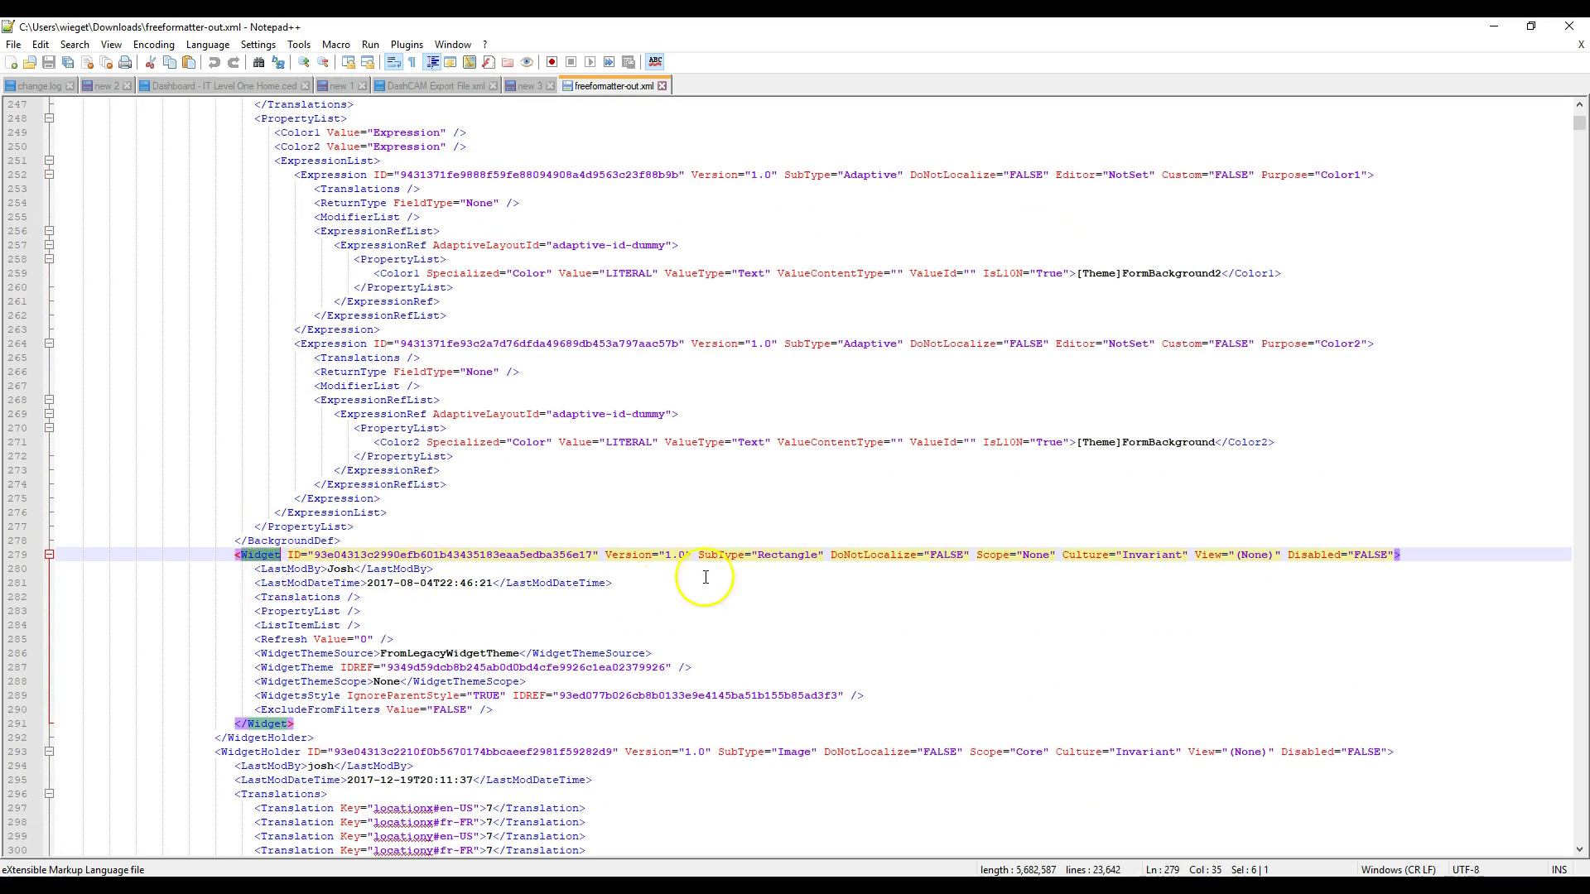
double_click(442, 554)
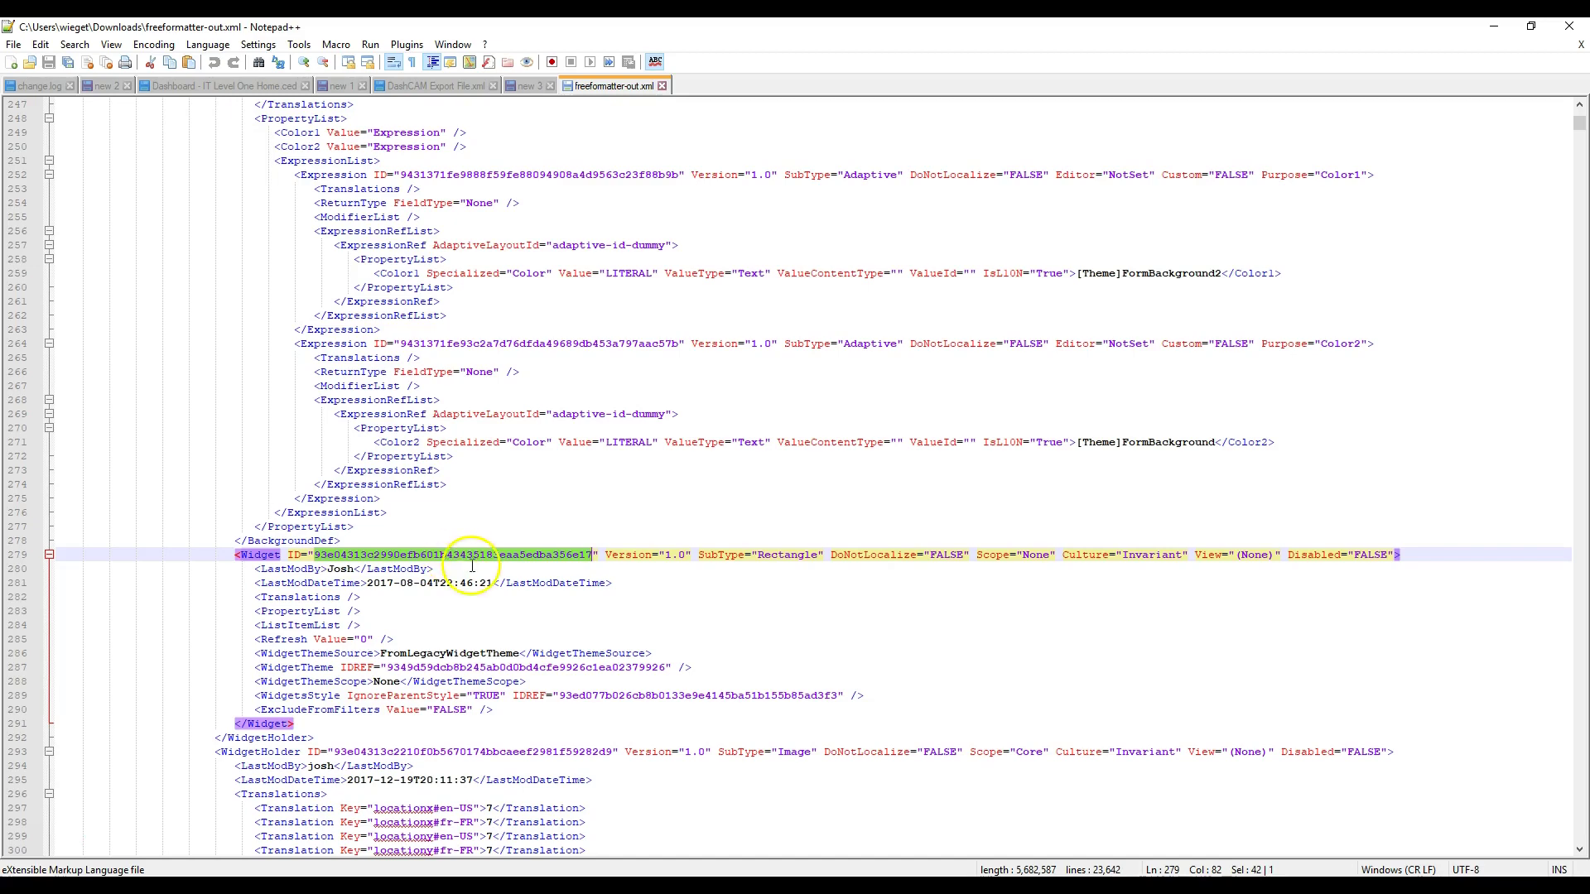
- Review the dashboard definition from the nested Rectangle widget back up to the opening DashCAM tag
left_click(462, 539)
scroll(464, 534, "up", 20)
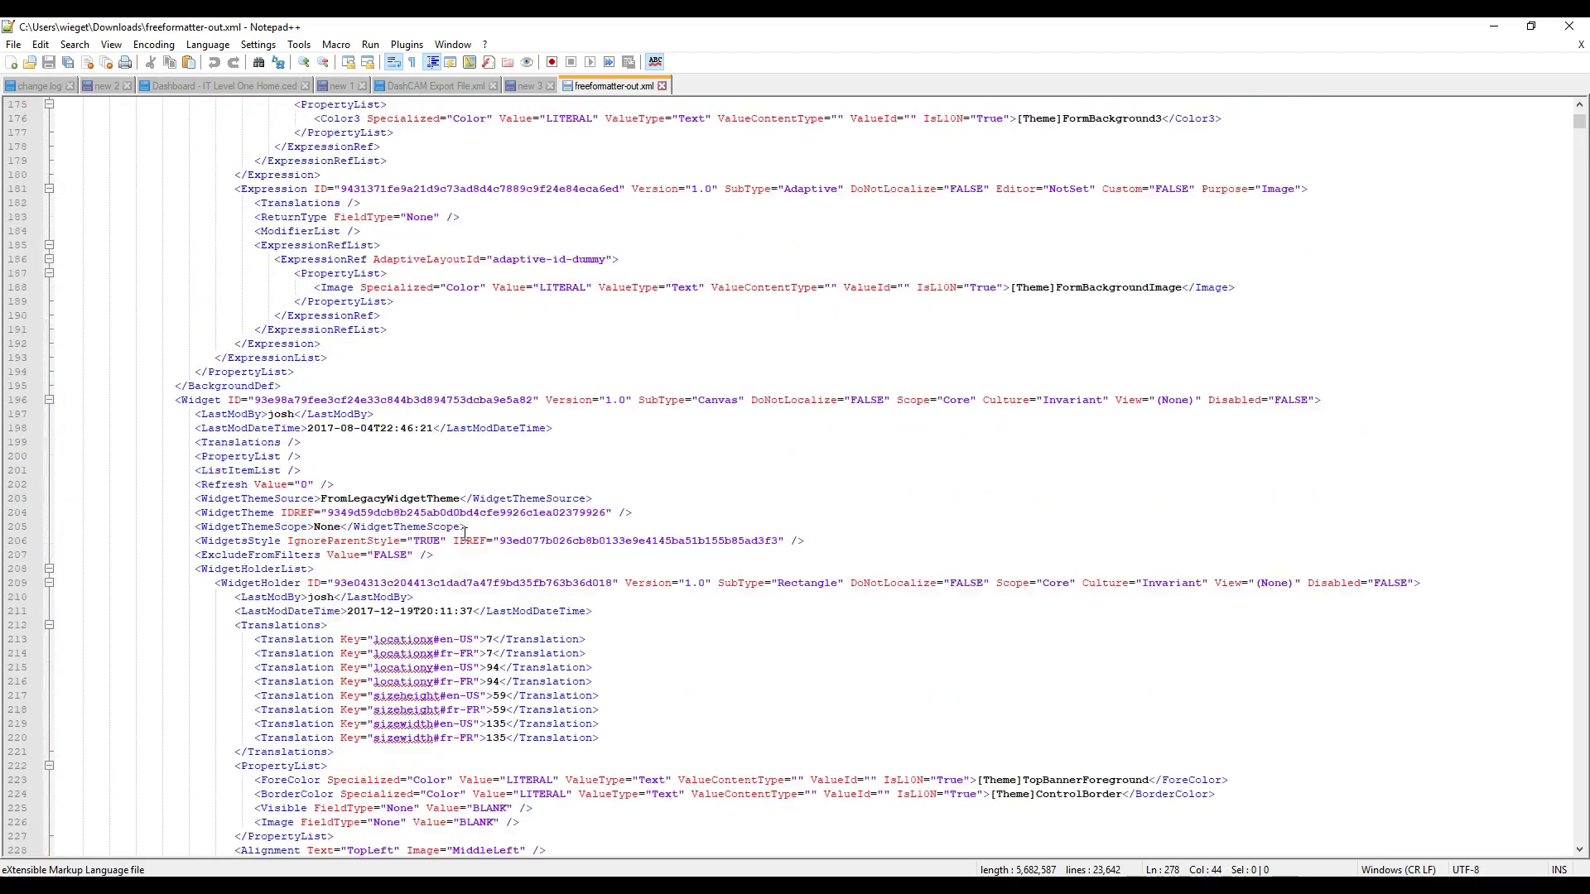
scroll(464, 534, "up", 15)
scroll(465, 534, "up", 20)
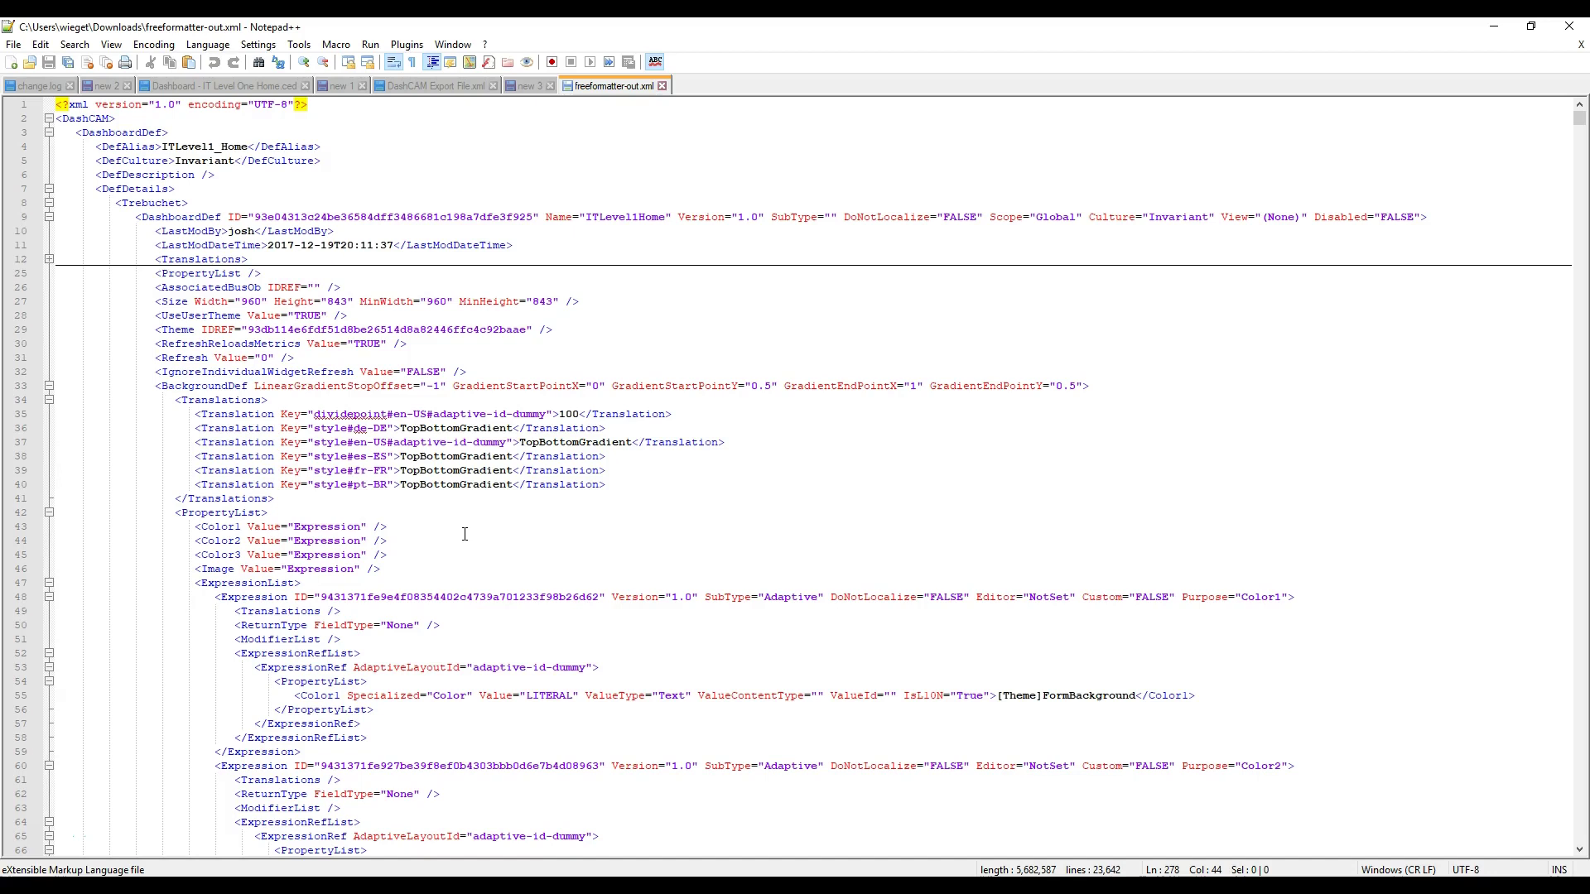
left_click(808, 288)
- Minimize the XML editor and Downloads windows, dismiss the XML formatter's error message, and switch to Cherwell Service Management Administrator
left_click(1493, 25)
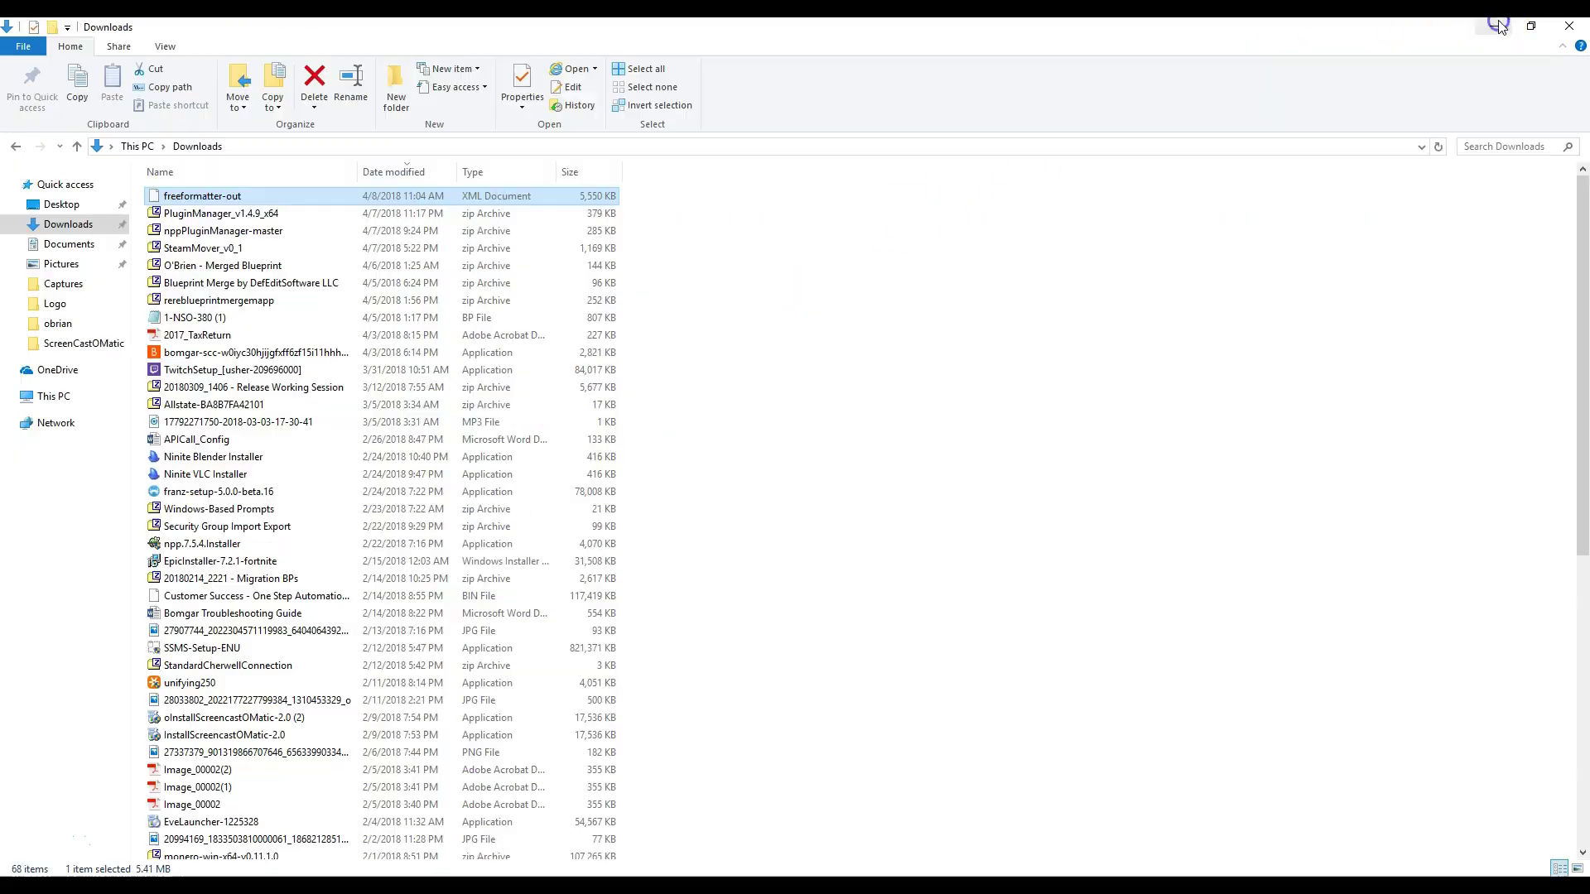
left_click(1493, 25)
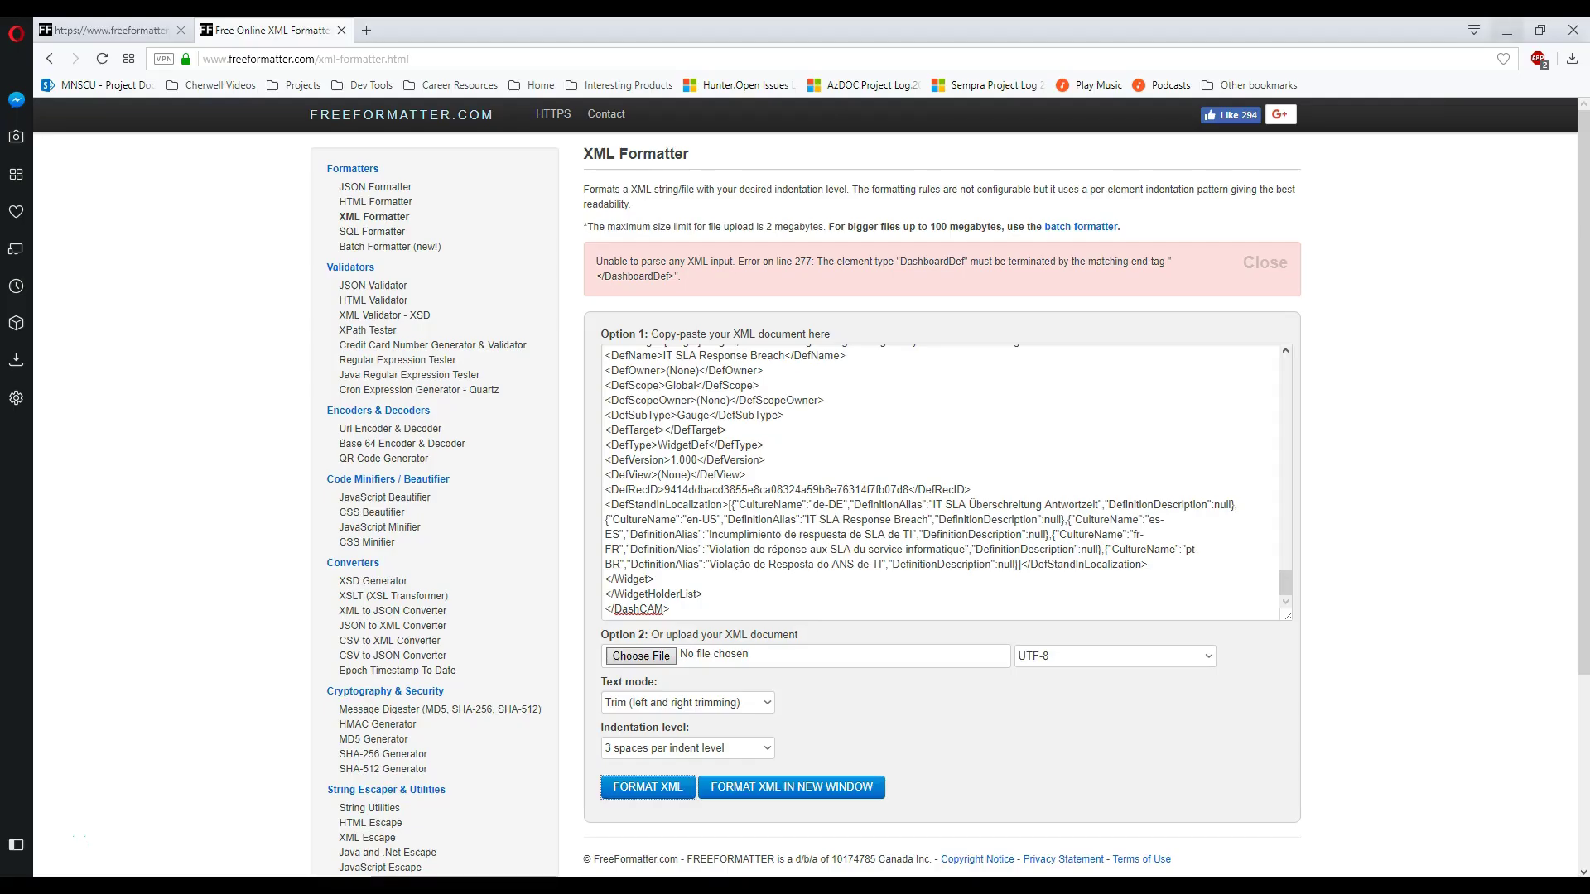
left_click(1269, 265)
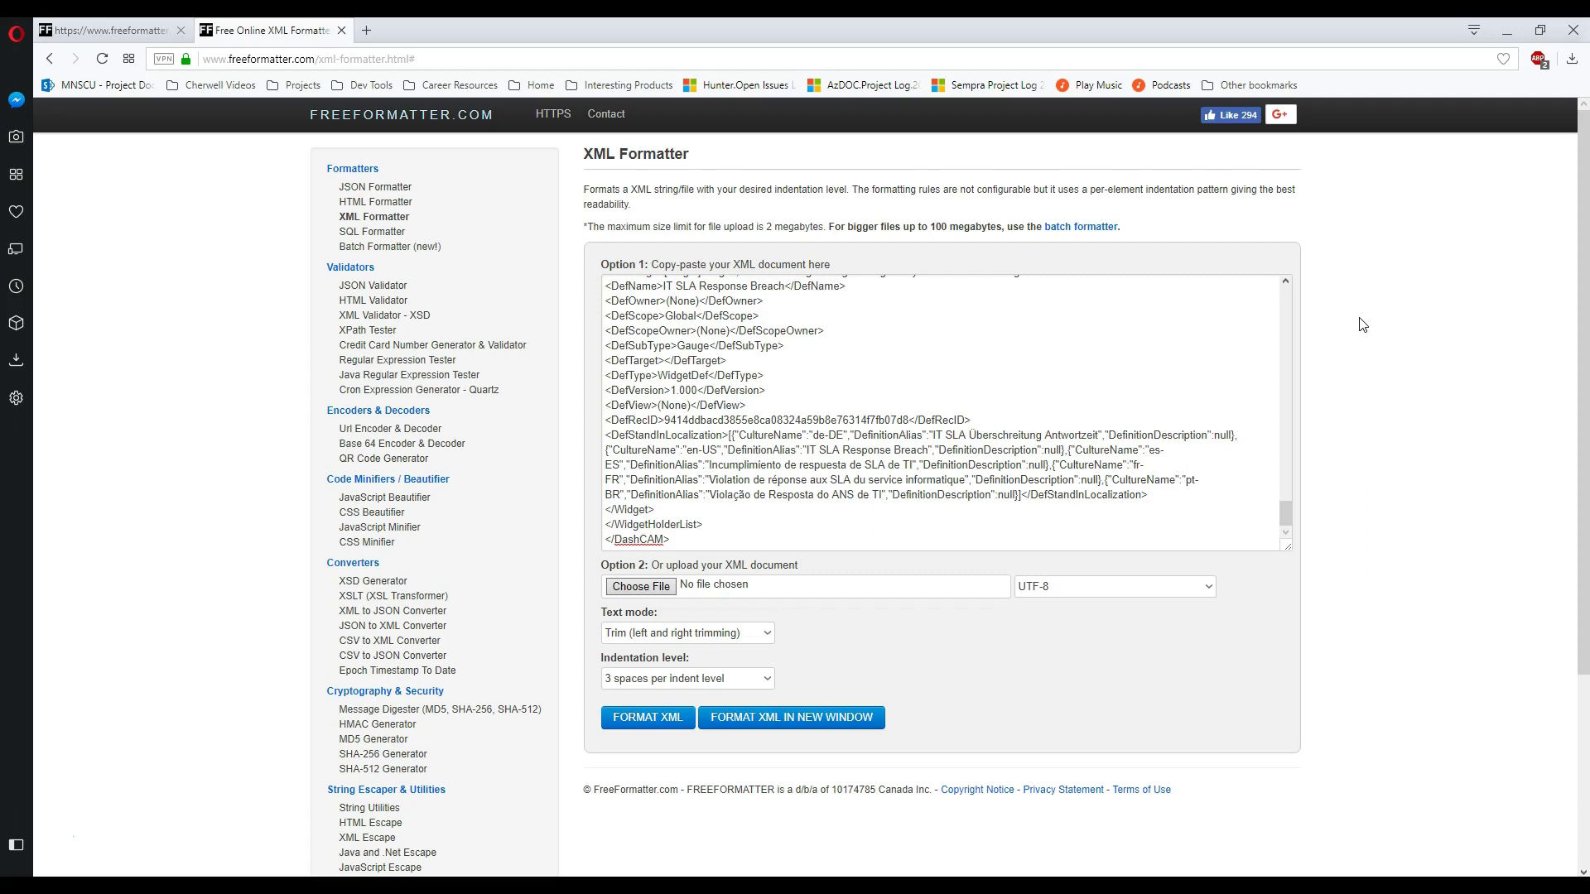
left_click(1506, 30)
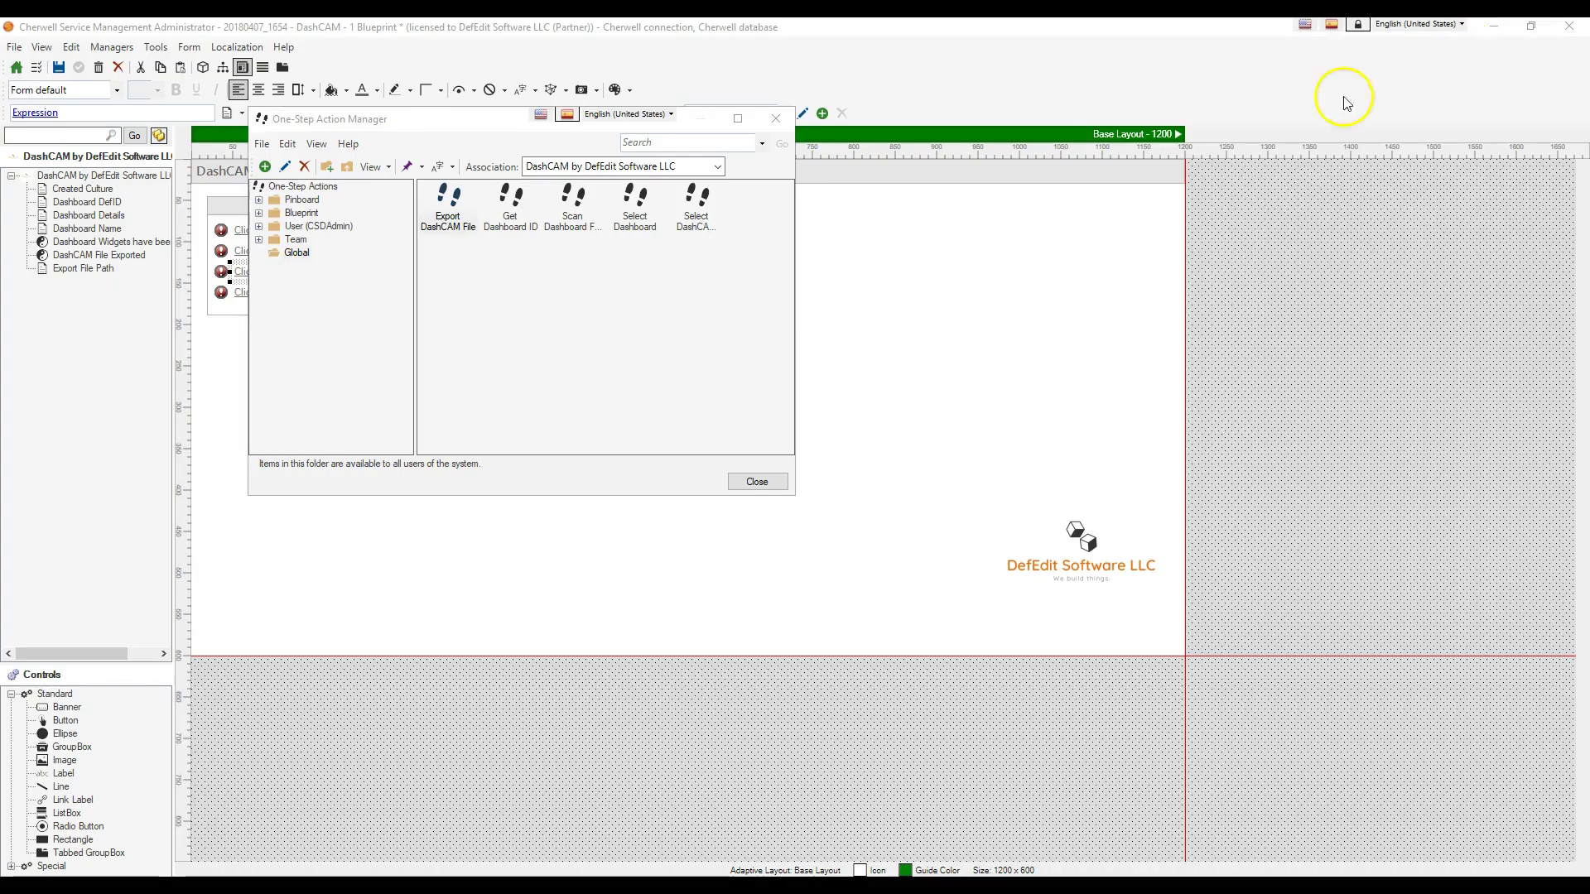
- Close the One-Step Action Manager, check the export DashCAM File link on the form, and clear the selection
left_click(775, 119)
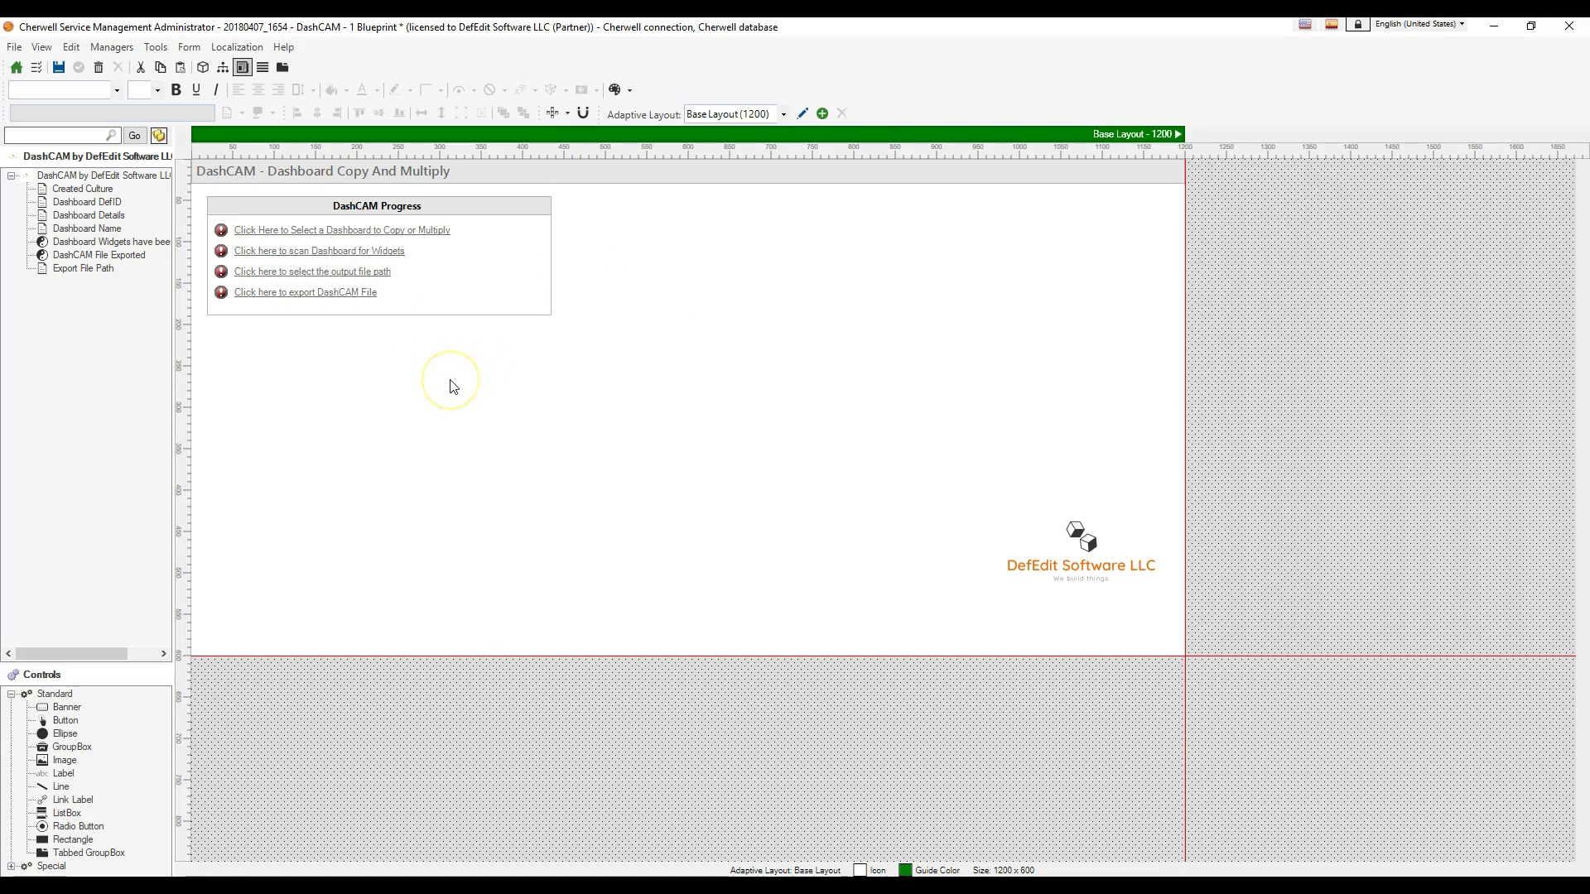
left_click(322, 292)
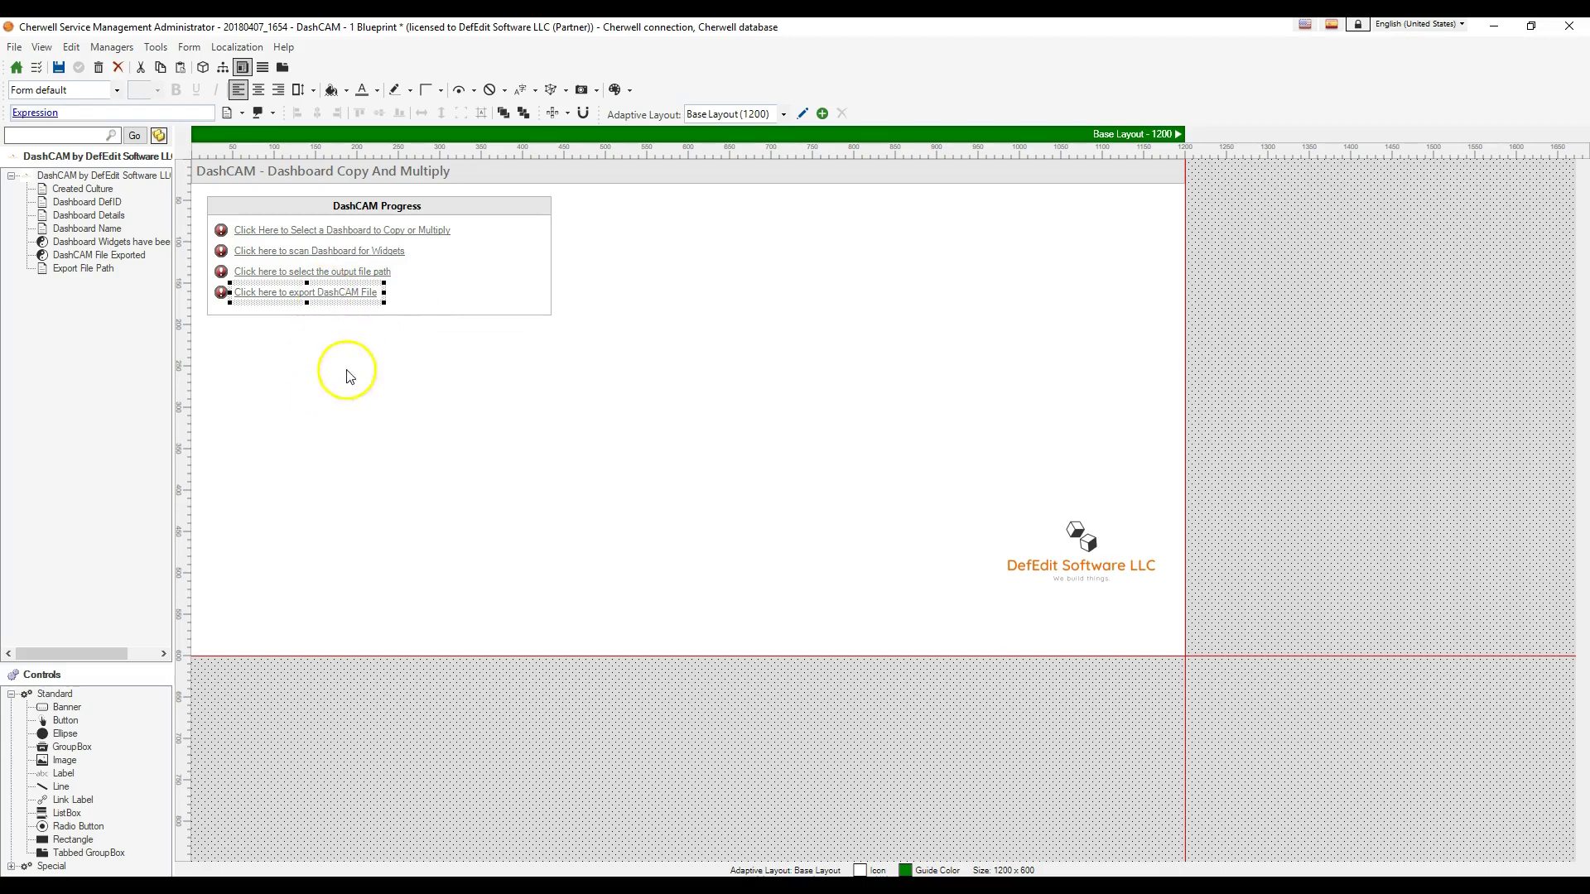
left_click(373, 387)
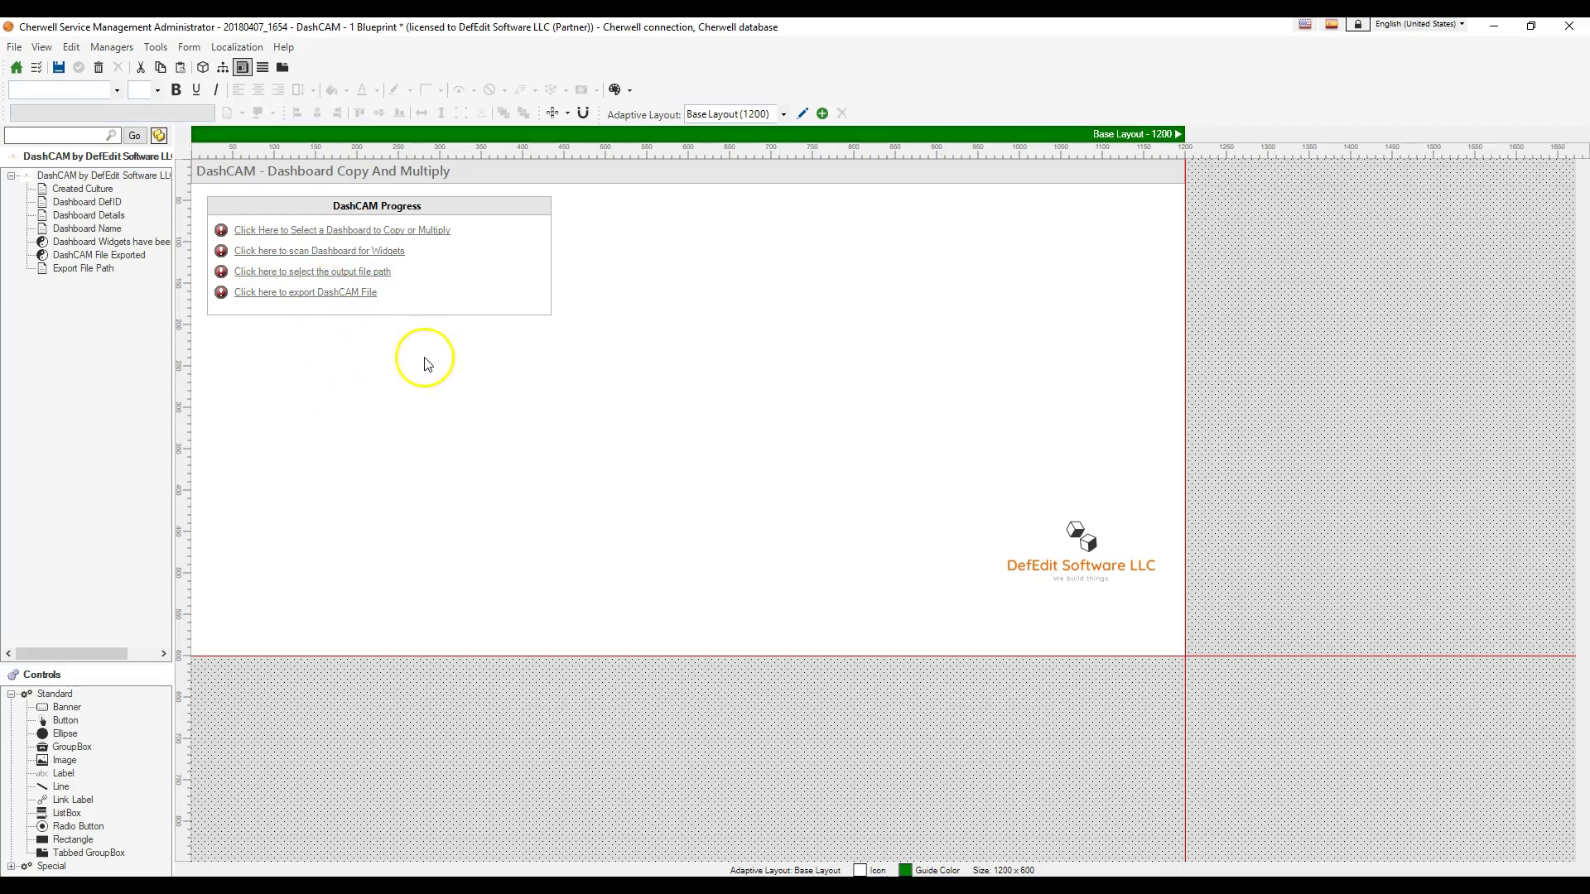